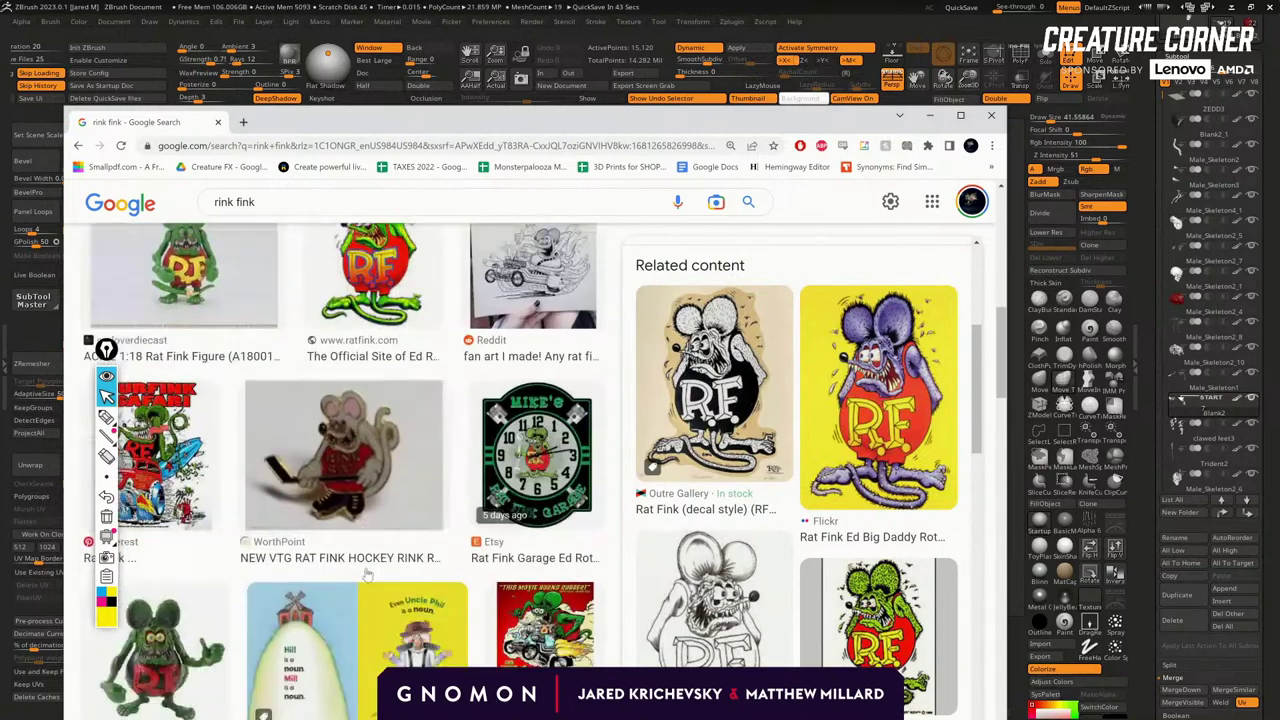
Replace the "rink fink" image search with a search for "rat fink".
{"action": "scroll", "coordinate": [446, 568], "scroll_direction": "up", "scroll_amount": 3}
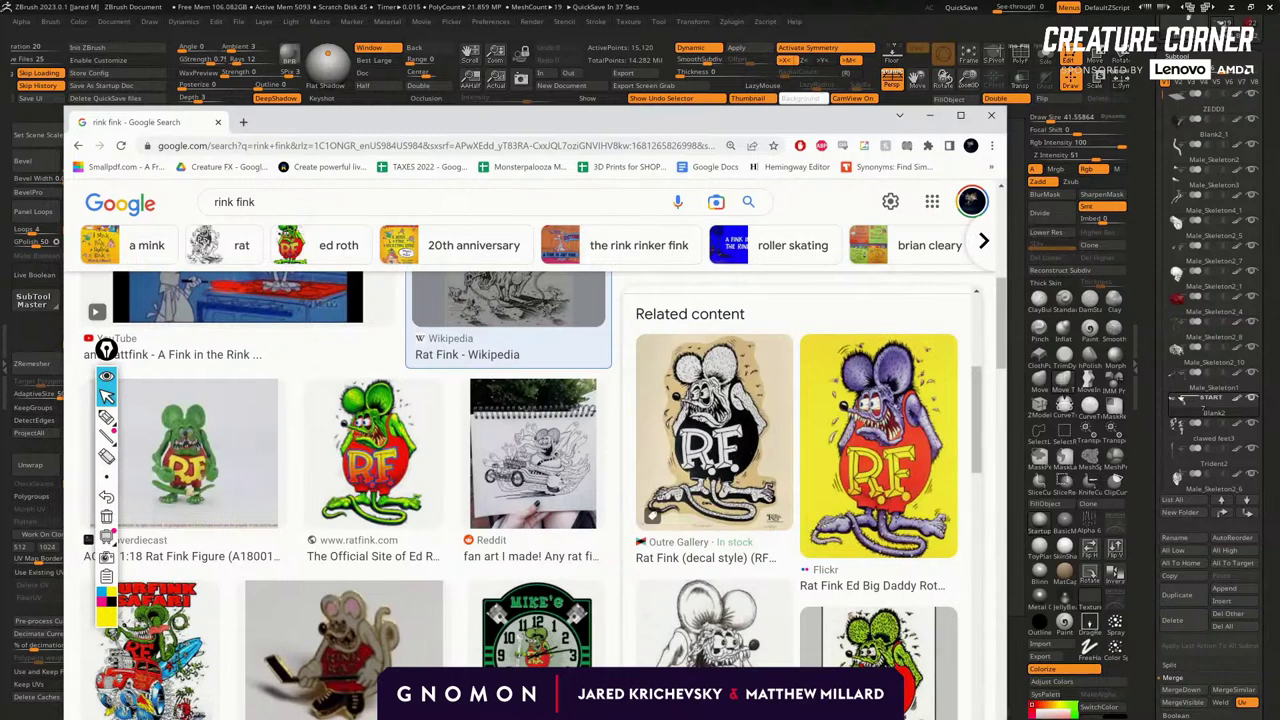
{"action": "scroll", "coordinate": [620, 582], "scroll_direction": "down", "scroll_amount": 6}
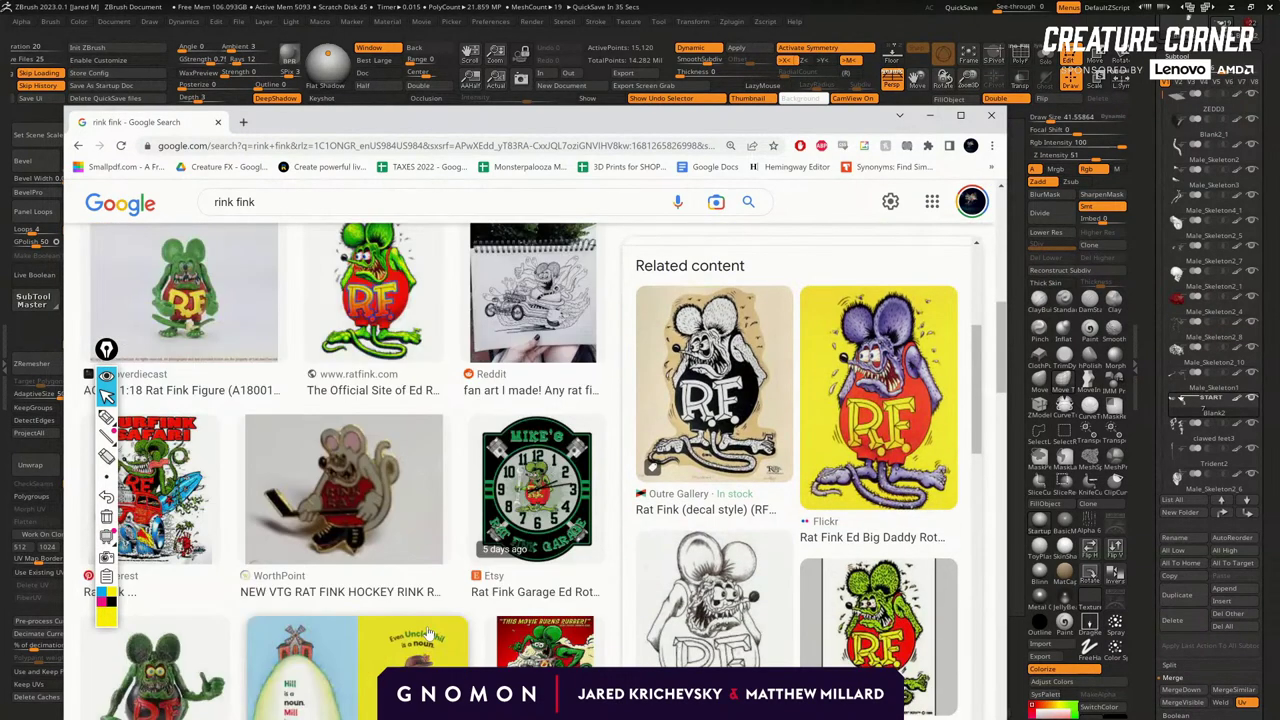
{"action": "scroll", "coordinate": [620, 582], "scroll_direction": "down", "scroll_amount": 2}
{"action": "scroll", "coordinate": [810, 333], "scroll_direction": "down", "scroll_amount": 6}
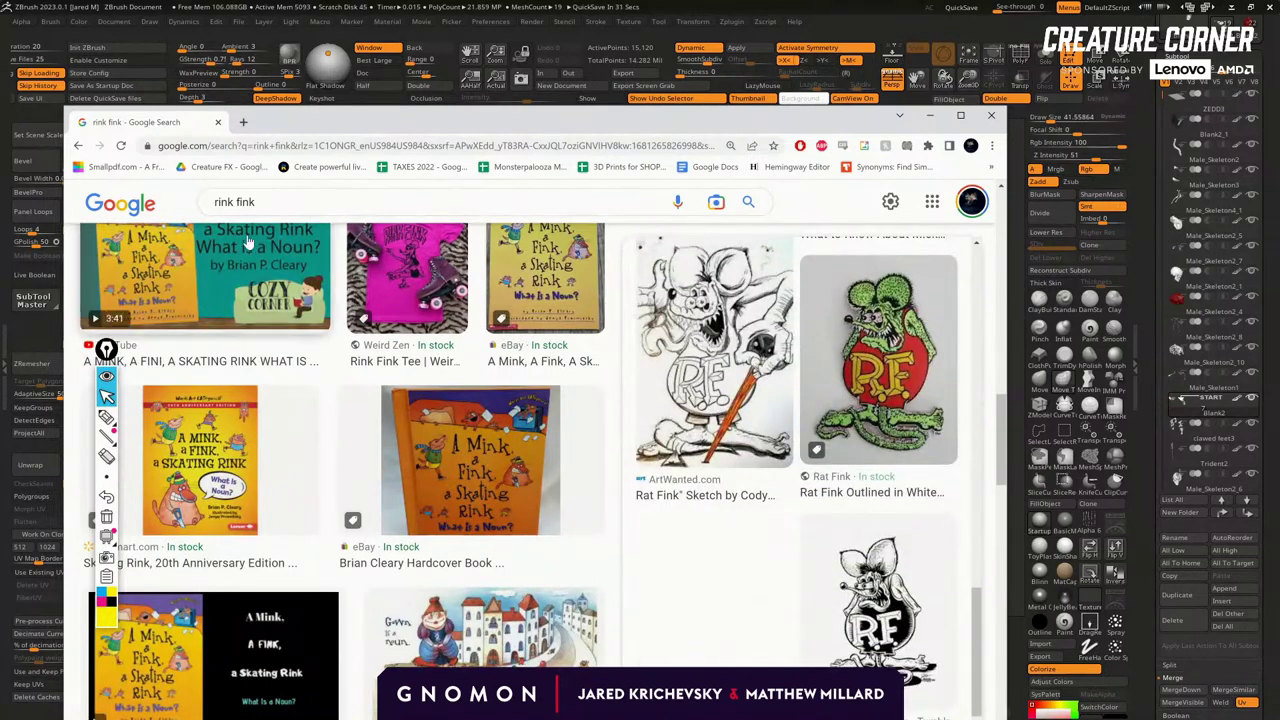
{"action": "double_click", "coordinate": [231, 201]}
{"action": "type", "text": "rst"}
{"action": "key", "text": "Return"}
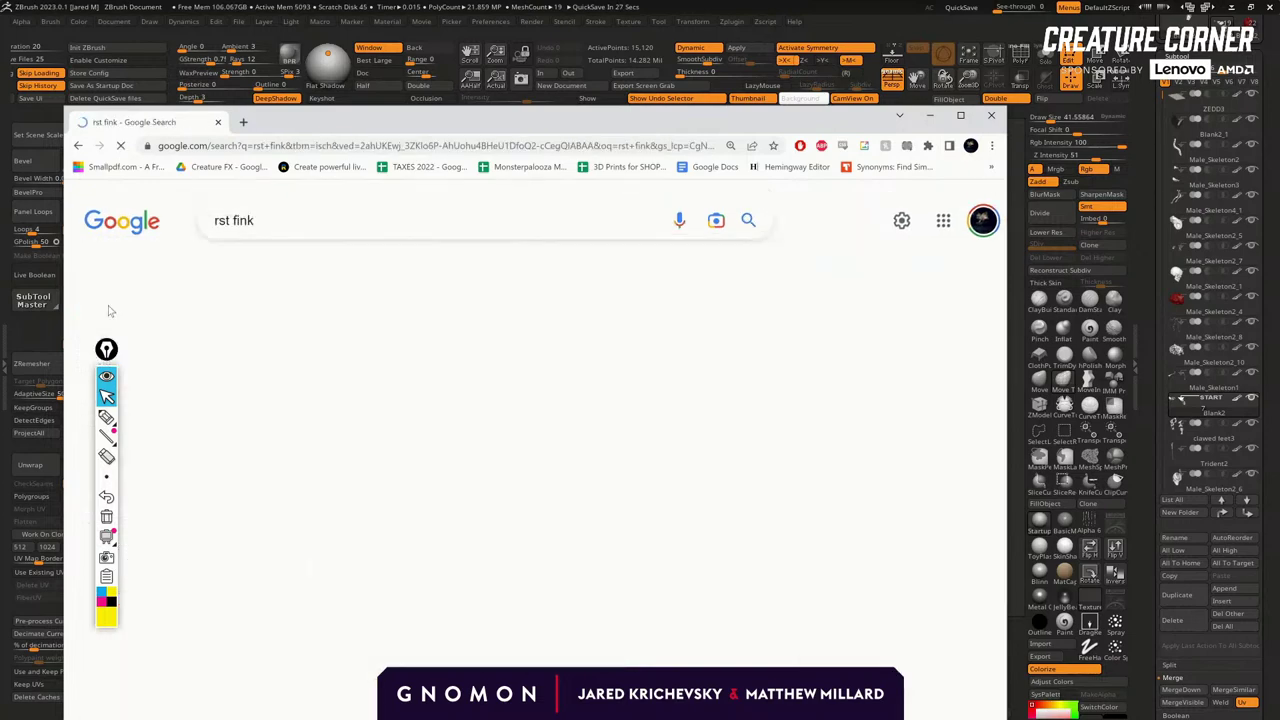
{"action": "left_click", "coordinate": [222, 220]}
{"action": "key", "text": "BackSpace"}
{"action": "type", "text": "a"}
{"action": "key", "text": "Return"}
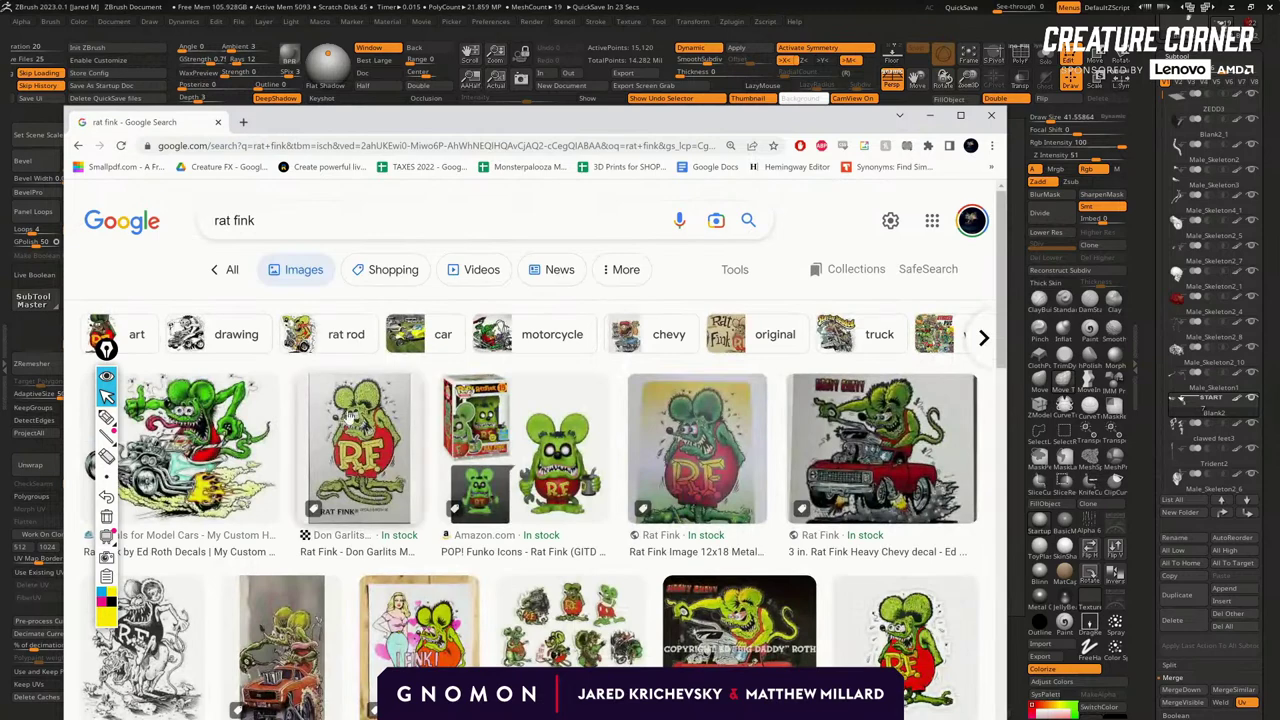
Preview the Rat Fink SS corn hole board artwork and look through the surrounding image results.
{"action": "scroll", "coordinate": [440, 480], "scroll_direction": "down", "scroll_amount": 2}
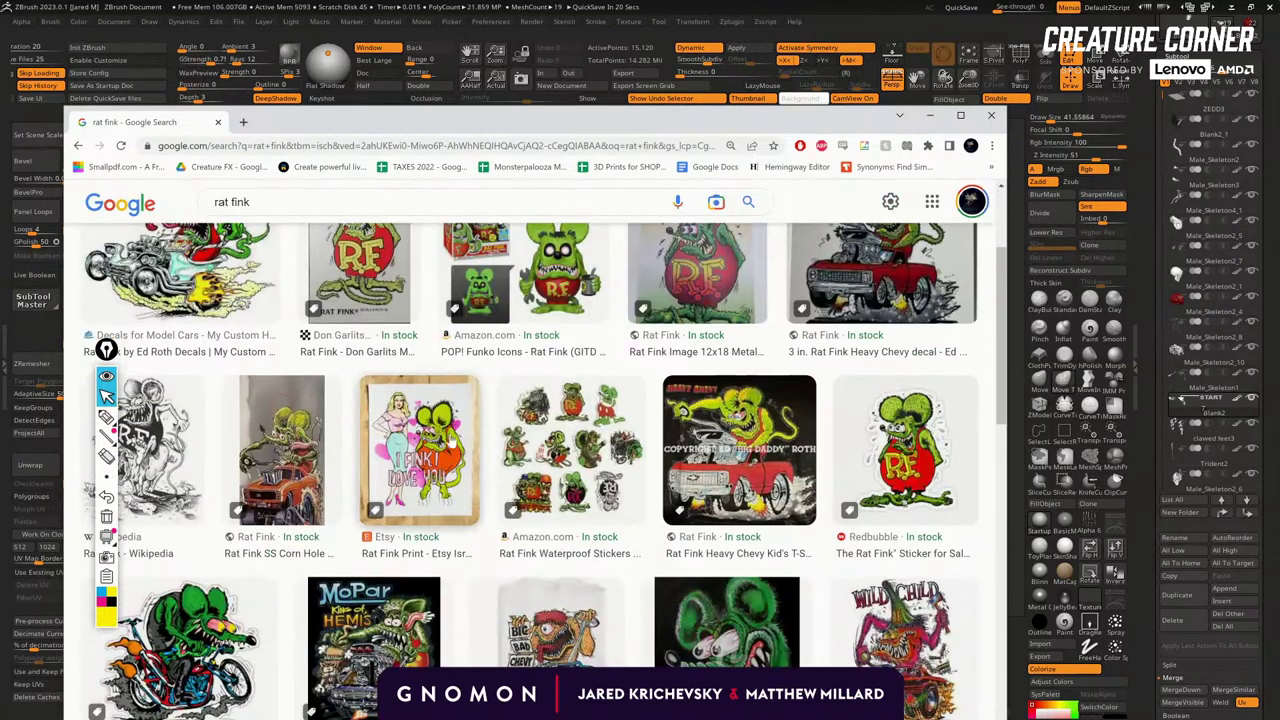
{"action": "left_click", "coordinate": [285, 450]}
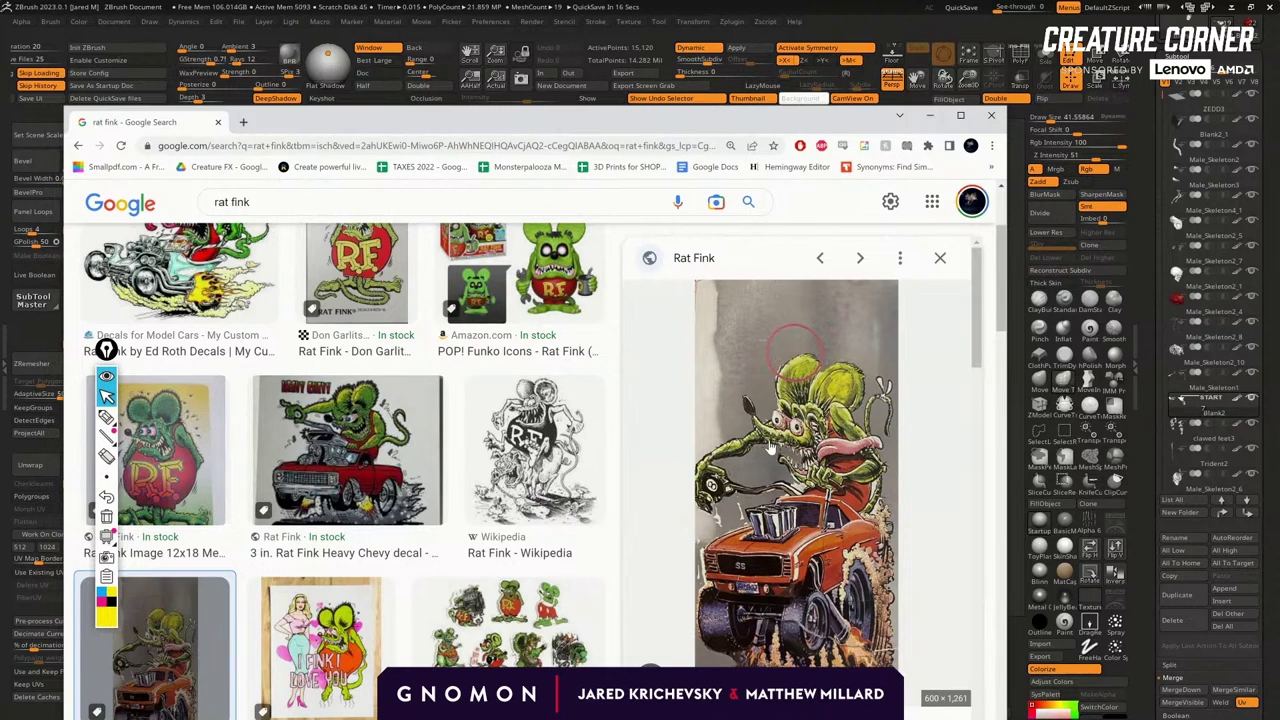
{"action": "scroll", "coordinate": [770, 447], "scroll_direction": "up", "scroll_amount": 2}
{"action": "scroll", "coordinate": [780, 462], "scroll_direction": "down", "scroll_amount": 3}
{"action": "scroll", "coordinate": [790, 450], "scroll_direction": "up", "scroll_amount": 2}
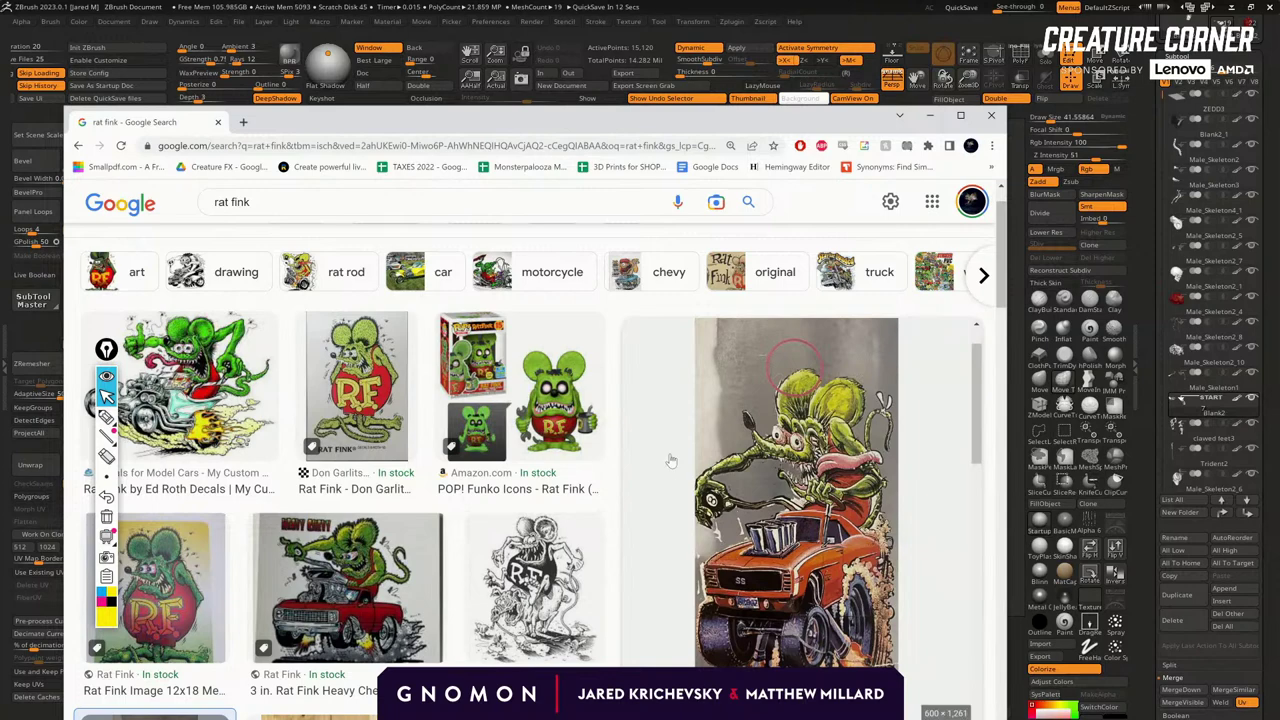
{"action": "scroll", "coordinate": [551, 372], "scroll_direction": "down", "scroll_amount": 5}
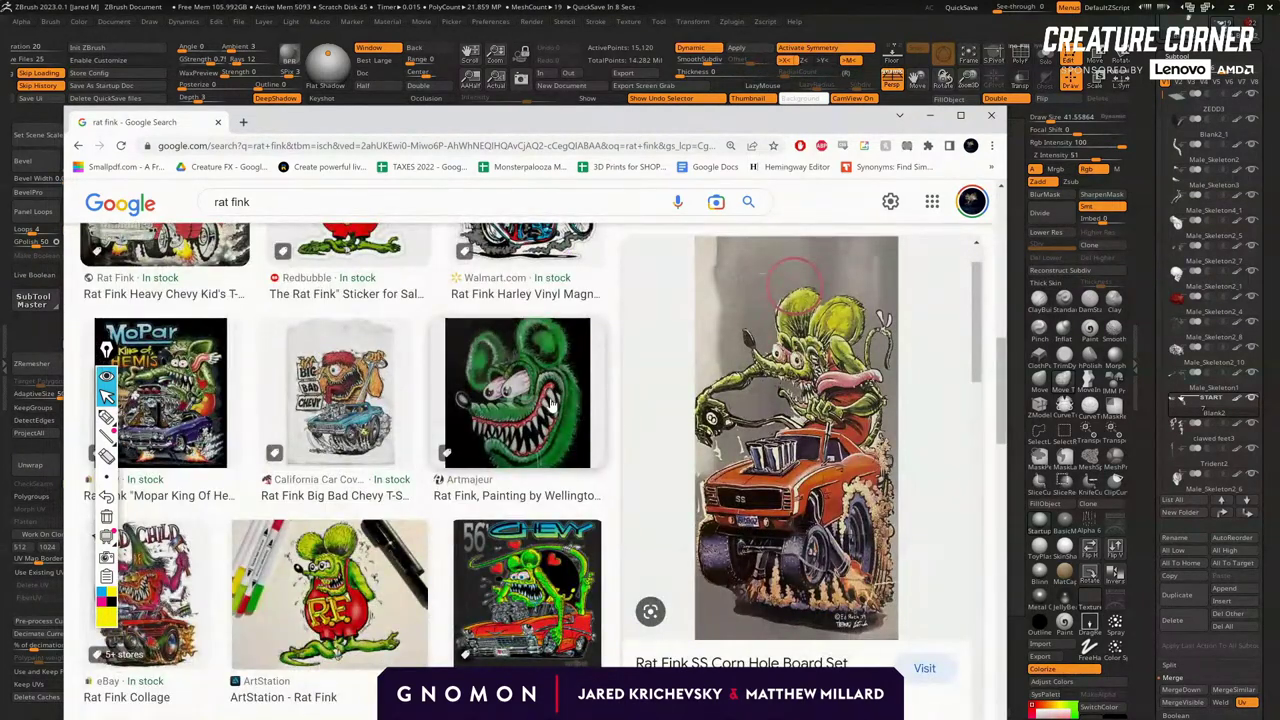
Preview the green Rat Fink head painting and examine the related Rat Fink face images.
{"action": "left_click", "coordinate": [551, 401]}
{"action": "scroll", "coordinate": [695, 497], "scroll_direction": "down", "scroll_amount": 10}
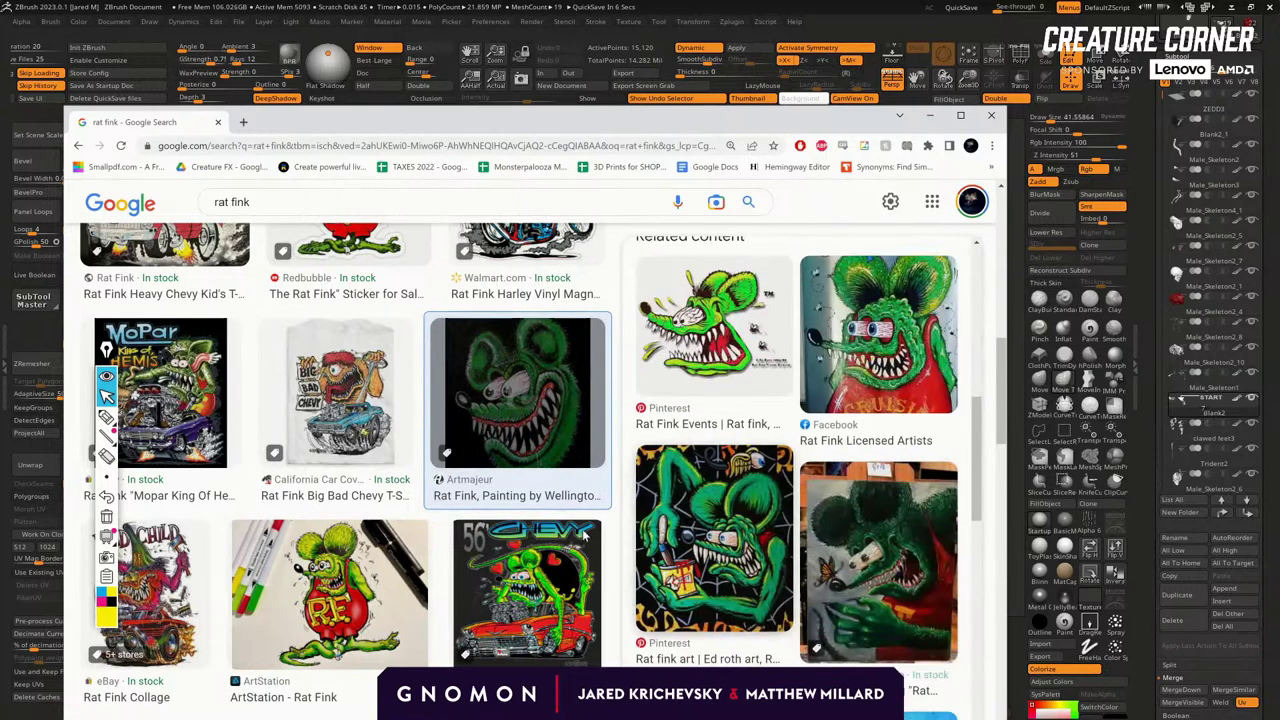
{"action": "scroll", "coordinate": [848, 497], "scroll_direction": "down", "scroll_amount": 10}
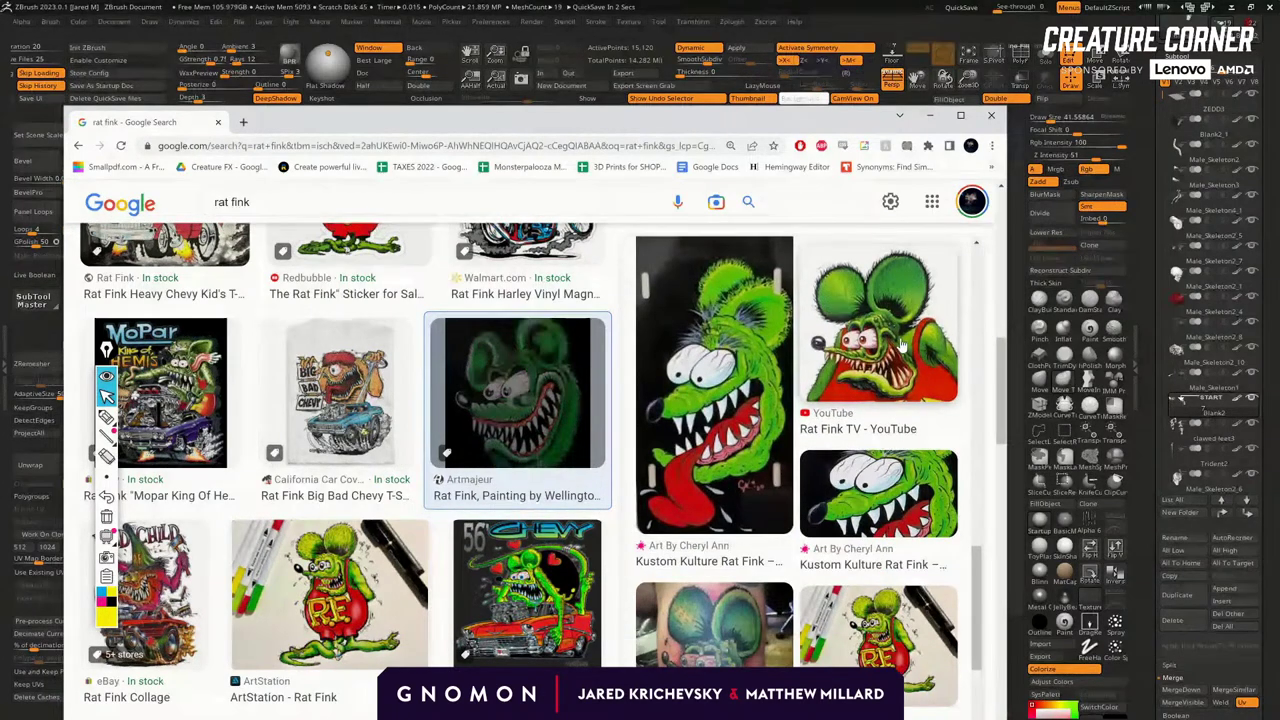
{"action": "left_click", "coordinate": [903, 345]}
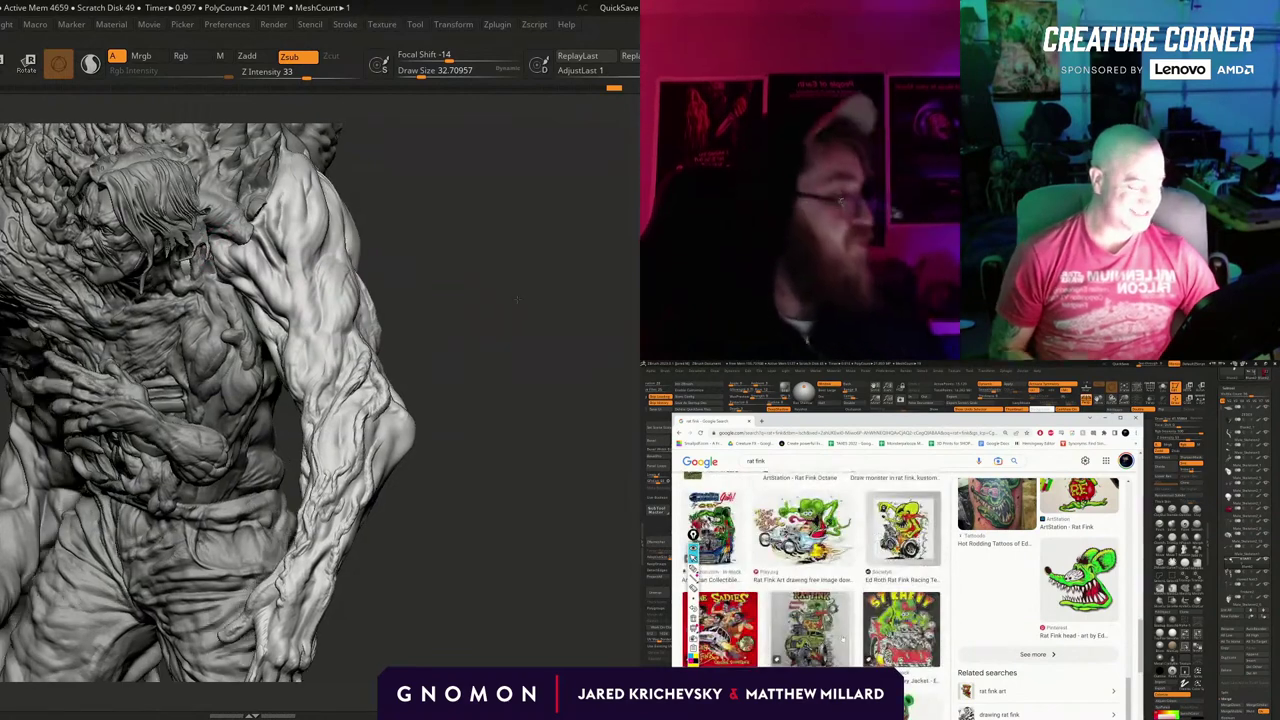
{"action": "scroll", "coordinate": [842, 638], "scroll_direction": "down", "scroll_amount": 9}
{"action": "left_click_drag", "start_coordinate": [517, 299], "coordinate": [490, 303]}
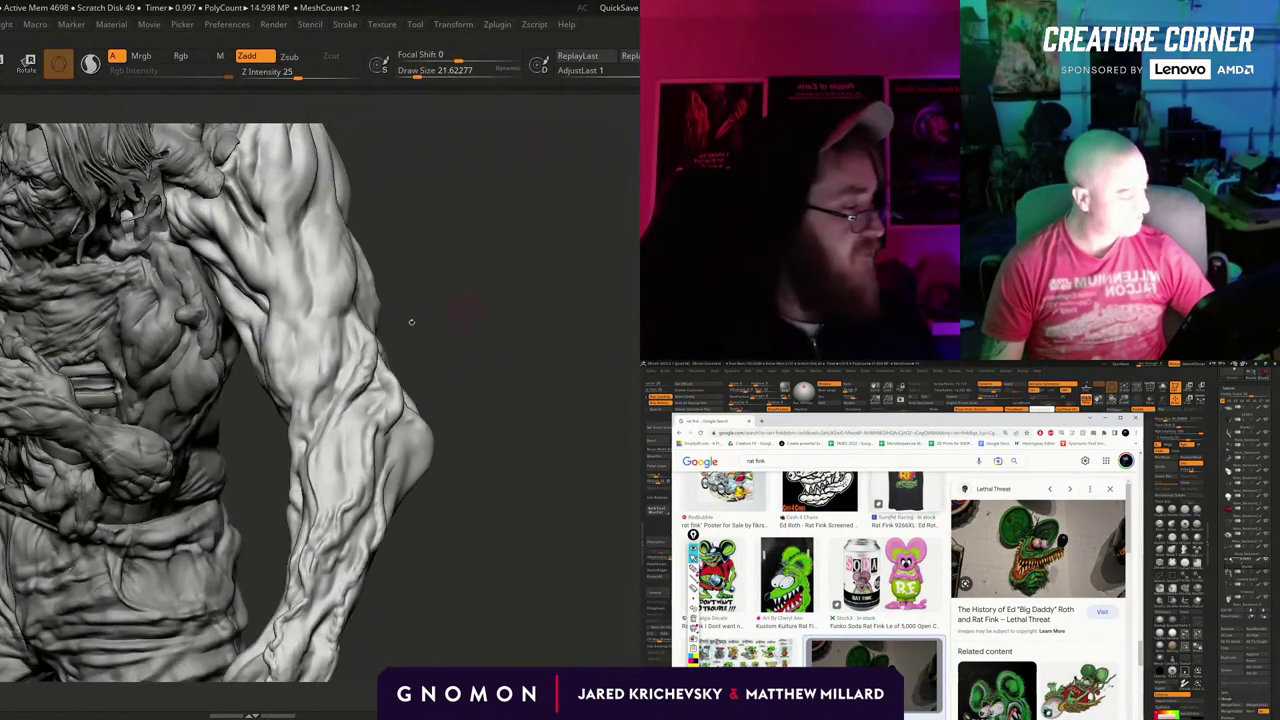
Dismiss the newsletter pop-up and examine the character artwork in the Lethal Threat article on Rat Fink's history.
{"action": "scroll", "coordinate": [812, 570], "scroll_direction": "down", "scroll_amount": 5}
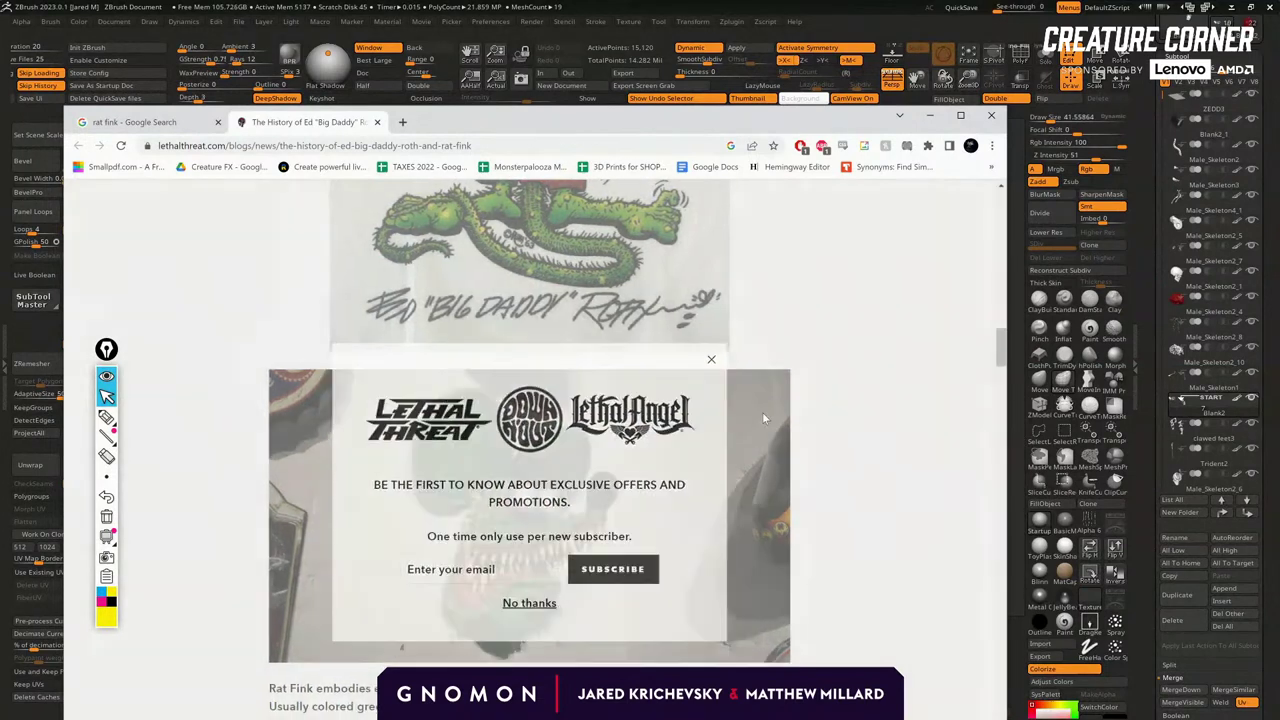
{"action": "left_click", "coordinate": [763, 418]}
{"action": "scroll", "coordinate": [582, 493], "scroll_direction": "down", "scroll_amount": 2}
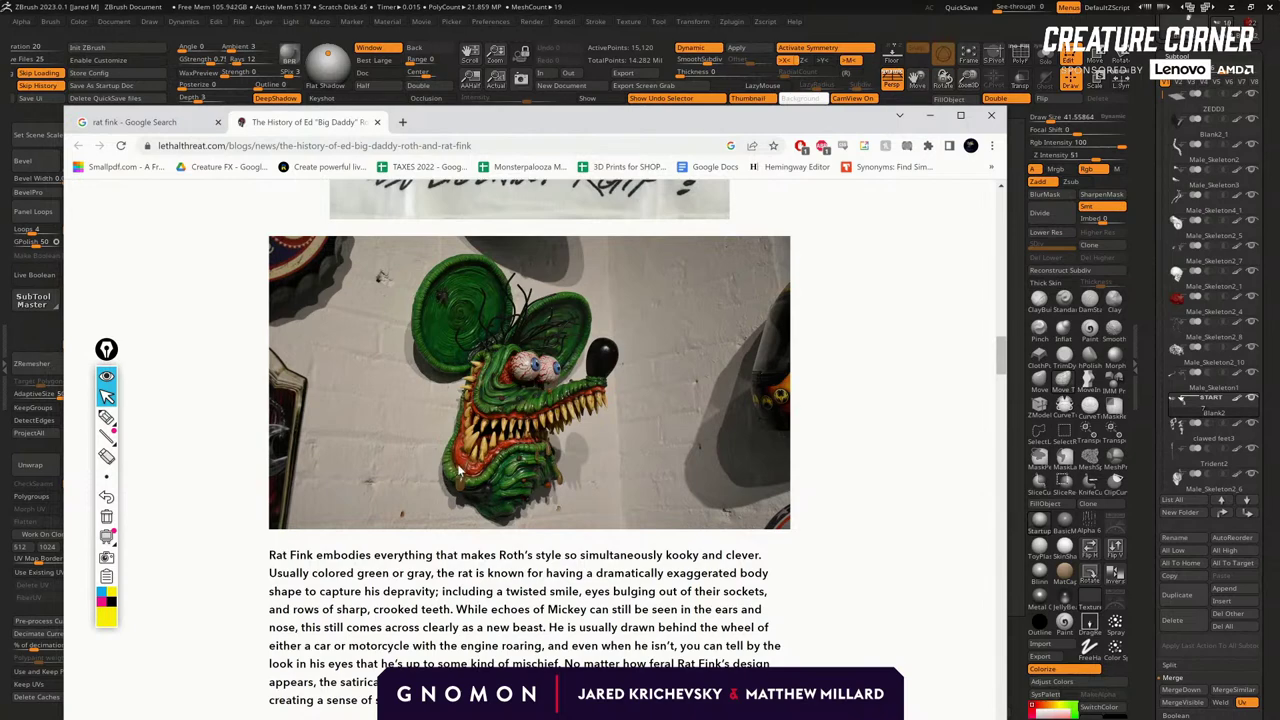
{"action": "scroll", "coordinate": [350, 470], "scroll_direction": "down", "scroll_amount": 10}
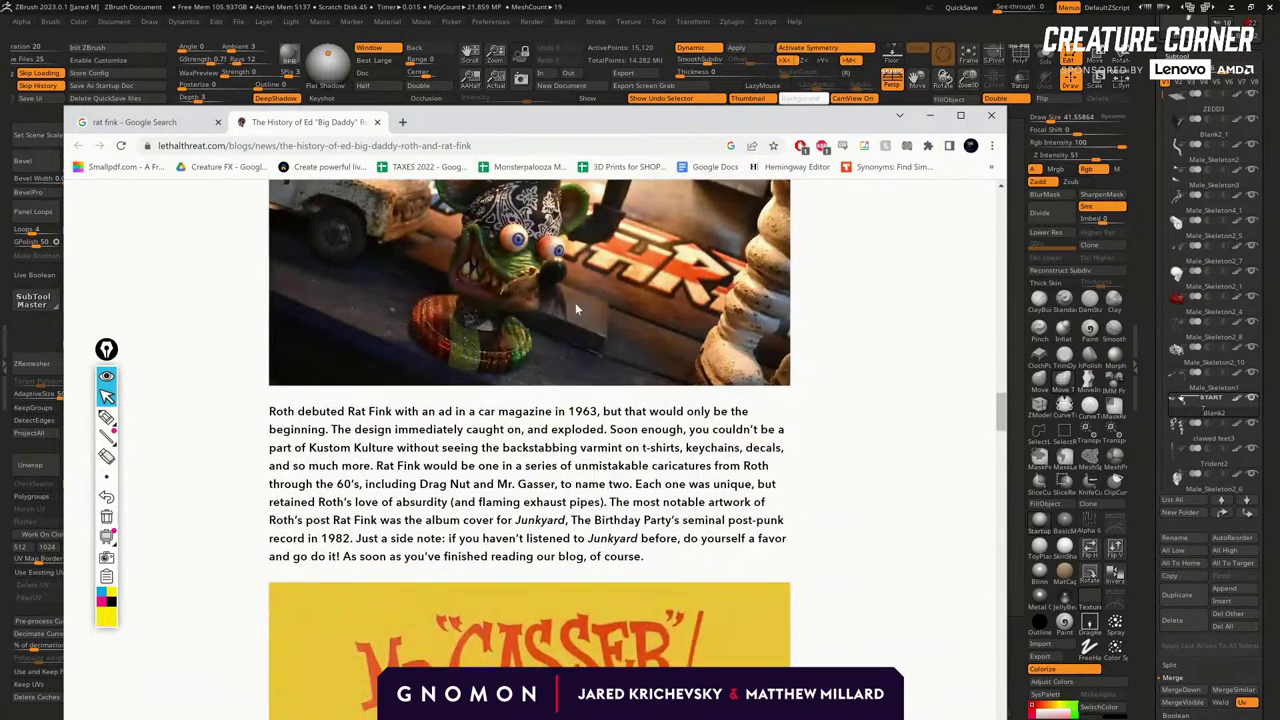
{"action": "scroll", "coordinate": [575, 308], "scroll_direction": "up", "scroll_amount": 2}
{"action": "scroll", "coordinate": [665, 477], "scroll_direction": "down", "scroll_amount": 3}
{"action": "scroll", "coordinate": [585, 342], "scroll_direction": "down", "scroll_amount": 4}
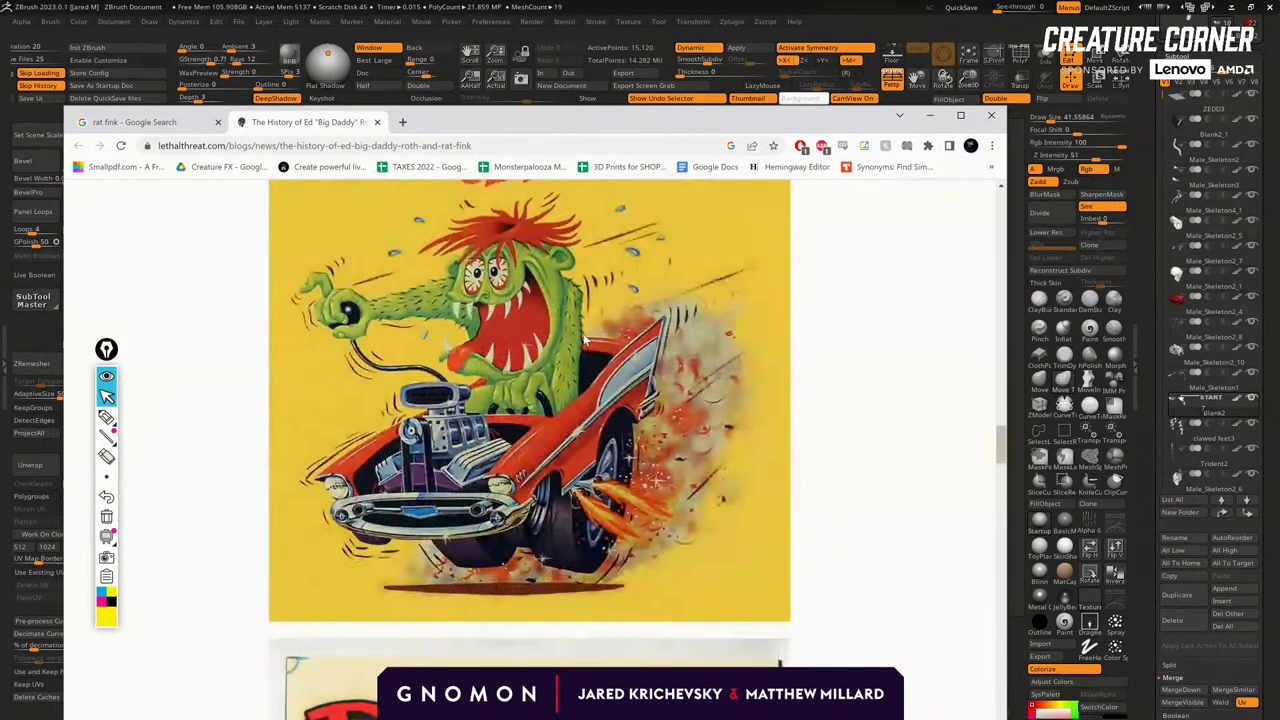
{"action": "scroll", "coordinate": [535, 242], "scroll_direction": "down", "scroll_amount": 8}
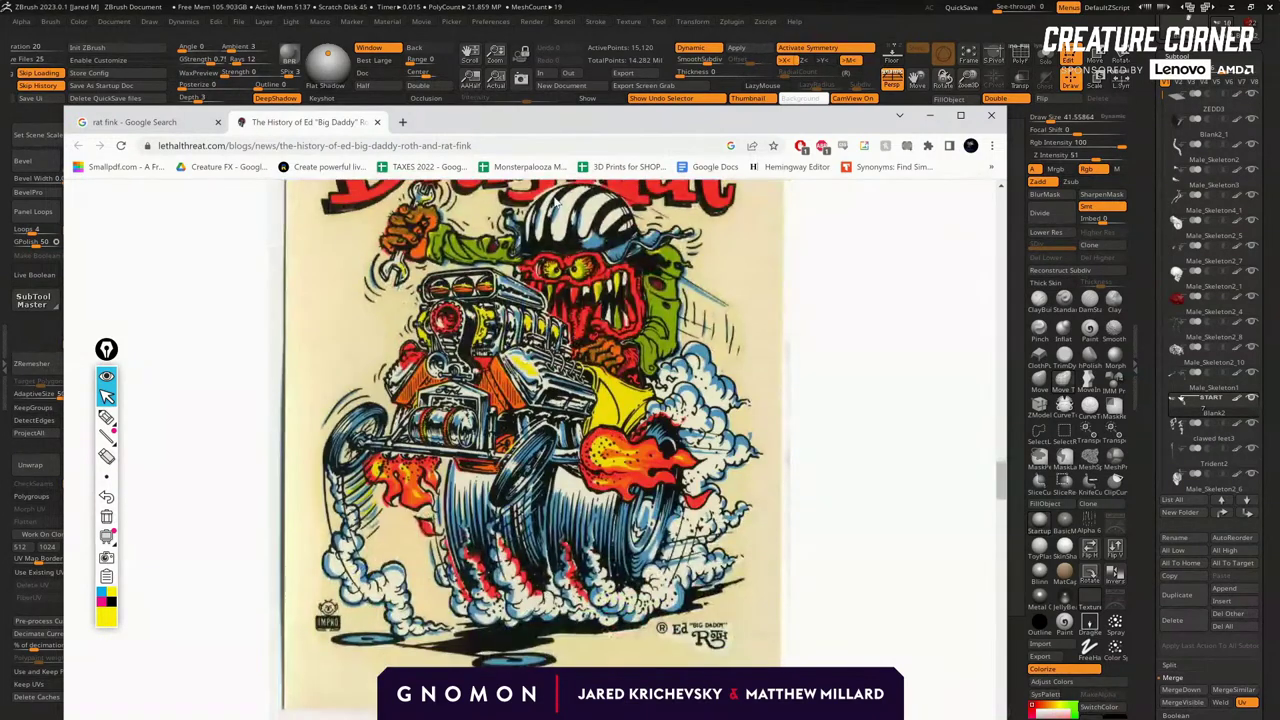
Return to ZBrush, switch to the other version of the skeleton warrior tool and delete all its subtools.
{"action": "left_click", "coordinate": [930, 116]}
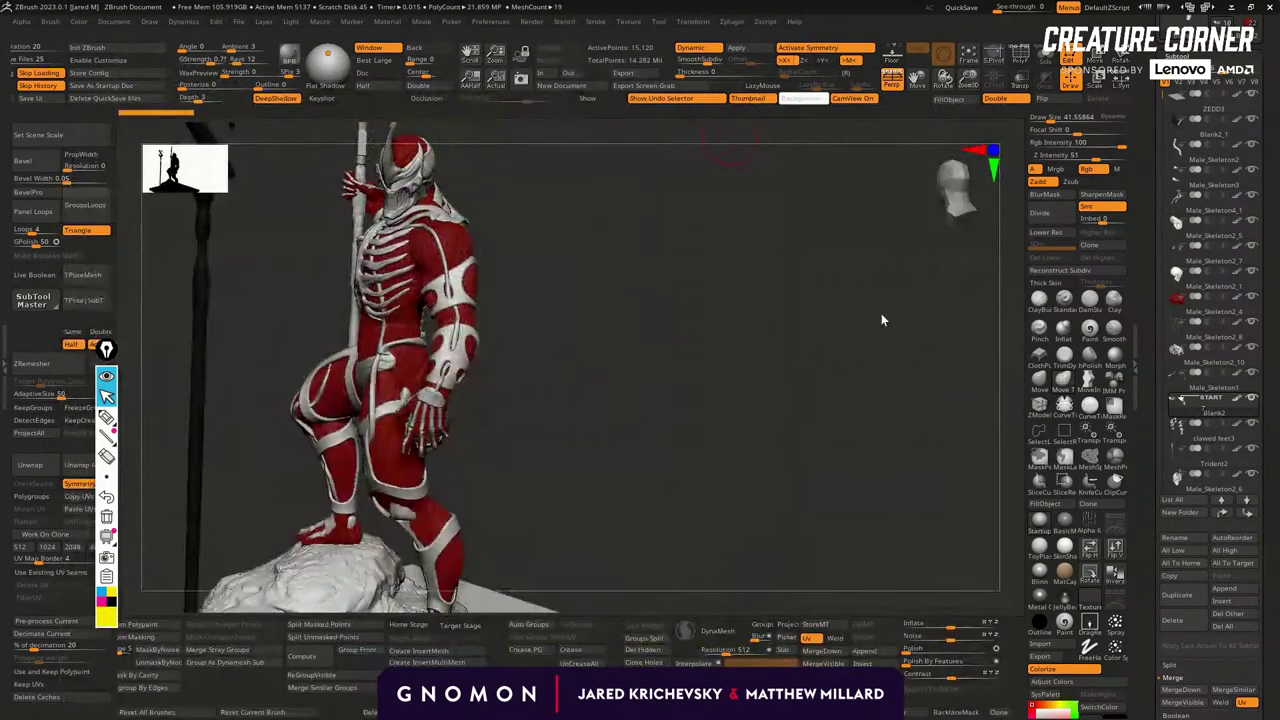
{"action": "left_click", "coordinate": [1247, 28]}
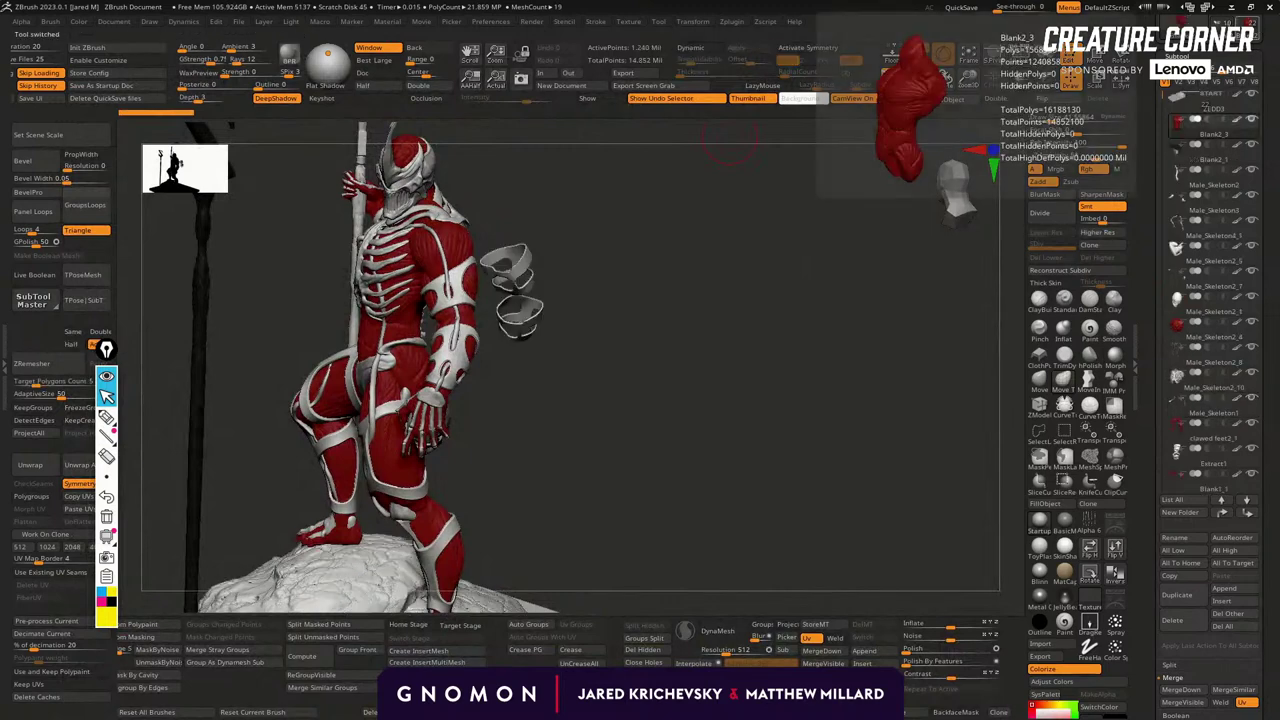
{"action": "left_click_drag", "start_coordinate": [806, 471], "coordinate": [771, 443], "text": "alt"}
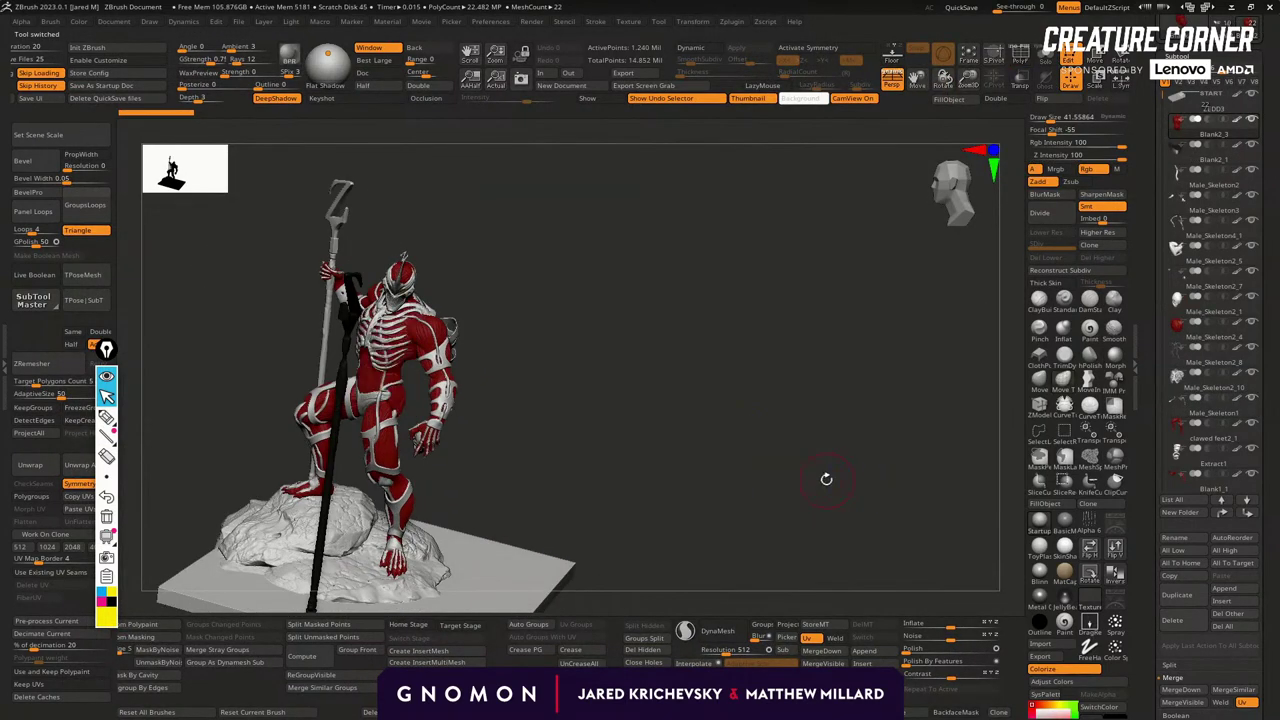
{"action": "left_click_drag", "start_coordinate": [826, 480], "coordinate": [817, 477]}
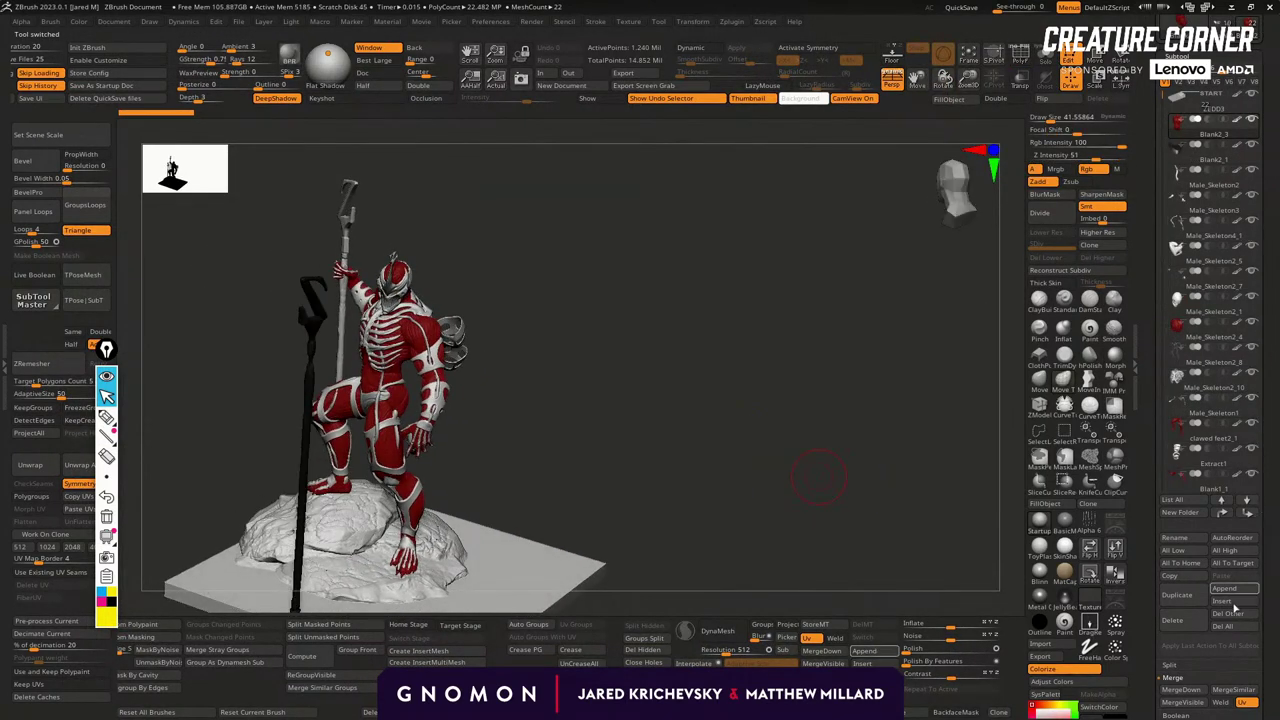
{"action": "left_click", "coordinate": [1222, 626]}
{"action": "left_click", "coordinate": [1057, 658]}
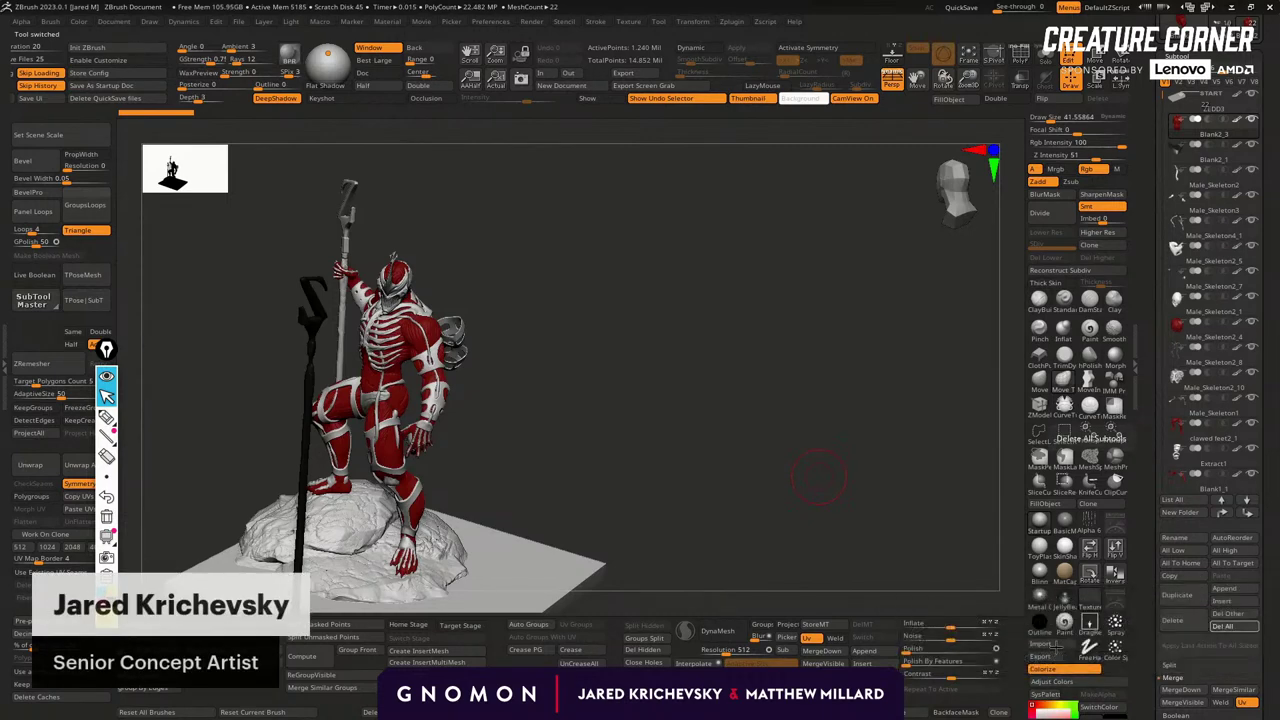
Make the red muscle body Blank1_1 the active subtool of the remaining skeleton warrior.
{"action": "left_click_drag", "start_coordinate": [632, 350], "coordinate": [866, 376]}
{"action": "left_click_drag", "start_coordinate": [920, 480], "coordinate": [782, 432]}
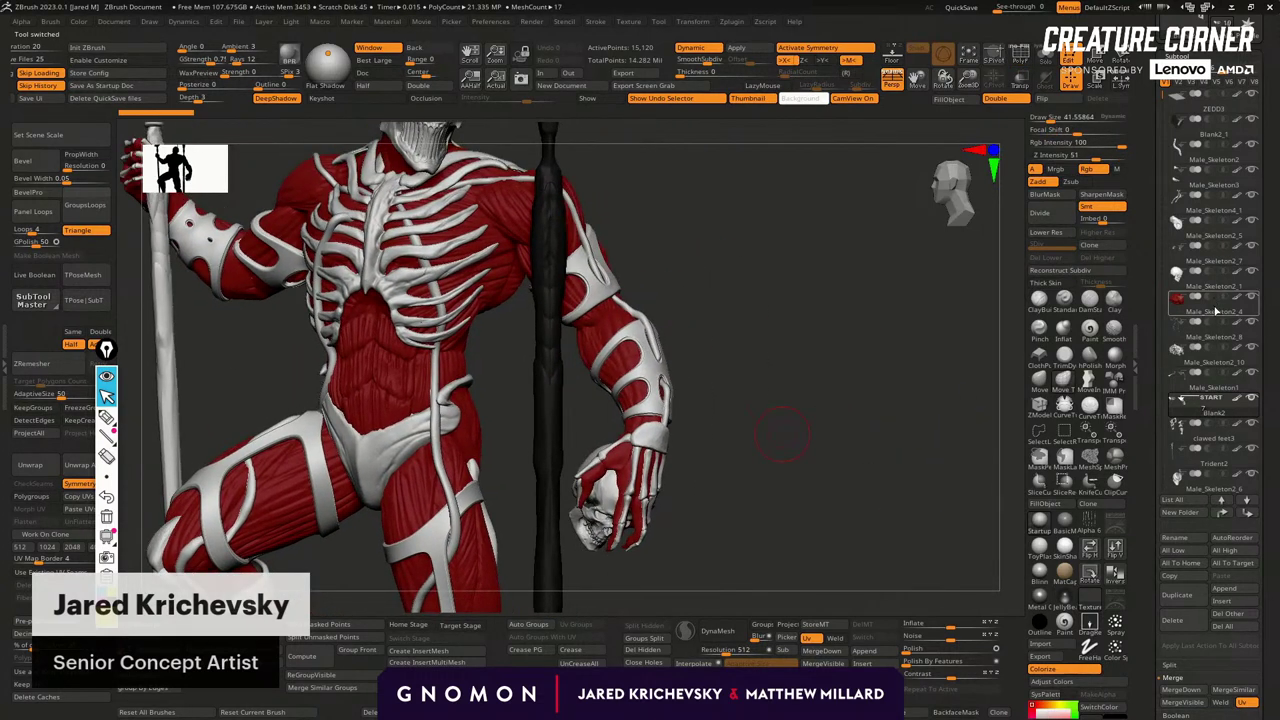
{"action": "mouse_move", "coordinate": [1214, 312]}
{"action": "scroll", "coordinate": [1212, 290], "scroll_direction": "down", "scroll_amount": 5}
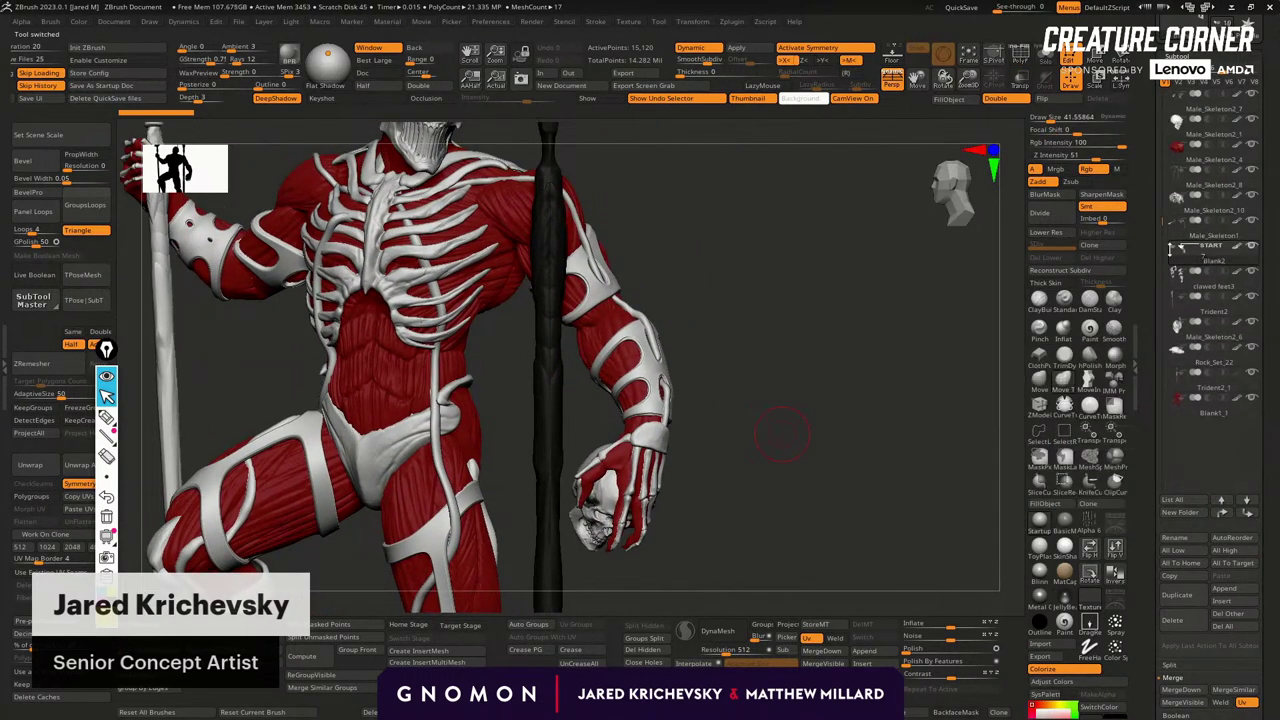
{"action": "left_click", "coordinate": [1208, 258]}
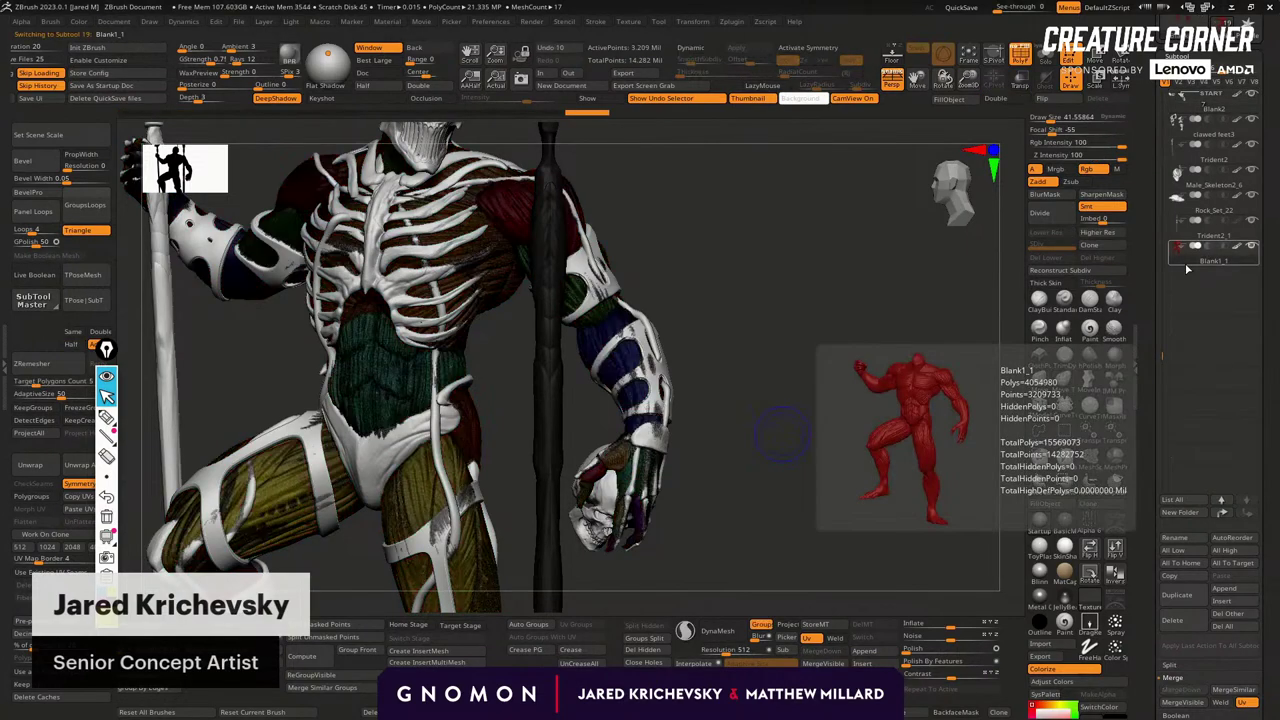
Isolate the muscle body around its lowered hand, hide the polygroup colours and choose the ClayBuildup brush.
{"action": "mouse_move", "coordinate": [743, 397]}
{"action": "left_mouse_down"}
{"action": "mouse_move", "coordinate": [771, 340]}
{"action": "mouse_move", "coordinate": [820, 466]}
{"action": "mouse_move", "coordinate": [671, 349]}
{"action": "left_mouse_up"}
{"action": "key", "text": "alt+s"}
{"action": "key", "text": "shift+f"}
{"action": "key", "text": "b"}
{"action": "key", "text": "c"}
{"action": "key", "text": "b"}
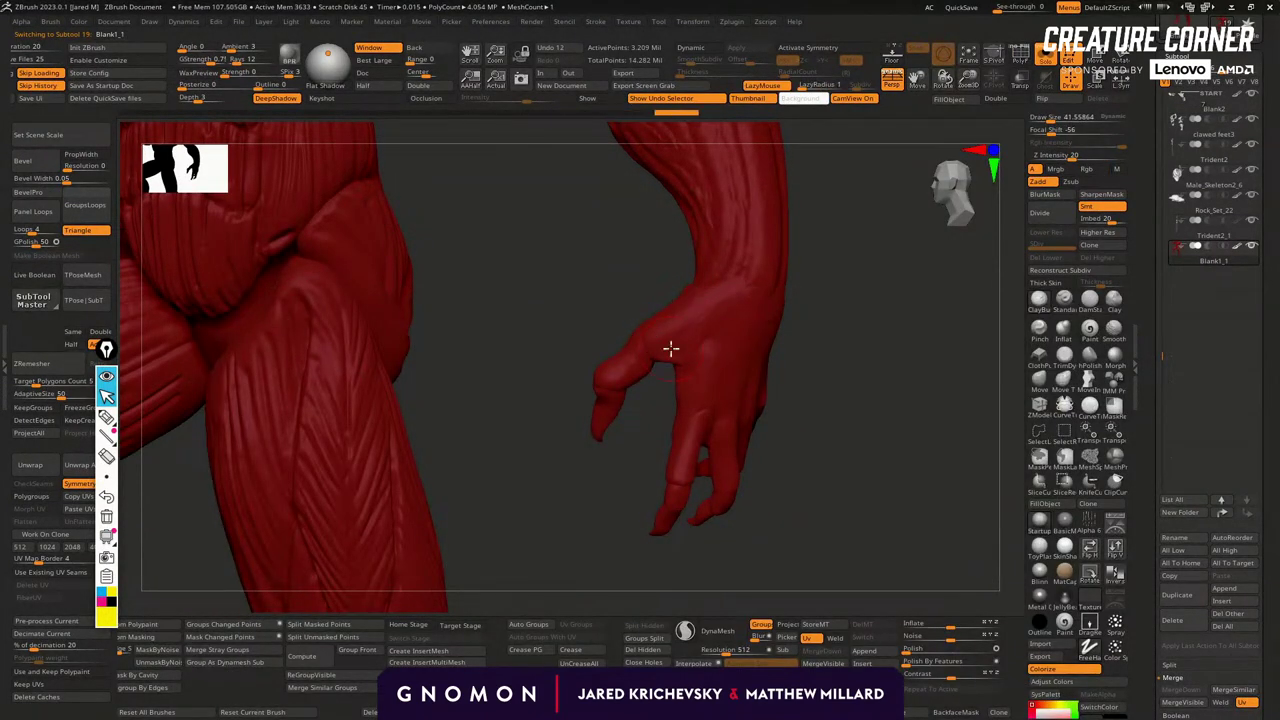
Open the quick-saved project QS_3264.zpr from LightBox.
{"action": "key", "text": "comma"}
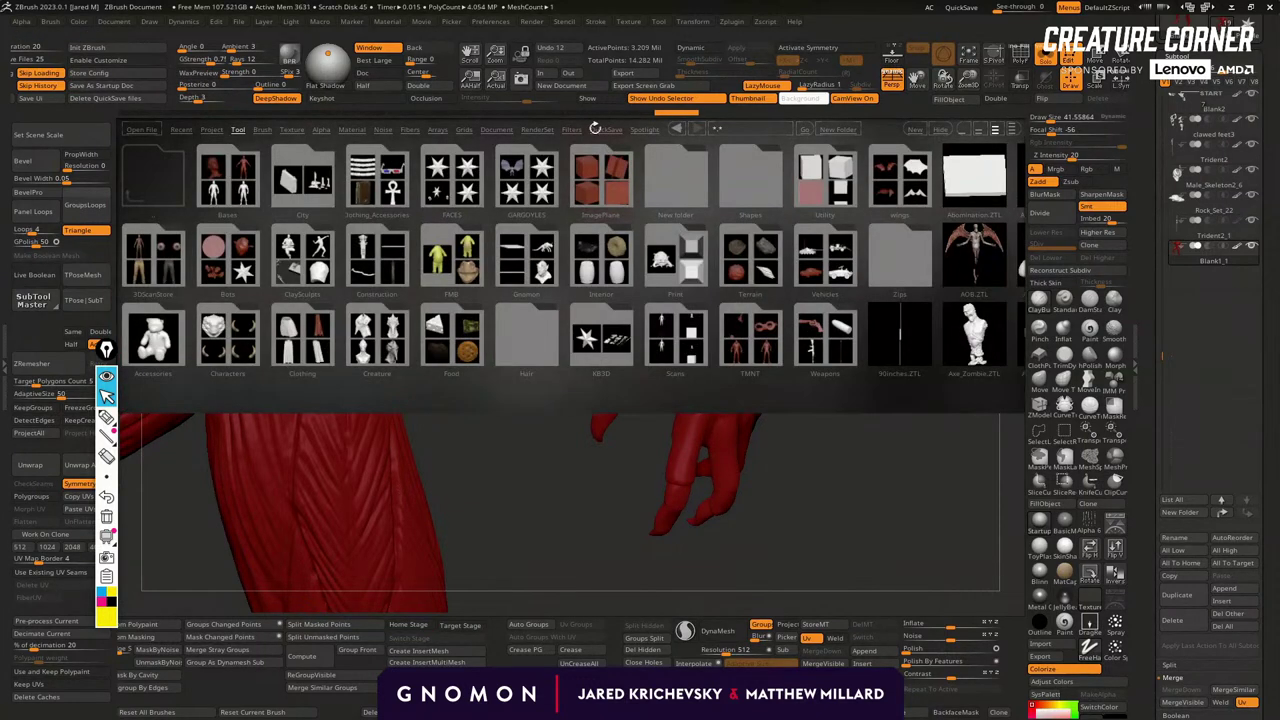
{"action": "left_click", "coordinate": [605, 129]}
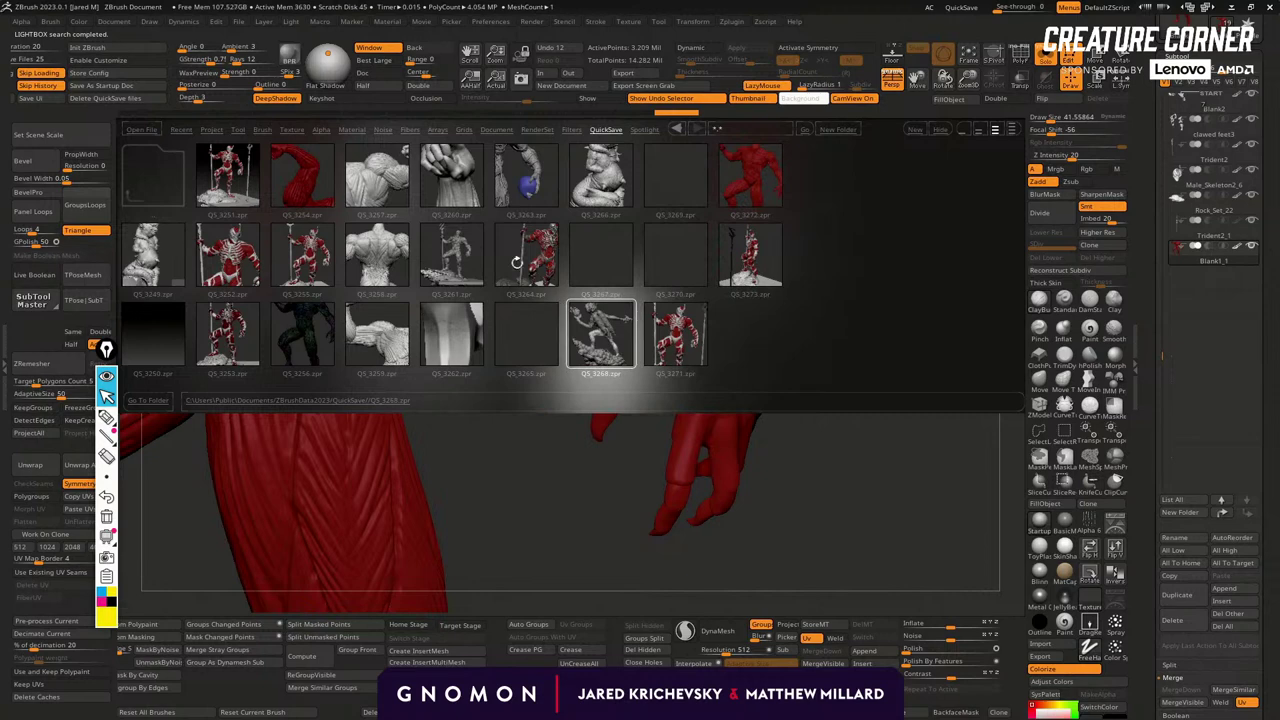
{"action": "double_click", "coordinate": [517, 262]}
{"action": "left_click", "coordinate": [686, 414]}
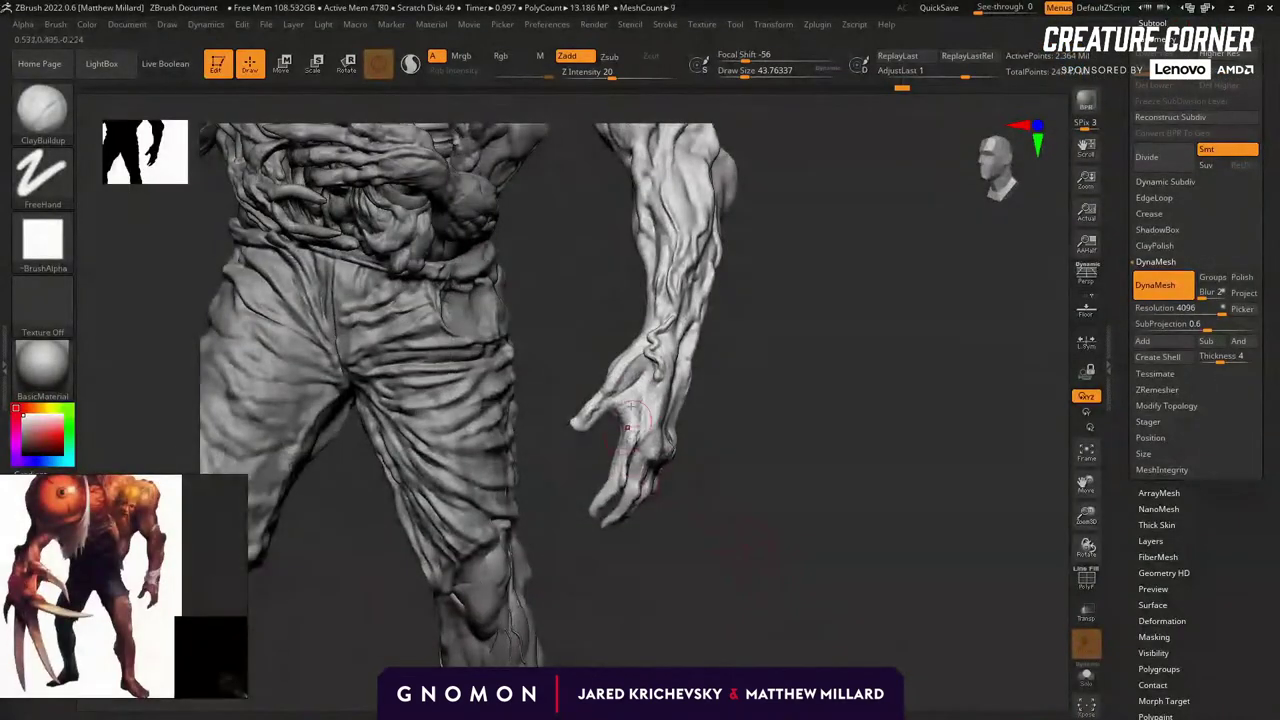
Build up tendon forms on the grey creature's lowered hand with ClayBuildup at a draw size of about 12.
{"action": "mouse_move", "coordinate": [783, 412]}
{"action": "left_mouse_down", "text": "alt"}
{"action": "mouse_move", "coordinate": [777, 438]}
{"action": "mouse_move", "coordinate": [740, 437]}
{"action": "left_mouse_up", "text": "alt"}
{"action": "left_click_drag", "start_coordinate": [634, 429], "coordinate": [630, 452]}
{"action": "left_click_drag", "start_coordinate": [763, 434], "coordinate": [778, 438]}
{"action": "left_click_drag", "start_coordinate": [623, 446], "coordinate": [626, 454]}
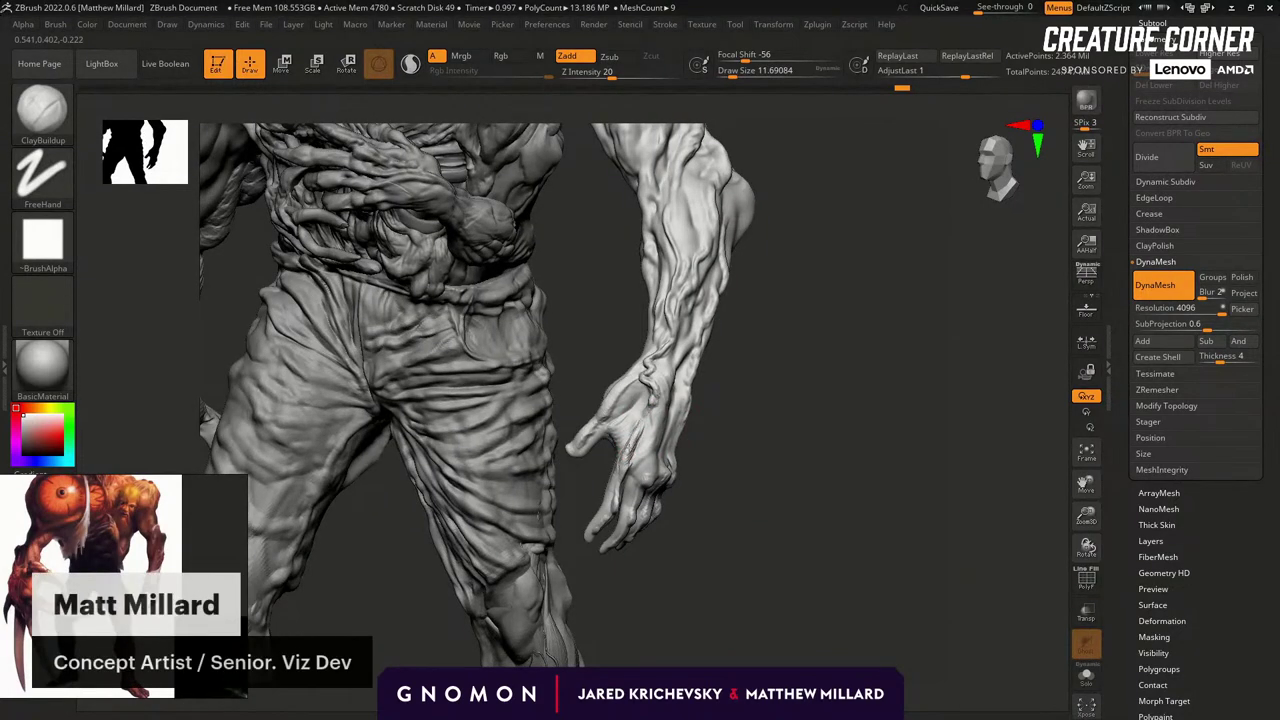
{"action": "mouse_move", "coordinate": [775, 402]}
{"action": "left_mouse_down"}
{"action": "mouse_move", "coordinate": [706, 412]}
{"action": "mouse_move", "coordinate": [655, 462]}
{"action": "left_mouse_up"}
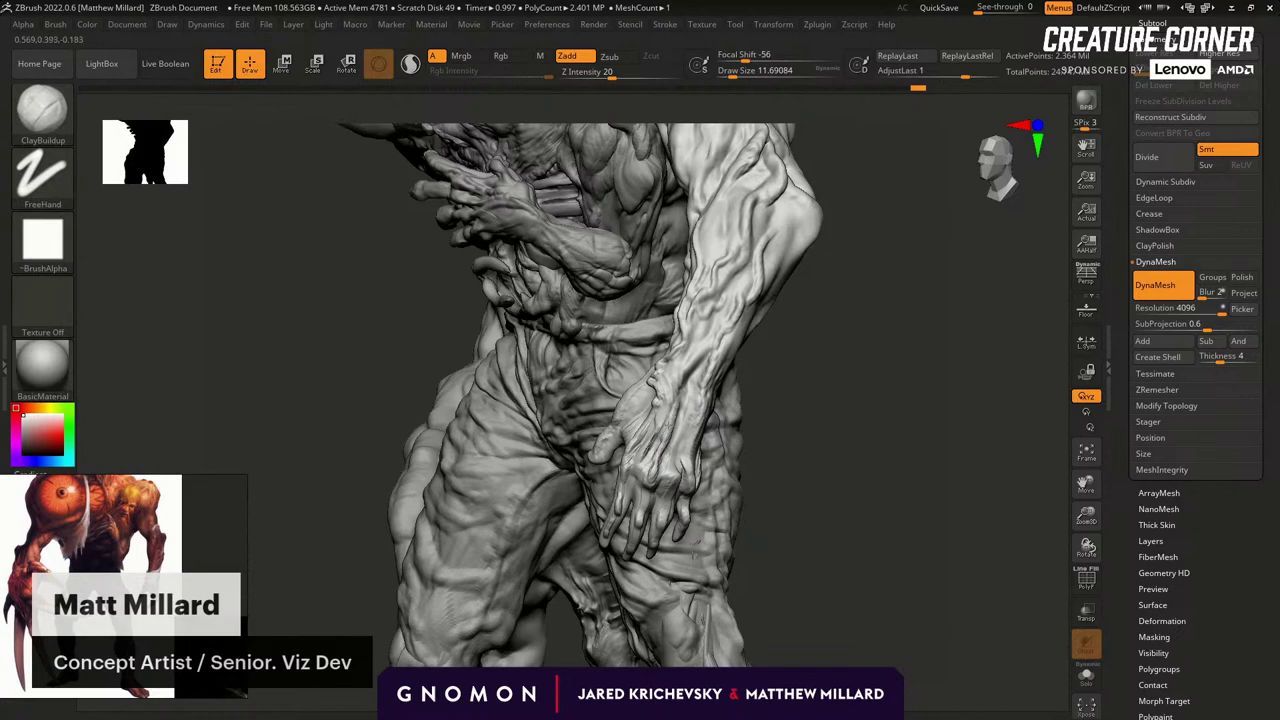
{"action": "left_click_drag", "start_coordinate": [785, 371], "coordinate": [674, 406]}
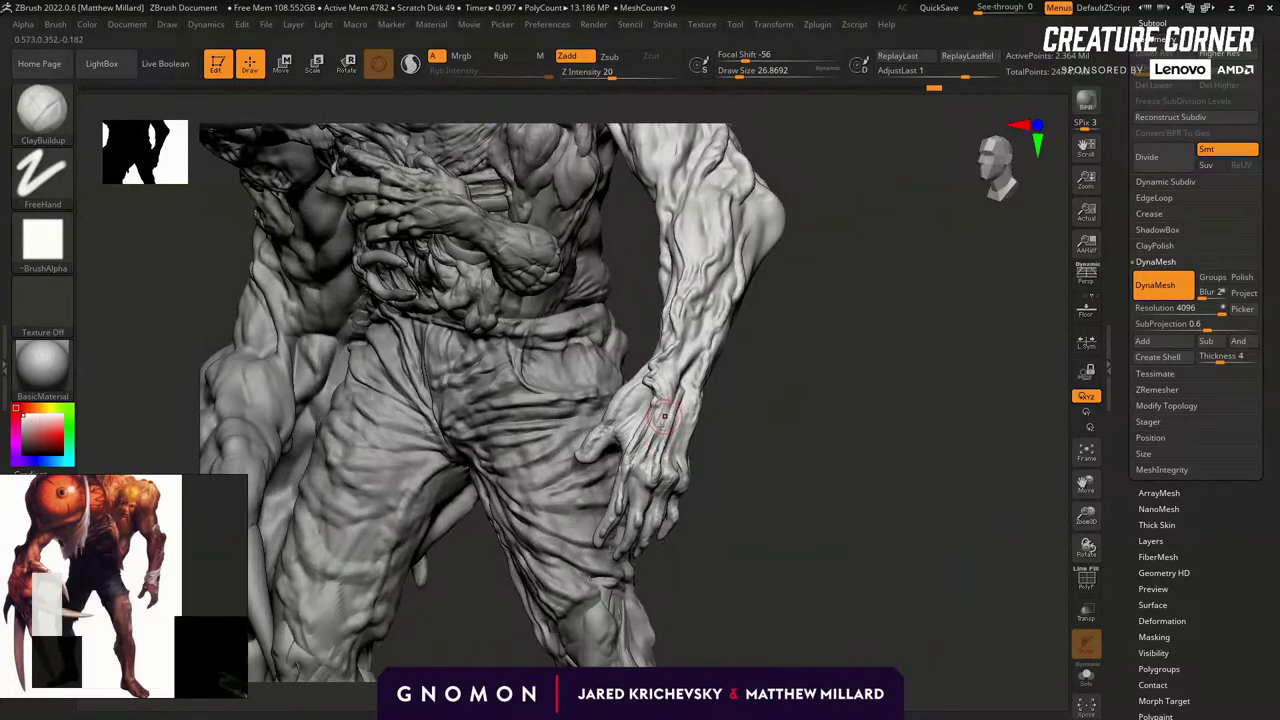
Adjust the brush size and smooth the tendons on the back of the creature's lowered hand.
{"action": "right_click_drag", "start_coordinate": [651, 477], "coordinate": [657, 430]}
{"action": "key", "text": "s"}
{"action": "left_click_drag", "start_coordinate": [657, 430], "coordinate": [672, 430]}
{"action": "mouse_move", "coordinate": [676, 420]}
{"action": "left_mouse_down", "text": "shift"}
{"action": "mouse_move", "coordinate": [655, 468]}
{"action": "mouse_move", "coordinate": [660, 446]}
{"action": "left_mouse_up", "text": "shift"}
{"action": "left_click_drag", "start_coordinate": [748, 408], "coordinate": [720, 394]}
Reduce the ClayBuildup draw size to about 8 and sculpt fine tendon detail on the back of the creature's lowered hand.
{"action": "mouse_move", "coordinate": [788, 371]}
{"action": "left_mouse_down"}
{"action": "mouse_move", "coordinate": [718, 404]}
{"action": "mouse_move", "coordinate": [686, 403]}
{"action": "left_mouse_up"}
{"action": "key", "text": "s"}
{"action": "key", "text": "bracketleft"}
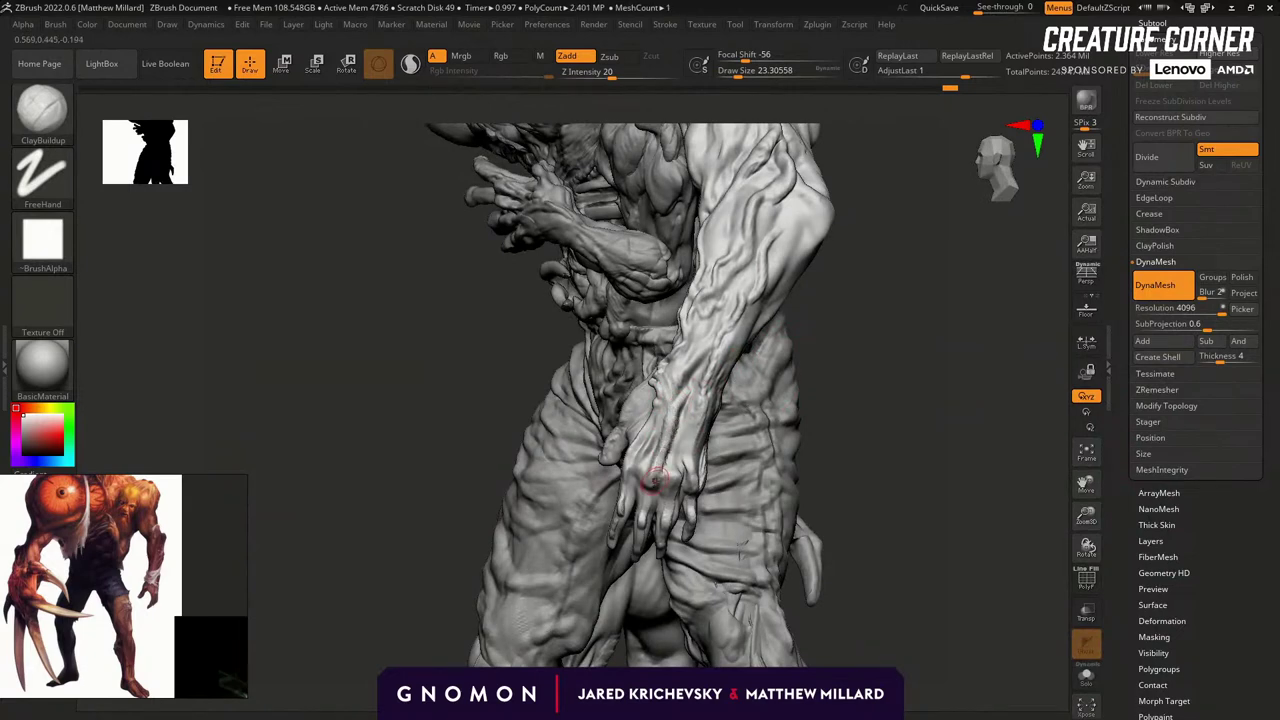
{"action": "left_click_drag", "start_coordinate": [836, 368], "coordinate": [900, 376]}
{"action": "key", "text": "s"}
{"action": "left_click_drag", "start_coordinate": [662, 428], "coordinate": [652, 430]}
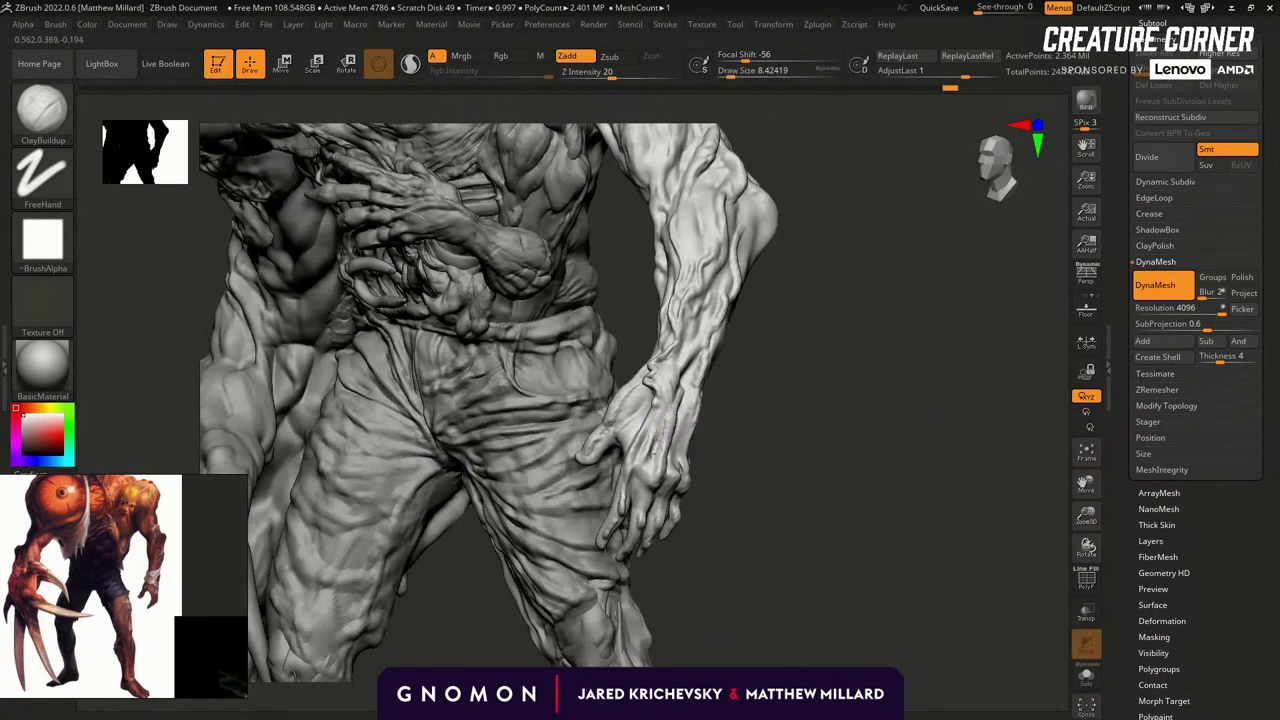
Build up the tendons between the lowered hand's wrist and knuckles with ClayBuildup at a draw size of about 12.
{"action": "left_click_drag", "start_coordinate": [823, 407], "coordinate": [643, 449]}
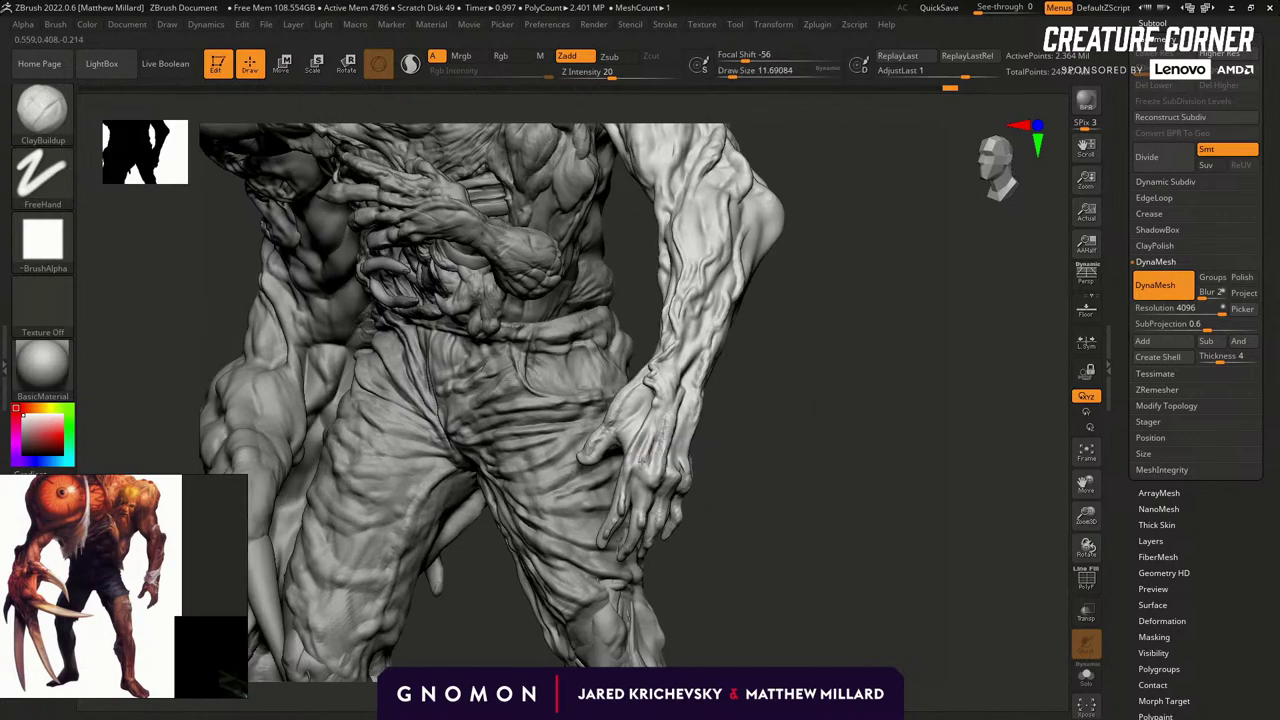
{"action": "left_click_drag", "start_coordinate": [795, 426], "coordinate": [710, 406]}
{"action": "right_click_drag", "start_coordinate": [643, 432], "coordinate": [651, 388]}
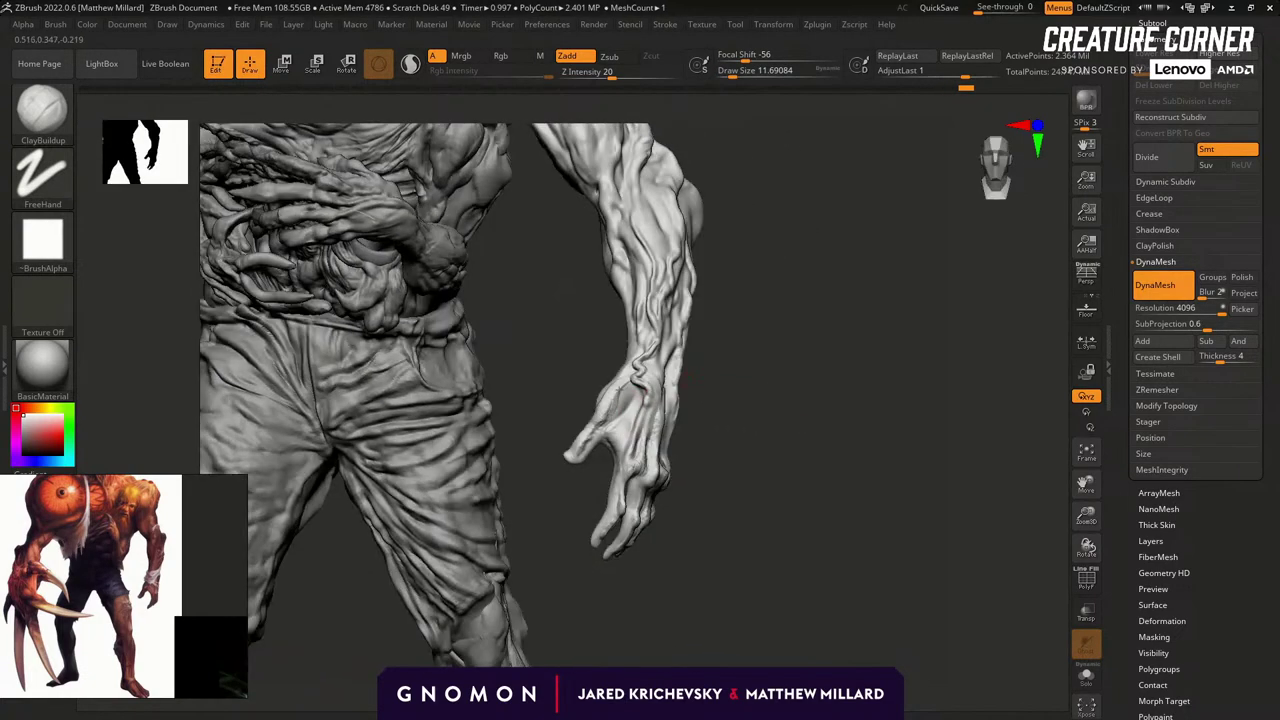
{"action": "right_click_drag", "start_coordinate": [640, 405], "coordinate": [637, 398]}
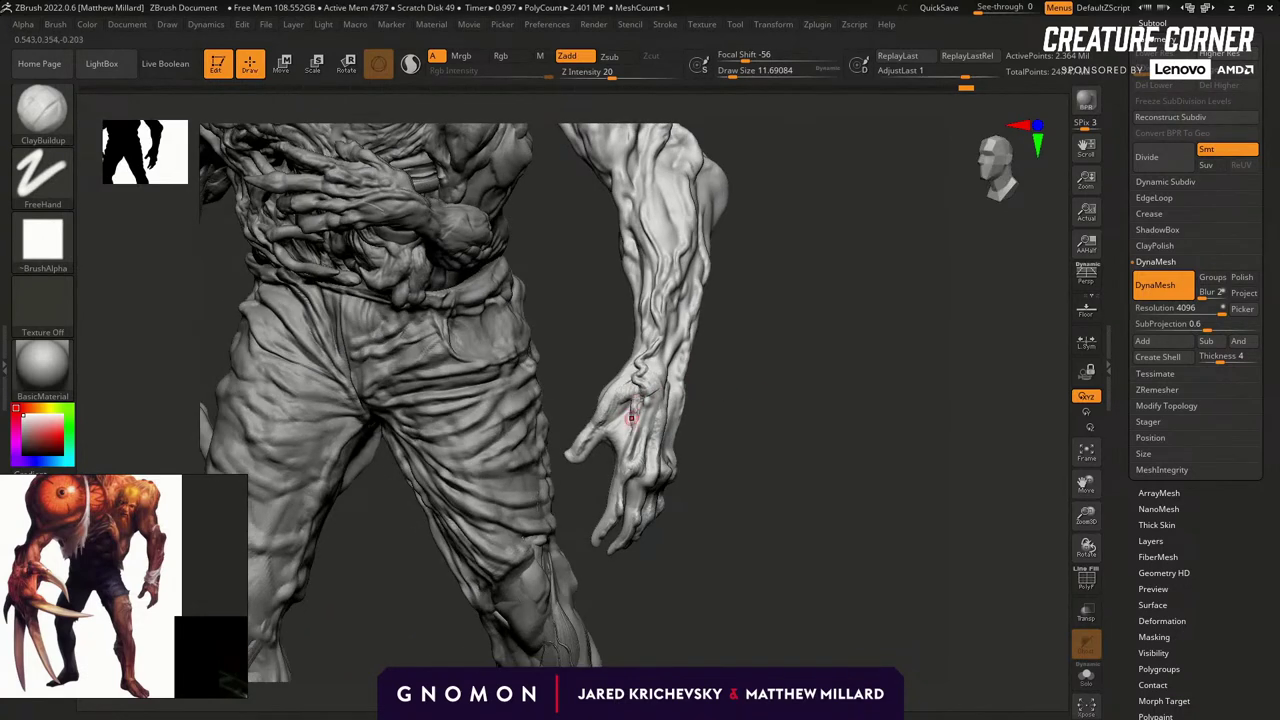
{"action": "mouse_move", "coordinate": [623, 457]}
{"action": "right_mouse_down"}
{"action": "mouse_move", "coordinate": [646, 390]}
{"action": "mouse_move", "coordinate": [638, 410]}
{"action": "right_mouse_up"}
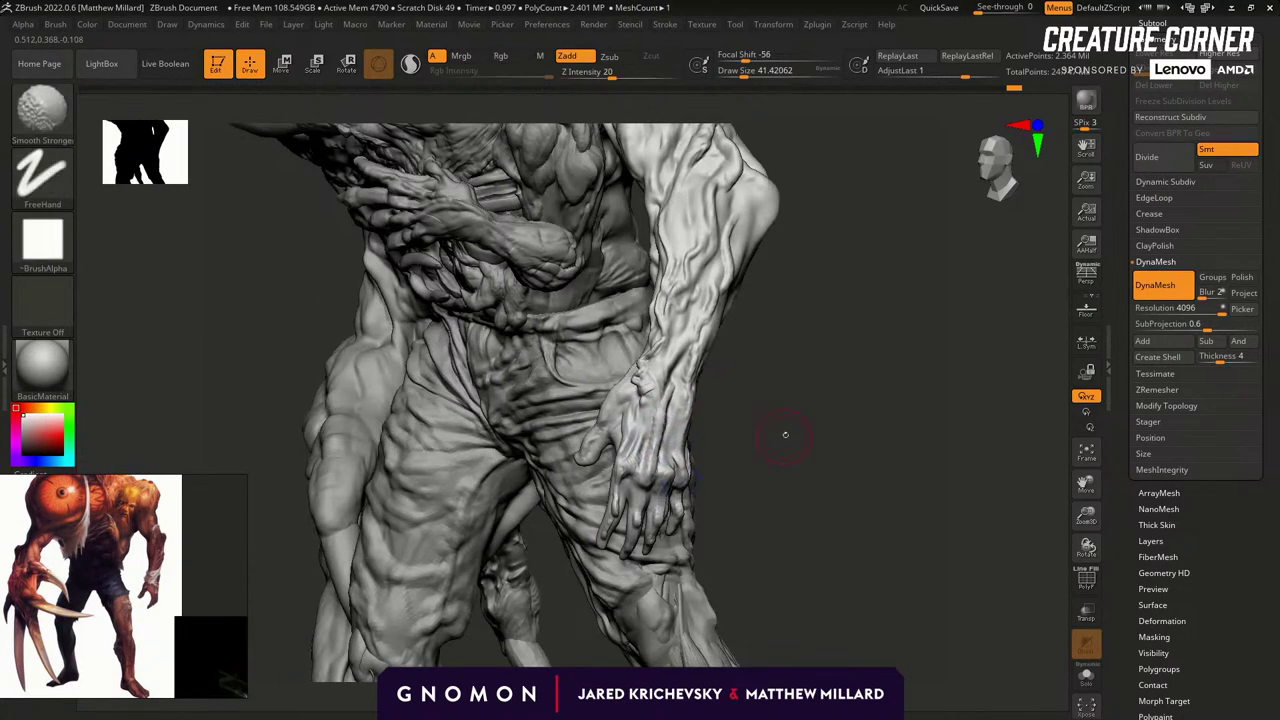
Sculpt the outer edge of the lowered hand and wrist with ClayBuildup at a draw size of about 20.
{"action": "key", "text": "b"}
{"action": "key", "text": "c"}
{"action": "key", "text": "b"}
{"action": "key", "text": "bracketleft"}
{"action": "left_click_drag", "start_coordinate": [830, 430], "coordinate": [684, 408]}
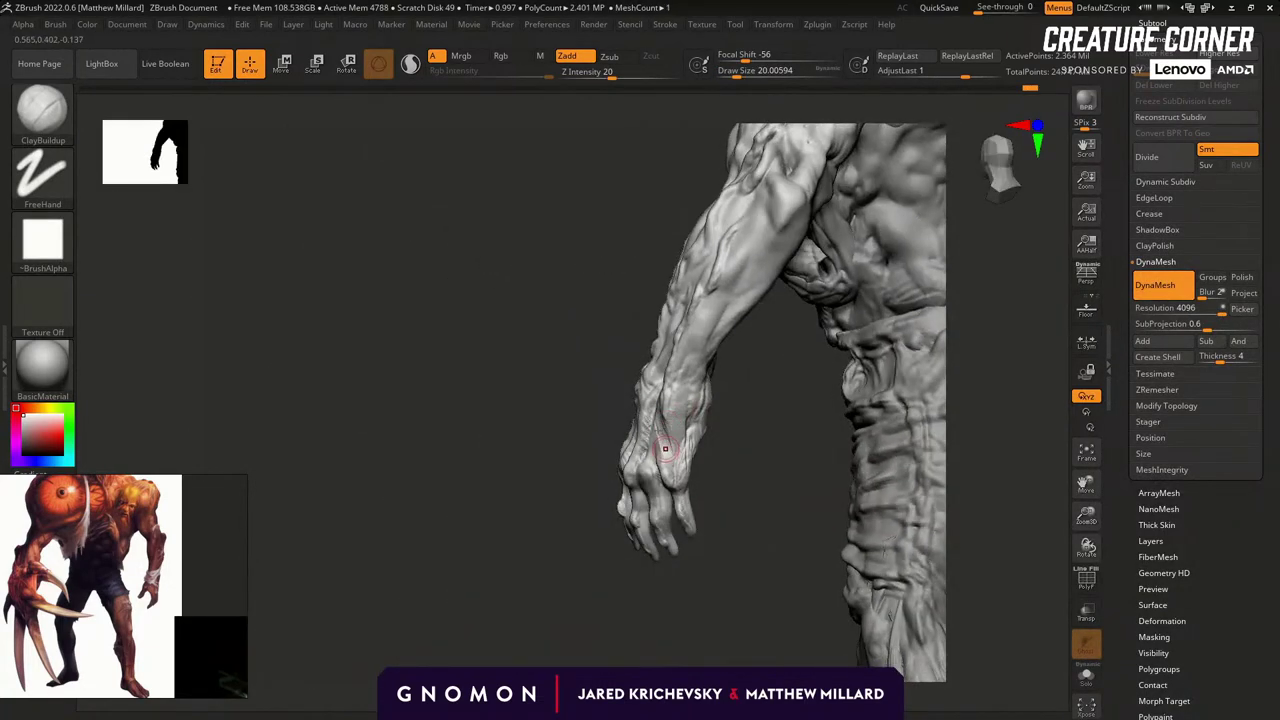
{"action": "mouse_move", "coordinate": [681, 454]}
{"action": "left_mouse_down"}
{"action": "mouse_move", "coordinate": [655, 442]}
{"action": "mouse_move", "coordinate": [650, 410]}
{"action": "left_mouse_up"}
{"action": "mouse_move", "coordinate": [707, 453]}
{"action": "left_mouse_down"}
{"action": "mouse_move", "coordinate": [680, 427]}
{"action": "mouse_move", "coordinate": [699, 404]}
{"action": "mouse_move", "coordinate": [683, 400]}
{"action": "left_mouse_up"}
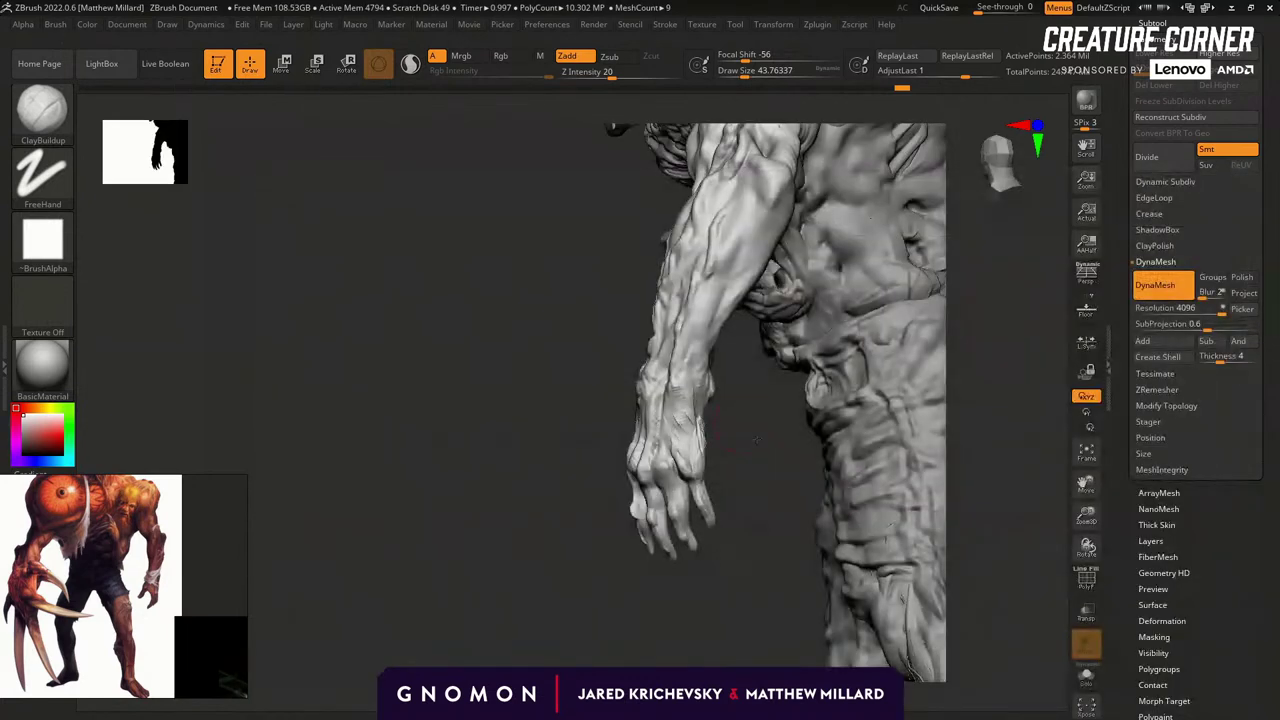
Smooth the wrist area and add volume where the forearm meets the hand with ClayBuildup at a draw size of about 27.
{"action": "key", "text": "shift"}
{"action": "left_click_drag", "start_coordinate": [534, 563], "coordinate": [680, 410]}
{"action": "key", "text": "s"}
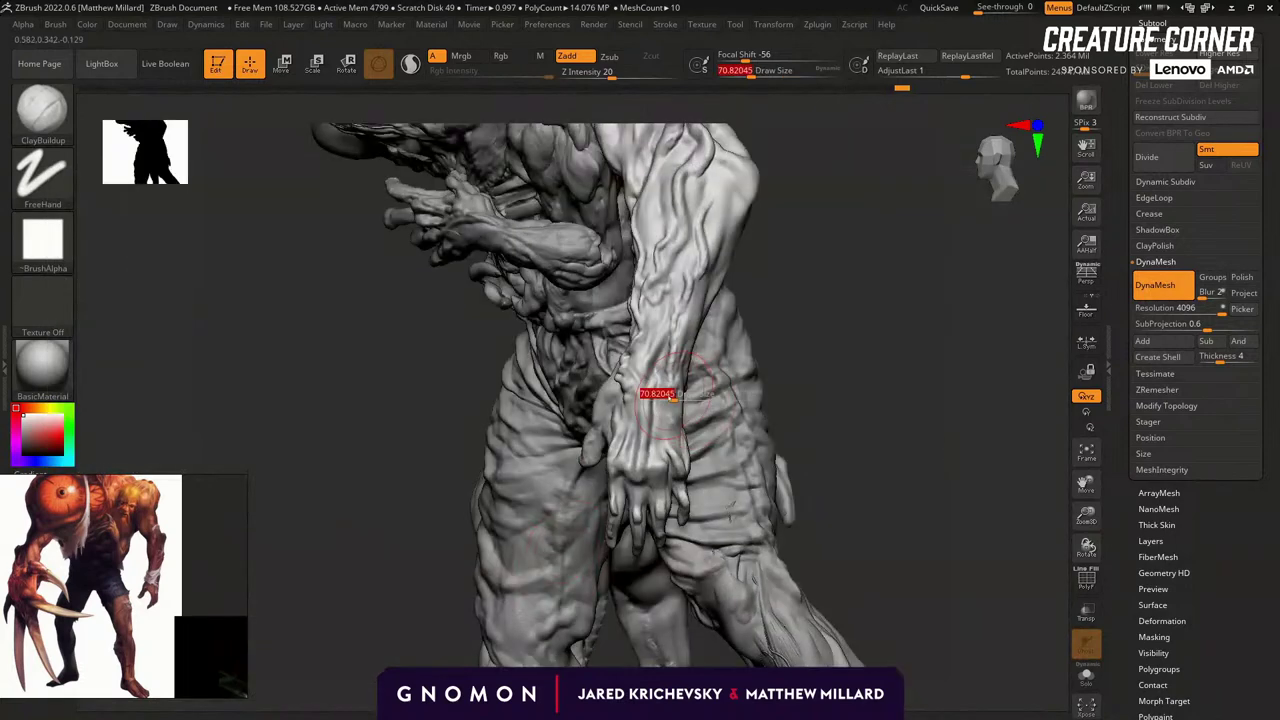
{"action": "mouse_move", "coordinate": [817, 306]}
{"action": "left_mouse_down"}
{"action": "mouse_move", "coordinate": [677, 377]}
{"action": "mouse_move", "coordinate": [689, 423]}
{"action": "mouse_move", "coordinate": [660, 438]}
{"action": "left_mouse_up"}
{"action": "key", "text": "s"}
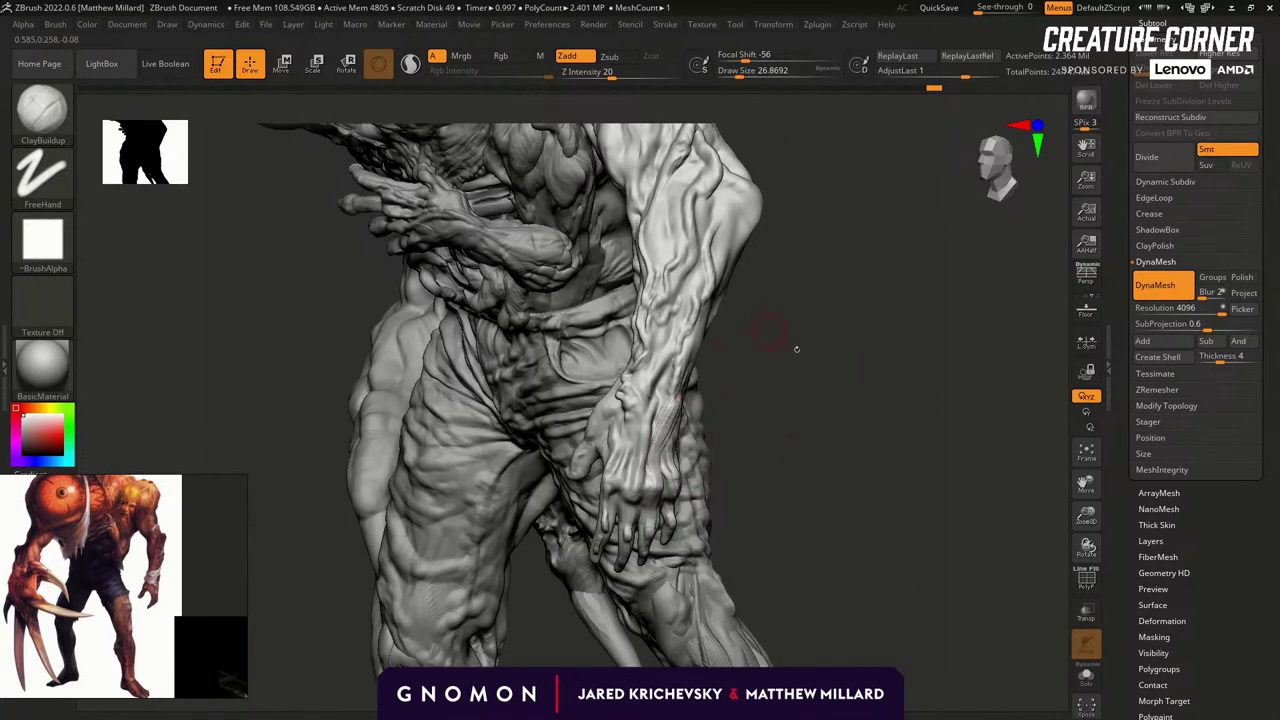
{"action": "left_click_drag", "start_coordinate": [795, 350], "coordinate": [793, 402], "text": "alt"}
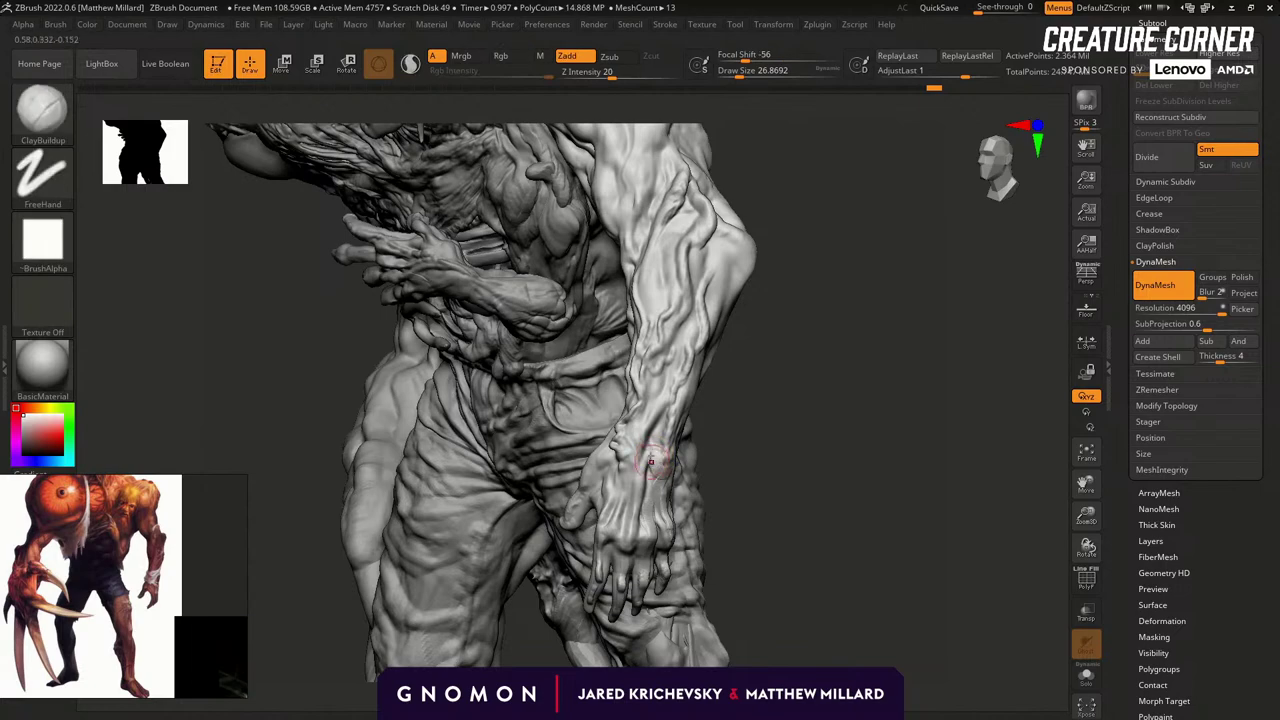
{"action": "left_click_drag", "start_coordinate": [670, 437], "coordinate": [664, 433]}
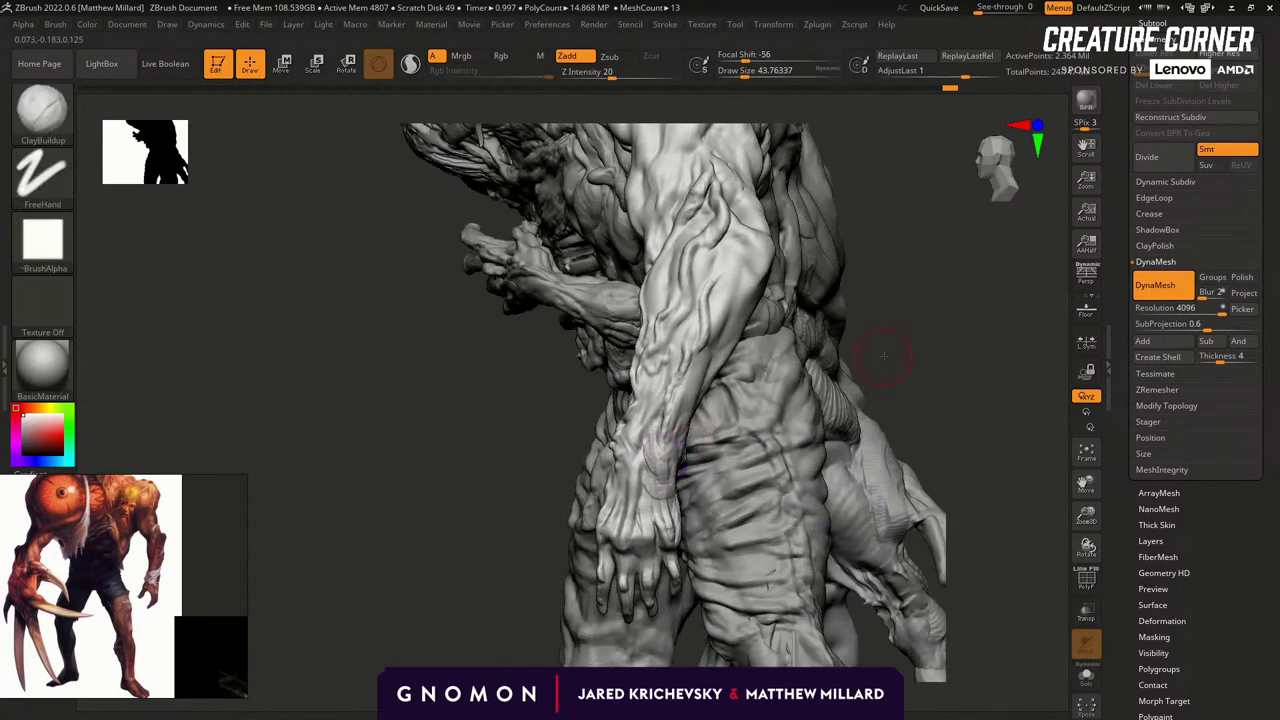
Build up the outer and rear side of the creature's wrist with ClayBuildup at a draw size of about 20.
{"action": "key", "text": "b"}
{"action": "key", "text": "b"}
{"action": "left_click_drag", "start_coordinate": [728, 430], "coordinate": [666, 431]}
{"action": "mouse_move", "coordinate": [871, 336]}
{"action": "left_mouse_down"}
{"action": "mouse_move", "coordinate": [680, 459]}
{"action": "mouse_move", "coordinate": [700, 478]}
{"action": "left_mouse_up"}
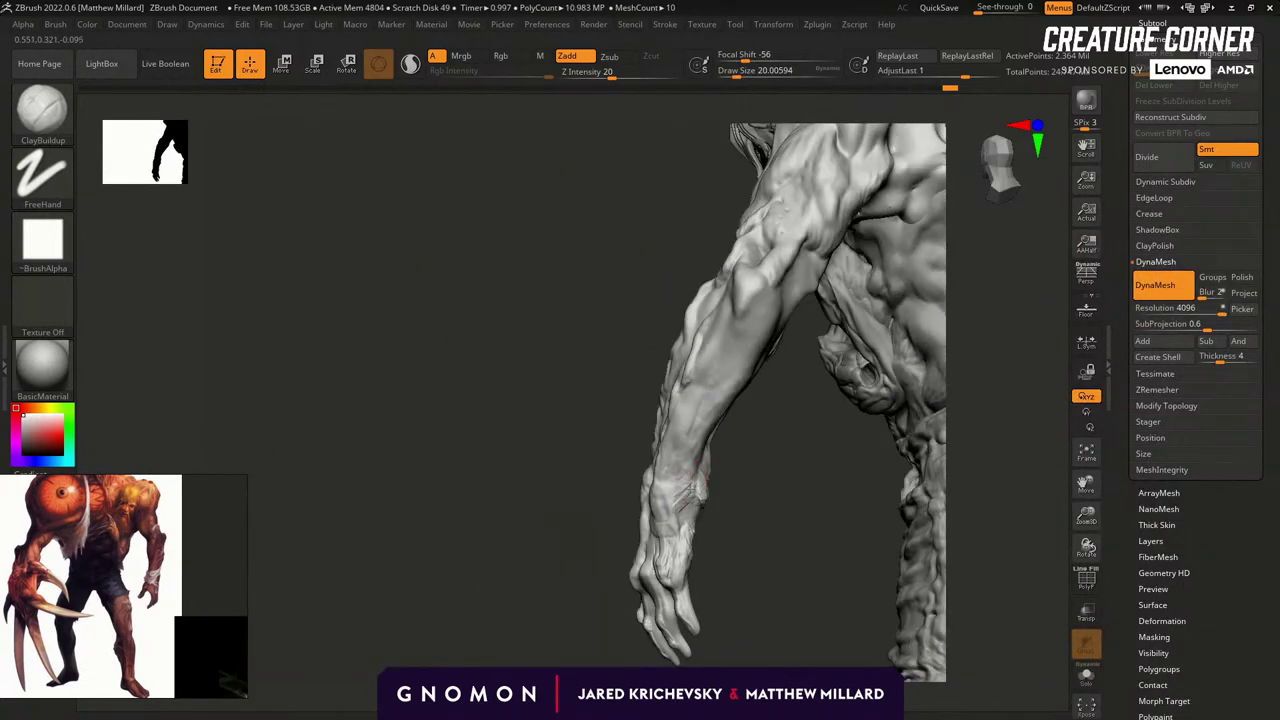
{"action": "left_click_drag", "start_coordinate": [680, 534], "coordinate": [694, 466]}
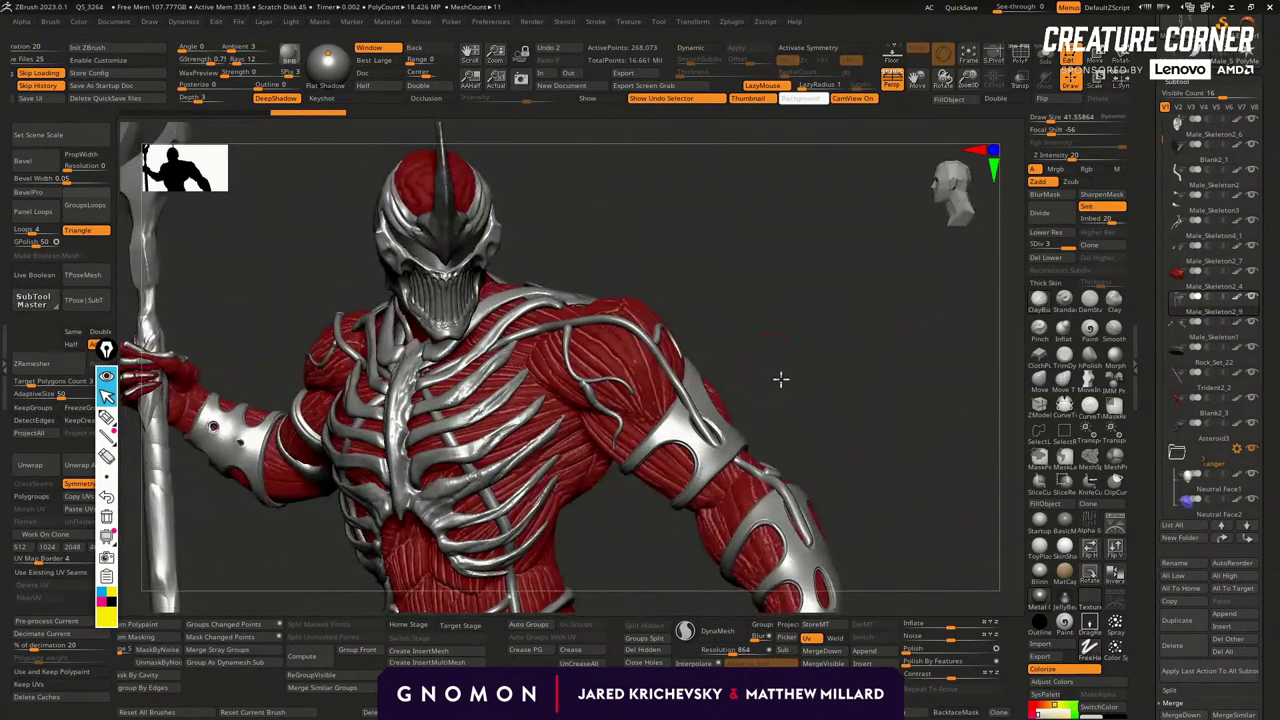
Convert the skeleton warrior's silver bone subtool to DynaMesh without freezing its subdivision levels.
{"action": "mouse_move", "coordinate": [860, 377]}
{"action": "left_mouse_down"}
{"action": "mouse_move", "coordinate": [789, 360]}
{"action": "mouse_move", "coordinate": [784, 383]}
{"action": "left_mouse_up"}
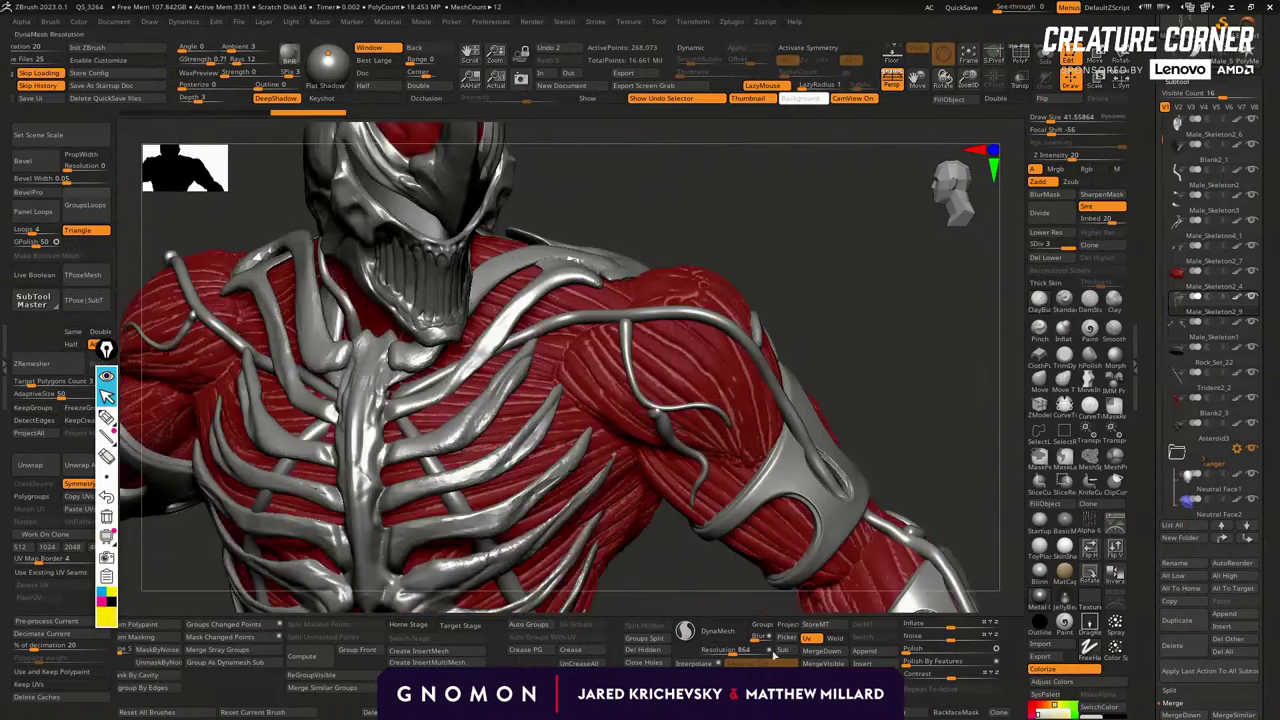
{"action": "left_click", "coordinate": [685, 630]}
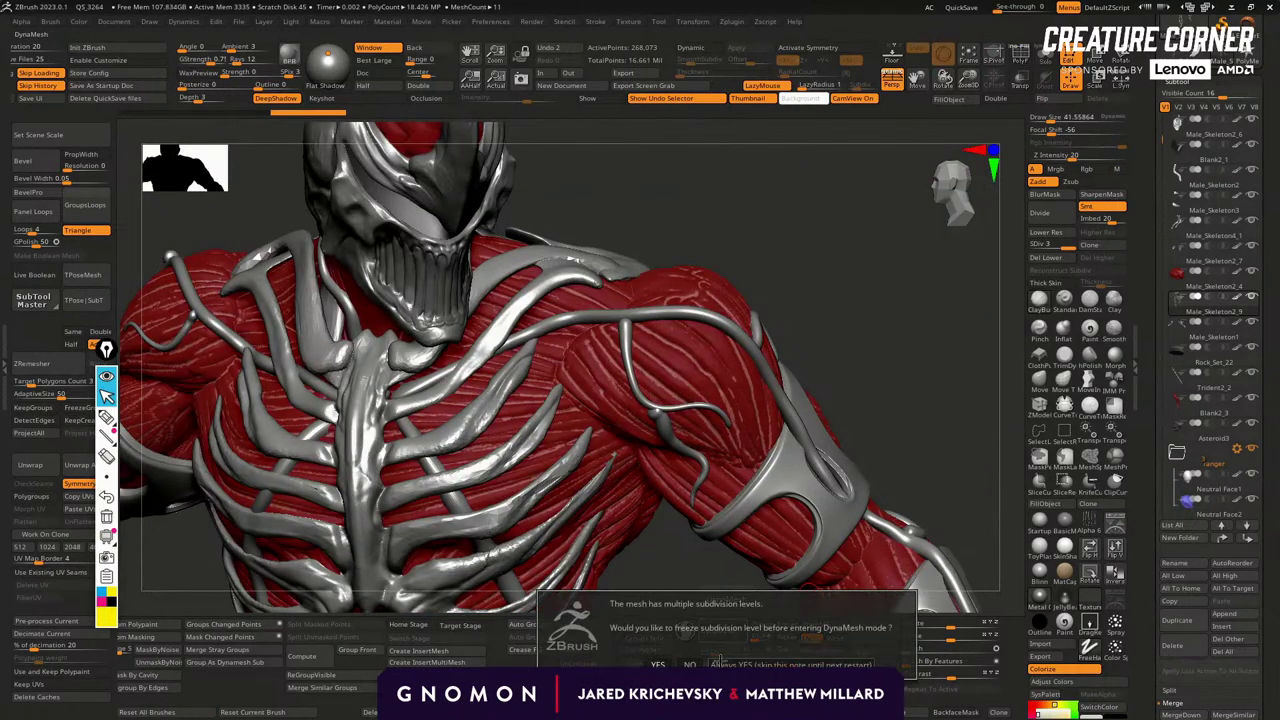
{"action": "left_click", "coordinate": [690, 664]}
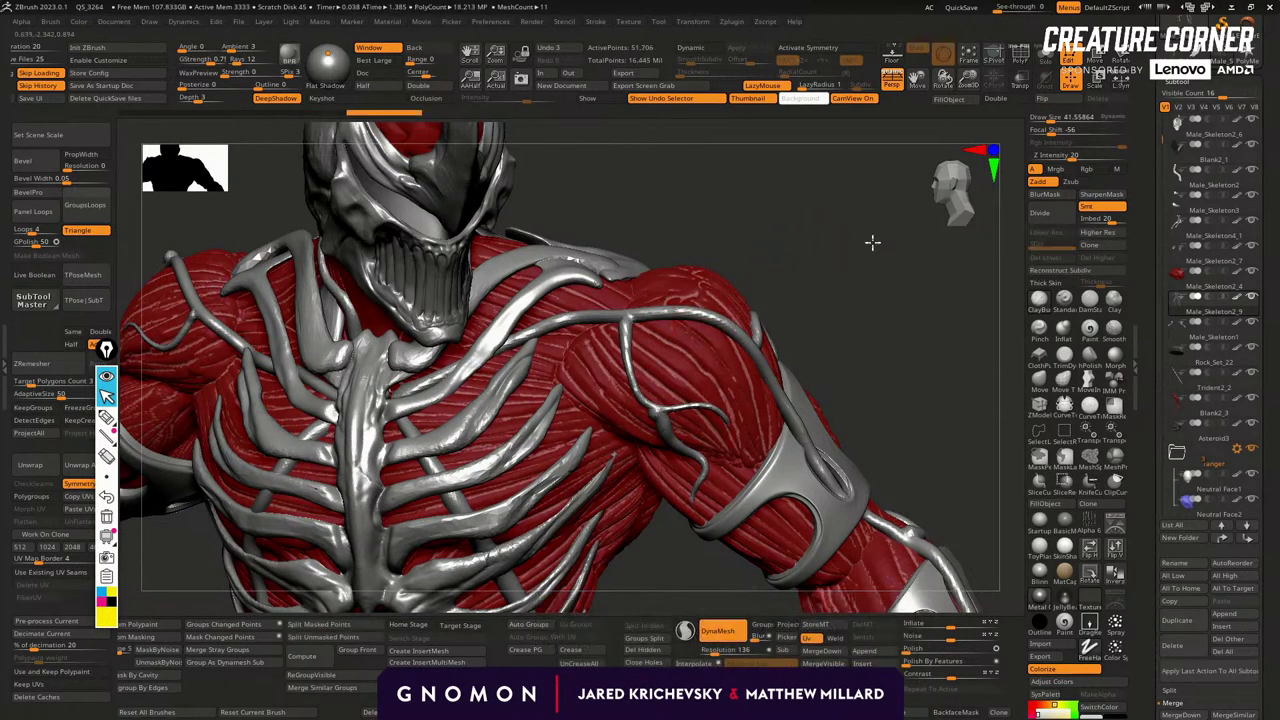
Smooth the branching bone strand on the warrior's shoulder and upper arm at a draw size of about 30.
{"action": "left_click_drag", "start_coordinate": [872, 246], "coordinate": [868, 241]}
{"action": "mouse_move", "coordinate": [653, 409]}
{"action": "left_mouse_down", "text": "shift"}
{"action": "mouse_move", "coordinate": [670, 453]}
{"action": "mouse_move", "coordinate": [714, 477]}
{"action": "left_mouse_up", "text": "shift"}
{"action": "key", "text": "s"}
{"action": "left_click", "coordinate": [659, 431]}
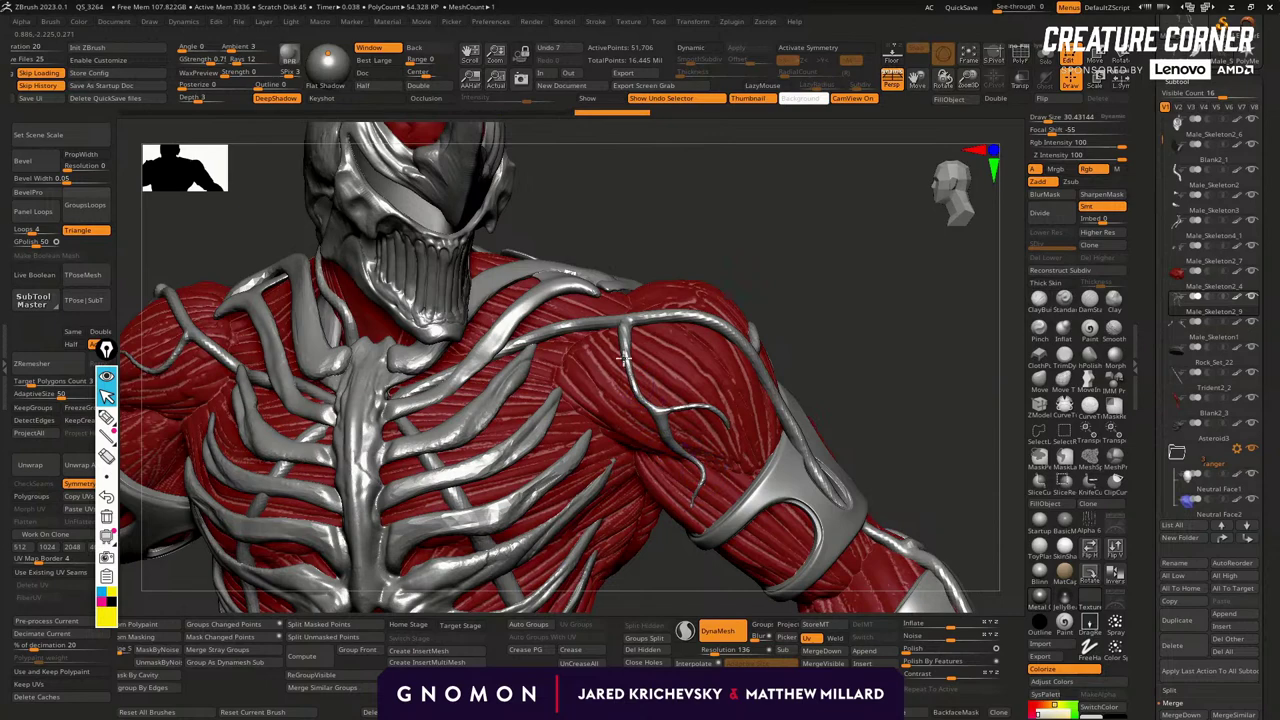
{"action": "left_click_drag", "start_coordinate": [625, 331], "coordinate": [628, 338], "text": "shift"}
Undo the last stroke and smooth the bone strand over the warrior's staff-side shoulder at a draw size of about 19.
{"action": "mouse_move", "coordinate": [775, 245]}
{"action": "left_mouse_down", "text": "alt"}
{"action": "mouse_move", "coordinate": [775, 187]}
{"action": "mouse_move", "coordinate": [791, 300]}
{"action": "left_mouse_up", "text": "alt"}
{"action": "left_click_drag", "start_coordinate": [797, 300], "coordinate": [743, 308]}
{"action": "right_click_drag", "start_coordinate": [743, 307], "coordinate": [336, 322]}
{"action": "key", "text": "ctrl+z"}
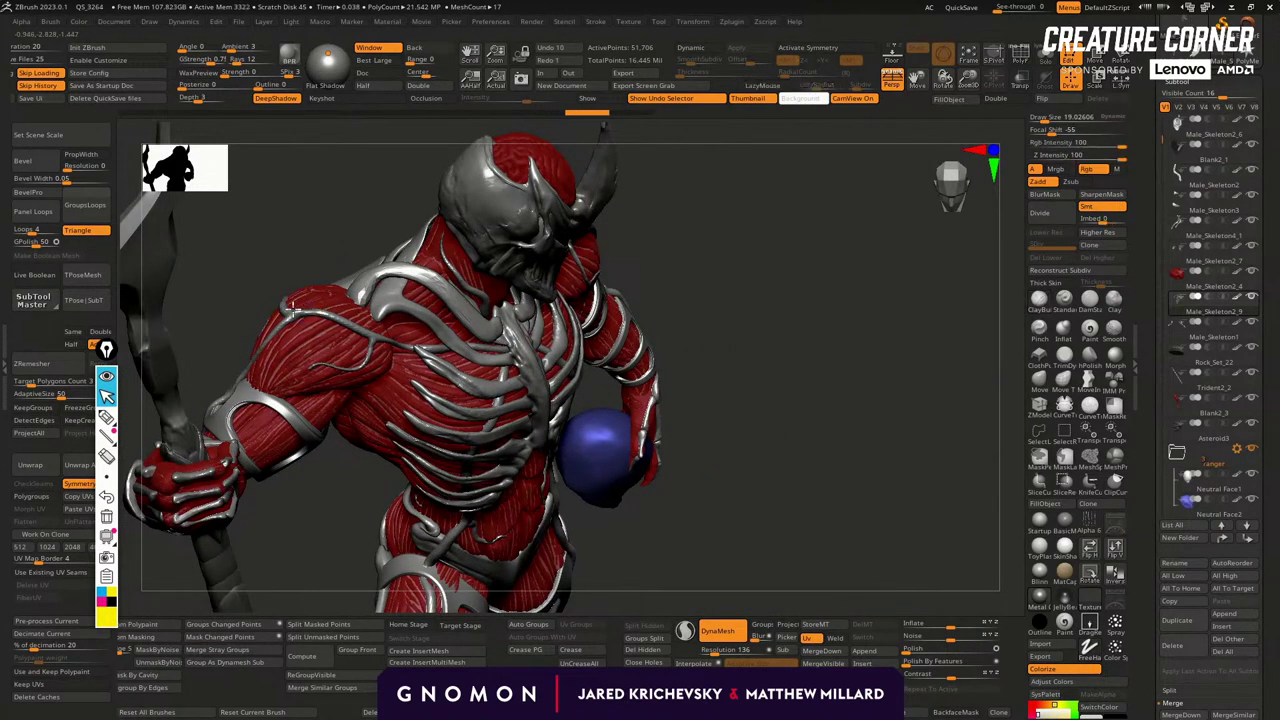
{"action": "left_click_drag", "start_coordinate": [288, 310], "coordinate": [300, 312], "text": "shift"}
{"action": "mouse_move", "coordinate": [854, 508]}
{"action": "right_mouse_down", "text": "ctrl"}
{"action": "mouse_move", "coordinate": [769, 440]}
{"action": "mouse_move", "coordinate": [666, 449]}
{"action": "mouse_move", "coordinate": [662, 338]}
{"action": "mouse_move", "coordinate": [742, 316]}
{"action": "right_mouse_up", "text": "ctrl"}
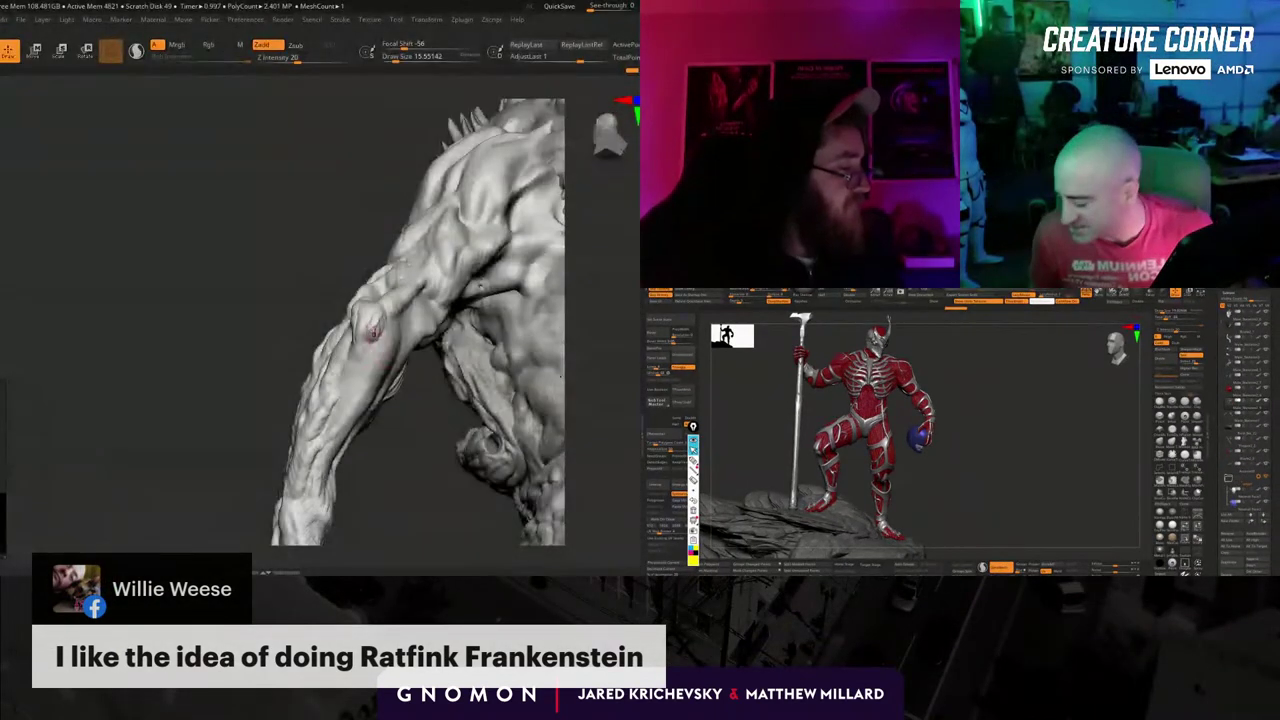
Build up the bony point of the creature's elbow on the lowered arm and smooth its surface.
{"action": "mouse_move", "coordinate": [397, 437]}
{"action": "left_mouse_down"}
{"action": "mouse_move", "coordinate": [391, 335]}
{"action": "mouse_move", "coordinate": [365, 322]}
{"action": "left_mouse_up"}
{"action": "mouse_move", "coordinate": [182, 461]}
{"action": "left_mouse_down"}
{"action": "mouse_move", "coordinate": [165, 463]}
{"action": "mouse_move", "coordinate": [357, 179]}
{"action": "left_mouse_up"}
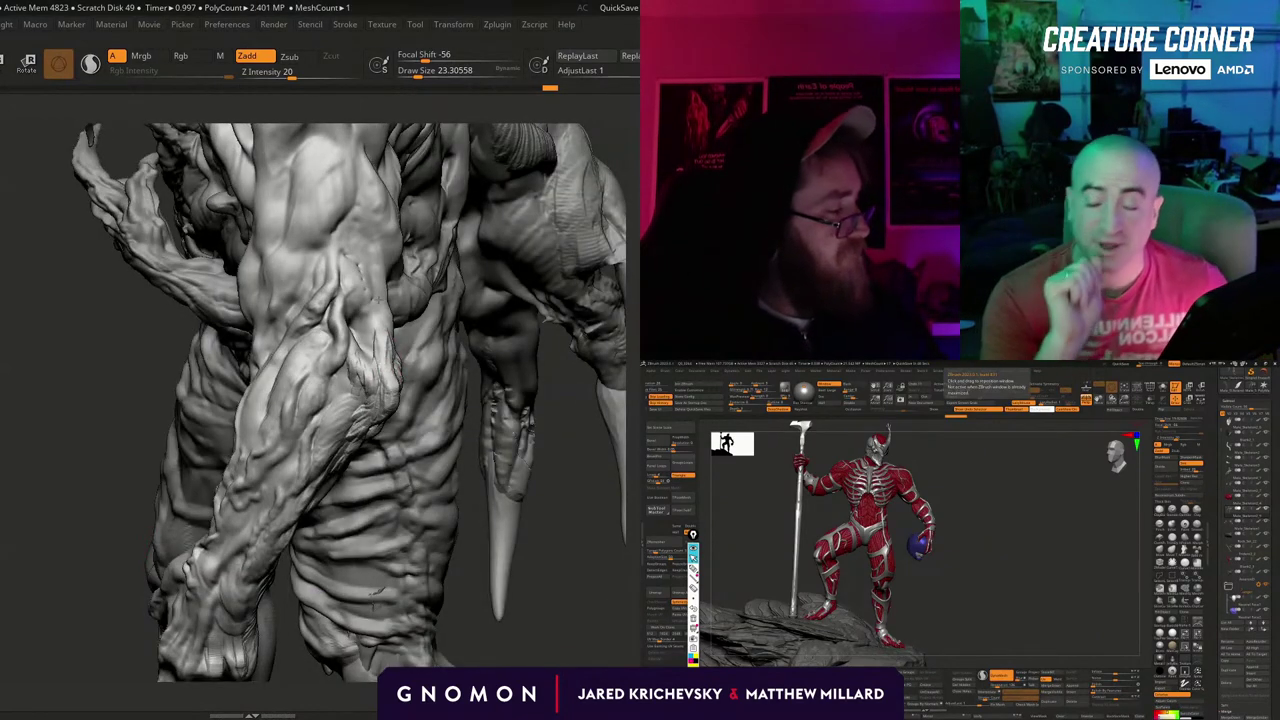
{"action": "left_click_drag", "start_coordinate": [271, 451], "coordinate": [43, 457]}
{"action": "mouse_move", "coordinate": [430, 358]}
{"action": "left_mouse_down", "text": "shift"}
{"action": "mouse_move", "coordinate": [417, 346]}
{"action": "mouse_move", "coordinate": [420, 364]}
{"action": "left_mouse_up", "text": "shift"}
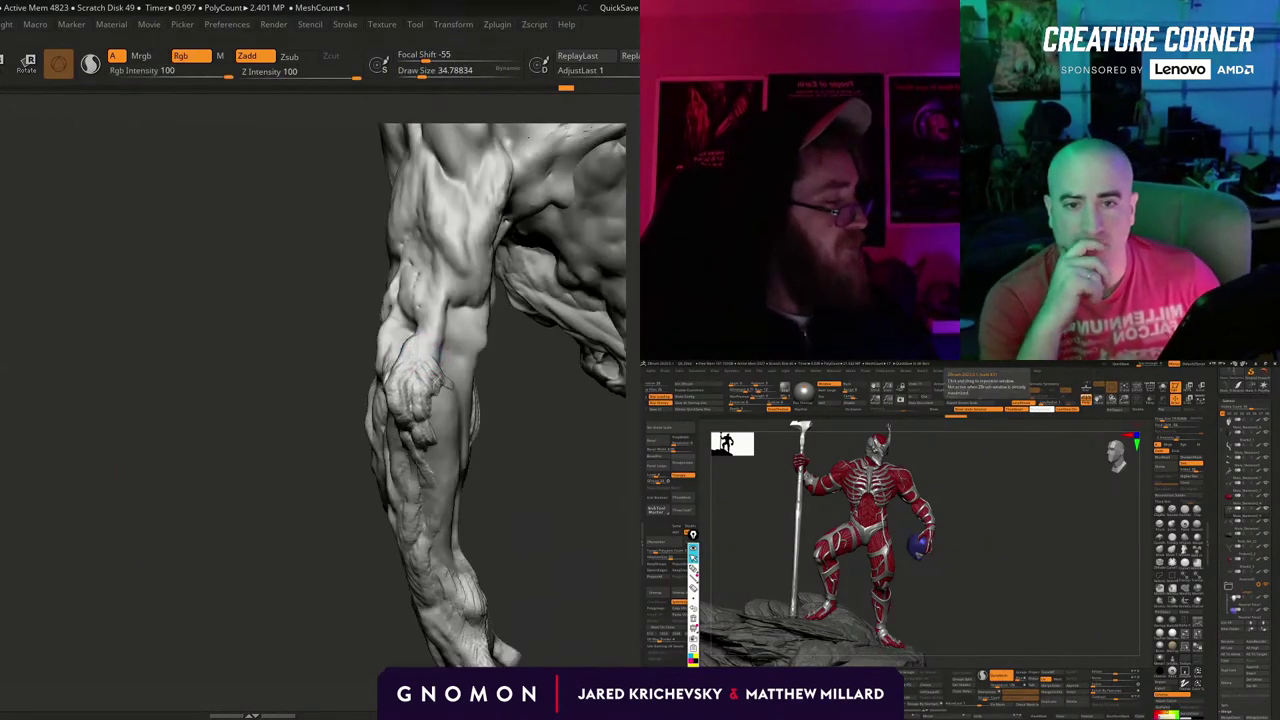
Smooth the area above the elbow and refine the elbow folds with ClayBuildup at a draw size of about 14.
{"action": "mouse_move", "coordinate": [520, 443]}
{"action": "left_mouse_down"}
{"action": "mouse_move", "coordinate": [574, 429]}
{"action": "mouse_move", "coordinate": [610, 400]}
{"action": "left_mouse_up"}
{"action": "key", "text": "b"}
{"action": "key", "text": "c"}
{"action": "key", "text": "b"}
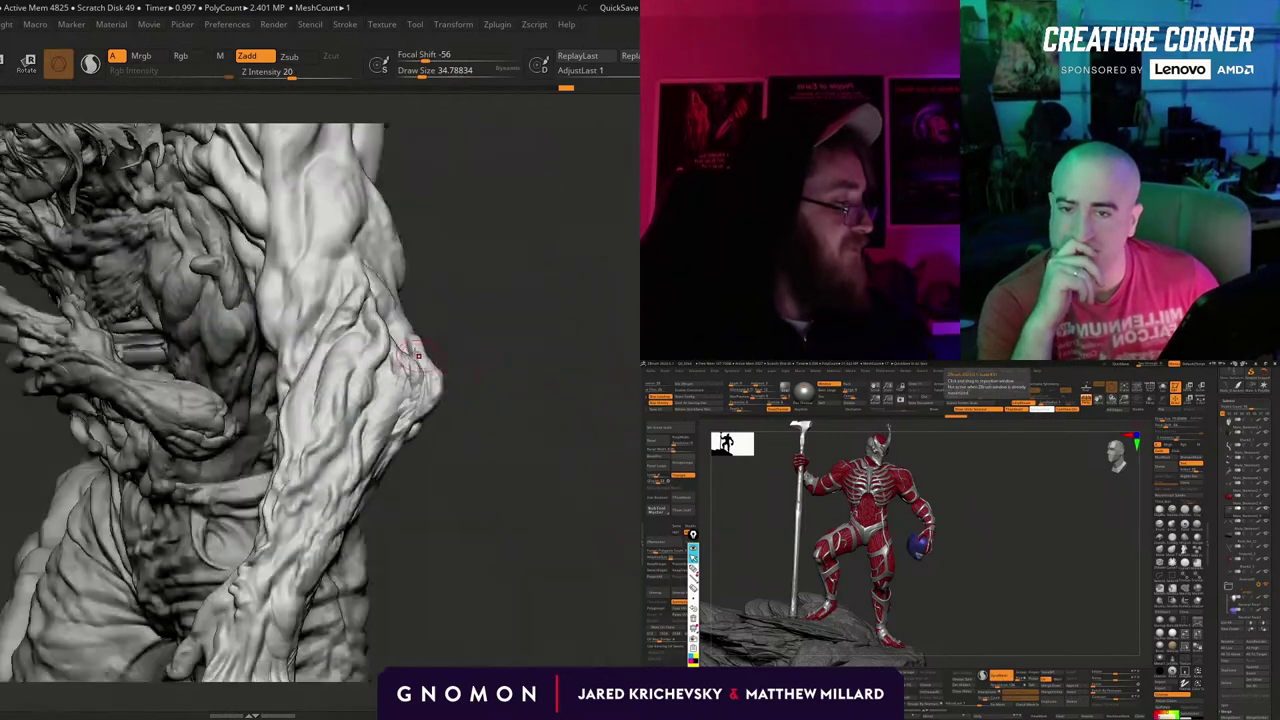
{"action": "left_click_drag", "start_coordinate": [428, 380], "coordinate": [420, 360], "text": "shift"}
{"action": "mouse_move", "coordinate": [523, 411]}
{"action": "left_mouse_down", "text": "alt"}
{"action": "mouse_move", "coordinate": [512, 370]}
{"action": "mouse_move", "coordinate": [418, 403]}
{"action": "left_mouse_up", "text": "alt"}
{"action": "key", "text": "s"}
{"action": "mouse_move", "coordinate": [522, 385]}
{"action": "left_mouse_down", "text": "alt"}
{"action": "mouse_move", "coordinate": [524, 301]}
{"action": "mouse_move", "coordinate": [338, 383]}
{"action": "left_mouse_up", "text": "alt"}
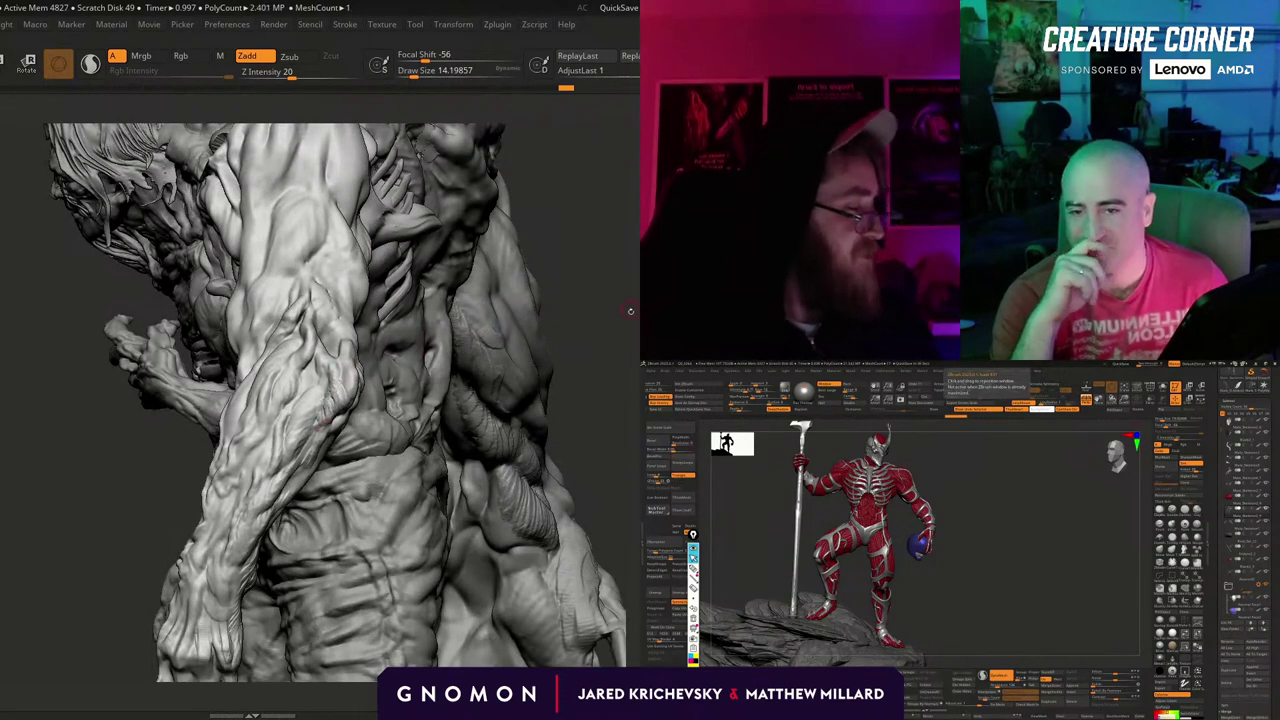
Add muscle and skin detail from the elbow into the forearm with ClayBuildup at a draw size of about 17.
{"action": "left_click_drag", "start_coordinate": [631, 311], "coordinate": [354, 399]}
{"action": "left_click_drag", "start_coordinate": [348, 504], "coordinate": [363, 361]}
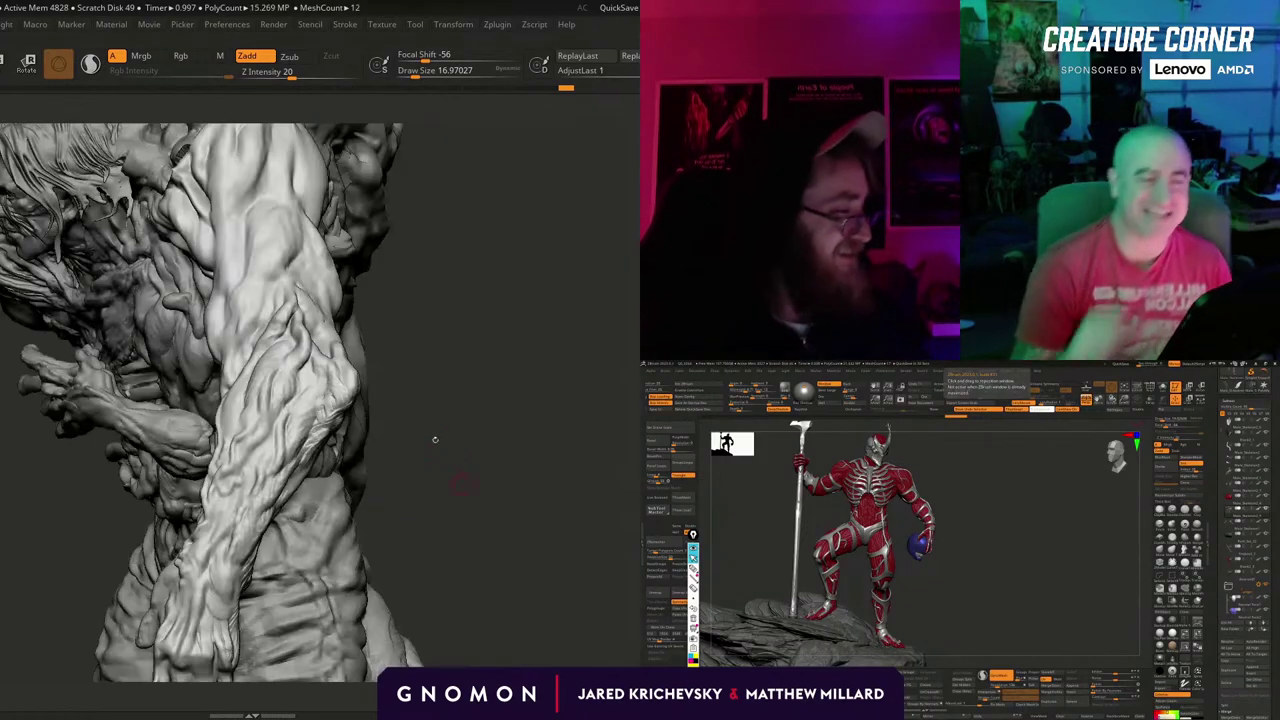
{"action": "mouse_move", "coordinate": [523, 358]}
{"action": "left_mouse_down"}
{"action": "mouse_move", "coordinate": [562, 371]}
{"action": "mouse_move", "coordinate": [540, 373]}
{"action": "mouse_move", "coordinate": [545, 425]}
{"action": "mouse_move", "coordinate": [310, 412]}
{"action": "left_mouse_up"}
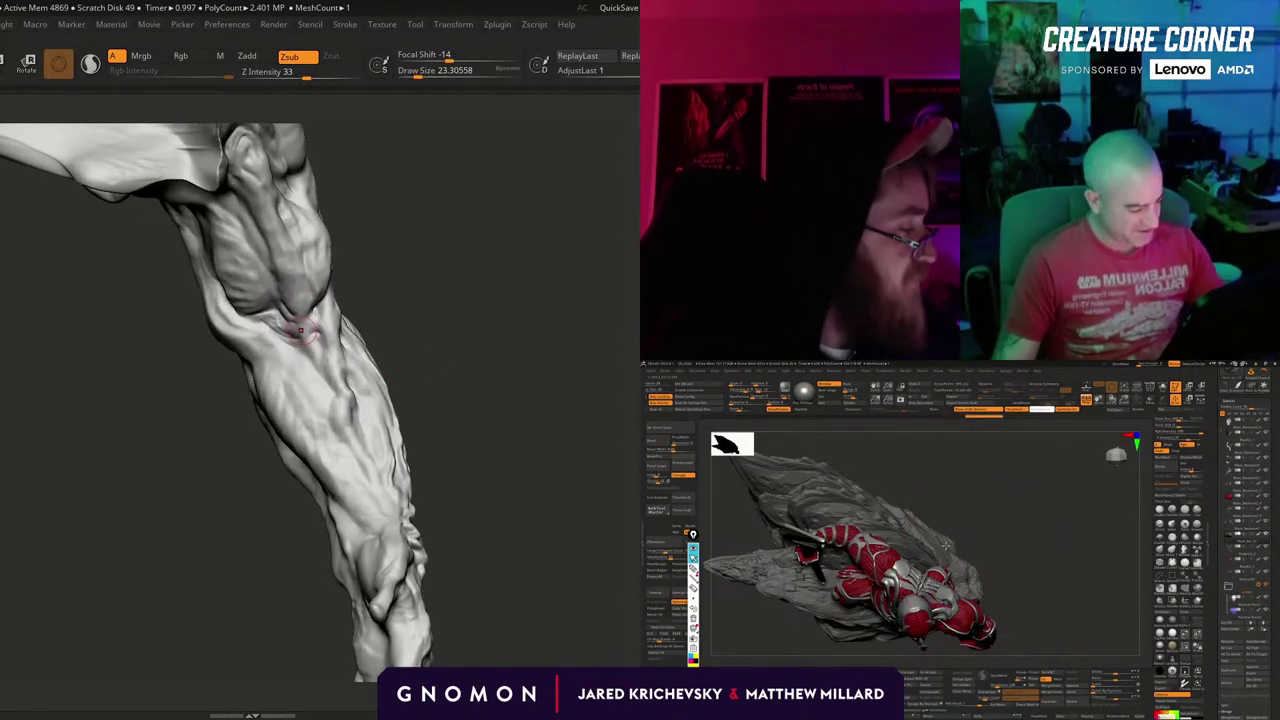
Carve creases into the inner elbow of the isolated arm in Zsub mode at a draw size of about 23.
{"action": "right_click_drag", "start_coordinate": [333, 355], "coordinate": [292, 349]}
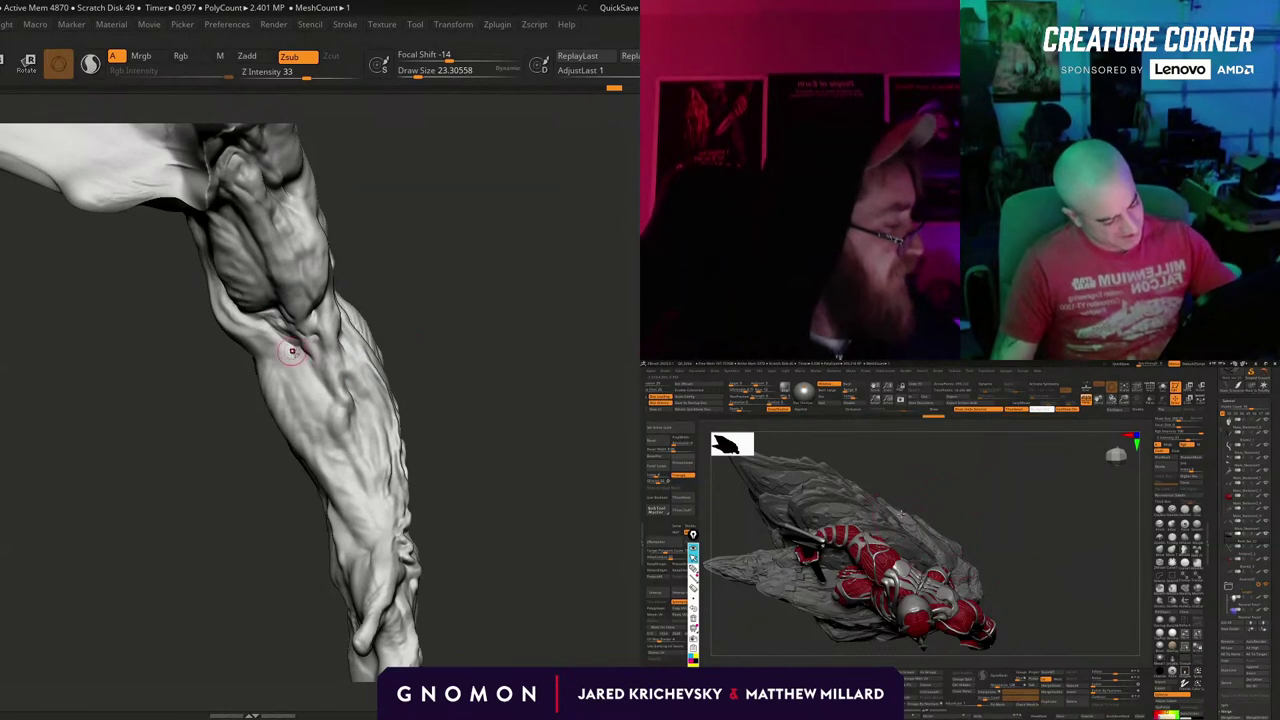
{"action": "right_click_drag", "start_coordinate": [340, 415], "coordinate": [245, 352]}
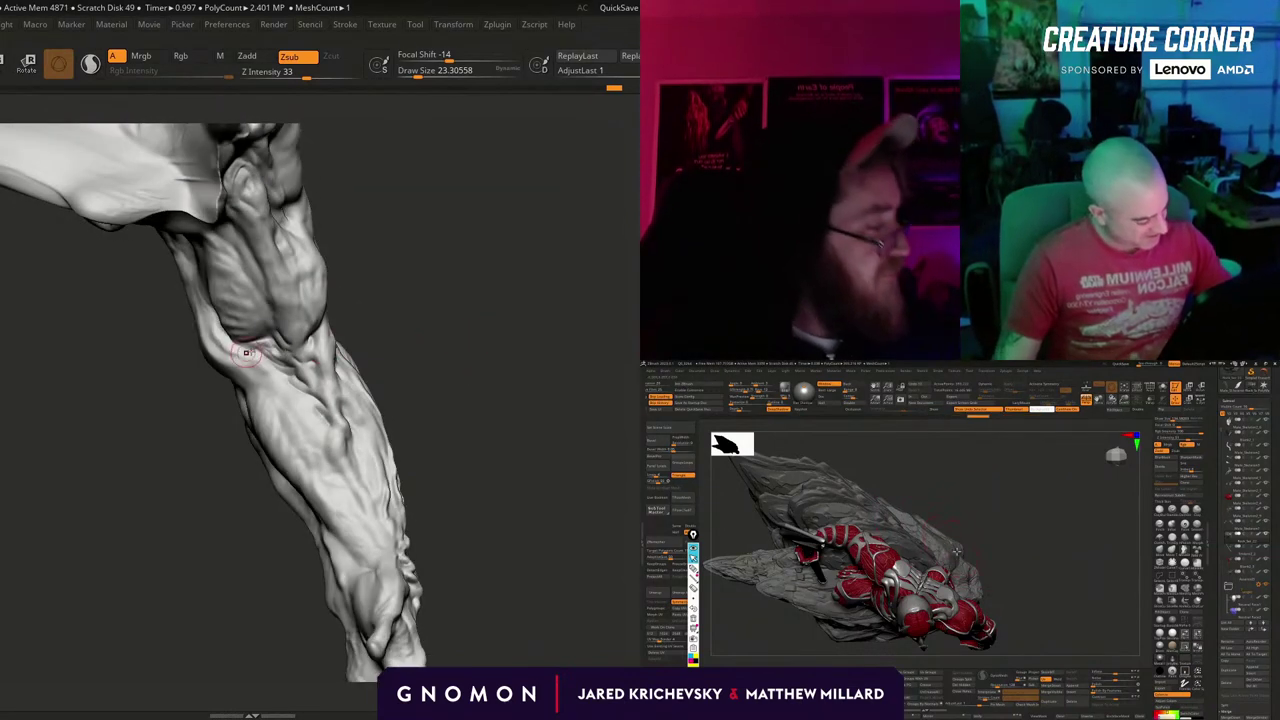
{"action": "mouse_move", "coordinate": [217, 303]}
{"action": "right_mouse_down"}
{"action": "mouse_move", "coordinate": [403, 284]}
{"action": "mouse_move", "coordinate": [271, 337]}
{"action": "right_mouse_up"}
{"action": "key", "text": "bracketright"}
{"action": "key", "text": "bracketright"}
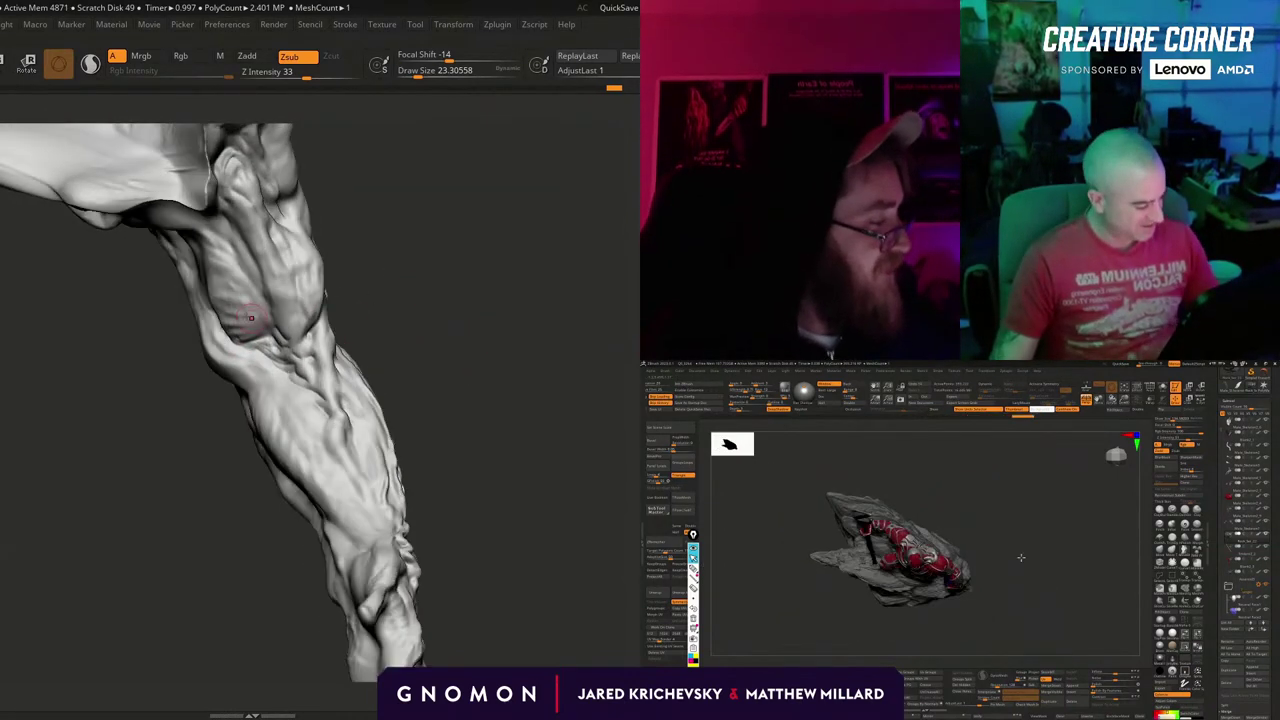
Deepen the grooves between the upper-arm muscles above the inner elbow in Zsub mode at a draw size of about 27.
{"action": "mouse_move", "coordinate": [363, 294]}
{"action": "right_mouse_down"}
{"action": "mouse_move", "coordinate": [235, 296]}
{"action": "mouse_move", "coordinate": [294, 313]}
{"action": "right_mouse_up"}
{"action": "left_click_drag", "start_coordinate": [230, 322], "coordinate": [238, 332]}
{"action": "left_click_drag", "start_coordinate": [470, 320], "coordinate": [476, 352]}
{"action": "right_click_drag", "start_coordinate": [475, 352], "coordinate": [298, 330]}
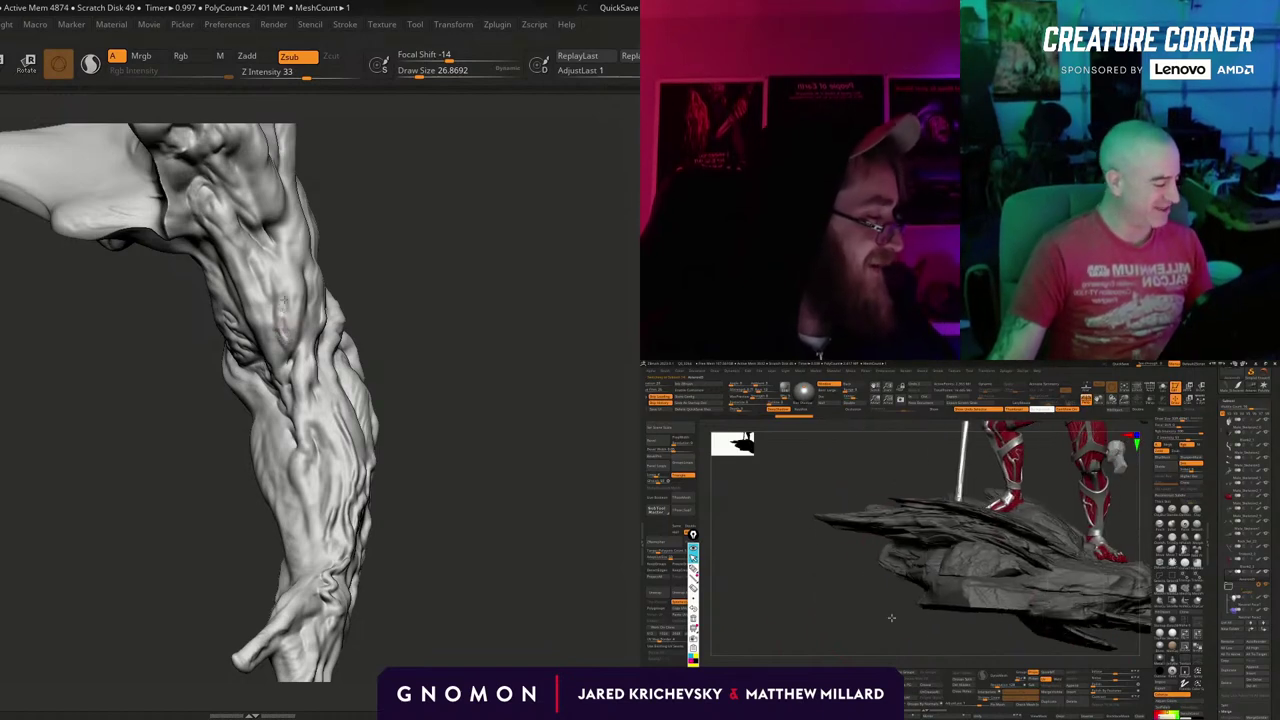
Carve the muscle separations along the front of the creature's upper arm with the Zsub brush at intensity 33.
{"action": "mouse_move", "coordinate": [432, 291]}
{"action": "right_mouse_down"}
{"action": "mouse_move", "coordinate": [423, 314]}
{"action": "mouse_move", "coordinate": [466, 380]}
{"action": "mouse_move", "coordinate": [473, 432]}
{"action": "mouse_move", "coordinate": [266, 263]}
{"action": "mouse_move", "coordinate": [277, 269]}
{"action": "right_mouse_up"}
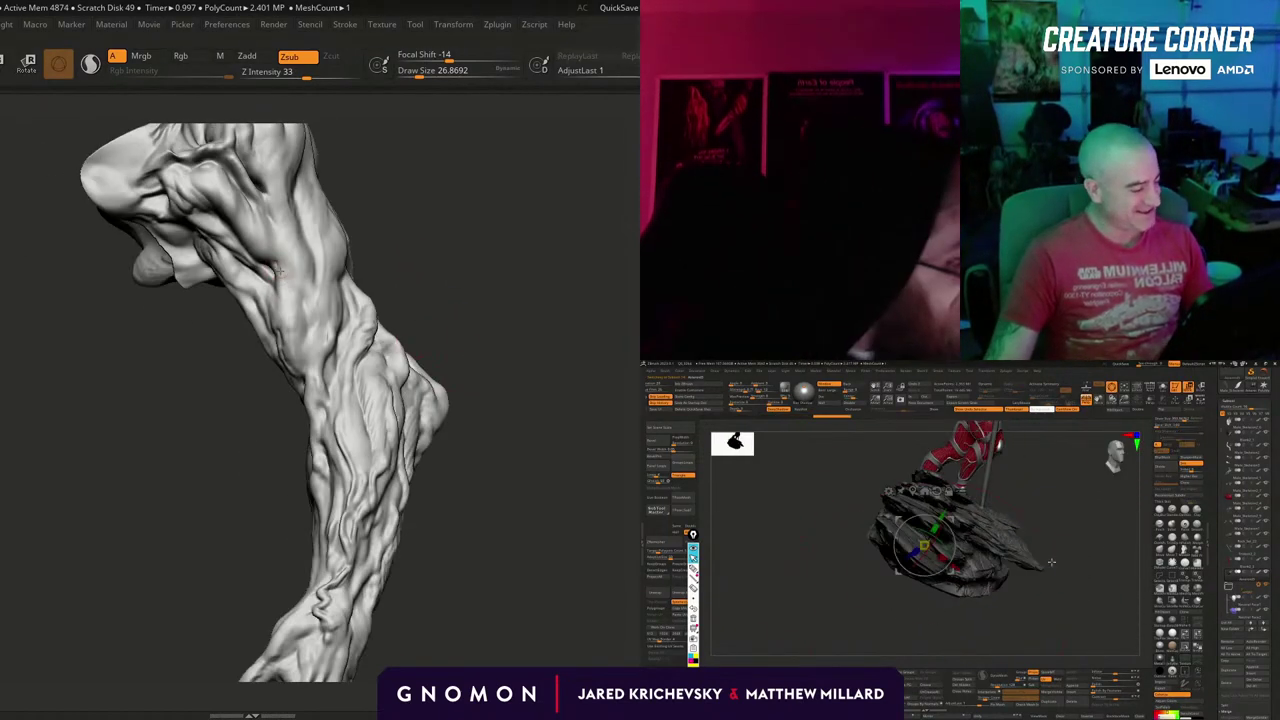
{"action": "right_click_drag", "start_coordinate": [422, 208], "coordinate": [478, 283]}
{"action": "right_click_drag", "start_coordinate": [440, 325], "coordinate": [381, 280]}
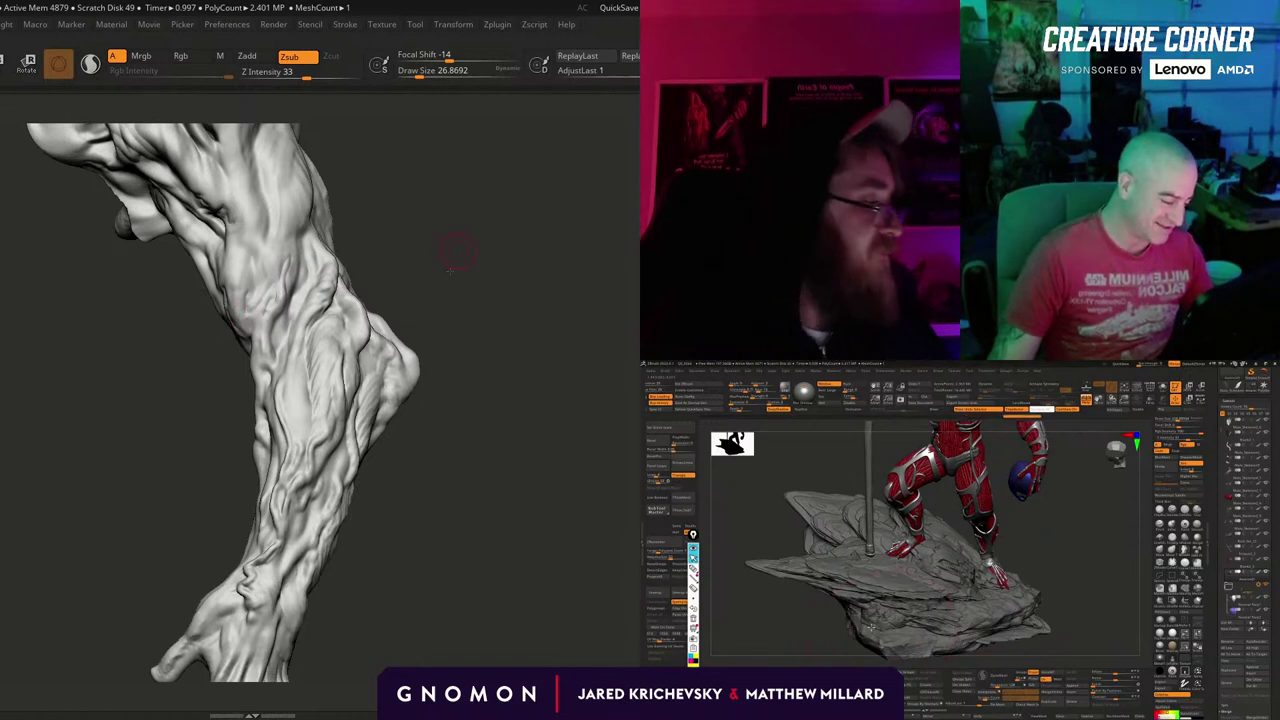
{"action": "right_click_drag", "start_coordinate": [458, 250], "coordinate": [226, 319]}
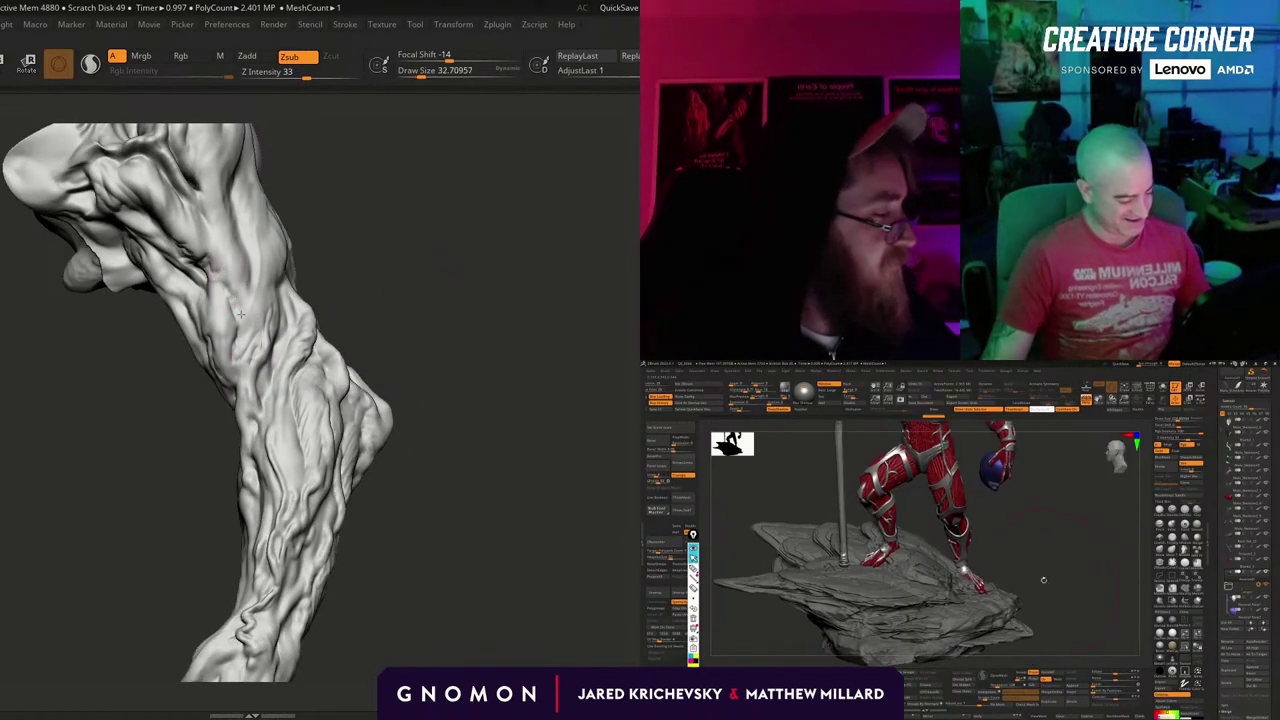
Enlarge the subtracting brush and cut broader grooves along the upper-arm muscles toward the shoulder.
{"action": "right_click_drag", "start_coordinate": [257, 229], "coordinate": [388, 305]}
{"action": "key", "text": "bracketright"}
{"action": "key", "text": "bracketright"}
{"action": "mouse_move", "coordinate": [243, 318]}
{"action": "right_mouse_down"}
{"action": "mouse_move", "coordinate": [437, 249]}
{"action": "mouse_move", "coordinate": [417, 262]}
{"action": "right_mouse_up"}
Build up diagonal muscle volume across the upper arm below the shoulder with ClayBuildup at a draw size of about 54.
{"action": "key", "text": "b"}
{"action": "key", "text": "c"}
{"action": "key", "text": "b"}
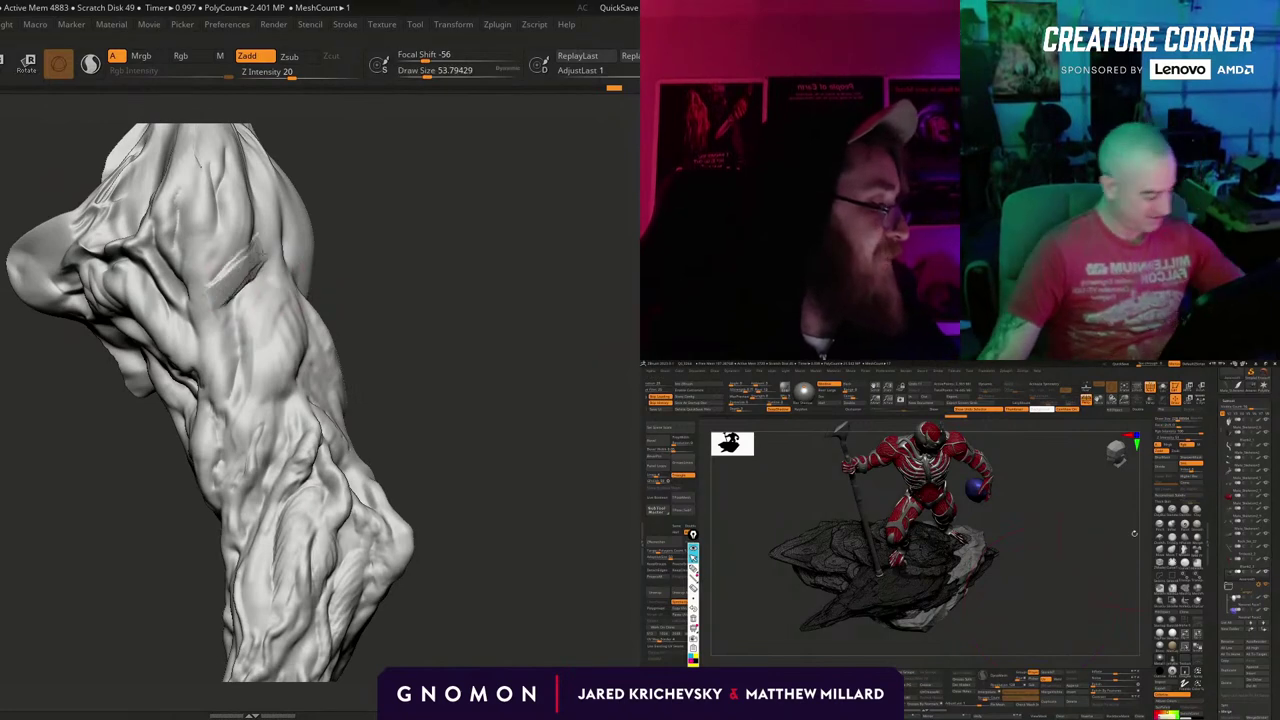
{"action": "mouse_move", "coordinate": [231, 374]}
{"action": "right_mouse_down"}
{"action": "mouse_move", "coordinate": [418, 293]}
{"action": "mouse_move", "coordinate": [363, 294]}
{"action": "right_mouse_up"}
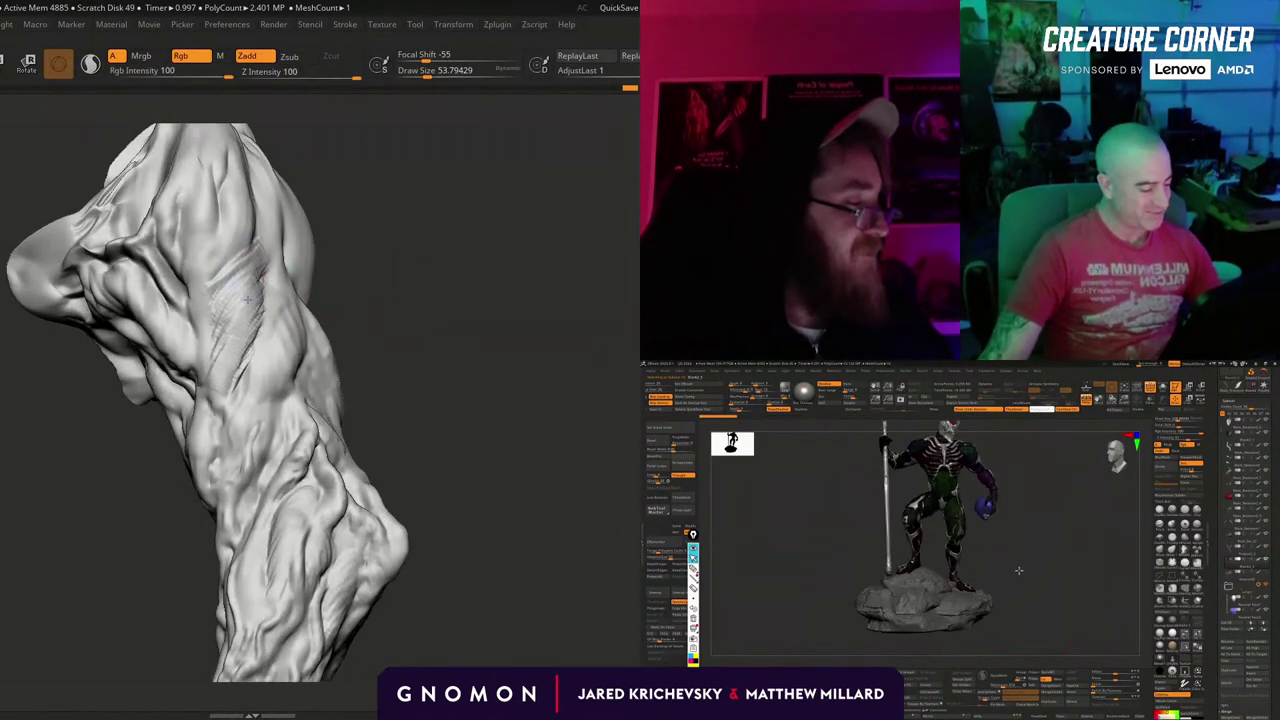
Carve a thin groove along the seam between the upper-arm muscles with DamStandard in Zsub mode at a draw size of about 16.
{"action": "key", "text": "b"}
{"action": "key", "text": "d"}
{"action": "key", "text": "s"}
{"action": "right_click_drag", "start_coordinate": [456, 314], "coordinate": [397, 320]}
{"action": "mouse_move", "coordinate": [1030, 586]}
{"action": "left_mouse_down"}
{"action": "mouse_move", "coordinate": [1040, 634]}
{"action": "mouse_move", "coordinate": [1020, 645]}
{"action": "left_mouse_up"}
{"action": "right_click_drag", "start_coordinate": [398, 251], "coordinate": [376, 255]}
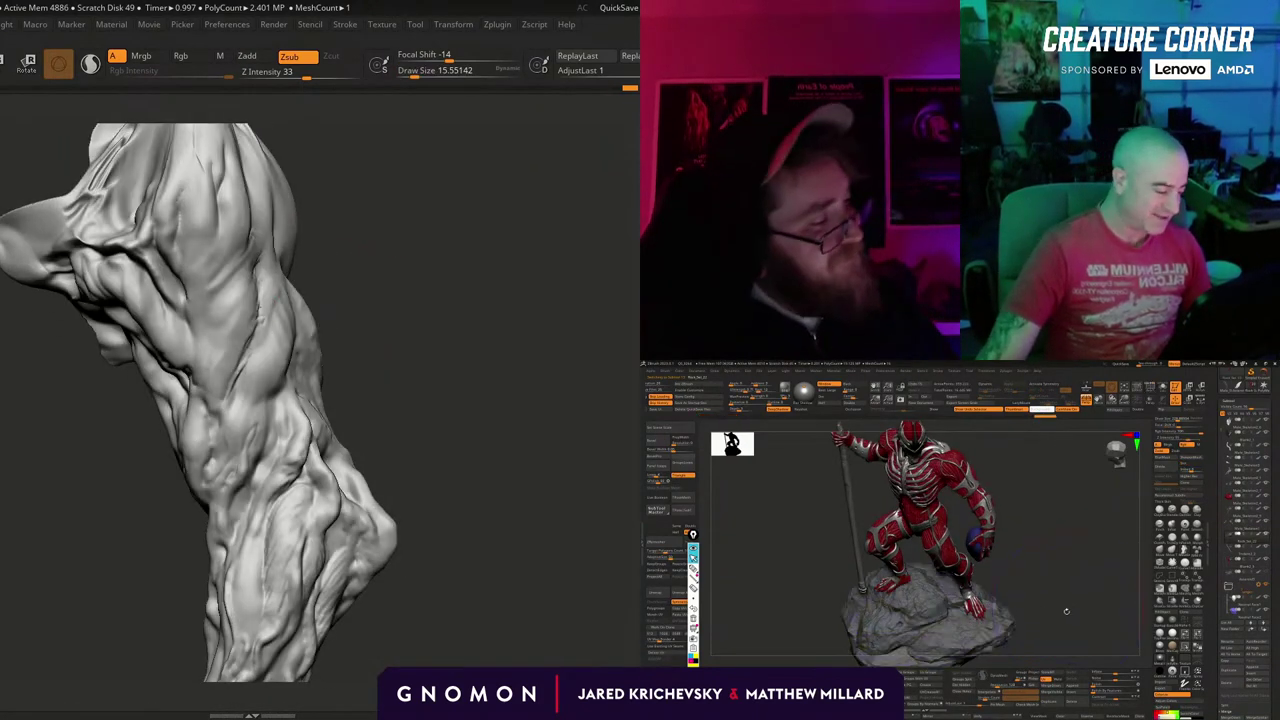
{"action": "left_click_drag", "start_coordinate": [263, 300], "coordinate": [257, 280]}
{"action": "mouse_move", "coordinate": [410, 318]}
{"action": "right_mouse_down"}
{"action": "mouse_move", "coordinate": [380, 326]}
{"action": "mouse_move", "coordinate": [397, 289]}
{"action": "right_mouse_up"}
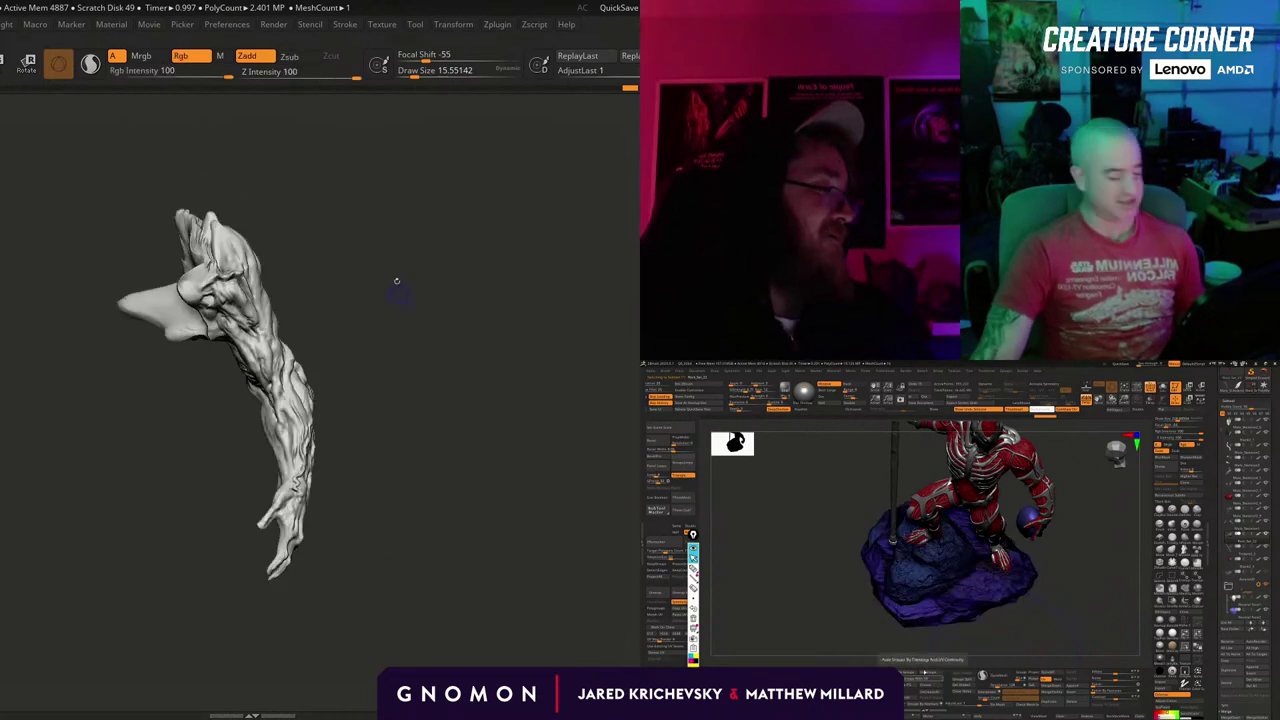
Switch to ClayBuildup and smooth the forearm muscle forms below the elbow at a draw size of about 31.
{"action": "mouse_move", "coordinate": [463, 386]}
{"action": "right_mouse_down", "text": "ctrl"}
{"action": "mouse_move", "coordinate": [468, 435]}
{"action": "mouse_move", "coordinate": [481, 321]}
{"action": "right_mouse_up", "text": "ctrl"}
{"action": "key", "text": "b"}
{"action": "key", "text": "c"}
{"action": "key", "text": "b"}
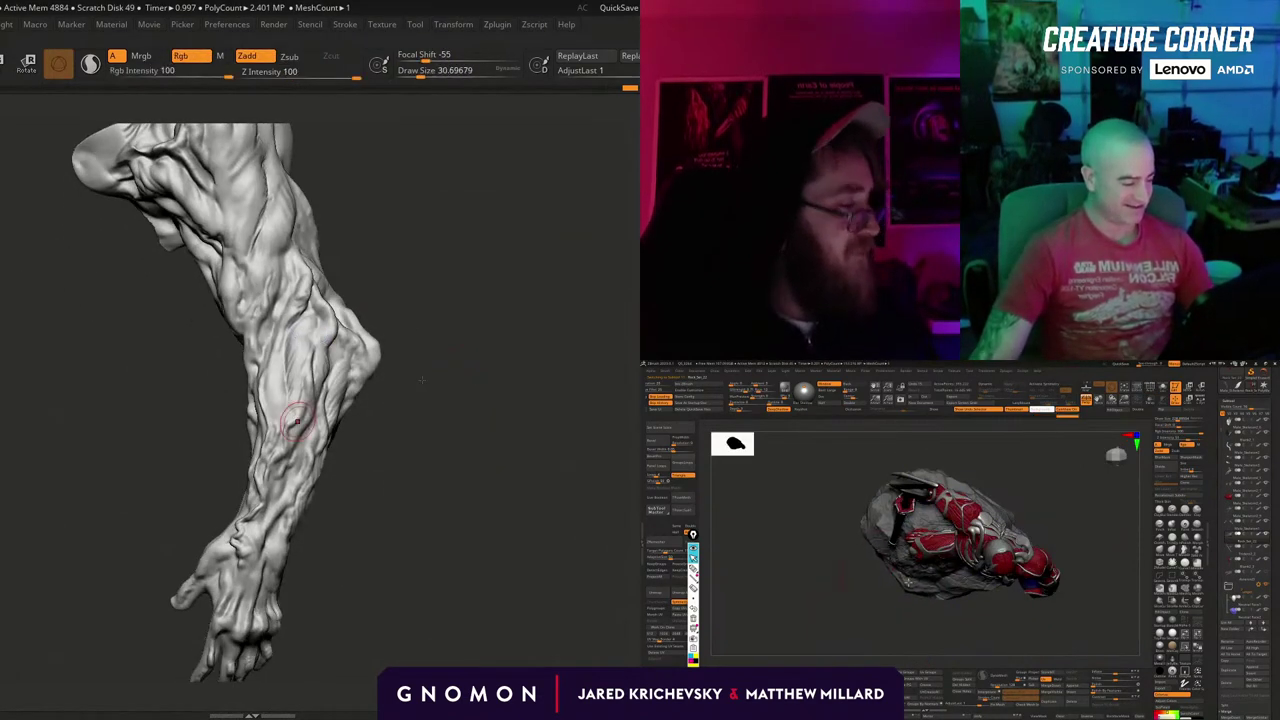
{"action": "right_click_drag", "start_coordinate": [297, 423], "coordinate": [340, 383]}
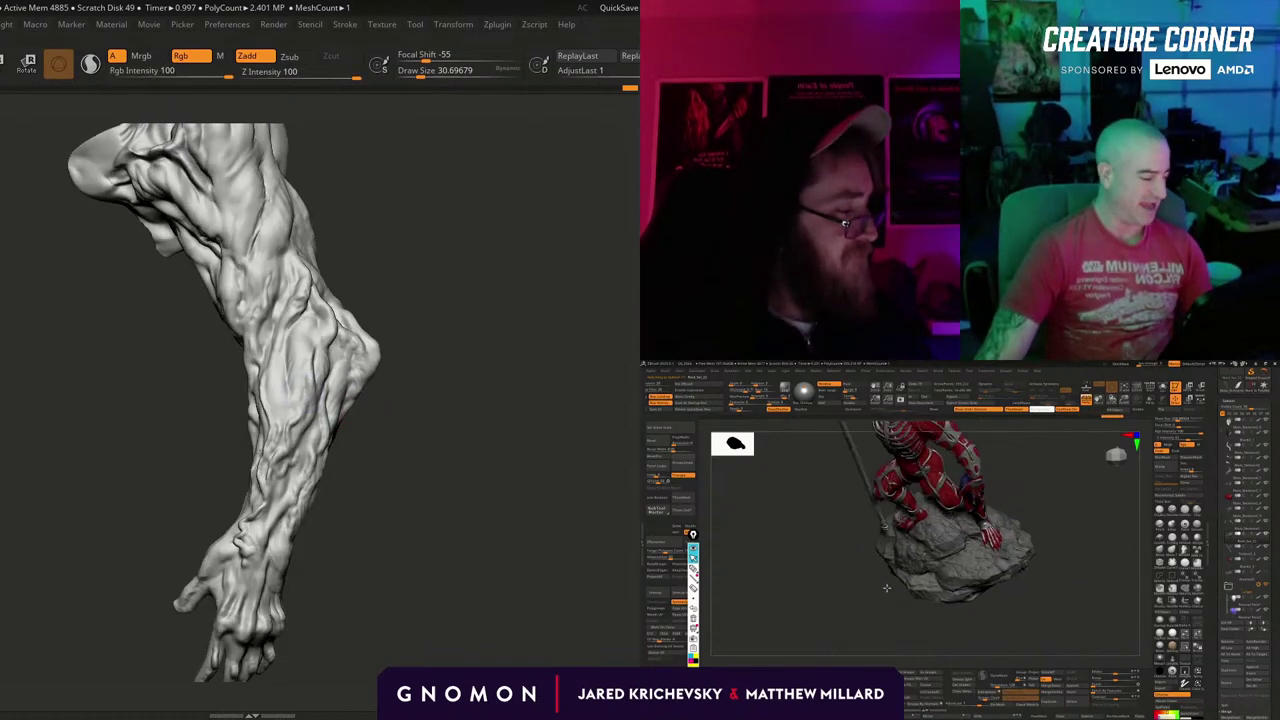
{"action": "mouse_move", "coordinate": [286, 400]}
{"action": "right_mouse_down"}
{"action": "mouse_move", "coordinate": [409, 449]}
{"action": "mouse_move", "coordinate": [366, 358]}
{"action": "right_mouse_up"}
{"action": "left_click_drag", "start_coordinate": [344, 304], "coordinate": [312, 306], "text": "shift"}
Raise tendon strands from the inner elbow down the forearm with ClayBuildup at a draw size of about 29.
{"action": "mouse_move", "coordinate": [443, 325]}
{"action": "left_mouse_down"}
{"action": "mouse_move", "coordinate": [415, 278]}
{"action": "mouse_move", "coordinate": [440, 335]}
{"action": "mouse_move", "coordinate": [432, 364]}
{"action": "left_mouse_up"}
{"action": "left_click_drag", "start_coordinate": [303, 337], "coordinate": [292, 352]}
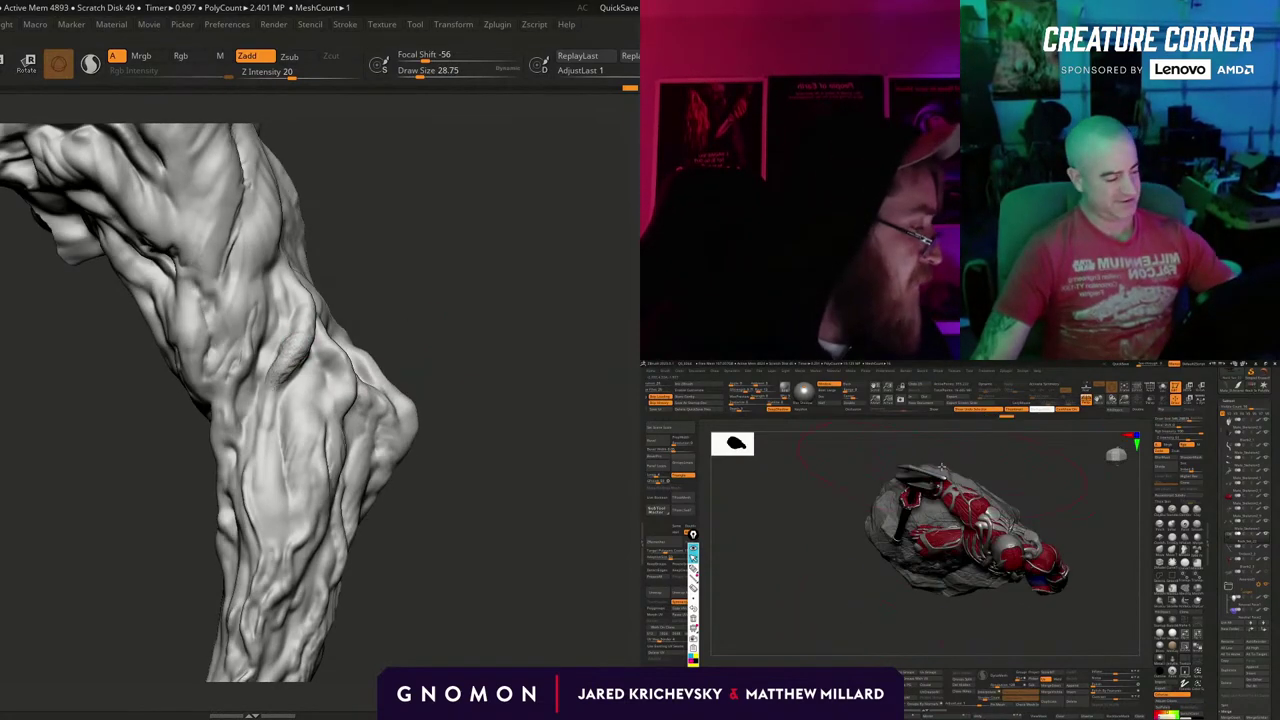
{"action": "mouse_move", "coordinate": [419, 353]}
{"action": "left_mouse_down"}
{"action": "mouse_move", "coordinate": [482, 361]}
{"action": "mouse_move", "coordinate": [488, 304]}
{"action": "left_mouse_up"}
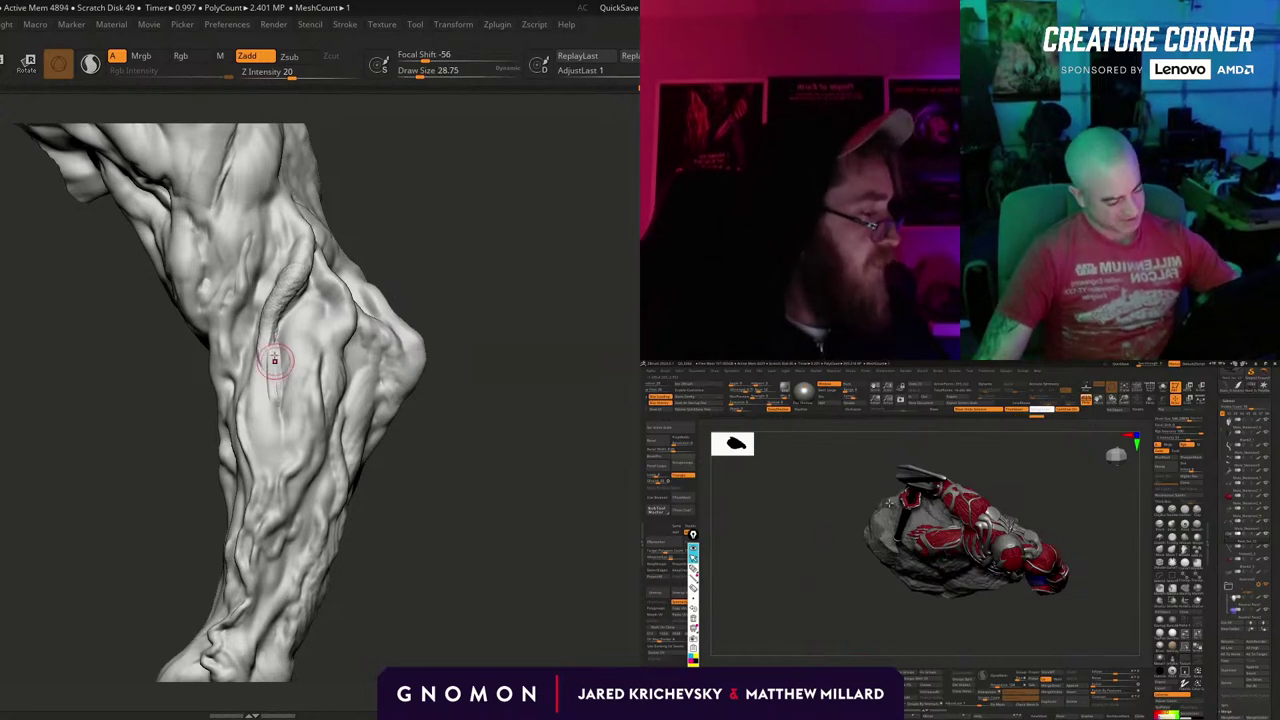
{"action": "left_click_drag", "start_coordinate": [275, 387], "coordinate": [271, 486]}
{"action": "mouse_move", "coordinate": [488, 416]}
{"action": "left_mouse_down", "text": "alt"}
{"action": "mouse_move", "coordinate": [507, 358]}
{"action": "mouse_move", "coordinate": [481, 345]}
{"action": "left_mouse_up", "text": "alt"}
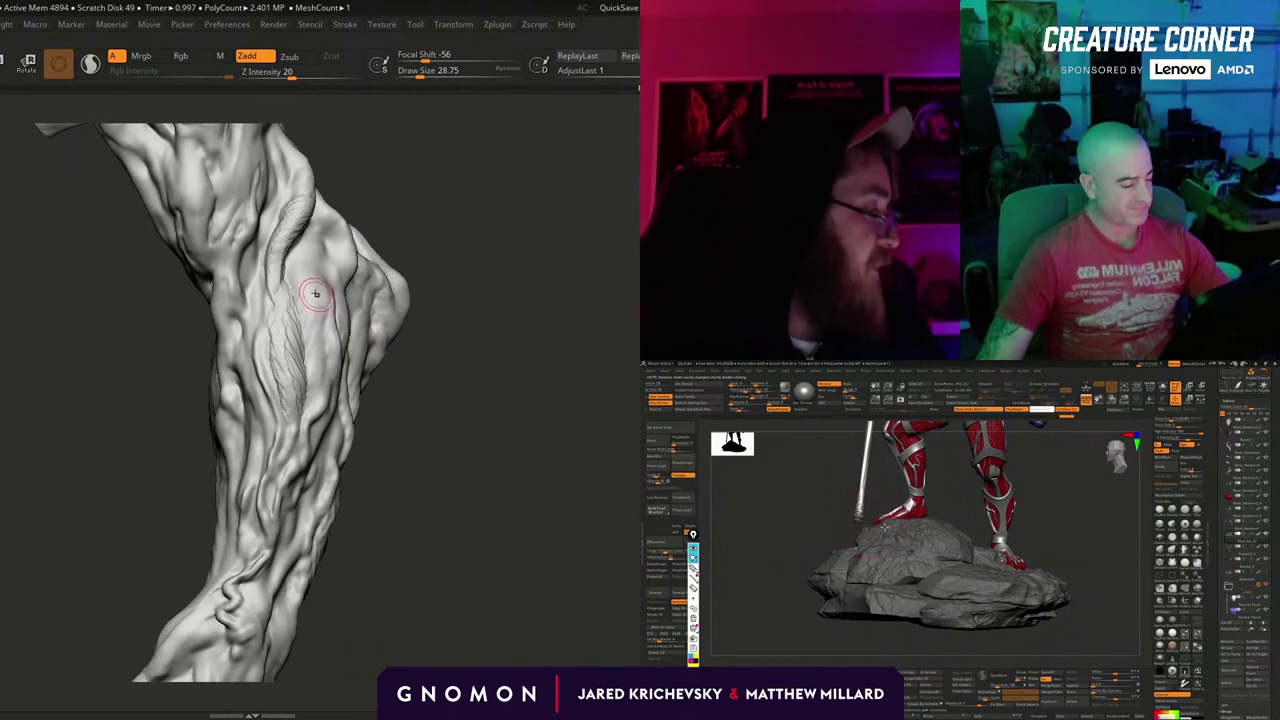
{"action": "left_click_drag", "start_coordinate": [302, 384], "coordinate": [312, 425]}
Smooth the raised tendon strands into the forearm and elbow surface.
{"action": "mouse_move", "coordinate": [440, 440]}
{"action": "left_mouse_down"}
{"action": "mouse_move", "coordinate": [429, 437]}
{"action": "mouse_move", "coordinate": [431, 374]}
{"action": "mouse_move", "coordinate": [390, 368]}
{"action": "left_mouse_up"}
{"action": "mouse_move", "coordinate": [306, 286]}
{"action": "left_mouse_down", "text": "shift"}
{"action": "mouse_move", "coordinate": [315, 273]}
{"action": "mouse_move", "coordinate": [322, 300]}
{"action": "left_mouse_up", "text": "shift"}
{"action": "left_click_drag", "start_coordinate": [443, 398], "coordinate": [462, 392]}
{"action": "left_click_drag", "start_coordinate": [462, 392], "coordinate": [469, 454], "text": "alt"}
{"action": "mouse_move", "coordinate": [447, 383]}
{"action": "right_mouse_down"}
{"action": "mouse_move", "coordinate": [449, 451]}
{"action": "mouse_move", "coordinate": [288, 305]}
{"action": "right_mouse_up"}
{"action": "left_click_drag", "start_coordinate": [428, 301], "coordinate": [328, 320]}
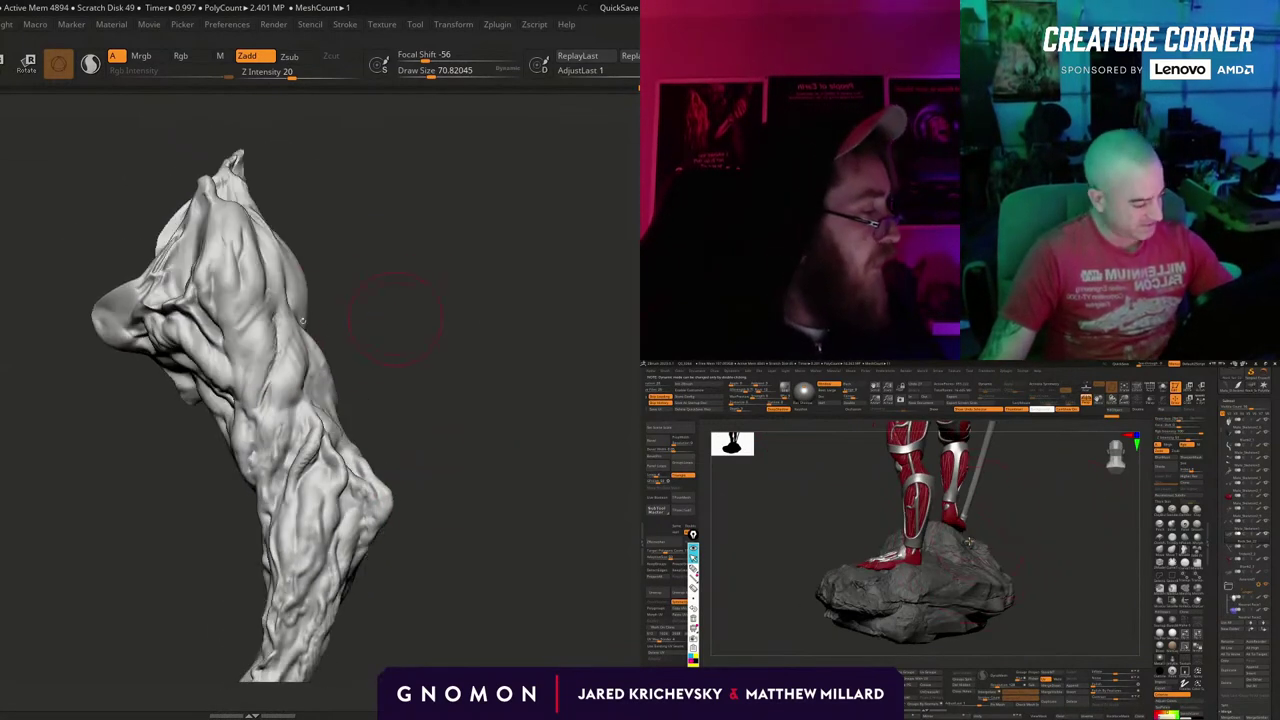
Add muscle strokes below the shoulder cap at a draw size of about 31 and smooth them at about 62.
{"action": "left_click", "coordinate": [421, 74]}
{"action": "left_click_drag", "start_coordinate": [380, 280], "coordinate": [460, 284]}
{"action": "left_click_drag", "start_coordinate": [301, 280], "coordinate": [290, 282]}
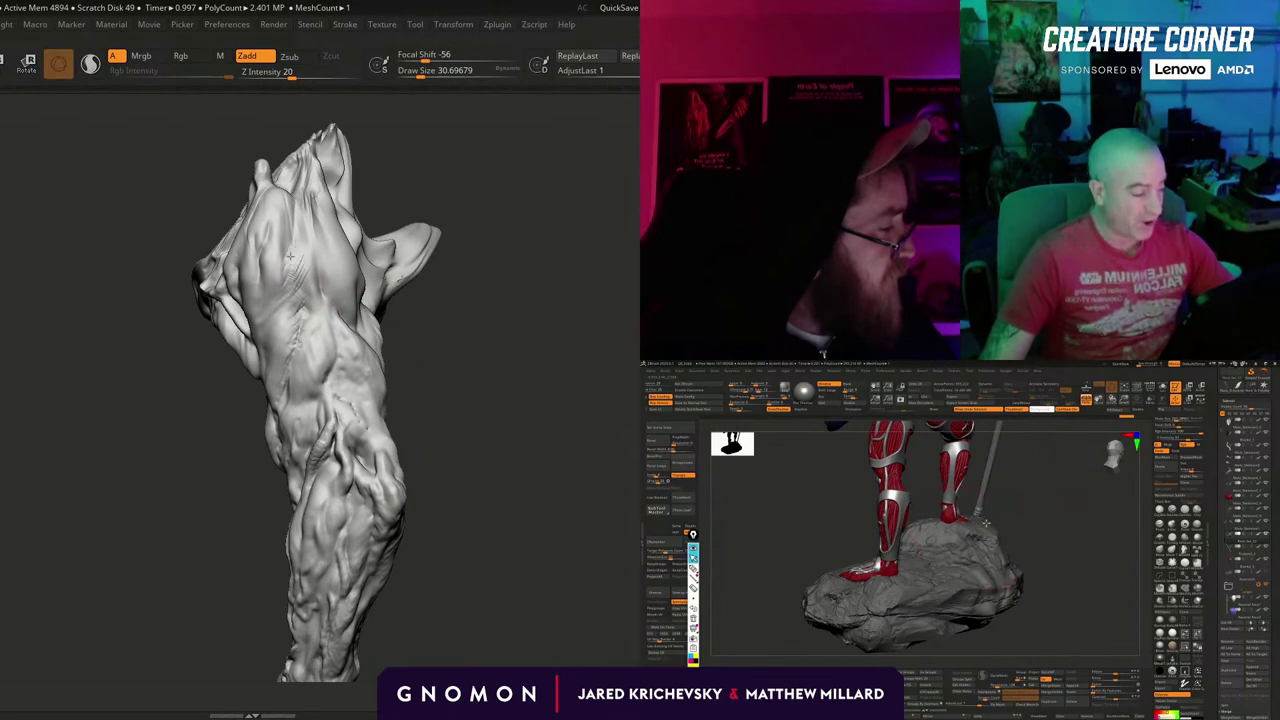
{"action": "mouse_move", "coordinate": [288, 230]}
{"action": "right_mouse_down"}
{"action": "mouse_move", "coordinate": [443, 163]}
{"action": "mouse_move", "coordinate": [274, 177]}
{"action": "right_mouse_up"}
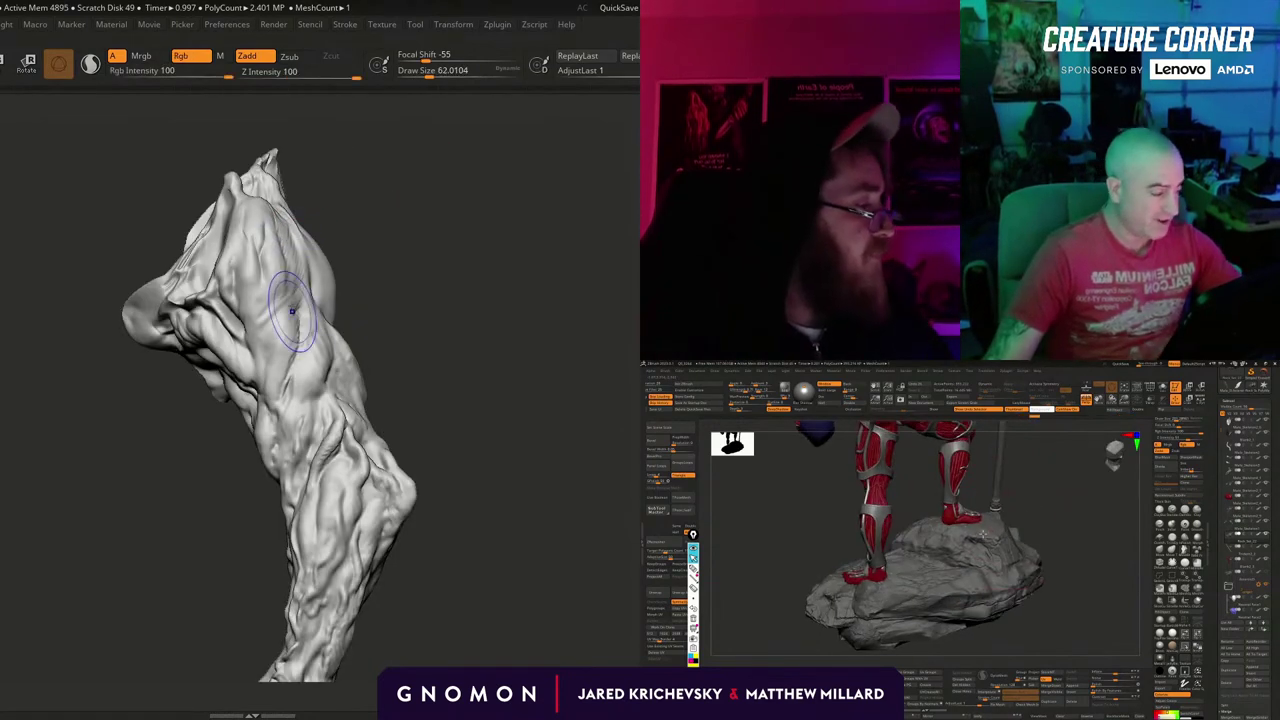
{"action": "mouse_move", "coordinate": [430, 271]}
{"action": "right_mouse_down"}
{"action": "mouse_move", "coordinate": [449, 300]}
{"action": "mouse_move", "coordinate": [405, 264]}
{"action": "right_mouse_up"}
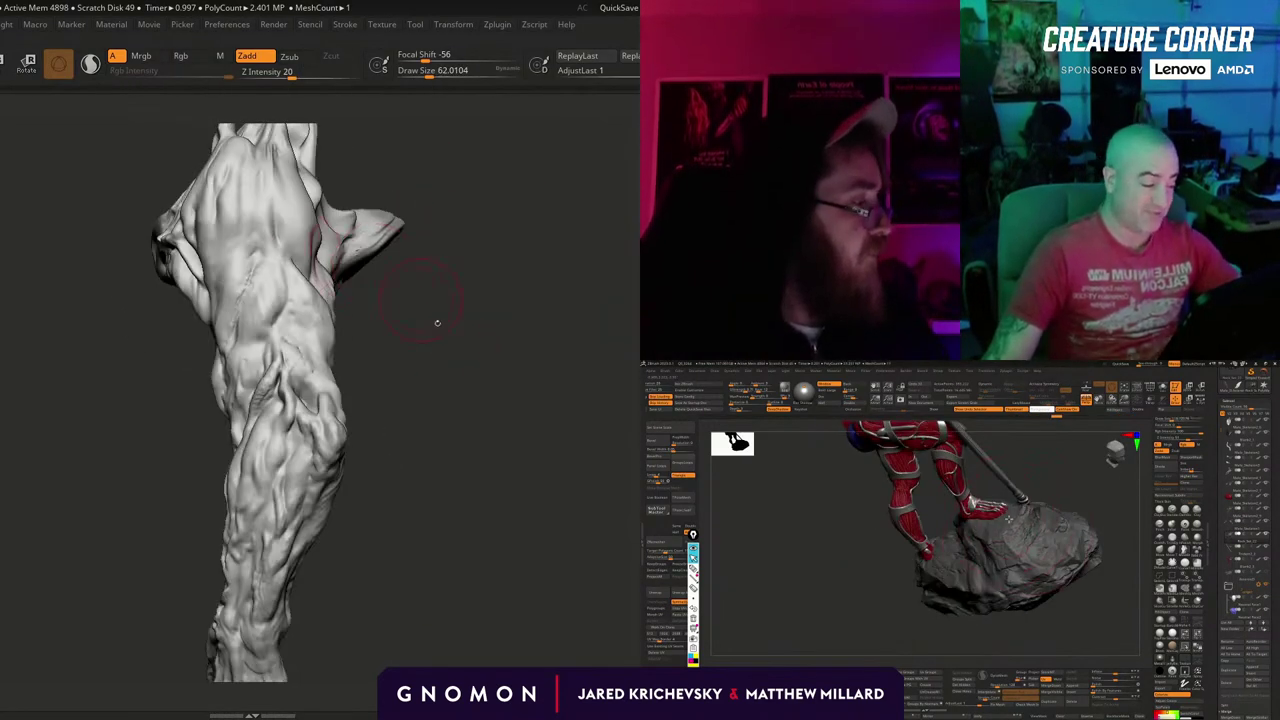
Build up muscle volume on the outer upper arm above the elbow with ClayBuildup at a draw size of about 41.
{"action": "left_click_drag", "start_coordinate": [426, 307], "coordinate": [376, 303]}
{"action": "key", "text": "s"}
{"action": "left_click", "coordinate": [282, 302]}
{"action": "left_click_drag", "start_coordinate": [410, 365], "coordinate": [336, 364]}
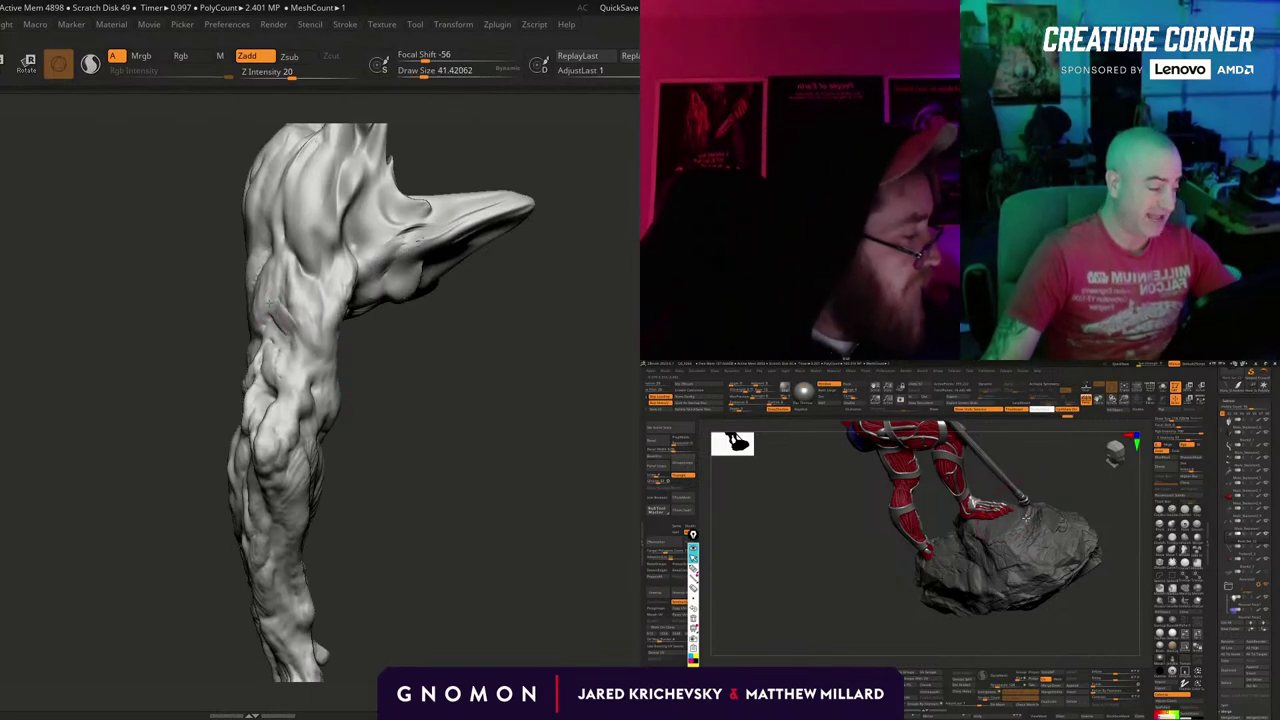
{"action": "left_click_drag", "start_coordinate": [283, 332], "coordinate": [294, 345]}
Refine the small muscle strands just above the elbow at a draw size of about 23 and smooth them.
{"action": "key", "text": "s"}
{"action": "mouse_move", "coordinate": [386, 366]}
{"action": "left_mouse_down"}
{"action": "mouse_move", "coordinate": [420, 364]}
{"action": "mouse_move", "coordinate": [424, 352]}
{"action": "mouse_move", "coordinate": [409, 357]}
{"action": "mouse_move", "coordinate": [400, 340]}
{"action": "left_mouse_up"}
{"action": "left_click", "coordinate": [277, 291]}
{"action": "key", "text": "s"}
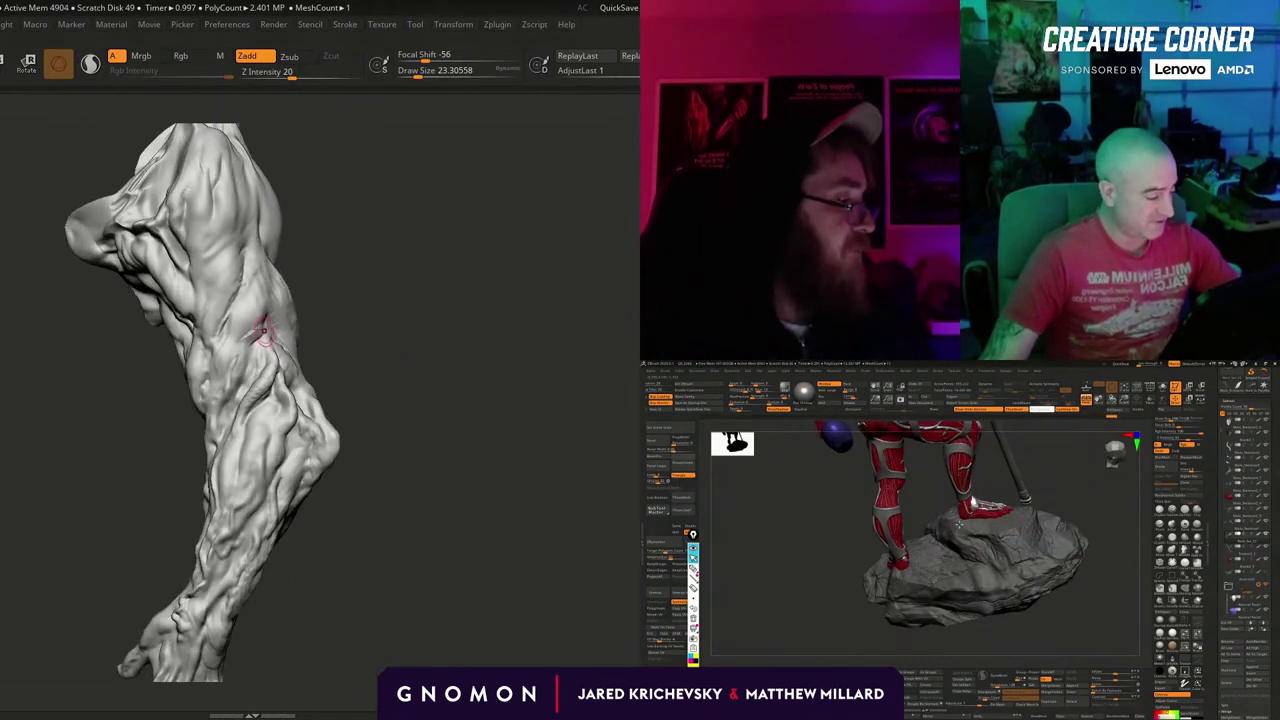
{"action": "left_click_drag", "start_coordinate": [278, 328], "coordinate": [288, 340], "text": "shift"}
{"action": "left_click_drag", "start_coordinate": [390, 346], "coordinate": [400, 308]}
{"action": "mouse_move", "coordinate": [248, 298]}
{"action": "right_mouse_down"}
{"action": "mouse_move", "coordinate": [351, 286]}
{"action": "mouse_move", "coordinate": [417, 297]}
{"action": "mouse_move", "coordinate": [432, 352]}
{"action": "mouse_move", "coordinate": [414, 340]}
{"action": "mouse_move", "coordinate": [400, 352]}
{"action": "right_mouse_up"}
Carve grooves down the forearm muscles with DamStandard in Zsub mode at a draw size of about 27.
{"action": "key", "text": "b"}
{"action": "key", "text": "b"}
{"action": "key", "text": "d"}
{"action": "key", "text": "s"}
{"action": "mouse_move", "coordinate": [289, 318]}
{"action": "left_mouse_down"}
{"action": "mouse_move", "coordinate": [294, 340]}
{"action": "mouse_move", "coordinate": [303, 320]}
{"action": "mouse_move", "coordinate": [284, 428]}
{"action": "left_mouse_up"}
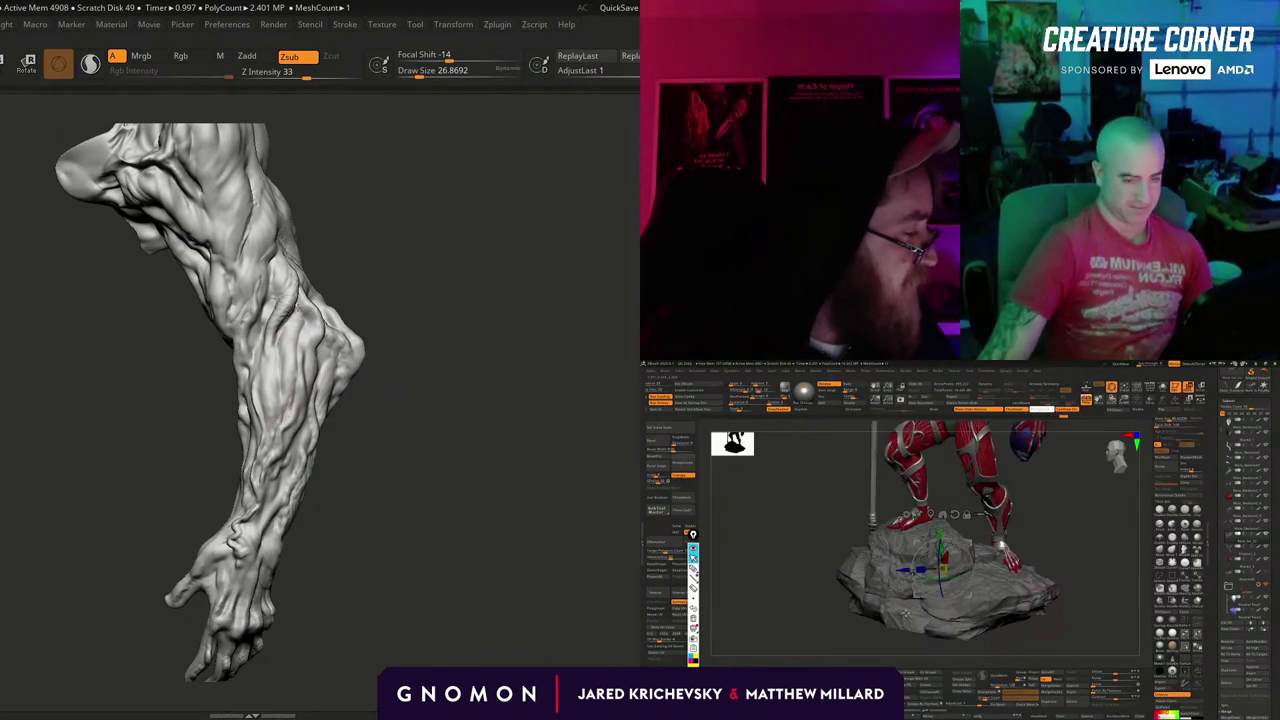
Cut broader grooves into the forearm below the elbow with the Zsub brush at a draw size of about 46.
{"action": "left_click_drag", "start_coordinate": [375, 272], "coordinate": [340, 285]}
{"action": "key", "text": "s"}
{"action": "left_click_drag", "start_coordinate": [289, 340], "coordinate": [297, 341]}
{"action": "left_click_drag", "start_coordinate": [271, 356], "coordinate": [262, 394]}
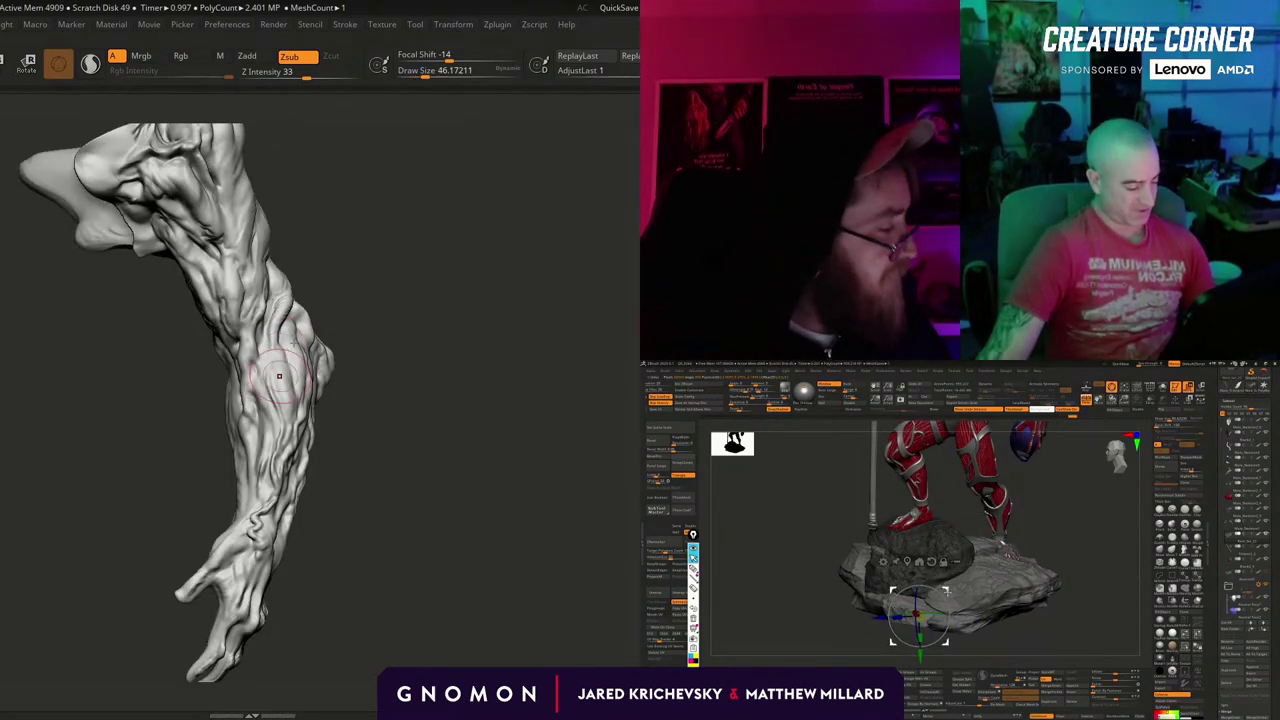
{"action": "left_click_drag", "start_coordinate": [380, 300], "coordinate": [345, 312]}
{"action": "key", "text": "s"}
{"action": "left_click_drag", "start_coordinate": [475, 329], "coordinate": [475, 358]}
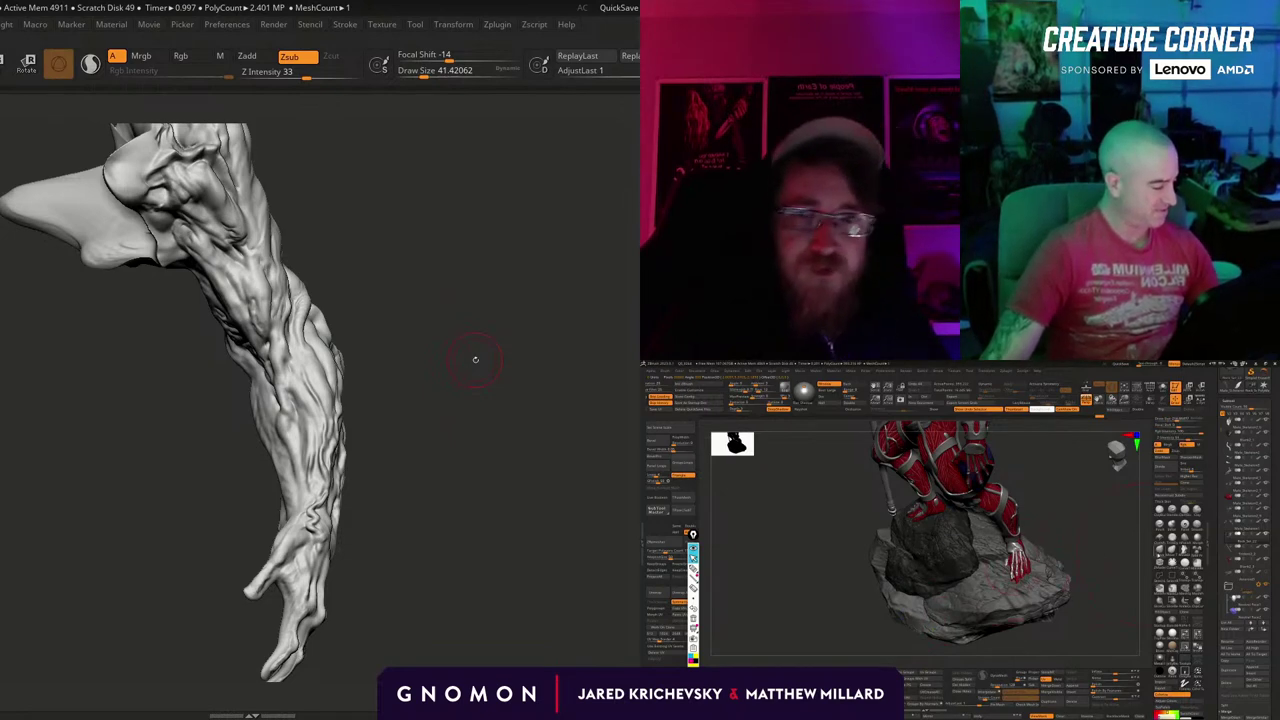
{"action": "mouse_move", "coordinate": [443, 329]}
{"action": "left_mouse_down"}
{"action": "mouse_move", "coordinate": [432, 292]}
{"action": "mouse_move", "coordinate": [426, 334]}
{"action": "mouse_move", "coordinate": [414, 334]}
{"action": "left_mouse_up"}
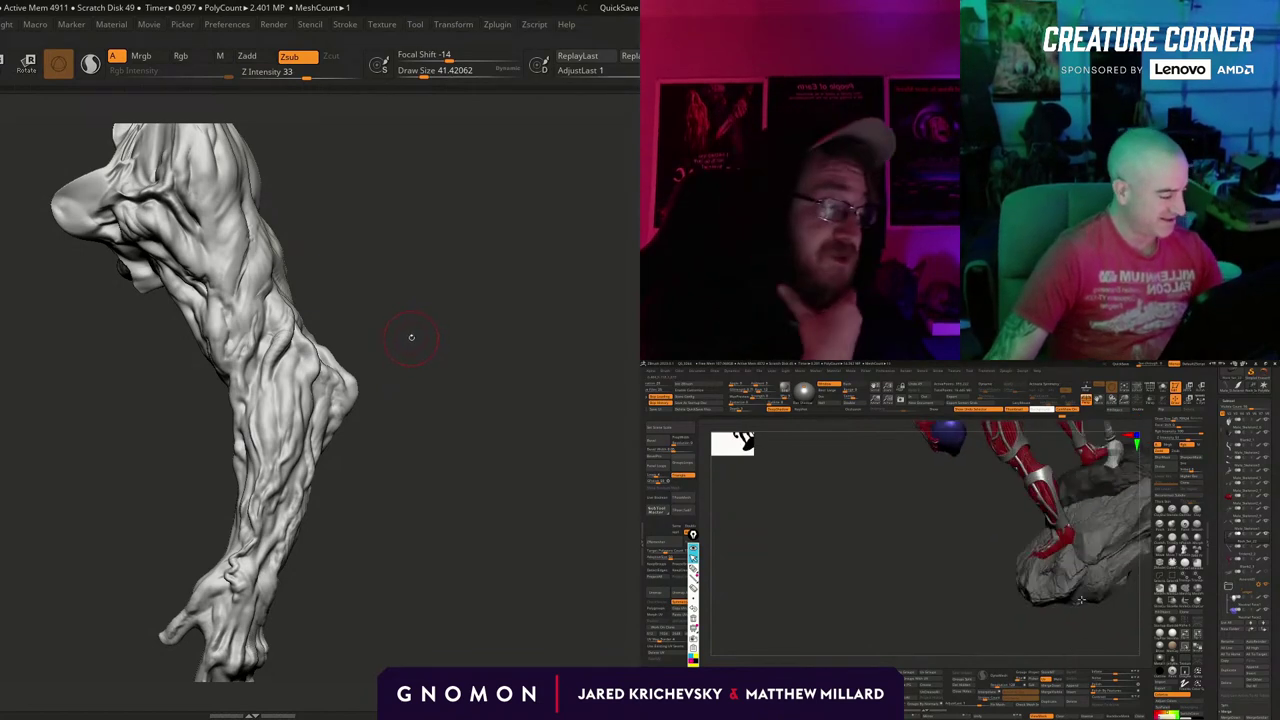
{"action": "left_click_drag", "start_coordinate": [412, 338], "coordinate": [421, 337]}
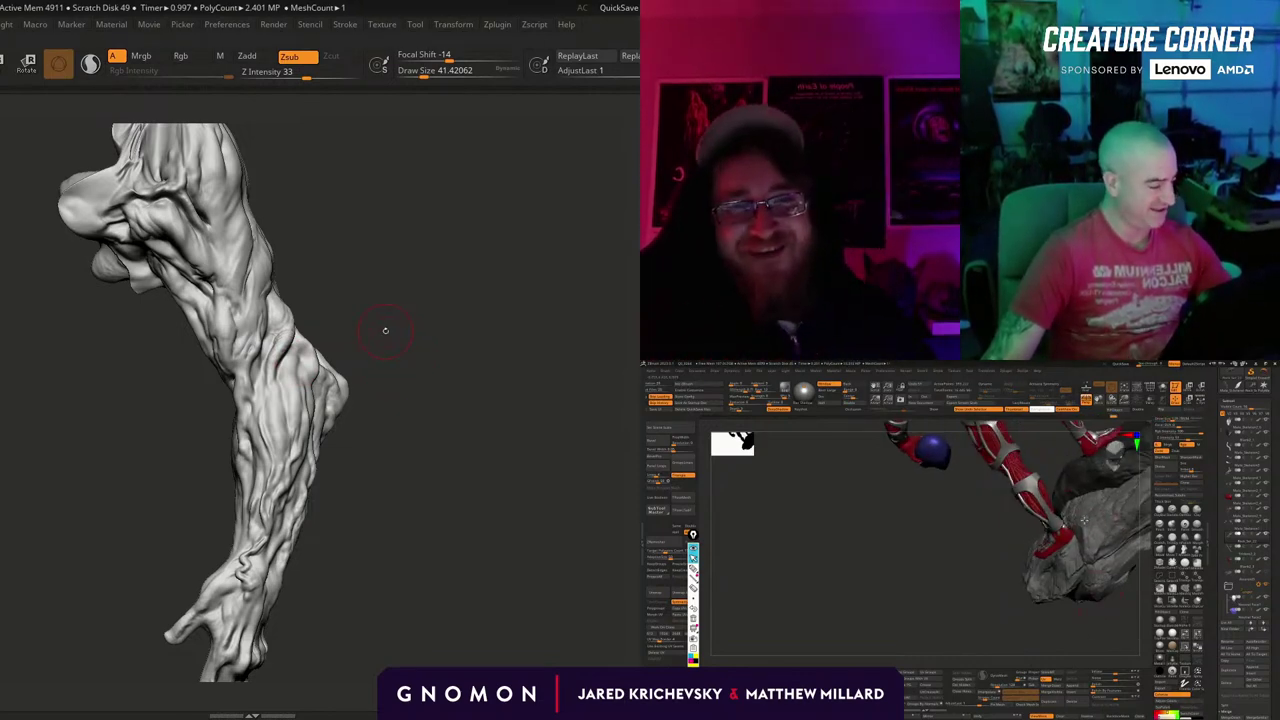
{"action": "mouse_move", "coordinate": [390, 326]}
{"action": "left_mouse_down"}
{"action": "mouse_move", "coordinate": [414, 300]}
{"action": "mouse_move", "coordinate": [363, 331]}
{"action": "left_mouse_up"}
Add raised strokes at the top of the elbow with ClayBuildup at a draw size of about 23.
{"action": "key", "text": "s"}
{"action": "mouse_move", "coordinate": [284, 352]}
{"action": "left_mouse_down"}
{"action": "mouse_move", "coordinate": [368, 320]}
{"action": "mouse_move", "coordinate": [428, 317]}
{"action": "mouse_move", "coordinate": [372, 331]}
{"action": "mouse_move", "coordinate": [411, 331]}
{"action": "mouse_move", "coordinate": [411, 316]}
{"action": "mouse_move", "coordinate": [388, 312]}
{"action": "mouse_move", "coordinate": [280, 342]}
{"action": "left_mouse_up"}
{"action": "key", "text": "b"}
{"action": "key", "text": "c"}
{"action": "key", "text": "b"}
{"action": "key", "text": "s"}
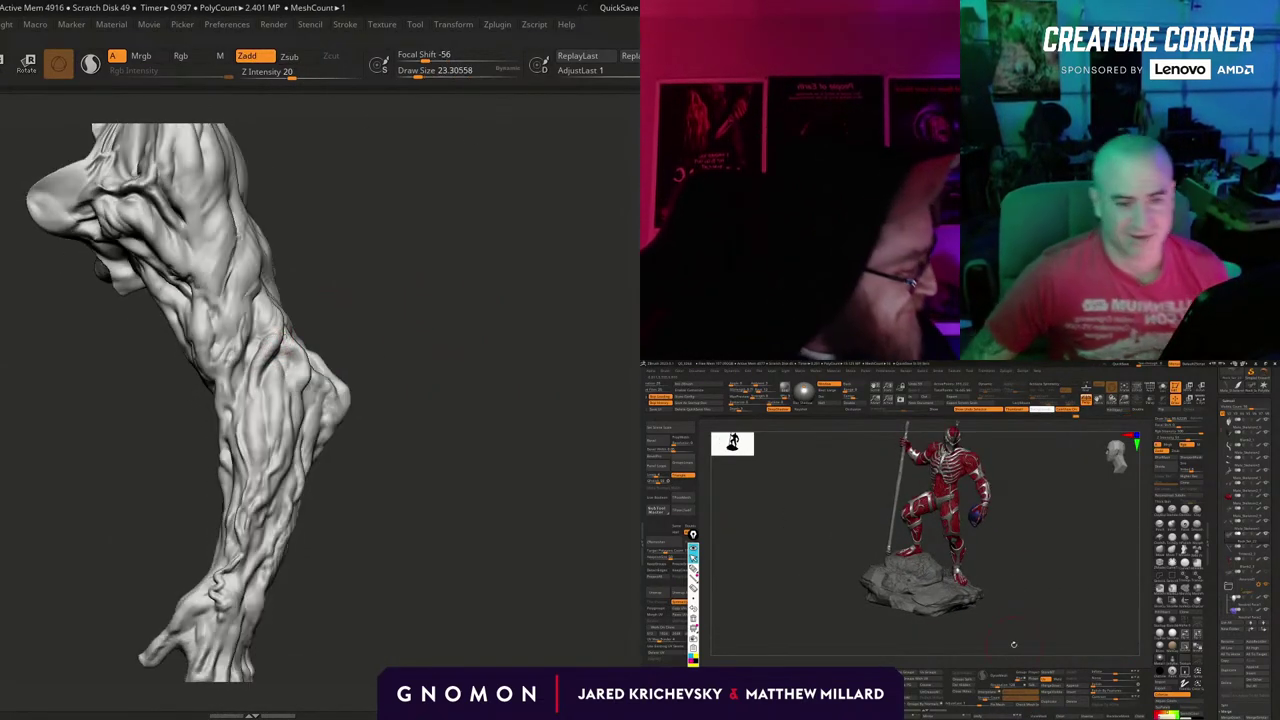
Bulk up the elbow with ClayBuildup at a draw size of about 49.
{"action": "left_click_drag", "start_coordinate": [385, 342], "coordinate": [300, 360]}
{"action": "key", "text": "bracketright"}
{"action": "key", "text": "bracketright"}
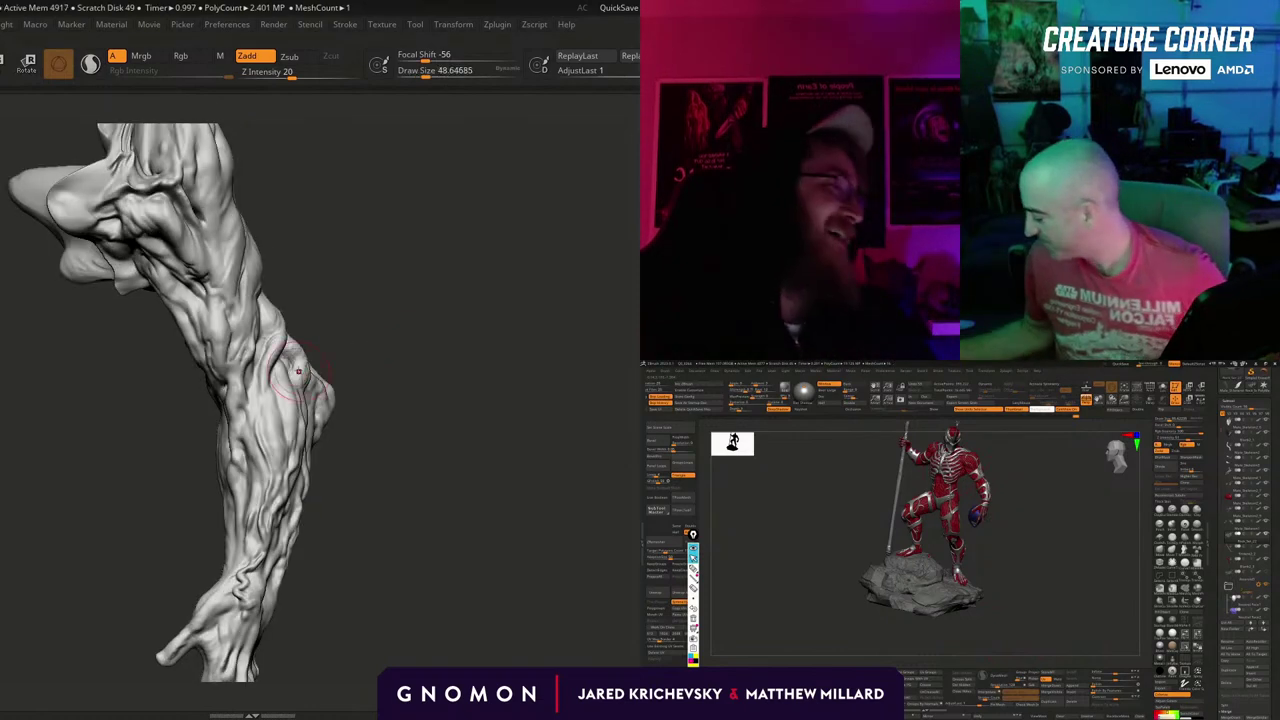
{"action": "left_click_drag", "start_coordinate": [420, 368], "coordinate": [385, 370]}
{"action": "key", "text": "s"}
{"action": "left_click_drag", "start_coordinate": [312, 374], "coordinate": [300, 374]}
Work over the back of the elbow with ClayBuildup at a draw size of about 83 and smooth the forms.
{"action": "mouse_move", "coordinate": [440, 343]}
{"action": "left_mouse_down"}
{"action": "mouse_move", "coordinate": [358, 352]}
{"action": "mouse_move", "coordinate": [326, 406]}
{"action": "left_mouse_up"}
{"action": "mouse_move", "coordinate": [420, 354]}
{"action": "left_mouse_down"}
{"action": "mouse_move", "coordinate": [391, 363]}
{"action": "mouse_move", "coordinate": [405, 335]}
{"action": "mouse_move", "coordinate": [350, 348]}
{"action": "left_mouse_up"}
{"action": "key", "text": "s"}
{"action": "mouse_move", "coordinate": [336, 404]}
{"action": "left_mouse_down"}
{"action": "mouse_move", "coordinate": [349, 404]}
{"action": "mouse_move", "coordinate": [336, 420]}
{"action": "left_mouse_up"}
{"action": "mouse_move", "coordinate": [505, 415]}
{"action": "left_mouse_down"}
{"action": "mouse_move", "coordinate": [480, 423]}
{"action": "mouse_move", "coordinate": [446, 404]}
{"action": "mouse_move", "coordinate": [467, 372]}
{"action": "mouse_move", "coordinate": [435, 360]}
{"action": "left_mouse_up"}
{"action": "left_click_drag", "start_coordinate": [380, 340], "coordinate": [371, 357], "text": "shift"}
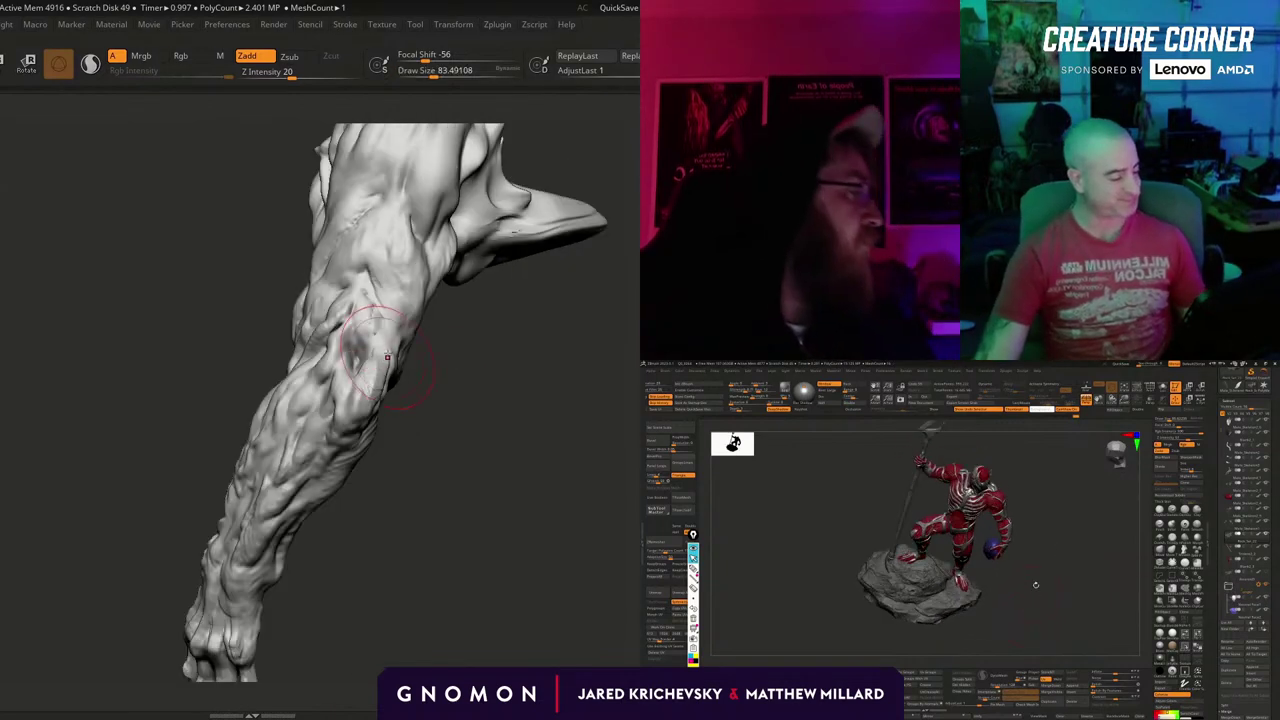
Build up the muscle above the elbow at a draw size of about 54 and add fine strokes at about 12.
{"action": "mouse_move", "coordinate": [457, 391]}
{"action": "left_mouse_down"}
{"action": "mouse_move", "coordinate": [477, 411]}
{"action": "mouse_move", "coordinate": [490, 395]}
{"action": "left_mouse_up"}
{"action": "key", "text": "s"}
{"action": "left_click_drag", "start_coordinate": [376, 312], "coordinate": [380, 312]}
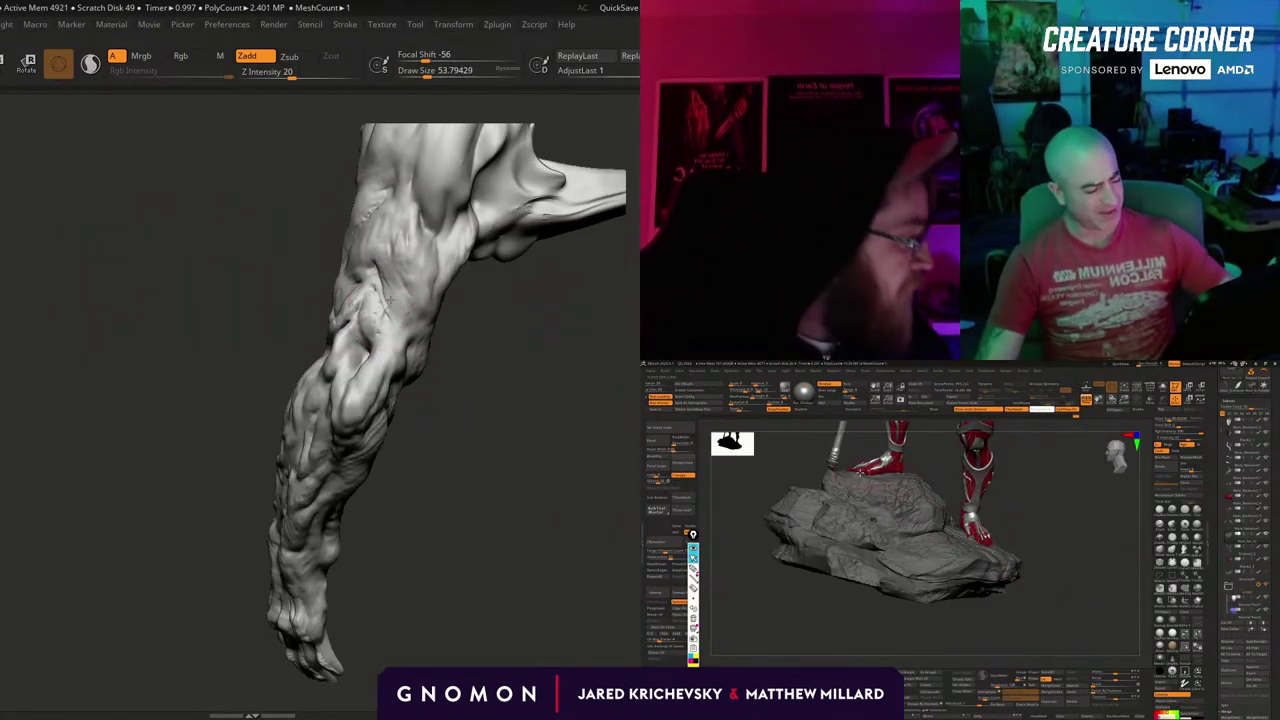
{"action": "left_click_drag", "start_coordinate": [463, 372], "coordinate": [405, 368]}
{"action": "key", "text": "s"}
{"action": "left_click_drag", "start_coordinate": [398, 330], "coordinate": [388, 330]}
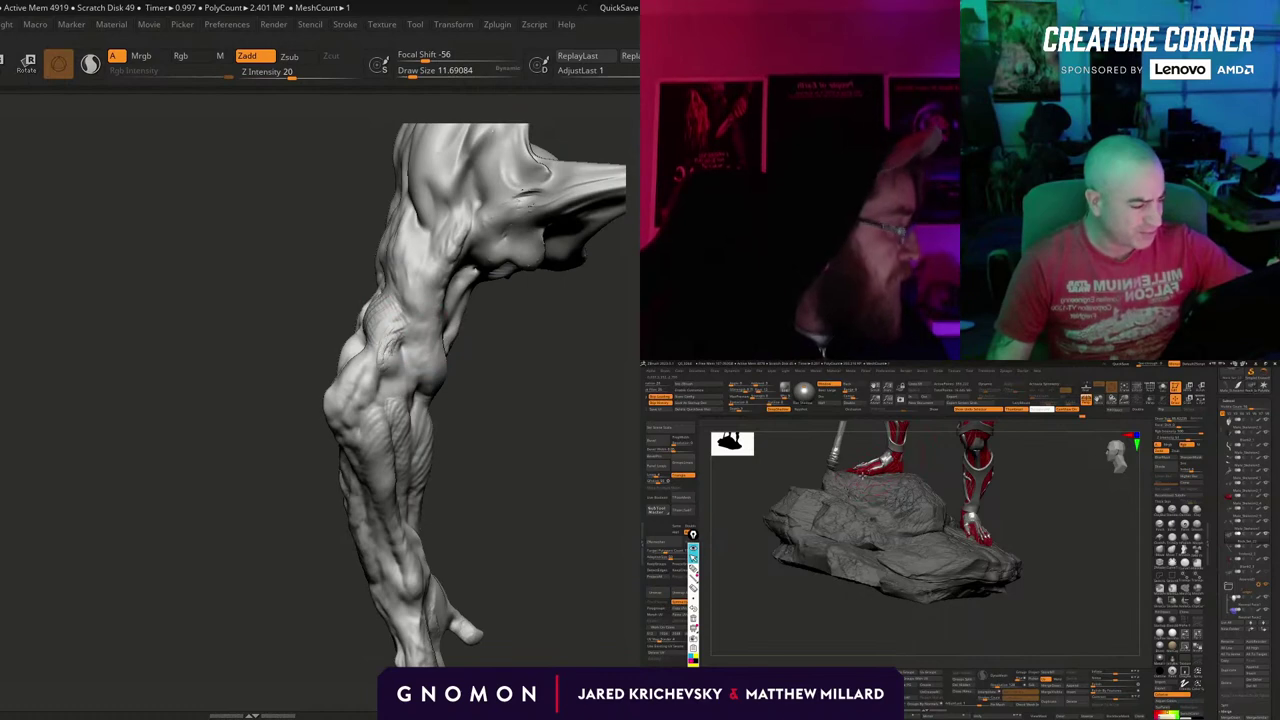
Add muscle strands to the back of the upper arm above the elbow at a draw size of about 22.
{"action": "left_click_drag", "start_coordinate": [453, 414], "coordinate": [458, 440]}
{"action": "key", "text": "s"}
{"action": "left_click_drag", "start_coordinate": [396, 356], "coordinate": [405, 356]}
{"action": "mouse_move", "coordinate": [476, 404]}
{"action": "left_mouse_down"}
{"action": "mouse_move", "coordinate": [528, 418]}
{"action": "mouse_move", "coordinate": [471, 416]}
{"action": "left_mouse_up"}
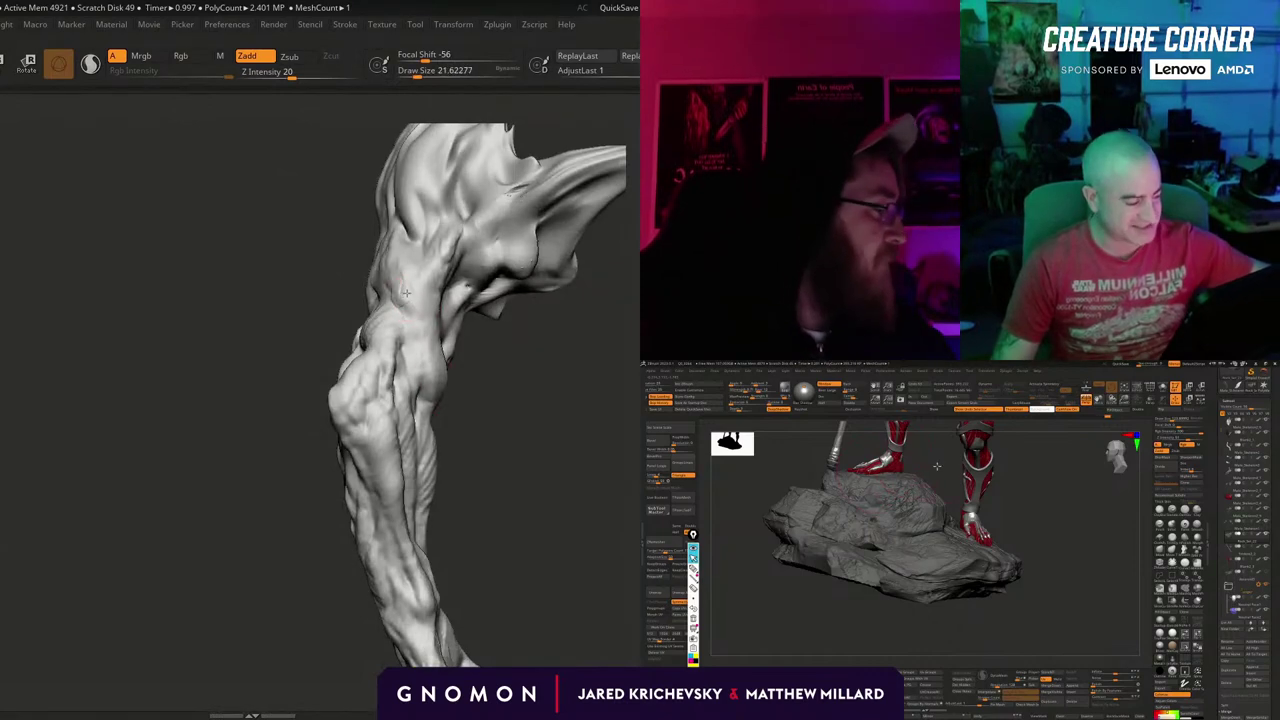
{"action": "left_click_drag", "start_coordinate": [405, 294], "coordinate": [407, 307]}
Draw very thin strands down the back of the upper arm and past the elbow at a draw size of about 7.
{"action": "left_click_drag", "start_coordinate": [474, 388], "coordinate": [420, 354]}
{"action": "key", "text": "s"}
{"action": "left_click_drag", "start_coordinate": [402, 306], "coordinate": [404, 362]}
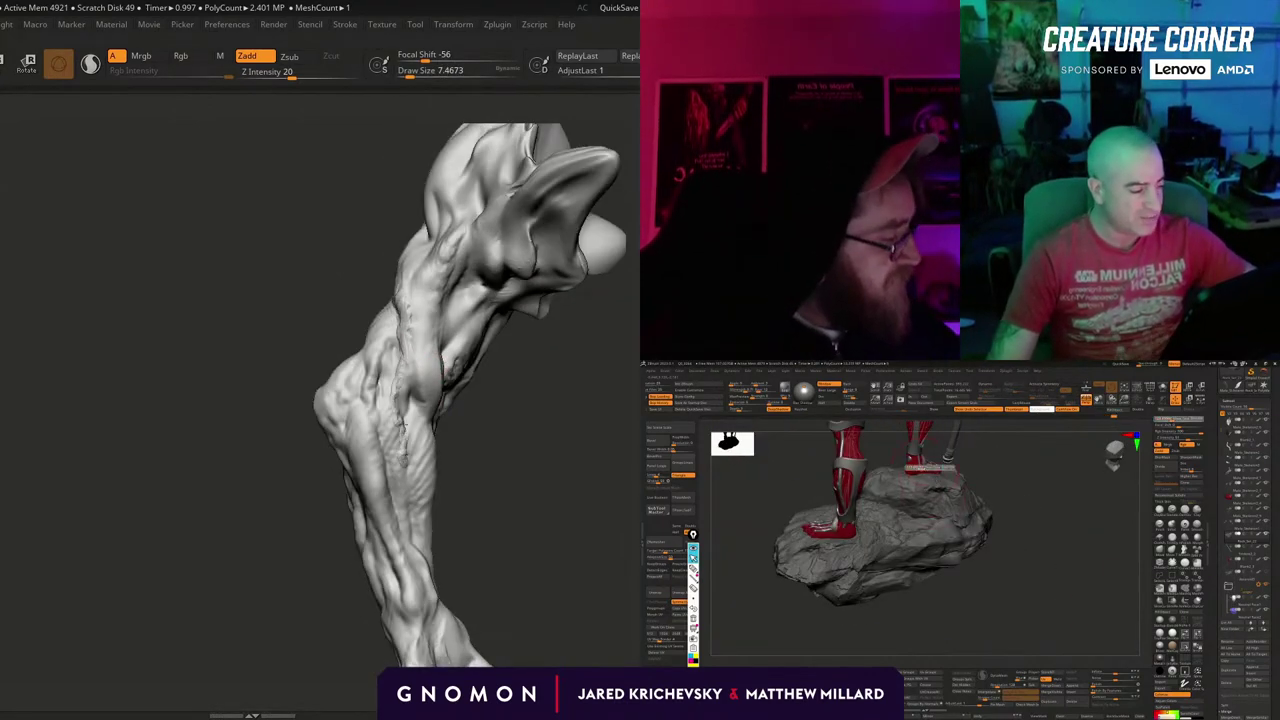
Smooth the thin strands on the back of the arm at a draw size of about 62.
{"action": "left_click_drag", "start_coordinate": [481, 450], "coordinate": [516, 430]}
{"action": "key", "text": "s"}
{"action": "left_click_drag", "start_coordinate": [402, 342], "coordinate": [424, 342]}
{"action": "left_click_drag", "start_coordinate": [400, 295], "coordinate": [411, 360], "text": "shift"}
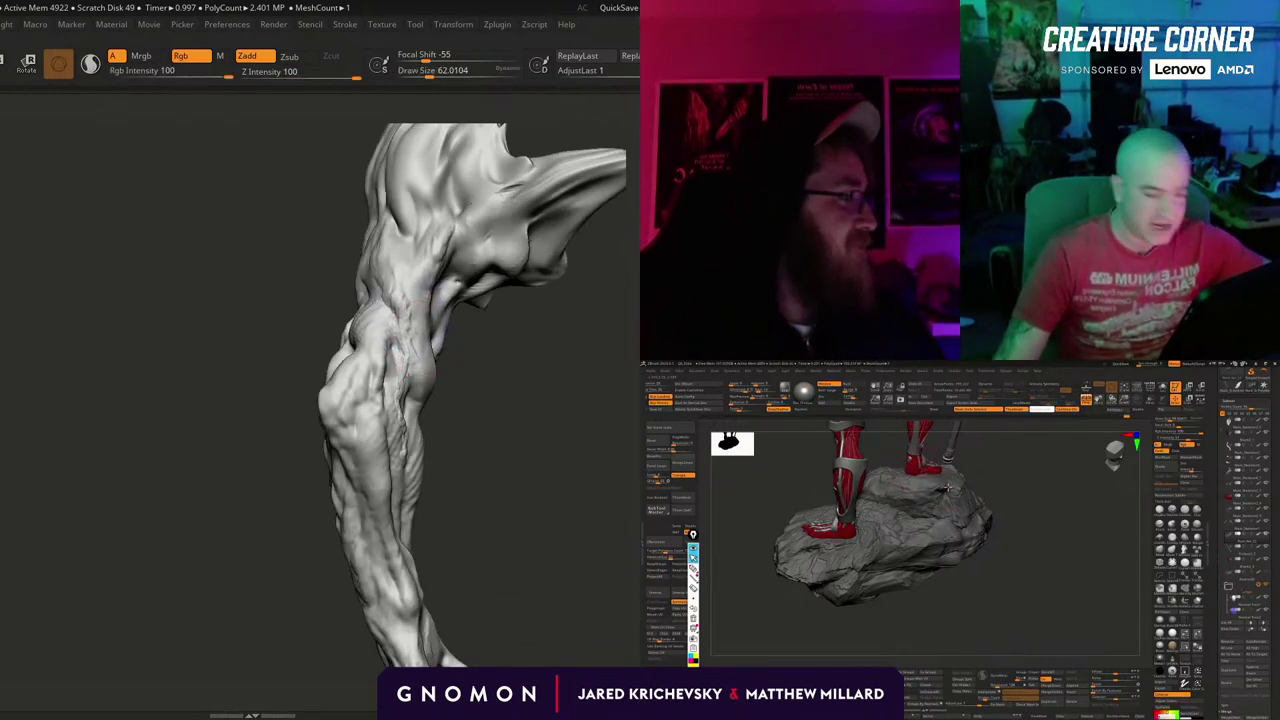
Add wrinkled strands along the inner upper arm at a draw size of about 11 and smooth them at about 59.
{"action": "mouse_move", "coordinate": [489, 456]}
{"action": "left_mouse_down"}
{"action": "mouse_move", "coordinate": [442, 424]}
{"action": "mouse_move", "coordinate": [434, 432]}
{"action": "left_mouse_up"}
{"action": "key", "text": "s"}
{"action": "left_click_drag", "start_coordinate": [423, 367], "coordinate": [406, 367]}
{"action": "left_click_drag", "start_coordinate": [511, 407], "coordinate": [494, 382]}
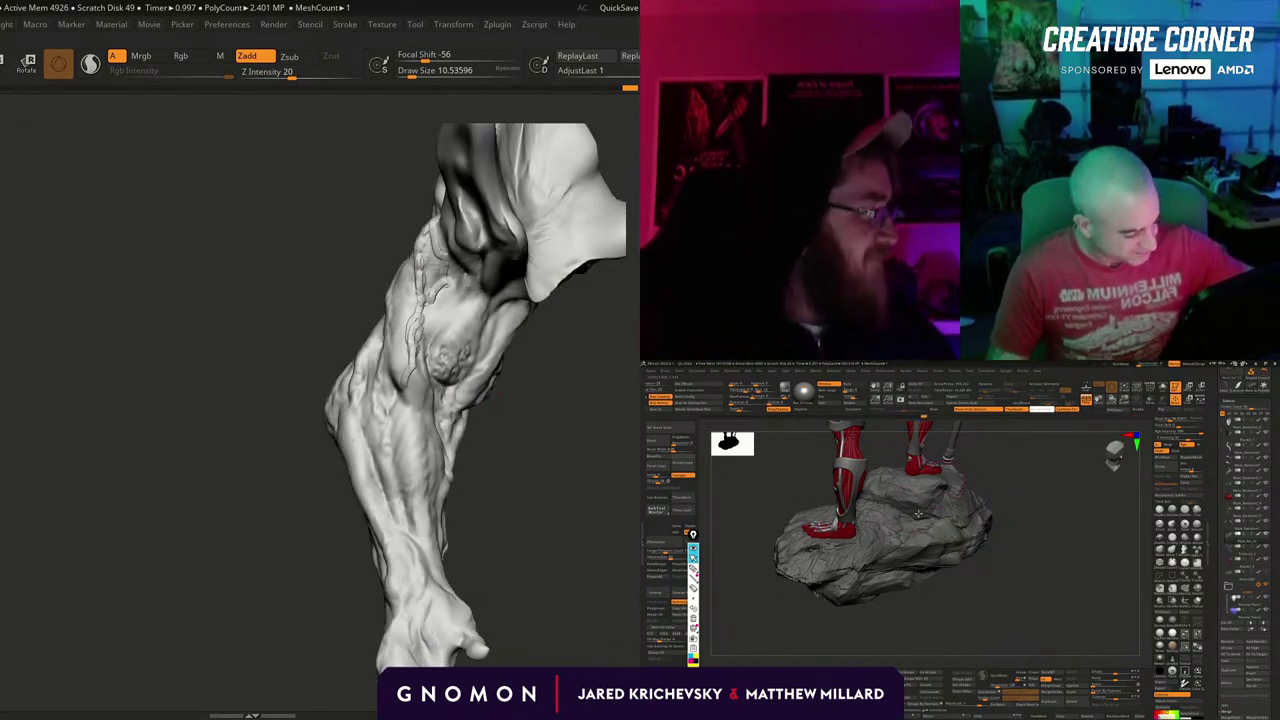
{"action": "left_click_drag", "start_coordinate": [447, 229], "coordinate": [446, 324]}
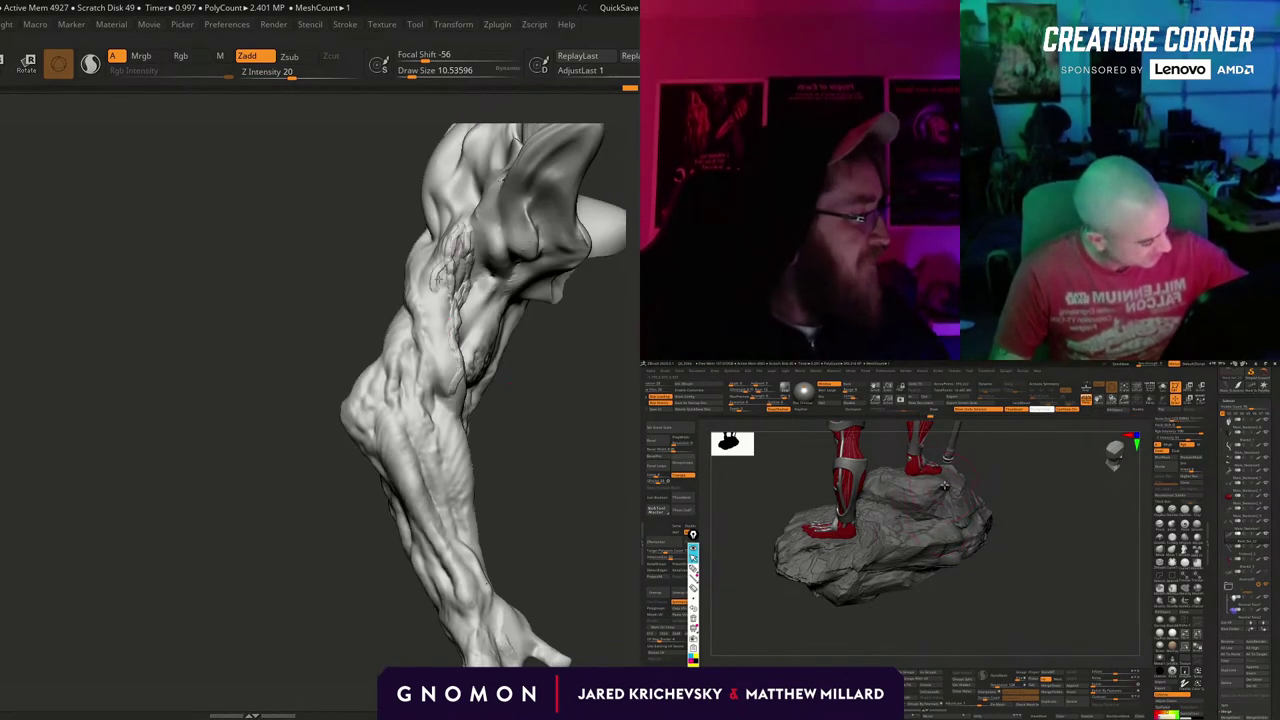
{"action": "mouse_move", "coordinate": [537, 392]}
{"action": "left_mouse_down"}
{"action": "mouse_move", "coordinate": [423, 251]}
{"action": "mouse_move", "coordinate": [429, 223]}
{"action": "mouse_move", "coordinate": [471, 334]}
{"action": "left_mouse_up"}
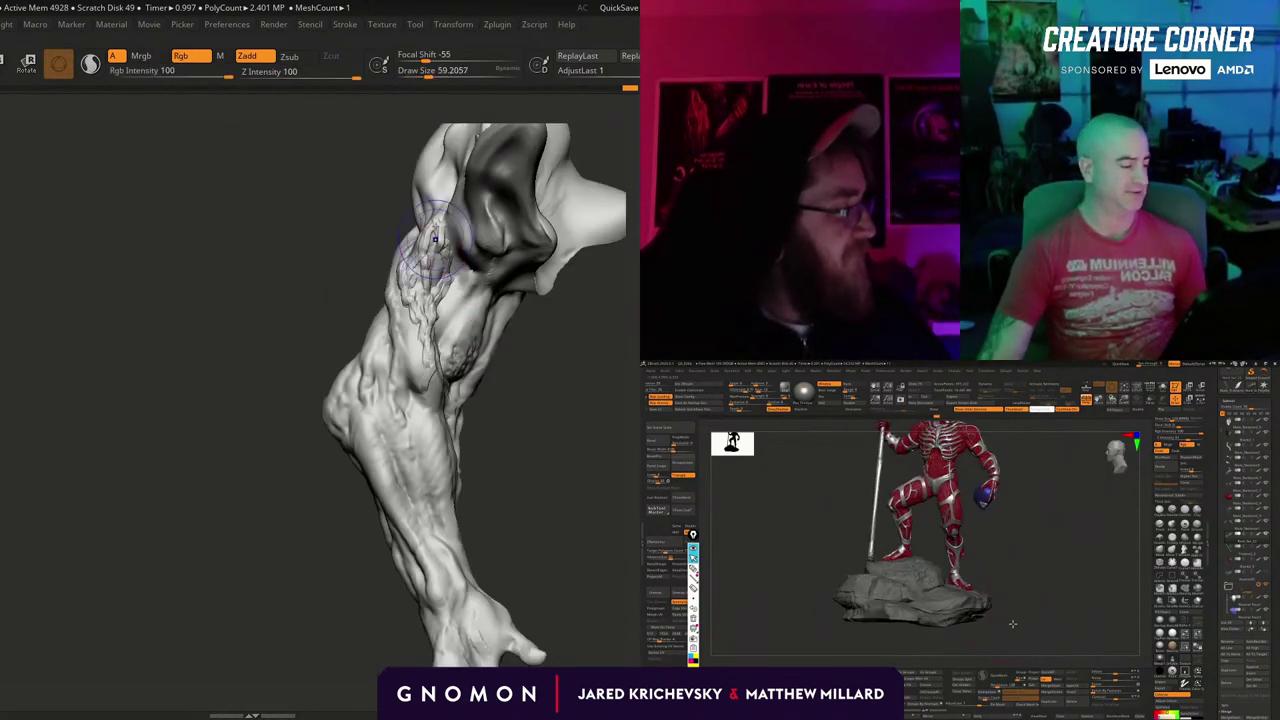
{"action": "mouse_move", "coordinate": [460, 414]}
{"action": "left_mouse_down"}
{"action": "mouse_move", "coordinate": [553, 470]}
{"action": "mouse_move", "coordinate": [606, 367]}
{"action": "mouse_move", "coordinate": [527, 352]}
{"action": "mouse_move", "coordinate": [563, 346]}
{"action": "mouse_move", "coordinate": [455, 432]}
{"action": "mouse_move", "coordinate": [428, 380]}
{"action": "left_mouse_up"}
Build a band of muscle between the shoulder cap and the armpit with ClayBuildup at a draw size of about 37.
{"action": "key", "text": "bracketleft"}
{"action": "key", "text": "bracketleft"}
{"action": "key", "text": "bracketleft"}
{"action": "key", "text": "bracketleft"}
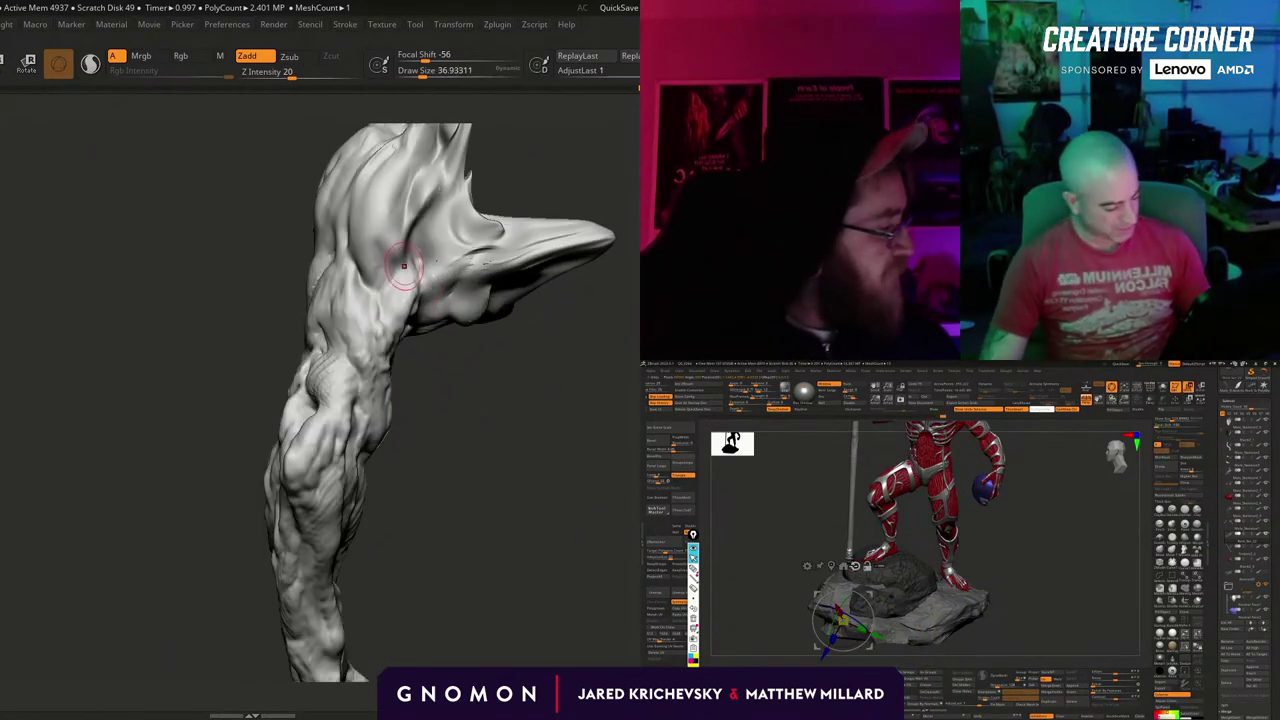
{"action": "key", "text": "bracketright"}
{"action": "key", "text": "bracketright"}
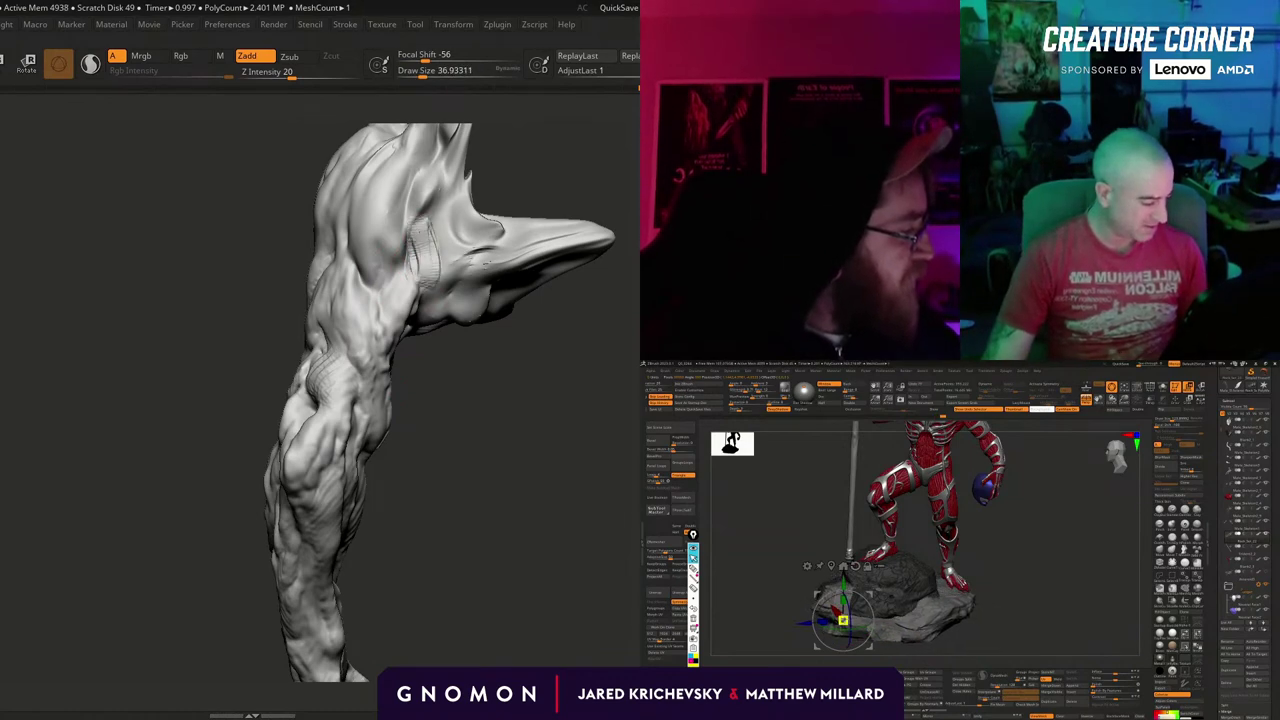
Layer stringy muscle fibres down the rear upper arm below the shoulder at a draw size of about 37.
{"action": "left_click_drag", "start_coordinate": [439, 397], "coordinate": [410, 258]}
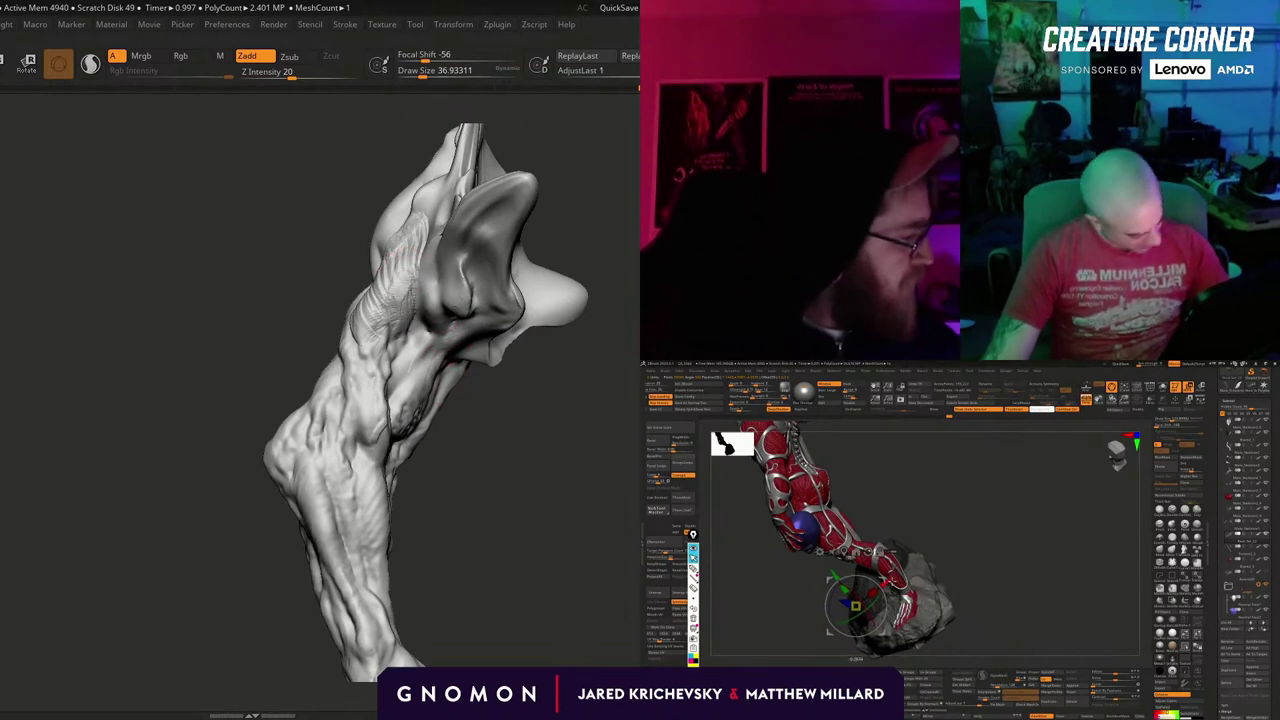
{"action": "mouse_move", "coordinate": [458, 452]}
{"action": "left_mouse_down"}
{"action": "mouse_move", "coordinate": [531, 463]}
{"action": "mouse_move", "coordinate": [545, 390]}
{"action": "left_mouse_up"}
{"action": "left_click_drag", "start_coordinate": [396, 288], "coordinate": [408, 316]}
{"action": "mouse_move", "coordinate": [494, 402]}
{"action": "left_mouse_down", "text": "alt"}
{"action": "mouse_move", "coordinate": [454, 408]}
{"action": "mouse_move", "coordinate": [482, 431]}
{"action": "mouse_move", "coordinate": [490, 470]}
{"action": "left_mouse_up", "text": "alt"}
Build up long muscle fibres on the shoulder cap at a draw size of about 56, enlarging the brush to about 77.
{"action": "key", "text": "s"}
{"action": "mouse_move", "coordinate": [303, 319]}
{"action": "left_mouse_down"}
{"action": "mouse_move", "coordinate": [318, 326]}
{"action": "mouse_move", "coordinate": [312, 340]}
{"action": "mouse_move", "coordinate": [307, 267]}
{"action": "mouse_move", "coordinate": [289, 250]}
{"action": "left_mouse_up"}
{"action": "mouse_move", "coordinate": [492, 412]}
{"action": "left_mouse_down"}
{"action": "mouse_move", "coordinate": [500, 431]}
{"action": "mouse_move", "coordinate": [494, 390]}
{"action": "left_mouse_up"}
{"action": "key", "text": "s"}
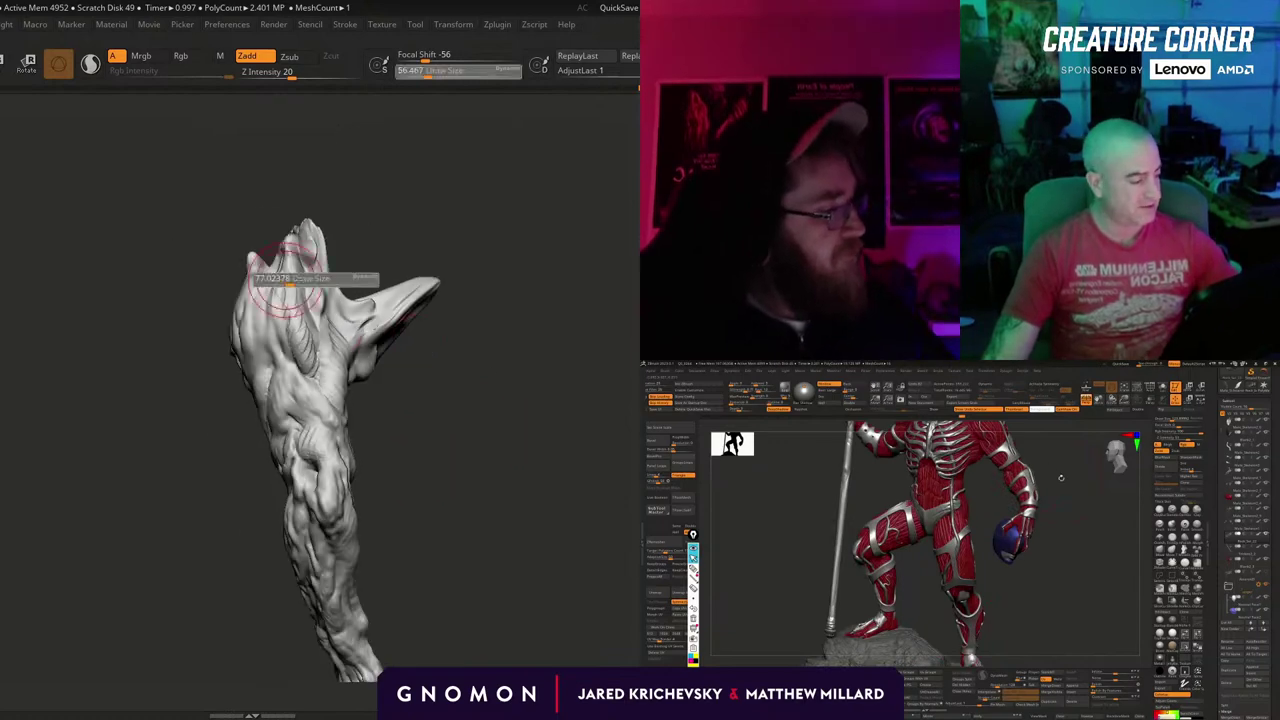
{"action": "left_click_drag", "start_coordinate": [280, 285], "coordinate": [299, 285]}
Show the creature's other body parts again and examine the arm against the torso from several angles.
{"action": "left_click_drag", "start_coordinate": [431, 411], "coordinate": [590, 450]}
{"action": "key", "text": "alt+s"}
{"action": "mouse_move", "coordinate": [534, 480]}
{"action": "left_mouse_down"}
{"action": "mouse_move", "coordinate": [556, 470]}
{"action": "mouse_move", "coordinate": [577, 306]}
{"action": "mouse_move", "coordinate": [534, 391]}
{"action": "mouse_move", "coordinate": [582, 382]}
{"action": "left_mouse_up"}
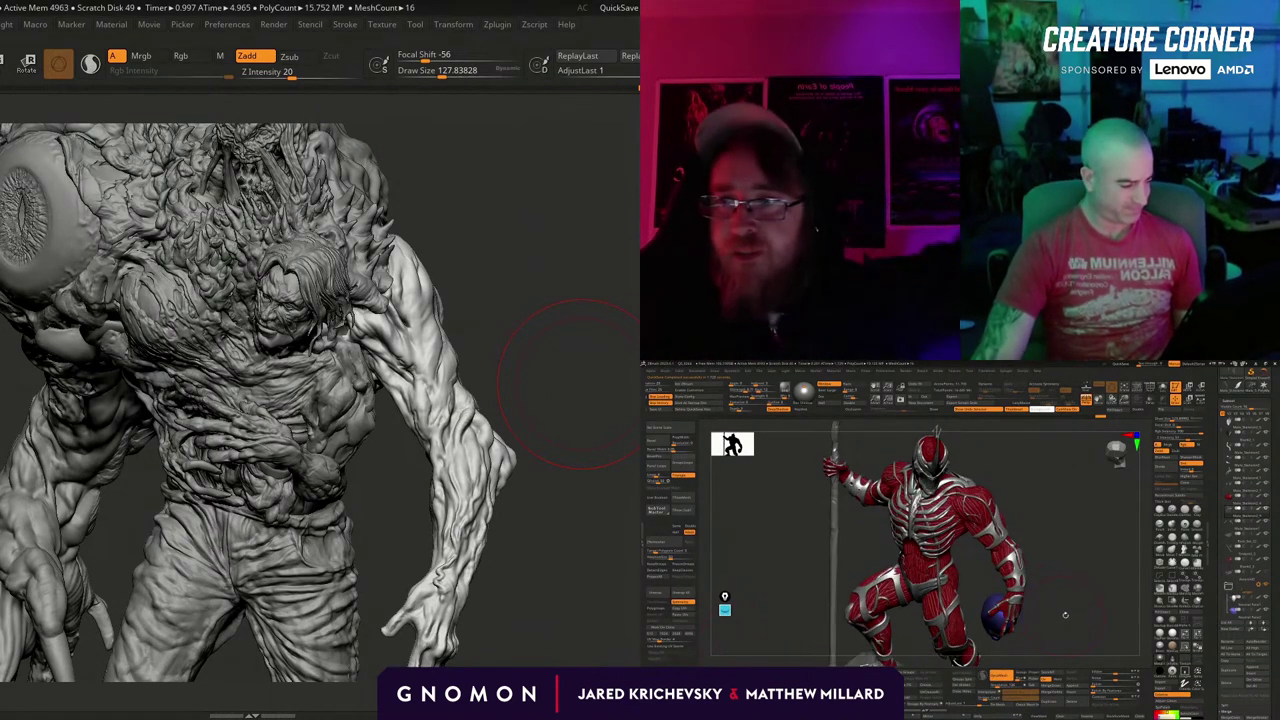
{"action": "left_click_drag", "start_coordinate": [557, 384], "coordinate": [497, 364]}
{"action": "left_click_drag", "start_coordinate": [598, 359], "coordinate": [537, 340], "text": "alt"}
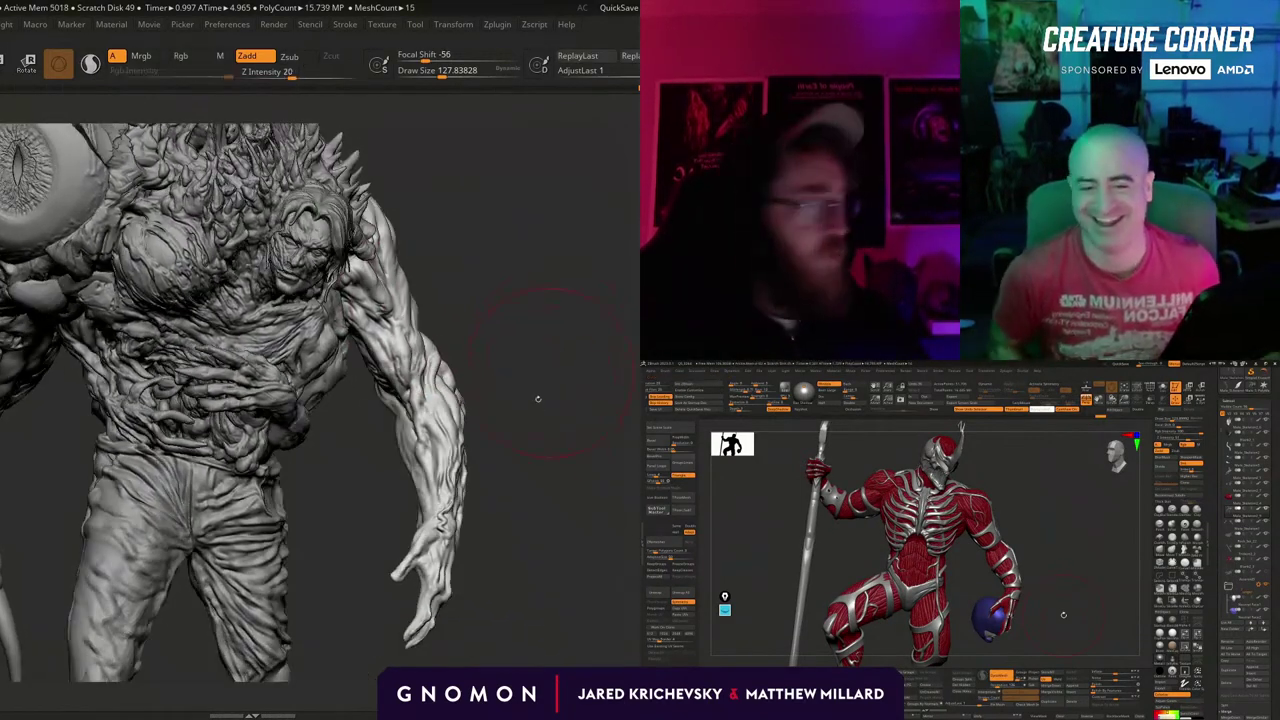
Adjust the lowered arm's silhouette with the Move brush at a draw size of about 101.
{"action": "key", "text": "b"}
{"action": "key", "text": "m"}
{"action": "key", "text": "v"}
{"action": "mouse_move", "coordinate": [540, 388]}
{"action": "left_mouse_down"}
{"action": "mouse_move", "coordinate": [494, 363]}
{"action": "mouse_move", "coordinate": [535, 372]}
{"action": "mouse_move", "coordinate": [458, 369]}
{"action": "left_mouse_up"}
{"action": "key", "text": "s"}
{"action": "mouse_move", "coordinate": [570, 350]}
{"action": "left_mouse_down"}
{"action": "mouse_move", "coordinate": [545, 342]}
{"action": "mouse_move", "coordinate": [562, 377]}
{"action": "mouse_move", "coordinate": [582, 382]}
{"action": "left_mouse_up"}
{"action": "mouse_move", "coordinate": [500, 388]}
{"action": "left_mouse_down"}
{"action": "mouse_move", "coordinate": [534, 371]}
{"action": "mouse_move", "coordinate": [454, 302]}
{"action": "mouse_move", "coordinate": [420, 328]}
{"action": "left_mouse_up"}
{"action": "key", "text": "s"}
{"action": "mouse_move", "coordinate": [475, 272]}
{"action": "left_mouse_down"}
{"action": "mouse_move", "coordinate": [505, 309]}
{"action": "mouse_move", "coordinate": [514, 277]}
{"action": "mouse_move", "coordinate": [531, 274]}
{"action": "mouse_move", "coordinate": [476, 282]}
{"action": "left_mouse_up"}
{"action": "mouse_move", "coordinate": [509, 543]}
{"action": "left_mouse_down", "text": "alt"}
{"action": "mouse_move", "coordinate": [510, 417]}
{"action": "mouse_move", "coordinate": [480, 419]}
{"action": "left_mouse_up", "text": "alt"}
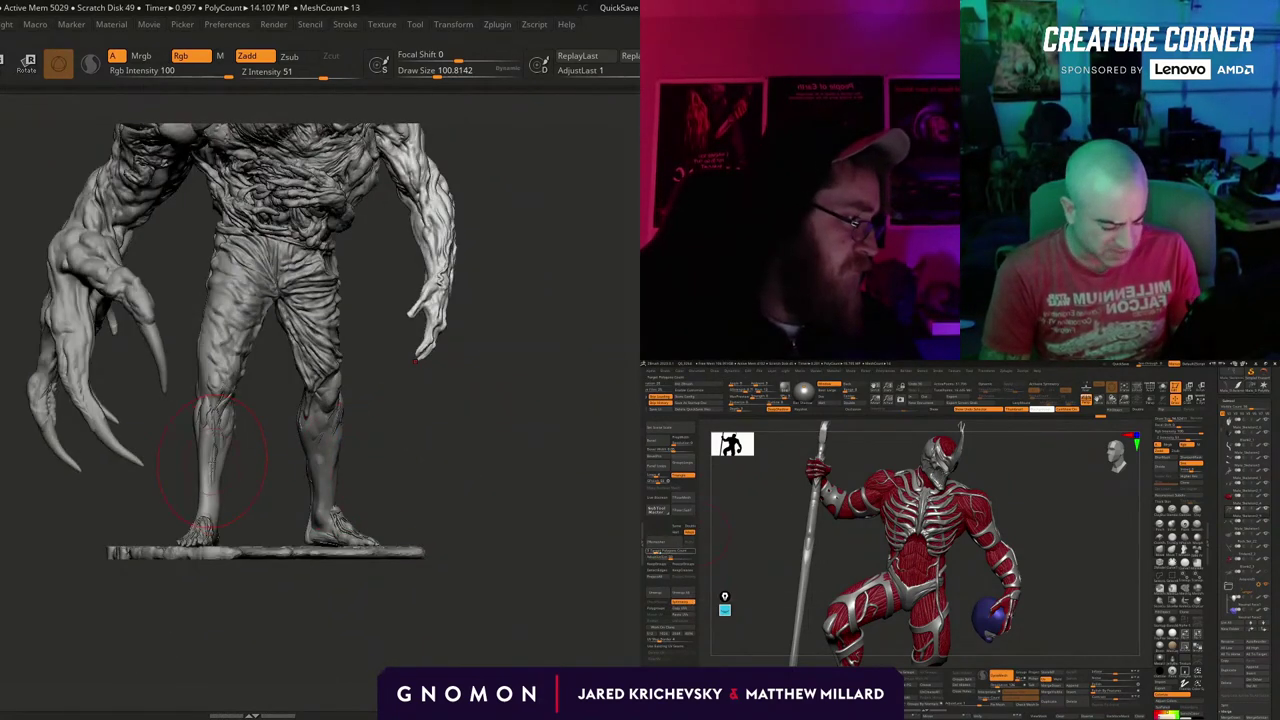
Isolate the legs mesh, mask everything except one lower leg with a lasso, and show the other body parts again.
{"action": "left_click_drag", "start_coordinate": [208, 460], "coordinate": [235, 460]}
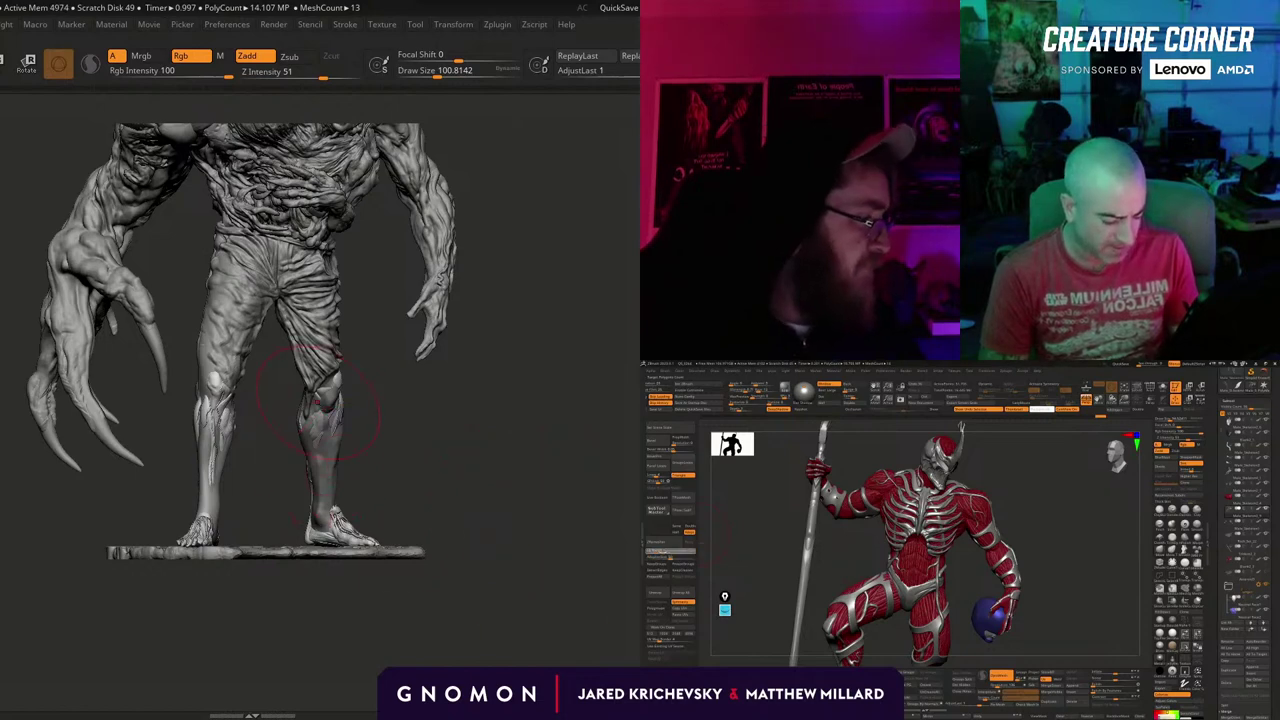
{"action": "left_click", "coordinate": [331, 397], "text": "alt"}
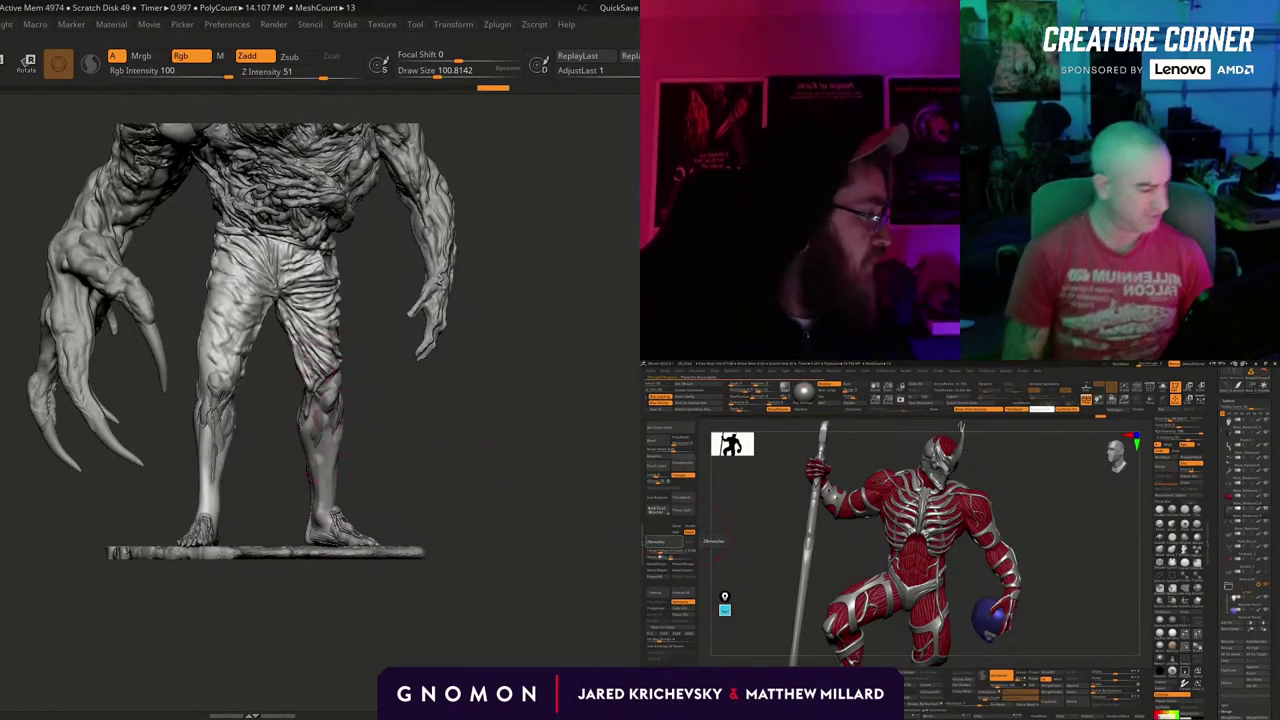
{"action": "key", "text": "alt+s"}
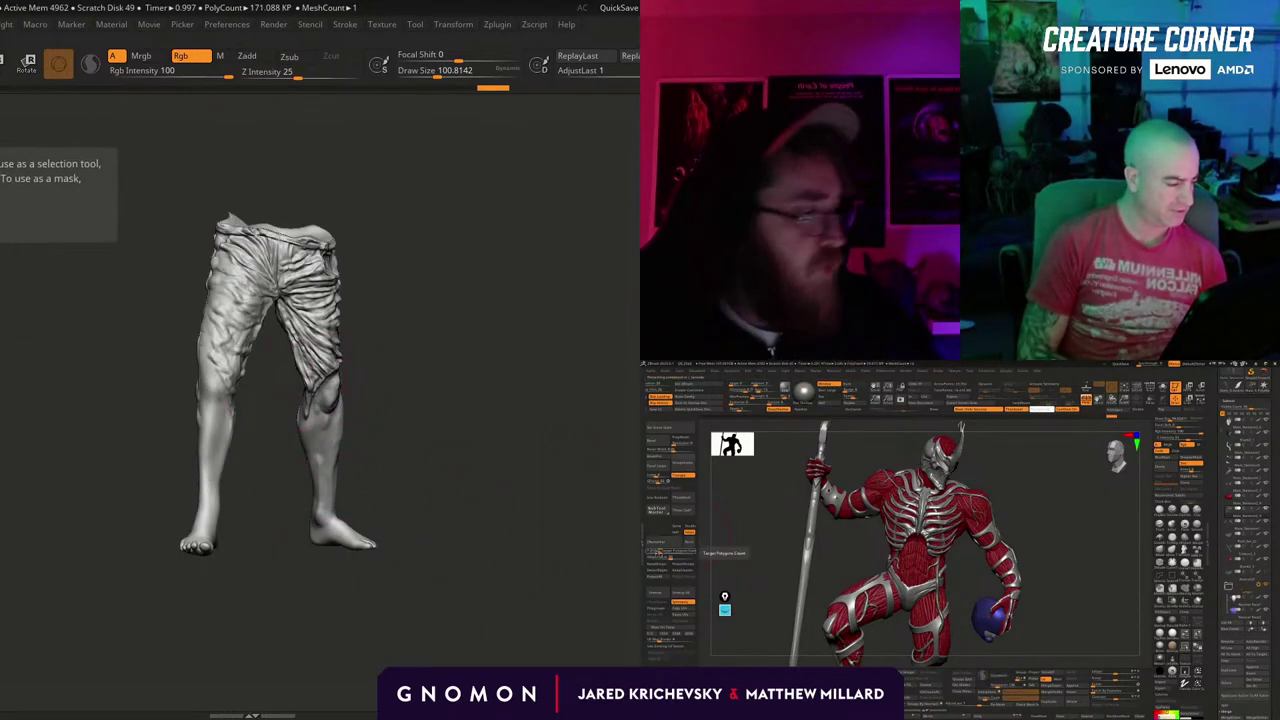
{"action": "mouse_move", "coordinate": [212, 362]}
{"action": "left_mouse_down", "text": "ctrl"}
{"action": "mouse_move", "coordinate": [283, 405]}
{"action": "mouse_move", "coordinate": [413, 528]}
{"action": "mouse_move", "coordinate": [95, 598]}
{"action": "mouse_move", "coordinate": [94, 580]}
{"action": "left_mouse_up", "text": "ctrl"}
{"action": "left_click", "coordinate": [94, 576], "text": "ctrl"}
{"action": "left_click", "coordinate": [95, 577], "text": "ctrl+shift"}
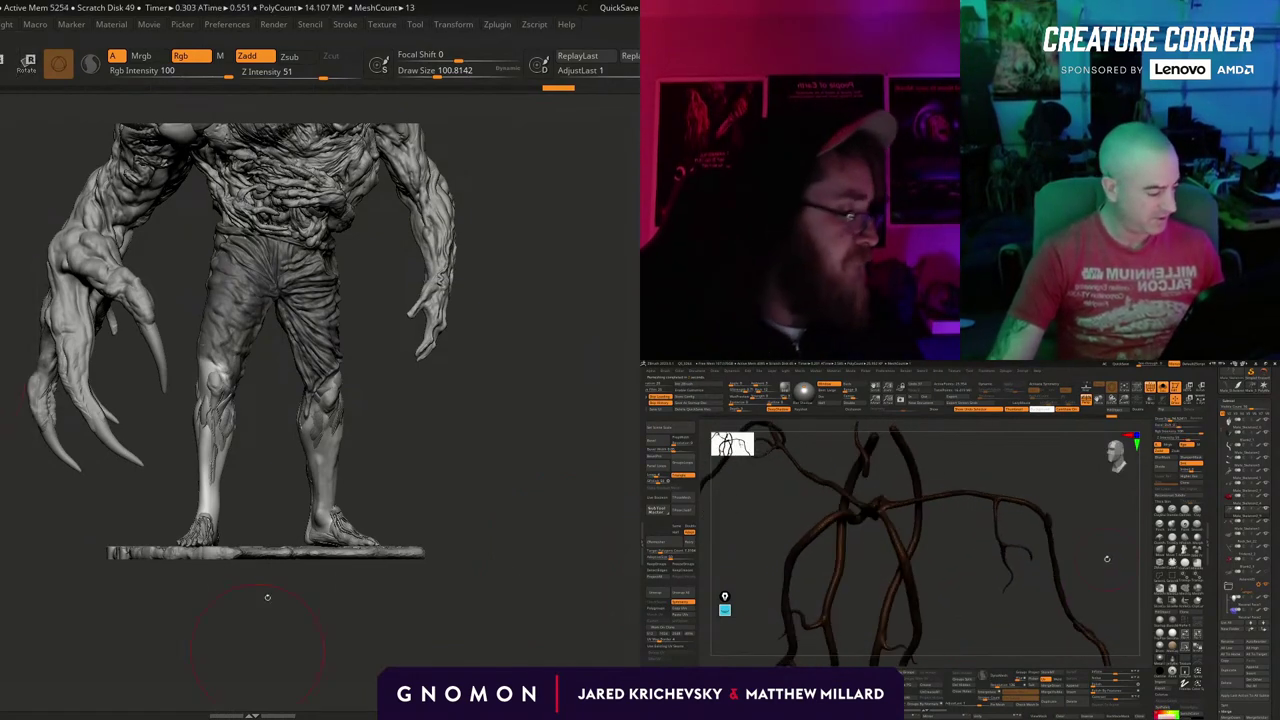
Reshape the unmasked knee and shin with the ClothPull brush at a draw size of about 177.
{"action": "key", "text": "b"}
{"action": "key", "text": "m"}
{"action": "key", "text": "v"}
{"action": "left_click_drag", "start_coordinate": [207, 466], "coordinate": [212, 445]}
{"action": "mouse_move", "coordinate": [473, 453]}
{"action": "right_mouse_down", "text": "alt"}
{"action": "mouse_move", "coordinate": [483, 443]}
{"action": "mouse_move", "coordinate": [466, 491]}
{"action": "right_mouse_up", "text": "alt"}
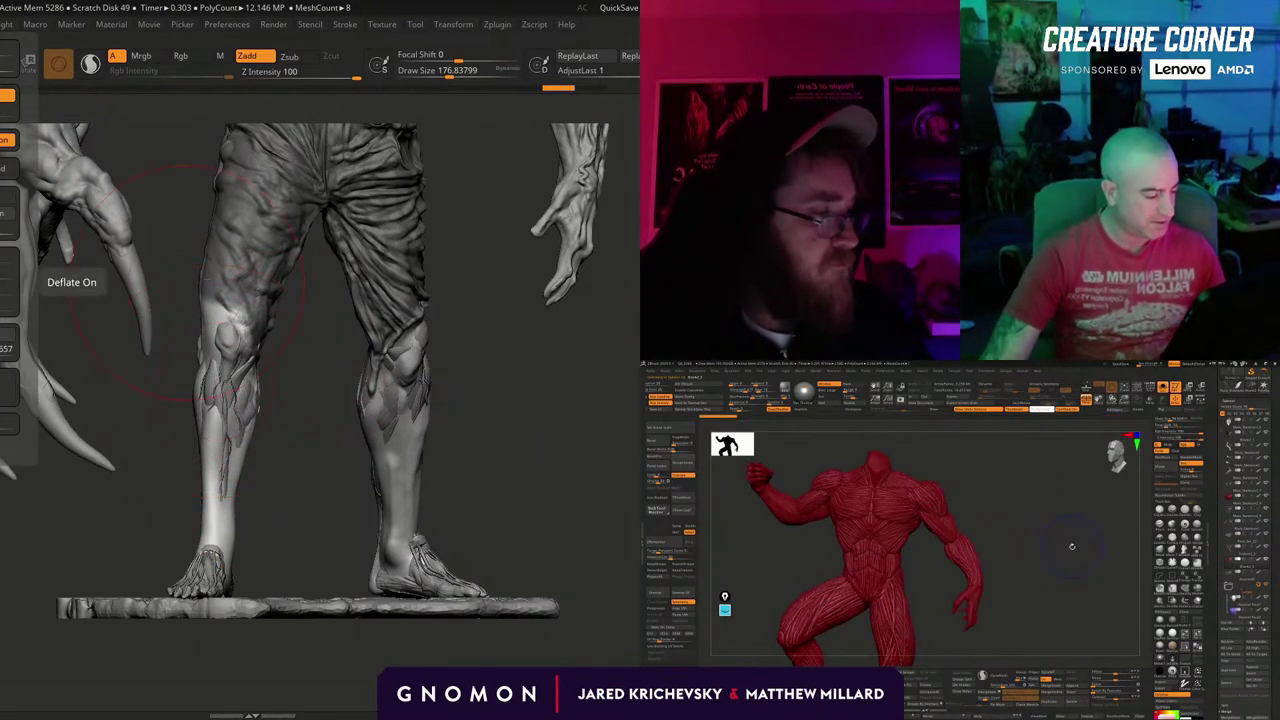
{"action": "left_click_drag", "start_coordinate": [222, 335], "coordinate": [228, 401]}
{"action": "left_click_drag", "start_coordinate": [509, 440], "coordinate": [440, 436]}
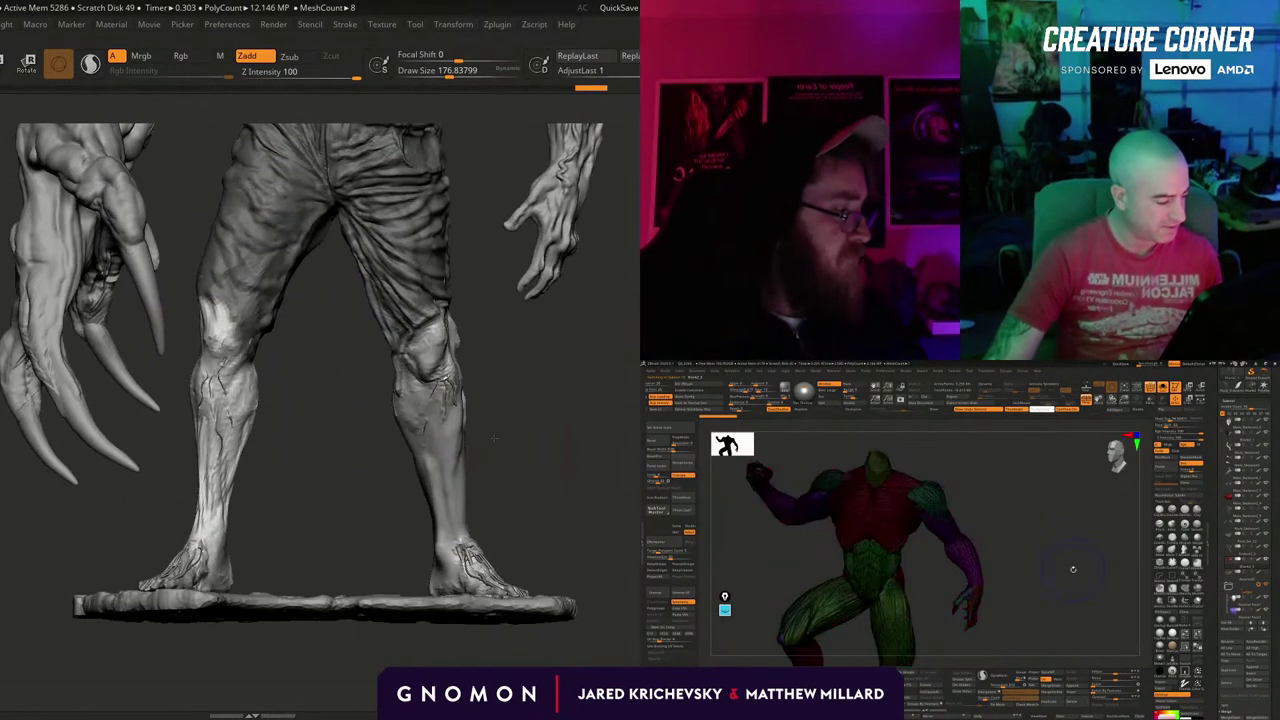
{"action": "left_click_drag", "start_coordinate": [460, 550], "coordinate": [436, 330]}
{"action": "mouse_move", "coordinate": [506, 430]}
{"action": "left_mouse_down"}
{"action": "mouse_move", "coordinate": [534, 443]}
{"action": "mouse_move", "coordinate": [392, 440]}
{"action": "mouse_move", "coordinate": [511, 437]}
{"action": "left_mouse_up"}
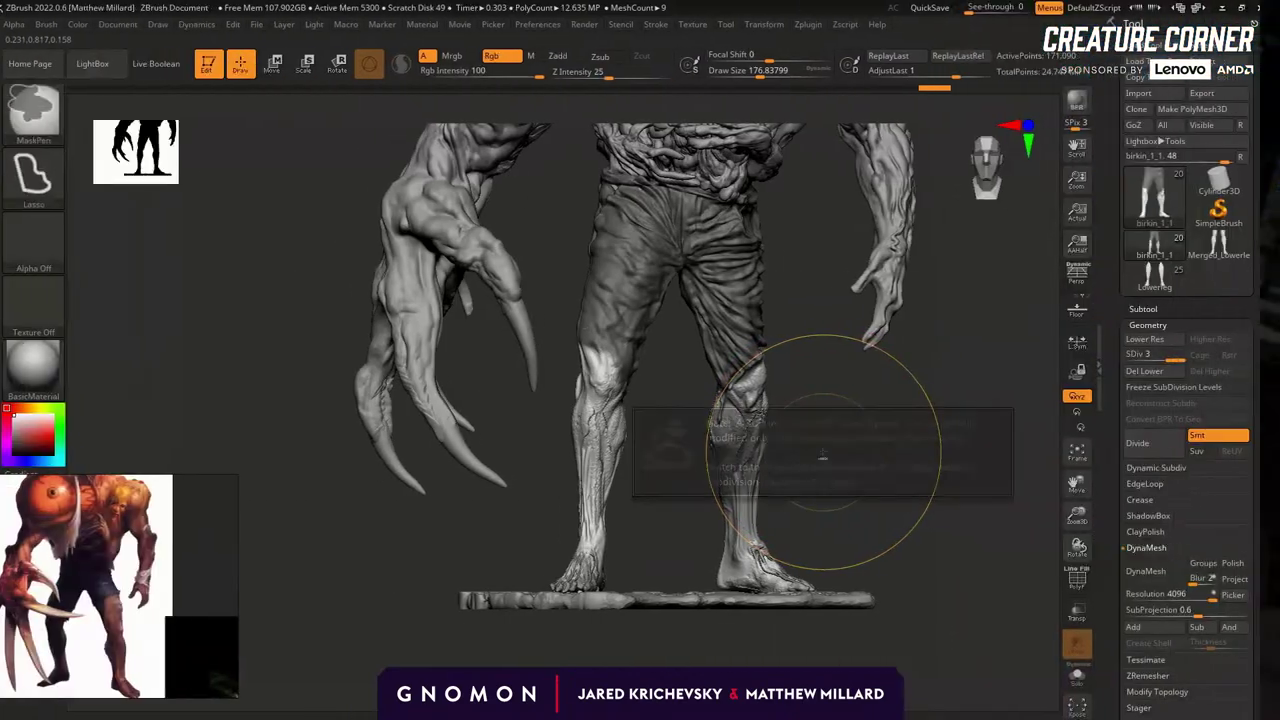
Switch back to the Move brush and check the lower leg's shape against the whole body from another angle.
{"action": "key", "text": "ctrl"}
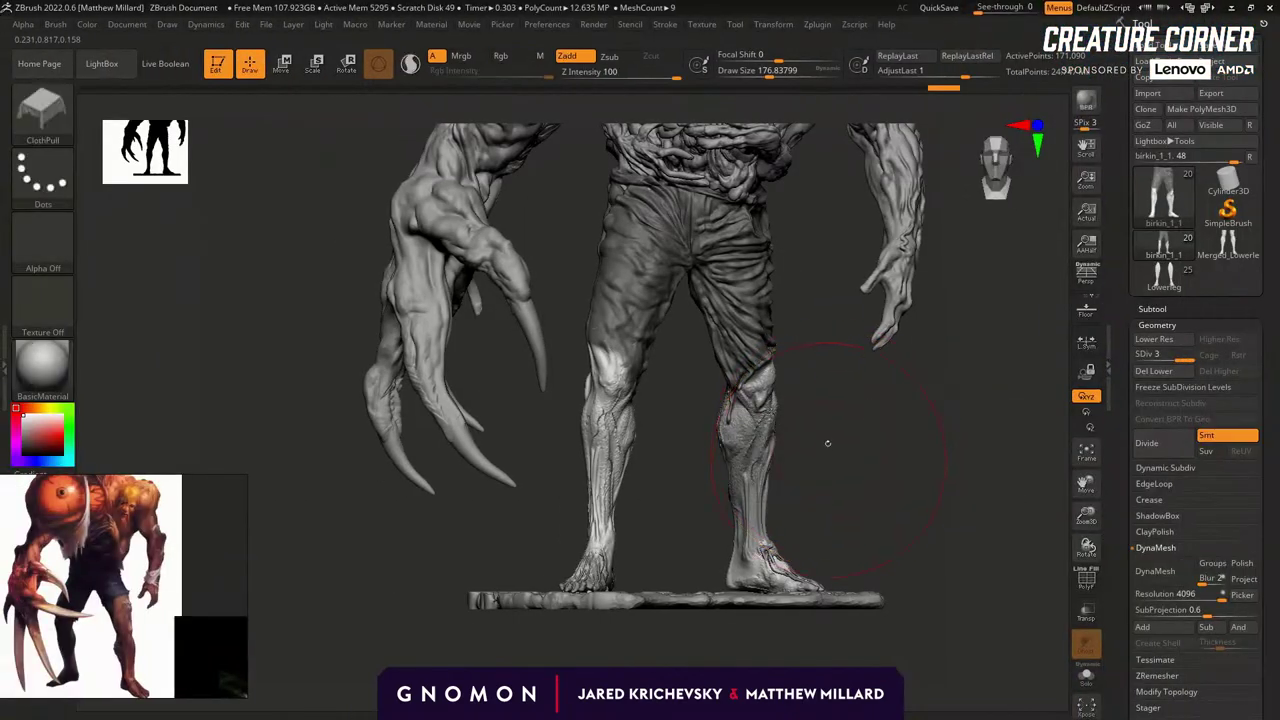
{"action": "key", "text": "b"}
{"action": "key", "text": "m"}
{"action": "key", "text": "v"}
{"action": "key", "text": "w"}
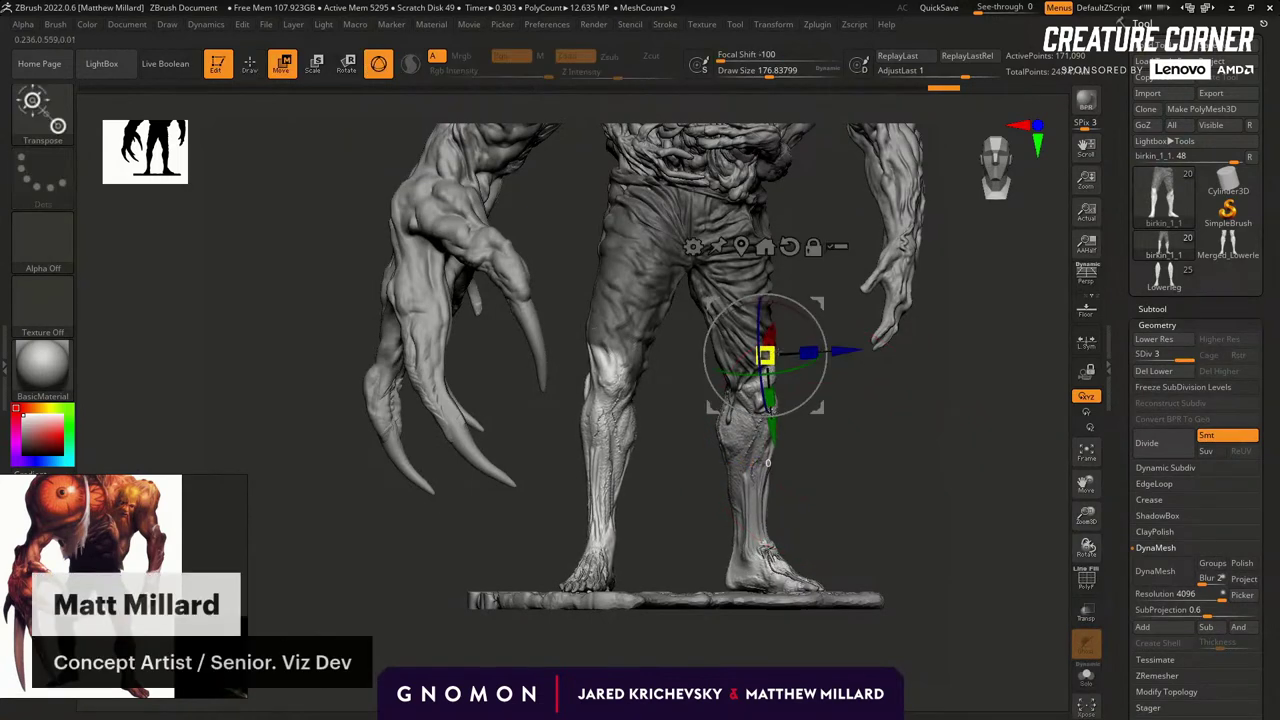
{"action": "key", "text": "ctrl"}
{"action": "key", "text": "b"}
{"action": "key", "text": "m"}
{"action": "key", "text": "v"}
{"action": "key", "text": "d"}
{"action": "mouse_move", "coordinate": [851, 463]}
{"action": "left_mouse_down"}
{"action": "mouse_move", "coordinate": [860, 458]}
{"action": "mouse_move", "coordinate": [861, 483]}
{"action": "mouse_move", "coordinate": [765, 390]}
{"action": "left_mouse_up"}
{"action": "key", "text": "shift"}
{"action": "mouse_move", "coordinate": [867, 463]}
{"action": "left_mouse_down", "text": "shift"}
{"action": "mouse_move", "coordinate": [908, 452]}
{"action": "mouse_move", "coordinate": [889, 417]}
{"action": "mouse_move", "coordinate": [869, 489]}
{"action": "mouse_move", "coordinate": [885, 508]}
{"action": "mouse_move", "coordinate": [846, 423]}
{"action": "mouse_move", "coordinate": [869, 455]}
{"action": "mouse_move", "coordinate": [870, 470]}
{"action": "mouse_move", "coordinate": [855, 436]}
{"action": "mouse_move", "coordinate": [858, 470]}
{"action": "left_mouse_up", "text": "shift"}
Make the lowered arm the active mesh and mask all of it except the thumb with lasso selections.
{"action": "left_click", "coordinate": [789, 462], "text": "alt"}
{"action": "left_click_drag", "start_coordinate": [675, 408], "coordinate": [704, 397], "text": "ctrl"}
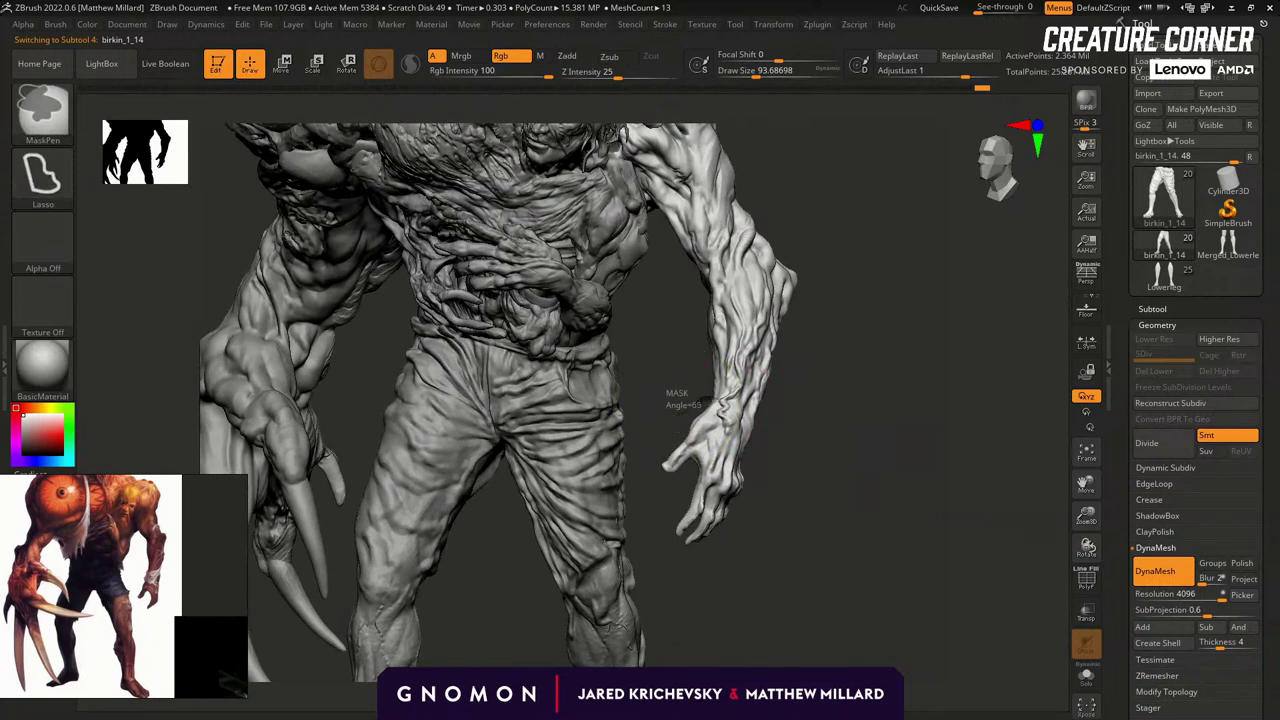
{"action": "left_click_drag", "start_coordinate": [643, 453], "coordinate": [653, 434], "text": "ctrl"}
{"action": "left_click", "coordinate": [809, 430], "text": "ctrl"}
{"action": "mouse_move", "coordinate": [811, 429]}
{"action": "left_mouse_down"}
{"action": "mouse_move", "coordinate": [768, 427]}
{"action": "mouse_move", "coordinate": [840, 449]}
{"action": "mouse_move", "coordinate": [835, 500]}
{"action": "left_mouse_up"}
Rotate the unmasked thumb about its base with the gizmo so it sits more naturally beside the hand.
{"action": "key", "text": "r"}
{"action": "left_click", "coordinate": [699, 423], "text": "alt"}
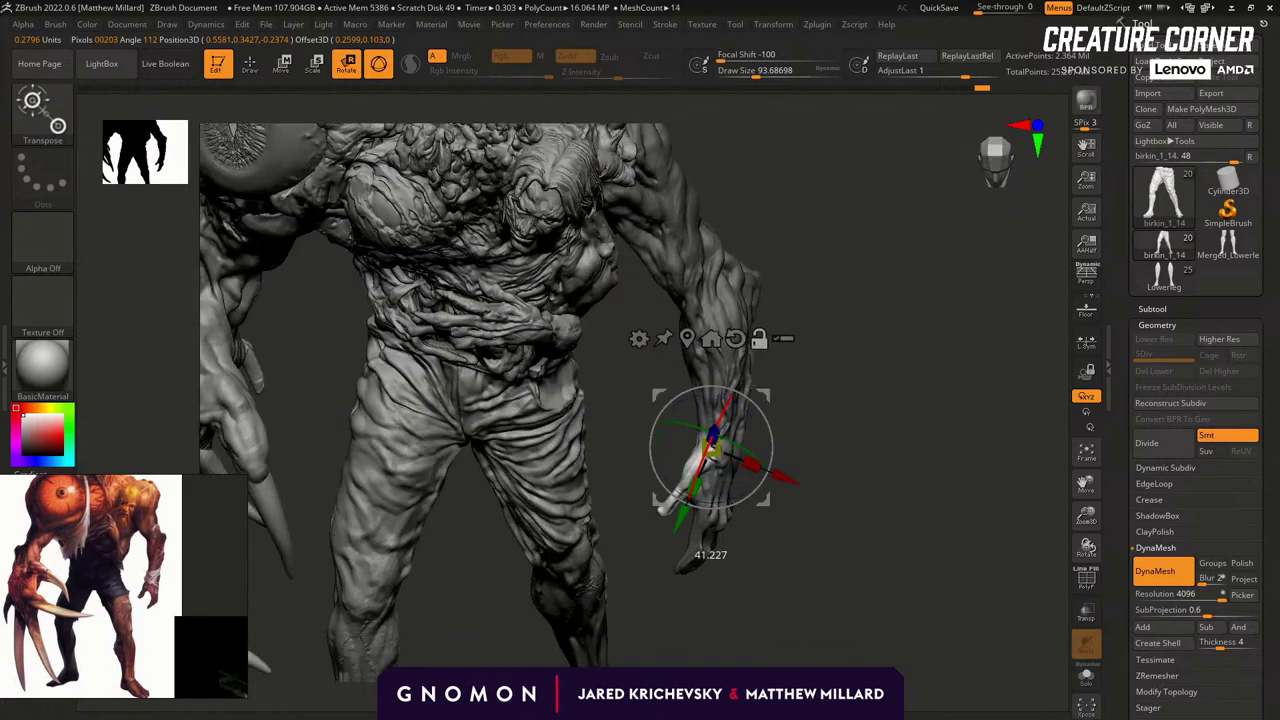
{"action": "left_click_drag", "start_coordinate": [798, 440], "coordinate": [828, 403]}
{"action": "left_click_drag", "start_coordinate": [830, 393], "coordinate": [734, 367], "text": "ctrl"}
{"action": "left_click_drag", "start_coordinate": [849, 447], "coordinate": [846, 402]}
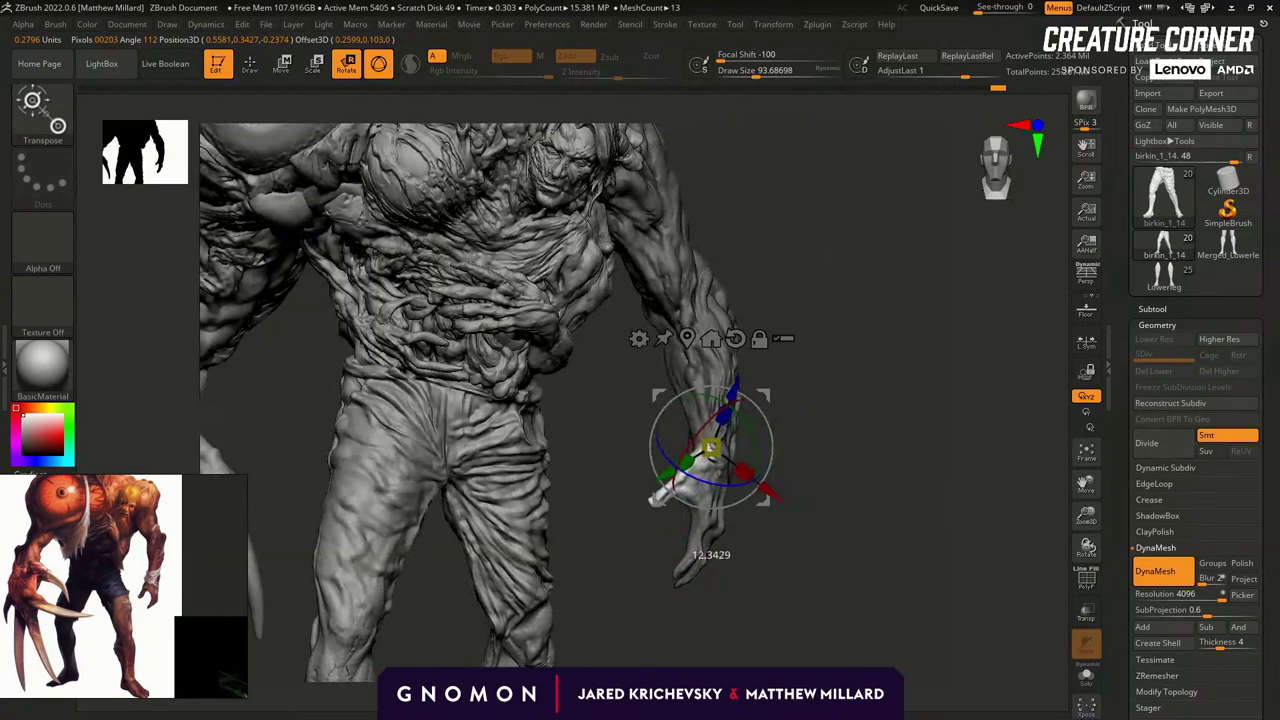
{"action": "left_click_drag", "start_coordinate": [691, 424], "coordinate": [684, 433]}
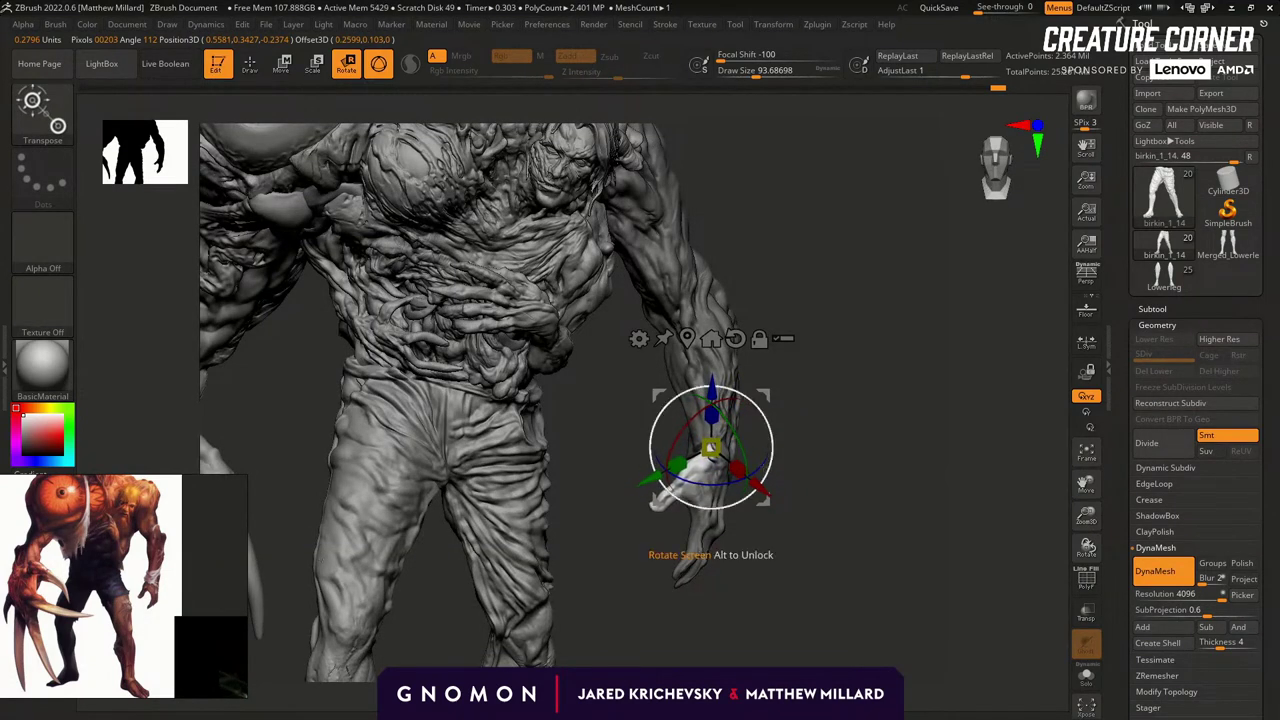
{"action": "left_click_drag", "start_coordinate": [785, 454], "coordinate": [690, 473]}
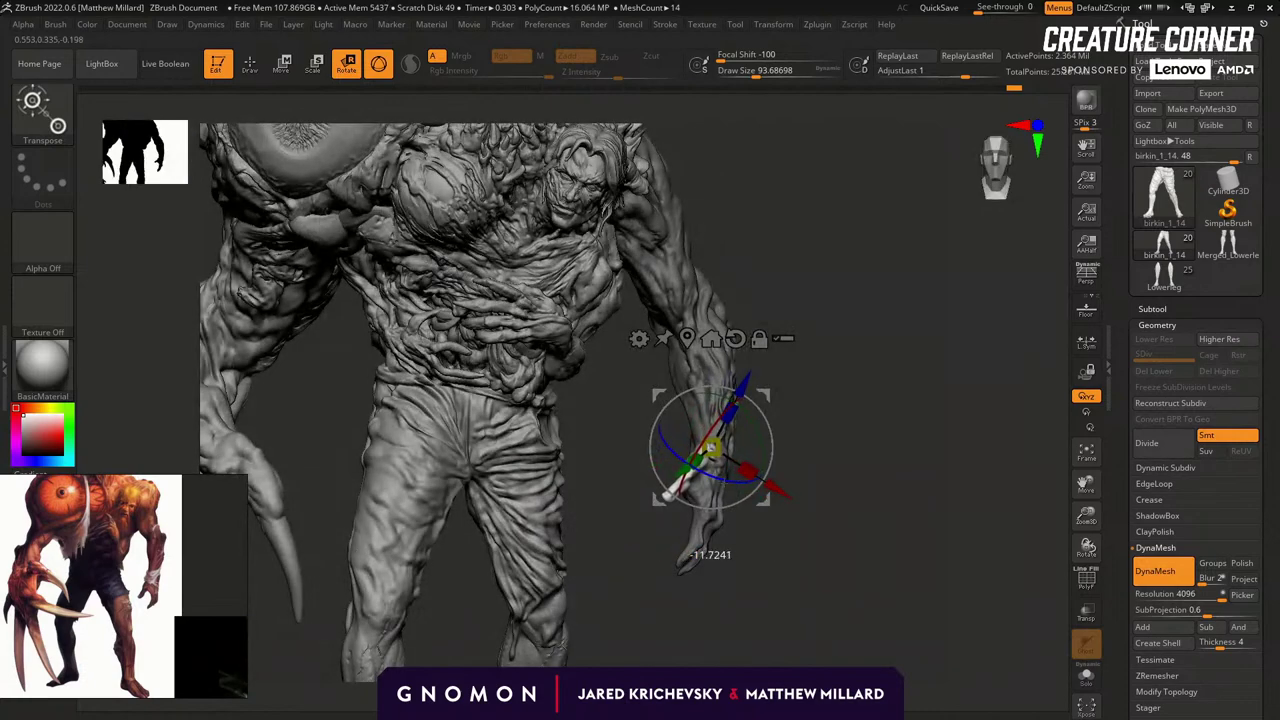
Refine the shape of the hand and fingers with the Move brush at a draw size of about 56.
{"action": "mouse_move", "coordinate": [830, 432]}
{"action": "left_mouse_down"}
{"action": "mouse_move", "coordinate": [864, 500]}
{"action": "mouse_move", "coordinate": [770, 490]}
{"action": "left_mouse_up"}
{"action": "key", "text": "b"}
{"action": "key", "text": "m"}
{"action": "key", "text": "t"}
{"action": "key", "text": "s"}
{"action": "mouse_move", "coordinate": [850, 482]}
{"action": "left_mouse_down"}
{"action": "mouse_move", "coordinate": [762, 472]}
{"action": "mouse_move", "coordinate": [899, 412]}
{"action": "mouse_move", "coordinate": [812, 447]}
{"action": "left_mouse_up"}
{"action": "key", "text": "b"}
{"action": "key", "text": "m"}
{"action": "key", "text": "t"}
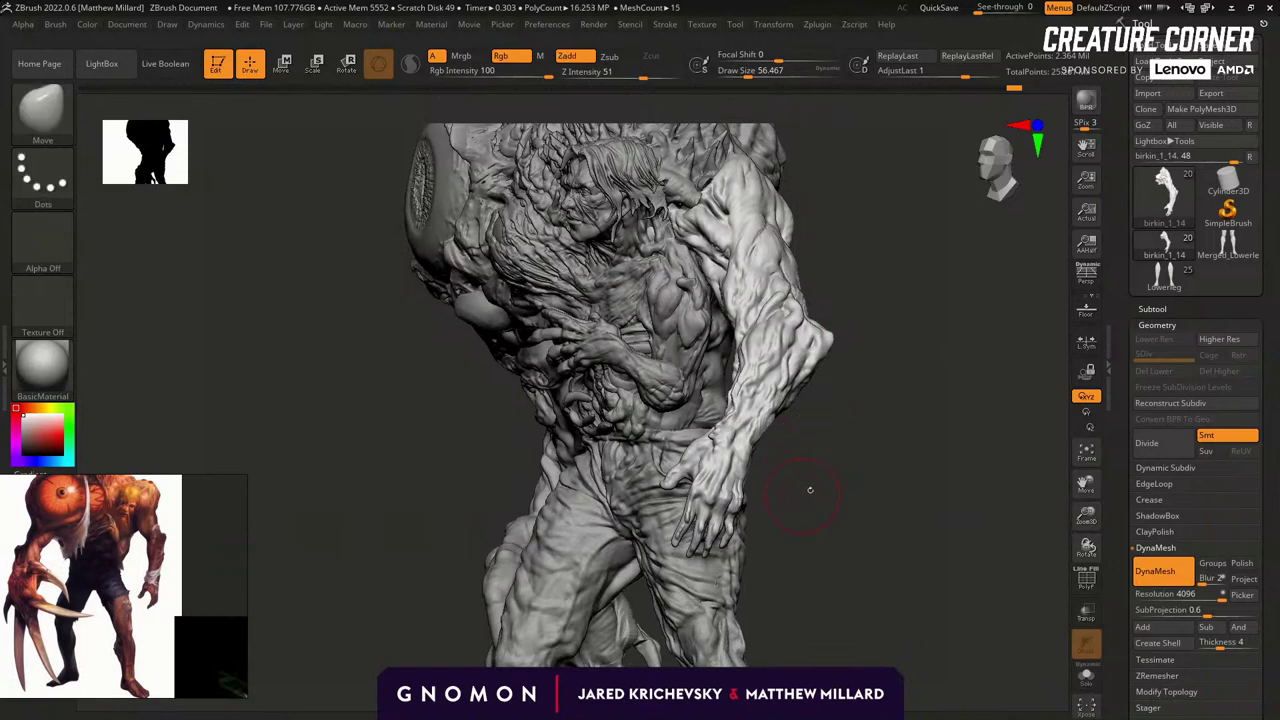
{"action": "left_click_drag", "start_coordinate": [803, 494], "coordinate": [772, 499]}
{"action": "key", "text": "s"}
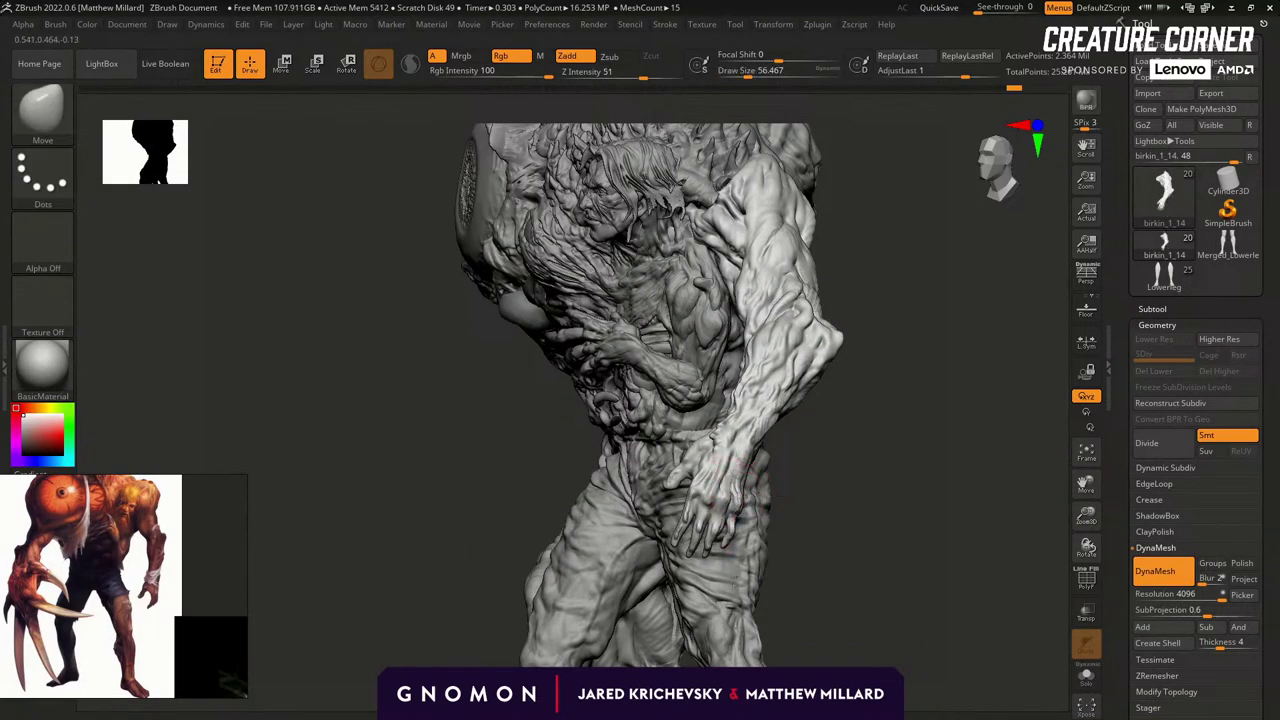
{"action": "mouse_move", "coordinate": [810, 470]}
{"action": "left_mouse_down"}
{"action": "mouse_move", "coordinate": [812, 516]}
{"action": "mouse_move", "coordinate": [835, 512]}
{"action": "mouse_move", "coordinate": [688, 517]}
{"action": "mouse_move", "coordinate": [729, 528]}
{"action": "left_mouse_up"}
{"action": "left_click_drag", "start_coordinate": [766, 457], "coordinate": [705, 495]}
Adjust the rear contour of the forearm with the Move brush at a draw size of about 71.
{"action": "mouse_move", "coordinate": [792, 490]}
{"action": "left_mouse_down"}
{"action": "mouse_move", "coordinate": [730, 484]}
{"action": "mouse_move", "coordinate": [730, 515]}
{"action": "mouse_move", "coordinate": [576, 584]}
{"action": "left_mouse_up"}
{"action": "mouse_move", "coordinate": [773, 496]}
{"action": "left_mouse_down"}
{"action": "mouse_move", "coordinate": [741, 532]}
{"action": "mouse_move", "coordinate": [762, 522]}
{"action": "left_mouse_up"}
{"action": "key", "text": "s"}
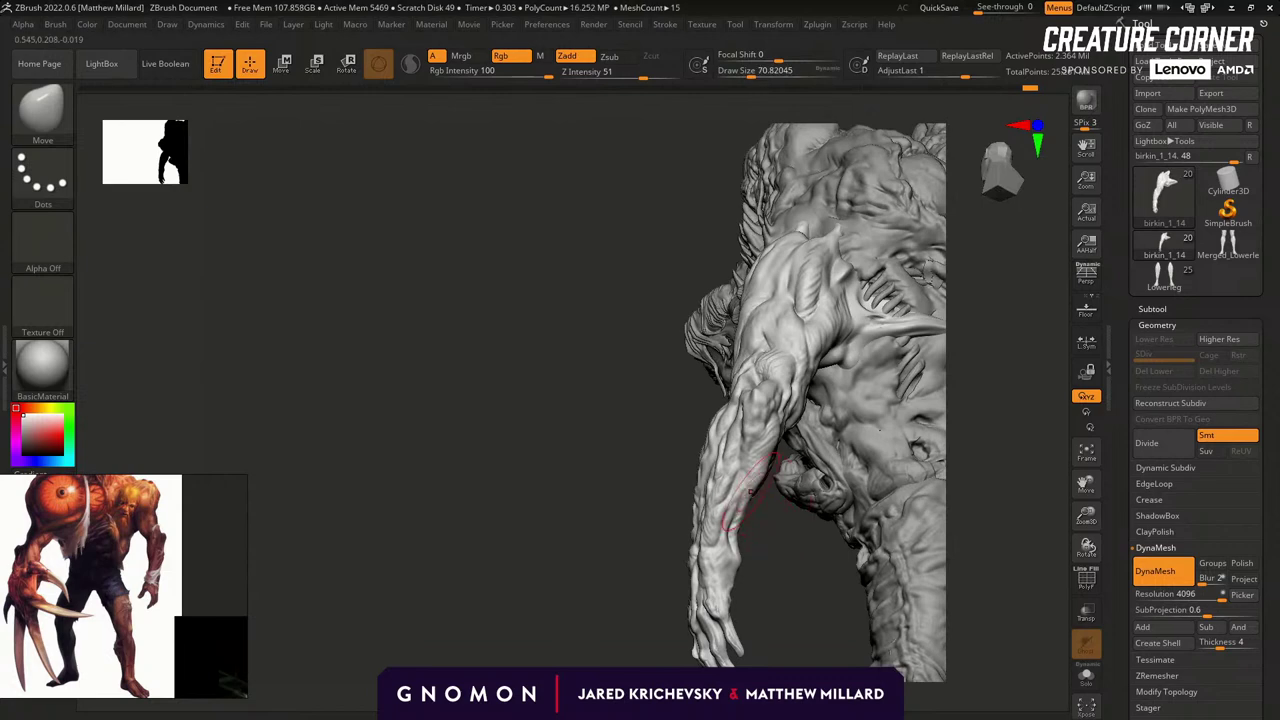
{"action": "key", "text": "s"}
{"action": "mouse_move", "coordinate": [785, 560]}
{"action": "left_mouse_down"}
{"action": "mouse_move", "coordinate": [706, 497]}
{"action": "mouse_move", "coordinate": [775, 505]}
{"action": "mouse_move", "coordinate": [828, 486]}
{"action": "mouse_move", "coordinate": [757, 486]}
{"action": "left_mouse_up"}
{"action": "key", "text": "s"}
{"action": "left_click_drag", "start_coordinate": [674, 464], "coordinate": [679, 462]}
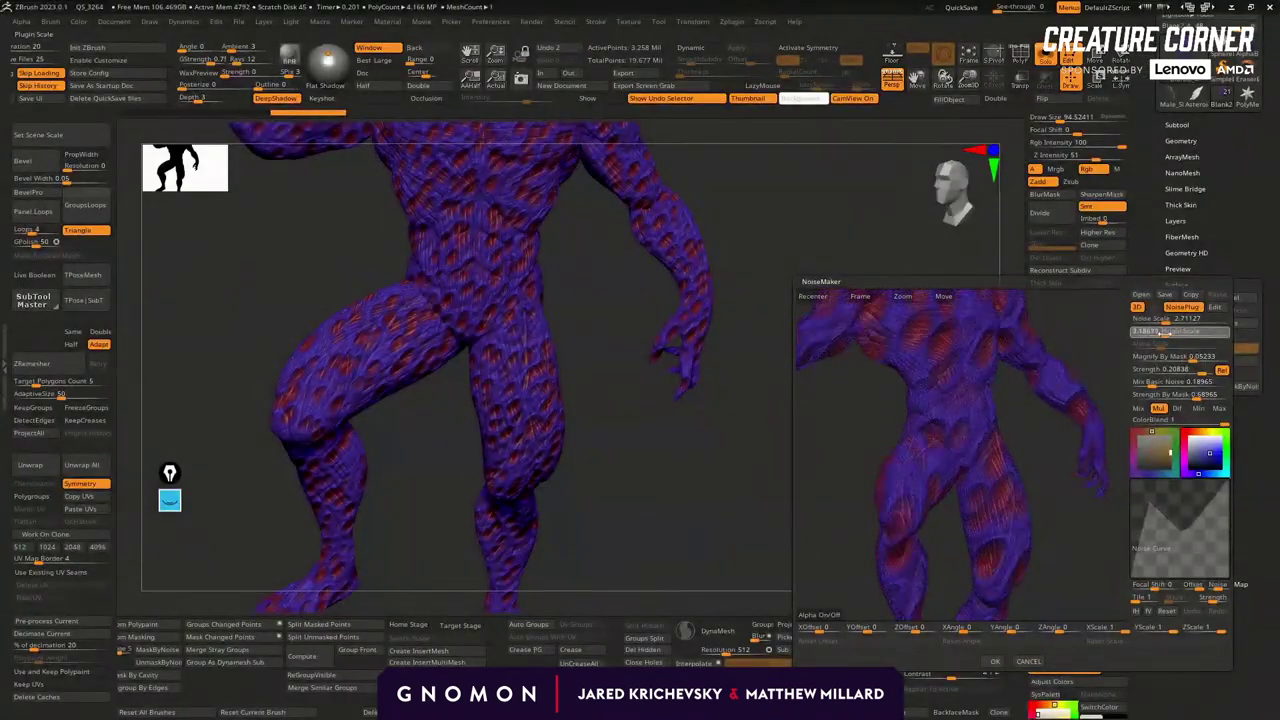
On the staff-holding figure, lower the noise plug-in's scale in NoiseMaker and accept the noise for the muscle body.
{"action": "left_click_drag", "start_coordinate": [1165, 332], "coordinate": [1158, 333]}
{"action": "left_click_drag", "start_coordinate": [1127, 490], "coordinate": [1034, 574]}
{"action": "left_click", "coordinate": [993, 665]}
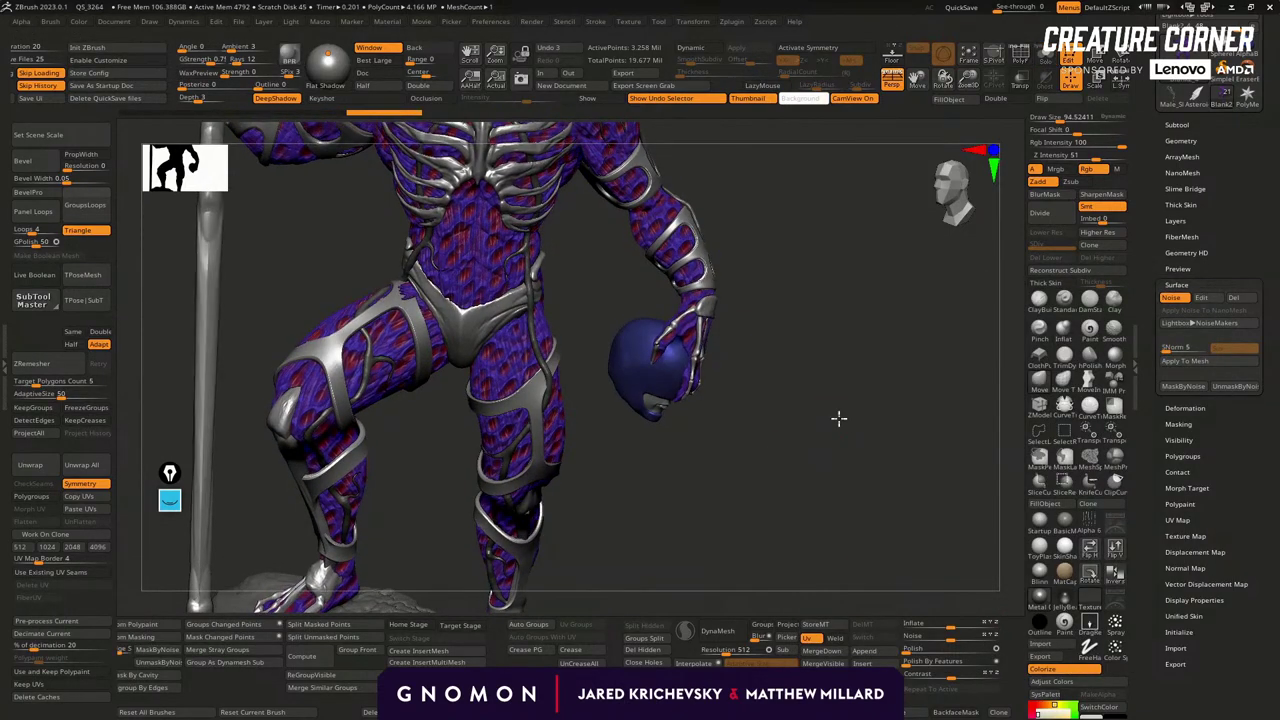
{"action": "left_click_drag", "start_coordinate": [837, 420], "coordinate": [907, 551]}
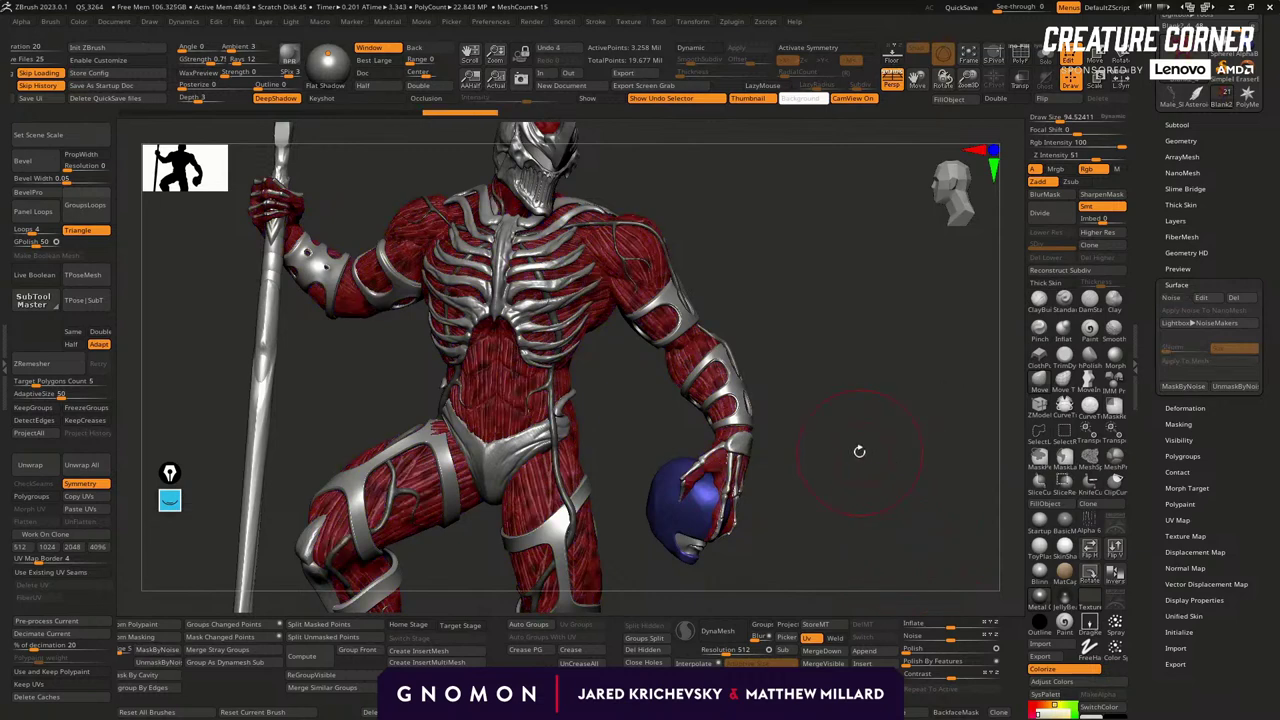
{"action": "left_click_drag", "start_coordinate": [857, 449], "coordinate": [873, 374]}
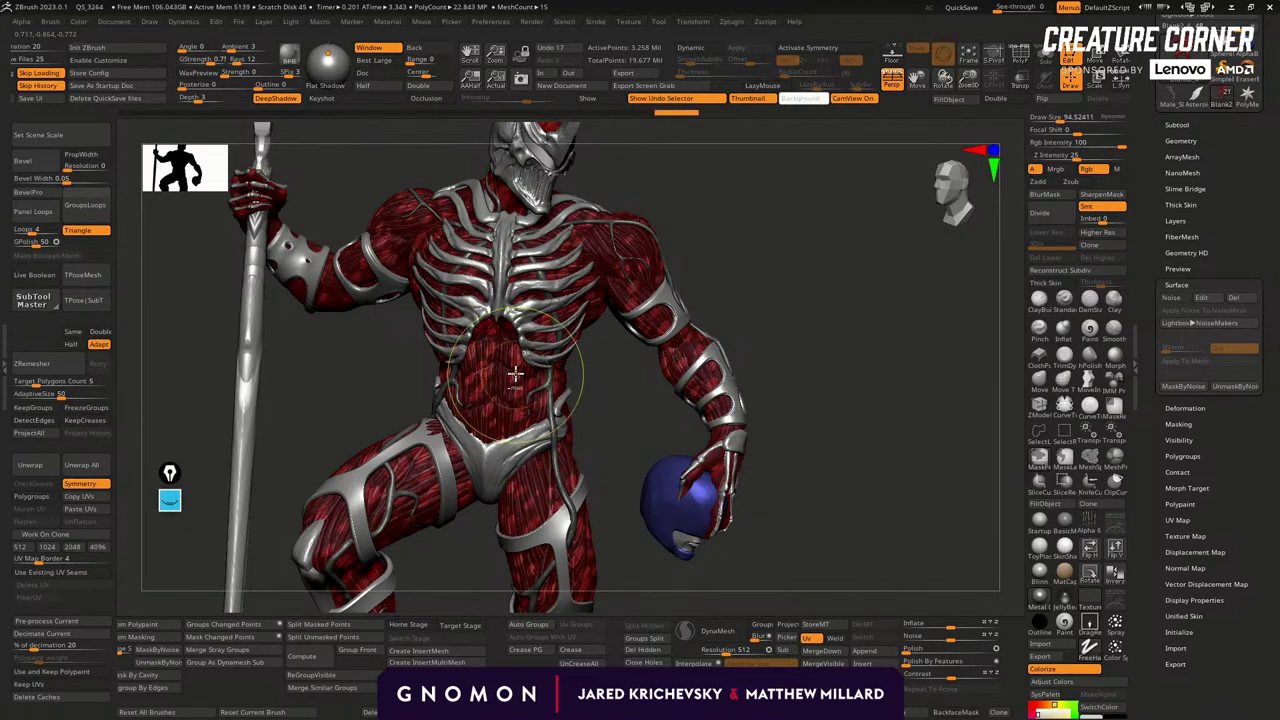
Isolate the muscle body and compare its noise mask pattern with the bones and armour hidden and shown.
{"action": "mouse_move", "coordinate": [843, 541]}
{"action": "left_mouse_down"}
{"action": "mouse_move", "coordinate": [854, 423]}
{"action": "mouse_move", "coordinate": [872, 448]}
{"action": "mouse_move", "coordinate": [849, 309]}
{"action": "mouse_move", "coordinate": [837, 320]}
{"action": "mouse_move", "coordinate": [837, 409]}
{"action": "mouse_move", "coordinate": [874, 330]}
{"action": "mouse_move", "coordinate": [700, 313]}
{"action": "left_mouse_up"}
{"action": "key", "text": "alt+s"}
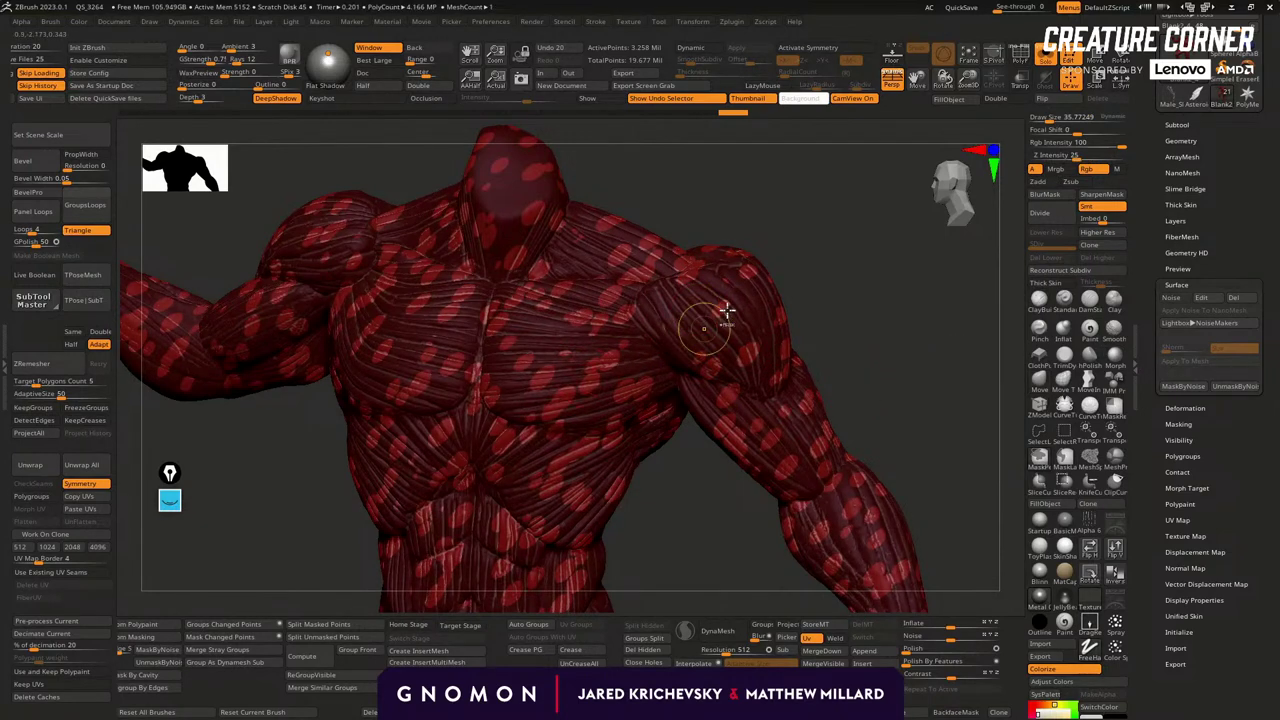
{"action": "mouse_move", "coordinate": [862, 332]}
{"action": "left_mouse_down"}
{"action": "mouse_move", "coordinate": [857, 309]}
{"action": "mouse_move", "coordinate": [869, 320]}
{"action": "left_mouse_up"}
{"action": "left_click", "coordinate": [883, 322], "text": "ctrl+shift"}
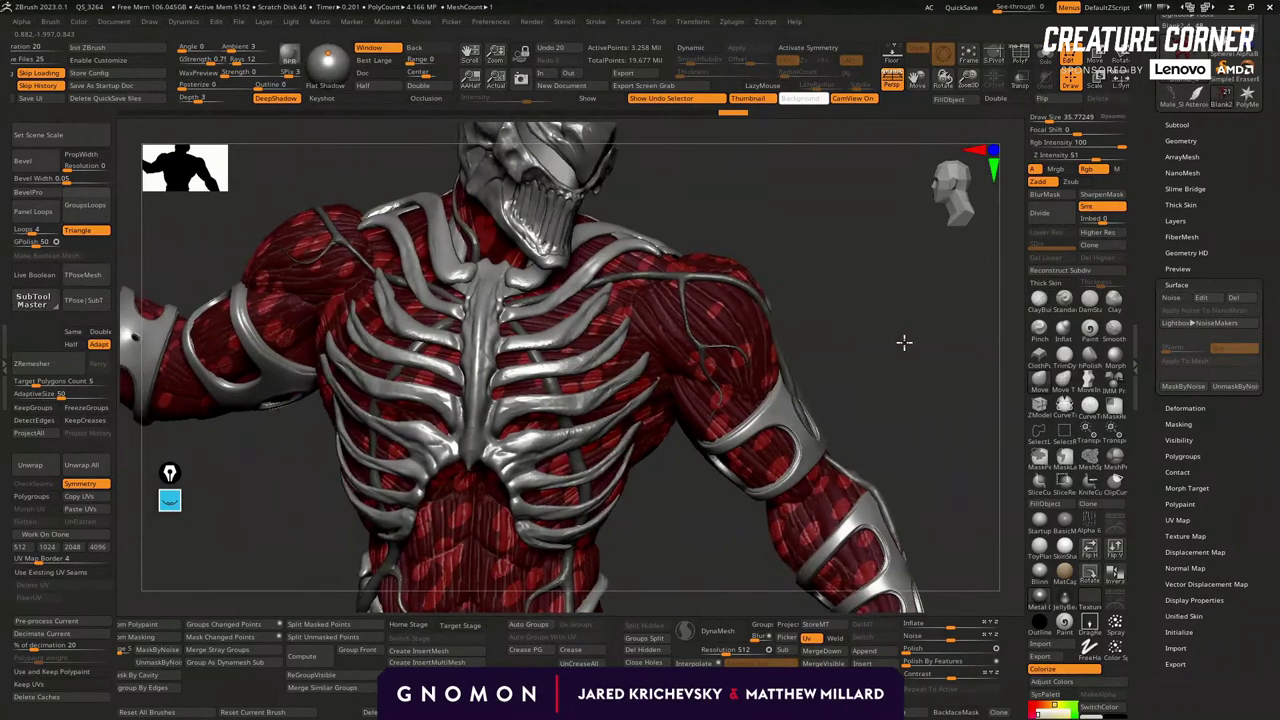
{"action": "left_click_drag", "start_coordinate": [958, 317], "coordinate": [681, 313]}
{"action": "left_click_drag", "start_coordinate": [865, 265], "coordinate": [786, 302]}
{"action": "key", "text": "alt+s"}
{"action": "key", "text": "shift+f"}
{"action": "key", "text": "shift+f"}
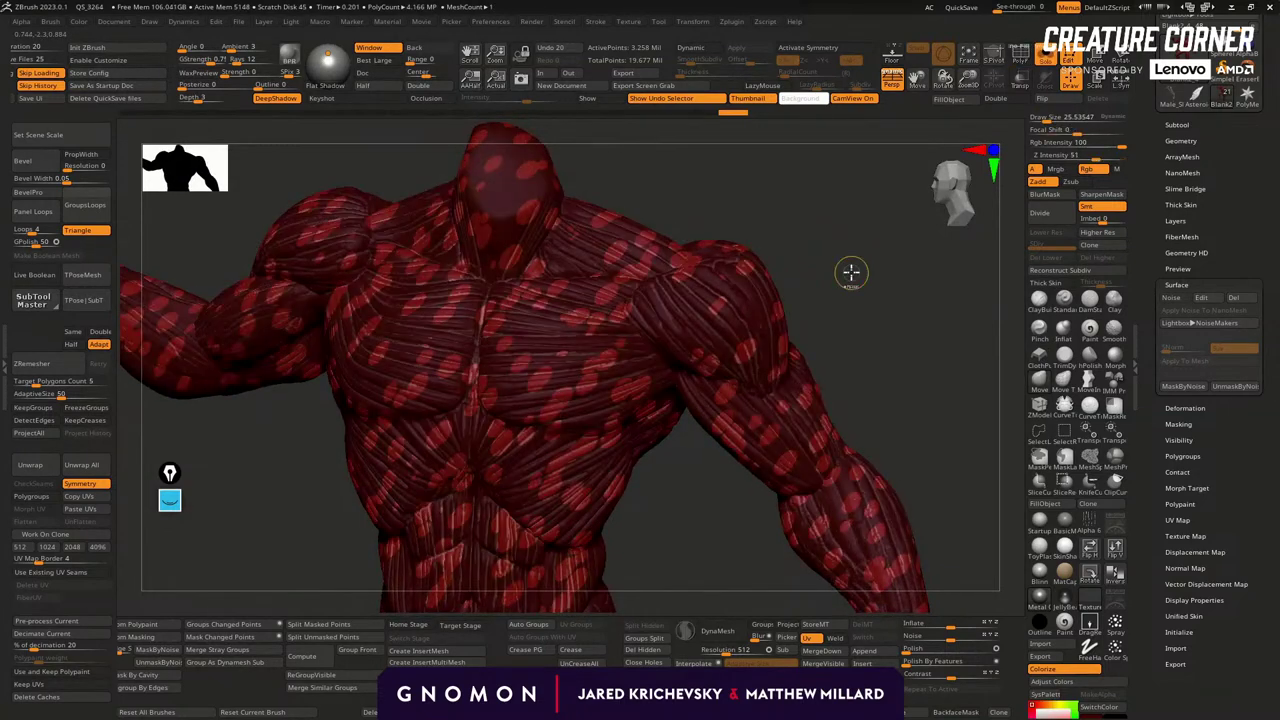
Set the mask brush's focal shift to -100 and paint mask strokes on the shoulder muscle at a draw size of about 21.
{"action": "left_click_drag", "start_coordinate": [1074, 130], "coordinate": [1014, 134], "text": "ctrl"}
{"action": "key", "text": "ctrl"}
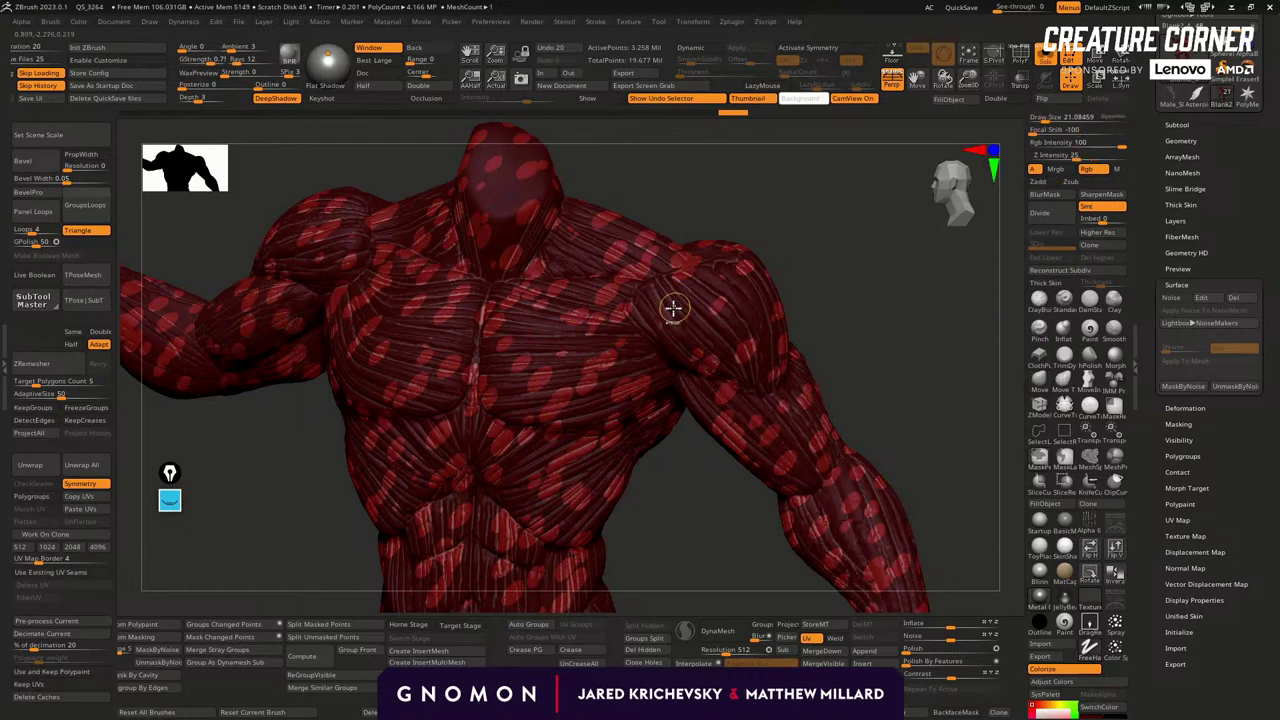
{"action": "left_click_drag", "start_coordinate": [682, 330], "coordinate": [765, 285], "text": "ctrl"}
{"action": "left_click_drag", "start_coordinate": [666, 303], "coordinate": [686, 297], "text": "ctrl"}
Continue masking along the shoulder muscle fibres, reducing the mask brush to a draw size of about 17.
{"action": "key", "text": "s"}
{"action": "left_click_drag", "start_coordinate": [852, 307], "coordinate": [860, 307]}
{"action": "mouse_move", "coordinate": [689, 328]}
{"action": "left_mouse_down", "text": "ctrl"}
{"action": "mouse_move", "coordinate": [680, 292]}
{"action": "mouse_move", "coordinate": [663, 312]}
{"action": "mouse_move", "coordinate": [682, 332]}
{"action": "mouse_move", "coordinate": [754, 303]}
{"action": "mouse_move", "coordinate": [720, 338]}
{"action": "left_mouse_up", "text": "ctrl"}
{"action": "key", "text": "s"}
{"action": "key", "text": "s"}
{"action": "mouse_move", "coordinate": [851, 283]}
{"action": "left_mouse_down"}
{"action": "mouse_move", "coordinate": [837, 280]}
{"action": "mouse_move", "coordinate": [849, 340]}
{"action": "mouse_move", "coordinate": [857, 320]}
{"action": "mouse_move", "coordinate": [851, 329]}
{"action": "mouse_move", "coordinate": [840, 314]}
{"action": "mouse_move", "coordinate": [868, 263]}
{"action": "left_mouse_up"}
Paint mask strokes down the abdominal muscle fibres with all parts visible, and expand the subtool list.
{"action": "left_click_drag", "start_coordinate": [808, 350], "coordinate": [822, 250], "text": "alt"}
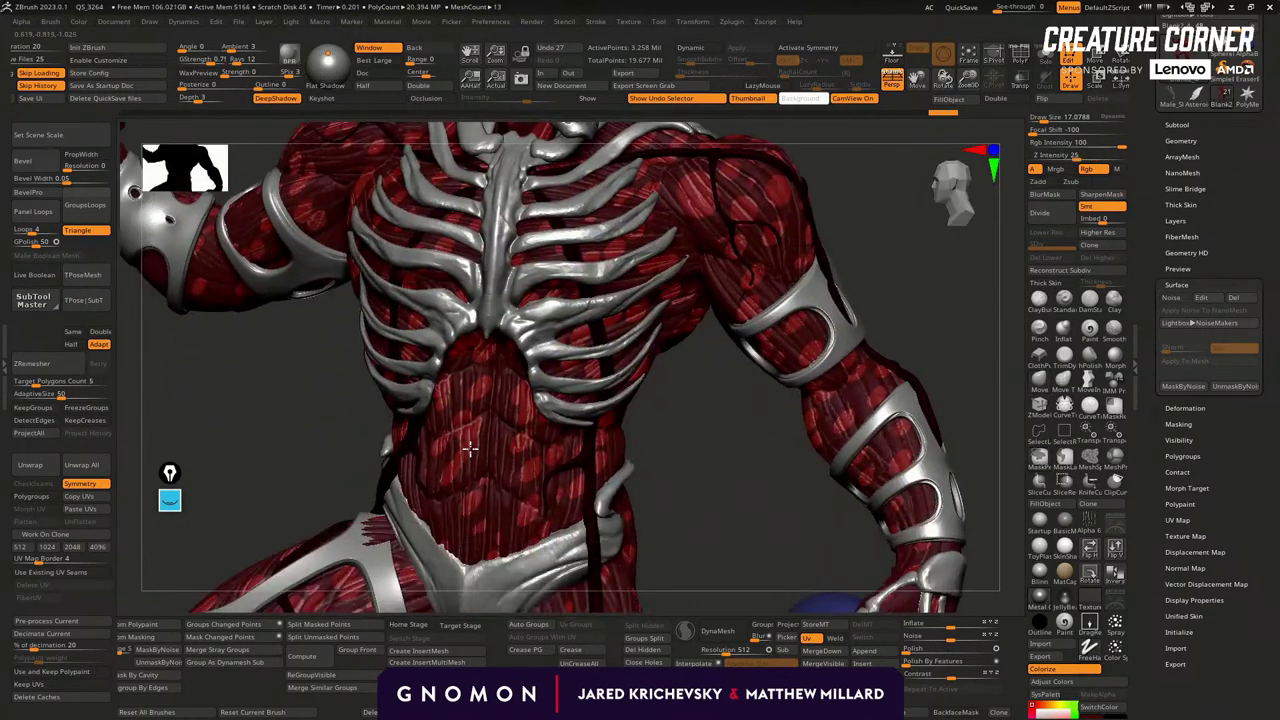
{"action": "mouse_move", "coordinate": [447, 474]}
{"action": "left_mouse_down", "text": "ctrl"}
{"action": "mouse_move", "coordinate": [410, 463]}
{"action": "mouse_move", "coordinate": [450, 527]}
{"action": "left_mouse_up", "text": "ctrl"}
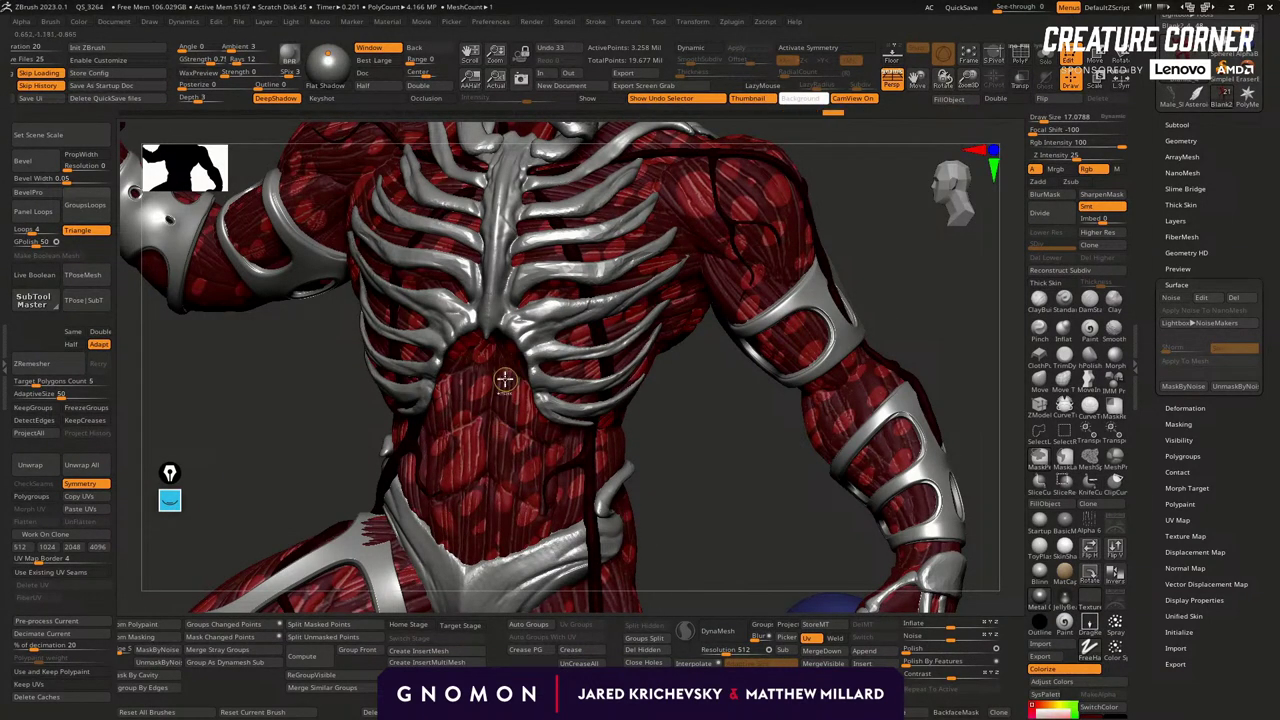
{"action": "left_click", "coordinate": [1176, 124]}
Work along the muscle fibres beside the lower ribs and waist at a draw size of about 17.
{"action": "left_click_drag", "start_coordinate": [688, 430], "coordinate": [823, 460], "text": "alt"}
{"action": "left_click_drag", "start_coordinate": [818, 355], "coordinate": [672, 435], "text": "alt"}
{"action": "mouse_move", "coordinate": [546, 368]}
{"action": "left_mouse_down", "text": "shift"}
{"action": "mouse_move", "coordinate": [566, 380]}
{"action": "mouse_move", "coordinate": [597, 365]}
{"action": "left_mouse_up", "text": "shift"}
{"action": "left_click_drag", "start_coordinate": [722, 442], "coordinate": [714, 586], "text": "alt"}
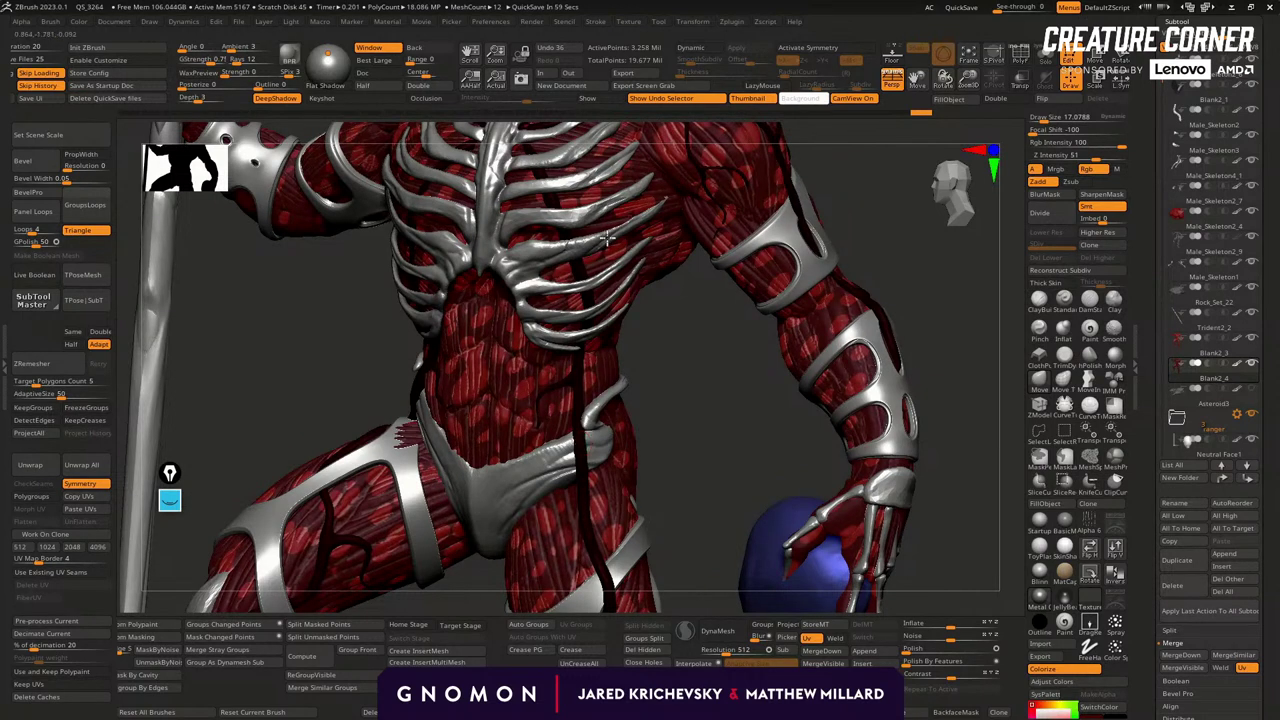
Mask the muscle at the back of the lowered arm's elbow, just below the upper-arm armour.
{"action": "mouse_move", "coordinate": [697, 449]}
{"action": "left_mouse_down"}
{"action": "mouse_move", "coordinate": [654, 431]}
{"action": "mouse_move", "coordinate": [620, 366]}
{"action": "mouse_move", "coordinate": [648, 325]}
{"action": "left_mouse_up"}
{"action": "left_click", "coordinate": [590, 311]}
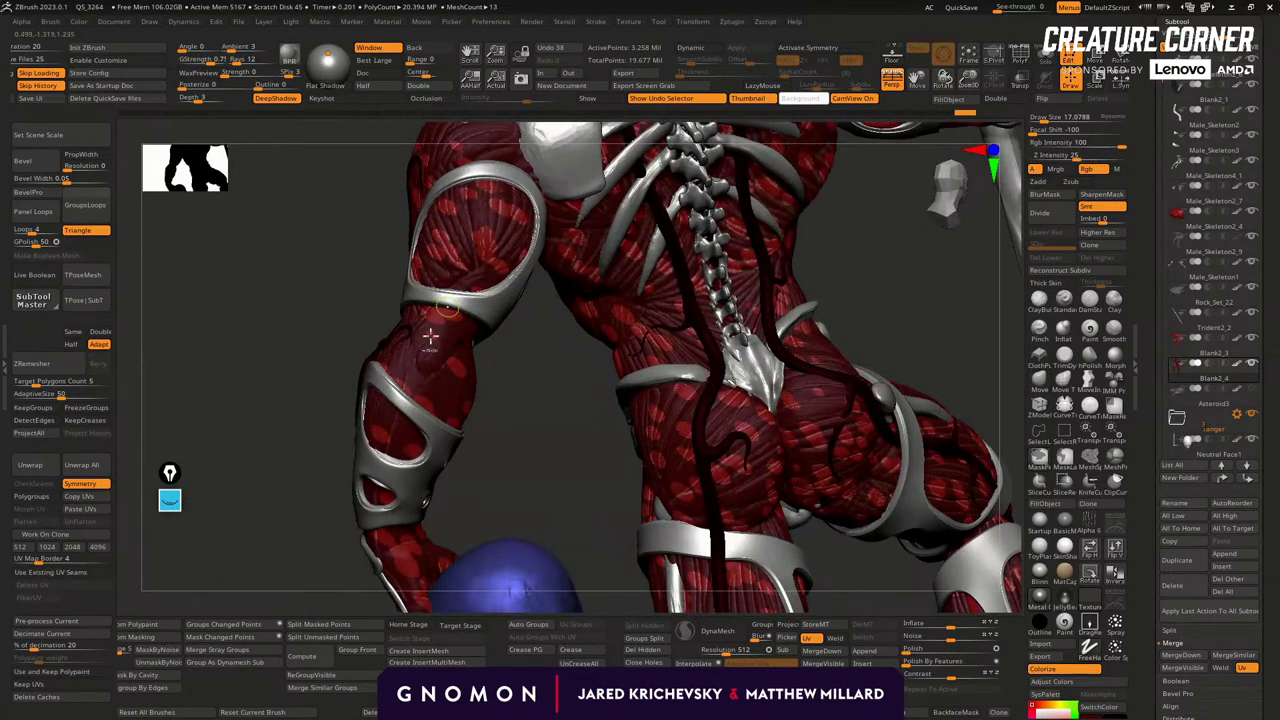
{"action": "left_click", "coordinate": [418, 372]}
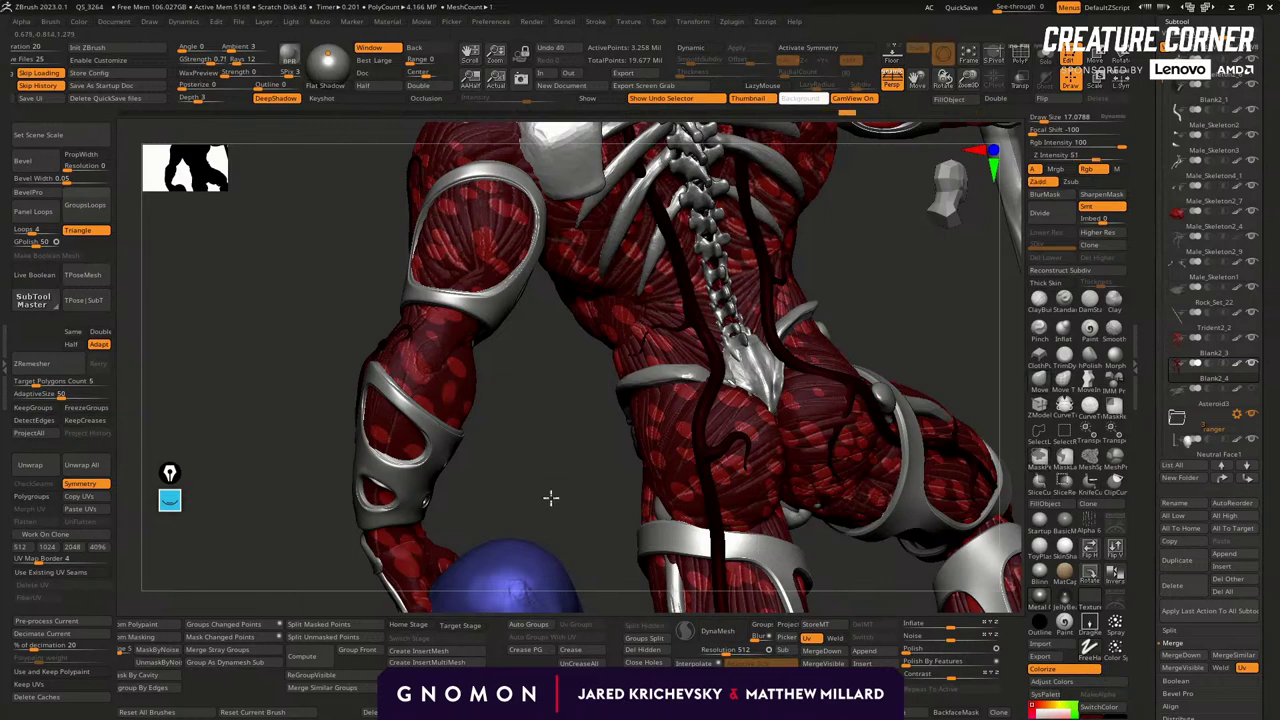
Reduce the mask brush to a draw size of about 12 for masking the muscle fibres at the back of the hip.
{"action": "left_click_drag", "start_coordinate": [549, 497], "coordinate": [866, 371]}
{"action": "mouse_move", "coordinate": [825, 397]}
{"action": "right_mouse_down"}
{"action": "mouse_move", "coordinate": [894, 334]}
{"action": "mouse_move", "coordinate": [869, 327]}
{"action": "right_mouse_up"}
{"action": "mouse_move", "coordinate": [853, 333]}
{"action": "left_mouse_down"}
{"action": "mouse_move", "coordinate": [879, 328]}
{"action": "mouse_move", "coordinate": [881, 358]}
{"action": "mouse_move", "coordinate": [876, 346]}
{"action": "left_mouse_up"}
{"action": "key", "text": "s"}
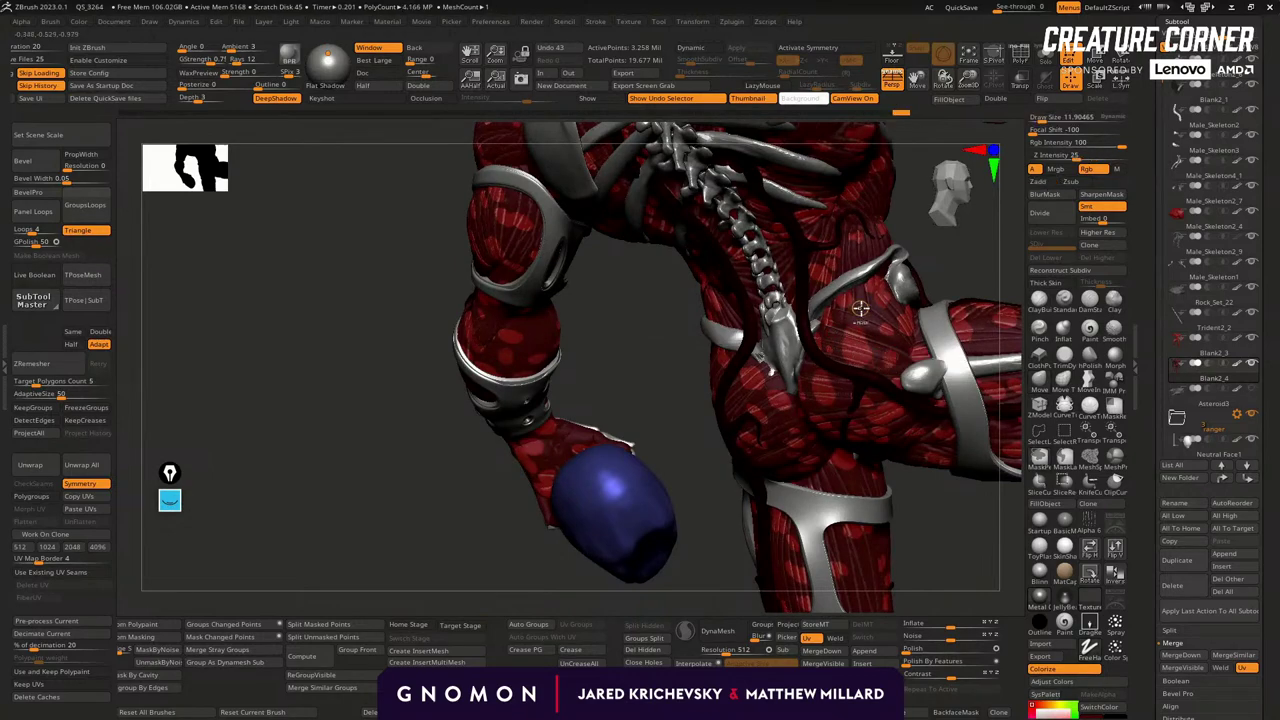
Touch up the muscle detail on the raised thigh between the armour bands at a draw size of about 12.
{"action": "mouse_move", "coordinate": [517, 534]}
{"action": "left_mouse_down"}
{"action": "mouse_move", "coordinate": [431, 491]}
{"action": "mouse_move", "coordinate": [331, 543]}
{"action": "mouse_move", "coordinate": [157, 438]}
{"action": "mouse_move", "coordinate": [182, 538]}
{"action": "left_mouse_up"}
{"action": "left_click_drag", "start_coordinate": [638, 540], "coordinate": [629, 517]}
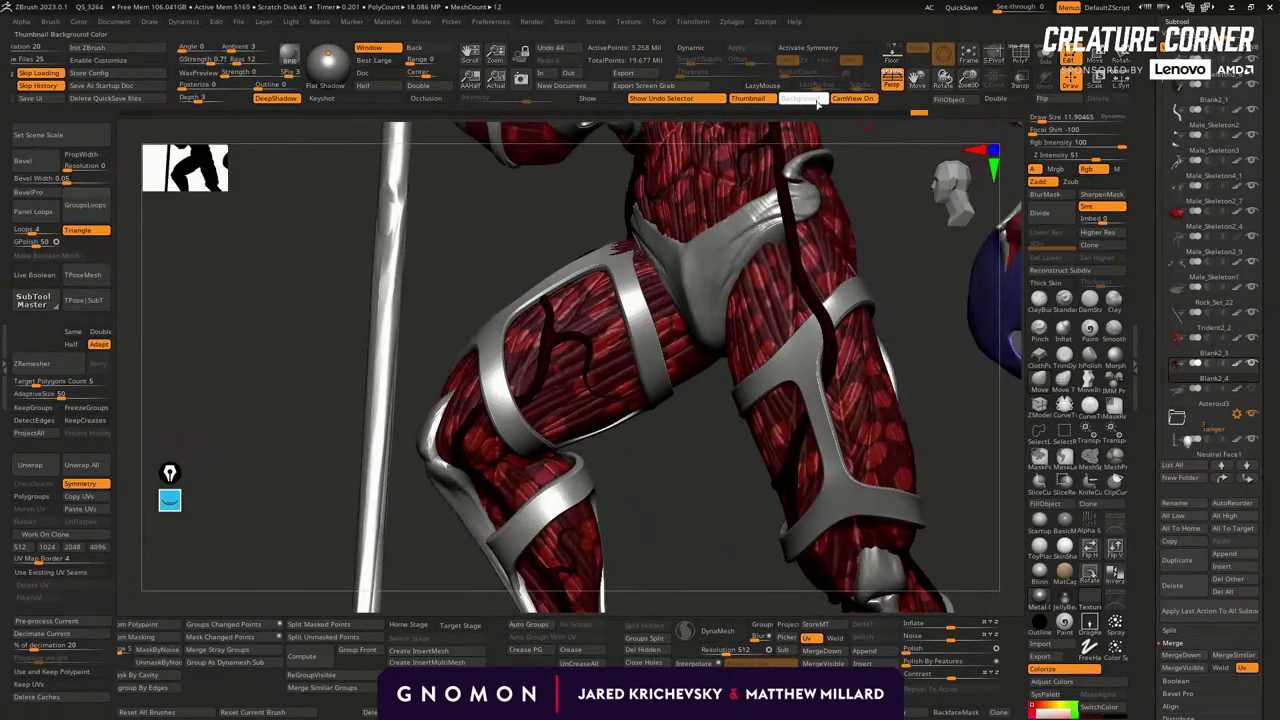
{"action": "mouse_move", "coordinate": [666, 466]}
{"action": "left_mouse_down"}
{"action": "mouse_move", "coordinate": [559, 379]}
{"action": "mouse_move", "coordinate": [584, 409]}
{"action": "left_mouse_up"}
{"action": "left_click_drag", "start_coordinate": [513, 348], "coordinate": [522, 364], "text": "shift"}
Examine the muscle pattern across the whole staff-holding figure from the front and the back.
{"action": "left_click_drag", "start_coordinate": [637, 535], "coordinate": [621, 420]}
{"action": "mouse_move", "coordinate": [915, 531]}
{"action": "left_mouse_down"}
{"action": "mouse_move", "coordinate": [906, 516]}
{"action": "mouse_move", "coordinate": [809, 517]}
{"action": "mouse_move", "coordinate": [780, 471]}
{"action": "mouse_move", "coordinate": [766, 514]}
{"action": "mouse_move", "coordinate": [827, 435]}
{"action": "mouse_move", "coordinate": [823, 466]}
{"action": "mouse_move", "coordinate": [854, 466]}
{"action": "mouse_move", "coordinate": [757, 423]}
{"action": "mouse_move", "coordinate": [880, 303]}
{"action": "mouse_move", "coordinate": [555, 348]}
{"action": "left_mouse_up"}
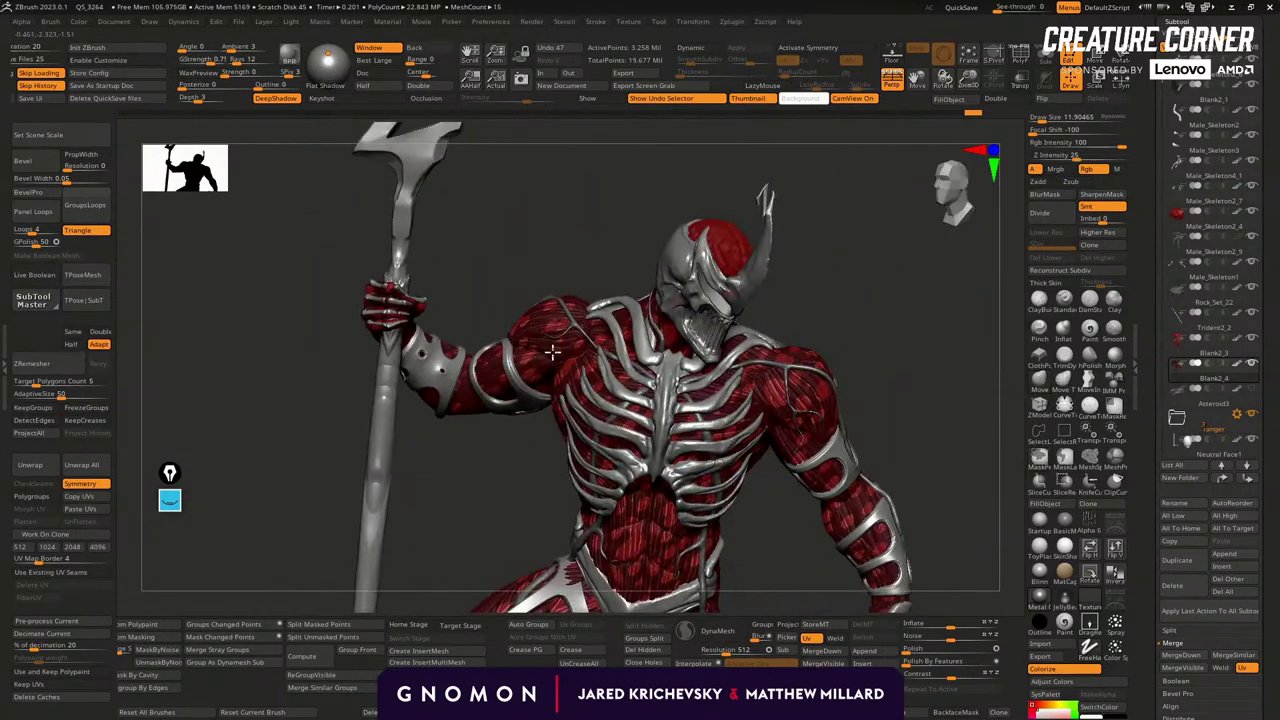
{"action": "left_click_drag", "start_coordinate": [830, 229], "coordinate": [820, 340]}
{"action": "key", "text": "ctrl"}
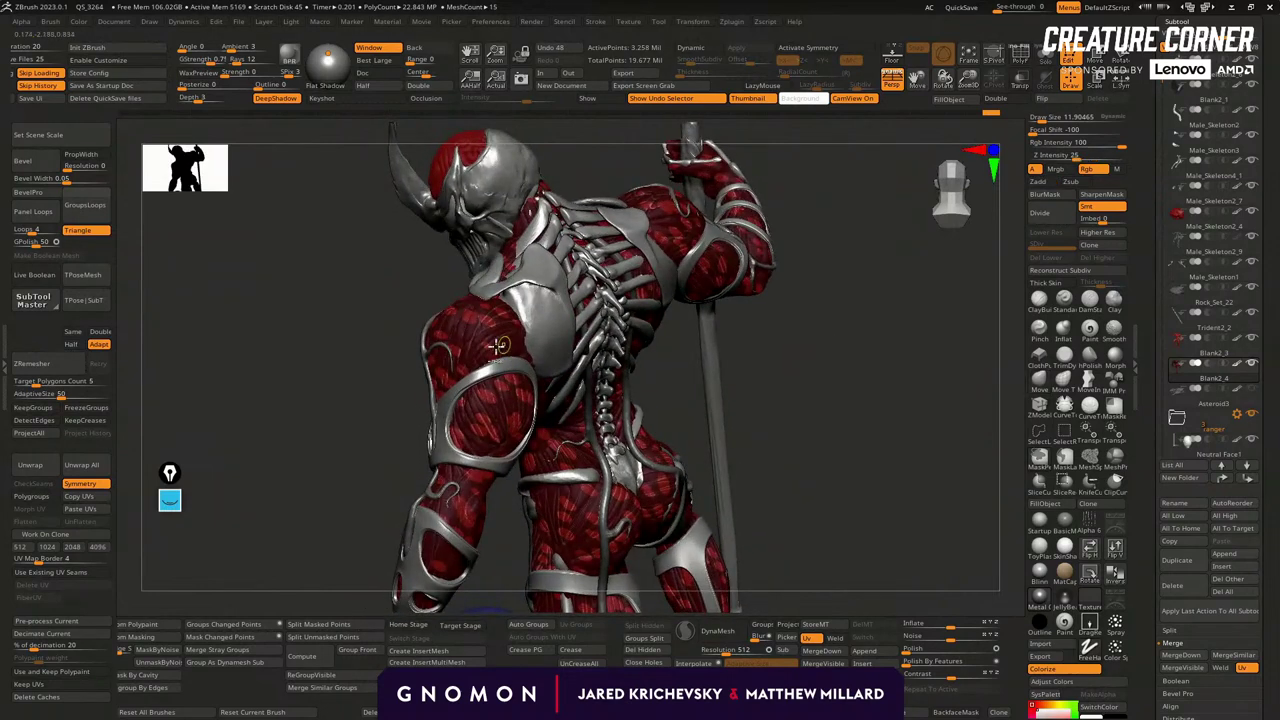
Touch up the spotted mask on the muscle at the back of the lowered arm's shoulder.
{"action": "left_click_drag", "start_coordinate": [494, 354], "coordinate": [476, 340], "text": "ctrl"}
{"action": "mouse_move", "coordinate": [827, 227]}
{"action": "left_mouse_down", "text": "ctrl"}
{"action": "mouse_move", "coordinate": [843, 269]}
{"action": "mouse_move", "coordinate": [846, 237]}
{"action": "mouse_move", "coordinate": [963, 261]}
{"action": "mouse_move", "coordinate": [902, 245]}
{"action": "mouse_move", "coordinate": [855, 264]}
{"action": "left_mouse_up", "text": "ctrl"}
{"action": "key", "text": "shift"}
{"action": "left_click_drag", "start_coordinate": [792, 296], "coordinate": [800, 299], "text": "shift"}
{"action": "mouse_move", "coordinate": [842, 451]}
{"action": "left_mouse_down"}
{"action": "mouse_move", "coordinate": [1003, 444]}
{"action": "mouse_move", "coordinate": [809, 391]}
{"action": "mouse_move", "coordinate": [837, 425]}
{"action": "mouse_move", "coordinate": [745, 436]}
{"action": "mouse_move", "coordinate": [669, 531]}
{"action": "left_mouse_up"}
{"action": "left_click_drag", "start_coordinate": [797, 483], "coordinate": [800, 560], "text": "alt"}
{"action": "left_click_drag", "start_coordinate": [533, 375], "coordinate": [538, 370], "text": "shift"}
{"action": "mouse_move", "coordinate": [894, 386]}
{"action": "left_mouse_down", "text": "alt"}
{"action": "mouse_move", "coordinate": [820, 331]}
{"action": "mouse_move", "coordinate": [794, 337]}
{"action": "mouse_move", "coordinate": [835, 394]}
{"action": "mouse_move", "coordinate": [426, 295]}
{"action": "left_mouse_up", "text": "alt"}
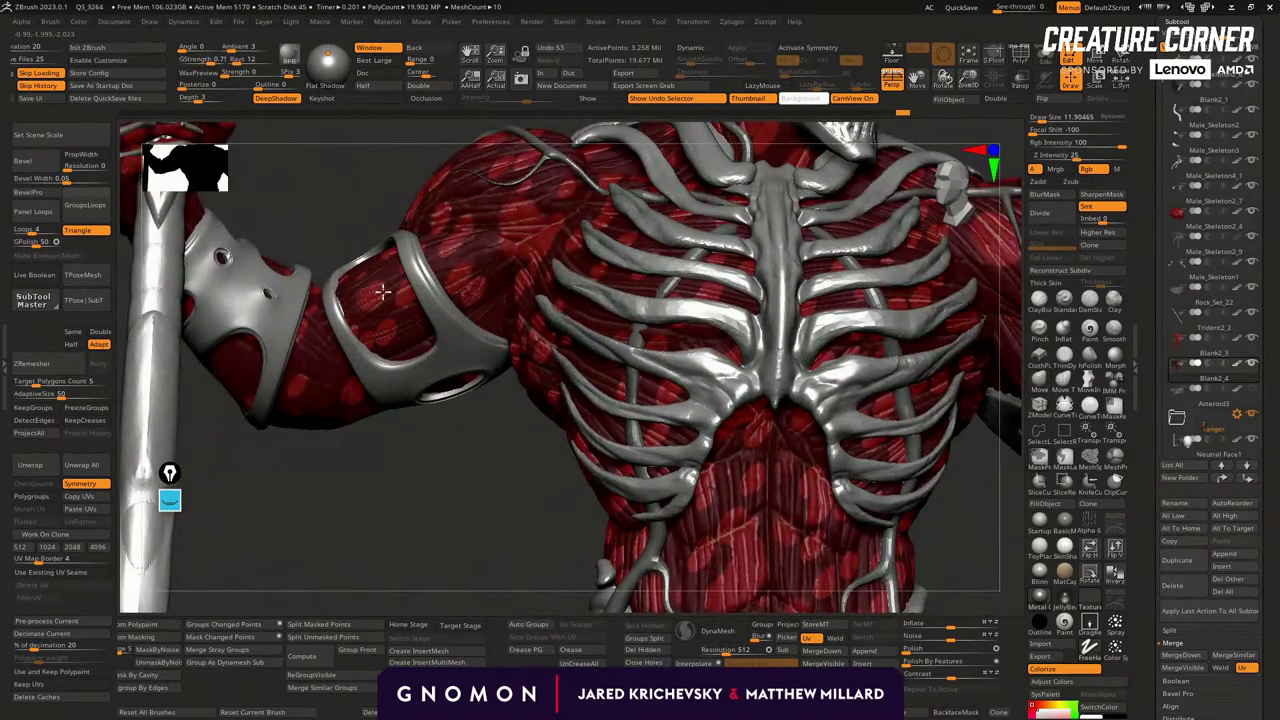
Touch up the spotted mask on the upper-arm and elbow muscles of the staff-holding arm.
{"action": "left_click", "coordinate": [383, 275], "text": "ctrl"}
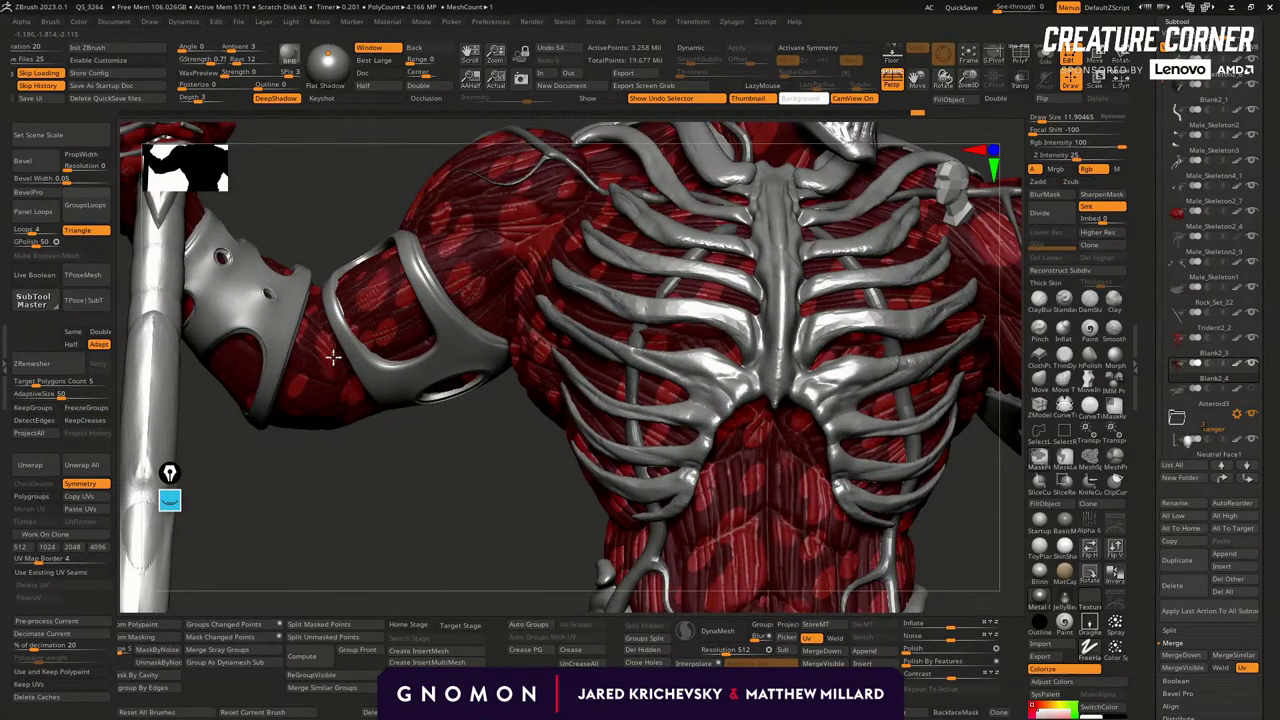
{"action": "mouse_move", "coordinate": [366, 486]}
{"action": "left_mouse_down"}
{"action": "mouse_move", "coordinate": [331, 383]}
{"action": "mouse_move", "coordinate": [320, 438]}
{"action": "left_mouse_up"}
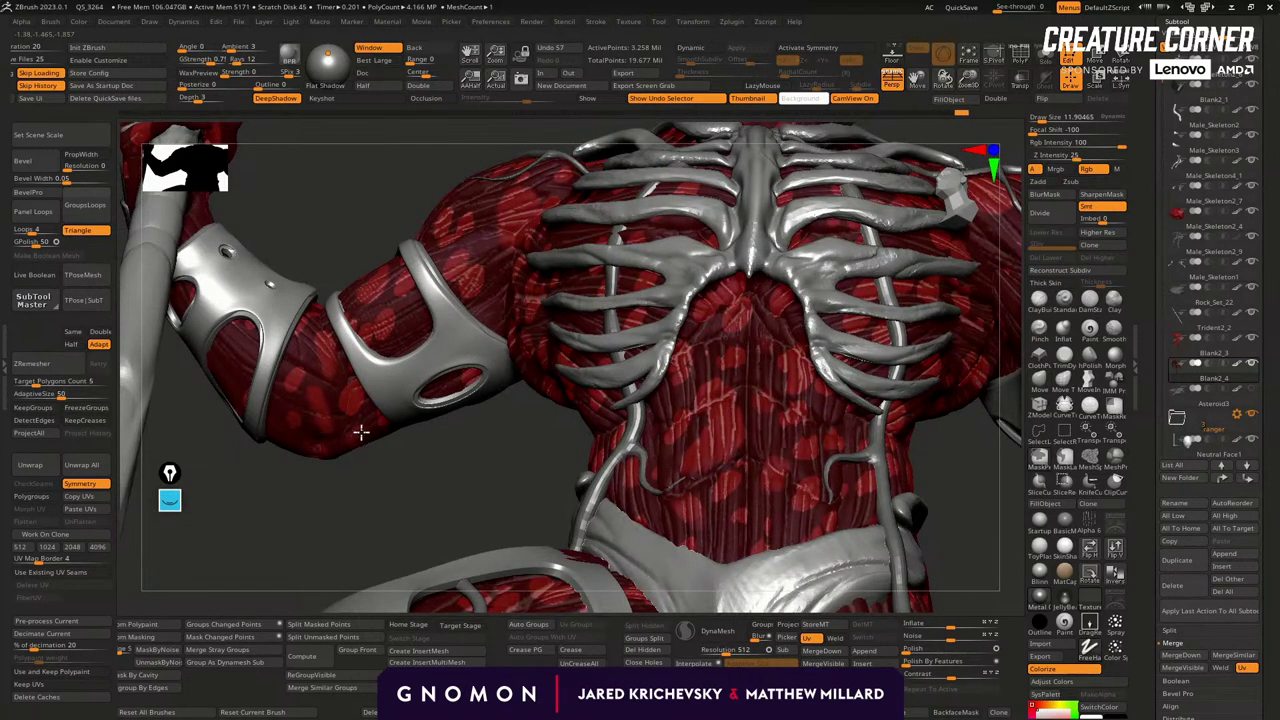
{"action": "mouse_move", "coordinate": [394, 477]}
{"action": "left_mouse_down"}
{"action": "mouse_move", "coordinate": [228, 357]}
{"action": "mouse_move", "coordinate": [245, 375]}
{"action": "left_mouse_up"}
{"action": "left_click_drag", "start_coordinate": [271, 509], "coordinate": [246, 463], "text": "alt"}
{"action": "mouse_move", "coordinate": [873, 335]}
{"action": "left_mouse_down"}
{"action": "mouse_move", "coordinate": [874, 377]}
{"action": "mouse_move", "coordinate": [679, 308]}
{"action": "mouse_move", "coordinate": [693, 258]}
{"action": "left_mouse_up"}
{"action": "left_click", "coordinate": [680, 275], "text": "ctrl"}
{"action": "left_click_drag", "start_coordinate": [783, 252], "coordinate": [733, 290]}
{"action": "right_click_drag", "start_coordinate": [738, 292], "coordinate": [737, 249]}
{"action": "right_click_drag", "start_coordinate": [845, 259], "coordinate": [694, 509]}
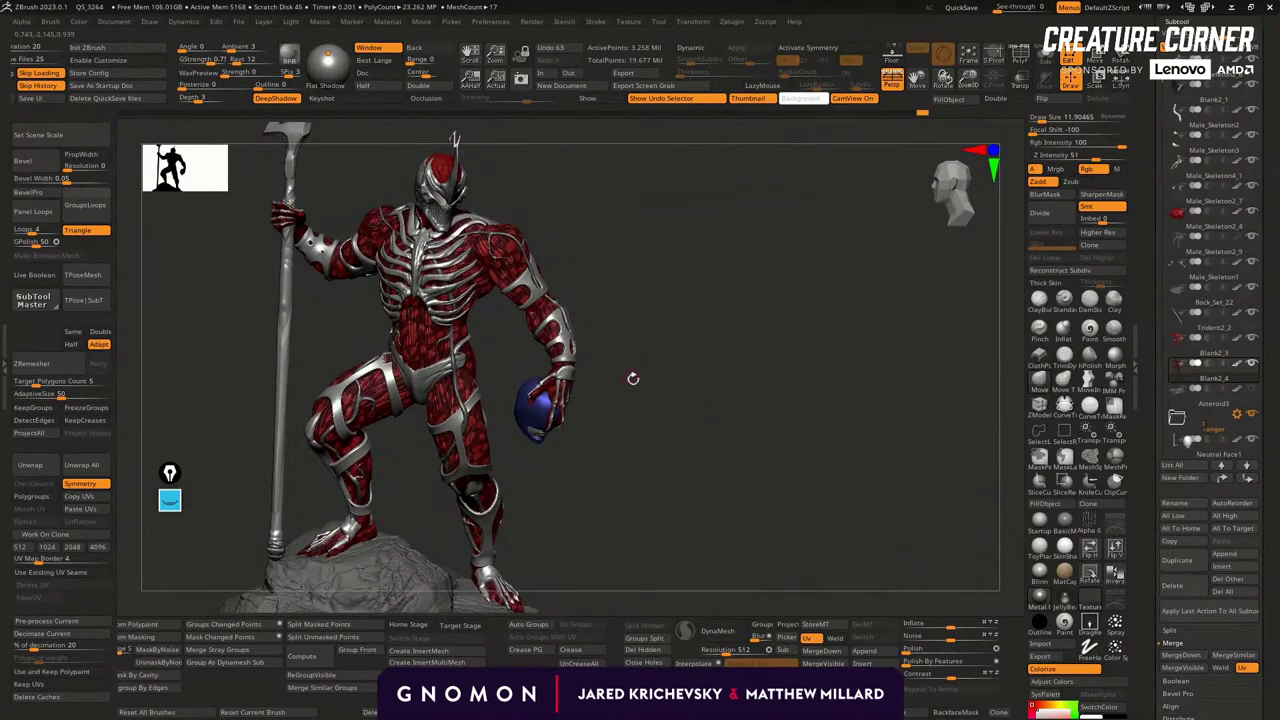
Isolate the muscle body and put its masked area in its own polygroup, hiding the round unmasked spots.
{"action": "key", "text": "shift+s"}
{"action": "right_click_drag", "start_coordinate": [601, 361], "coordinate": [934, 406], "text": "alt"}
{"action": "key", "text": "shift+f"}
{"action": "key", "text": "shift+f"}
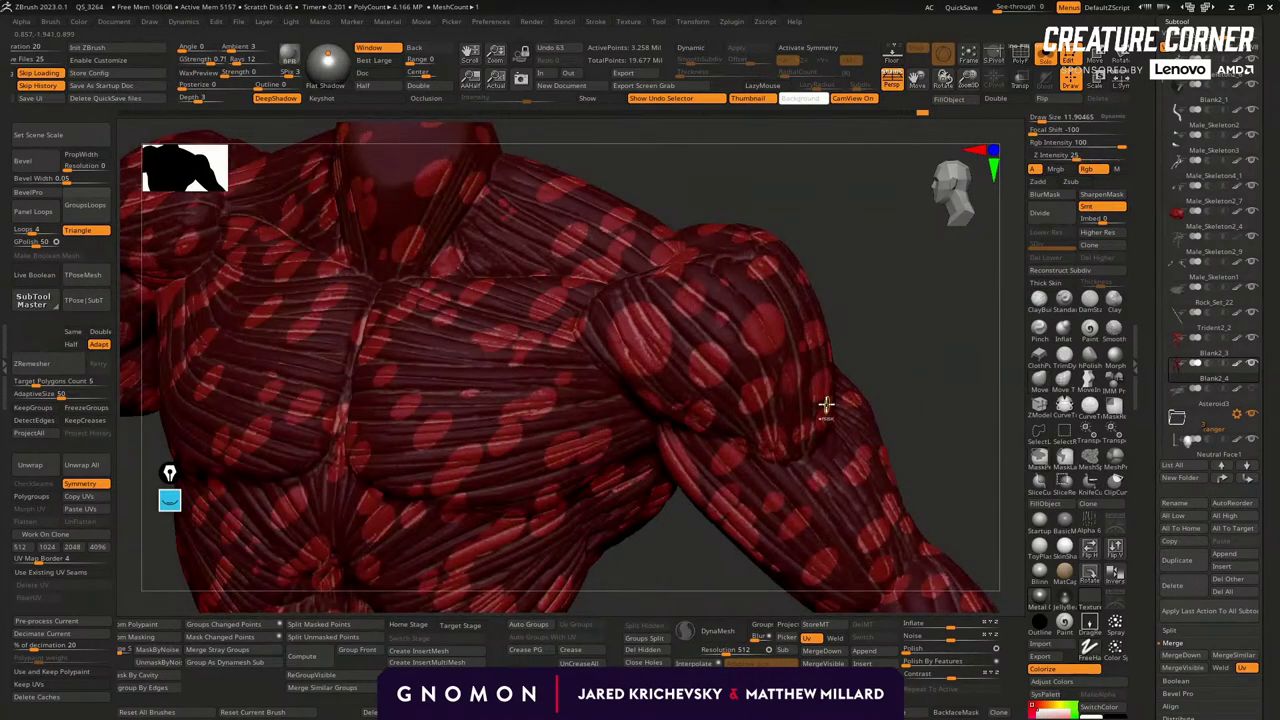
{"action": "left_click", "coordinate": [837, 408], "text": "ctrl"}
{"action": "key", "text": "shift+f"}
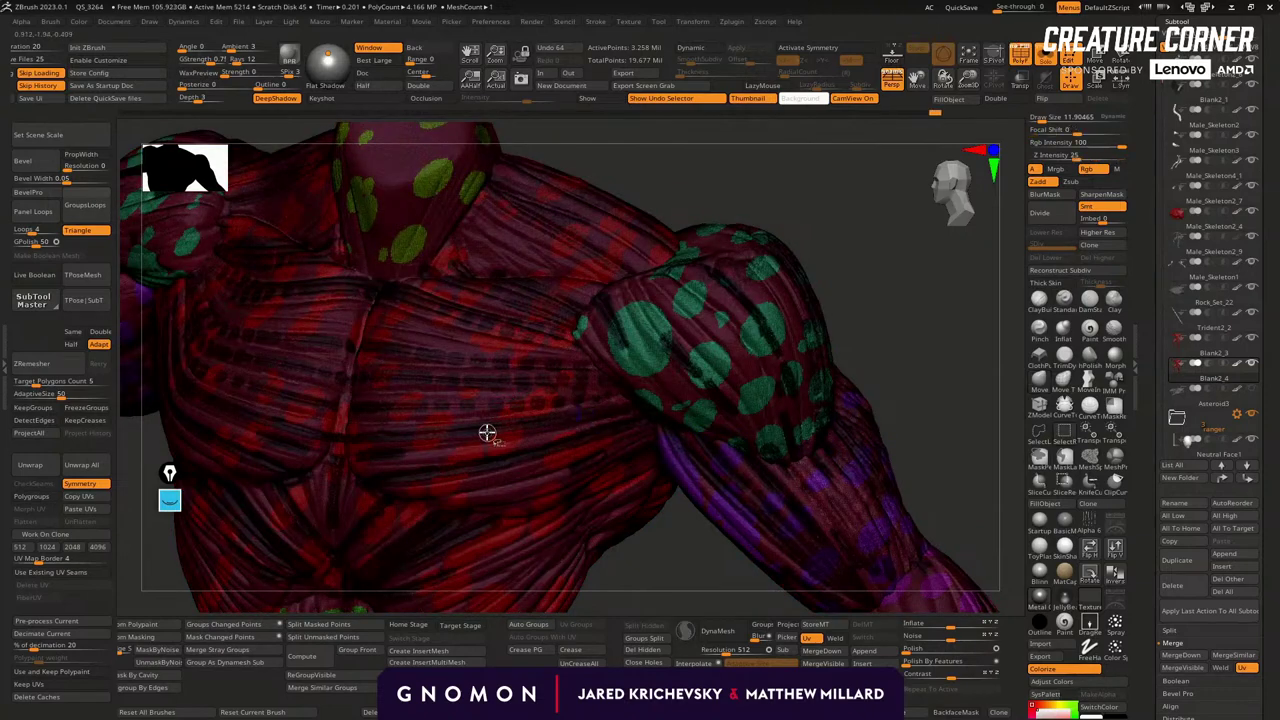
{"action": "left_click", "coordinate": [470, 433], "text": "ctrl+shift"}
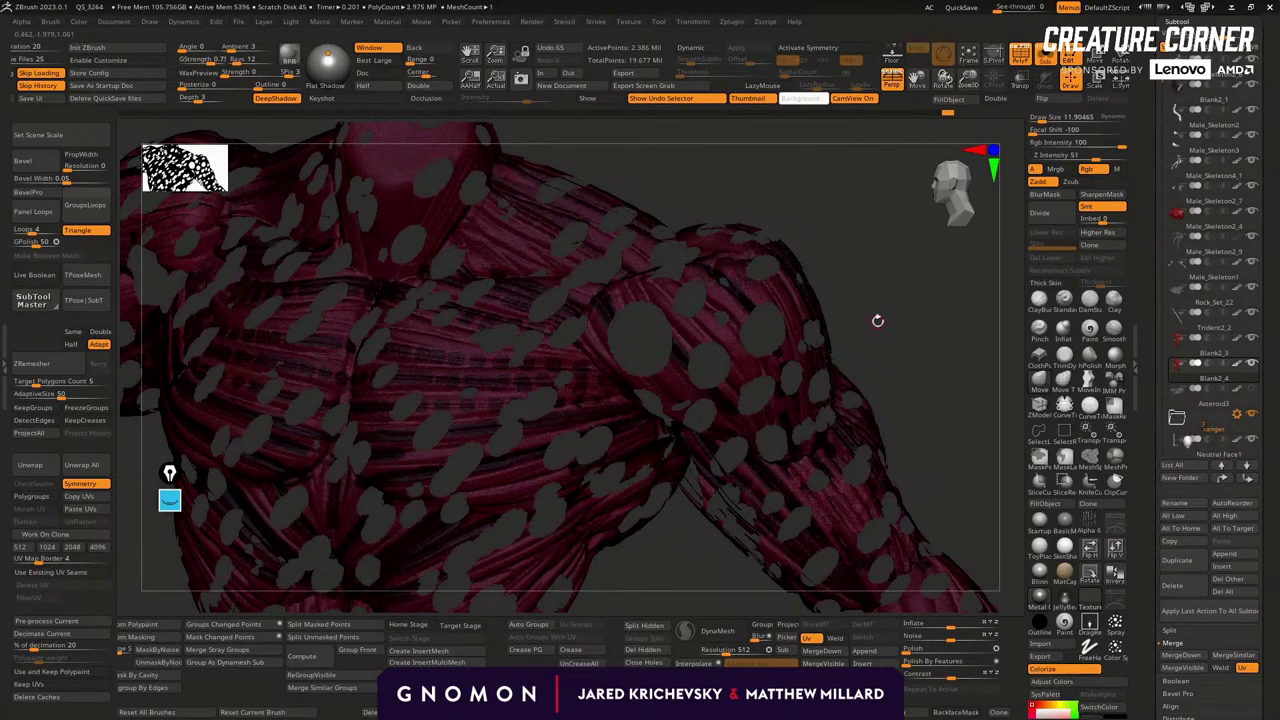
{"action": "left_click_drag", "start_coordinate": [829, 272], "coordinate": [771, 280], "text": "alt"}
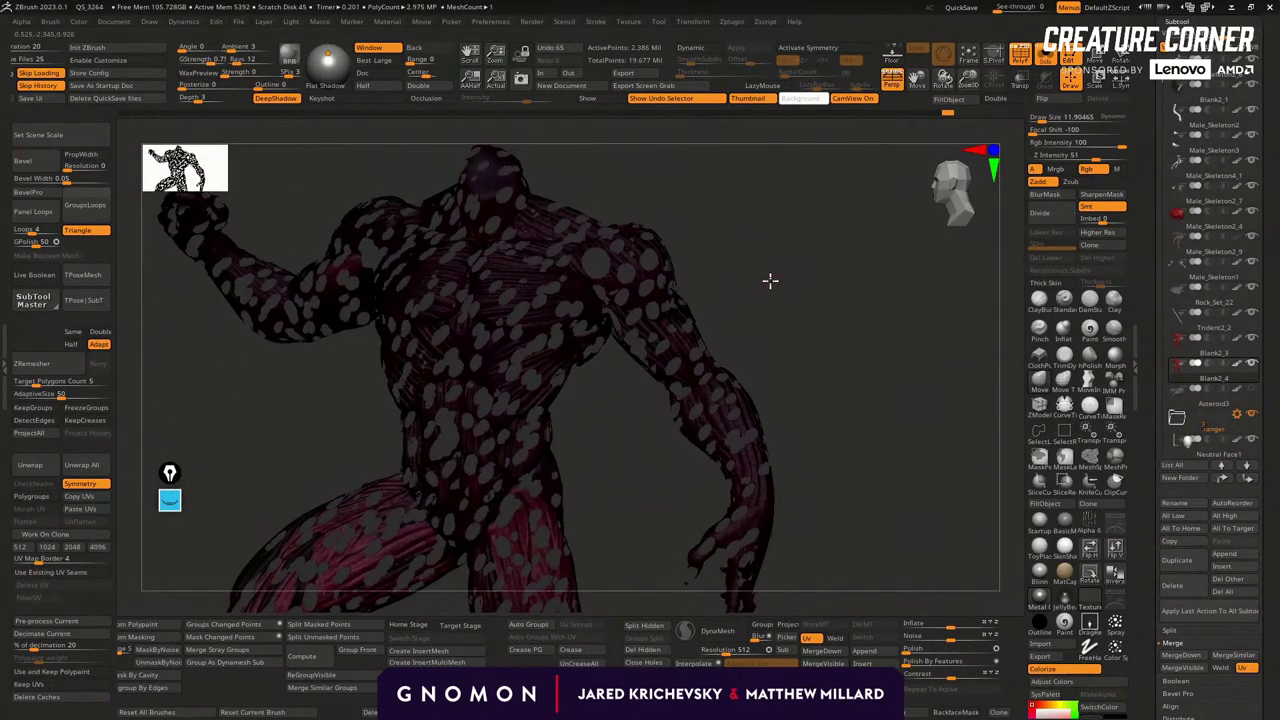
Delete the hidden round spots from the muscle body and assign the remaining perforated shell one polygroup.
{"action": "left_click", "coordinate": [659, 654]}
{"action": "left_click_drag", "start_coordinate": [820, 460], "coordinate": [853, 449]}
{"action": "key", "text": "ctrl+w"}
{"action": "left_click_drag", "start_coordinate": [629, 480], "coordinate": [594, 309]}
{"action": "key", "text": "shift+f"}
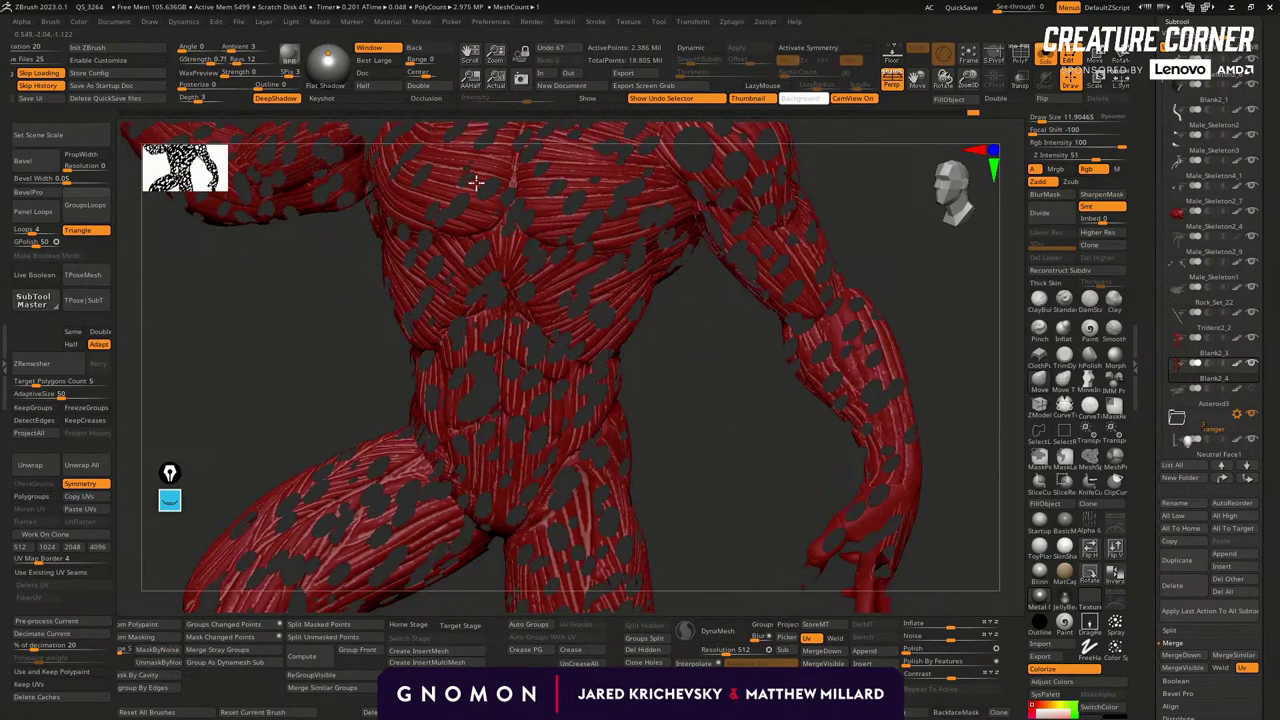
Auto-group the perforated shell by piece and delete the loose fragments, keeping only the main body as one polygroup.
{"action": "left_click_drag", "start_coordinate": [704, 479], "coordinate": [792, 505]}
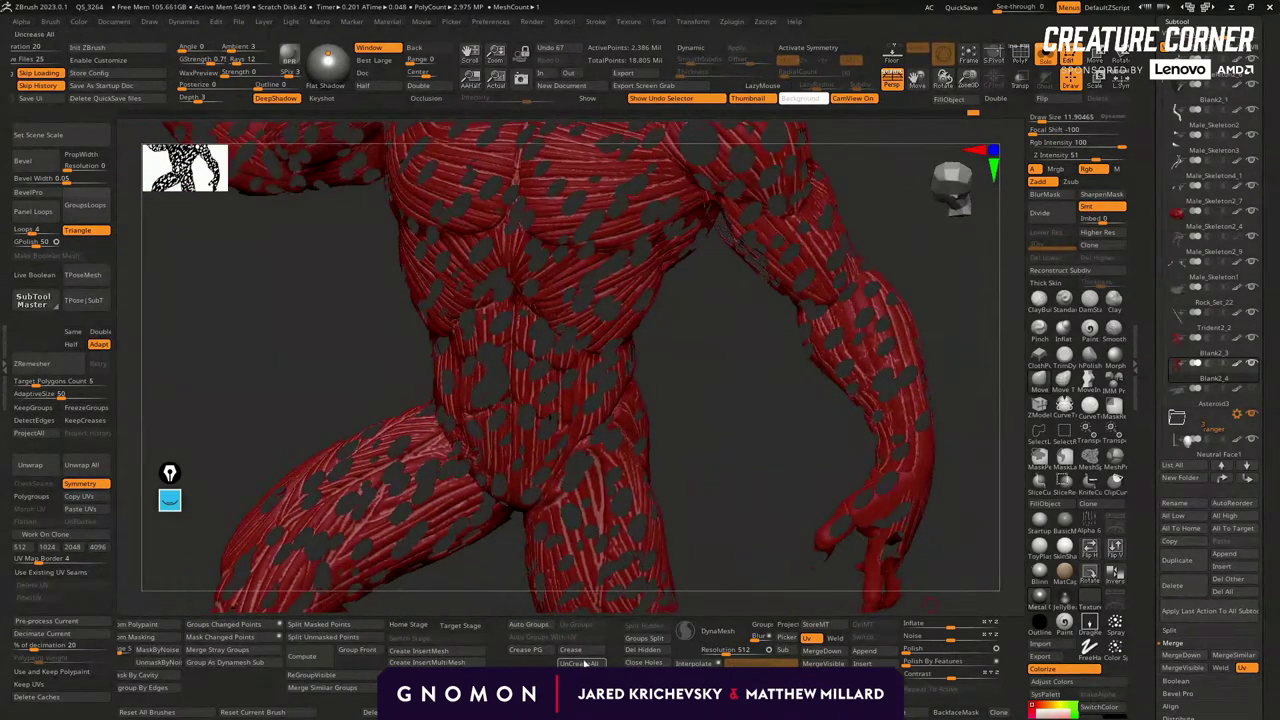
{"action": "left_click", "coordinate": [535, 625]}
{"action": "left_click", "coordinate": [568, 290], "text": "ctrl+shift"}
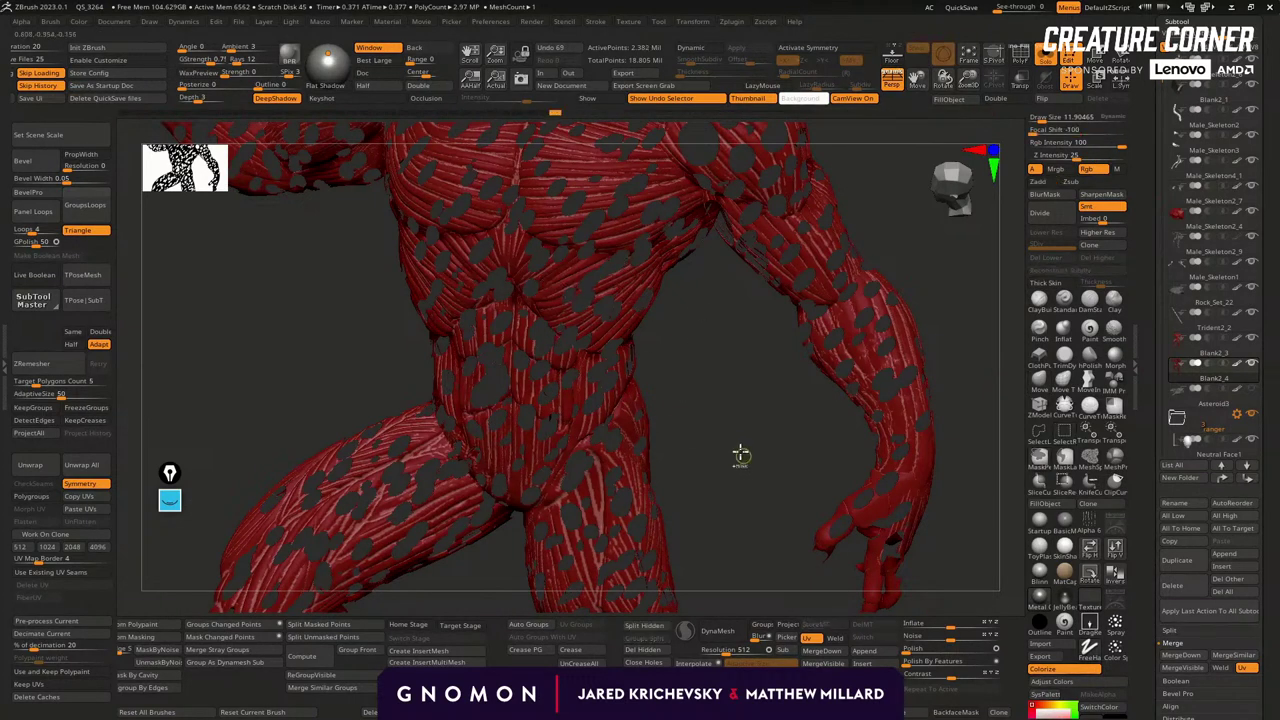
{"action": "left_click", "coordinate": [650, 651]}
{"action": "left_click_drag", "start_coordinate": [743, 466], "coordinate": [343, 212], "text": "alt"}
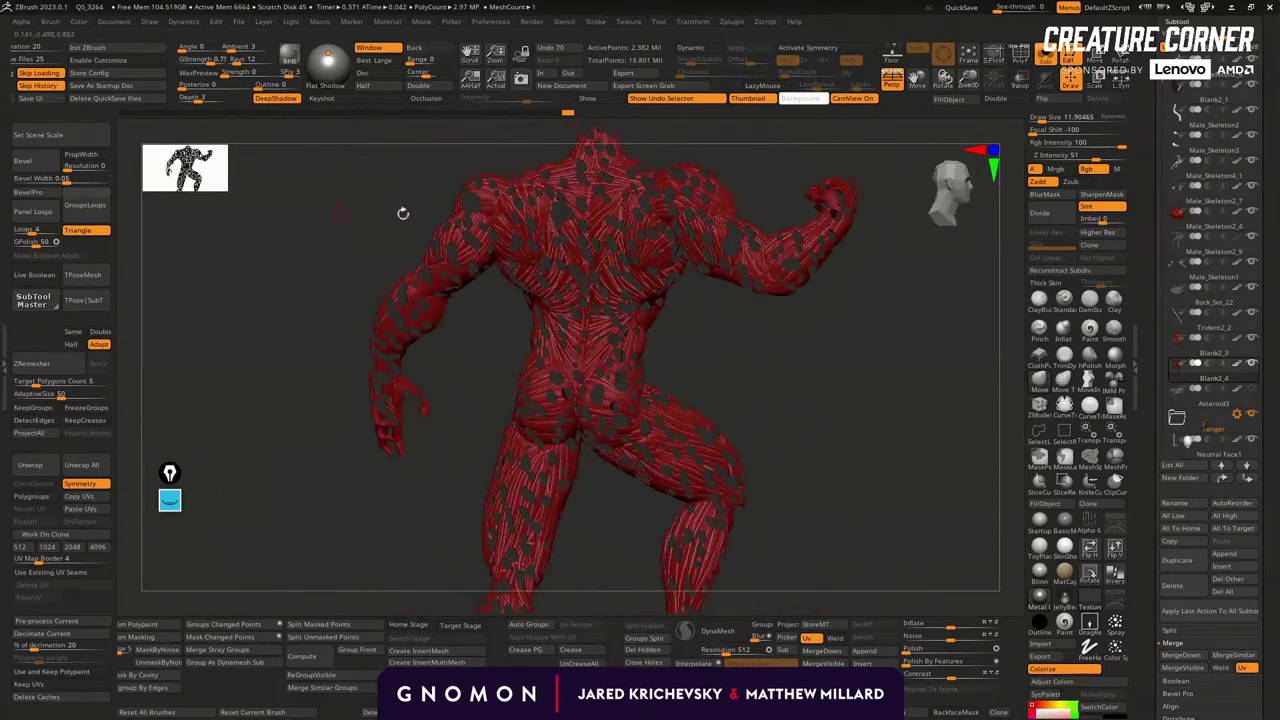
{"action": "left_click_drag", "start_coordinate": [696, 304], "coordinate": [794, 461]}
{"action": "key", "text": "ctrl+w"}
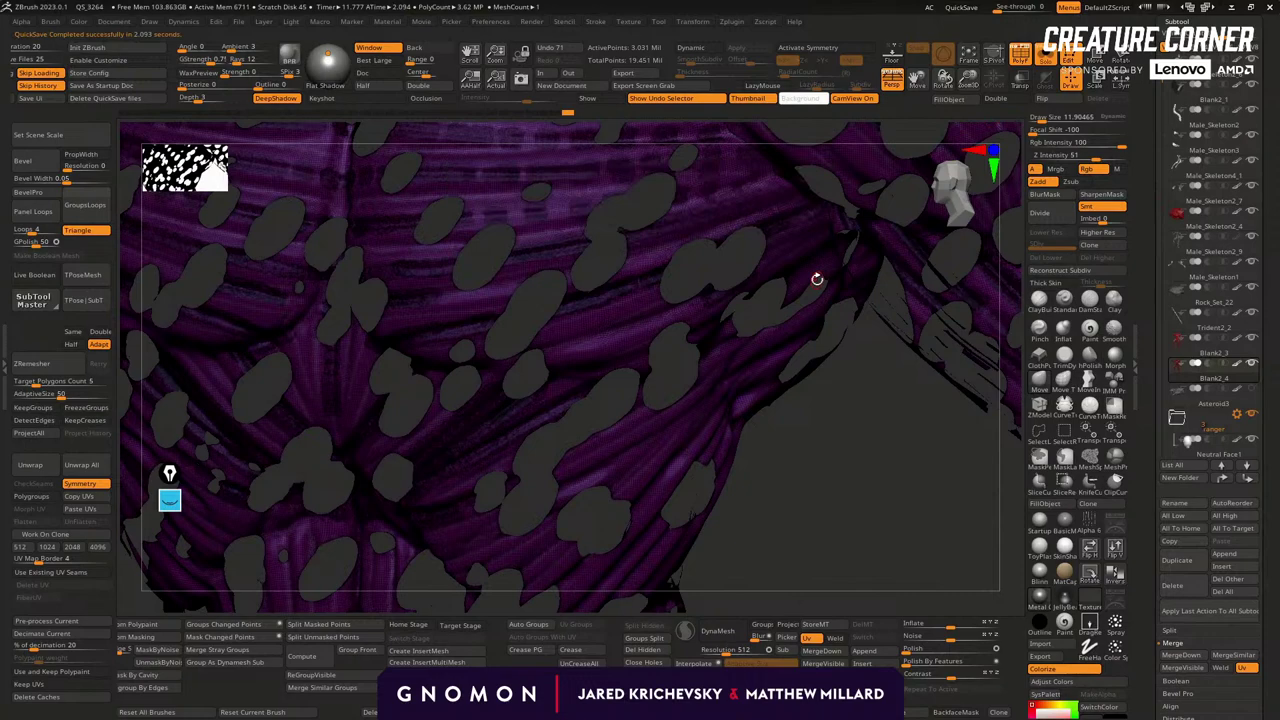
Turn on double-sided display for the perforated muscle shell.
{"action": "left_click_drag", "start_coordinate": [867, 425], "coordinate": [749, 477], "text": "alt"}
{"action": "left_click", "coordinate": [1004, 99]}
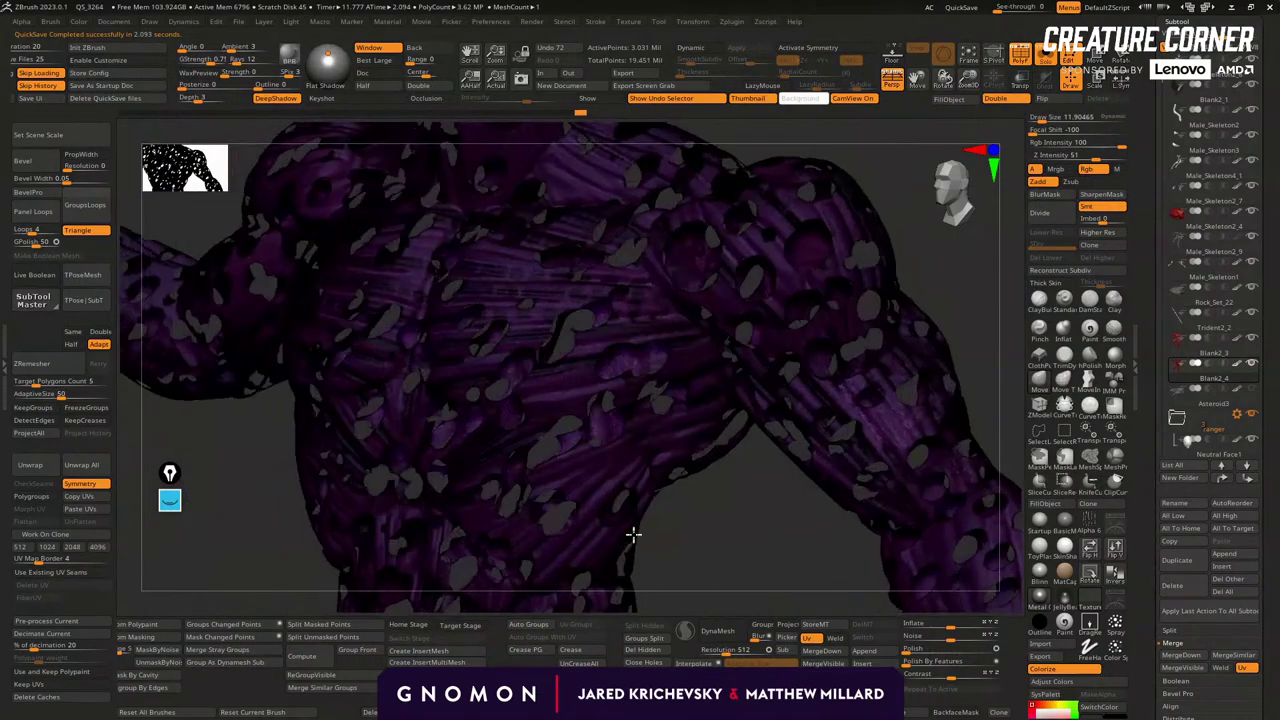
{"action": "left_click_drag", "start_coordinate": [758, 500], "coordinate": [937, 569]}
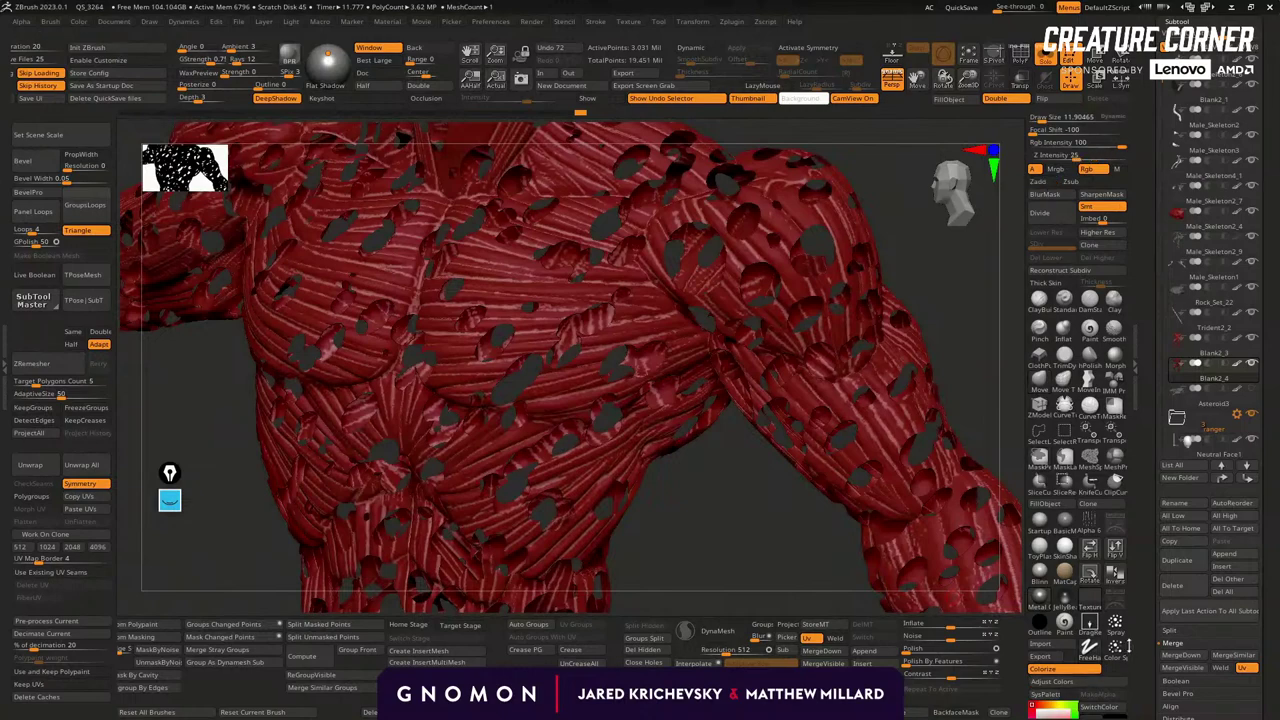
Try filling the perforated muscle shell with bright yellow.
{"action": "left_click_drag", "start_coordinate": [1108, 693], "coordinate": [1108, 551]}
{"action": "left_click", "coordinate": [1060, 563]}
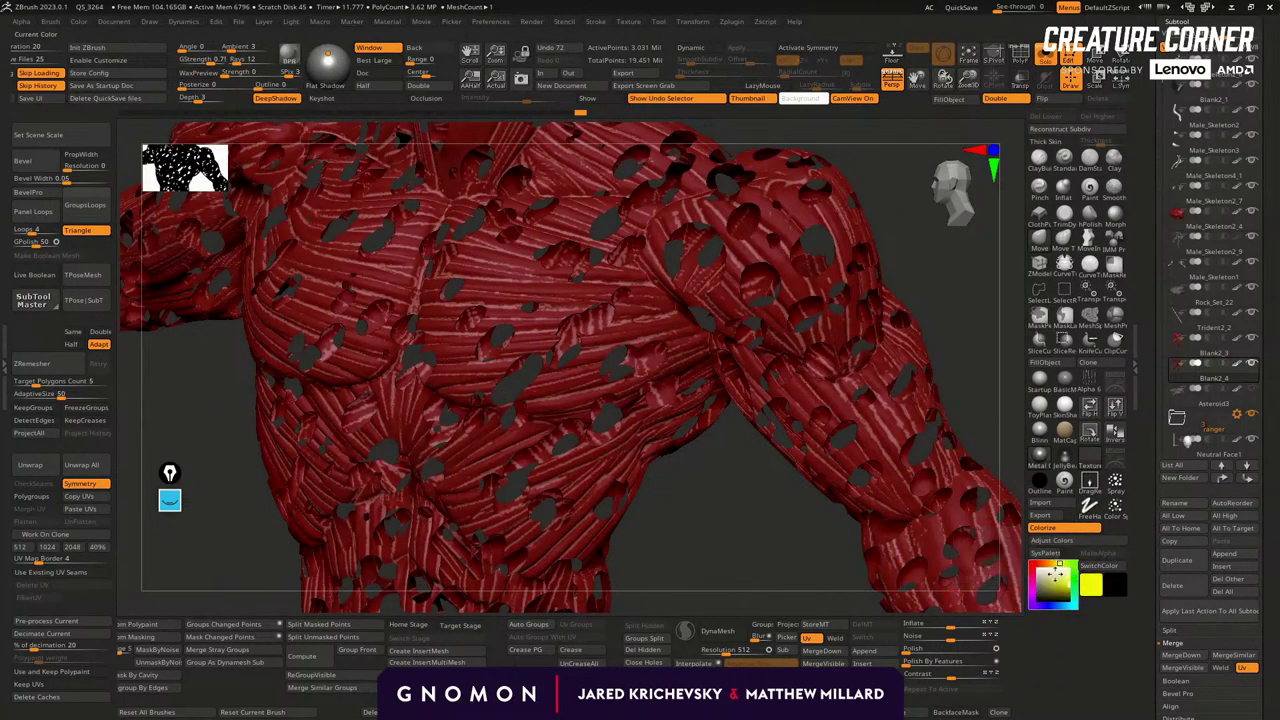
{"action": "mouse_move", "coordinate": [1040, 462]}
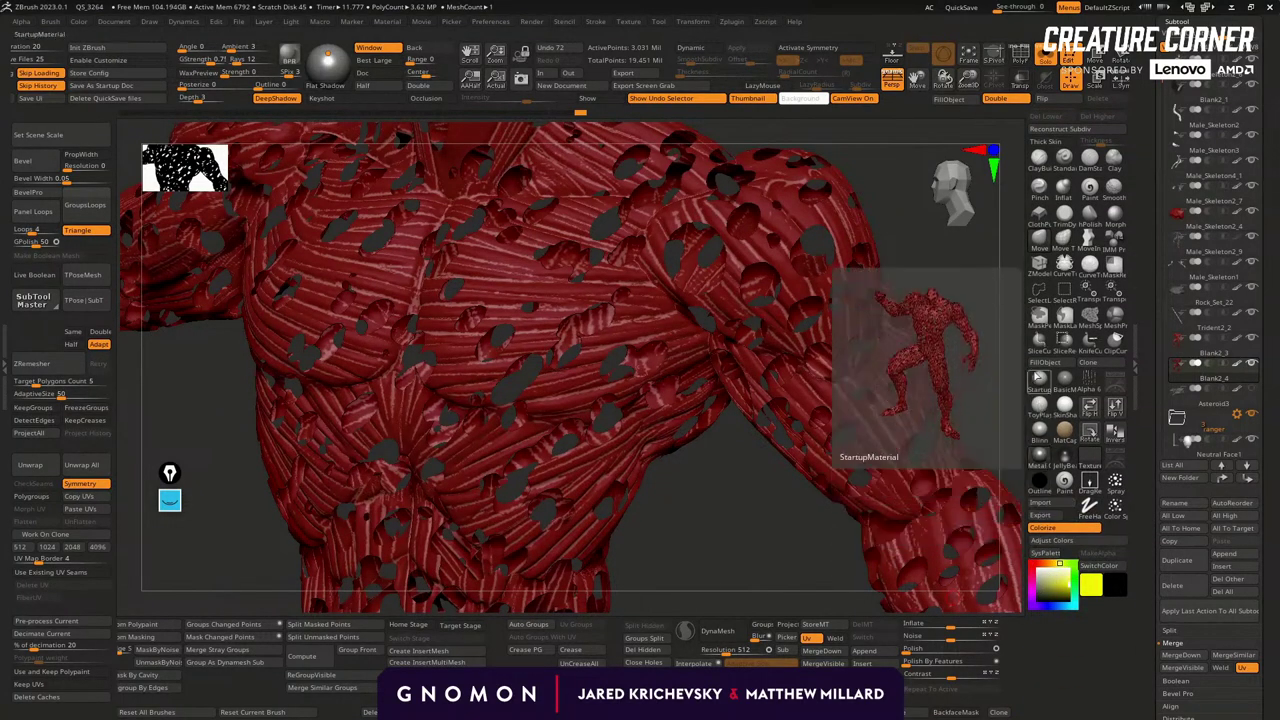
{"action": "left_click", "coordinate": [1046, 363]}
{"action": "left_click_drag", "start_coordinate": [753, 561], "coordinate": [684, 498], "text": "alt"}
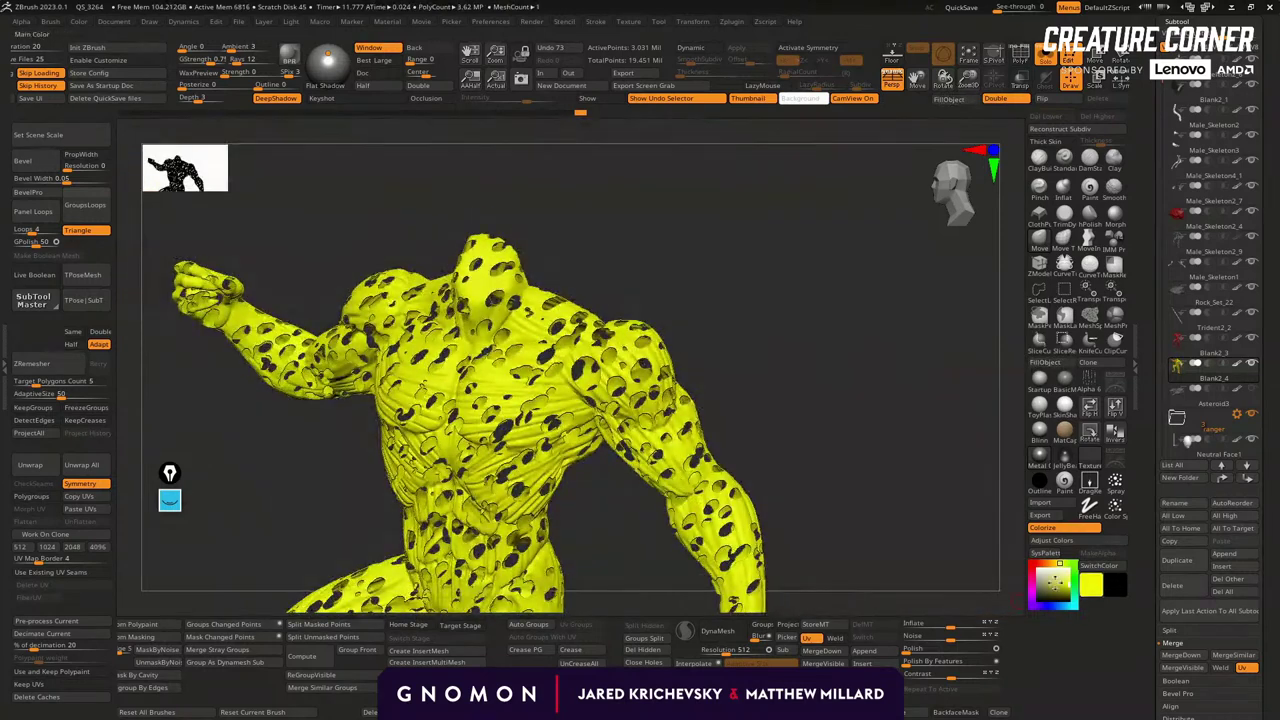
Try darker fills on the muscle shell, from olive to a near-black olive.
{"action": "left_click", "coordinate": [1062, 593]}
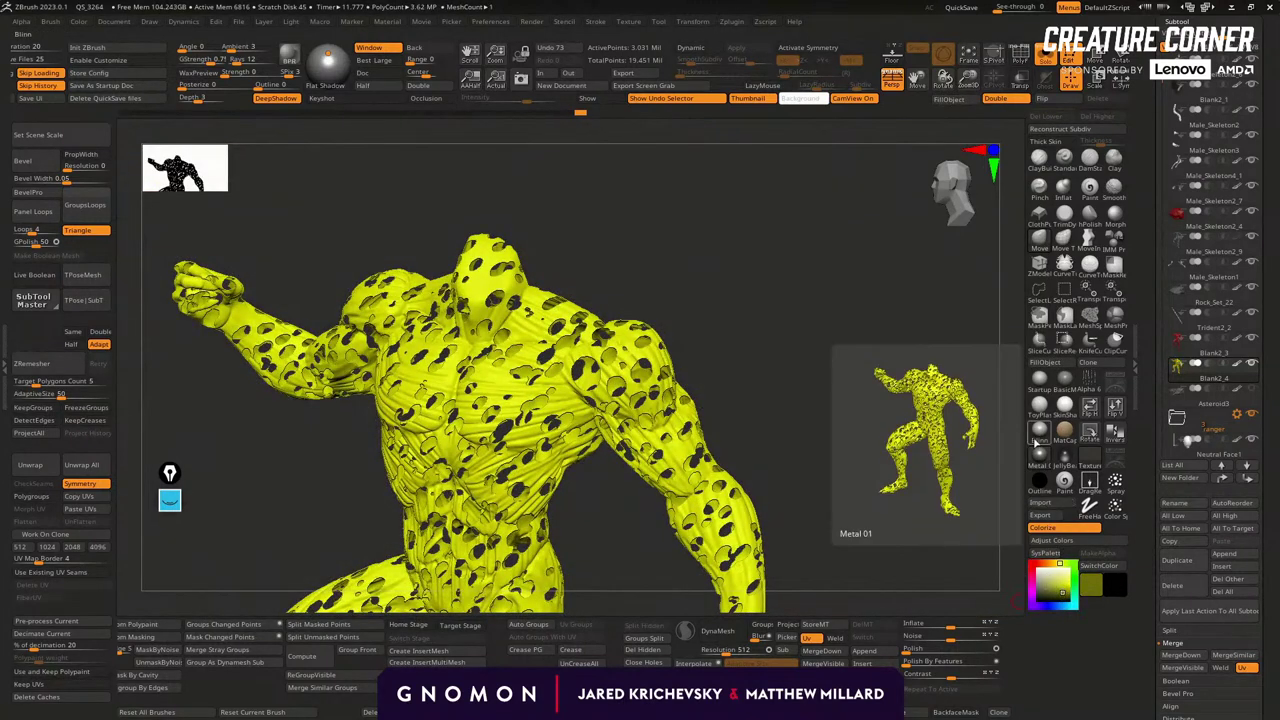
{"action": "left_click", "coordinate": [1047, 362]}
{"action": "left_click", "coordinate": [1057, 594]}
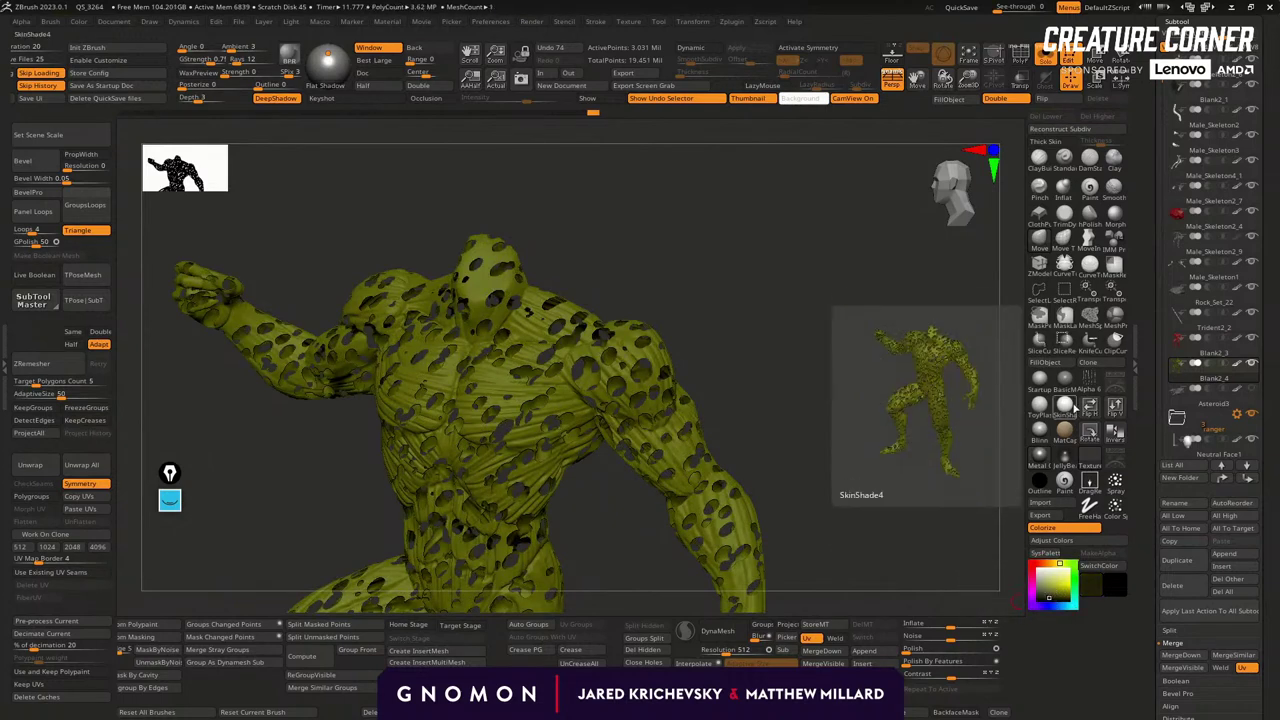
{"action": "left_click", "coordinate": [1047, 362]}
Fill the perforated muscle shell with a medium olive colour.
{"action": "left_click_drag", "start_coordinate": [850, 394], "coordinate": [894, 401]}
{"action": "left_click", "coordinate": [1040, 502]}
{"action": "left_click", "coordinate": [1238, 646]}
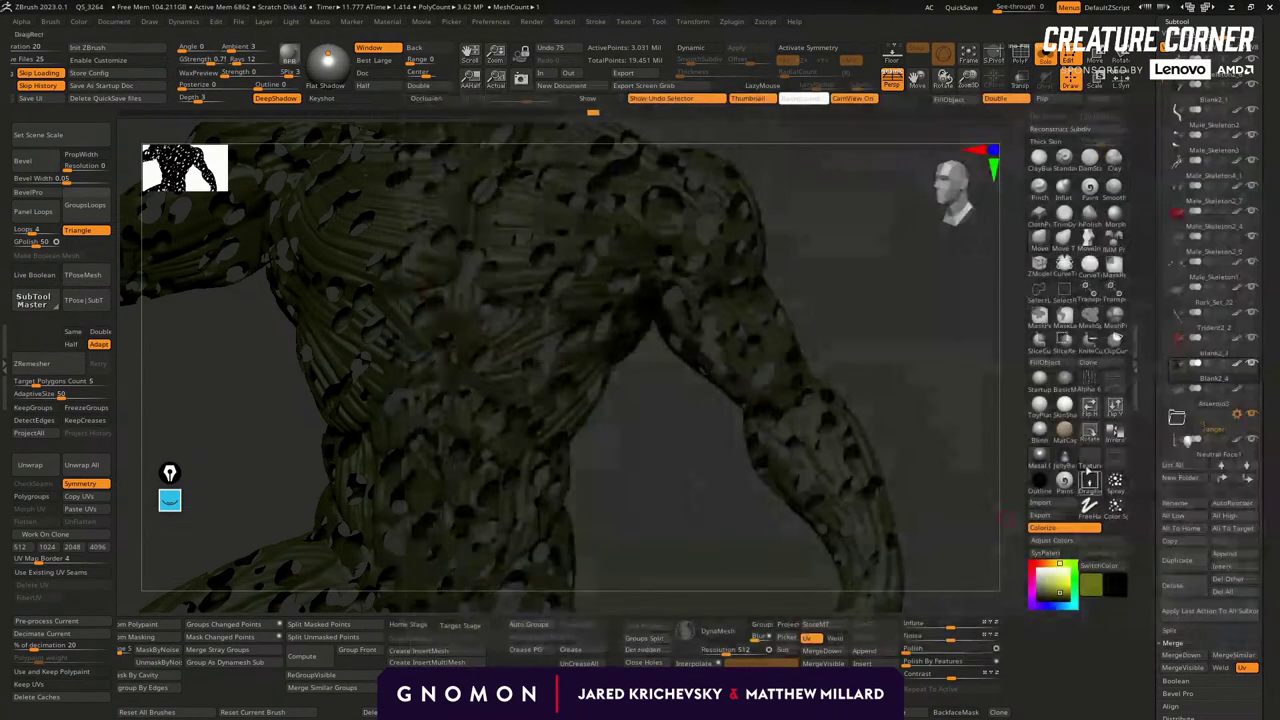
{"action": "left_click", "coordinate": [1047, 362]}
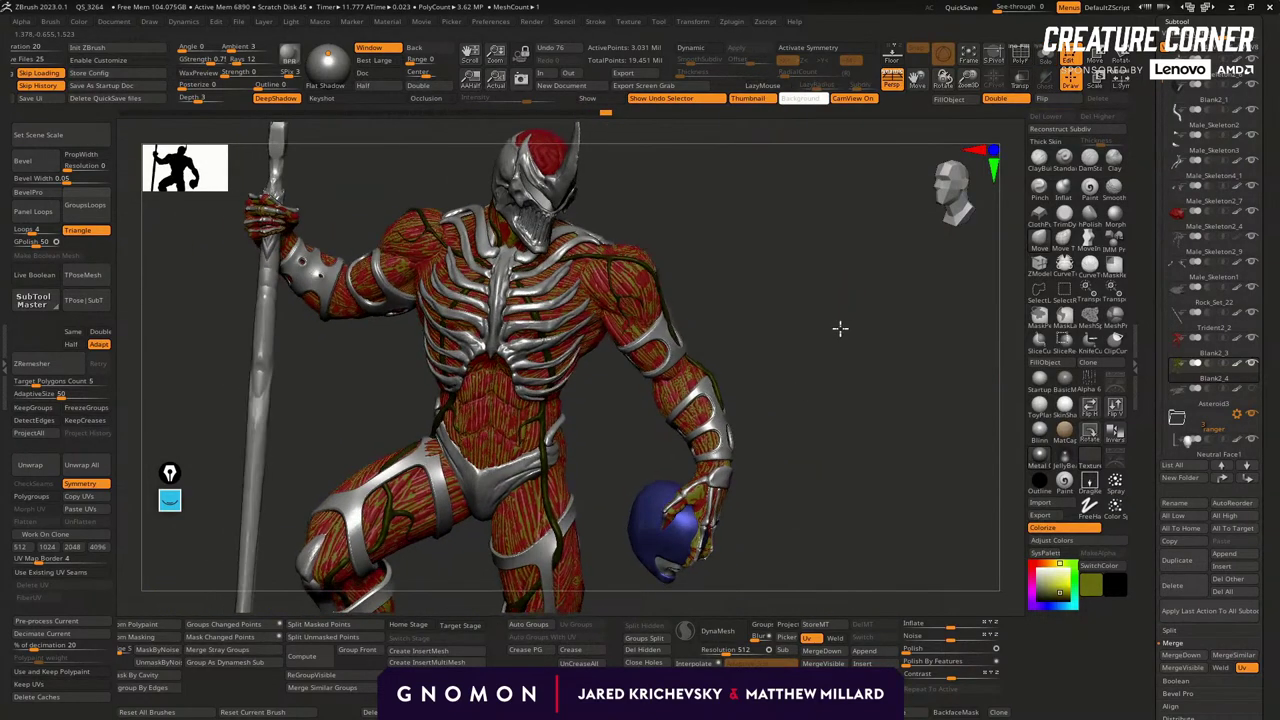
Show the full figure and give the olive shell a dynamic subdivision thickness of about 0.00794.
{"action": "left_click_drag", "start_coordinate": [840, 328], "coordinate": [883, 323]}
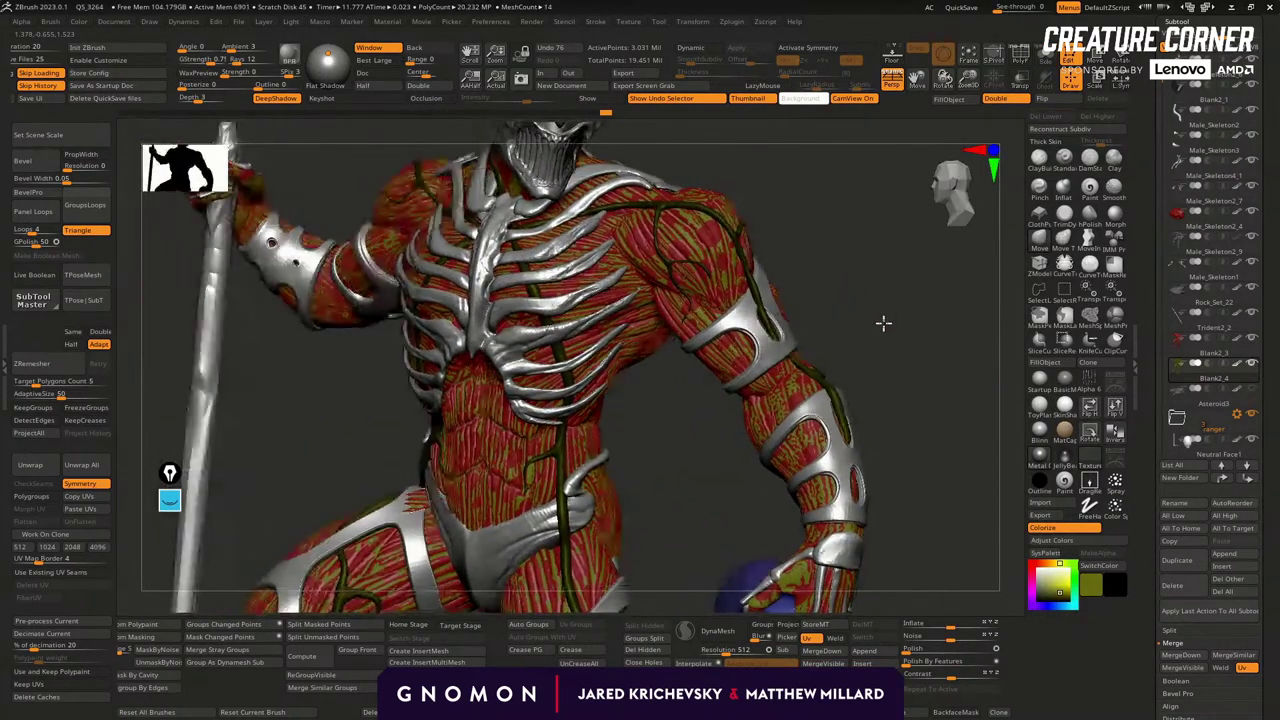
{"action": "left_click_drag", "start_coordinate": [951, 394], "coordinate": [717, 167]}
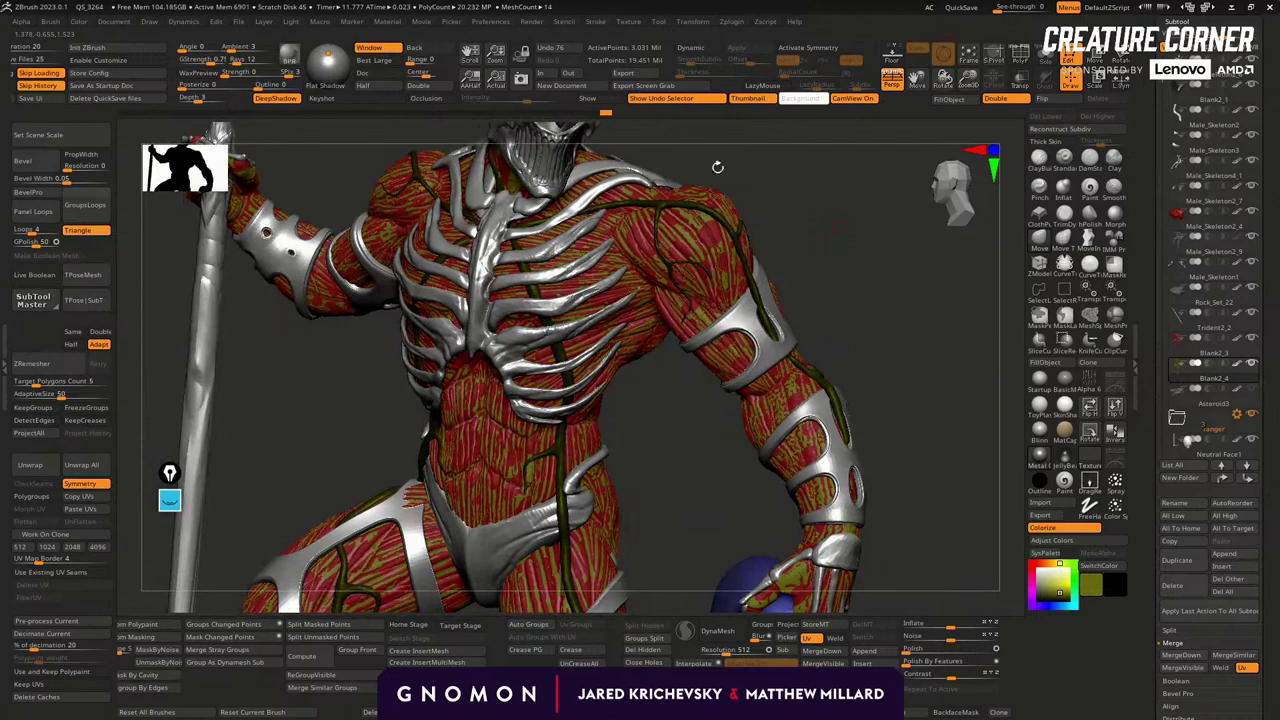
{"action": "left_click", "coordinate": [701, 47]}
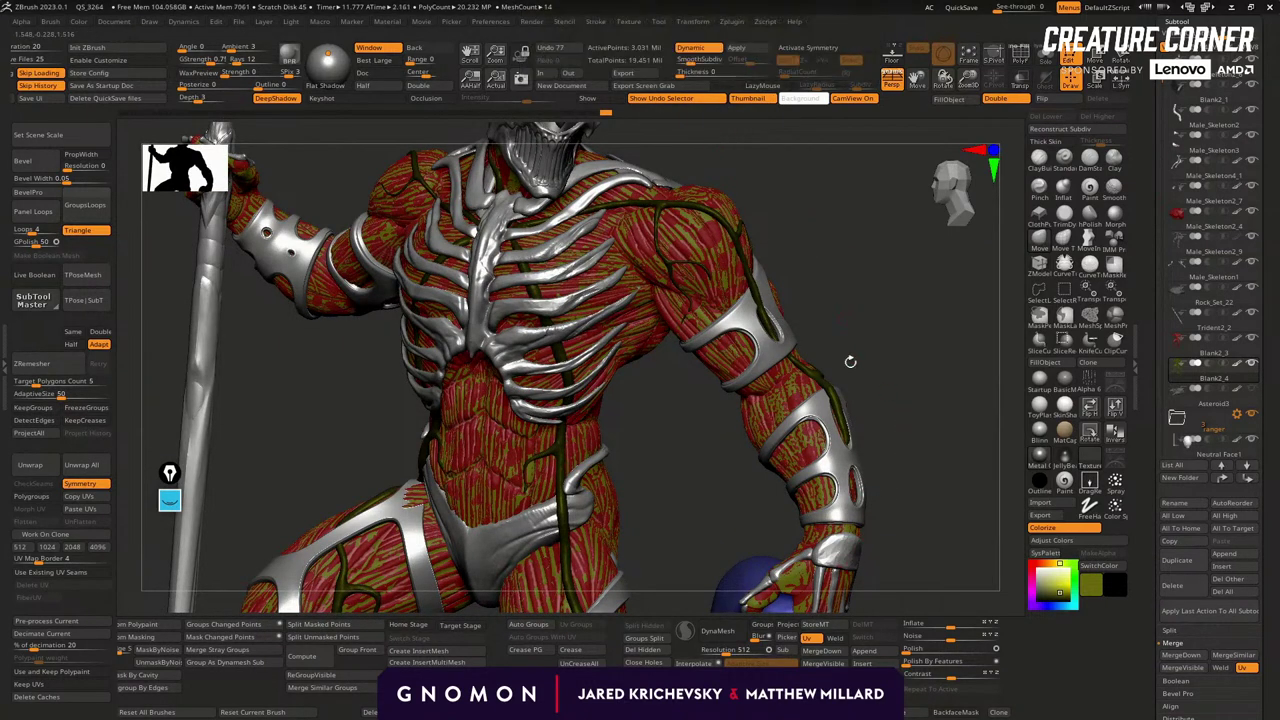
{"action": "left_click_drag", "start_coordinate": [686, 74], "coordinate": [708, 73]}
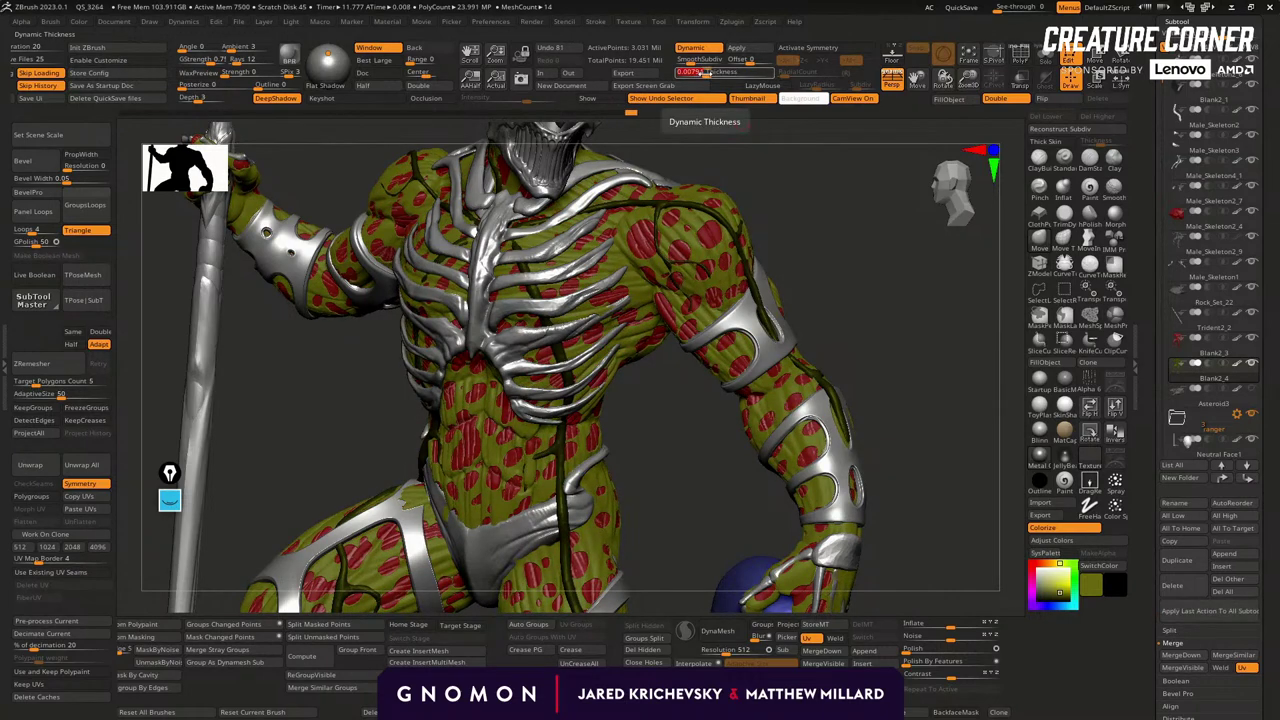
{"action": "key", "text": "f"}
{"action": "left_click_drag", "start_coordinate": [832, 361], "coordinate": [825, 407]}
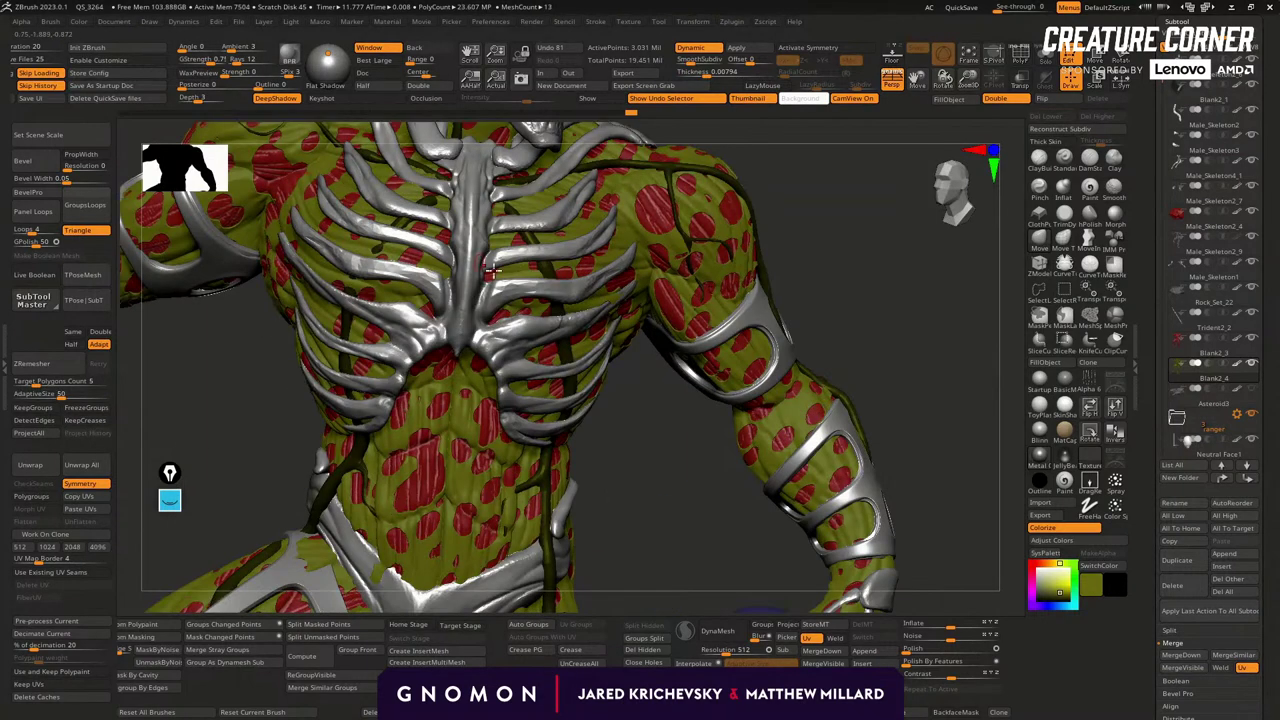
Turn off the shell's dynamic subdivision and smooth the perforated surface with Polish at about 66.
{"action": "left_click", "coordinate": [691, 51]}
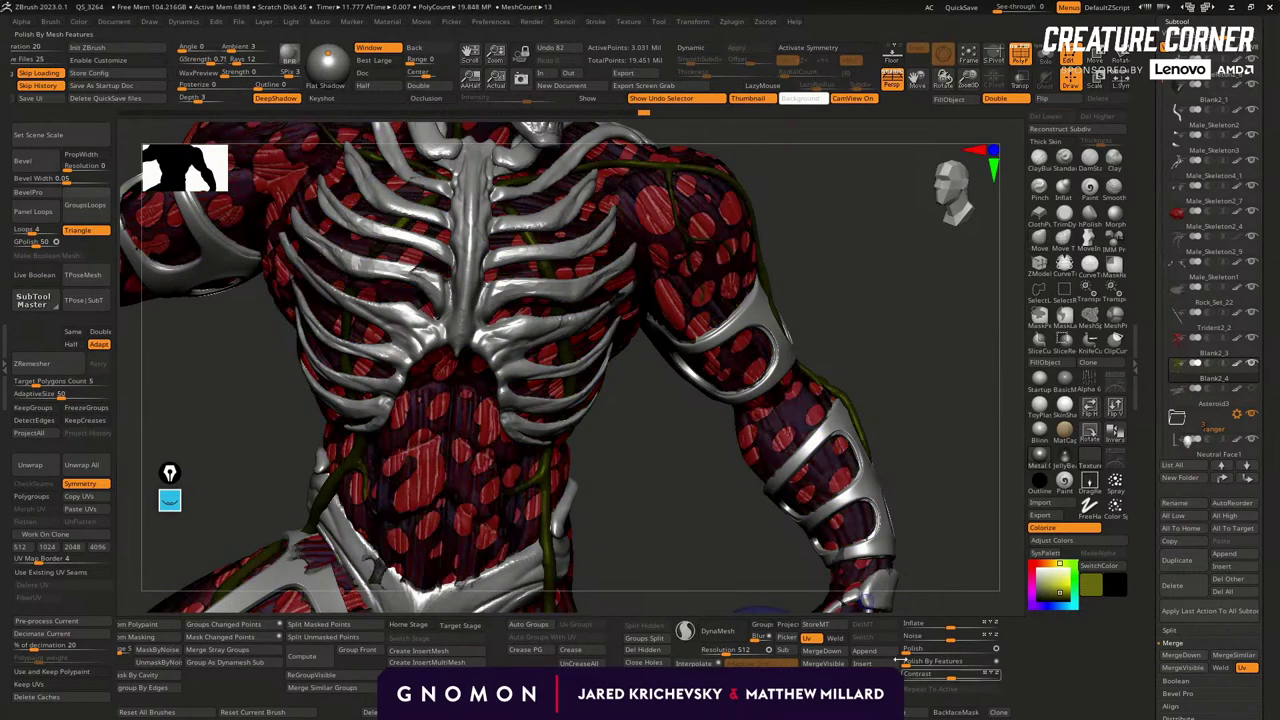
{"action": "left_click_drag", "start_coordinate": [918, 648], "coordinate": [926, 638]}
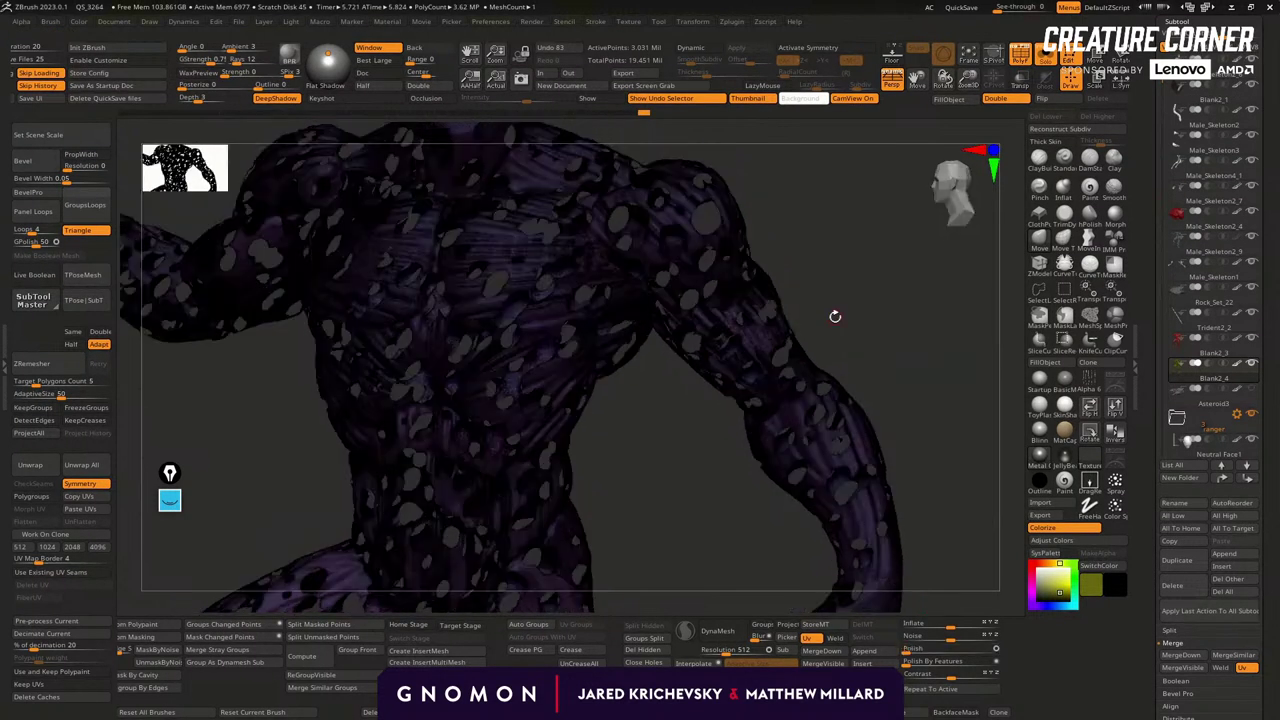
{"action": "mouse_move", "coordinate": [835, 316]}
{"action": "left_mouse_down"}
{"action": "mouse_move", "coordinate": [831, 297]}
{"action": "mouse_move", "coordinate": [697, 517]}
{"action": "mouse_move", "coordinate": [708, 523]}
{"action": "mouse_move", "coordinate": [691, 528]}
{"action": "left_mouse_up"}
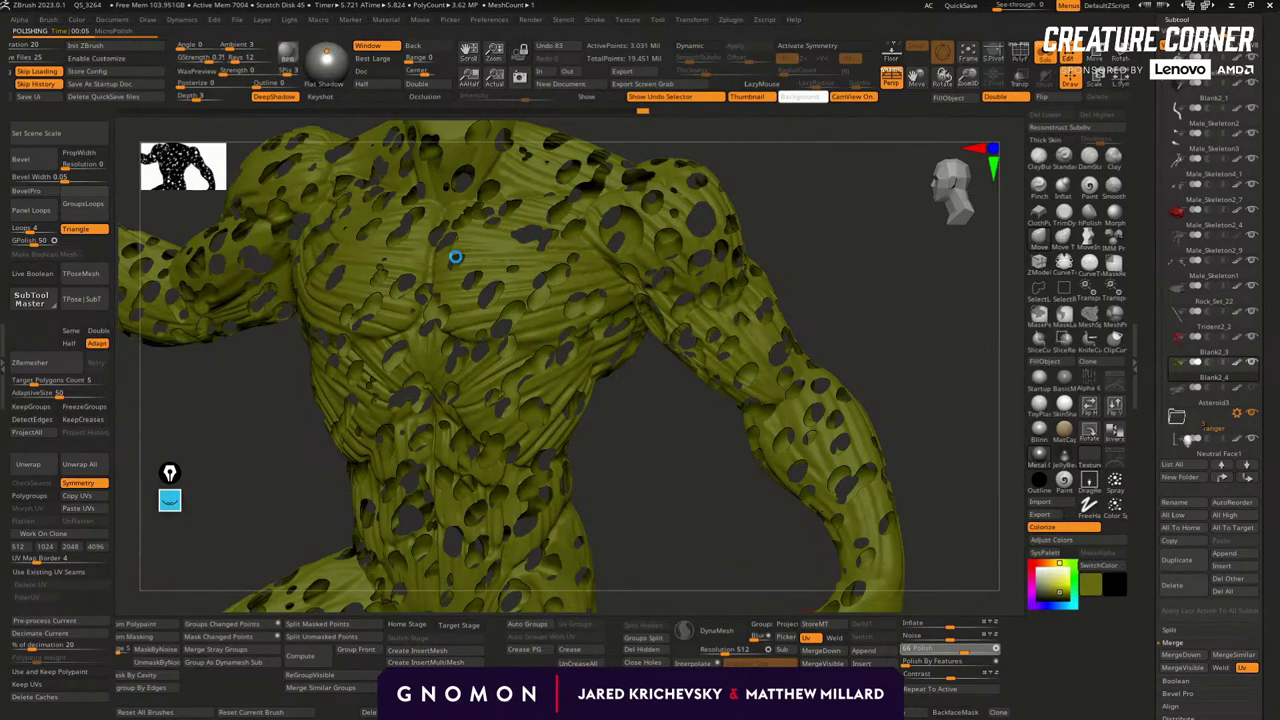
{"action": "left_click_drag", "start_coordinate": [649, 465], "coordinate": [670, 372]}
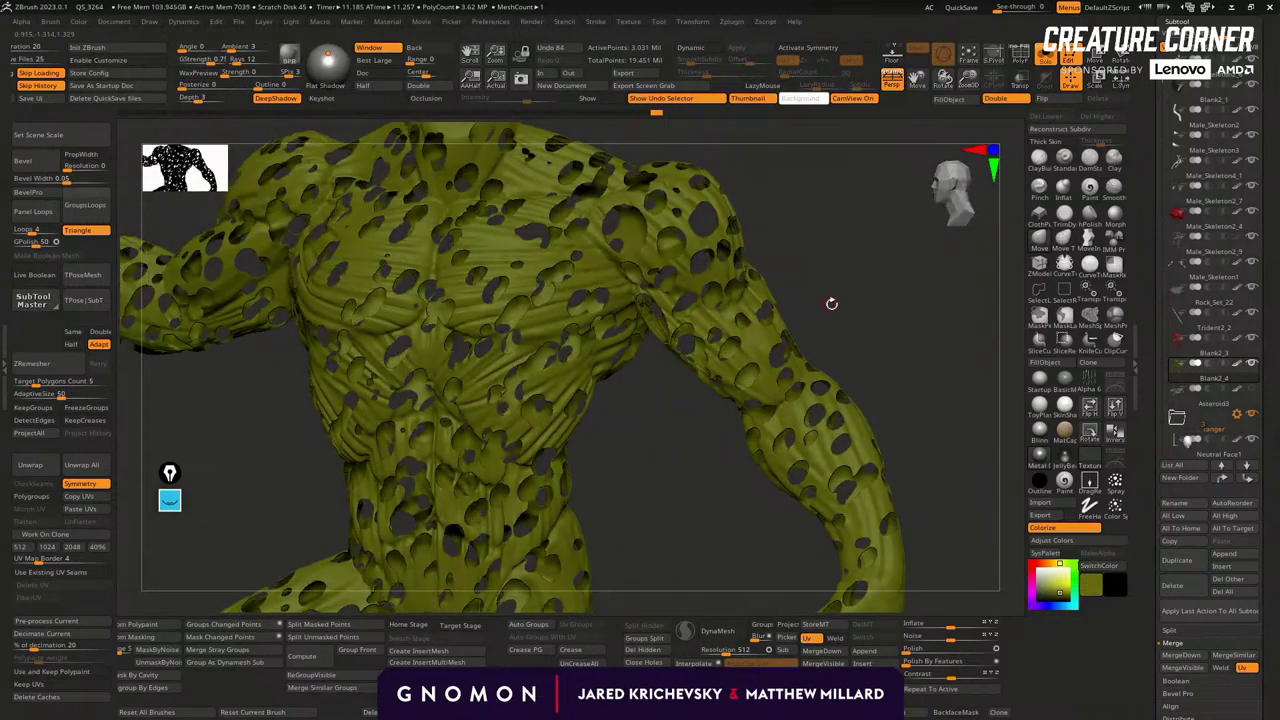
{"action": "left_click_drag", "start_coordinate": [831, 303], "coordinate": [967, 403]}
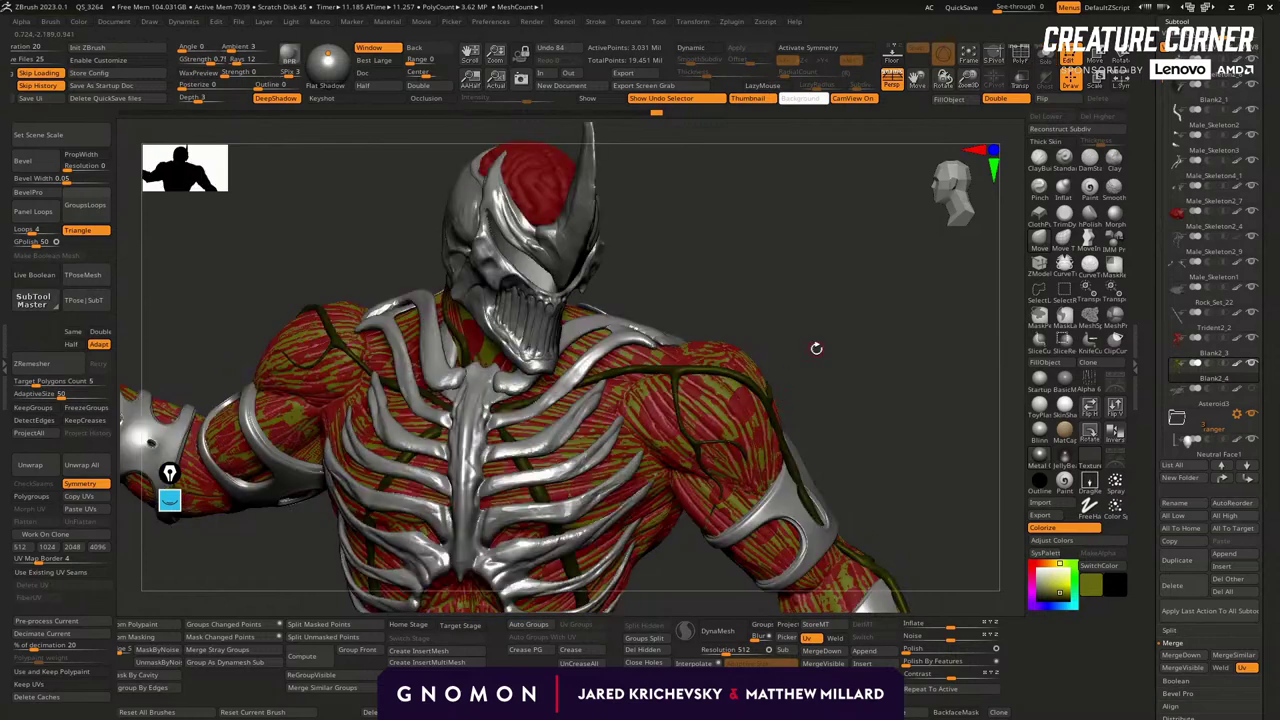
Turn the polished shell's dynamic subdivision back on with its 0.00794 thickness and check it on the full figure.
{"action": "left_click_drag", "start_coordinate": [814, 349], "coordinate": [740, 210]}
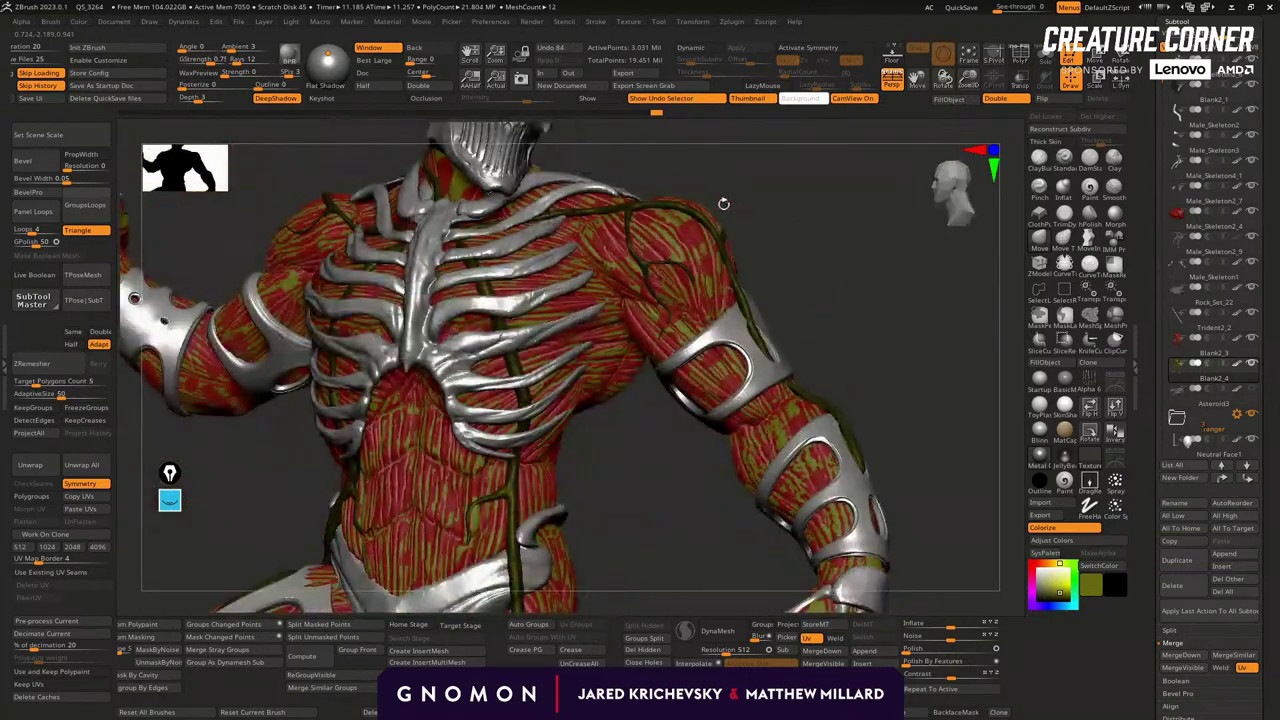
{"action": "left_click", "coordinate": [697, 47]}
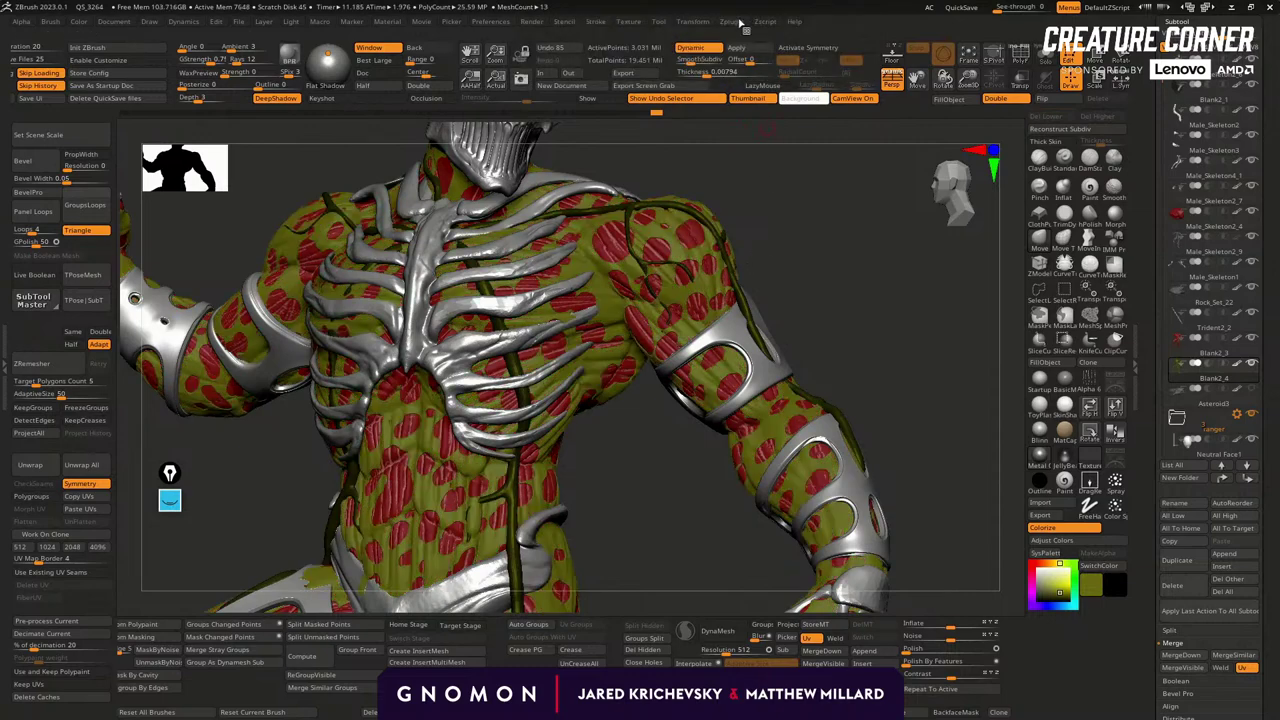
{"action": "left_click_drag", "start_coordinate": [797, 241], "coordinate": [600, 125], "text": "alt"}
{"action": "left_click_drag", "start_coordinate": [797, 291], "coordinate": [846, 294], "text": "alt"}
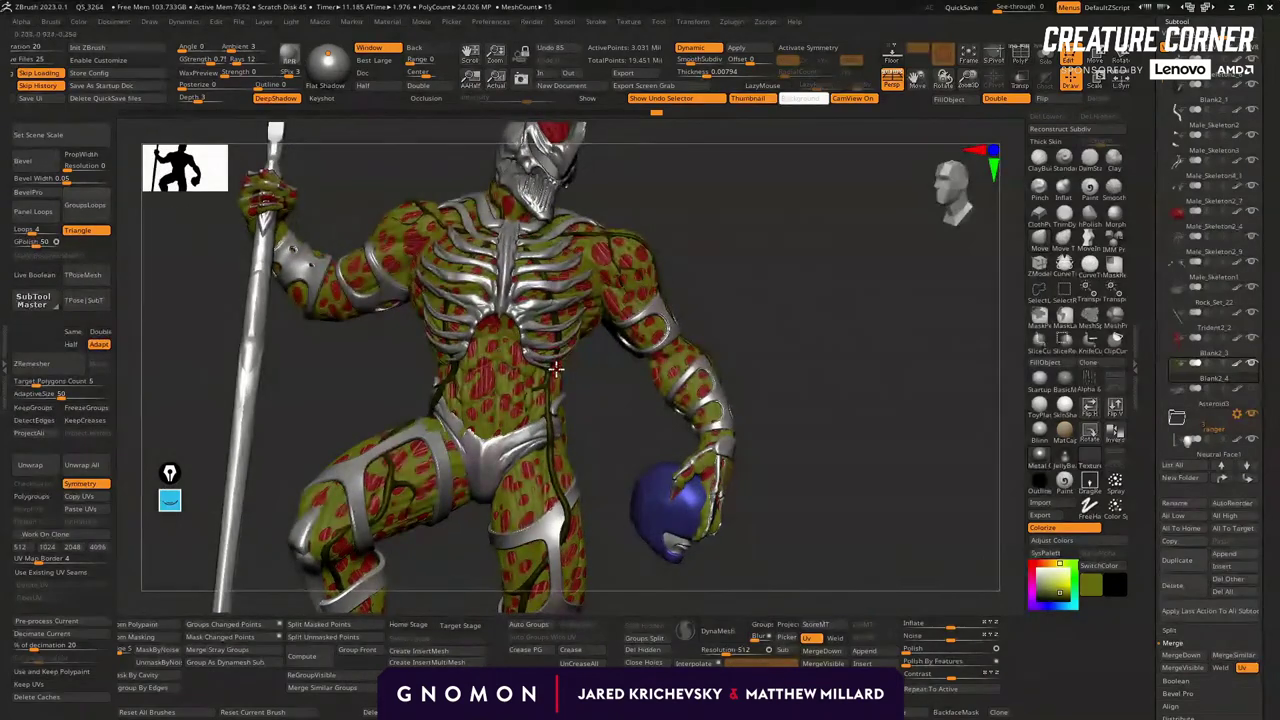
Turn off the olive shell's dynamic subdivision and inspect the fibre layers on the torso and full figure.
{"action": "right_click_drag", "start_coordinate": [912, 369], "coordinate": [950, 411]}
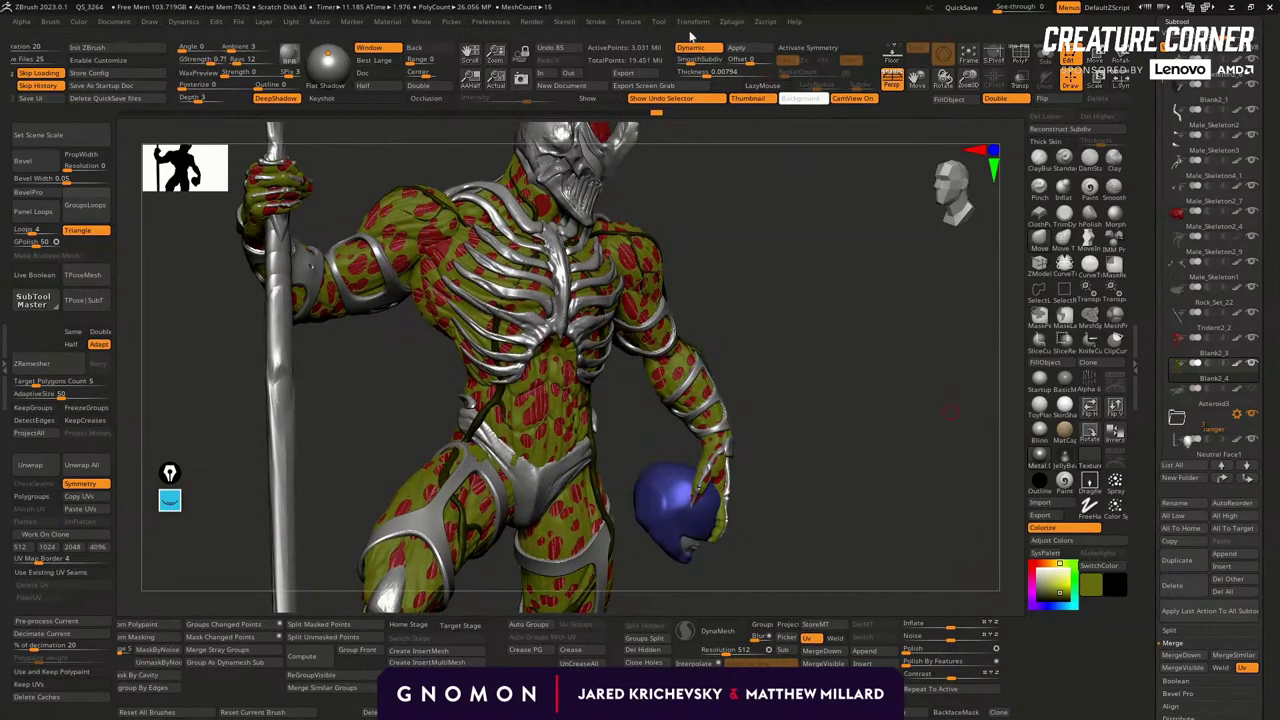
{"action": "left_click", "coordinate": [692, 48]}
{"action": "right_click_drag", "start_coordinate": [840, 291], "coordinate": [883, 361]}
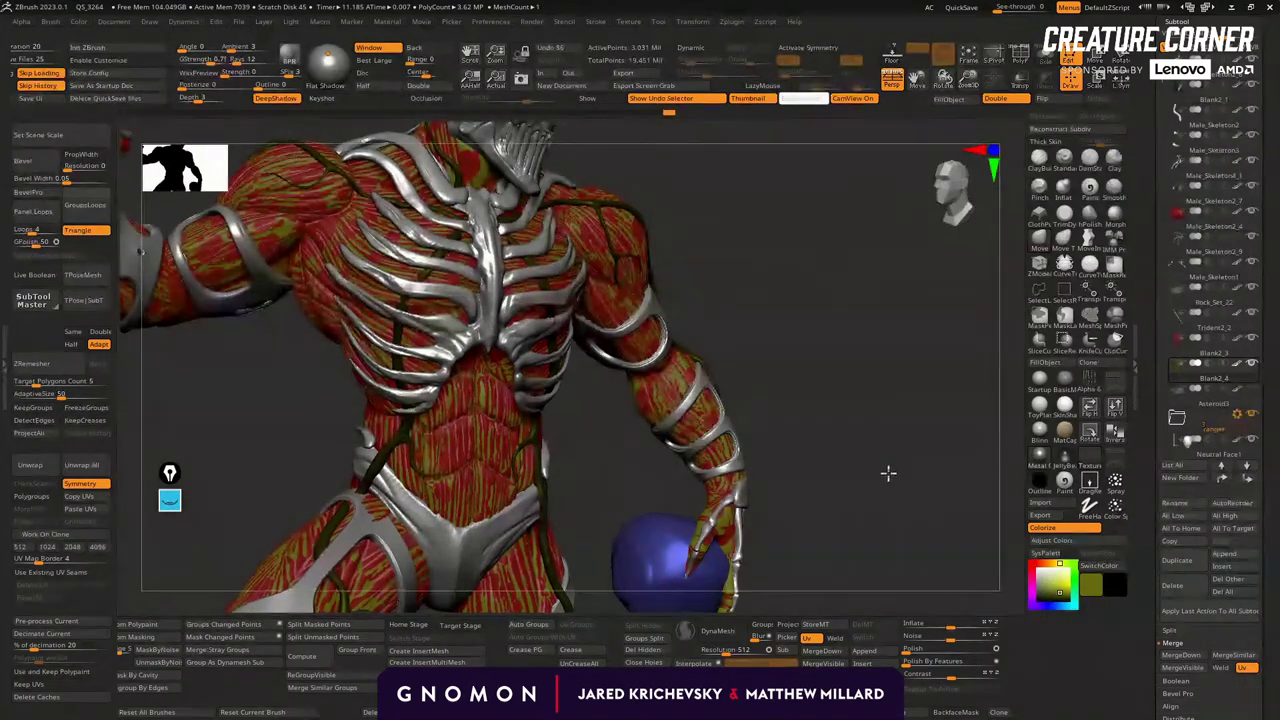
{"action": "right_click_drag", "start_coordinate": [895, 462], "coordinate": [860, 439], "text": "ctrl"}
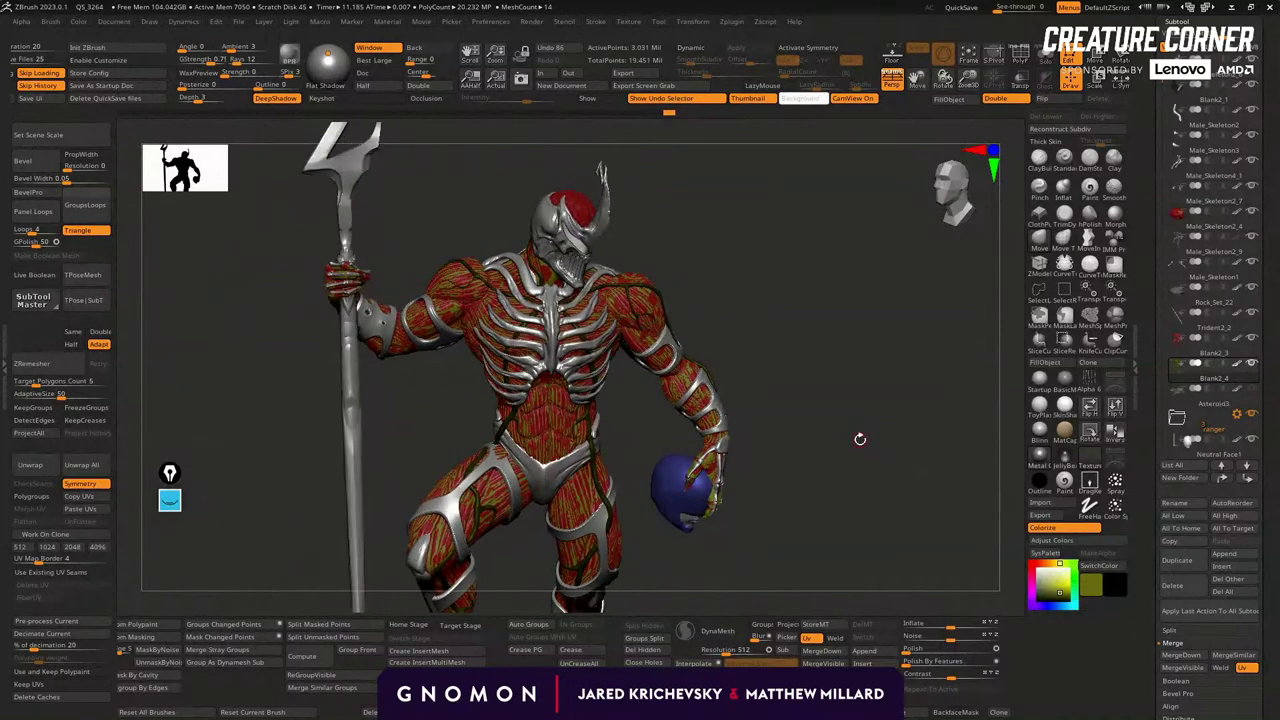
{"action": "right_click_drag", "start_coordinate": [863, 329], "coordinate": [819, 425]}
{"action": "right_click_drag", "start_coordinate": [819, 425], "coordinate": [822, 465], "text": "ctrl"}
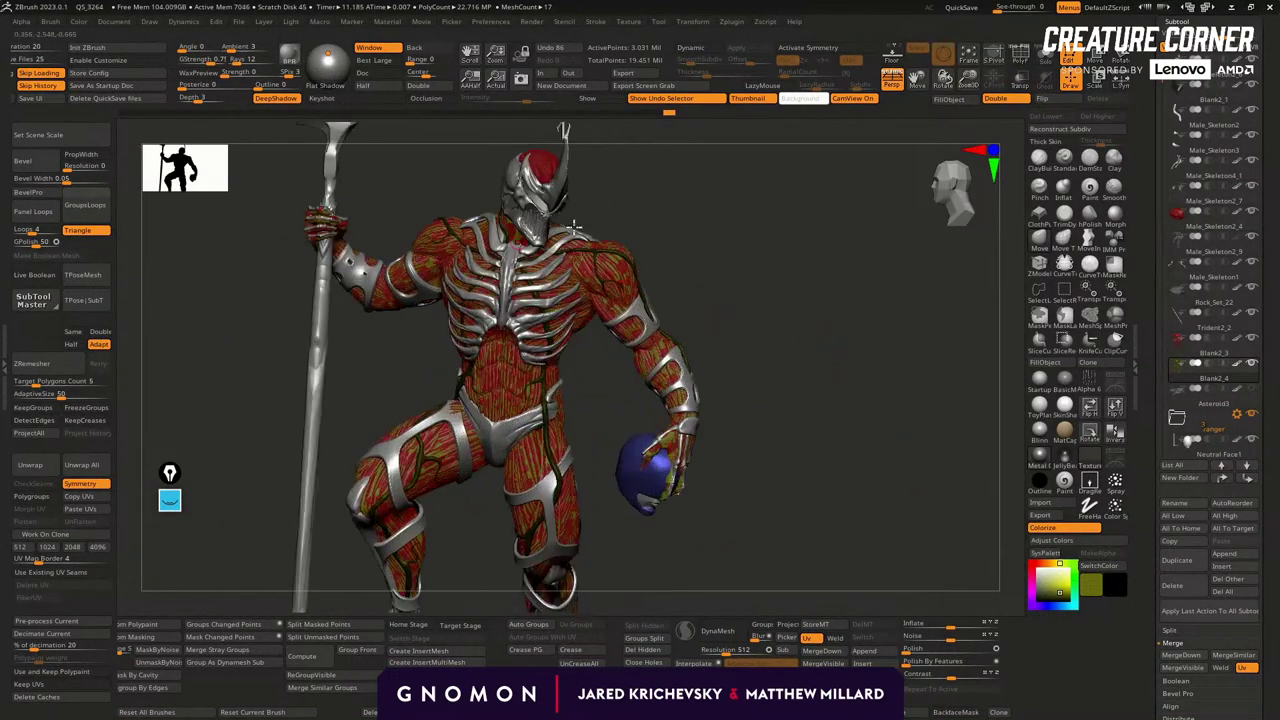
Select the olive shell Blank2_4 among the subtools and examine its fibres on the torso and arm.
{"action": "left_click", "coordinate": [1217, 420]}
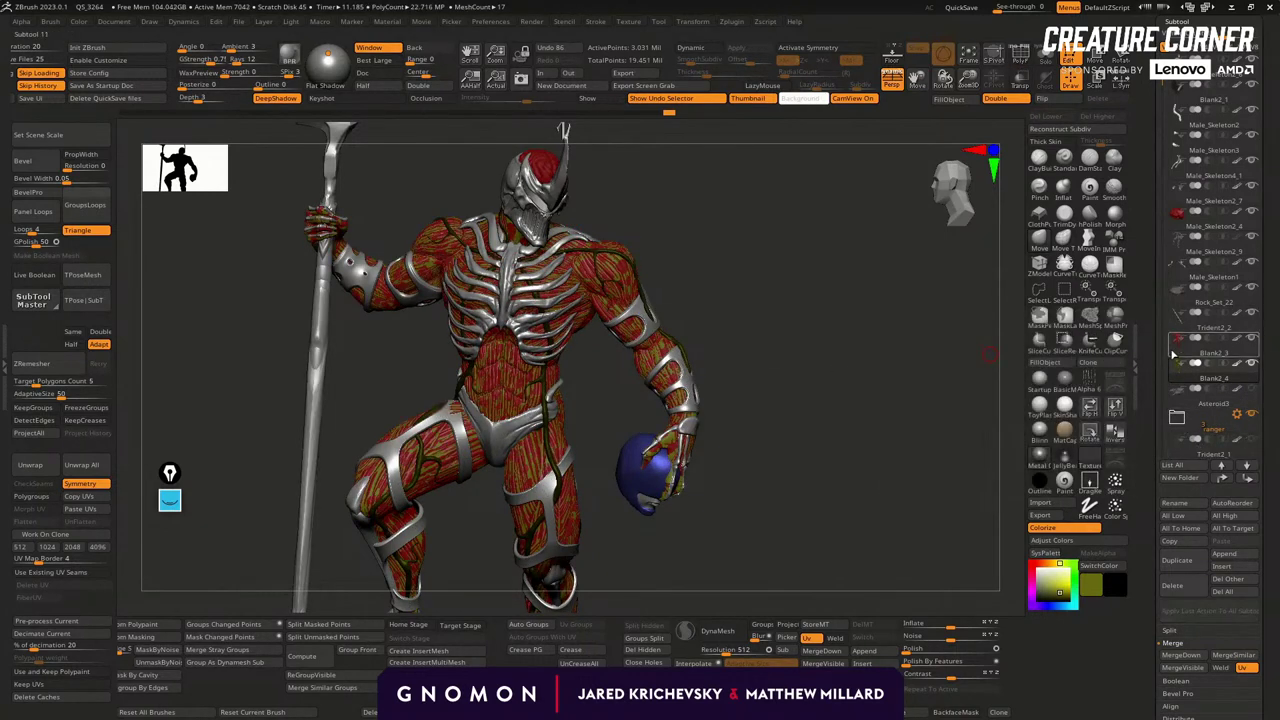
{"action": "left_click", "coordinate": [1194, 384]}
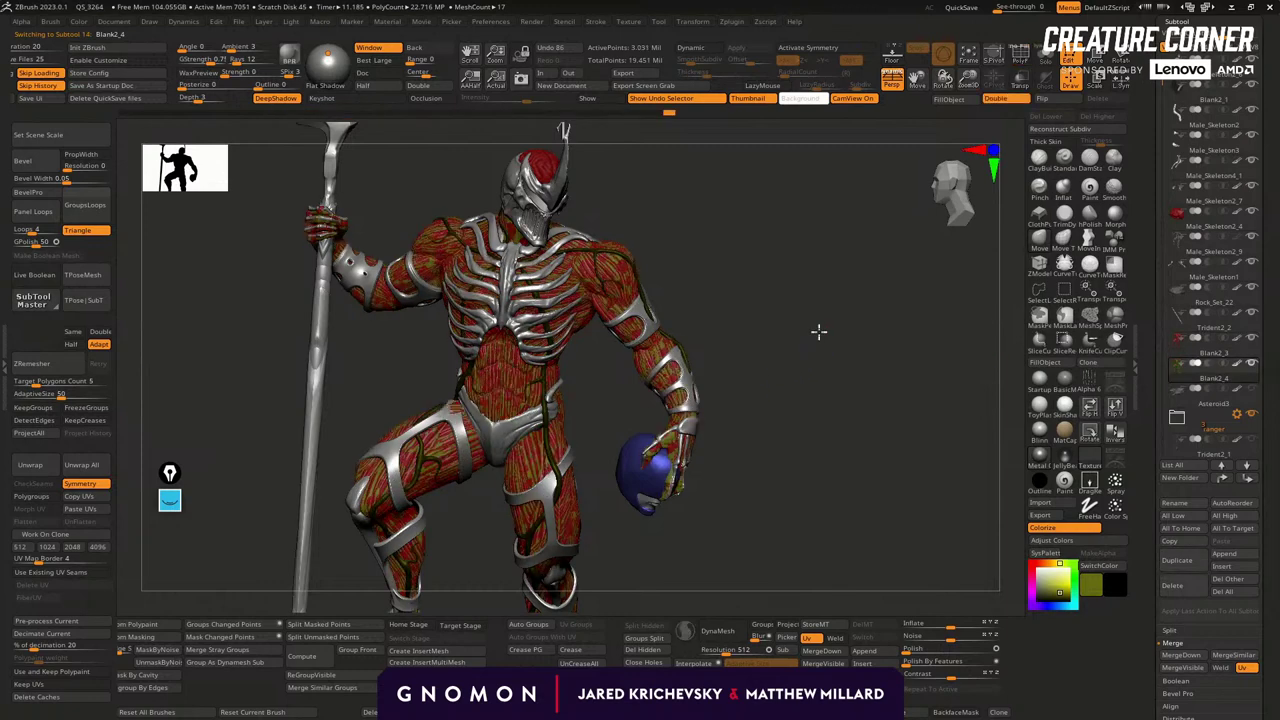
{"action": "left_click_drag", "start_coordinate": [819, 352], "coordinate": [842, 405], "text": "alt"}
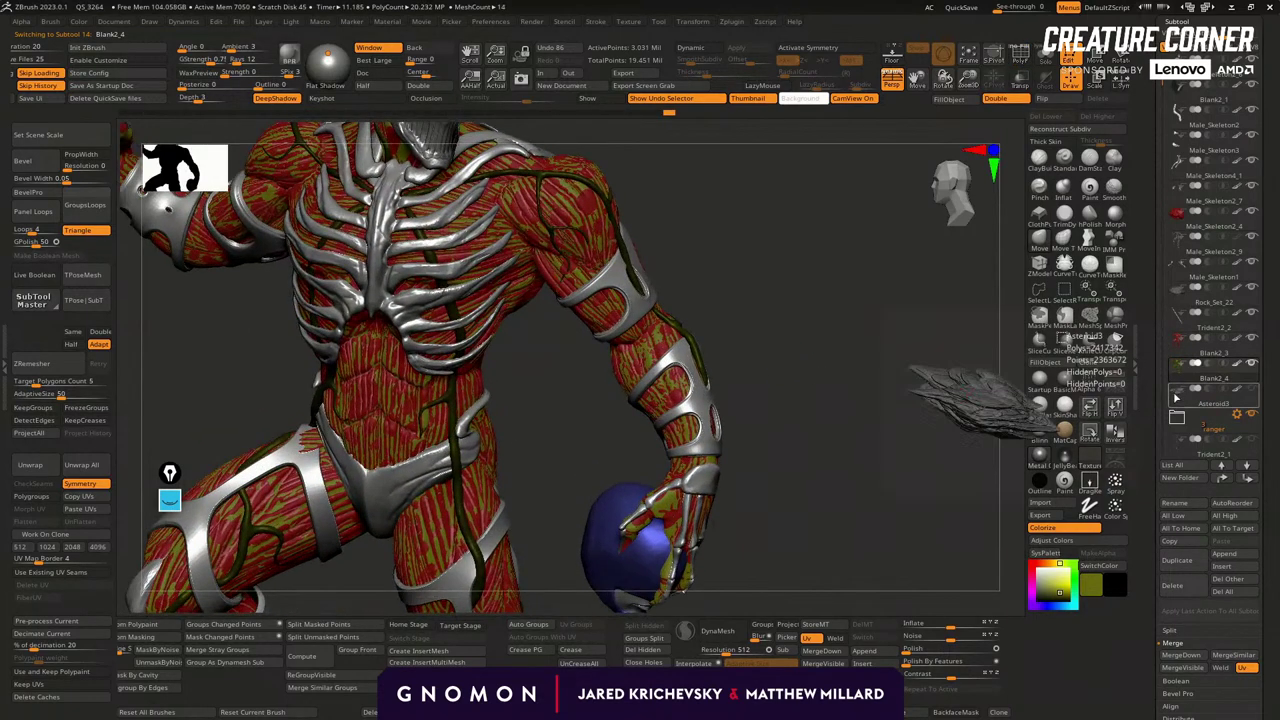
{"action": "scroll", "coordinate": [1268, 137], "scroll_direction": "up", "scroll_amount": 3}
{"action": "left_click", "coordinate": [998, 712]}
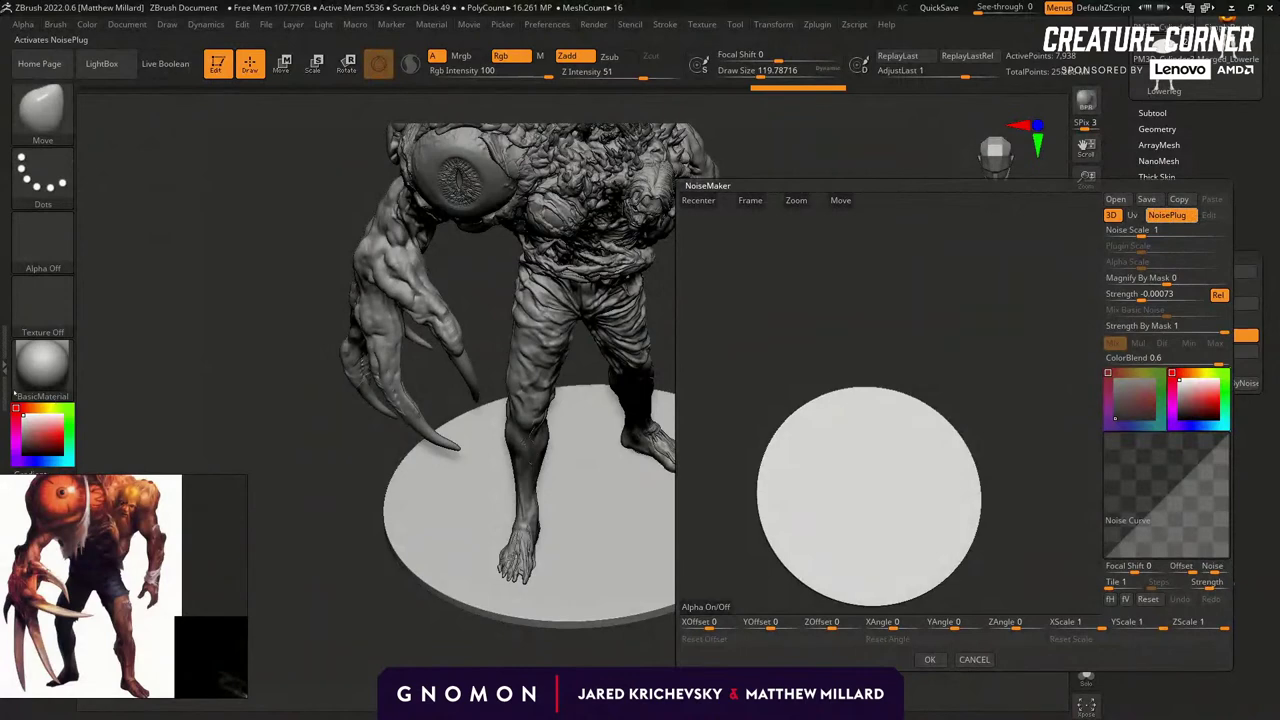
Give the disc base Dents plug-in surface noise with strength -0.1594 and basic noise mix 0.
{"action": "left_click_drag", "start_coordinate": [14, 392], "coordinate": [465, 173]}
{"action": "left_click", "coordinate": [238, 234]}
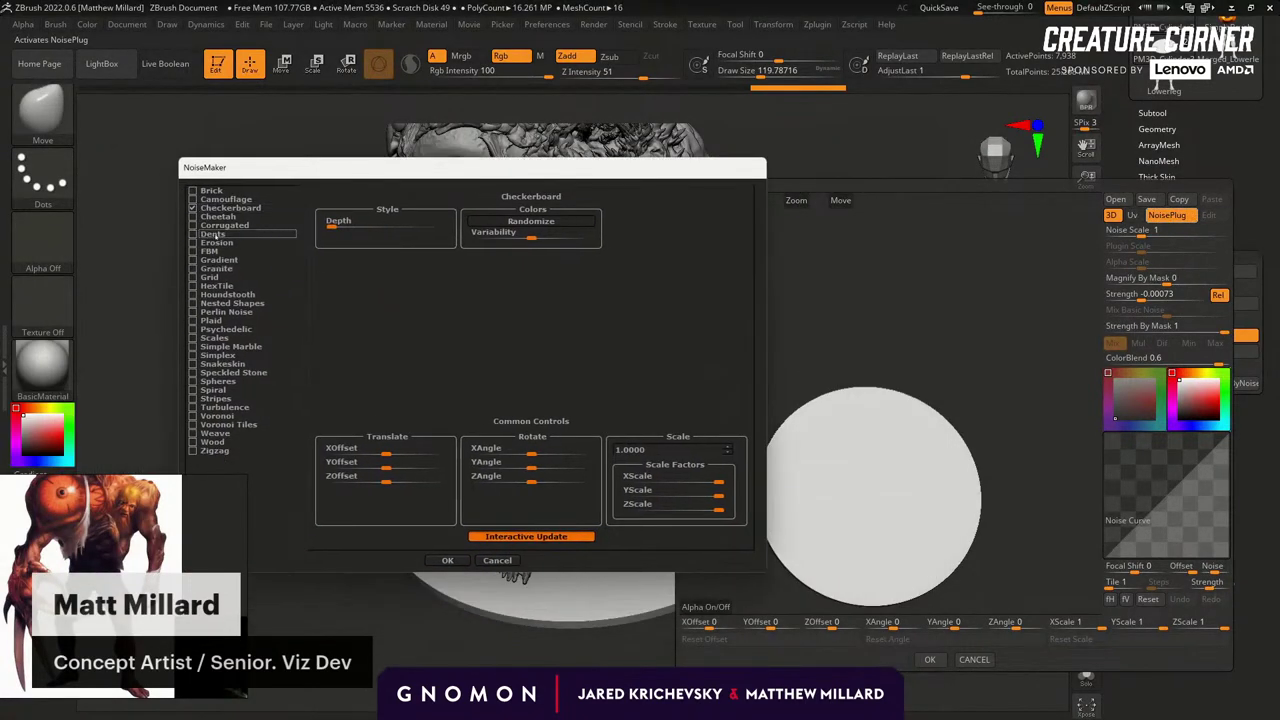
{"action": "left_click", "coordinate": [447, 560]}
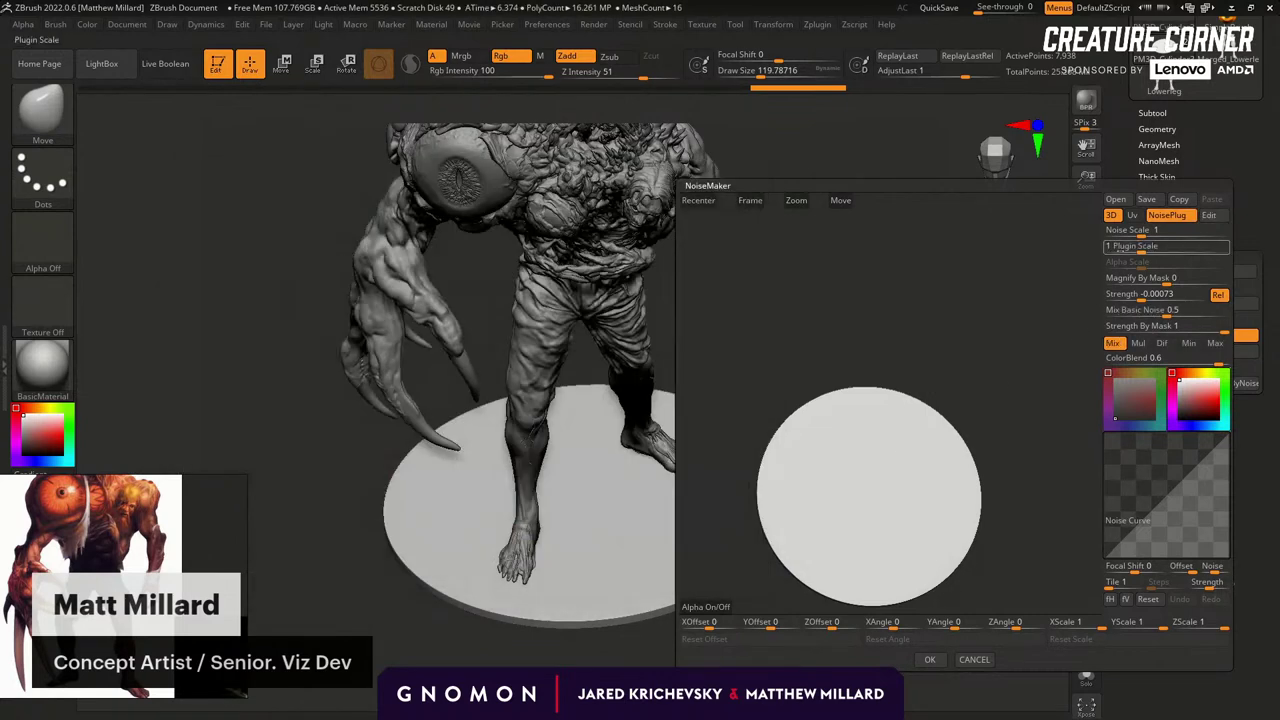
{"action": "left_click_drag", "start_coordinate": [1140, 297], "coordinate": [1096, 318]}
{"action": "left_click_drag", "start_coordinate": [1018, 403], "coordinate": [984, 325], "text": "alt"}
{"action": "left_click_drag", "start_coordinate": [950, 425], "coordinate": [975, 470], "text": "alt"}
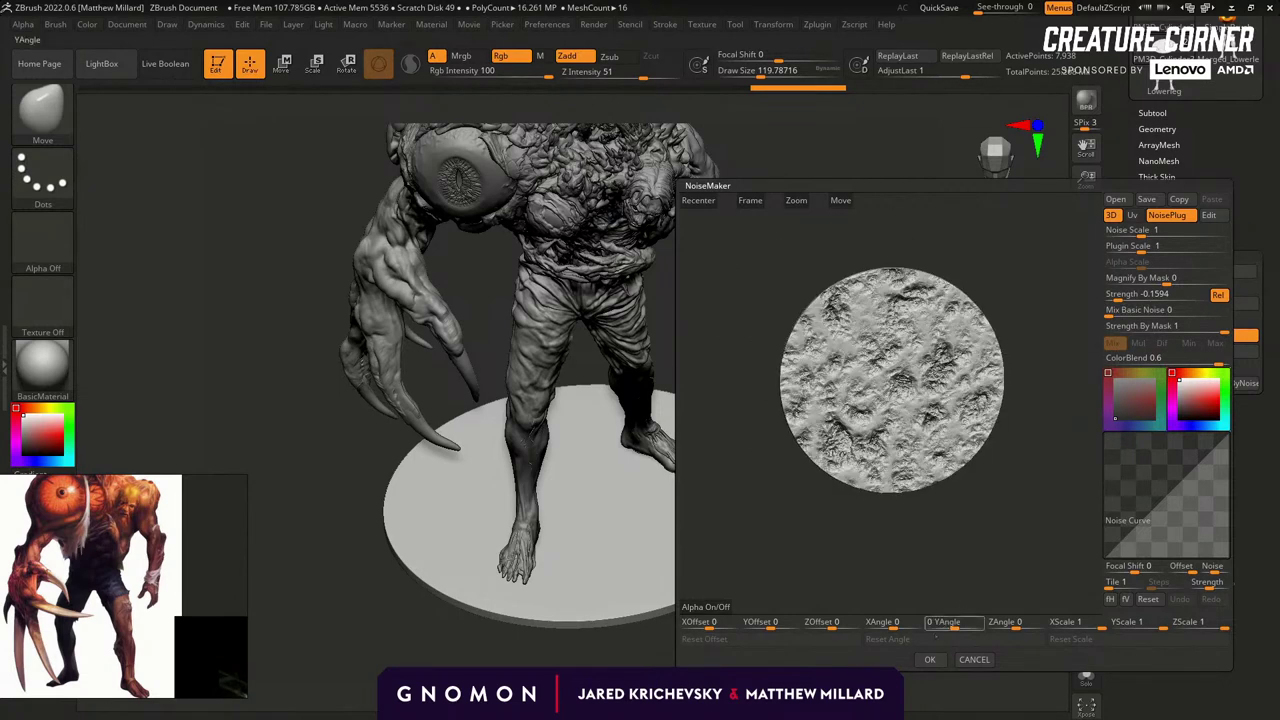
{"action": "left_click", "coordinate": [929, 659]}
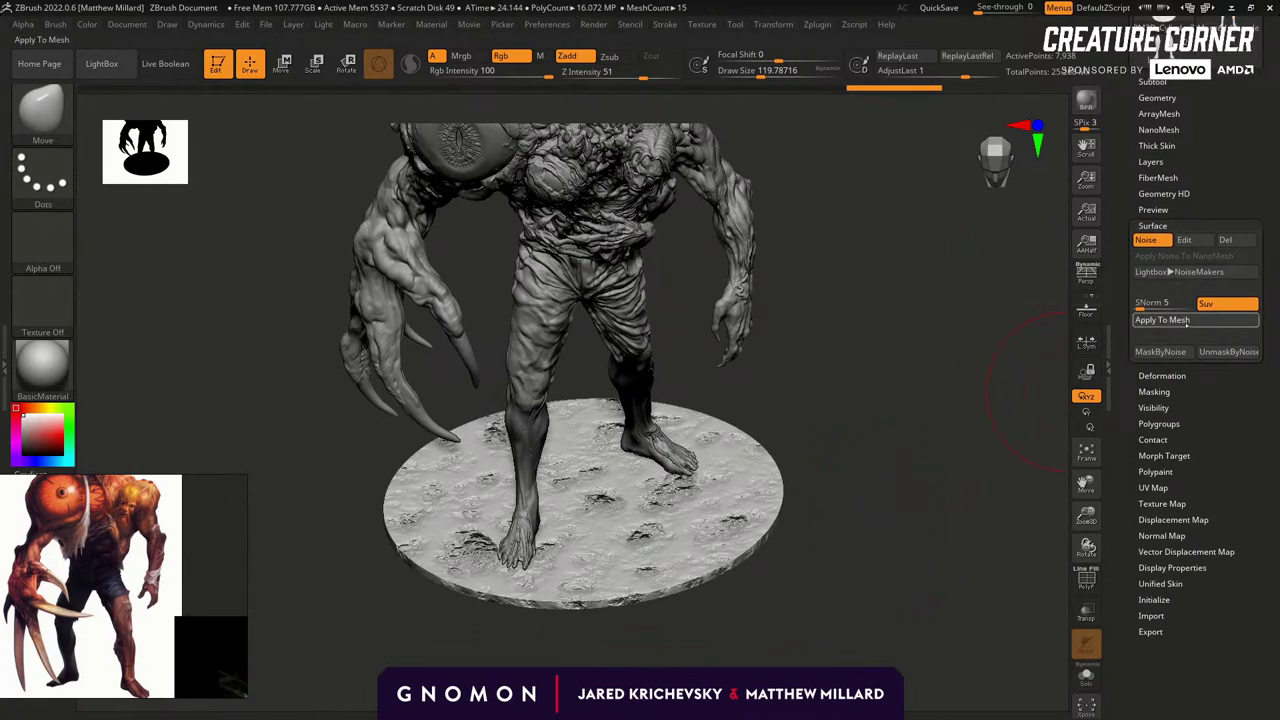
Try to bake the surface noise into the disc base's mesh.
{"action": "left_click", "coordinate": [1187, 325]}
{"action": "mouse_move", "coordinate": [897, 463]}
{"action": "left_mouse_down"}
{"action": "mouse_move", "coordinate": [902, 440]}
{"action": "mouse_move", "coordinate": [908, 482]}
{"action": "left_mouse_up"}
{"action": "key", "text": "ctrl+z"}
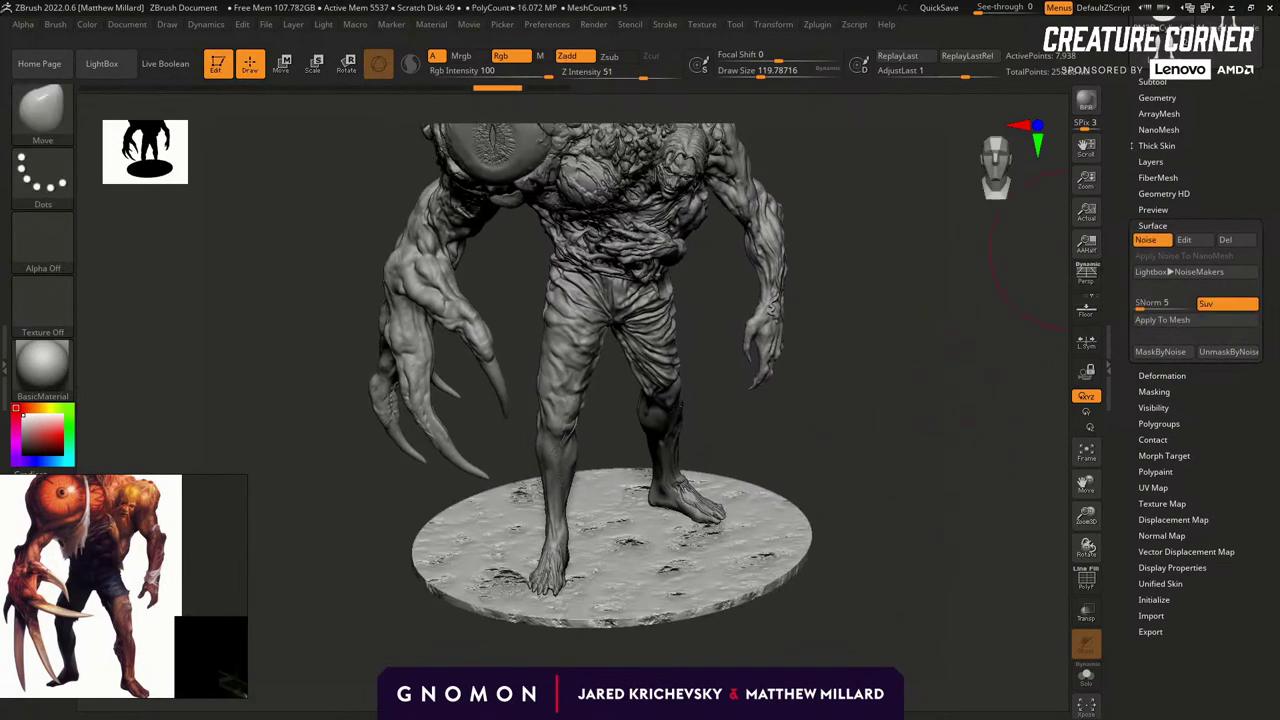
DynaMesh the disc base at resolution 128 and subdivide it to about 704,000 points.
{"action": "left_click", "coordinate": [1157, 97]}
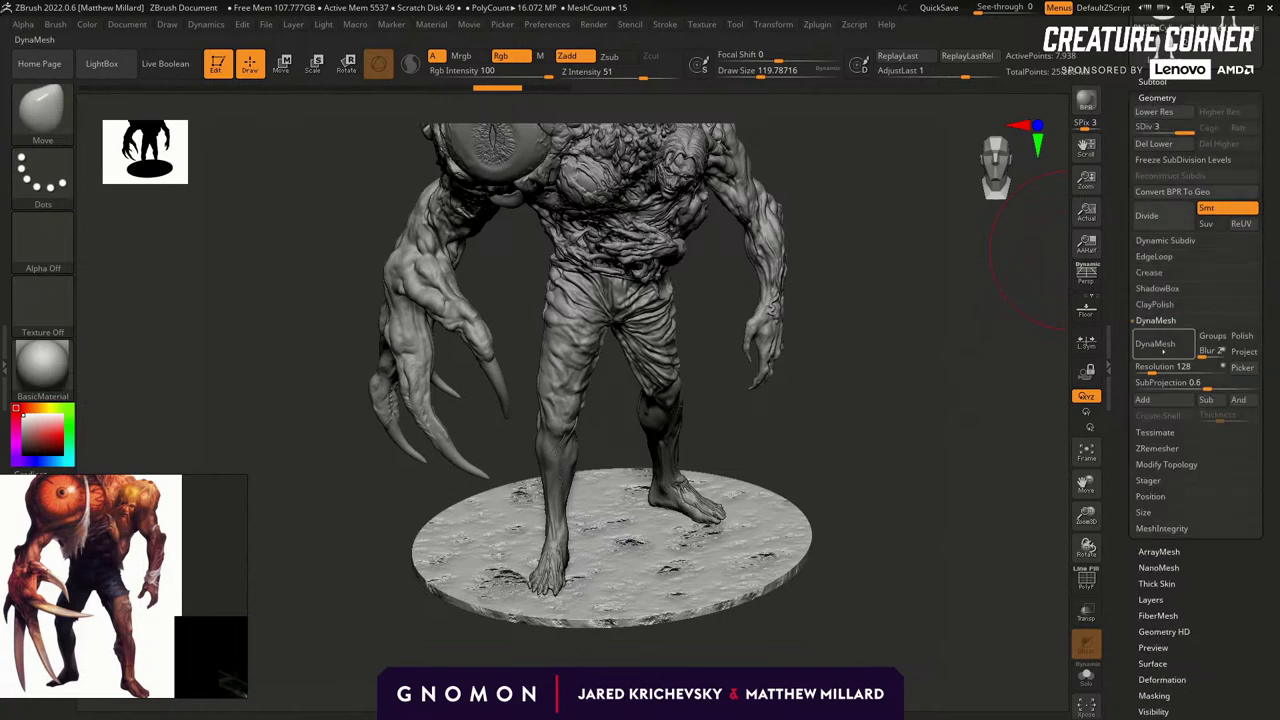
{"action": "left_click", "coordinate": [1155, 345]}
{"action": "left_click", "coordinate": [1035, 380]}
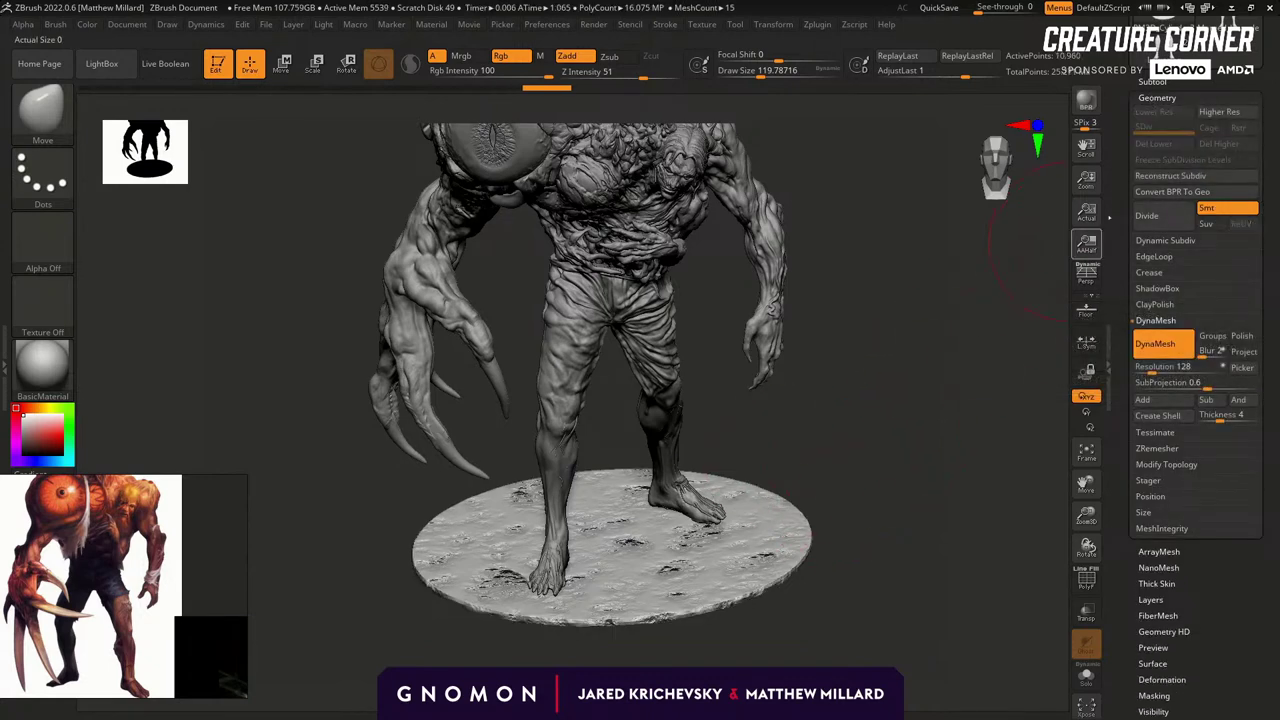
{"action": "left_click", "coordinate": [1157, 97]}
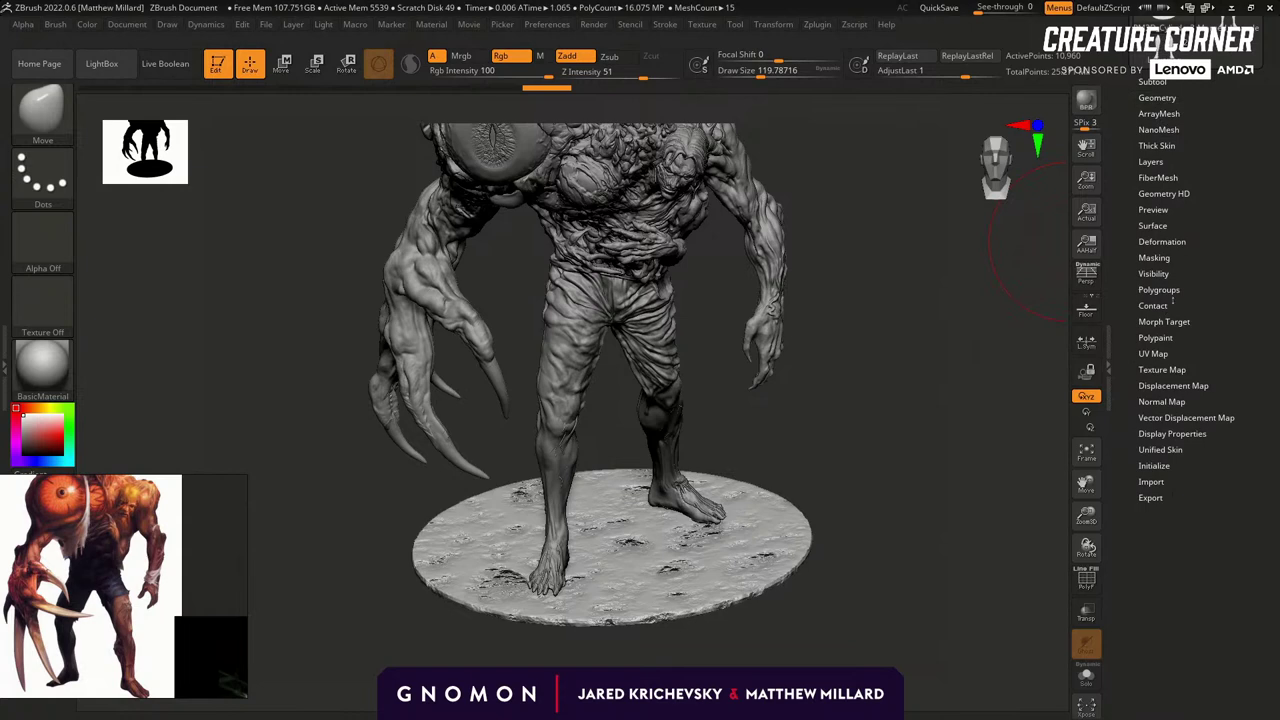
{"action": "key", "text": "ctrl"}
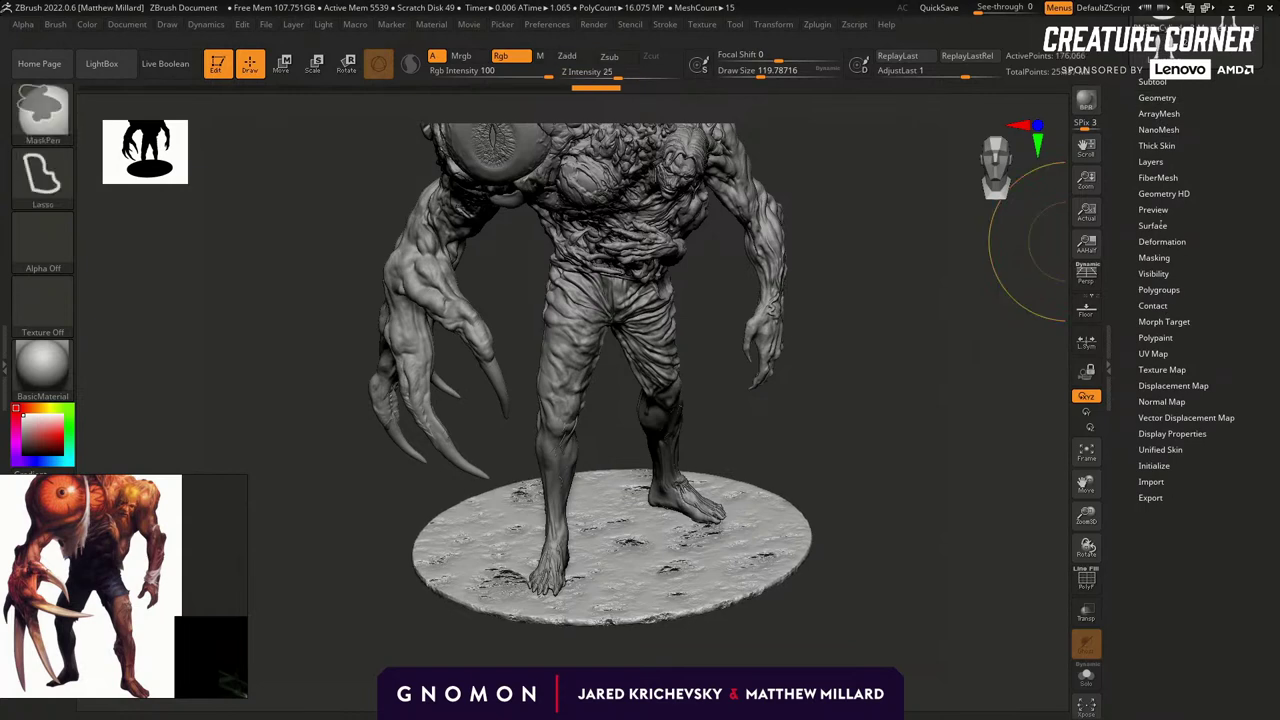
Apply the surface noise to the subdivided disc base's mesh.
{"action": "left_click", "coordinate": [1153, 225]}
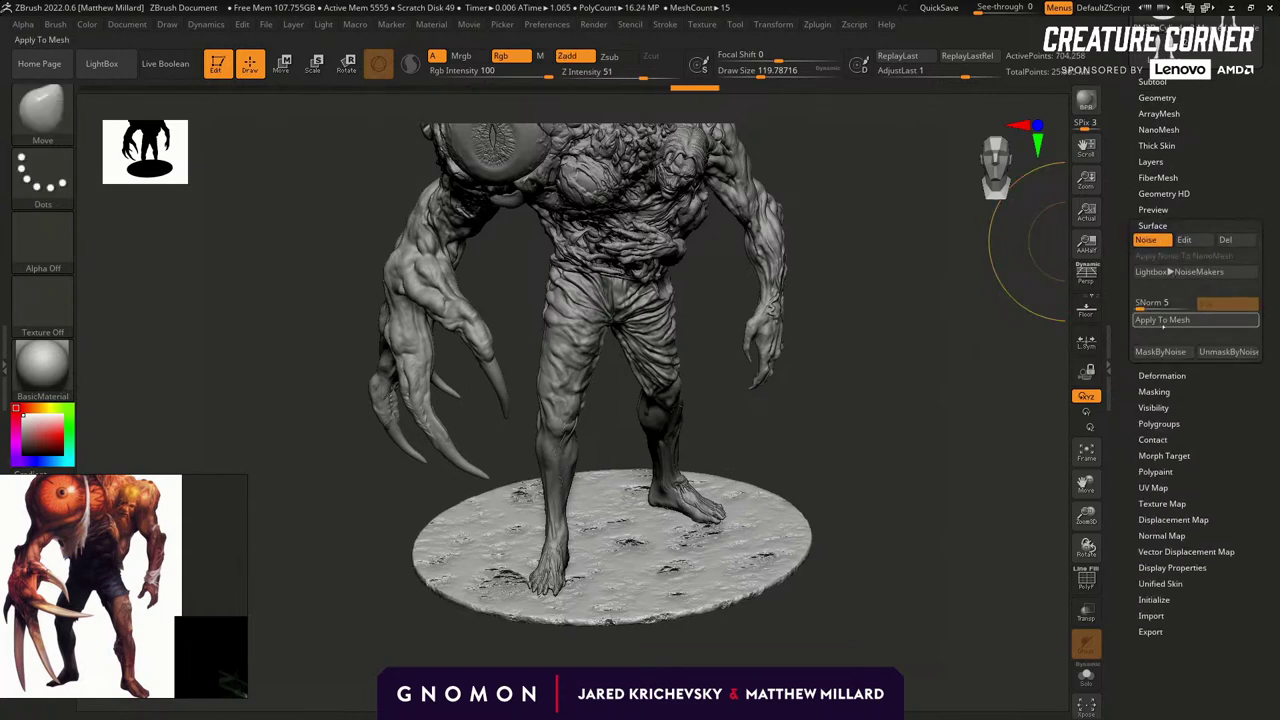
{"action": "left_click", "coordinate": [1162, 320]}
{"action": "left_click_drag", "start_coordinate": [906, 431], "coordinate": [930, 431]}
Return to the plain disc base and scale it down uniformly beneath the creature's feet.
{"action": "key", "text": "r"}
{"action": "left_click_drag", "start_coordinate": [880, 480], "coordinate": [880, 405]}
{"action": "left_click_drag", "start_coordinate": [610, 508], "coordinate": [610, 532], "text": "ctrl"}
{"action": "left_click_drag", "start_coordinate": [815, 410], "coordinate": [815, 489]}
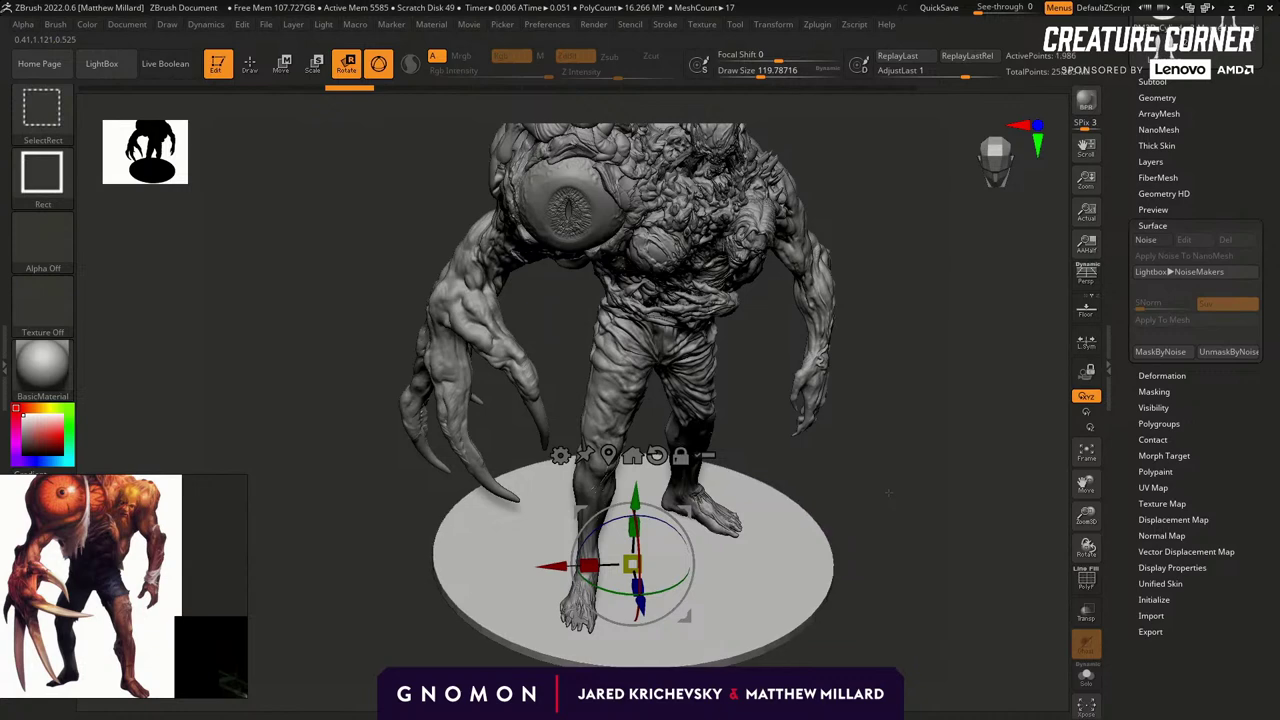
{"action": "key", "text": "ctrl+shift+z"}
{"action": "mouse_move", "coordinate": [631, 564]}
{"action": "left_mouse_down"}
{"action": "mouse_move", "coordinate": [620, 570]}
{"action": "mouse_move", "coordinate": [627, 559]}
{"action": "left_mouse_up"}
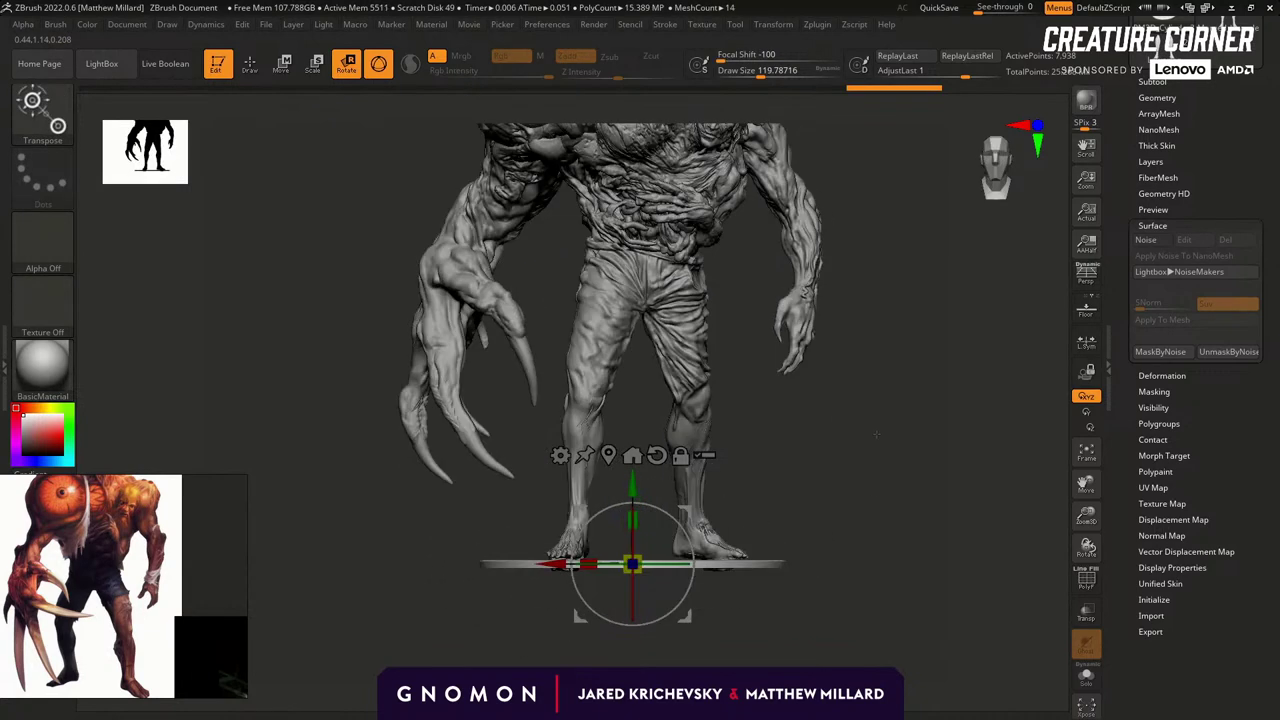
{"action": "left_click_drag", "start_coordinate": [804, 471], "coordinate": [791, 565], "text": "alt"}
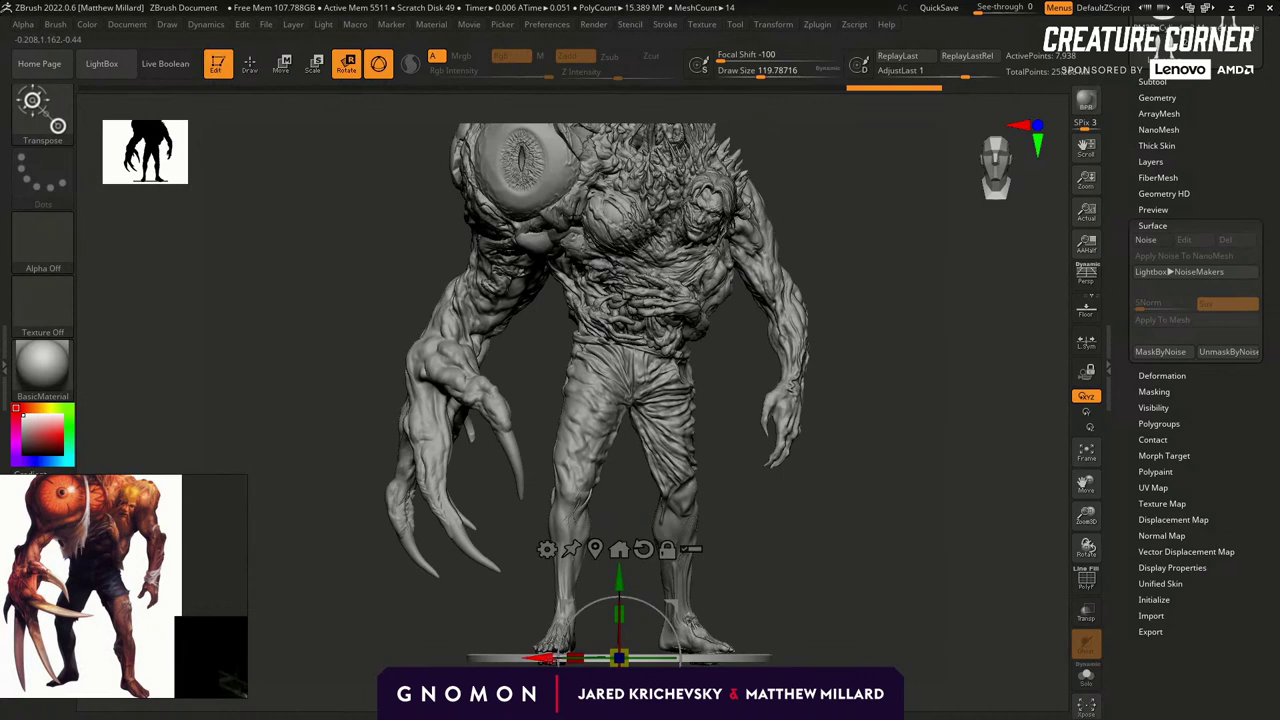
Choose the Move brush, select the arm subtool birkin_1_14 and look over the creature's upper body.
{"action": "left_click_drag", "start_coordinate": [797, 515], "coordinate": [843, 394]}
{"action": "key", "text": "b"}
{"action": "key", "text": "m"}
{"action": "key", "text": "v"}
{"action": "mouse_move", "coordinate": [832, 318]}
{"action": "left_mouse_down", "text": "alt"}
{"action": "mouse_move", "coordinate": [829, 370]}
{"action": "mouse_move", "coordinate": [785, 385]}
{"action": "left_mouse_up", "text": "alt"}
{"action": "left_click", "coordinate": [778, 448], "text": "alt"}
{"action": "left_click_drag", "start_coordinate": [871, 491], "coordinate": [860, 425], "text": "alt"}
{"action": "left_click_drag", "start_coordinate": [866, 540], "coordinate": [845, 405], "text": "alt"}
{"action": "left_click_drag", "start_coordinate": [830, 310], "coordinate": [928, 455], "text": "alt"}
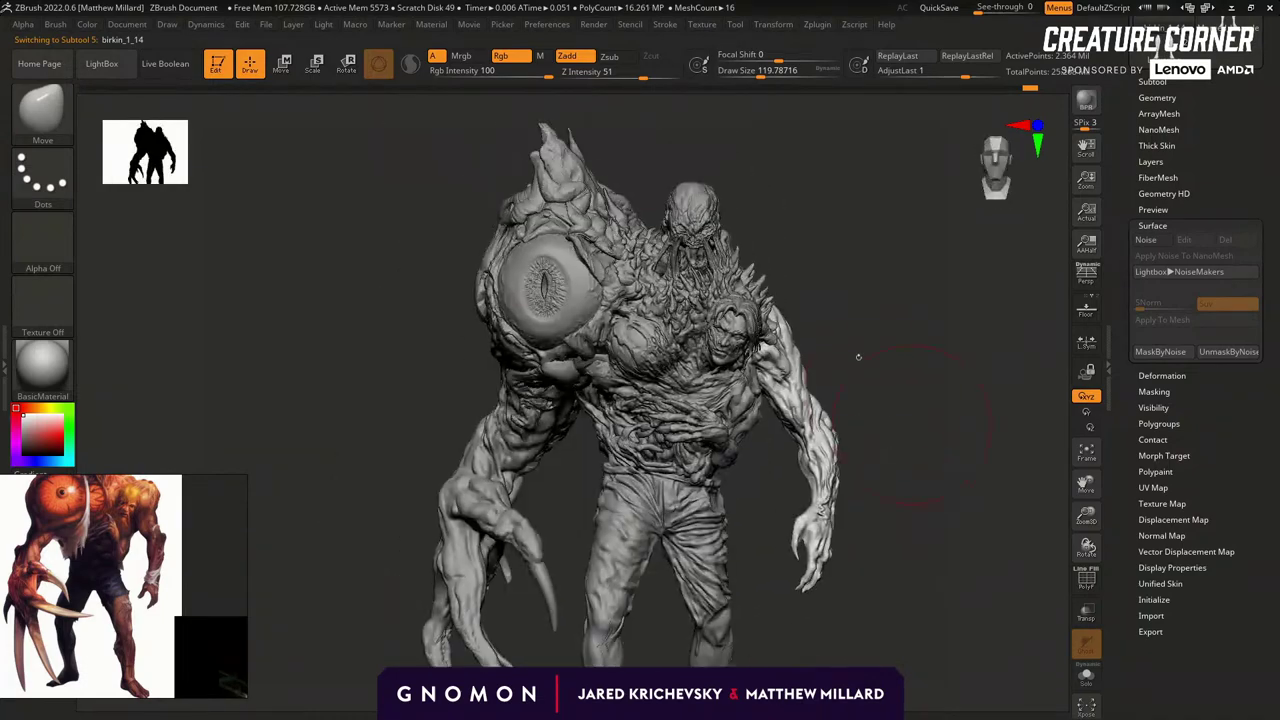
Select the large shoulder eyeball EyeBall2 and lower it three subdivision levels.
{"action": "left_click_drag", "start_coordinate": [563, 474], "coordinate": [581, 516], "text": "alt"}
{"action": "left_click_drag", "start_coordinate": [335, 400], "coordinate": [401, 432]}
{"action": "left_click", "coordinate": [578, 367], "text": "alt"}
{"action": "left_click_drag", "start_coordinate": [762, 283], "coordinate": [837, 286], "text": "alt"}
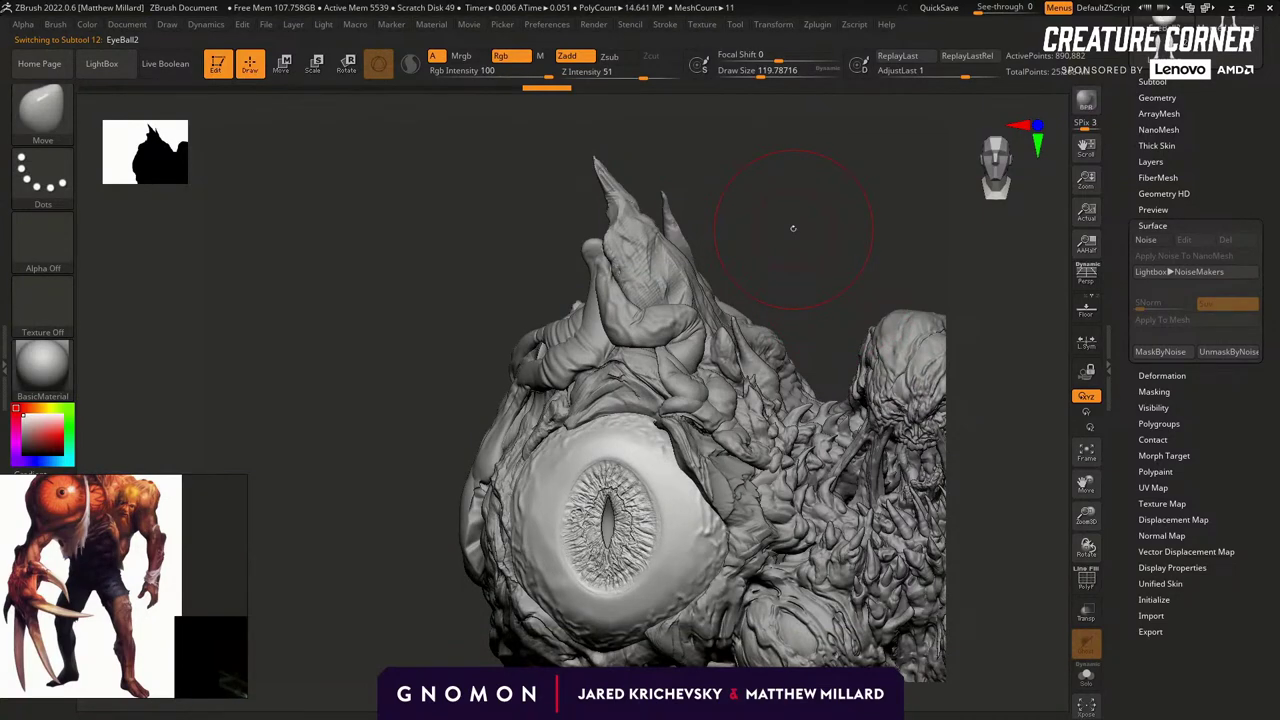
{"action": "key", "text": "shift+d"}
{"action": "key", "text": "shift+d"}
{"action": "key", "text": "shift+d"}
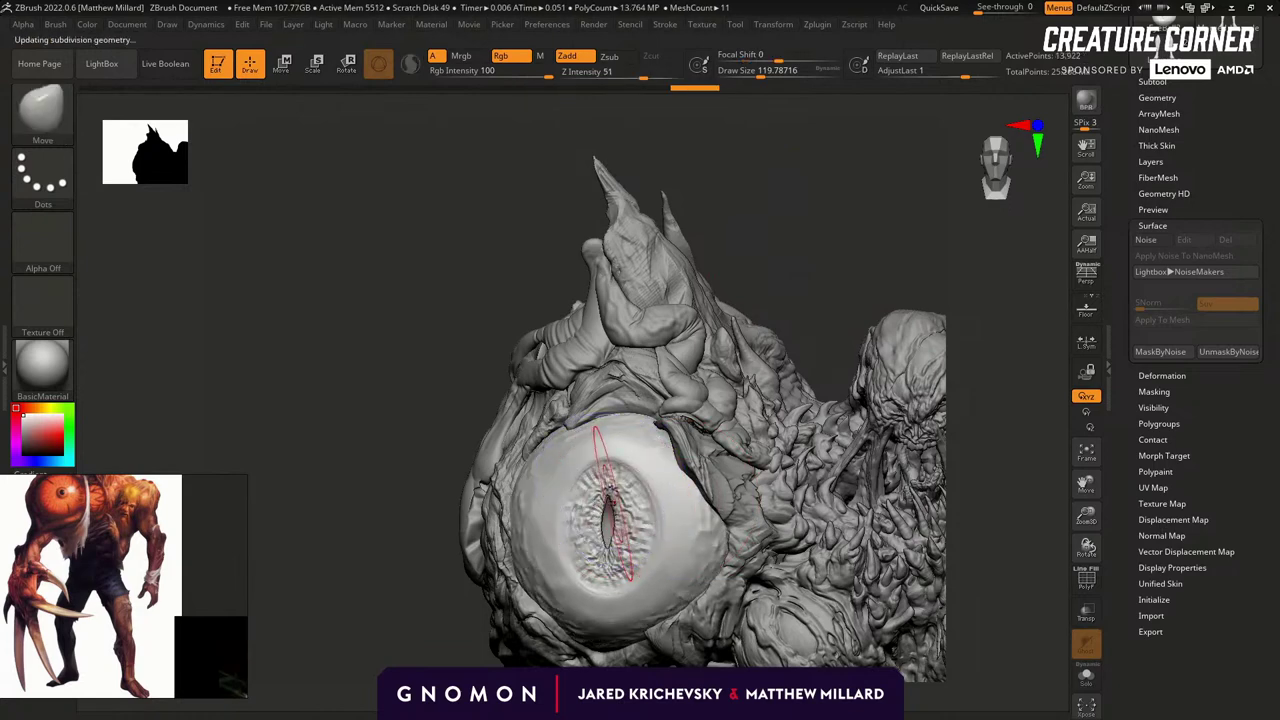
Reshape the eyeball's slit pupil with the Move Topological brush.
{"action": "key", "text": "b"}
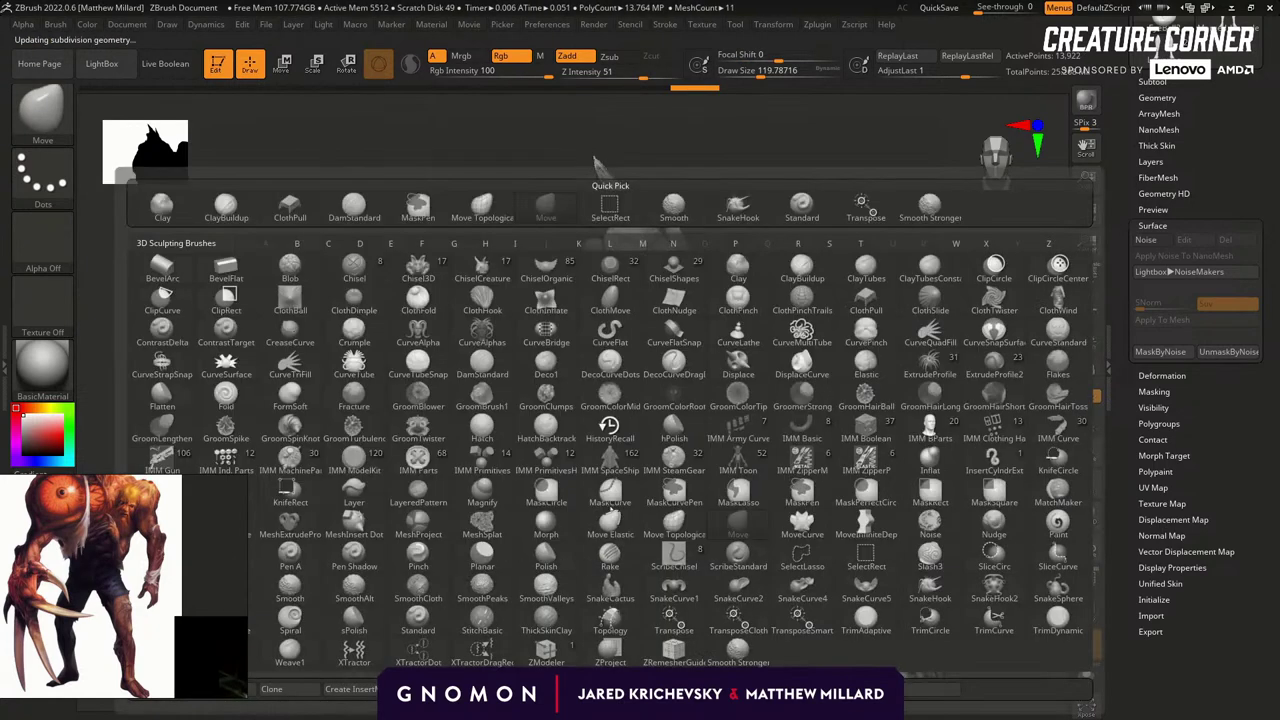
{"action": "key", "text": "m"}
{"action": "key", "text": "t"}
{"action": "key", "text": "ctrl+z"}
{"action": "key", "text": "ctrl+z"}
{"action": "key", "text": "s"}
{"action": "key", "text": "s"}
{"action": "mouse_move", "coordinate": [606, 490]}
{"action": "left_mouse_down"}
{"action": "mouse_move", "coordinate": [621, 511]}
{"action": "mouse_move", "coordinate": [627, 497]}
{"action": "left_mouse_up"}
Set the brush size to about 41.42 and raise the eyeball two subdivision levels.
{"action": "key", "text": "bracketleft"}
{"action": "left_click_drag", "start_coordinate": [404, 577], "coordinate": [388, 500]}
{"action": "key", "text": "bracketright"}
{"action": "key", "text": "d"}
{"action": "key", "text": "d"}
{"action": "mouse_move", "coordinate": [407, 582]}
{"action": "left_mouse_down", "text": "alt"}
{"action": "mouse_move", "coordinate": [367, 567]}
{"action": "mouse_move", "coordinate": [431, 580]}
{"action": "mouse_move", "coordinate": [430, 553]}
{"action": "mouse_move", "coordinate": [424, 585]}
{"action": "mouse_move", "coordinate": [377, 574]}
{"action": "mouse_move", "coordinate": [397, 586]}
{"action": "left_mouse_up", "text": "alt"}
{"action": "key", "text": "ctrl+z"}
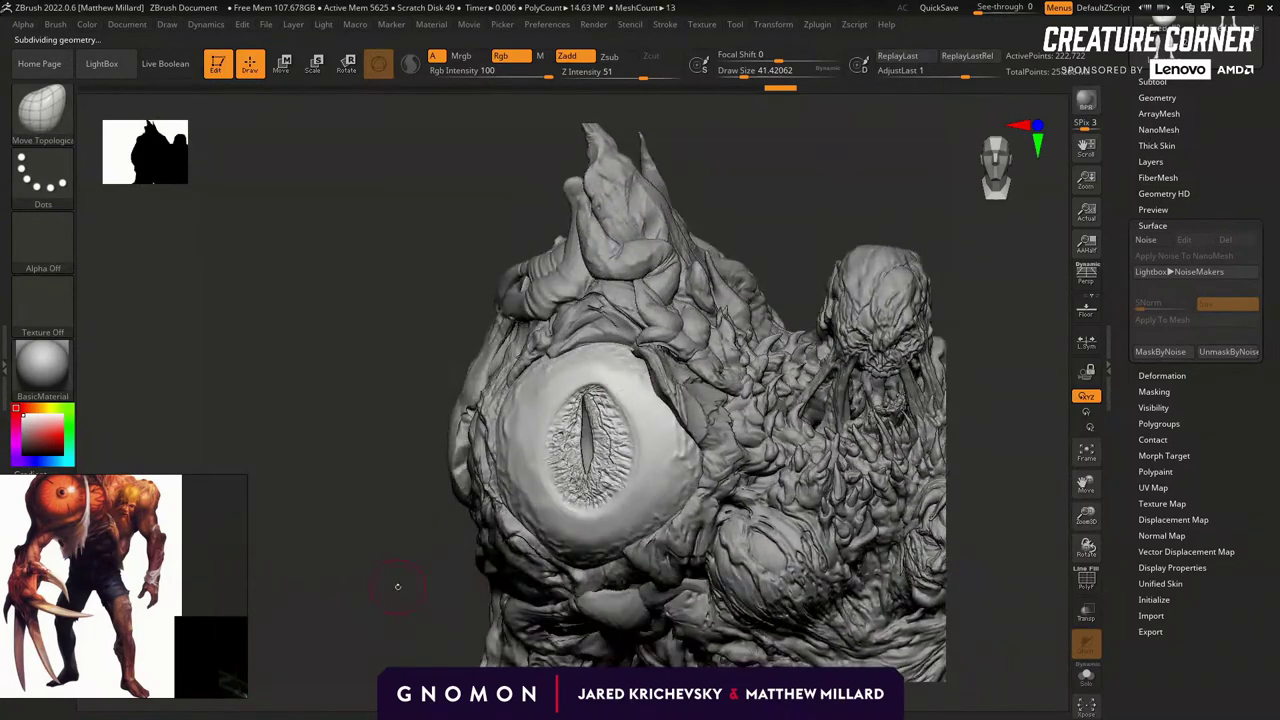
Carve branching creases around the upper rim of the iris with the DamStandard brush at size 14.19857.
{"action": "key", "text": "b"}
{"action": "key", "text": "d"}
{"action": "key", "text": "s"}
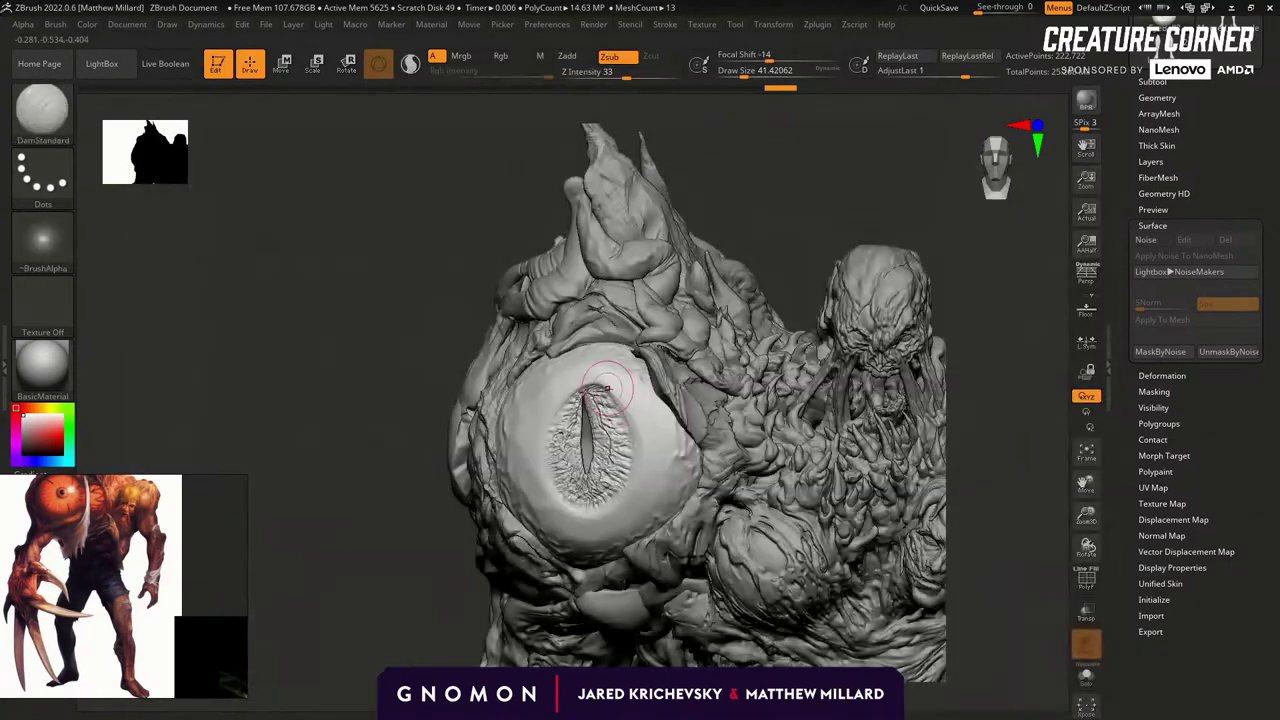
{"action": "key", "text": "s"}
{"action": "left_click_drag", "start_coordinate": [602, 386], "coordinate": [612, 388]}
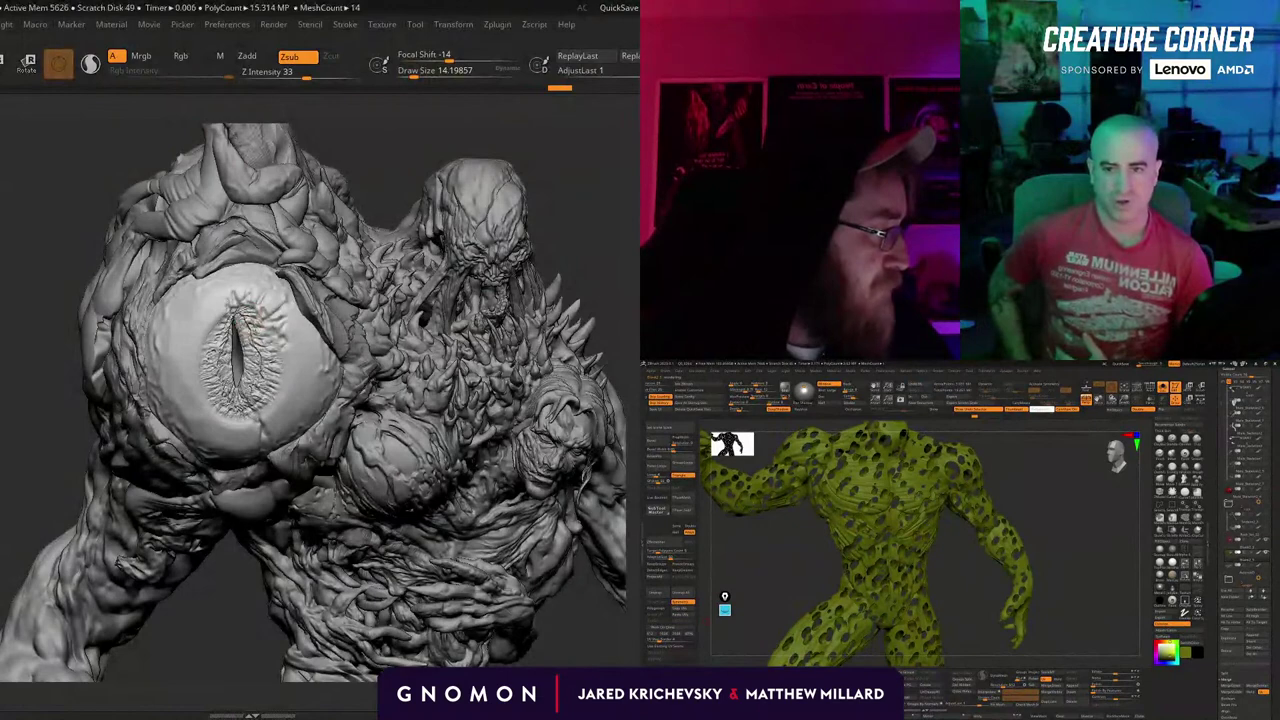
{"action": "left_click_drag", "start_coordinate": [372, 180], "coordinate": [400, 198]}
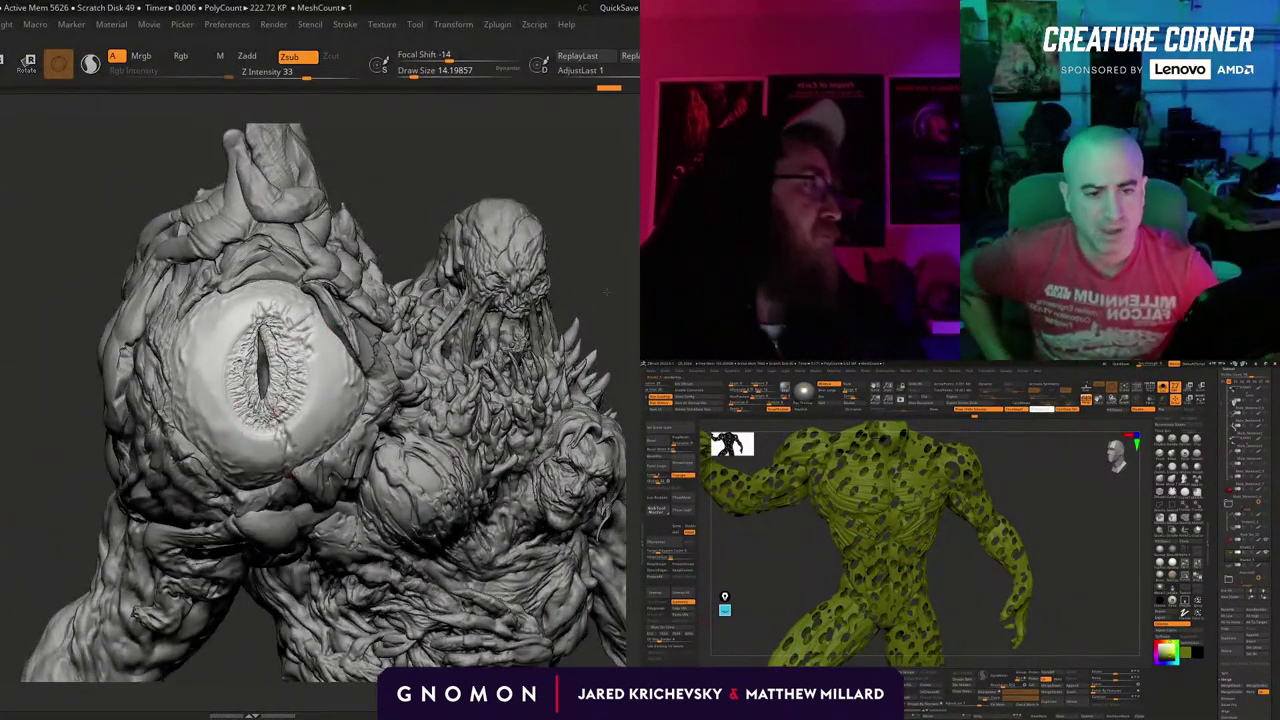
{"action": "left_click_drag", "start_coordinate": [606, 292], "coordinate": [572, 302]}
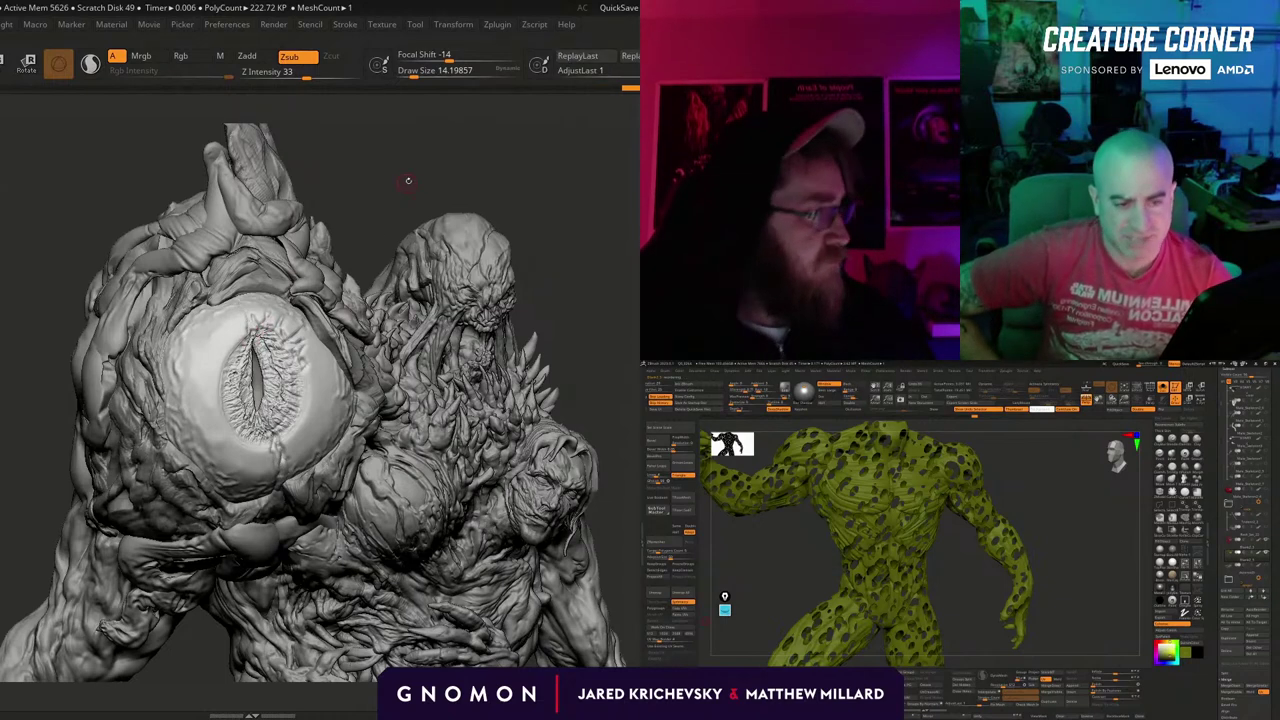
Carve further fine grooves across the white of the eyeball beside and below the iris at brush size 14.19857.
{"action": "key", "text": "bracketright"}
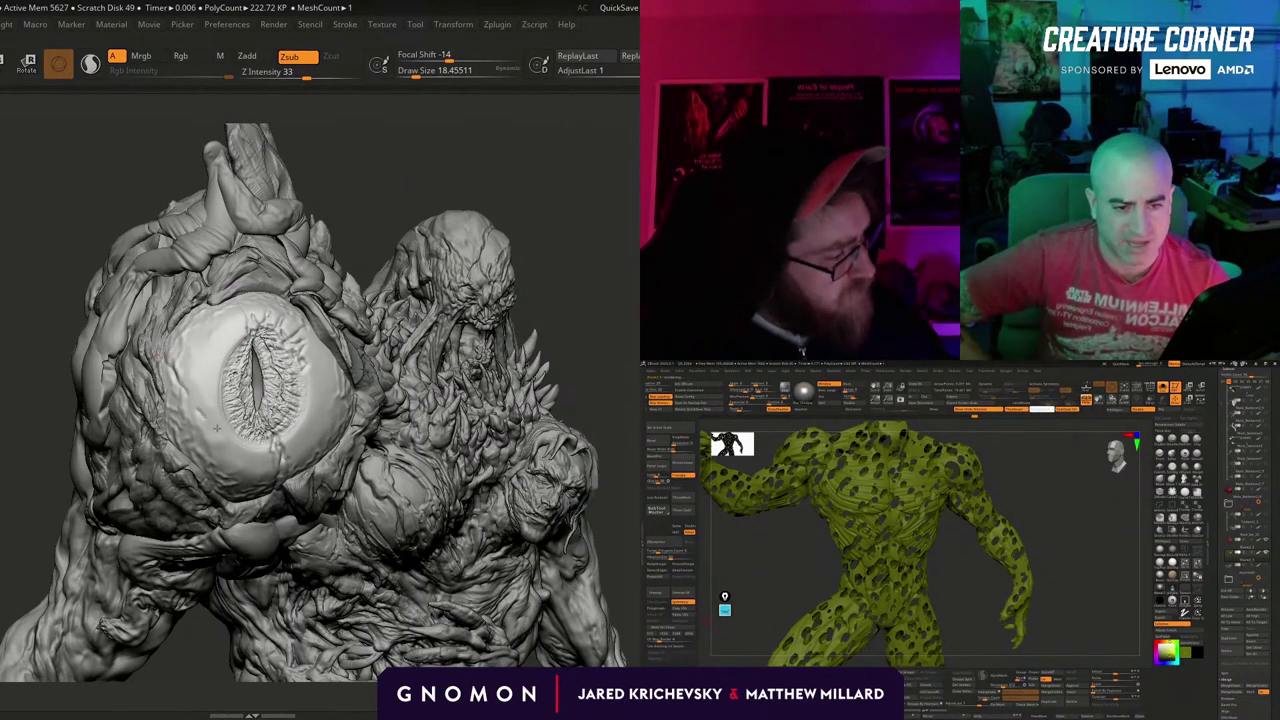
{"action": "key", "text": "bracketleft"}
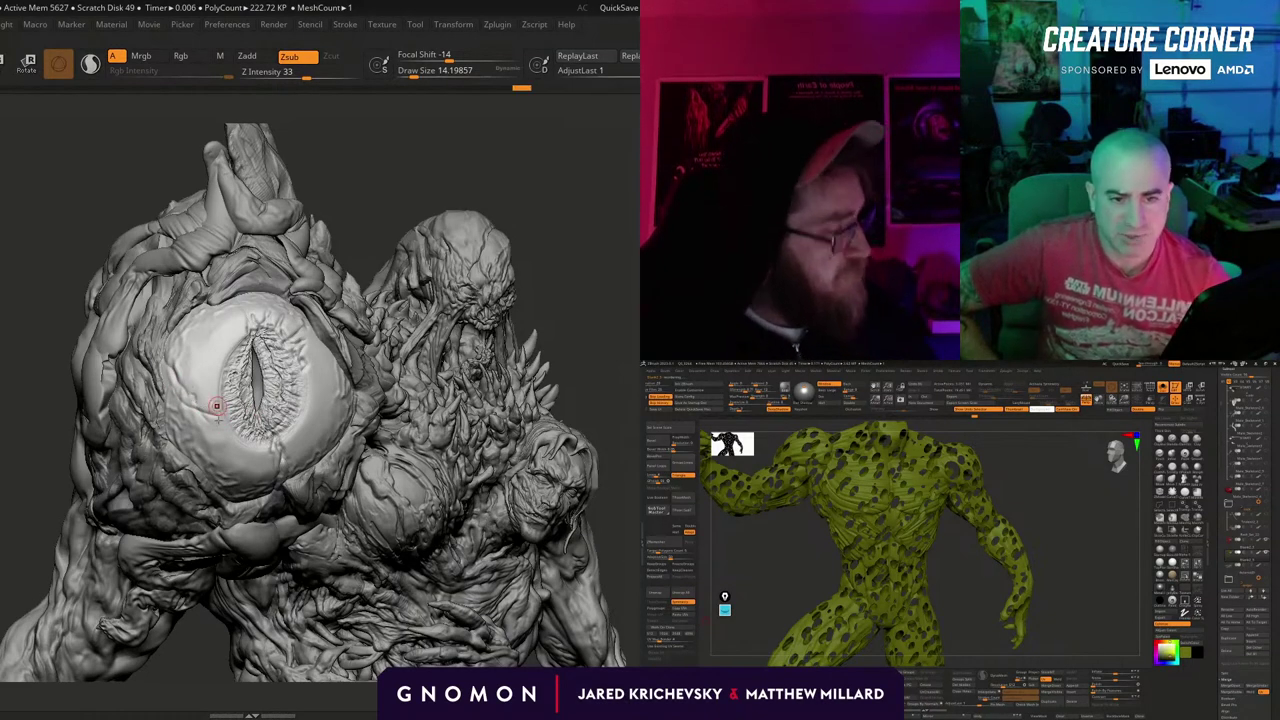
{"action": "left_click_drag", "start_coordinate": [12, 510], "coordinate": [3, 508]}
{"action": "mouse_move", "coordinate": [220, 431]}
{"action": "left_mouse_down"}
{"action": "mouse_move", "coordinate": [211, 423]}
{"action": "mouse_move", "coordinate": [238, 442]}
{"action": "left_mouse_up"}
{"action": "mouse_move", "coordinate": [46, 520]}
{"action": "left_mouse_down"}
{"action": "mouse_move", "coordinate": [46, 540]}
{"action": "mouse_move", "coordinate": [60, 525]}
{"action": "left_mouse_up"}
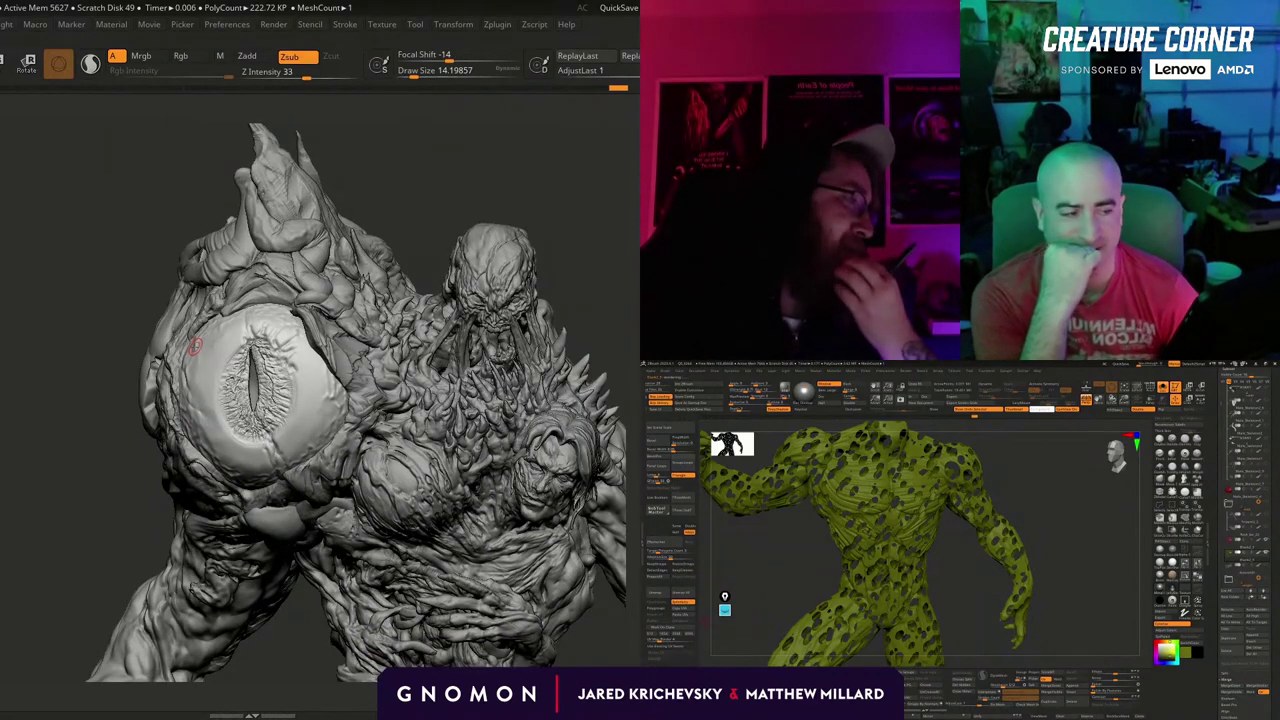
{"action": "left_click_drag", "start_coordinate": [86, 526], "coordinate": [82, 509]}
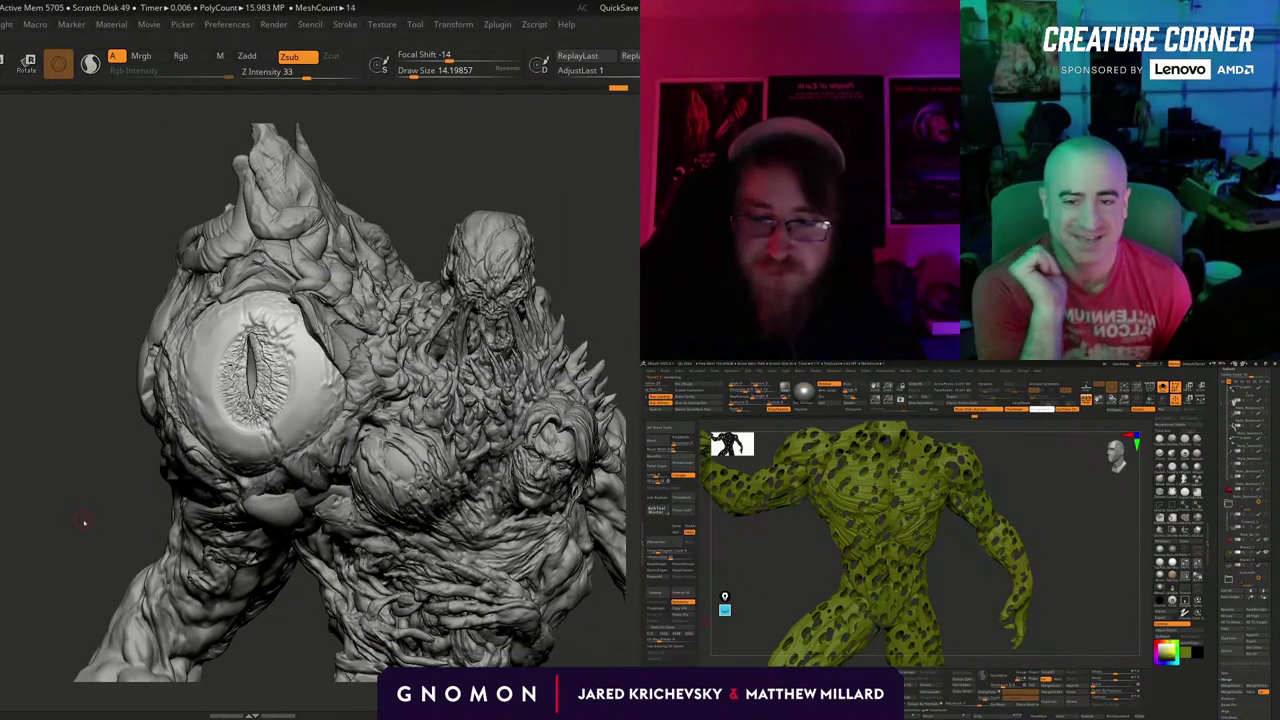
Activate the Move brush at a draw size of about 26.87 for the shoulder eyeball.
{"action": "key", "text": "b"}
{"action": "key", "text": "m"}
{"action": "key", "text": "v"}
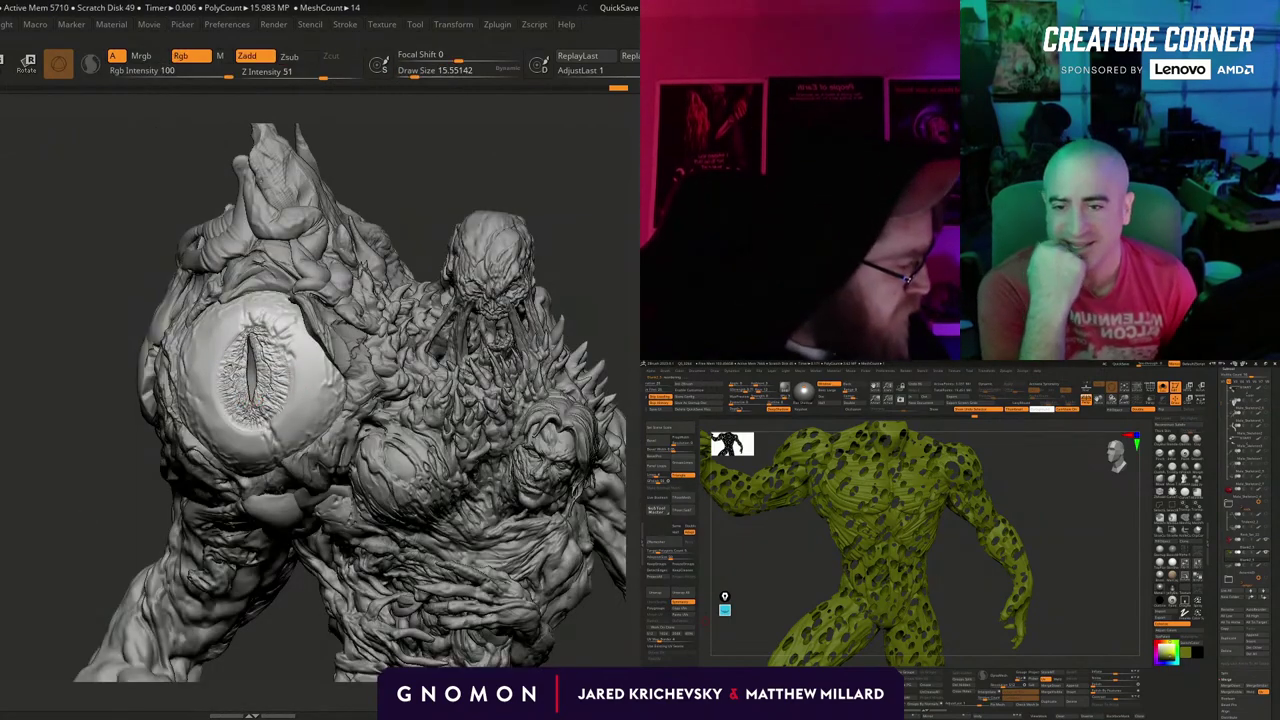
{"action": "key", "text": "s"}
{"action": "left_click", "coordinate": [264, 390]}
{"action": "mouse_move", "coordinate": [46, 550]}
{"action": "left_mouse_down"}
{"action": "mouse_move", "coordinate": [50, 562]}
{"action": "mouse_move", "coordinate": [74, 541]}
{"action": "left_mouse_up"}
{"action": "key", "text": "s"}
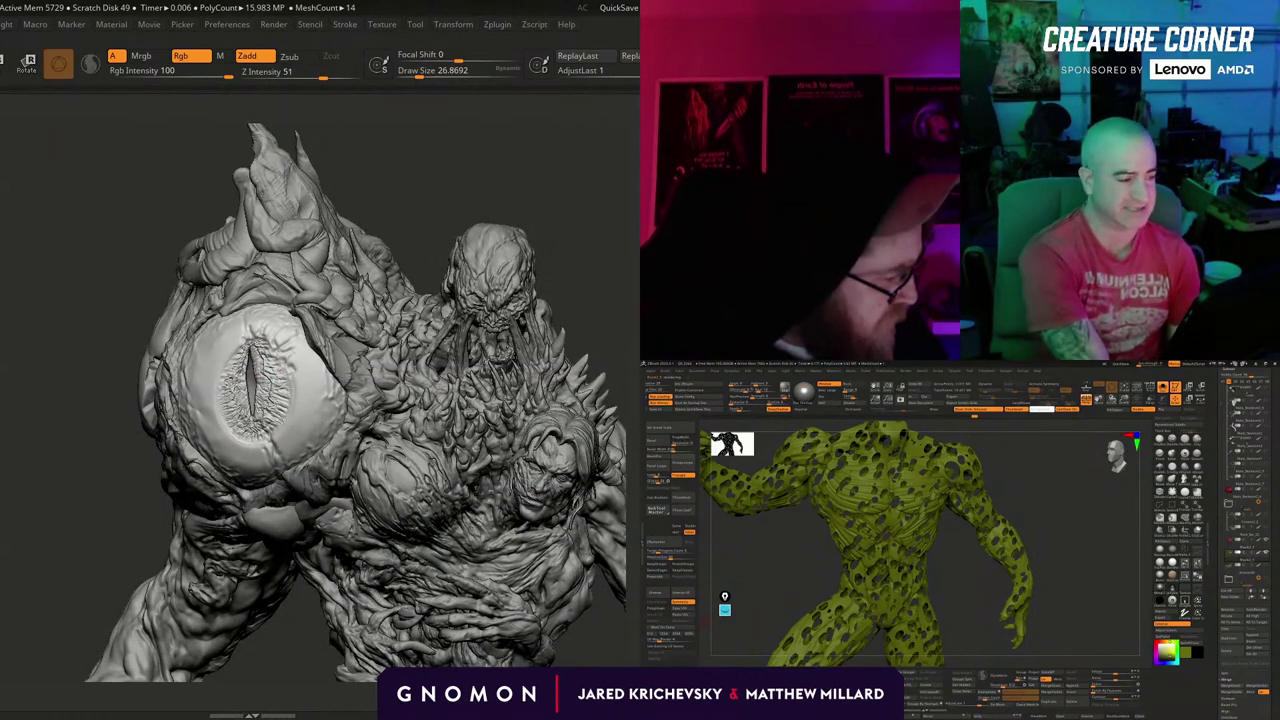
{"action": "left_click_drag", "start_coordinate": [40, 440], "coordinate": [63, 650], "text": "alt"}
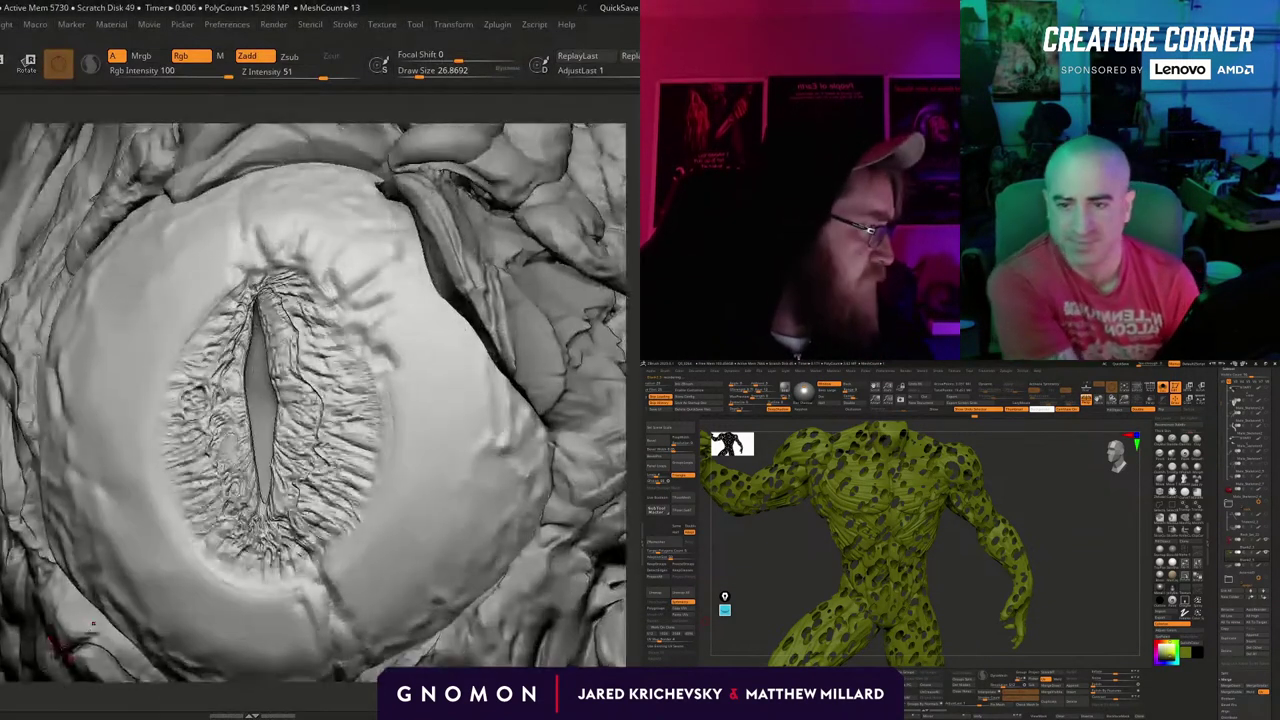
Mask the iris on the one side of the slit pupil and undo the latest trial strokes.
{"action": "mouse_move", "coordinate": [2, 181]}
{"action": "left_mouse_down", "text": "ctrl"}
{"action": "mouse_move", "coordinate": [242, 240]}
{"action": "mouse_move", "coordinate": [257, 302]}
{"action": "mouse_move", "coordinate": [259, 468]}
{"action": "mouse_move", "coordinate": [452, 402]}
{"action": "mouse_move", "coordinate": [200, 150]}
{"action": "left_mouse_up", "text": "ctrl"}
{"action": "right_click_drag", "start_coordinate": [179, 250], "coordinate": [253, 302]}
{"action": "key", "text": "s"}
{"action": "mouse_move", "coordinate": [253, 304]}
{"action": "left_mouse_down"}
{"action": "mouse_move", "coordinate": [254, 334]}
{"action": "mouse_move", "coordinate": [247, 320]}
{"action": "left_mouse_up"}
{"action": "key", "text": "s"}
{"action": "key", "text": "ctrl+z"}
{"action": "key", "text": "ctrl+z"}
{"action": "key", "text": "ctrl+z"}
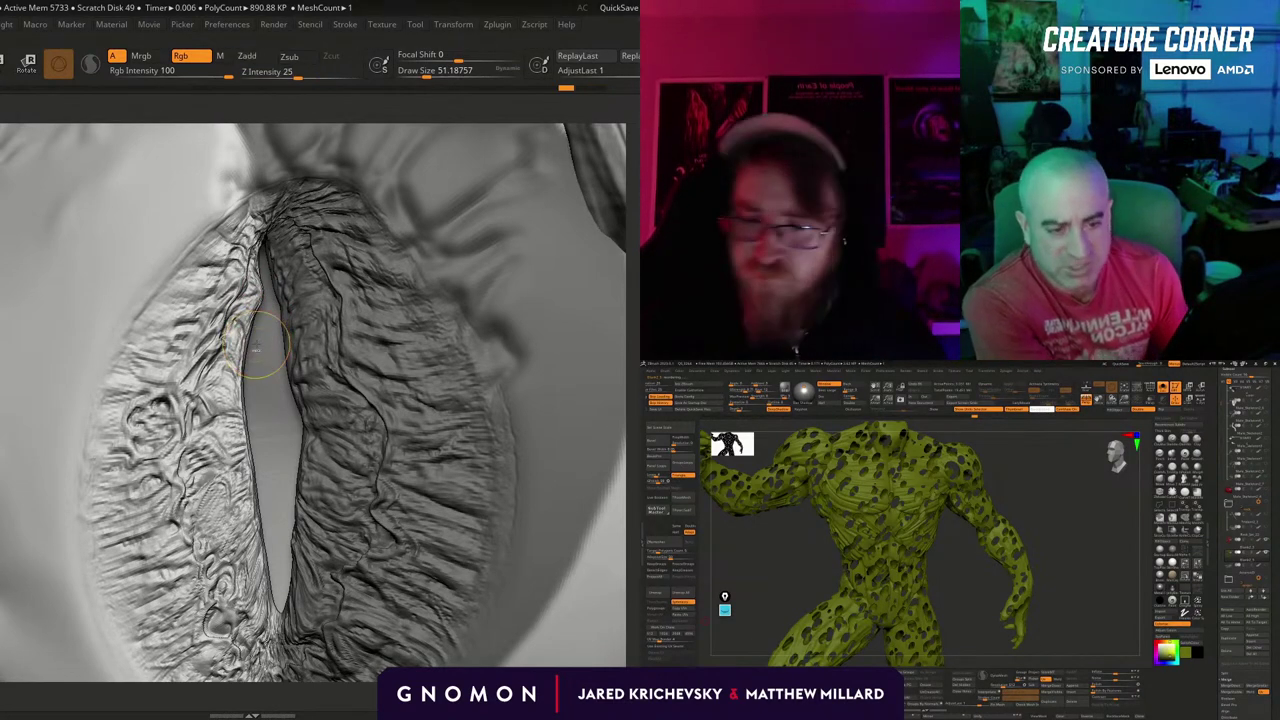
Reshape the upper part of the unmasked pupil edge with the Move Topological brush at size 21.62277.
{"action": "key", "text": "b"}
{"action": "key", "text": "m"}
{"action": "key", "text": "t"}
{"action": "mouse_move", "coordinate": [244, 345]}
{"action": "left_mouse_down"}
{"action": "mouse_move", "coordinate": [265, 347]}
{"action": "mouse_move", "coordinate": [251, 340]}
{"action": "mouse_move", "coordinate": [246, 357]}
{"action": "left_mouse_up"}
{"action": "key", "text": "s"}
{"action": "left_click_drag", "start_coordinate": [247, 358], "coordinate": [250, 342]}
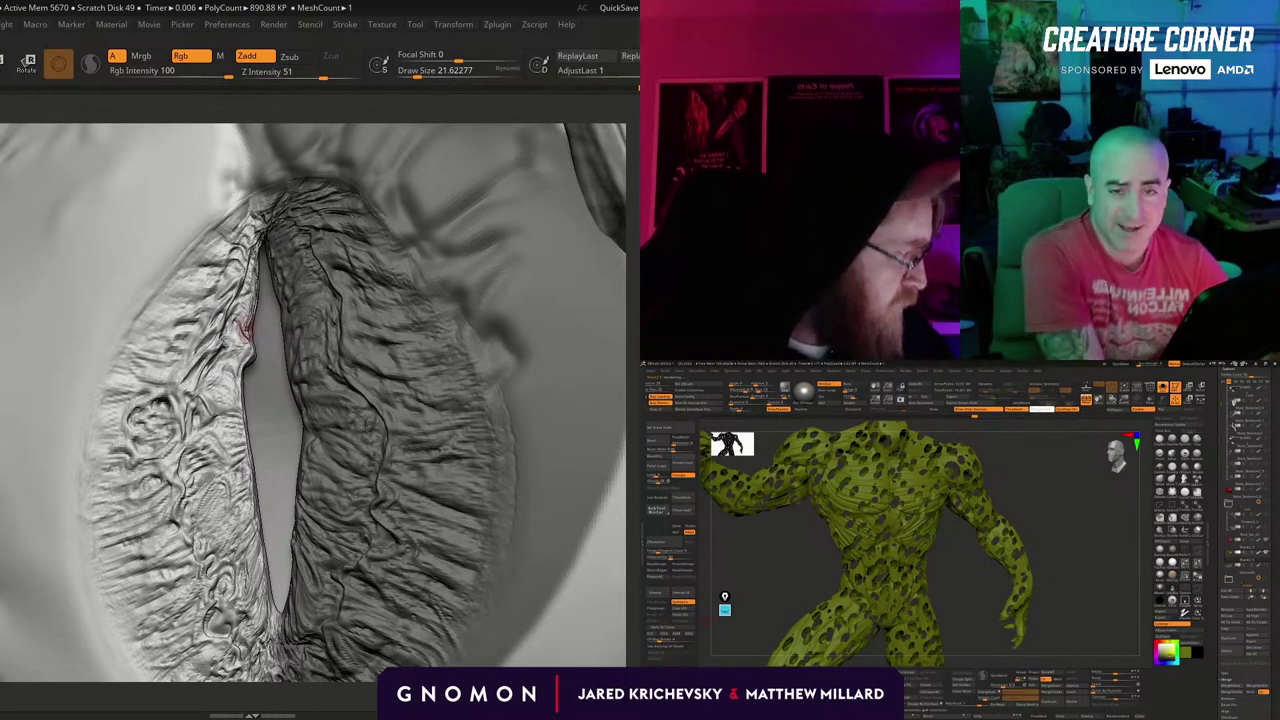
Shape the middle and lower parts of the unmasked pupil edge with brush sizes from 25.05439 to 32.70957.
{"action": "right_click_drag", "start_coordinate": [247, 324], "coordinate": [320, 352], "text": "ctrl"}
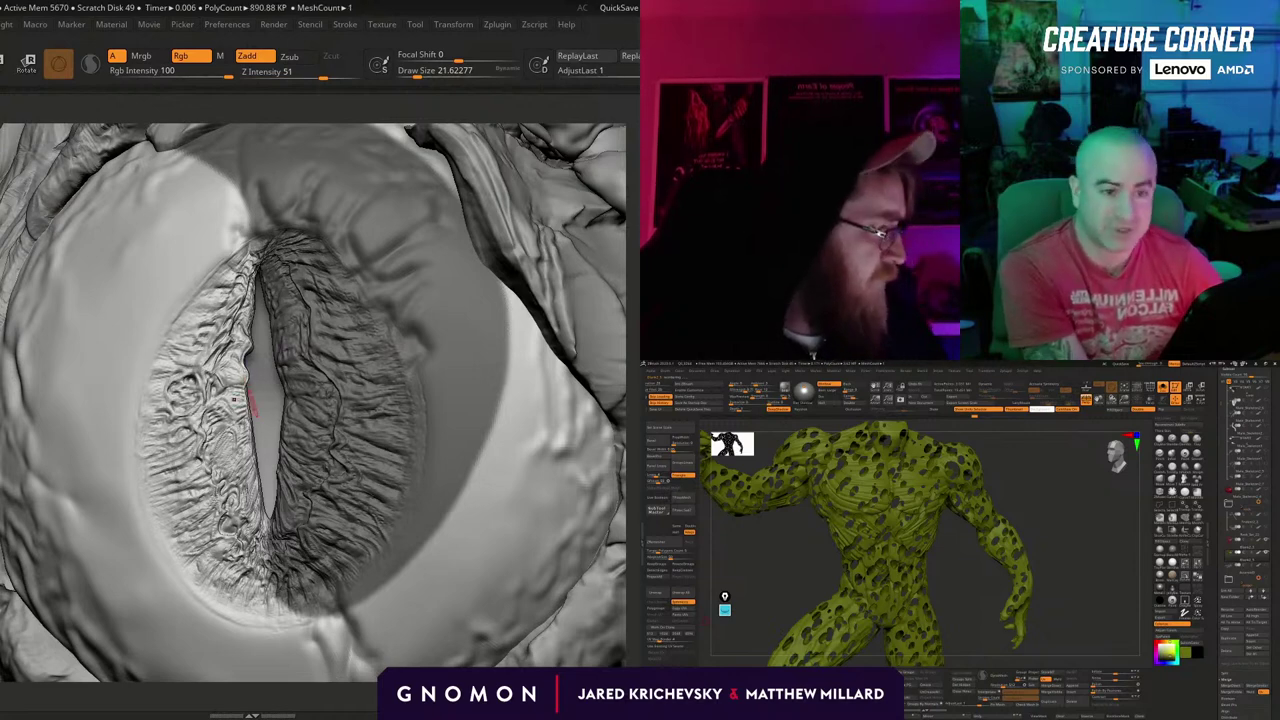
{"action": "key", "text": "s"}
{"action": "left_click_drag", "start_coordinate": [238, 424], "coordinate": [248, 402]}
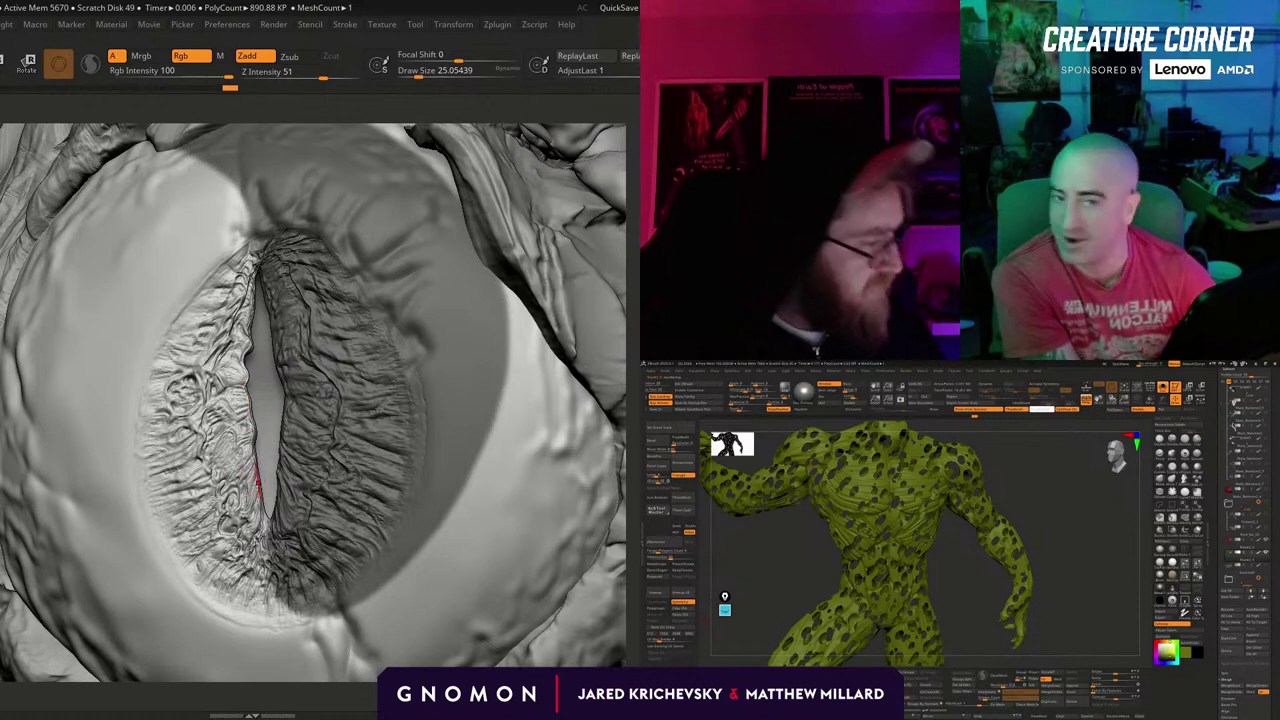
{"action": "key", "text": "s"}
{"action": "left_click_drag", "start_coordinate": [252, 507], "coordinate": [263, 470]}
{"action": "key", "text": "s"}
{"action": "right_click_drag", "start_coordinate": [258, 475], "coordinate": [258, 460]}
{"action": "key", "text": "s"}
{"action": "left_click_drag", "start_coordinate": [262, 463], "coordinate": [257, 458]}
{"action": "right_click_drag", "start_coordinate": [258, 458], "coordinate": [254, 475]}
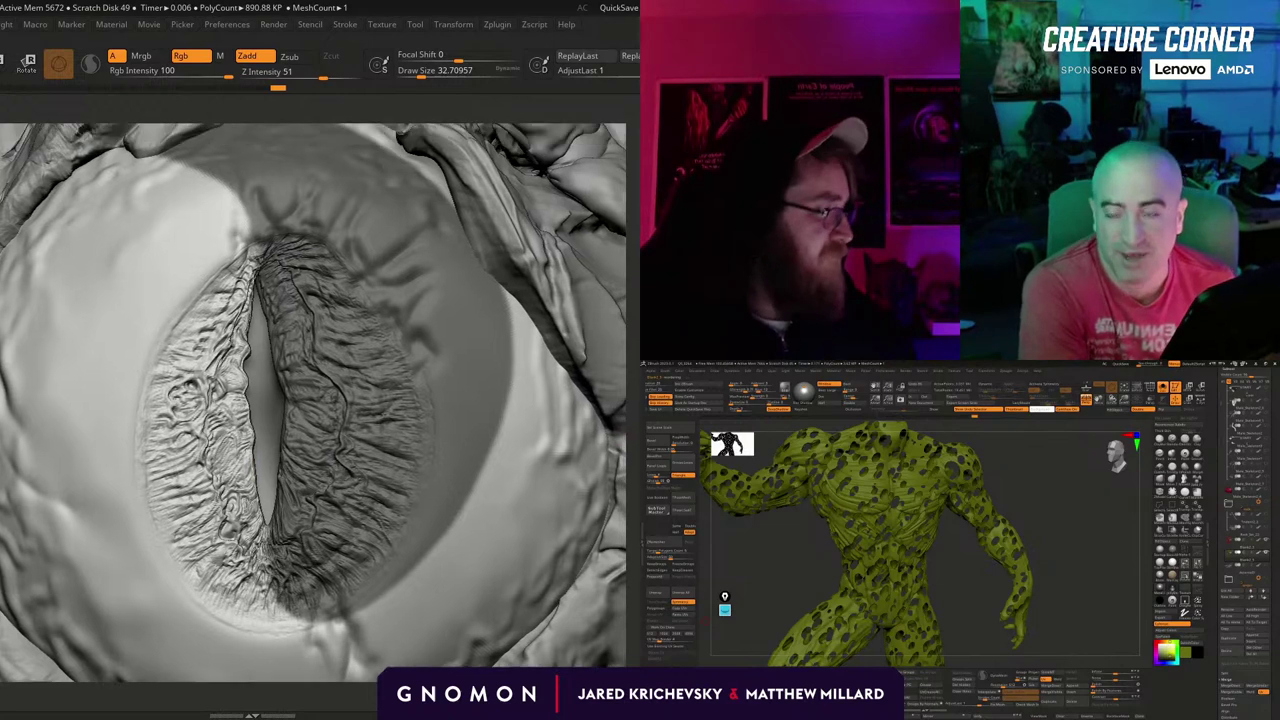
Adjust the iris folds beside the pupil's upper end with a larger brush and clear the mask.
{"action": "key", "text": "s"}
{"action": "left_click_drag", "start_coordinate": [243, 300], "coordinate": [227, 304]}
{"action": "key", "text": "s"}
{"action": "left_click_drag", "start_coordinate": [219, 250], "coordinate": [192, 300]}
{"action": "key", "text": "bracketright"}
{"action": "left_click_drag", "start_coordinate": [165, 345], "coordinate": [163, 343]}
{"action": "mouse_move", "coordinate": [163, 343]}
{"action": "right_mouse_down", "text": "ctrl"}
{"action": "mouse_move", "coordinate": [163, 265]}
{"action": "mouse_move", "coordinate": [184, 212]}
{"action": "mouse_move", "coordinate": [196, 318]}
{"action": "mouse_move", "coordinate": [200, 240]}
{"action": "right_mouse_up", "text": "ctrl"}
{"action": "key", "text": "ctrl+shift+a"}
{"action": "left_click_drag", "start_coordinate": [400, 174], "coordinate": [409, 194]}
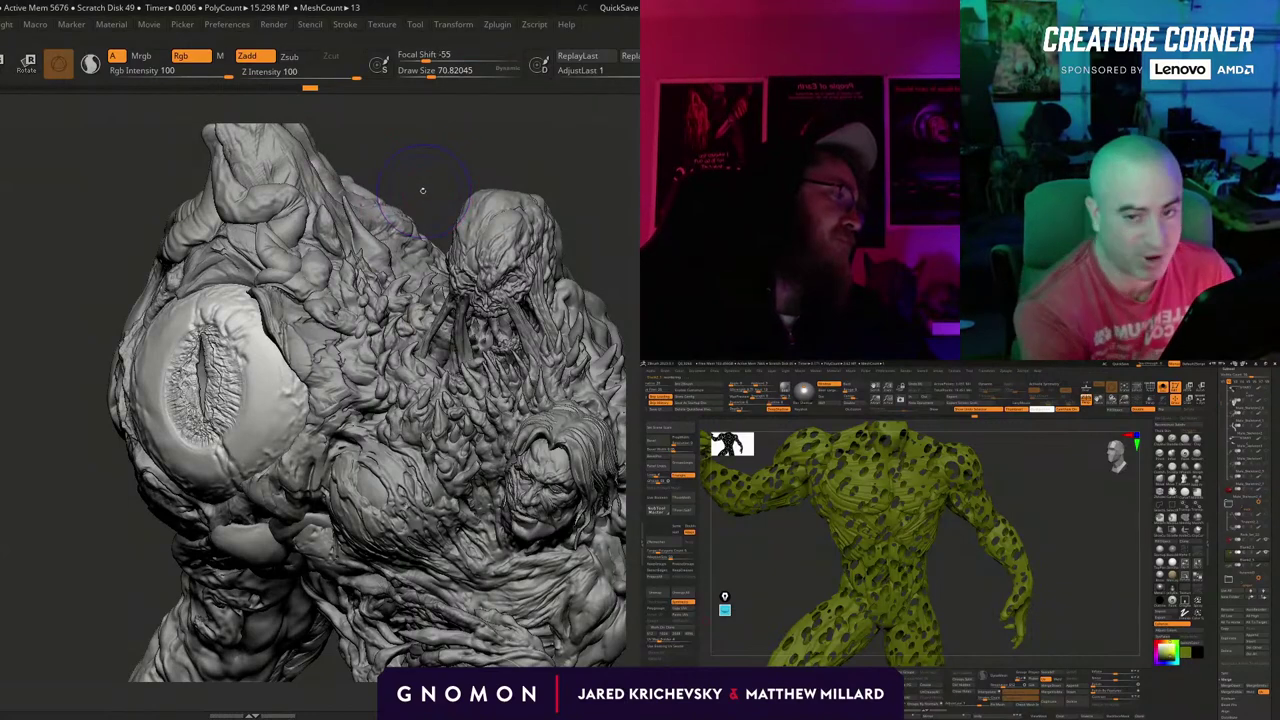
Lower the eyeball's subdivision and mask the white around the iris with a soft edge, leaving the iris free.
{"action": "key", "text": "shift+d"}
{"action": "key", "text": "d"}
{"action": "mouse_move", "coordinate": [424, 190]}
{"action": "left_mouse_down"}
{"action": "mouse_move", "coordinate": [542, 192]}
{"action": "mouse_move", "coordinate": [425, 198]}
{"action": "left_mouse_up"}
{"action": "mouse_move", "coordinate": [229, 329]}
{"action": "left_mouse_down"}
{"action": "mouse_move", "coordinate": [222, 284]}
{"action": "mouse_move", "coordinate": [218, 318]}
{"action": "left_mouse_up"}
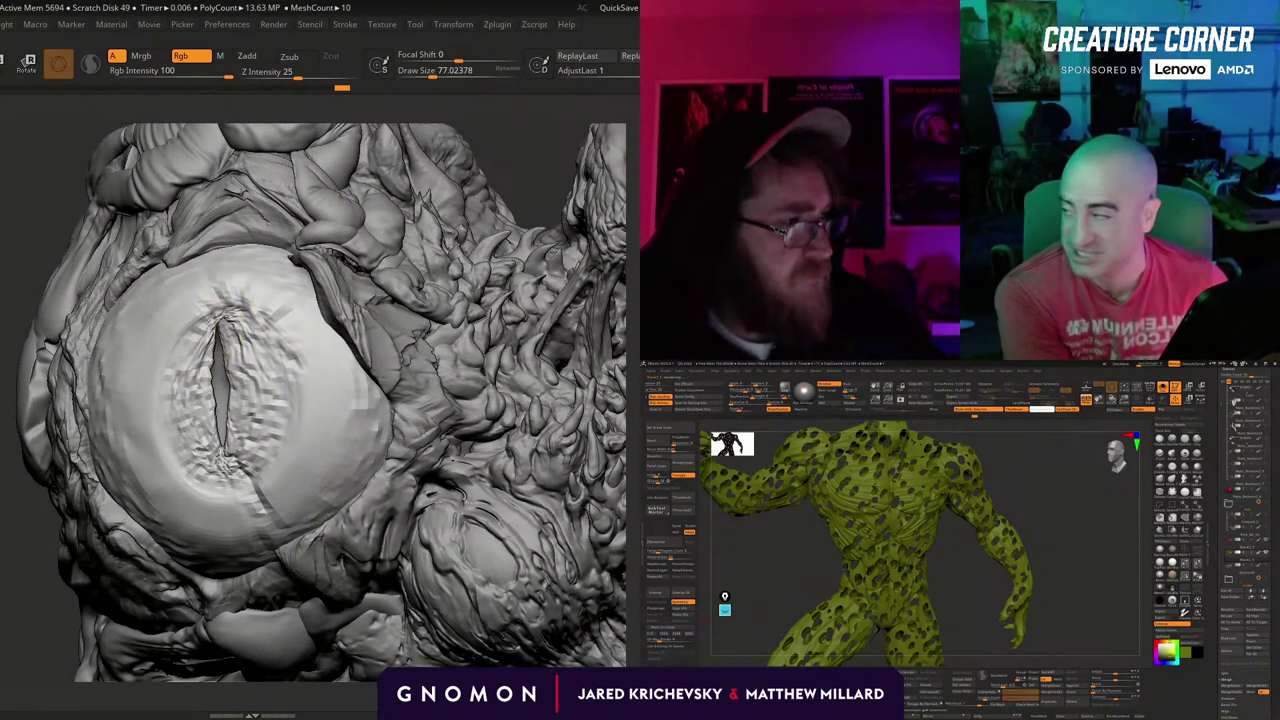
{"action": "left_click", "coordinate": [2, 200], "text": "ctrl"}
{"action": "key", "text": "s"}
{"action": "mouse_move", "coordinate": [216, 348]}
{"action": "left_mouse_down"}
{"action": "mouse_move", "coordinate": [205, 458]}
{"action": "mouse_move", "coordinate": [256, 474]}
{"action": "mouse_move", "coordinate": [270, 350]}
{"action": "mouse_move", "coordinate": [216, 440]}
{"action": "mouse_move", "coordinate": [232, 380]}
{"action": "left_mouse_up"}
{"action": "left_click", "coordinate": [36, 590], "text": "ctrl"}
{"action": "left_click", "coordinate": [106, 520], "text": "ctrl"}
{"action": "left_click_drag", "start_coordinate": [40, 590], "coordinate": [380, 440]}
{"action": "left_click_drag", "start_coordinate": [500, 420], "coordinate": [368, 291]}
Set the brush size to 201.75029 and lower the masked eyeball four subdivision levels.
{"action": "key", "text": "s"}
{"action": "left_click_drag", "start_coordinate": [236, 298], "coordinate": [262, 296]}
{"action": "left_click_drag", "start_coordinate": [480, 250], "coordinate": [330, 320]}
{"action": "left_click_drag", "start_coordinate": [20, 590], "coordinate": [0, 563]}
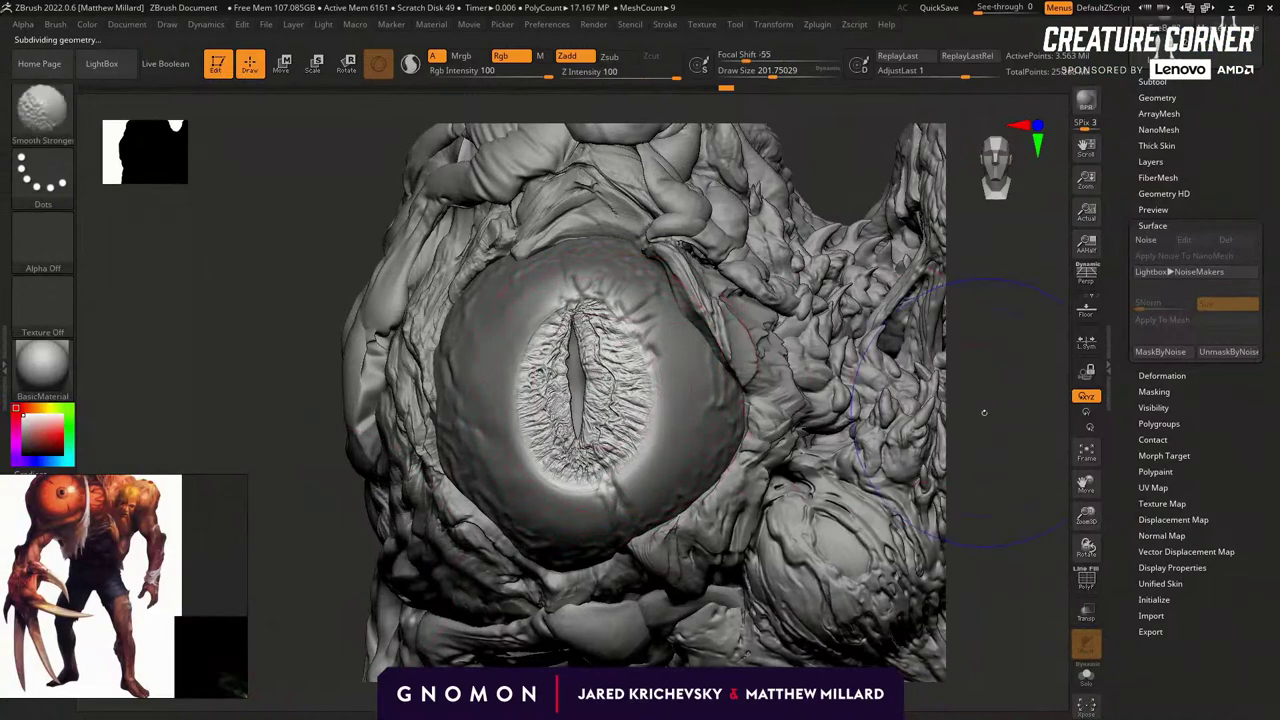
{"action": "key", "text": "shift+d"}
{"action": "key", "text": "shift+d"}
{"action": "key", "text": "shift+d"}
{"action": "key", "text": "shift+d"}
Adjust the profile of the unmasked iris with the Move brush and raise the eyeball four subdivision levels.
{"action": "left_click_drag", "start_coordinate": [985, 411], "coordinate": [1085, 414]}
{"action": "left_click_drag", "start_coordinate": [785, 388], "coordinate": [866, 383]}
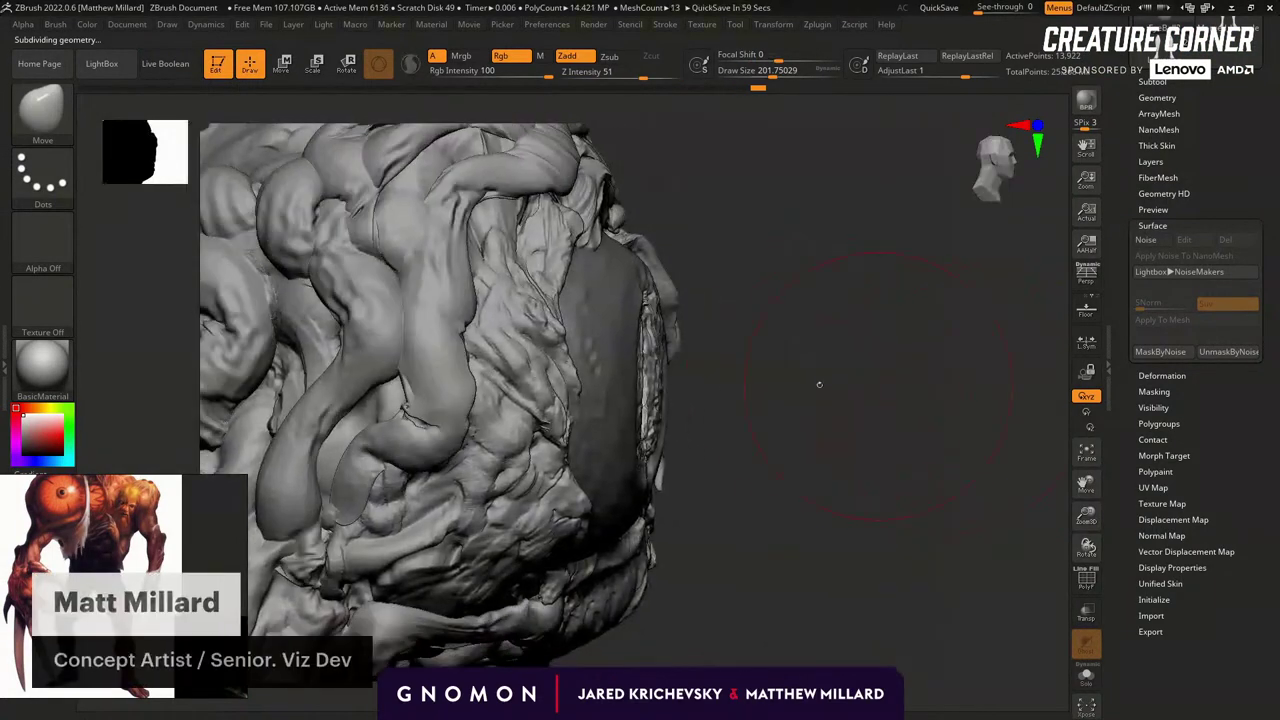
{"action": "left_click_drag", "start_coordinate": [648, 380], "coordinate": [680, 373]}
{"action": "left_click_drag", "start_coordinate": [760, 358], "coordinate": [615, 379]}
{"action": "key", "text": "d"}
{"action": "key", "text": "d"}
{"action": "key", "text": "d"}
{"action": "key", "text": "d"}
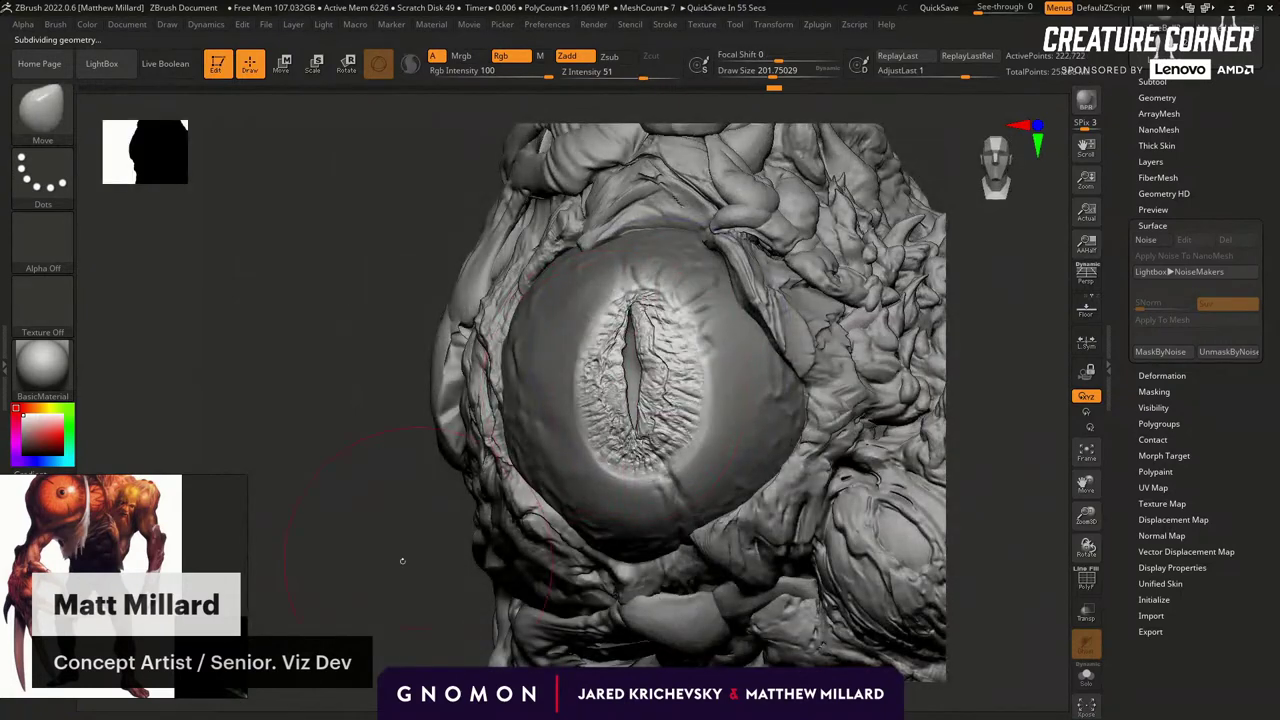
Return the masked eyeball to its lowest subdivision level and adjust the iris bulge with the Move brush at size 317.89776.
{"action": "left_click_drag", "start_coordinate": [366, 514], "coordinate": [378, 543], "text": "ctrl"}
{"action": "left_click_drag", "start_coordinate": [989, 417], "coordinate": [975, 393], "text": "alt"}
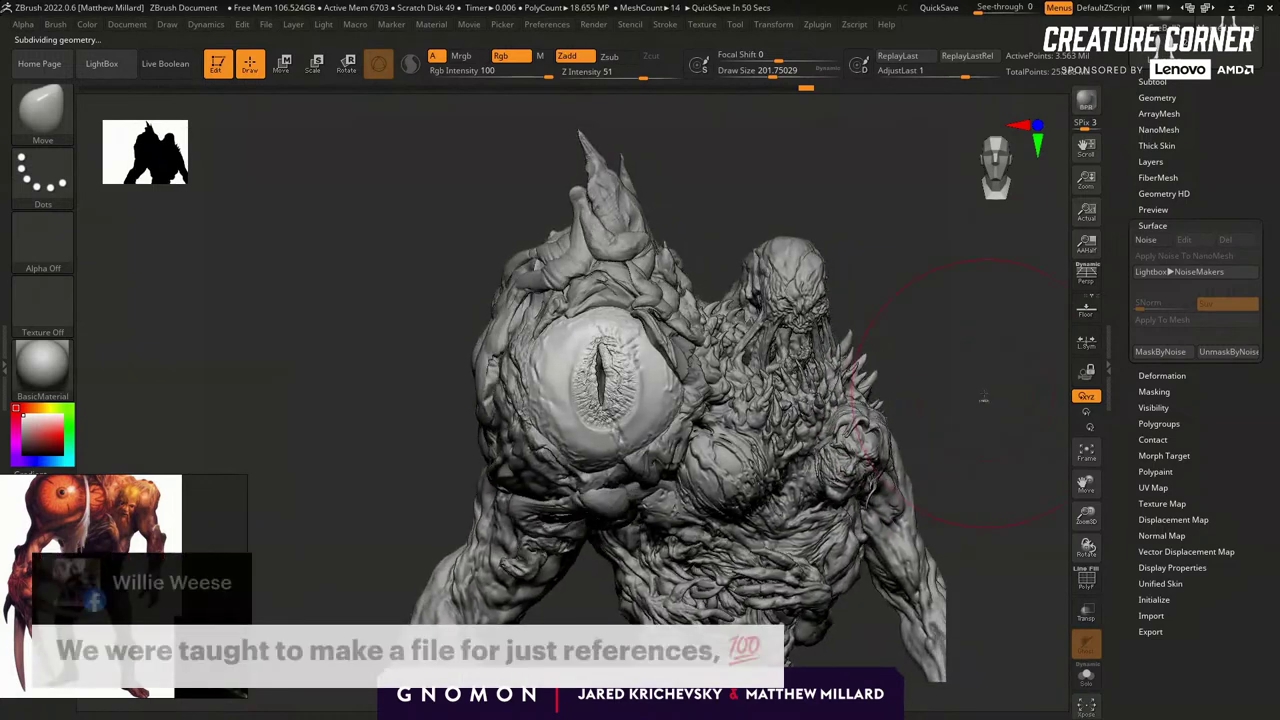
{"action": "key", "text": "ctrl"}
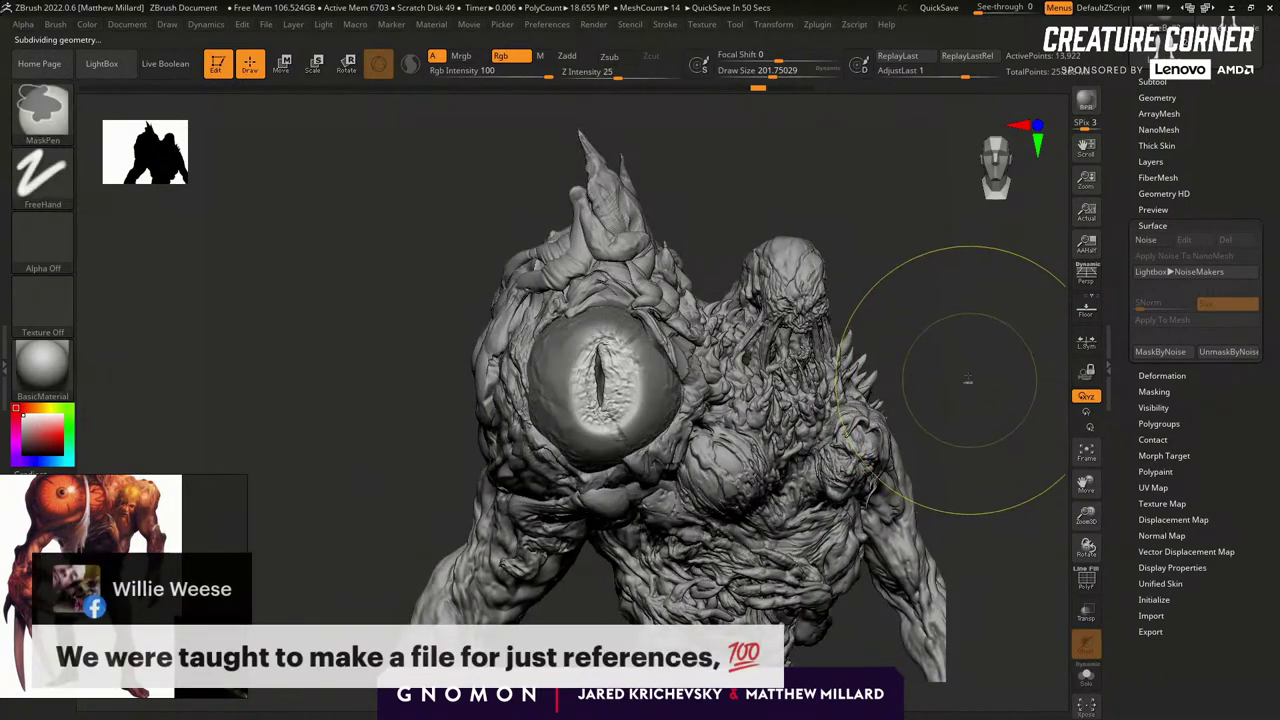
{"action": "left_click_drag", "start_coordinate": [926, 334], "coordinate": [943, 326]}
{"action": "key", "text": "shift+d"}
{"action": "mouse_move", "coordinate": [766, 351]}
{"action": "left_mouse_down", "text": "alt"}
{"action": "mouse_move", "coordinate": [766, 377]}
{"action": "mouse_move", "coordinate": [613, 404]}
{"action": "left_mouse_up", "text": "alt"}
{"action": "key", "text": "bracketright"}
{"action": "key", "text": "bracketright"}
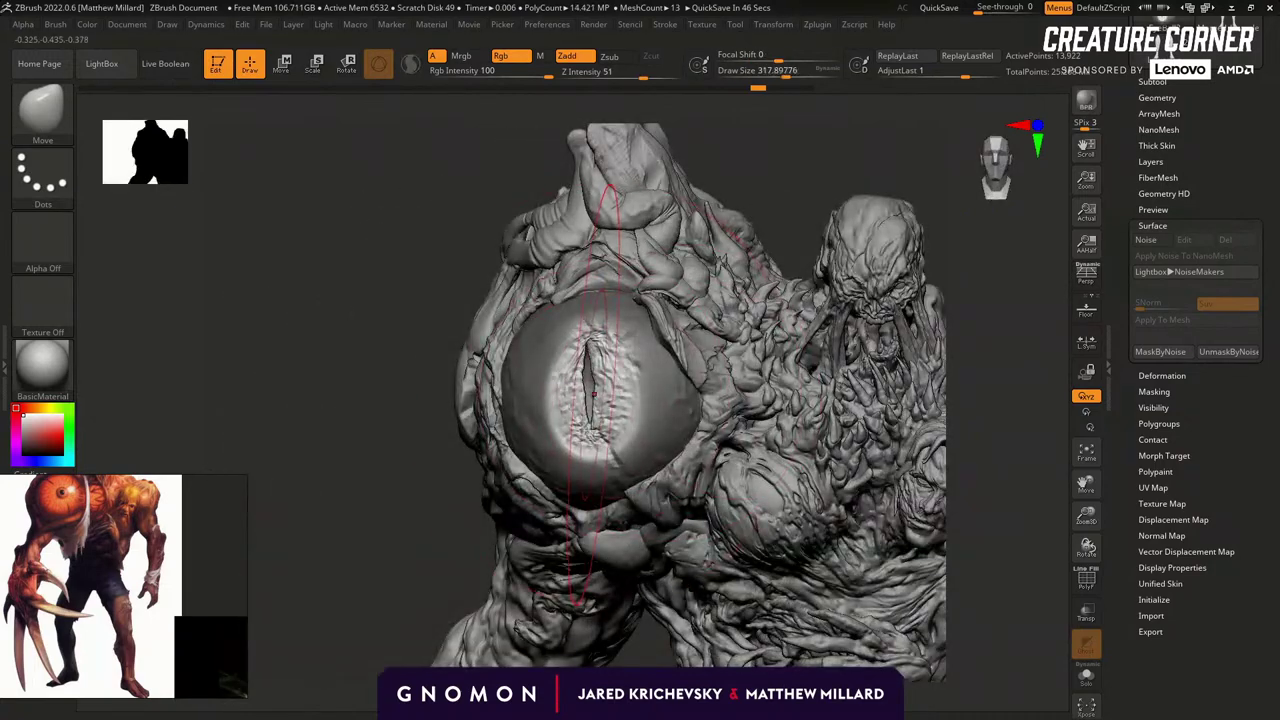
{"action": "left_click_drag", "start_coordinate": [388, 560], "coordinate": [383, 433]}
{"action": "left_click_drag", "start_coordinate": [589, 388], "coordinate": [590, 384]}
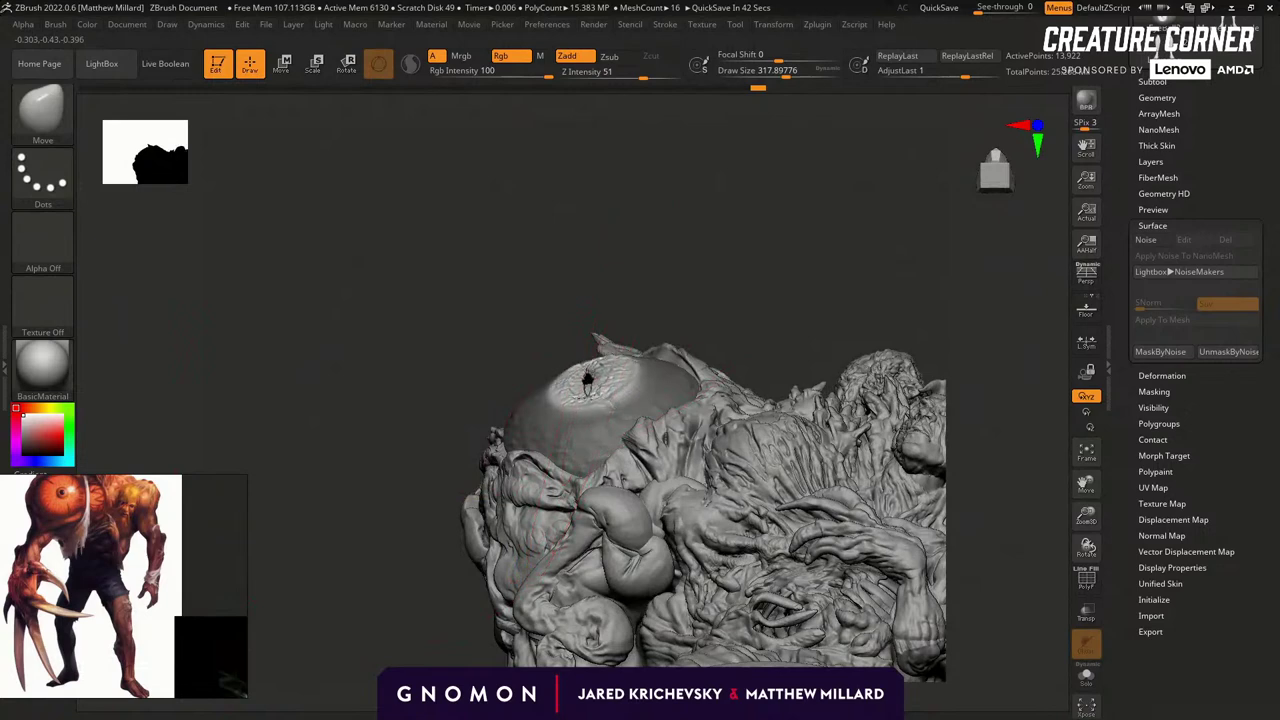
{"action": "left_click_drag", "start_coordinate": [741, 265], "coordinate": [692, 345]}
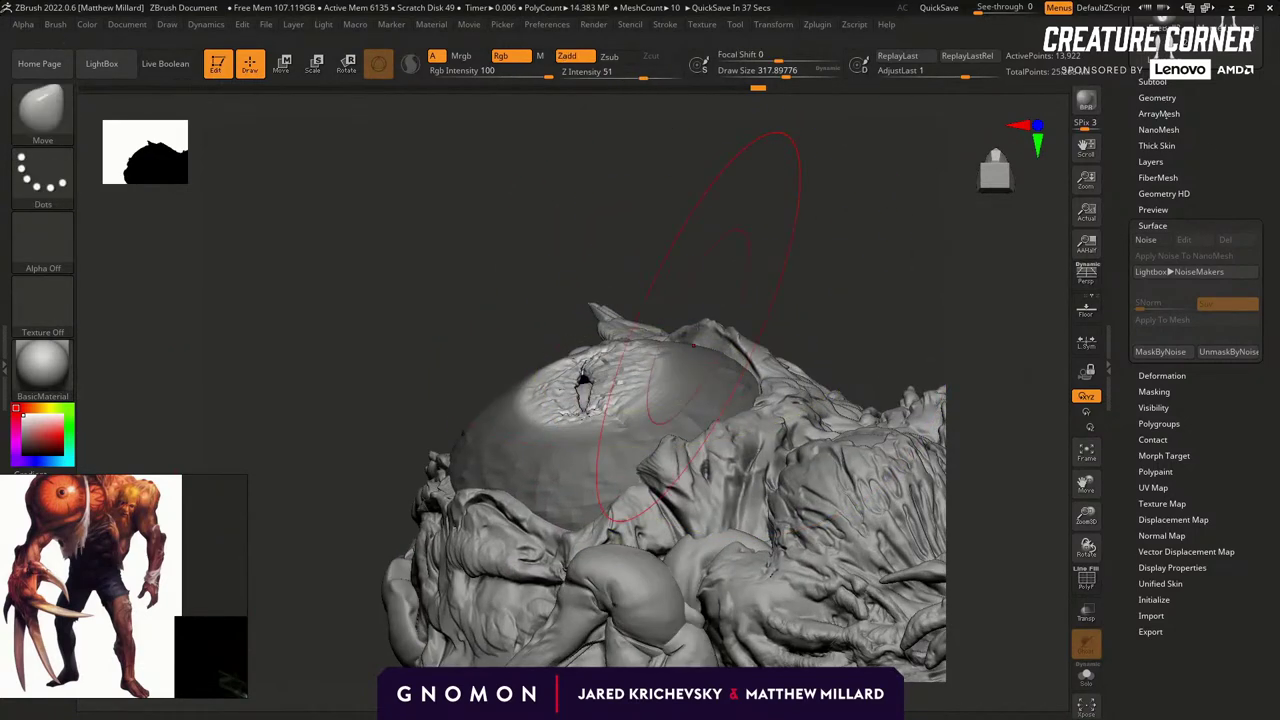
Grow and blur the mask around the eyeball's iris.
{"action": "left_click", "coordinate": [1154, 391]}
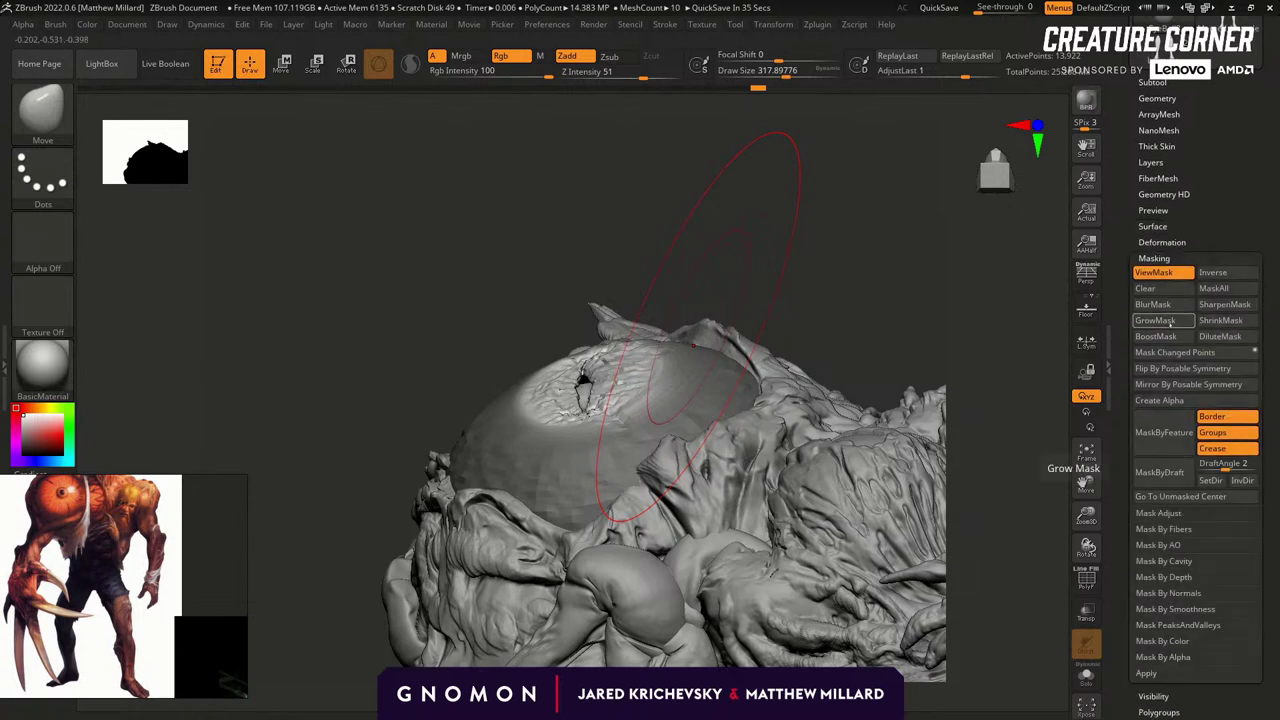
{"action": "left_click", "coordinate": [1155, 320]}
{"action": "left_click", "coordinate": [1168, 305]}
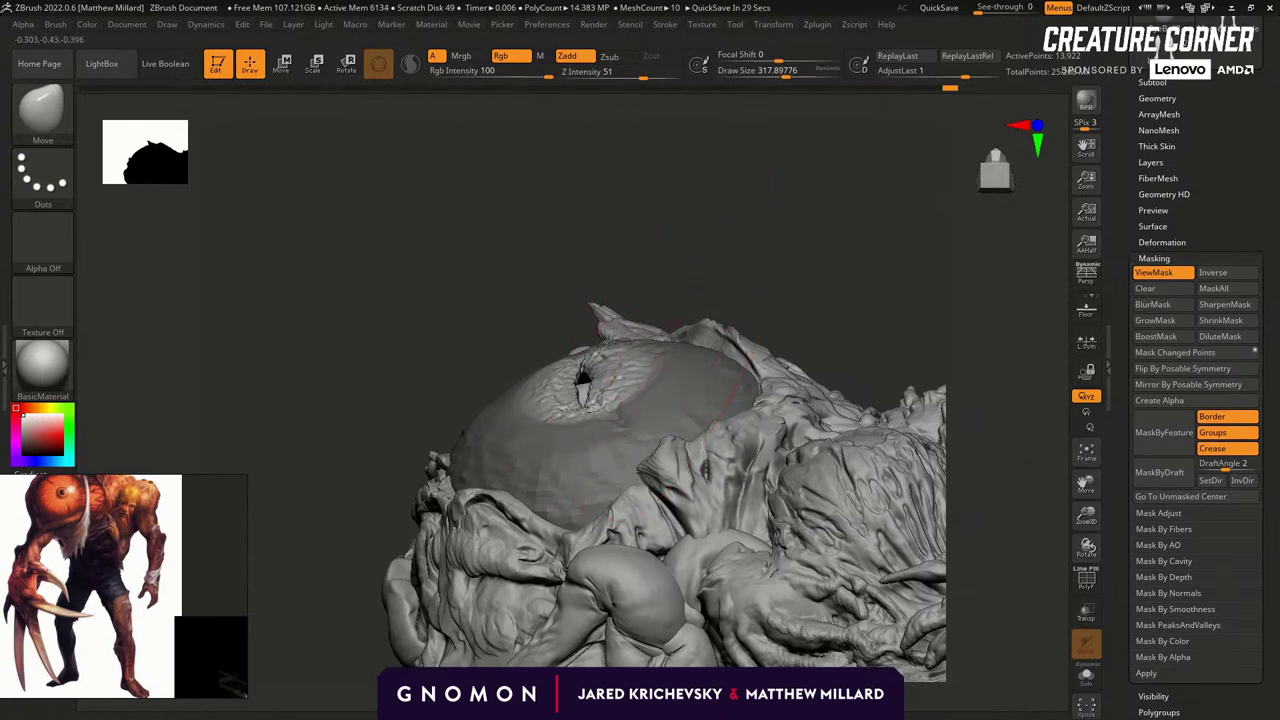
Reshape the iris and pupil area with the Move brush at size 400.25683, working from below and from the front.
{"action": "left_click_drag", "start_coordinate": [654, 269], "coordinate": [652, 245]}
{"action": "key", "text": "s"}
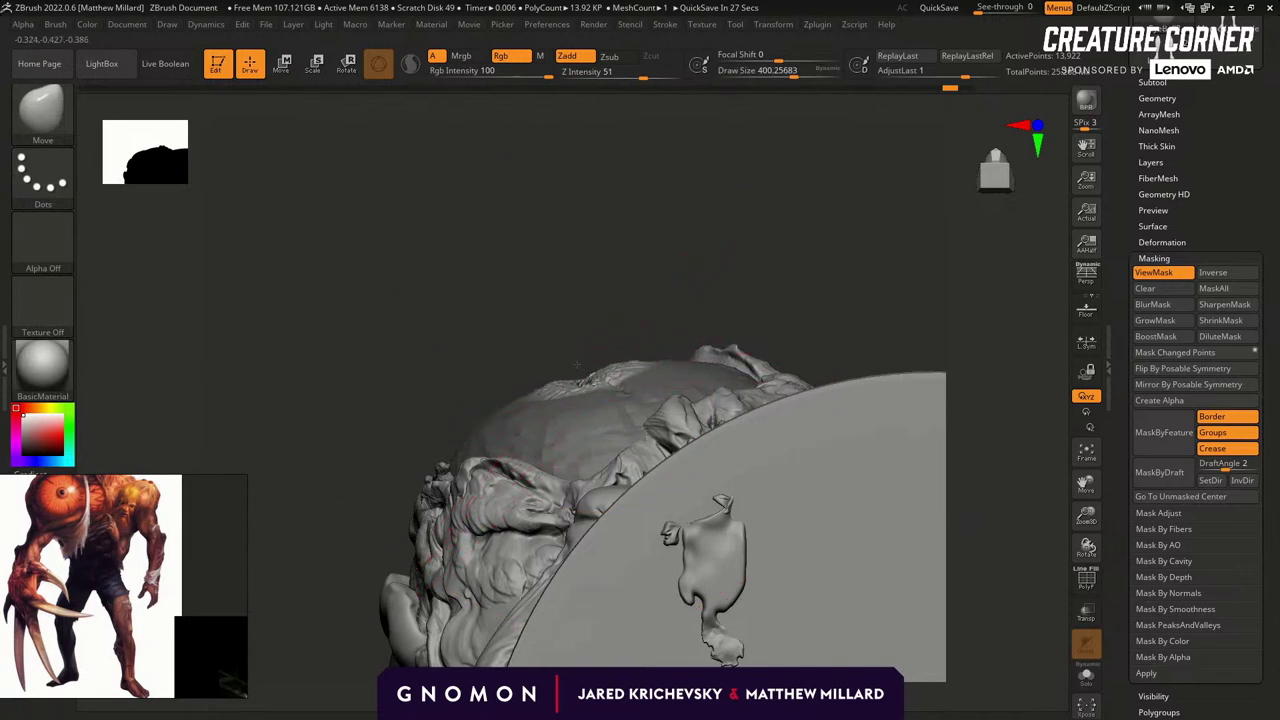
{"action": "left_click_drag", "start_coordinate": [579, 342], "coordinate": [586, 455]}
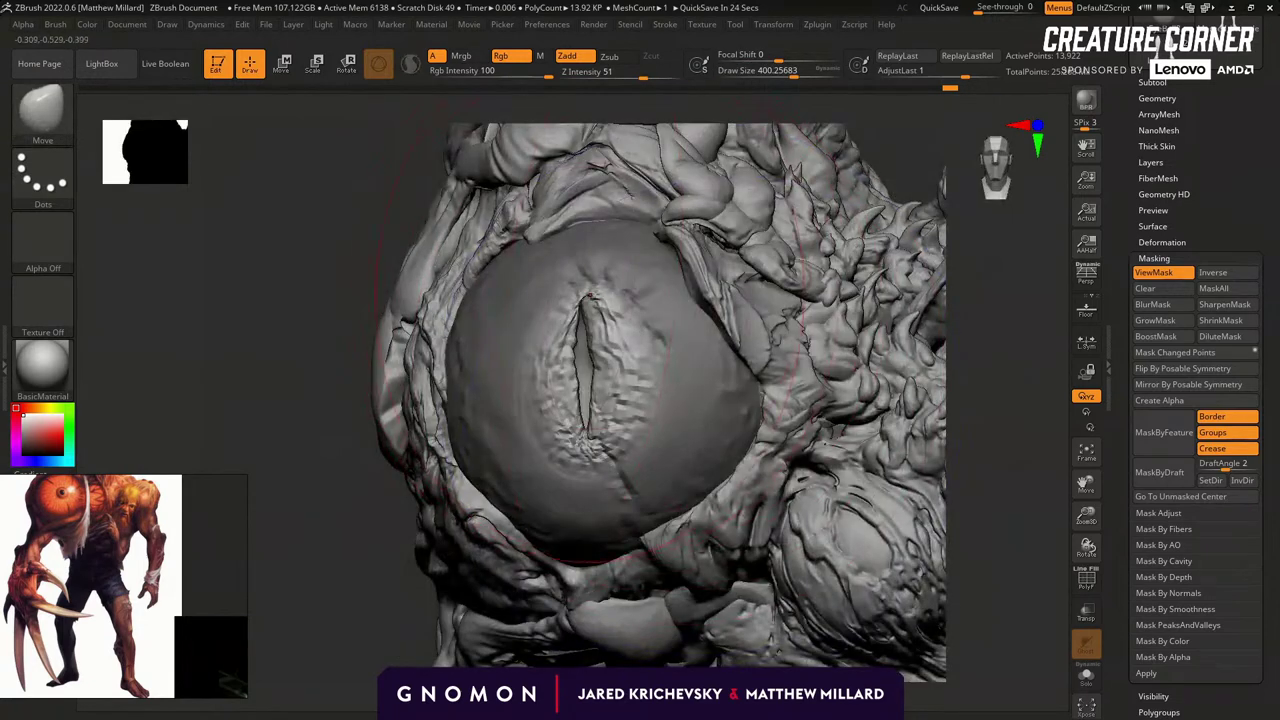
{"action": "left_click_drag", "start_coordinate": [587, 304], "coordinate": [591, 307]}
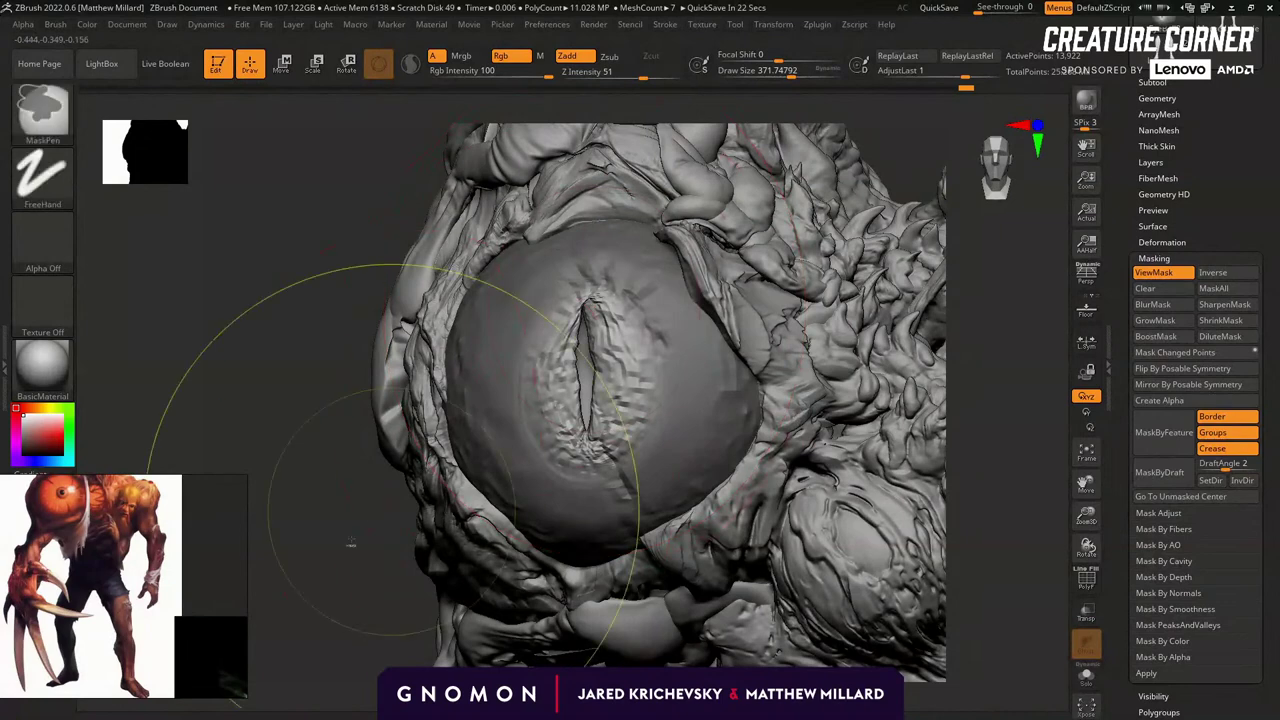
Clear the eyeball's mask, restore its highest subdivision level and set the brush size to 56.467.
{"action": "left_click_drag", "start_coordinate": [373, 527], "coordinate": [356, 570], "text": "ctrl"}
{"action": "key", "text": "d"}
{"action": "key", "text": "d"}
{"action": "key", "text": "d"}
{"action": "key", "text": "f"}
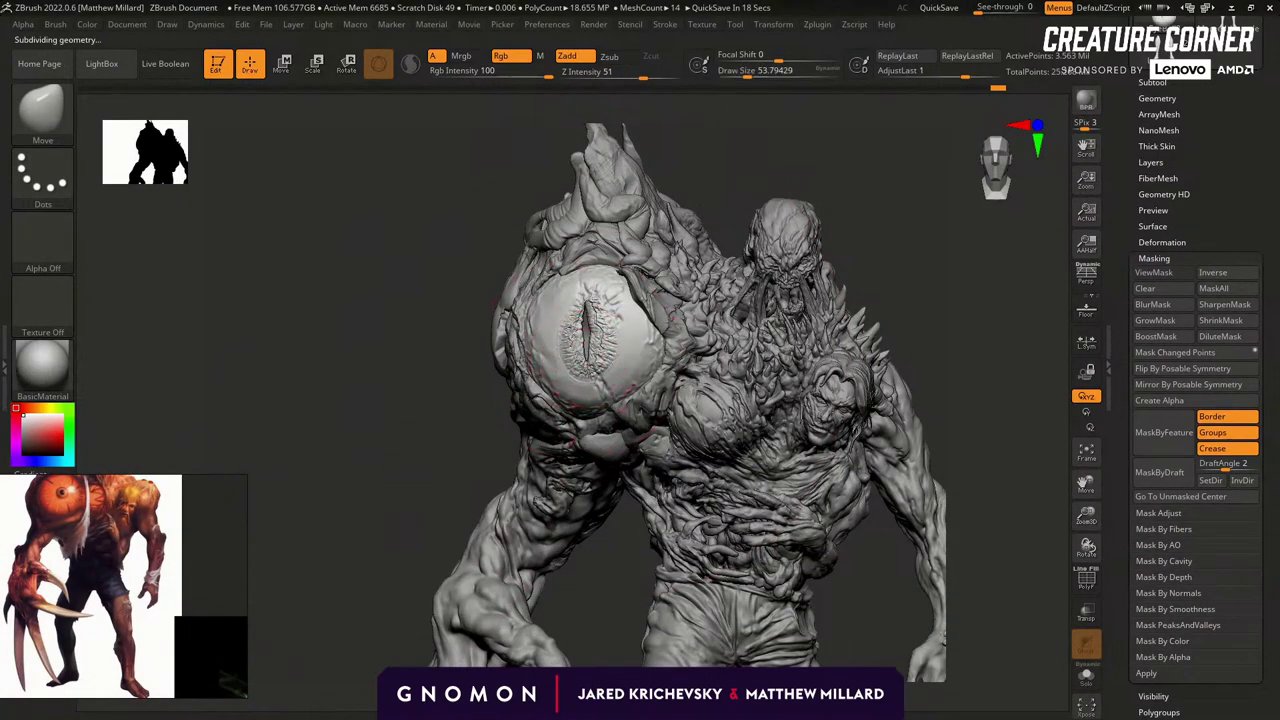
{"action": "right_click_drag", "start_coordinate": [594, 300], "coordinate": [598, 322], "text": "alt"}
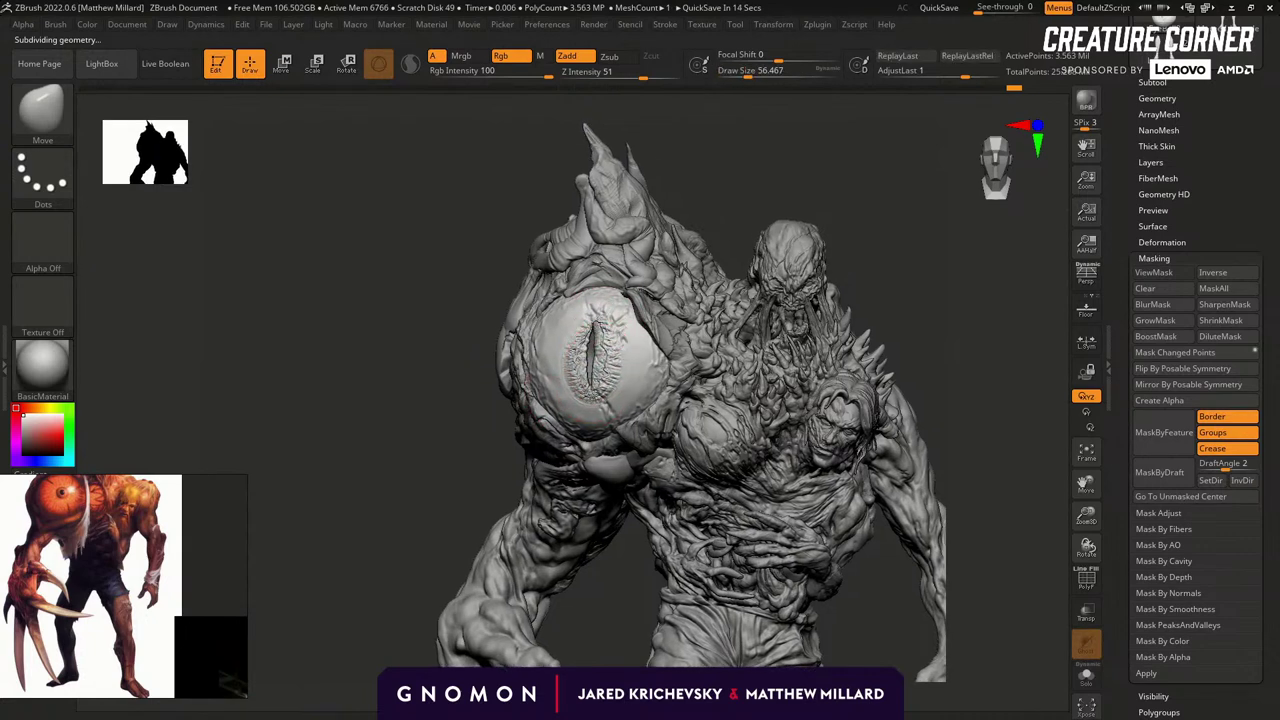
{"action": "right_click_drag", "start_coordinate": [404, 554], "coordinate": [401, 505], "text": "ctrl"}
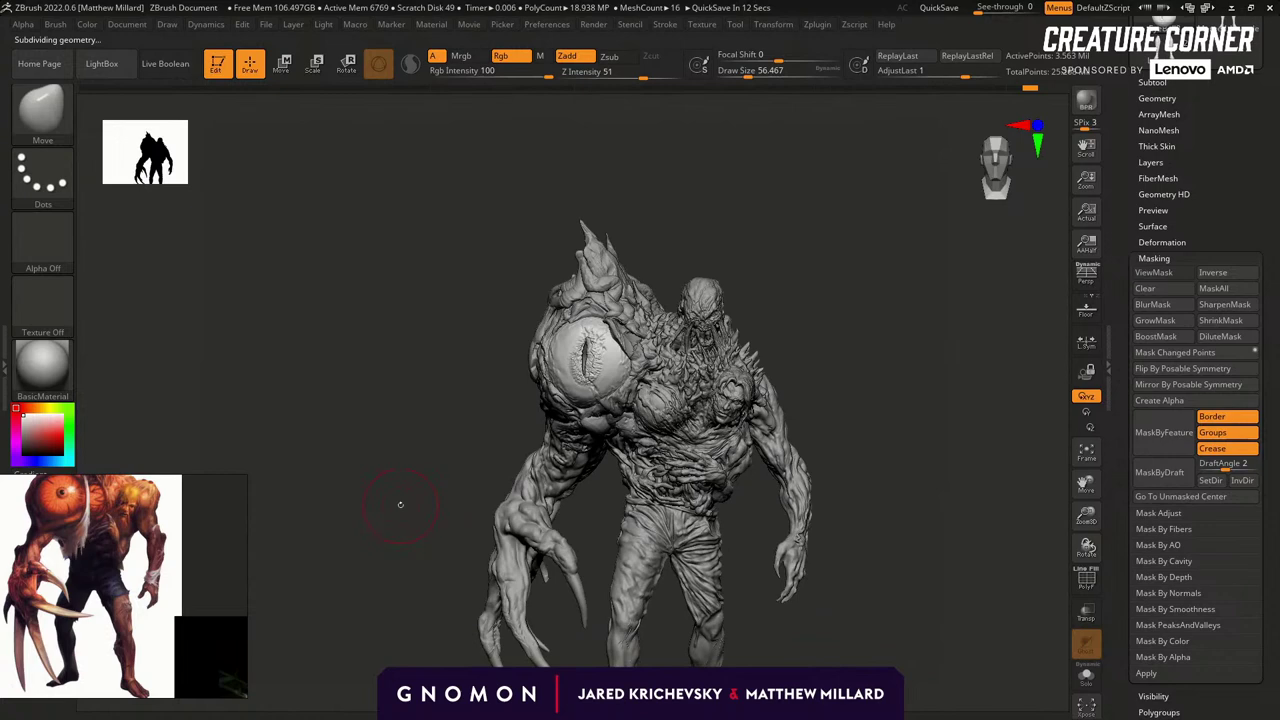
Refine the edges of the slit pupil with the Move brush at size 23.30558.
{"action": "left_click_drag", "start_coordinate": [431, 512], "coordinate": [449, 586], "text": "alt"}
{"action": "key", "text": "bracketleft"}
{"action": "key", "text": "bracketleft"}
{"action": "left_click_drag", "start_coordinate": [616, 356], "coordinate": [609, 358]}
{"action": "mouse_move", "coordinate": [617, 364]}
{"action": "left_mouse_down"}
{"action": "mouse_move", "coordinate": [624, 345]}
{"action": "mouse_move", "coordinate": [599, 317]}
{"action": "left_mouse_up"}
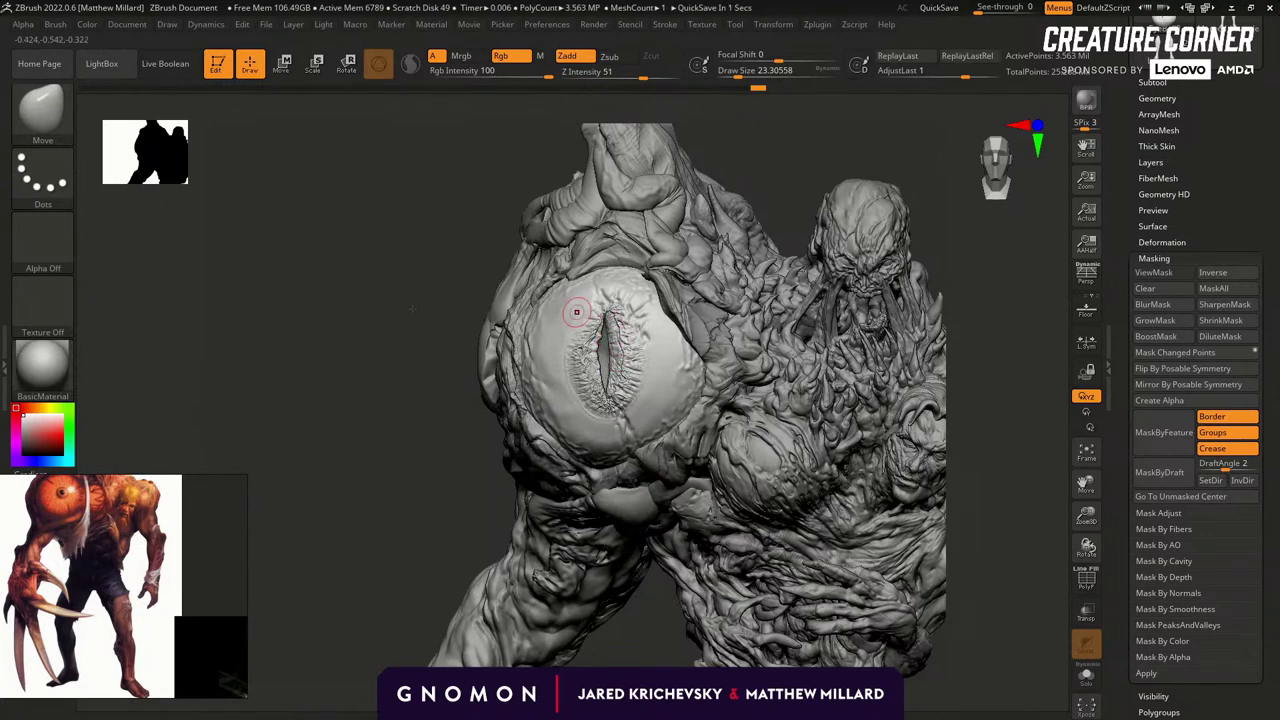
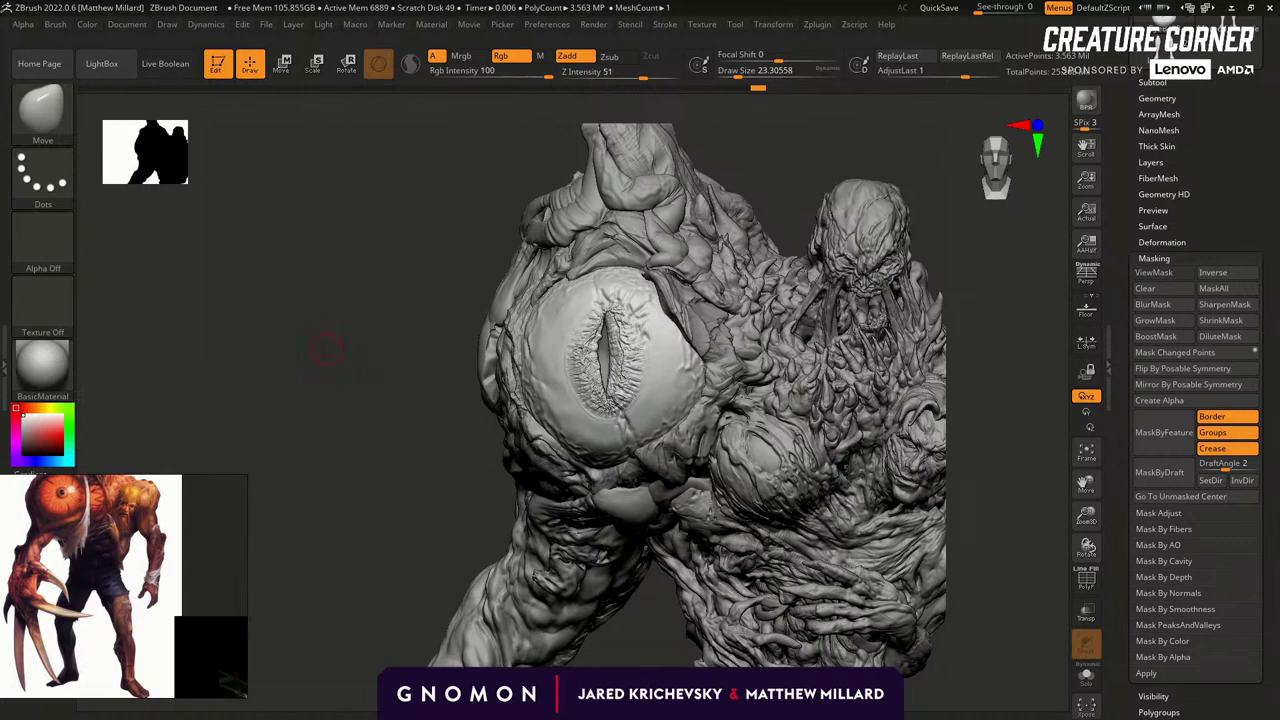
Activate the Standard brush at size 11.69084 and switch to the flat plane with the sculpted tissue holes.
{"action": "mouse_move", "coordinate": [378, 496]}
{"action": "left_mouse_down"}
{"action": "mouse_move", "coordinate": [387, 482]}
{"action": "mouse_move", "coordinate": [306, 474]}
{"action": "left_mouse_up"}
{"action": "left_click_drag", "start_coordinate": [729, 170], "coordinate": [742, 176]}
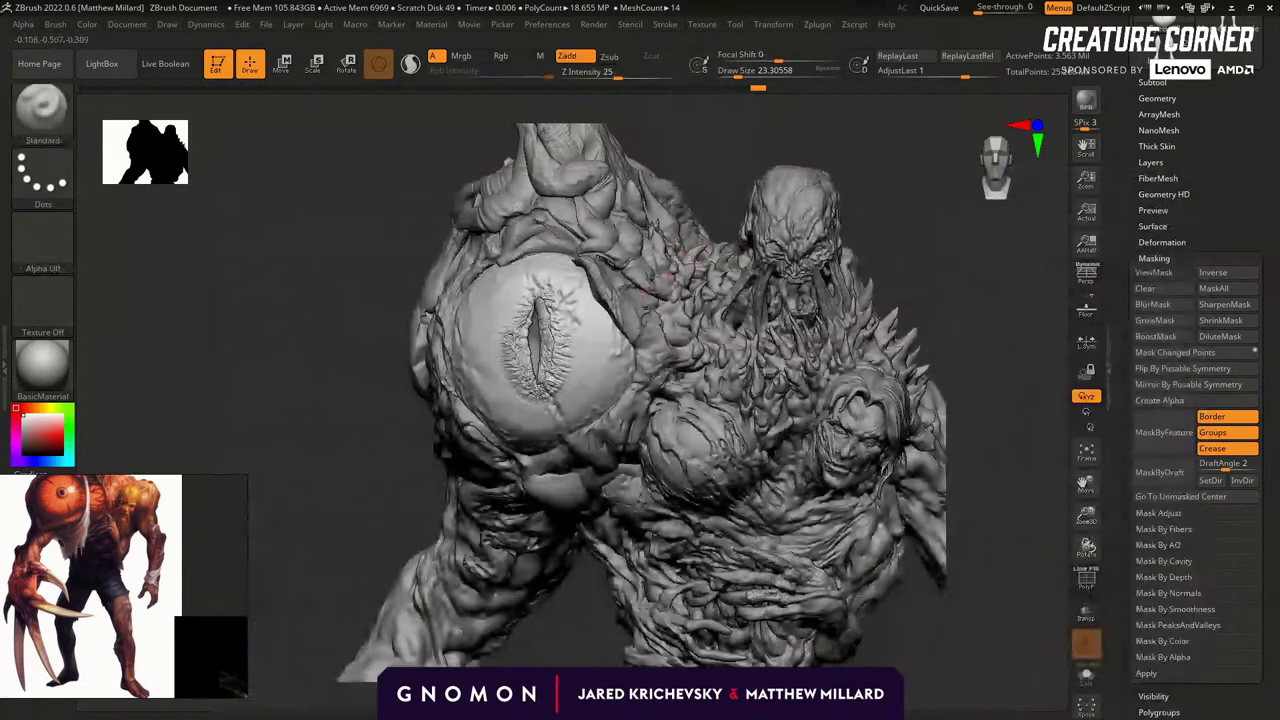
{"action": "mouse_move", "coordinate": [338, 536]}
{"action": "left_mouse_down", "text": "alt"}
{"action": "mouse_move", "coordinate": [333, 489]}
{"action": "mouse_move", "coordinate": [358, 486]}
{"action": "mouse_move", "coordinate": [343, 512]}
{"action": "left_mouse_up", "text": "alt"}
{"action": "key", "text": "bracketleft"}
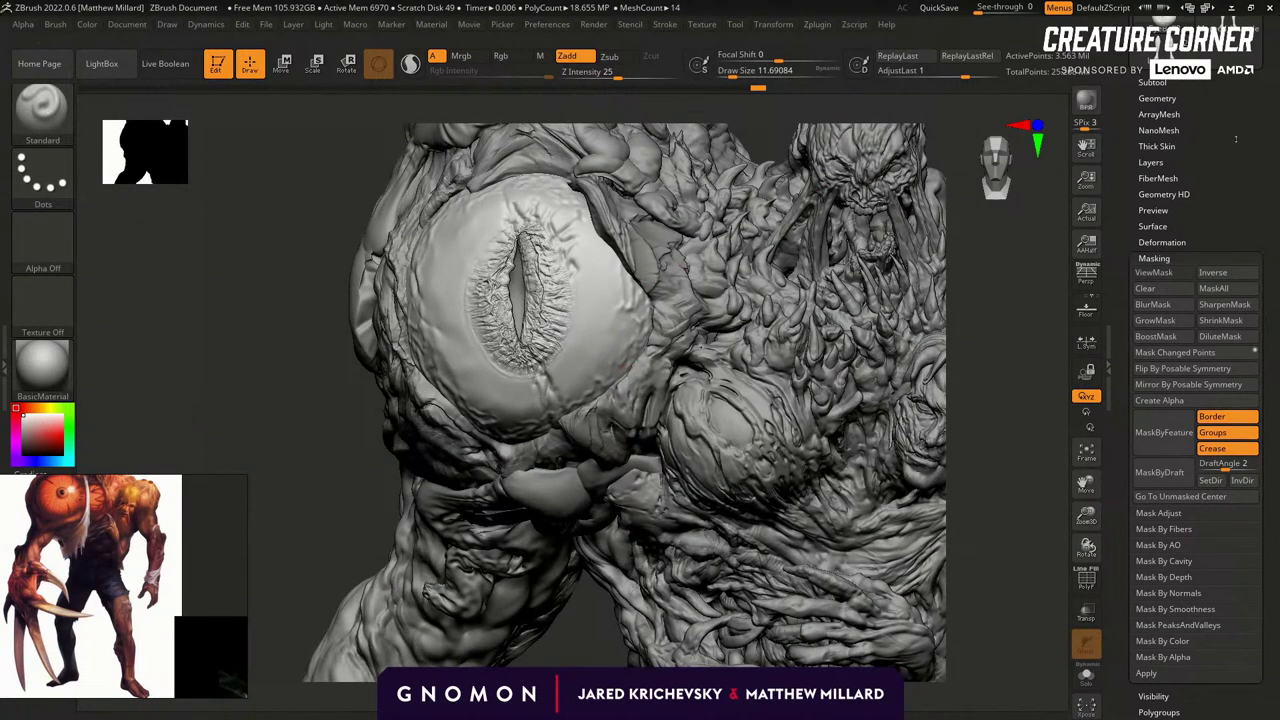
{"action": "left_click_drag", "start_coordinate": [1226, 142], "coordinate": [1222, 369]}
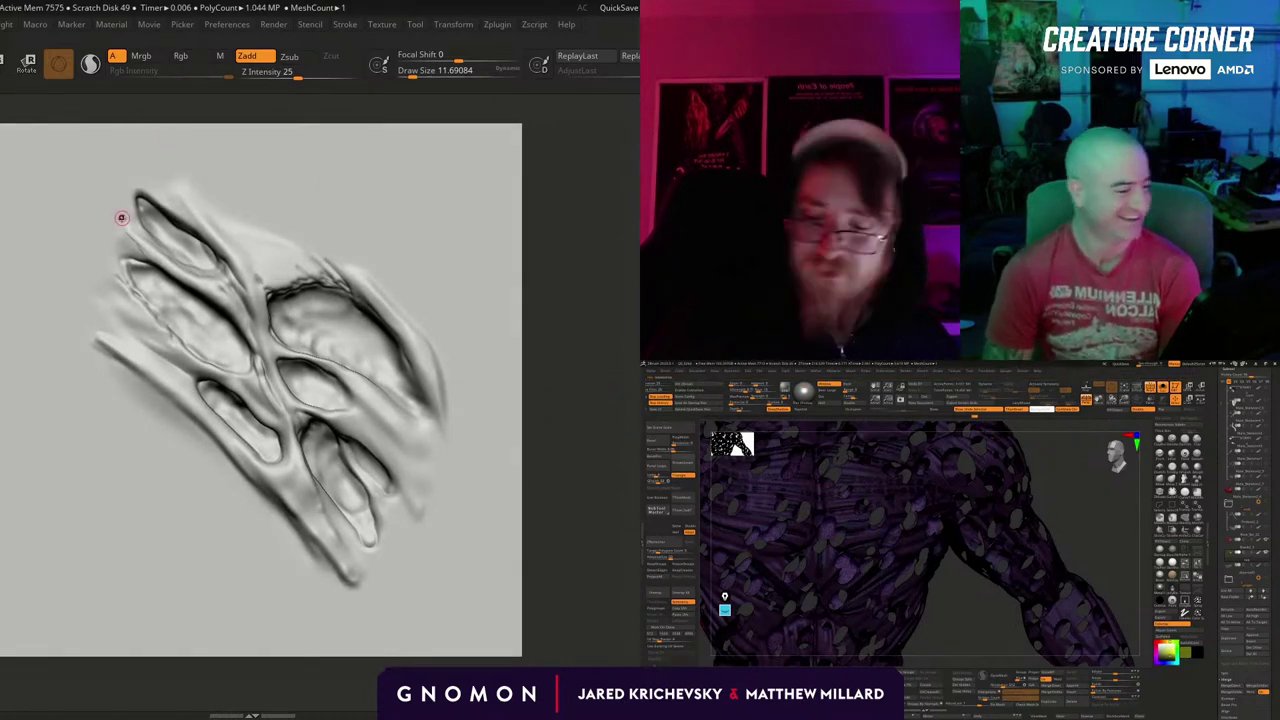
Choose the ChiselOrganic brush and stamp a small relief on the plane beside the sculpted tissue holes.
{"action": "key", "text": "b"}
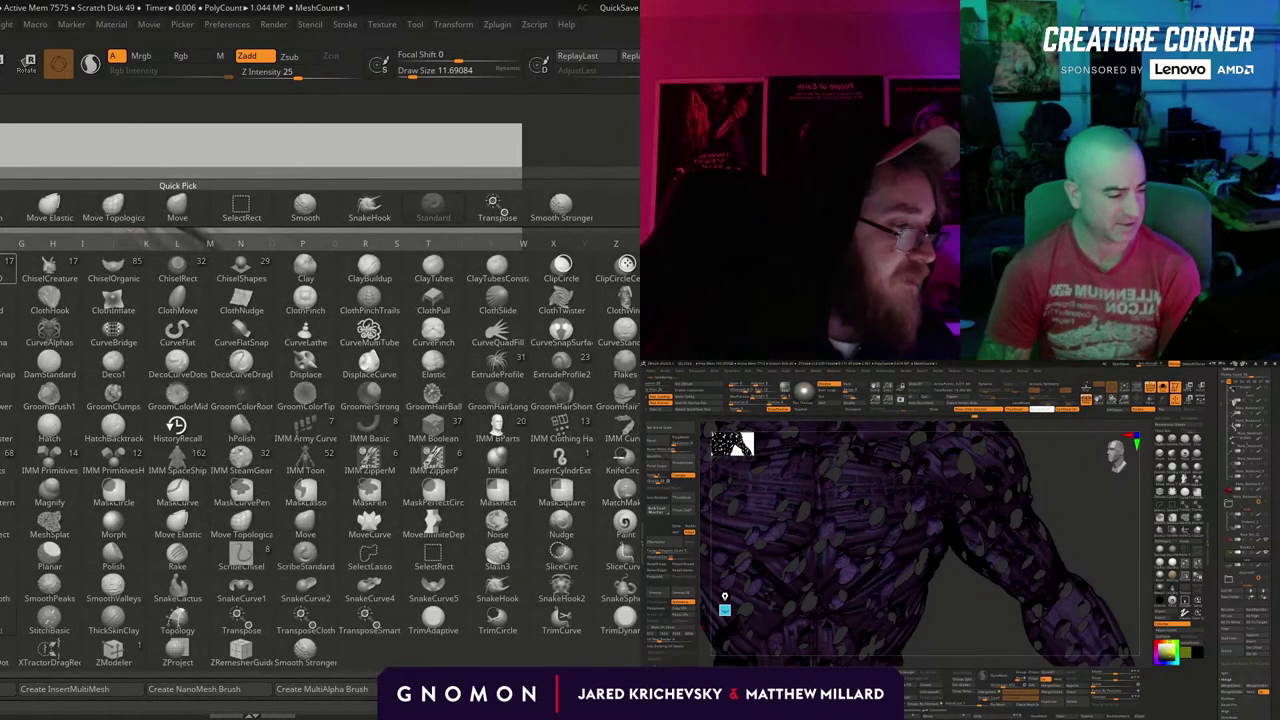
{"action": "left_click", "coordinate": [100, 266]}
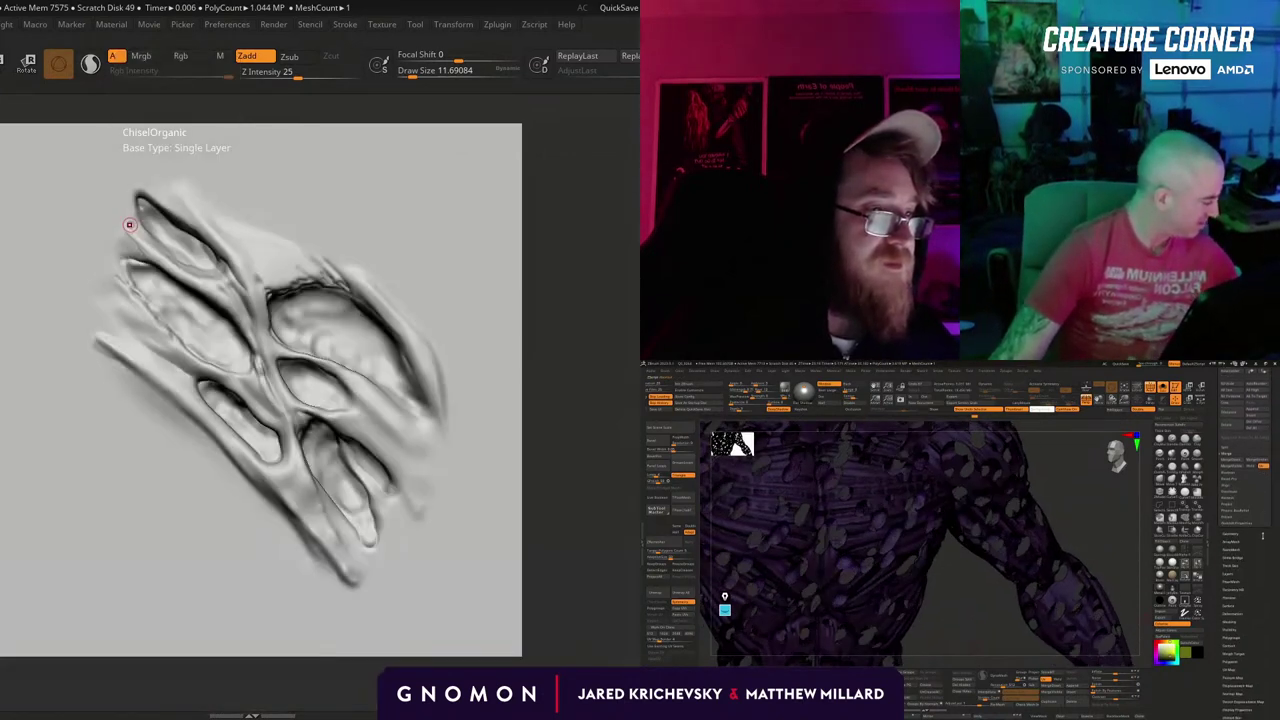
{"action": "key", "text": "comma"}
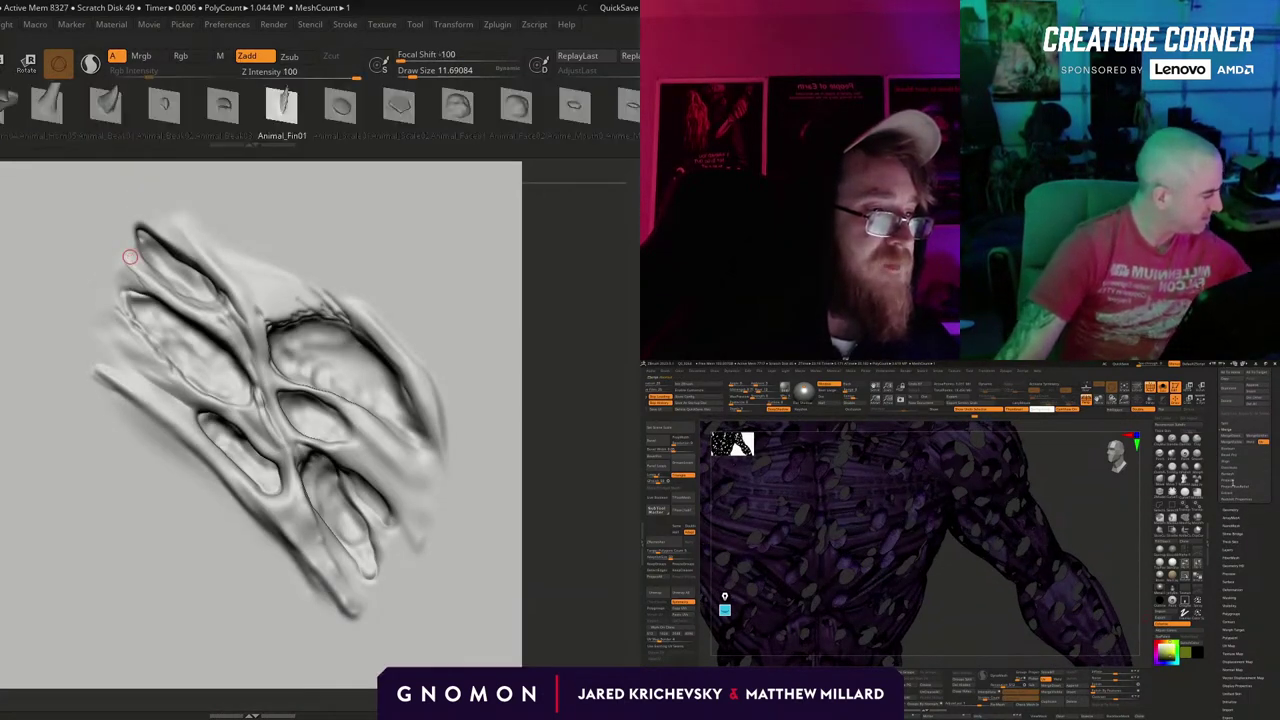
{"action": "mouse_move", "coordinate": [34, 448]}
{"action": "left_mouse_down"}
{"action": "mouse_move", "coordinate": [37, 354]}
{"action": "mouse_move", "coordinate": [55, 303]}
{"action": "mouse_move", "coordinate": [52, 328]}
{"action": "left_mouse_up"}
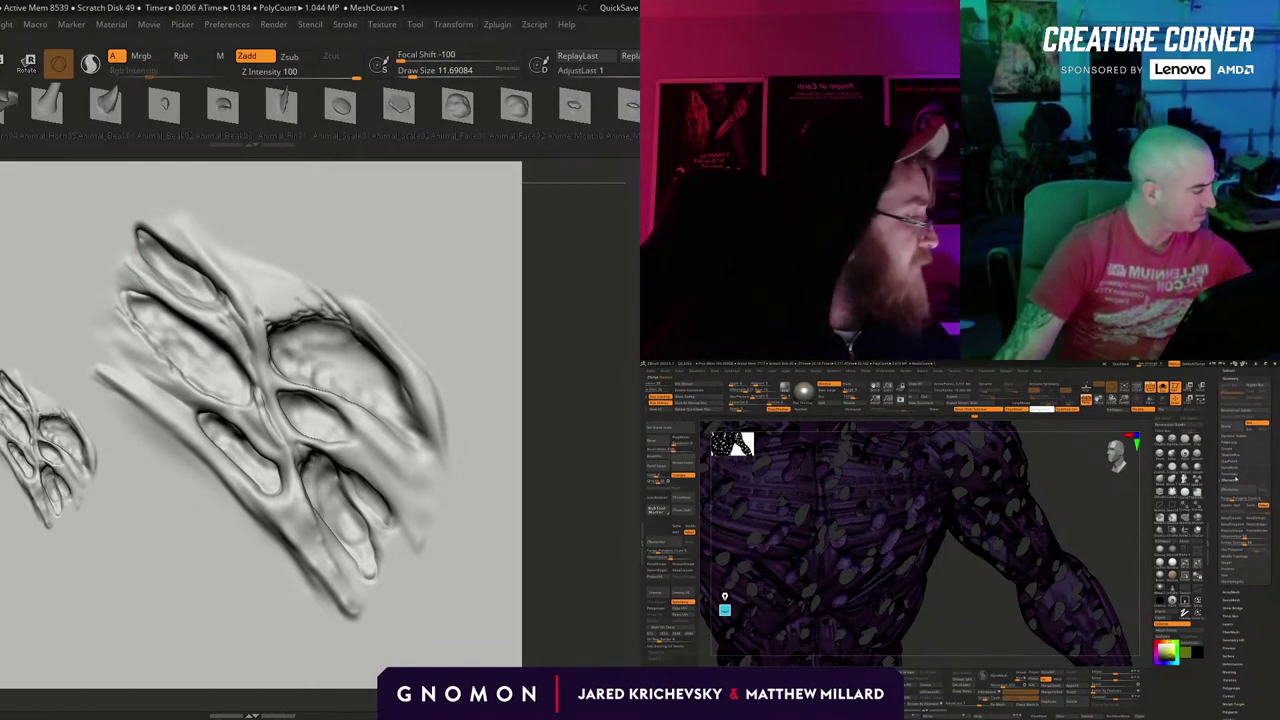
Return to the shoulder eyeball and stamp organic ChiselOrganic folds radiating from the side of its slit pupil.
{"action": "key", "text": "f"}
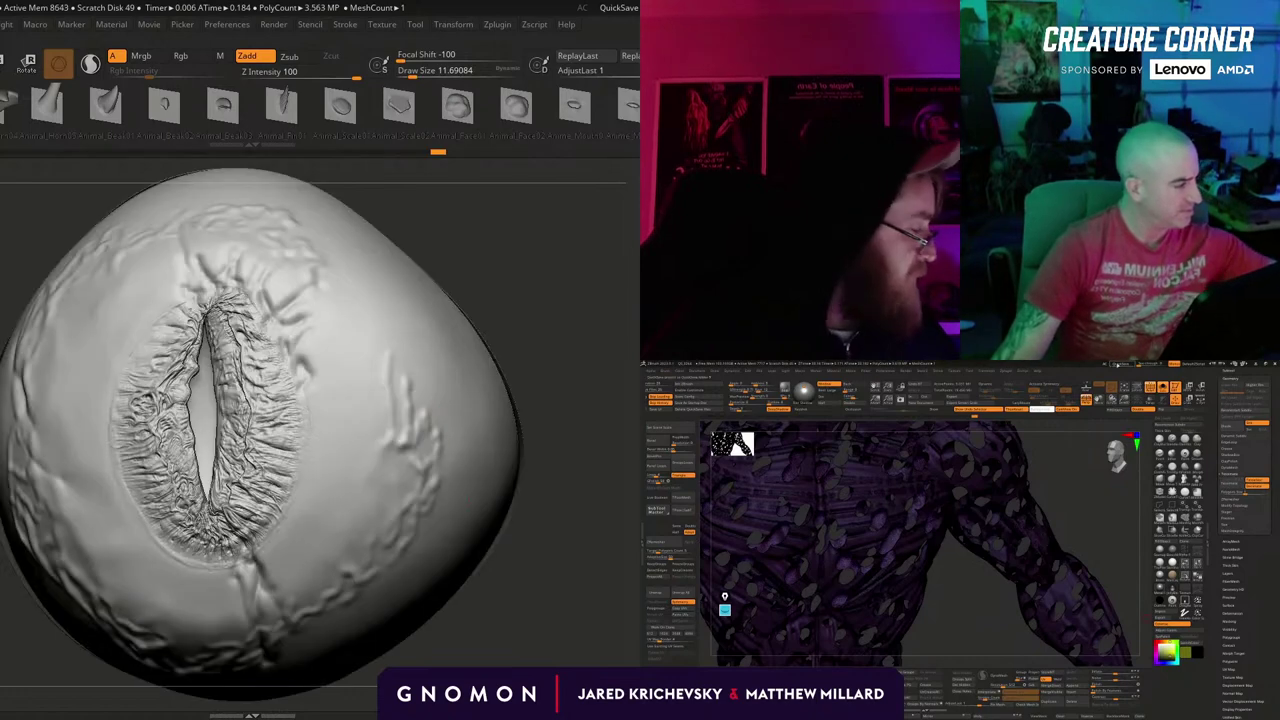
{"action": "right_click_drag", "start_coordinate": [300, 540], "coordinate": [300, 440], "text": "ctrl"}
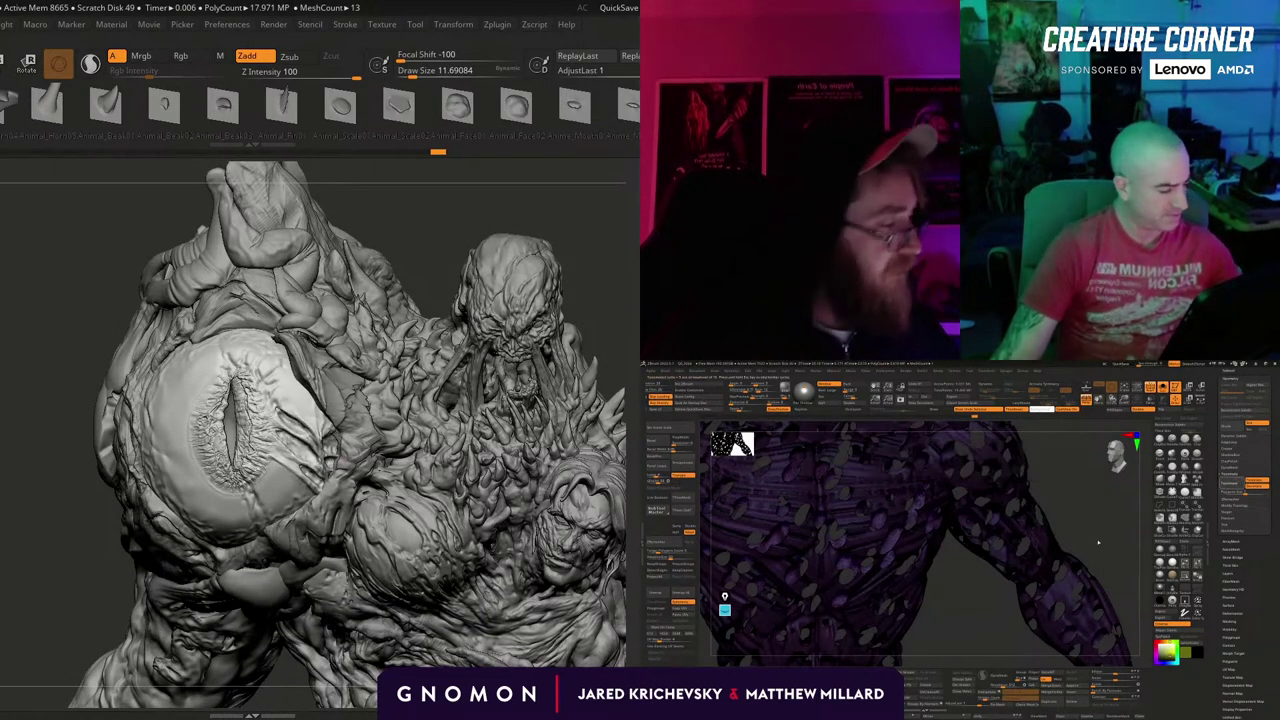
{"action": "left_click_drag", "start_coordinate": [312, 455], "coordinate": [282, 424]}
{"action": "mouse_move", "coordinate": [1104, 533]}
{"action": "left_mouse_down"}
{"action": "mouse_move", "coordinate": [1116, 523]}
{"action": "mouse_move", "coordinate": [1070, 515]}
{"action": "mouse_move", "coordinate": [1084, 564]}
{"action": "left_mouse_up"}
{"action": "mouse_move", "coordinate": [54, 383]}
{"action": "left_mouse_down"}
{"action": "mouse_move", "coordinate": [15, 318]}
{"action": "mouse_move", "coordinate": [40, 349]}
{"action": "left_mouse_up"}
{"action": "left_click_drag", "start_coordinate": [271, 443], "coordinate": [282, 460]}
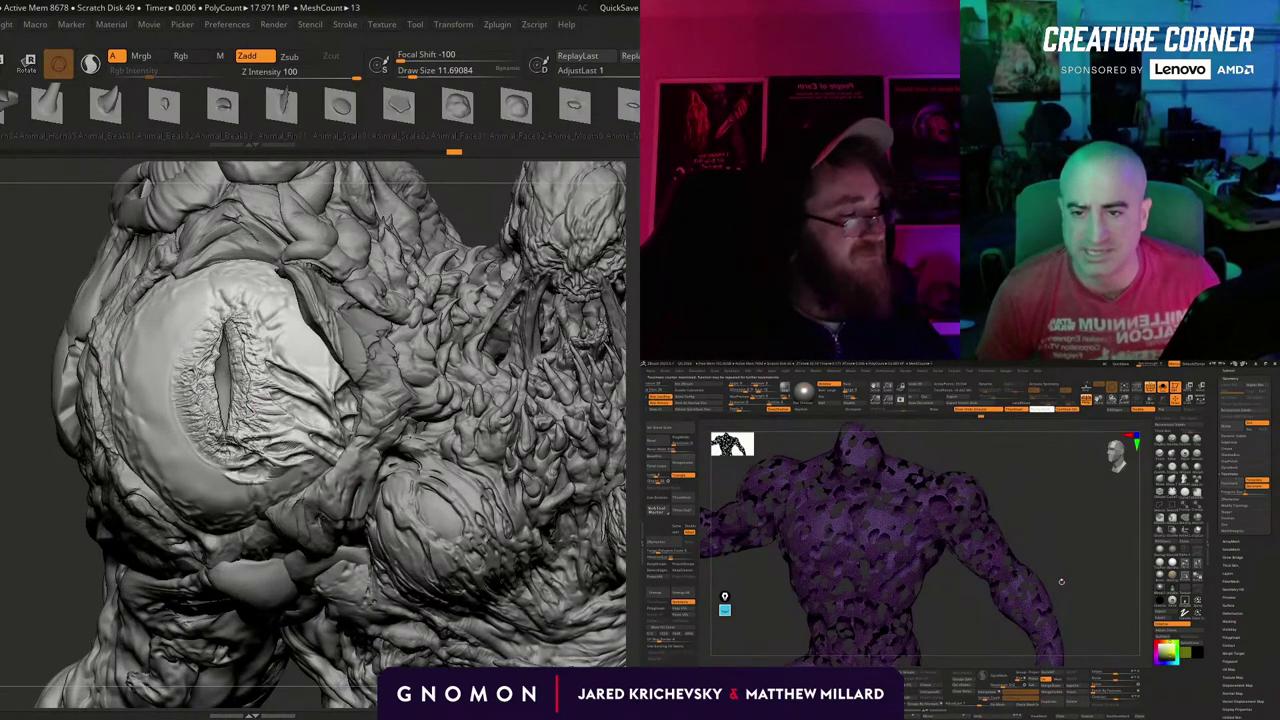
{"action": "left_click_drag", "start_coordinate": [236, 416], "coordinate": [260, 460]}
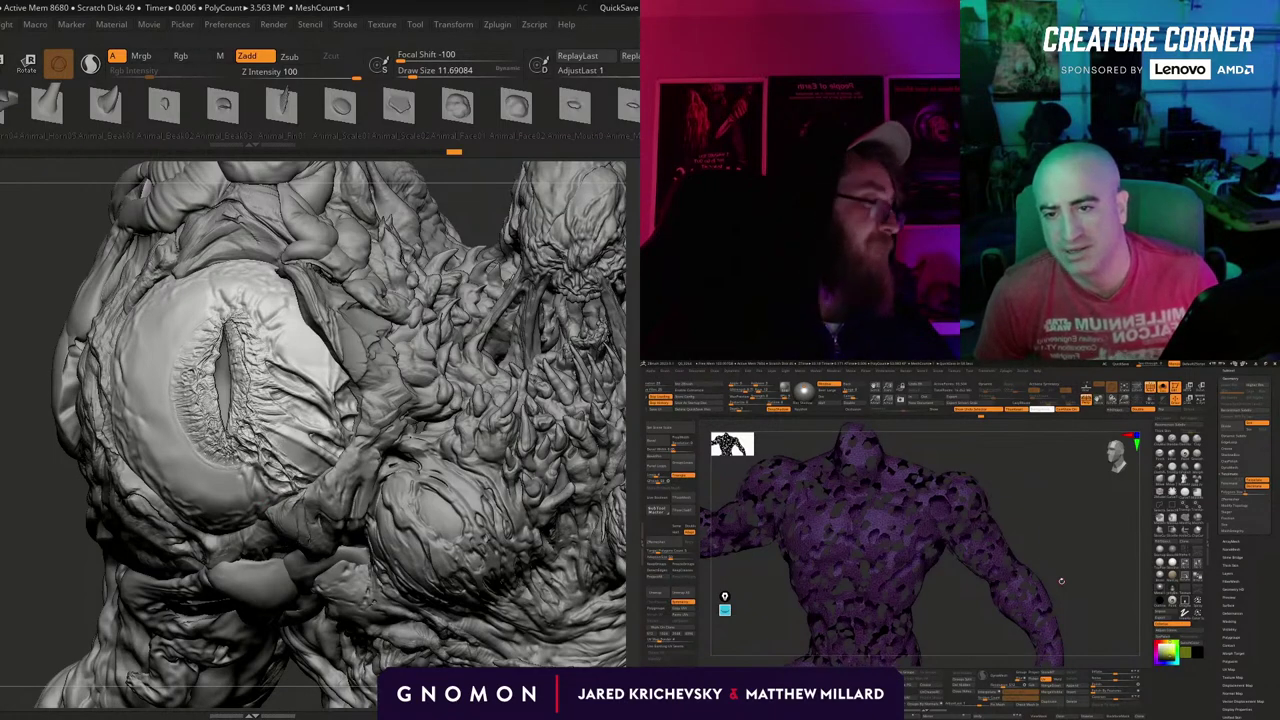
Switch to the mutant's torso and stamp organic relief onto the round chest bulge, undoing the first stamp.
{"action": "mouse_move", "coordinate": [300, 540]}
{"action": "right_mouse_down"}
{"action": "mouse_move", "coordinate": [184, 456]}
{"action": "mouse_move", "coordinate": [326, 426]}
{"action": "mouse_move", "coordinate": [14, 326]}
{"action": "mouse_move", "coordinate": [48, 332]}
{"action": "right_mouse_up"}
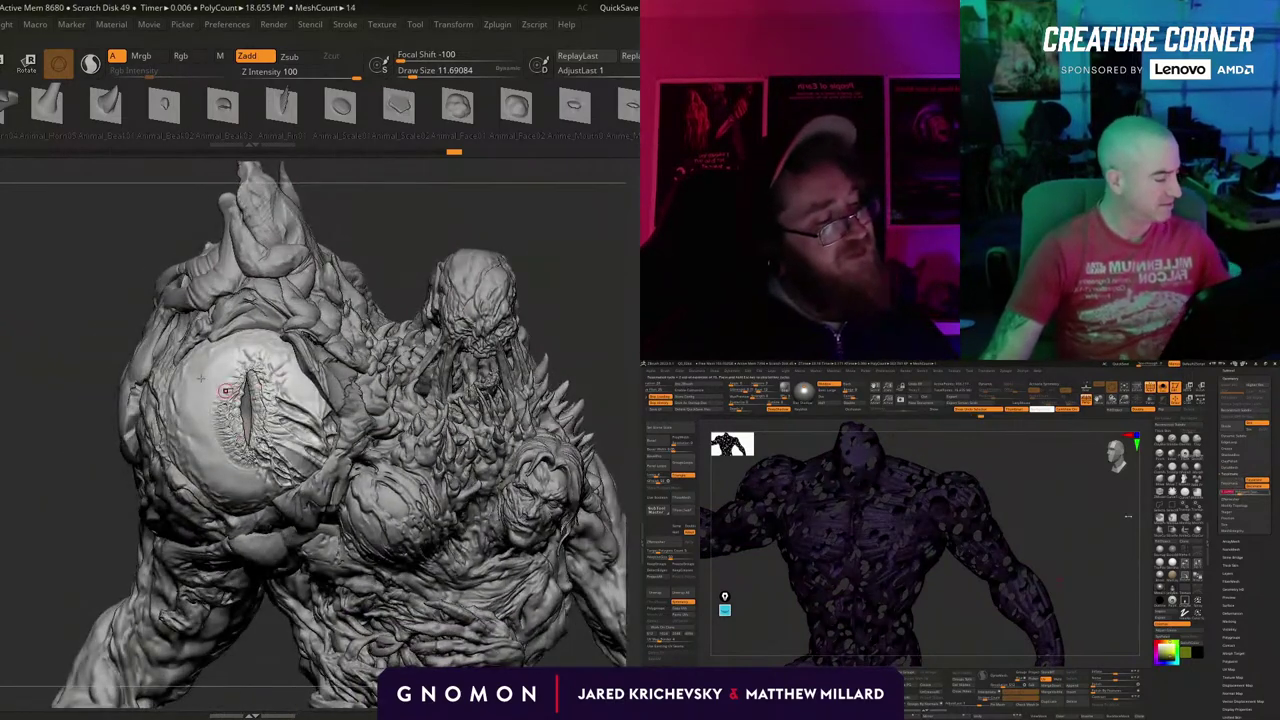
{"action": "right_click_drag", "start_coordinate": [112, 368], "coordinate": [64, 328]}
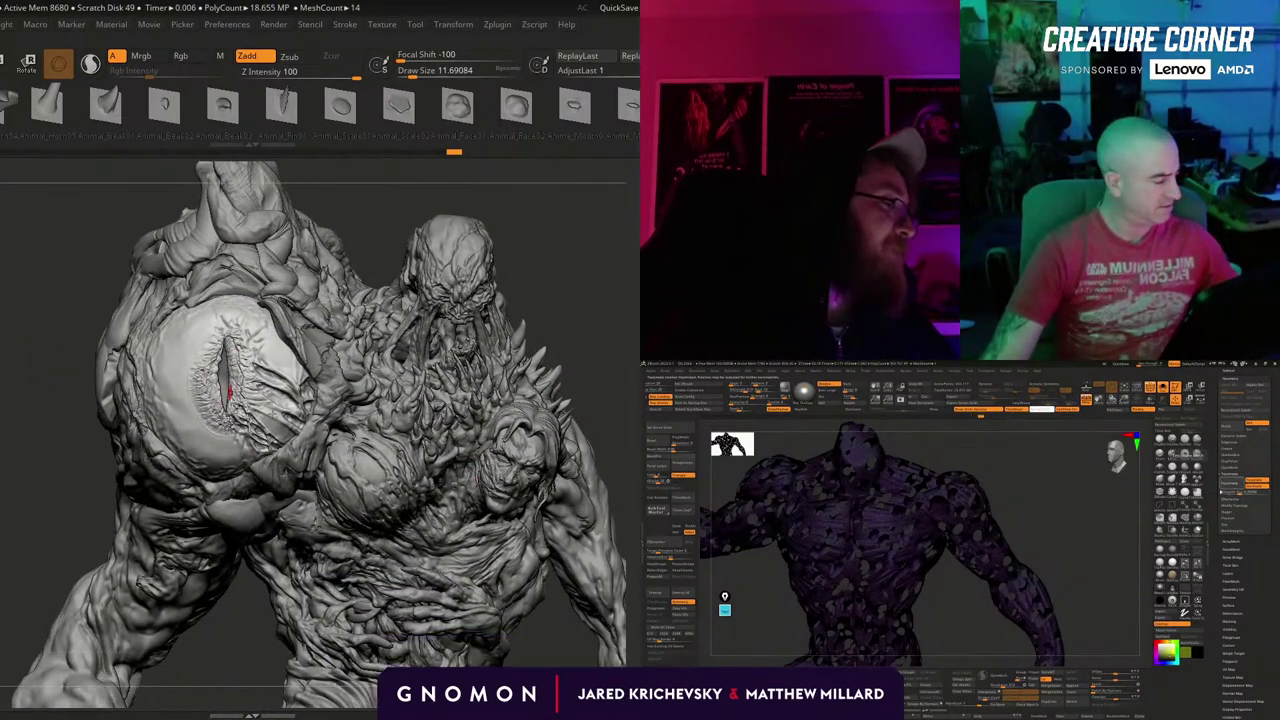
{"action": "mouse_move", "coordinate": [560, 372]}
{"action": "right_mouse_down"}
{"action": "mouse_move", "coordinate": [574, 326]}
{"action": "mouse_move", "coordinate": [566, 280]}
{"action": "mouse_move", "coordinate": [560, 400]}
{"action": "right_mouse_up"}
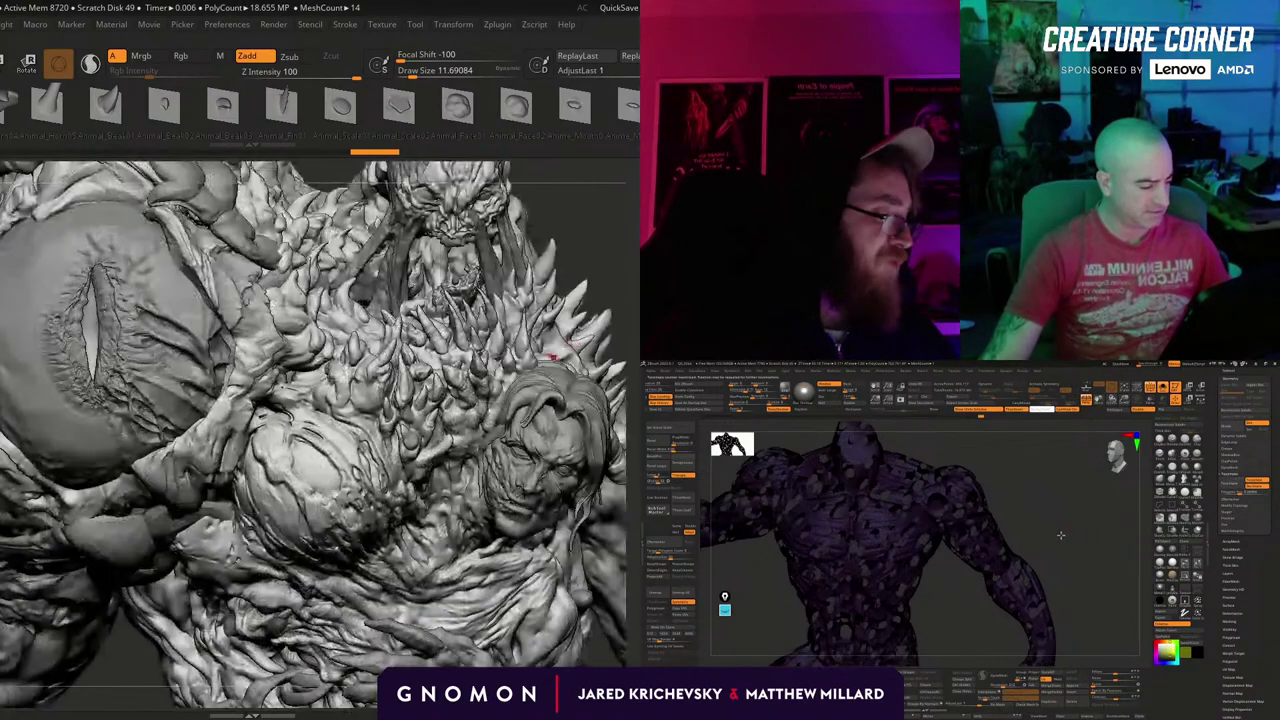
{"action": "mouse_move", "coordinate": [303, 444]}
{"action": "left_mouse_down"}
{"action": "mouse_move", "coordinate": [280, 436]}
{"action": "mouse_move", "coordinate": [270, 458]}
{"action": "left_mouse_up"}
{"action": "key", "text": "ctrl+z"}
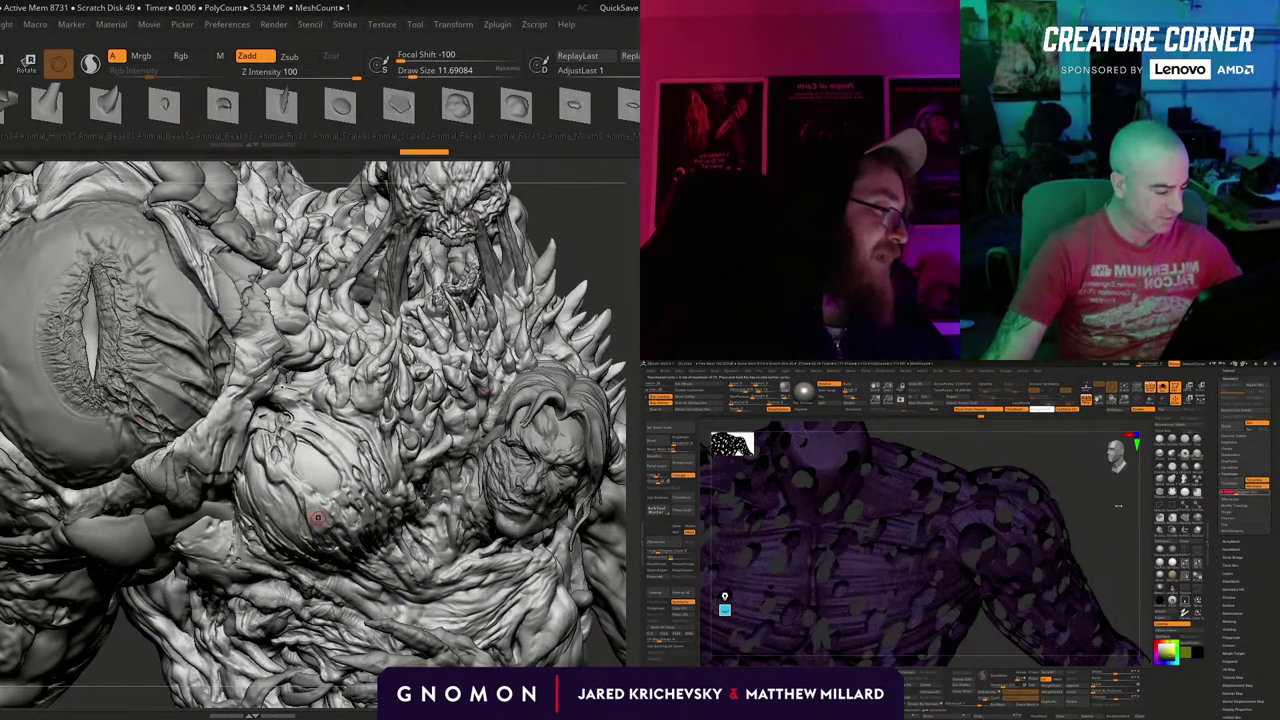
{"action": "mouse_move", "coordinate": [334, 518]}
{"action": "left_mouse_down"}
{"action": "mouse_move", "coordinate": [312, 494]}
{"action": "mouse_move", "coordinate": [334, 534]}
{"action": "left_mouse_up"}
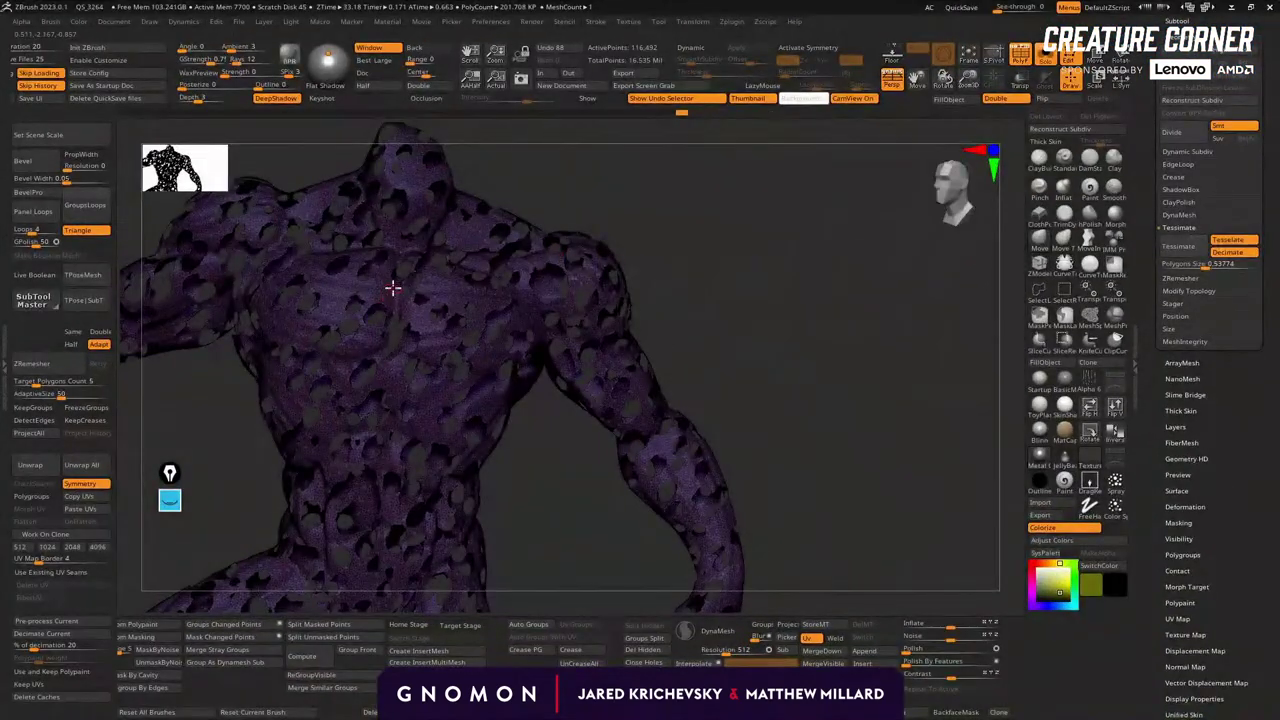
Switch to the muscular figure and undo the last tessimation of its perforated tissue shell.
{"action": "mouse_move", "coordinate": [865, 361]}
{"action": "left_mouse_down"}
{"action": "mouse_move", "coordinate": [879, 376]}
{"action": "mouse_move", "coordinate": [847, 356]}
{"action": "left_mouse_up"}
{"action": "left_click_drag", "start_coordinate": [804, 264], "coordinate": [848, 200], "text": "alt"}
{"action": "key", "text": "ctrl+z"}
{"action": "key", "text": "ctrl+z"}
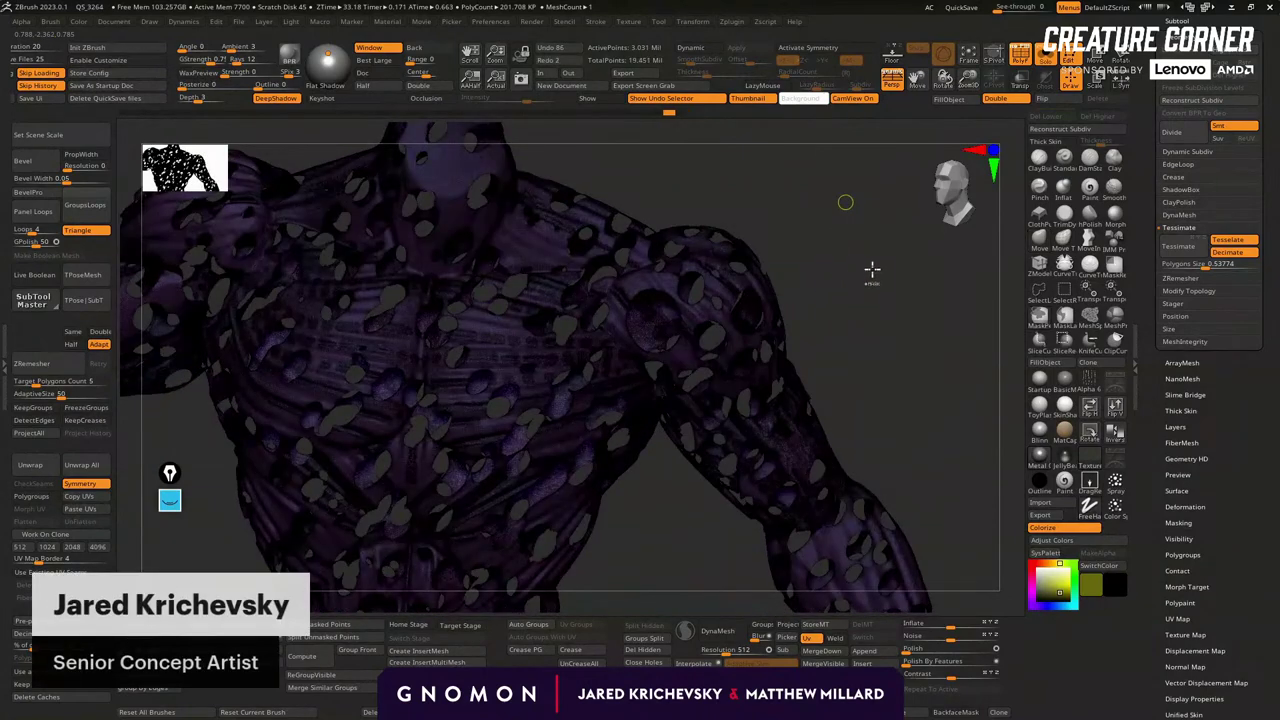
Preview the perforated shell with dynamic thickness, then examine its holes and edges with the thickness and wireframe off.
{"action": "key", "text": "d"}
{"action": "left_click_drag", "start_coordinate": [818, 223], "coordinate": [776, 204]}
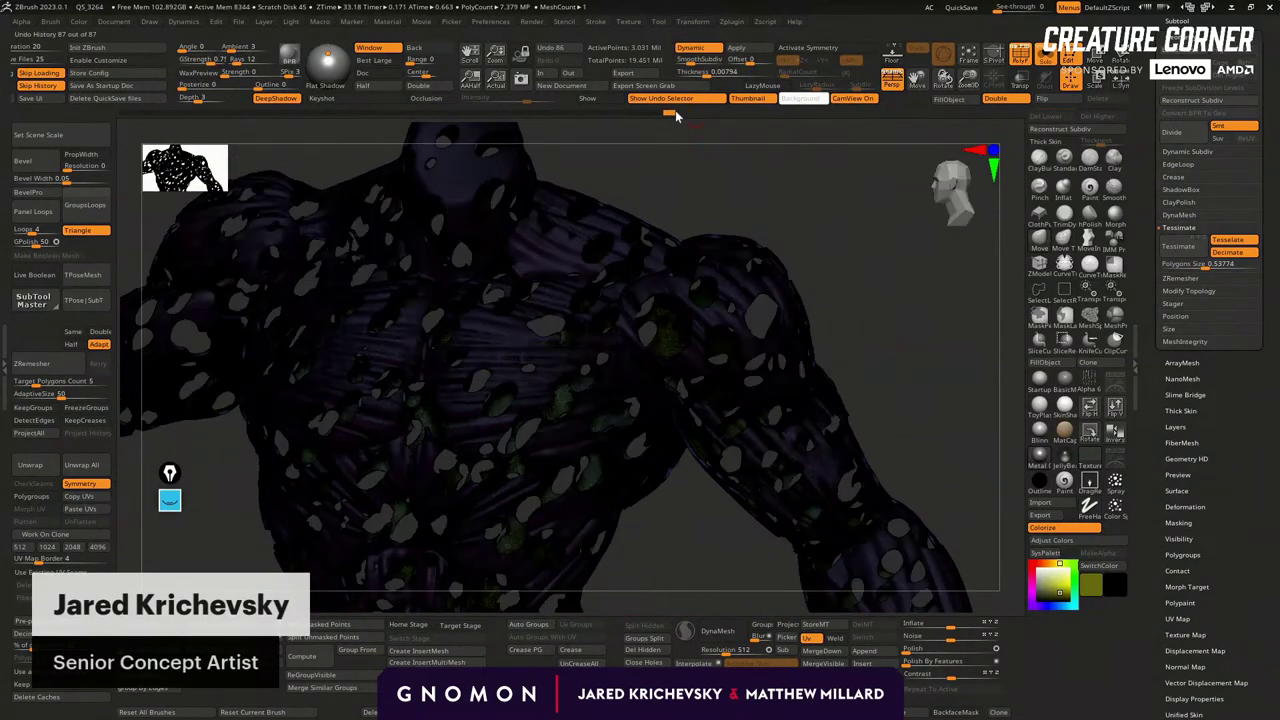
{"action": "left_click", "coordinate": [702, 50]}
{"action": "left_click_drag", "start_coordinate": [846, 263], "coordinate": [882, 309]}
{"action": "key", "text": "shift+f"}
{"action": "left_click_drag", "start_coordinate": [891, 363], "coordinate": [840, 248], "text": "alt"}
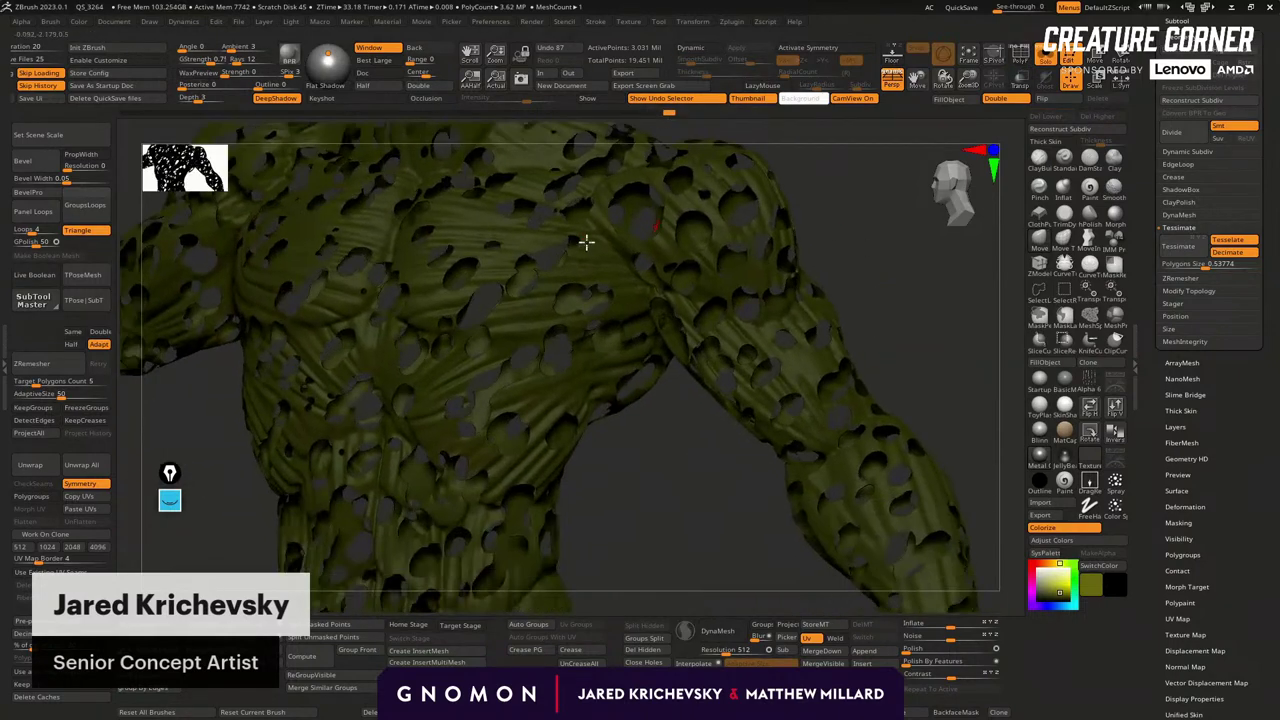
{"action": "left_click_drag", "start_coordinate": [639, 539], "coordinate": [581, 371]}
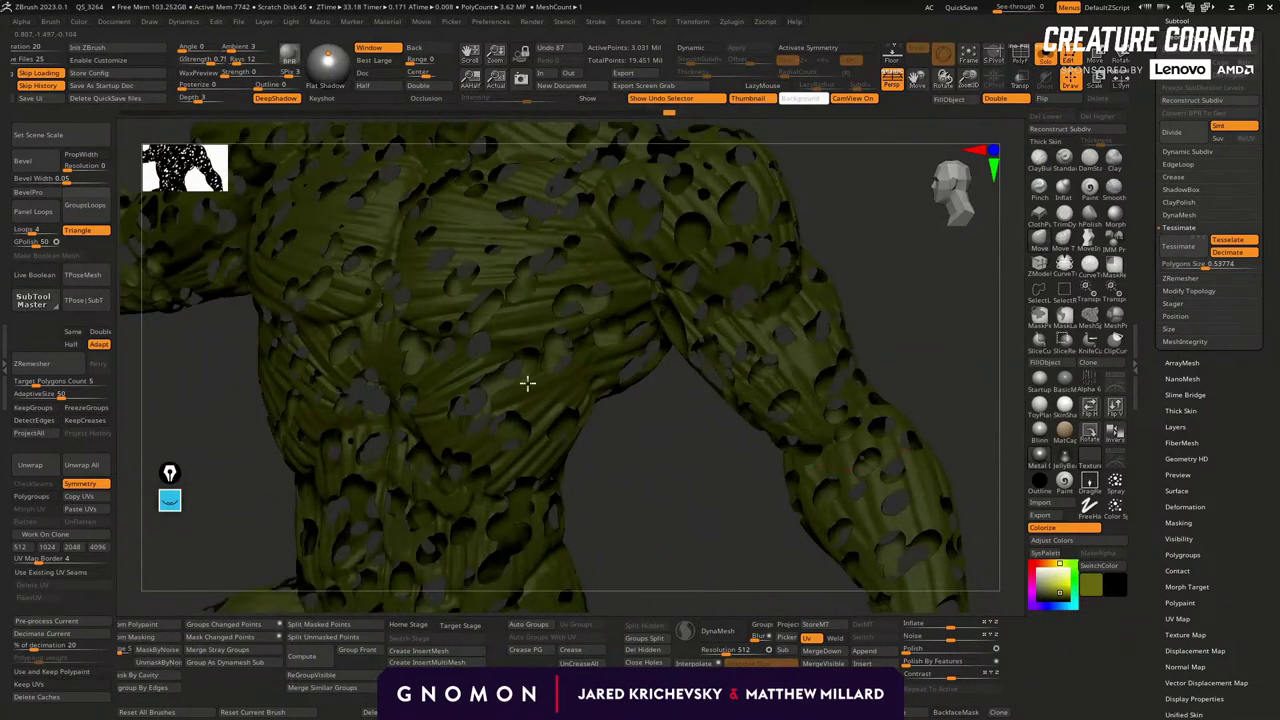
{"action": "left_click_drag", "start_coordinate": [677, 445], "coordinate": [322, 548]}
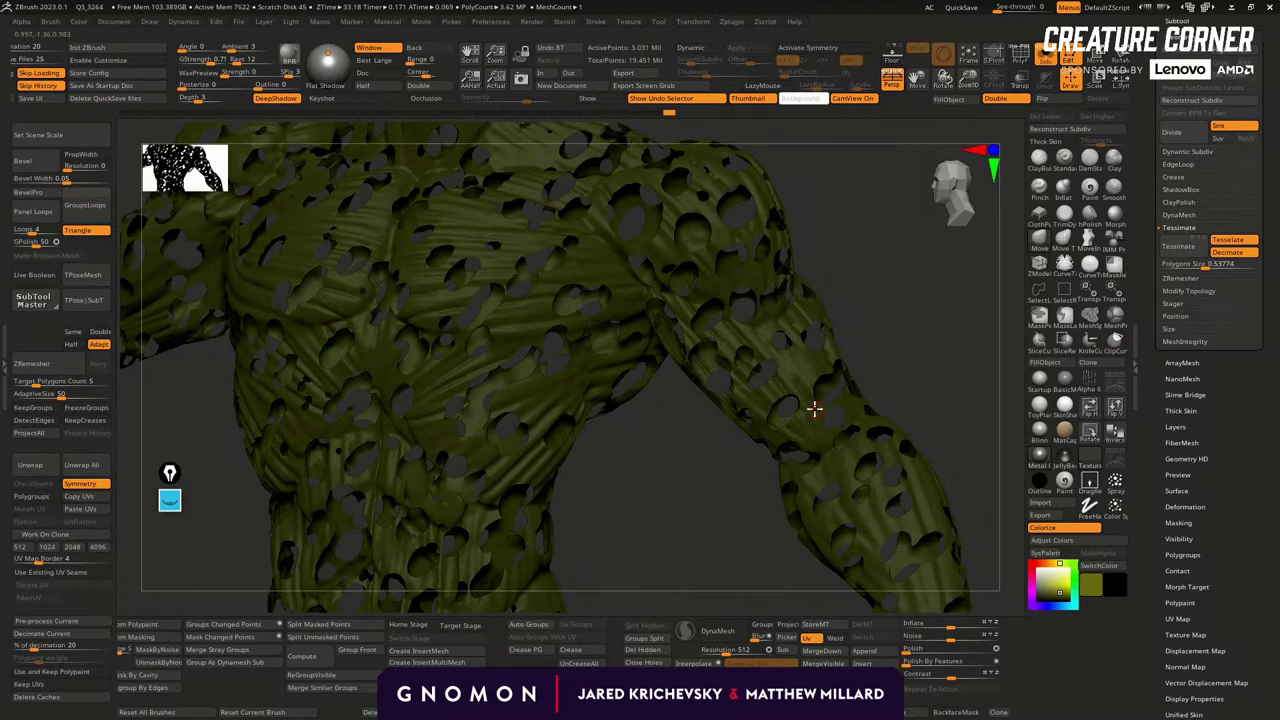
{"action": "left_click_drag", "start_coordinate": [653, 430], "coordinate": [647, 475]}
Try tessimating the perforated shell with a polygon size of 0.77321, with the wireframe displayed.
{"action": "key", "text": "shift+f"}
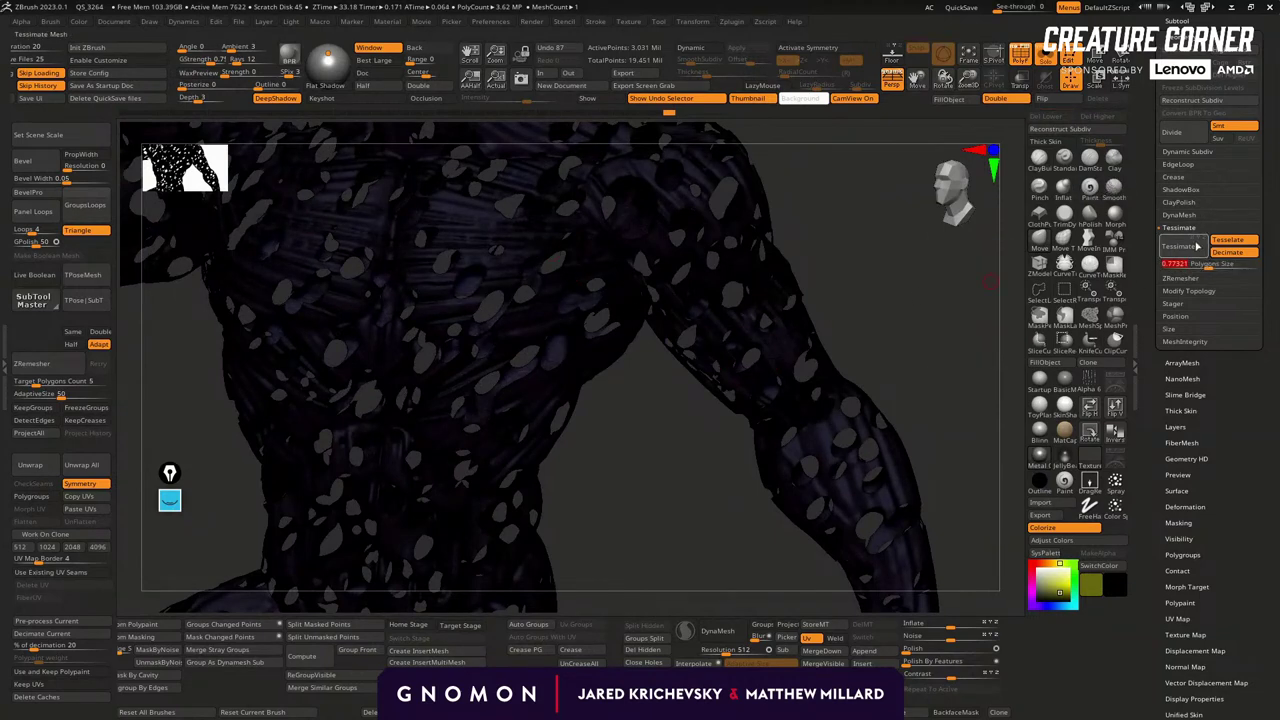
{"action": "left_click", "coordinate": [1186, 252]}
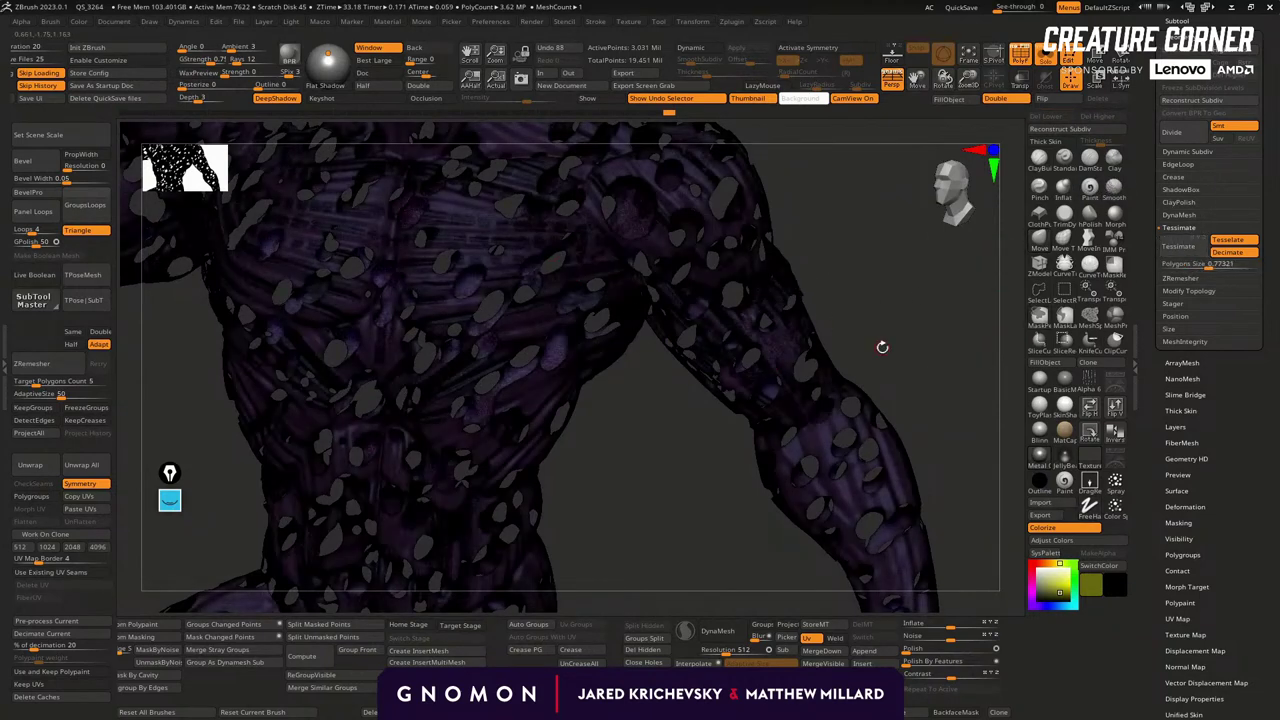
{"action": "left_click", "coordinate": [1186, 252]}
{"action": "left_click_drag", "start_coordinate": [663, 491], "coordinate": [693, 577]}
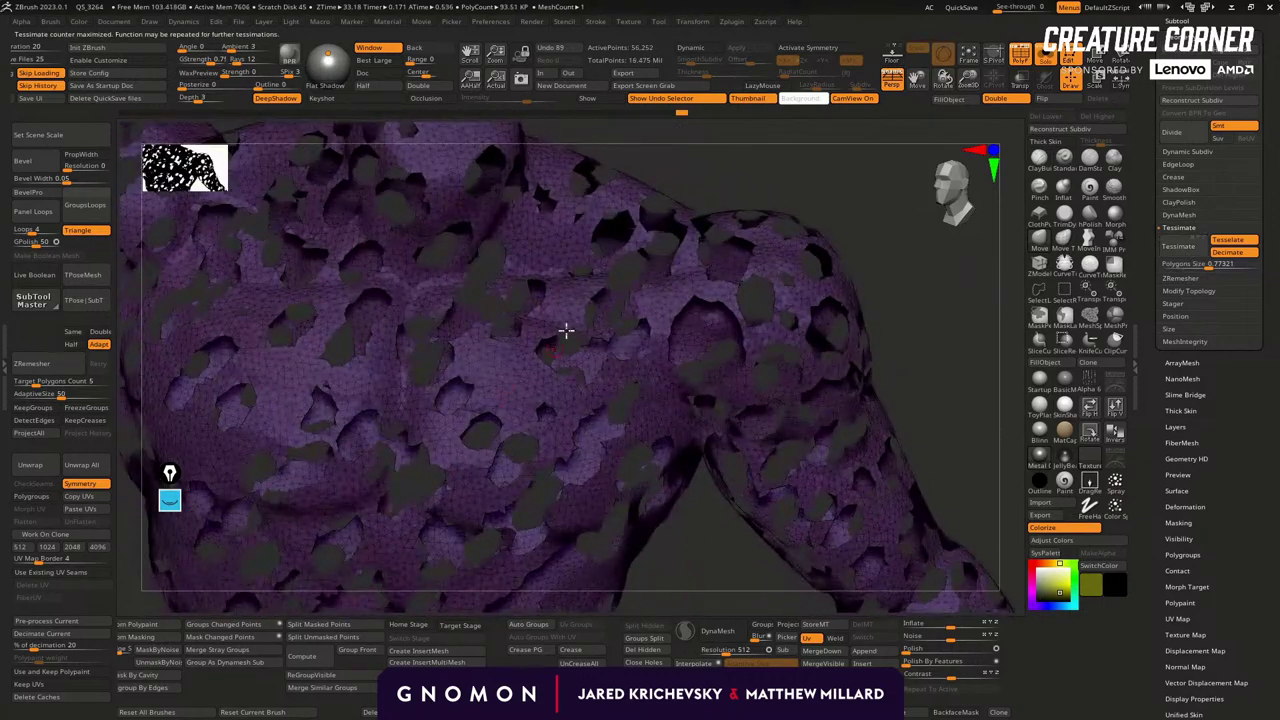
{"action": "key", "text": "ctrl+z"}
Tessimate the perforated shell with a polygon size of 0.46286.
{"action": "left_click", "coordinate": [1180, 246]}
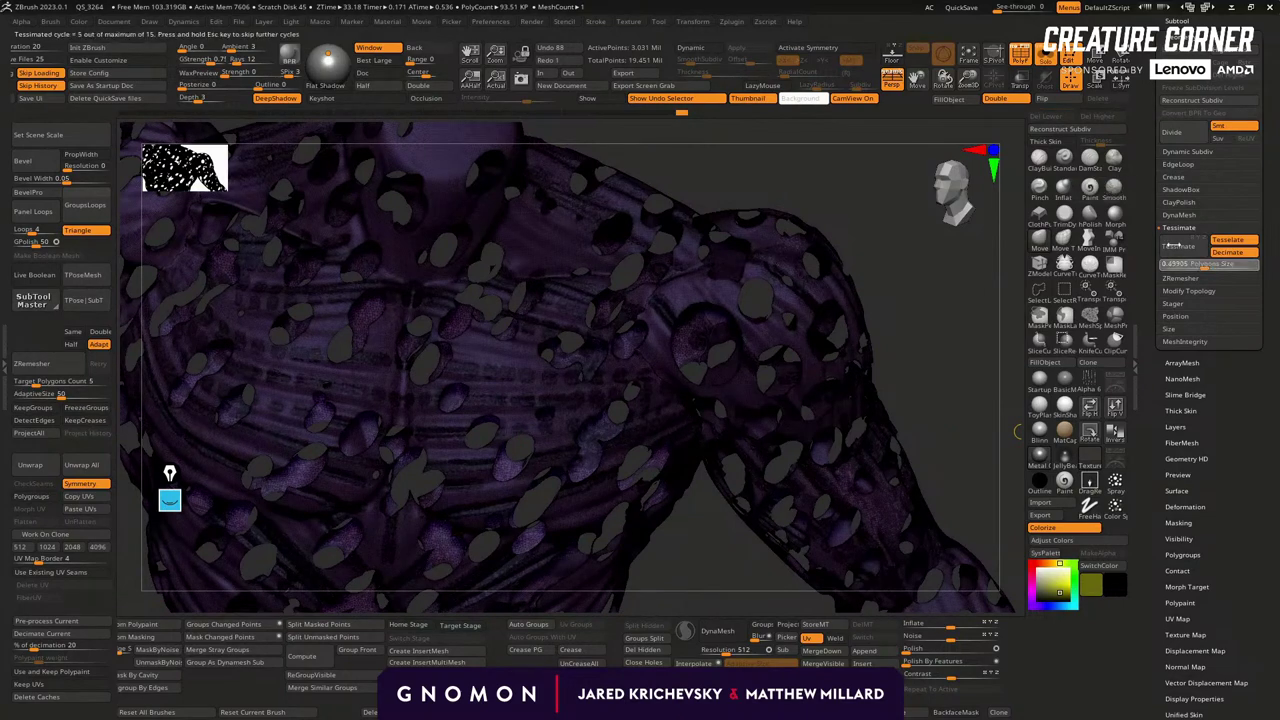
{"action": "left_click_drag", "start_coordinate": [951, 363], "coordinate": [889, 329]}
{"action": "left_click_drag", "start_coordinate": [1207, 264], "coordinate": [1193, 272]}
{"action": "left_click_drag", "start_coordinate": [878, 333], "coordinate": [766, 299], "text": "alt"}
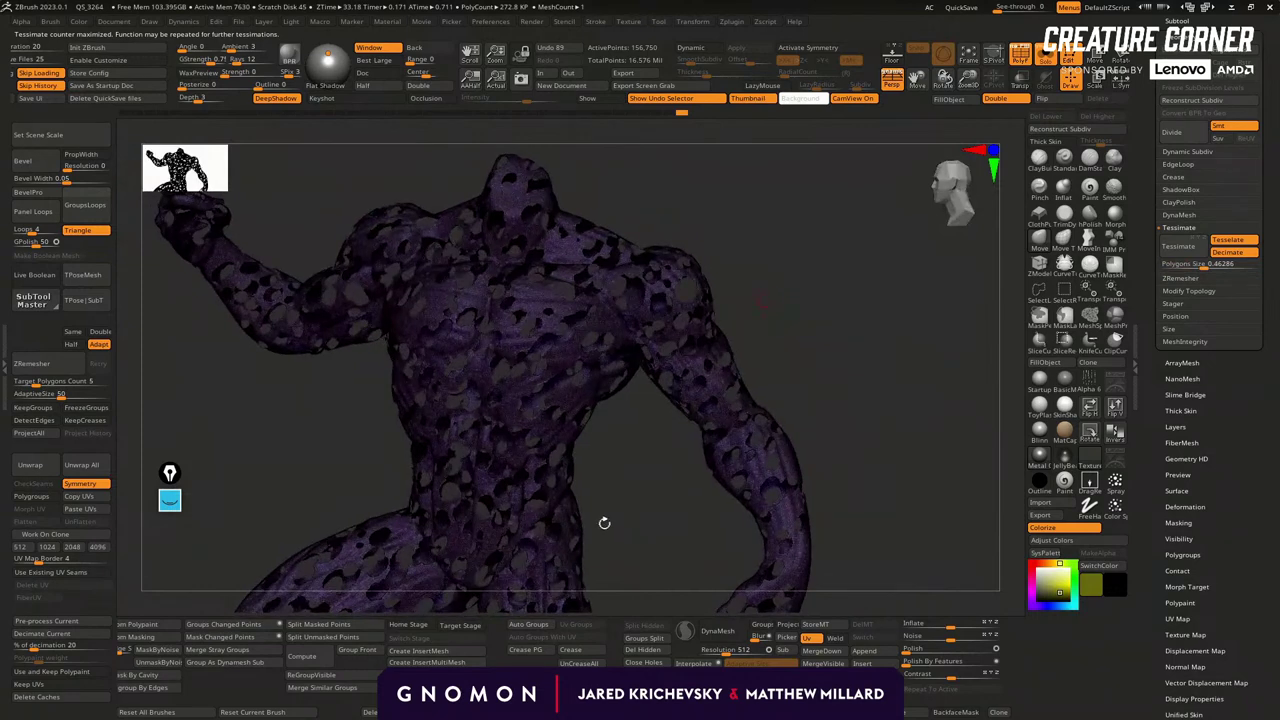
Pick a new dark paint colour and choose the Paint brush.
{"action": "key", "text": "c"}
{"action": "left_click", "coordinate": [617, 510], "text": "ctrl+shift"}
{"action": "left_click_drag", "start_coordinate": [576, 452], "coordinate": [663, 362], "text": "alt"}
{"action": "left_click_drag", "start_coordinate": [653, 423], "coordinate": [777, 408]}
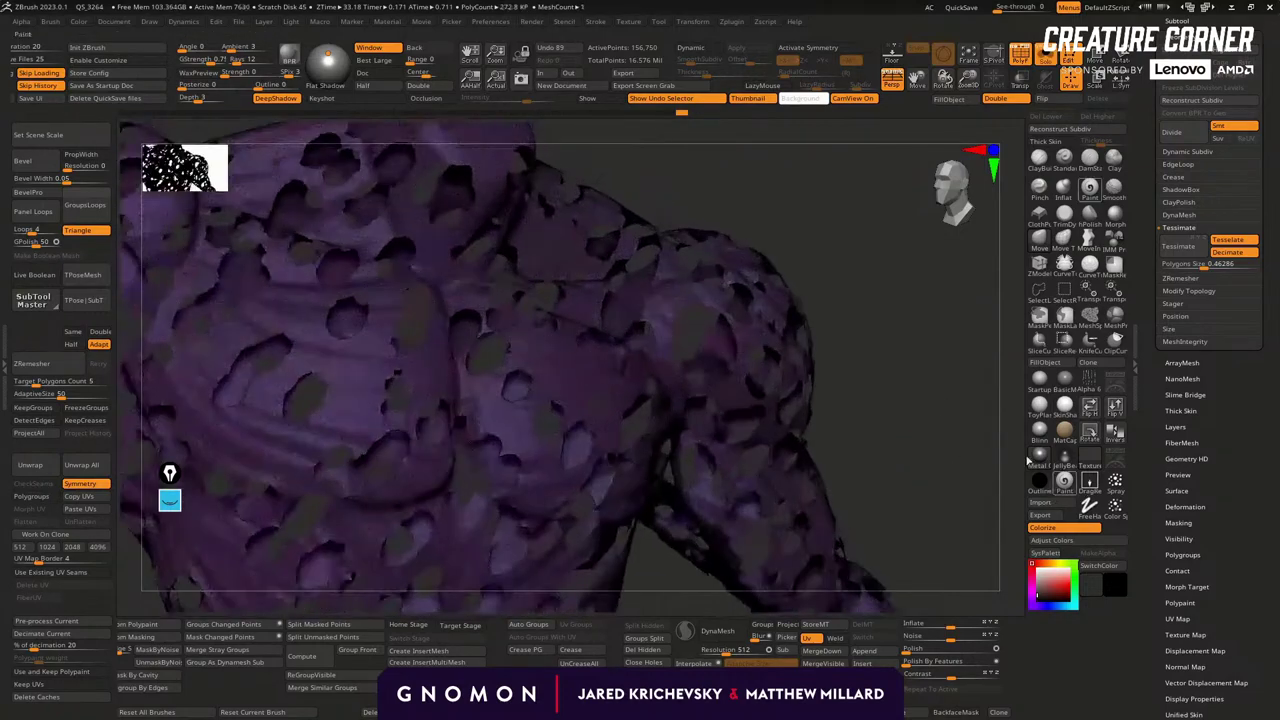
Sculpt the perforated shell around the ribcage with Sculptris Pro strokes, undoing the unwanted ones.
{"action": "left_click_drag", "start_coordinate": [975, 420], "coordinate": [851, 271]}
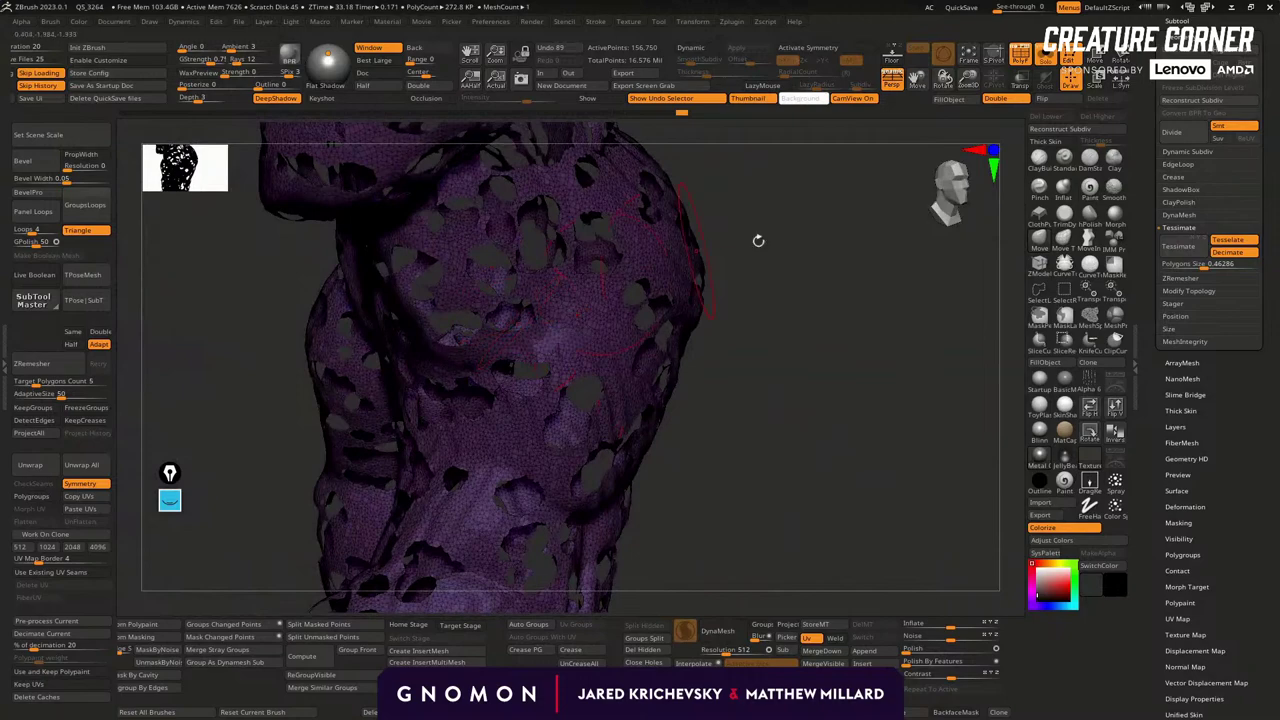
{"action": "left_click_drag", "start_coordinate": [705, 248], "coordinate": [555, 290]}
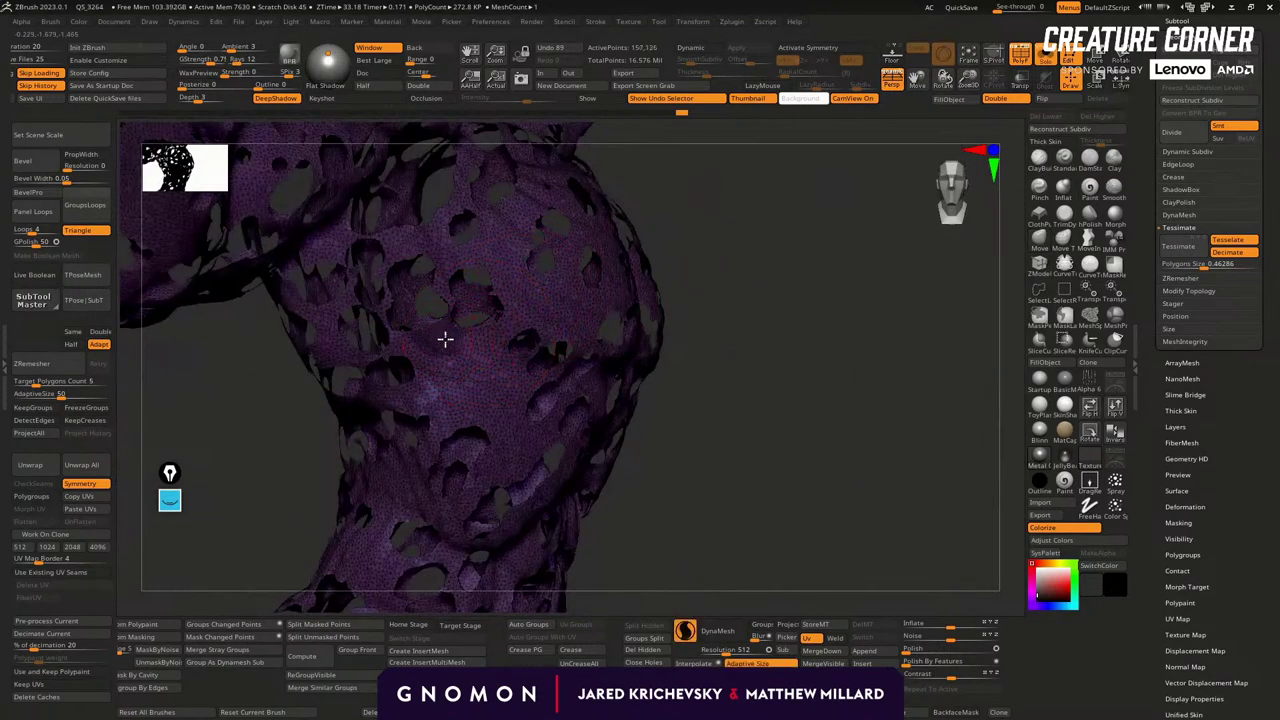
{"action": "right_click_drag", "start_coordinate": [456, 348], "coordinate": [766, 320]}
{"action": "key", "text": "ctrl+z"}
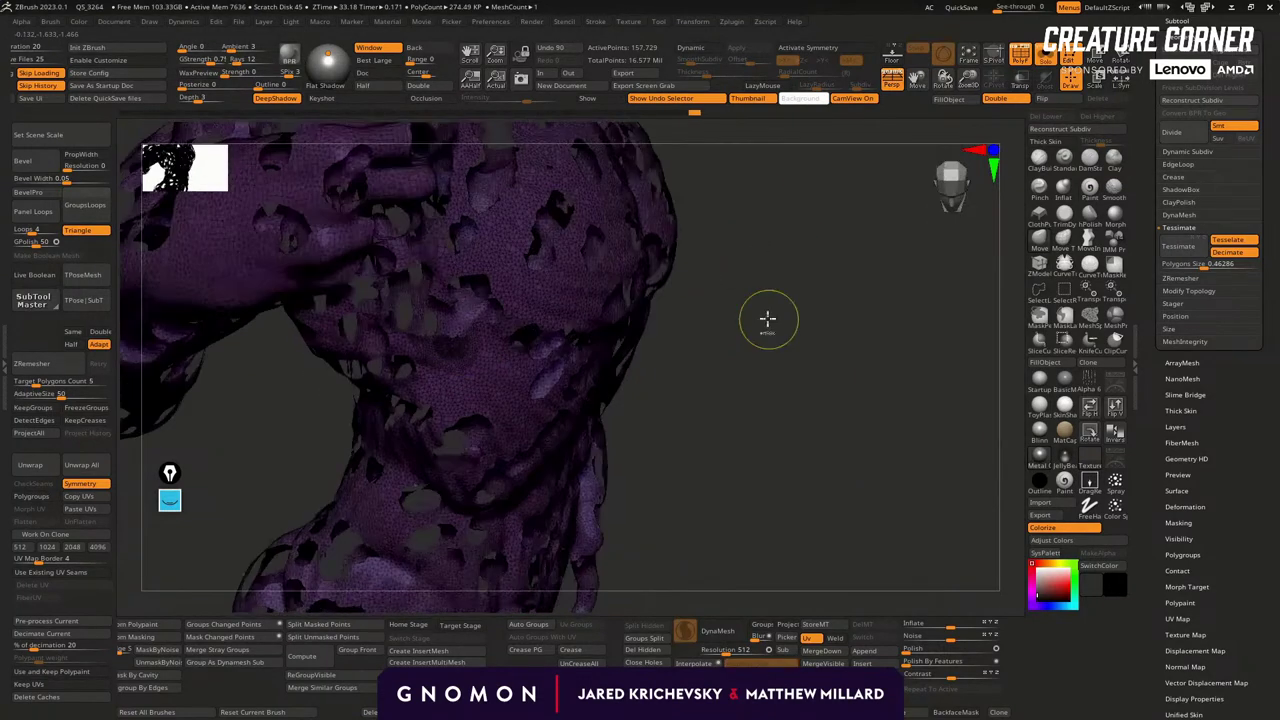
{"action": "mouse_move", "coordinate": [524, 393]}
{"action": "right_mouse_down"}
{"action": "mouse_move", "coordinate": [689, 382]}
{"action": "mouse_move", "coordinate": [586, 457]}
{"action": "right_mouse_up"}
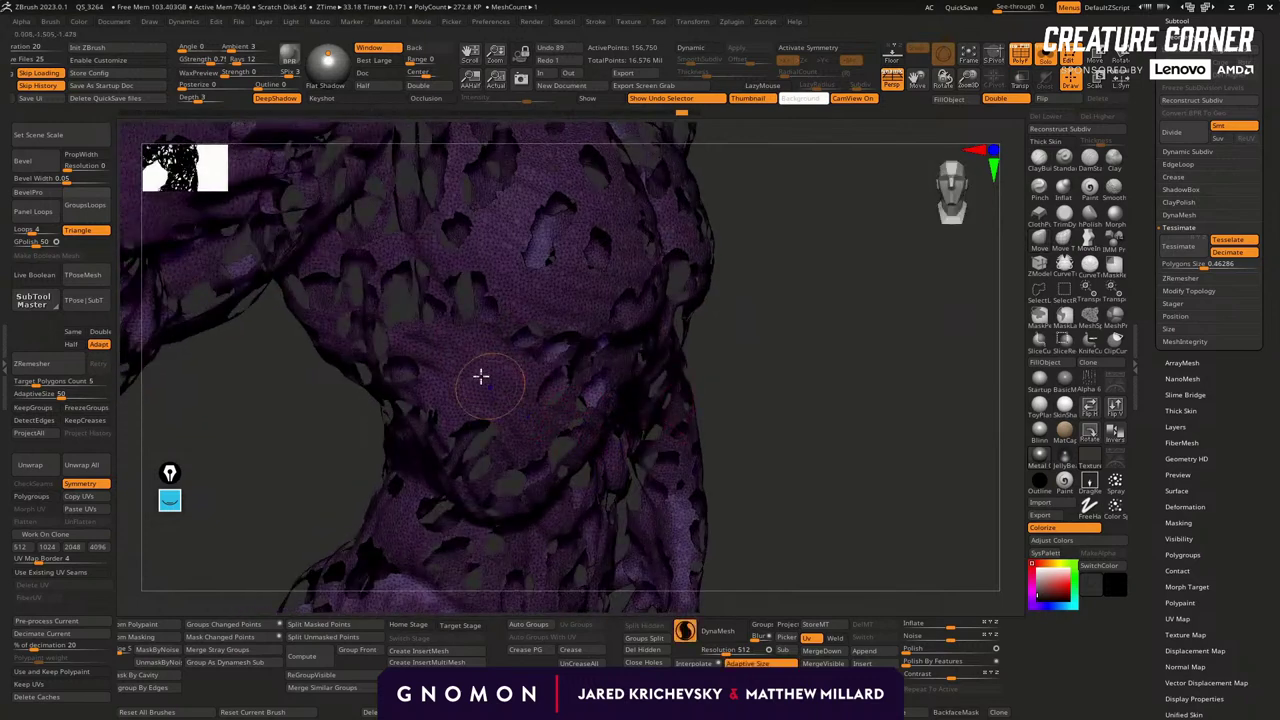
{"action": "right_click", "coordinate": [440, 331]}
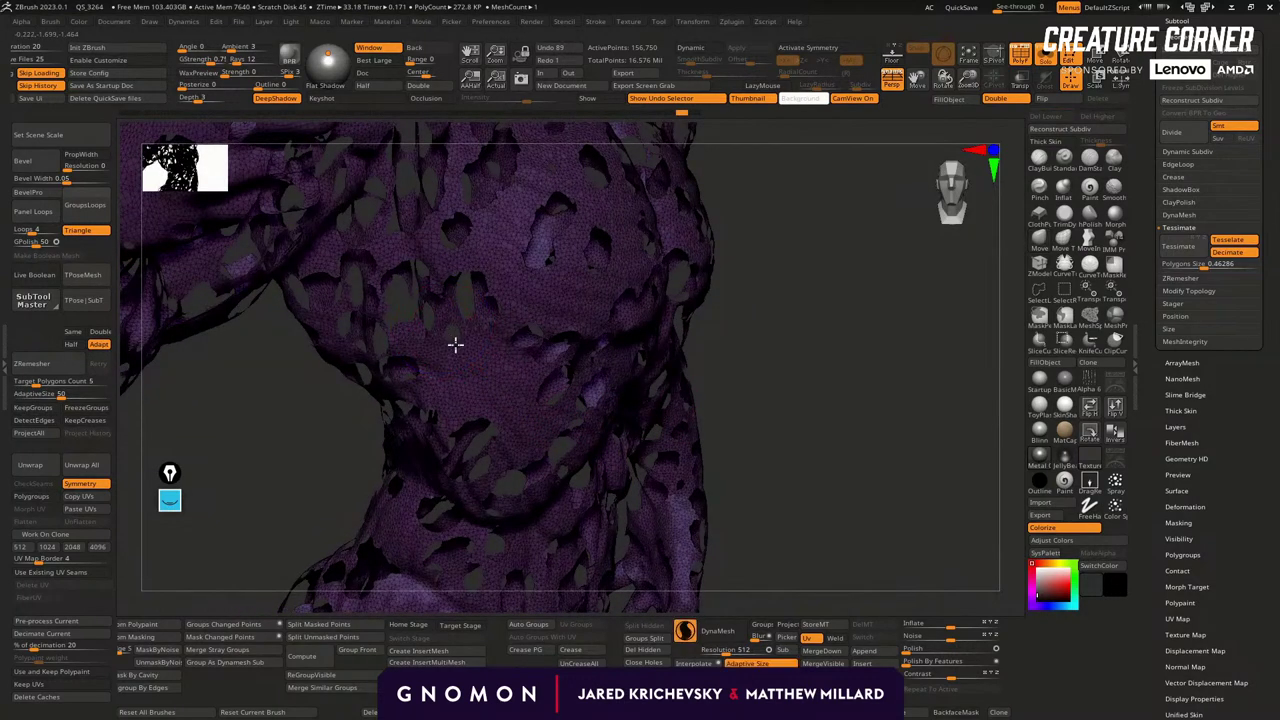
{"action": "right_click_drag", "start_coordinate": [834, 357], "coordinate": [494, 409]}
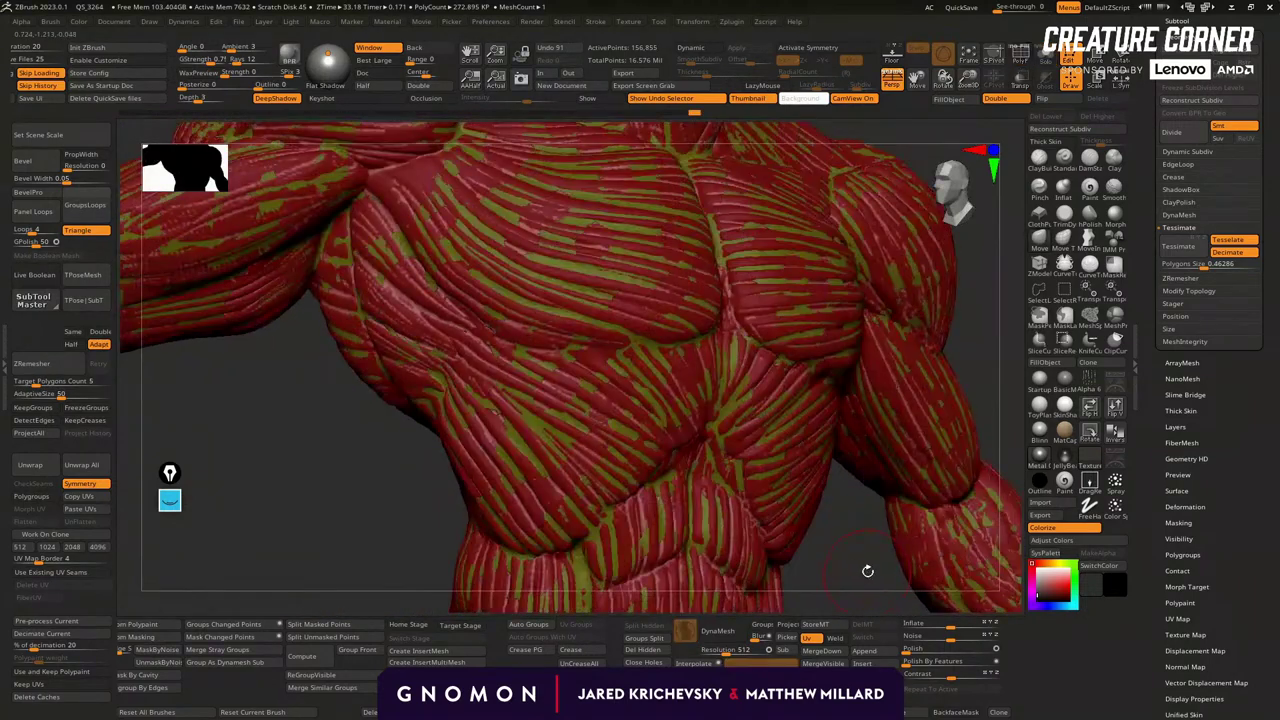
Preview the perforated shell over the muscle body with dynamic thickness, then turn the thickness off.
{"action": "left_click_drag", "start_coordinate": [868, 571], "coordinate": [756, 566], "text": "alt"}
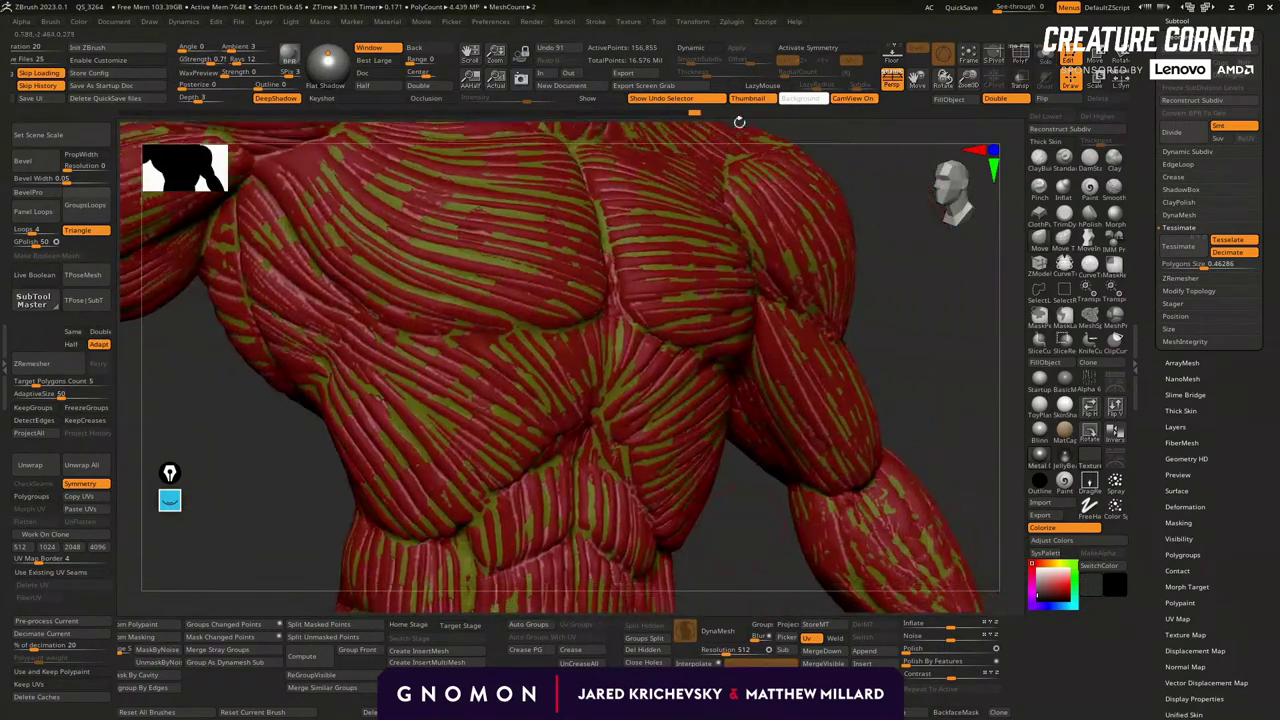
{"action": "left_click", "coordinate": [695, 50]}
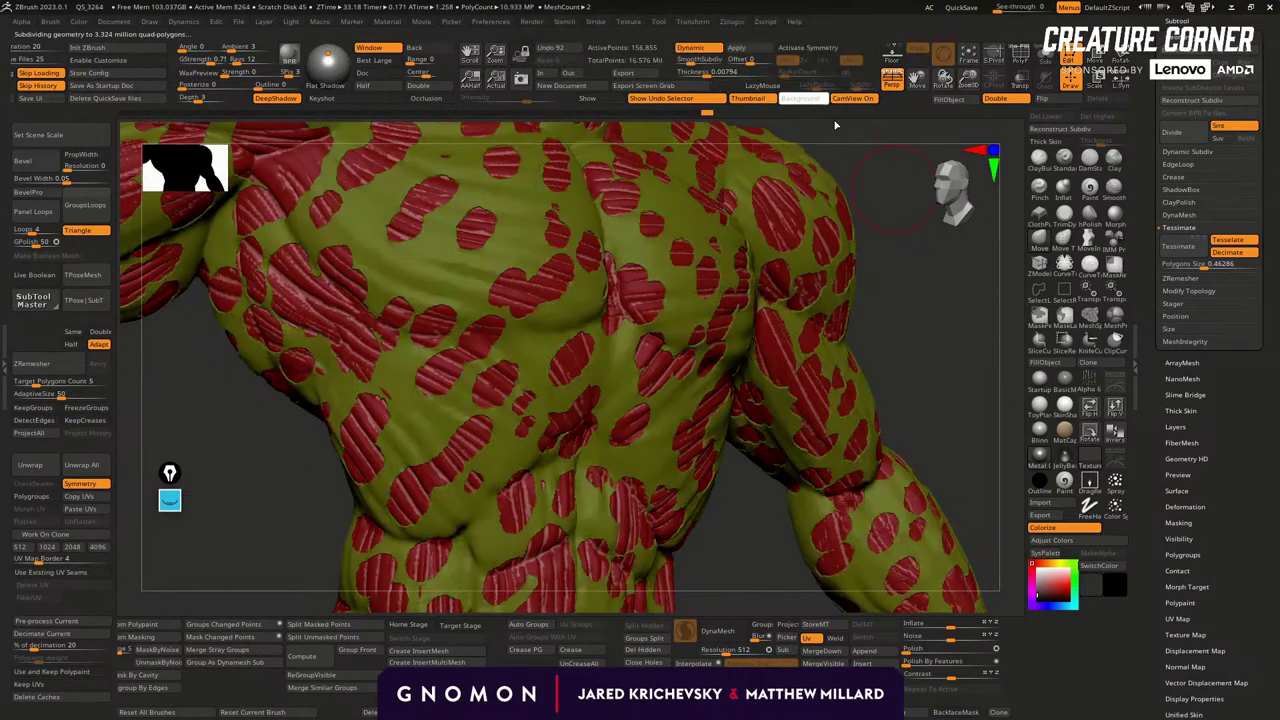
{"action": "left_click_drag", "start_coordinate": [886, 311], "coordinate": [548, 318]}
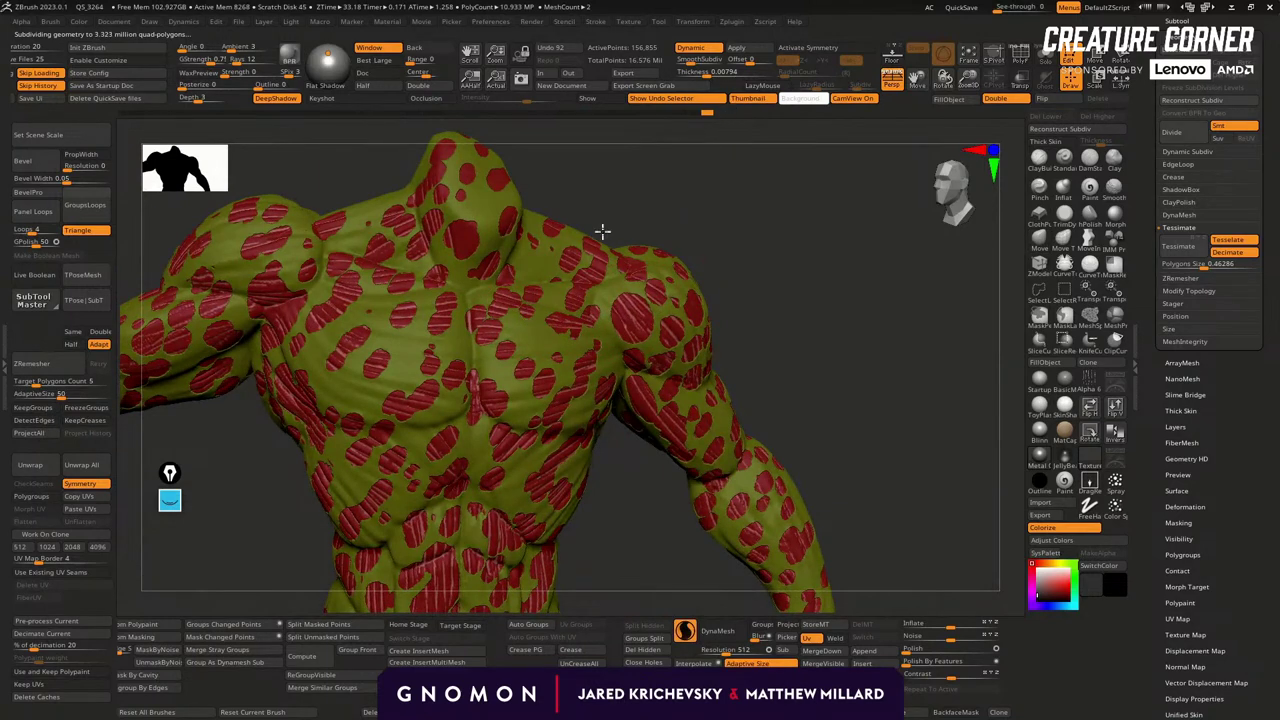
{"action": "left_click_drag", "start_coordinate": [802, 387], "coordinate": [805, 387], "text": "ctrl"}
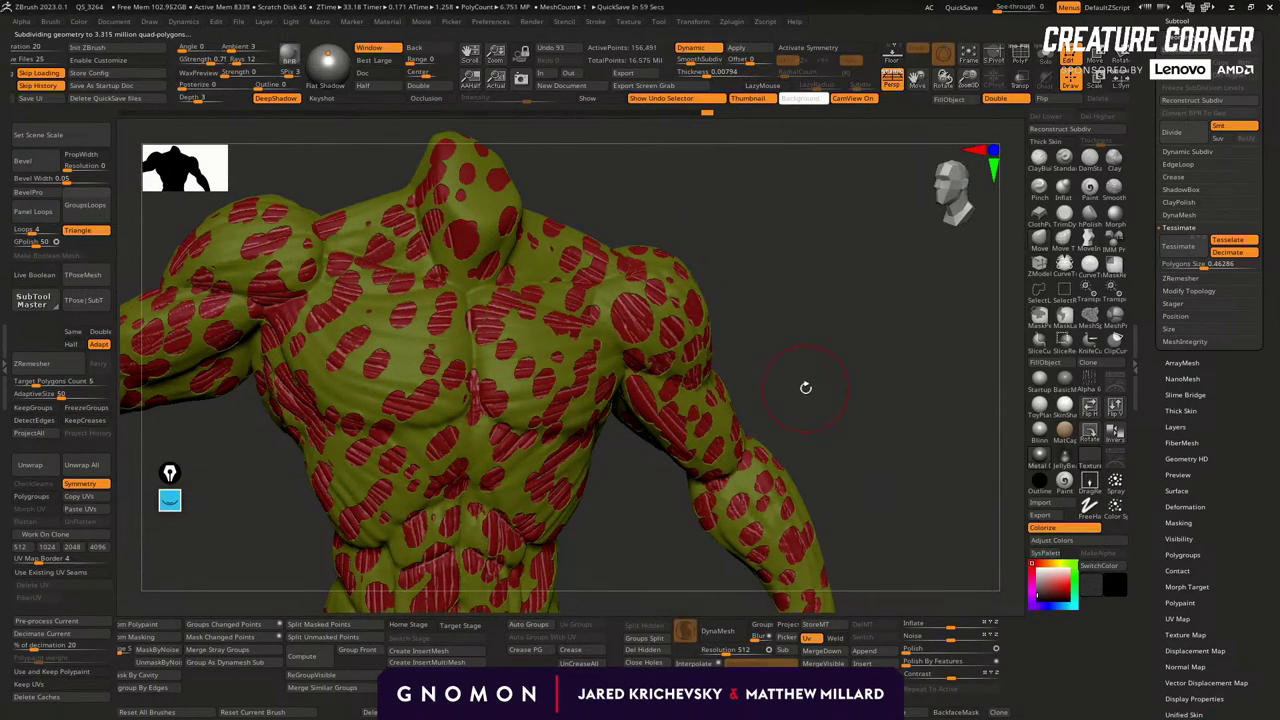
{"action": "left_click", "coordinate": [700, 50]}
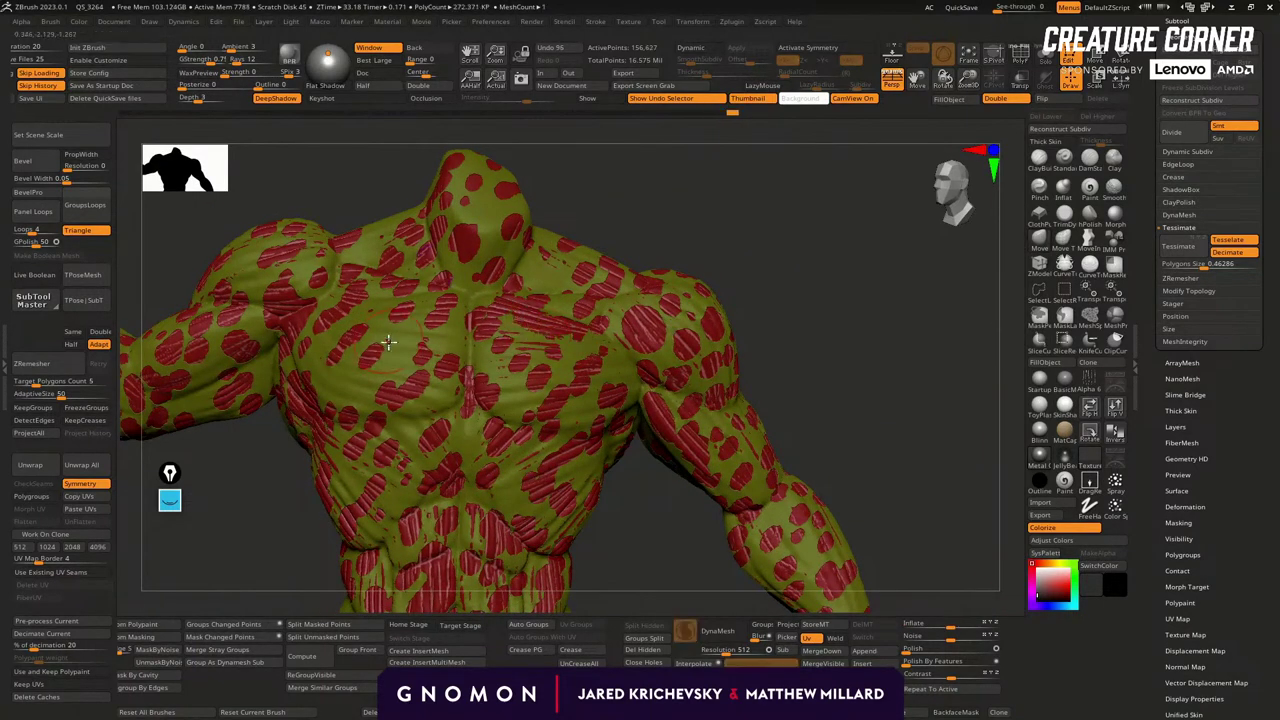
Sculpt and smooth the perforated shell over the chest and shoulders to blend it into the muscles, then check the whole figure.
{"action": "left_click_drag", "start_coordinate": [376, 358], "coordinate": [376, 365]}
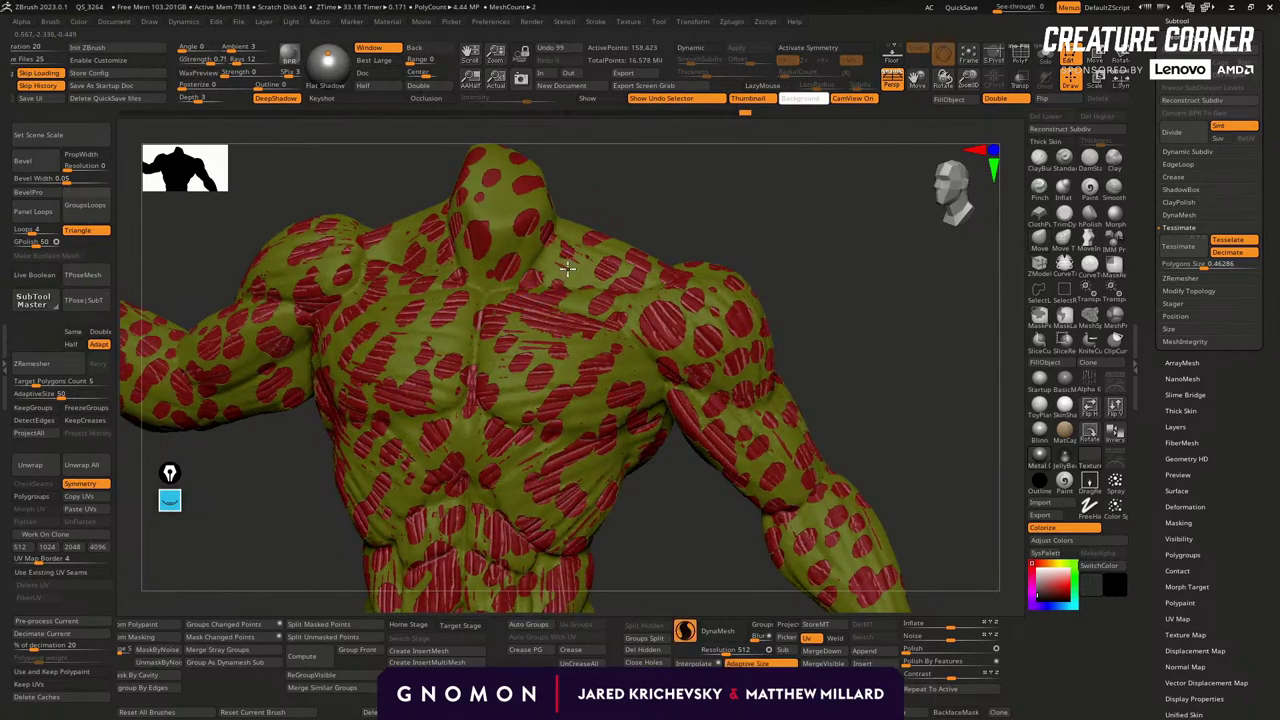
{"action": "left_click_drag", "start_coordinate": [654, 336], "coordinate": [672, 319]}
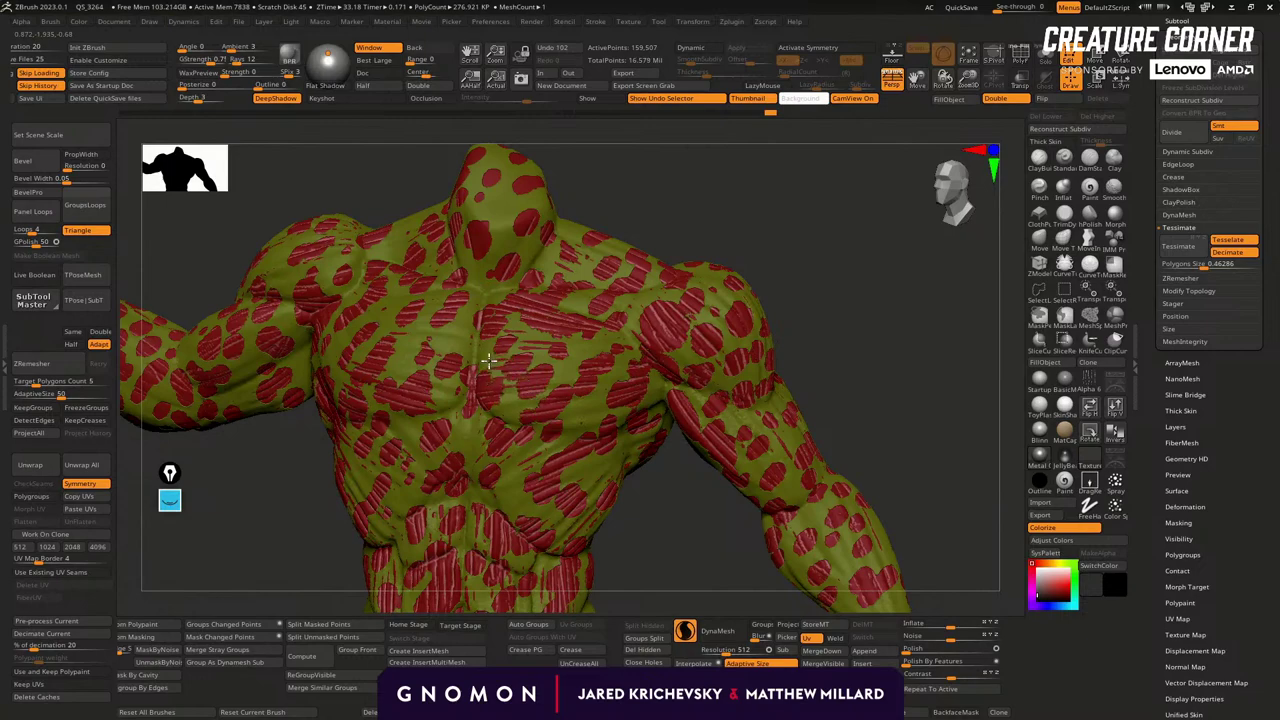
{"action": "left_click_drag", "start_coordinate": [471, 345], "coordinate": [463, 351], "text": "shift"}
{"action": "mouse_move", "coordinate": [827, 339]}
{"action": "left_mouse_down", "text": "alt"}
{"action": "mouse_move", "coordinate": [668, 378]}
{"action": "mouse_move", "coordinate": [679, 233]}
{"action": "mouse_move", "coordinate": [672, 372]}
{"action": "left_mouse_up", "text": "alt"}
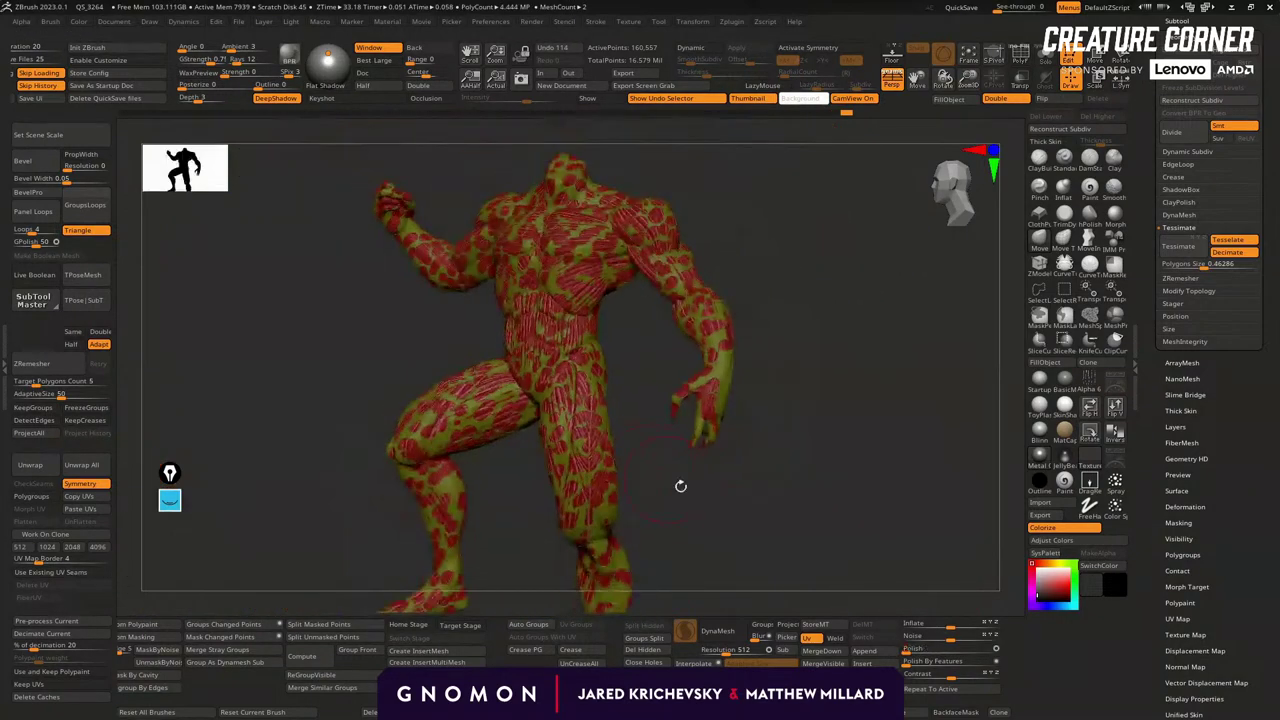
{"action": "left_click_drag", "start_coordinate": [681, 486], "coordinate": [810, 561]}
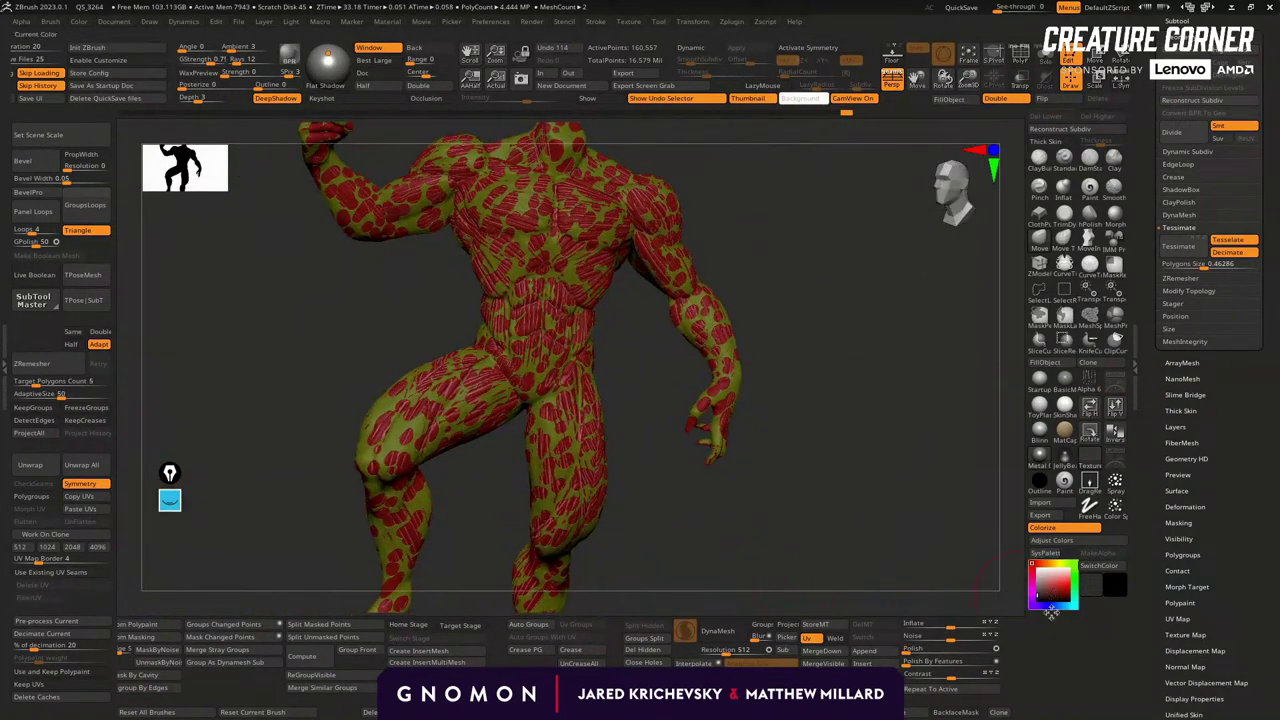
Try polishing the perforated shell by features and inflating it, then undo these deformations.
{"action": "left_click_drag", "start_coordinate": [910, 664], "coordinate": [953, 659]}
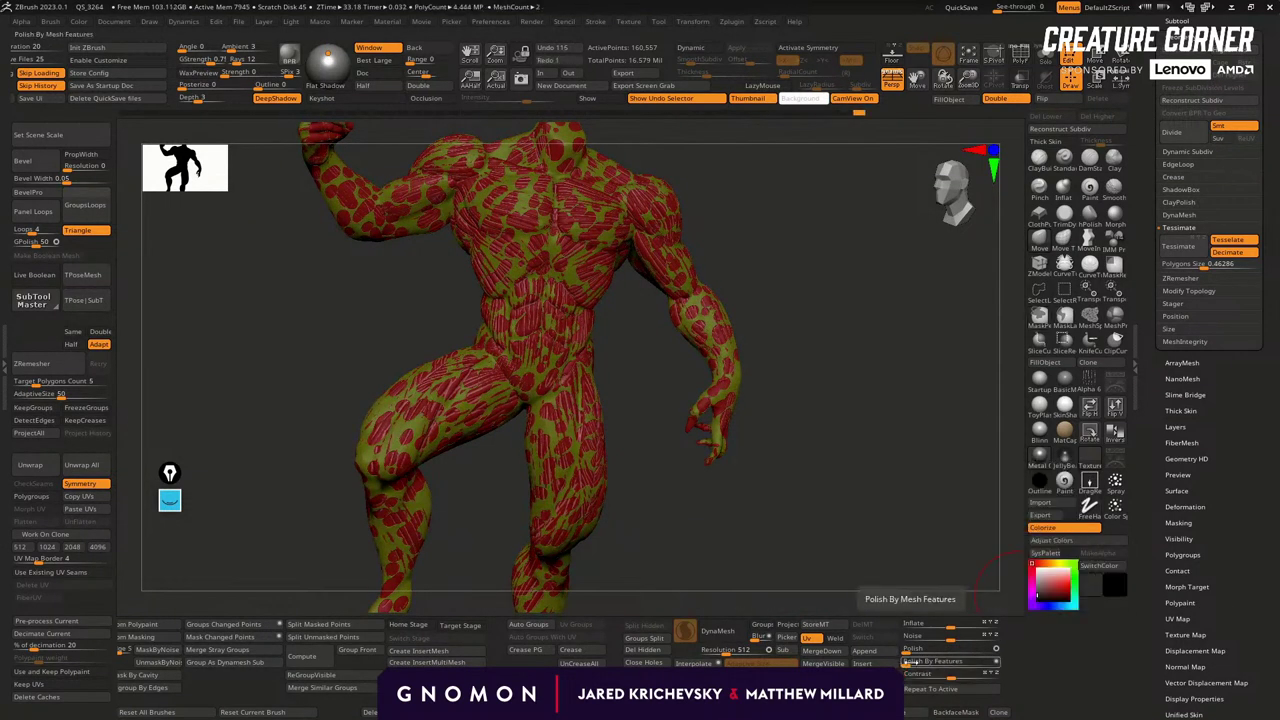
{"action": "left_click_drag", "start_coordinate": [911, 651], "coordinate": [955, 624]}
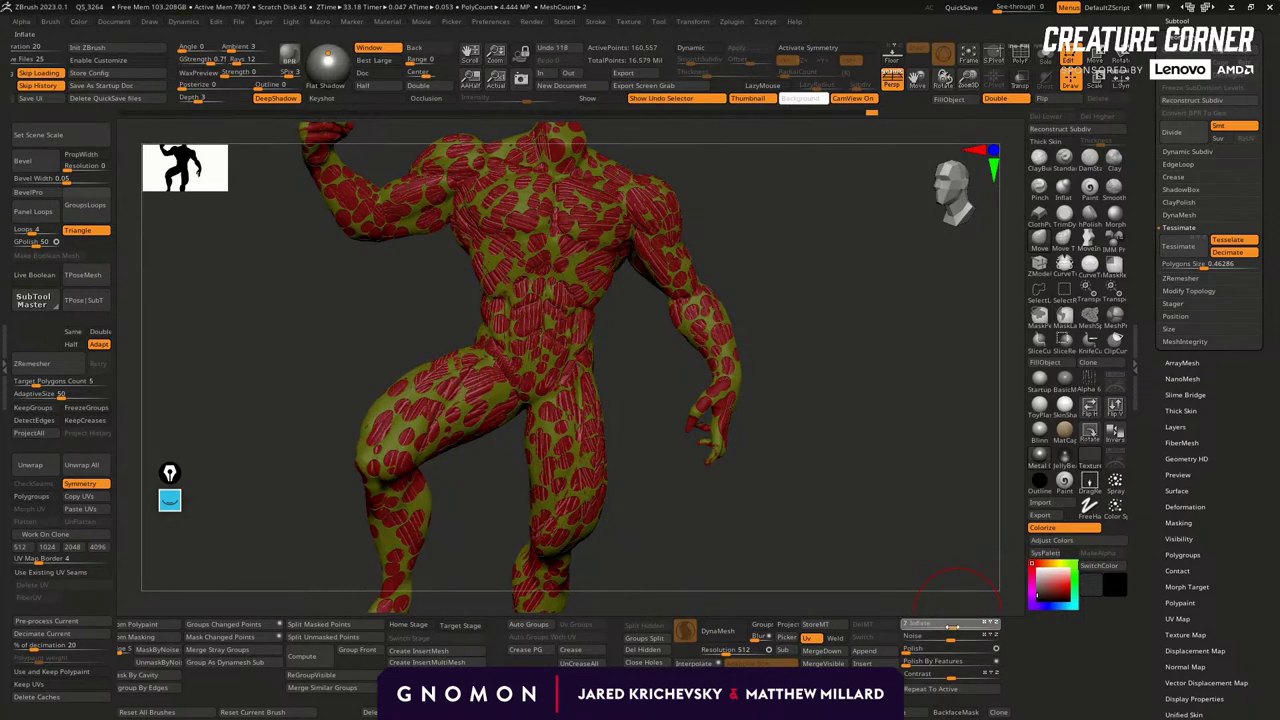
{"action": "left_click_drag", "start_coordinate": [818, 546], "coordinate": [787, 543]}
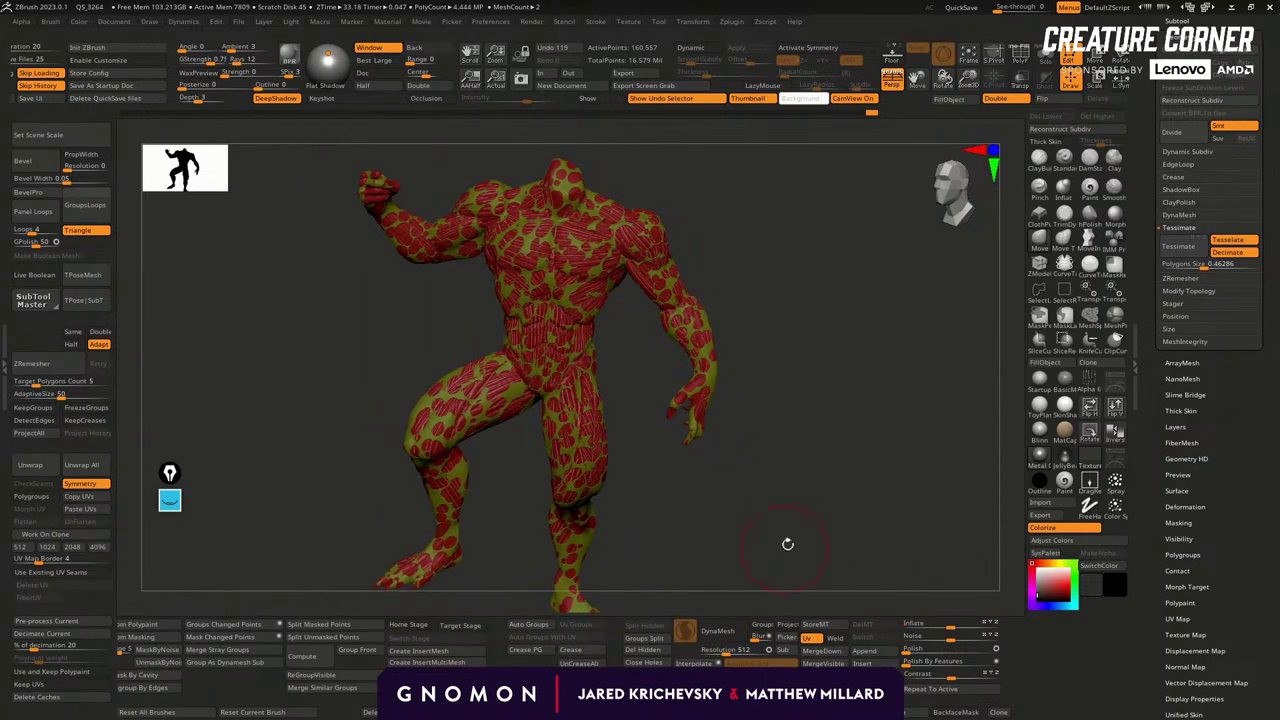
{"action": "key", "text": "ctrl+z"}
{"action": "key", "text": "ctrl+z"}
{"action": "key", "text": "ctrl+z"}
{"action": "key", "text": "ctrl+z"}
{"action": "key", "text": "ctrl+z"}
{"action": "key", "text": "ctrl+z"}
{"action": "key", "text": "ctrl+z"}
Polish the perforated shell slightly and preview it over the muscles with dynamic thickness.
{"action": "left_click", "coordinate": [909, 648]}
{"action": "left_click", "coordinate": [914, 648]}
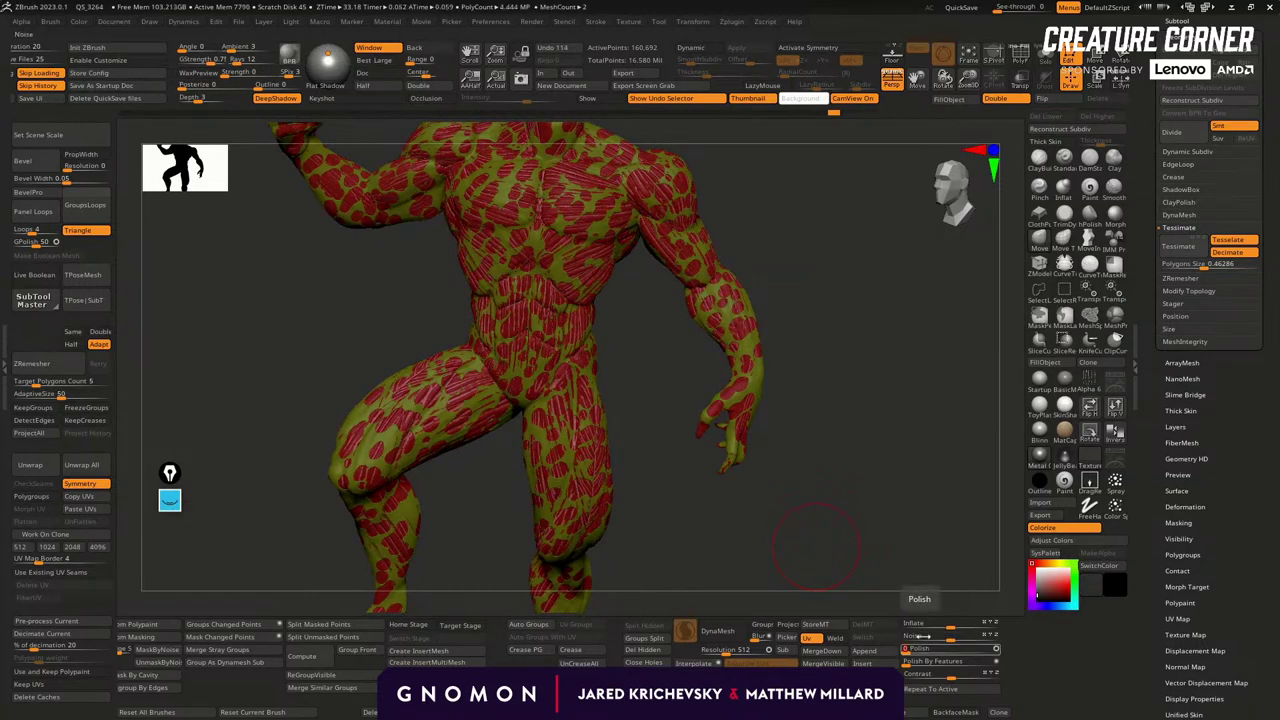
{"action": "left_click", "coordinate": [690, 48]}
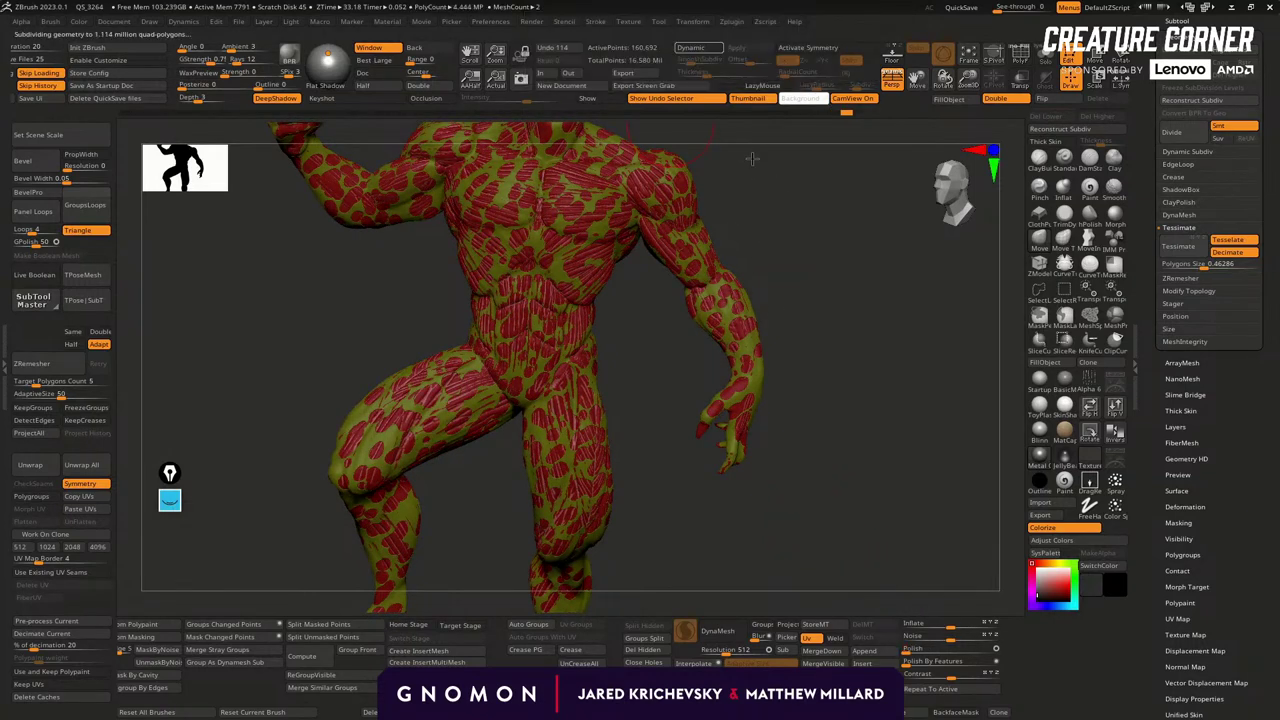
{"action": "left_click_drag", "start_coordinate": [787, 194], "coordinate": [776, 243], "text": "alt"}
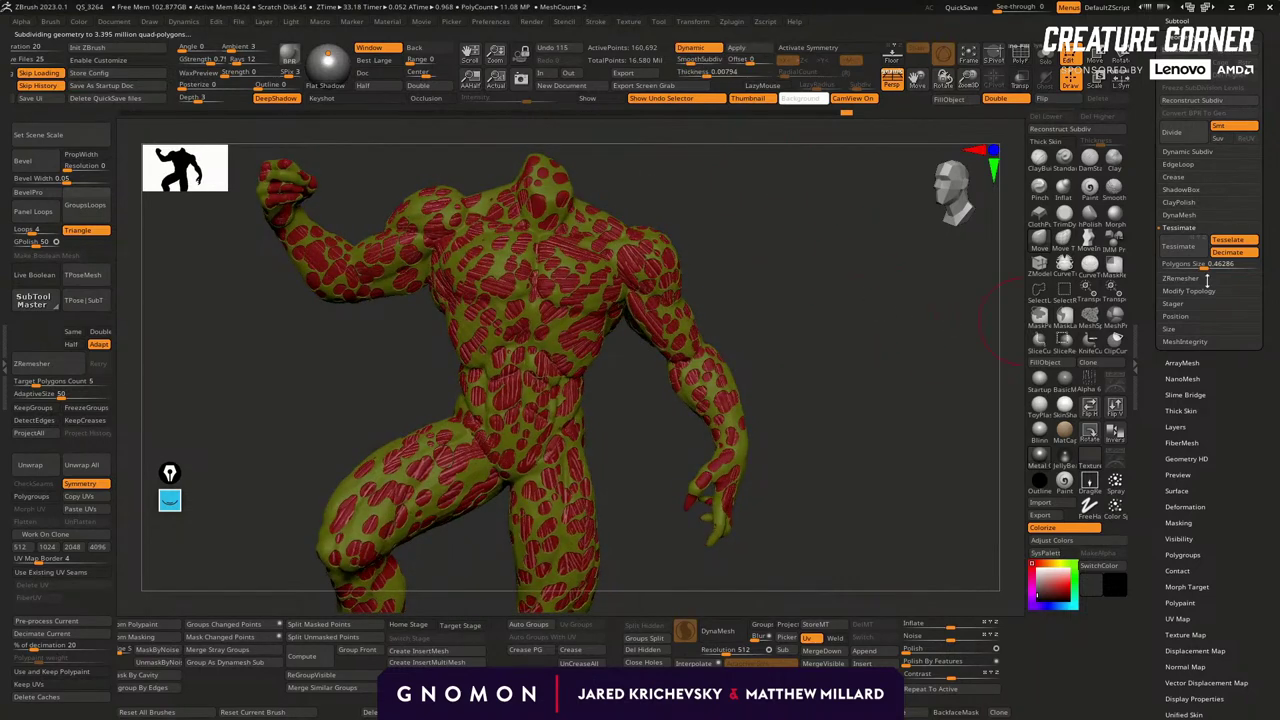
Show the skeleton, armour and props around the muscle body again and polish the shell a little more.
{"action": "left_click_drag", "start_coordinate": [1180, 205], "coordinate": [1178, 398]}
{"action": "left_click", "coordinate": [1180, 254]}
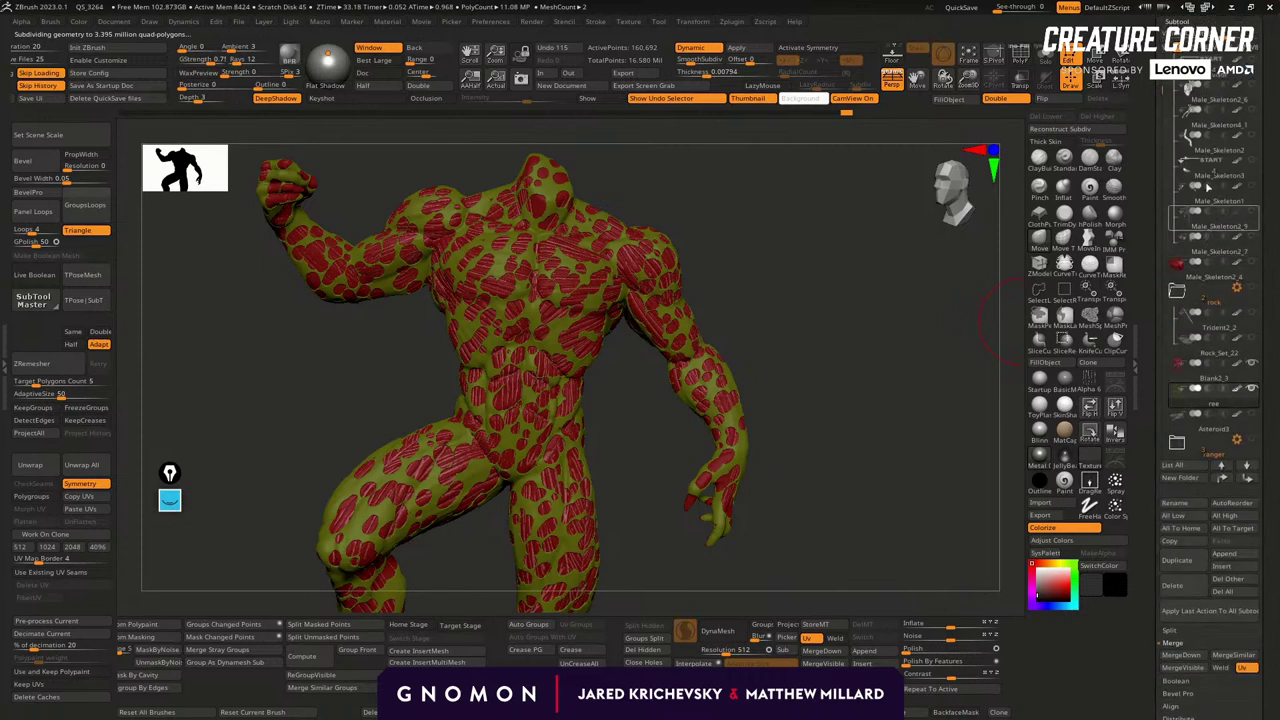
{"action": "left_click_drag", "start_coordinate": [843, 371], "coordinate": [777, 309]}
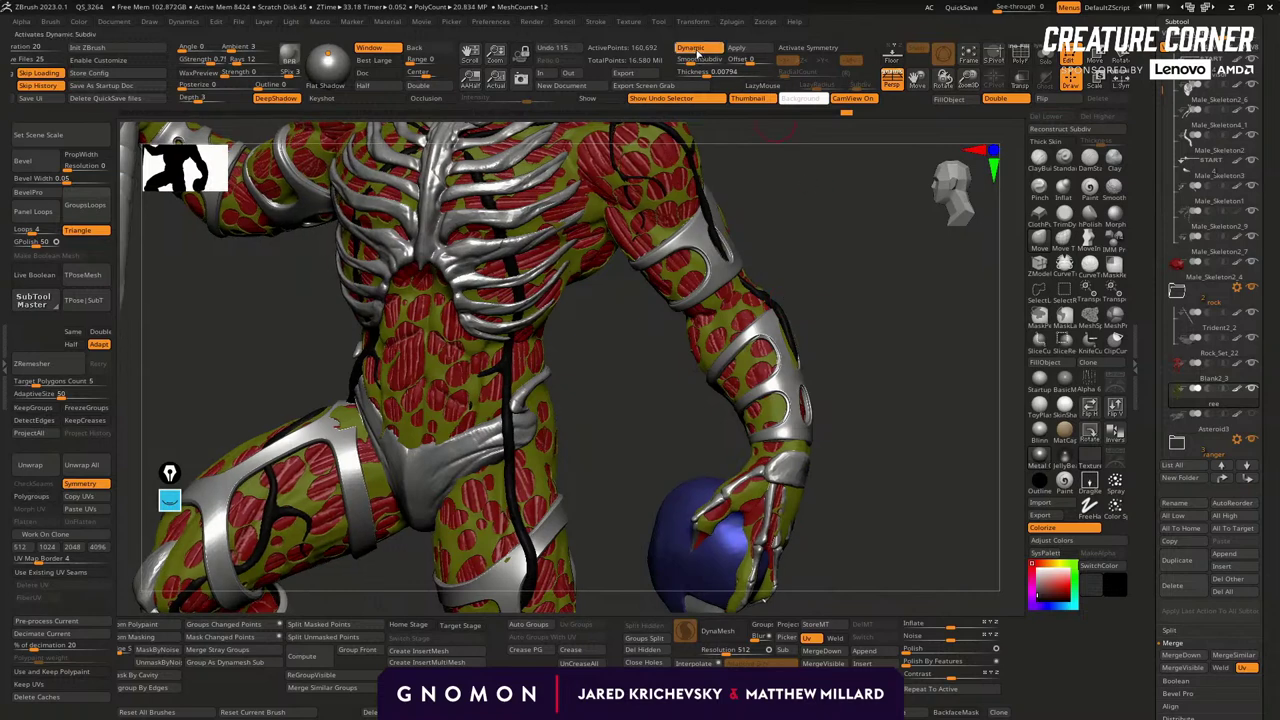
{"action": "left_click_drag", "start_coordinate": [915, 649], "coordinate": [920, 648]}
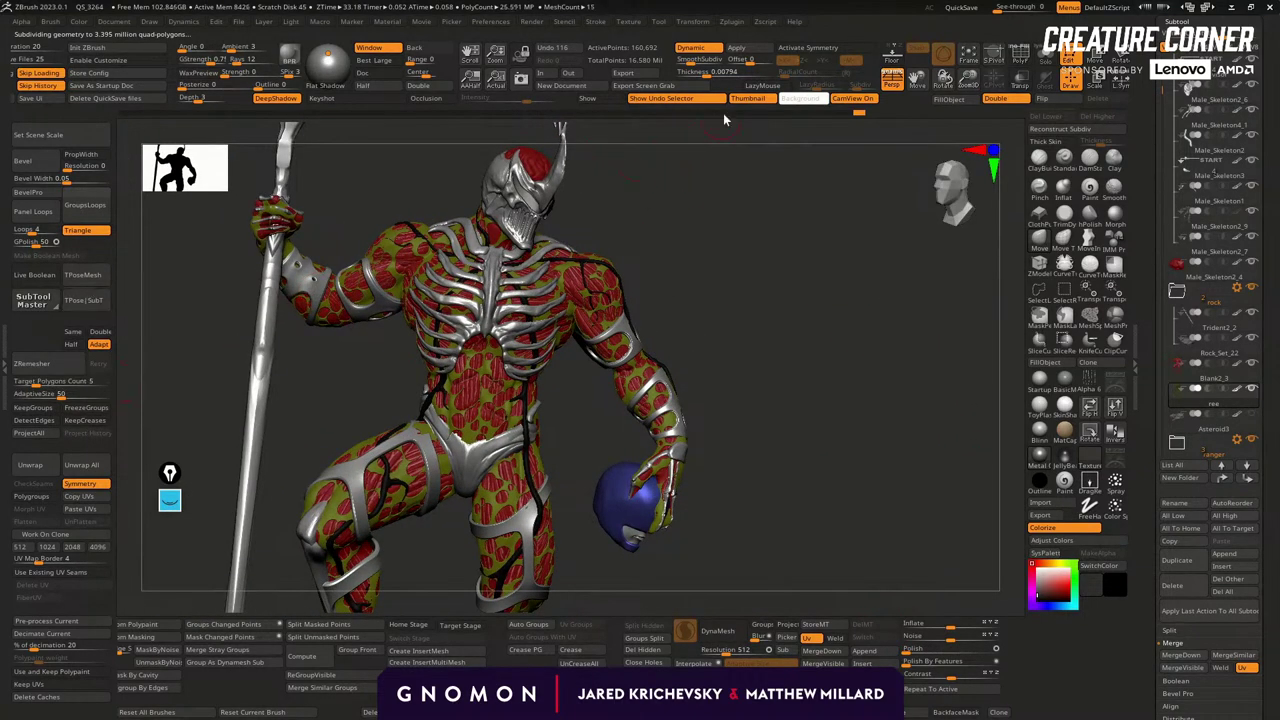
{"action": "left_click", "coordinate": [705, 48]}
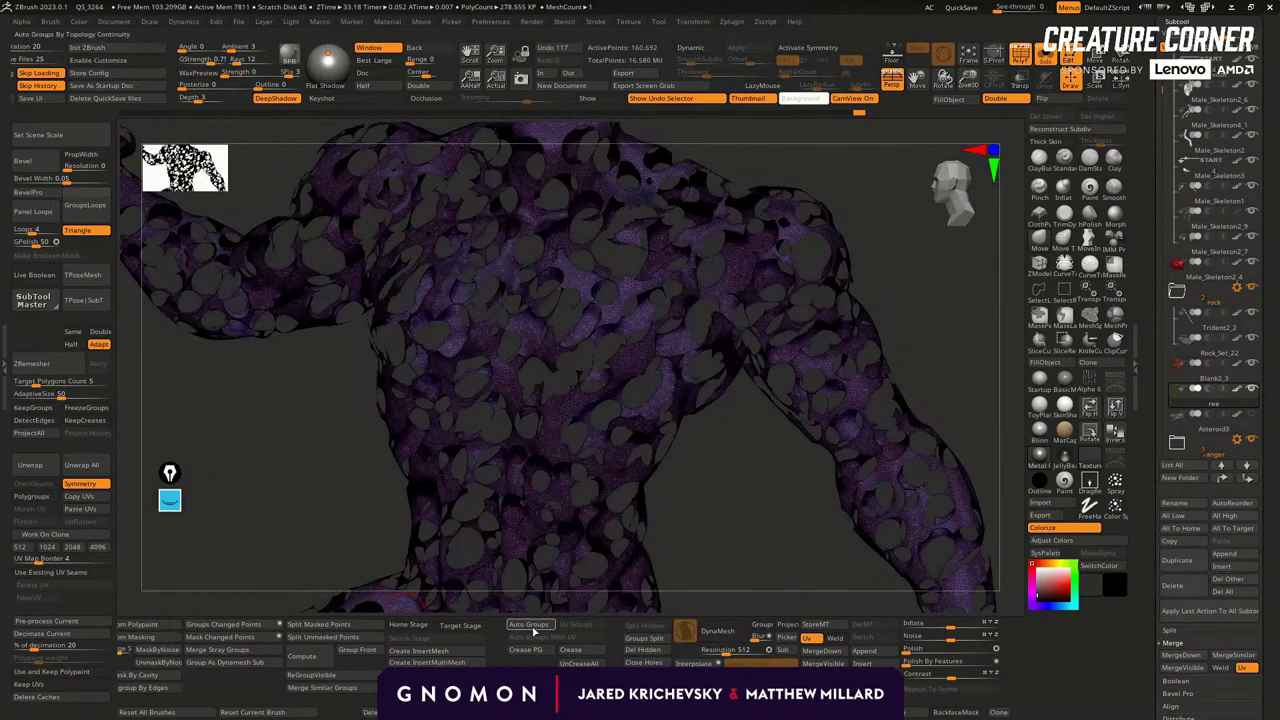
Auto-group the isolated perforated shell by its separate pieces and delete the small stray parts.
{"action": "left_click", "coordinate": [530, 625]}
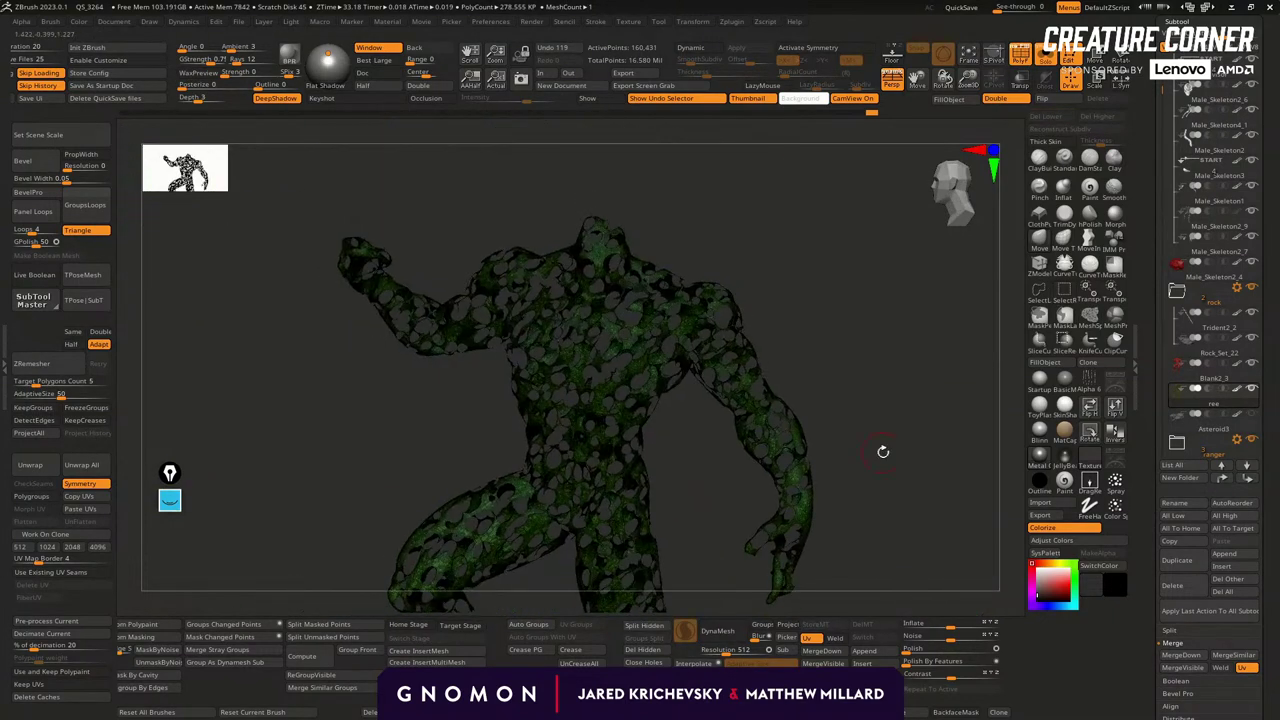
{"action": "left_click_drag", "start_coordinate": [883, 449], "coordinate": [691, 505]}
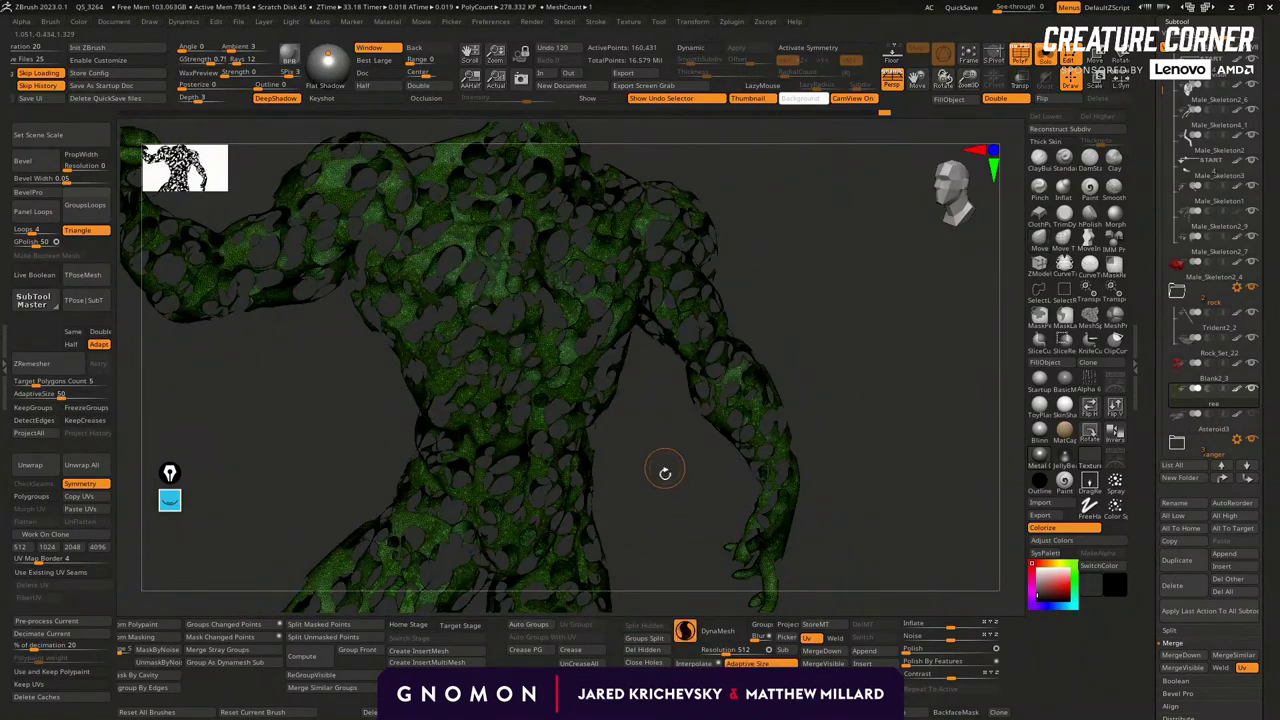
{"action": "left_click_drag", "start_coordinate": [663, 463], "coordinate": [646, 471]}
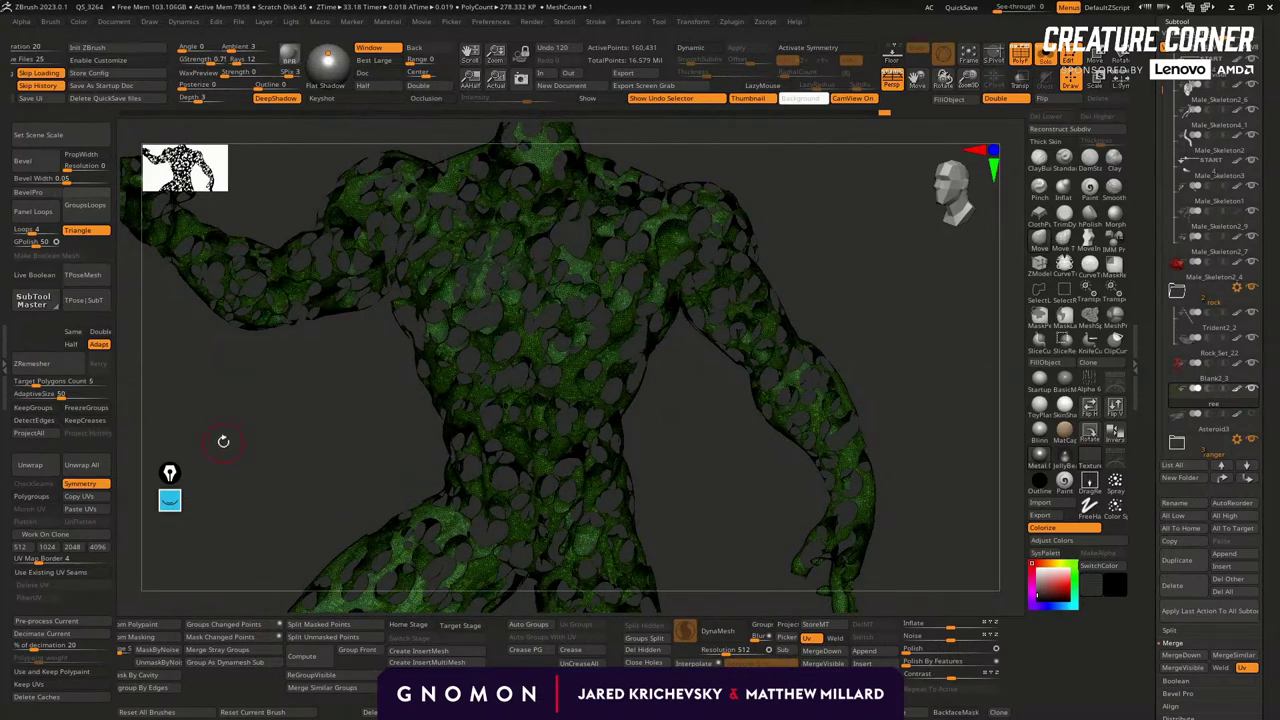
{"action": "left_click_drag", "start_coordinate": [208, 401], "coordinate": [279, 428]}
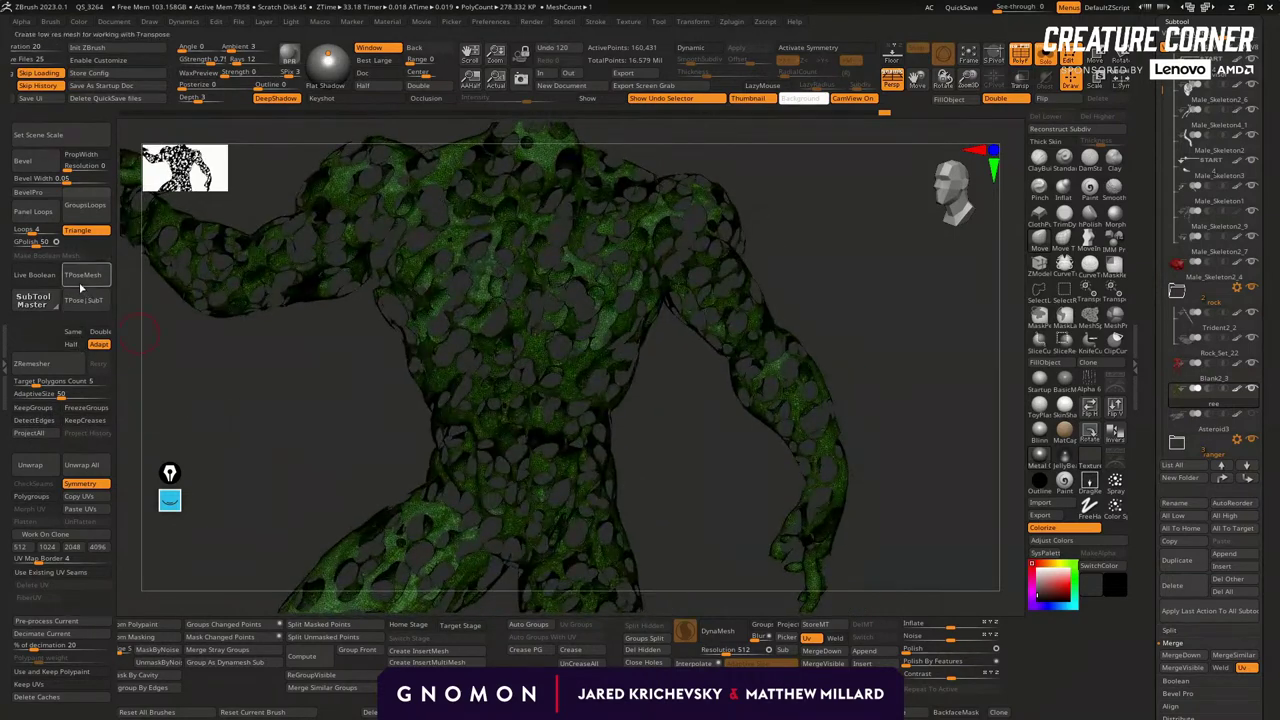
Add 4 polished group loops along the shell's hole edges and merge the whole shell into one polygroup.
{"action": "left_click", "coordinate": [85, 205]}
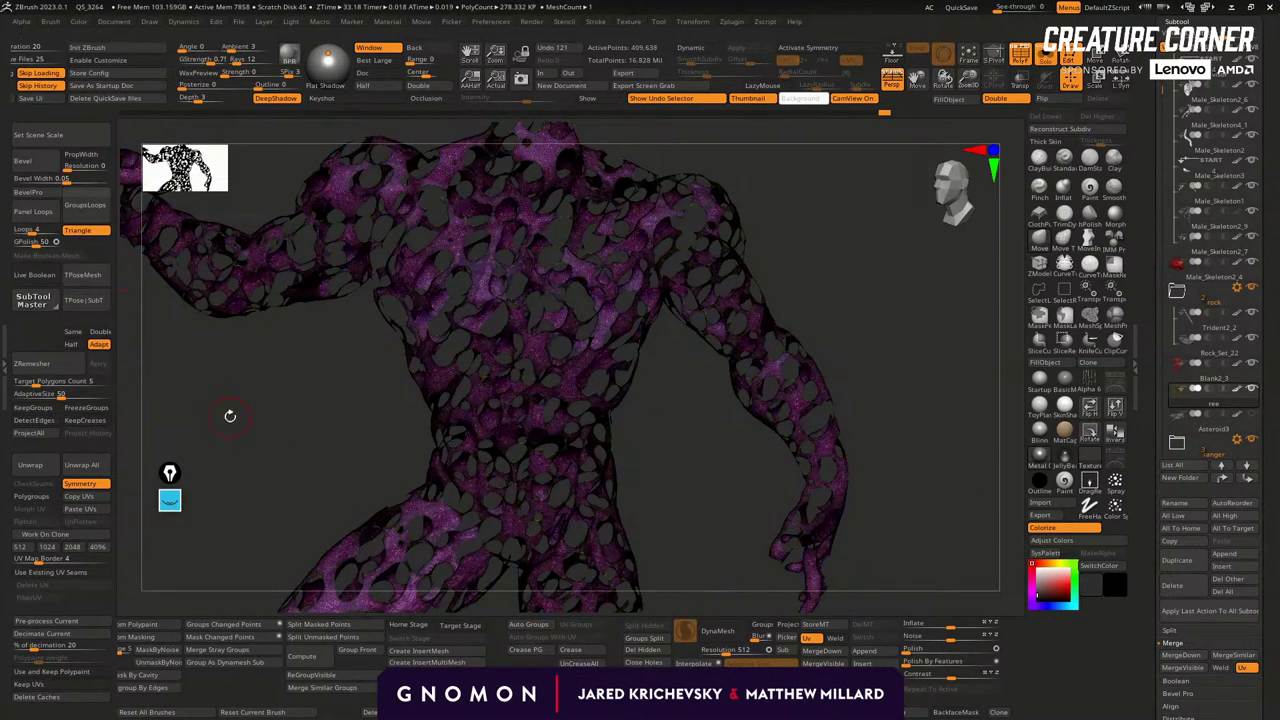
{"action": "left_click_drag", "start_coordinate": [229, 431], "coordinate": [483, 460]}
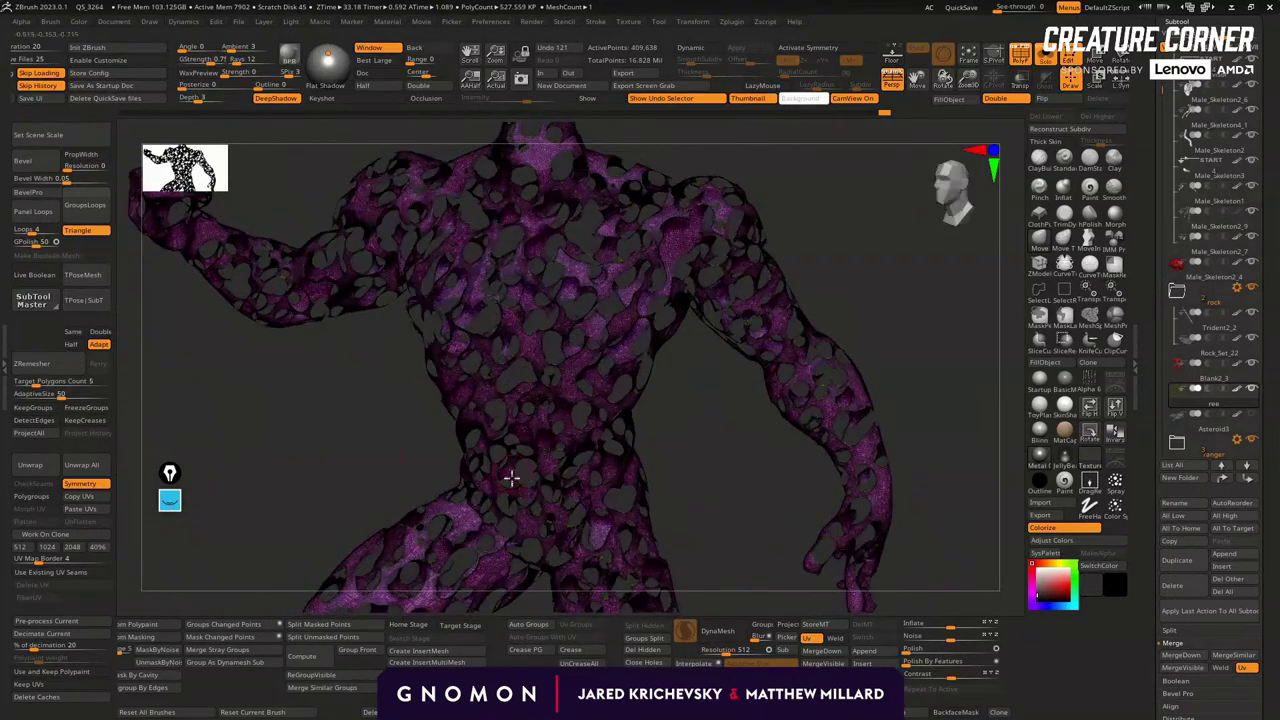
{"action": "key", "text": "ctrl+w"}
{"action": "left_click_drag", "start_coordinate": [257, 451], "coordinate": [268, 440]}
{"action": "key", "text": "alt+s"}
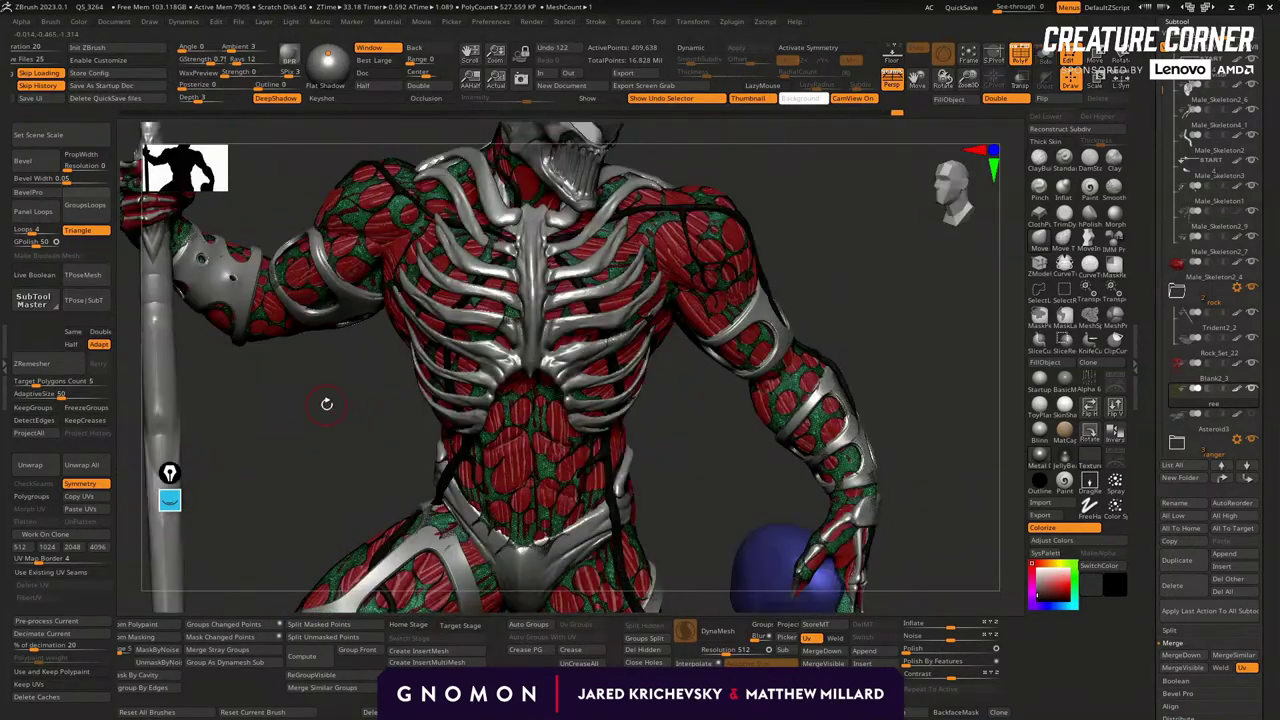
{"action": "left_click_drag", "start_coordinate": [327, 404], "coordinate": [334, 371]}
{"action": "key", "text": "shift+f"}
{"action": "left_click_drag", "start_coordinate": [689, 454], "coordinate": [735, 440]}
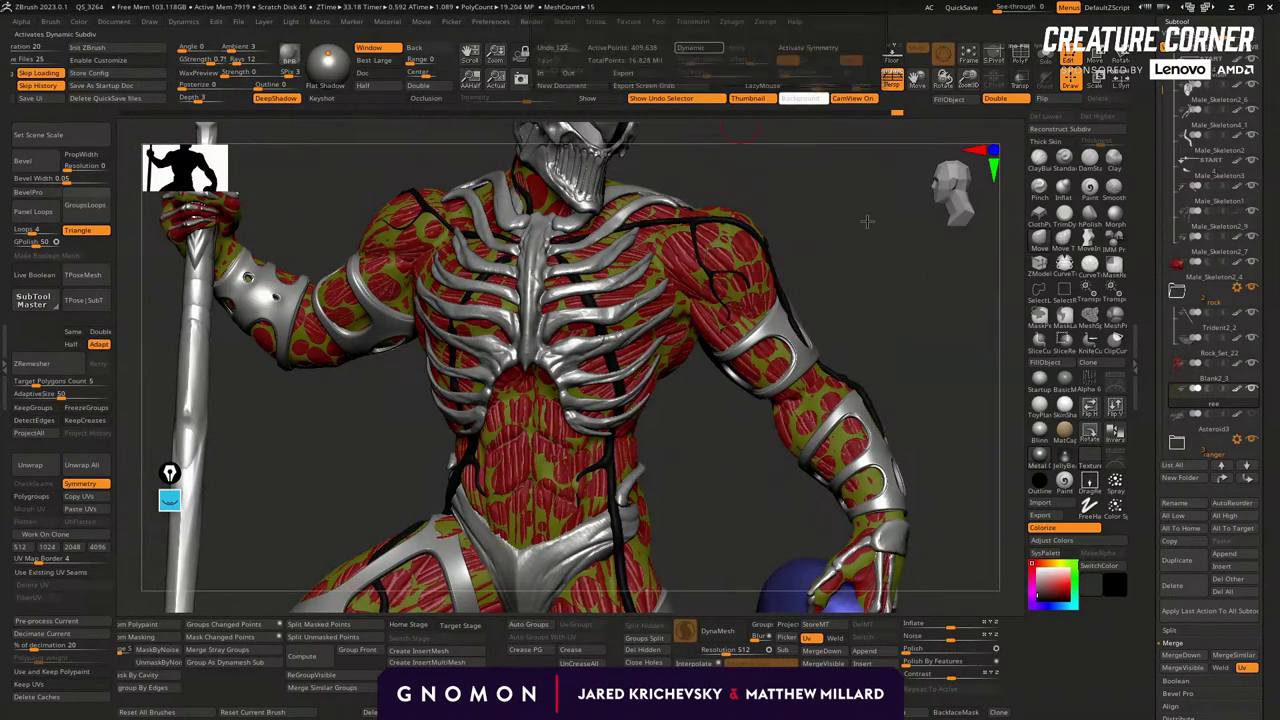
Give the perforated shell dynamic thickness and set the thickness to 0.00414.
{"action": "left_click", "coordinate": [708, 48]}
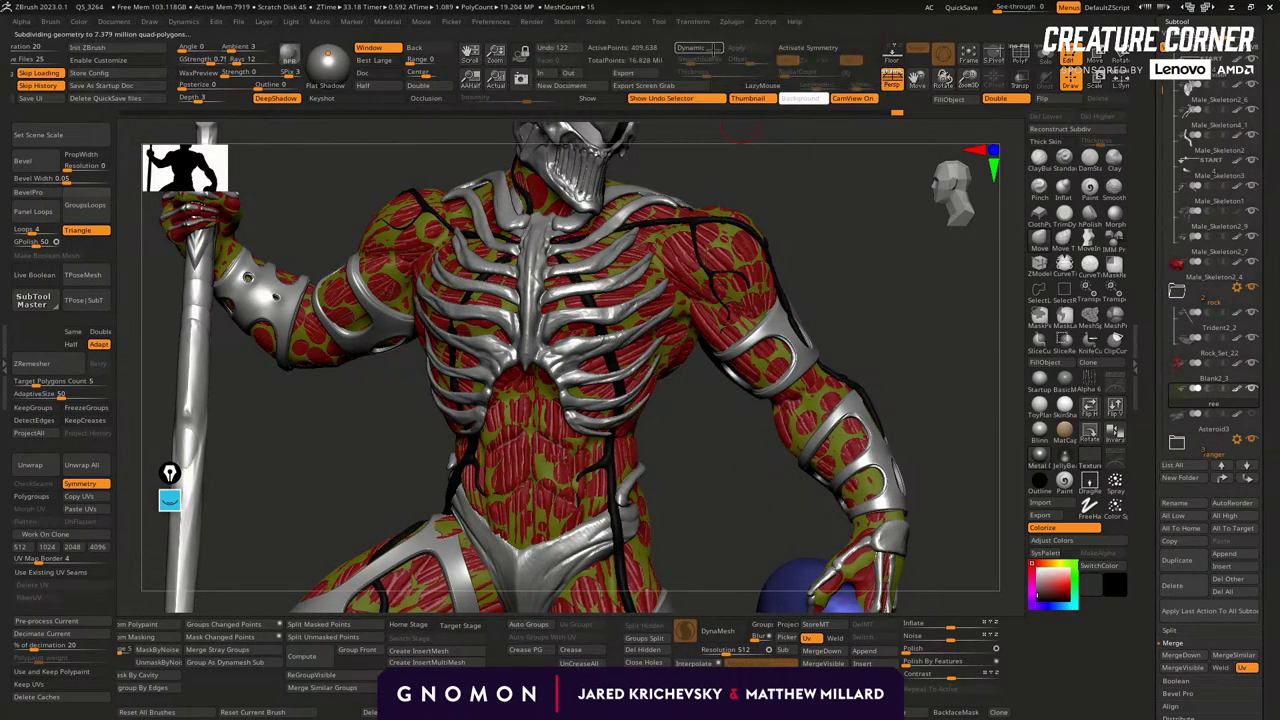
{"action": "left_click", "coordinate": [698, 50]}
{"action": "mouse_move", "coordinate": [729, 513]}
{"action": "left_mouse_down"}
{"action": "mouse_move", "coordinate": [730, 600]}
{"action": "mouse_move", "coordinate": [763, 503]}
{"action": "left_mouse_up"}
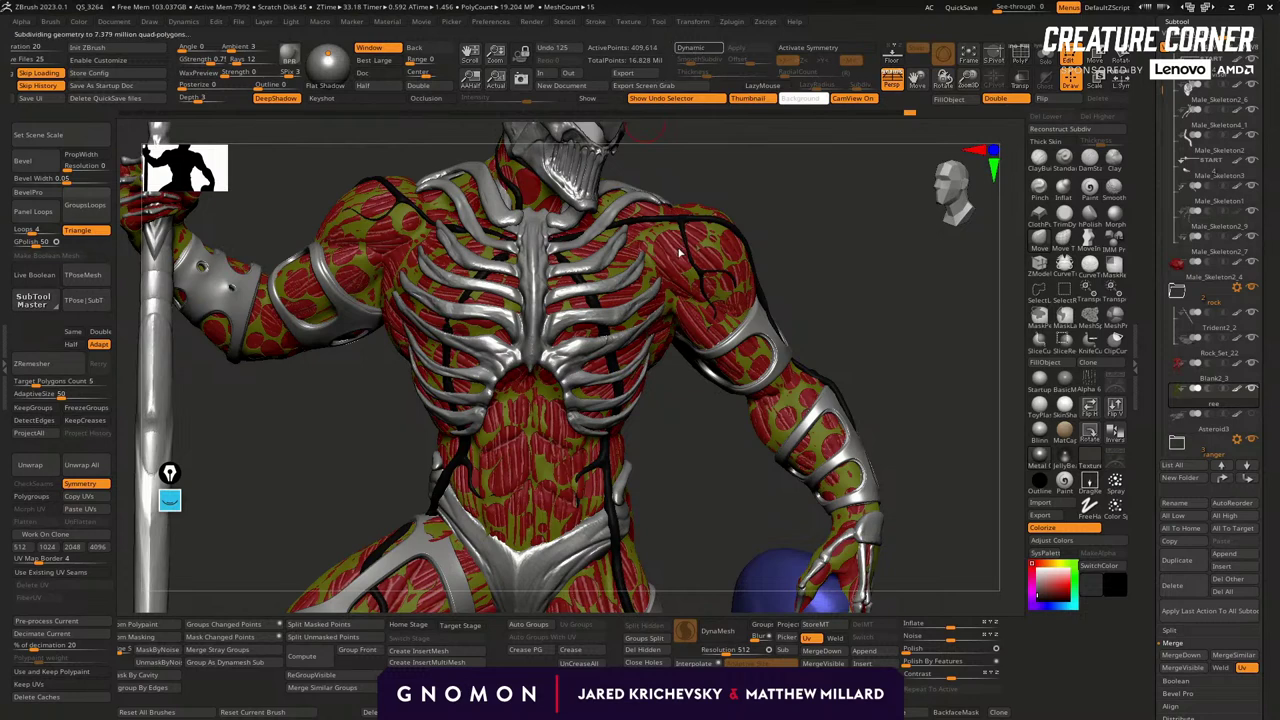
{"action": "left_click", "coordinate": [699, 47]}
{"action": "left_click_drag", "start_coordinate": [707, 72], "coordinate": [703, 72]}
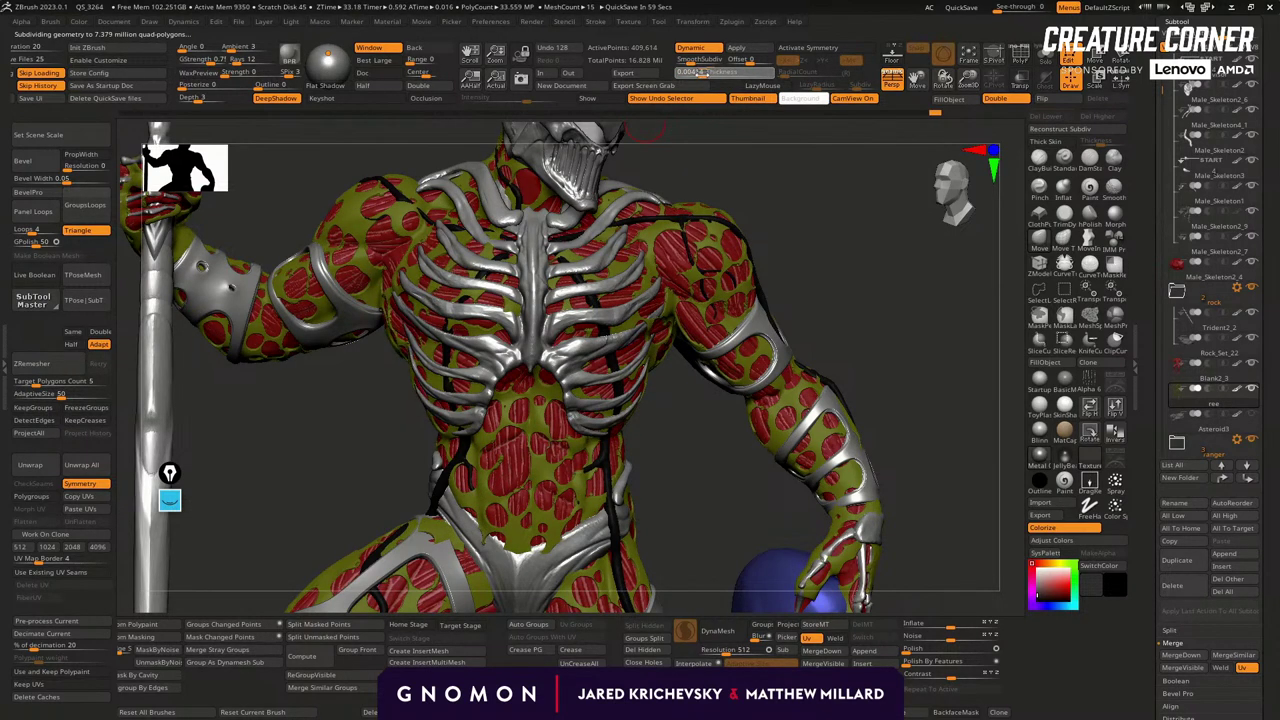
Examine the whole trident-bearing figure on its rock with the thickened shell, both with and without polygroup colours.
{"action": "left_click_drag", "start_coordinate": [854, 299], "coordinate": [807, 283], "text": "alt"}
{"action": "key", "text": "f"}
{"action": "key", "text": "shift+f"}
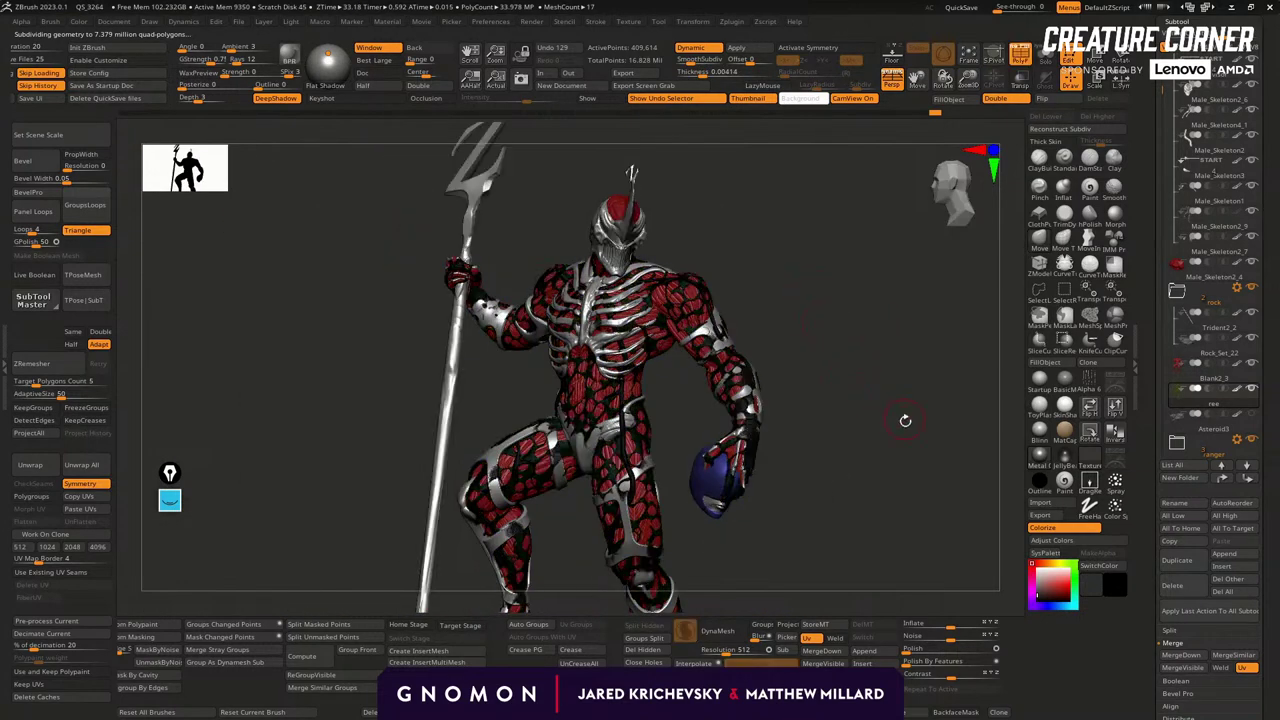
{"action": "key", "text": "f"}
{"action": "key", "text": "f"}
{"action": "left_click_drag", "start_coordinate": [774, 337], "coordinate": [745, 302]}
{"action": "key", "text": "shift+f"}
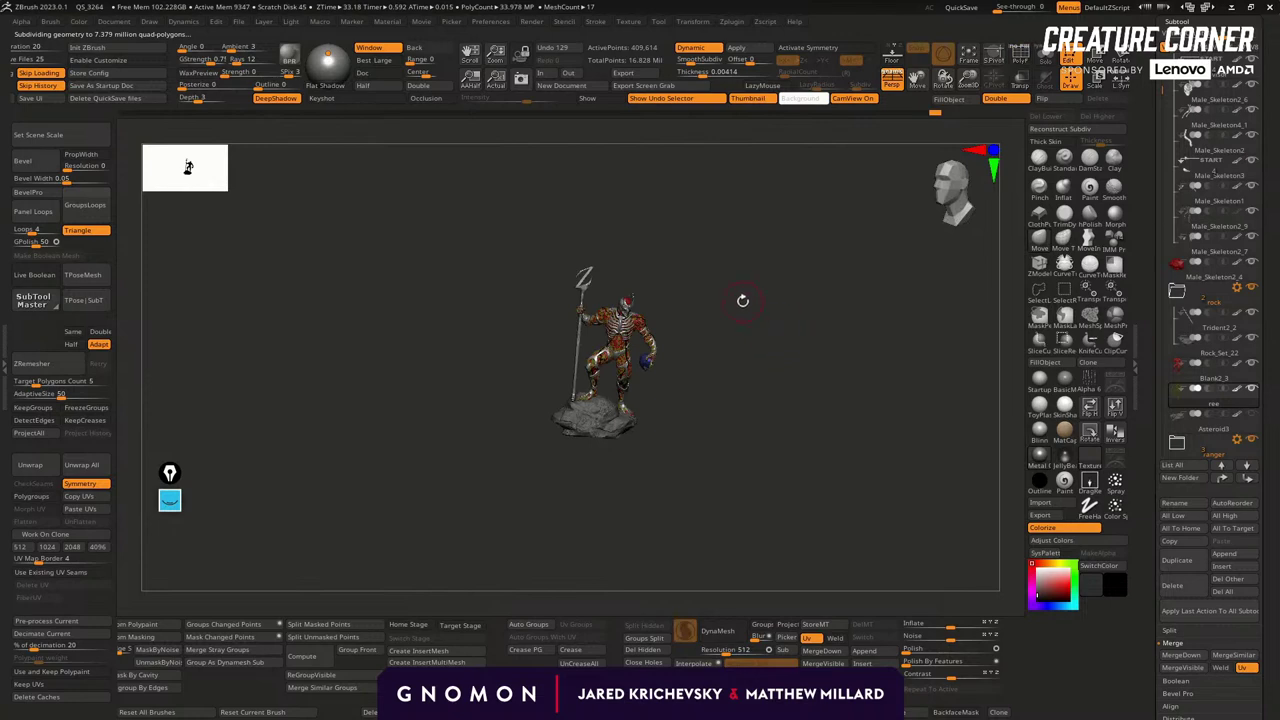
{"action": "key", "text": "f"}
{"action": "left_click_drag", "start_coordinate": [914, 426], "coordinate": [897, 397]}
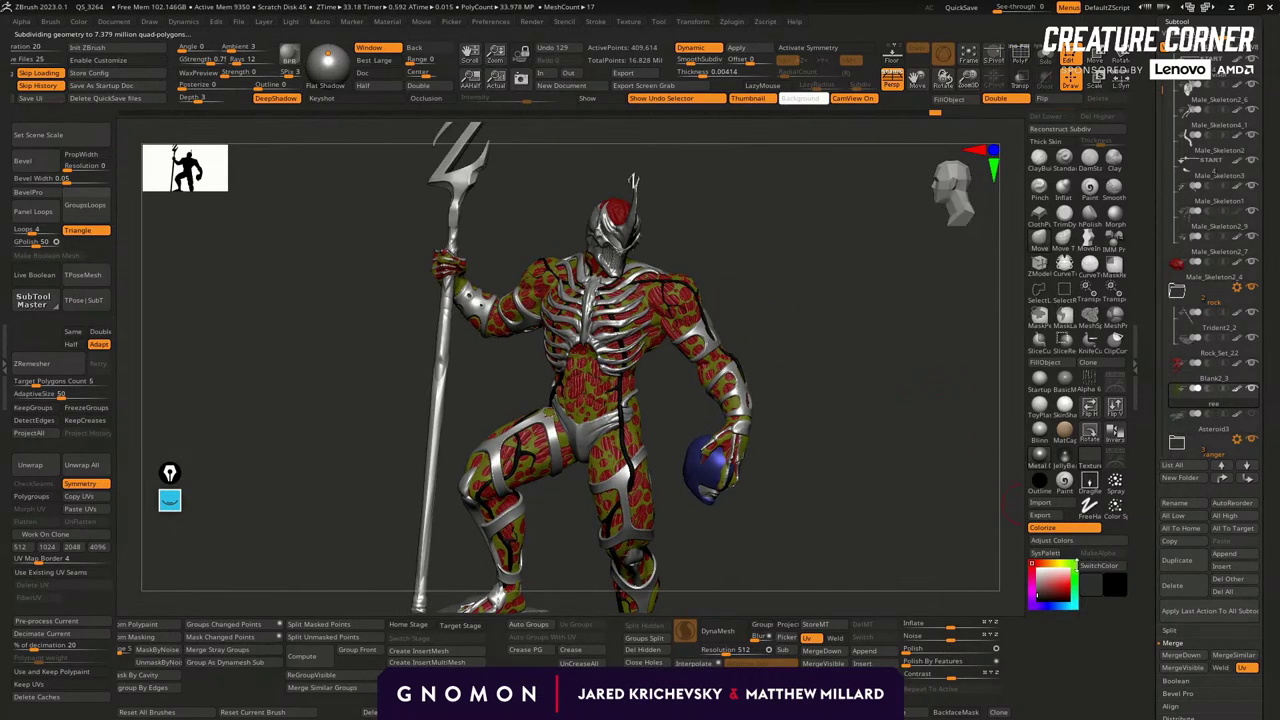
Pick a new paint colour for the tissue shell.
{"action": "left_click_drag", "start_coordinate": [1059, 563], "coordinate": [1056, 580]}
{"action": "left_click", "coordinate": [1039, 575]}
{"action": "left_click", "coordinate": [1031, 579]}
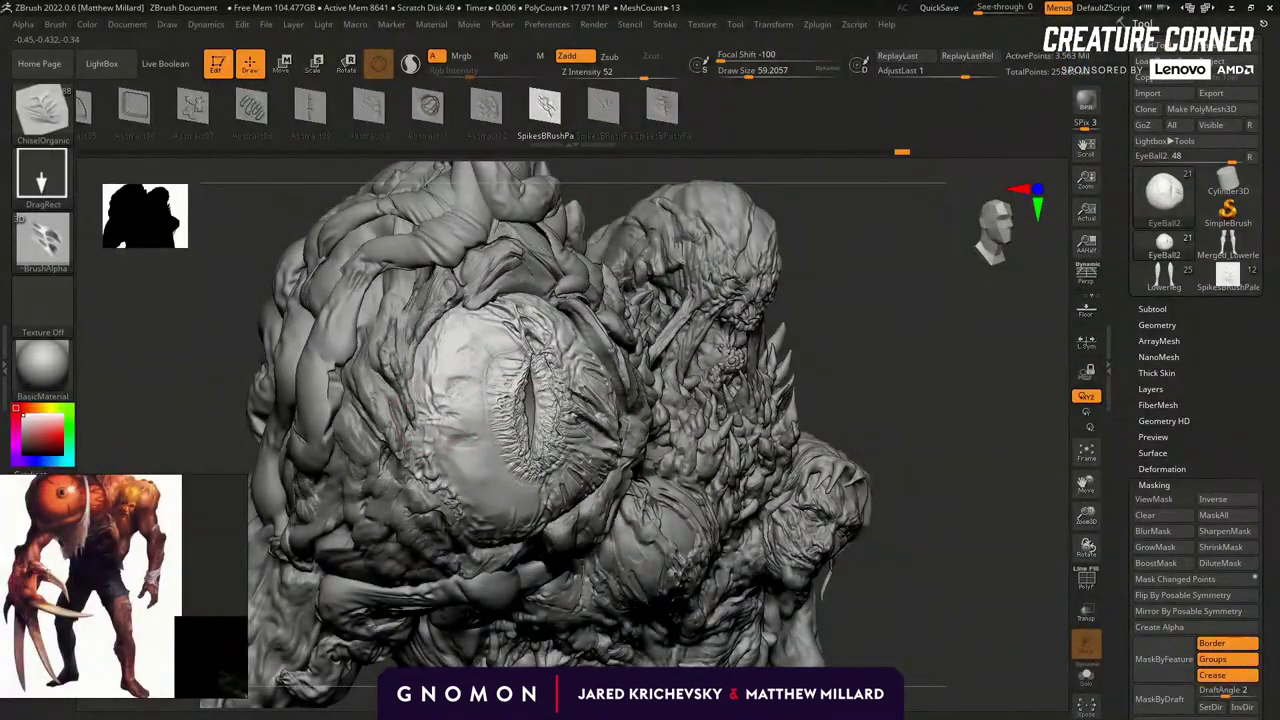
Isolate the clawed mutant's giant eyeball at a low subdivision level and choose the Move brush.
{"action": "left_click_drag", "start_coordinate": [837, 337], "coordinate": [743, 320]}
{"action": "left_click_drag", "start_coordinate": [383, 346], "coordinate": [368, 246]}
{"action": "left_click_drag", "start_coordinate": [868, 335], "coordinate": [773, 325]}
{"action": "mouse_move", "coordinate": [269, 411]}
{"action": "right_mouse_down", "text": "ctrl"}
{"action": "mouse_move", "coordinate": [226, 389]}
{"action": "mouse_move", "coordinate": [240, 411]}
{"action": "mouse_move", "coordinate": [250, 400]}
{"action": "right_mouse_up", "text": "ctrl"}
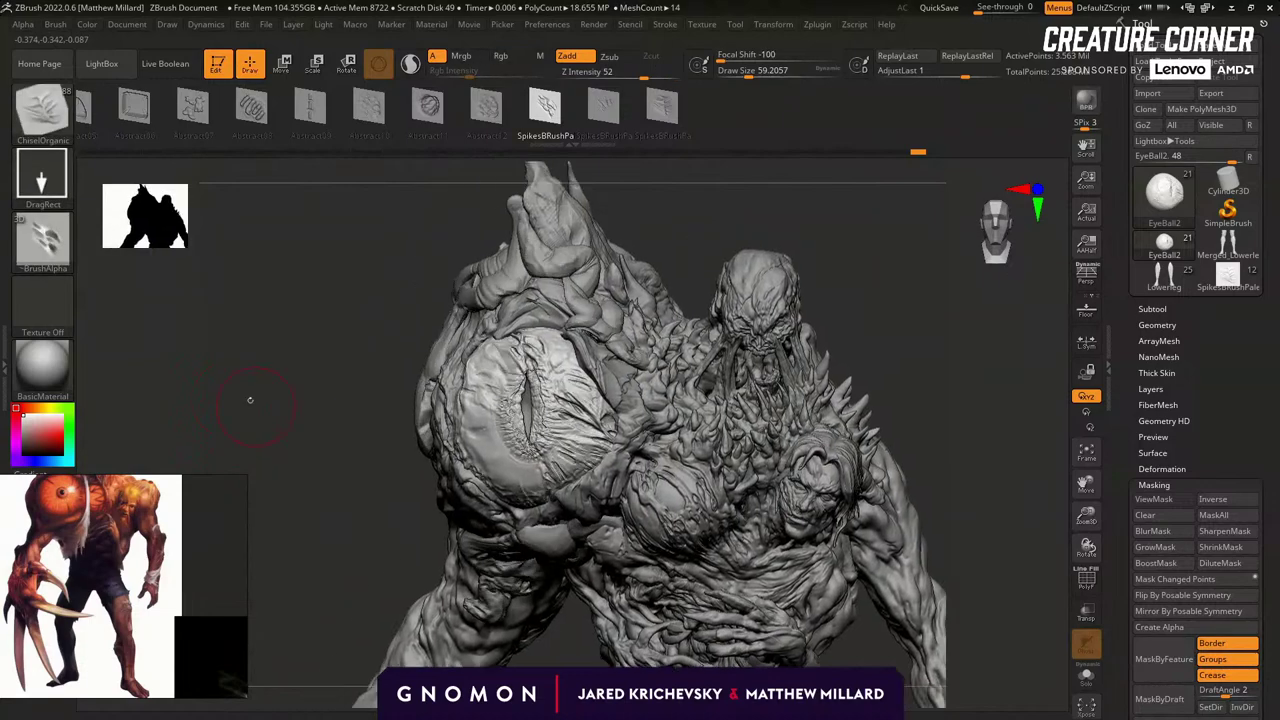
{"action": "left_click_drag", "start_coordinate": [250, 400], "coordinate": [218, 395]}
{"action": "mouse_move", "coordinate": [890, 370]}
{"action": "left_mouse_down"}
{"action": "mouse_move", "coordinate": [892, 450]}
{"action": "mouse_move", "coordinate": [886, 366]}
{"action": "mouse_move", "coordinate": [906, 374]}
{"action": "left_mouse_up"}
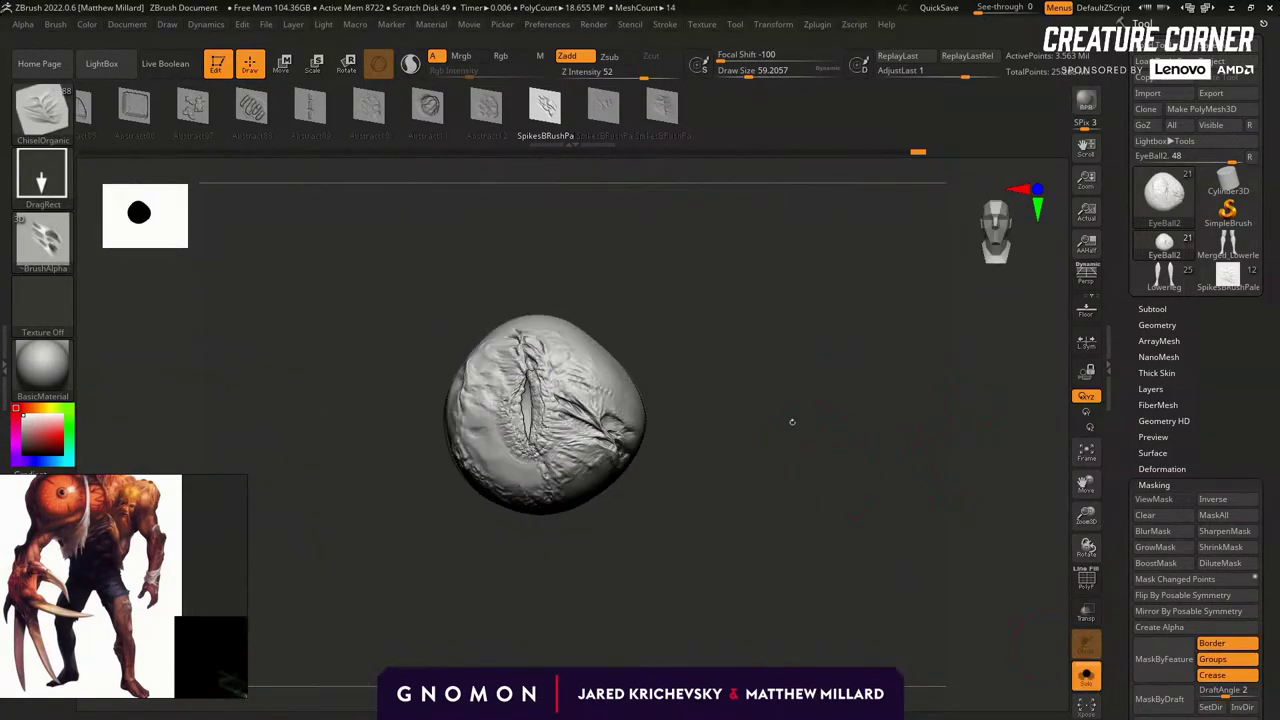
{"action": "key", "text": "shift"}
{"action": "left_click_drag", "start_coordinate": [822, 350], "coordinate": [843, 256]}
{"action": "key", "text": "b"}
{"action": "key", "text": "m"}
{"action": "key", "text": "v"}
{"action": "left_click_drag", "start_coordinate": [817, 335], "coordinate": [862, 333]}
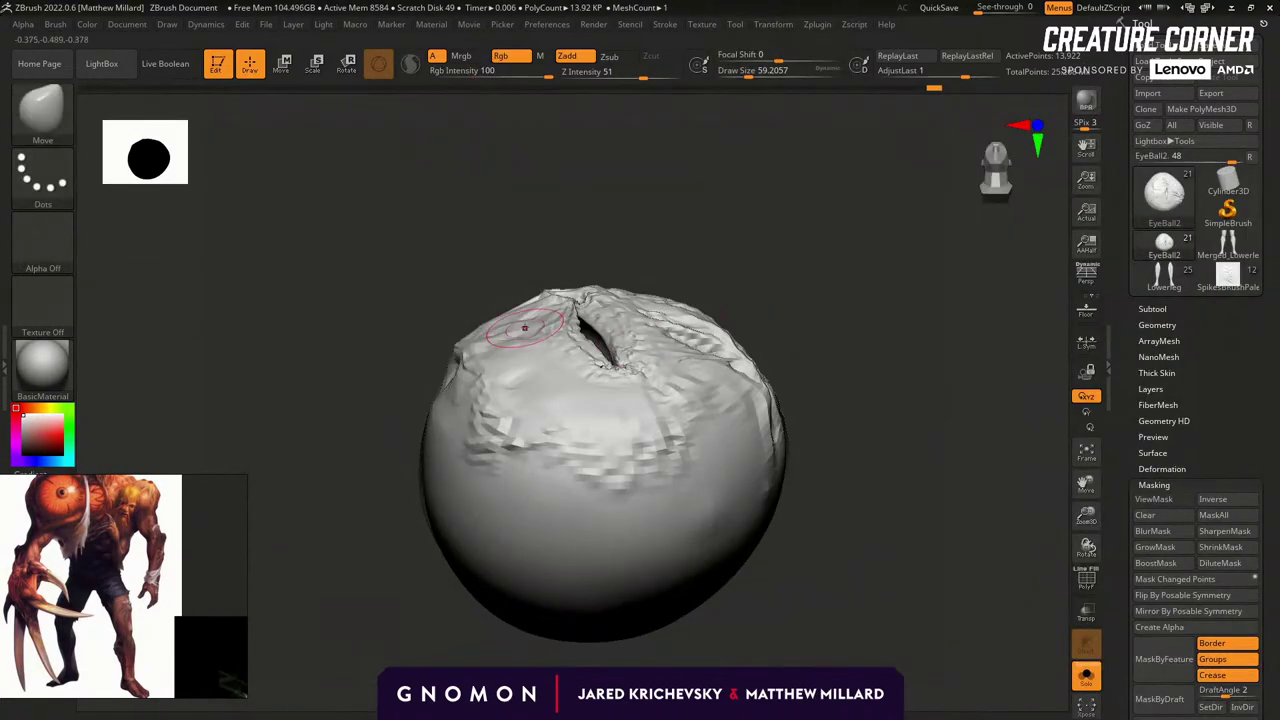
{"action": "left_click_drag", "start_coordinate": [840, 262], "coordinate": [832, 355]}
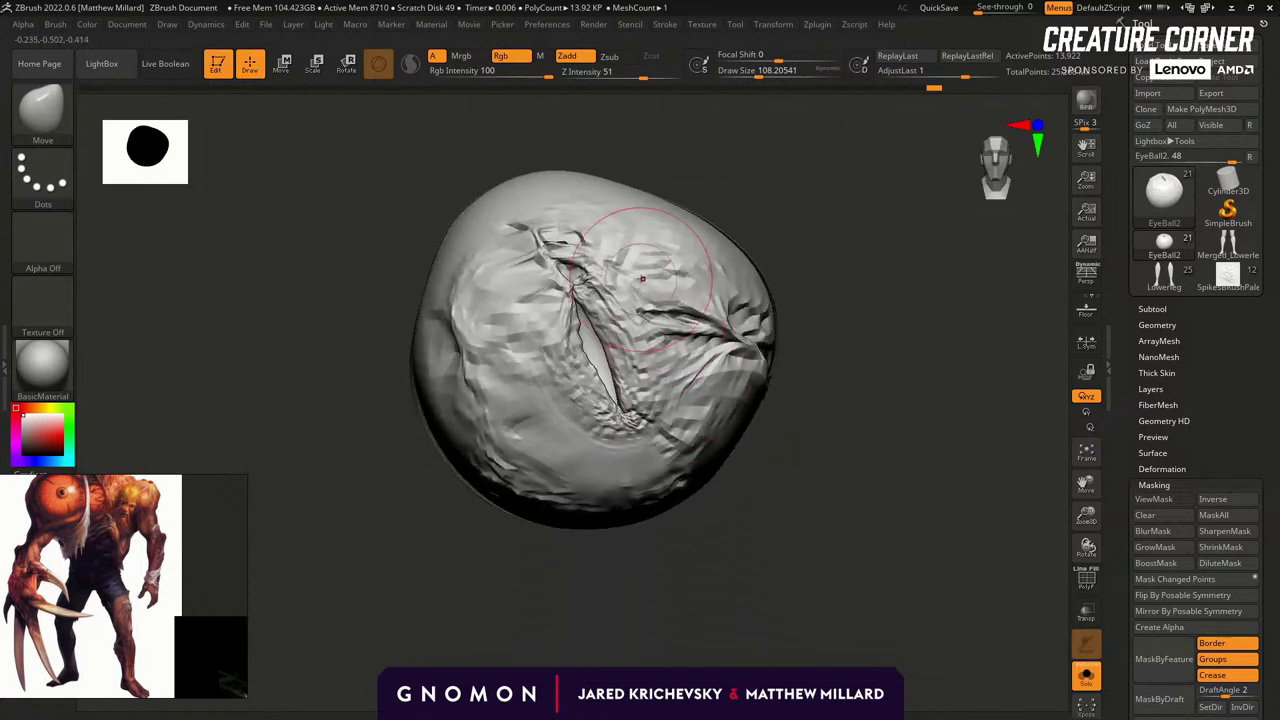
Reshape the eyeball's surface around the pupil slit with an enlarged Move brush and bring the whole creature back into view.
{"action": "left_click_drag", "start_coordinate": [852, 300], "coordinate": [930, 296]}
{"action": "key", "text": "s"}
{"action": "left_click_drag", "start_coordinate": [580, 371], "coordinate": [592, 371]}
{"action": "left_click_drag", "start_coordinate": [660, 330], "coordinate": [676, 326]}
{"action": "left_click_drag", "start_coordinate": [792, 384], "coordinate": [718, 350]}
{"action": "left_click_drag", "start_coordinate": [619, 355], "coordinate": [622, 351]}
{"action": "left_click", "coordinate": [1086, 676]}
{"action": "left_click_drag", "start_coordinate": [440, 600], "coordinate": [598, 596]}
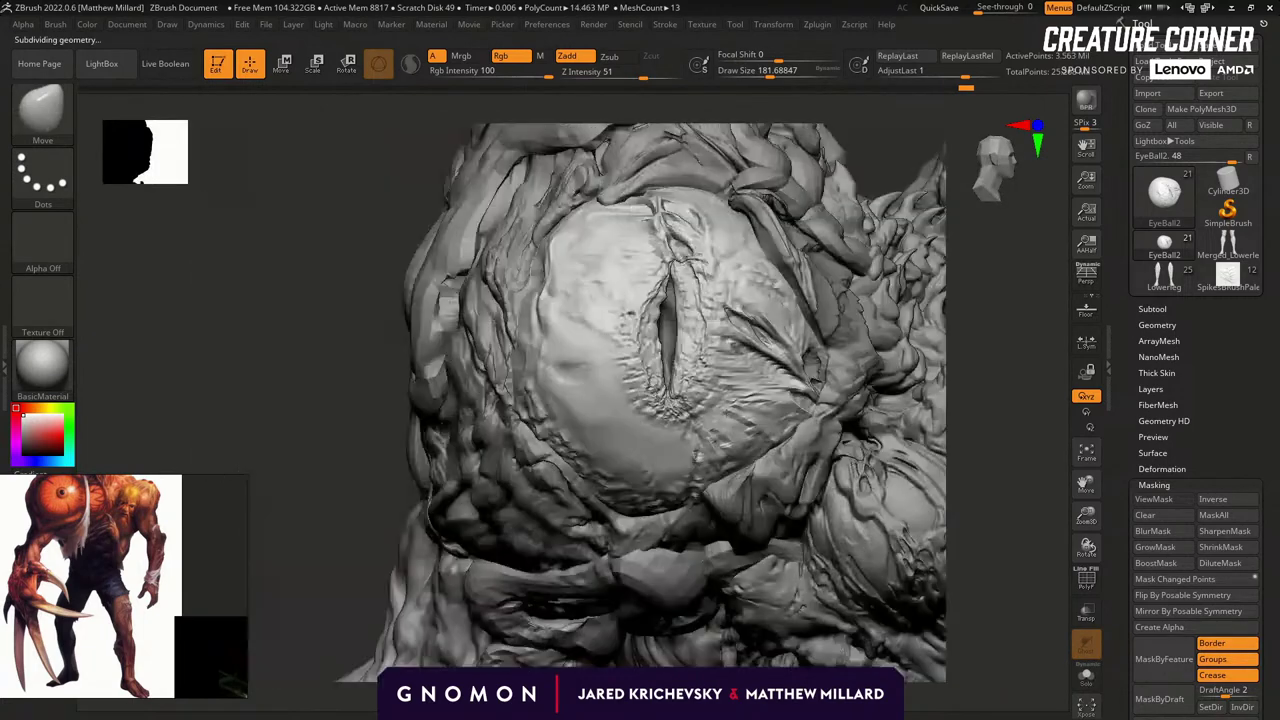
Adjust the eyeball's outer edge against the surrounding flesh with a smaller Move brush.
{"action": "mouse_move", "coordinate": [470, 530]}
{"action": "left_mouse_down"}
{"action": "mouse_move", "coordinate": [350, 522]}
{"action": "mouse_move", "coordinate": [383, 527]}
{"action": "mouse_move", "coordinate": [444, 570]}
{"action": "mouse_move", "coordinate": [446, 606]}
{"action": "left_mouse_up"}
{"action": "key", "text": "bracketleft"}
{"action": "key", "text": "bracketleft"}
{"action": "key", "text": "bracketleft"}
{"action": "key", "text": "bracketleft"}
{"action": "key", "text": "s"}
{"action": "mouse_move", "coordinate": [594, 322]}
{"action": "left_mouse_down"}
{"action": "mouse_move", "coordinate": [557, 346]}
{"action": "mouse_move", "coordinate": [549, 391]}
{"action": "left_mouse_up"}
{"action": "key", "text": "s"}
{"action": "key", "text": "s"}
{"action": "key", "text": "s"}
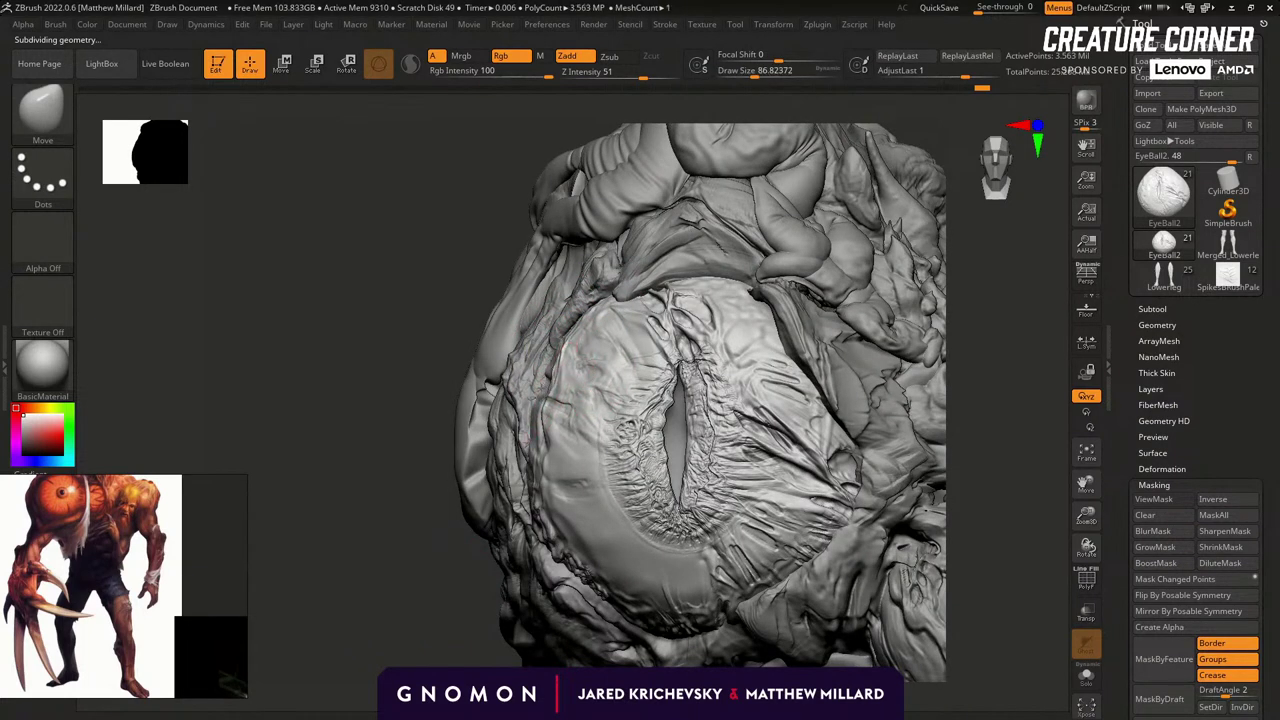
{"action": "key", "text": "bracketleft"}
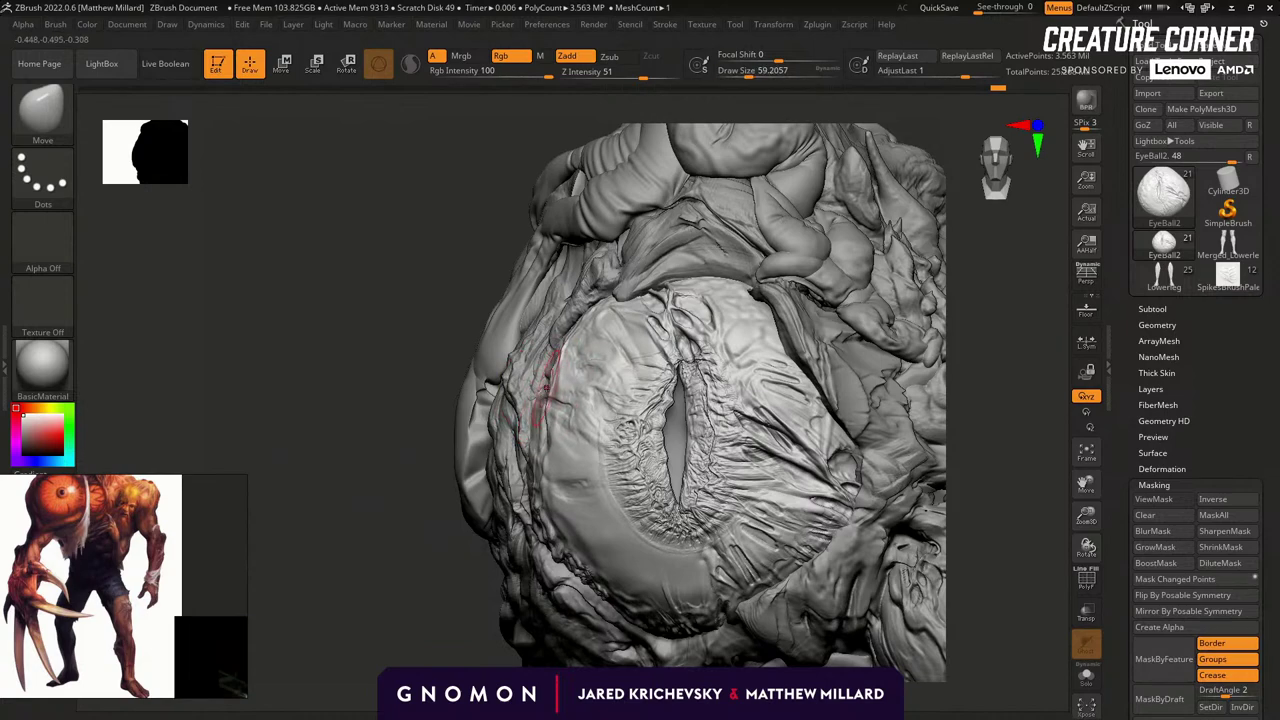
Enlarge the Move brush to a Draw Size of 112 for fitting the eyeball's rim into the tissue.
{"action": "left_click_drag", "start_coordinate": [408, 582], "coordinate": [394, 546], "text": "alt"}
{"action": "key", "text": "bracketright"}
{"action": "key", "text": "bracketright"}
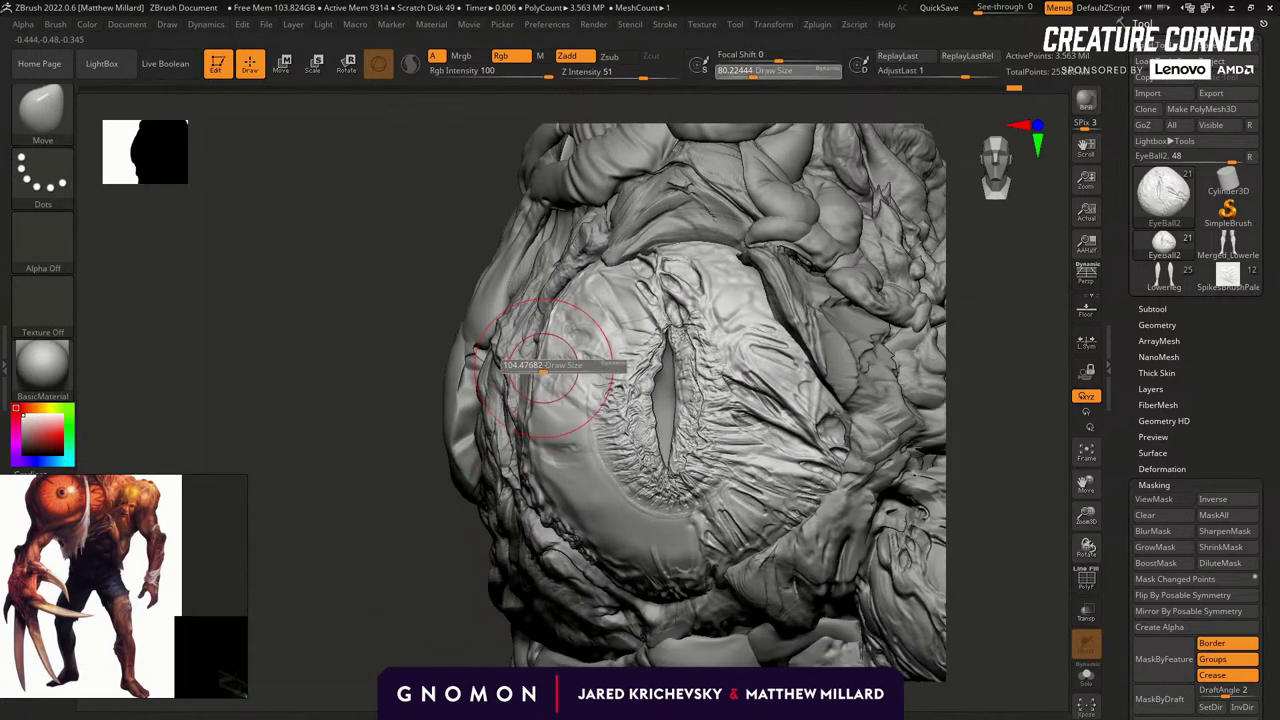
{"action": "mouse_move", "coordinate": [369, 574]}
{"action": "left_mouse_down", "text": "alt"}
{"action": "mouse_move", "coordinate": [372, 500]}
{"action": "mouse_move", "coordinate": [392, 480]}
{"action": "mouse_move", "coordinate": [470, 474]}
{"action": "left_mouse_up", "text": "alt"}
{"action": "key", "text": "s"}
{"action": "left_click_drag", "start_coordinate": [540, 396], "coordinate": [533, 396]}
{"action": "left_click_drag", "start_coordinate": [780, 290], "coordinate": [890, 274]}
{"action": "right_click_drag", "start_coordinate": [890, 272], "coordinate": [523, 391]}
{"action": "key", "text": "bracketright"}
{"action": "key", "text": "bracketright"}
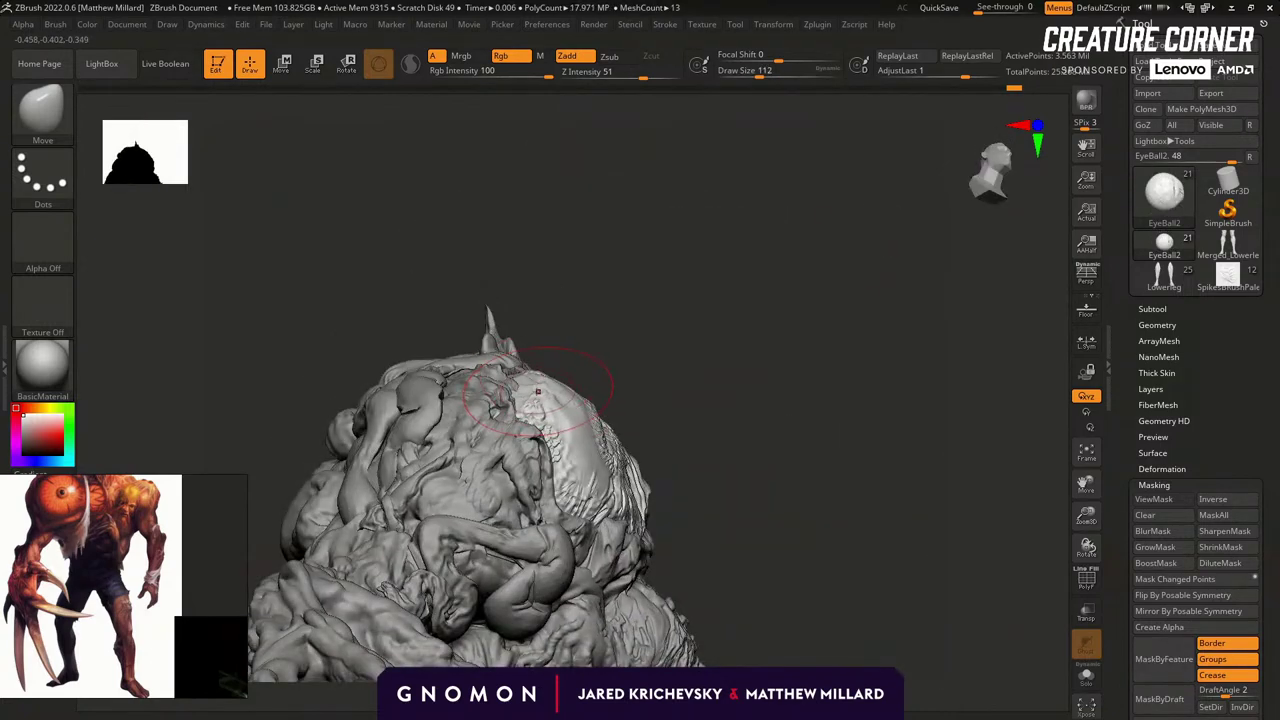
Nudge the eyeball's upper edge towards the pupil with a slightly smaller Move brush.
{"action": "left_click_drag", "start_coordinate": [720, 300], "coordinate": [700, 380]}
{"action": "key", "text": "bracketleft"}
{"action": "mouse_move", "coordinate": [332, 438]}
{"action": "right_mouse_down"}
{"action": "mouse_move", "coordinate": [516, 345]}
{"action": "mouse_move", "coordinate": [591, 343]}
{"action": "right_mouse_up"}
{"action": "left_click_drag", "start_coordinate": [543, 323], "coordinate": [562, 320]}
{"action": "mouse_move", "coordinate": [740, 326]}
{"action": "left_mouse_down"}
{"action": "mouse_move", "coordinate": [560, 318]}
{"action": "mouse_move", "coordinate": [534, 344]}
{"action": "left_mouse_up"}
{"action": "key", "text": "s"}
Sculpt a curved ridge around the pupil slit with the Standard brush, then reduce the brush to a fine size.
{"action": "mouse_move", "coordinate": [354, 550]}
{"action": "right_mouse_down", "text": "ctrl"}
{"action": "mouse_move", "coordinate": [357, 514]}
{"action": "mouse_move", "coordinate": [318, 485]}
{"action": "right_mouse_up", "text": "ctrl"}
{"action": "mouse_move", "coordinate": [912, 301]}
{"action": "right_mouse_down"}
{"action": "mouse_move", "coordinate": [891, 299]}
{"action": "mouse_move", "coordinate": [893, 345]}
{"action": "right_mouse_up"}
{"action": "mouse_move", "coordinate": [302, 538]}
{"action": "right_mouse_down"}
{"action": "mouse_move", "coordinate": [323, 520]}
{"action": "mouse_move", "coordinate": [324, 545]}
{"action": "right_mouse_up"}
{"action": "key", "text": "b"}
{"action": "key", "text": "s"}
{"action": "key", "text": "t"}
{"action": "key", "text": "s"}
{"action": "mouse_move", "coordinate": [563, 333]}
{"action": "left_mouse_down"}
{"action": "mouse_move", "coordinate": [547, 332]}
{"action": "mouse_move", "coordinate": [546, 392]}
{"action": "mouse_move", "coordinate": [582, 433]}
{"action": "left_mouse_up"}
{"action": "right_click_drag", "start_coordinate": [357, 566], "coordinate": [360, 592]}
{"action": "key", "text": "s"}
{"action": "left_click_drag", "start_coordinate": [608, 429], "coordinate": [588, 430]}
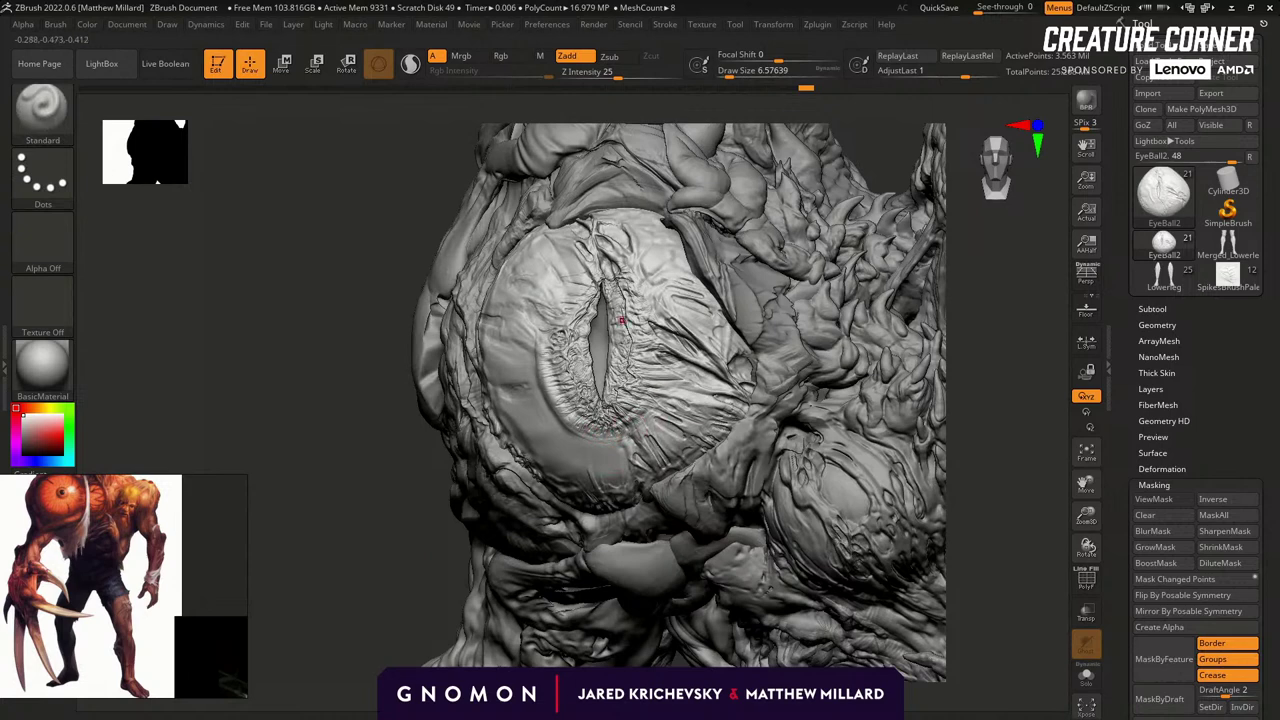
Try a fine Standard brush stroke on the eyeball beside the pupil and undo the last two strokes.
{"action": "mouse_move", "coordinate": [572, 279]}
{"action": "left_mouse_down"}
{"action": "mouse_move", "coordinate": [595, 282]}
{"action": "mouse_move", "coordinate": [557, 263]}
{"action": "left_mouse_up"}
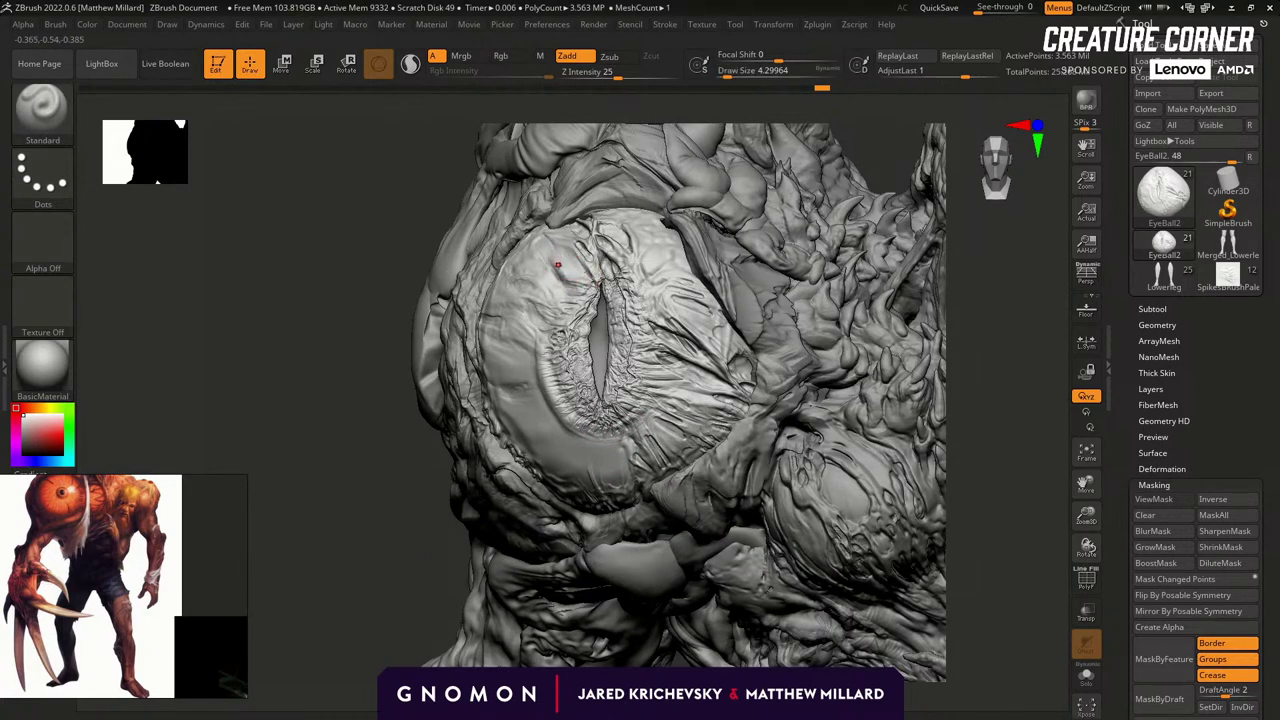
{"action": "right_click_drag", "start_coordinate": [369, 545], "coordinate": [359, 520]}
{"action": "key", "text": "ctrl"}
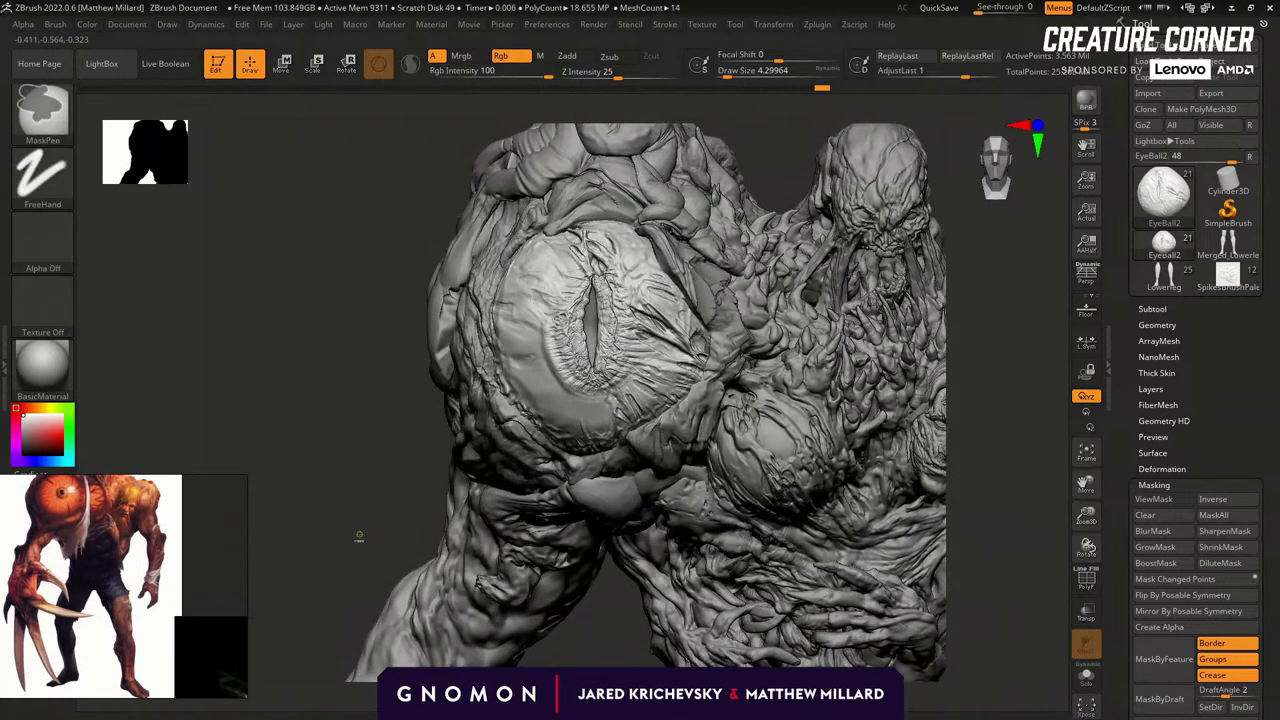
{"action": "key", "text": "ctrl+z"}
{"action": "key", "text": "ctrl+z"}
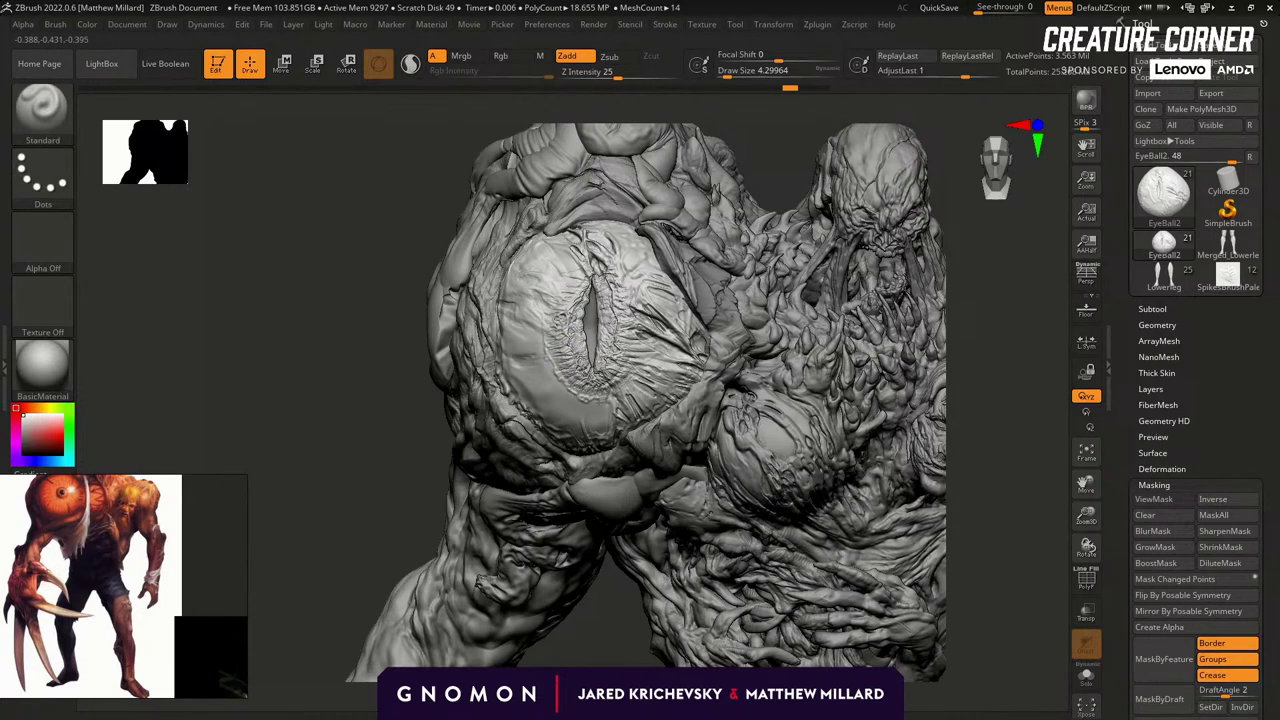
Add a fine Standard brush stroke to the eyeball's surface just below the pupil slit and check it from a distance.
{"action": "left_click_drag", "start_coordinate": [605, 399], "coordinate": [613, 409]}
{"action": "right_click_drag", "start_coordinate": [343, 445], "coordinate": [353, 476]}
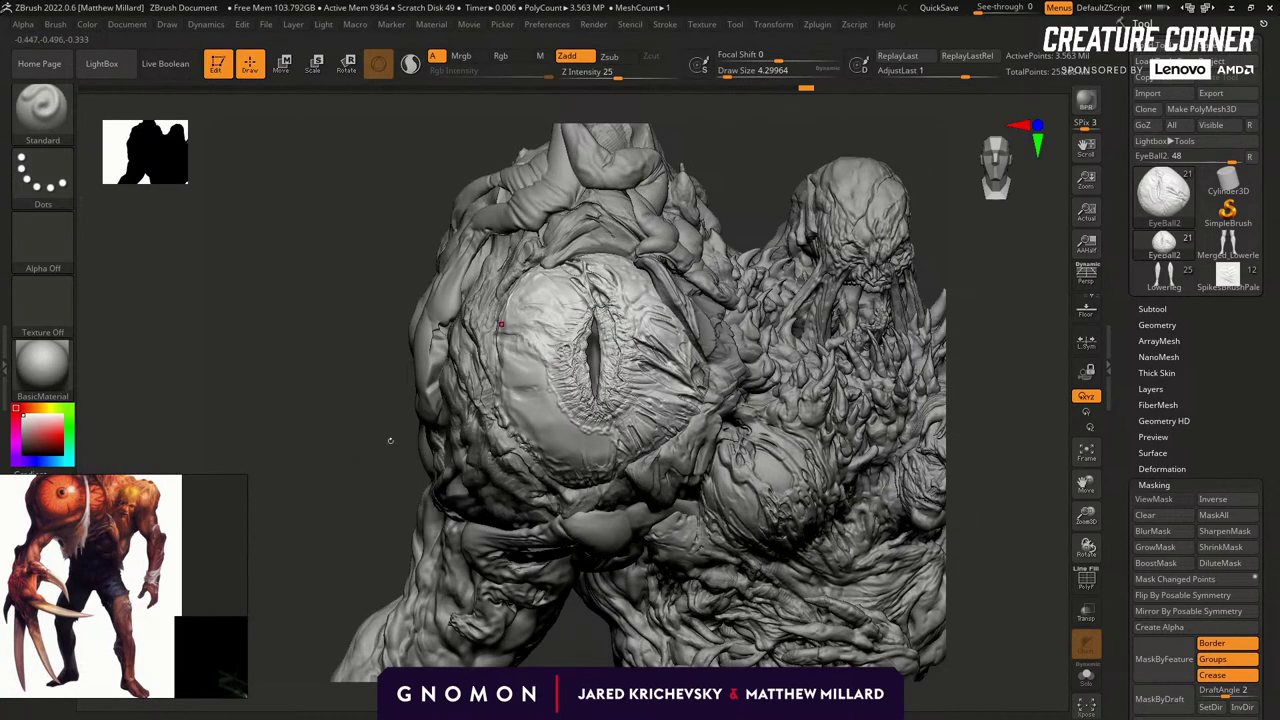
{"action": "left_click_drag", "start_coordinate": [342, 478], "coordinate": [303, 487]}
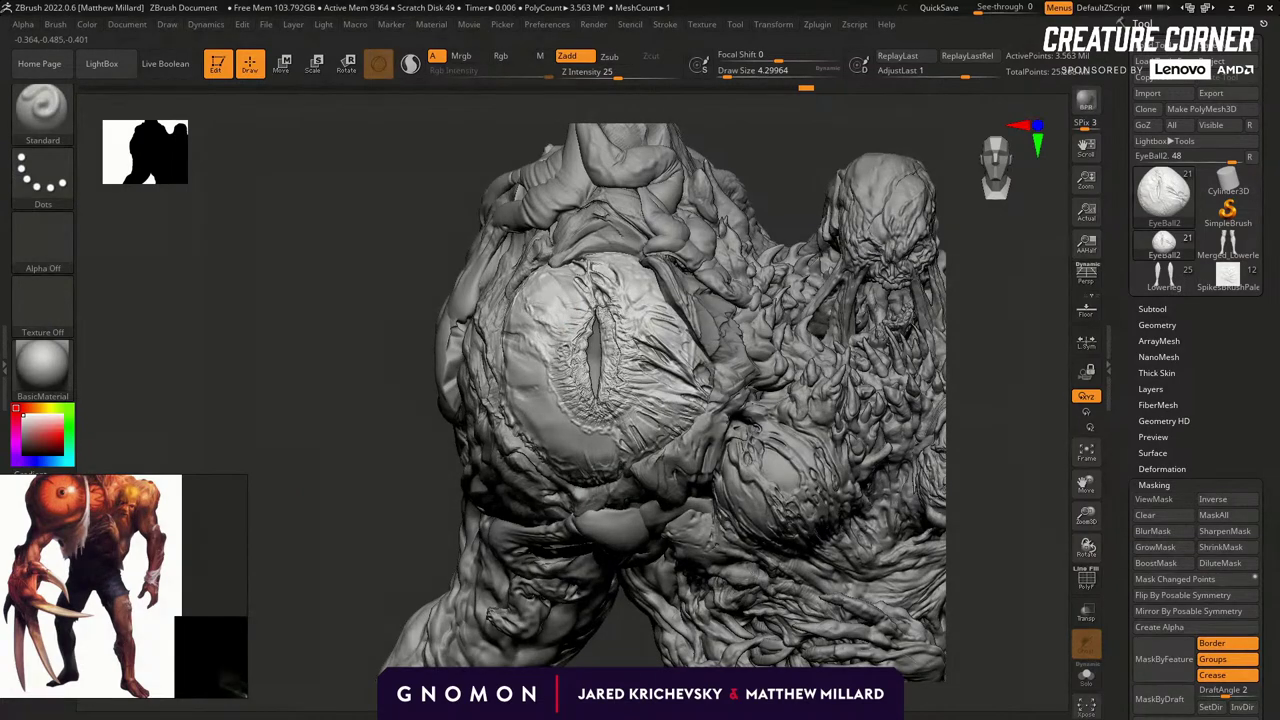
{"action": "mouse_move", "coordinate": [342, 486]}
{"action": "right_mouse_down", "text": "alt"}
{"action": "mouse_move", "coordinate": [349, 583]}
{"action": "mouse_move", "coordinate": [332, 521]}
{"action": "right_mouse_up", "text": "alt"}
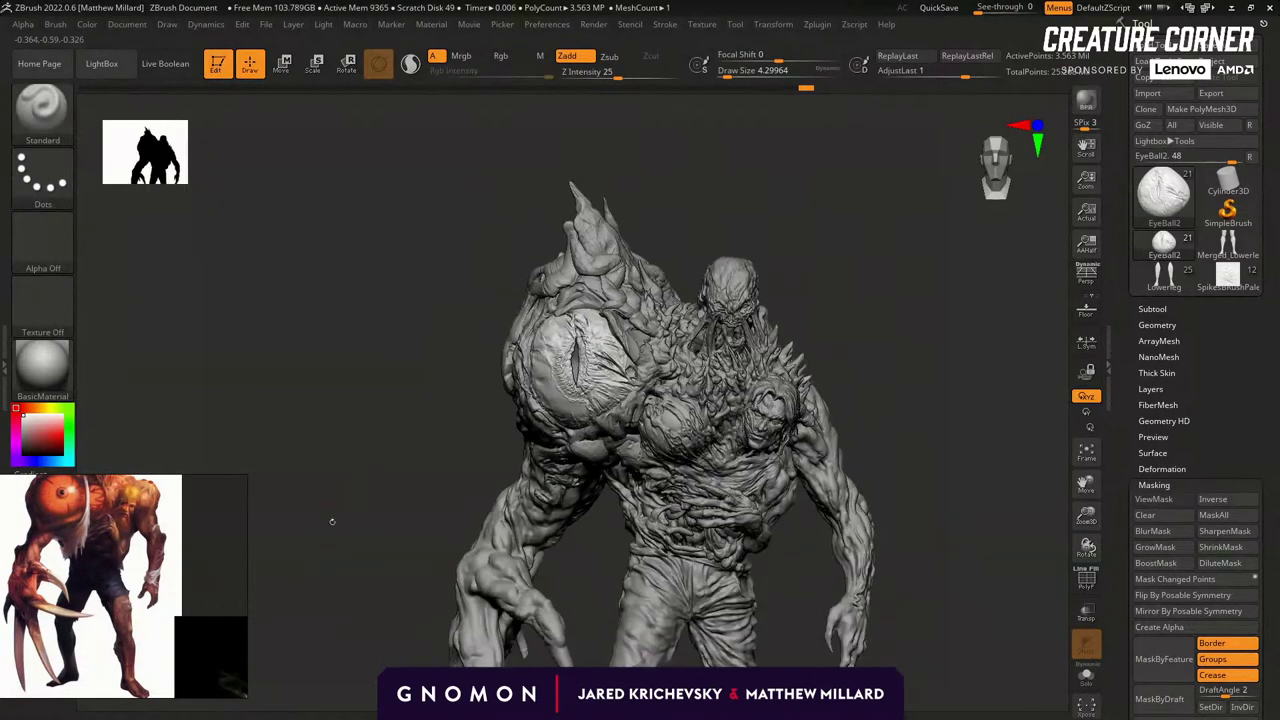
{"action": "left_click_drag", "start_coordinate": [357, 516], "coordinate": [350, 517]}
{"action": "mouse_move", "coordinate": [880, 312]}
{"action": "left_mouse_down"}
{"action": "mouse_move", "coordinate": [857, 325]}
{"action": "mouse_move", "coordinate": [887, 306]}
{"action": "left_mouse_up"}
Display the polypaint colours on all subtools and return to the Standard brush.
{"action": "right_click_drag", "start_coordinate": [887, 306], "coordinate": [862, 373], "text": "ctrl"}
{"action": "key", "text": "b"}
{"action": "key", "text": "m"}
{"action": "key", "text": "v"}
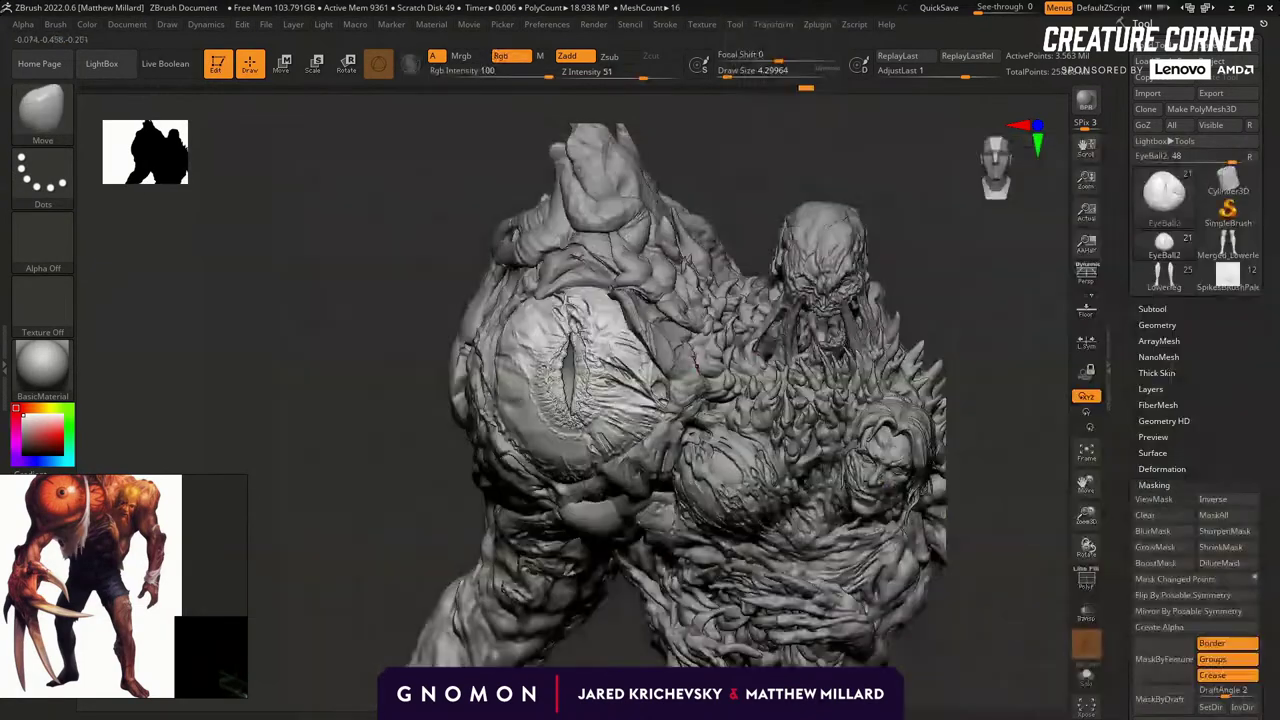
{"action": "left_click", "coordinate": [1163, 307]}
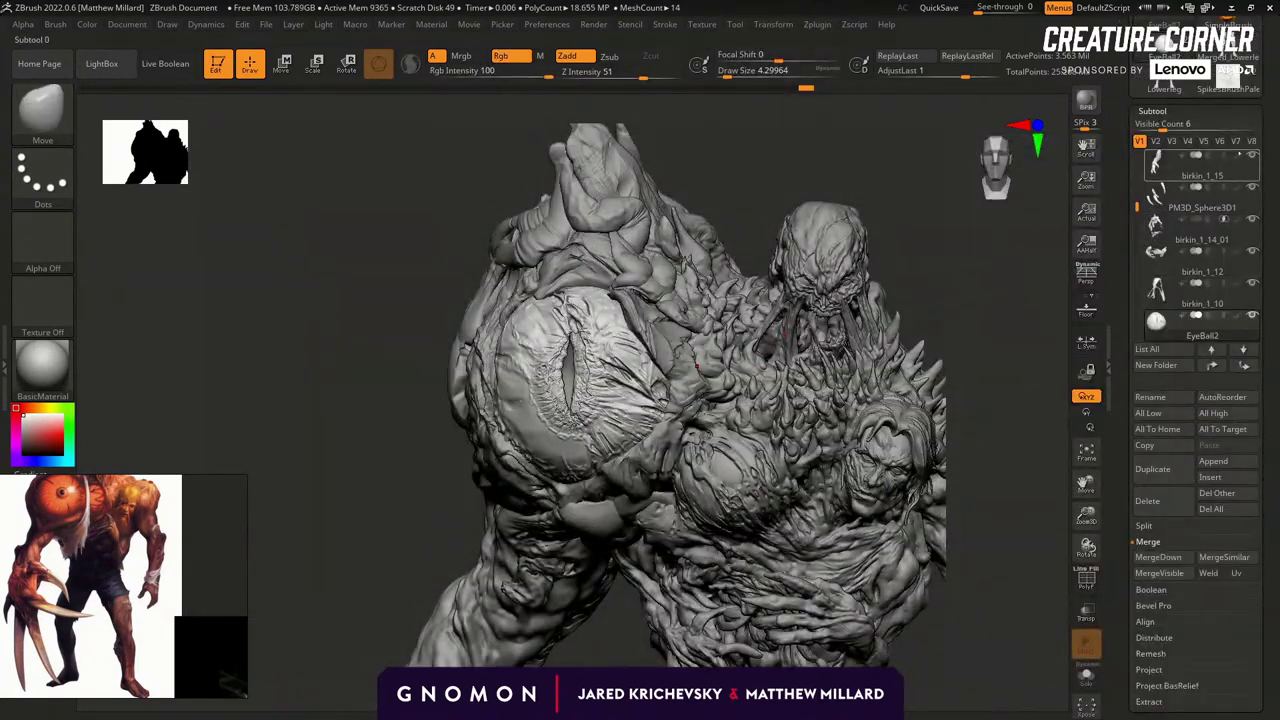
{"action": "left_click", "coordinate": [1238, 156], "text": "shift"}
{"action": "key", "text": "b"}
{"action": "key", "text": "s"}
{"action": "key", "text": "t"}
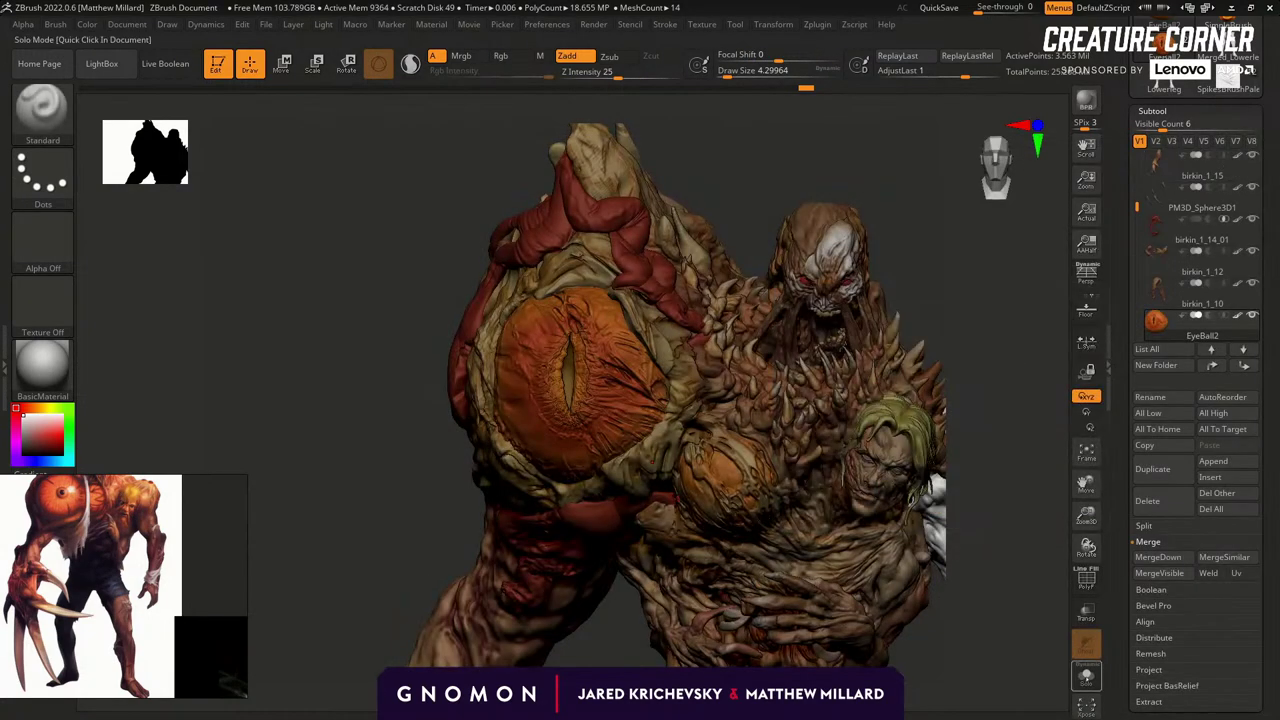
Isolate the EyeBall2 subtool and check its polygon wireframe.
{"action": "left_click", "coordinate": [1086, 675]}
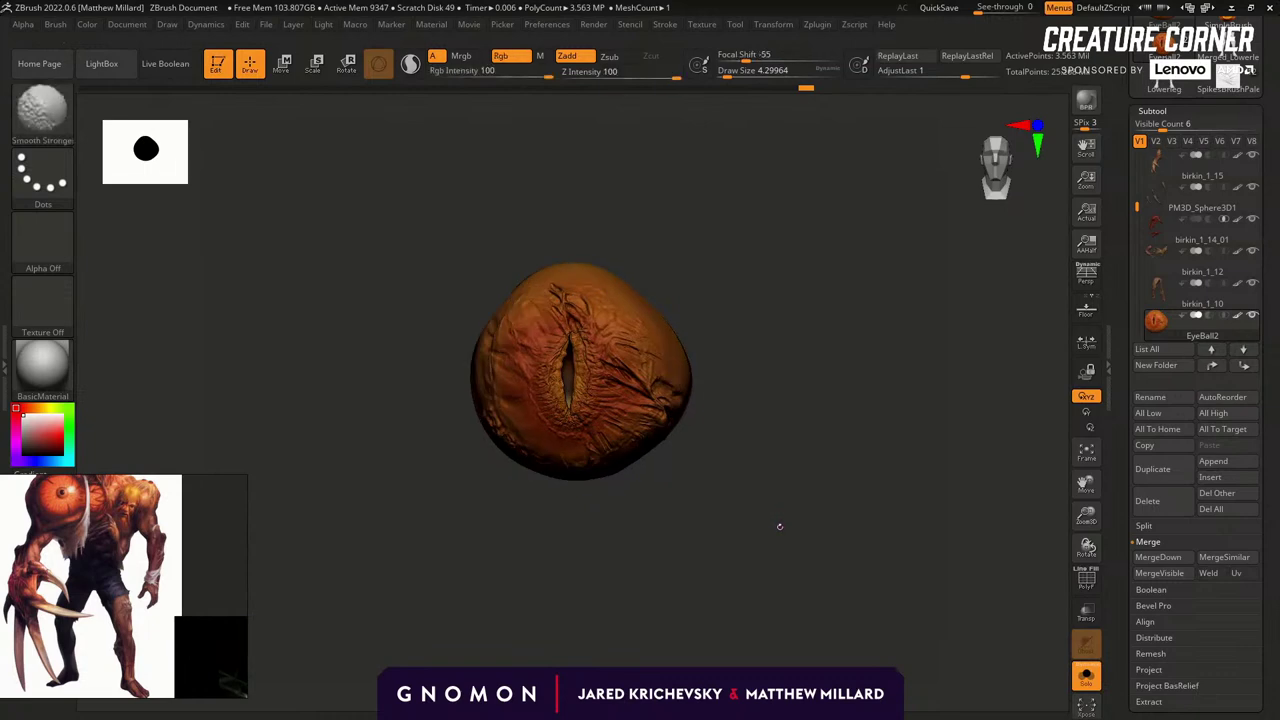
{"action": "key", "text": "shift+f"}
{"action": "left_click_drag", "start_coordinate": [803, 474], "coordinate": [852, 614], "text": "alt"}
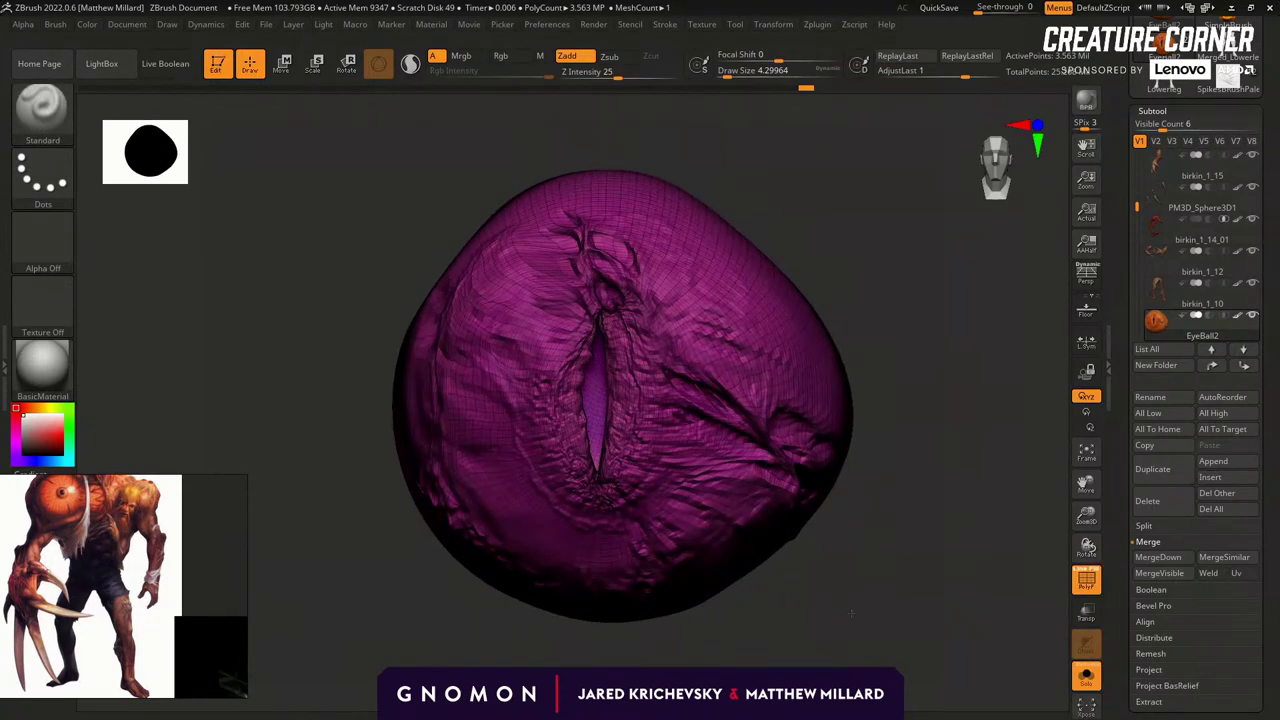
{"action": "key", "text": "shift+f"}
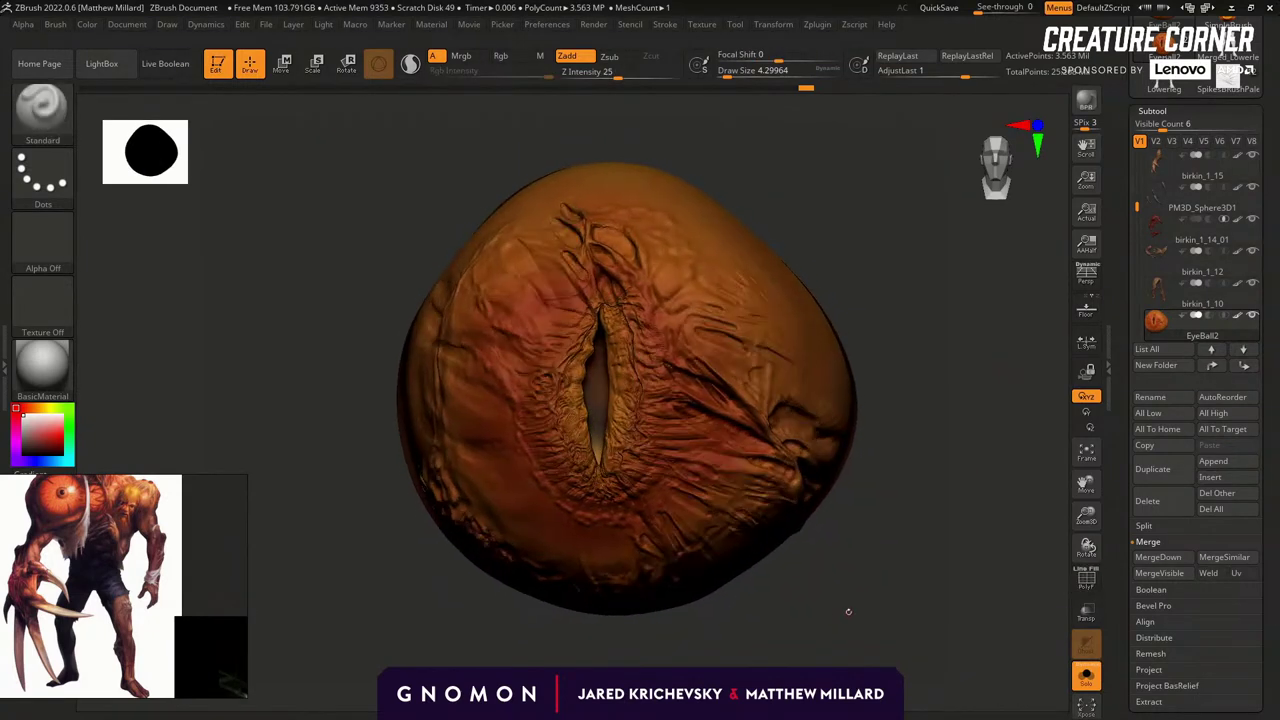
Lower the isolated eyeball by four subdivision levels with the Standard brush active.
{"action": "key", "text": "w"}
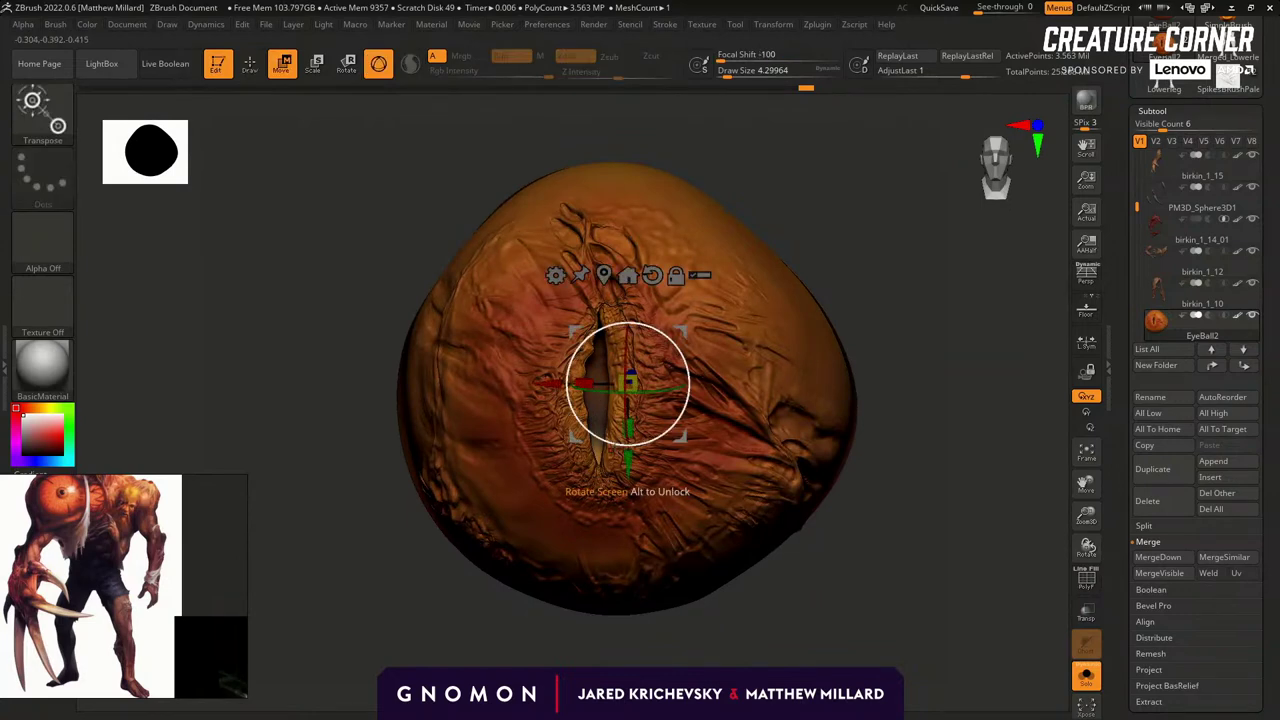
{"action": "key", "text": "b"}
{"action": "key", "text": "s"}
{"action": "key", "text": "t"}
{"action": "key", "text": "shift+d"}
{"action": "key", "text": "shift+d"}
{"action": "key", "text": "shift+d"}
{"action": "key", "text": "shift+d"}
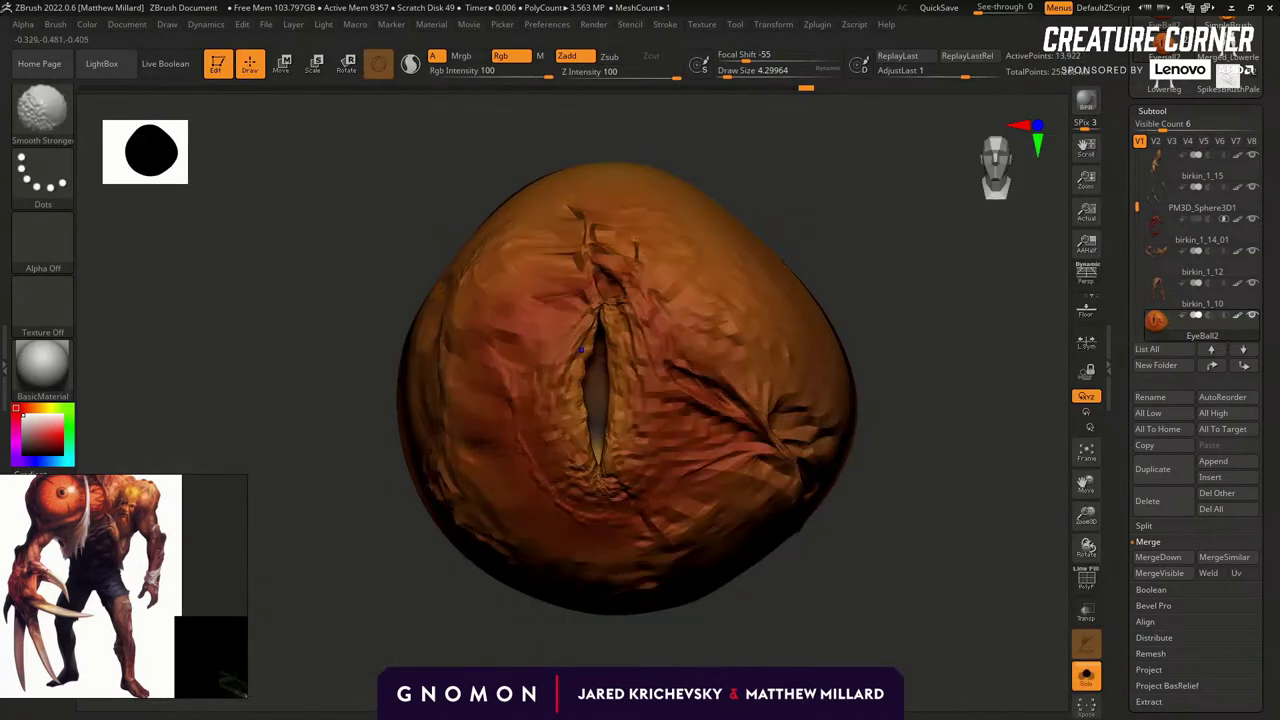
{"action": "left_click_drag", "start_coordinate": [814, 263], "coordinate": [782, 266]}
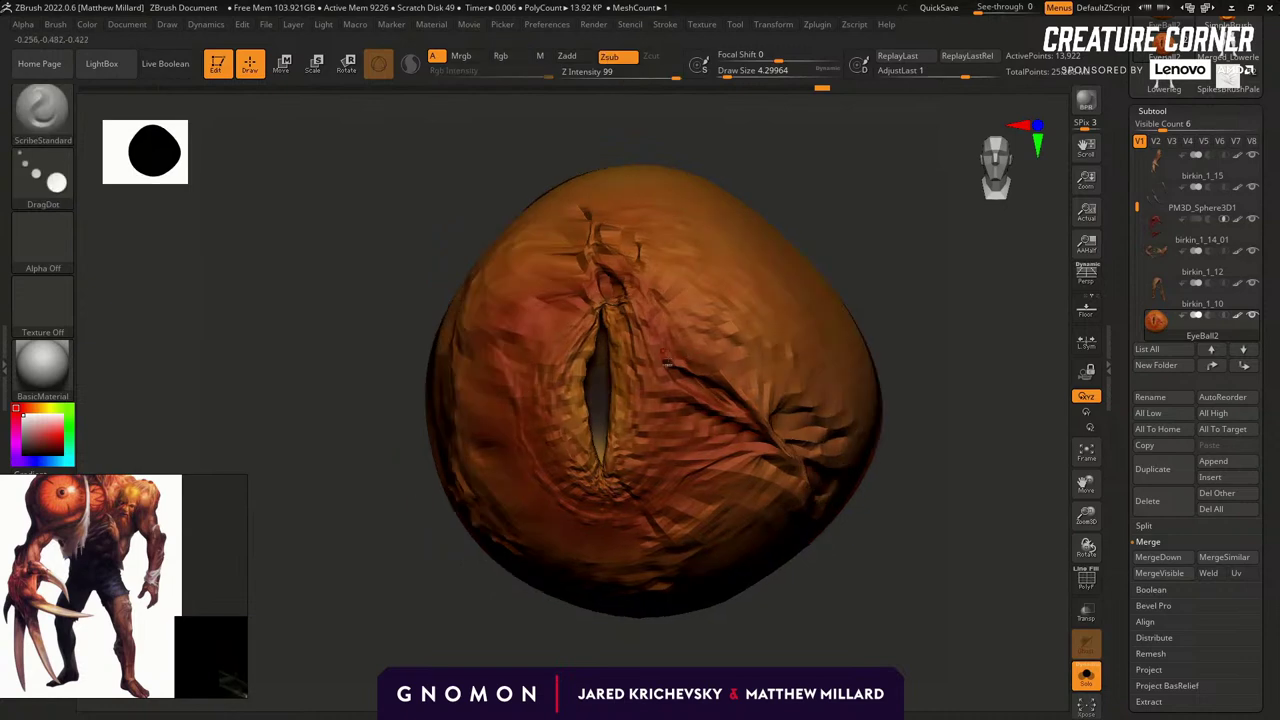
Mask the eyeball's surface around the pupil slit and fill the unmasked pupil with black.
{"action": "key", "text": "w"}
{"action": "mouse_move", "coordinate": [664, 309]}
{"action": "left_mouse_down", "text": "ctrl"}
{"action": "mouse_move", "coordinate": [629, 329]}
{"action": "mouse_move", "coordinate": [660, 311]}
{"action": "left_mouse_up", "text": "ctrl"}
{"action": "left_click_drag", "start_coordinate": [875, 268], "coordinate": [890, 280], "text": "ctrl"}
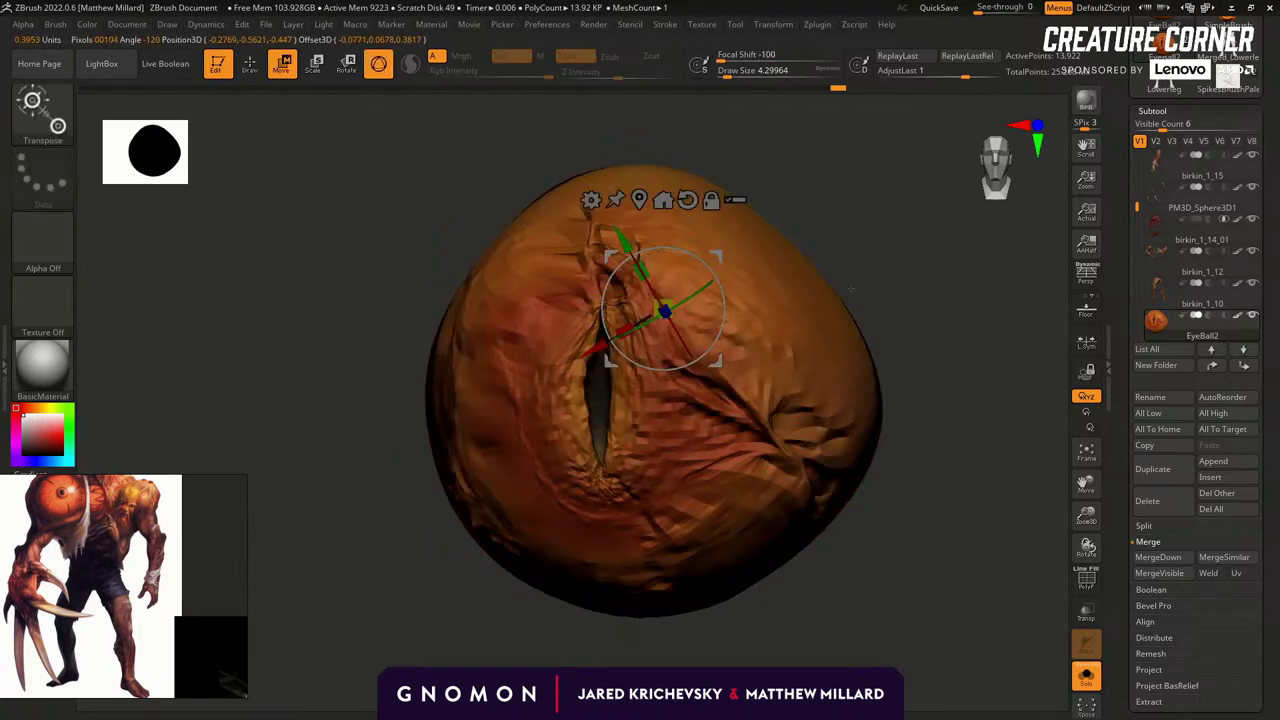
{"action": "key", "text": "b"}
{"action": "key", "text": "s"}
{"action": "key", "text": "t"}
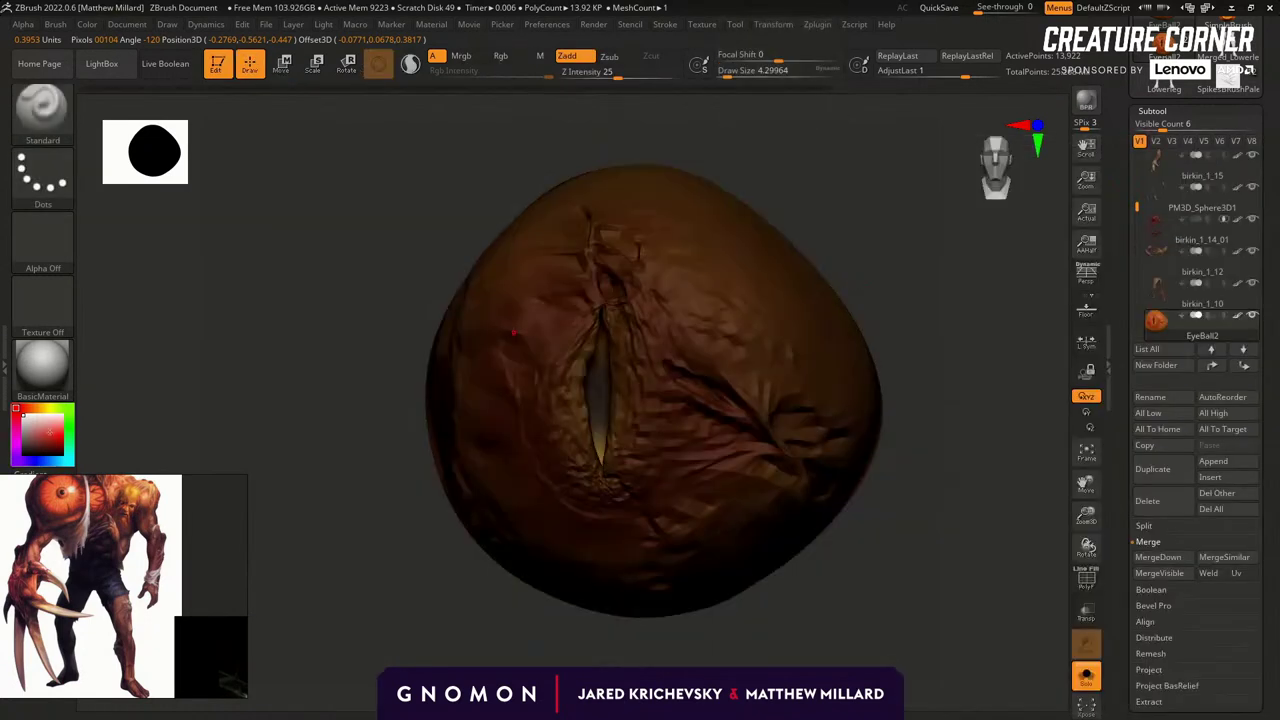
{"action": "left_click", "coordinate": [88, 24]}
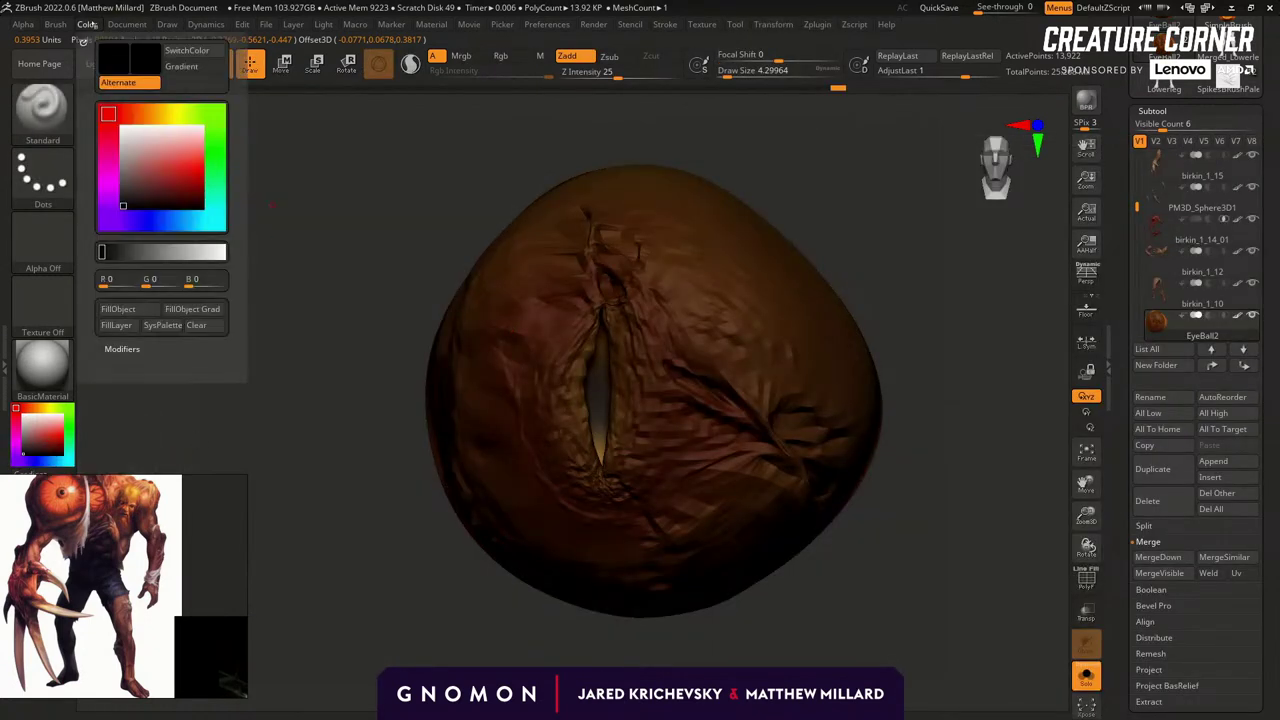
{"action": "key", "text": "ctrl+z"}
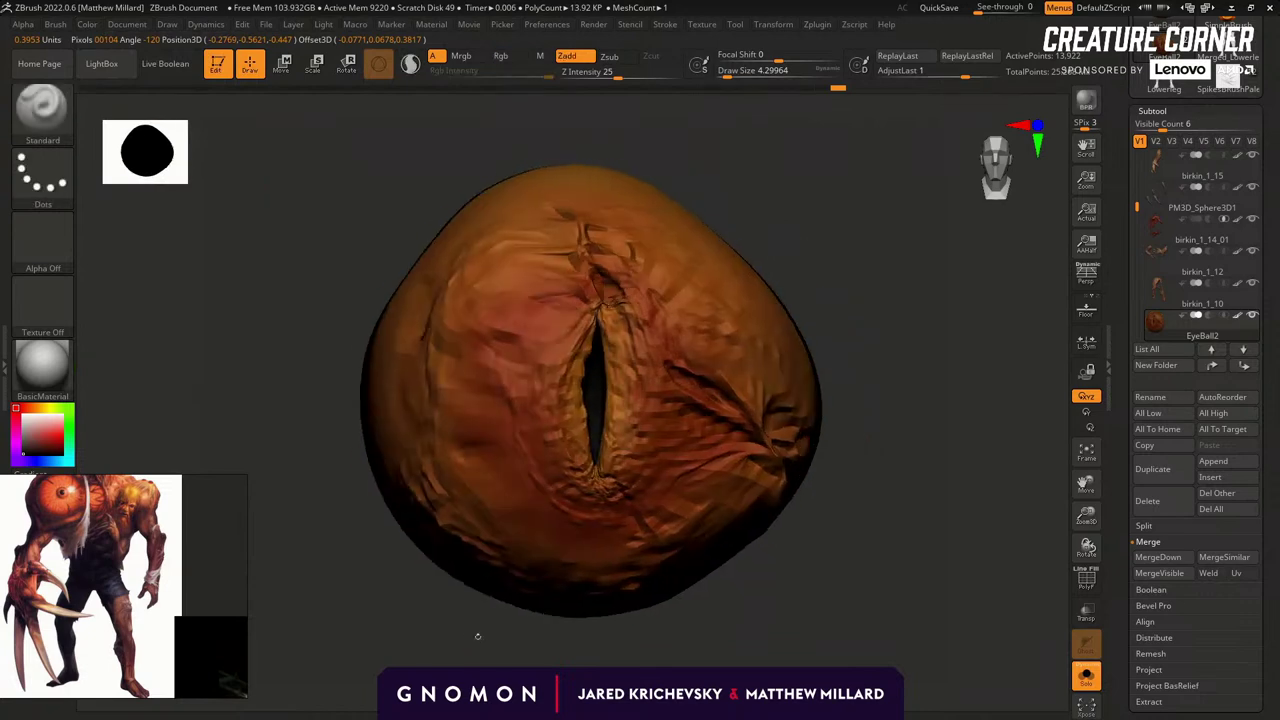
Restore the eyeball's subdivision detail among the other subtools and work on the birkin20 flesh behind the pupil with a large Move brush.
{"action": "left_click", "coordinate": [1086, 676]}
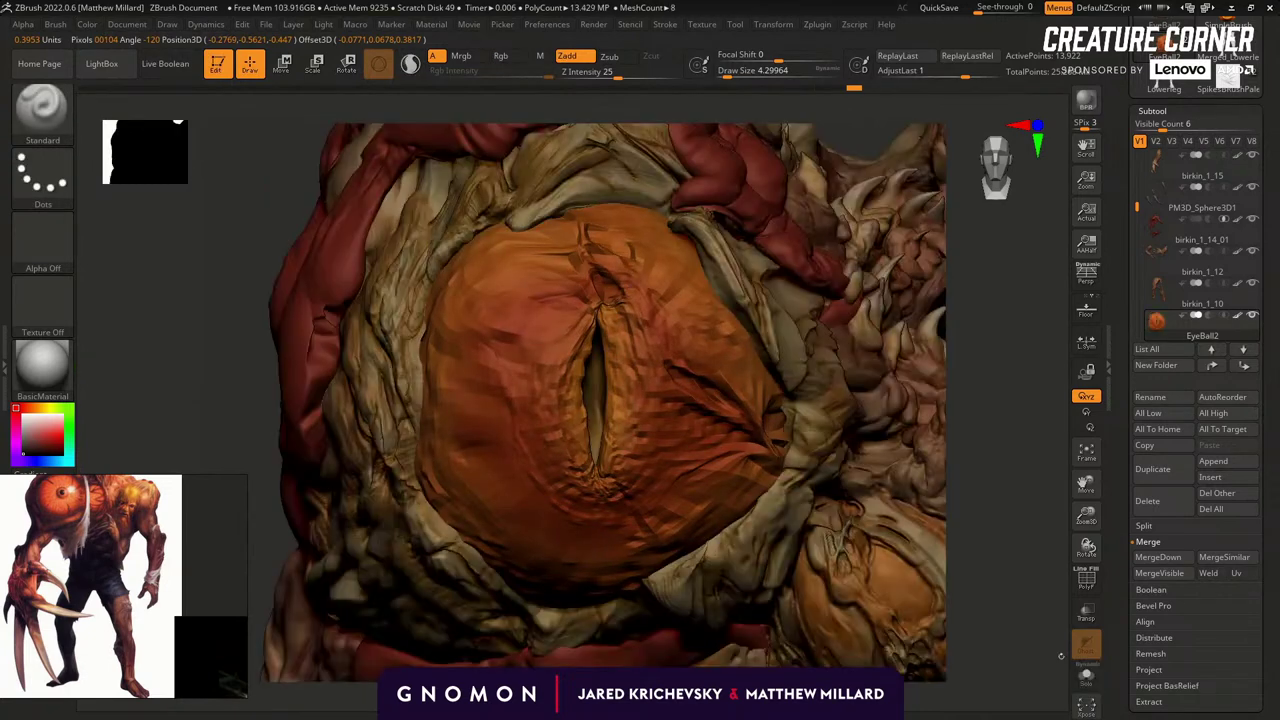
{"action": "key", "text": "ctrl+d"}
{"action": "key", "text": "b"}
{"action": "key", "text": "m"}
{"action": "key", "text": "v"}
{"action": "left_click", "coordinate": [593, 380], "text": "alt"}
{"action": "key", "text": "s"}
{"action": "mouse_move", "coordinate": [593, 388]}
{"action": "left_mouse_down"}
{"action": "mouse_move", "coordinate": [645, 390]}
{"action": "mouse_move", "coordinate": [574, 402]}
{"action": "left_mouse_up"}
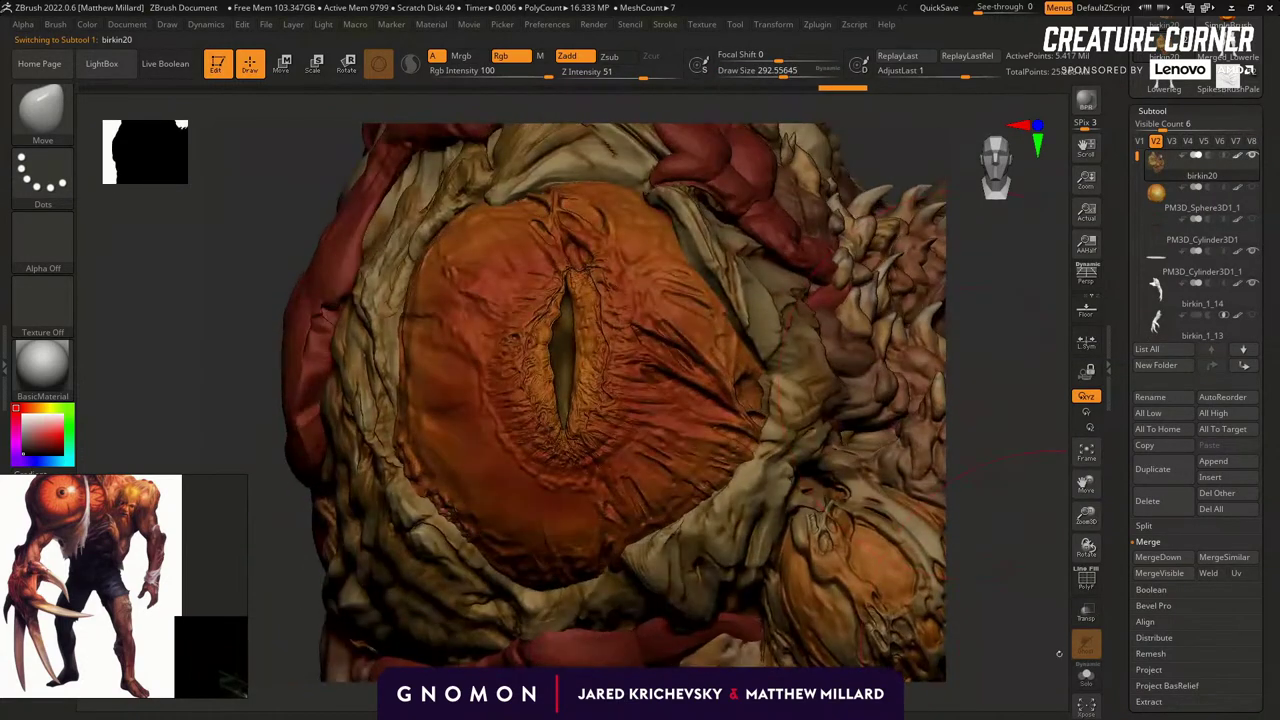
Examine the birkin20 eye socket and the EyeBall2 subtool separately in isolation.
{"action": "left_click", "coordinate": [1087, 676]}
{"action": "left_click_drag", "start_coordinate": [988, 494], "coordinate": [1000, 541]}
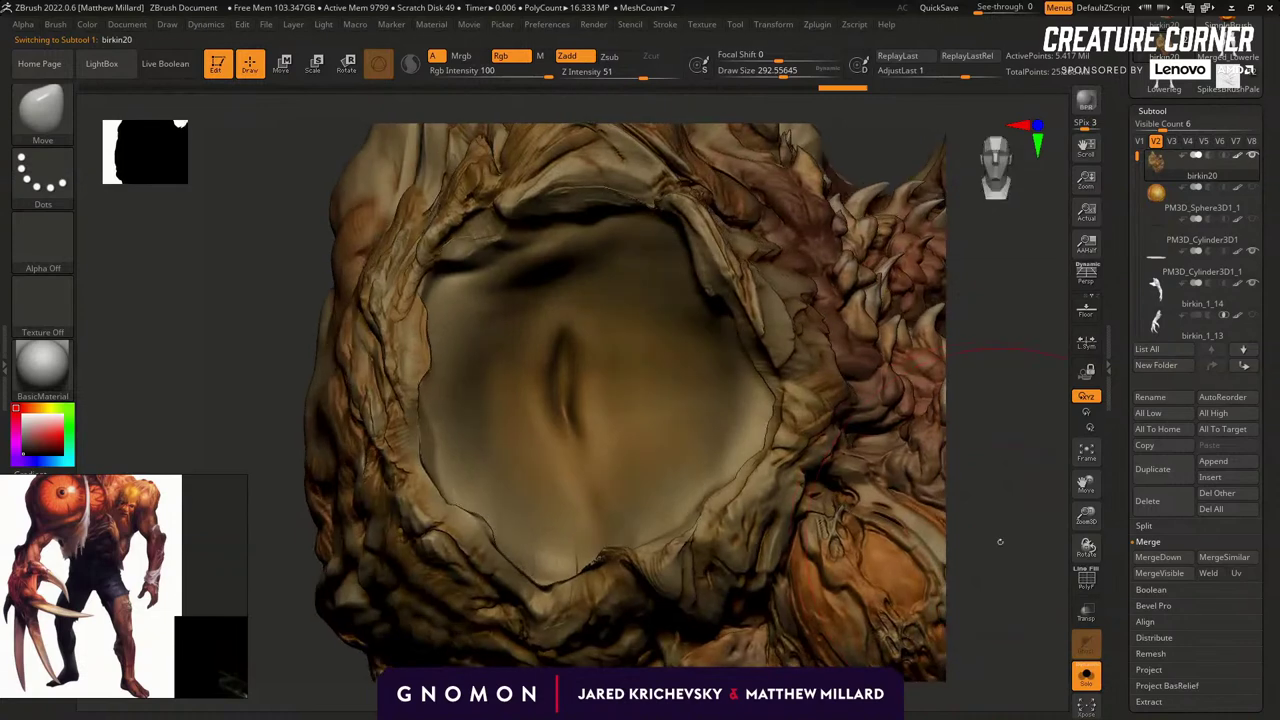
{"action": "left_click", "coordinate": [1087, 676]}
{"action": "left_click", "coordinate": [1090, 678]}
{"action": "left_click", "coordinate": [1090, 678]}
{"action": "left_click", "coordinate": [681, 418], "text": "alt"}
{"action": "left_click", "coordinate": [1087, 676]}
{"action": "mouse_move", "coordinate": [966, 566]}
{"action": "left_mouse_down"}
{"action": "mouse_move", "coordinate": [944, 562]}
{"action": "mouse_move", "coordinate": [930, 490]}
{"action": "mouse_move", "coordinate": [950, 562]}
{"action": "mouse_move", "coordinate": [1035, 545]}
{"action": "mouse_move", "coordinate": [978, 575]}
{"action": "mouse_move", "coordinate": [930, 566]}
{"action": "left_mouse_up"}
Push the eyeball slightly forward in its socket with a Move brush enlarged to Draw Size 593, using ghost transparency to judge its depth.
{"action": "left_click", "coordinate": [1087, 676]}
{"action": "left_click", "coordinate": [1089, 614]}
{"action": "key", "text": "s"}
{"action": "left_click_drag", "start_coordinate": [560, 381], "coordinate": [588, 381]}
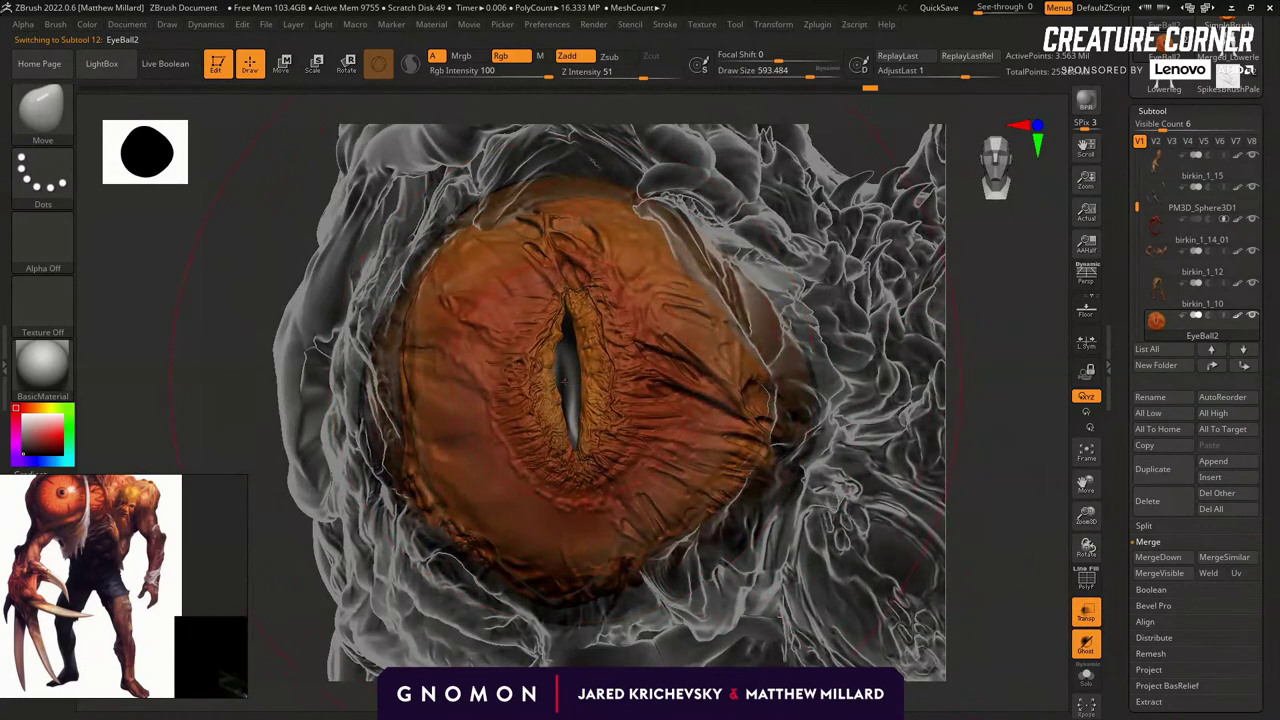
{"action": "left_click", "coordinate": [1087, 612]}
{"action": "left_click_drag", "start_coordinate": [963, 521], "coordinate": [950, 440], "text": "alt"}
{"action": "left_click_drag", "start_coordinate": [935, 445], "coordinate": [1007, 440]}
{"action": "left_click", "coordinate": [1087, 612]}
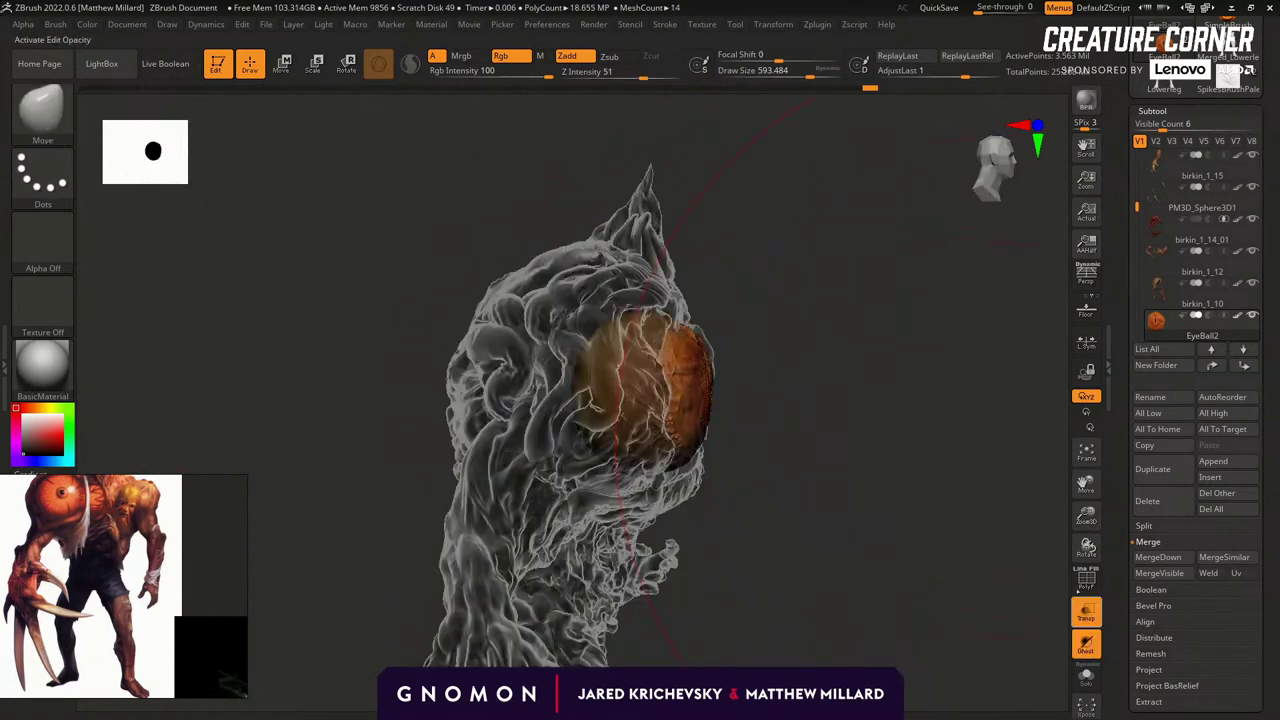
{"action": "left_click_drag", "start_coordinate": [592, 397], "coordinate": [608, 398]}
{"action": "left_click_drag", "start_coordinate": [885, 400], "coordinate": [770, 374]}
{"action": "left_click", "coordinate": [1094, 612]}
{"action": "left_click_drag", "start_coordinate": [901, 366], "coordinate": [927, 318]}
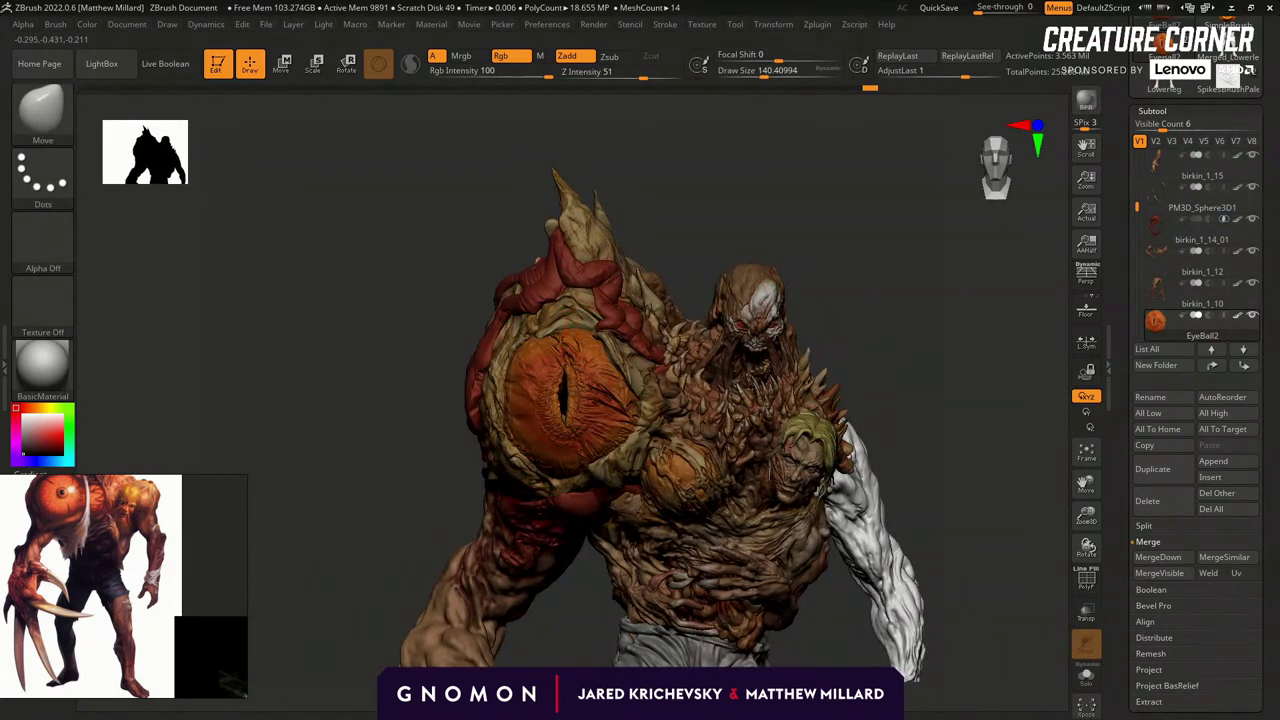
Isolate birkin20 and reshape the socket floor behind the pupil with the Move brush at a Draw Size of about 120.
{"action": "left_click_drag", "start_coordinate": [704, 202], "coordinate": [752, 330], "text": "alt"}
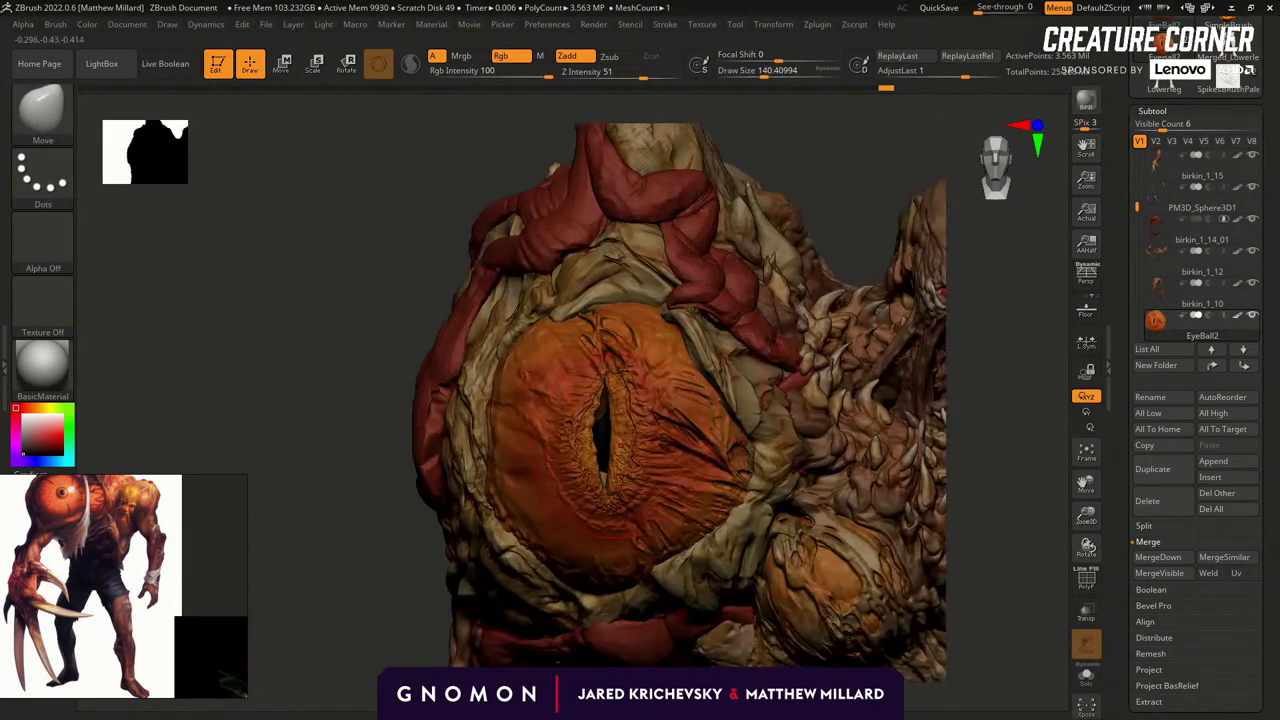
{"action": "left_click", "coordinate": [560, 528], "text": "alt"}
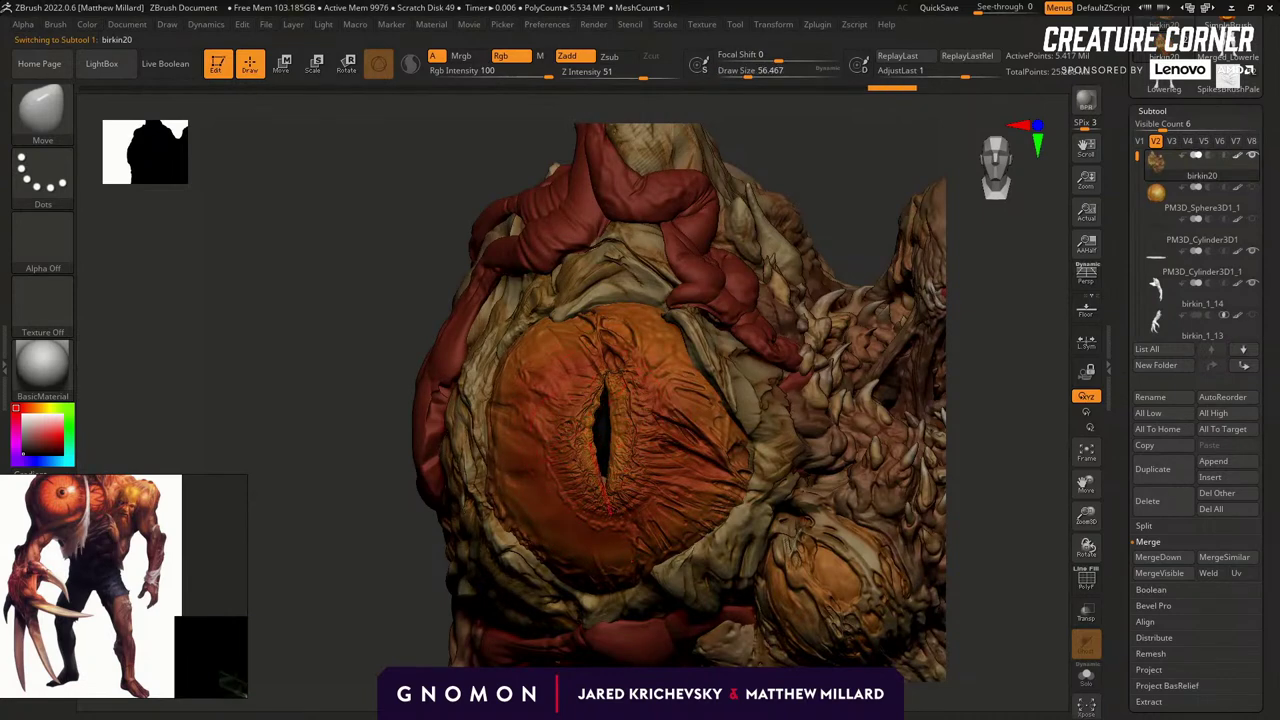
{"action": "left_click", "coordinate": [1086, 676]}
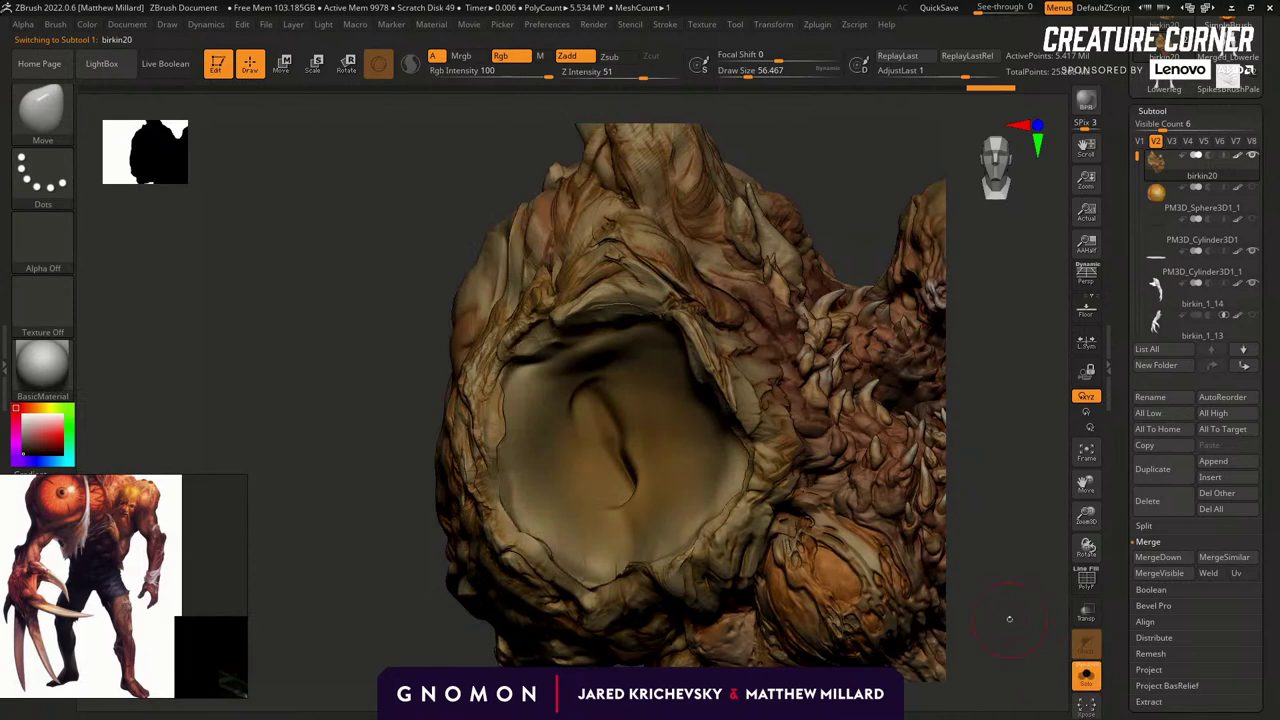
{"action": "left_click_drag", "start_coordinate": [636, 440], "coordinate": [664, 437]}
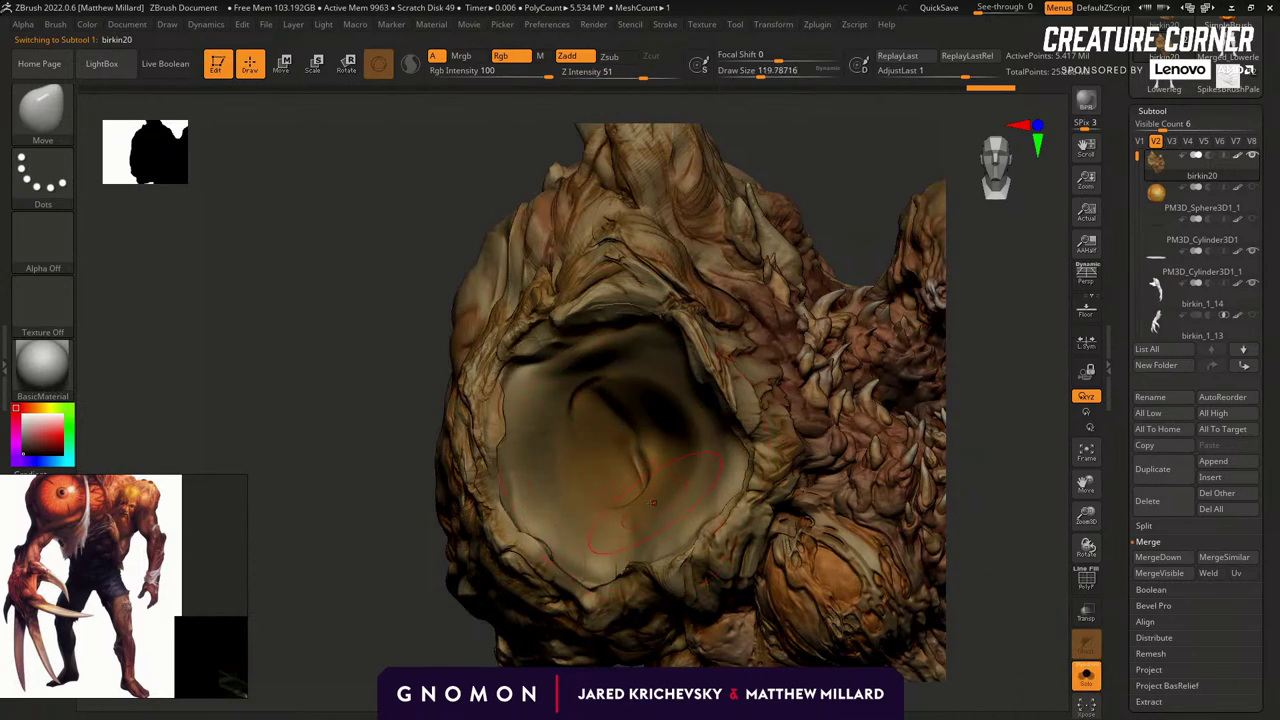
{"action": "left_click_drag", "start_coordinate": [656, 490], "coordinate": [676, 498]}
{"action": "left_click_drag", "start_coordinate": [578, 462], "coordinate": [560, 464]}
{"action": "left_click_drag", "start_coordinate": [570, 418], "coordinate": [556, 412]}
{"action": "left_click_drag", "start_coordinate": [640, 388], "coordinate": [648, 372]}
{"action": "left_click_drag", "start_coordinate": [700, 468], "coordinate": [716, 472]}
{"action": "left_click", "coordinate": [1086, 676]}
Set the Standard brush to paint only Rgb colour on the EyeBall2 subtool, without Zadd, at Draw Size 20.
{"action": "left_click_drag", "start_coordinate": [349, 603], "coordinate": [357, 518], "text": "alt"}
{"action": "key", "text": "b"}
{"action": "key", "text": "s"}
{"action": "key", "text": "t"}
{"action": "mouse_move", "coordinate": [390, 560]}
{"action": "left_mouse_down", "text": "alt"}
{"action": "mouse_move", "coordinate": [383, 538]}
{"action": "mouse_move", "coordinate": [368, 575]}
{"action": "left_mouse_up", "text": "alt"}
{"action": "left_click", "coordinate": [575, 350], "text": "alt"}
{"action": "key", "text": "s"}
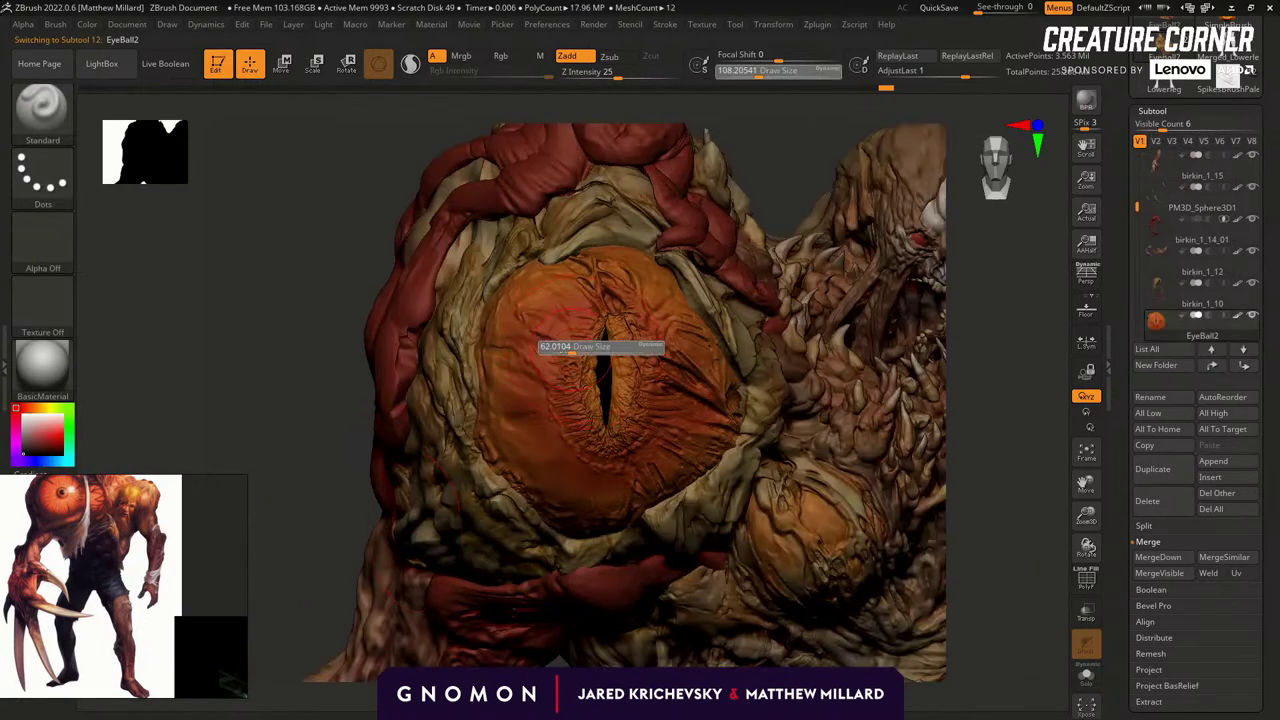
{"action": "left_click", "coordinate": [500, 56]}
{"action": "left_click", "coordinate": [567, 56]}
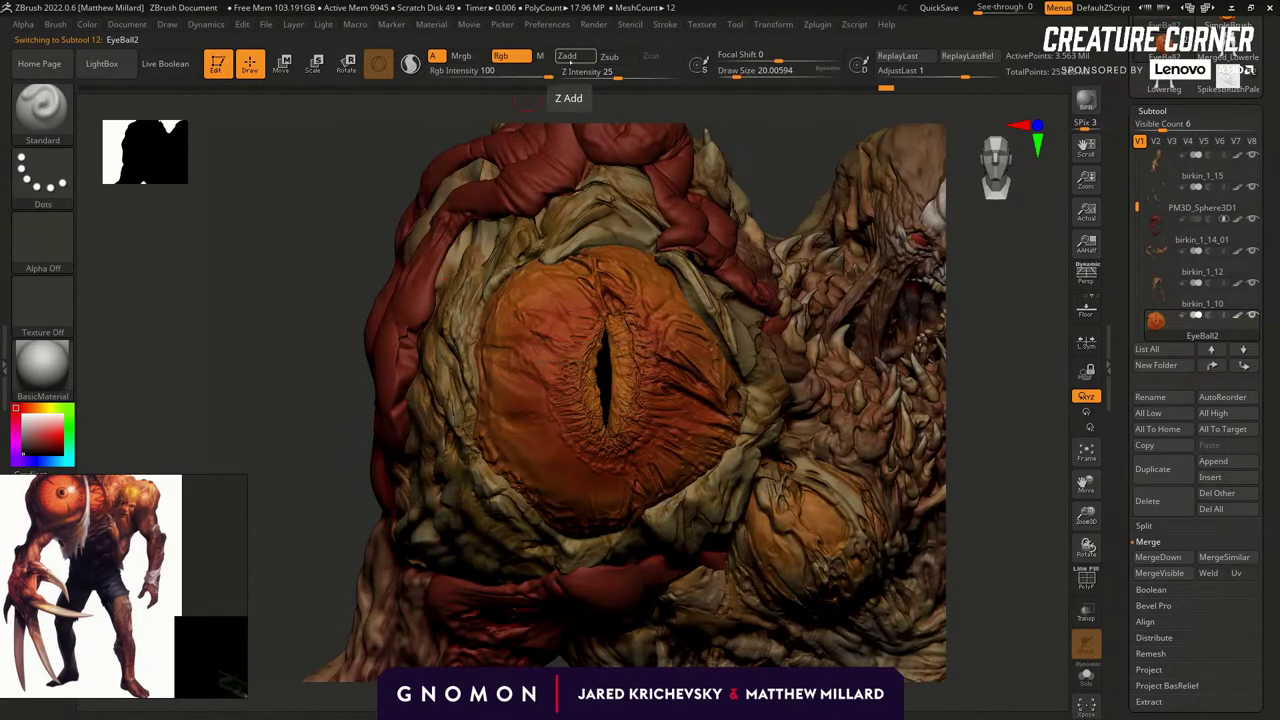
Paint a muted yellow over the eyeball around the pupil at Rgb Intensity 46 and a Draw Size of about 41.
{"action": "left_click", "coordinate": [39, 409]}
{"action": "left_click", "coordinate": [35, 428]}
{"action": "left_click", "coordinate": [511, 73]}
{"action": "key", "text": "s"}
{"action": "left_click", "coordinate": [561, 363]}
{"action": "left_click_drag", "start_coordinate": [334, 506], "coordinate": [557, 359]}
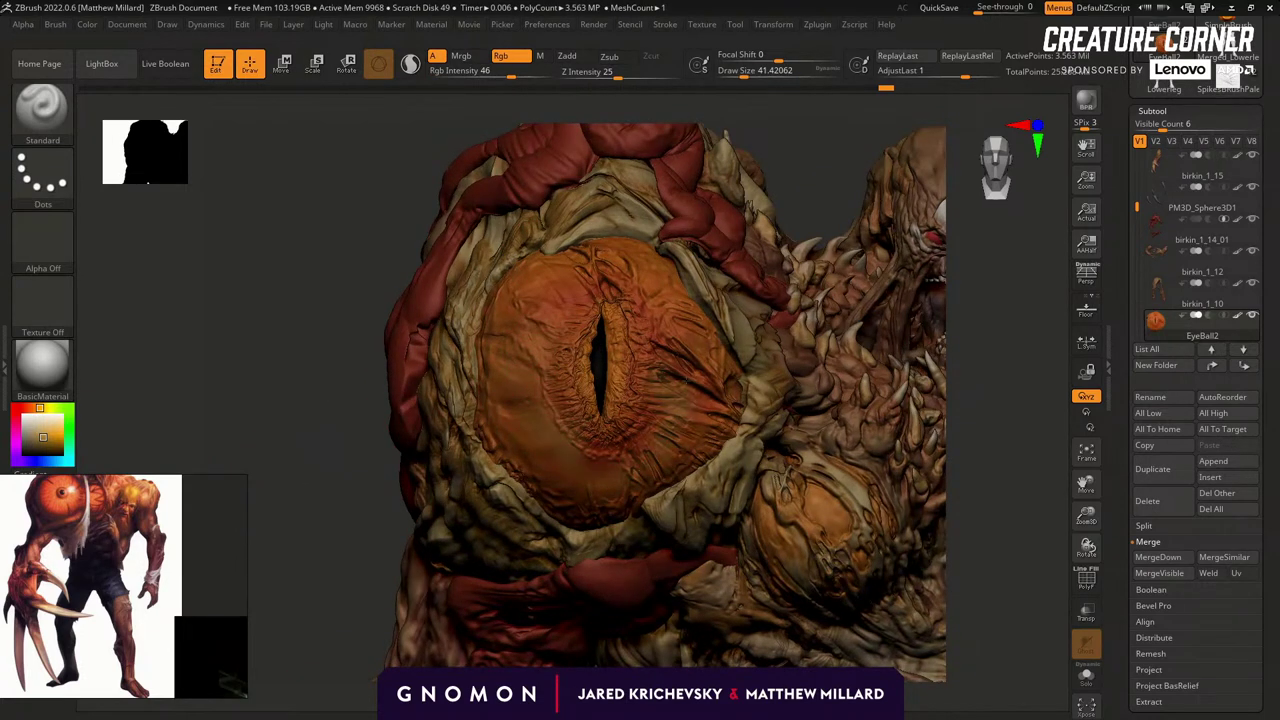
{"action": "left_click_drag", "start_coordinate": [337, 543], "coordinate": [600, 380]}
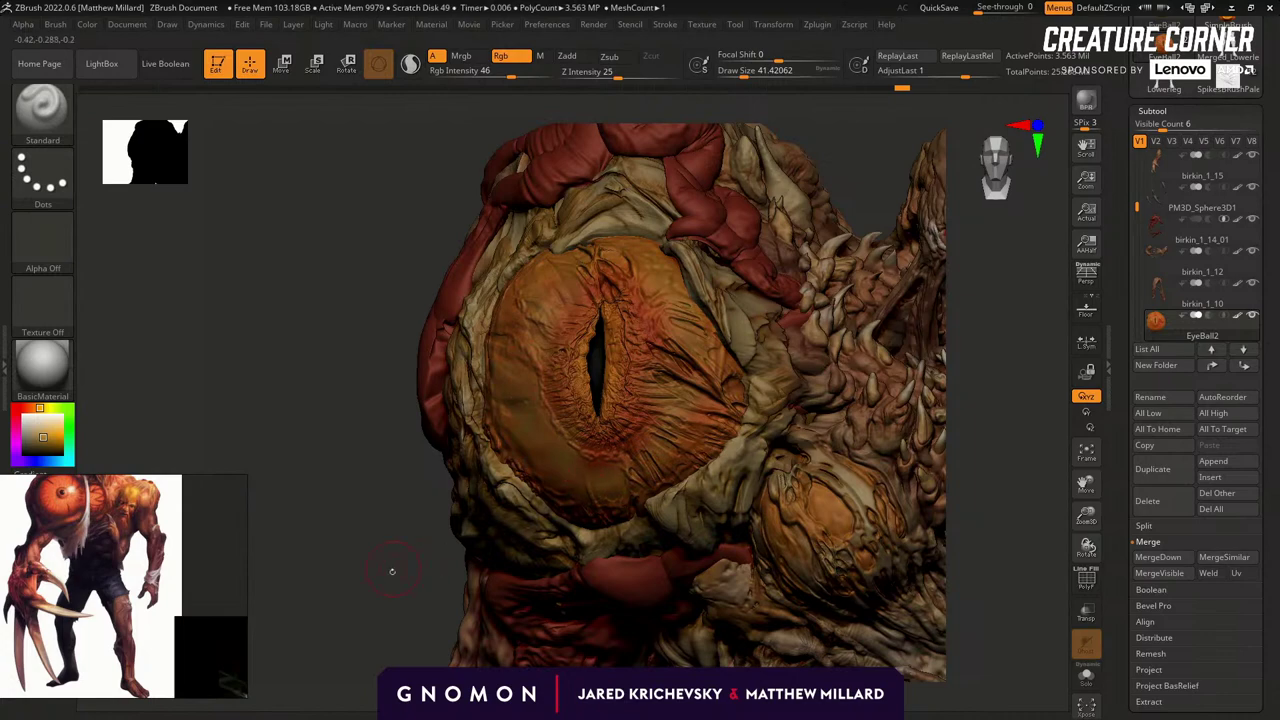
{"action": "left_click_drag", "start_coordinate": [391, 569], "coordinate": [545, 320]}
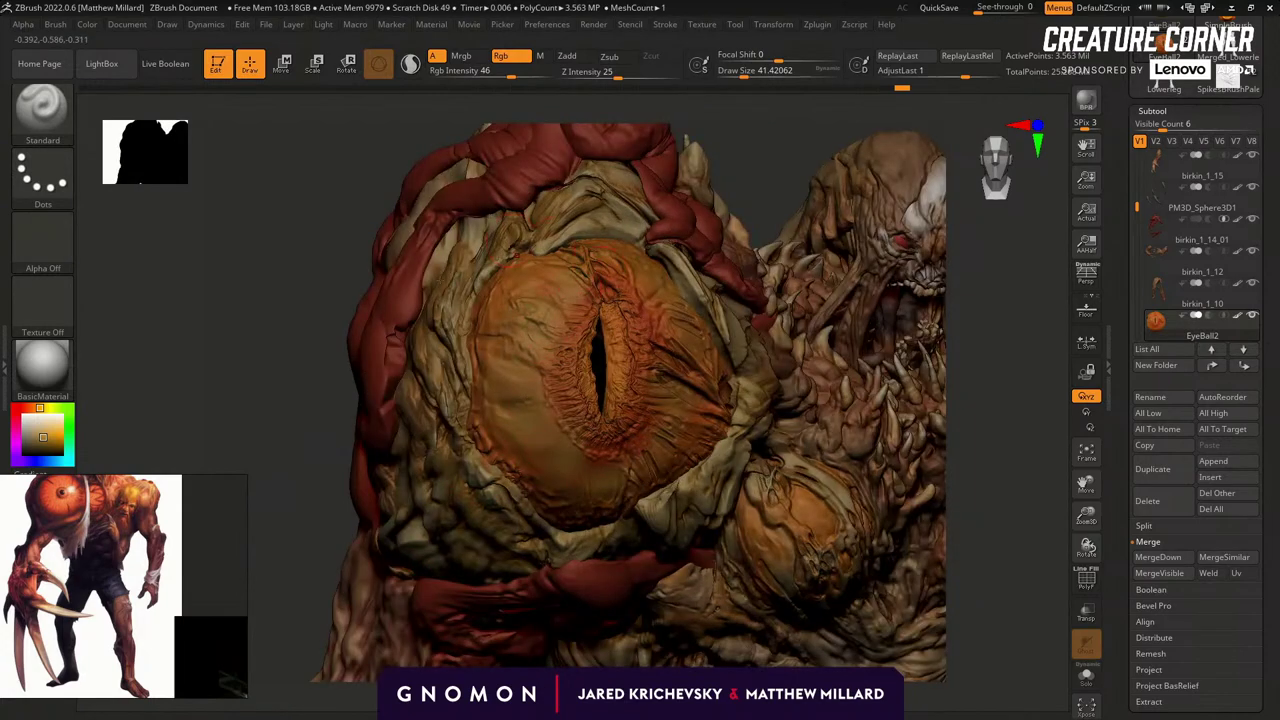
Try painting a dark purple tint beside the eye's slit pupil with a draw size of about 9.4, and undo it.
{"action": "left_click_drag", "start_coordinate": [370, 480], "coordinate": [300, 440]}
{"action": "right_click_drag", "start_coordinate": [310, 570], "coordinate": [329, 486], "text": "ctrl"}
{"action": "left_click_drag", "start_coordinate": [329, 486], "coordinate": [335, 484]}
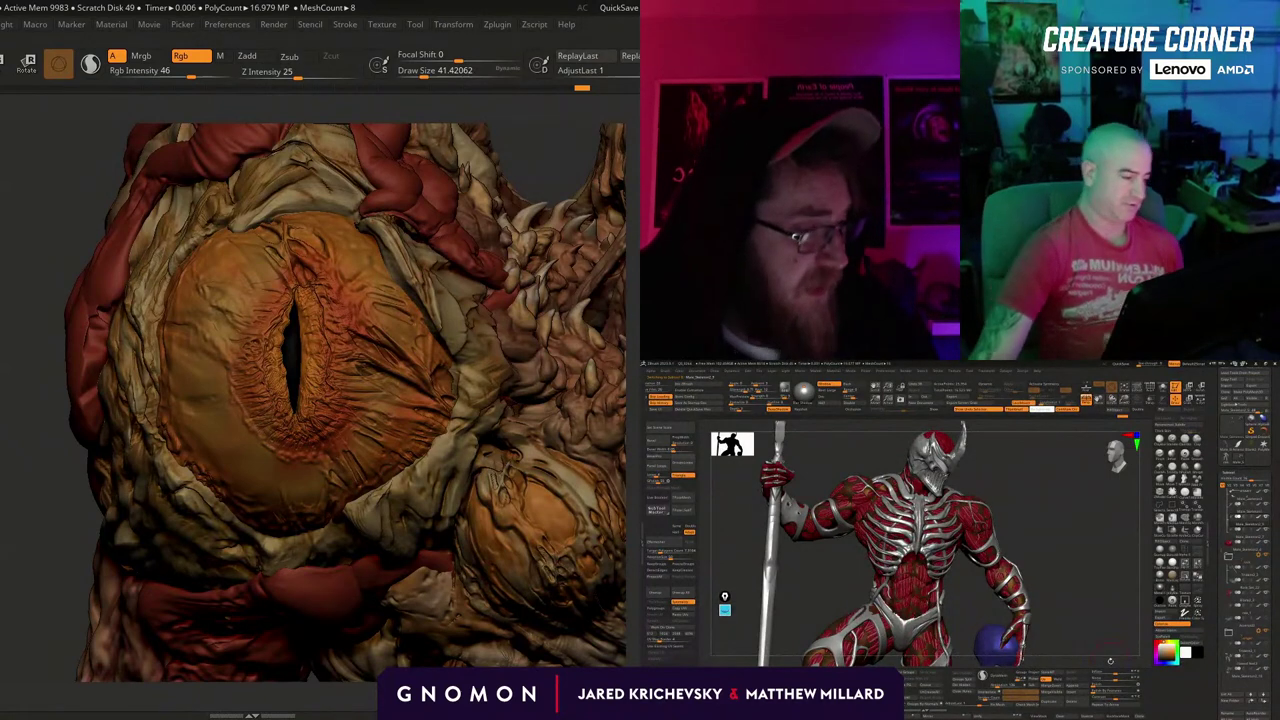
{"action": "key", "text": "s"}
{"action": "left_click_drag", "start_coordinate": [292, 298], "coordinate": [271, 298]}
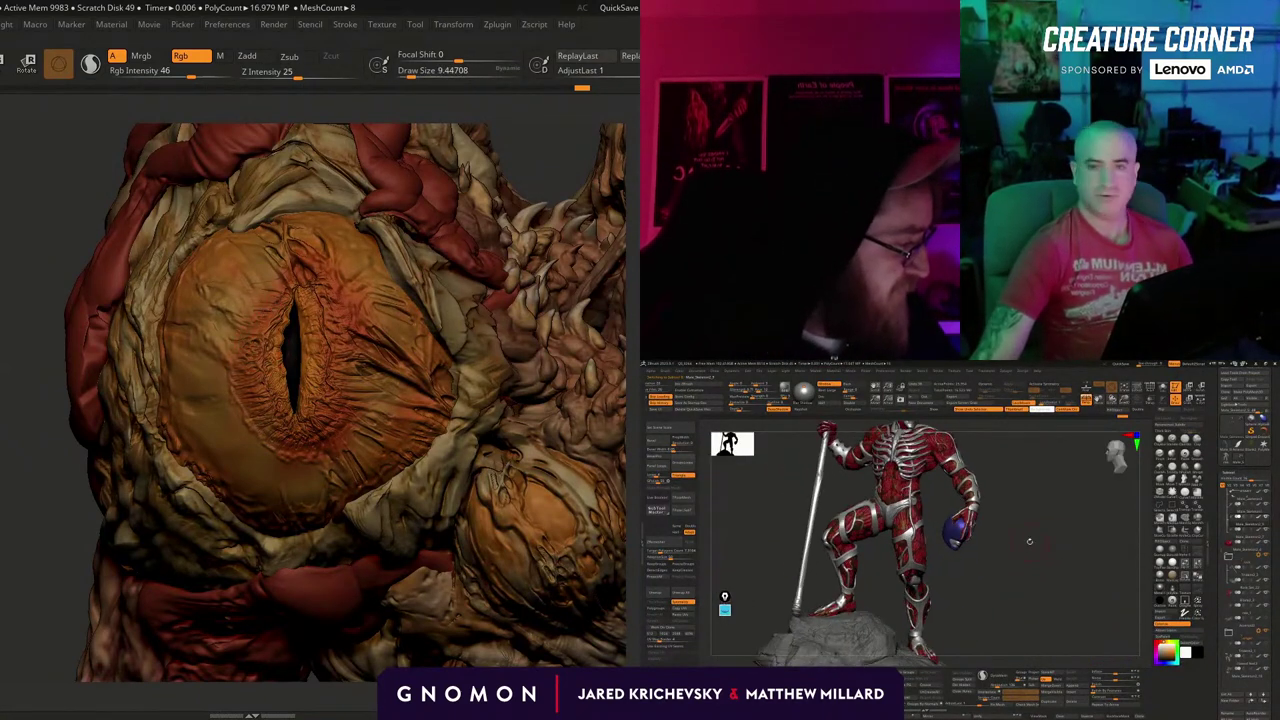
{"action": "left_click_drag", "start_coordinate": [245, 342], "coordinate": [227, 372]}
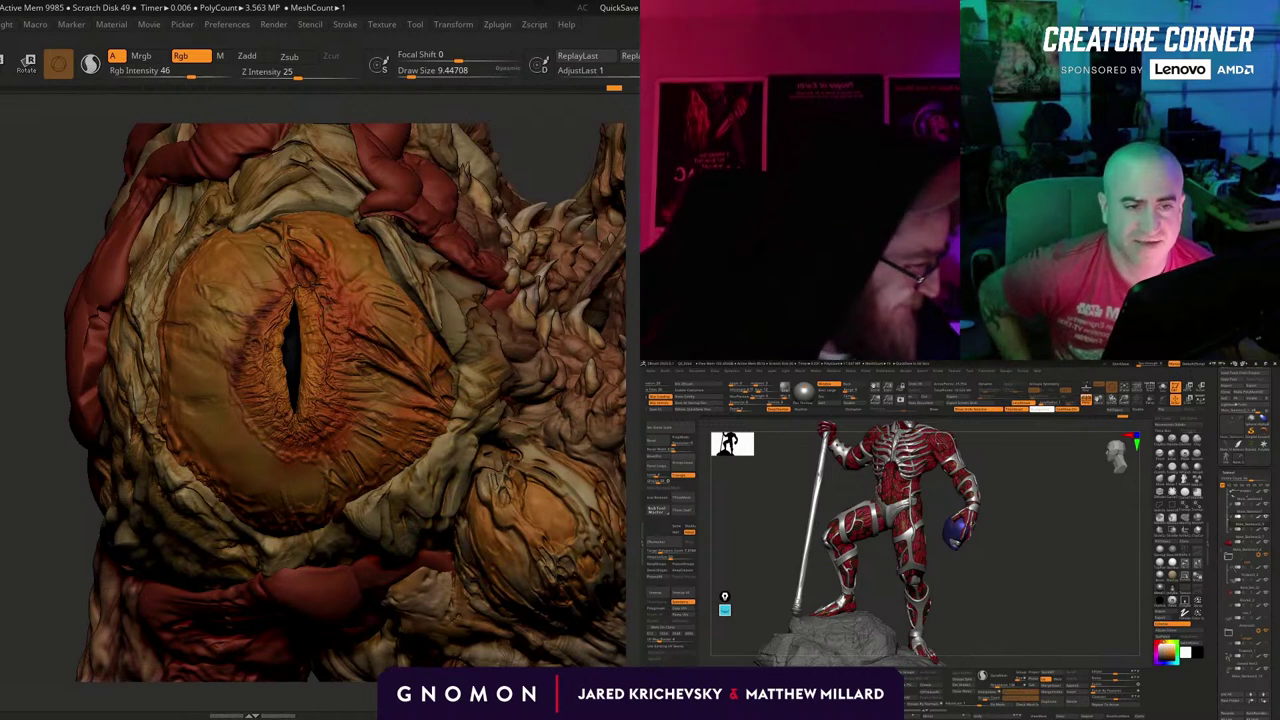
{"action": "key", "text": "ctrl+z"}
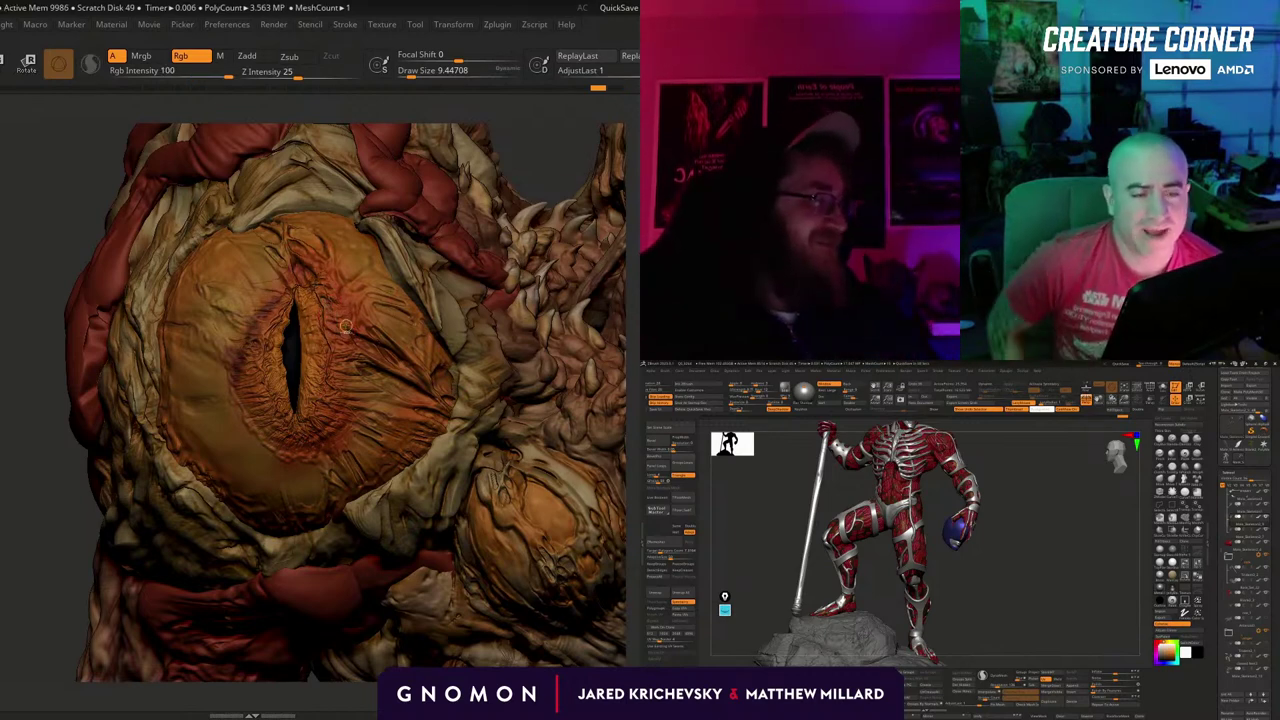
{"action": "key", "text": "ctrl+z"}
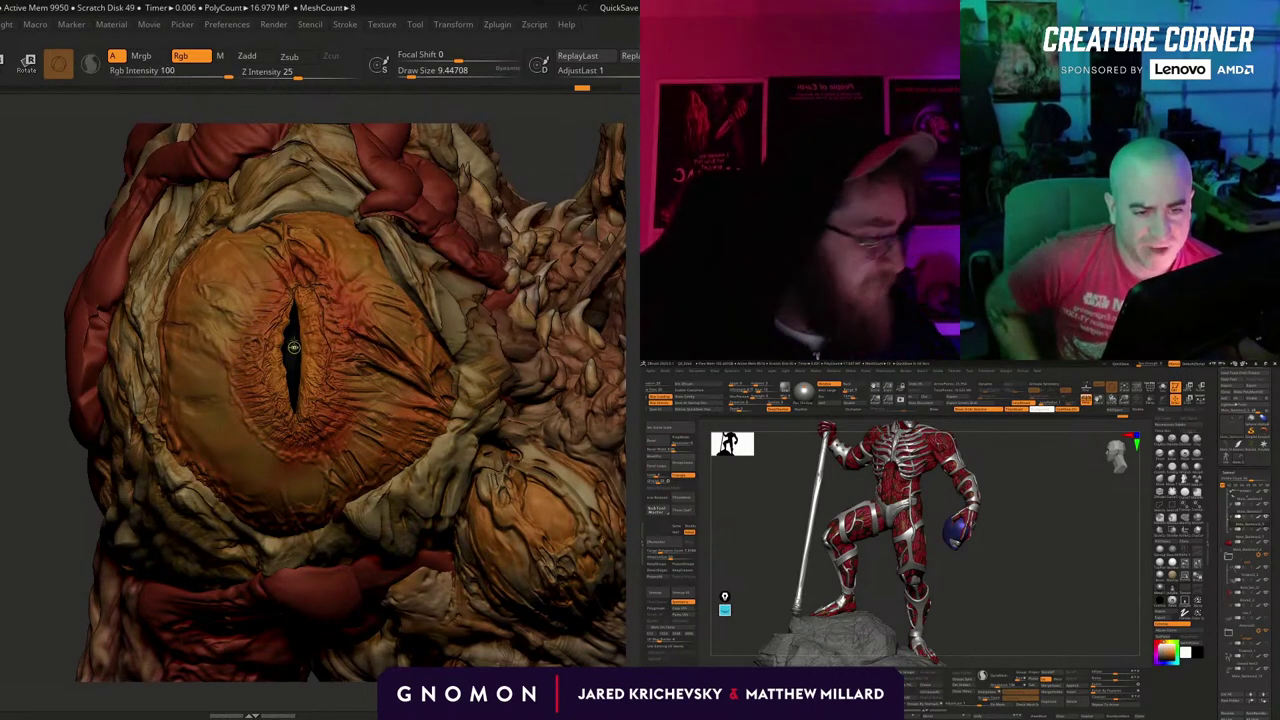
Paint small dark spots around the eye's slit pupil with a draw size of about 5.75 at RGB intensity 46.
{"action": "key", "text": "bracketleft"}
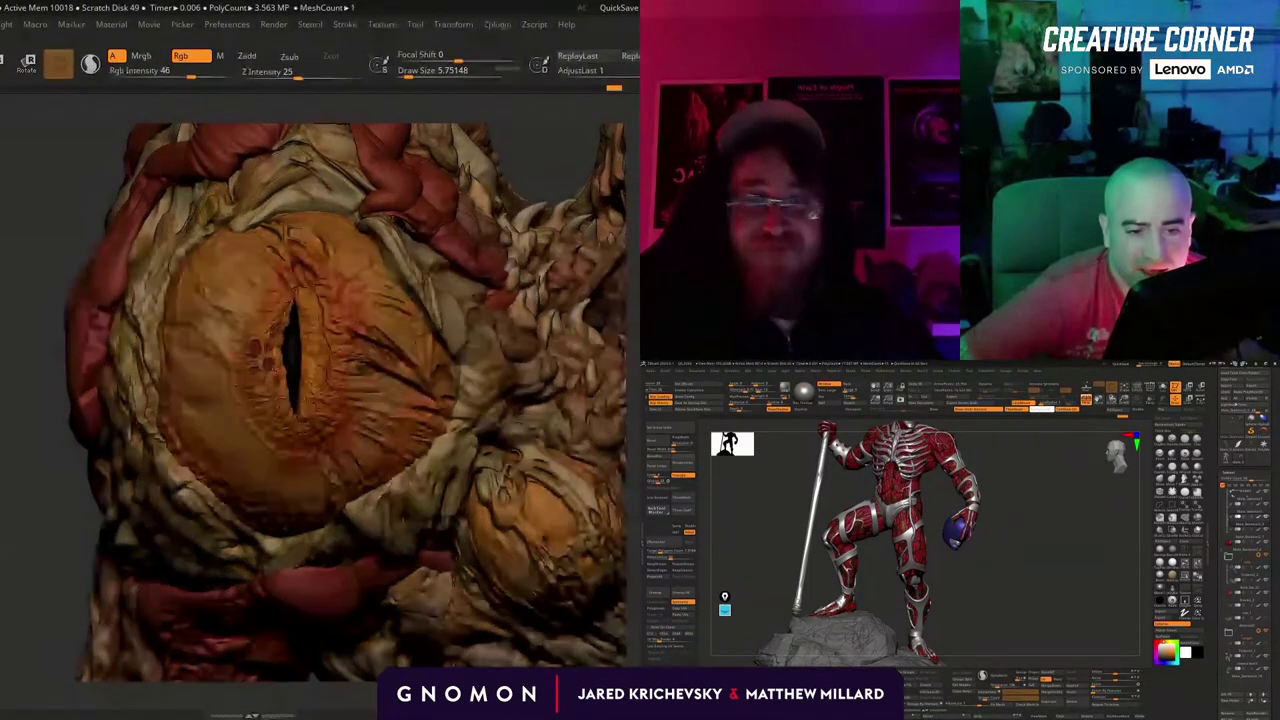
{"action": "left_click_drag", "start_coordinate": [9, 526], "coordinate": [2, 507], "text": "alt"}
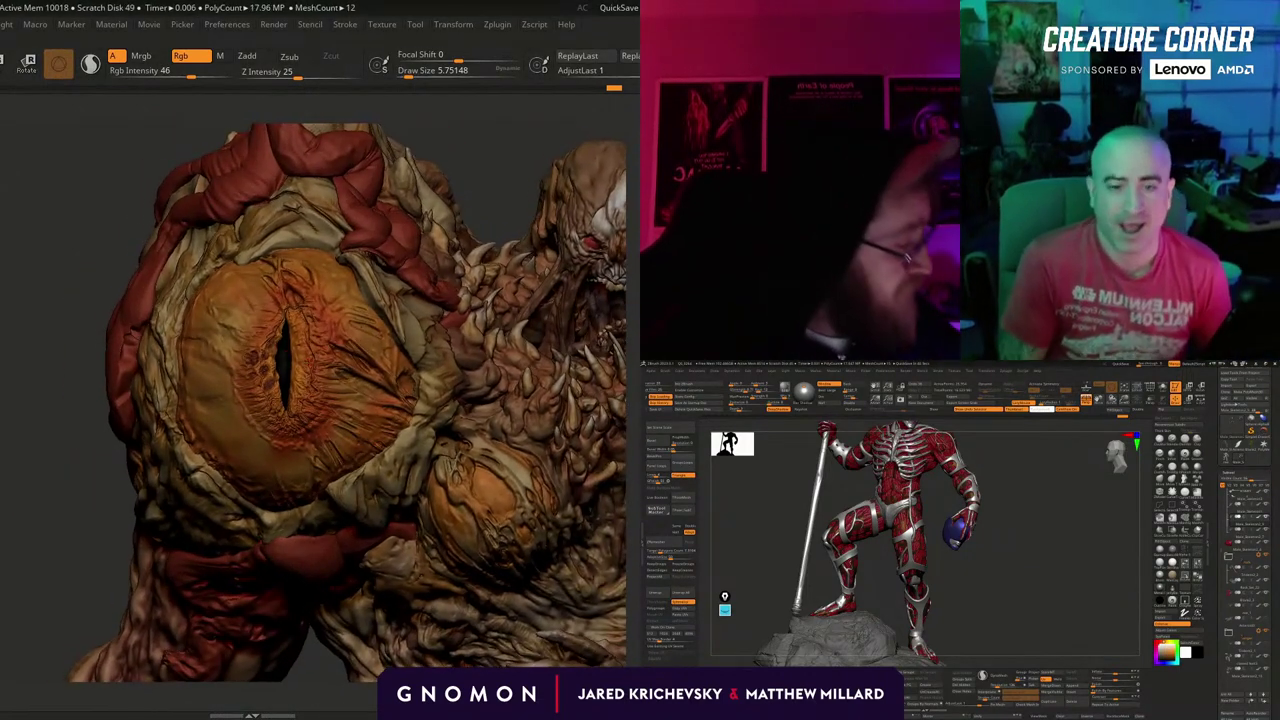
{"action": "mouse_move", "coordinate": [309, 347]}
{"action": "left_mouse_down"}
{"action": "mouse_move", "coordinate": [304, 335]}
{"action": "mouse_move", "coordinate": [302, 370]}
{"action": "left_mouse_up"}
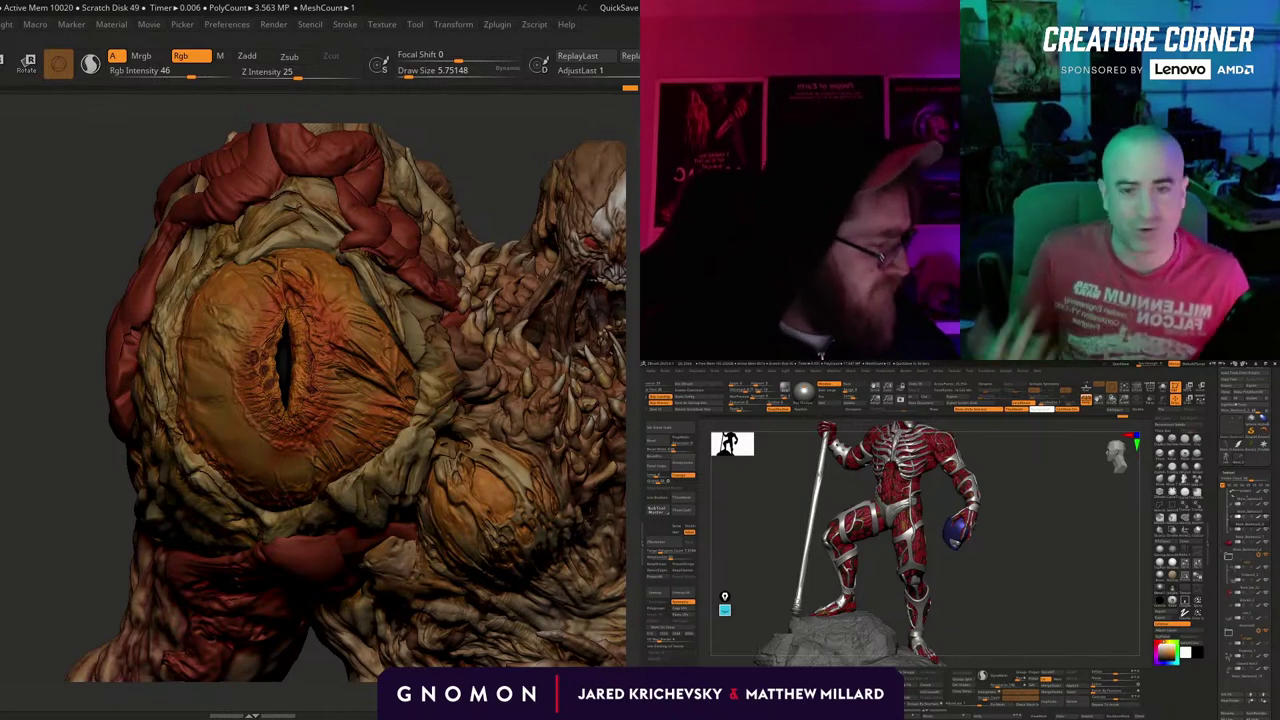
Examine the painted shoulder eye from several angles and in the context of the whole torso.
{"action": "left_click_drag", "start_coordinate": [35, 517], "coordinate": [10, 517]}
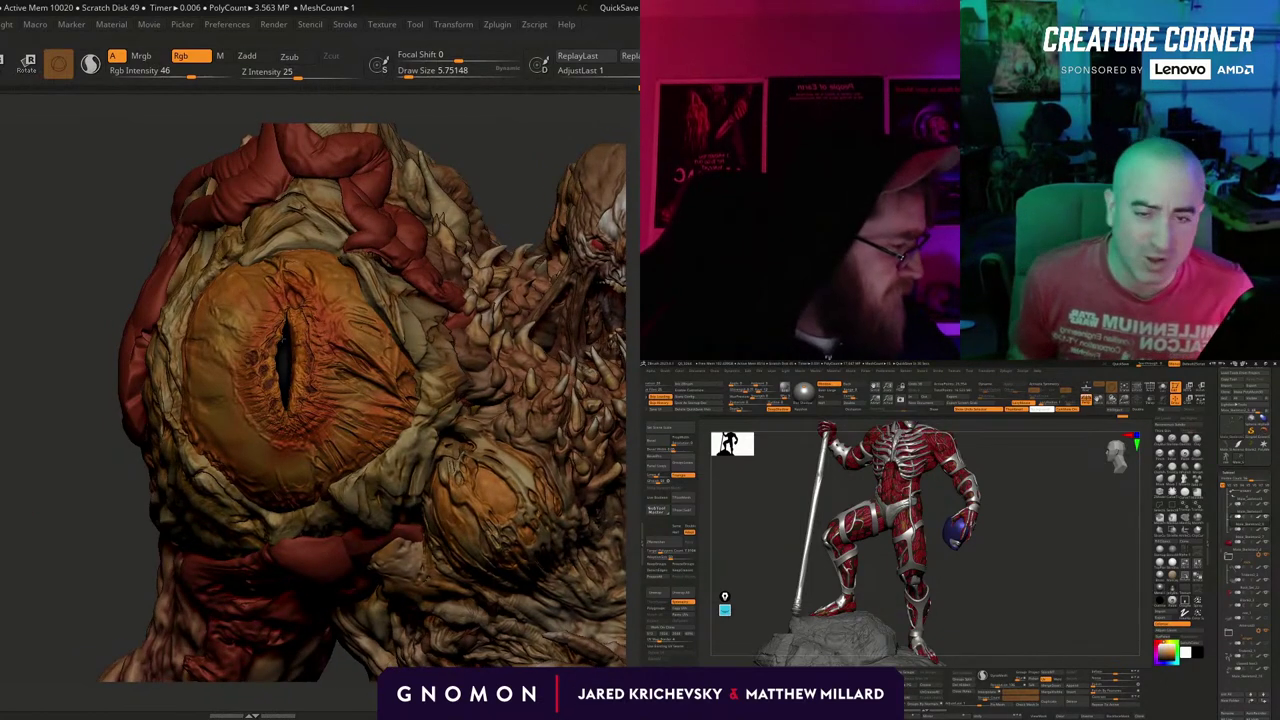
{"action": "left_click_drag", "start_coordinate": [28, 565], "coordinate": [18, 568]}
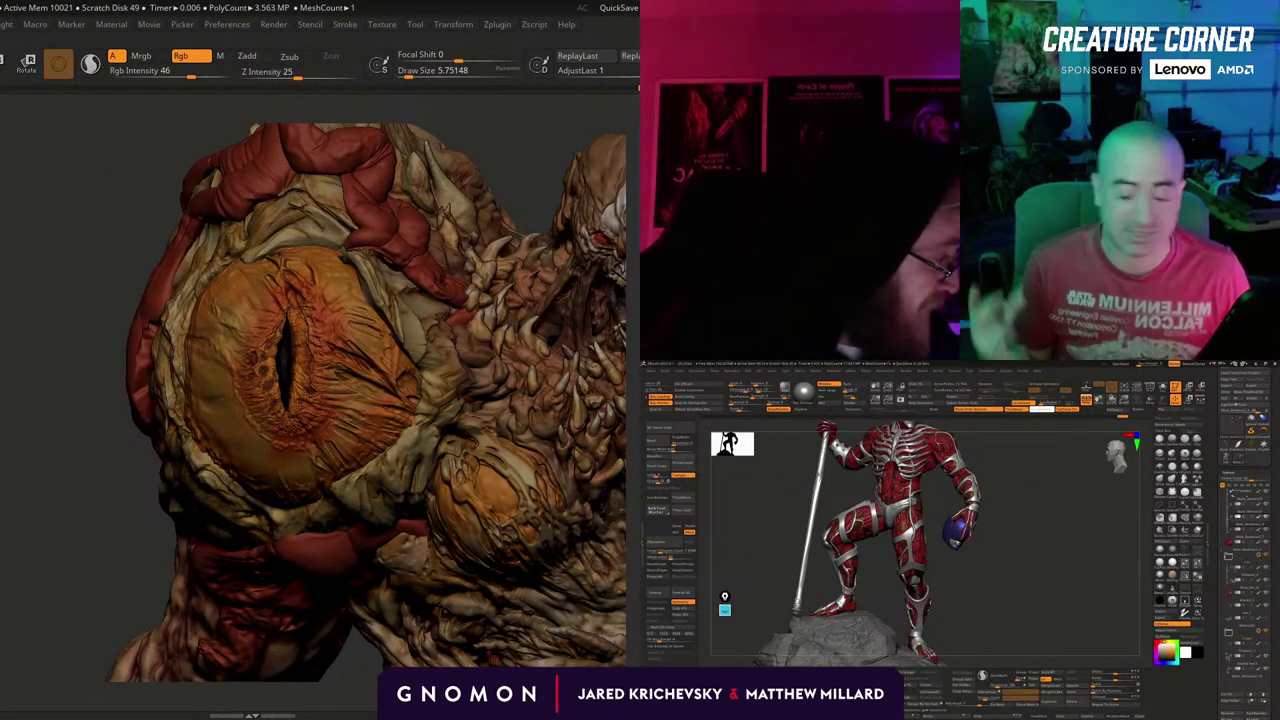
{"action": "left_click_drag", "start_coordinate": [34, 556], "coordinate": [76, 551]}
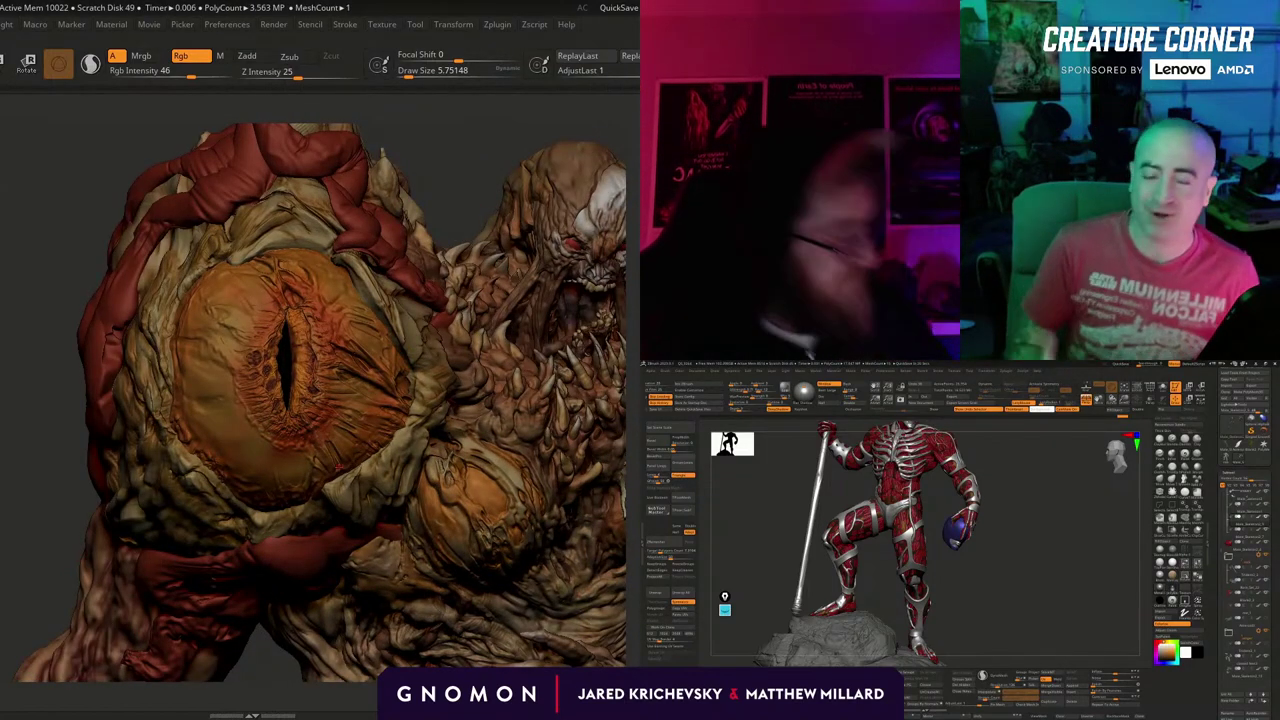
{"action": "left_click_drag", "start_coordinate": [9, 510], "coordinate": [1, 510]}
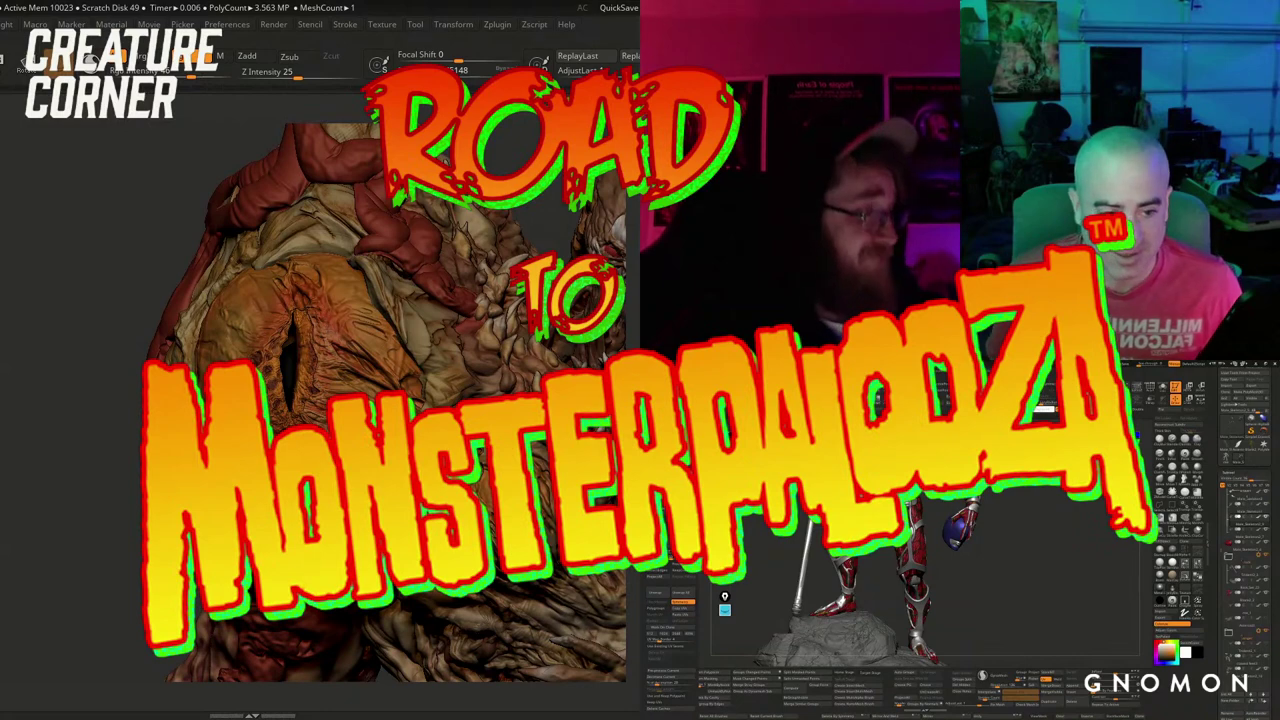
{"action": "left_click_drag", "start_coordinate": [69, 531], "coordinate": [150, 533]}
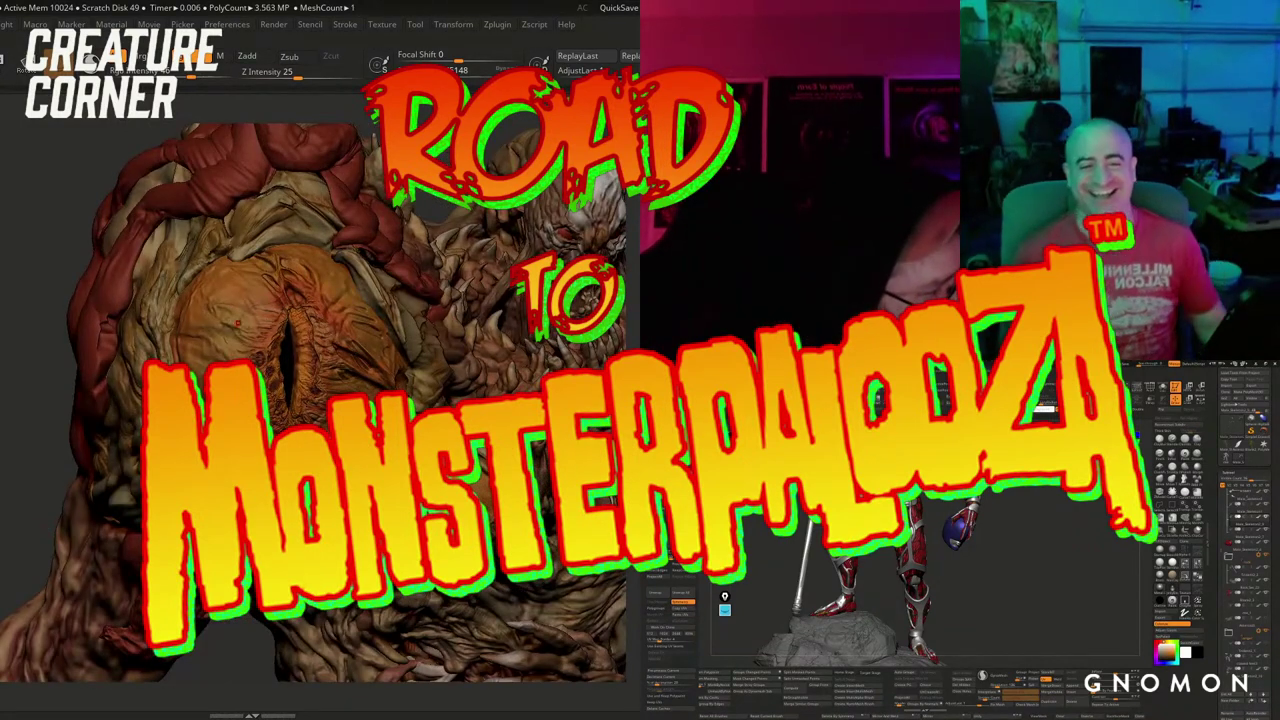
{"action": "left_click_drag", "start_coordinate": [45, 330], "coordinate": [105, 340]}
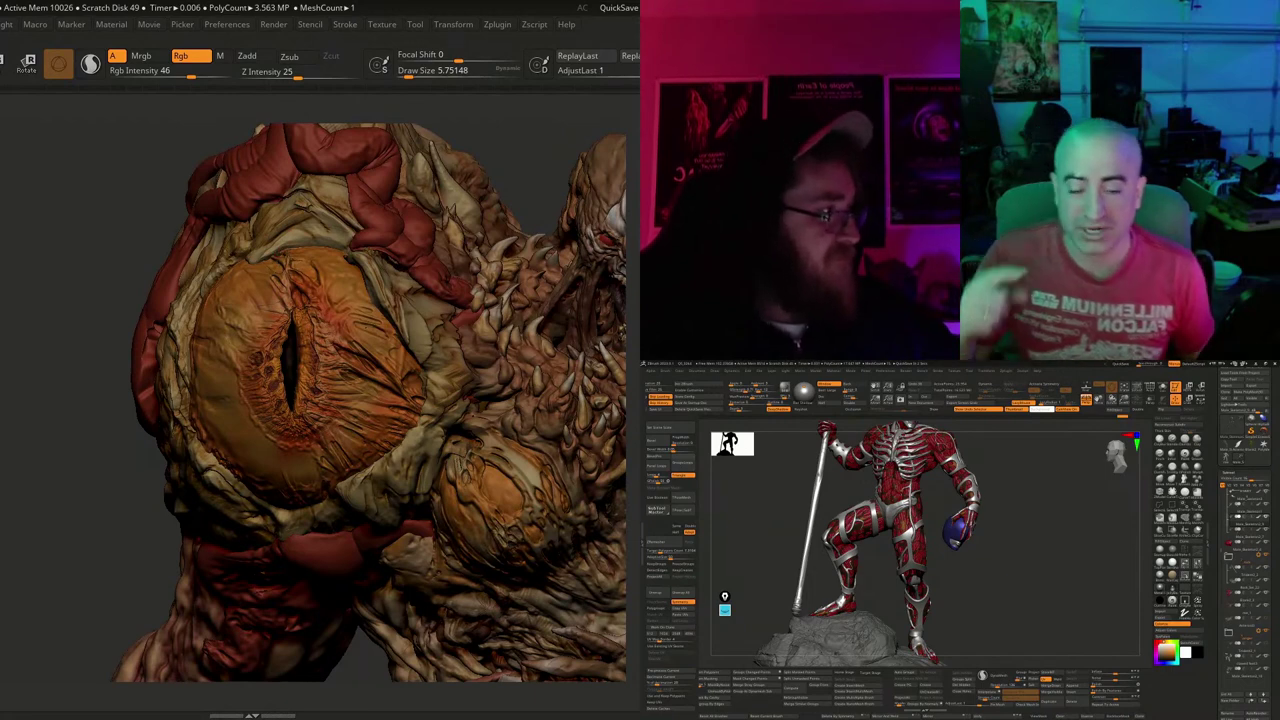
{"action": "mouse_move", "coordinate": [1, 500]}
{"action": "left_mouse_down"}
{"action": "mouse_move", "coordinate": [1, 478]}
{"action": "mouse_move", "coordinate": [8, 508]}
{"action": "mouse_move", "coordinate": [5, 497]}
{"action": "left_mouse_up"}
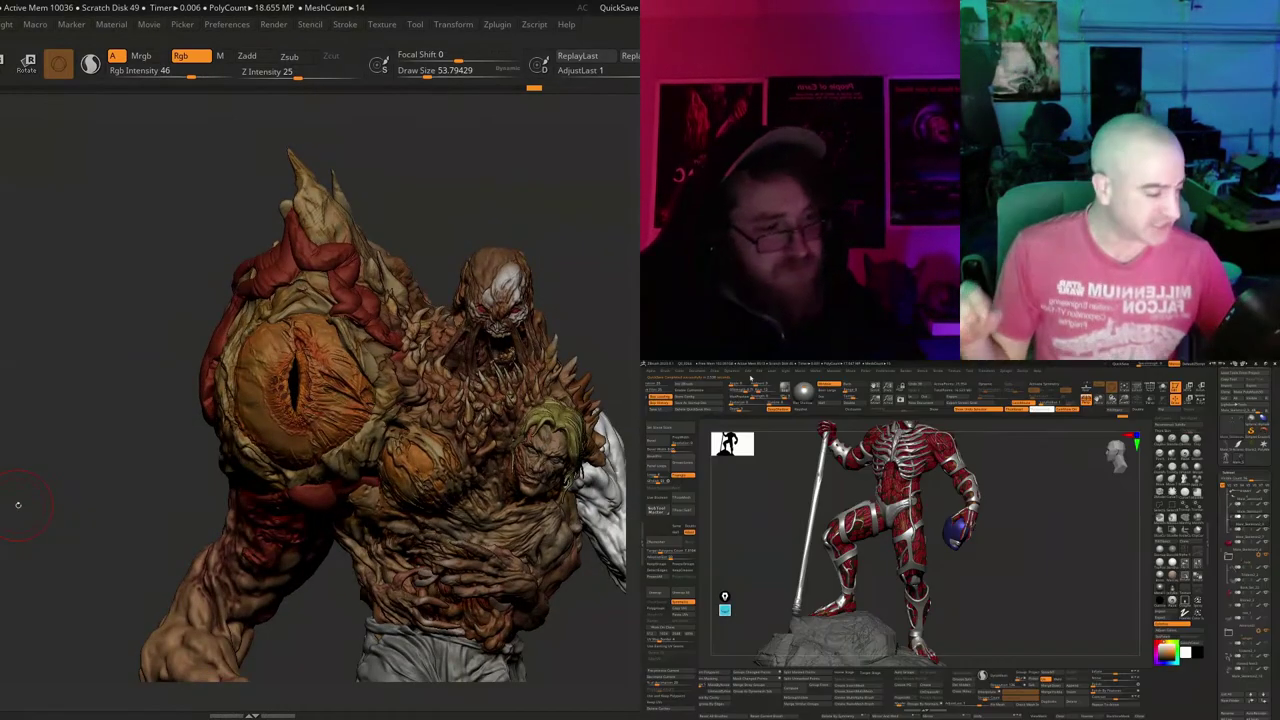
Select the Standard brush.
{"action": "key", "text": "b"}
{"action": "key", "text": "s"}
{"action": "key", "text": "t"}
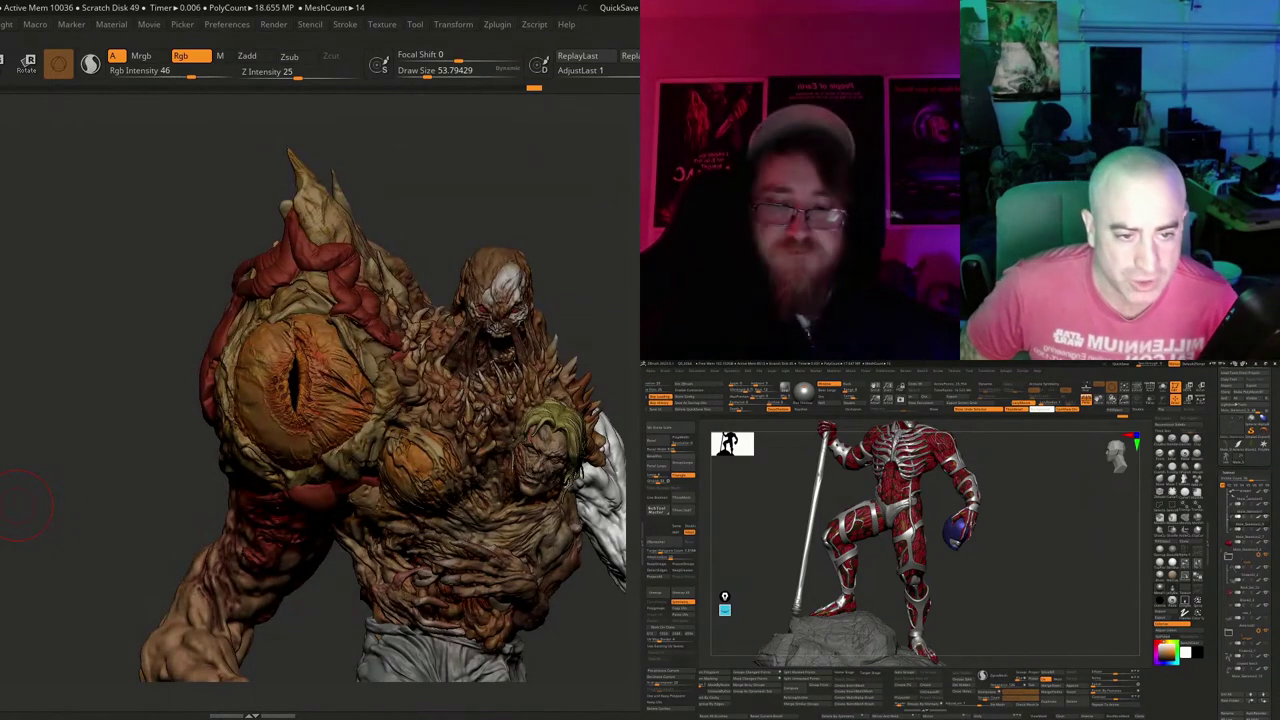
{"action": "key", "text": "alt+Tab"}
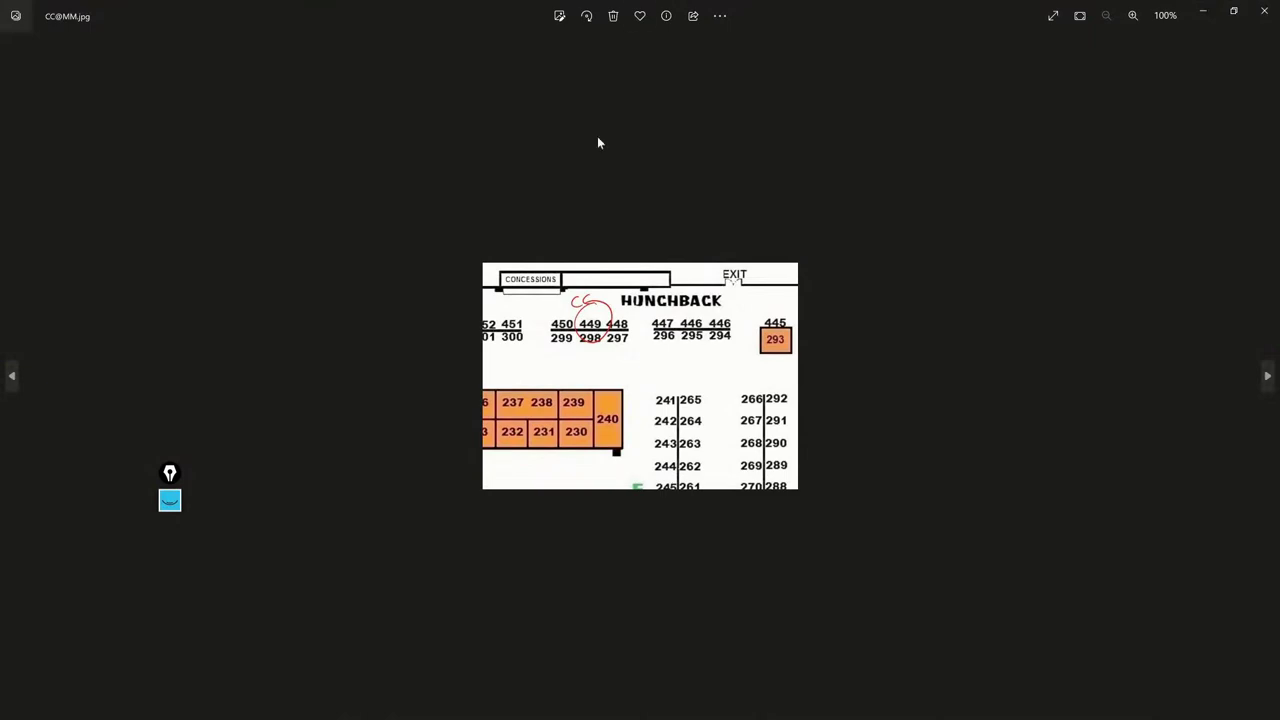
{"action": "scroll", "coordinate": [515, 340], "scroll_direction": "up", "scroll_amount": 5}
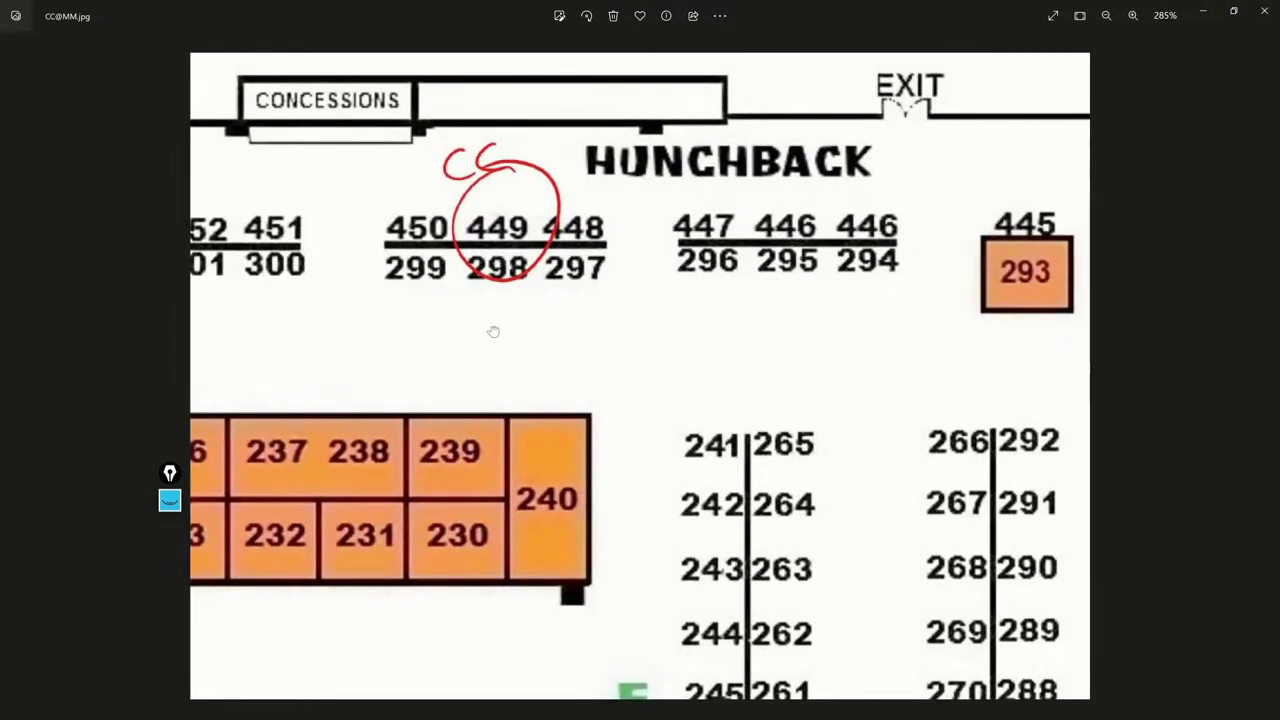
{"action": "scroll", "coordinate": [506, 296], "scroll_direction": "up", "scroll_amount": 3}
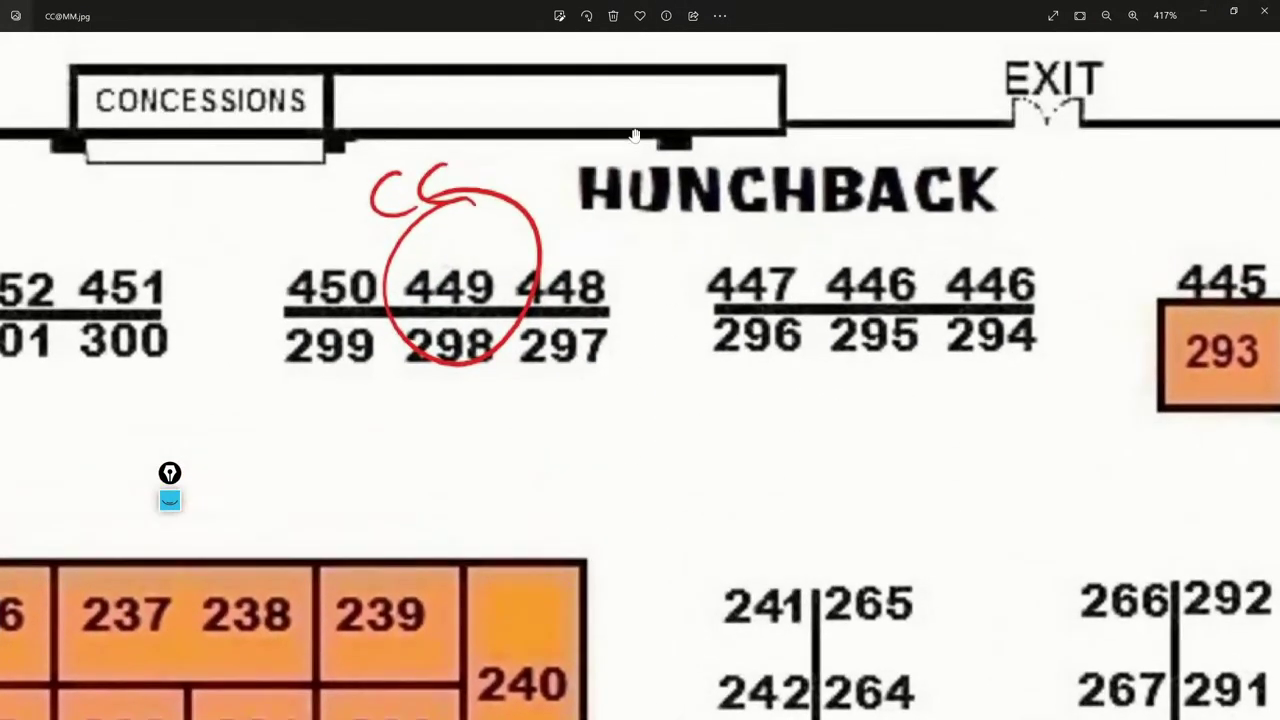
{"action": "scroll", "coordinate": [432, 346], "scroll_direction": "down", "scroll_amount": 6}
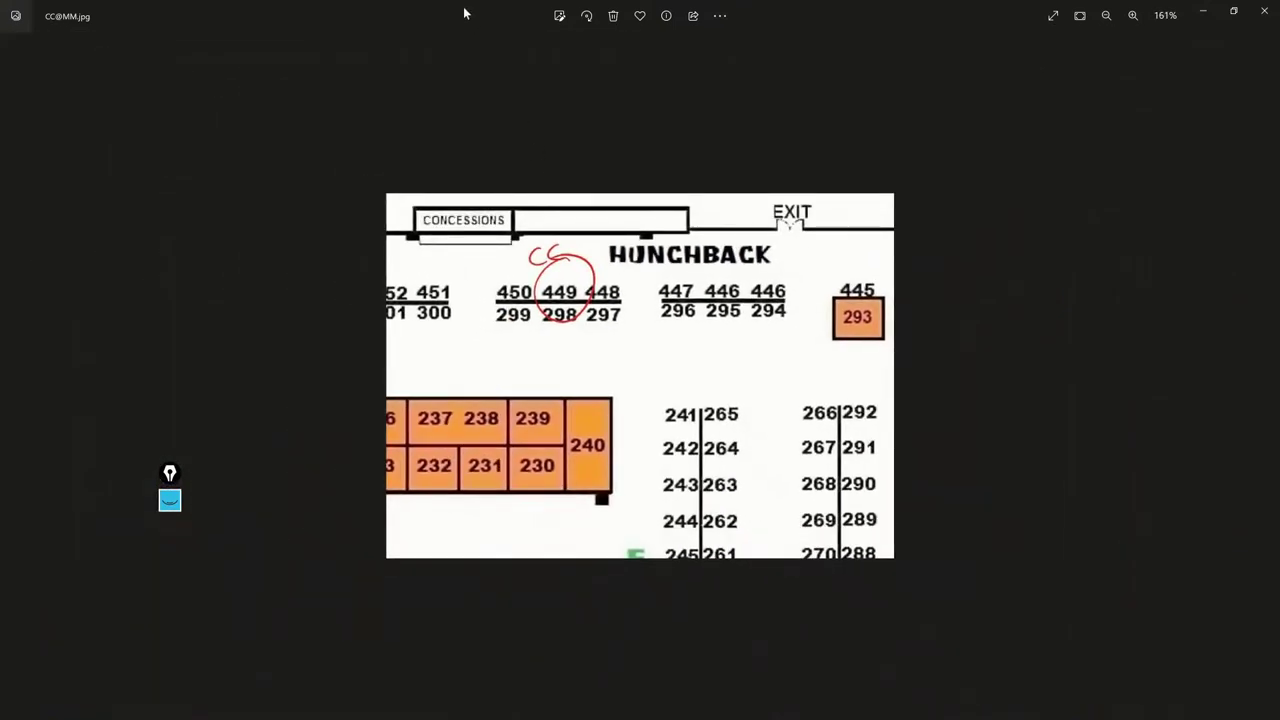
{"action": "left_click_drag", "start_coordinate": [465, 14], "coordinate": [637, 231]}
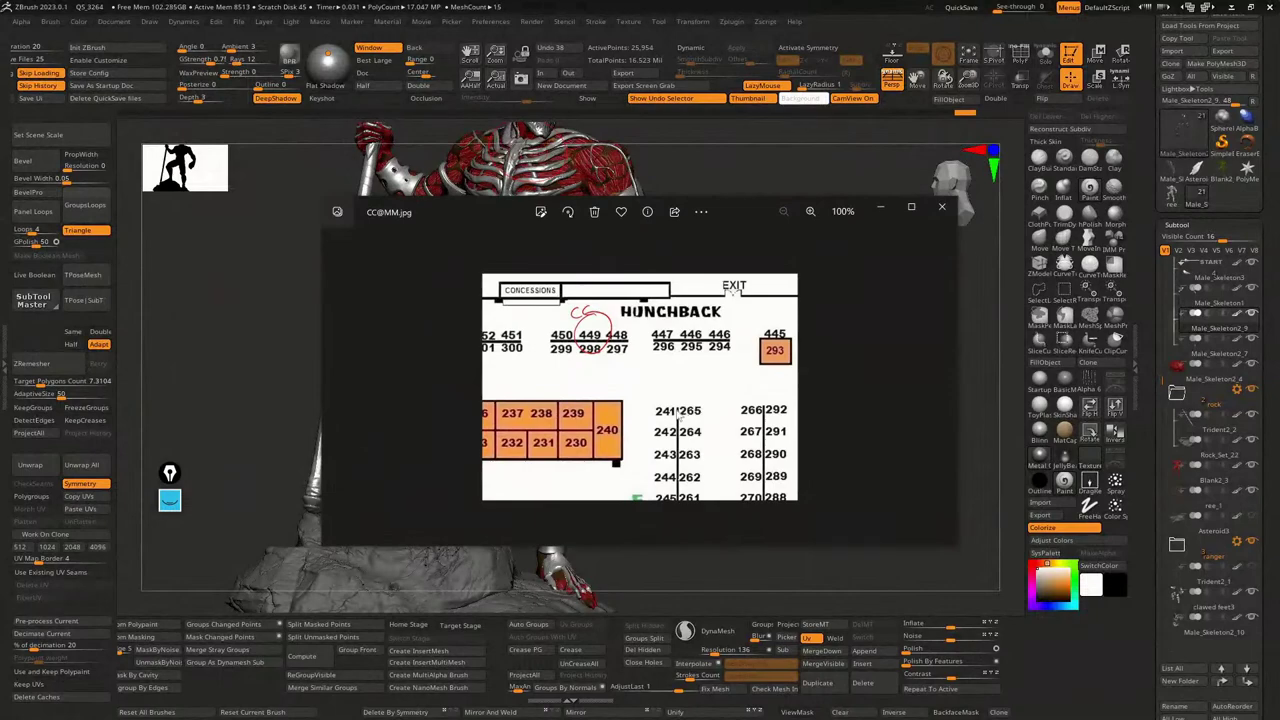
{"action": "scroll", "coordinate": [681, 419], "scroll_direction": "up", "scroll_amount": 6}
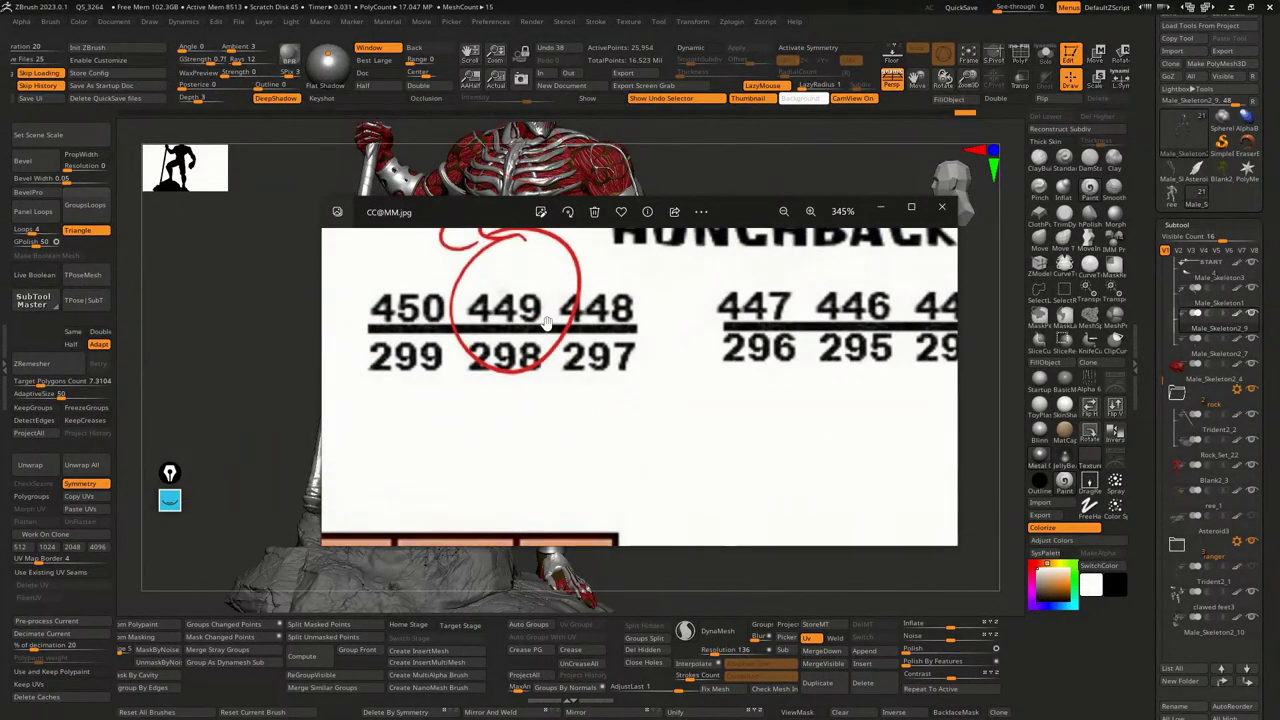
{"action": "left_click", "coordinate": [872, 207]}
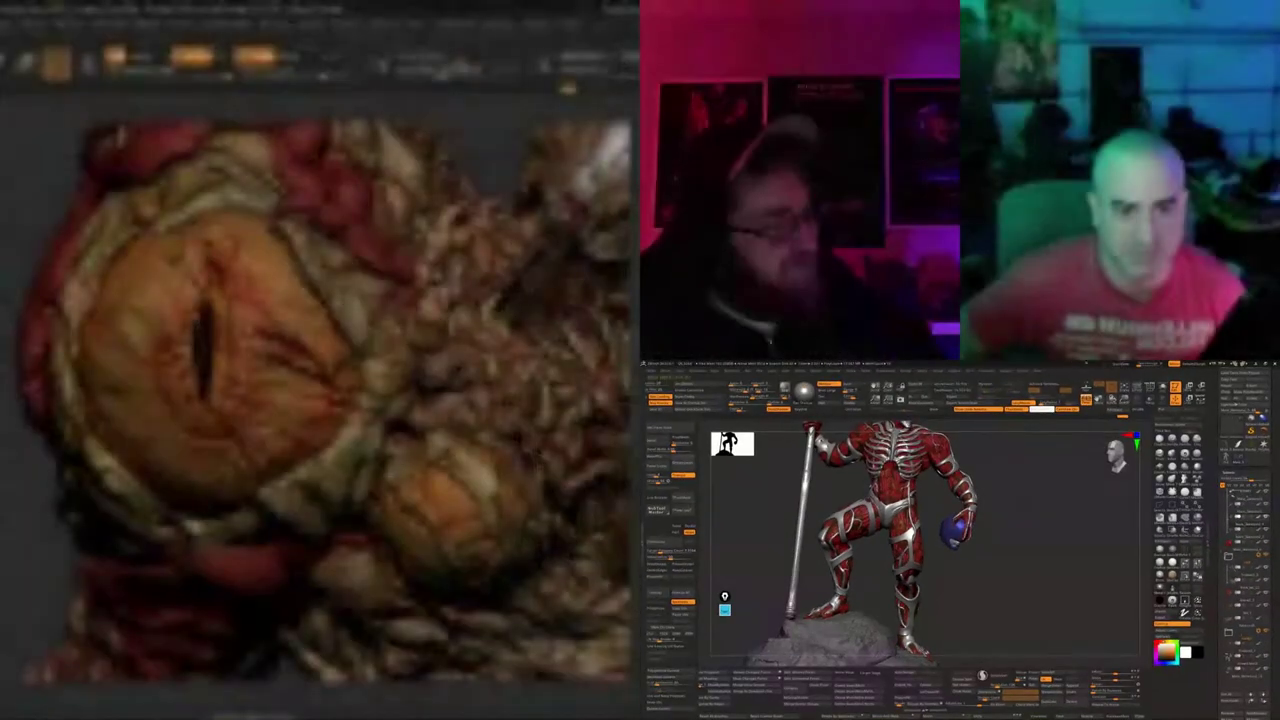
Make the large shoulder eyeball the active subtool and select the ClayBuildup brush.
{"action": "right_click_drag", "start_coordinate": [92, 284], "coordinate": [88, 373], "text": "ctrl"}
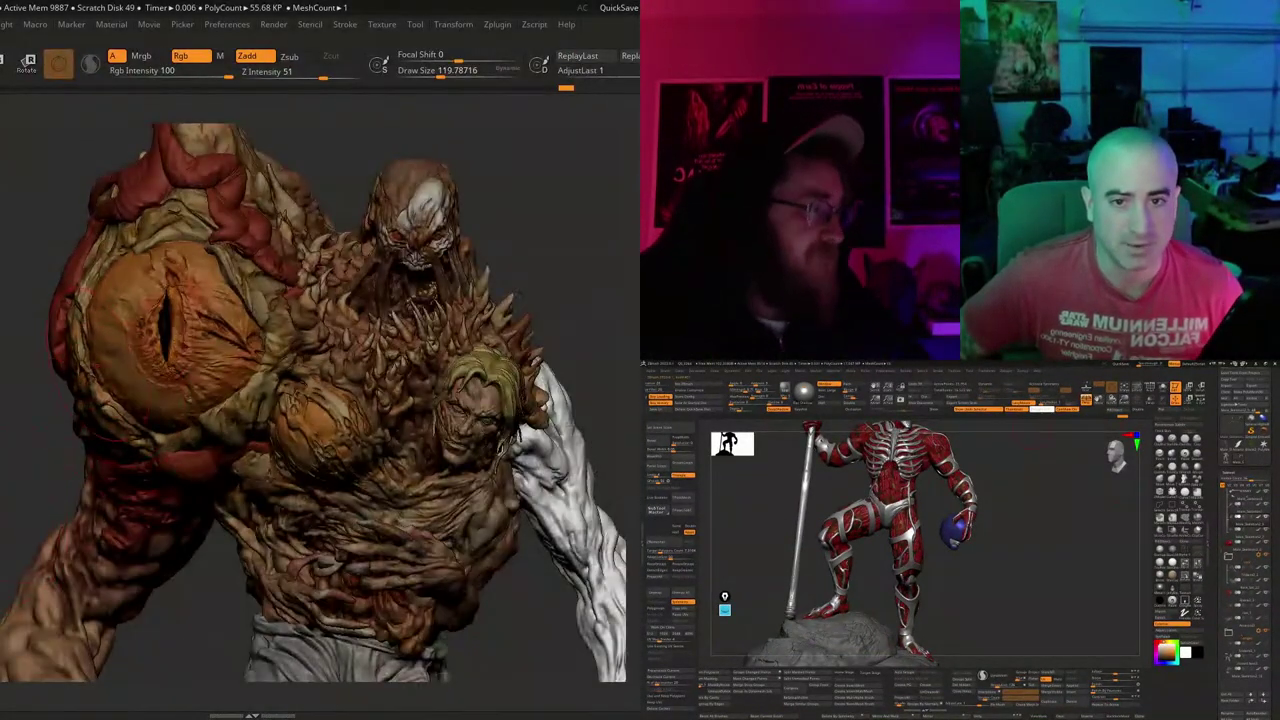
{"action": "left_click", "coordinate": [209, 380], "text": "alt"}
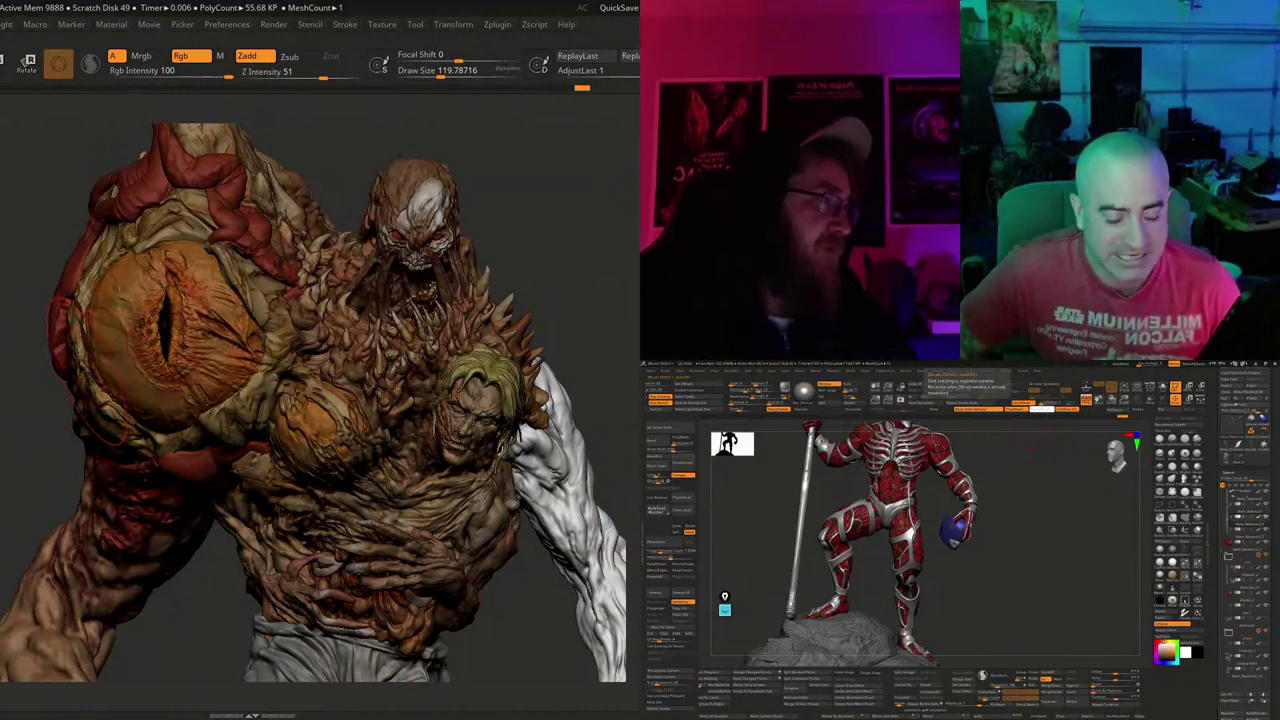
{"action": "mouse_move", "coordinate": [543, 255]}
{"action": "left_mouse_down"}
{"action": "mouse_move", "coordinate": [551, 269]}
{"action": "mouse_move", "coordinate": [491, 285]}
{"action": "left_mouse_up"}
{"action": "key", "text": "b"}
{"action": "key", "text": "c"}
{"action": "key", "text": "b"}
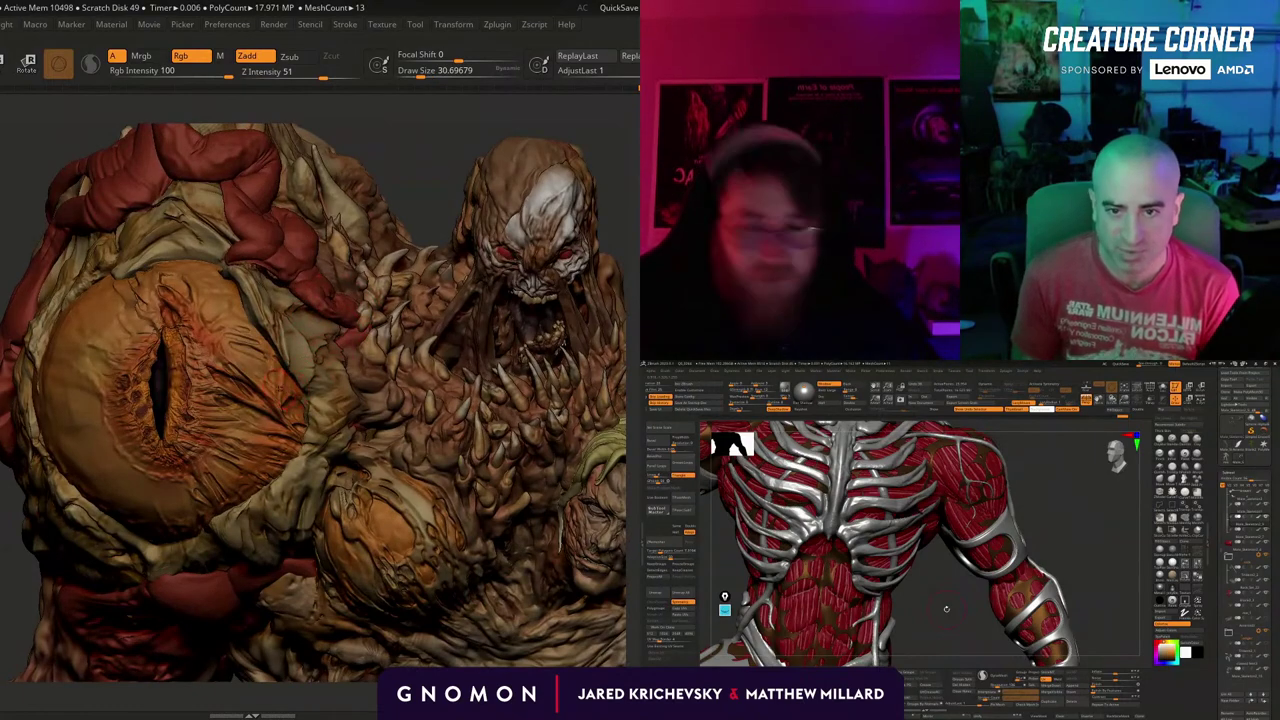
Switch to the Move brush and set its draw size to about 68 for the large eye.
{"action": "key", "text": "b"}
{"action": "key", "text": "m"}
{"action": "key", "text": "v"}
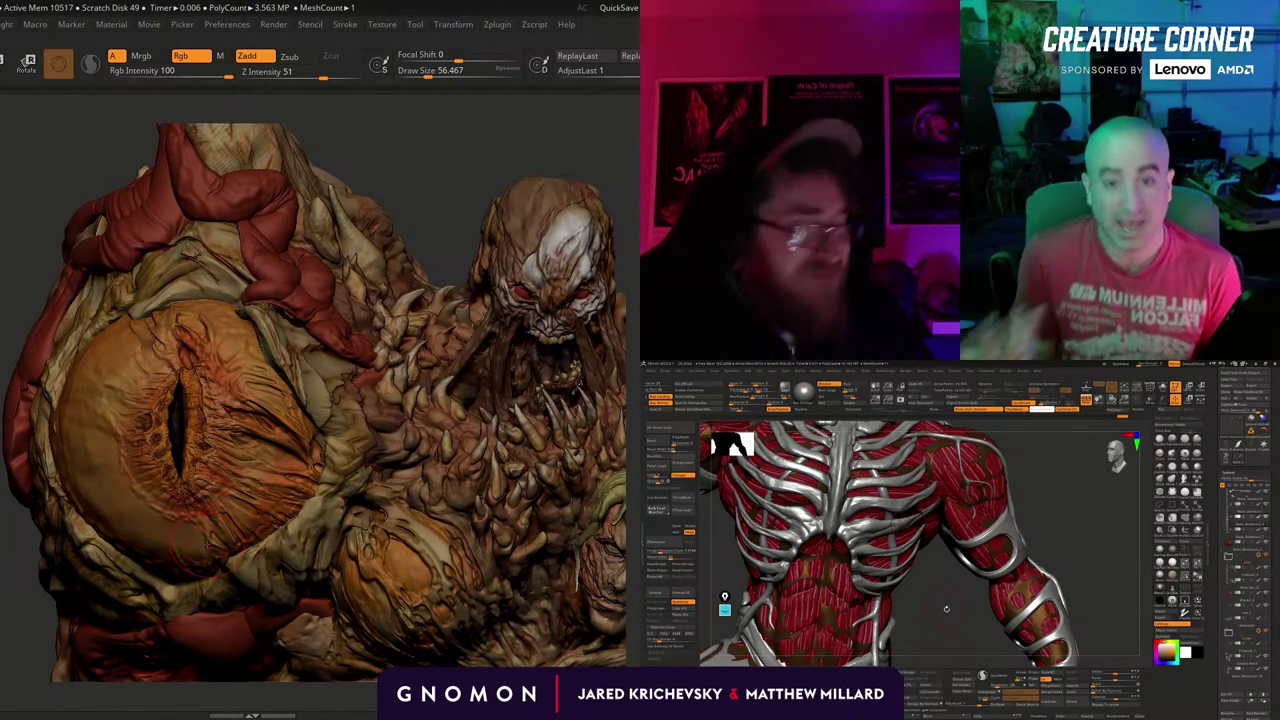
{"action": "key", "text": "s"}
{"action": "left_click_drag", "start_coordinate": [199, 594], "coordinate": [203, 594]}
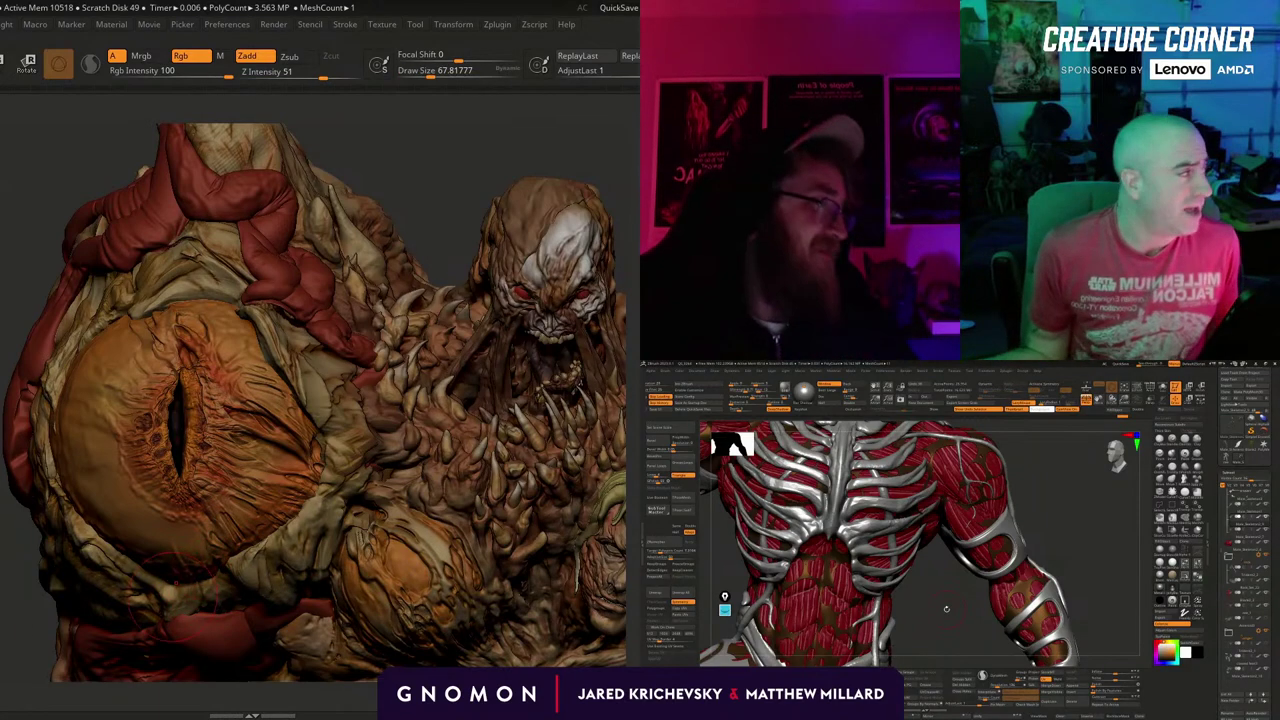
{"action": "left_click_drag", "start_coordinate": [20, 609], "coordinate": [1, 533], "text": "alt"}
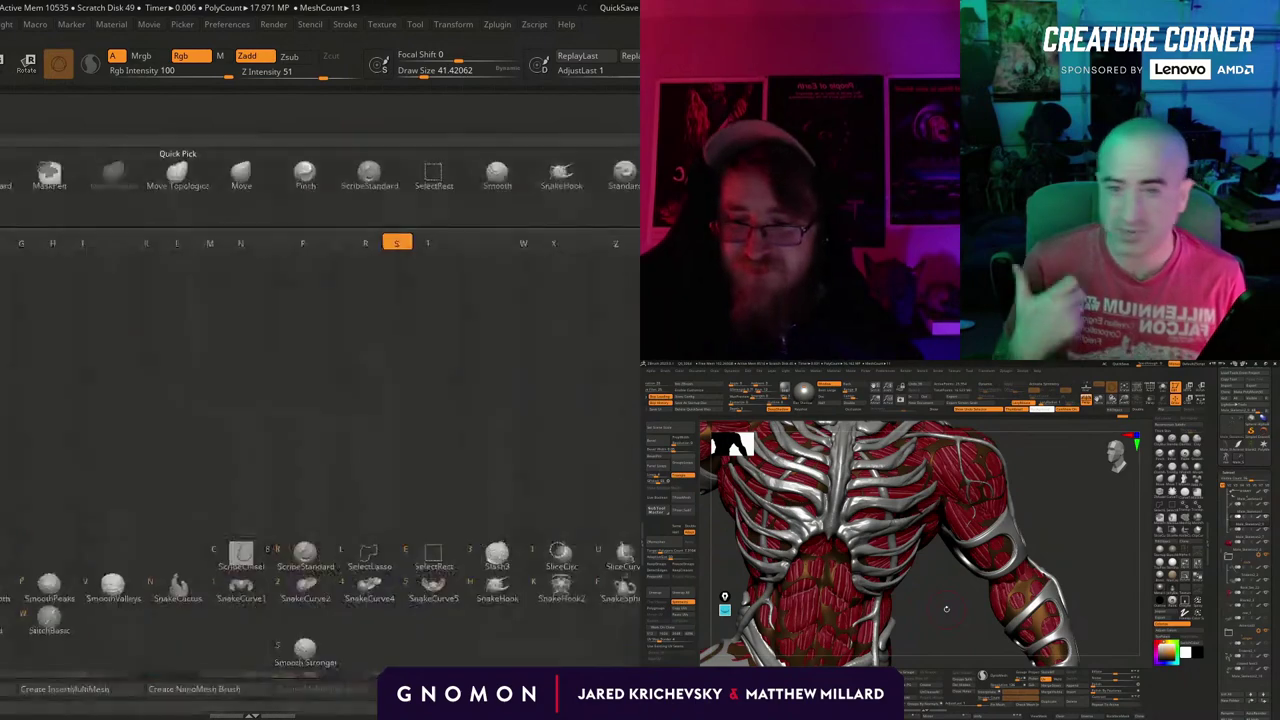
Return to the Standard brush at a draw size of about 8.4 and turn on Zadd for the eye.
{"action": "left_click_drag", "start_coordinate": [379, 245], "coordinate": [306, 379], "text": "alt"}
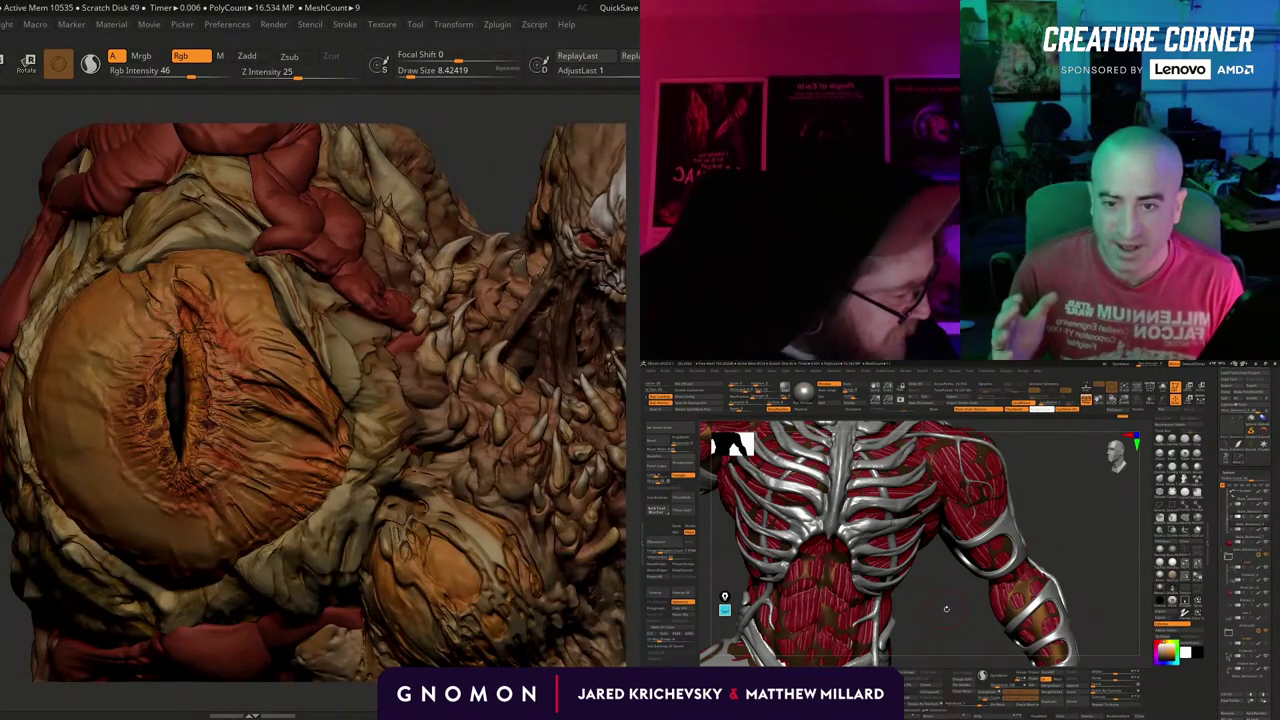
{"action": "left_click", "coordinate": [248, 57]}
{"action": "right_click_drag", "start_coordinate": [75, 545], "coordinate": [45, 548]}
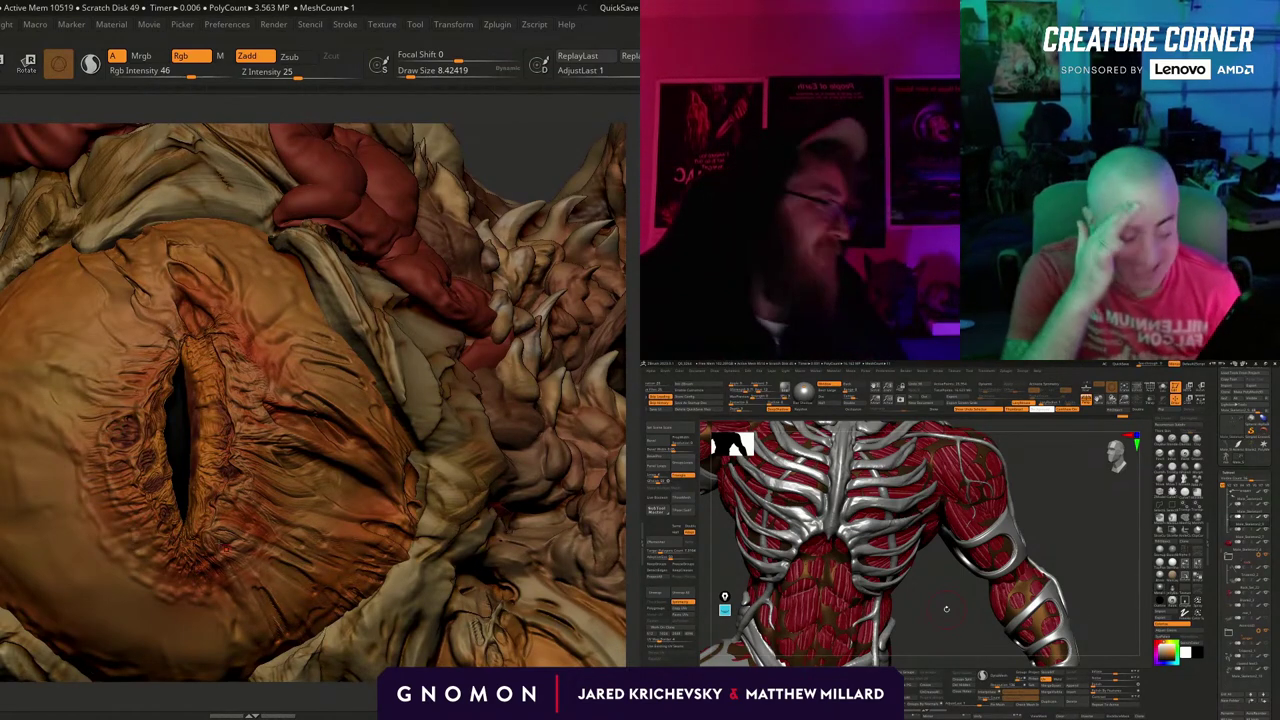
{"action": "right_click_drag", "start_coordinate": [207, 549], "coordinate": [188, 536]}
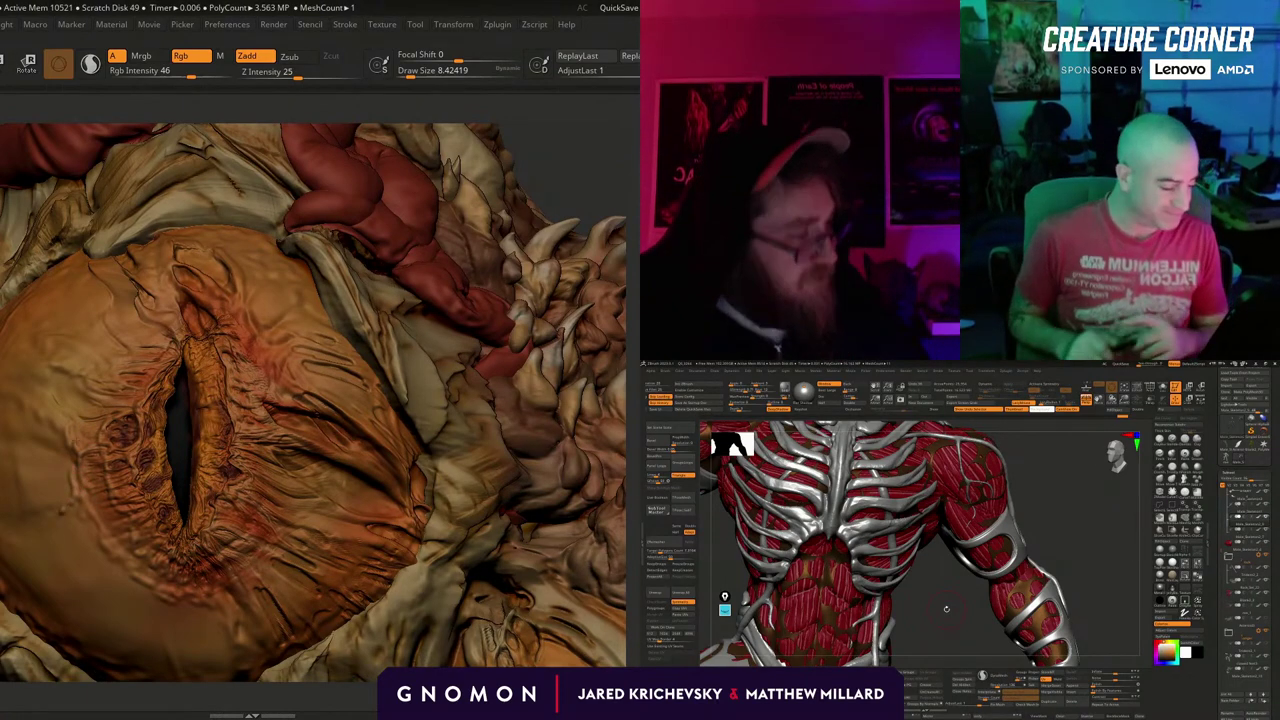
Smooth the eyeball surface above and beside the slit pupil, and step the mesh back up through its subdivision levels.
{"action": "left_click_drag", "start_coordinate": [947, 609], "coordinate": [932, 628]}
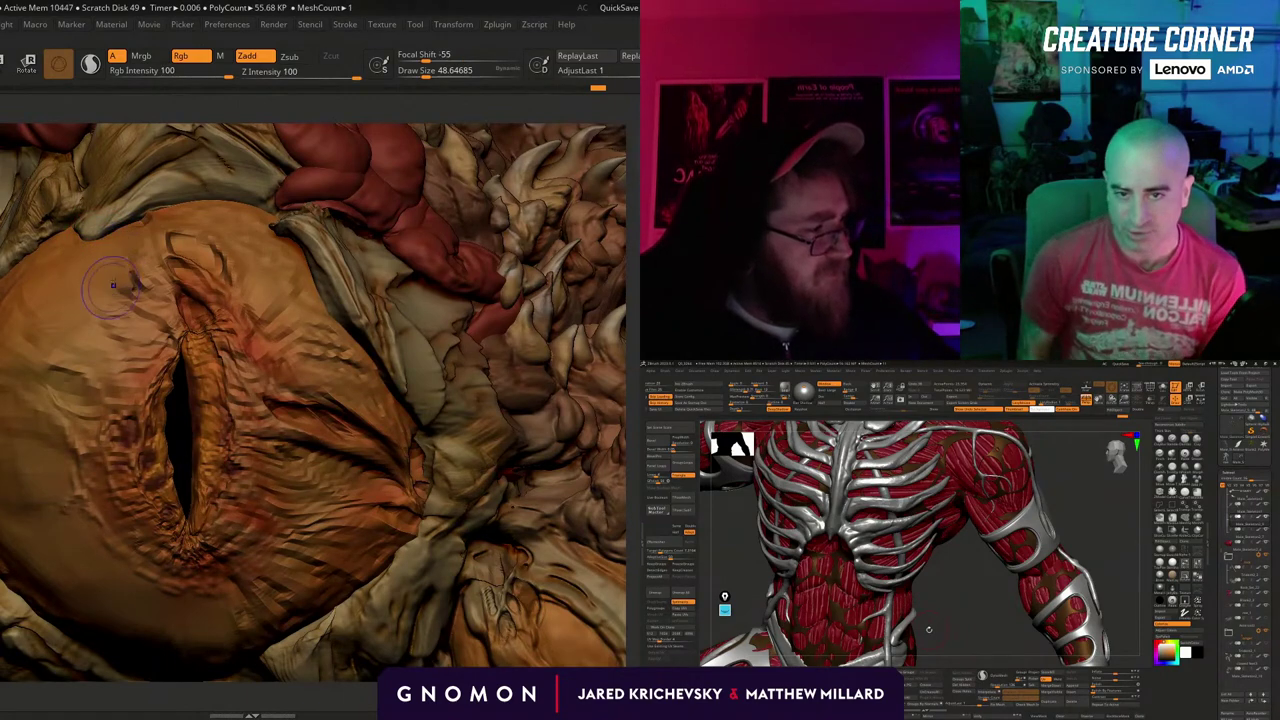
{"action": "left_click_drag", "start_coordinate": [122, 280], "coordinate": [122, 220], "text": "shift"}
{"action": "key", "text": "d"}
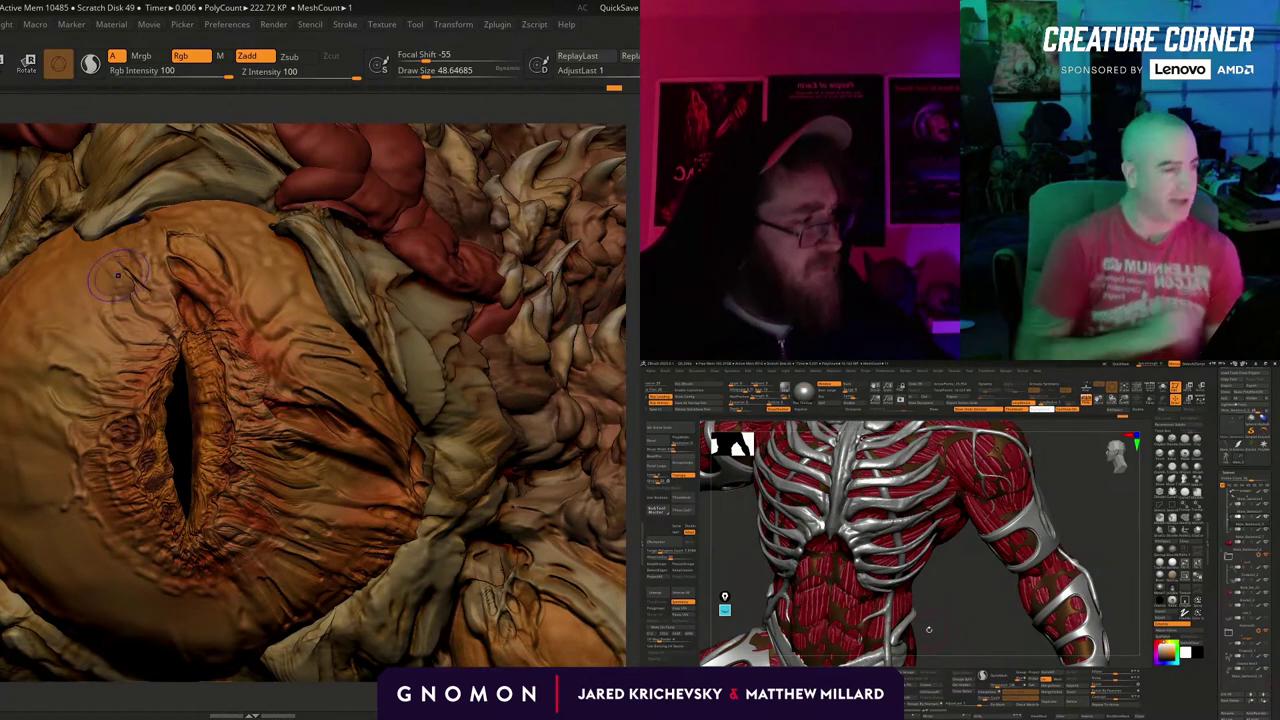
{"action": "key", "text": "d"}
{"action": "key", "text": "d"}
{"action": "mouse_move", "coordinate": [118, 275]}
{"action": "right_mouse_down"}
{"action": "mouse_move", "coordinate": [100, 230]}
{"action": "mouse_move", "coordinate": [100, 120]}
{"action": "right_mouse_up"}
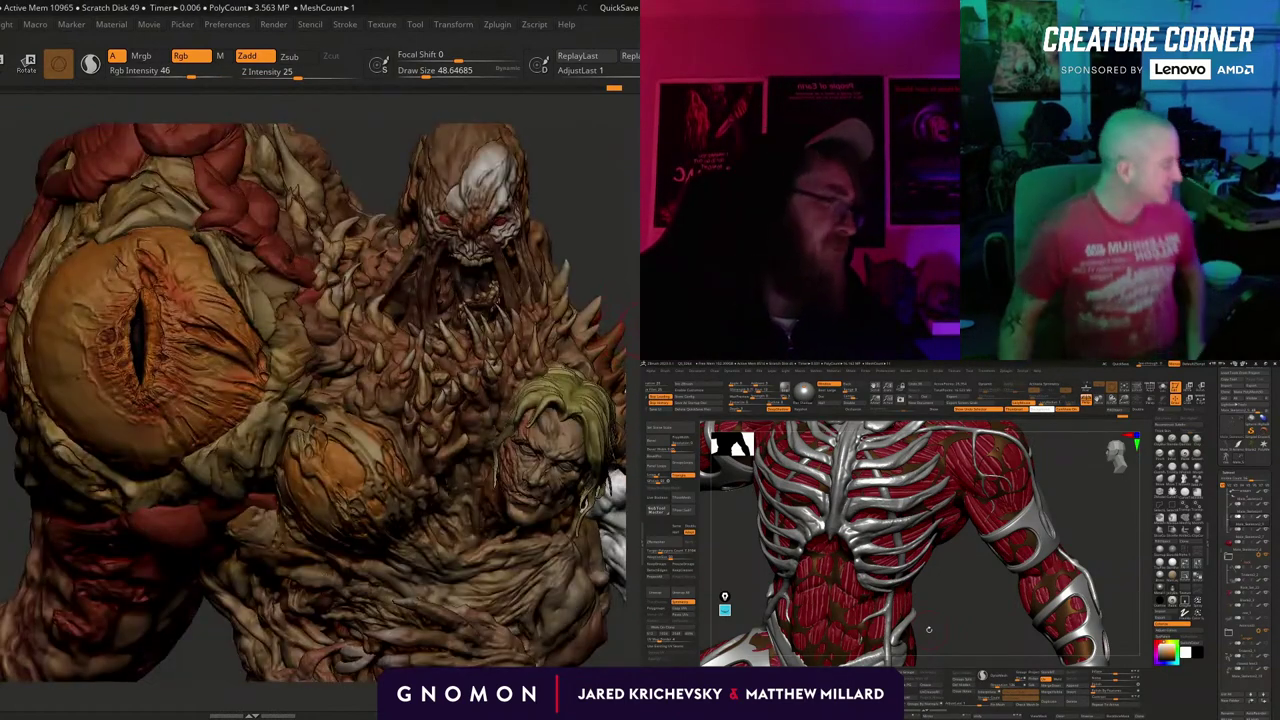
Reduce the brush's draw size to about 10.5 for fine work around the large eye's slit pupil.
{"action": "right_click_drag", "start_coordinate": [430, 215], "coordinate": [520, 211]}
{"action": "key", "text": "b"}
{"action": "mouse_move", "coordinate": [507, 270]}
{"action": "right_mouse_down"}
{"action": "mouse_move", "coordinate": [536, 240]}
{"action": "mouse_move", "coordinate": [530, 320]}
{"action": "right_mouse_up"}
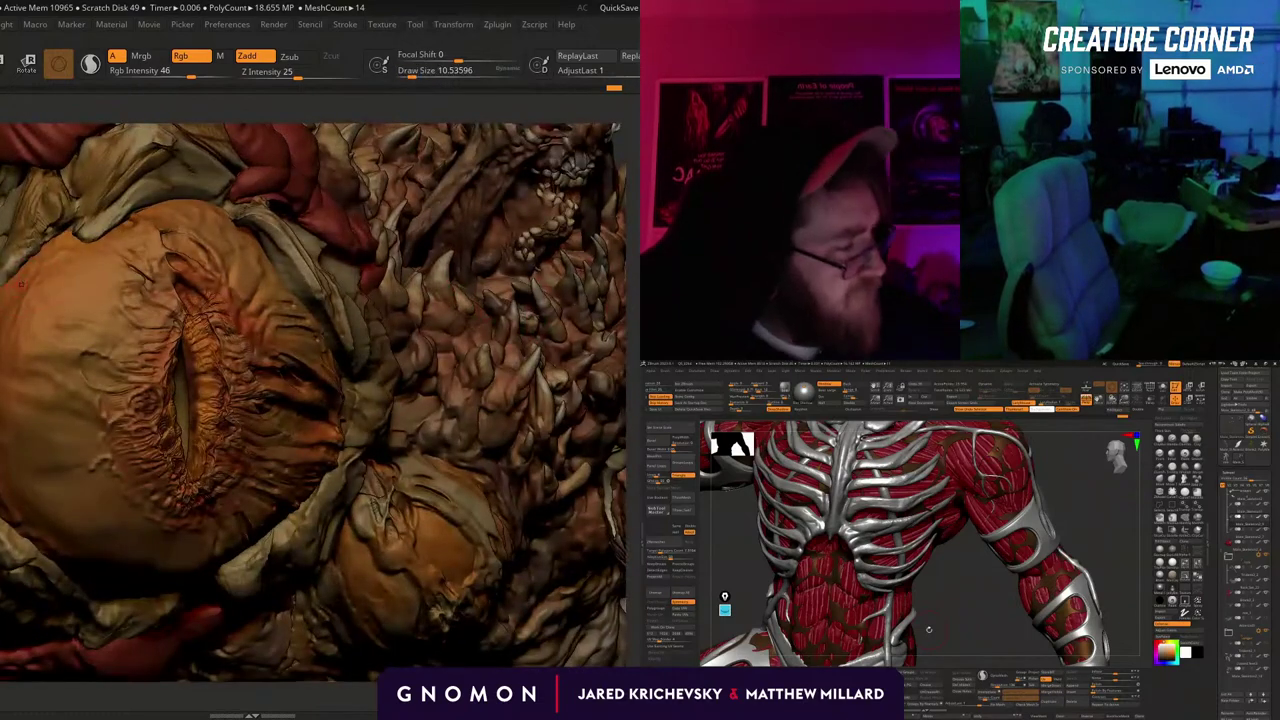
{"action": "mouse_move", "coordinate": [74, 299]}
{"action": "right_mouse_down"}
{"action": "mouse_move", "coordinate": [52, 338]}
{"action": "mouse_move", "coordinate": [70, 363]}
{"action": "right_mouse_up"}
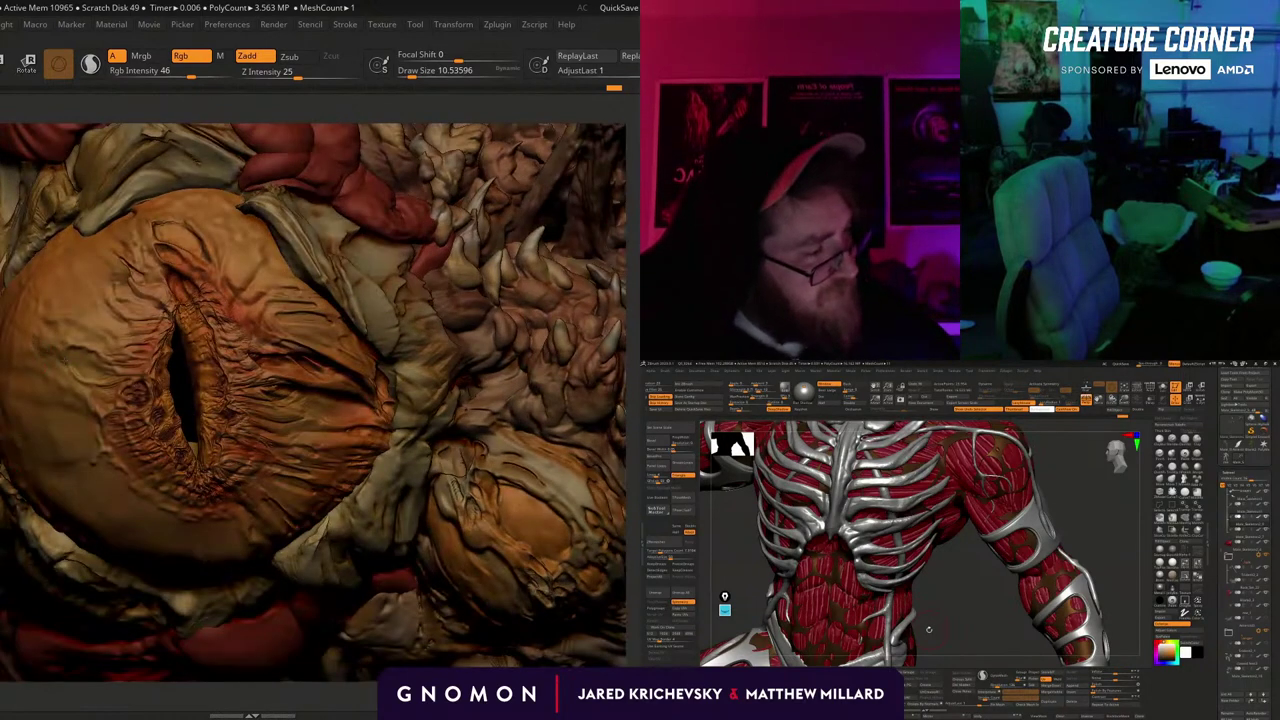
{"action": "right_click_drag", "start_coordinate": [200, 370], "coordinate": [145, 380]}
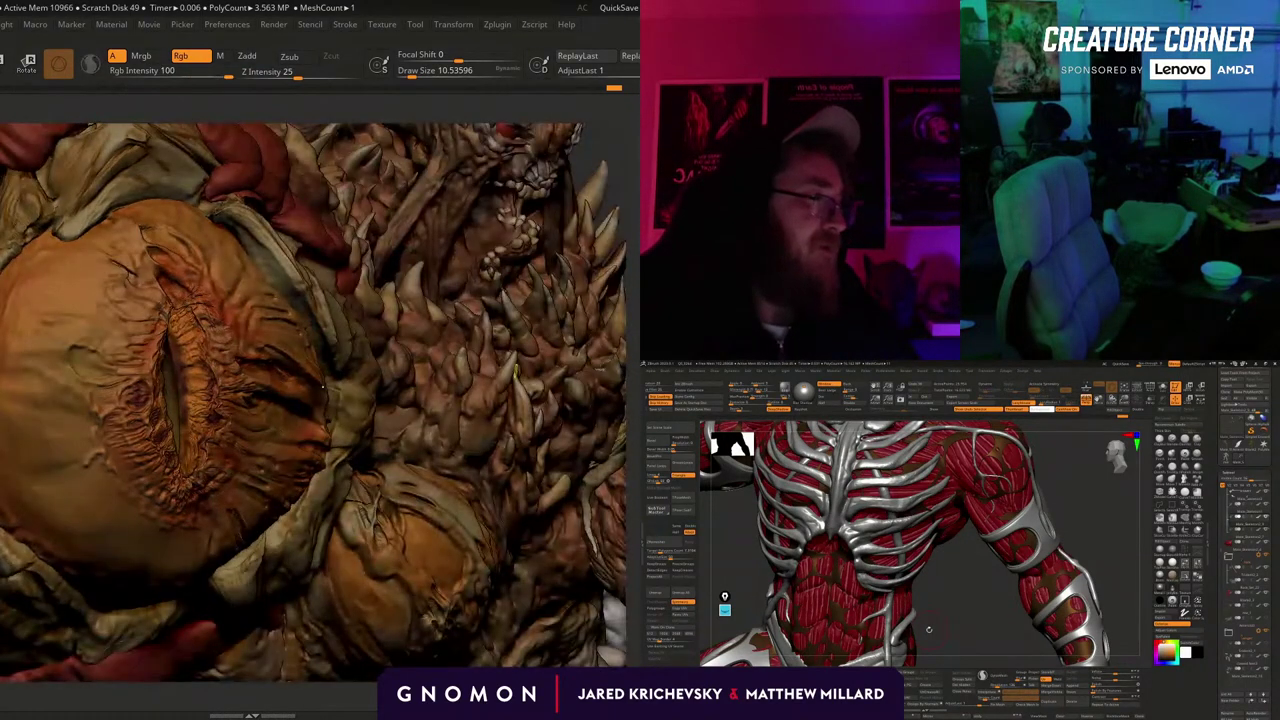
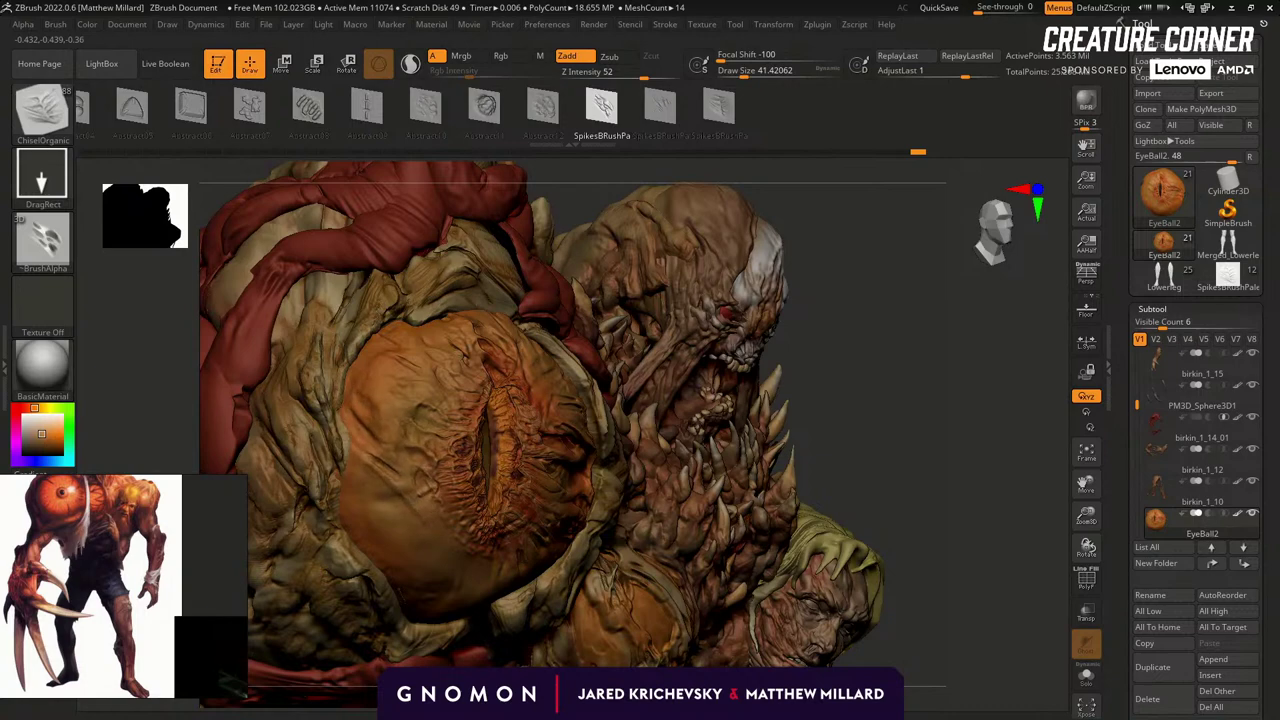
Stamp organic wrinkles onto the lower-left area of the large eyeball with the ChiselOrganic brush at a draw size of about 41.
{"action": "left_click_drag", "start_coordinate": [1000, 346], "coordinate": [842, 338]}
{"action": "left_click_drag", "start_coordinate": [306, 602], "coordinate": [342, 470]}
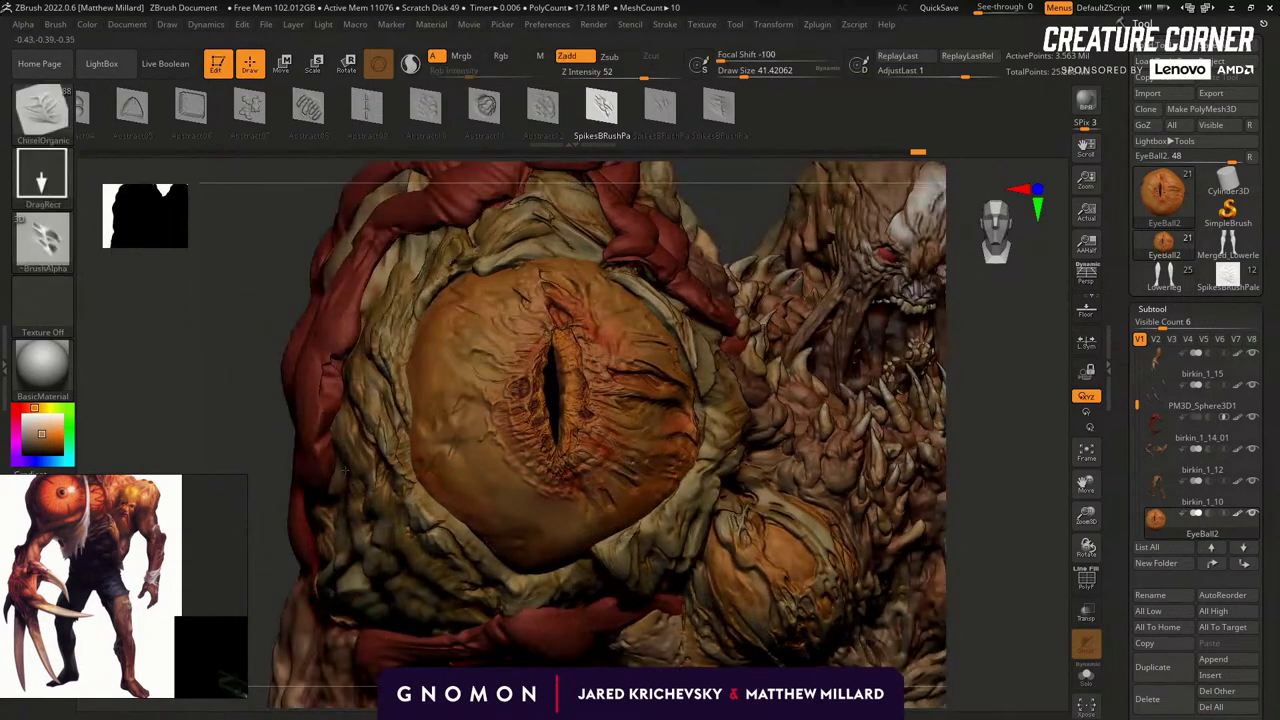
{"action": "right_click_drag", "start_coordinate": [192, 350], "coordinate": [171, 348]}
{"action": "left_click_drag", "start_coordinate": [309, 311], "coordinate": [350, 313]}
{"action": "left_click_drag", "start_coordinate": [454, 378], "coordinate": [468, 466]}
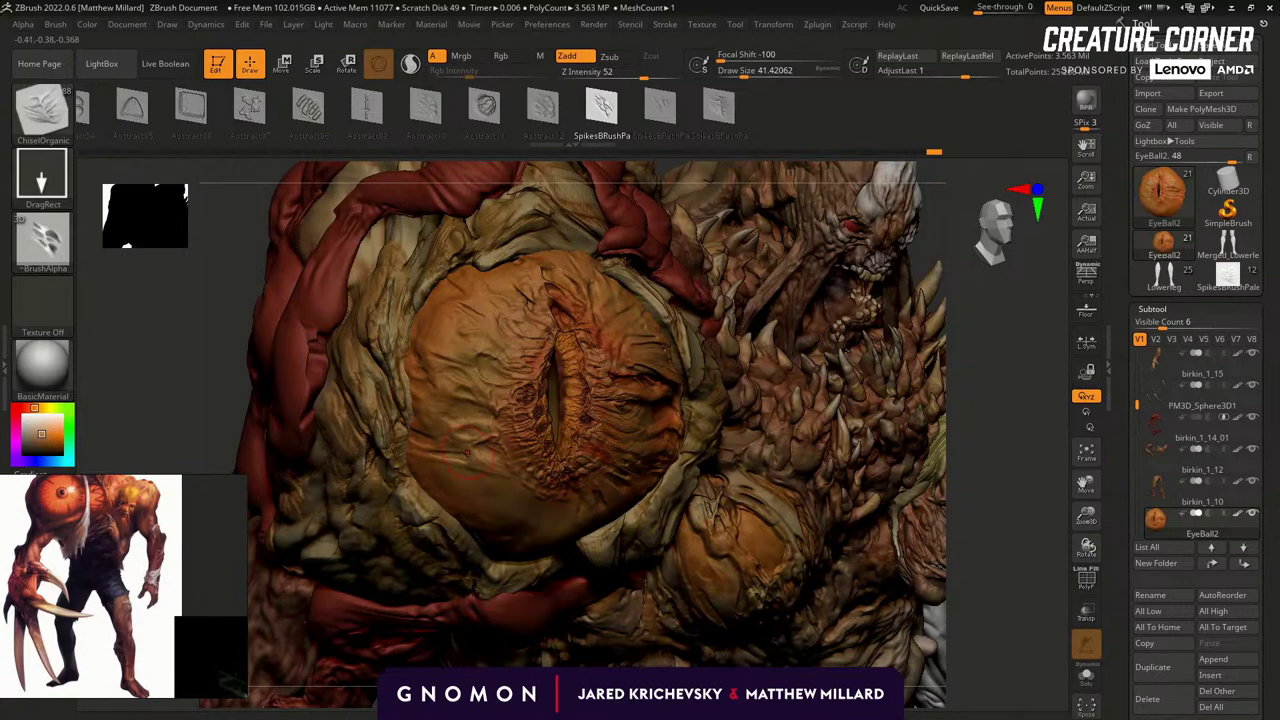
{"action": "left_click_drag", "start_coordinate": [993, 402], "coordinate": [950, 358]}
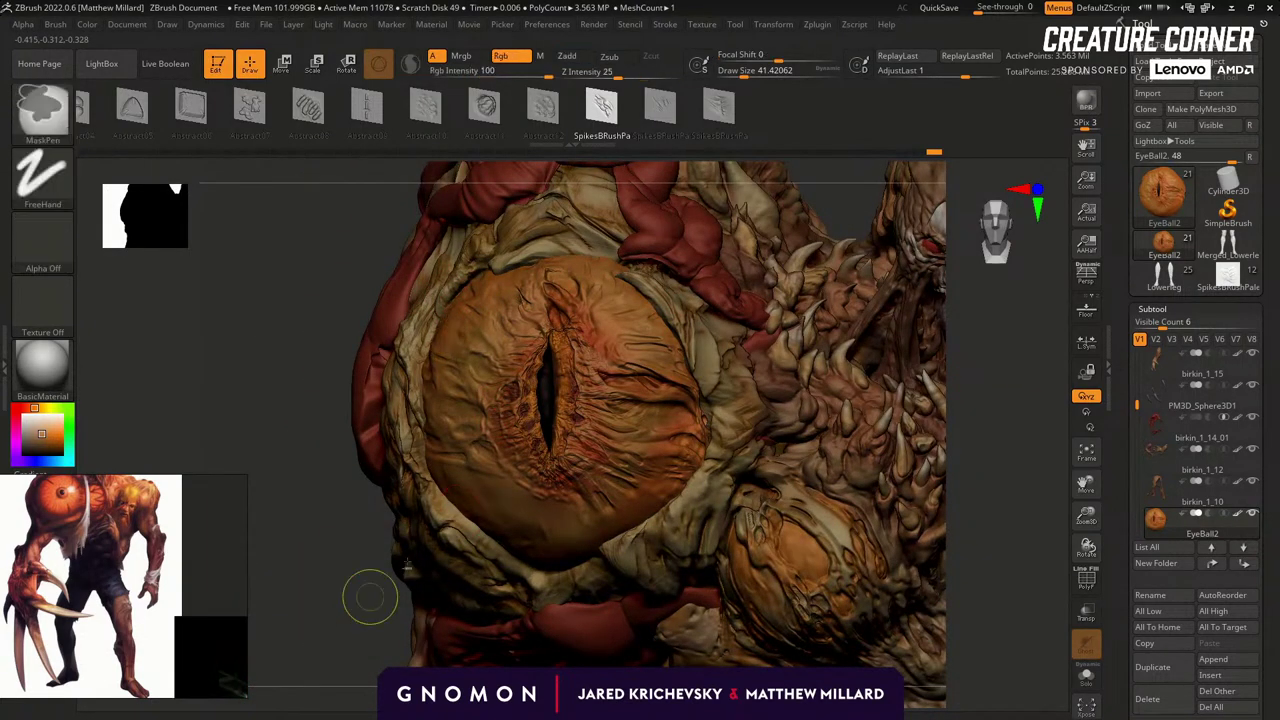
Add smaller ChiselOrganic wrinkle stamps to the eyeball at a draw size of about 27.
{"action": "left_click_drag", "start_coordinate": [320, 599], "coordinate": [378, 594]}
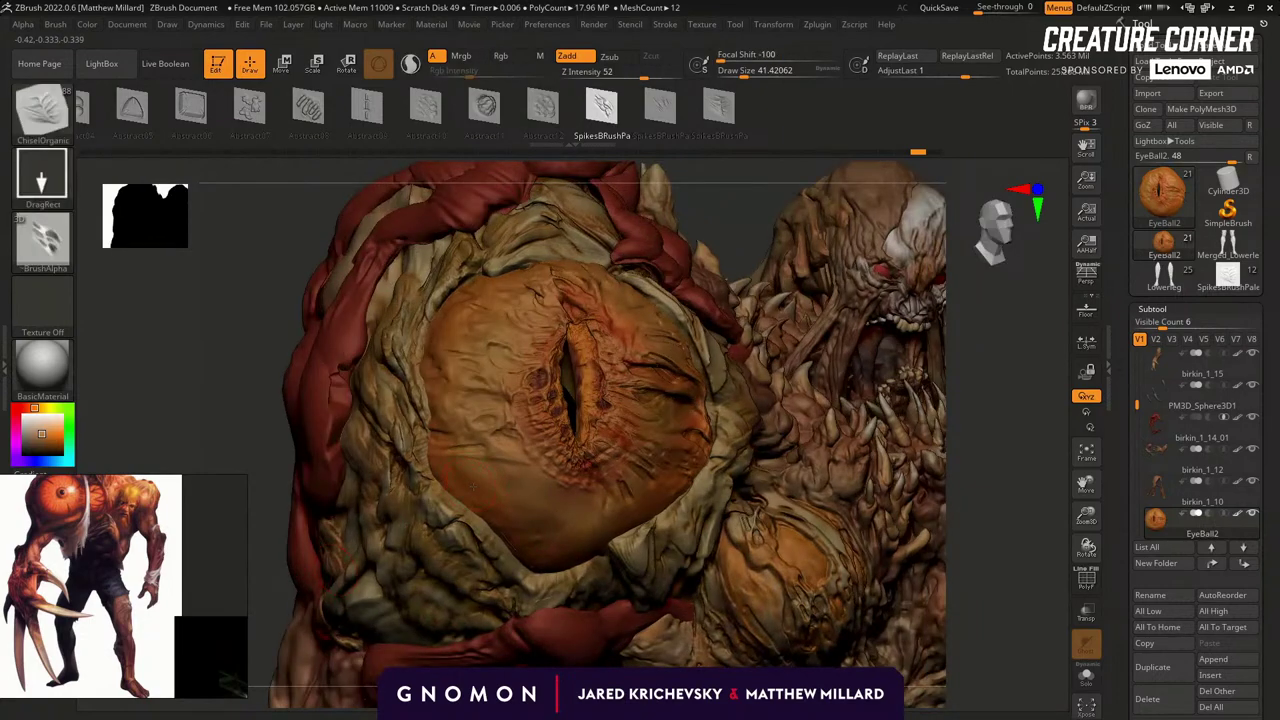
{"action": "left_click_drag", "start_coordinate": [183, 377], "coordinate": [128, 380]}
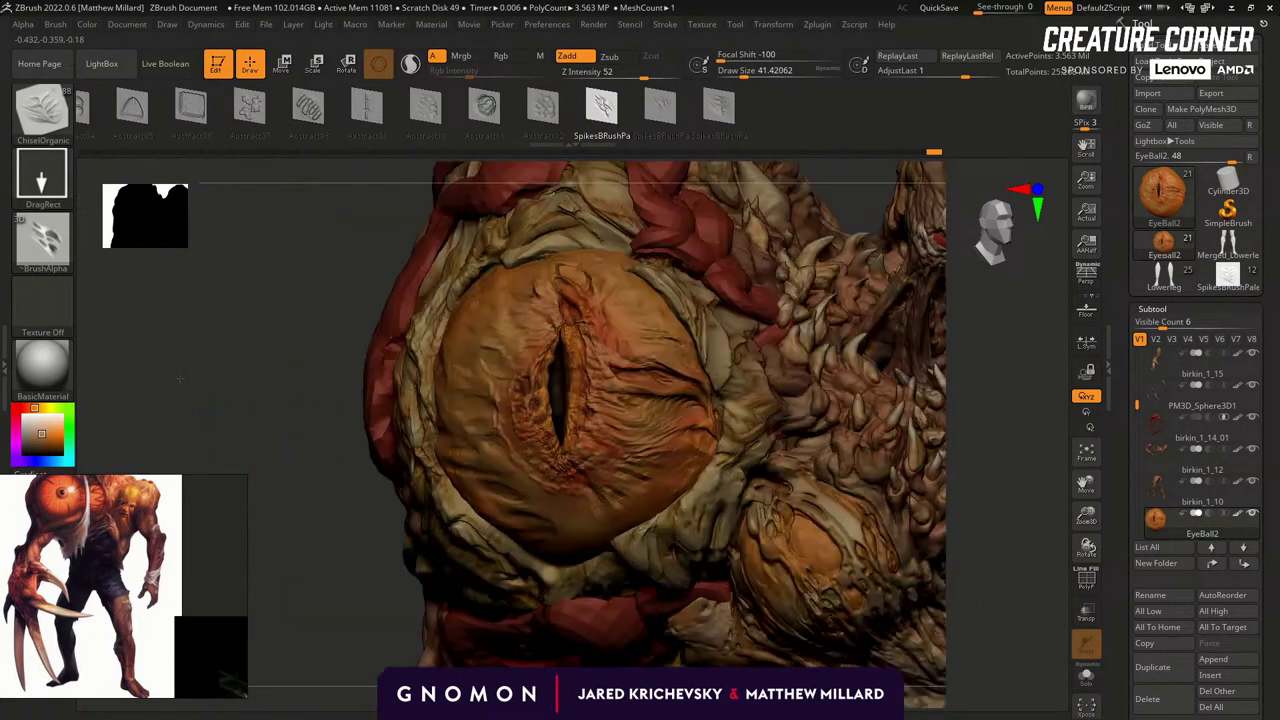
{"action": "key", "text": "shift"}
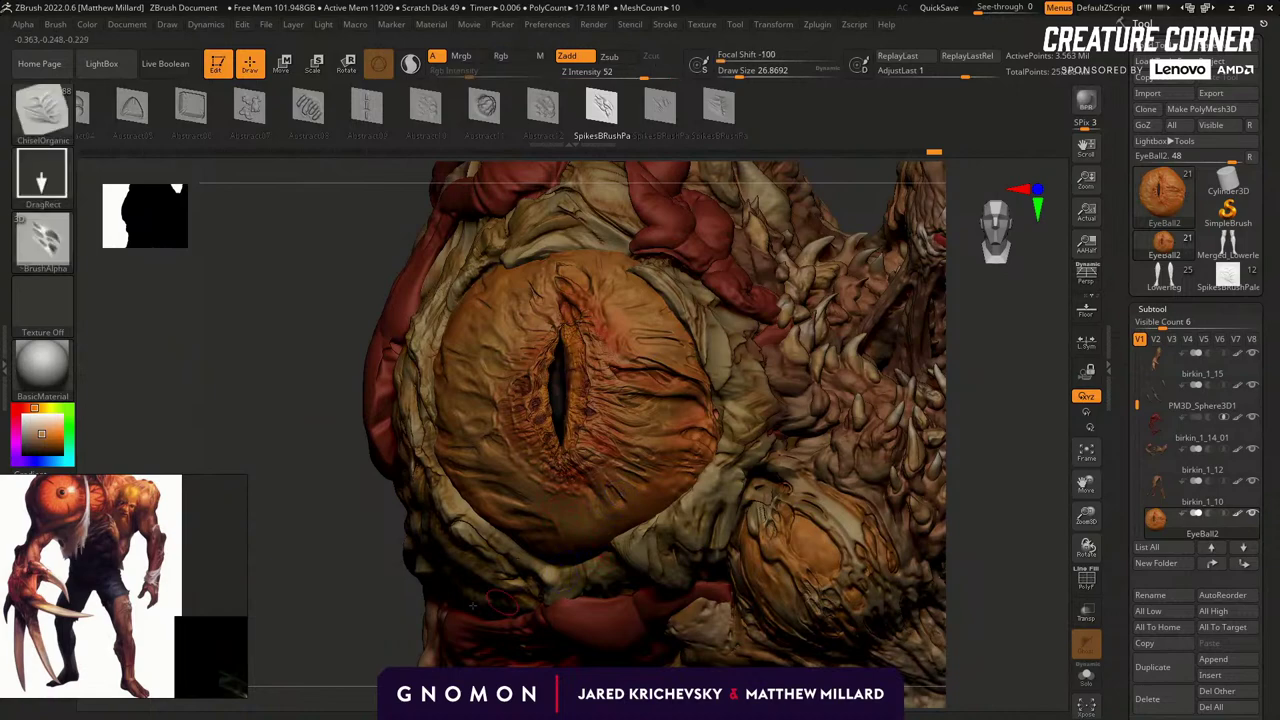
{"action": "mouse_move", "coordinate": [955, 490]}
{"action": "left_mouse_down"}
{"action": "mouse_move", "coordinate": [1005, 490]}
{"action": "mouse_move", "coordinate": [985, 422]}
{"action": "mouse_move", "coordinate": [1030, 425]}
{"action": "mouse_move", "coordinate": [1020, 470]}
{"action": "mouse_move", "coordinate": [860, 375]}
{"action": "left_mouse_up"}
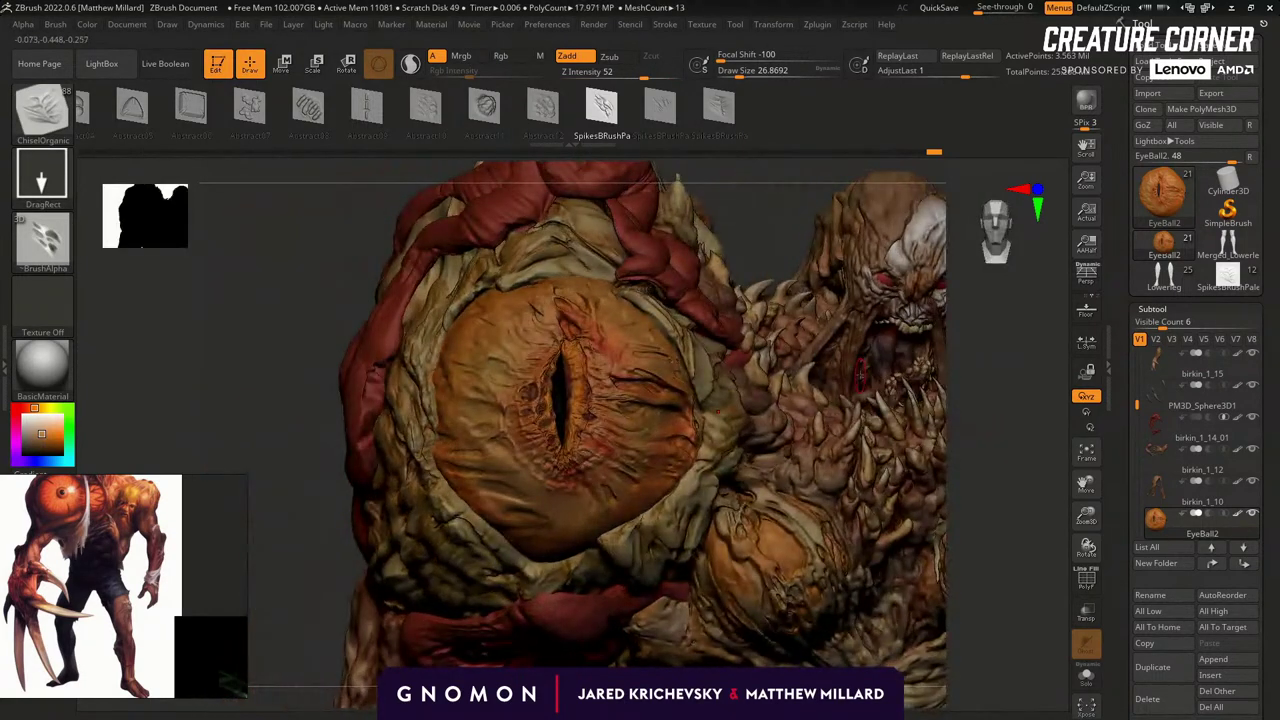
Switch to the DamStandard brush and carve creases below the slit pupil at a draw size of about 11.7.
{"action": "key", "text": "b"}
{"action": "key", "text": "d"}
{"action": "key", "text": "s"}
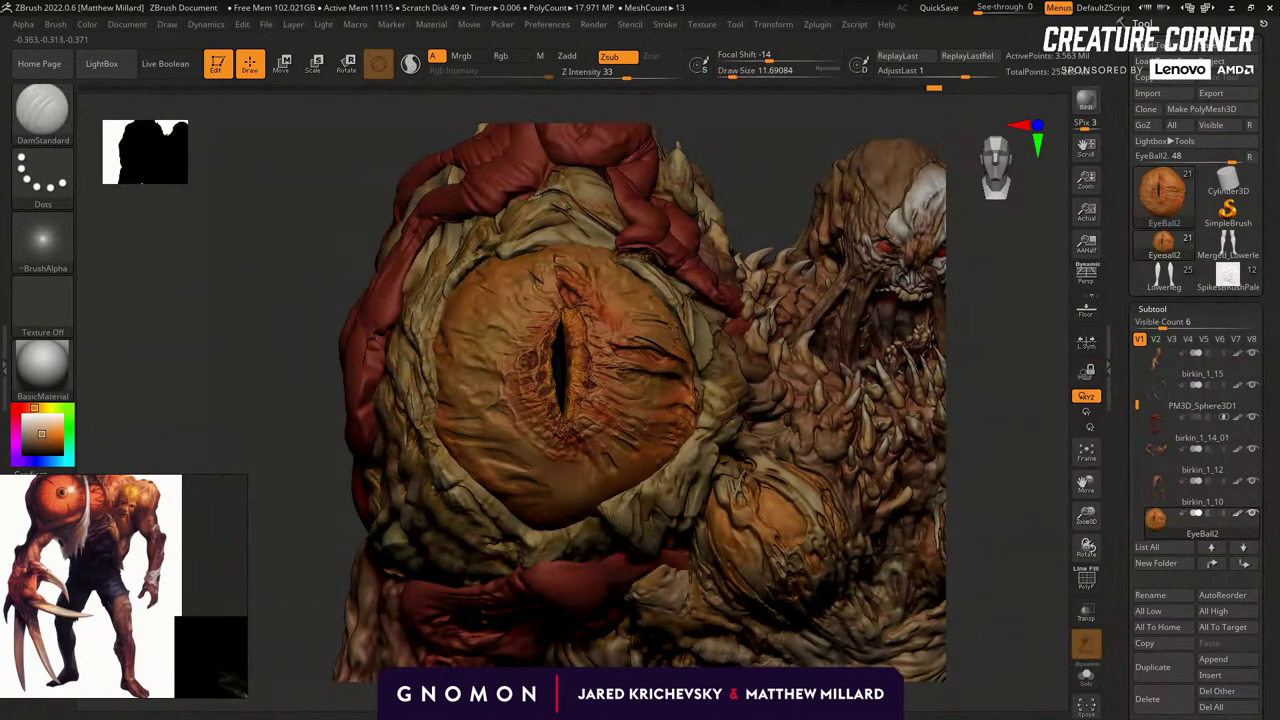
{"action": "left_click_drag", "start_coordinate": [300, 580], "coordinate": [318, 586]}
{"action": "key", "text": "s"}
{"action": "left_click", "coordinate": [536, 454]}
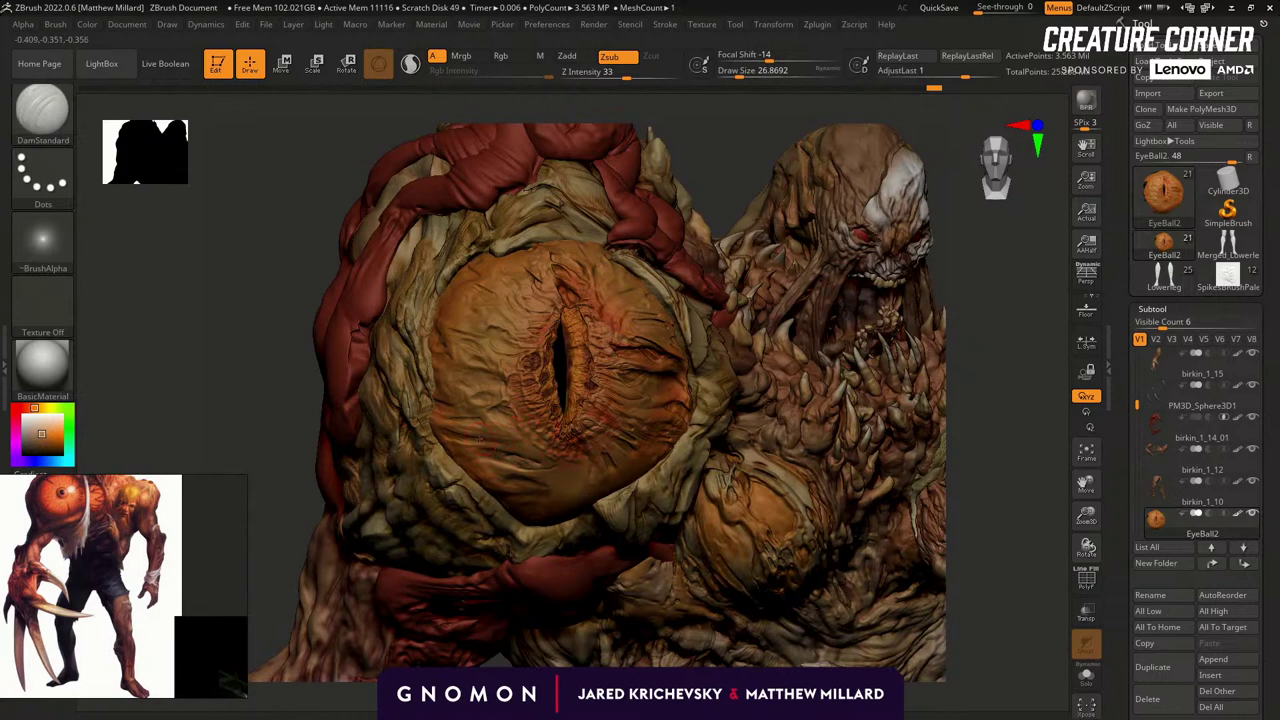
{"action": "left_click_drag", "start_coordinate": [221, 424], "coordinate": [206, 409]}
{"action": "key", "text": "s"}
{"action": "left_click", "coordinate": [492, 419]}
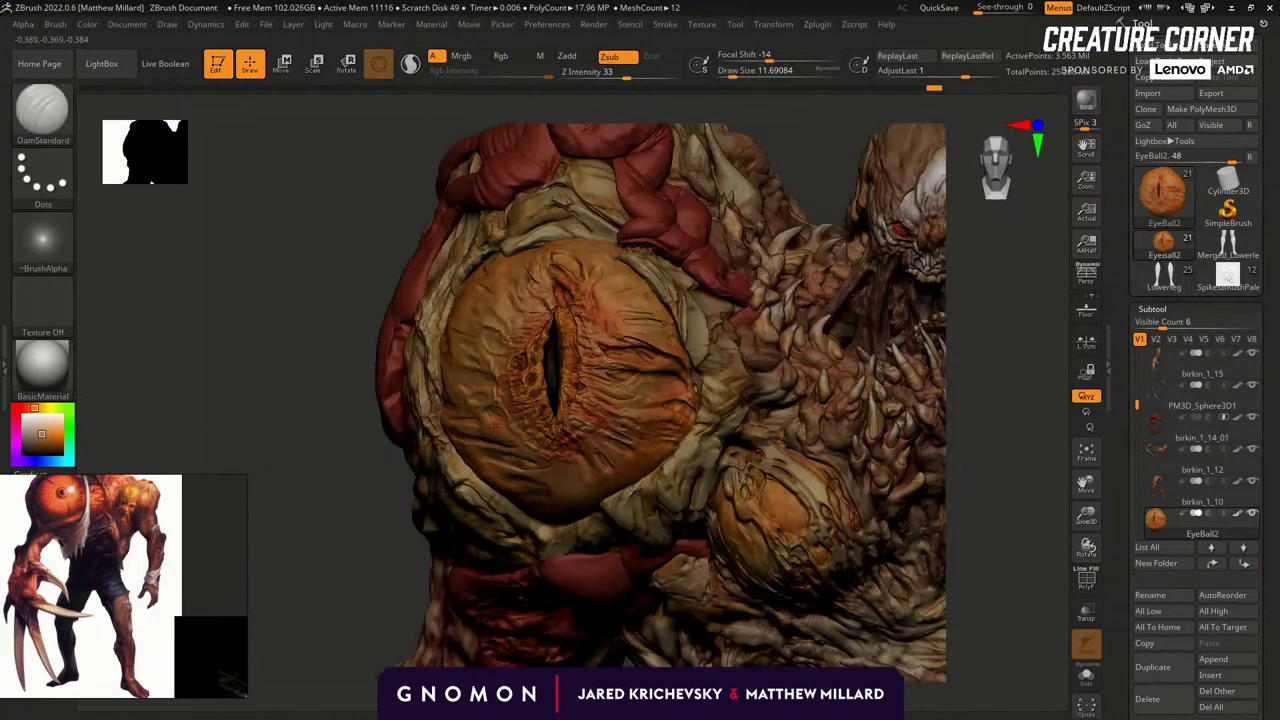
Deepen the folds across the lower eyeball with the DamStandard brush, using a draw size of about 37.
{"action": "left_click_drag", "start_coordinate": [343, 587], "coordinate": [334, 538]}
{"action": "key", "text": "s"}
{"action": "left_click", "coordinate": [532, 442]}
{"action": "key", "text": "s"}
{"action": "left_click", "coordinate": [543, 432]}
{"action": "mouse_move", "coordinate": [337, 535]}
{"action": "right_mouse_down"}
{"action": "mouse_move", "coordinate": [291, 534]}
{"action": "mouse_move", "coordinate": [482, 496]}
{"action": "right_mouse_up"}
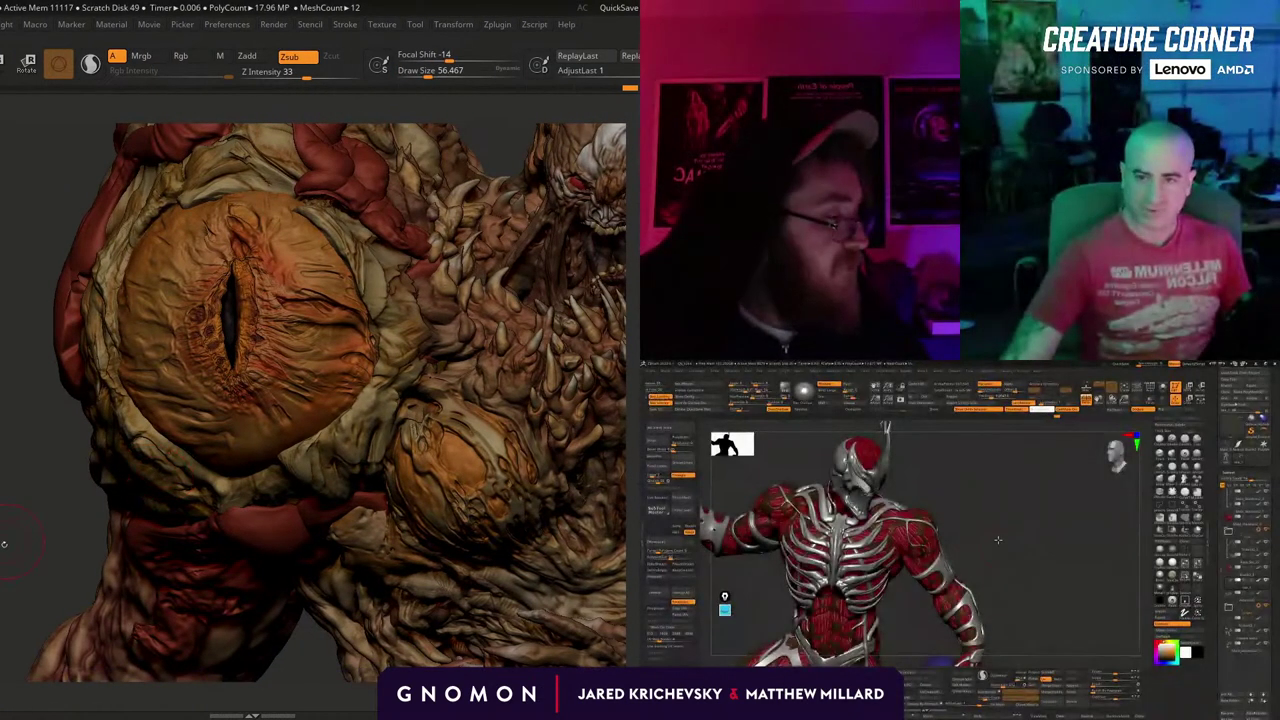
{"action": "mouse_move", "coordinate": [998, 533]}
{"action": "left_mouse_down"}
{"action": "mouse_move", "coordinate": [1008, 487]}
{"action": "mouse_move", "coordinate": [1011, 512]}
{"action": "mouse_move", "coordinate": [1040, 543]}
{"action": "mouse_move", "coordinate": [1038, 532]}
{"action": "left_mouse_up"}
{"action": "right_click_drag", "start_coordinate": [215, 440], "coordinate": [253, 442]}
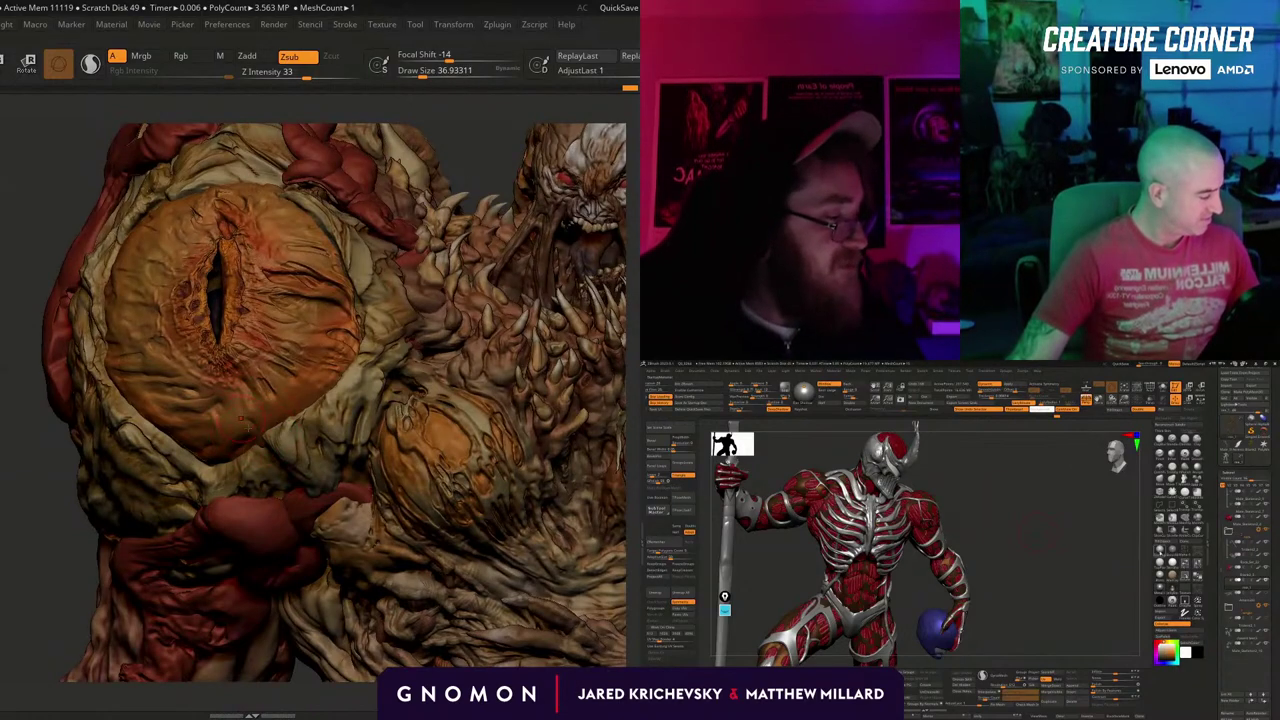
{"action": "left_click", "coordinate": [1177, 553]}
{"action": "left_click_drag", "start_coordinate": [20, 545], "coordinate": [15, 503]}
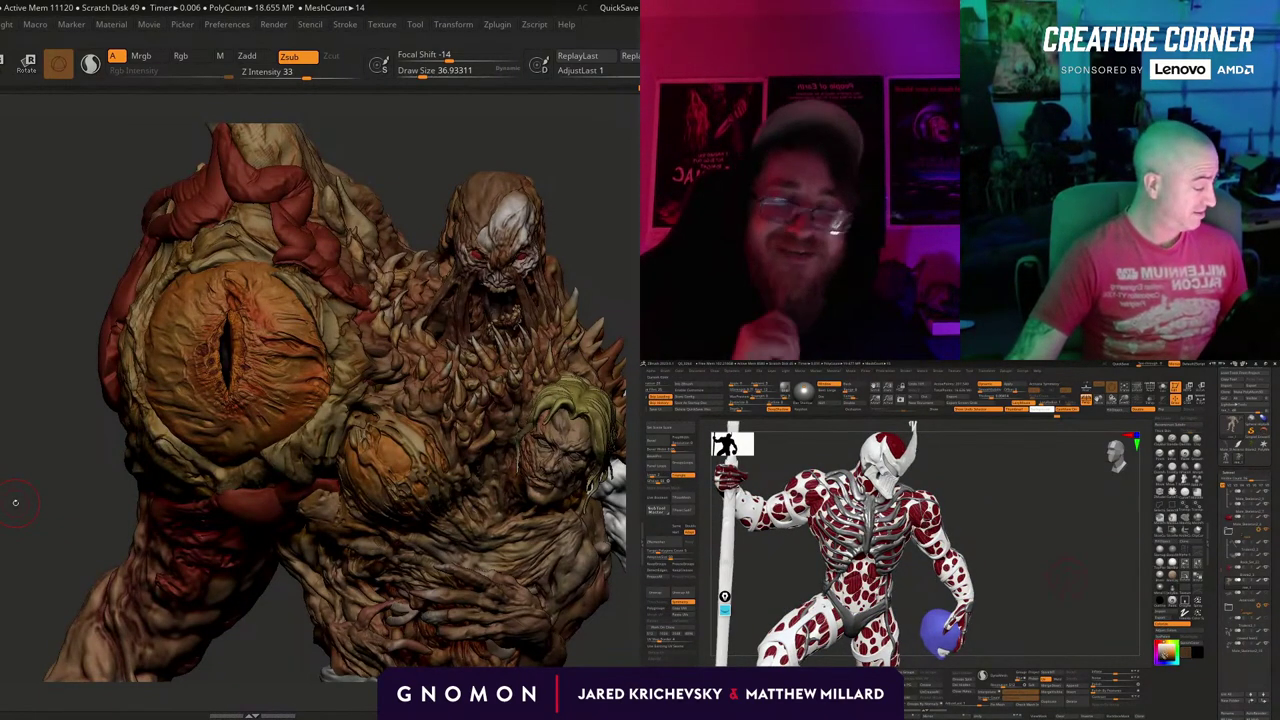
Switch to the Pinch brush at Z intensity 51 and tighten the eyeball's wrinkles at draw sizes of about 87 and 77.
{"action": "mouse_move", "coordinate": [15, 502]}
{"action": "left_mouse_down"}
{"action": "mouse_move", "coordinate": [46, 490]}
{"action": "mouse_move", "coordinate": [43, 560]}
{"action": "left_mouse_up"}
{"action": "key", "text": "b"}
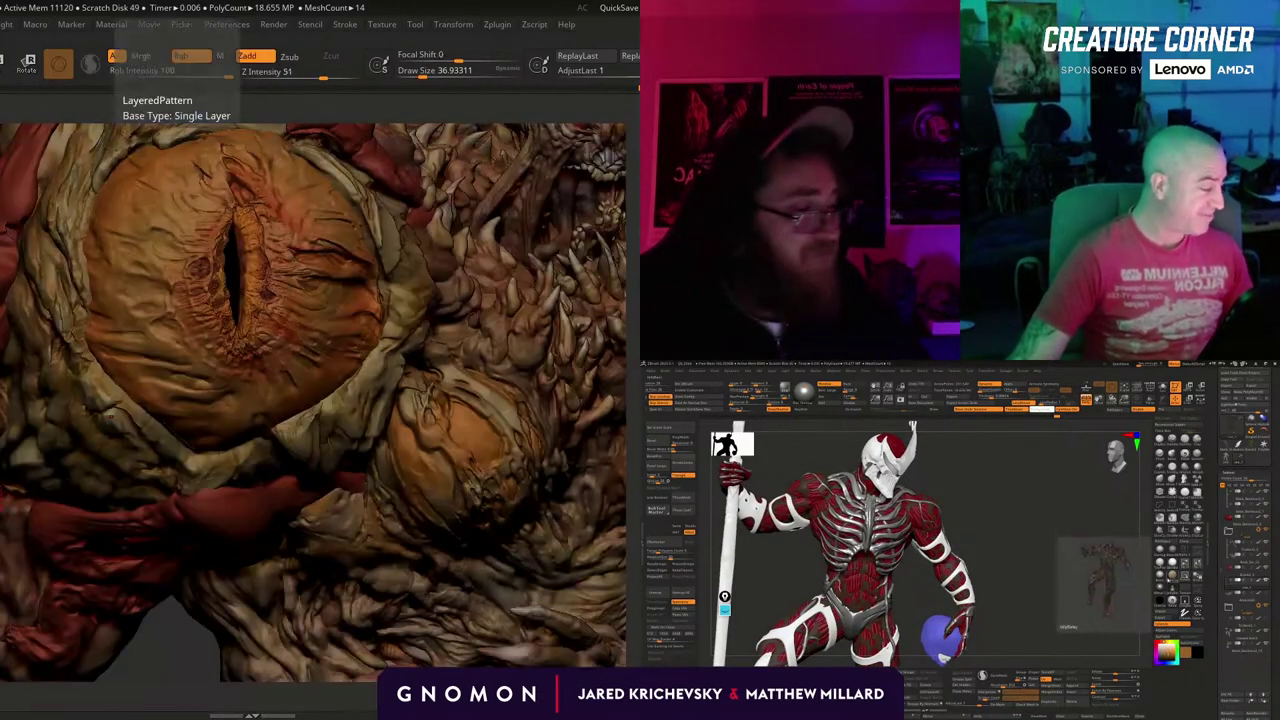
{"action": "key", "text": "p"}
{"action": "left_click_drag", "start_coordinate": [140, 366], "coordinate": [188, 364]}
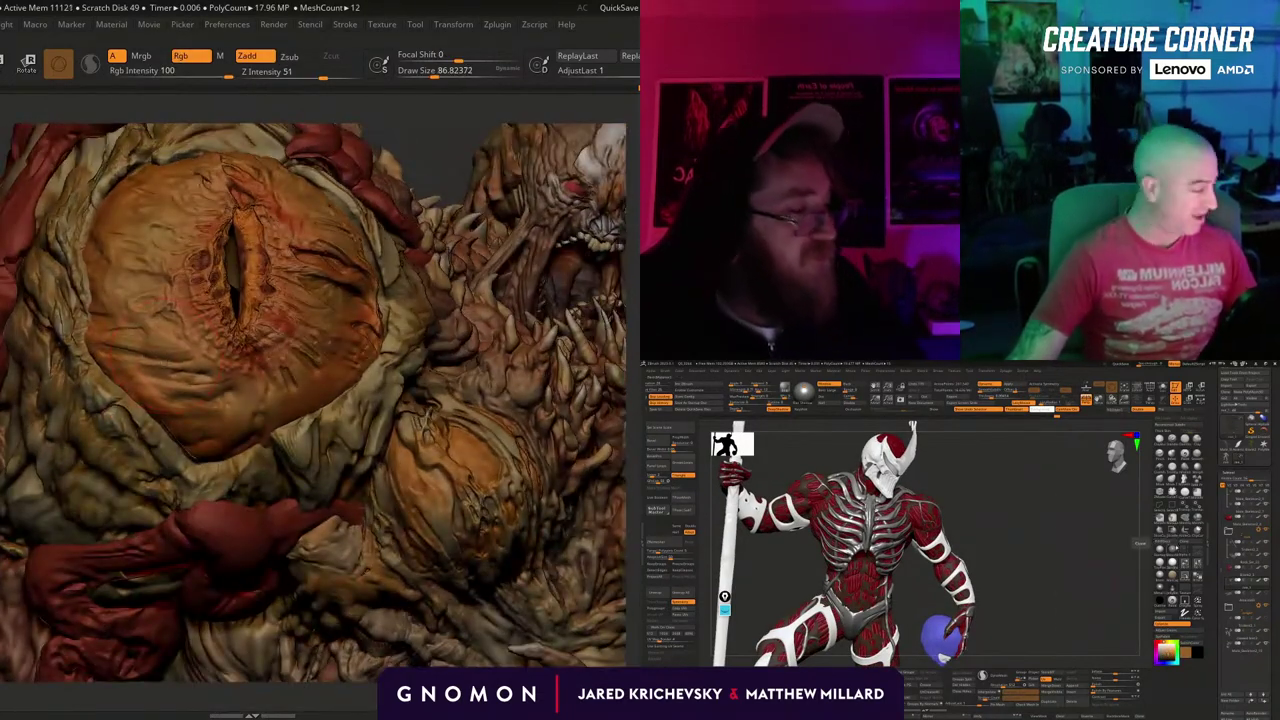
{"action": "left_click_drag", "start_coordinate": [440, 160], "coordinate": [382, 172]}
{"action": "mouse_move", "coordinate": [1043, 591]}
{"action": "left_mouse_down", "text": "alt"}
{"action": "mouse_move", "coordinate": [1025, 535]}
{"action": "mouse_move", "coordinate": [1014, 554]}
{"action": "left_mouse_up", "text": "alt"}
{"action": "left_click_drag", "start_coordinate": [95, 290], "coordinate": [111, 198]}
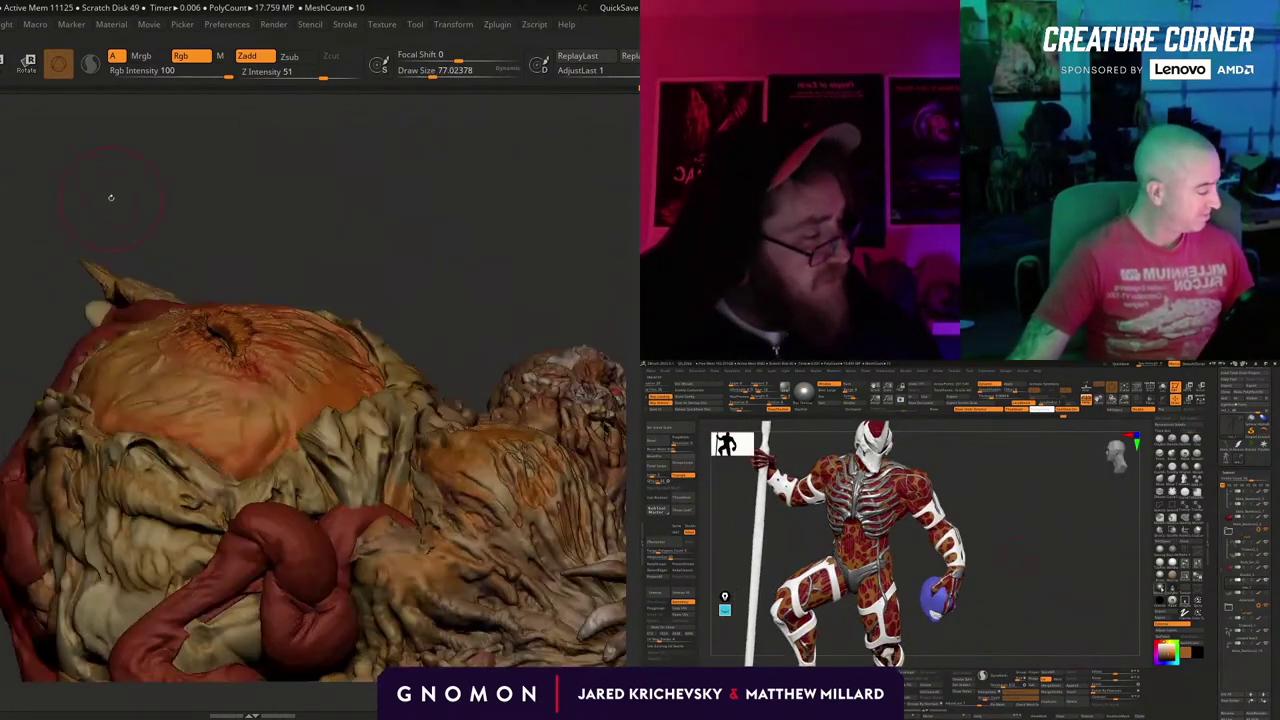
{"action": "left_click_drag", "start_coordinate": [160, 268], "coordinate": [203, 277]}
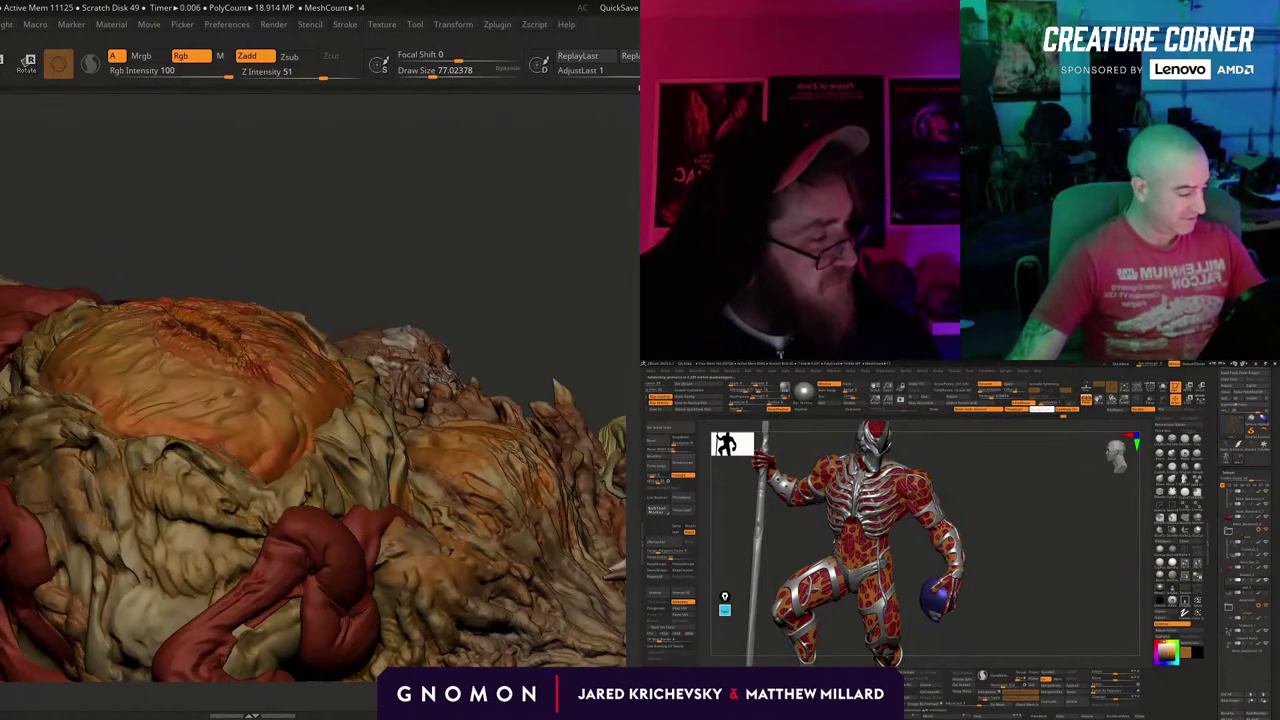
Enlarge the Pinch brush's draw size to about 140 and sharpen the broad folds on the lower eyeball.
{"action": "left_click_drag", "start_coordinate": [1010, 554], "coordinate": [989, 554]}
{"action": "left_click_drag", "start_coordinate": [269, 231], "coordinate": [254, 249]}
{"action": "mouse_move", "coordinate": [311, 183]}
{"action": "left_mouse_down"}
{"action": "mouse_move", "coordinate": [300, 275]}
{"action": "mouse_move", "coordinate": [72, 302]}
{"action": "left_mouse_up"}
{"action": "mouse_move", "coordinate": [1187, 523]}
{"action": "key", "text": "s"}
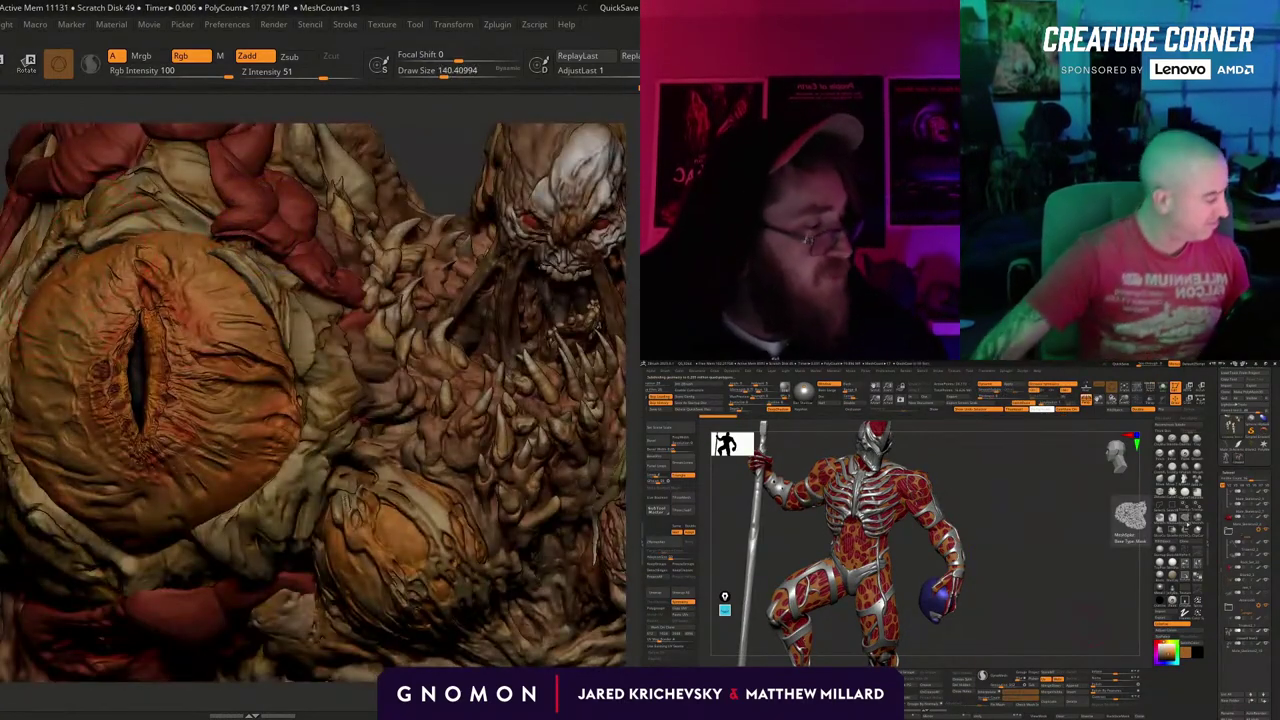
{"action": "left_click_drag", "start_coordinate": [1045, 640], "coordinate": [1024, 652]}
{"action": "left_click_drag", "start_coordinate": [30, 392], "coordinate": [16, 386]}
{"action": "left_click_drag", "start_coordinate": [1024, 652], "coordinate": [1018, 656]}
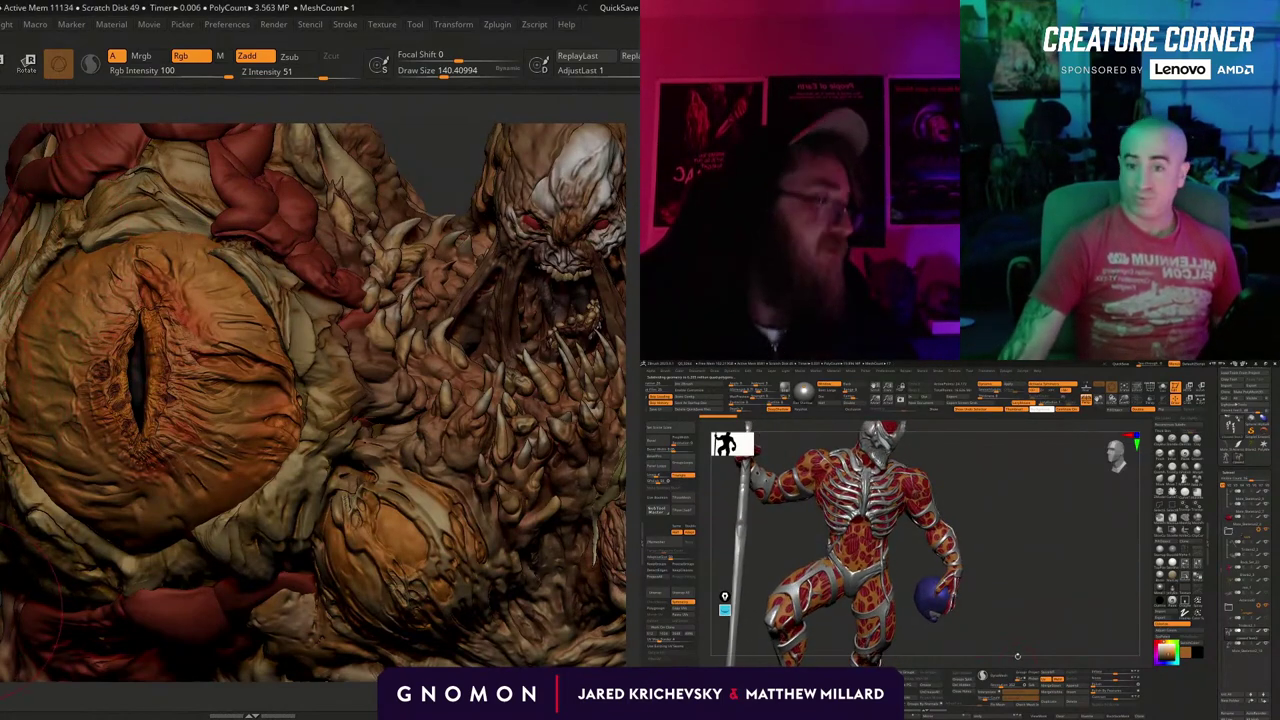
{"action": "key", "text": "s"}
{"action": "left_click_drag", "start_coordinate": [158, 552], "coordinate": [149, 547]}
{"action": "key", "text": "s"}
{"action": "mouse_move", "coordinate": [1068, 586]}
{"action": "left_mouse_down"}
{"action": "mouse_move", "coordinate": [1037, 630]}
{"action": "mouse_move", "coordinate": [1052, 567]}
{"action": "left_mouse_up"}
Select the Move Topological brush with a draw size of about 97 to adjust the large eyeball.
{"action": "key", "text": "b"}
{"action": "key", "text": "m"}
{"action": "key", "text": "t"}
{"action": "left_click_drag", "start_coordinate": [10, 570], "coordinate": [4, 592]}
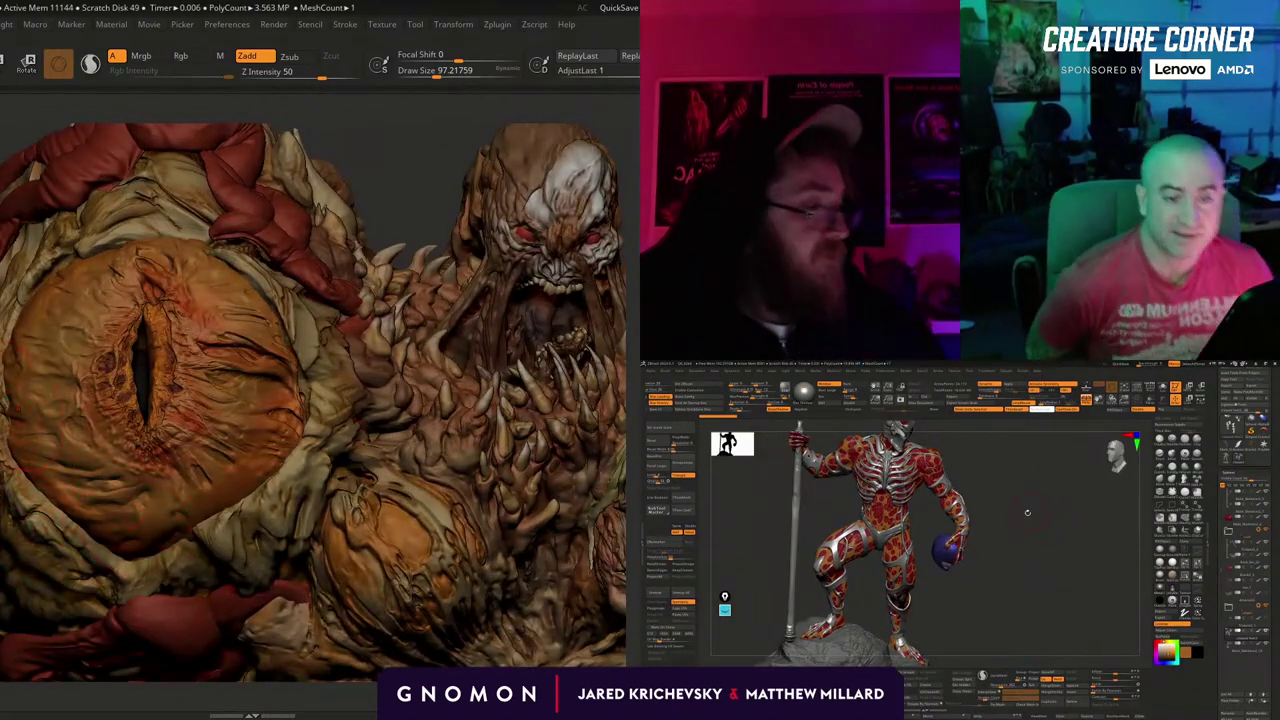
{"action": "left_click_drag", "start_coordinate": [1011, 583], "coordinate": [994, 574]}
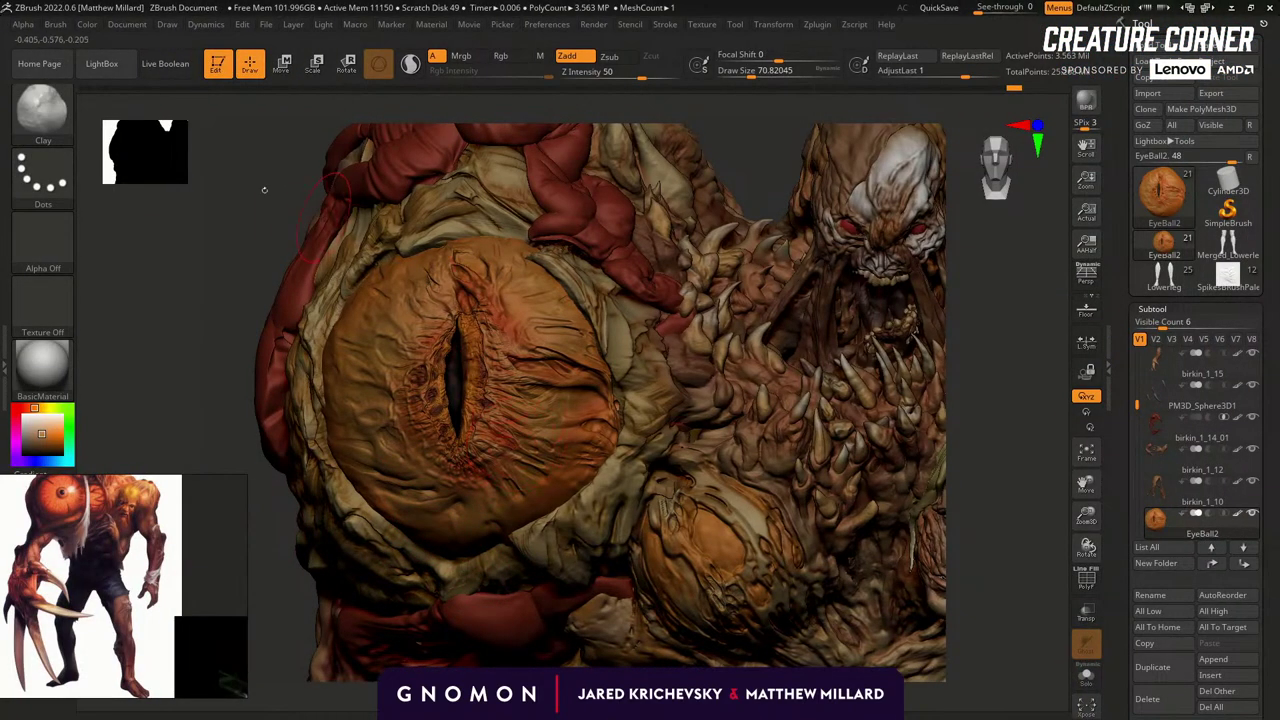
Carve small creases in the eyeball left of the pupil with the DamStandard brush at a draw size of about 15.6.
{"action": "key", "text": "b"}
{"action": "key", "text": "s"}
{"action": "key", "text": "t"}
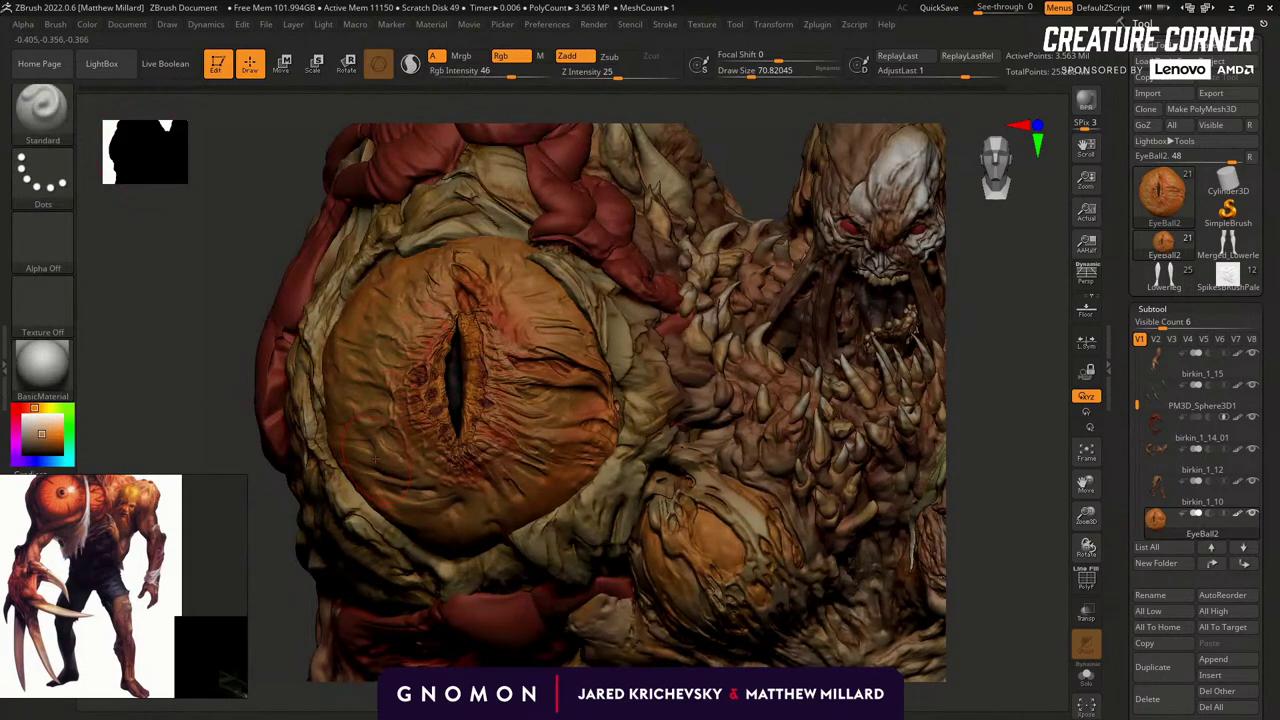
{"action": "key", "text": "b"}
{"action": "key", "text": "d"}
{"action": "key", "text": "s"}
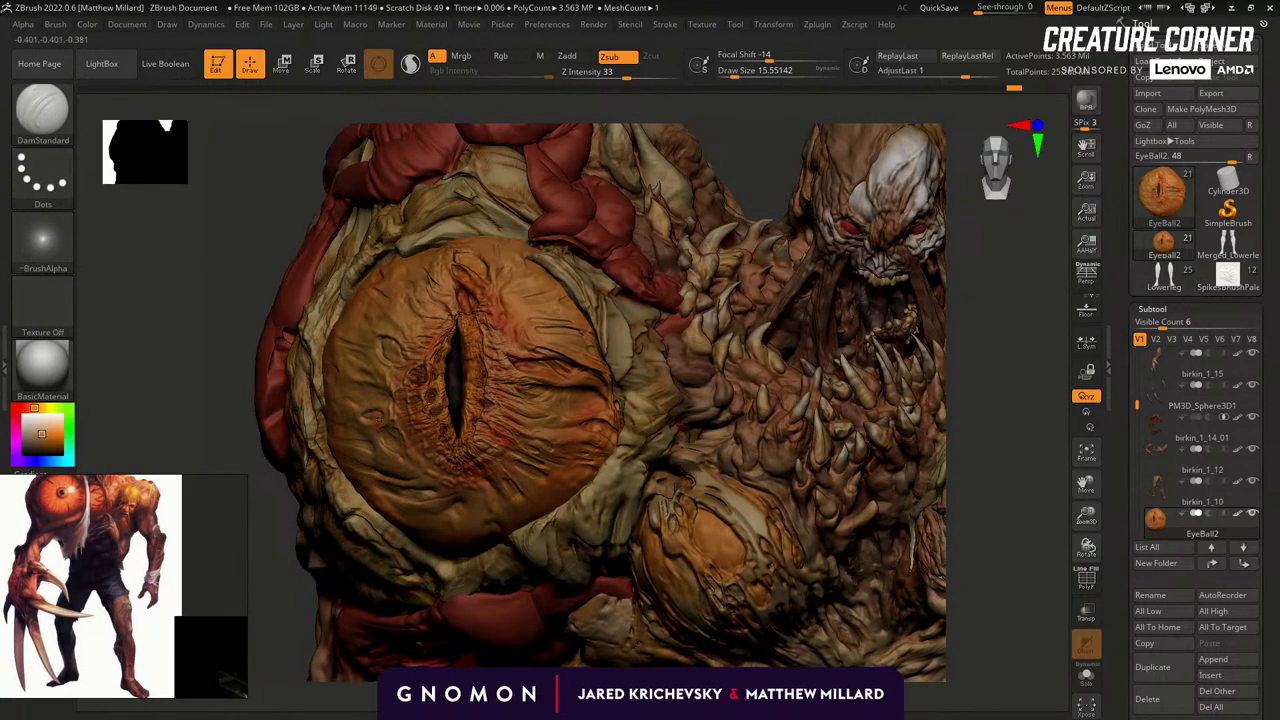
Return to the Standard brush and build up raised wrinkles left of the slit pupil at draw sizes of about 10.5 and 14.2.
{"action": "key", "text": "b"}
{"action": "key", "text": "s"}
{"action": "key", "text": "t"}
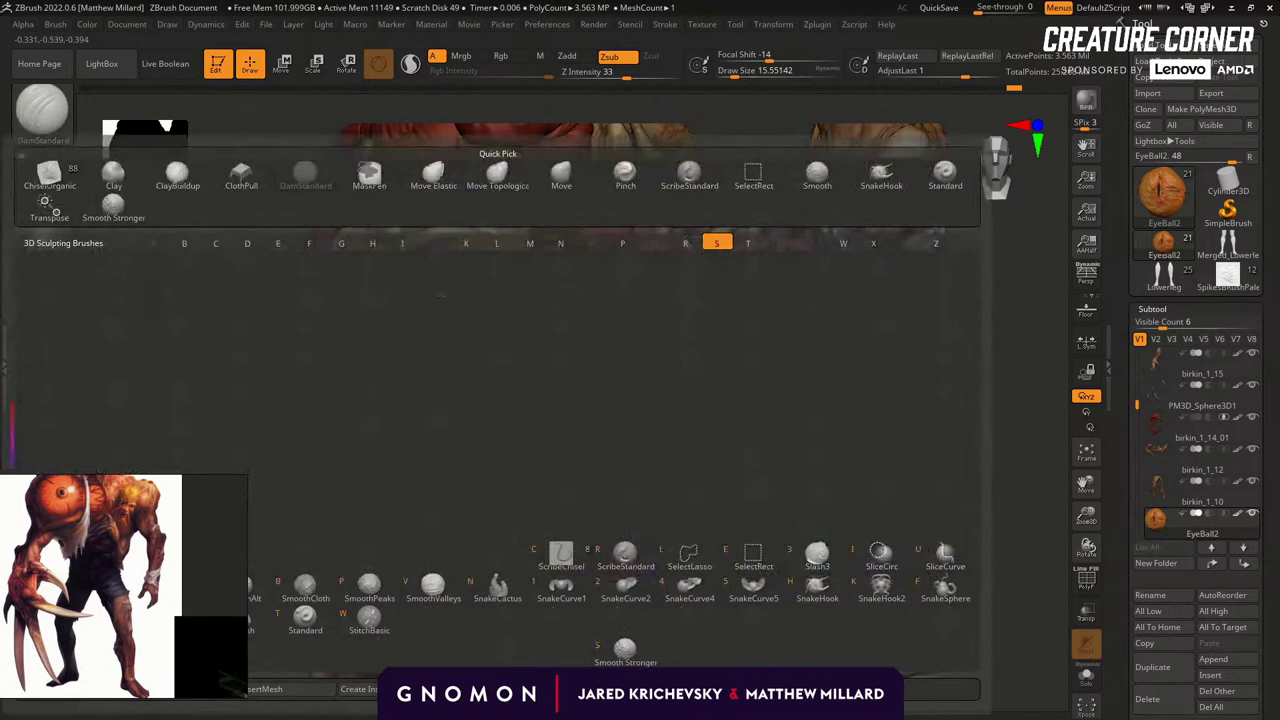
{"action": "right_click_drag", "start_coordinate": [442, 296], "coordinate": [597, 457], "text": "ctrl"}
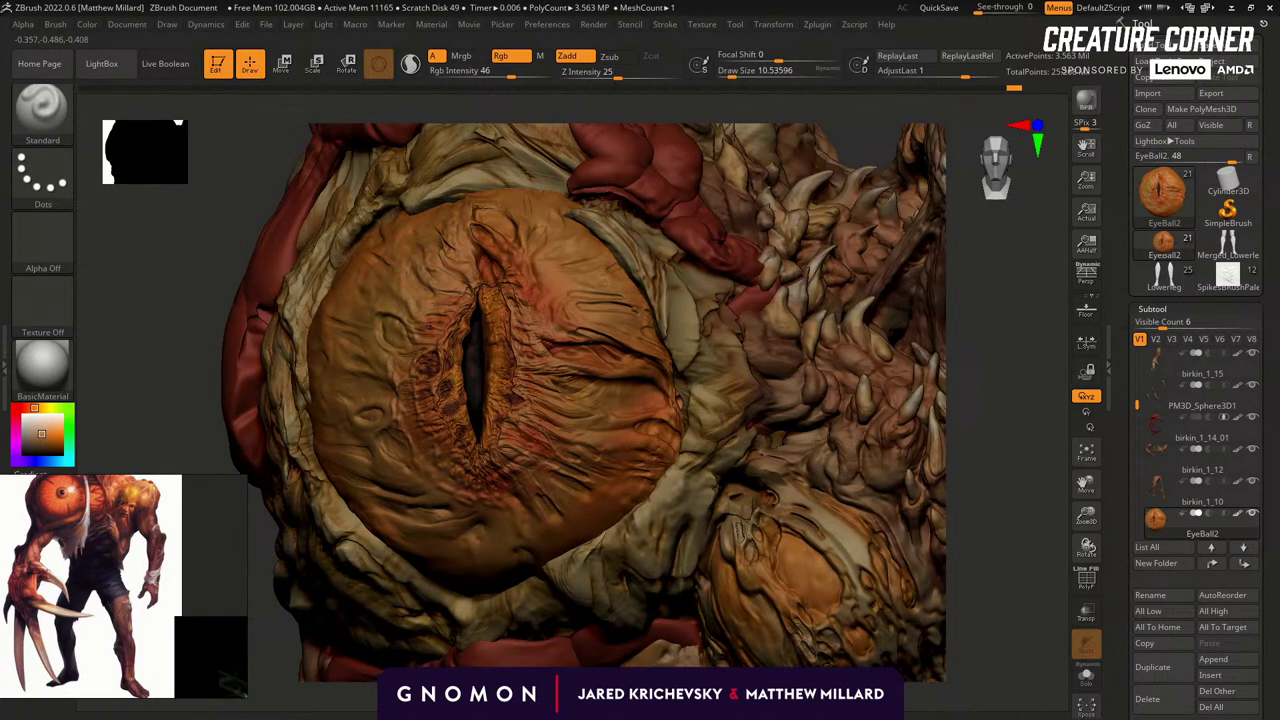
{"action": "right_click_drag", "start_coordinate": [182, 314], "coordinate": [157, 243], "text": "ctrl"}
{"action": "key", "text": "s"}
{"action": "left_click_drag", "start_coordinate": [511, 260], "coordinate": [515, 260]}
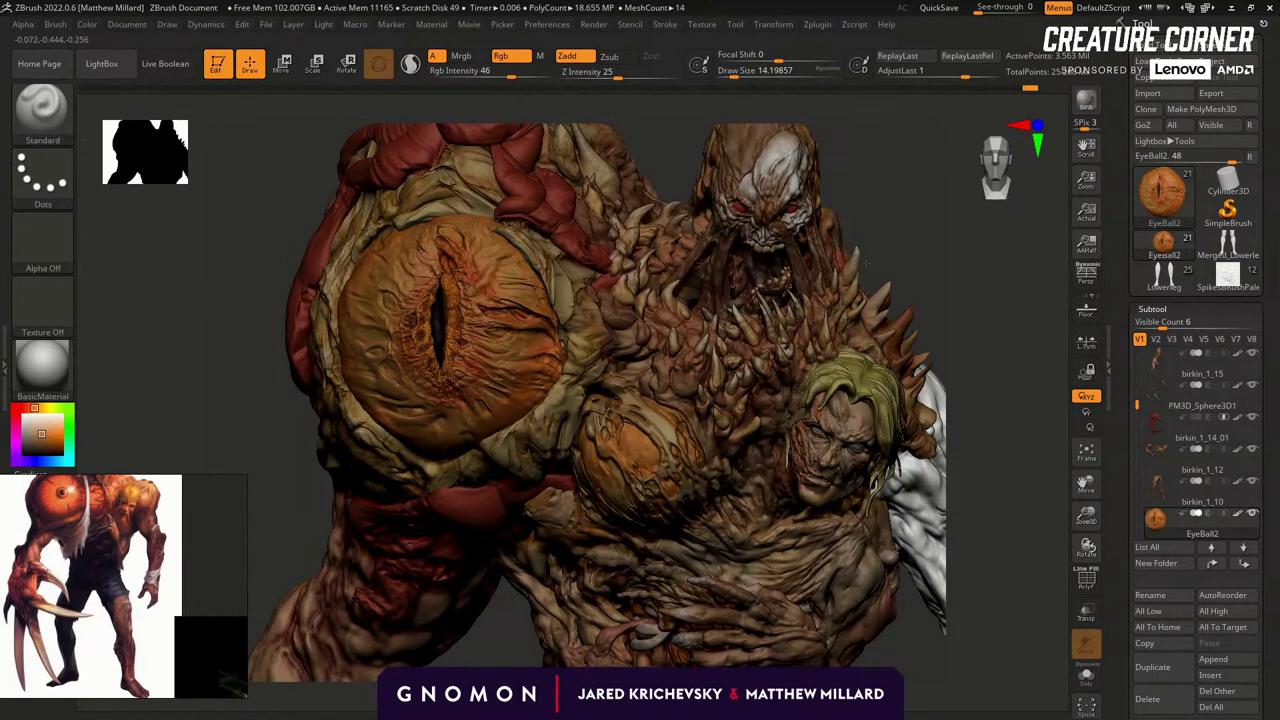
Reduce the Standard brush's draw size to about 7.5 for fine detail on the large eyeball.
{"action": "key", "text": "s"}
{"action": "left_click_drag", "start_coordinate": [490, 274], "coordinate": [486, 274]}
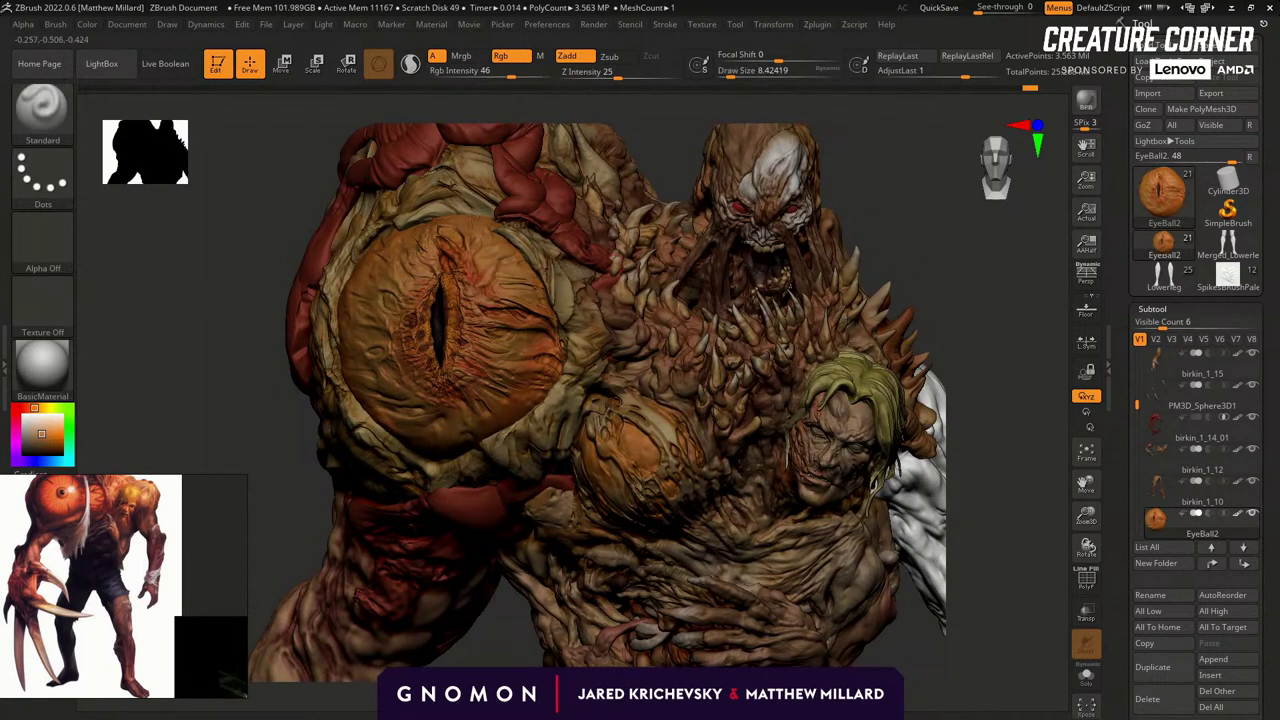
{"action": "key", "text": "ctrl"}
{"action": "right_click_drag", "start_coordinate": [340, 428], "coordinate": [384, 428]}
{"action": "key", "text": "s"}
{"action": "mouse_move", "coordinate": [384, 430]}
{"action": "left_mouse_down"}
{"action": "mouse_move", "coordinate": [420, 416]}
{"action": "mouse_move", "coordinate": [399, 435]}
{"action": "left_mouse_up"}
{"action": "right_click_drag", "start_coordinate": [399, 435], "coordinate": [364, 432]}
{"action": "key", "text": "ctrl"}
{"action": "key", "text": "s"}
{"action": "left_click_drag", "start_coordinate": [400, 430], "coordinate": [395, 430]}
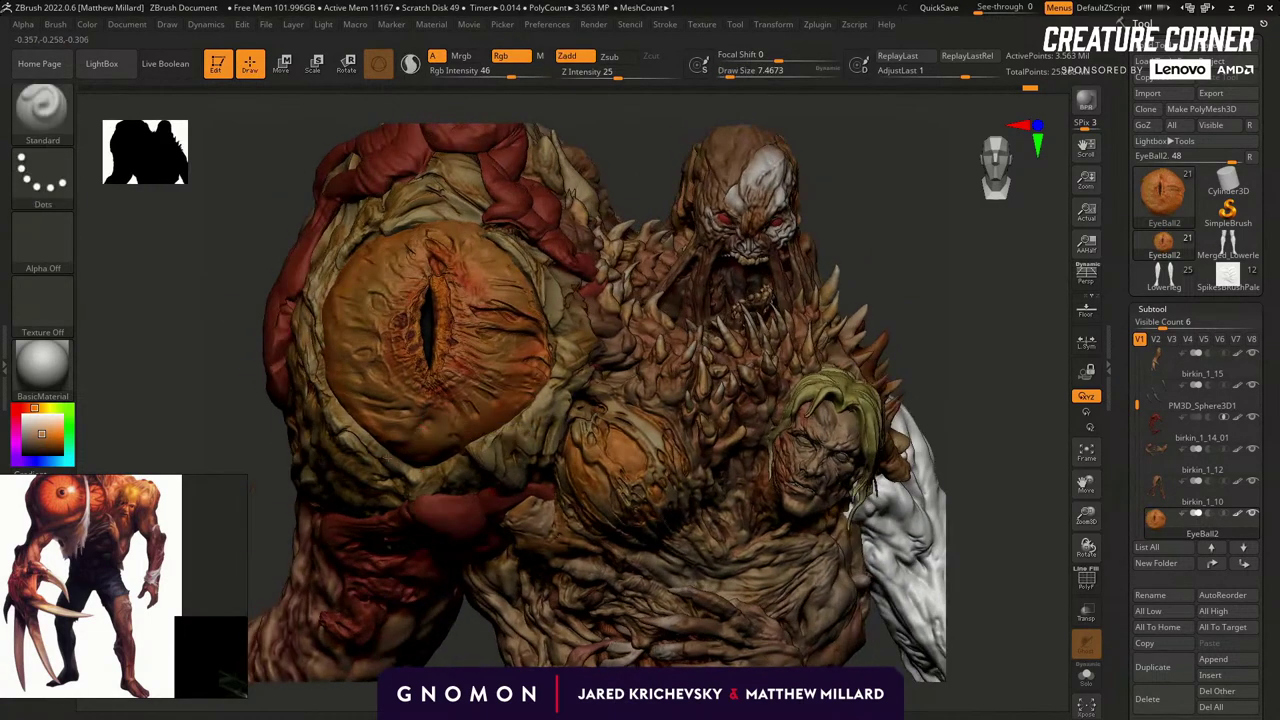
Switch to the ClayBuildup brush at Z intensity 7 and a draw size of about 33 for the eyeball.
{"action": "key", "text": "shift"}
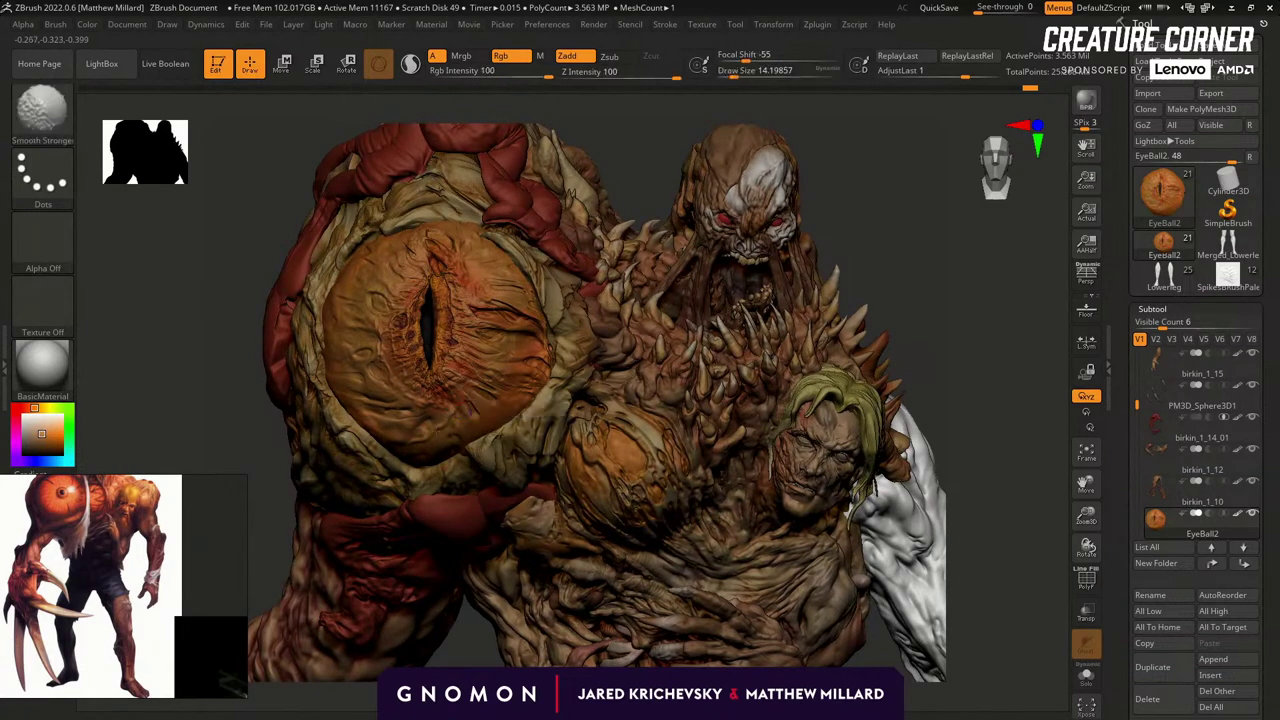
{"action": "left_click_drag", "start_coordinate": [291, 511], "coordinate": [200, 454], "text": "shift"}
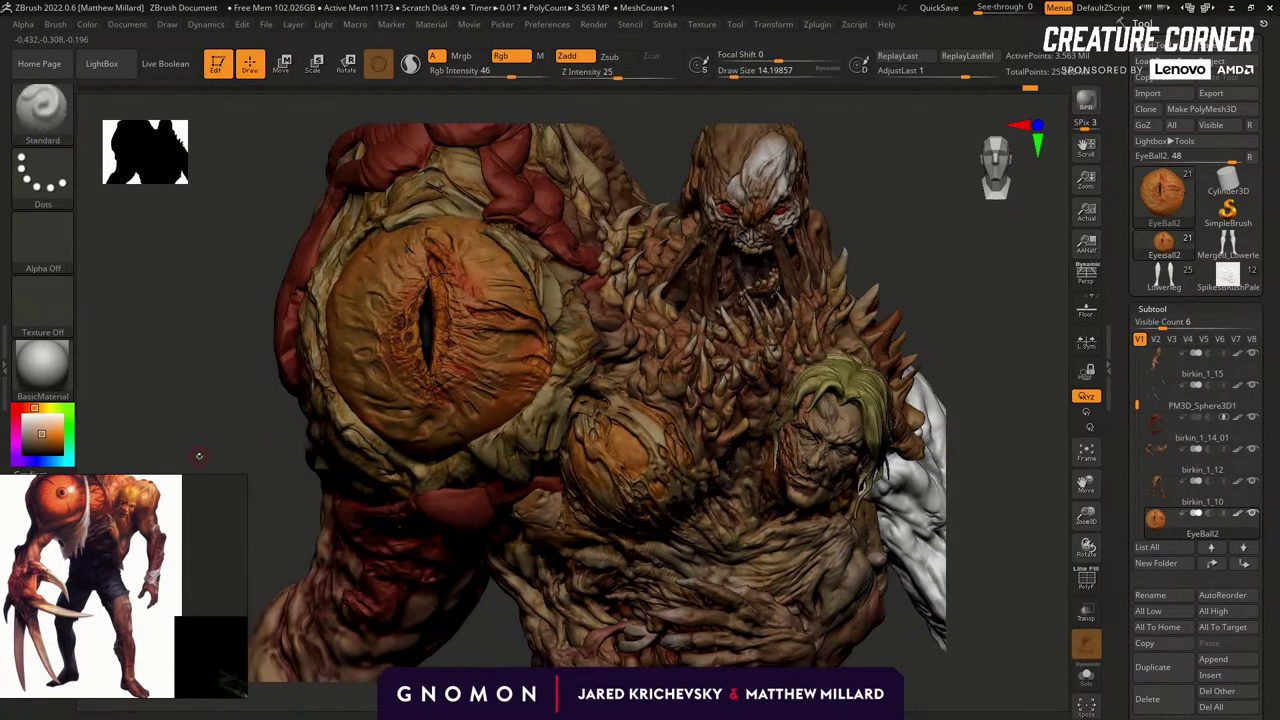
{"action": "key", "text": "b"}
{"action": "key", "text": "c"}
{"action": "key", "text": "b"}
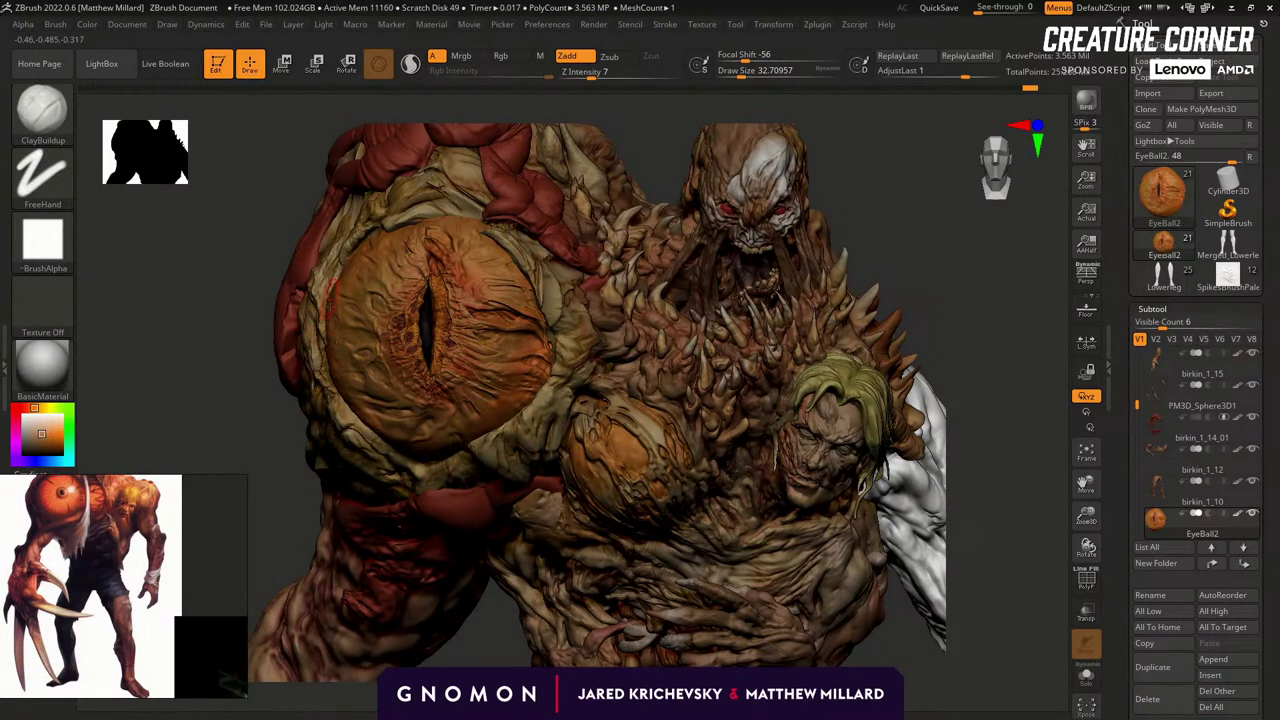
Switch to the DamStandard brush at a draw size of about 28.75.
{"action": "key", "text": "shift"}
{"action": "mouse_move", "coordinate": [191, 406]}
{"action": "left_mouse_down", "text": "alt"}
{"action": "mouse_move", "coordinate": [199, 428]}
{"action": "mouse_move", "coordinate": [330, 396]}
{"action": "left_mouse_up", "text": "alt"}
{"action": "mouse_move", "coordinate": [814, 306]}
{"action": "left_mouse_down", "text": "alt"}
{"action": "mouse_move", "coordinate": [823, 314]}
{"action": "mouse_move", "coordinate": [776, 305]}
{"action": "mouse_move", "coordinate": [847, 303]}
{"action": "mouse_move", "coordinate": [829, 251]}
{"action": "mouse_move", "coordinate": [772, 256]}
{"action": "left_mouse_up", "text": "alt"}
{"action": "key", "text": "b"}
{"action": "key", "text": "d"}
{"action": "key", "text": "s"}
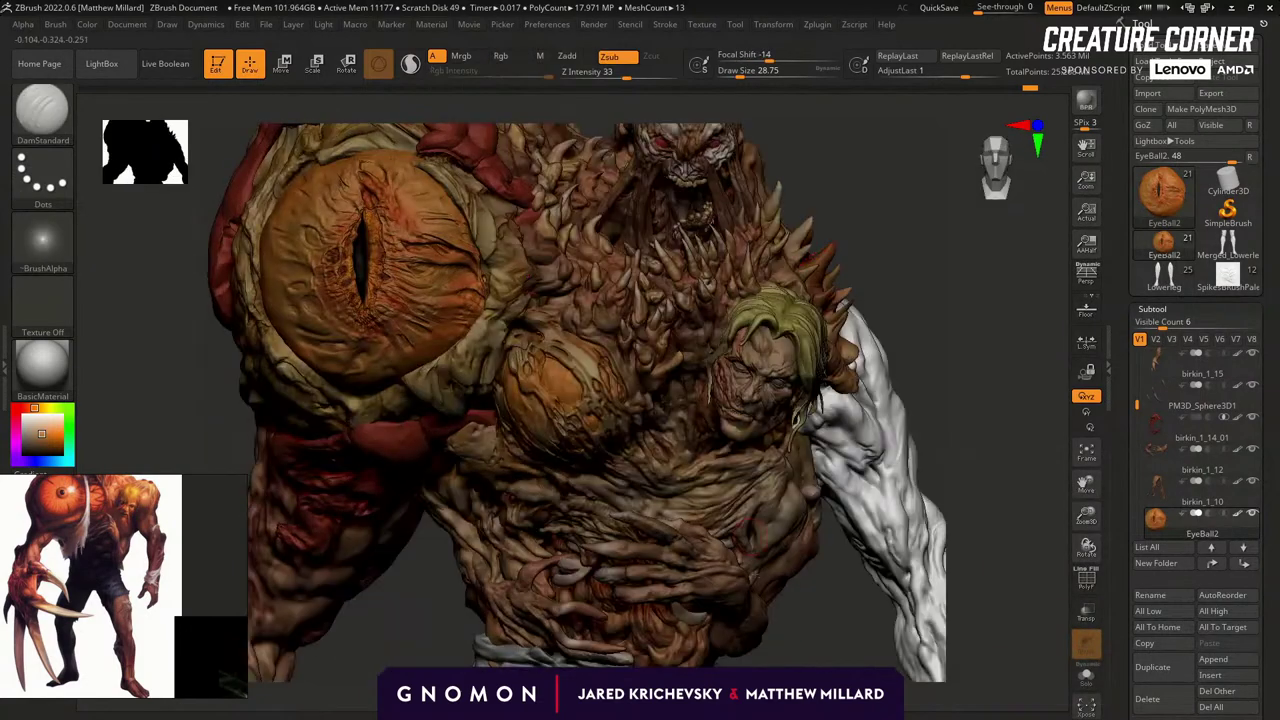
Examine the whole creature with its polypaint hidden and the sculpt displayed in neutral grey.
{"action": "right_click_drag", "start_coordinate": [779, 570], "coordinate": [760, 580]}
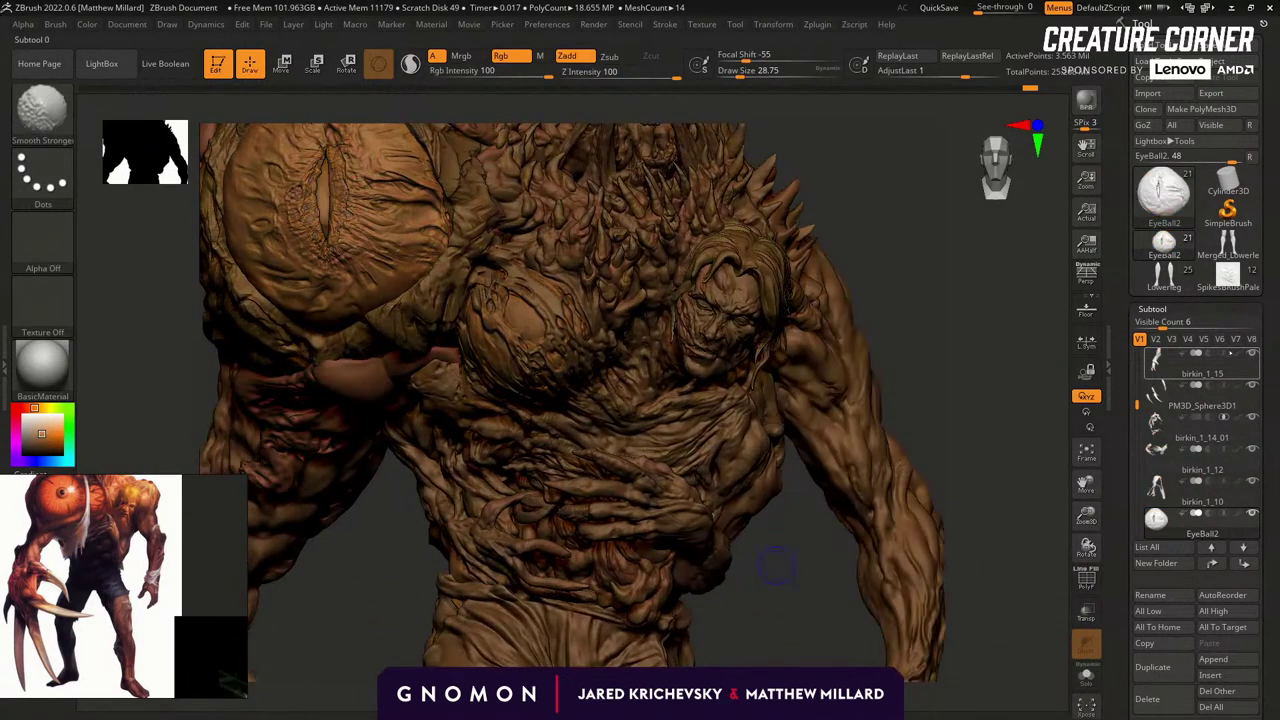
{"action": "right_click_drag", "start_coordinate": [640, 540], "coordinate": [602, 502]}
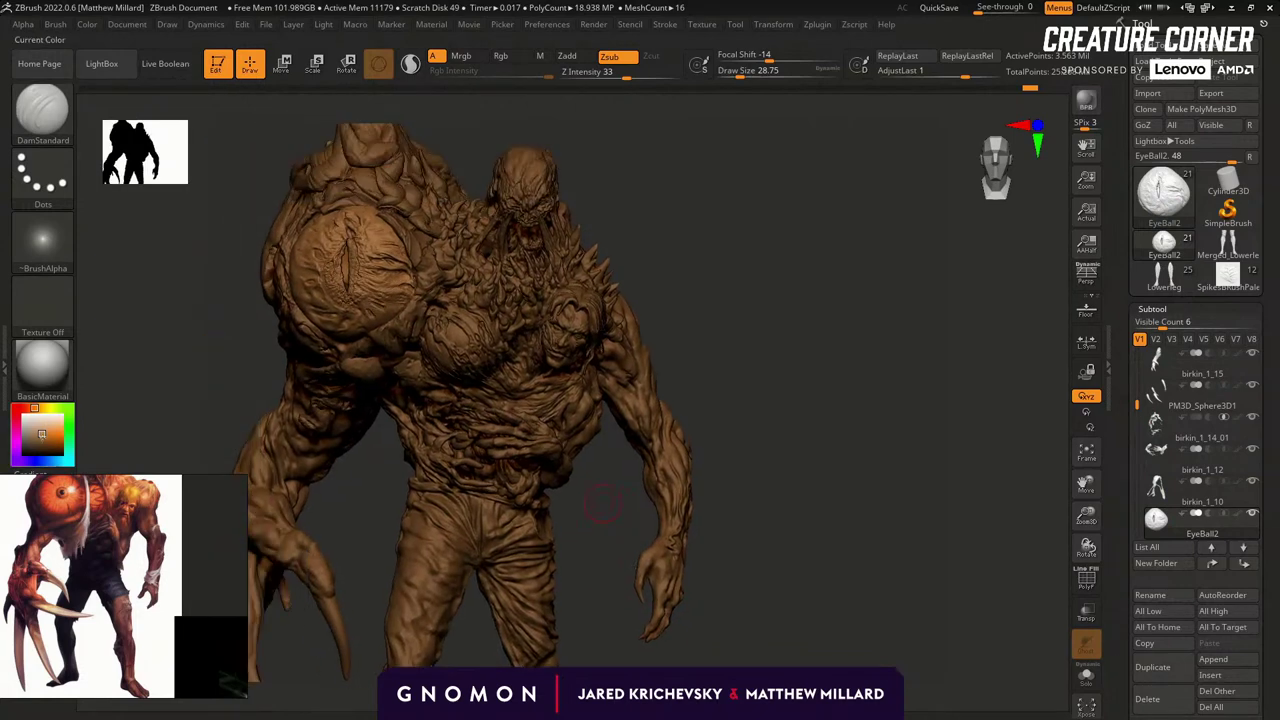
{"action": "left_click", "coordinate": [19, 428]}
{"action": "left_click_drag", "start_coordinate": [792, 468], "coordinate": [813, 432], "text": "alt"}
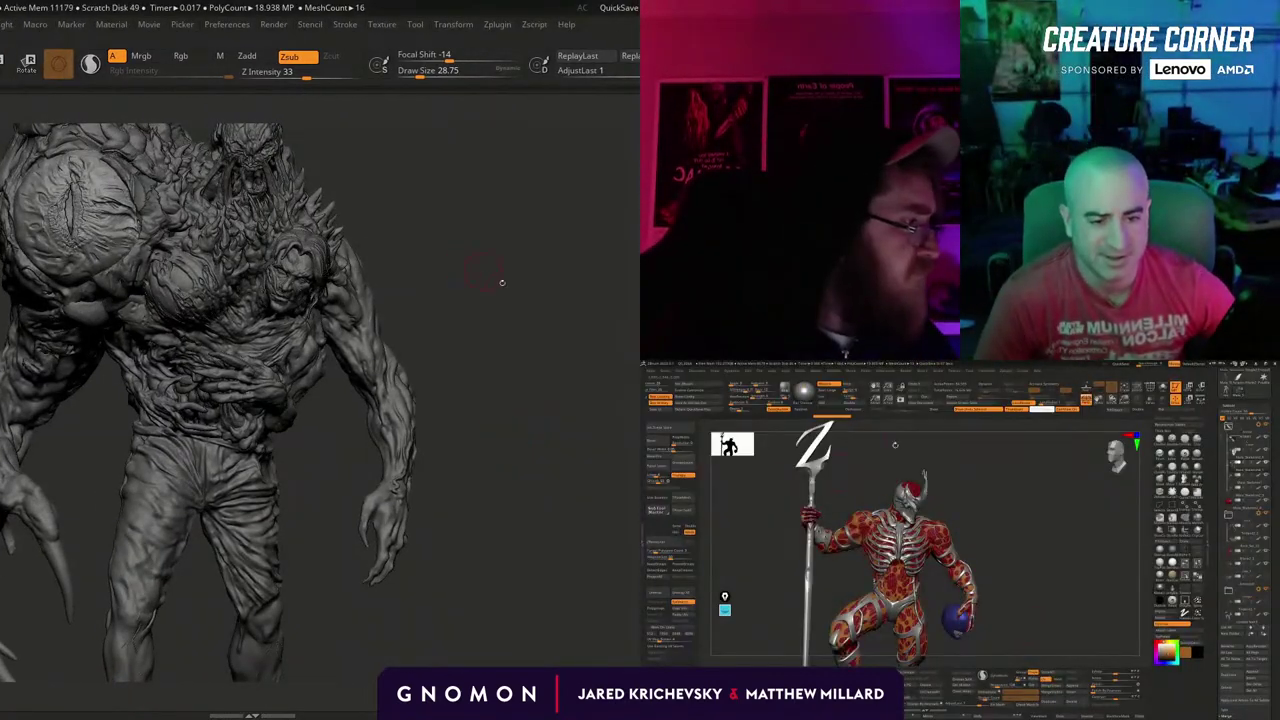
{"action": "key", "text": "ctrl+z"}
{"action": "left_click_drag", "start_coordinate": [487, 269], "coordinate": [542, 340], "text": "alt"}
{"action": "key", "text": "ctrl+z"}
{"action": "left_click_drag", "start_coordinate": [486, 323], "coordinate": [472, 283], "text": "alt"}
Switch to the Standard brush with colour only and paint the unpainted white arm brown at RGB intensity 46 and a draw size of about 132.
{"action": "key", "text": "b"}
{"action": "key", "text": "s"}
{"action": "key", "text": "t"}
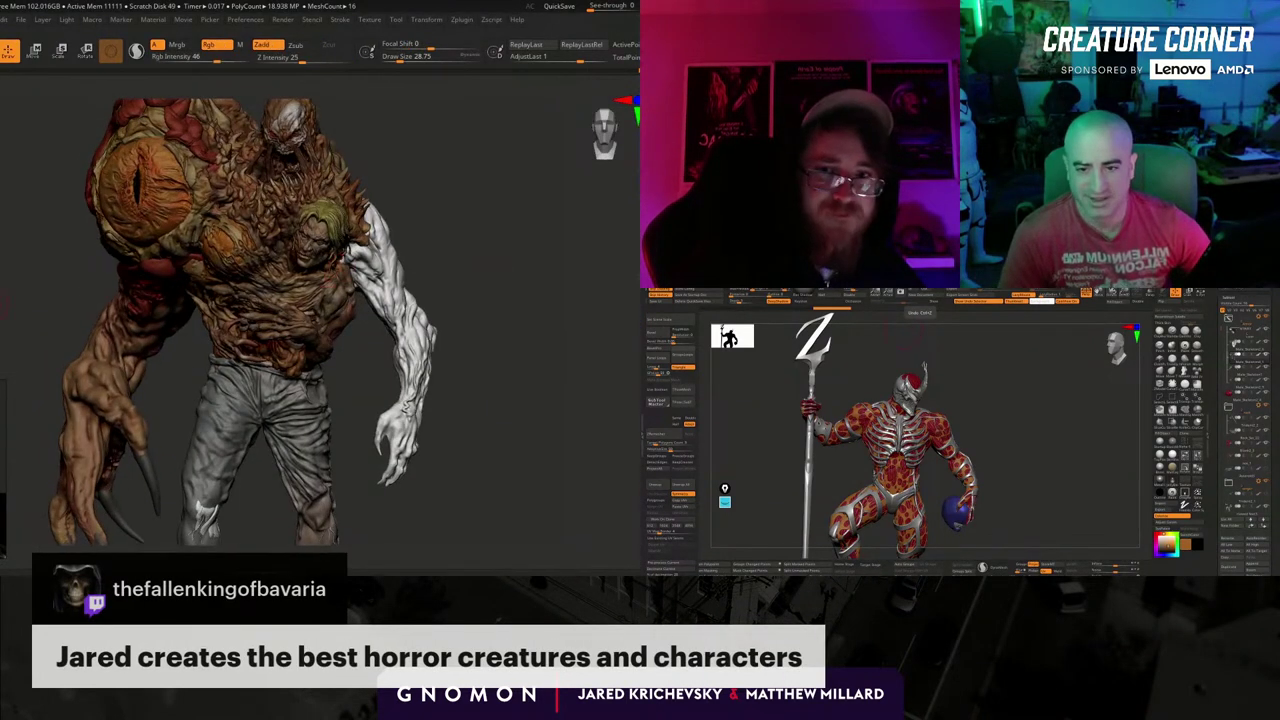
{"action": "left_click_drag", "start_coordinate": [2, 470], "coordinate": [104, 434]}
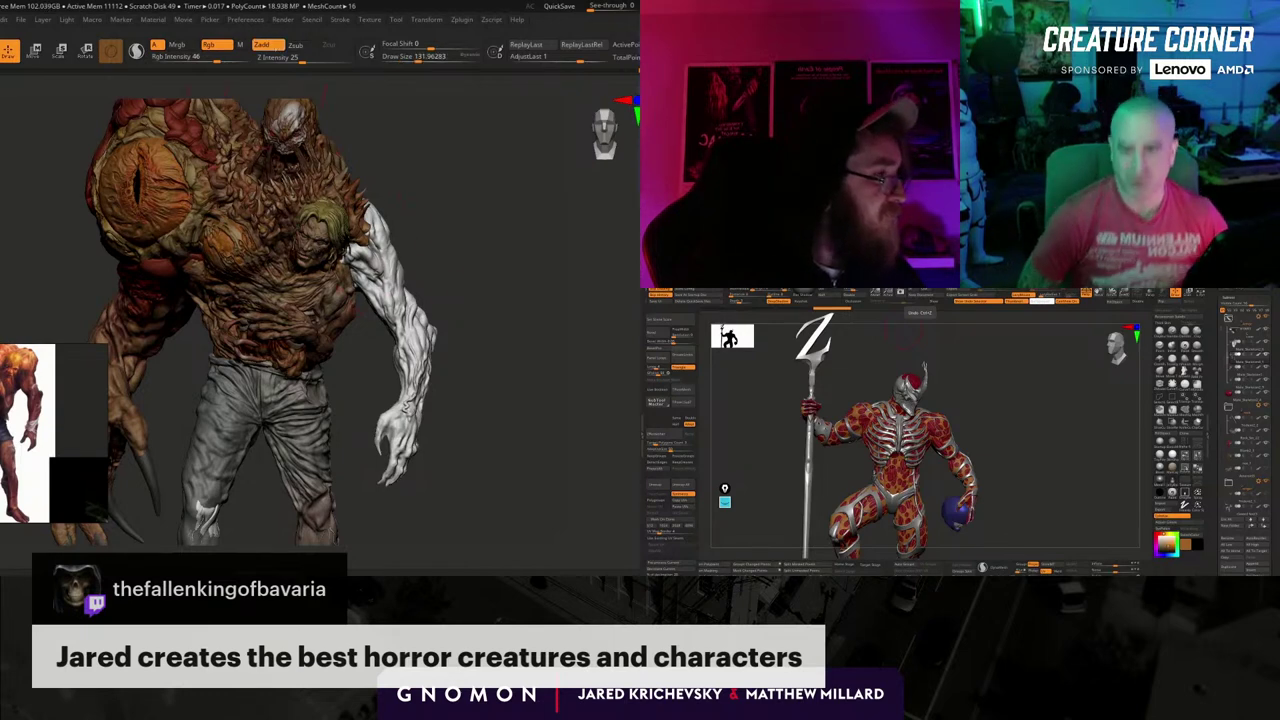
{"action": "left_click_drag", "start_coordinate": [421, 280], "coordinate": [430, 300]}
{"action": "mouse_move", "coordinate": [374, 235]}
{"action": "left_mouse_down"}
{"action": "mouse_move", "coordinate": [412, 328]}
{"action": "mouse_move", "coordinate": [412, 572]}
{"action": "left_mouse_up"}
{"action": "mouse_move", "coordinate": [600, 414]}
{"action": "left_mouse_down"}
{"action": "mouse_move", "coordinate": [420, 265]}
{"action": "mouse_move", "coordinate": [440, 284]}
{"action": "left_mouse_up"}
{"action": "right_click_drag", "start_coordinate": [432, 168], "coordinate": [418, 251], "text": "alt"}
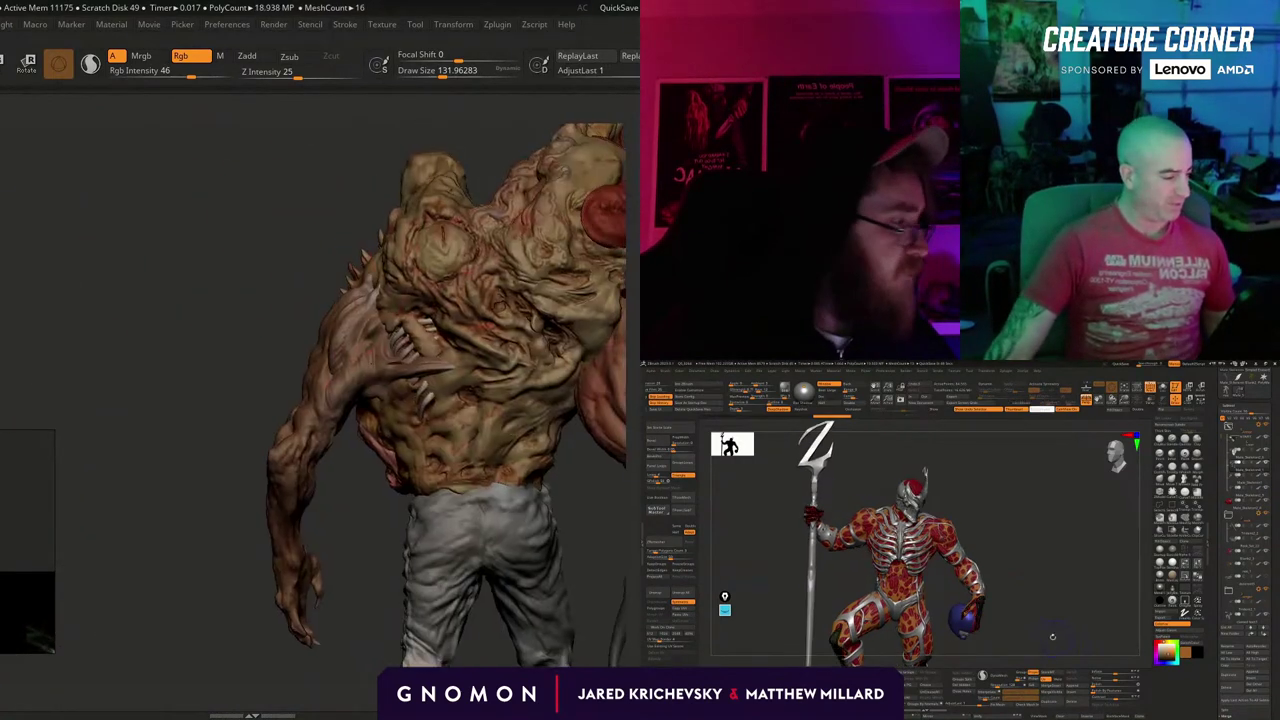
Set the RGB intensity to 26 and layer softer colour variation over the brown arm, using a draw size of about 77.
{"action": "left_click_drag", "start_coordinate": [443, 73], "coordinate": [432, 73]}
{"action": "left_click_drag", "start_coordinate": [190, 73], "coordinate": [171, 73]}
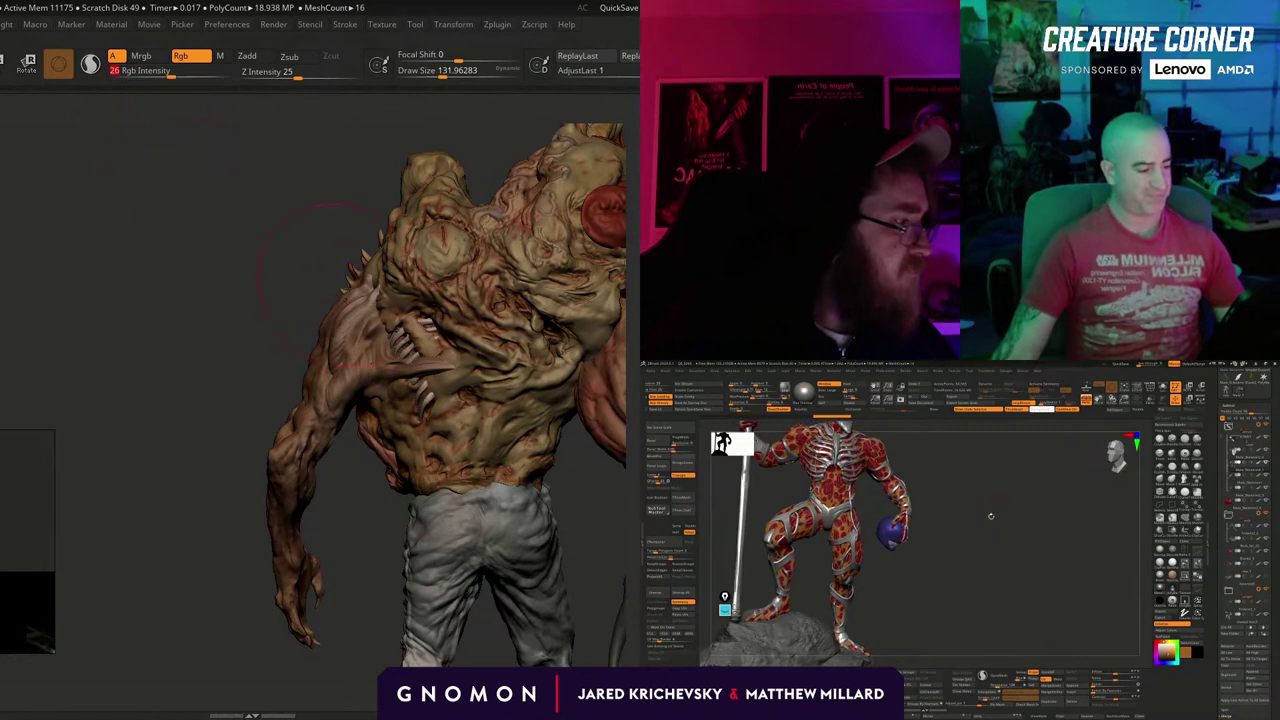
{"action": "left_click_drag", "start_coordinate": [171, 466], "coordinate": [460, 440]}
{"action": "left_click", "coordinate": [885, 534], "text": "alt"}
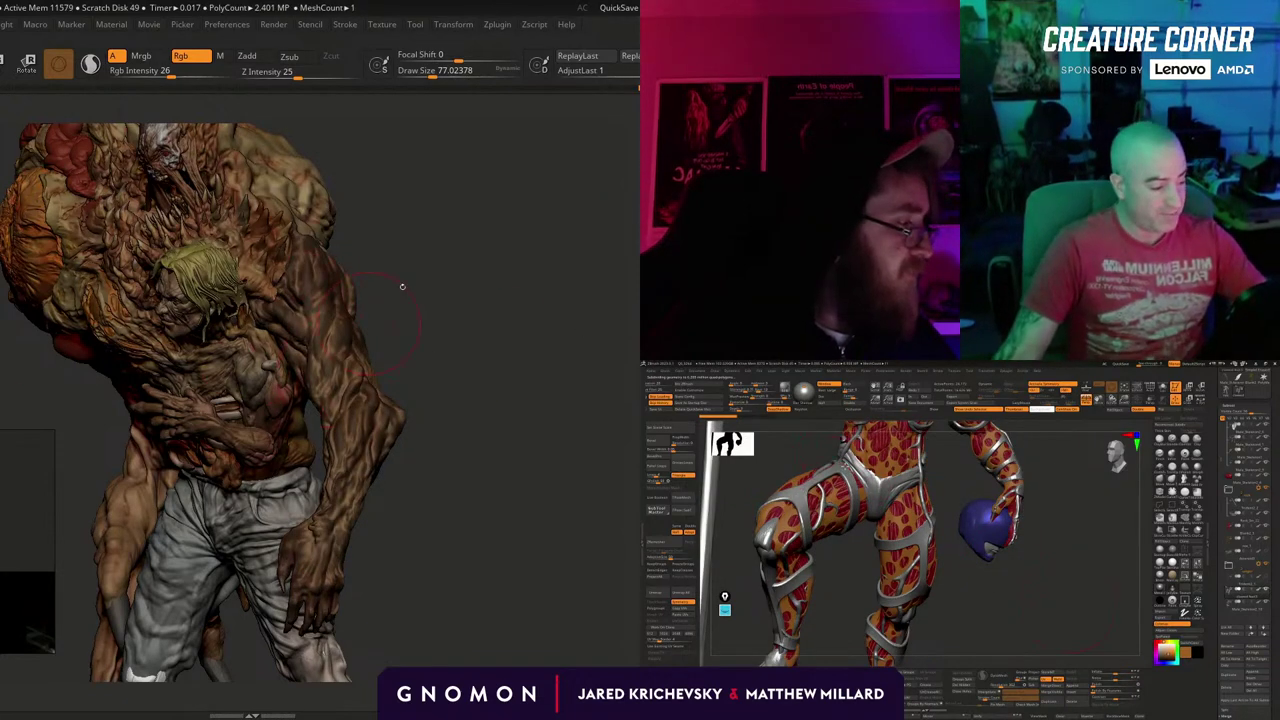
{"action": "left_click_drag", "start_coordinate": [431, 290], "coordinate": [480, 292]}
{"action": "left_click_drag", "start_coordinate": [469, 355], "coordinate": [502, 502]}
{"action": "mouse_move", "coordinate": [457, 414]}
{"action": "left_mouse_down"}
{"action": "mouse_move", "coordinate": [443, 329]}
{"action": "mouse_move", "coordinate": [434, 380]}
{"action": "left_mouse_up"}
Reduce the draw size to about 74 and blend warmer brown tones along the shoulder and forearm of the same arm.
{"action": "key", "text": "s"}
{"action": "left_click_drag", "start_coordinate": [289, 312], "coordinate": [285, 312]}
{"action": "left_click_drag", "start_coordinate": [839, 548], "coordinate": [805, 458]}
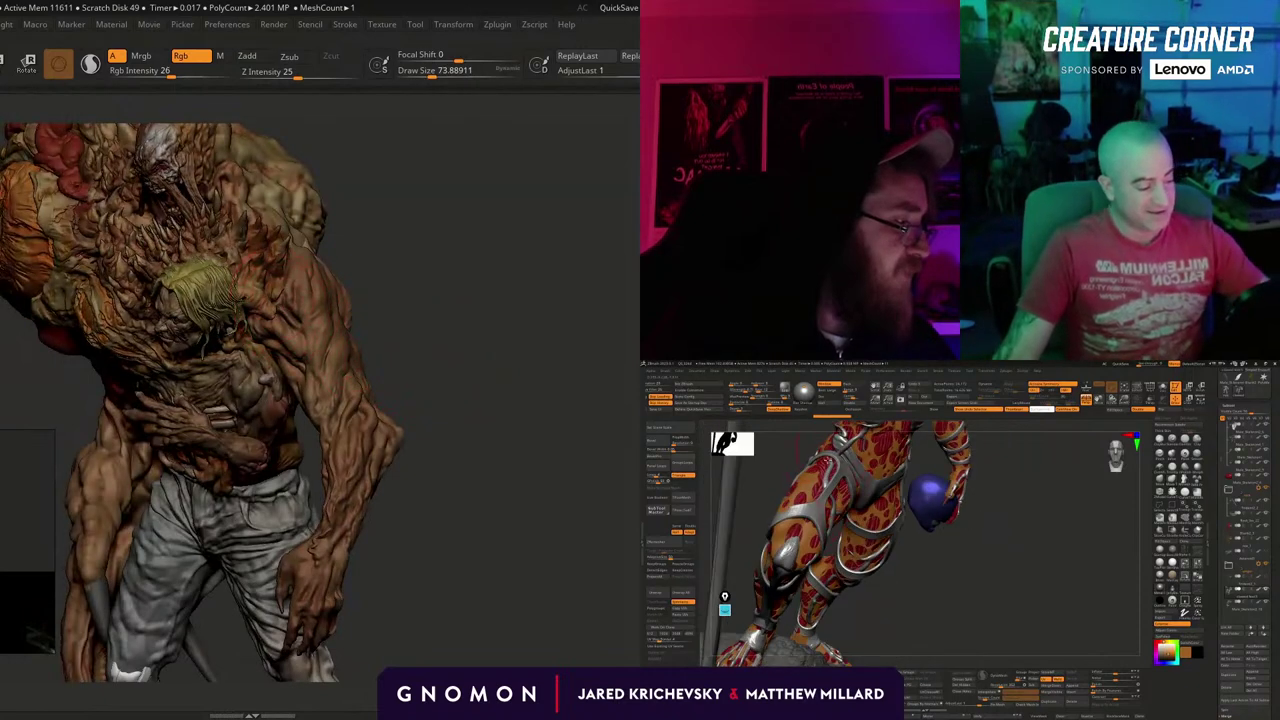
{"action": "right_click_drag", "start_coordinate": [256, 336], "coordinate": [365, 316]}
{"action": "left_click_drag", "start_coordinate": [321, 338], "coordinate": [44, 318]}
{"action": "left_click_drag", "start_coordinate": [1011, 514], "coordinate": [955, 555]}
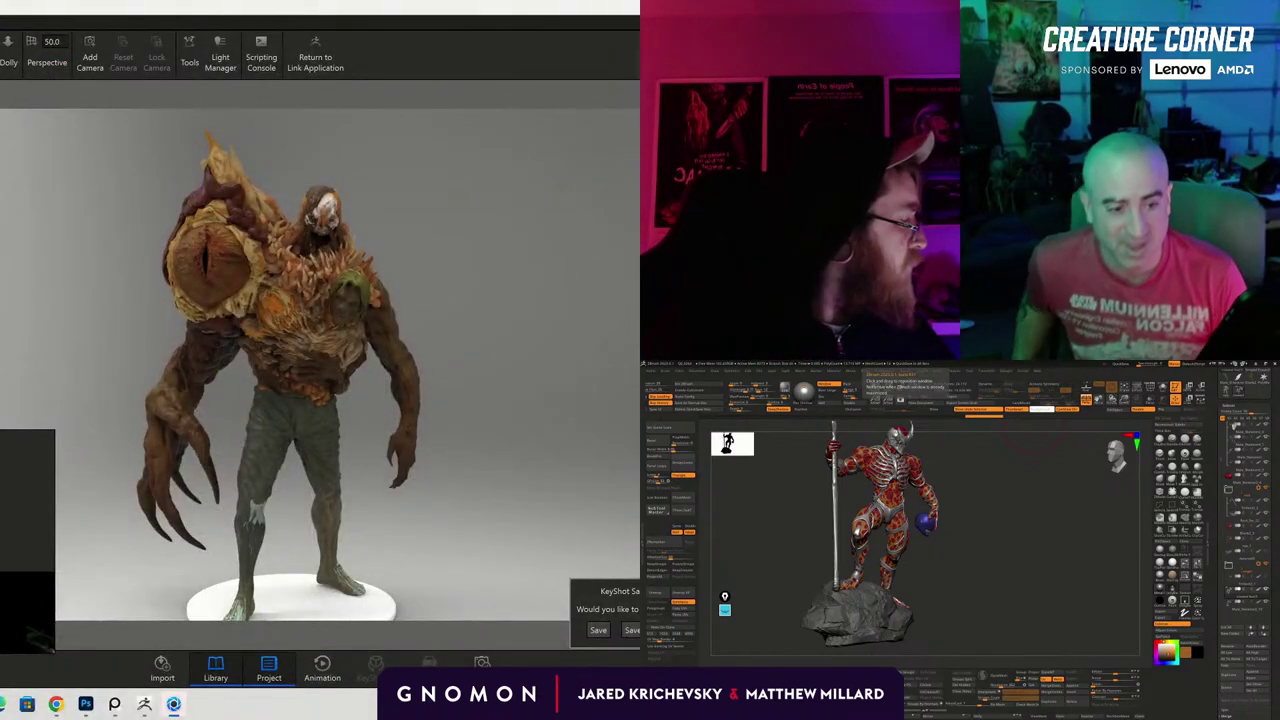
In KeyShot, apply a different material to the painted creature and inspect the shoulder eye, head and chest face up close.
{"action": "left_click_drag", "start_coordinate": [4, 500], "coordinate": [323, 330]}
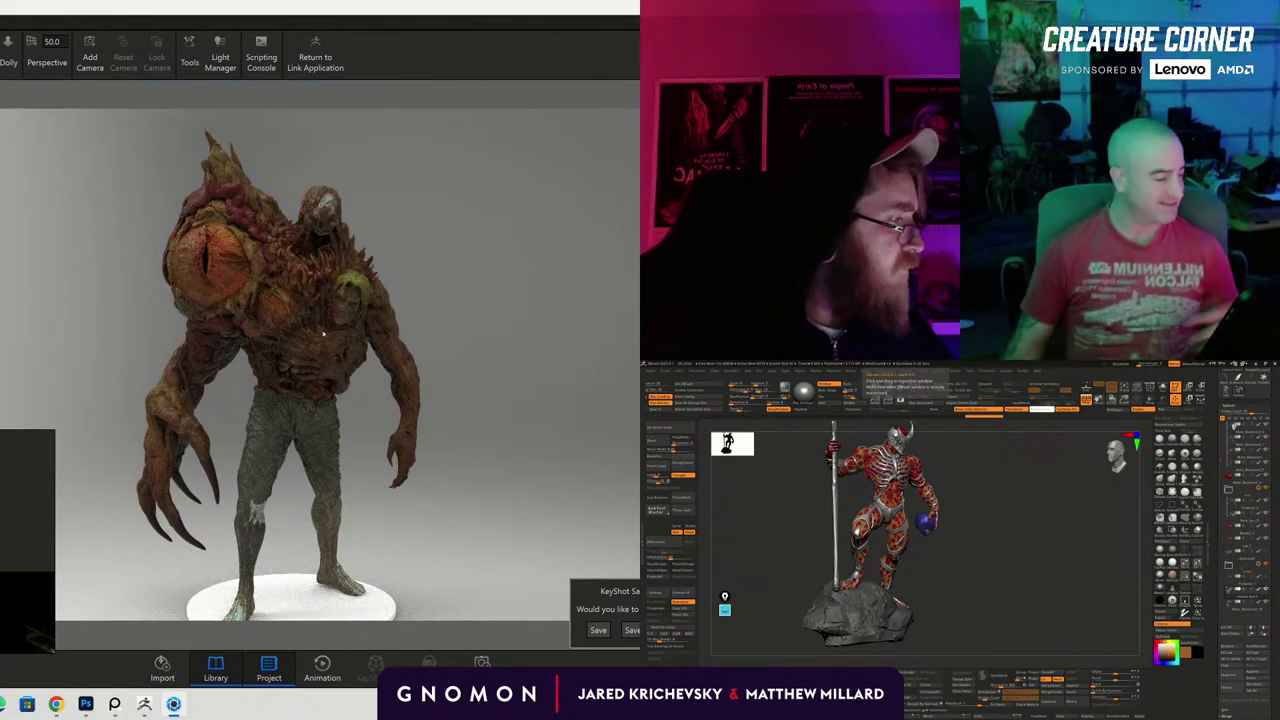
{"action": "scroll", "coordinate": [323, 325], "scroll_direction": "up", "scroll_amount": 5}
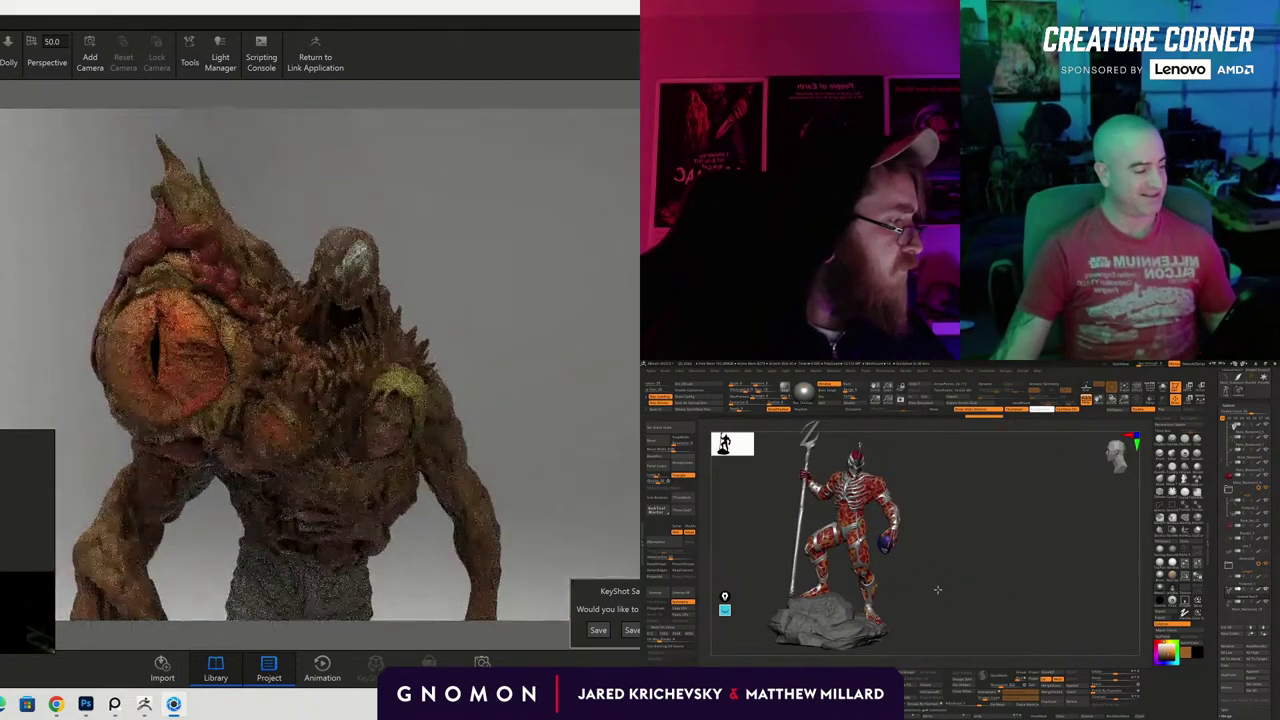
{"action": "scroll", "coordinate": [323, 325], "scroll_direction": "up", "scroll_amount": 4}
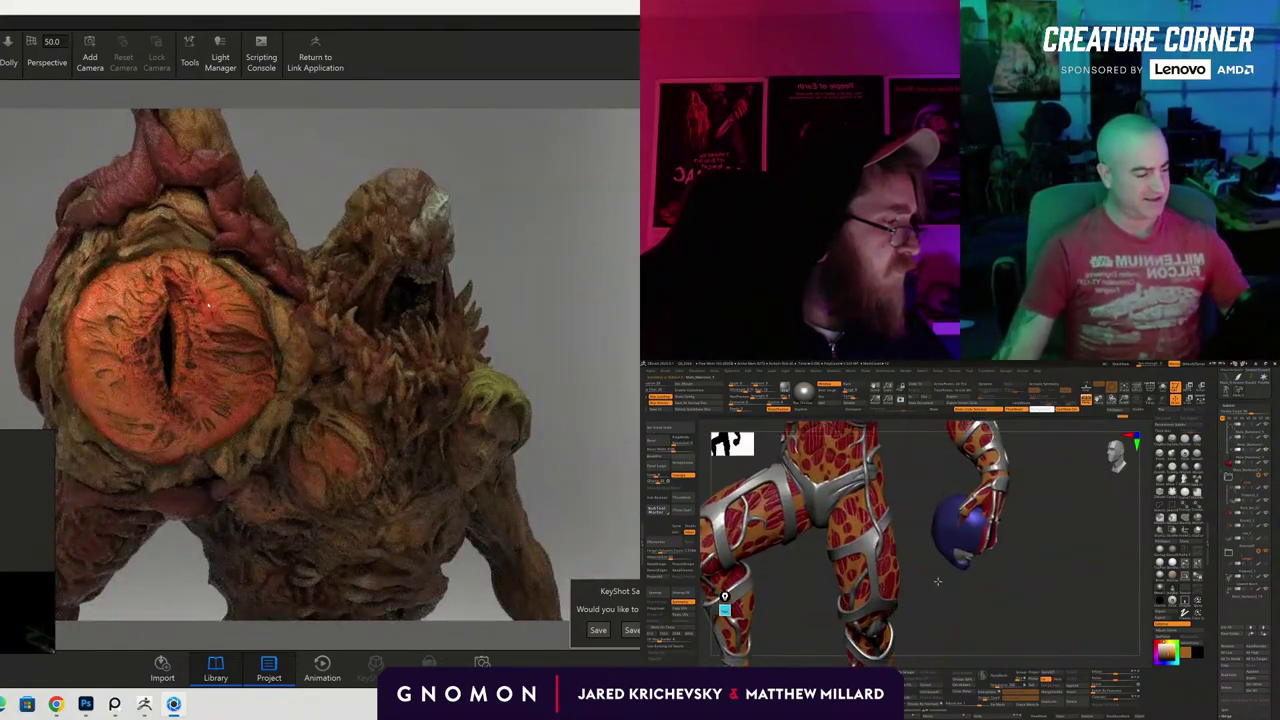
{"action": "left_click_drag", "start_coordinate": [405, 297], "coordinate": [205, 277]}
{"action": "right_click_drag", "start_coordinate": [2, 510], "coordinate": [78, 481]}
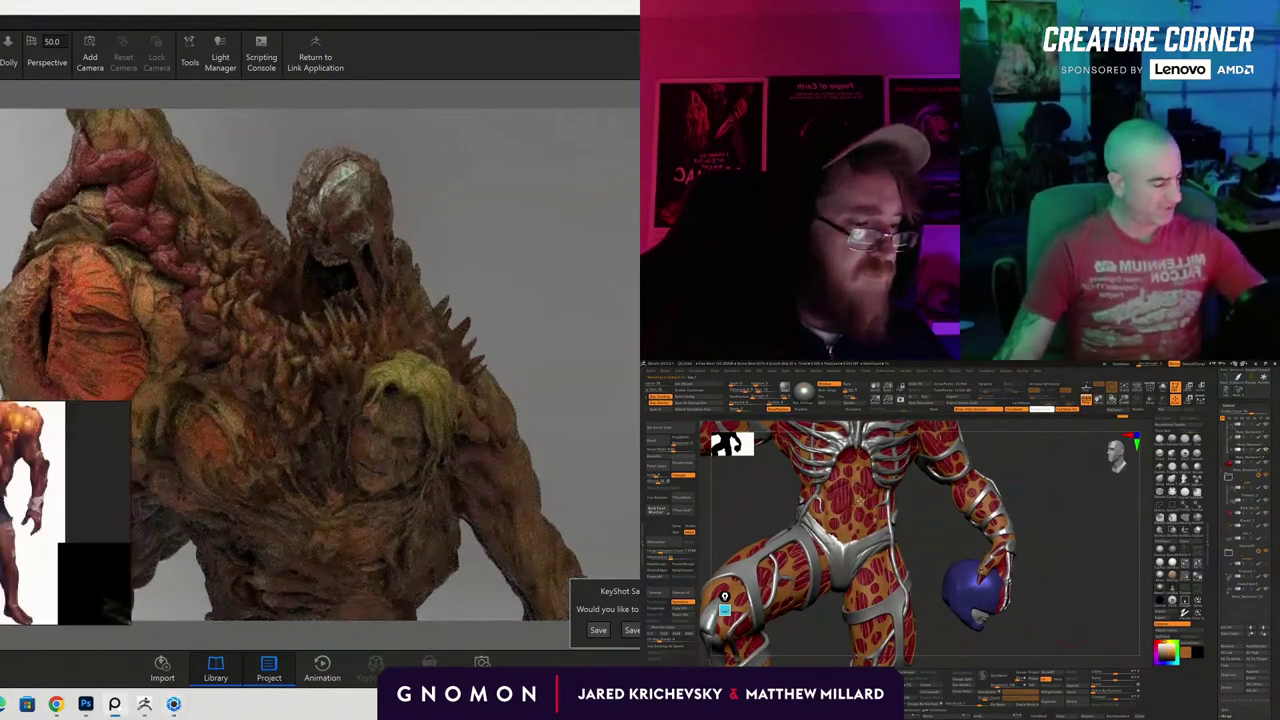
{"action": "left_click_drag", "start_coordinate": [190, 322], "coordinate": [245, 313]}
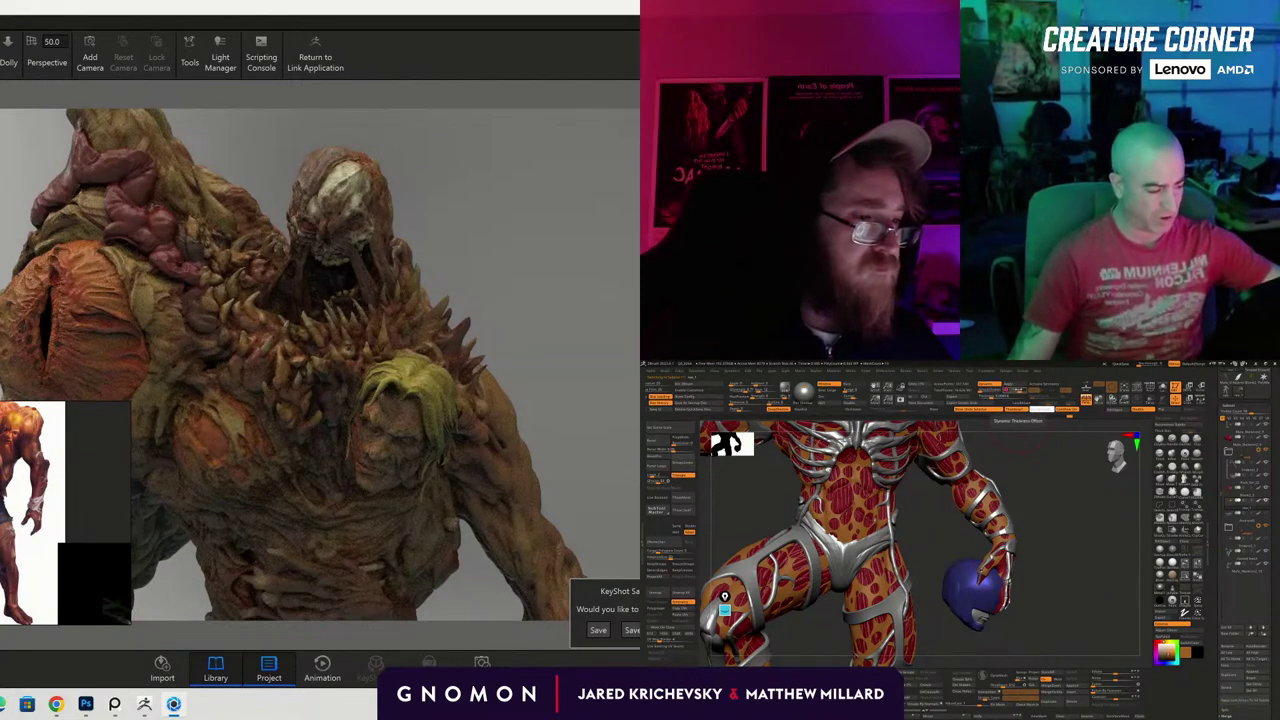
Apply a uniform brown clay material to the creature and review the full figure and upper body from several angles.
{"action": "left_click_drag", "start_coordinate": [2, 420], "coordinate": [309, 426]}
{"action": "scroll", "coordinate": [348, 414], "scroll_direction": "down", "scroll_amount": 4}
{"action": "middle_click_drag", "start_coordinate": [356, 359], "coordinate": [352, 172]}
{"action": "scroll", "coordinate": [346, 100], "scroll_direction": "down", "scroll_amount": 4}
{"action": "right_click_drag", "start_coordinate": [52, 475], "coordinate": [0, 494]}
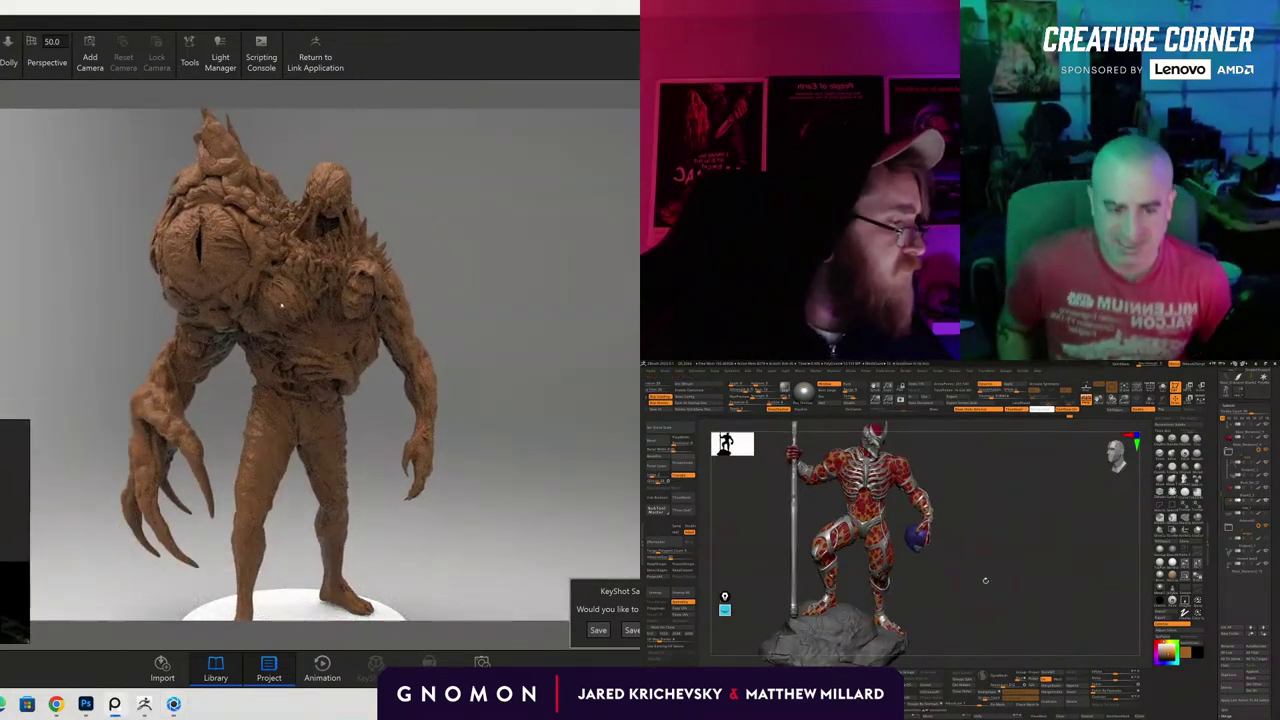
{"action": "left_click_drag", "start_coordinate": [489, 295], "coordinate": [466, 270]}
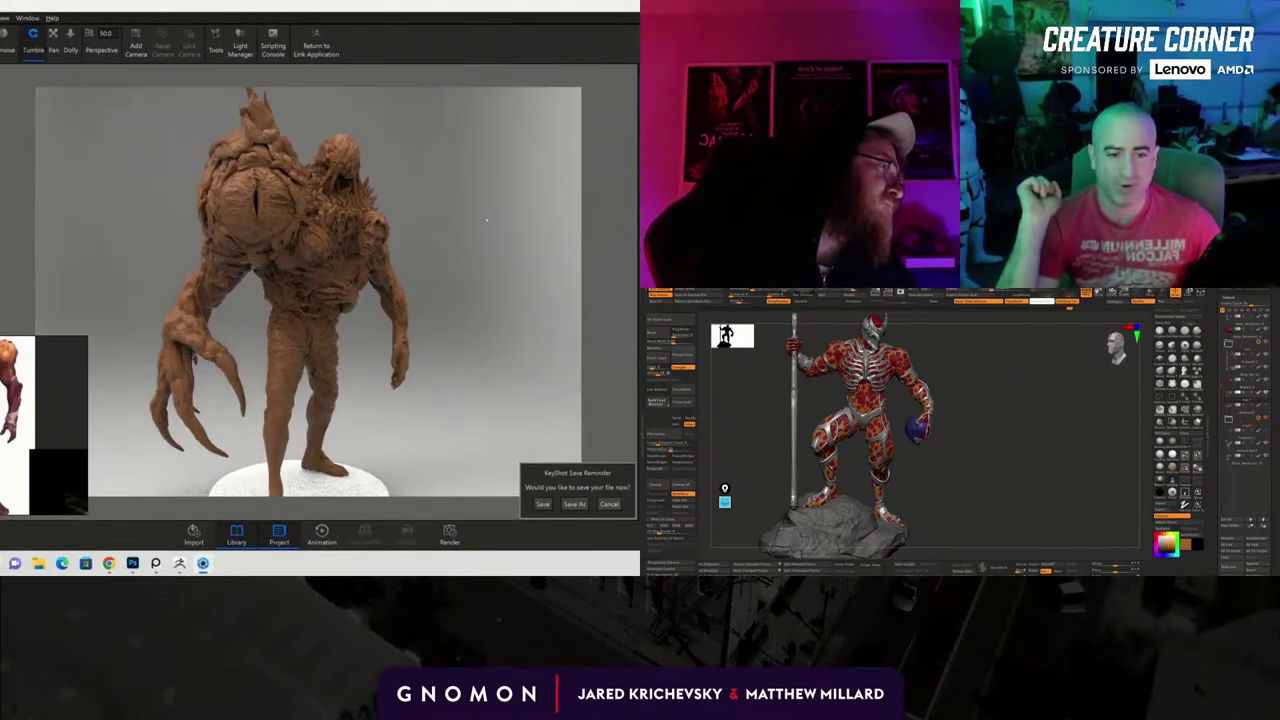
{"action": "left_click_drag", "start_coordinate": [470, 263], "coordinate": [271, 294]}
{"action": "scroll", "coordinate": [277, 282], "scroll_direction": "up", "scroll_amount": 5}
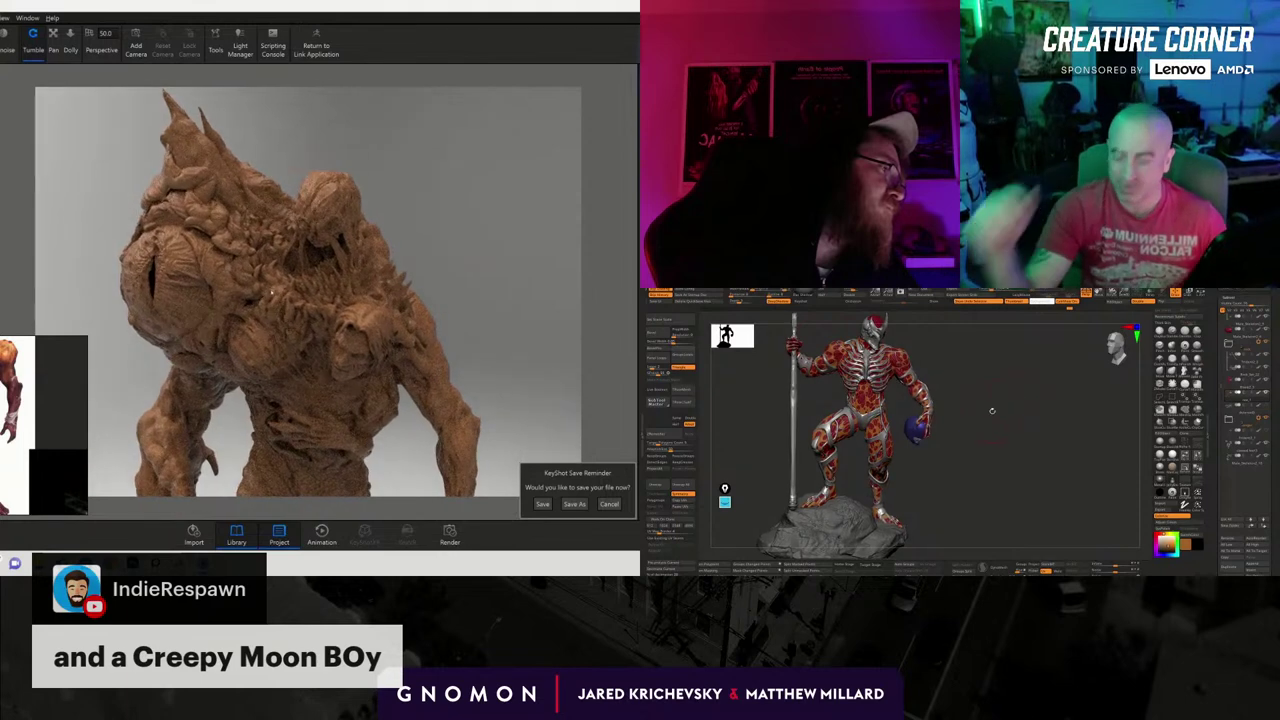
In the second ZBrush session, browse the LightBox folders and load the creepy moon-headed character.
{"action": "key", "text": "comma"}
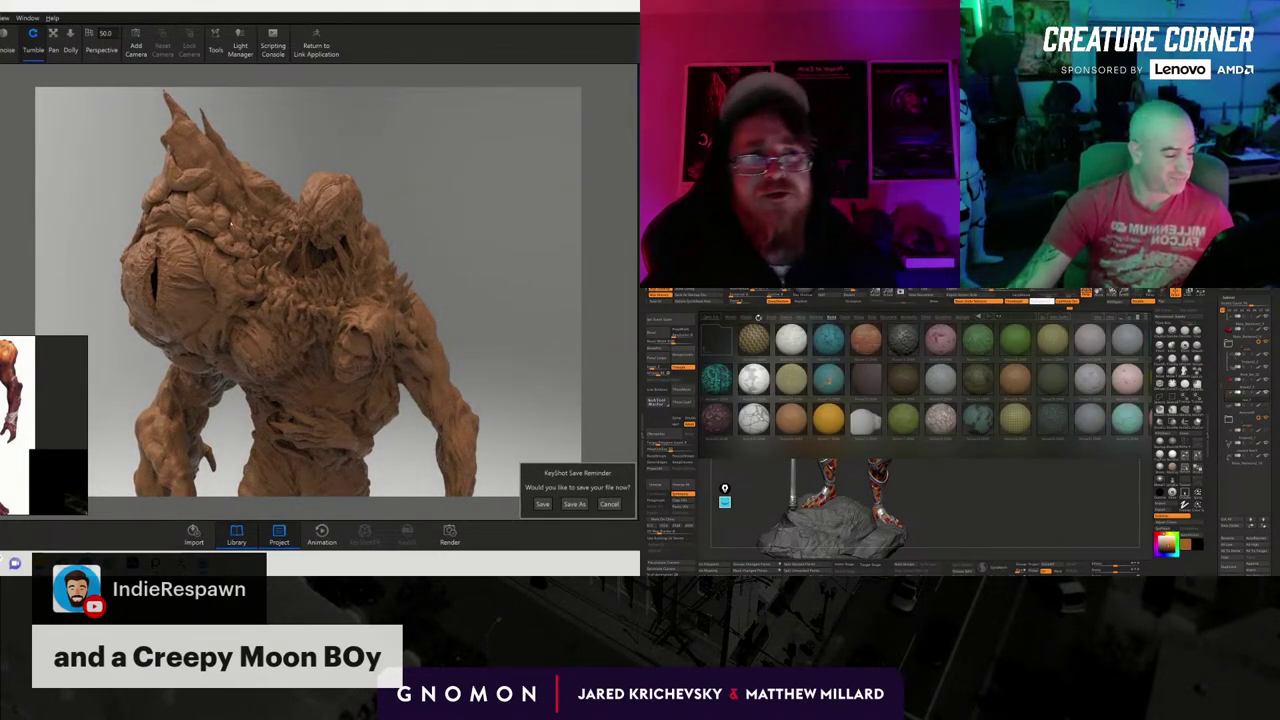
{"action": "left_click", "coordinate": [760, 317]}
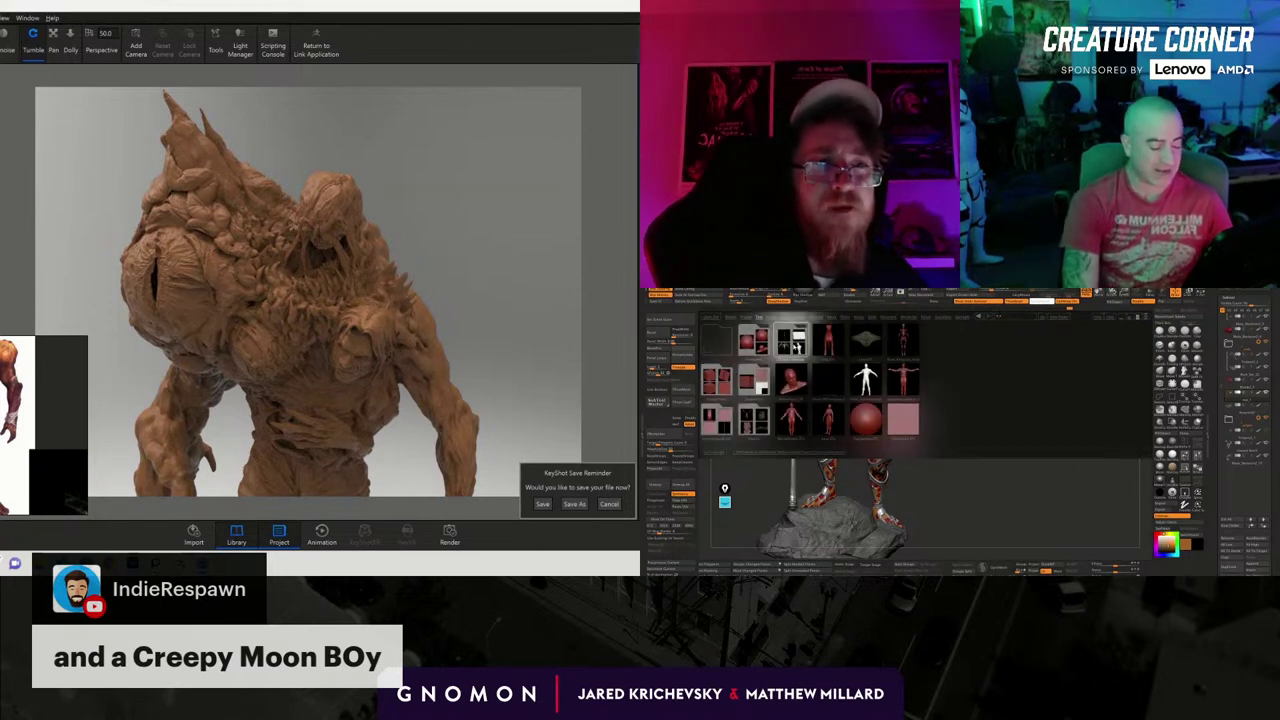
{"action": "double_click", "coordinate": [791, 344]}
{"action": "double_click", "coordinate": [791, 344]}
{"action": "left_click_drag", "start_coordinate": [968, 424], "coordinate": [820, 426]}
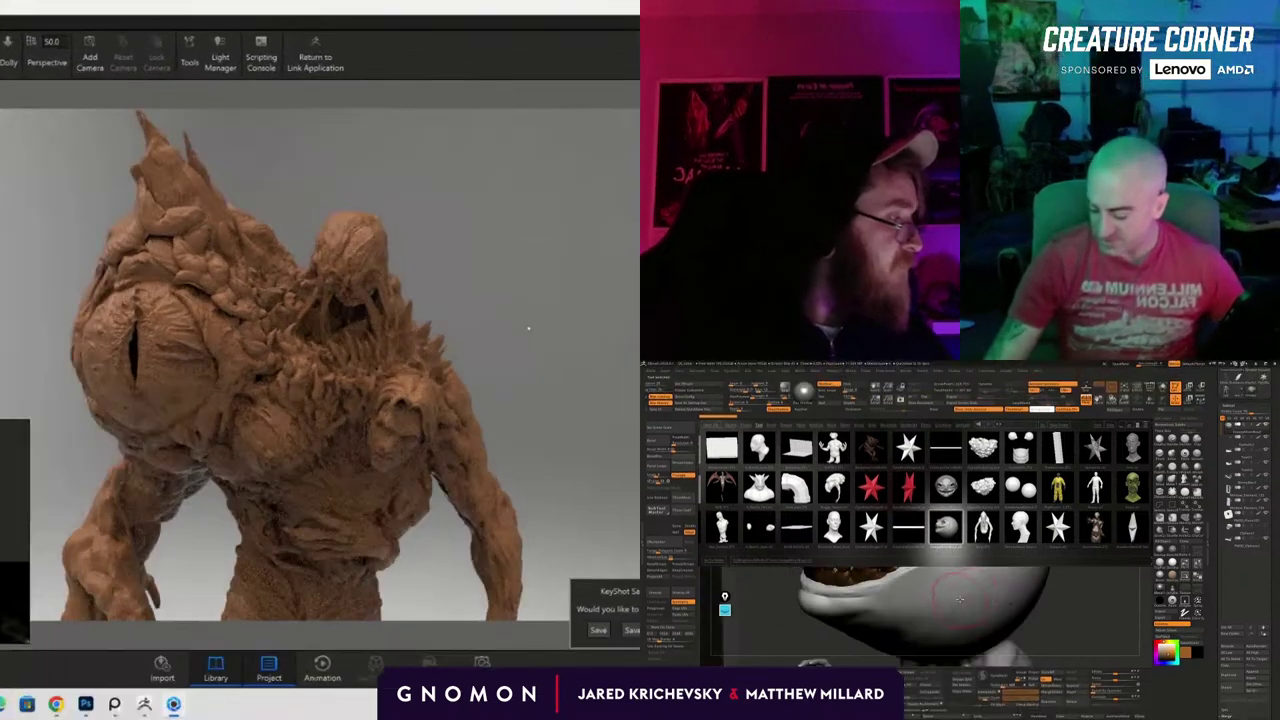
Set the active colour to white and display the moon character with the Startup material.
{"action": "left_click_drag", "start_coordinate": [1106, 614], "coordinate": [1014, 537], "text": "alt"}
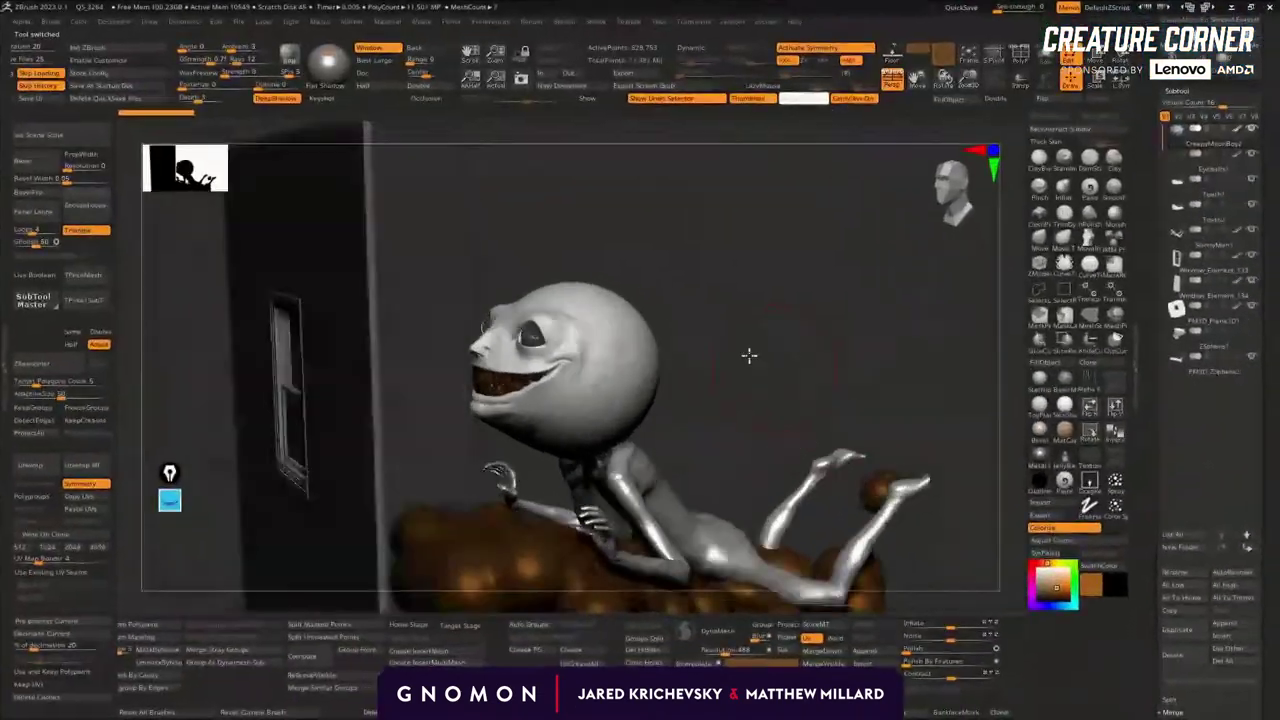
{"action": "left_click_drag", "start_coordinate": [749, 355], "coordinate": [884, 458]}
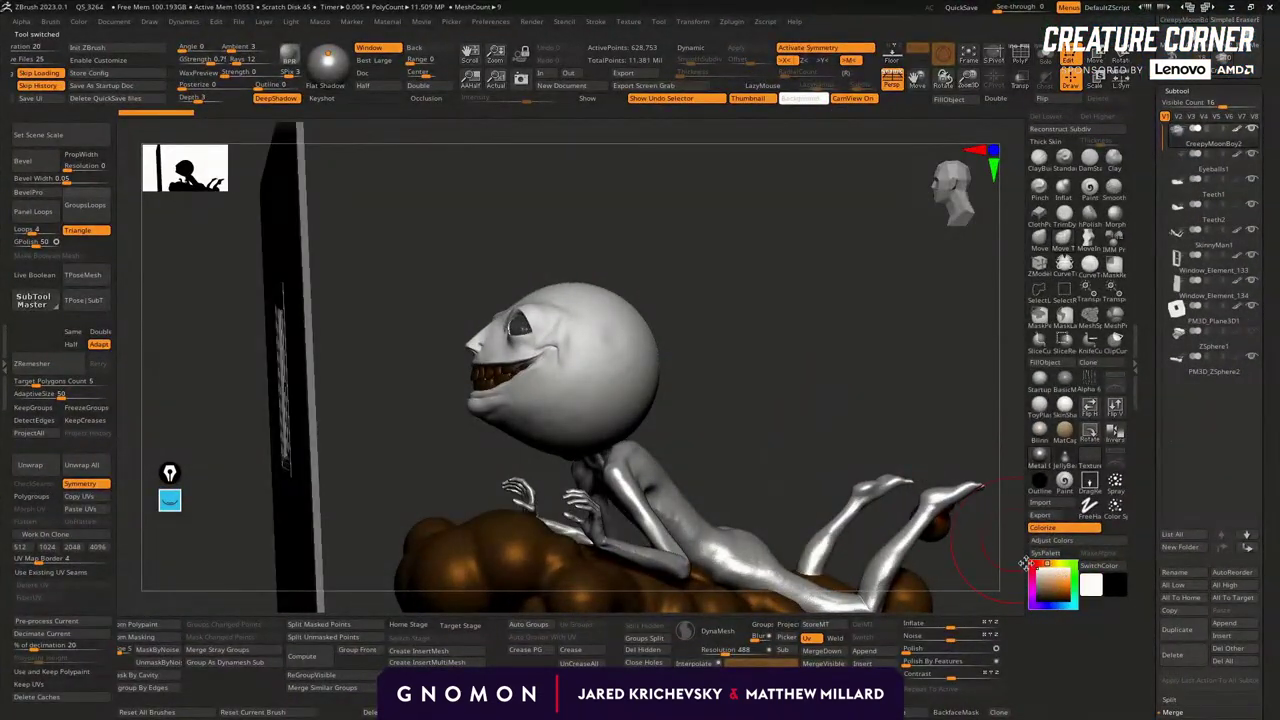
{"action": "key", "text": "ctrl+z"}
{"action": "left_click", "coordinate": [1038, 382]}
{"action": "mouse_move", "coordinate": [678, 328]}
{"action": "left_mouse_down"}
{"action": "mouse_move", "coordinate": [703, 314]}
{"action": "mouse_move", "coordinate": [669, 317]}
{"action": "mouse_move", "coordinate": [749, 277]}
{"action": "mouse_move", "coordinate": [694, 257]}
{"action": "mouse_move", "coordinate": [677, 261]}
{"action": "mouse_move", "coordinate": [903, 397]}
{"action": "mouse_move", "coordinate": [566, 550]}
{"action": "mouse_move", "coordinate": [643, 486]}
{"action": "mouse_move", "coordinate": [626, 460]}
{"action": "mouse_move", "coordinate": [609, 466]}
{"action": "mouse_move", "coordinate": [990, 365]}
{"action": "left_mouse_up"}
Hide the PM3D_Plane3D1 wall and the Window_Element_133 and Window_Element_134 subtools.
{"action": "left_click", "coordinate": [1252, 306]}
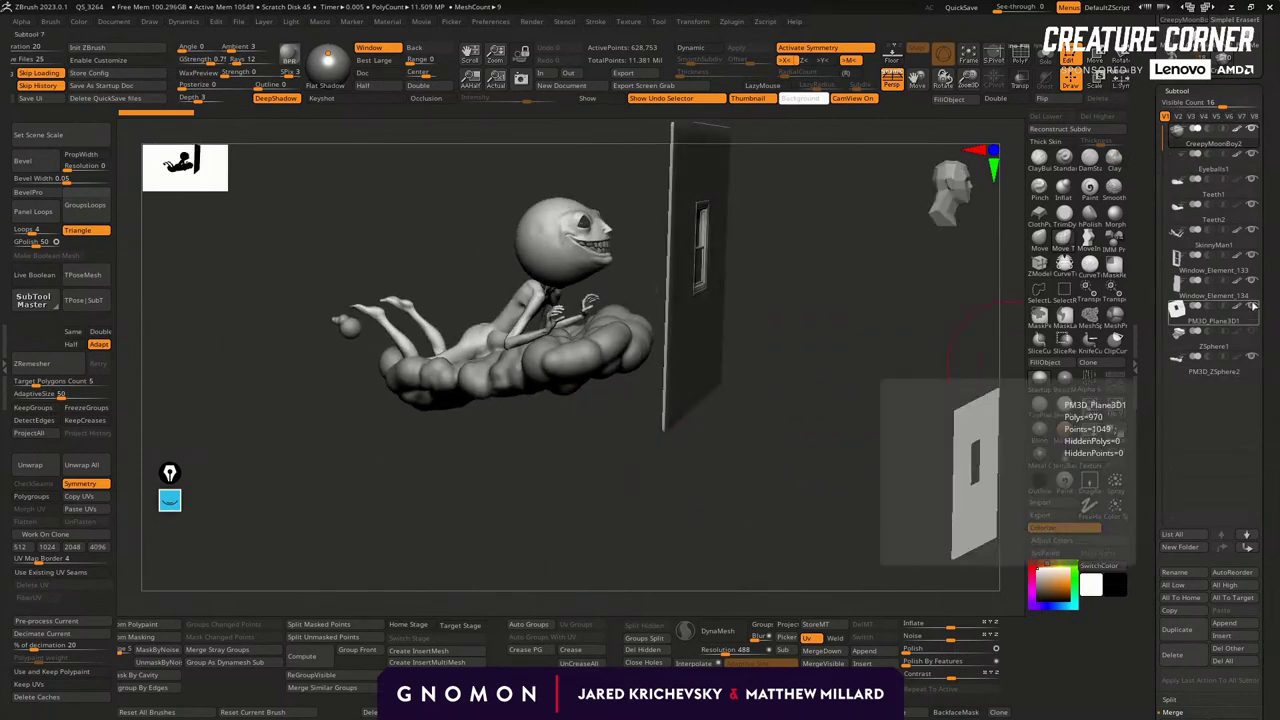
{"action": "left_click", "coordinate": [1253, 257]}
{"action": "left_click_drag", "start_coordinate": [985, 331], "coordinate": [607, 478]}
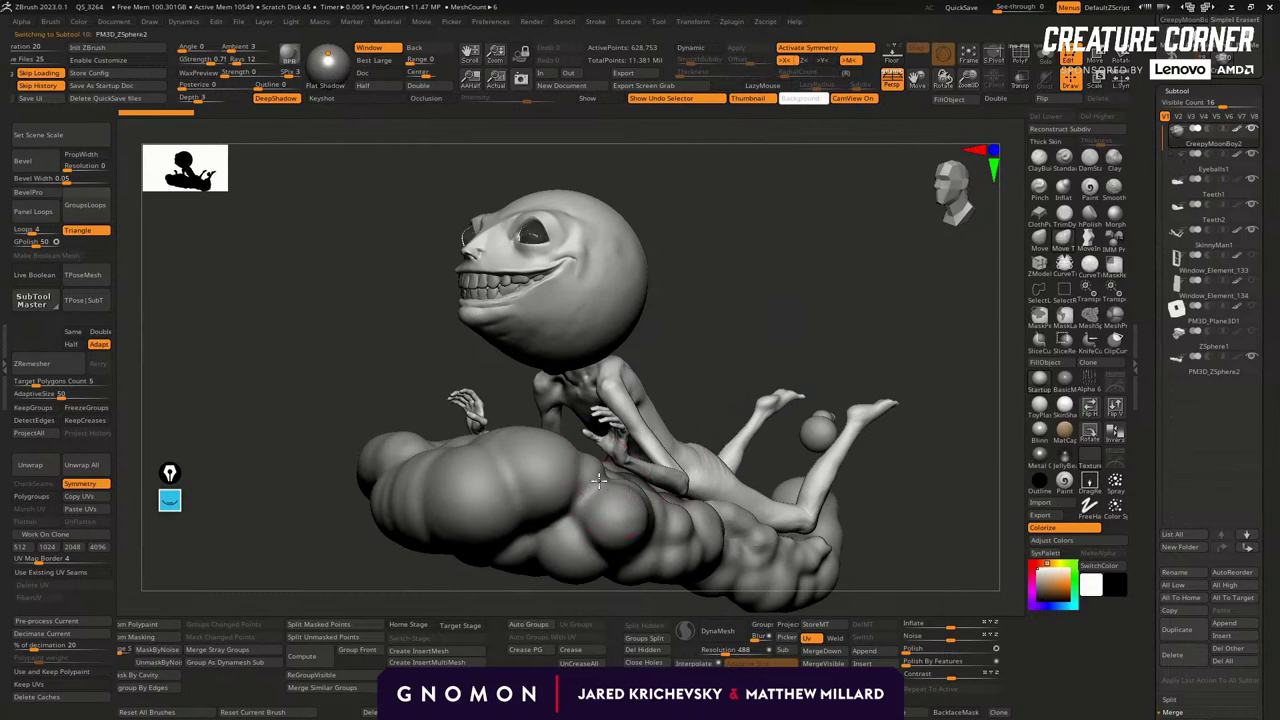
Reposition the cloud subtool PM3D_ZSphere2 beneath the figure with the transform gizmo, undoing the unwanted adjustments.
{"action": "left_click", "coordinate": [598, 481], "text": "alt"}
{"action": "mouse_move", "coordinate": [822, 286]}
{"action": "left_mouse_down"}
{"action": "mouse_move", "coordinate": [854, 294]}
{"action": "mouse_move", "coordinate": [806, 303]}
{"action": "mouse_move", "coordinate": [818, 297]}
{"action": "left_mouse_up"}
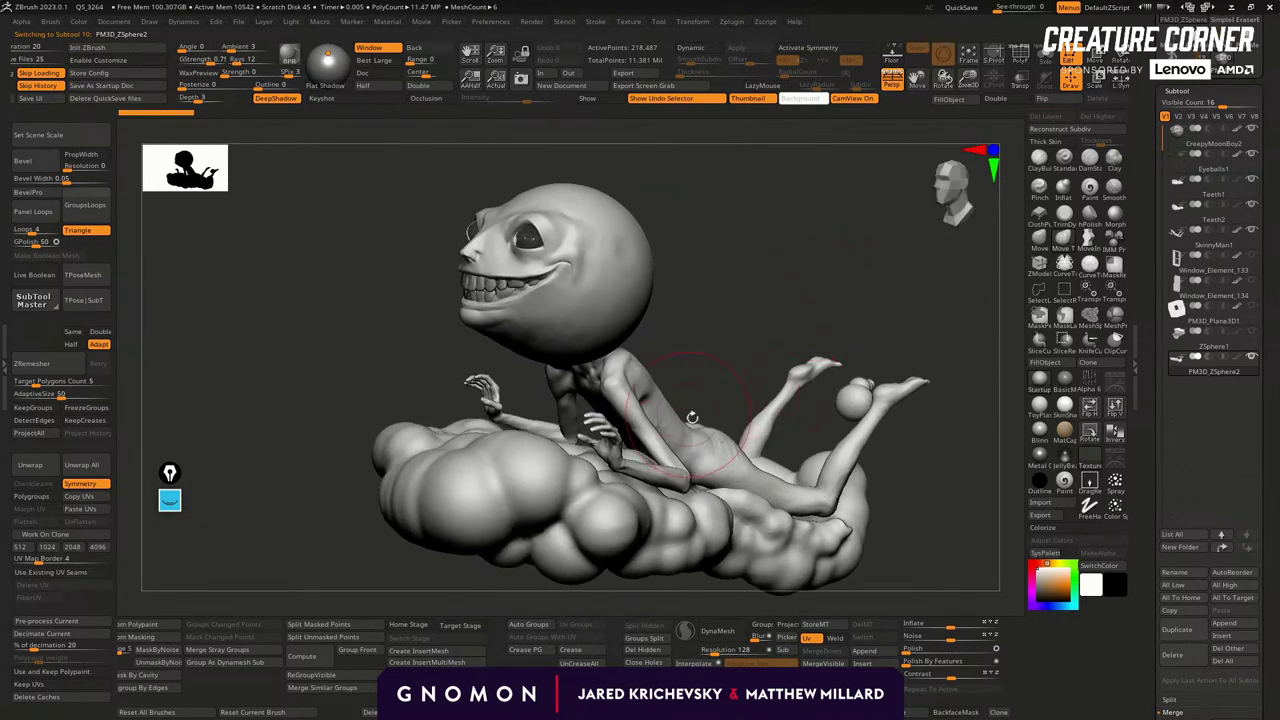
{"action": "key", "text": "w"}
{"action": "left_click", "coordinate": [622, 495]}
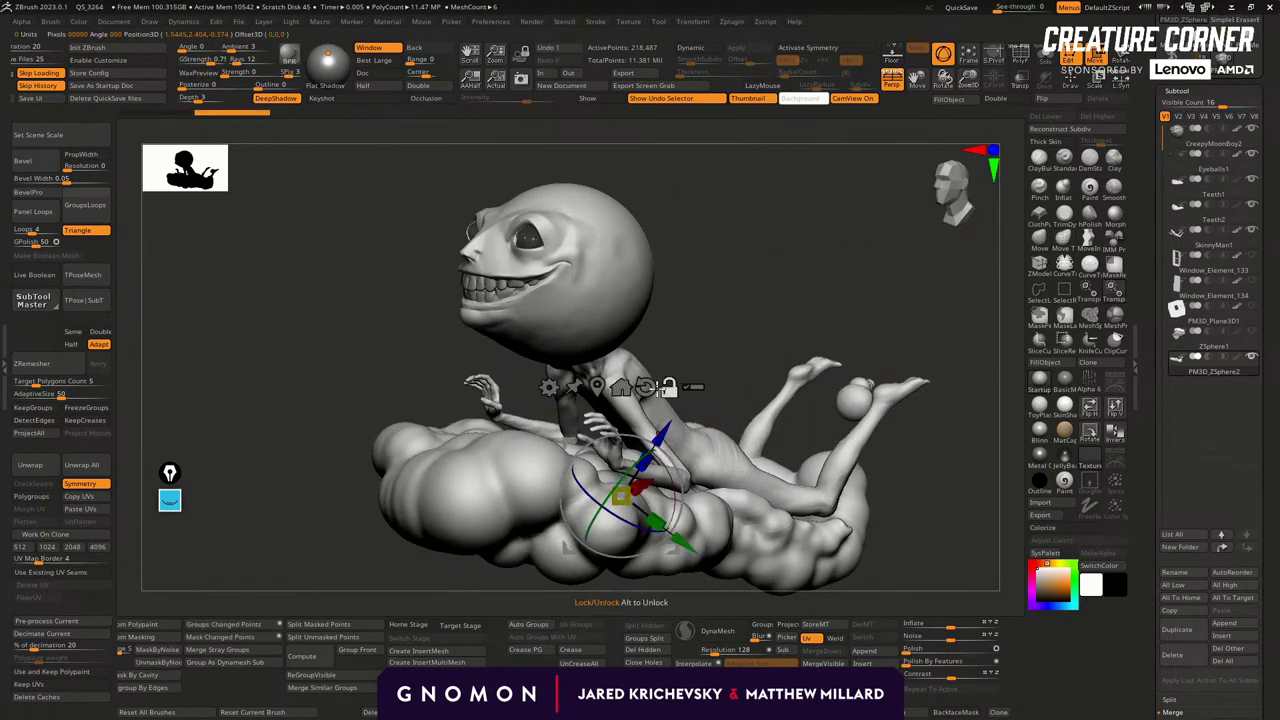
{"action": "left_click_drag", "start_coordinate": [619, 427], "coordinate": [618, 311]}
{"action": "left_click_drag", "start_coordinate": [555, 384], "coordinate": [617, 375]}
{"action": "left_click_drag", "start_coordinate": [471, 496], "coordinate": [522, 540]}
{"action": "key", "text": "ctrl+z"}
{"action": "mouse_move", "coordinate": [838, 540]}
{"action": "left_mouse_down"}
{"action": "mouse_move", "coordinate": [804, 522]}
{"action": "mouse_move", "coordinate": [836, 516]}
{"action": "left_mouse_up"}
{"action": "key", "text": "ctrl+z"}
{"action": "key", "text": "q"}
{"action": "mouse_move", "coordinate": [768, 312]}
{"action": "left_mouse_down"}
{"action": "mouse_move", "coordinate": [849, 306]}
{"action": "mouse_move", "coordinate": [820, 340]}
{"action": "mouse_move", "coordinate": [935, 355]}
{"action": "mouse_move", "coordinate": [921, 335]}
{"action": "left_mouse_up"}
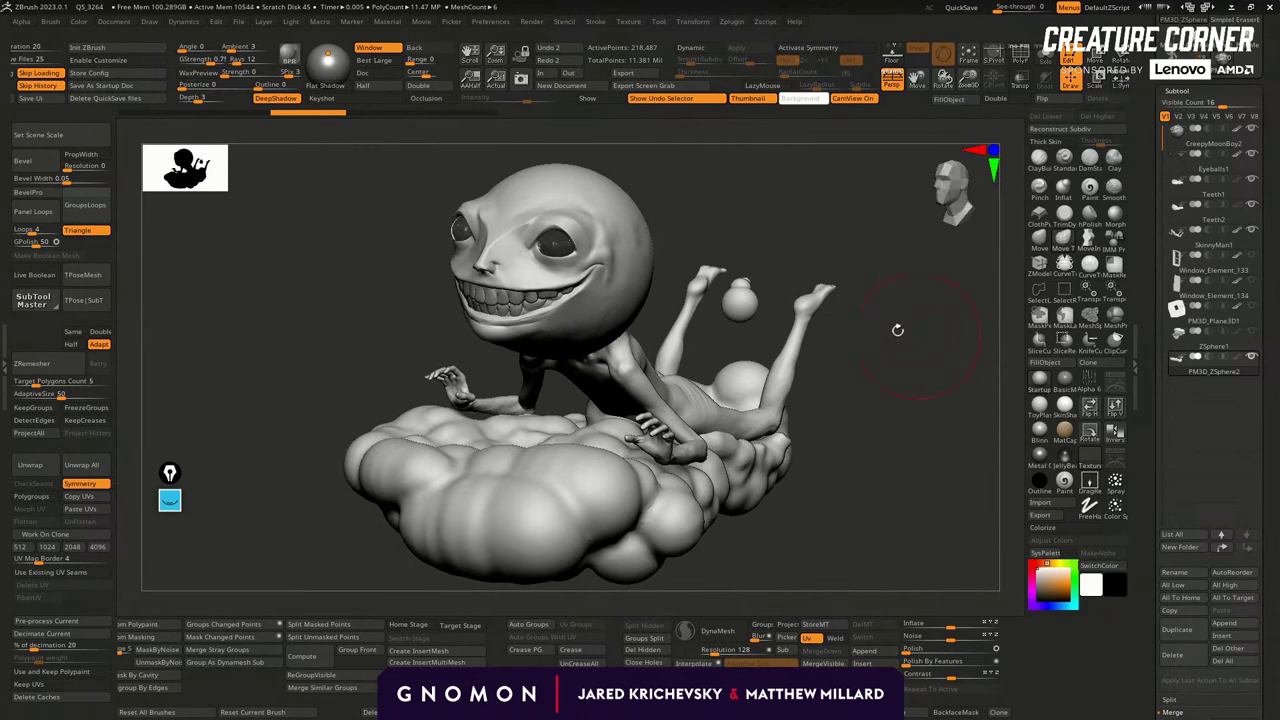
Sketch yellow arms propping up the head from the cloud with the screen annotation pen, and clear the sketch.
{"action": "left_click", "coordinate": [170, 500]}
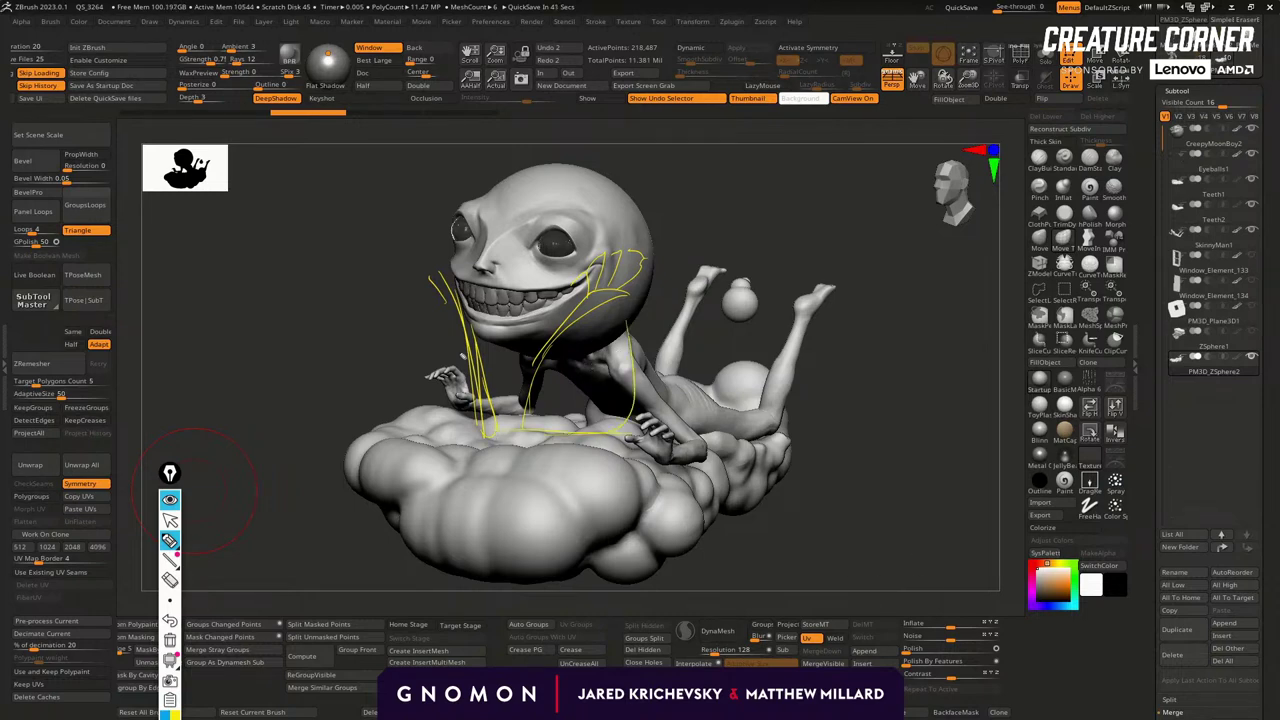
{"action": "left_click", "coordinate": [171, 499]}
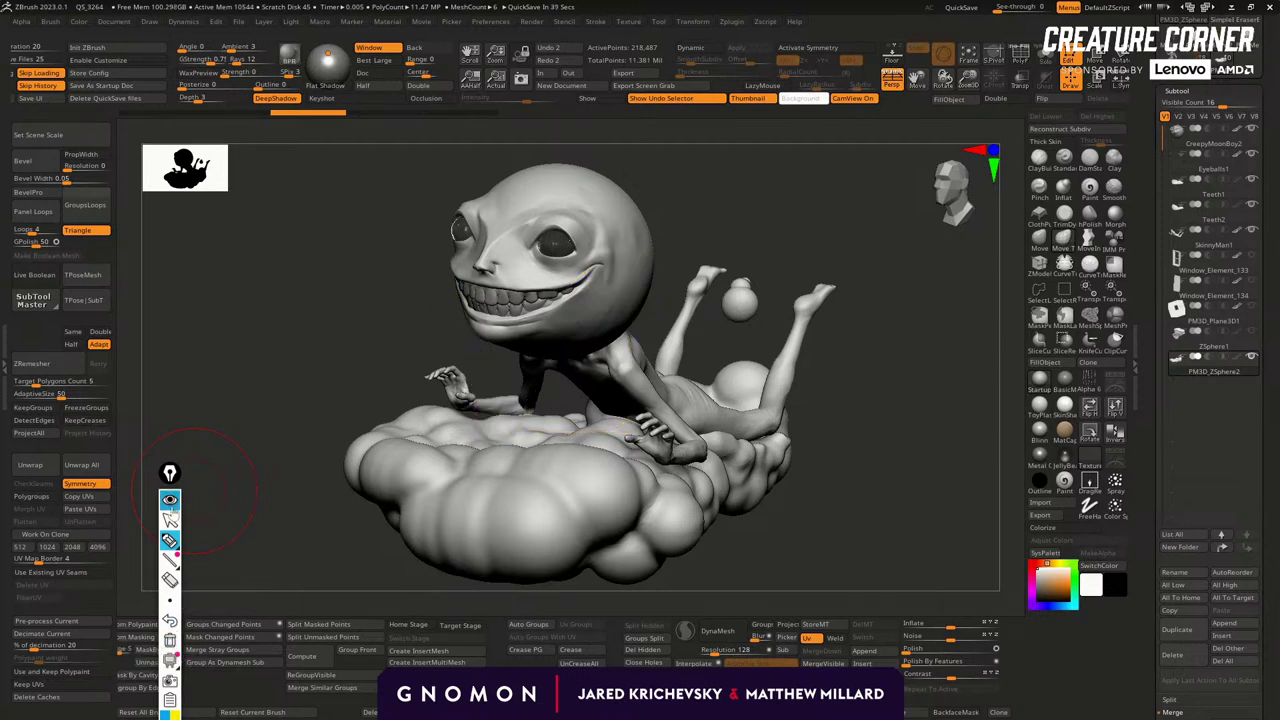
{"action": "left_click", "coordinate": [172, 502]}
Select the CreepyMoonBoy2 head, frame its face from the front, and set Posterize to 1 with an outline of about 0.55.
{"action": "mouse_move", "coordinate": [345, 565]}
{"action": "left_mouse_down"}
{"action": "mouse_move", "coordinate": [269, 580]}
{"action": "mouse_move", "coordinate": [280, 584]}
{"action": "left_mouse_up"}
{"action": "mouse_move", "coordinate": [914, 594]}
{"action": "left_mouse_down"}
{"action": "mouse_move", "coordinate": [551, 580]}
{"action": "mouse_move", "coordinate": [531, 551]}
{"action": "mouse_move", "coordinate": [523, 636]}
{"action": "mouse_move", "coordinate": [623, 551]}
{"action": "mouse_move", "coordinate": [640, 466]}
{"action": "mouse_move", "coordinate": [689, 489]}
{"action": "mouse_move", "coordinate": [844, 452]}
{"action": "mouse_move", "coordinate": [837, 497]}
{"action": "mouse_move", "coordinate": [508, 545]}
{"action": "mouse_move", "coordinate": [641, 585]}
{"action": "mouse_move", "coordinate": [494, 522]}
{"action": "left_mouse_up"}
{"action": "left_click_drag", "start_coordinate": [405, 532], "coordinate": [515, 520]}
{"action": "left_click_drag", "start_coordinate": [776, 254], "coordinate": [732, 292]}
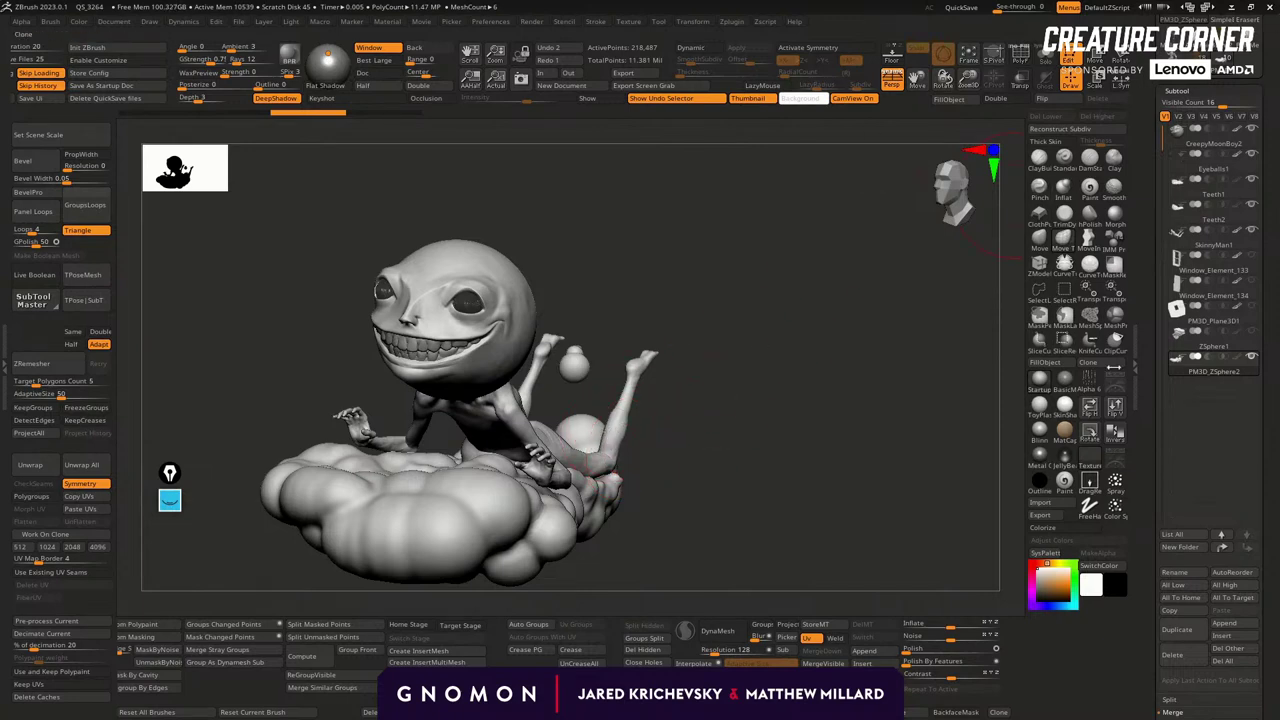
{"action": "mouse_move", "coordinate": [797, 341]}
{"action": "left_mouse_down"}
{"action": "mouse_move", "coordinate": [837, 332]}
{"action": "mouse_move", "coordinate": [832, 347]}
{"action": "mouse_move", "coordinate": [803, 306]}
{"action": "mouse_move", "coordinate": [949, 539]}
{"action": "left_mouse_up"}
{"action": "mouse_move", "coordinate": [819, 287]}
{"action": "left_mouse_down", "text": "alt"}
{"action": "mouse_move", "coordinate": [834, 497]}
{"action": "mouse_move", "coordinate": [860, 527]}
{"action": "left_mouse_up", "text": "alt"}
{"action": "left_click", "coordinate": [644, 432], "text": "alt"}
{"action": "mouse_move", "coordinate": [848, 428]}
{"action": "left_mouse_down"}
{"action": "mouse_move", "coordinate": [854, 479]}
{"action": "mouse_move", "coordinate": [809, 427]}
{"action": "left_mouse_up"}
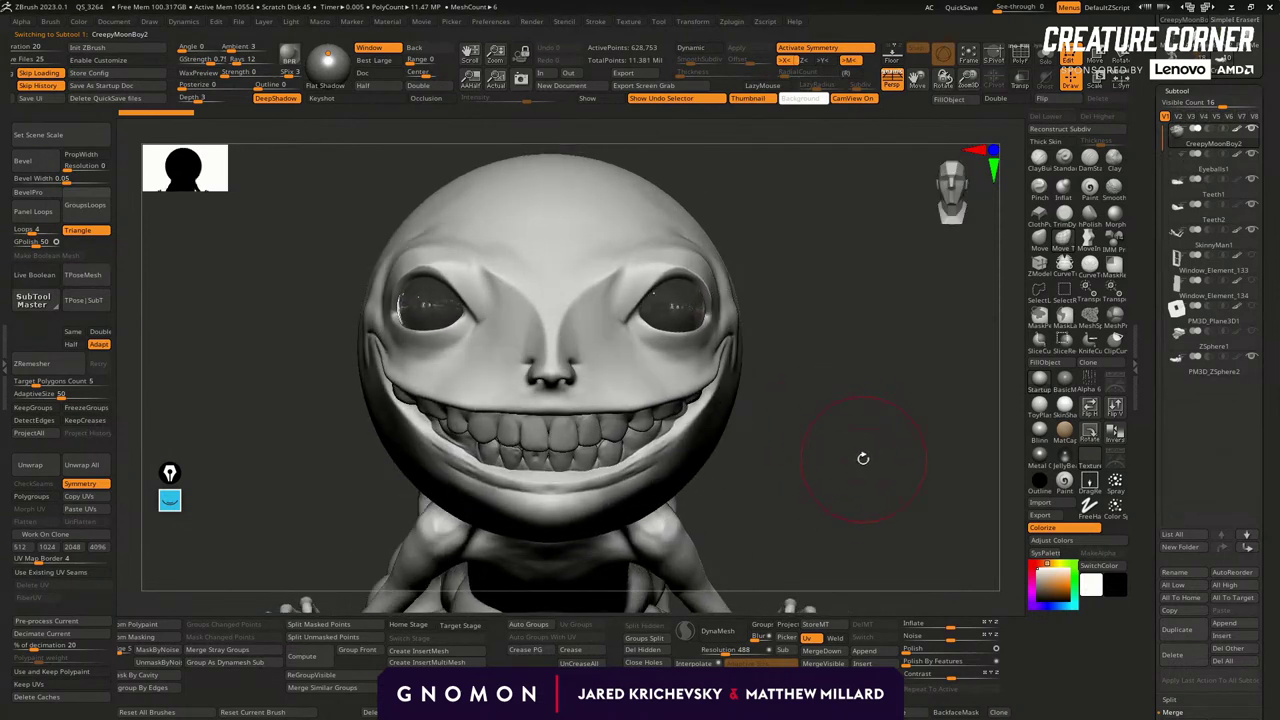
{"action": "left_click_drag", "start_coordinate": [885, 508], "coordinate": [874, 497]}
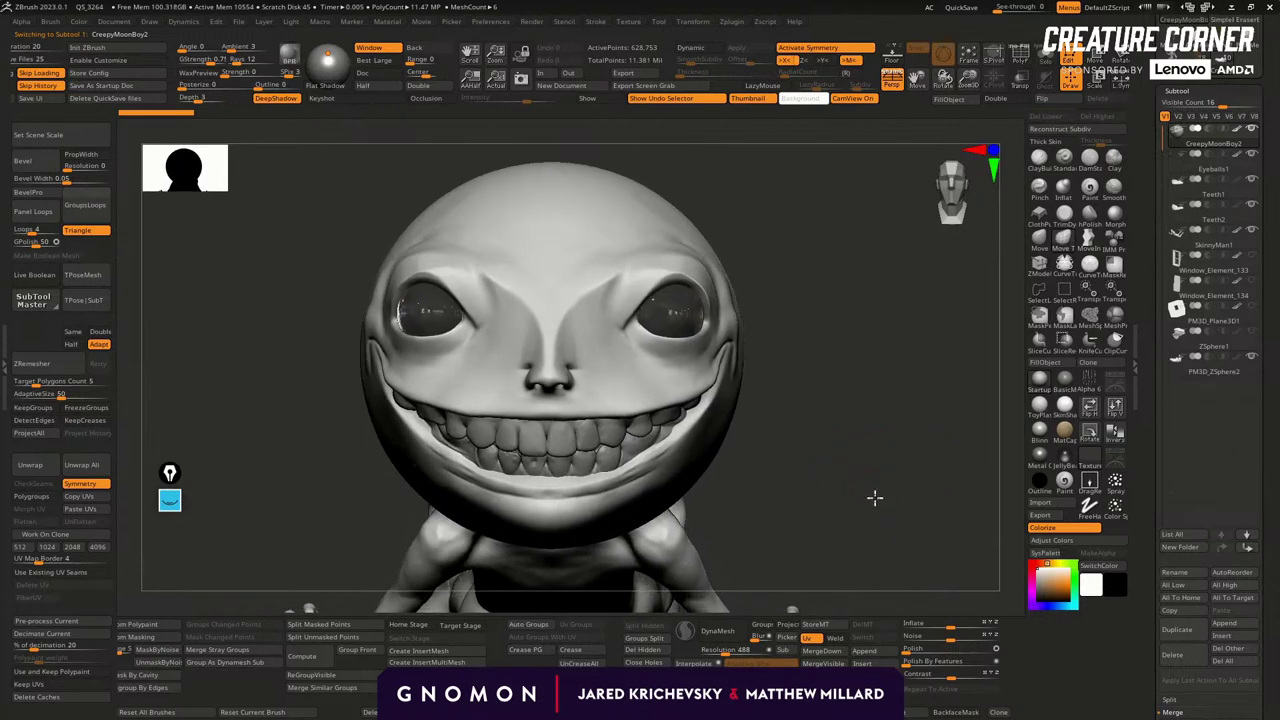
{"action": "mouse_move", "coordinate": [260, 86]}
{"action": "left_mouse_down"}
{"action": "mouse_move", "coordinate": [278, 86]}
{"action": "mouse_move", "coordinate": [190, 87]}
{"action": "left_mouse_up"}
{"action": "left_click", "coordinate": [208, 88]}
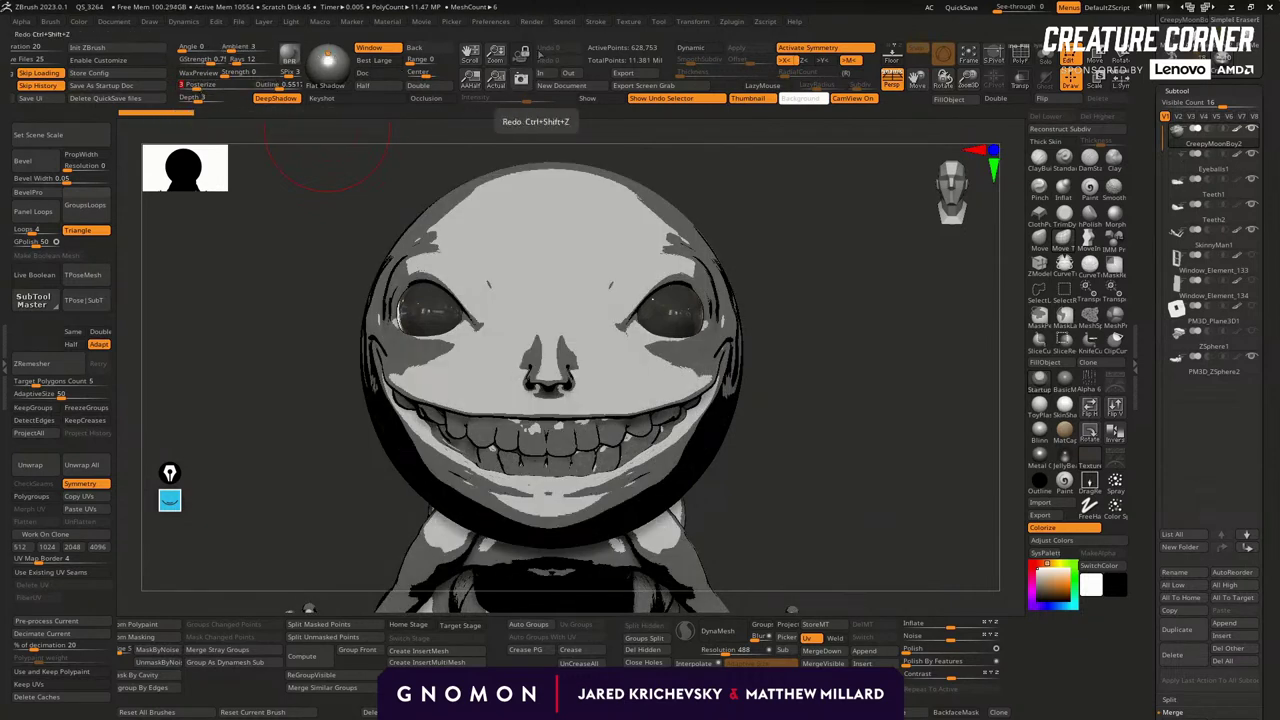
Set the document background to black and hide the SkinnyMan1 body subtool, leaving the Creepy Moon Boy head framed alone.
{"action": "left_click_drag", "start_coordinate": [425, 58], "coordinate": [1114, 590]}
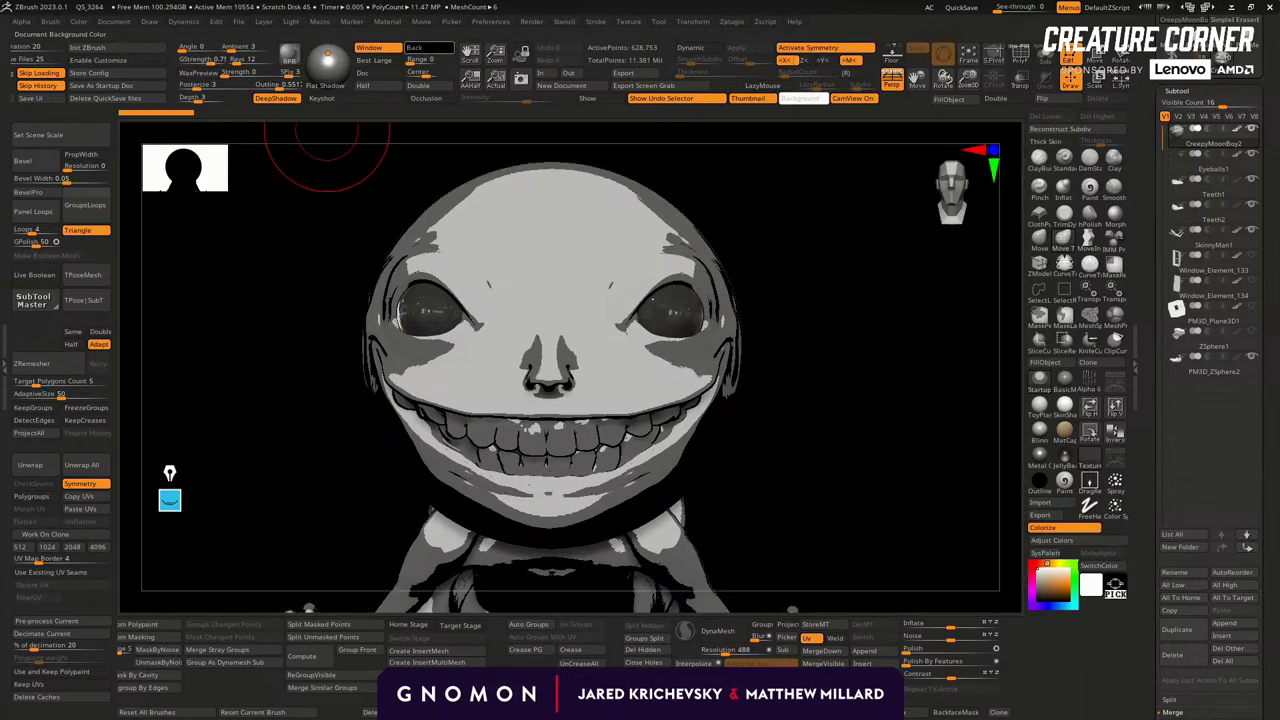
{"action": "mouse_move", "coordinate": [809, 454]}
{"action": "left_mouse_down"}
{"action": "mouse_move", "coordinate": [811, 434]}
{"action": "mouse_move", "coordinate": [850, 473]}
{"action": "mouse_move", "coordinate": [849, 420]}
{"action": "mouse_move", "coordinate": [851, 474]}
{"action": "mouse_move", "coordinate": [965, 466]}
{"action": "left_mouse_up"}
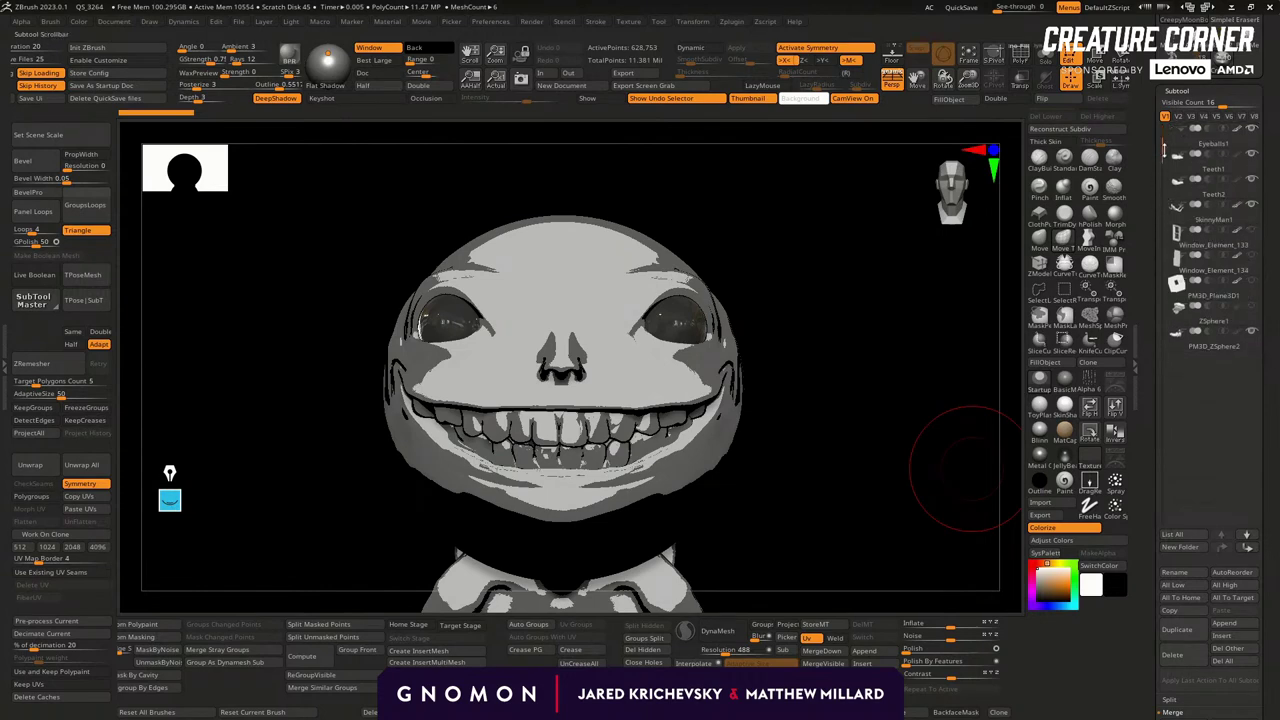
{"action": "mouse_move", "coordinate": [1247, 358]}
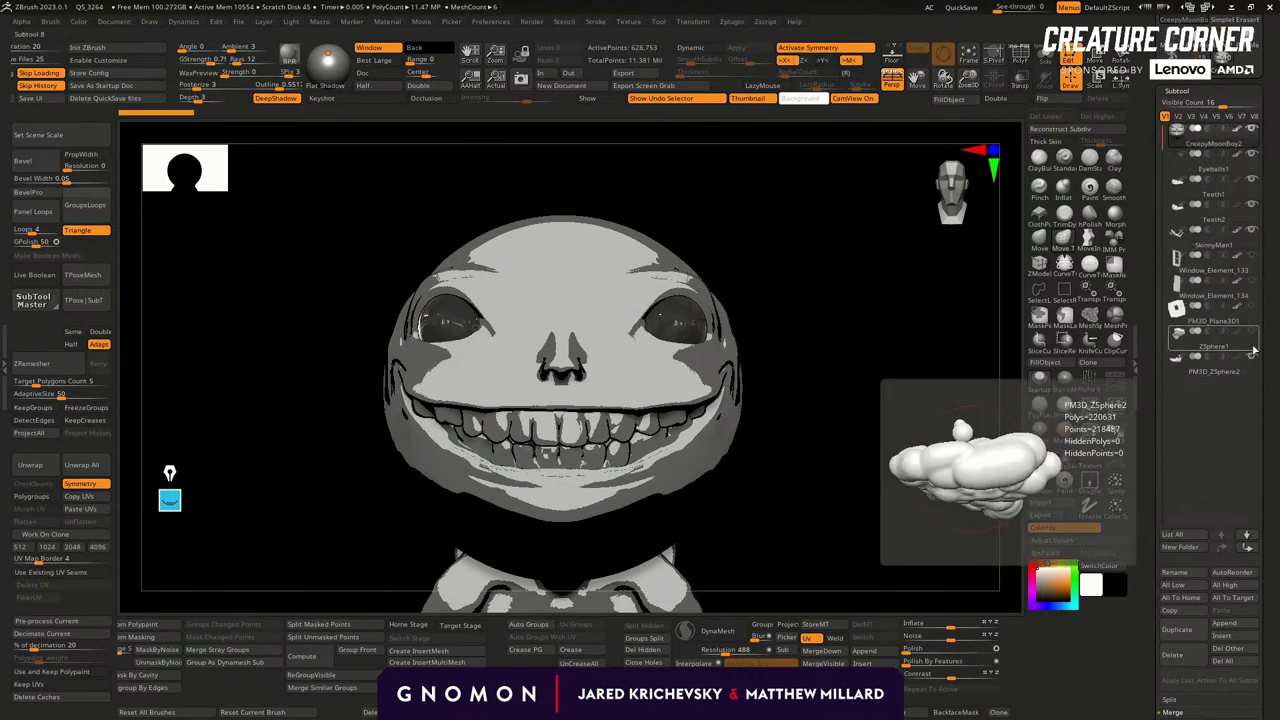
{"action": "left_click", "coordinate": [1250, 232]}
{"action": "mouse_move", "coordinate": [903, 508]}
{"action": "left_mouse_down"}
{"action": "mouse_move", "coordinate": [889, 423]}
{"action": "mouse_move", "coordinate": [874, 443]}
{"action": "mouse_move", "coordinate": [965, 405]}
{"action": "left_mouse_up"}
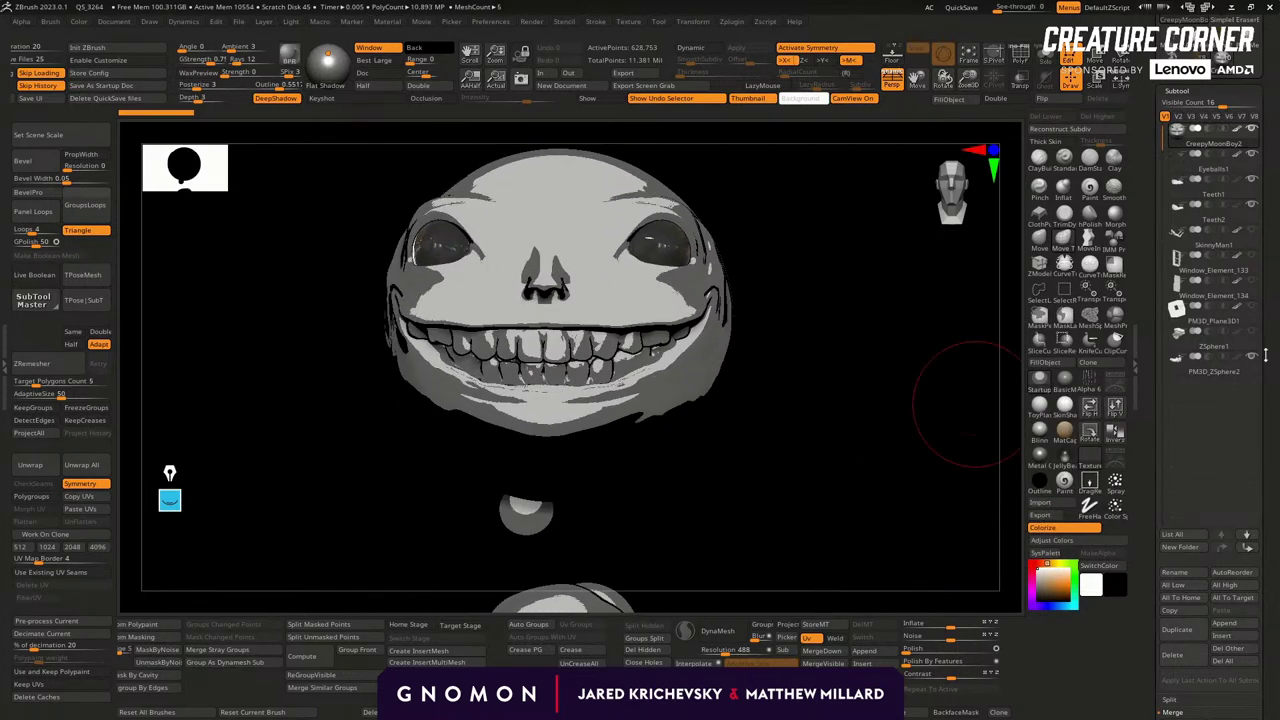
{"action": "mouse_move", "coordinate": [863, 414]}
{"action": "left_mouse_down"}
{"action": "mouse_move", "coordinate": [906, 475]}
{"action": "mouse_move", "coordinate": [891, 483]}
{"action": "mouse_move", "coordinate": [889, 537]}
{"action": "mouse_move", "coordinate": [871, 408]}
{"action": "mouse_move", "coordinate": [885, 433]}
{"action": "mouse_move", "coordinate": [881, 519]}
{"action": "left_mouse_up"}
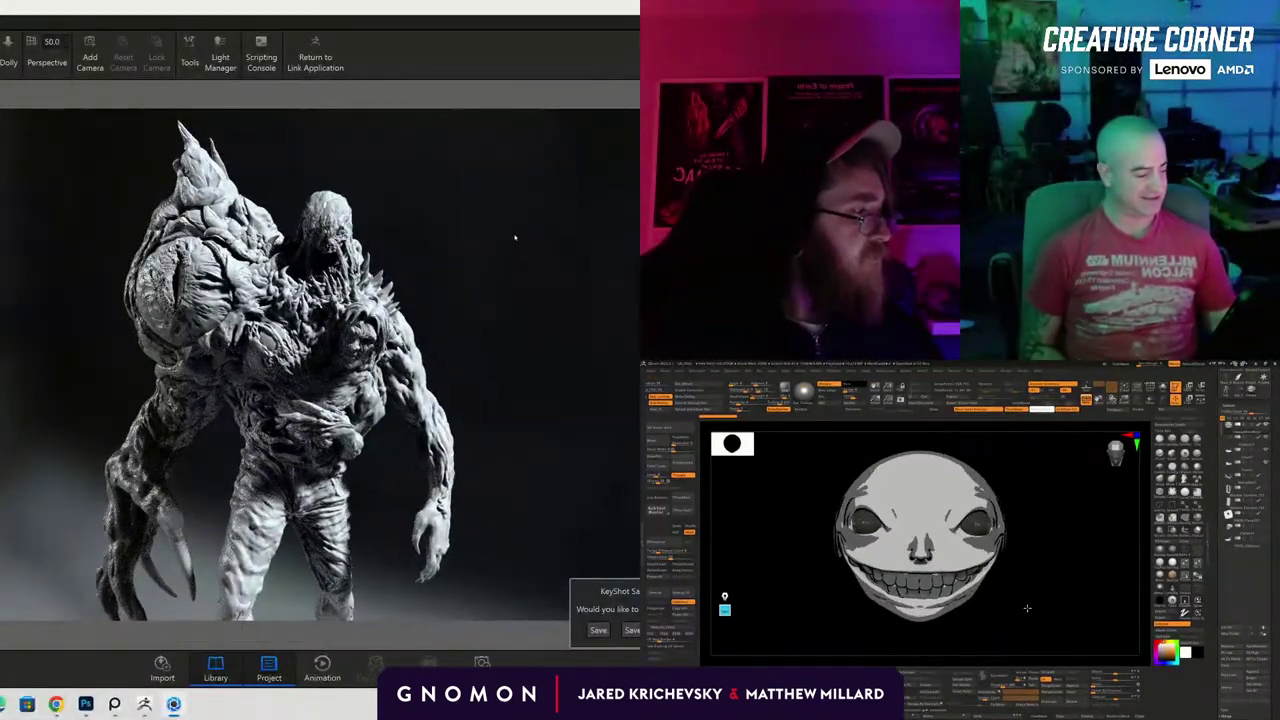
In KeyShot, rotate the studio_small_03_2k environment to 105° and check the lighting on the creature's front from several angles.
{"action": "right_click_drag", "start_coordinate": [514, 237], "coordinate": [524, 302], "text": "alt"}
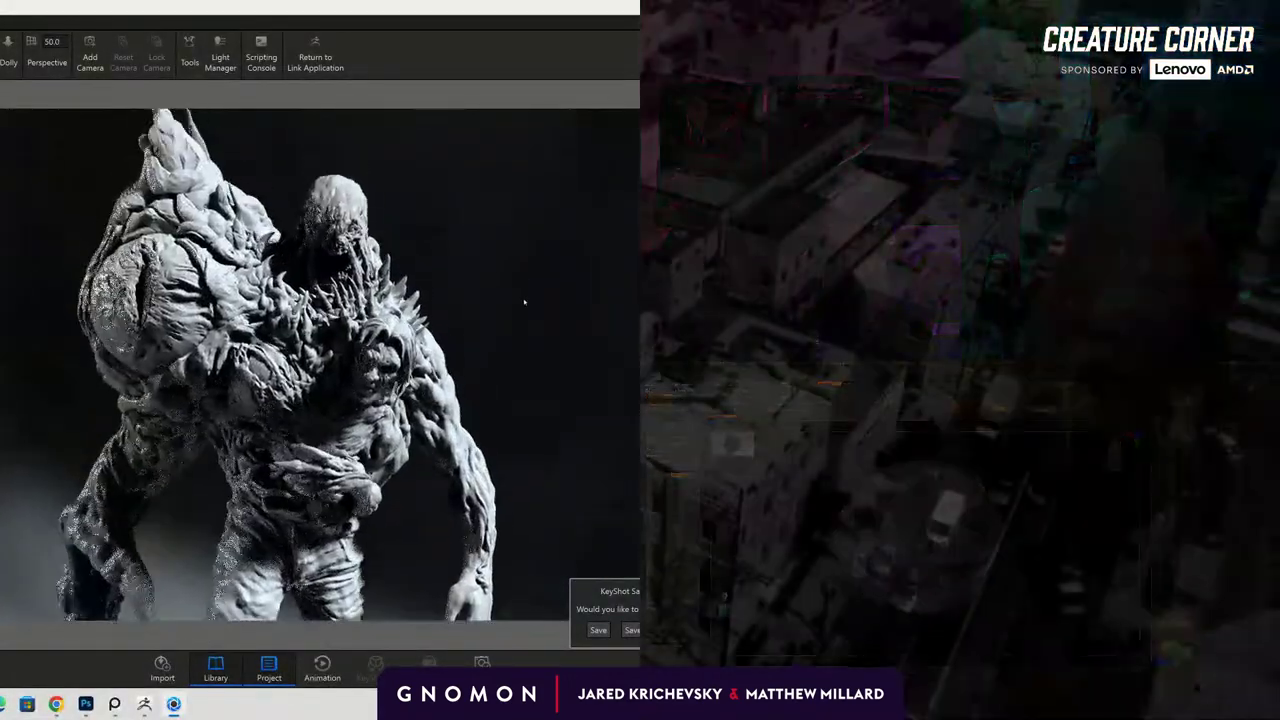
{"action": "mouse_move", "coordinate": [1148, 502]}
{"action": "left_mouse_down"}
{"action": "mouse_move", "coordinate": [1176, 502]}
{"action": "mouse_move", "coordinate": [1160, 500]}
{"action": "left_mouse_up"}
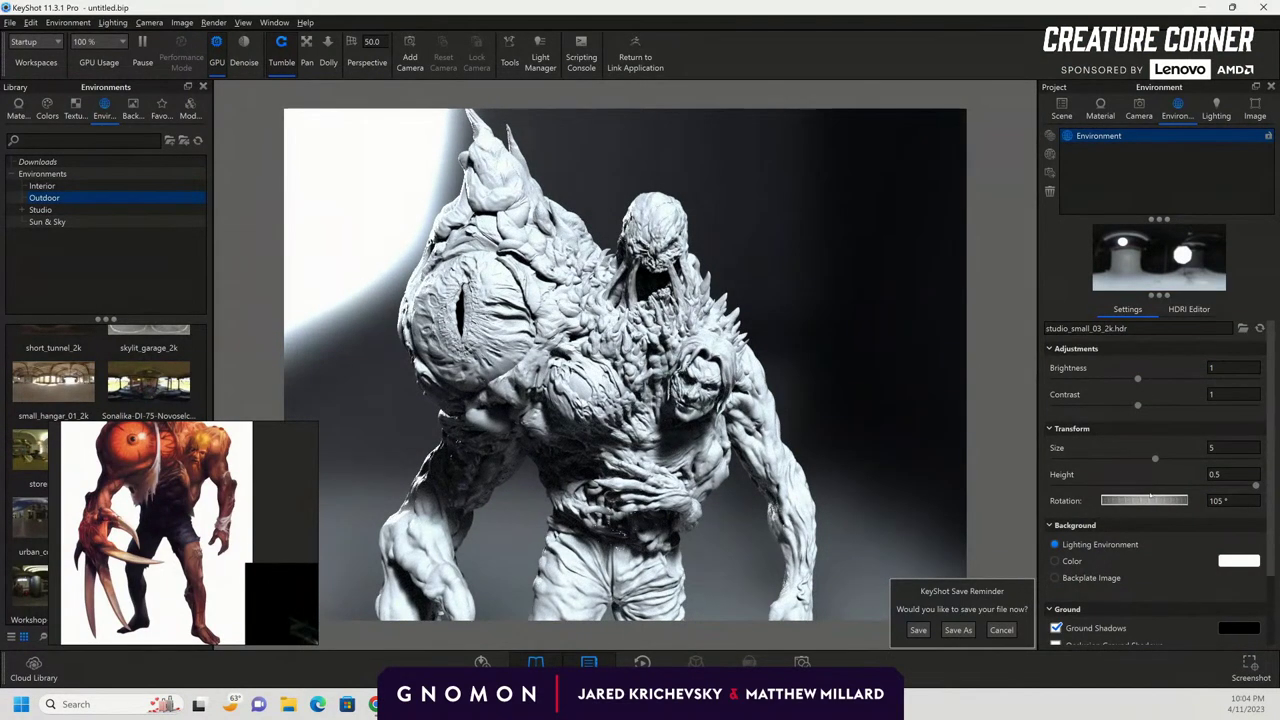
{"action": "left_click_drag", "start_coordinate": [950, 292], "coordinate": [871, 314]}
{"action": "right_click_drag", "start_coordinate": [871, 314], "coordinate": [903, 349], "text": "alt"}
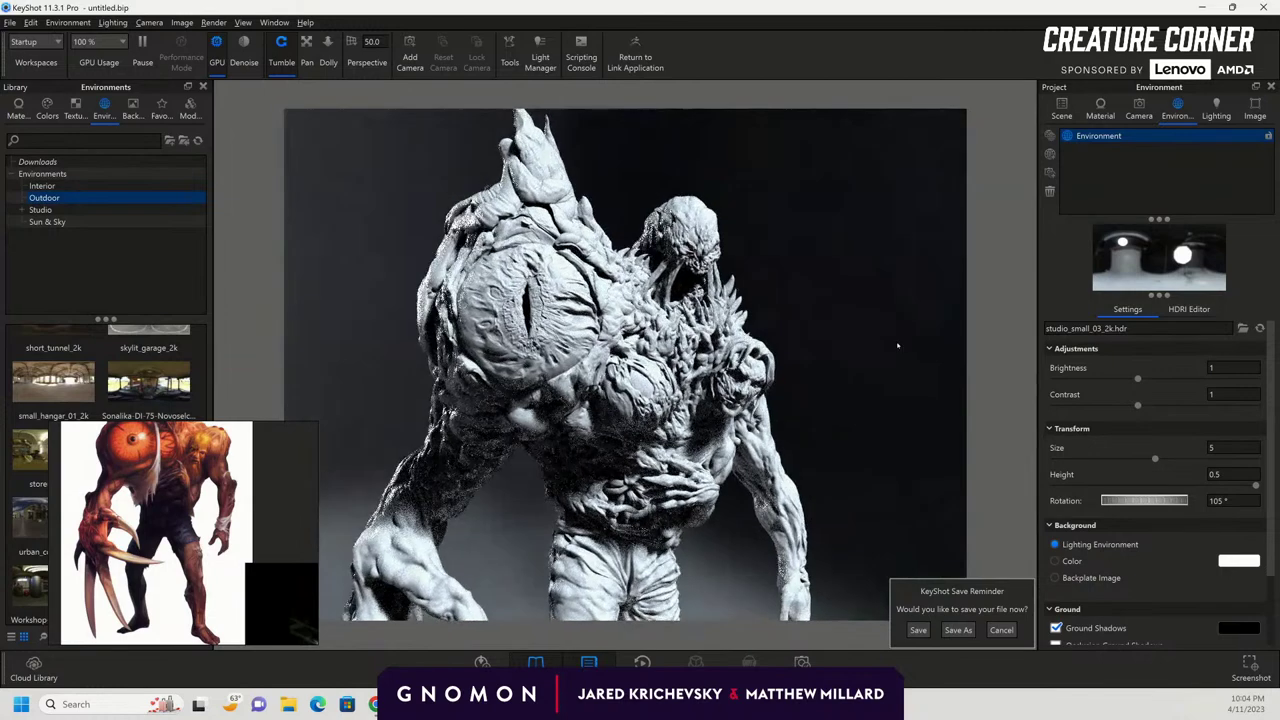
{"action": "middle_click_drag", "start_coordinate": [903, 349], "coordinate": [890, 335]}
{"action": "left_click_drag", "start_coordinate": [745, 309], "coordinate": [625, 314]}
{"action": "right_click_drag", "start_coordinate": [625, 314], "coordinate": [757, 317], "text": "alt"}
{"action": "left_click_drag", "start_coordinate": [757, 317], "coordinate": [896, 346]}
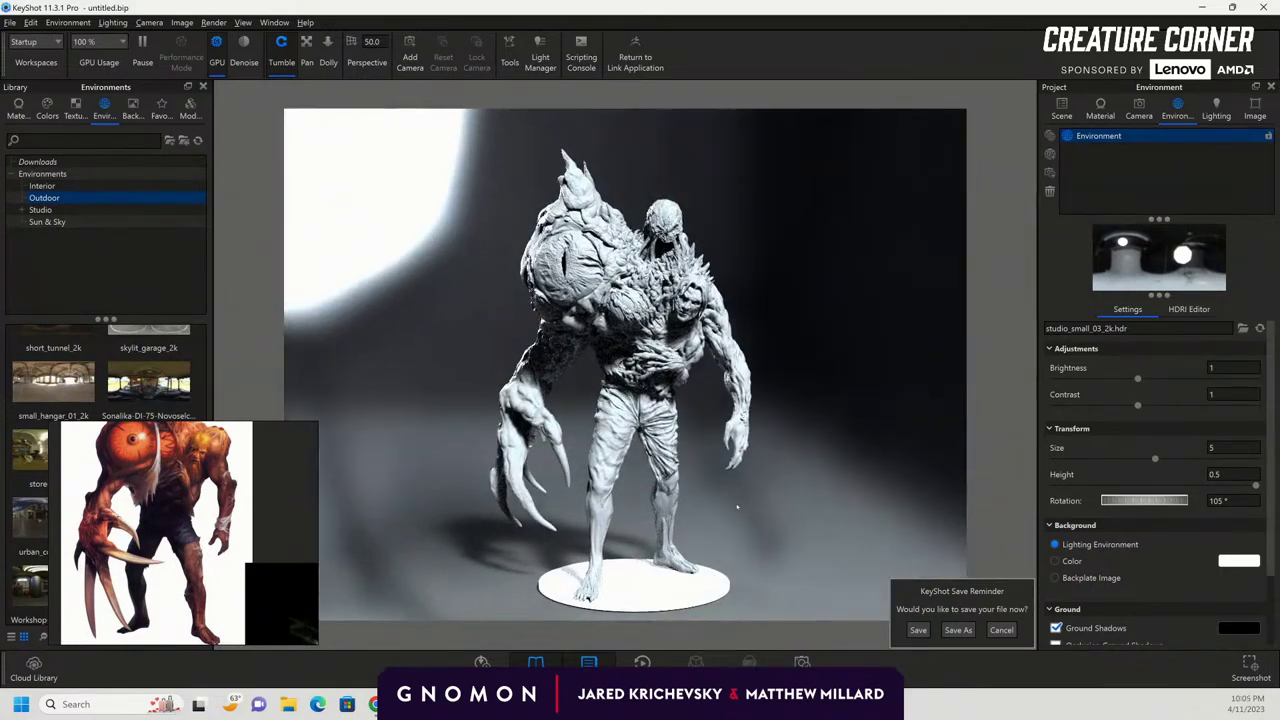
Turn the creature to its back and set the lighting environment's rotation to 174°.
{"action": "left_click_drag", "start_coordinate": [585, 407], "coordinate": [720, 411]}
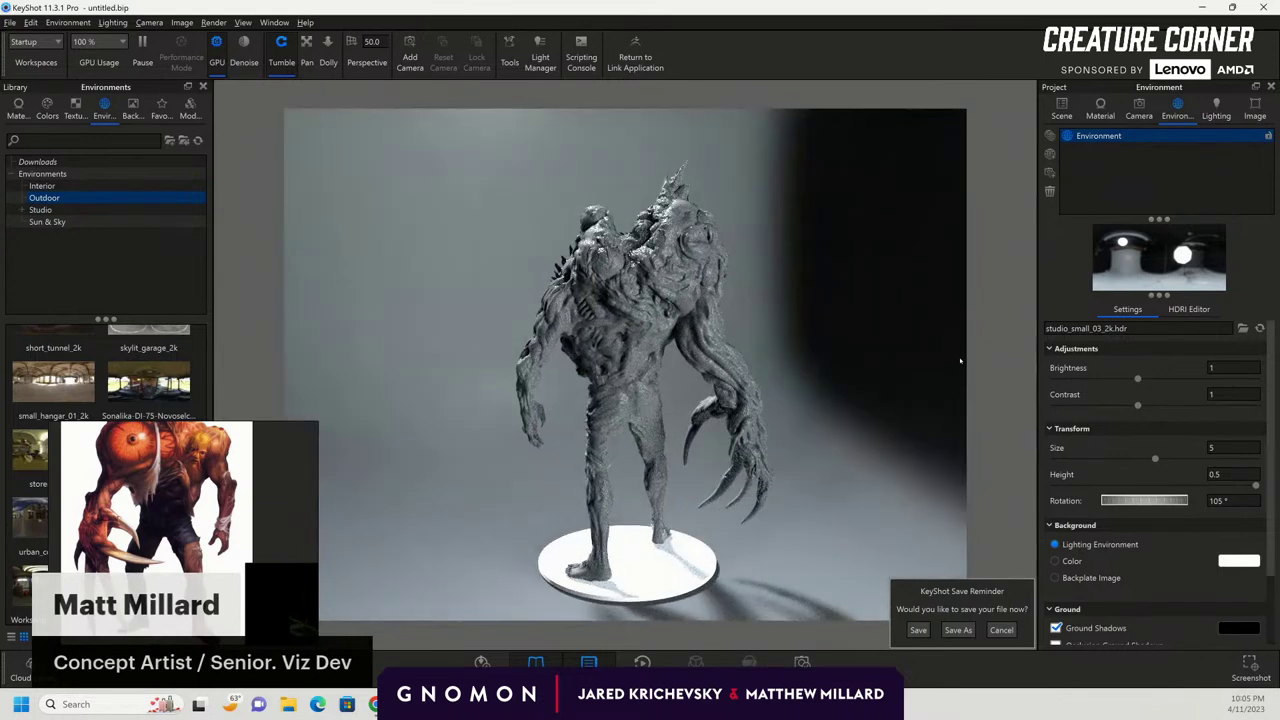
{"action": "left_click_drag", "start_coordinate": [960, 361], "coordinate": [764, 332]}
{"action": "scroll", "coordinate": [676, 360], "scroll_direction": "up", "scroll_amount": 4}
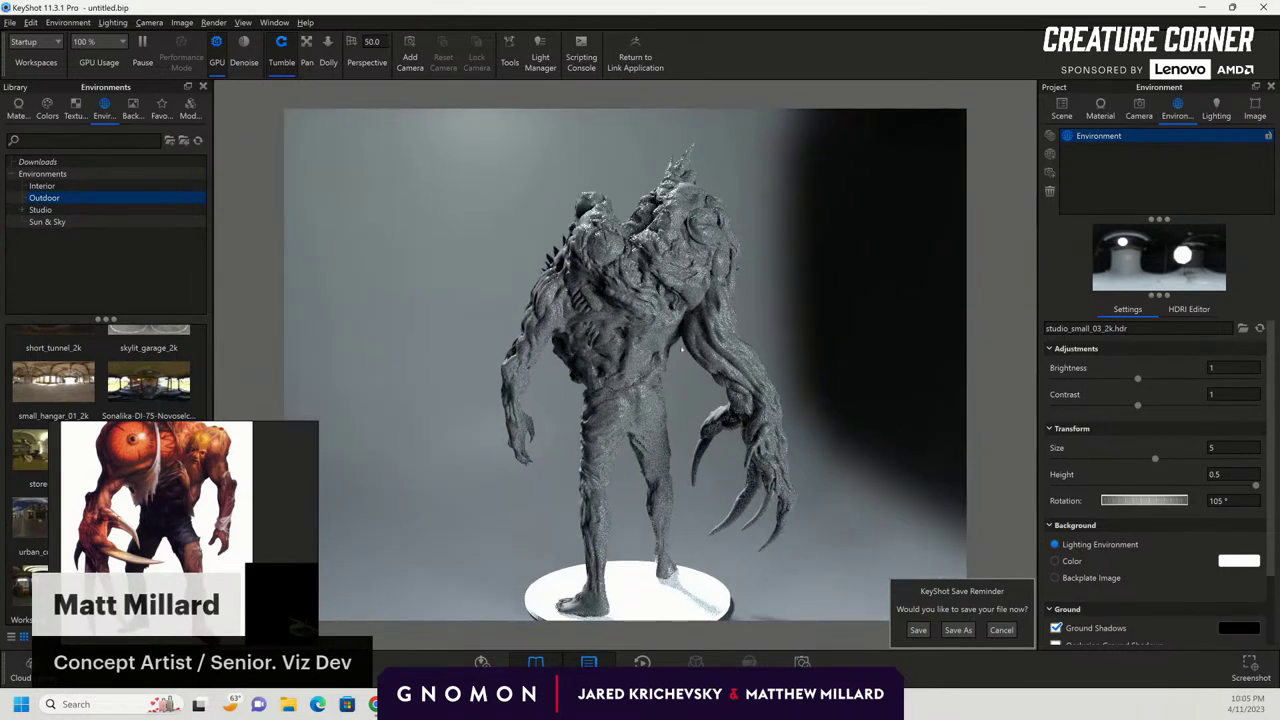
{"action": "left_click_drag", "start_coordinate": [1163, 500], "coordinate": [1140, 502]}
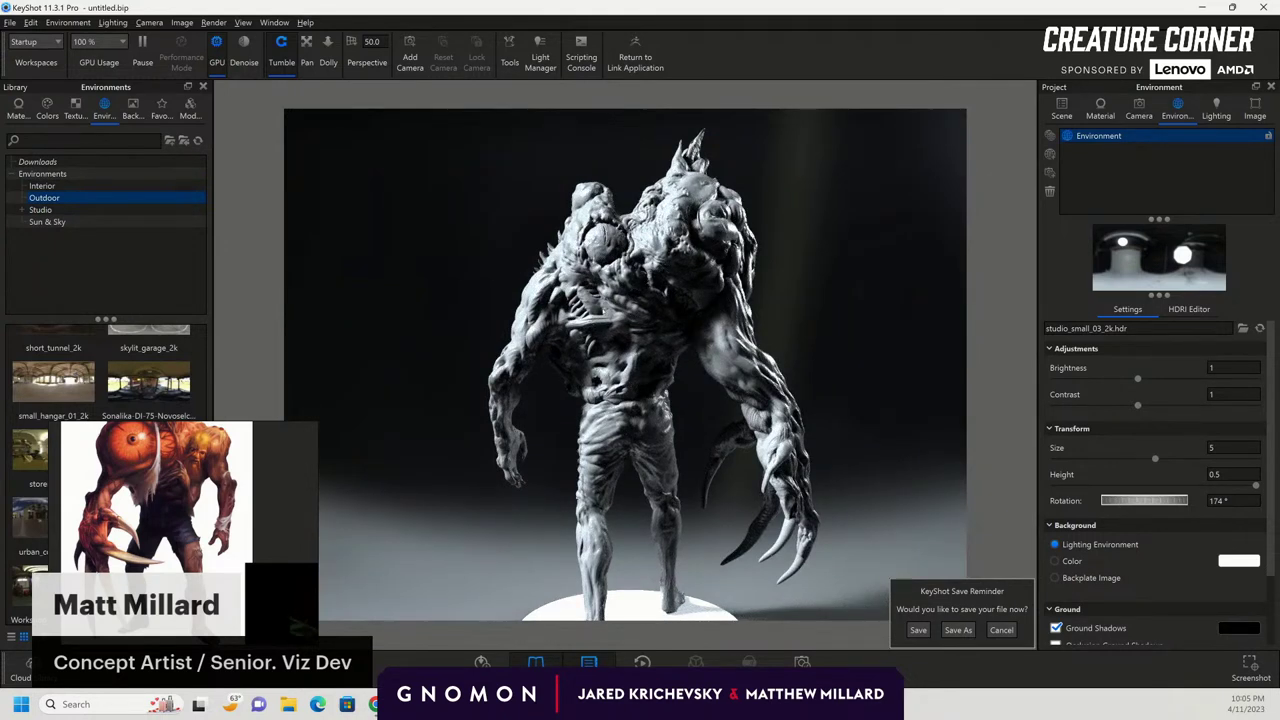
{"action": "scroll", "coordinate": [625, 365], "scroll_direction": "up", "scroll_amount": 3}
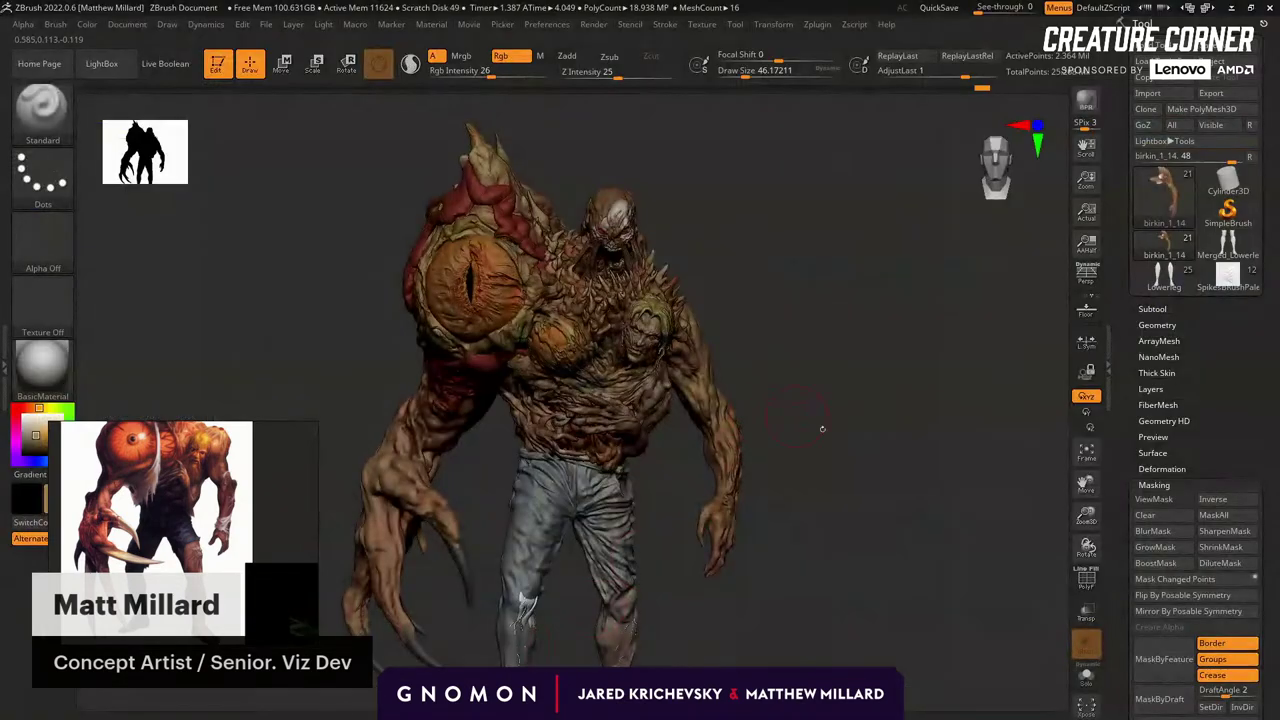
Switch back to ZBrush, turn off the polypaint display on the creature's subtools and make Move the active brush.
{"action": "left_click_drag", "start_coordinate": [822, 428], "coordinate": [1003, 345]}
{"action": "left_click", "coordinate": [1153, 309]}
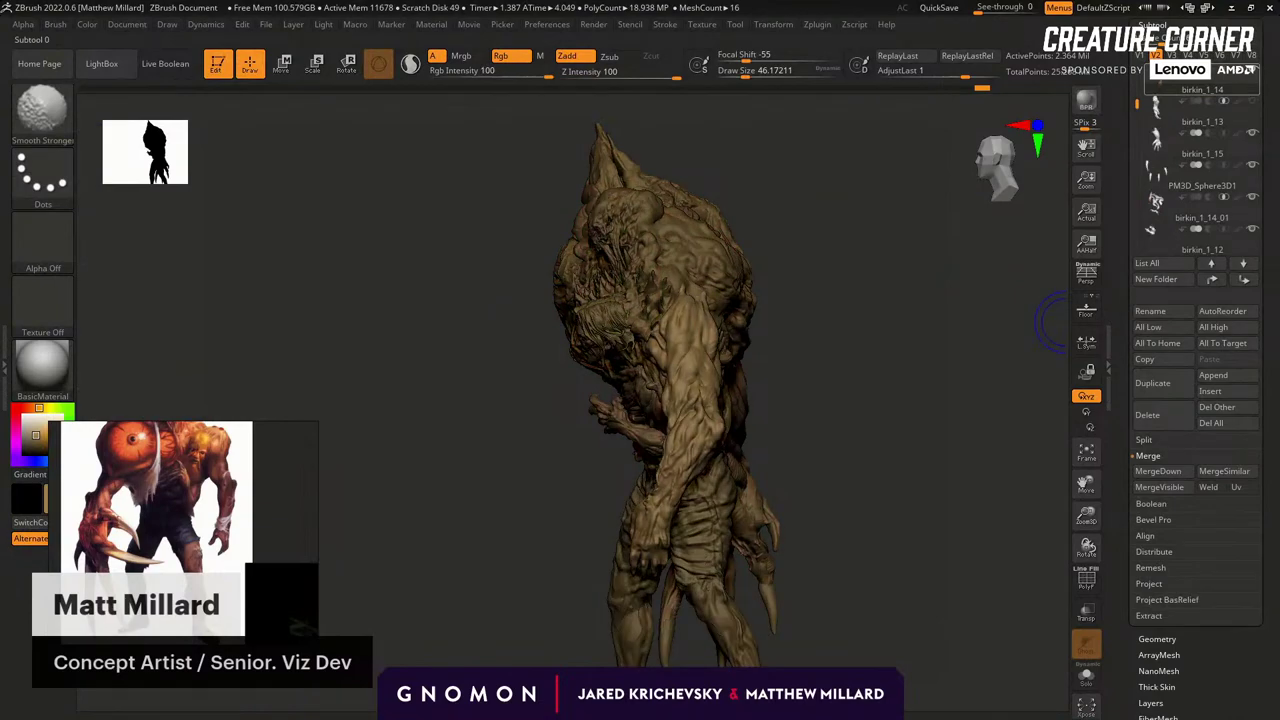
{"action": "mouse_move", "coordinate": [1058, 323]}
{"action": "left_mouse_down"}
{"action": "mouse_move", "coordinate": [777, 297]}
{"action": "mouse_move", "coordinate": [635, 312]}
{"action": "left_mouse_up"}
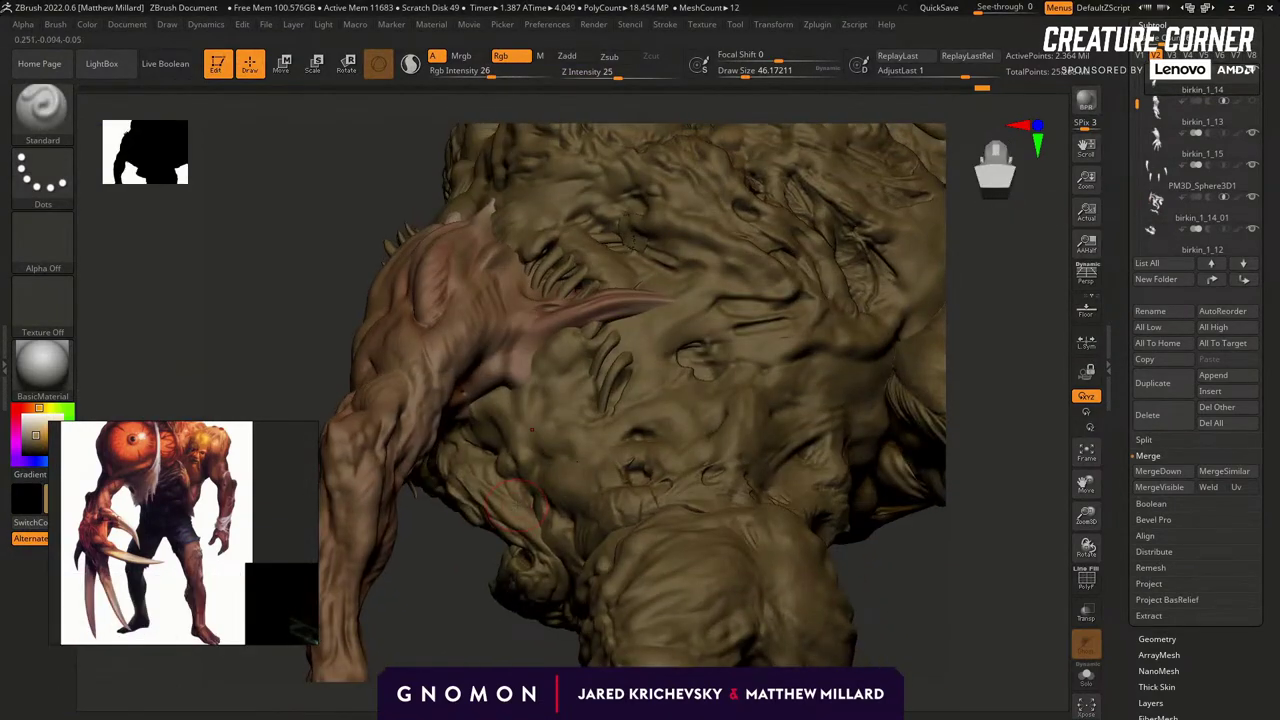
{"action": "left_click", "coordinate": [42, 105]}
{"action": "left_click", "coordinate": [514, 62]}
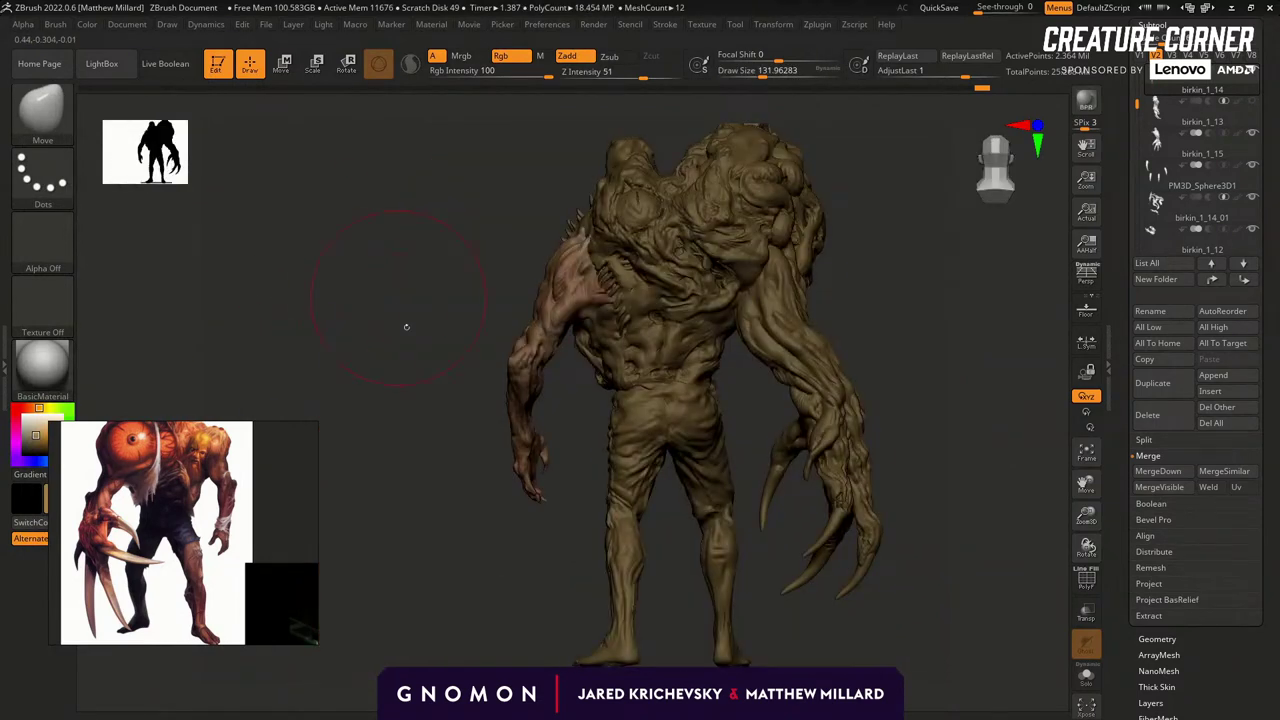
{"action": "left_click_drag", "start_coordinate": [406, 326], "coordinate": [871, 260]}
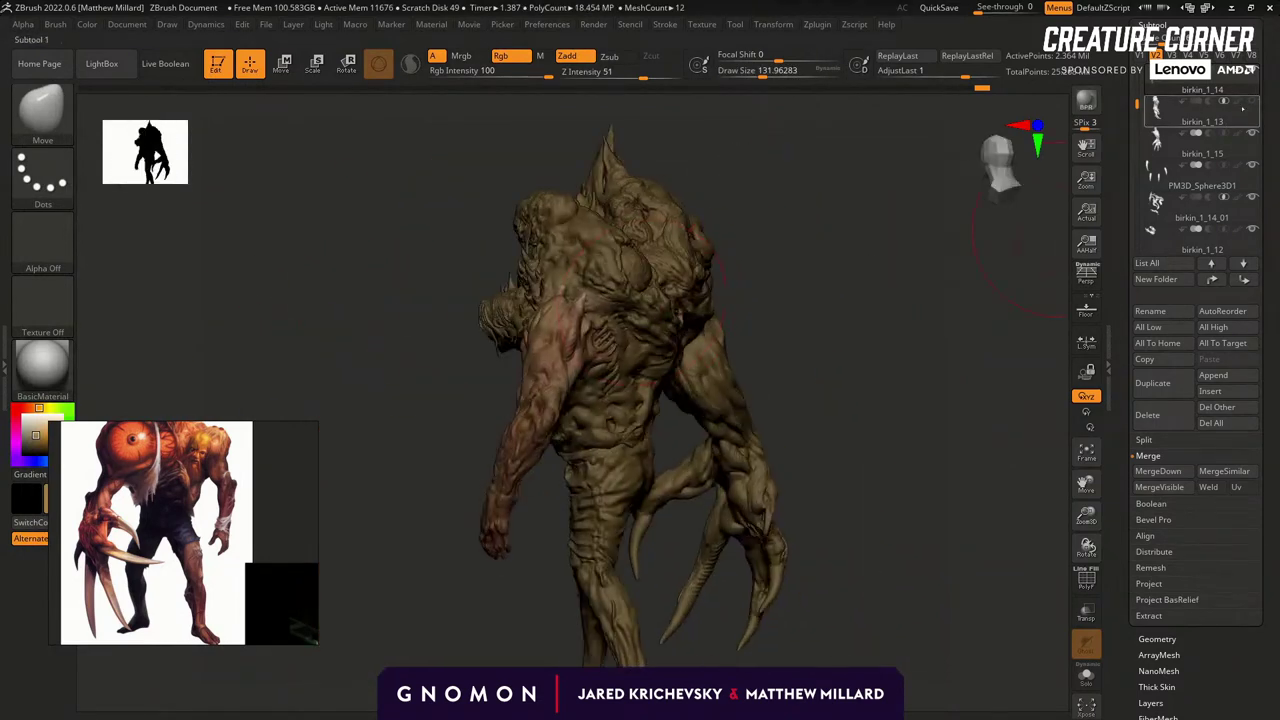
{"action": "left_click_drag", "start_coordinate": [806, 306], "coordinate": [846, 409]}
Isolate the birkin_1_1 legs in Solo mode and reposition their transform gizmo beside the foot.
{"action": "left_click_drag", "start_coordinate": [840, 486], "coordinate": [872, 402], "text": "alt"}
{"action": "left_click", "coordinate": [662, 582], "text": "alt"}
{"action": "left_click", "coordinate": [1082, 679]}
{"action": "key", "text": "r"}
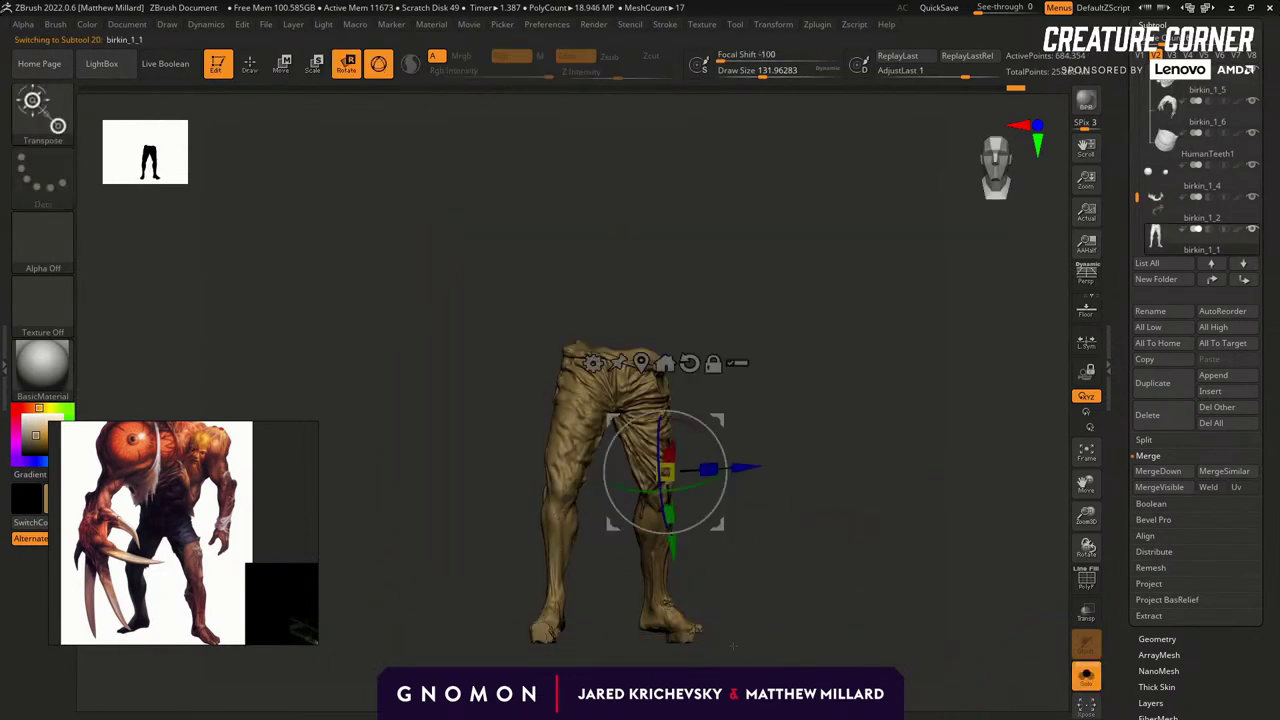
{"action": "left_click_drag", "start_coordinate": [665, 470], "coordinate": [806, 620], "text": "alt"}
{"action": "key", "text": "ctrl"}
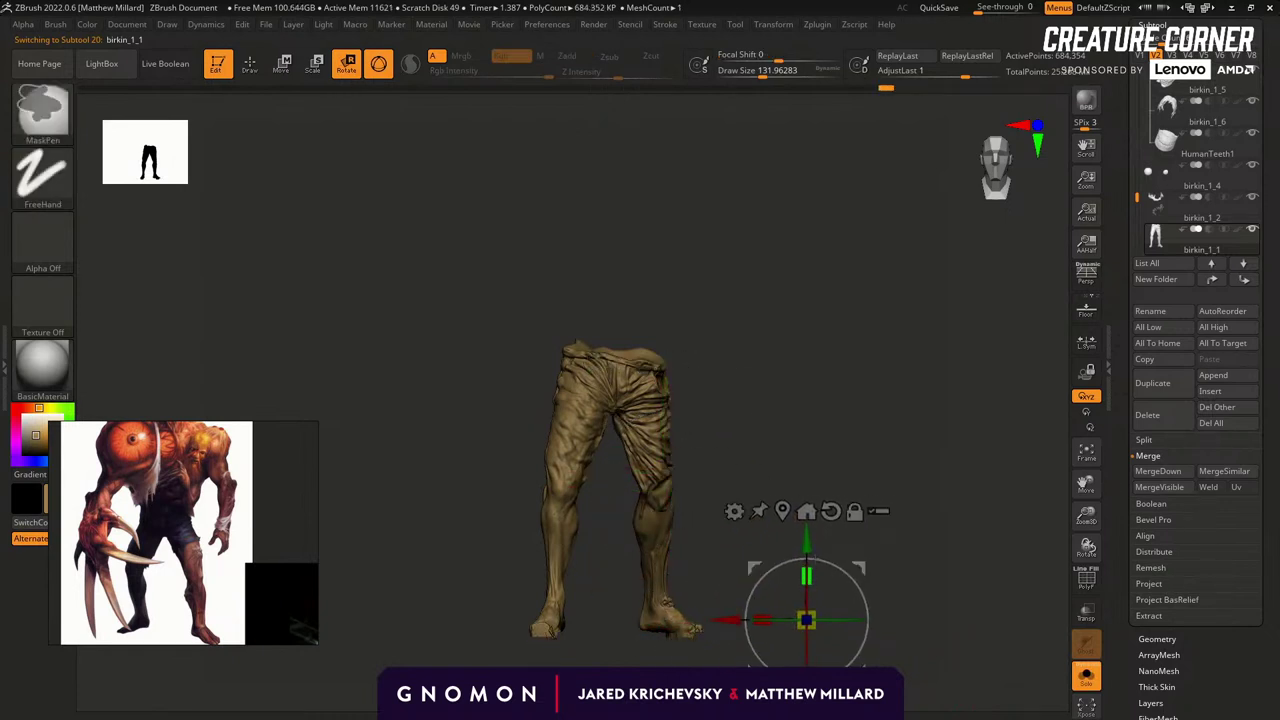
{"action": "key", "text": "ctrl+shift+s"}
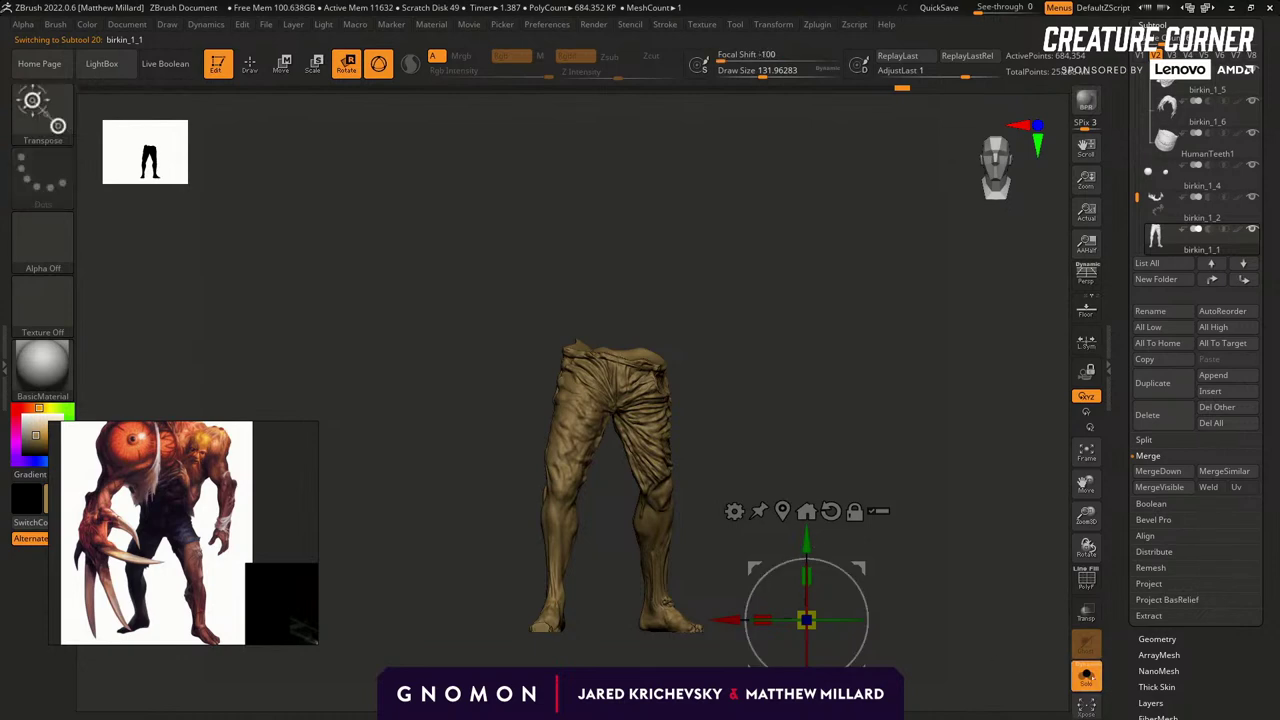
Select the PM3D_Cylinder3D1_1 base disc under the feet and return to the Move brush.
{"action": "left_click", "coordinate": [698, 656], "text": "alt"}
{"action": "key", "text": "w"}
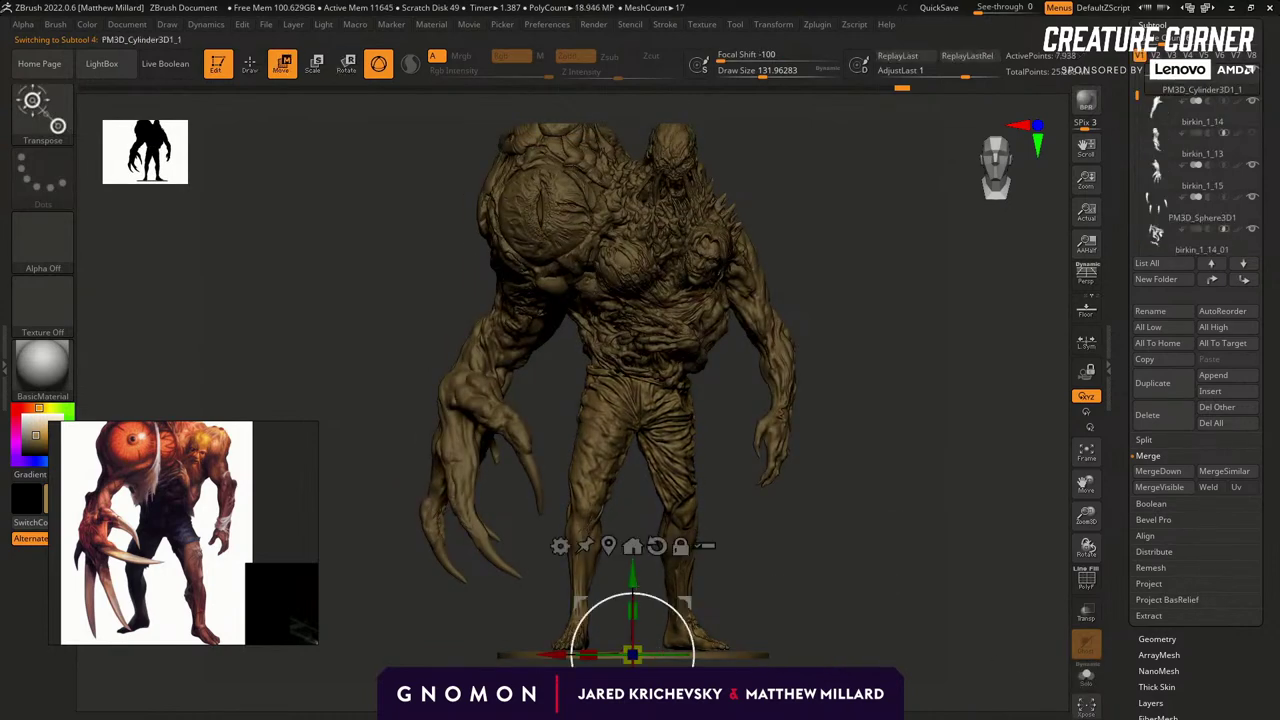
{"action": "key", "text": "b"}
{"action": "key", "text": "m"}
{"action": "key", "text": "v"}
{"action": "left_click_drag", "start_coordinate": [415, 350], "coordinate": [341, 423]}
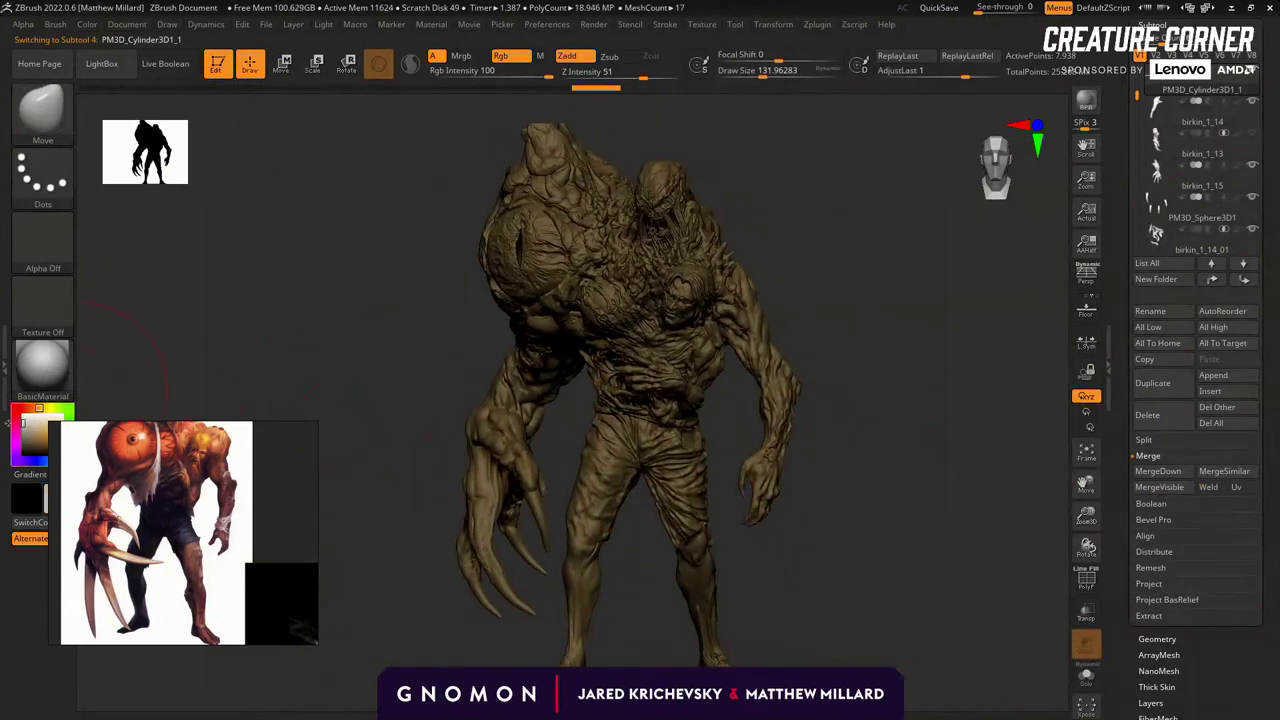
Set the active colour to a near-white neutral and save the creature tool to disk.
{"action": "left_click_drag", "start_coordinate": [8, 423], "coordinate": [8, 424]}
{"action": "left_click_drag", "start_coordinate": [757, 263], "coordinate": [942, 160]}
{"action": "left_click_drag", "start_coordinate": [1123, 250], "coordinate": [1123, 534]}
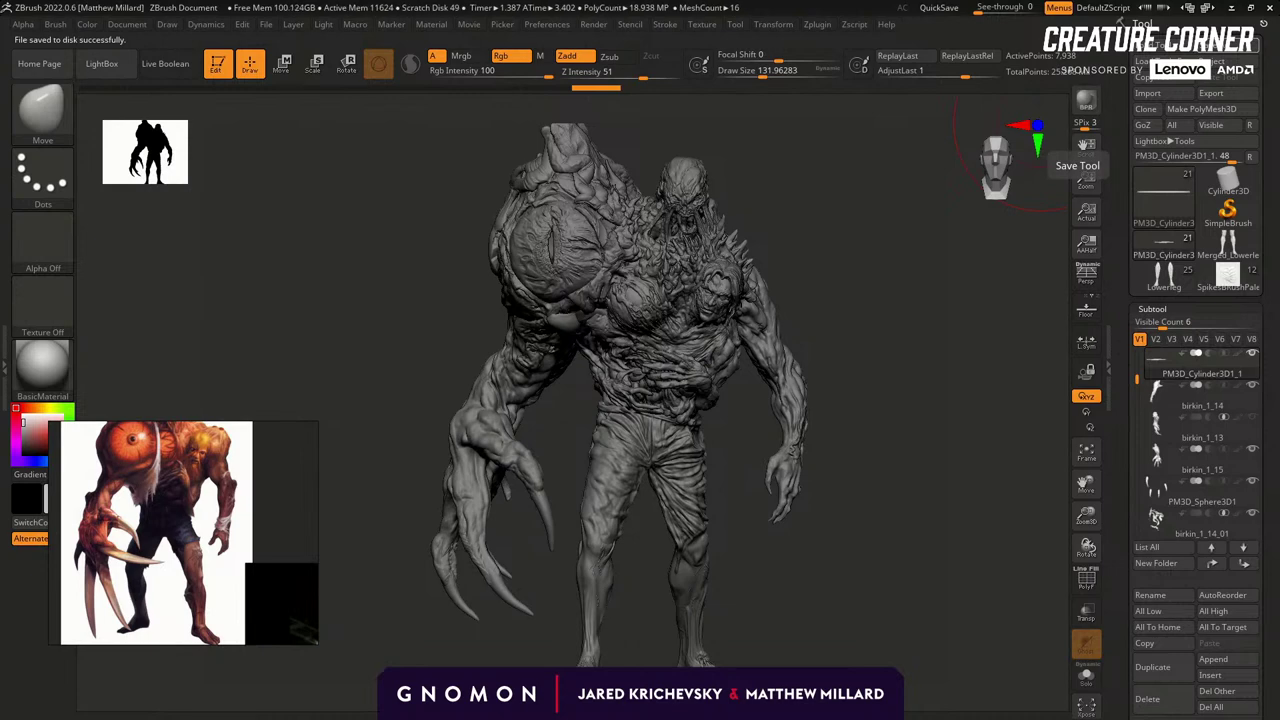
{"action": "left_click_drag", "start_coordinate": [855, 432], "coordinate": [798, 425]}
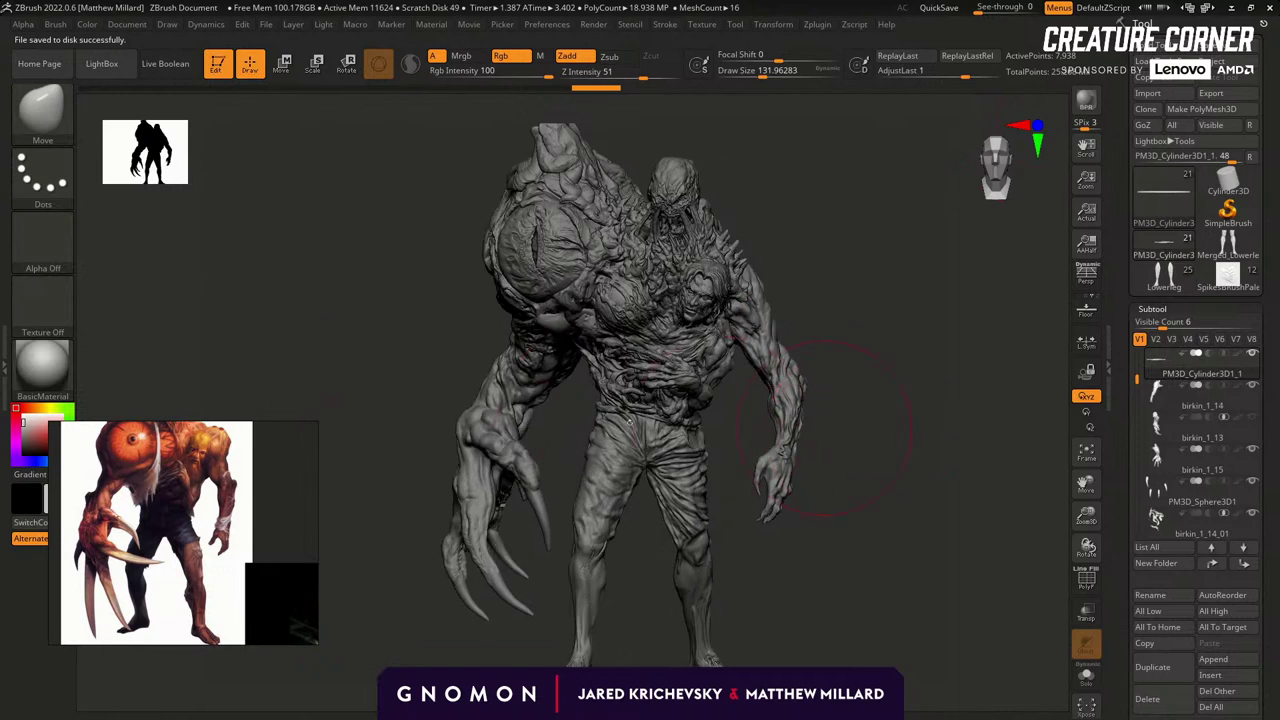
{"action": "left_click_drag", "start_coordinate": [32, 420], "coordinate": [21, 409]}
Select the birkin_1_1 legs and examine the waist, torso and arms up close from the front.
{"action": "left_click_drag", "start_coordinate": [938, 528], "coordinate": [915, 437], "text": "alt"}
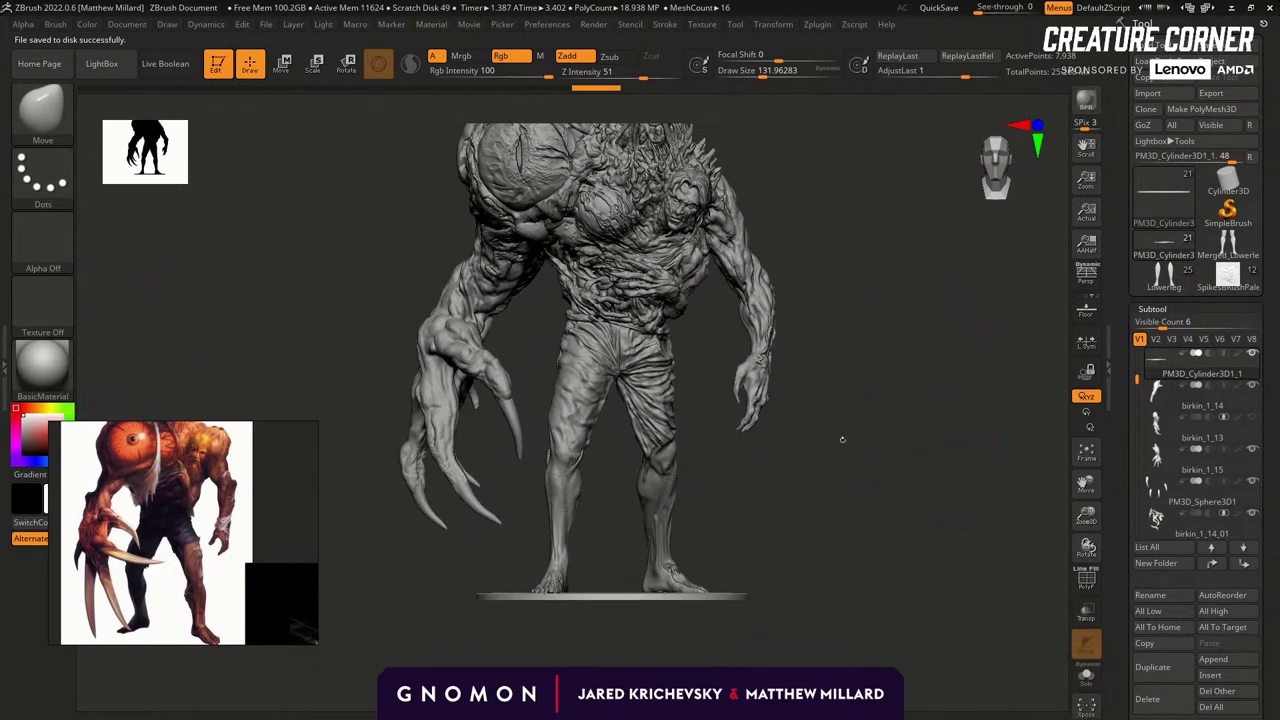
{"action": "left_click", "coordinate": [583, 383], "text": "alt"}
{"action": "left_click_drag", "start_coordinate": [610, 430], "coordinate": [681, 467], "text": "alt"}
{"action": "left_click_drag", "start_coordinate": [777, 310], "coordinate": [725, 555], "text": "alt"}
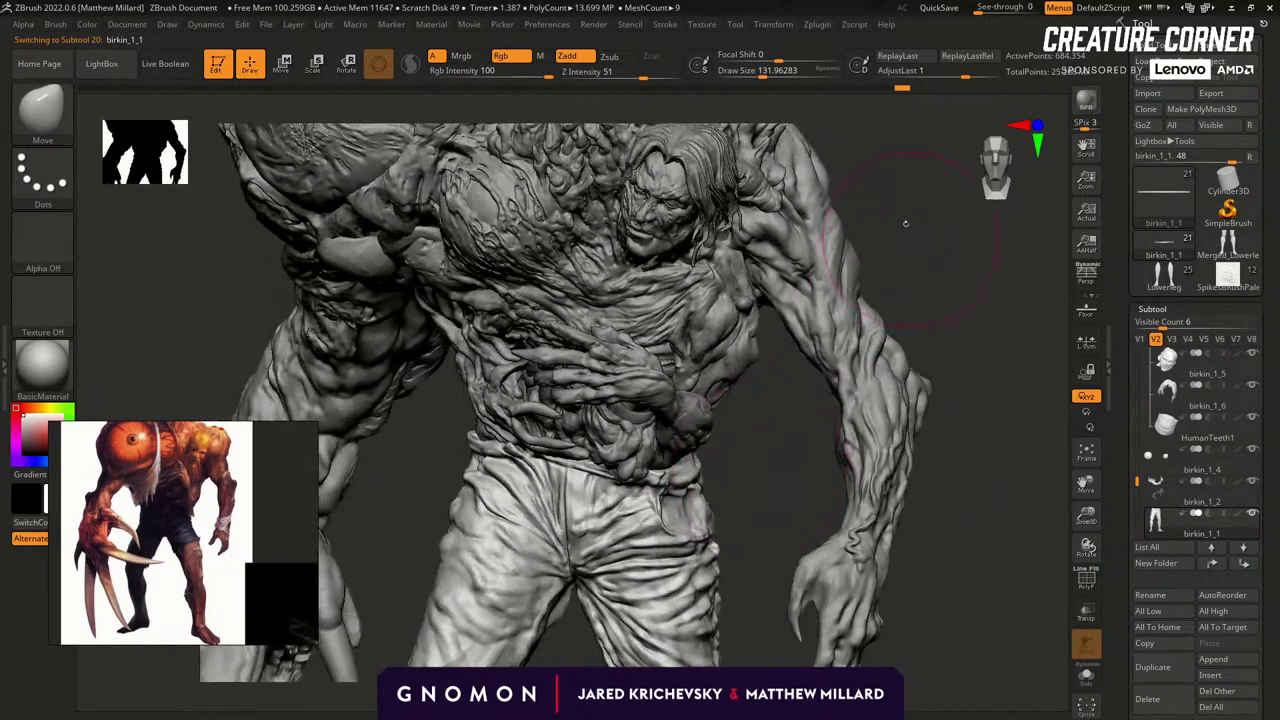
{"action": "left_click_drag", "start_coordinate": [908, 236], "coordinate": [893, 300], "text": "alt"}
{"action": "left_click_drag", "start_coordinate": [818, 158], "coordinate": [848, 412], "text": "alt"}
{"action": "left_click_drag", "start_coordinate": [815, 310], "coordinate": [885, 305]}
Select the birkin20 tentacle subtool above the shoulder eye and frame the creature's upper body.
{"action": "left_click", "coordinate": [629, 270], "text": "alt"}
{"action": "left_click_drag", "start_coordinate": [790, 267], "coordinate": [822, 243], "text": "alt"}
{"action": "left_click", "coordinate": [398, 370], "text": "alt"}
{"action": "left_click", "coordinate": [400, 250], "text": "alt"}
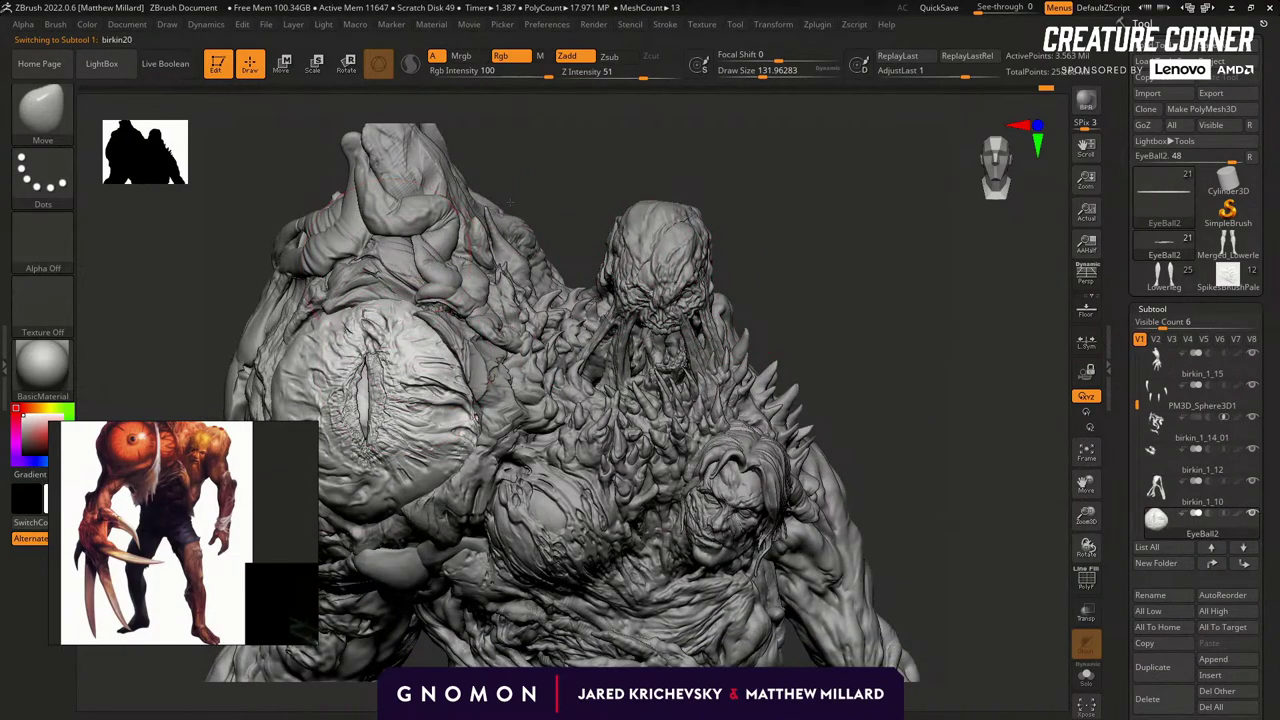
{"action": "left_click_drag", "start_coordinate": [548, 171], "coordinate": [643, 206], "text": "alt"}
{"action": "left_click_drag", "start_coordinate": [870, 330], "coordinate": [800, 270], "text": "alt"}
{"action": "left_click_drag", "start_coordinate": [817, 426], "coordinate": [765, 305], "text": "alt"}
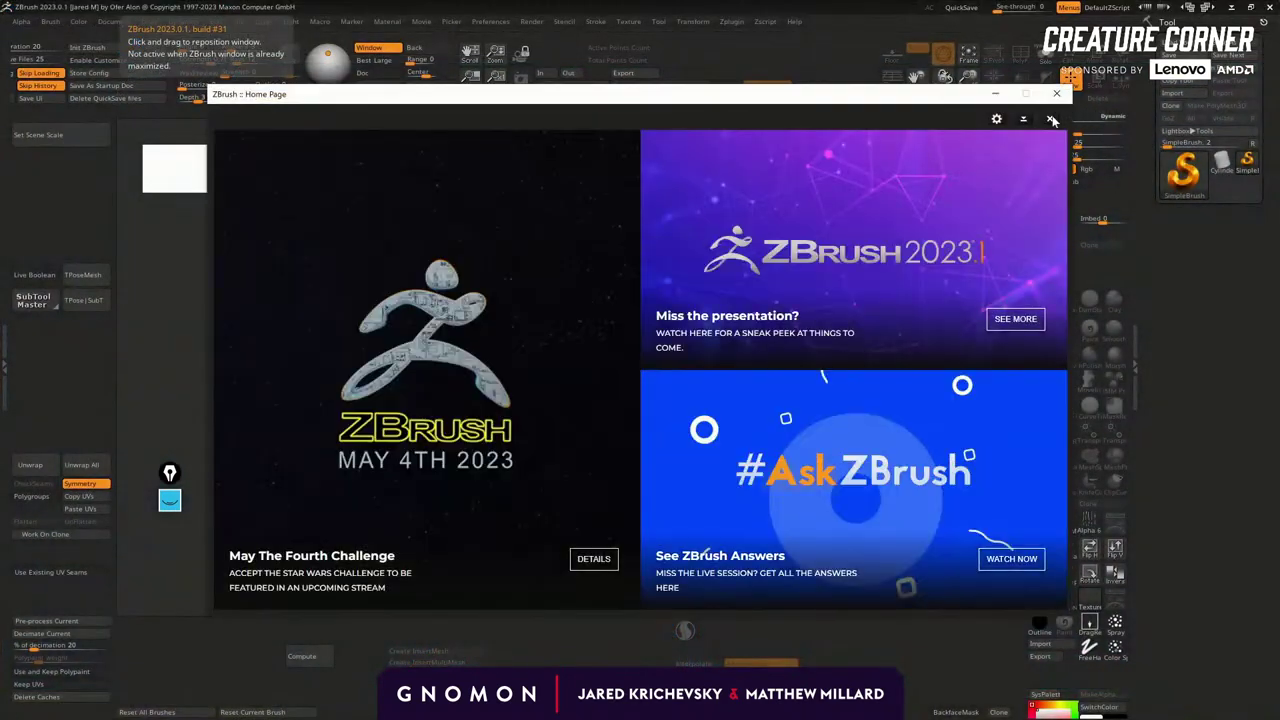
Close the home page in the second artist's restarted ZBrush and dismiss the abnormal-termination note.
{"action": "left_click", "coordinate": [1049, 118]}
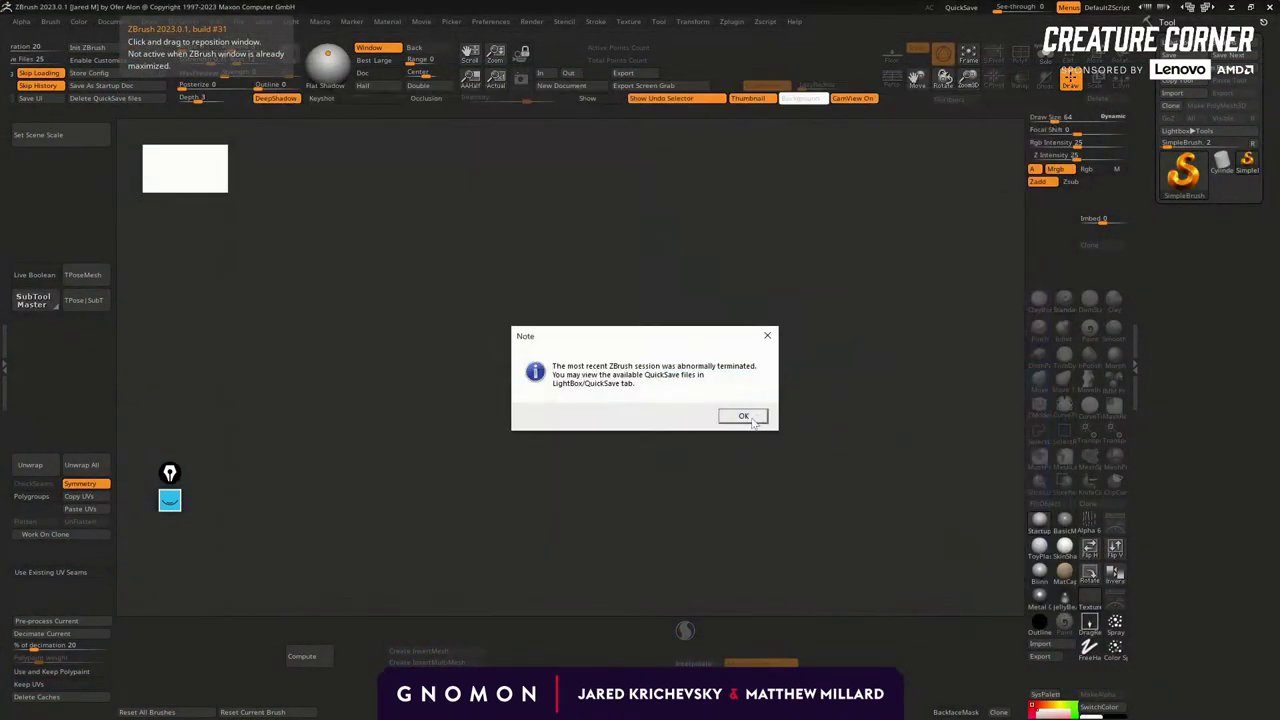
{"action": "left_click", "coordinate": [751, 421]}
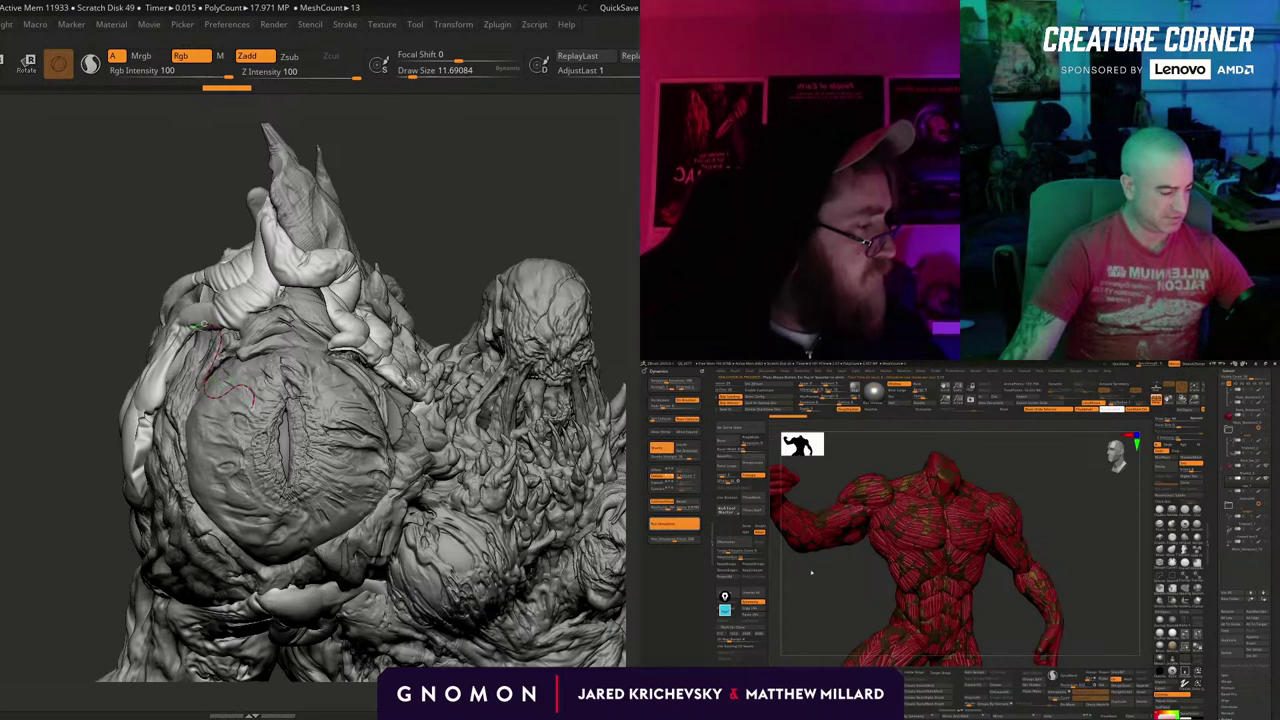
Draw thin curved tentacles from the growths down over both sides of the shoulder eye at draw size 11.69.
{"action": "left_click_drag", "start_coordinate": [471, 228], "coordinate": [500, 229]}
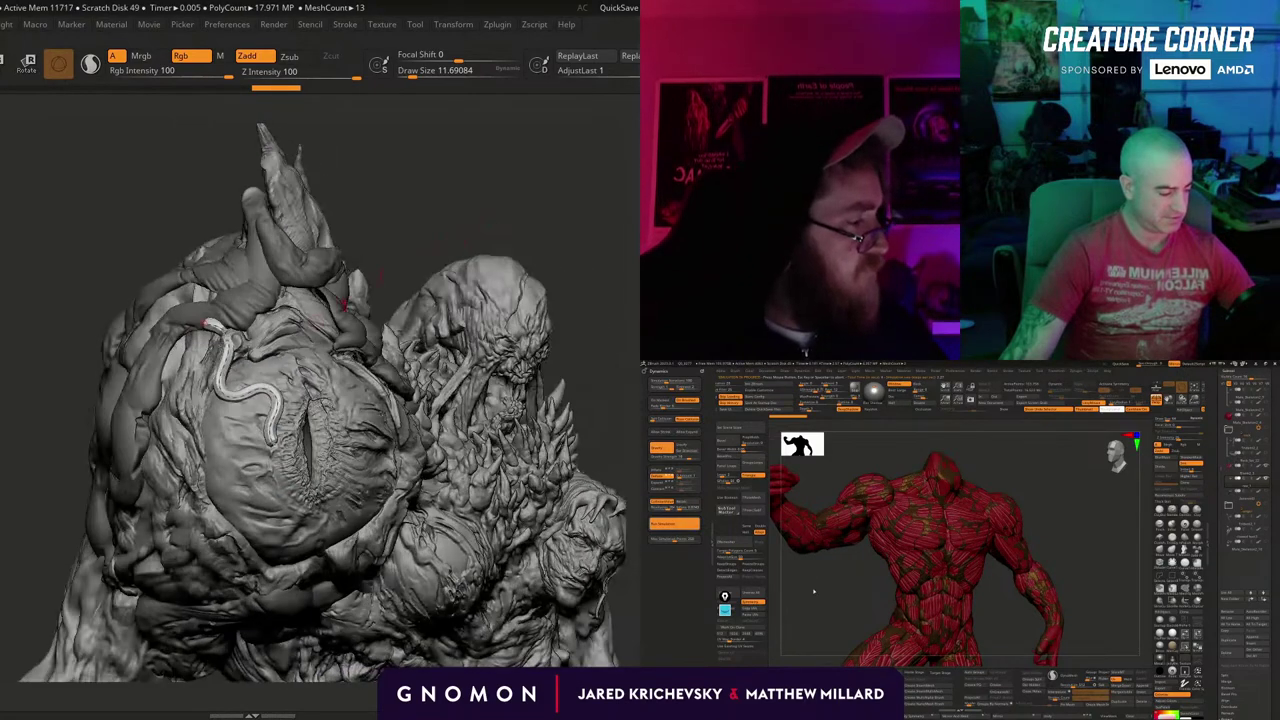
{"action": "left_click_drag", "start_coordinate": [208, 348], "coordinate": [216, 352]}
{"action": "left_click_drag", "start_coordinate": [450, 215], "coordinate": [390, 216]}
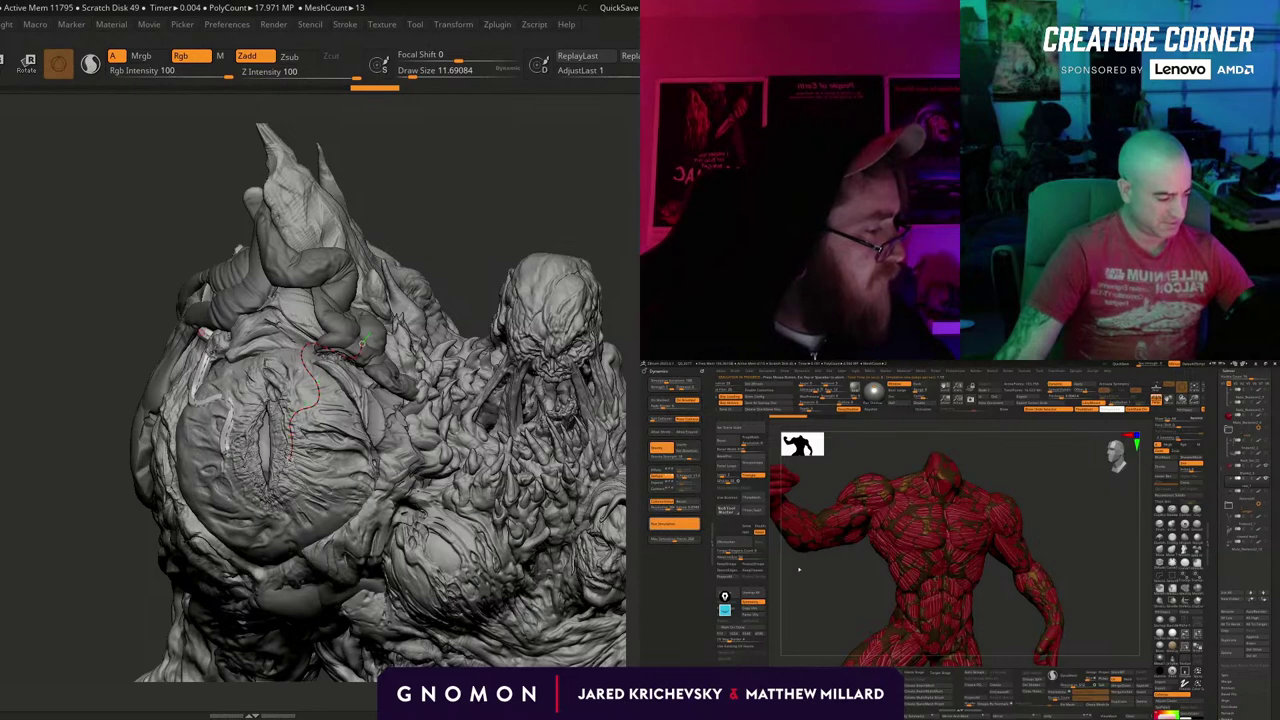
{"action": "left_click_drag", "start_coordinate": [290, 459], "coordinate": [274, 469]}
{"action": "left_click_drag", "start_coordinate": [357, 401], "coordinate": [305, 440]}
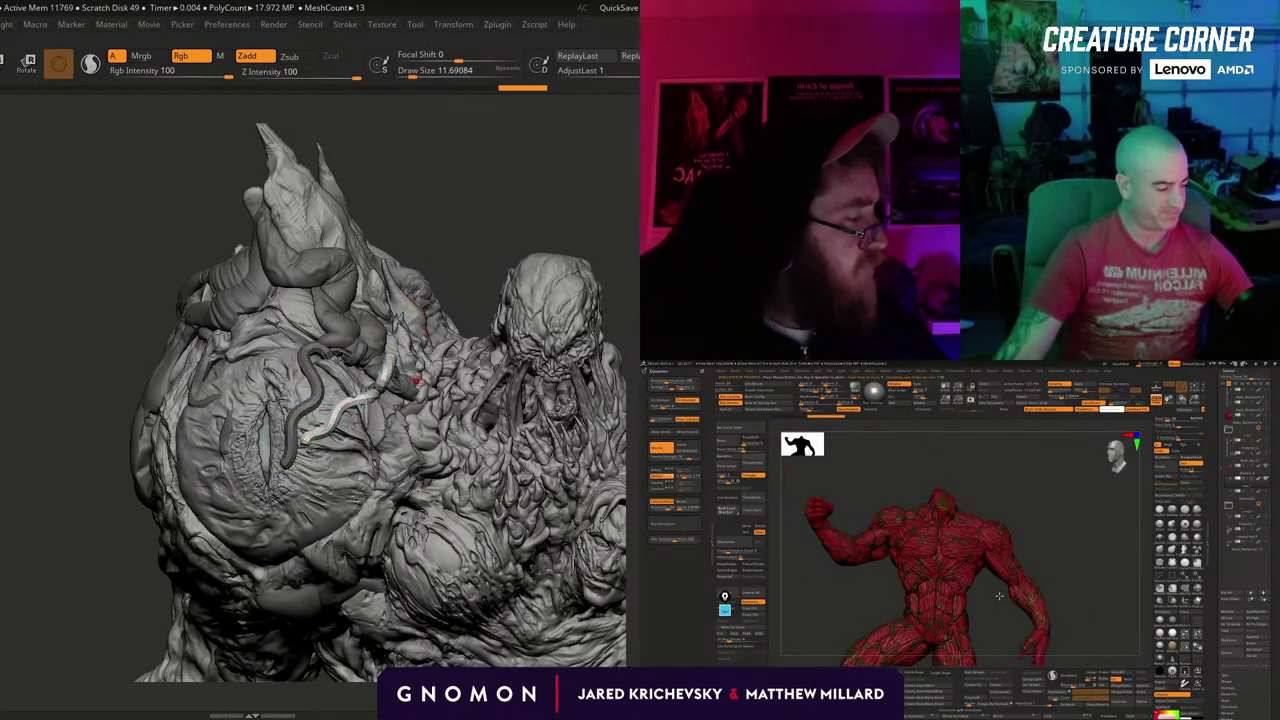
{"action": "left_click_drag", "start_coordinate": [366, 397], "coordinate": [329, 466]}
Add tentacles above the pupil and down the eye's outer edge, while framing the second artist's red muscle figure.
{"action": "mouse_move", "coordinate": [1034, 568]}
{"action": "left_mouse_down"}
{"action": "mouse_move", "coordinate": [1031, 497]}
{"action": "mouse_move", "coordinate": [970, 628]}
{"action": "left_mouse_up"}
{"action": "left_click_drag", "start_coordinate": [285, 366], "coordinate": [253, 388]}
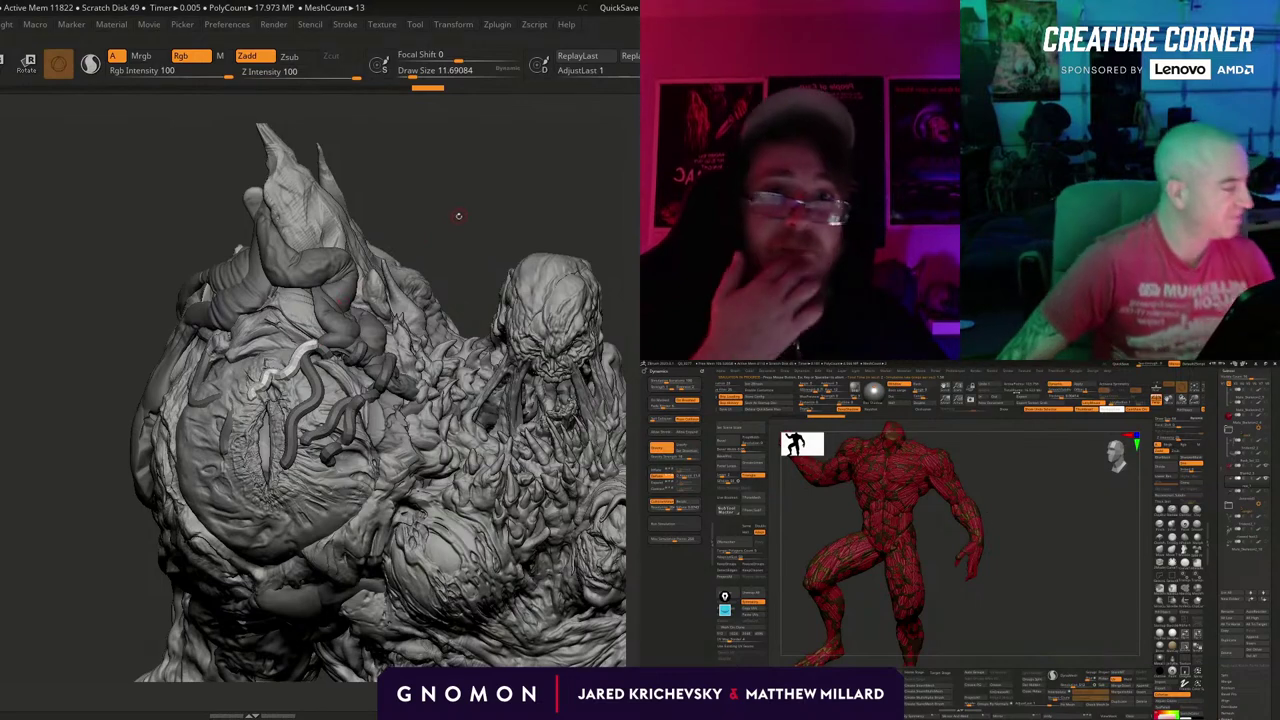
{"action": "left_click_drag", "start_coordinate": [459, 216], "coordinate": [426, 237]}
{"action": "left_click_drag", "start_coordinate": [1023, 454], "coordinate": [1014, 489], "text": "ctrl+shift"}
{"action": "left_click_drag", "start_coordinate": [203, 381], "coordinate": [202, 422]}
{"action": "left_click_drag", "start_coordinate": [1014, 489], "coordinate": [1068, 583], "text": "alt"}
{"action": "left_click_drag", "start_coordinate": [202, 422], "coordinate": [238, 475]}
{"action": "left_click_drag", "start_coordinate": [1068, 583], "coordinate": [1075, 630], "text": "alt"}
{"action": "left_click_drag", "start_coordinate": [440, 212], "coordinate": [428, 218]}
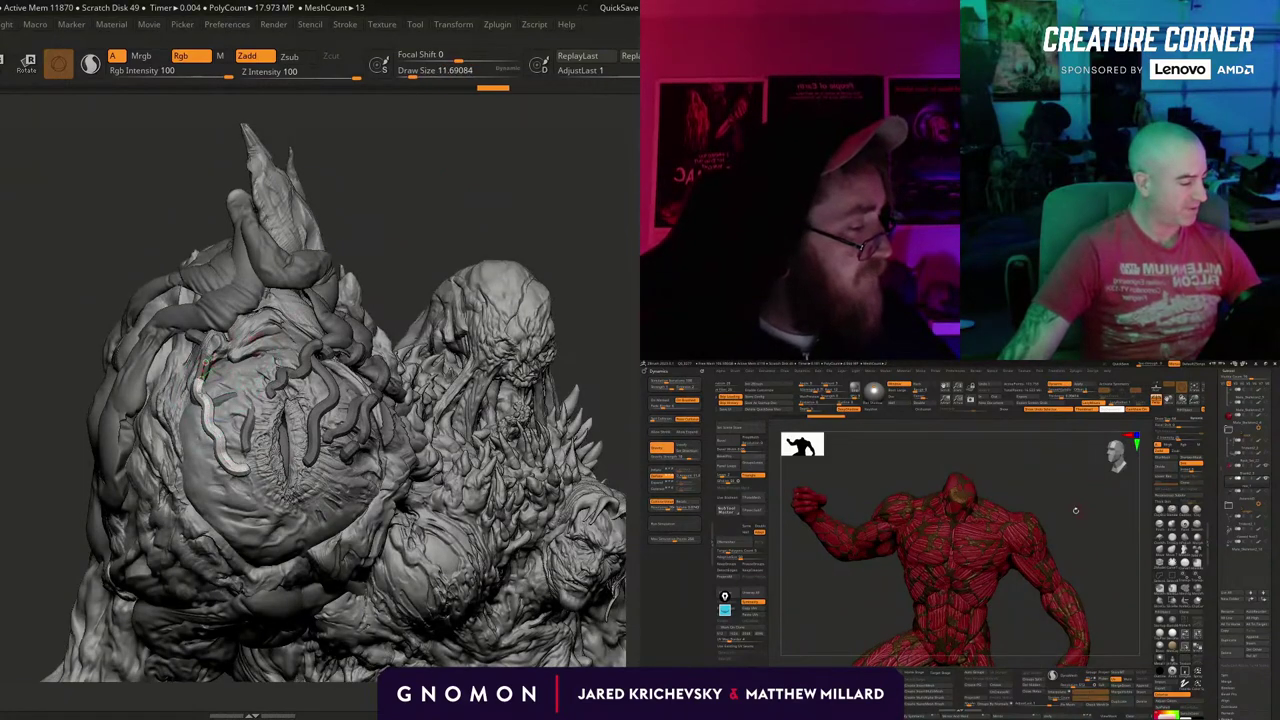
Draw another thin tentacle across the upper edge of the creature's shoulder eye.
{"action": "mouse_move", "coordinate": [206, 363]}
{"action": "left_mouse_down"}
{"action": "mouse_move", "coordinate": [224, 406]}
{"action": "mouse_move", "coordinate": [266, 377]}
{"action": "left_mouse_up"}
{"action": "left_click_drag", "start_coordinate": [470, 222], "coordinate": [415, 213]}
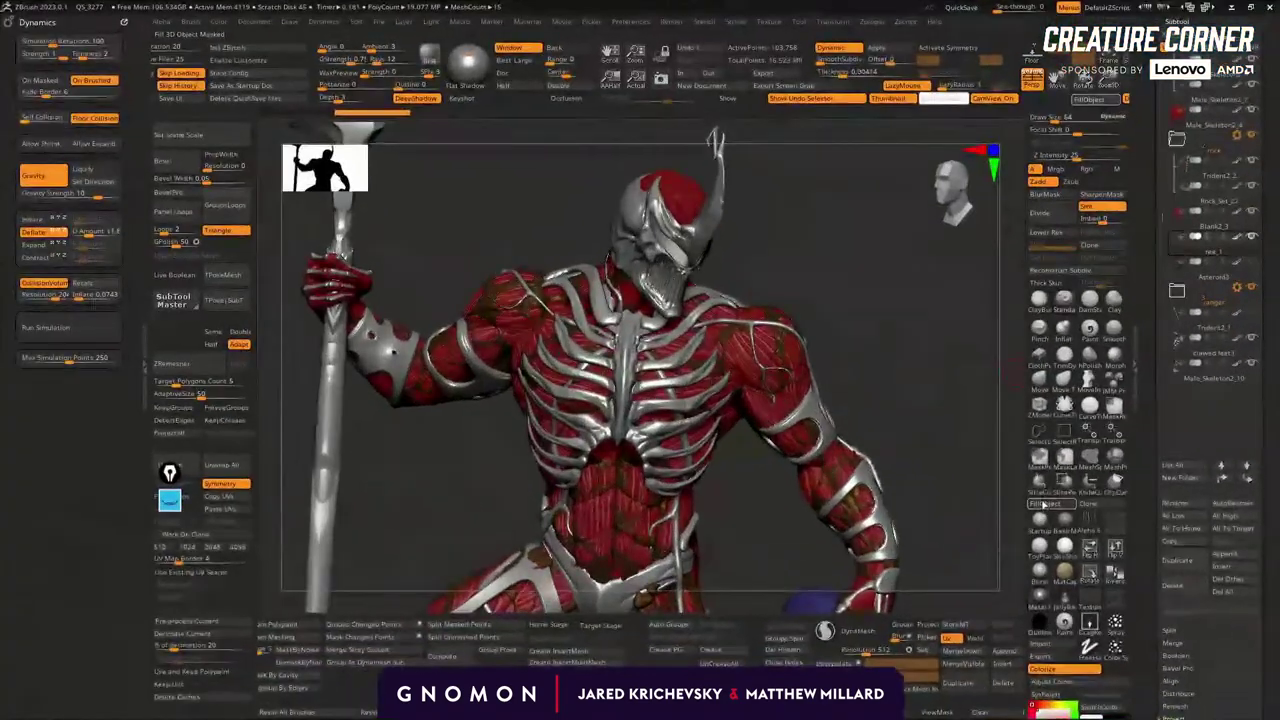
Select the Male_Skeleton1 subtool in the second artist's Armor folder and merge it down with the armor subtools below it.
{"action": "mouse_move", "coordinate": [942, 431]}
{"action": "left_mouse_down"}
{"action": "mouse_move", "coordinate": [864, 321]}
{"action": "mouse_move", "coordinate": [846, 406]}
{"action": "mouse_move", "coordinate": [877, 431]}
{"action": "mouse_move", "coordinate": [791, 506]}
{"action": "mouse_move", "coordinate": [818, 503]}
{"action": "mouse_move", "coordinate": [809, 511]}
{"action": "mouse_move", "coordinate": [771, 511]}
{"action": "mouse_move", "coordinate": [773, 450]}
{"action": "mouse_move", "coordinate": [685, 495]}
{"action": "mouse_move", "coordinate": [641, 477]}
{"action": "mouse_move", "coordinate": [837, 506]}
{"action": "mouse_move", "coordinate": [860, 377]}
{"action": "mouse_move", "coordinate": [843, 371]}
{"action": "mouse_move", "coordinate": [847, 408]}
{"action": "mouse_move", "coordinate": [860, 346]}
{"action": "mouse_move", "coordinate": [869, 426]}
{"action": "mouse_move", "coordinate": [909, 409]}
{"action": "mouse_move", "coordinate": [921, 347]}
{"action": "mouse_move", "coordinate": [897, 357]}
{"action": "mouse_move", "coordinate": [917, 443]}
{"action": "mouse_move", "coordinate": [929, 406]}
{"action": "mouse_move", "coordinate": [844, 289]}
{"action": "mouse_move", "coordinate": [874, 343]}
{"action": "mouse_move", "coordinate": [883, 334]}
{"action": "mouse_move", "coordinate": [934, 360]}
{"action": "mouse_move", "coordinate": [849, 300]}
{"action": "mouse_move", "coordinate": [581, 228]}
{"action": "left_mouse_up"}
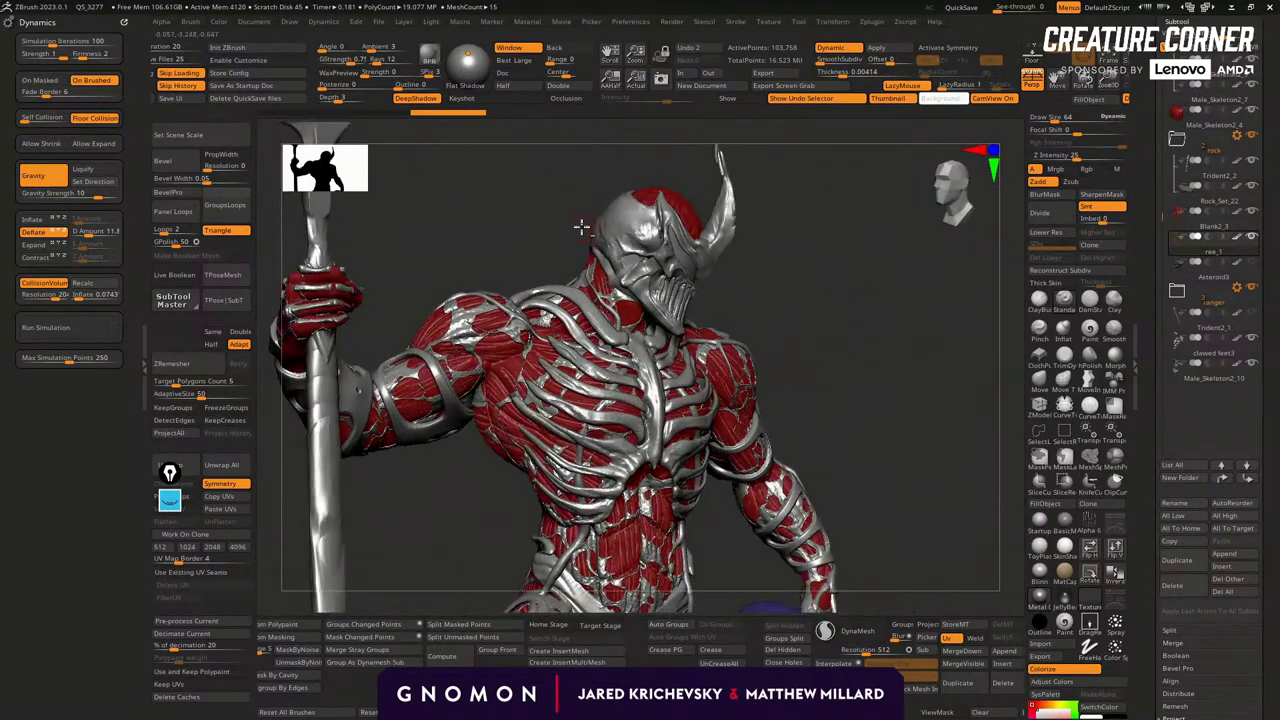
{"action": "mouse_move", "coordinate": [806, 349]}
{"action": "left_mouse_down"}
{"action": "mouse_move", "coordinate": [817, 340]}
{"action": "mouse_move", "coordinate": [951, 437]}
{"action": "mouse_move", "coordinate": [877, 369]}
{"action": "mouse_move", "coordinate": [872, 471]}
{"action": "mouse_move", "coordinate": [803, 411]}
{"action": "mouse_move", "coordinate": [860, 385]}
{"action": "left_mouse_up"}
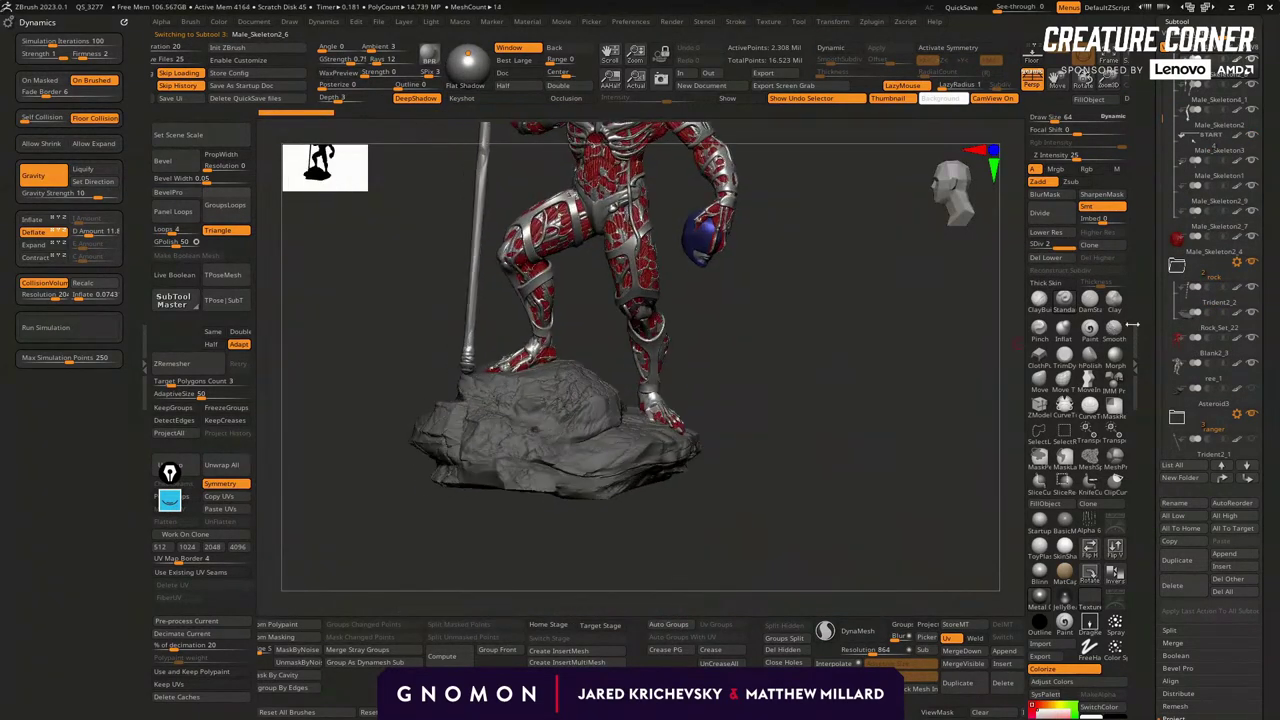
{"action": "left_click_drag", "start_coordinate": [1161, 115], "coordinate": [1150, 285]}
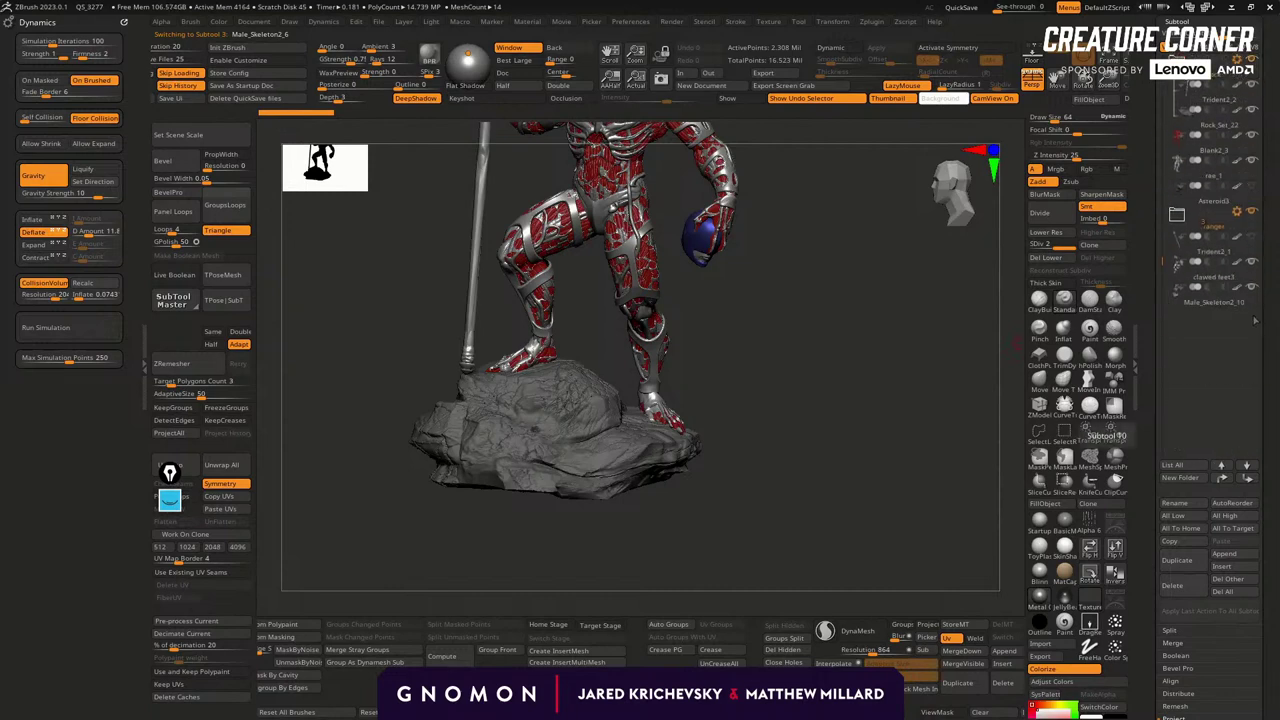
{"action": "mouse_move", "coordinate": [1231, 305]}
{"action": "scroll", "coordinate": [1225, 240], "scroll_direction": "up", "scroll_amount": 3}
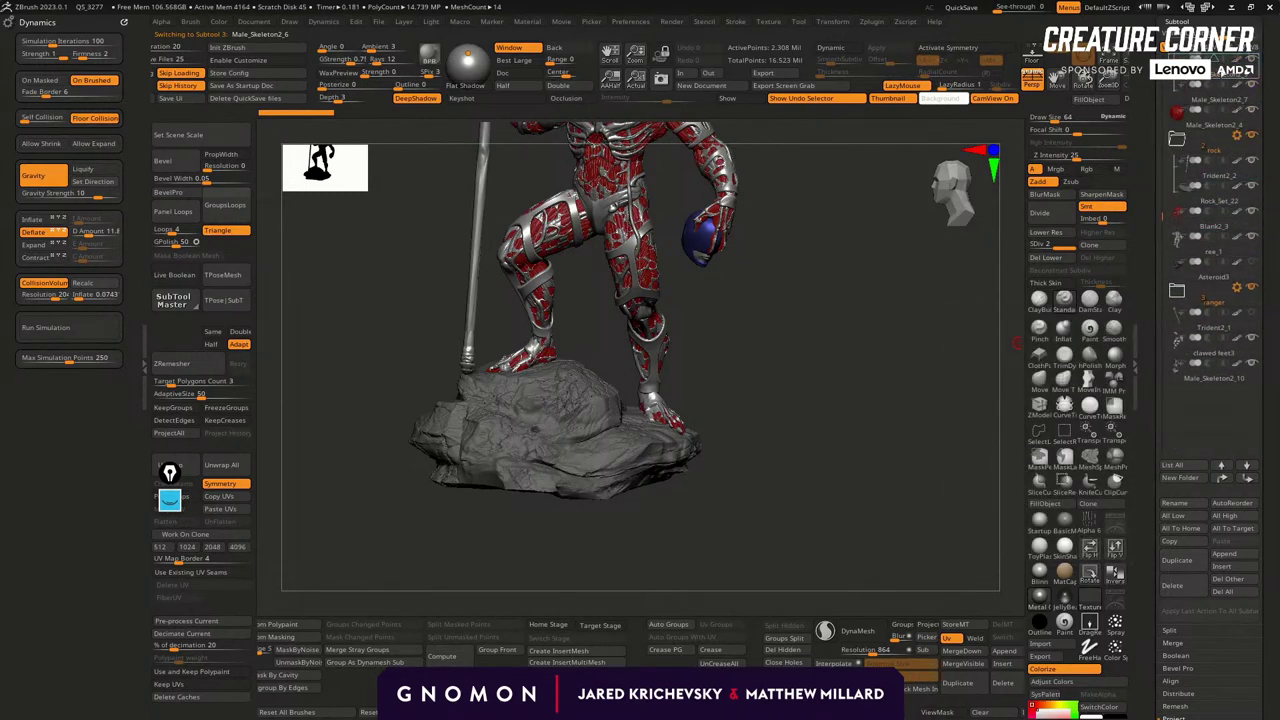
{"action": "scroll", "coordinate": [1215, 250], "scroll_direction": "up", "scroll_amount": 3}
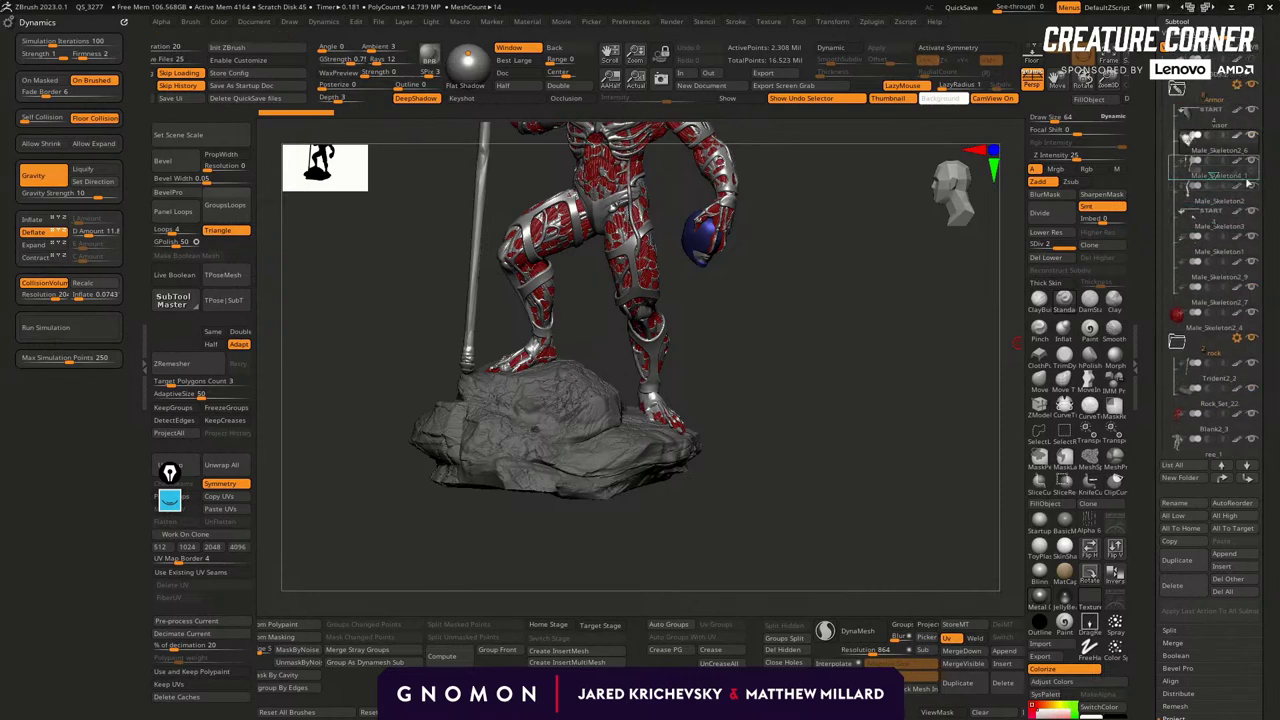
{"action": "mouse_move", "coordinate": [1238, 262]}
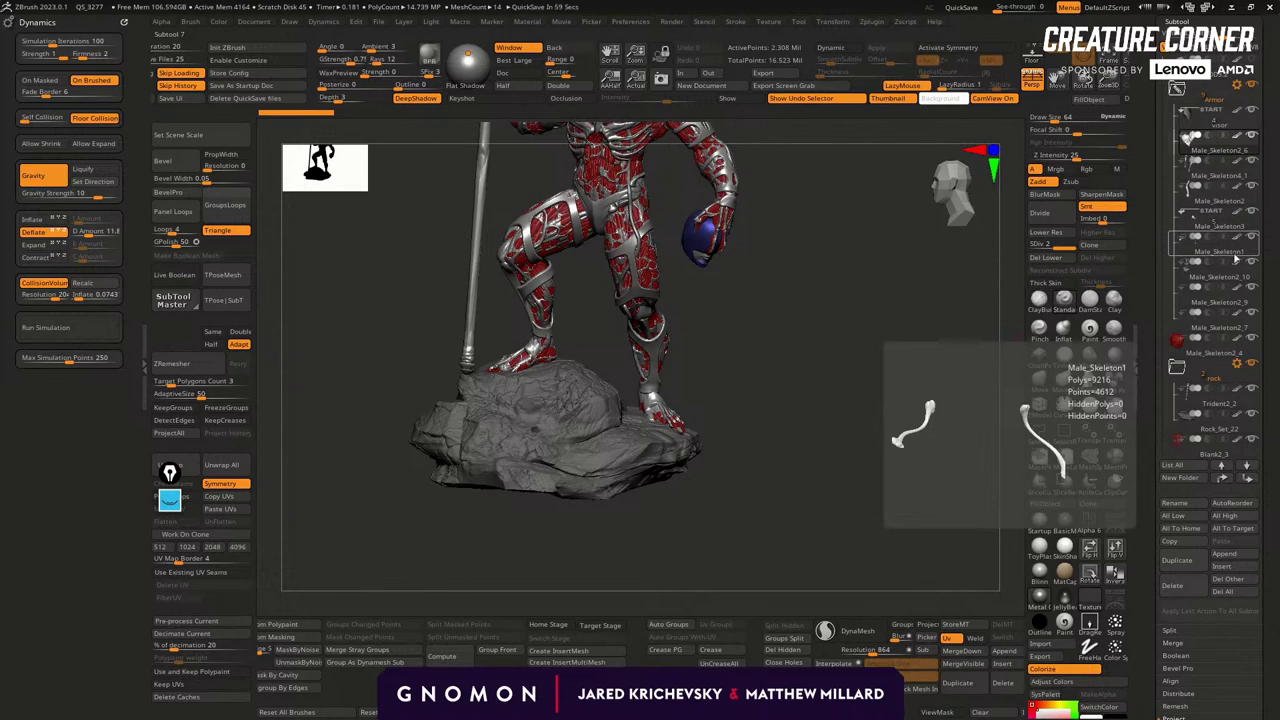
{"action": "left_click", "coordinate": [1237, 260]}
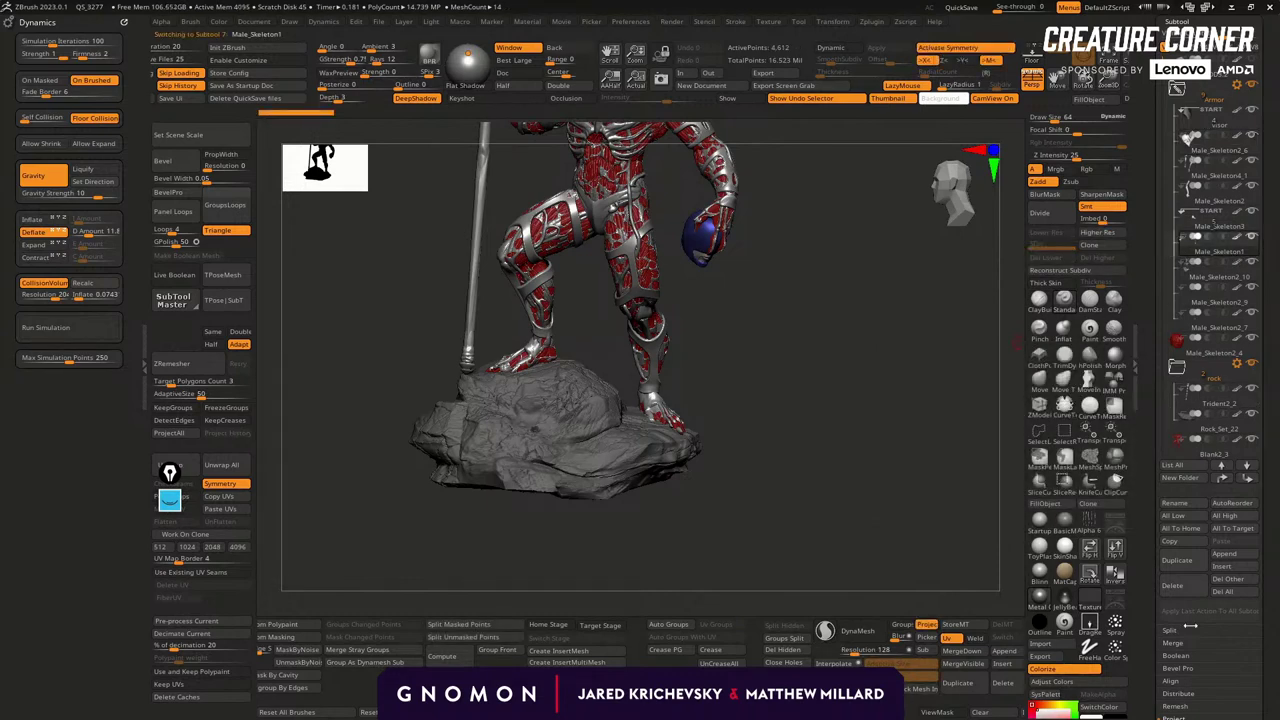
{"action": "left_click", "coordinate": [961, 650]}
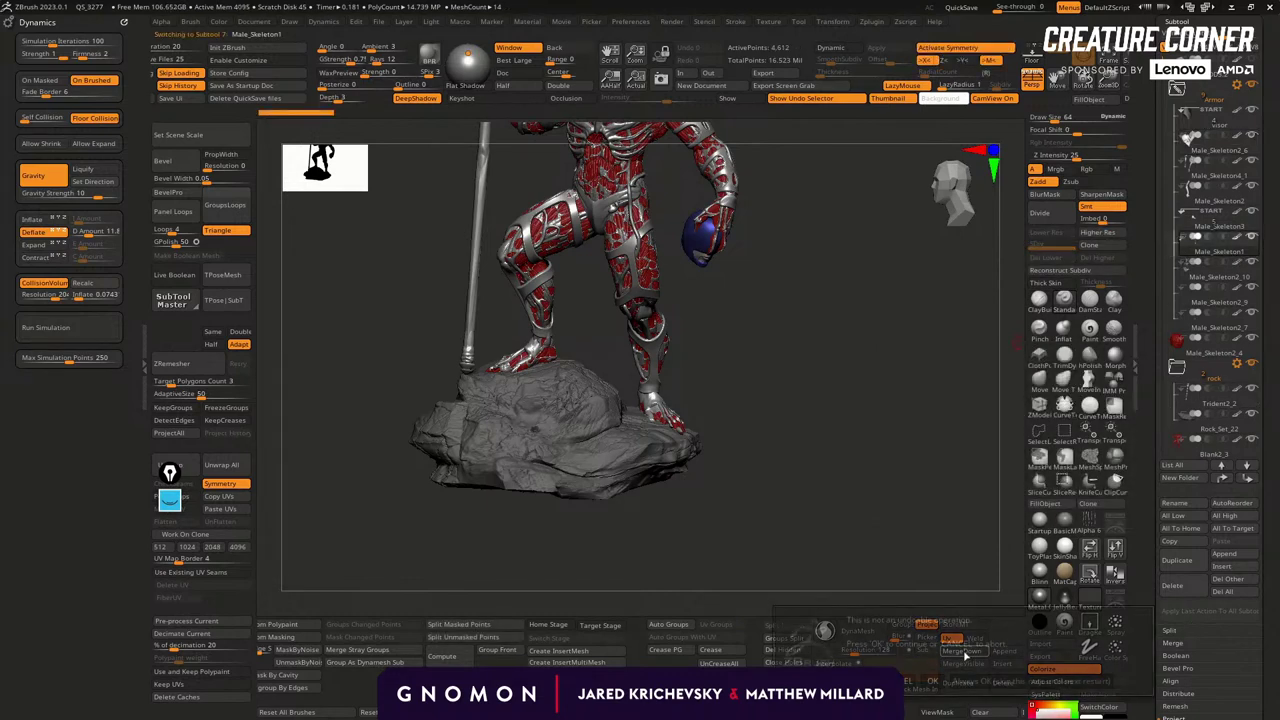
{"action": "left_click", "coordinate": [958, 686]}
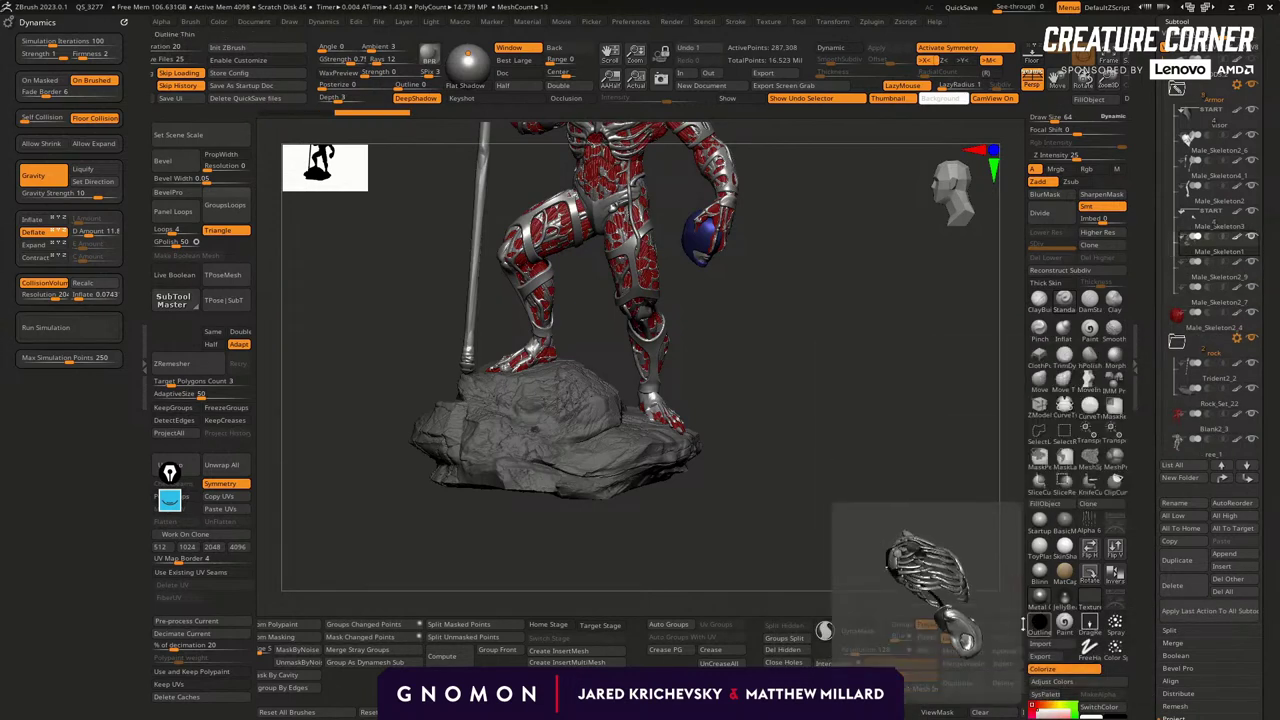
{"action": "left_click", "coordinate": [971, 658]}
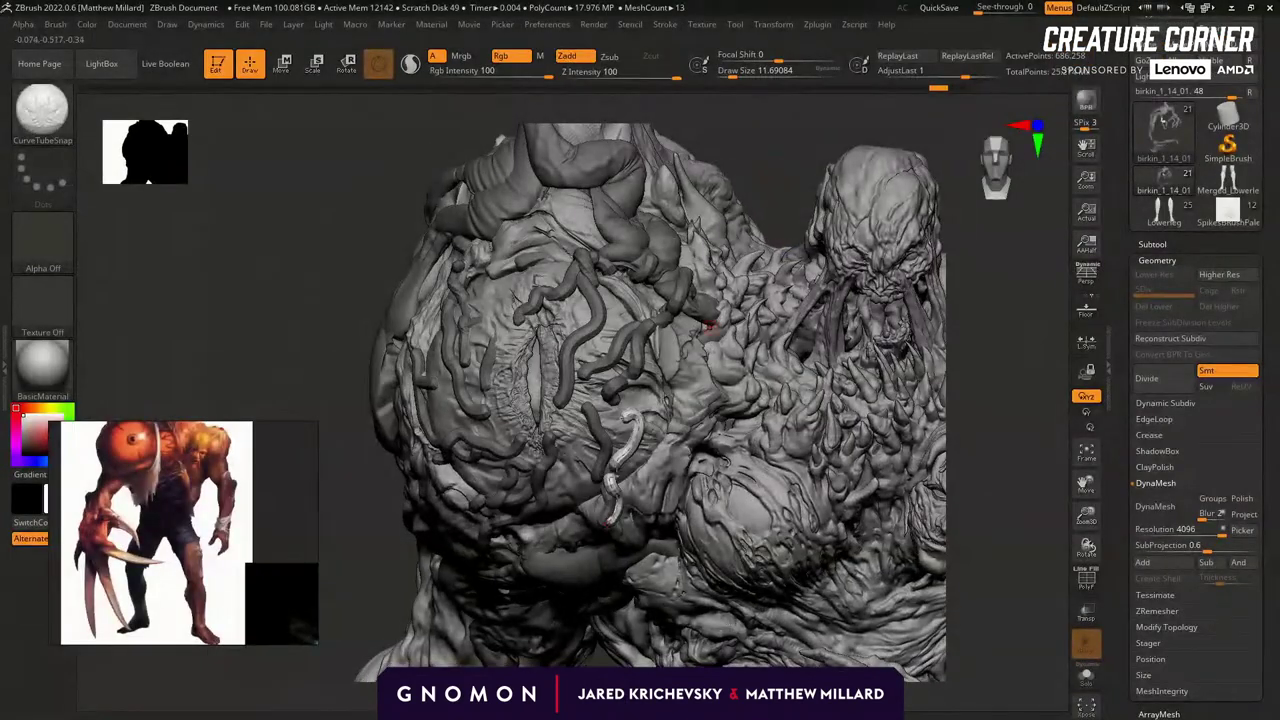
Switch to the ClayBuildup brush, isolate the creature's growth and tentacle subtool, and display its polygroups.
{"action": "key", "text": "b"}
{"action": "key", "text": "c"}
{"action": "key", "text": "b"}
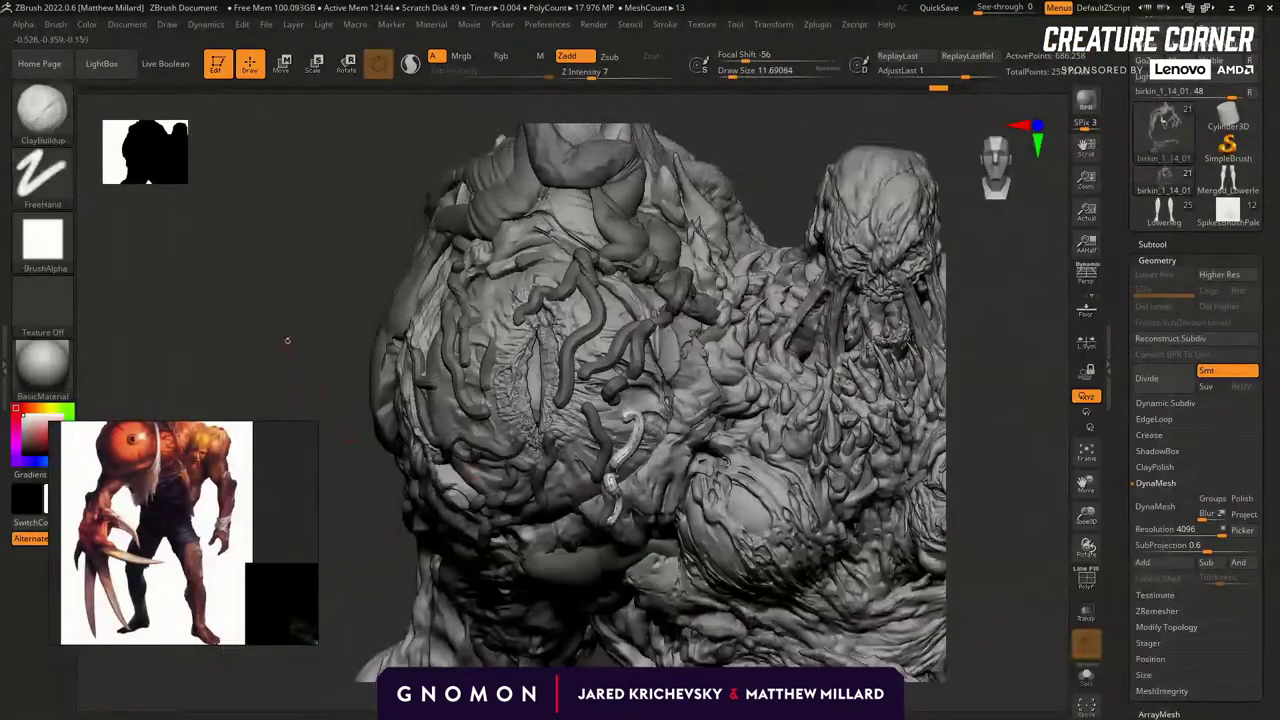
{"action": "left_click", "coordinate": [665, 25]}
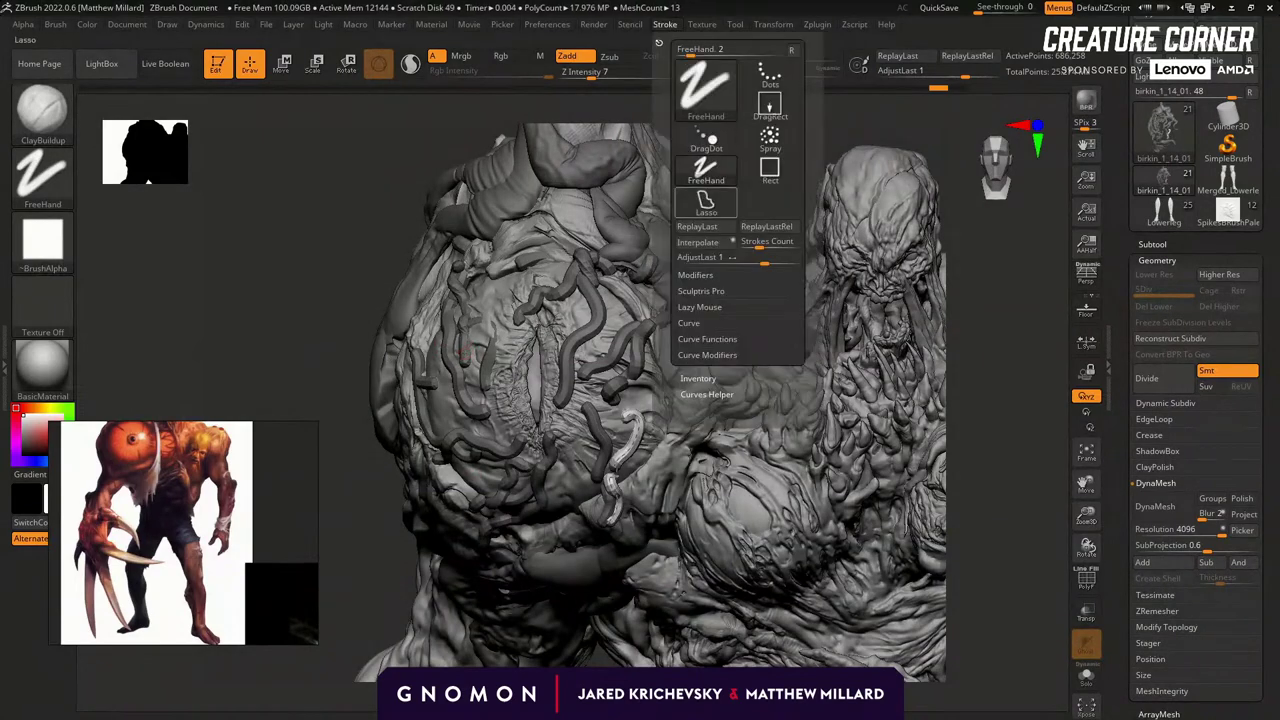
{"action": "left_click", "coordinate": [712, 339]}
{"action": "left_click", "coordinate": [717, 354]}
{"action": "left_click_drag", "start_coordinate": [338, 606], "coordinate": [369, 541], "text": "alt"}
{"action": "left_click", "coordinate": [1086, 677]}
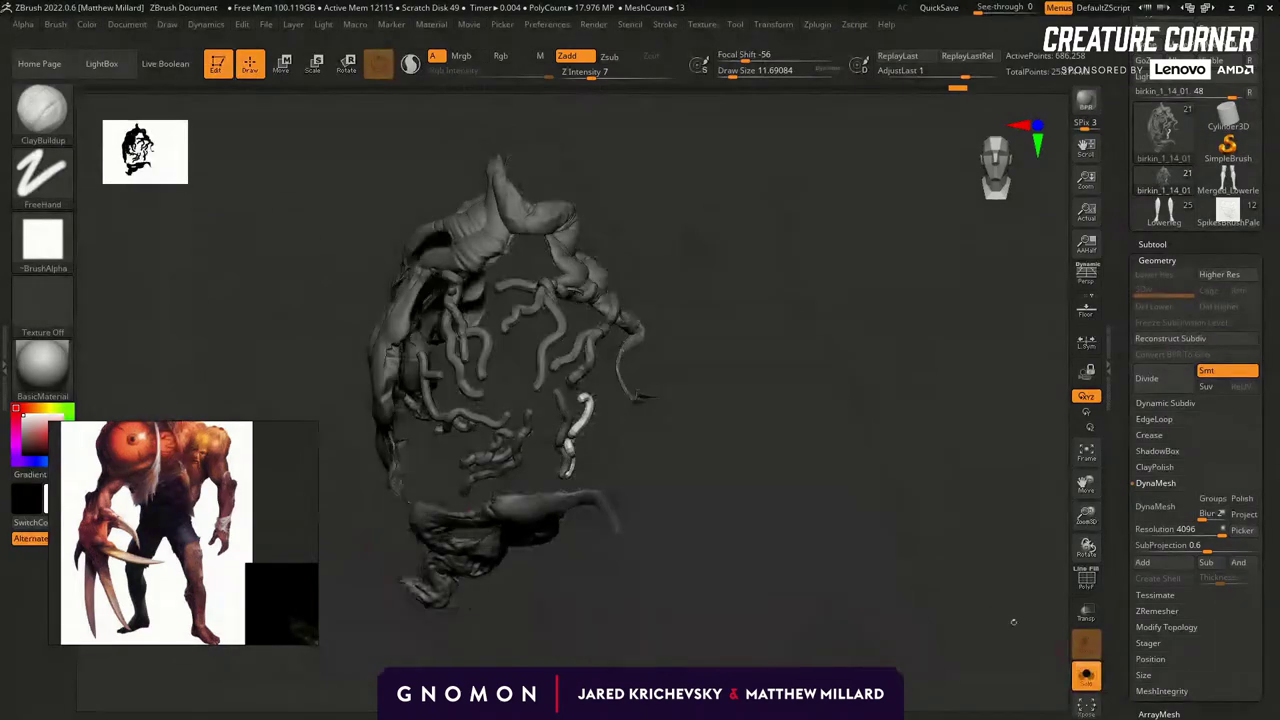
{"action": "key", "text": "shift+f"}
{"action": "left_click_drag", "start_coordinate": [771, 431], "coordinate": [743, 523]}
Hide the polygroups of the thin tentacles above the pupil and along the eye's horn-free inner side.
{"action": "key", "text": "b"}
{"action": "key", "text": "c"}
{"action": "key", "text": "b"}
{"action": "left_click", "coordinate": [648, 500], "text": "ctrl+shift"}
{"action": "left_click", "coordinate": [670, 511], "text": "ctrl+shift"}
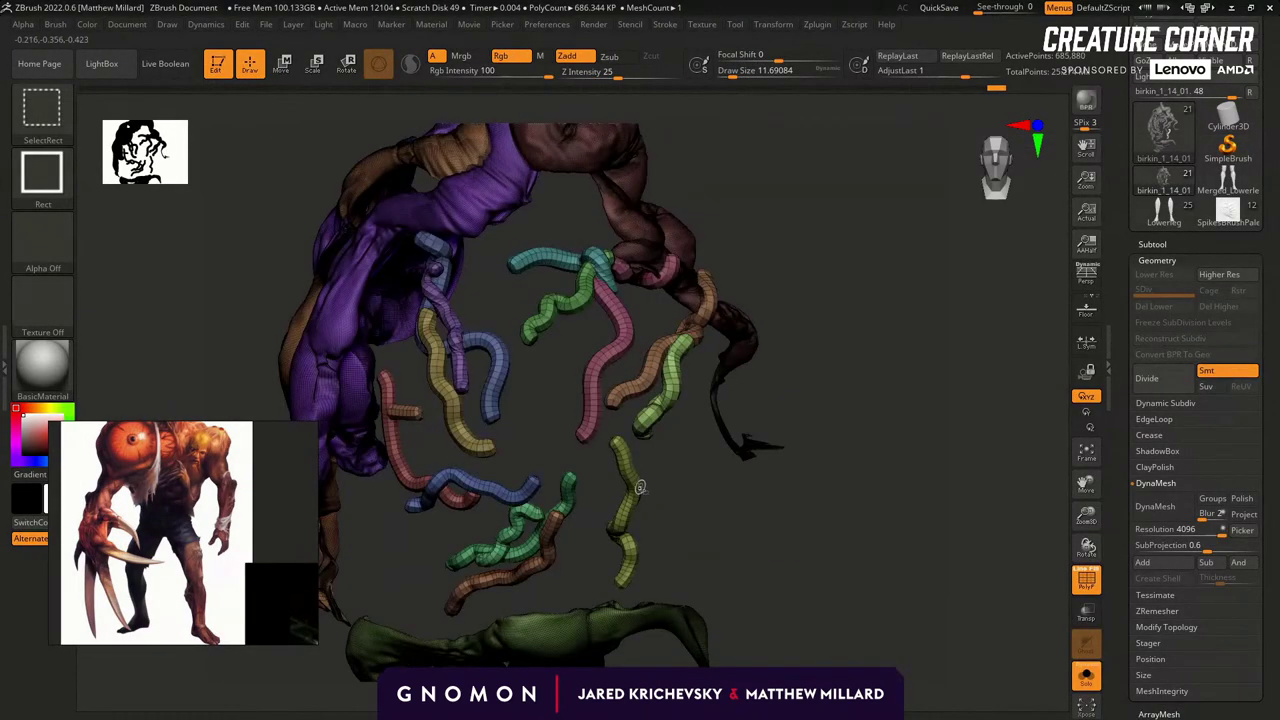
{"action": "left_click", "coordinate": [634, 381], "text": "ctrl+shift"}
{"action": "left_click", "coordinate": [598, 367], "text": "ctrl+shift"}
{"action": "left_click", "coordinate": [571, 292], "text": "ctrl+shift"}
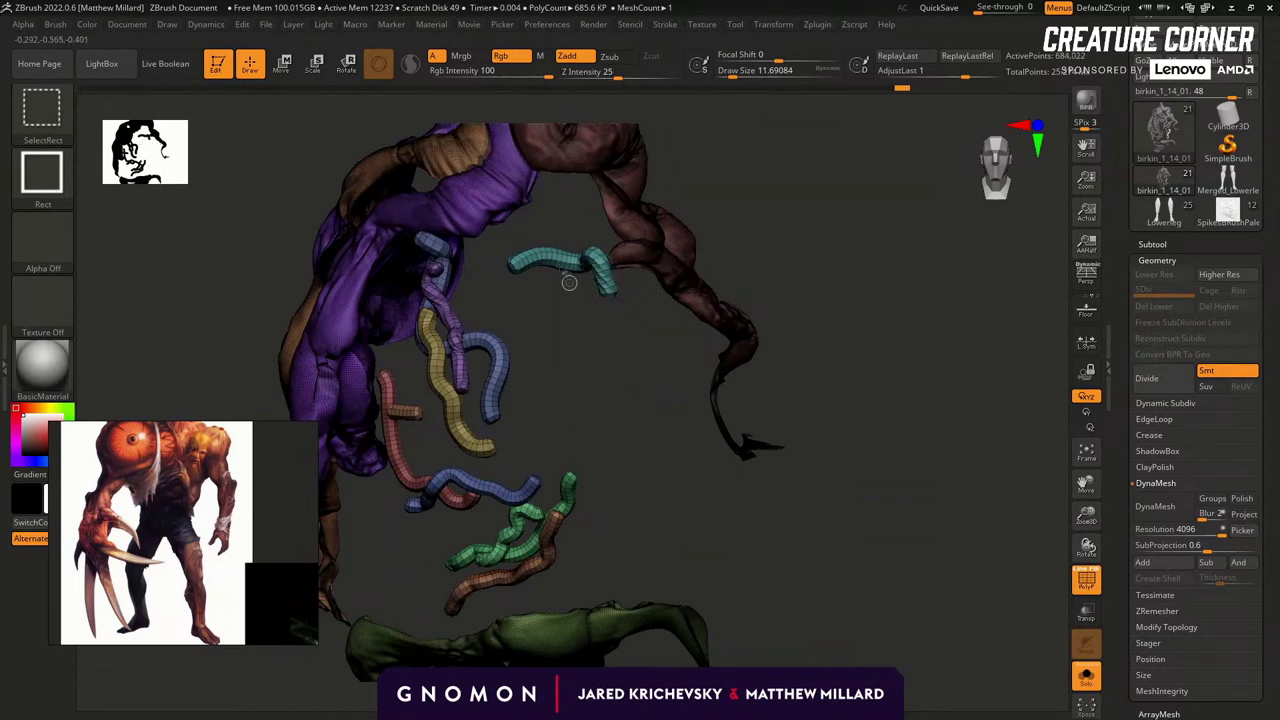
{"action": "left_click", "coordinate": [554, 261], "text": "ctrl+shift"}
Hide the remaining thin tentacle polygroups on the eye's outer side and below the pupil, keeping the thick growths.
{"action": "left_click", "coordinate": [441, 262], "text": "ctrl+shift"}
{"action": "left_click", "coordinate": [436, 280], "text": "ctrl+alt+shift"}
{"action": "left_click", "coordinate": [432, 343], "text": "ctrl+alt+shift"}
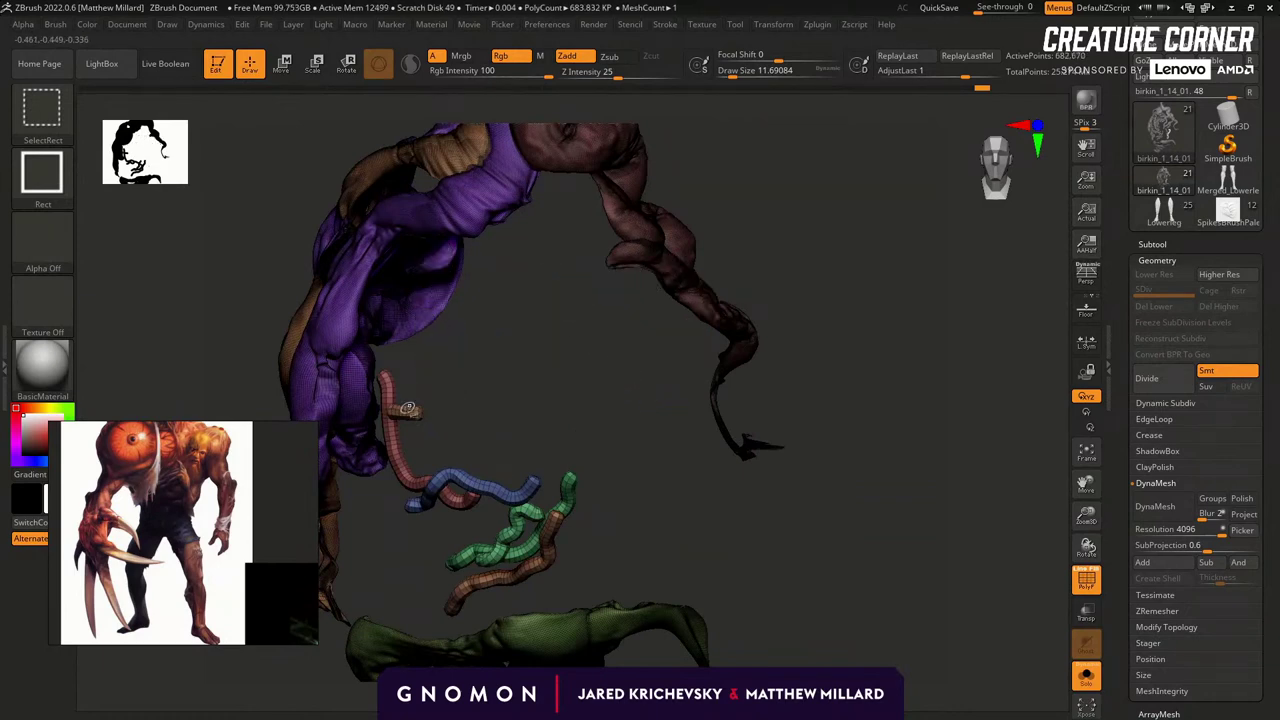
{"action": "left_click", "coordinate": [390, 420], "text": "ctrl+alt+shift"}
{"action": "left_click", "coordinate": [449, 477], "text": "ctrl+alt+shift"}
{"action": "left_click", "coordinate": [520, 520], "text": "ctrl+alt+shift"}
{"action": "left_click", "coordinate": [532, 545], "text": "ctrl+alt+shift"}
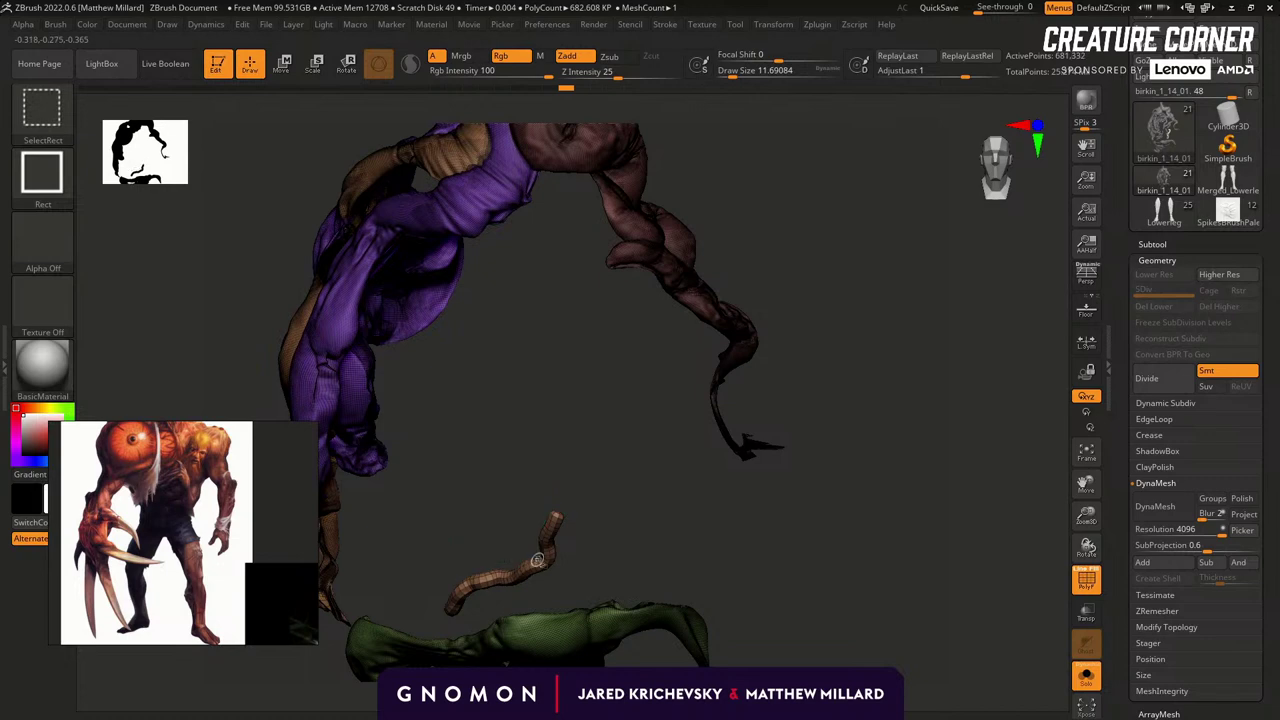
Split the hidden thin tentacles into their own subtool, end the isolation, and select the new subtool.
{"action": "left_click", "coordinate": [1152, 244]}
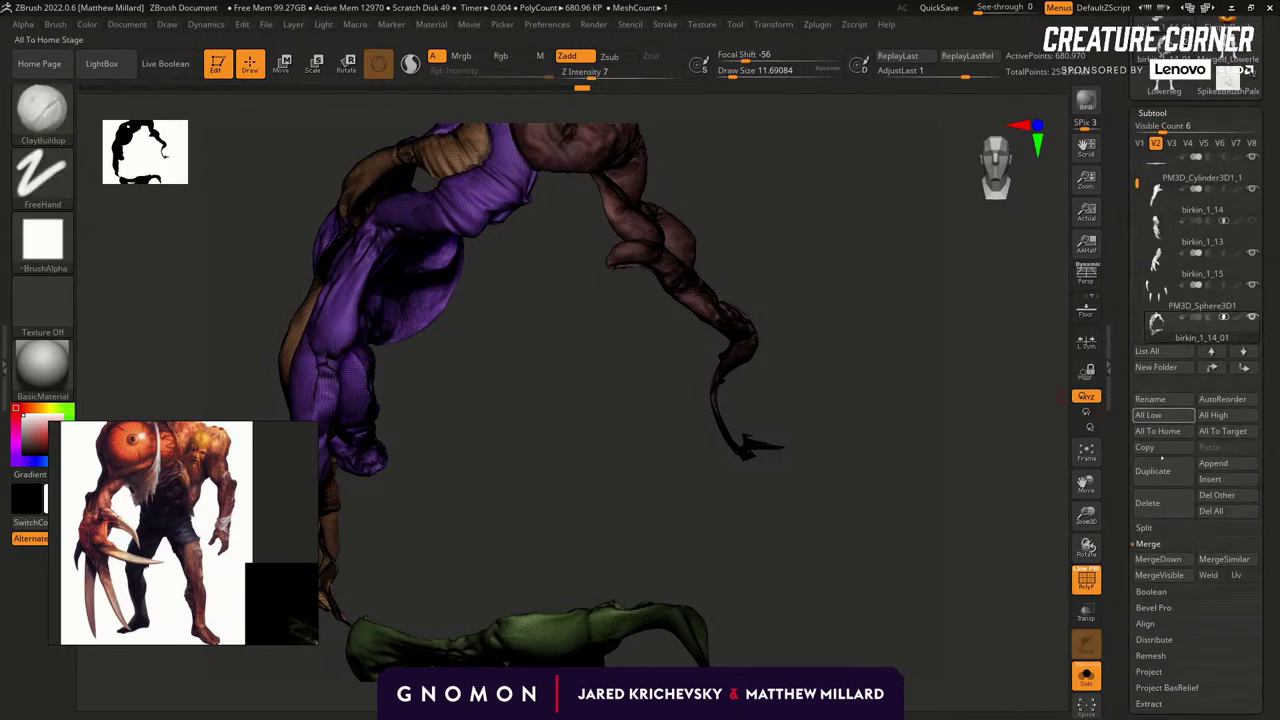
{"action": "left_click", "coordinate": [1145, 528]}
{"action": "left_click", "coordinate": [1086, 675]}
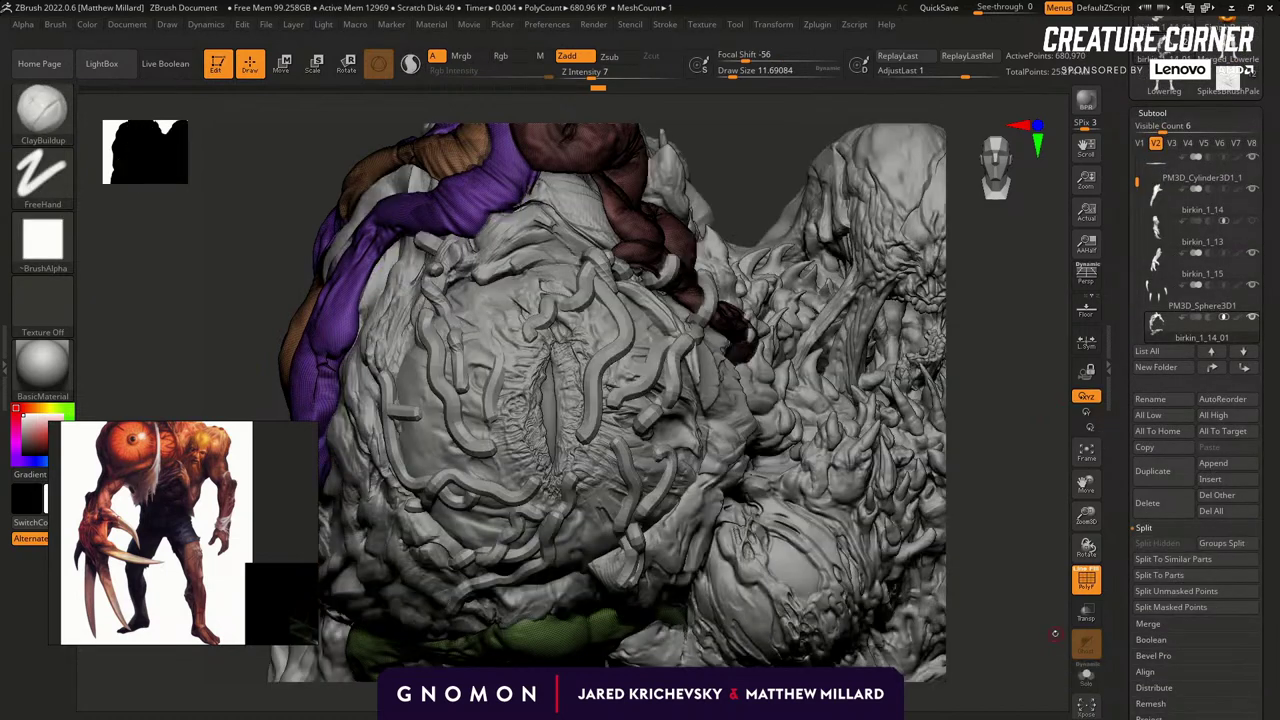
{"action": "key", "text": "Down"}
Subdivide the split tentacle subtool twice, choose the Move brush, and turn off the polygroup display.
{"action": "key", "text": "ctrl+d"}
{"action": "key", "text": "ctrl+d"}
{"action": "key", "text": "b"}
{"action": "key", "text": "m"}
{"action": "key", "text": "v"}
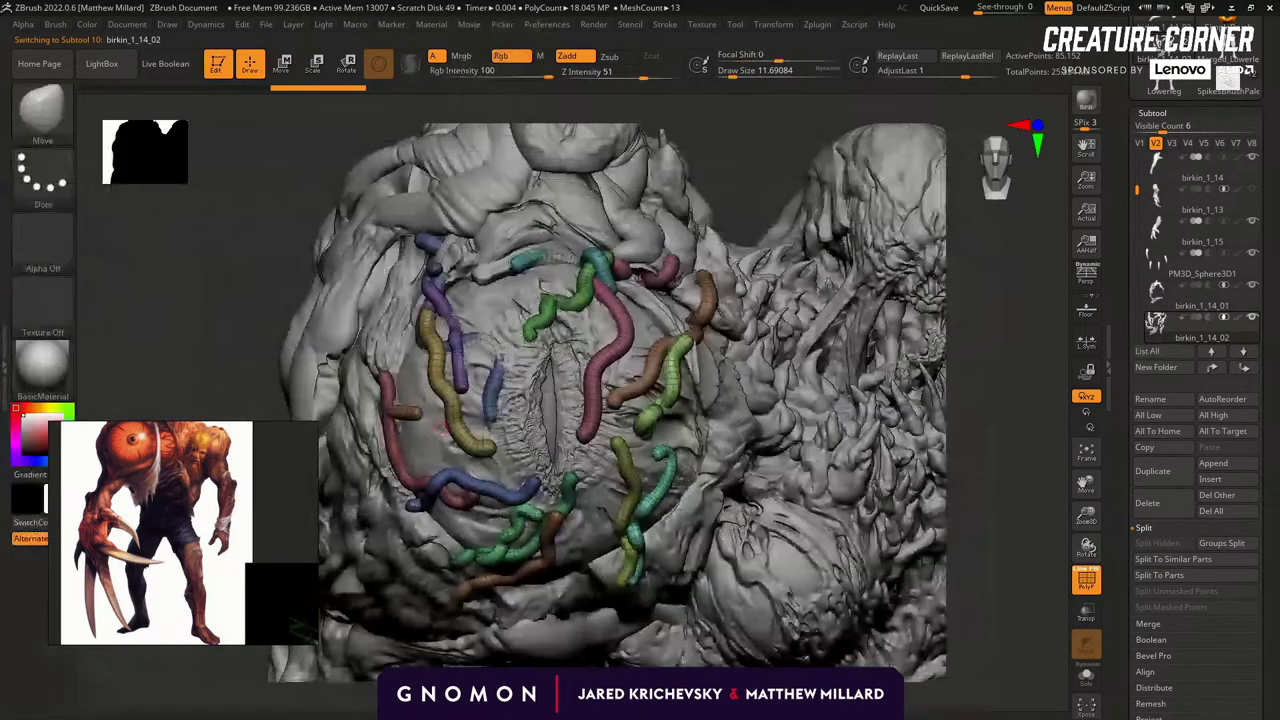
{"action": "mouse_move", "coordinate": [559, 436]}
{"action": "left_mouse_down", "text": "shift"}
{"action": "mouse_move", "coordinate": [535, 415]}
{"action": "mouse_move", "coordinate": [565, 428]}
{"action": "left_mouse_up", "text": "shift"}
{"action": "key", "text": "shift+f"}
{"action": "mouse_move", "coordinate": [972, 470]}
{"action": "left_mouse_down", "text": "alt"}
{"action": "mouse_move", "coordinate": [952, 400]}
{"action": "mouse_move", "coordinate": [945, 472]}
{"action": "left_mouse_up", "text": "alt"}
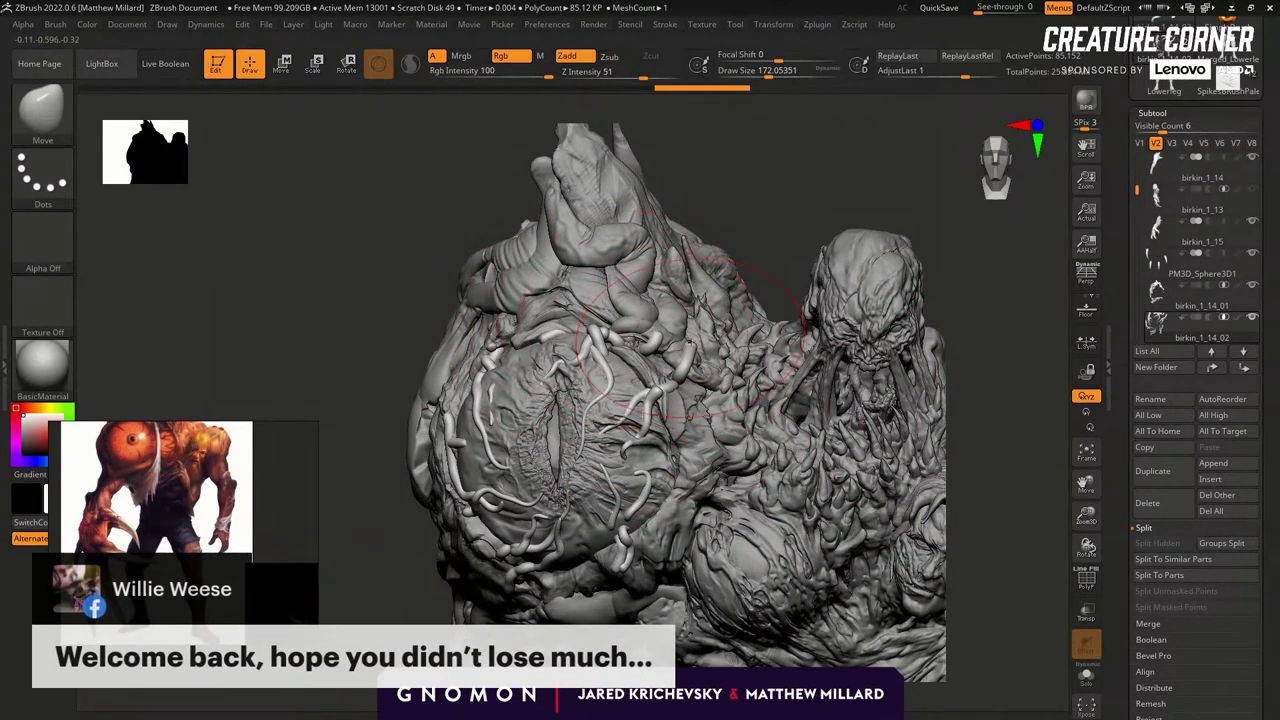
Reshape the tentacles below and beside the pupil with the Move brush, reducing the draw size to about 104.
{"action": "left_click_drag", "start_coordinate": [630, 556], "coordinate": [627, 526]}
{"action": "key", "text": "bracketleft"}
{"action": "key", "text": "bracketleft"}
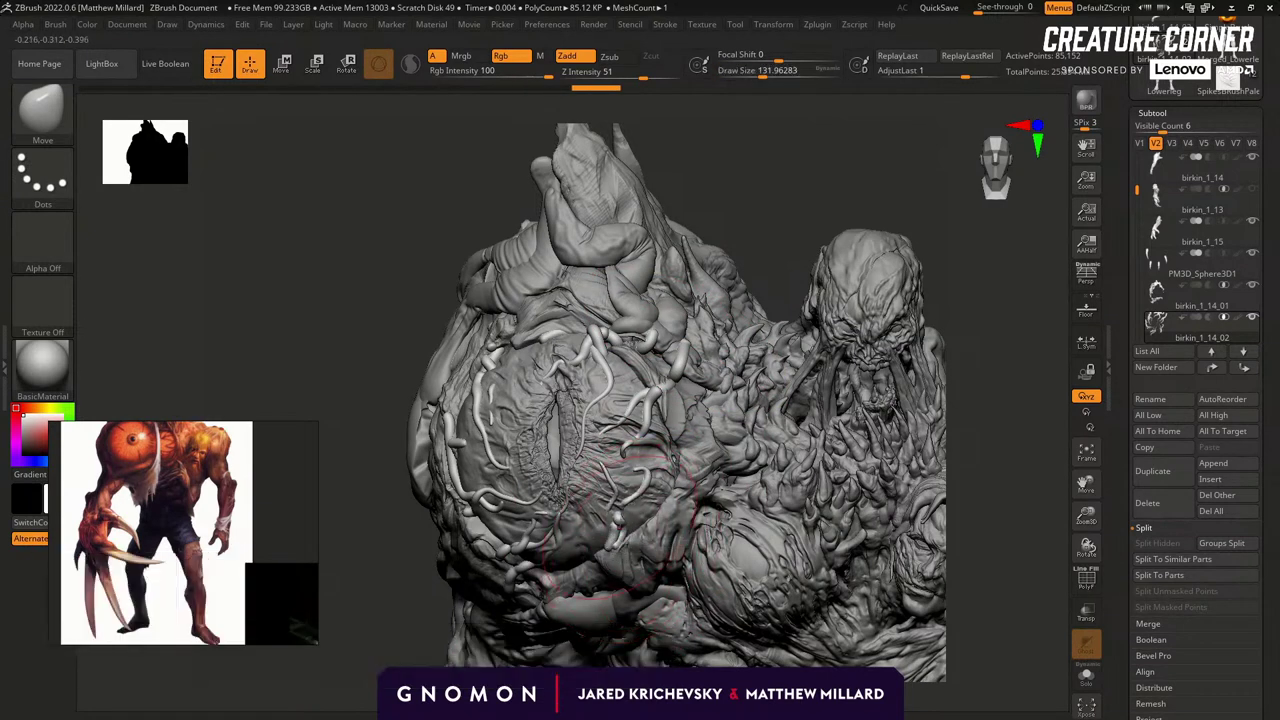
{"action": "left_click_drag", "start_coordinate": [616, 524], "coordinate": [611, 518]}
{"action": "left_click_drag", "start_coordinate": [386, 591], "coordinate": [405, 552]}
{"action": "key", "text": "bracketright"}
{"action": "key", "text": "s"}
{"action": "key", "text": "bracketleft"}
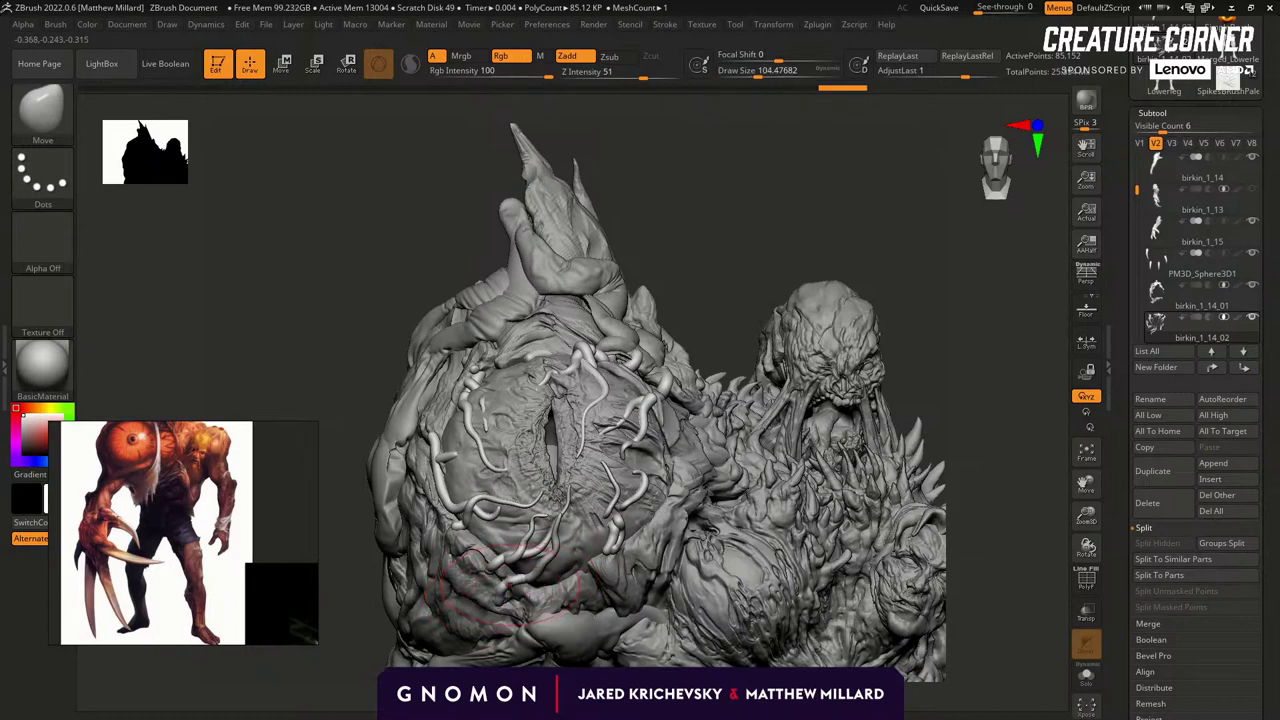
{"action": "right_click_drag", "start_coordinate": [515, 580], "coordinate": [440, 400]}
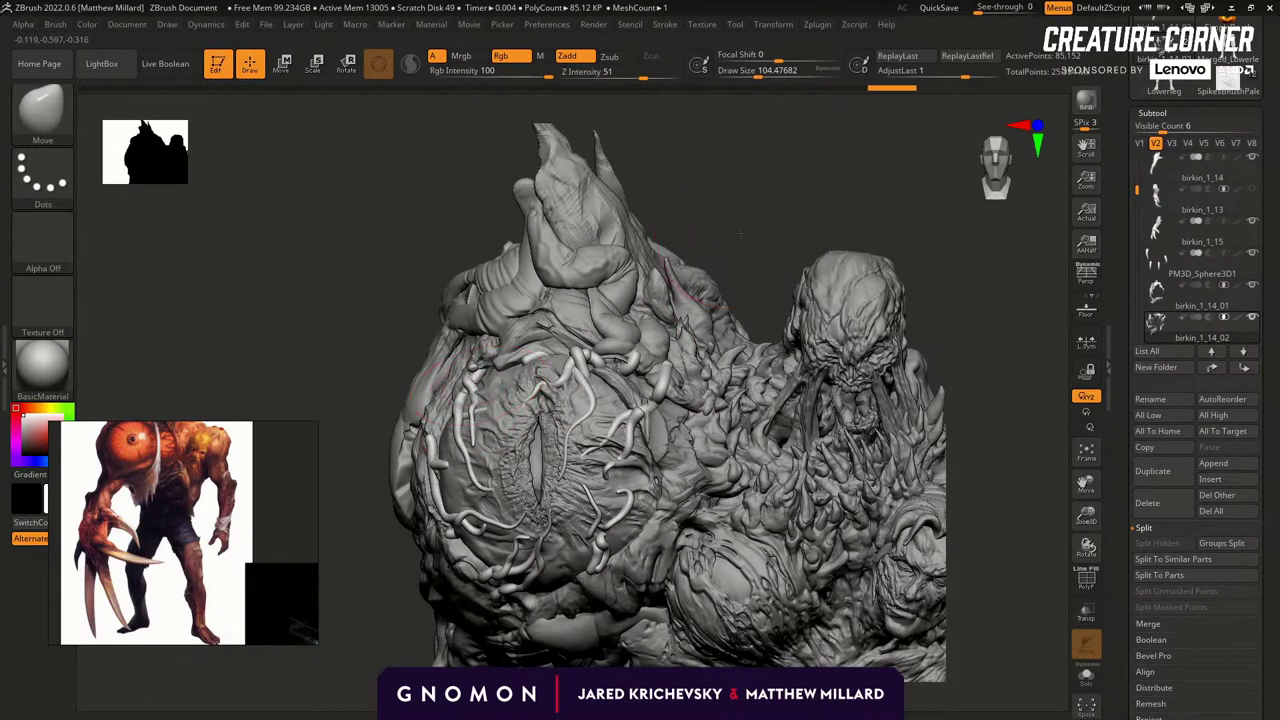
{"action": "right_click_drag", "start_coordinate": [728, 235], "coordinate": [696, 249]}
Switch to the Move Topological brush and reposition individual tentacles on the outer side of the pupil.
{"action": "key", "text": "b"}
{"action": "key", "text": "m"}
{"action": "key", "text": "t"}
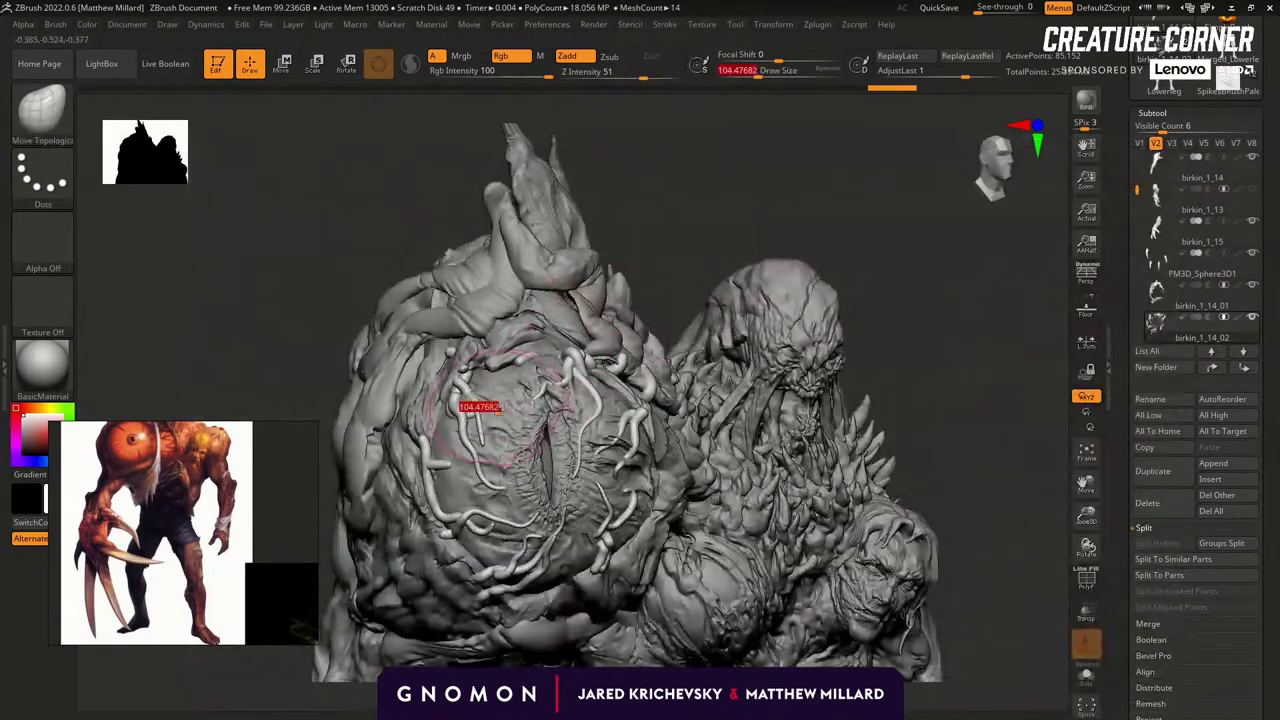
{"action": "right_click_drag", "start_coordinate": [540, 350], "coordinate": [480, 390]}
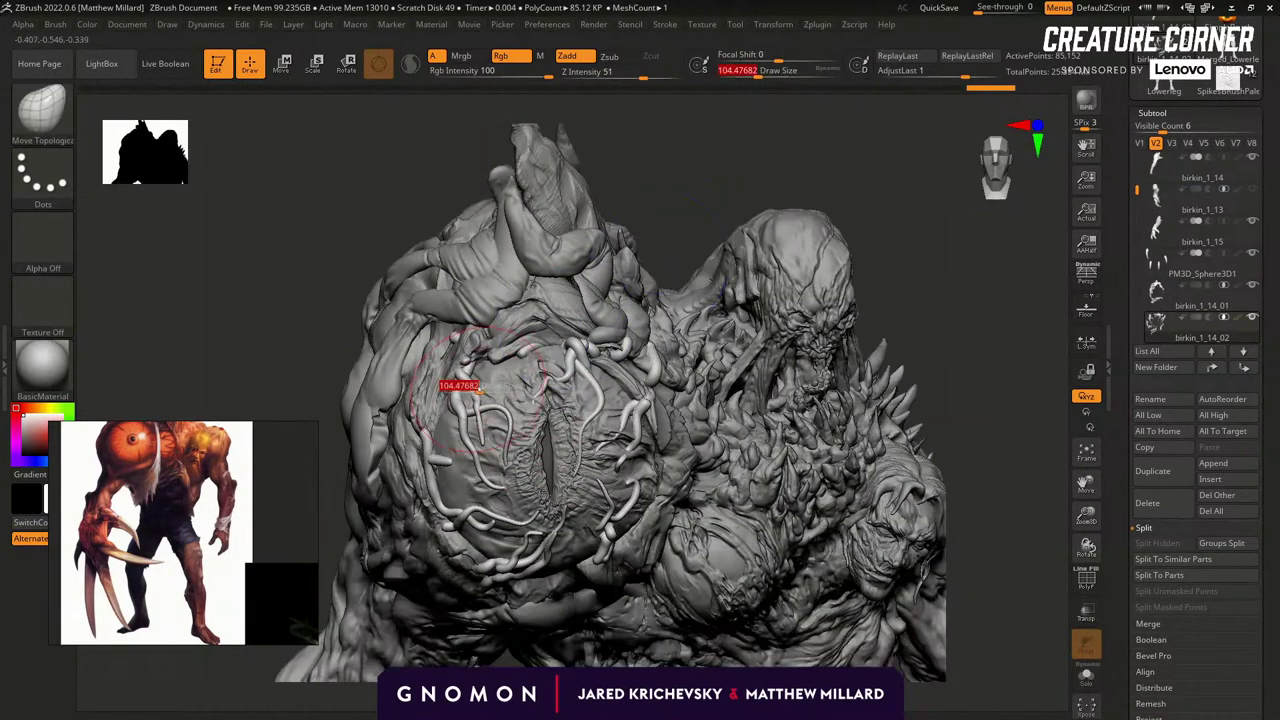
{"action": "key", "text": "s"}
{"action": "left_click_drag", "start_coordinate": [482, 430], "coordinate": [487, 409]}
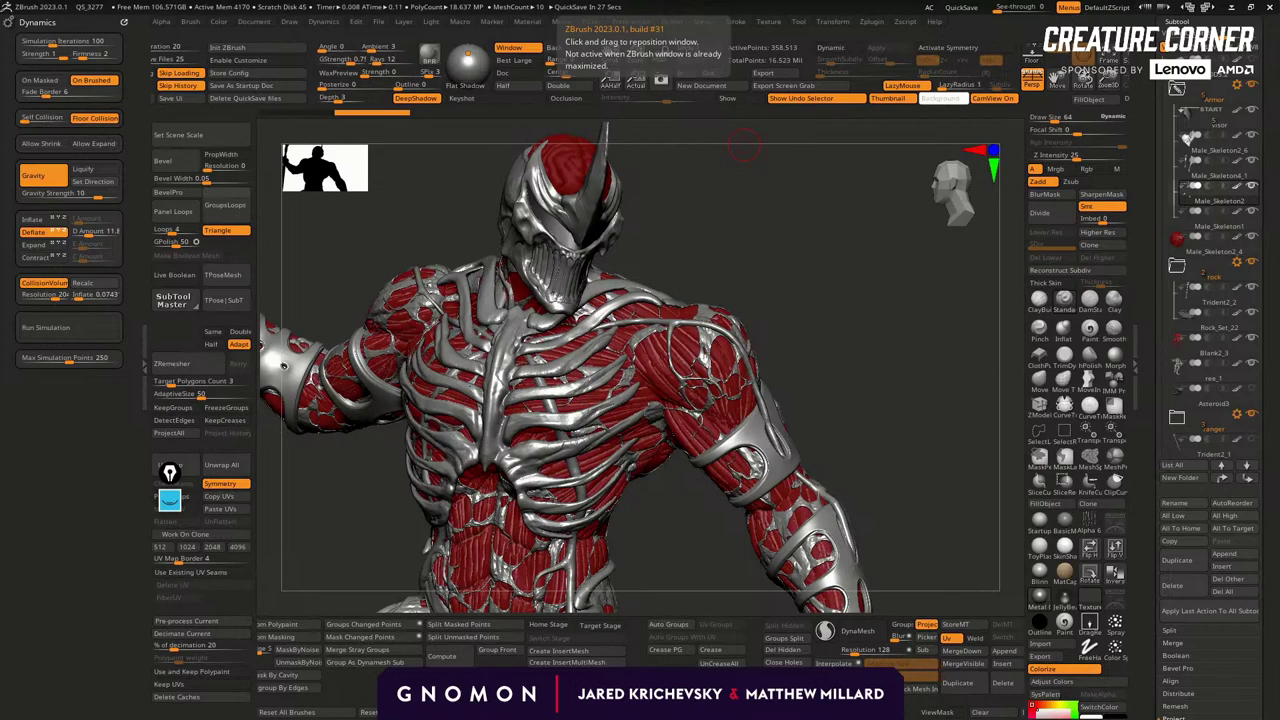
Adjust the inner tentacles and reduce the draw size to about 59, while reviewing the second artist's armored figure down to its rock base.
{"action": "left_click_drag", "start_coordinate": [871, 317], "coordinate": [846, 263]}
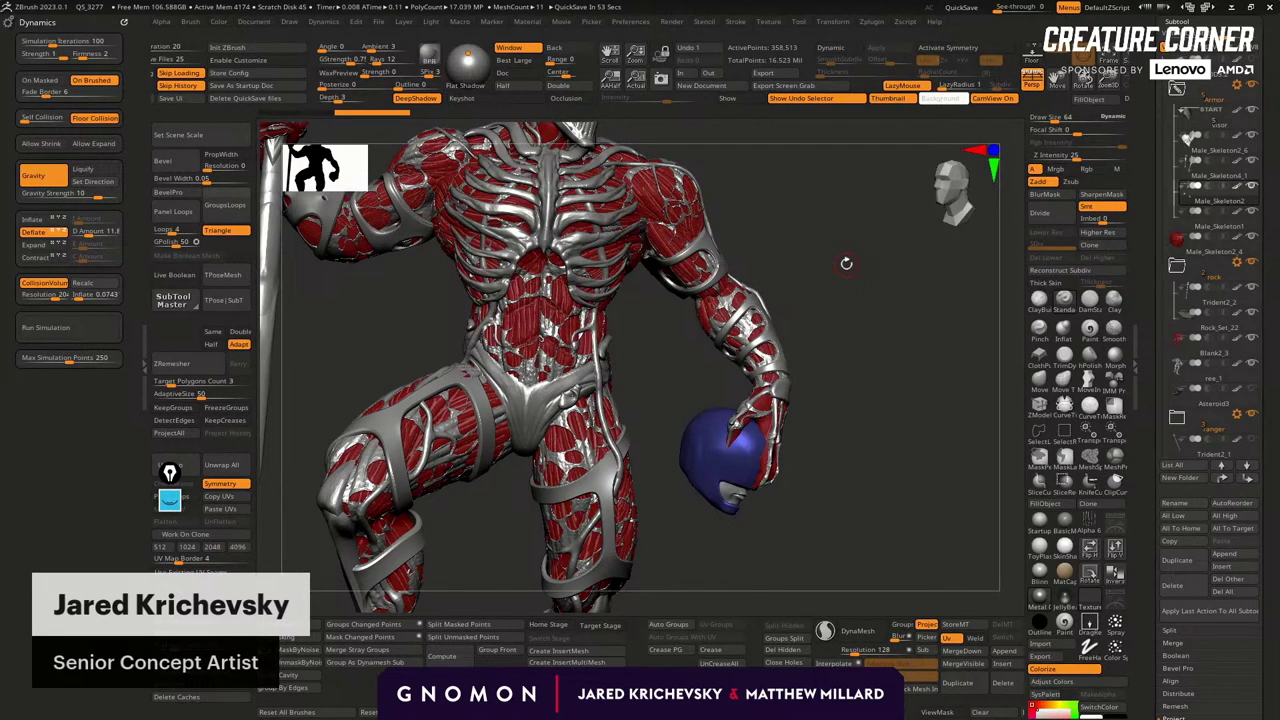
{"action": "left_click_drag", "start_coordinate": [895, 574], "coordinate": [902, 586]}
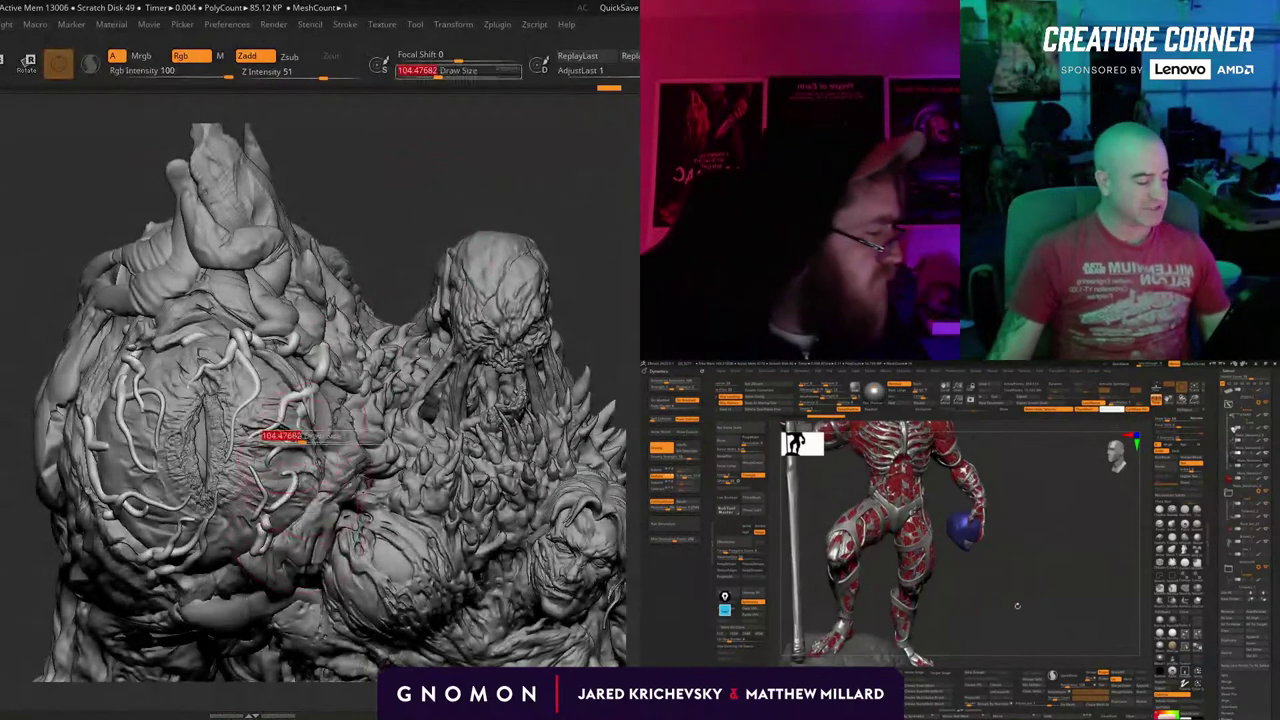
{"action": "mouse_move", "coordinate": [1017, 605]}
{"action": "left_mouse_down"}
{"action": "mouse_move", "coordinate": [903, 507]}
{"action": "mouse_move", "coordinate": [1011, 491]}
{"action": "mouse_move", "coordinate": [1007, 506]}
{"action": "left_mouse_up"}
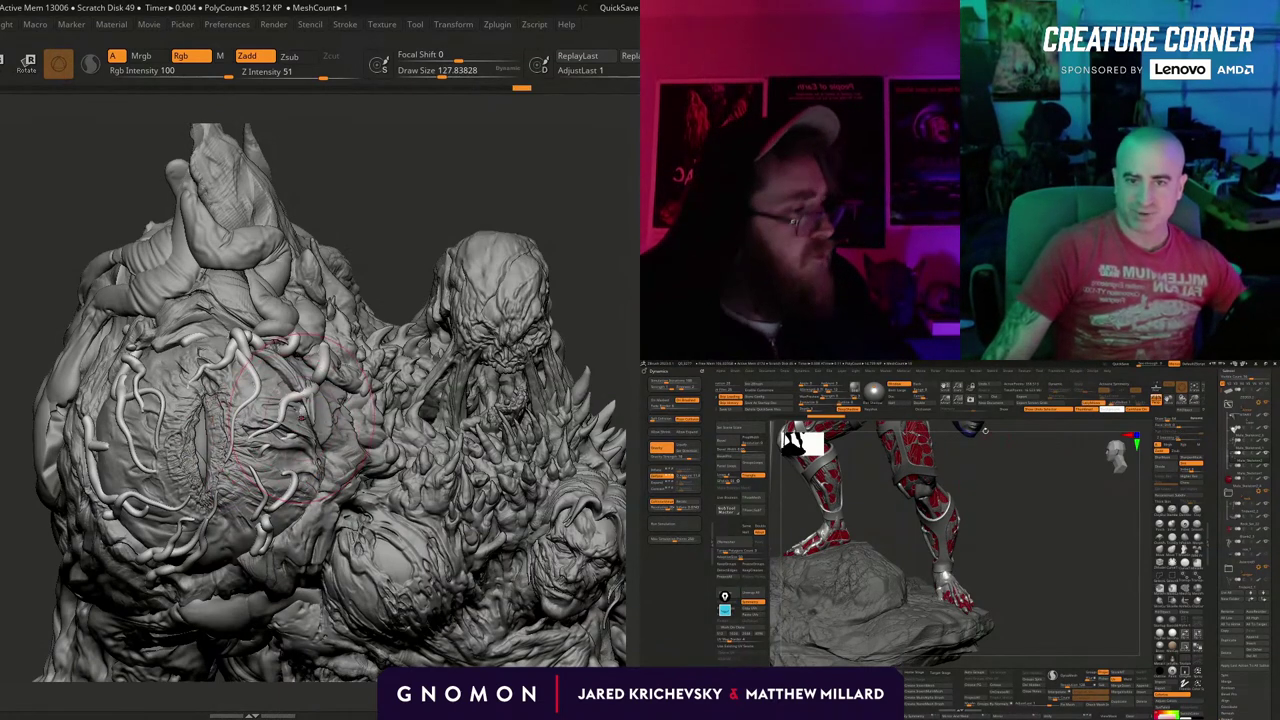
{"action": "key", "text": "bracketleft"}
{"action": "key", "text": "bracketleft"}
{"action": "key", "text": "bracketleft"}
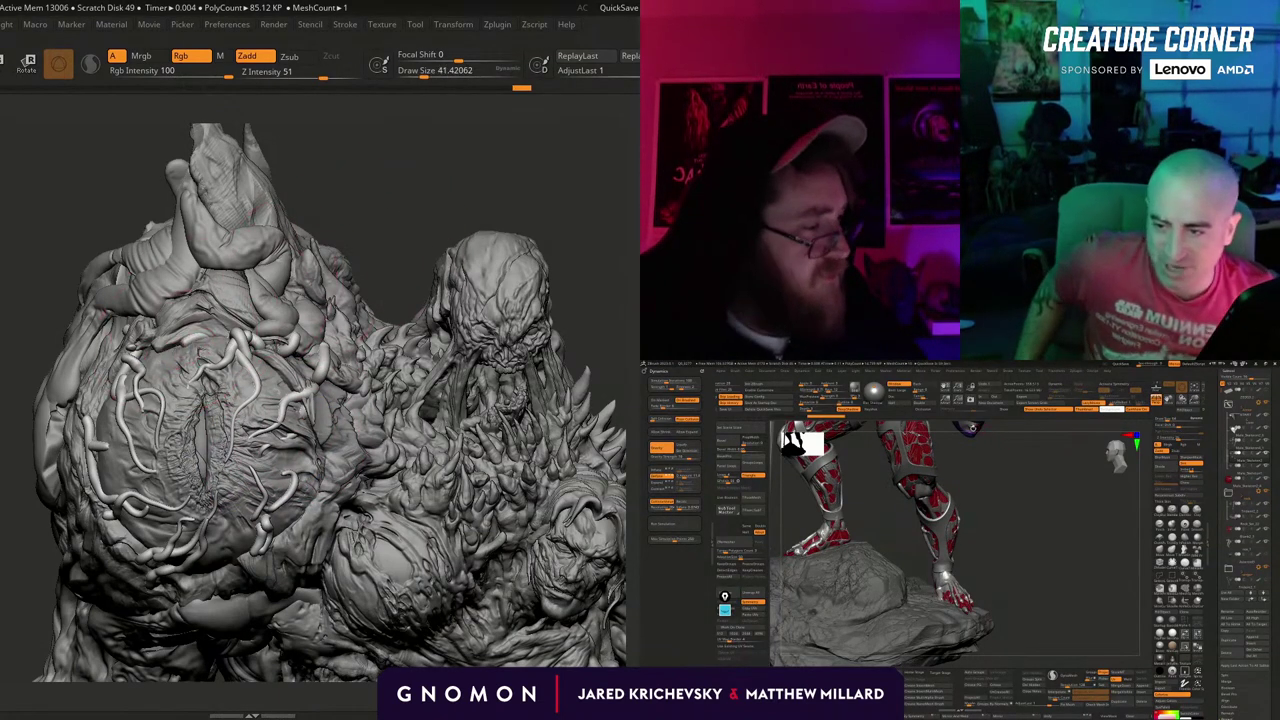
{"action": "key", "text": "bracketright"}
{"action": "key", "text": "bracketright"}
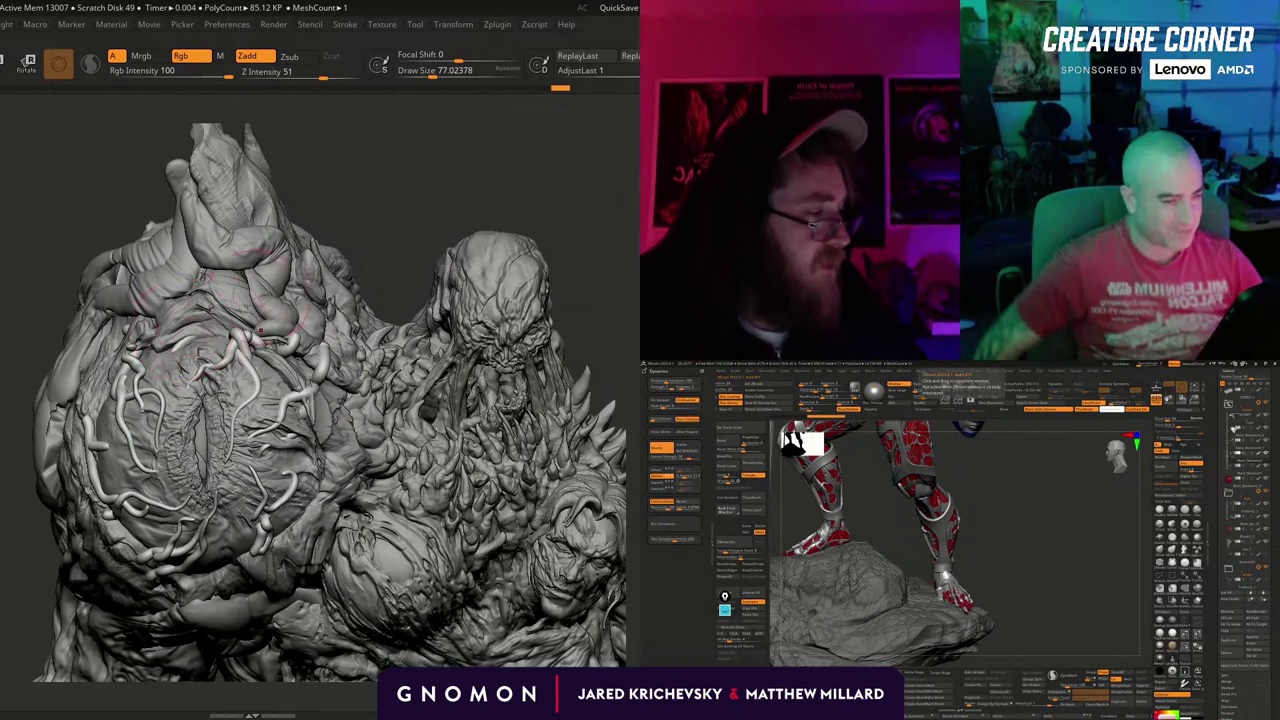
{"action": "key", "text": "bracketleft"}
Pick an armor subtool on the second artist's figure and frame its thighs and helmet, while framing the creature's whole upper body.
{"action": "mouse_move", "coordinate": [1020, 524]}
{"action": "left_mouse_down"}
{"action": "mouse_move", "coordinate": [1050, 530]}
{"action": "mouse_move", "coordinate": [1016, 534]}
{"action": "mouse_move", "coordinate": [1043, 529]}
{"action": "mouse_move", "coordinate": [1003, 477]}
{"action": "mouse_move", "coordinate": [1014, 500]}
{"action": "mouse_move", "coordinate": [992, 517]}
{"action": "left_mouse_up"}
{"action": "key", "text": "shift+f"}
{"action": "key", "text": "b"}
{"action": "key", "text": "m"}
{"action": "key", "text": "v"}
{"action": "key", "text": "shift+f"}
{"action": "mouse_move", "coordinate": [370, 200]}
{"action": "left_mouse_down"}
{"action": "mouse_move", "coordinate": [385, 205]}
{"action": "mouse_move", "coordinate": [360, 215]}
{"action": "mouse_move", "coordinate": [417, 222]}
{"action": "mouse_move", "coordinate": [400, 221]}
{"action": "left_mouse_up"}
{"action": "left_click", "coordinate": [862, 510], "text": "alt"}
{"action": "left_click_drag", "start_coordinate": [976, 597], "coordinate": [949, 595]}
{"action": "left_click_drag", "start_coordinate": [400, 221], "coordinate": [378, 232]}
{"action": "left_click_drag", "start_coordinate": [930, 518], "coordinate": [989, 631]}
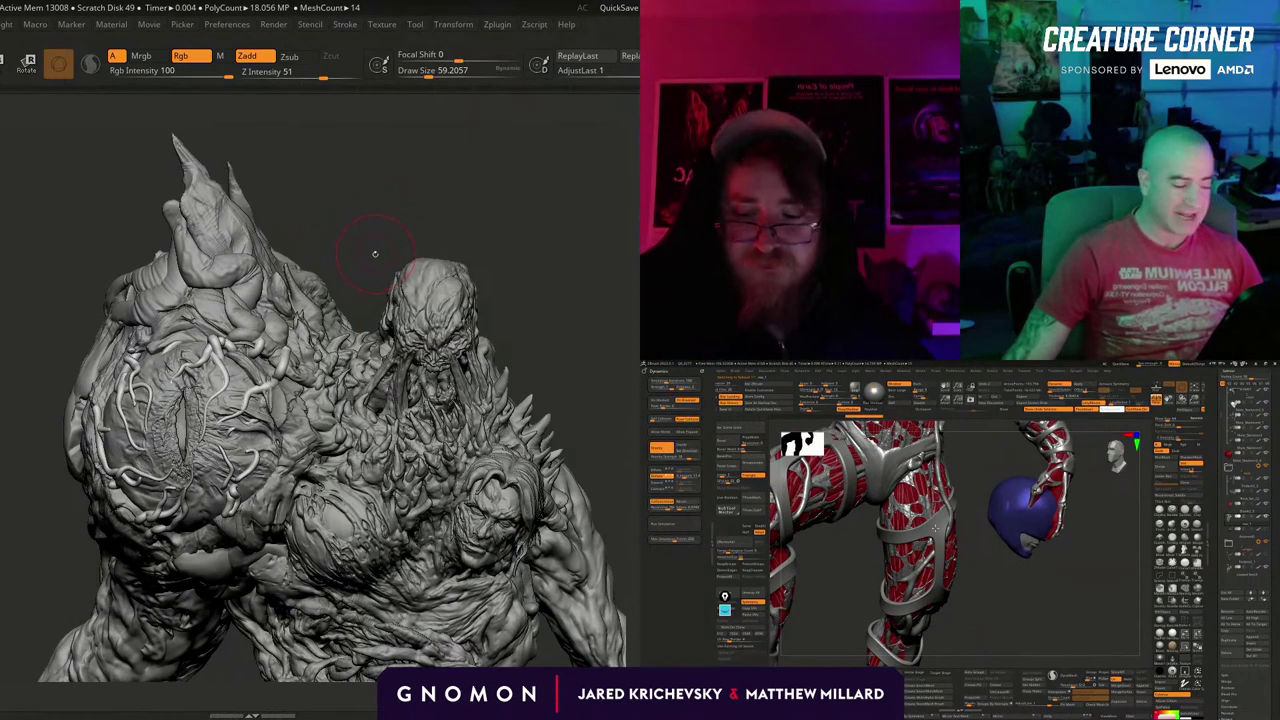
Isolate the web-like armor mesh on the second artist's figure, display its polygroups, and frame the torso and legs.
{"action": "key", "text": "f"}
{"action": "left_click_drag", "start_coordinate": [1072, 583], "coordinate": [1020, 594]}
{"action": "key", "text": "w"}
{"action": "key", "text": "shift+f"}
{"action": "key", "text": "shift+f"}
{"action": "key", "text": "b"}
{"action": "mouse_move", "coordinate": [1001, 487]}
{"action": "left_mouse_down", "text": "alt"}
{"action": "mouse_move", "coordinate": [998, 536]}
{"action": "mouse_move", "coordinate": [938, 589]}
{"action": "left_mouse_up", "text": "alt"}
{"action": "key", "text": "m"}
{"action": "key", "text": "v"}
{"action": "key", "text": "shift+f"}
{"action": "key", "text": "alt+s"}
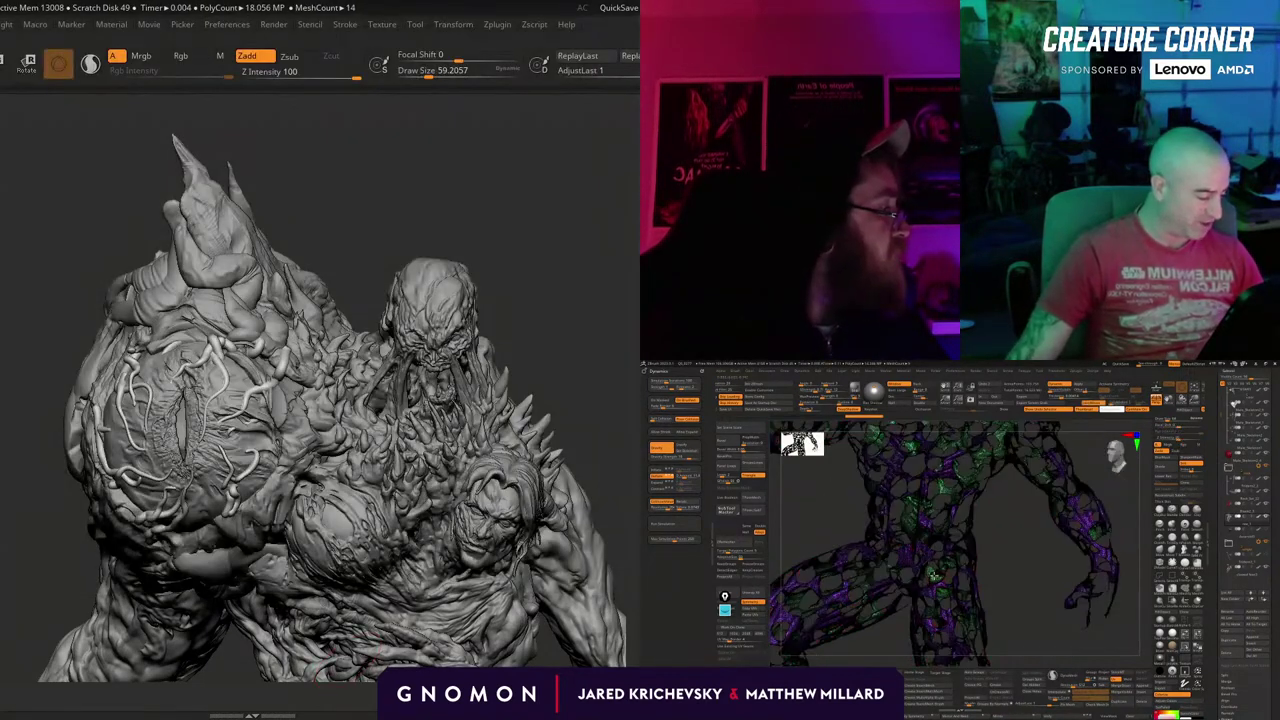
Regroup the second artist's web-like armor mesh into a single polygroup.
{"action": "left_click_drag", "start_coordinate": [1030, 580], "coordinate": [1017, 587]}
{"action": "key", "text": "alt+s"}
{"action": "key", "text": "alt+s"}
{"action": "left_click_drag", "start_coordinate": [2, 112], "coordinate": [37, 128], "text": "alt"}
{"action": "key", "text": "ctrl+w"}
{"action": "key", "text": "ctrl+d"}
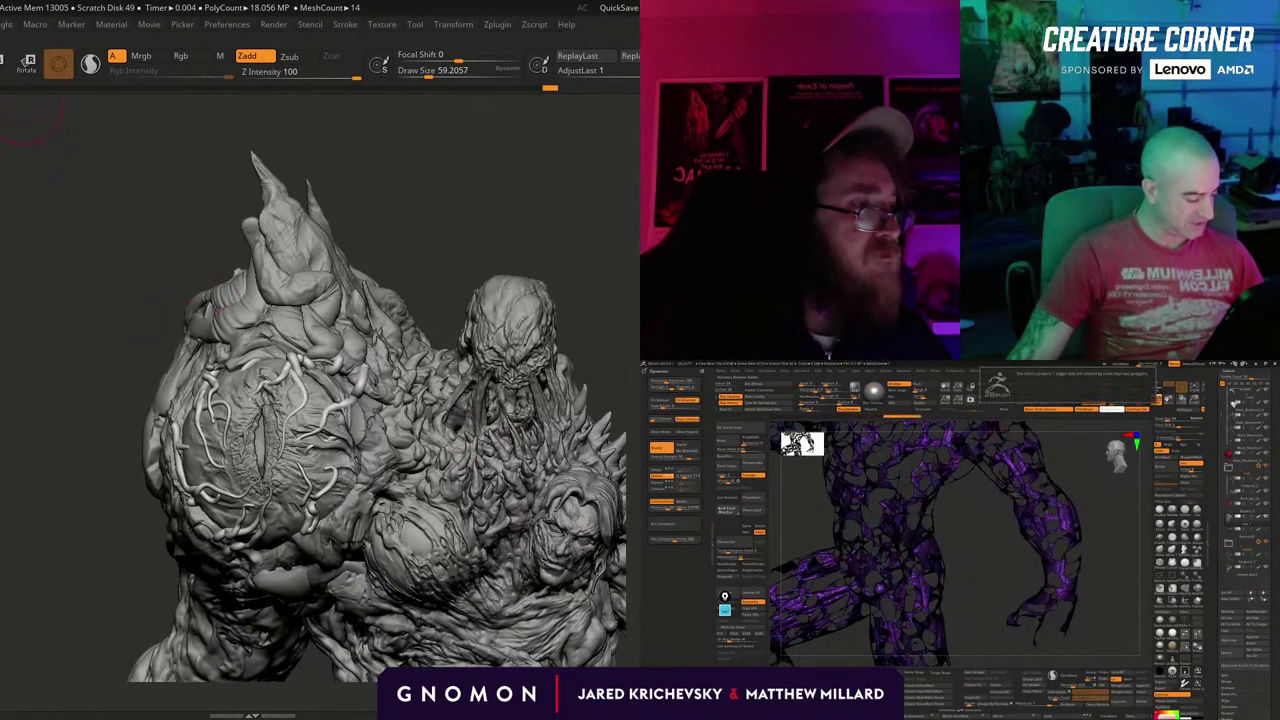
{"action": "key", "text": "ctrl+z"}
{"action": "left_click_drag", "start_coordinate": [980, 582], "coordinate": [992, 572]}
{"action": "key", "text": "ctrl+w"}
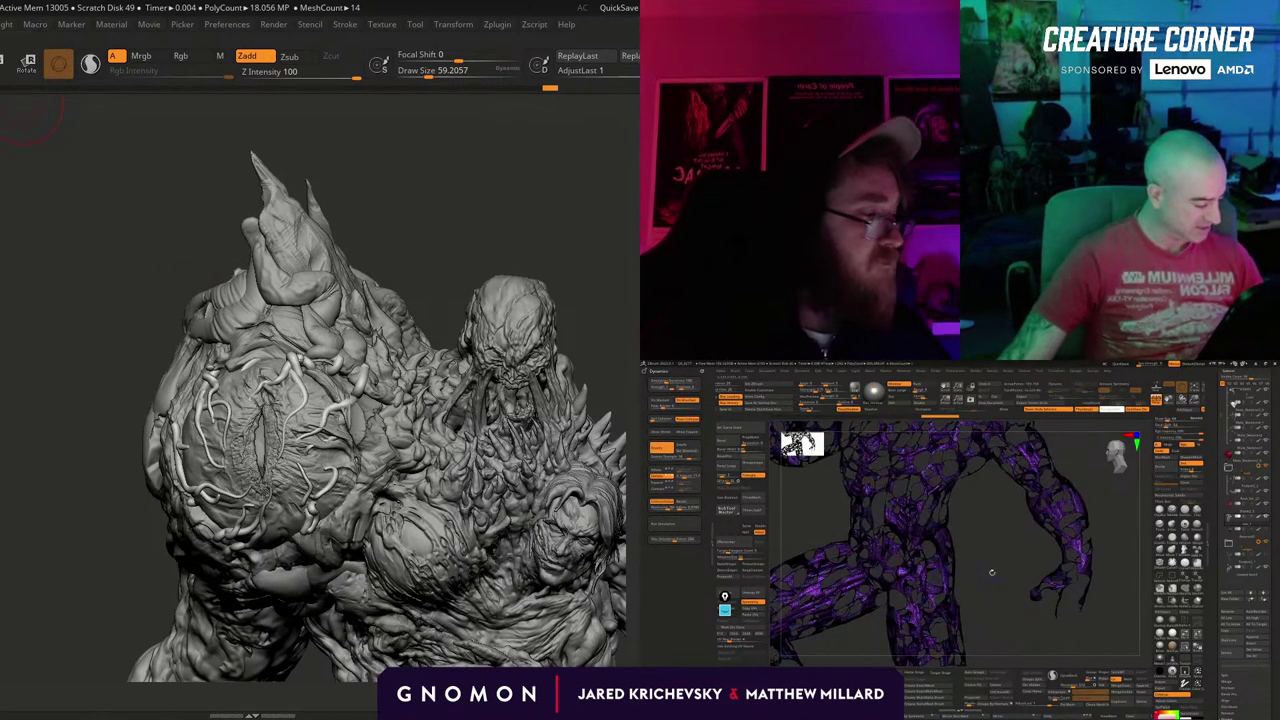
Adjust the tentacles around the creature's shoulder eye, with the draw size at about 324.
{"action": "left_click_drag", "start_coordinate": [305, 392], "coordinate": [312, 404]}
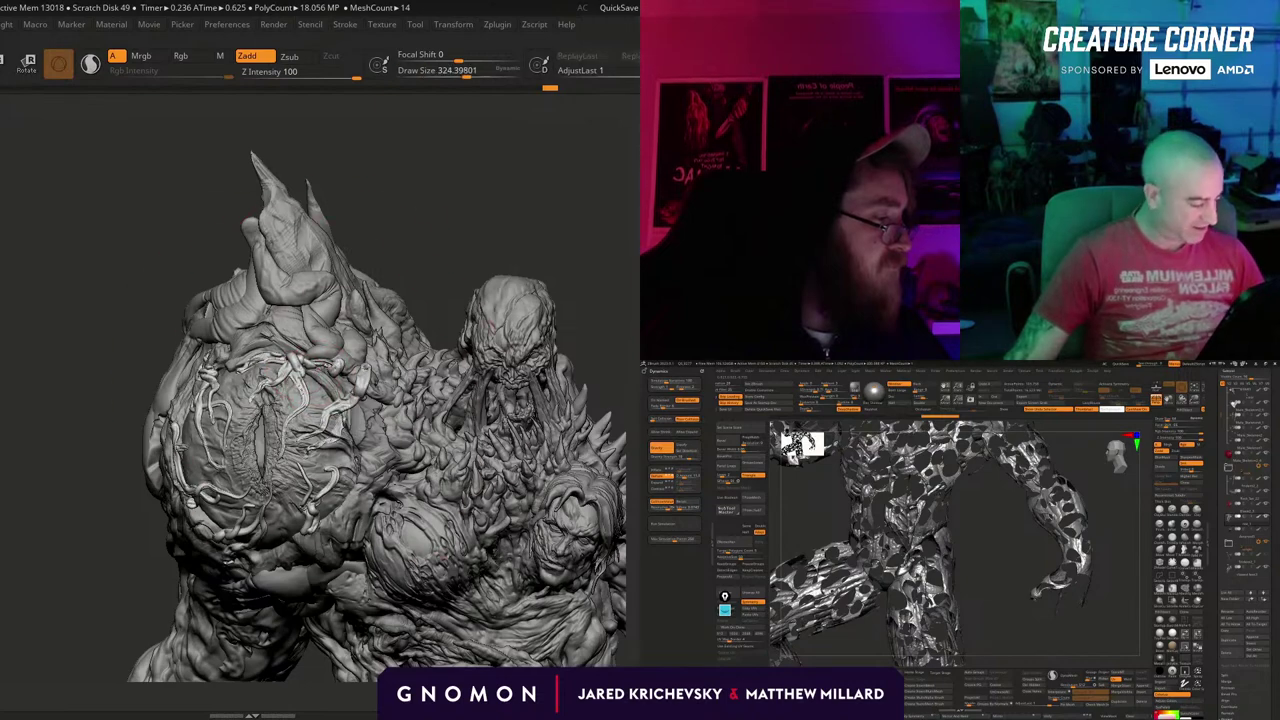
{"action": "mouse_move", "coordinate": [20, 371]}
{"action": "left_mouse_down", "text": "alt"}
{"action": "mouse_move", "coordinate": [63, 370]}
{"action": "mouse_move", "coordinate": [2, 310]}
{"action": "mouse_move", "coordinate": [20, 300]}
{"action": "mouse_move", "coordinate": [18, 320]}
{"action": "left_mouse_up", "text": "alt"}
{"action": "mouse_move", "coordinate": [989, 574]}
{"action": "left_mouse_down", "text": "alt"}
{"action": "mouse_move", "coordinate": [1051, 563]}
{"action": "mouse_move", "coordinate": [1054, 591]}
{"action": "mouse_move", "coordinate": [1031, 608]}
{"action": "mouse_move", "coordinate": [1031, 551]}
{"action": "left_mouse_up", "text": "alt"}
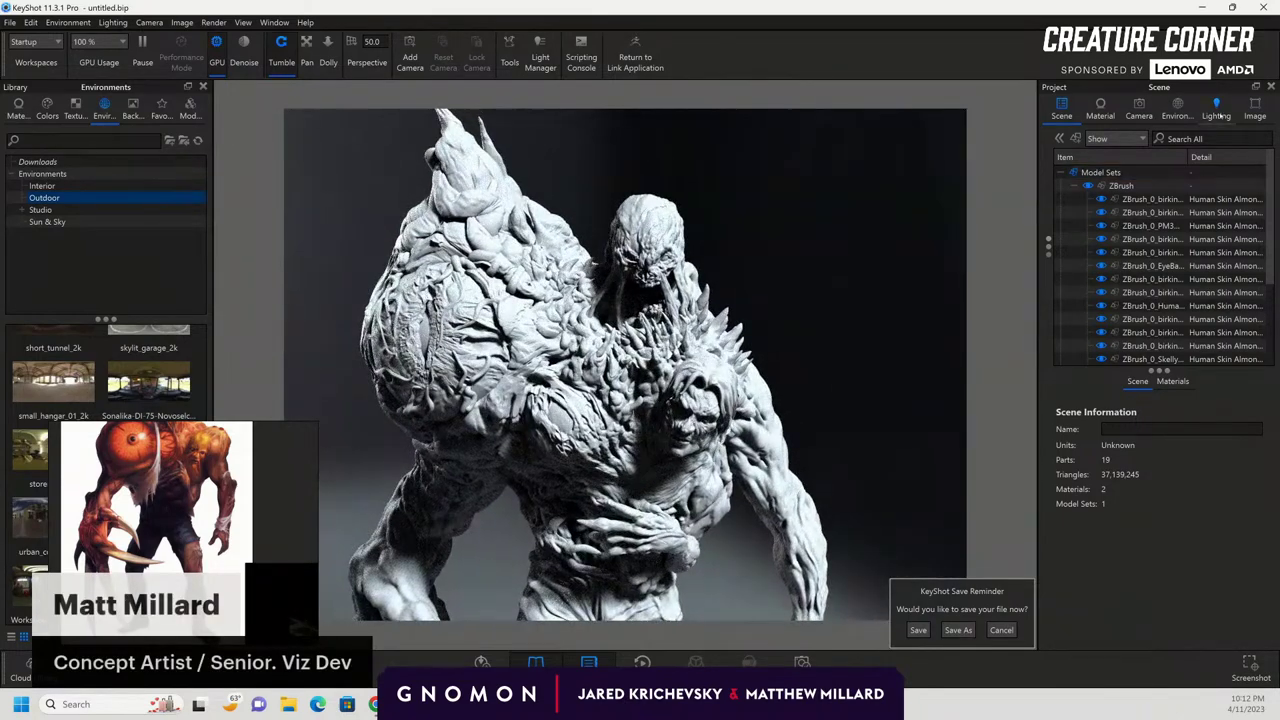
In KeyShot, set the environment contrast to 0.753 and frame more of the creature's body.
{"action": "left_click", "coordinate": [1185, 110]}
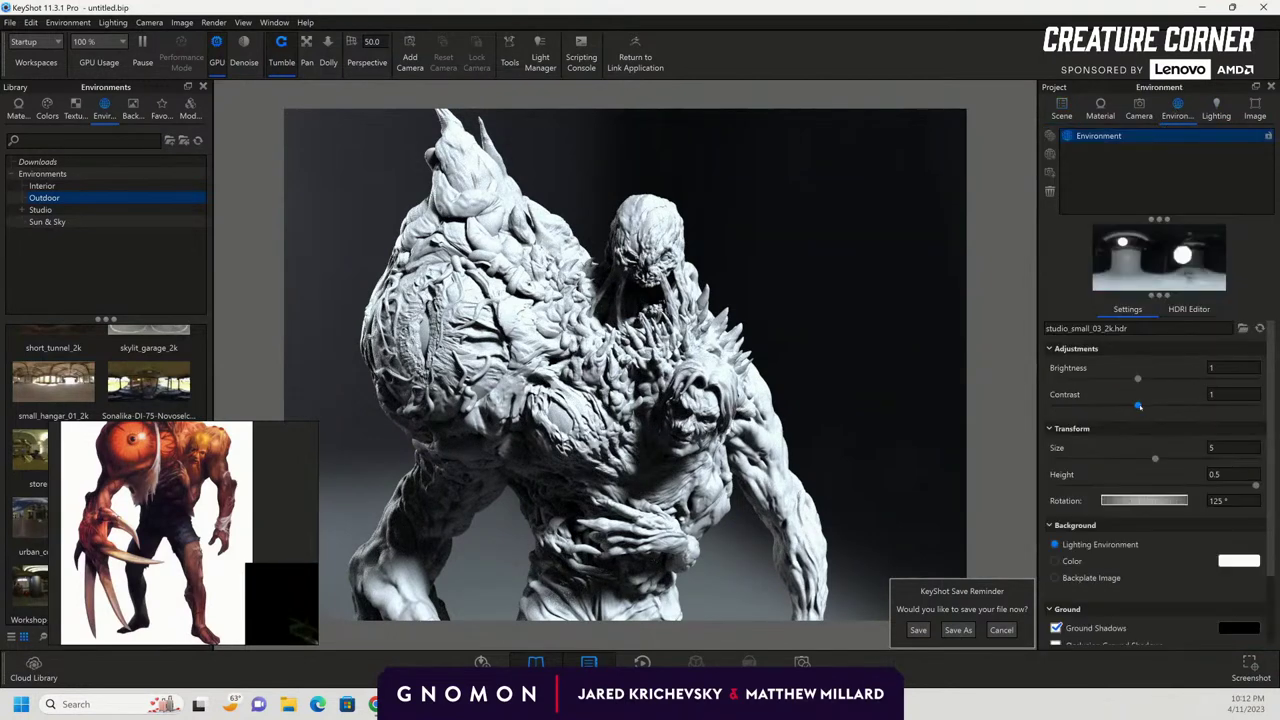
{"action": "left_click_drag", "start_coordinate": [1072, 405], "coordinate": [1117, 410]}
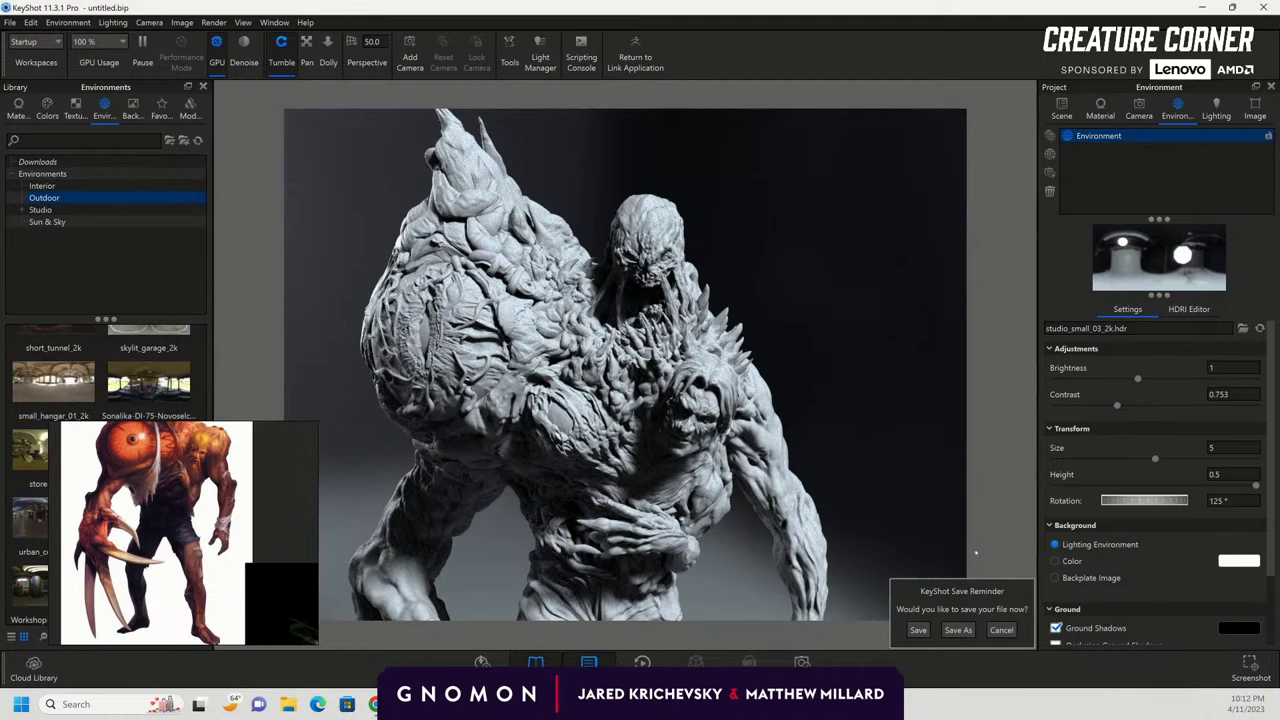
{"action": "left_click_drag", "start_coordinate": [826, 328], "coordinate": [872, 321]}
{"action": "mouse_move", "coordinate": [560, 375]}
{"action": "left_mouse_down"}
{"action": "mouse_move", "coordinate": [625, 379]}
{"action": "mouse_move", "coordinate": [555, 381]}
{"action": "left_mouse_up"}
{"action": "scroll", "coordinate": [620, 379], "scroll_direction": "down", "scroll_amount": 4}
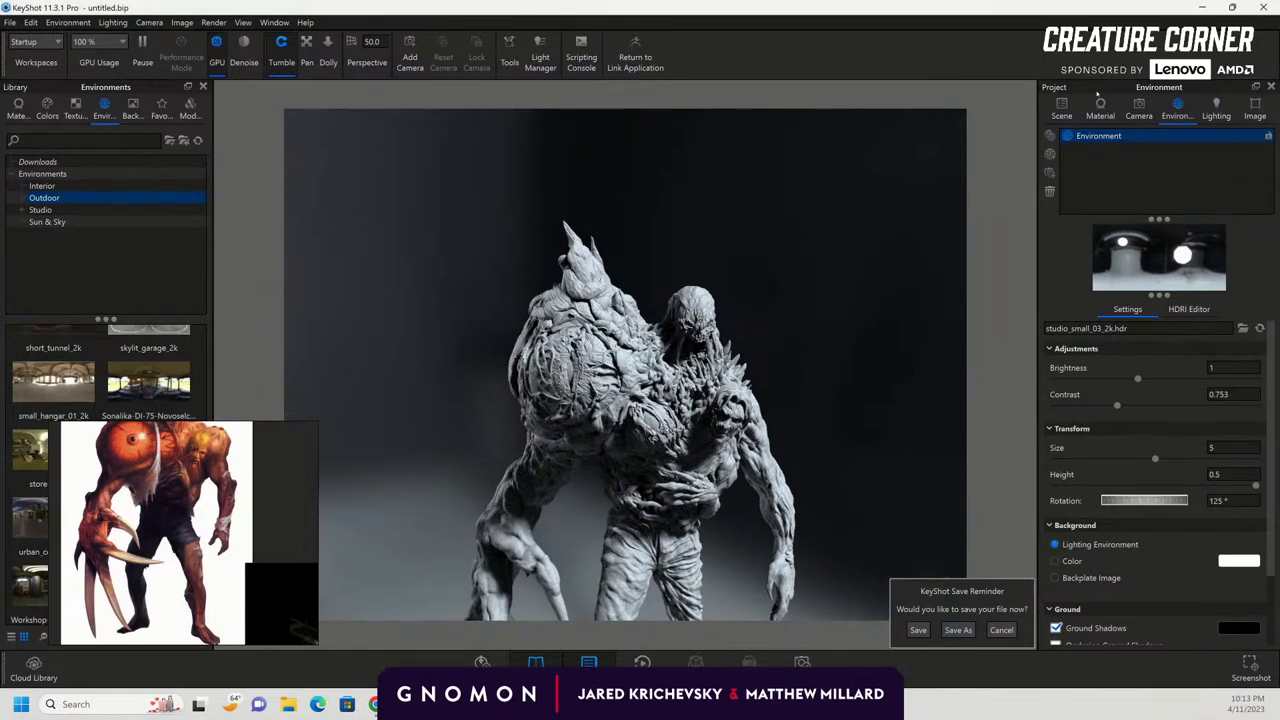
Select the sphere part inside the shoulder eye's pupil and unlink its material from the other parts.
{"action": "left_click", "coordinate": [1061, 108]}
{"action": "left_click", "coordinate": [571, 369]}
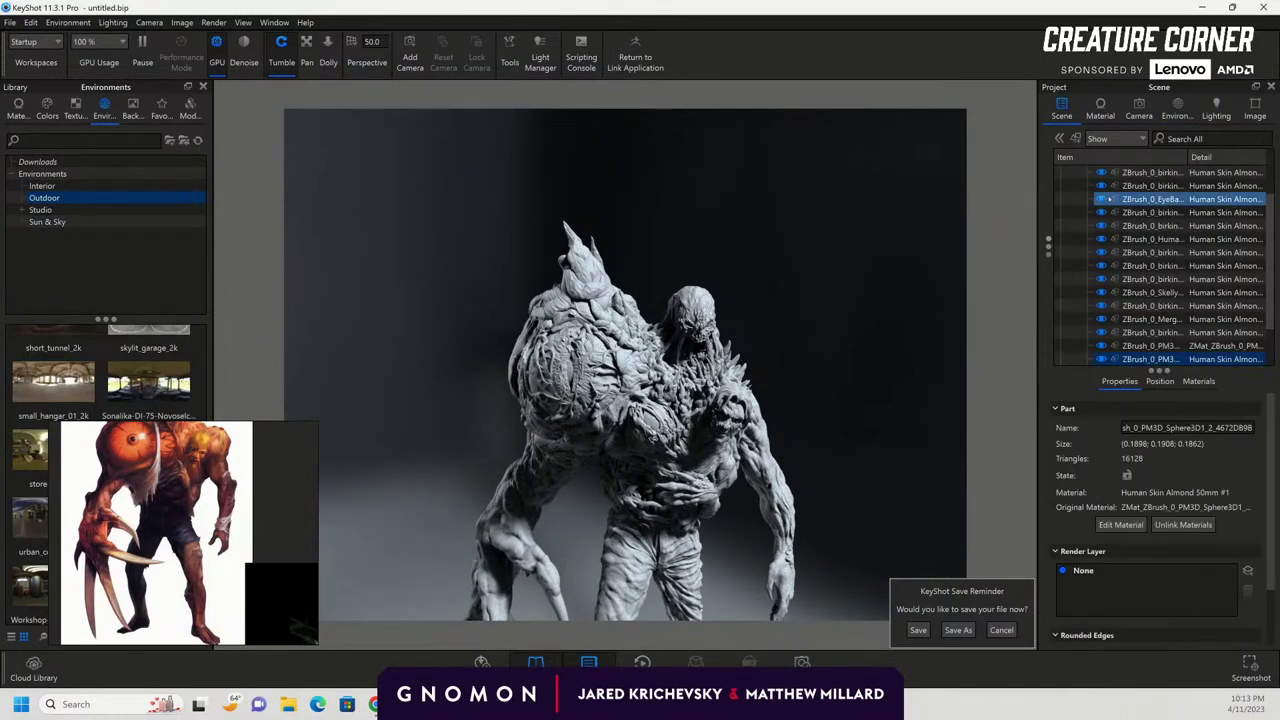
{"action": "right_click", "coordinate": [1150, 359]}
{"action": "mouse_move", "coordinate": [1108, 9]}
{"action": "left_click", "coordinate": [942, 111]}
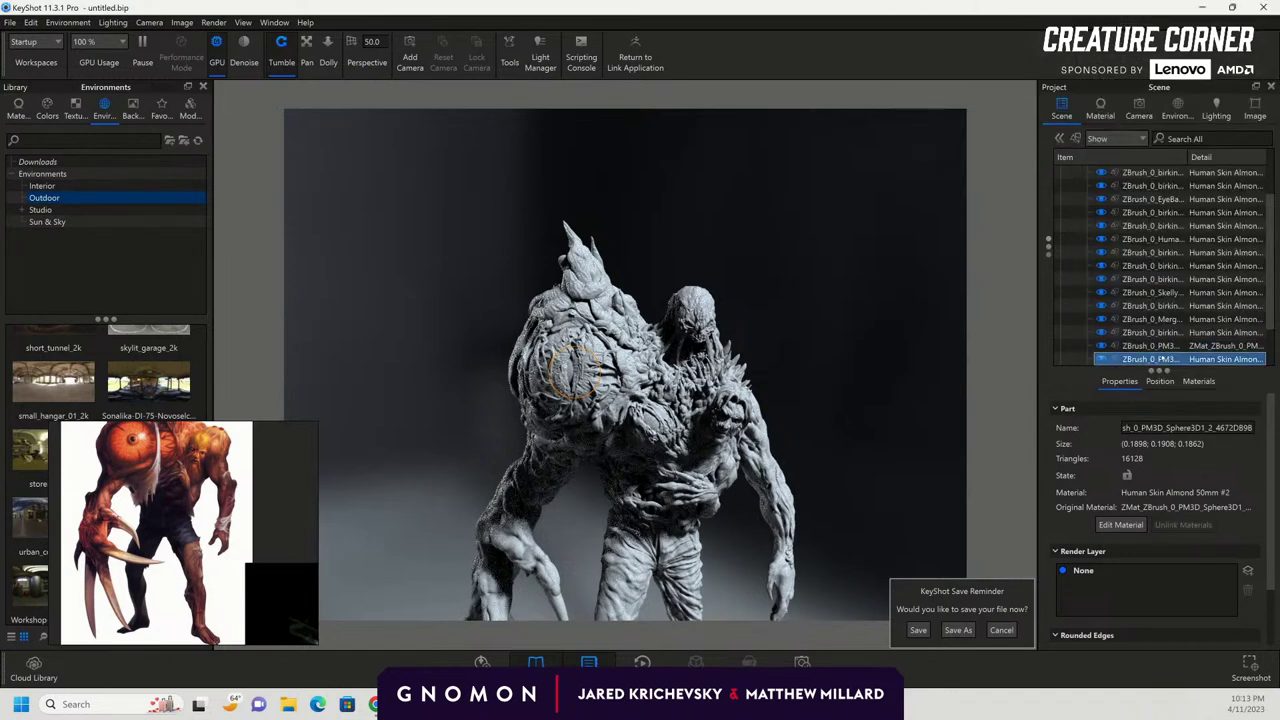
Change the pupil sphere's material type to Flat and set its color to black, hex 000000.
{"action": "double_click", "coordinate": [1161, 359]}
{"action": "left_click", "coordinate": [1213, 184]}
{"action": "left_click", "coordinate": [1204, 218]}
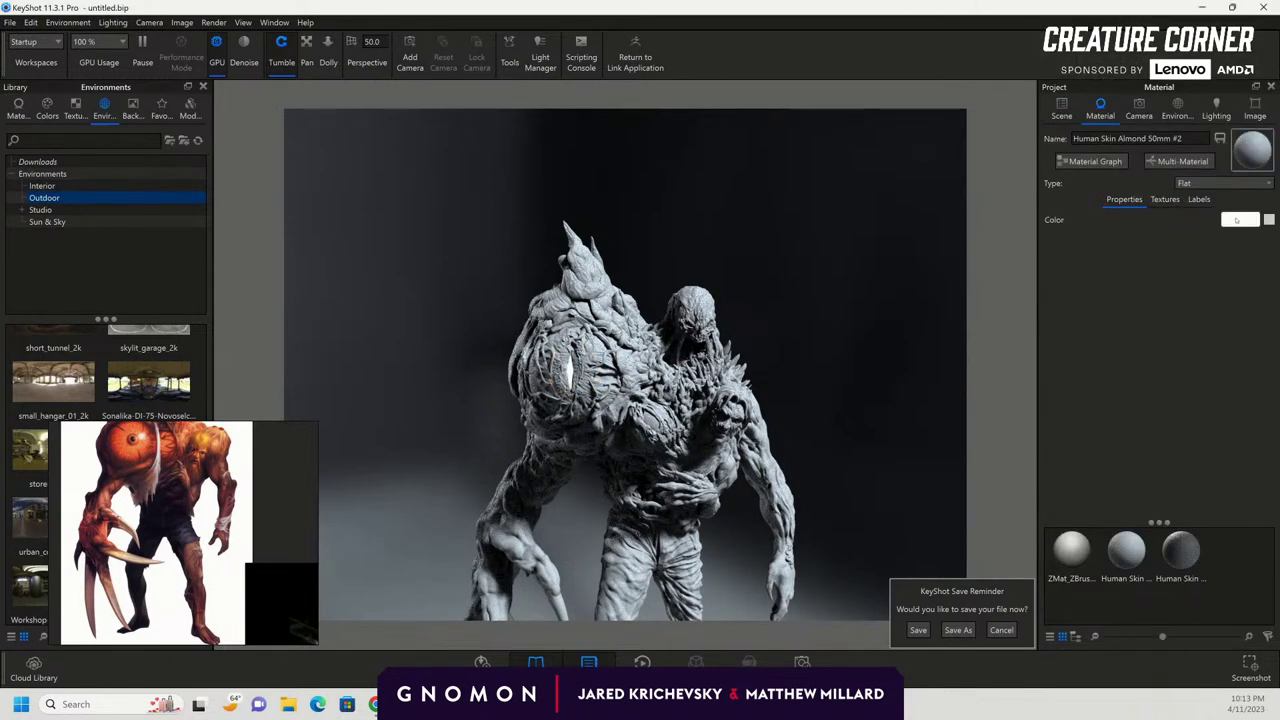
{"action": "left_click", "coordinate": [1237, 220]}
{"action": "left_click_drag", "start_coordinate": [1116, 490], "coordinate": [1057, 555]}
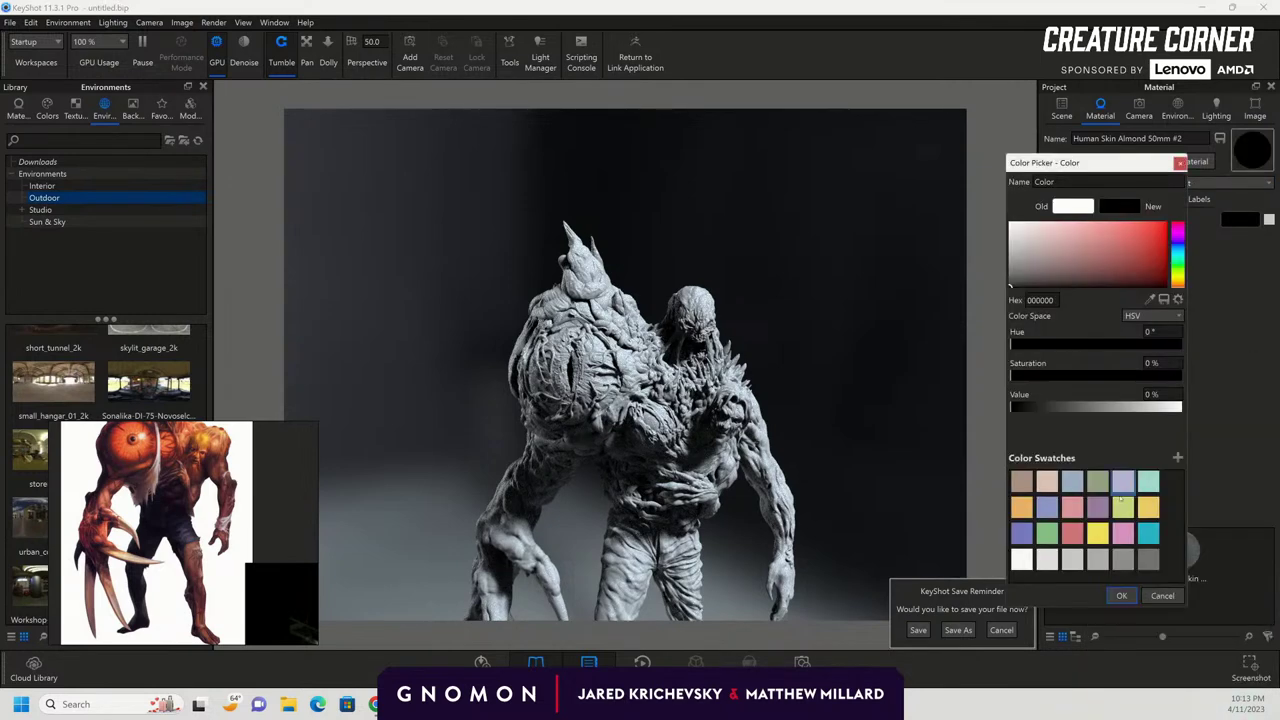
{"action": "left_click", "coordinate": [1121, 596]}
Set the environment height to -0.099, turn on denoising and frame the creature's upper body.
{"action": "left_click_drag", "start_coordinate": [849, 391], "coordinate": [778, 356]}
{"action": "middle_click_drag", "start_coordinate": [817, 438], "coordinate": [842, 353]}
{"action": "left_click", "coordinate": [1178, 110]}
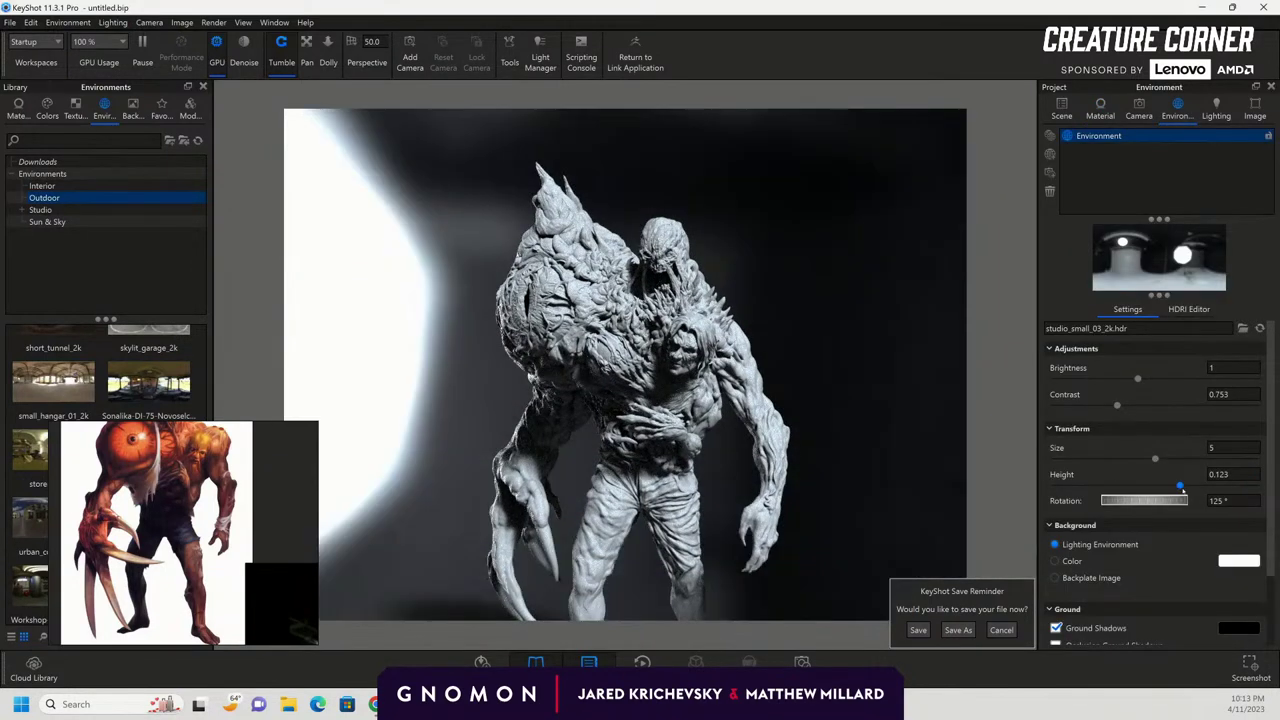
{"action": "left_click_drag", "start_coordinate": [1181, 488], "coordinate": [1134, 486]}
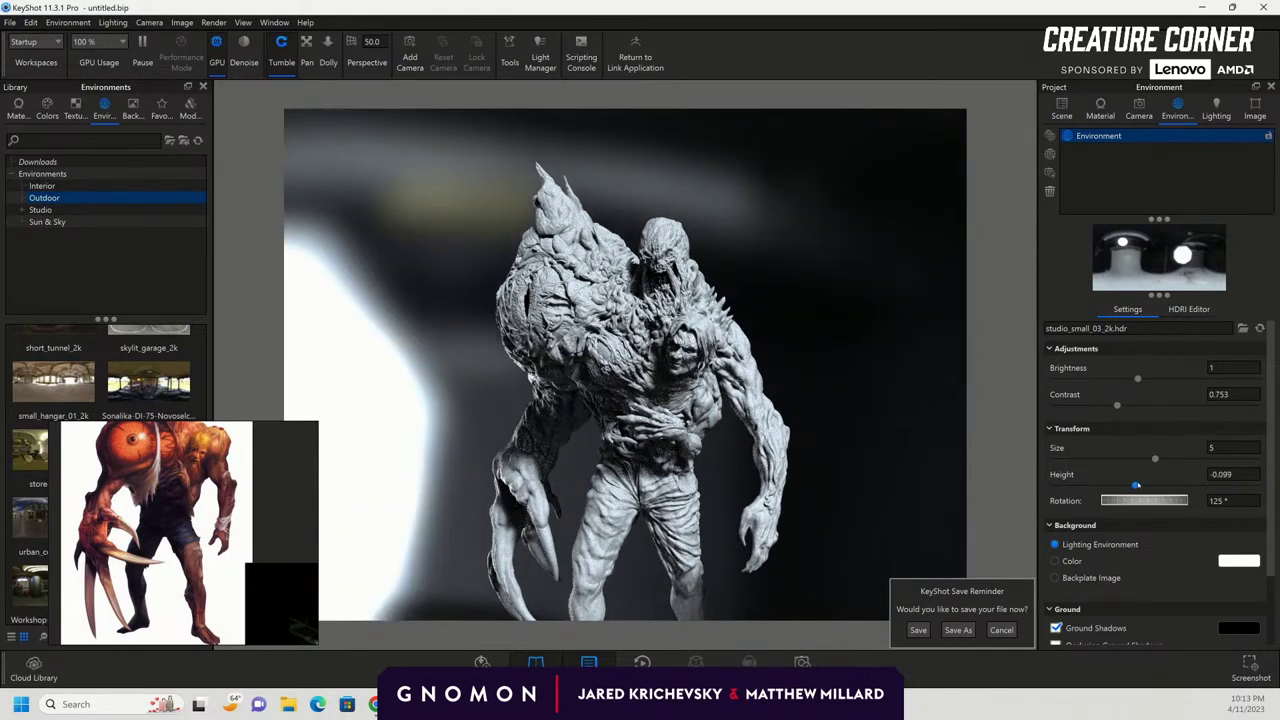
{"action": "left_click_drag", "start_coordinate": [959, 430], "coordinate": [897, 363]}
{"action": "left_click_drag", "start_coordinate": [865, 424], "coordinate": [836, 414]}
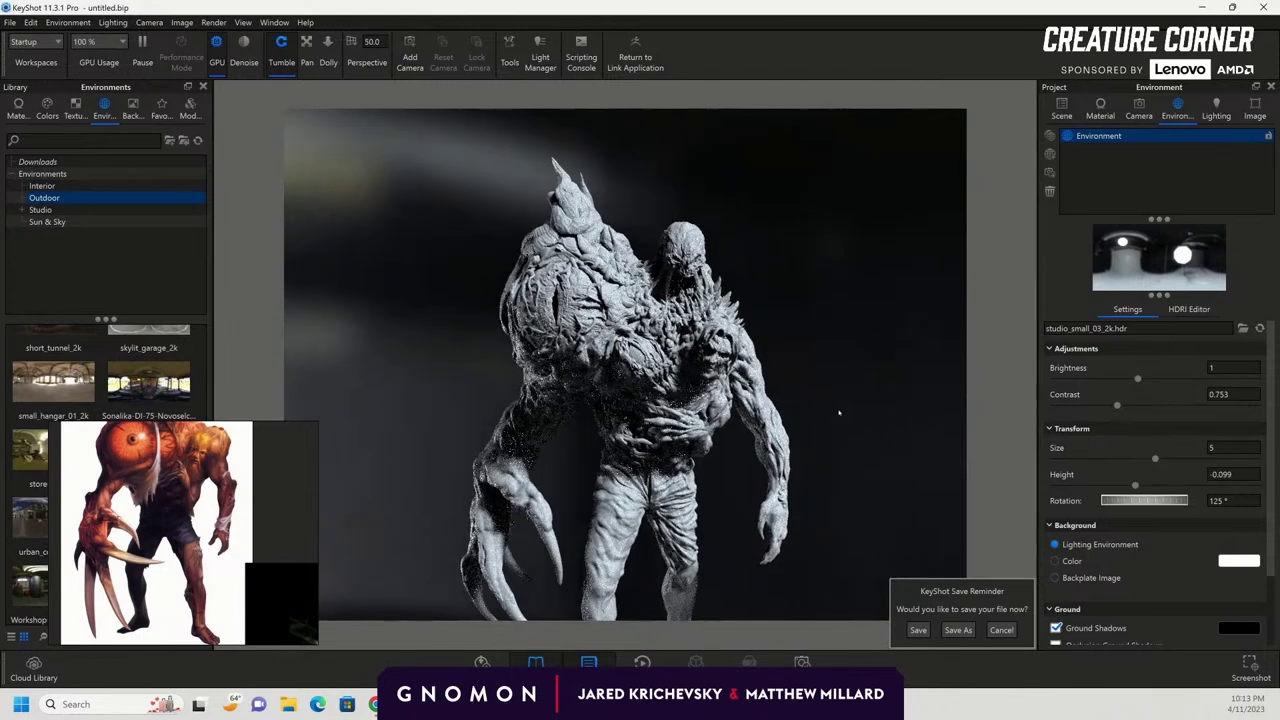
{"action": "left_click_drag", "start_coordinate": [857, 316], "coordinate": [843, 226]}
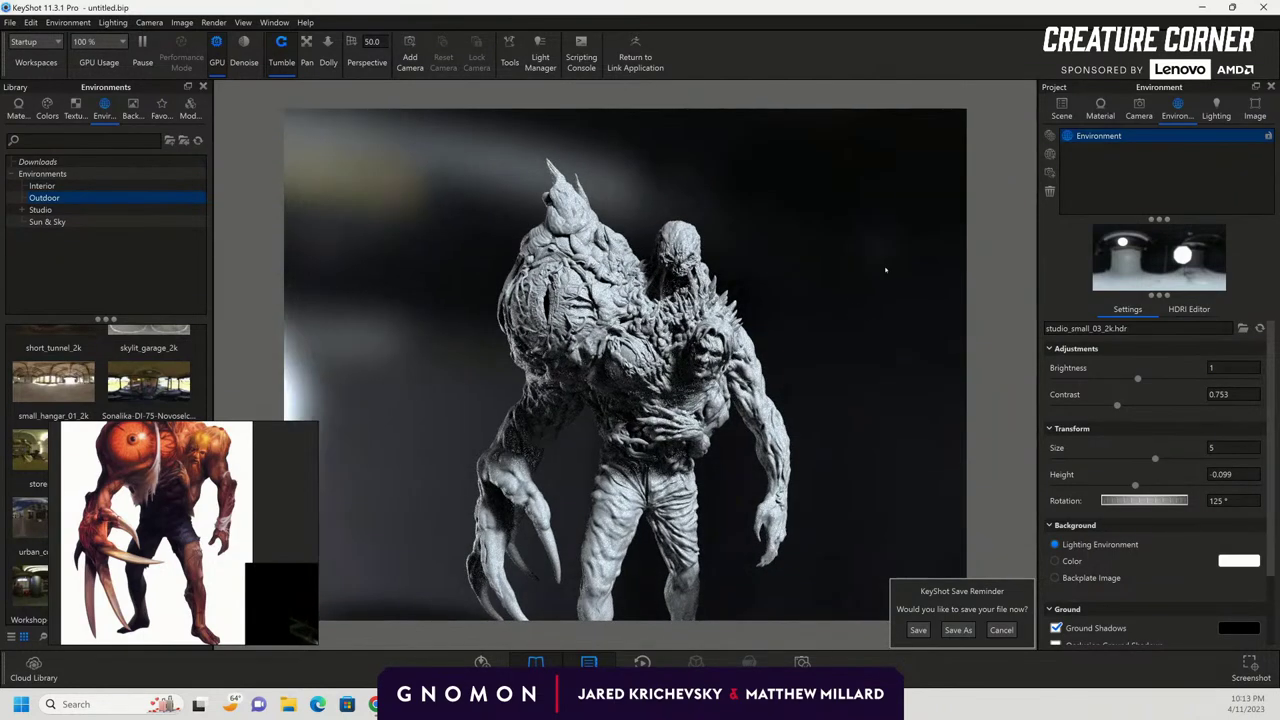
{"action": "scroll", "coordinate": [885, 269], "scroll_direction": "up", "scroll_amount": 5}
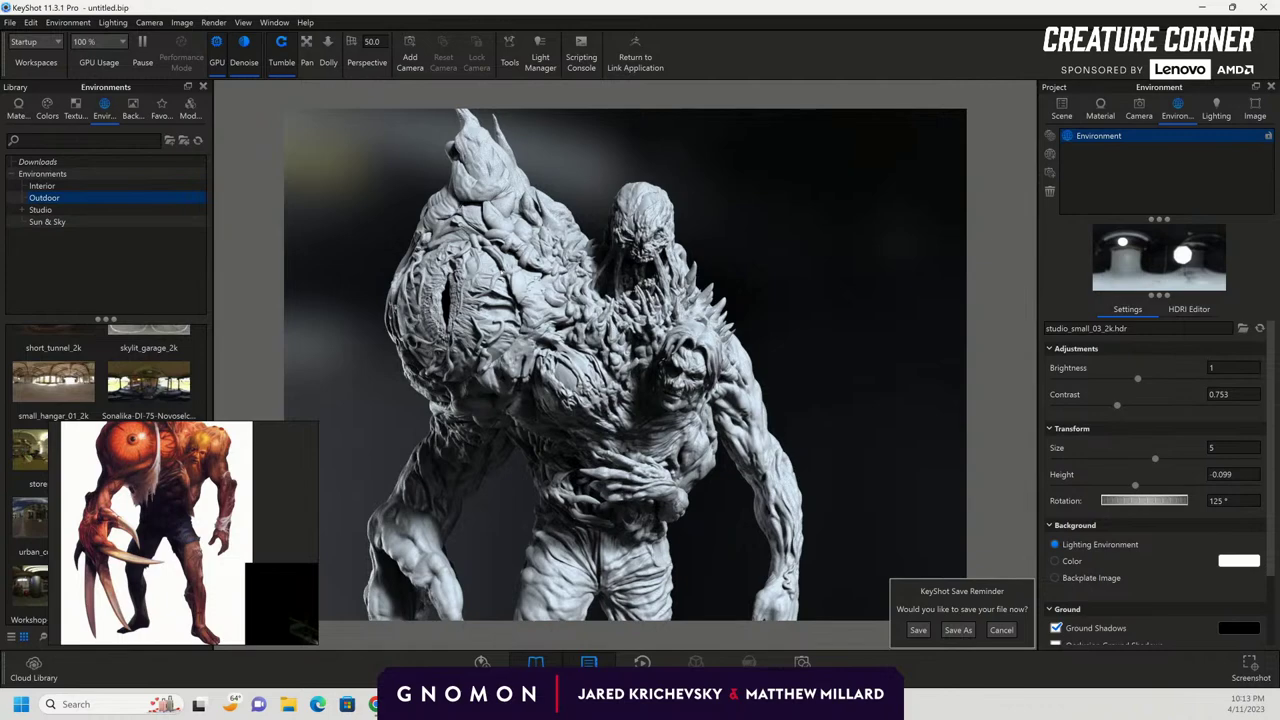
{"action": "left_click_drag", "start_coordinate": [272, 345], "coordinate": [925, 435]}
{"action": "scroll", "coordinate": [925, 435], "scroll_direction": "down", "scroll_amount": 4}
{"action": "left_click_drag", "start_coordinate": [750, 390], "coordinate": [230, 98]}
{"action": "key", "text": "shift+p"}
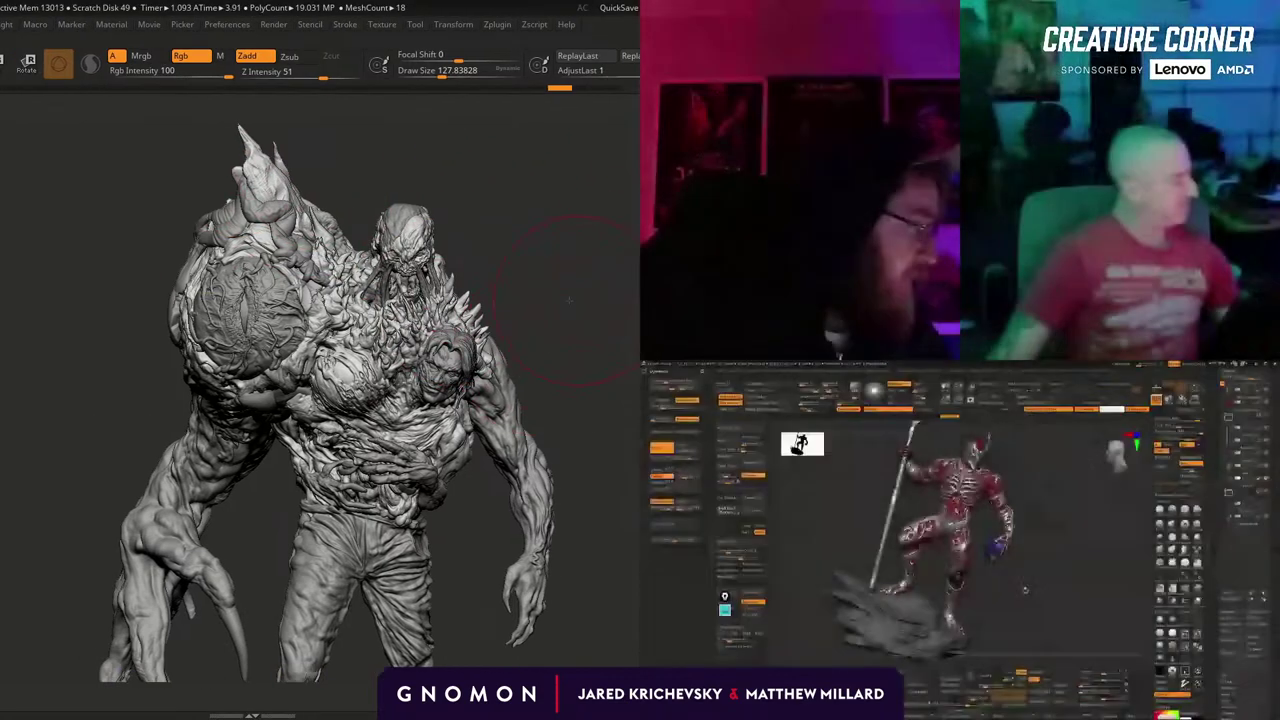
{"action": "left_click_drag", "start_coordinate": [890, 266], "coordinate": [823, 239]}
{"action": "left_click_drag", "start_coordinate": [503, 239], "coordinate": [540, 241]}
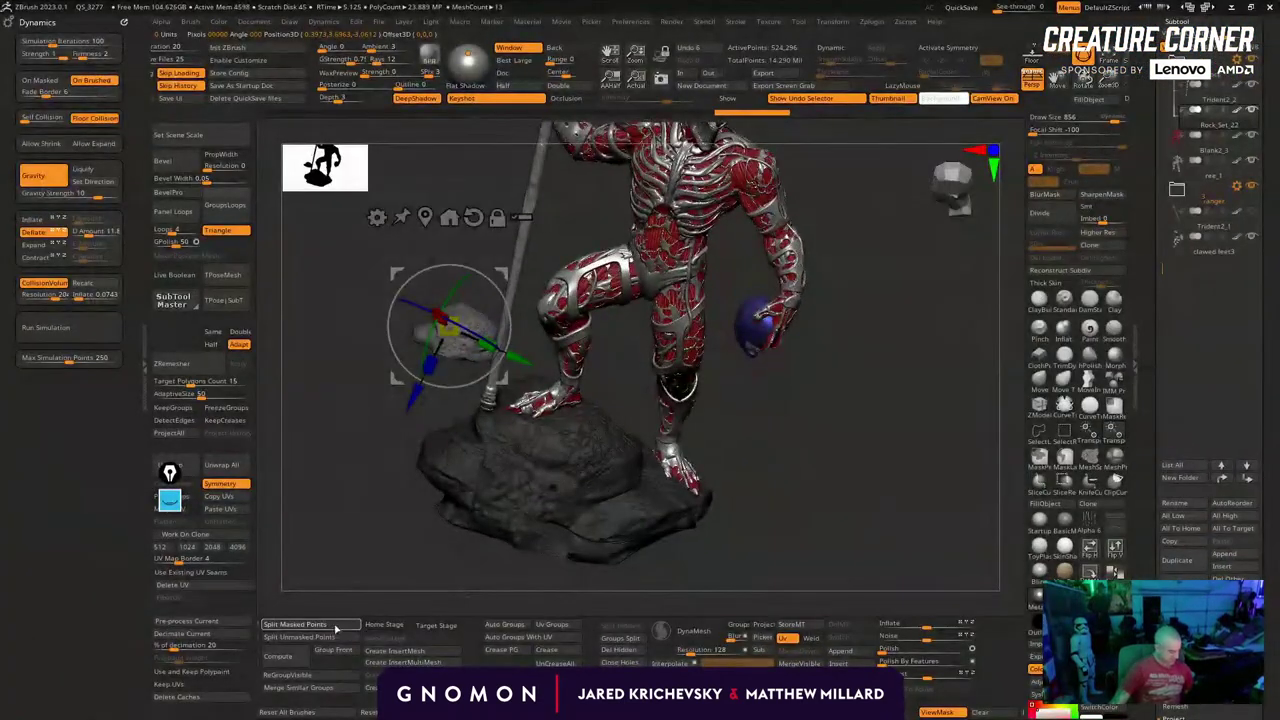
Rotate and resize the separate rock shard, and seat it in the second artist's rock base behind the trident's foot.
{"action": "left_click_drag", "start_coordinate": [508, 327], "coordinate": [494, 366]}
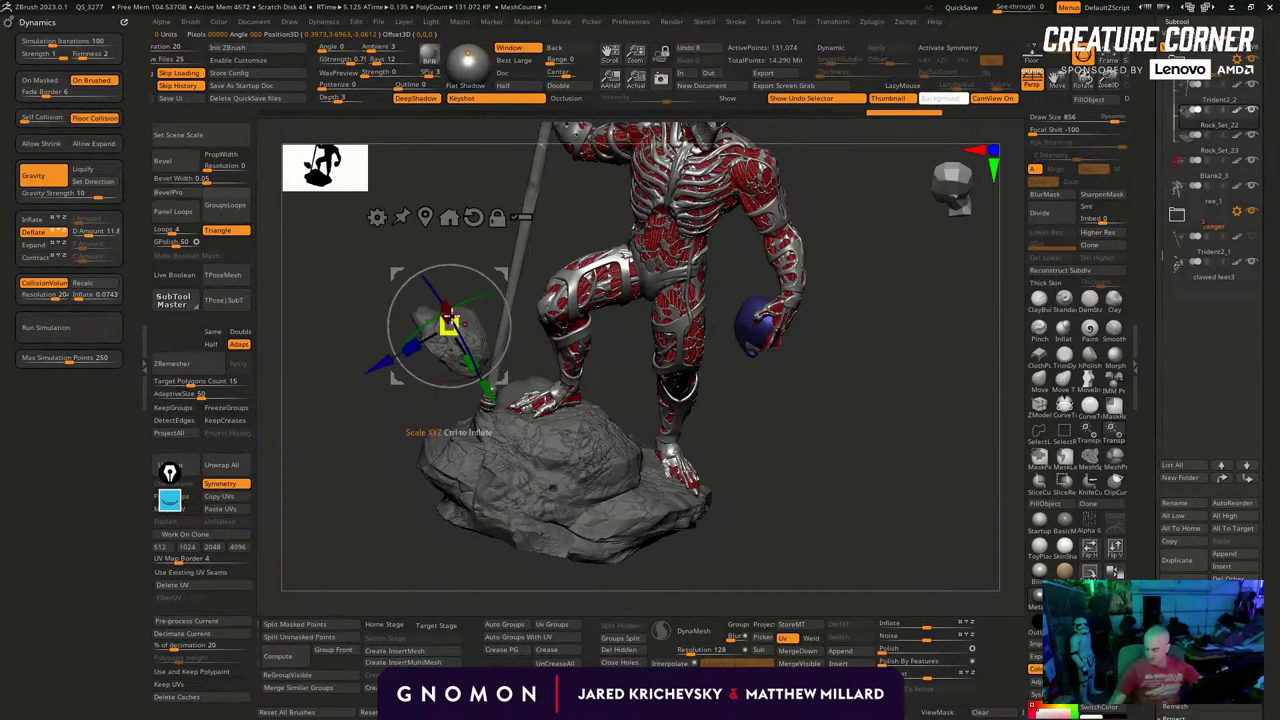
{"action": "key", "text": "y"}
{"action": "mouse_move", "coordinate": [420, 318]}
{"action": "left_mouse_down"}
{"action": "mouse_move", "coordinate": [507, 395]}
{"action": "mouse_move", "coordinate": [602, 533]}
{"action": "mouse_move", "coordinate": [690, 626]}
{"action": "left_mouse_up"}
{"action": "left_click_drag", "start_coordinate": [800, 366], "coordinate": [855, 330]}
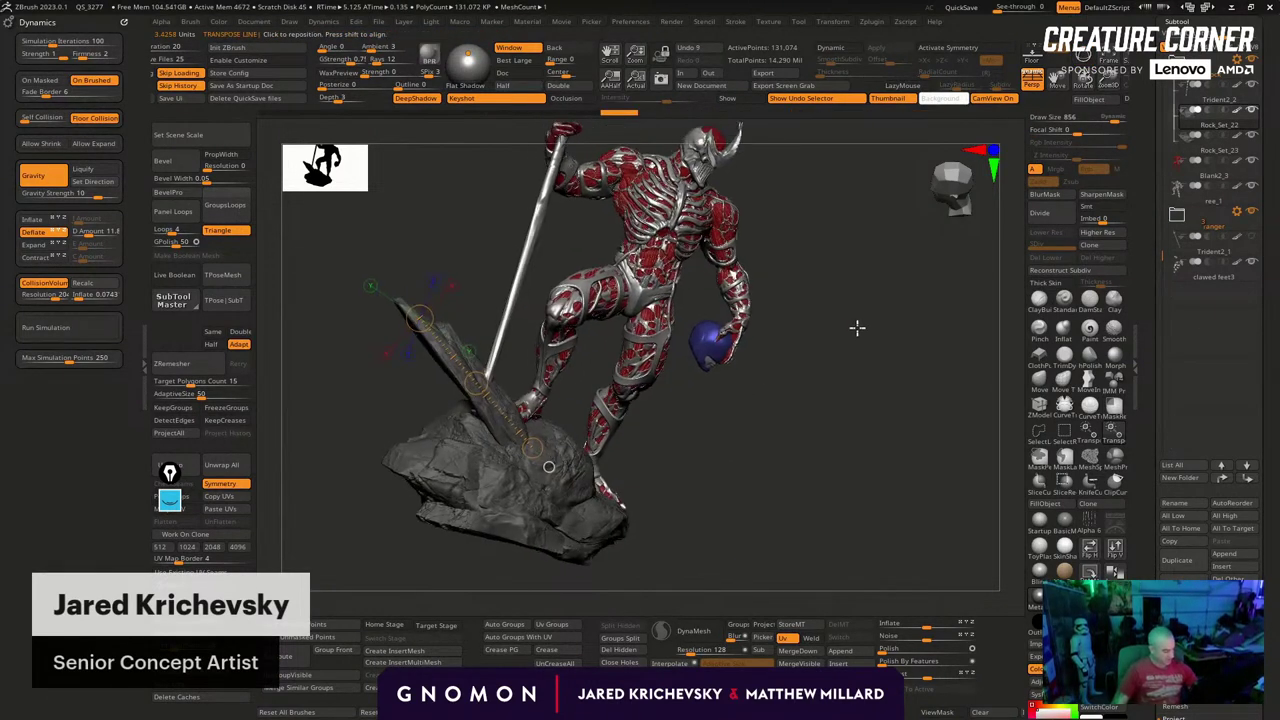
{"action": "mouse_move", "coordinate": [479, 374]}
{"action": "left_mouse_down"}
{"action": "mouse_move", "coordinate": [450, 420]}
{"action": "mouse_move", "coordinate": [440, 400]}
{"action": "mouse_move", "coordinate": [457, 423]}
{"action": "left_mouse_up"}
{"action": "key", "text": "q"}
{"action": "mouse_move", "coordinate": [760, 378]}
{"action": "left_mouse_down"}
{"action": "mouse_move", "coordinate": [780, 403]}
{"action": "mouse_move", "coordinate": [831, 411]}
{"action": "mouse_move", "coordinate": [837, 478]}
{"action": "mouse_move", "coordinate": [857, 397]}
{"action": "mouse_move", "coordinate": [831, 354]}
{"action": "left_mouse_up"}
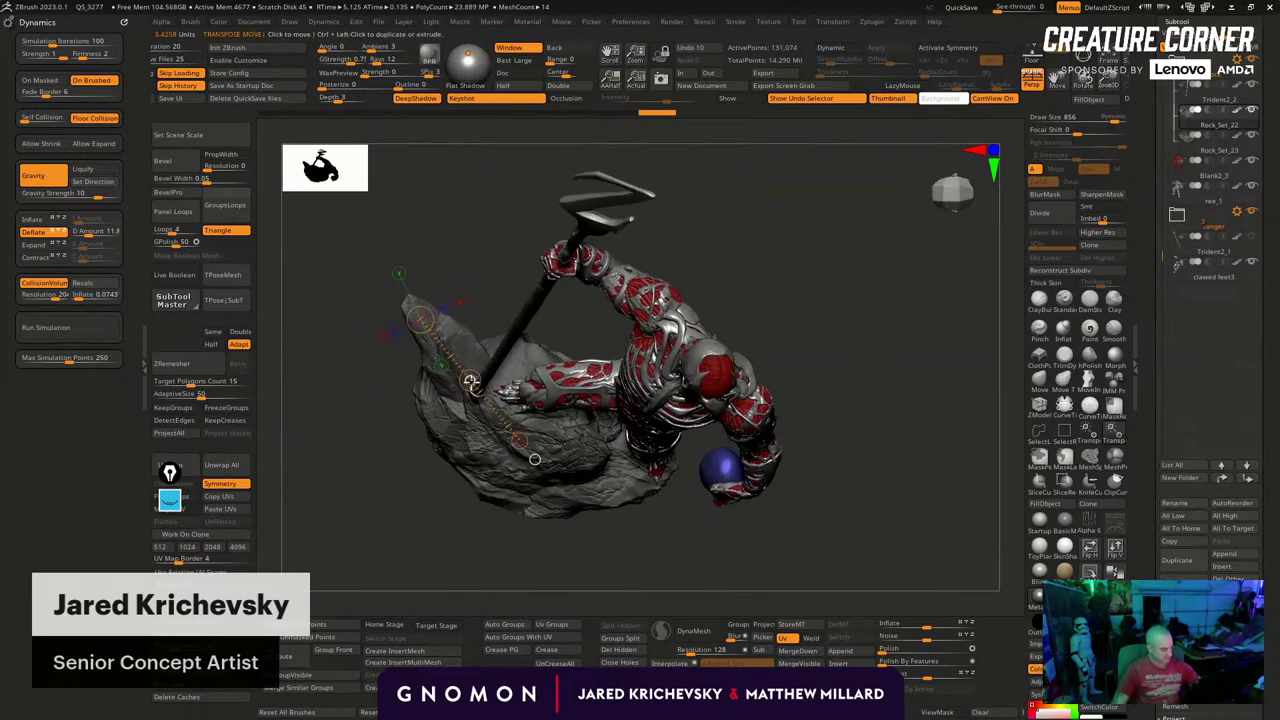
Duplicate the rock shard and place the copy beside the first one behind the figure's raised foot.
{"action": "left_click", "coordinate": [488, 310], "text": "ctrl"}
{"action": "left_click_drag", "start_coordinate": [482, 292], "coordinate": [472, 300]}
{"action": "left_click_drag", "start_coordinate": [531, 363], "coordinate": [540, 380]}
{"action": "left_click_drag", "start_coordinate": [461, 265], "coordinate": [526, 381]}
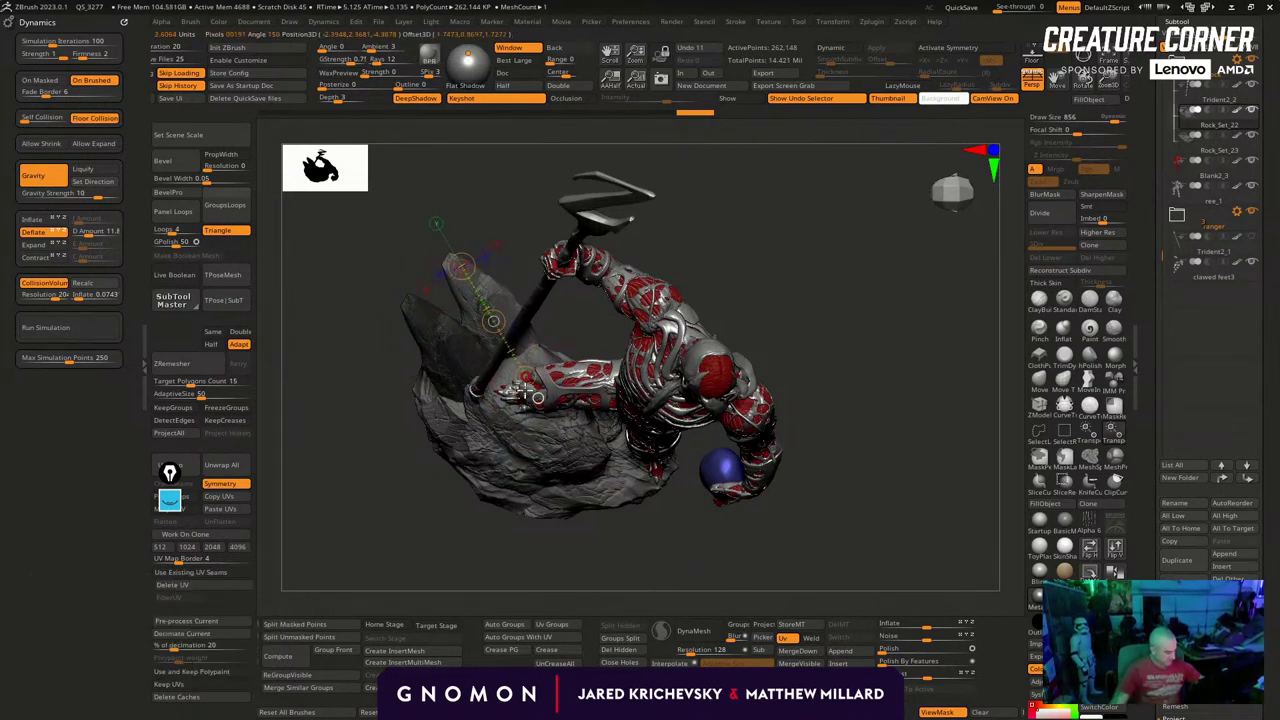
{"action": "left_click_drag", "start_coordinate": [493, 321], "coordinate": [511, 318]}
{"action": "key", "text": "q"}
Stretch and reposition the second rock shard with the transpose line from the rear of the base.
{"action": "left_click_drag", "start_coordinate": [410, 528], "coordinate": [417, 445]}
{"action": "mouse_move", "coordinate": [832, 282]}
{"action": "left_mouse_down"}
{"action": "mouse_move", "coordinate": [711, 296]}
{"action": "mouse_move", "coordinate": [620, 349]}
{"action": "mouse_move", "coordinate": [620, 289]}
{"action": "mouse_move", "coordinate": [655, 320]}
{"action": "mouse_move", "coordinate": [763, 331]}
{"action": "left_mouse_up"}
{"action": "key", "text": "w"}
{"action": "left_click_drag", "start_coordinate": [585, 357], "coordinate": [766, 306]}
{"action": "left_click_drag", "start_coordinate": [808, 362], "coordinate": [742, 390]}
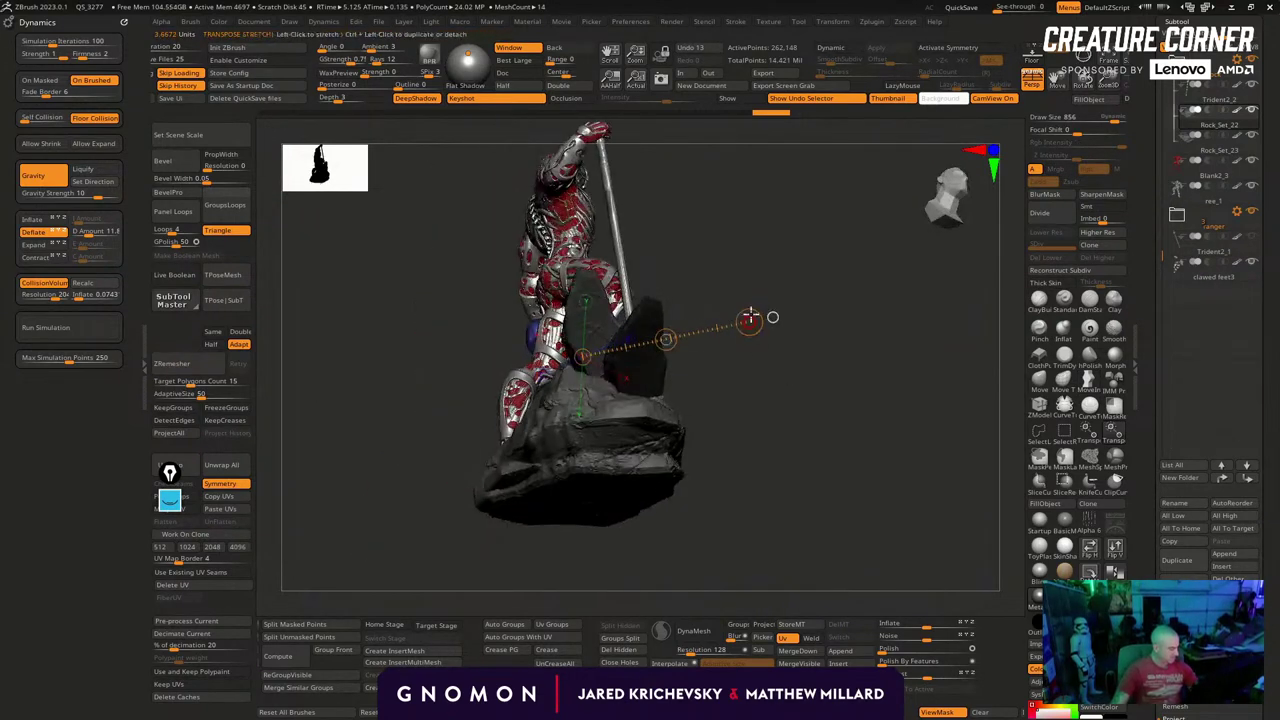
{"action": "right_click_drag", "start_coordinate": [817, 383], "coordinate": [680, 334]}
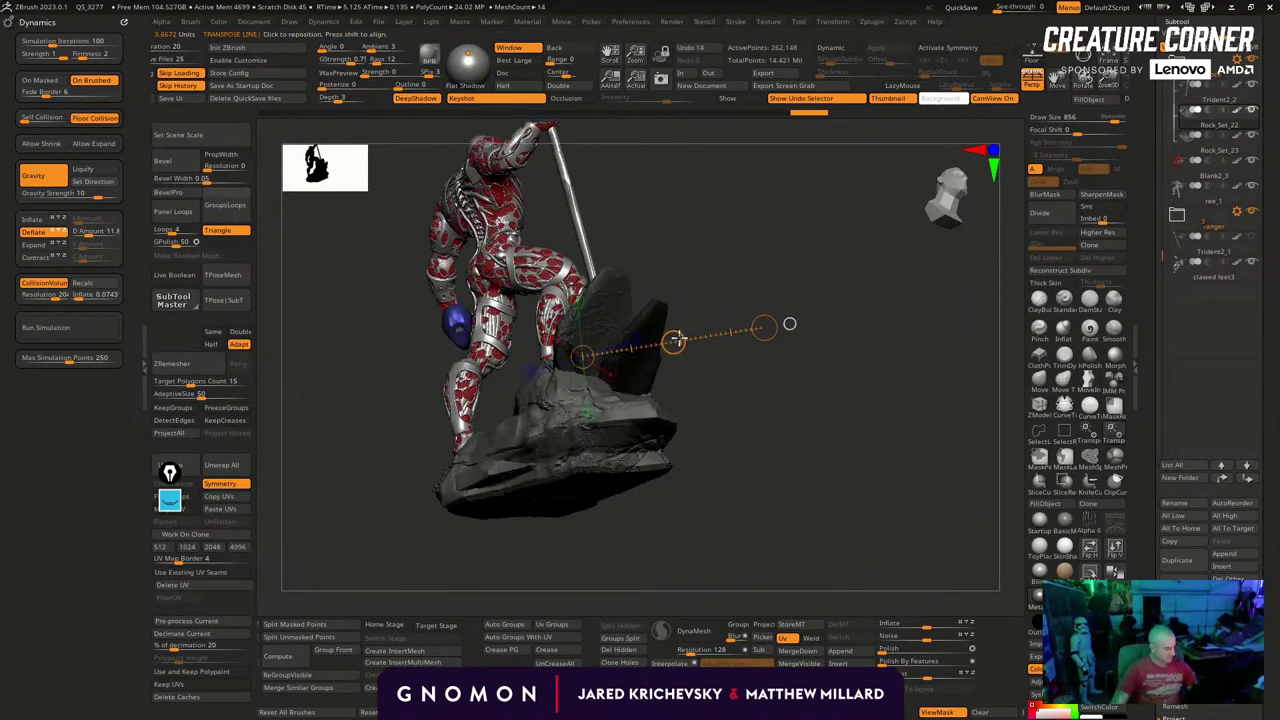
Duplicate the shard again and place the third shard closer to the figure's raised foot.
{"action": "left_click_drag", "start_coordinate": [658, 352], "coordinate": [659, 355], "text": "ctrl"}
{"action": "left_click_drag", "start_coordinate": [714, 408], "coordinate": [758, 424]}
{"action": "left_click_drag", "start_coordinate": [662, 342], "coordinate": [598, 367]}
{"action": "right_click_drag", "start_coordinate": [594, 366], "coordinate": [724, 489]}
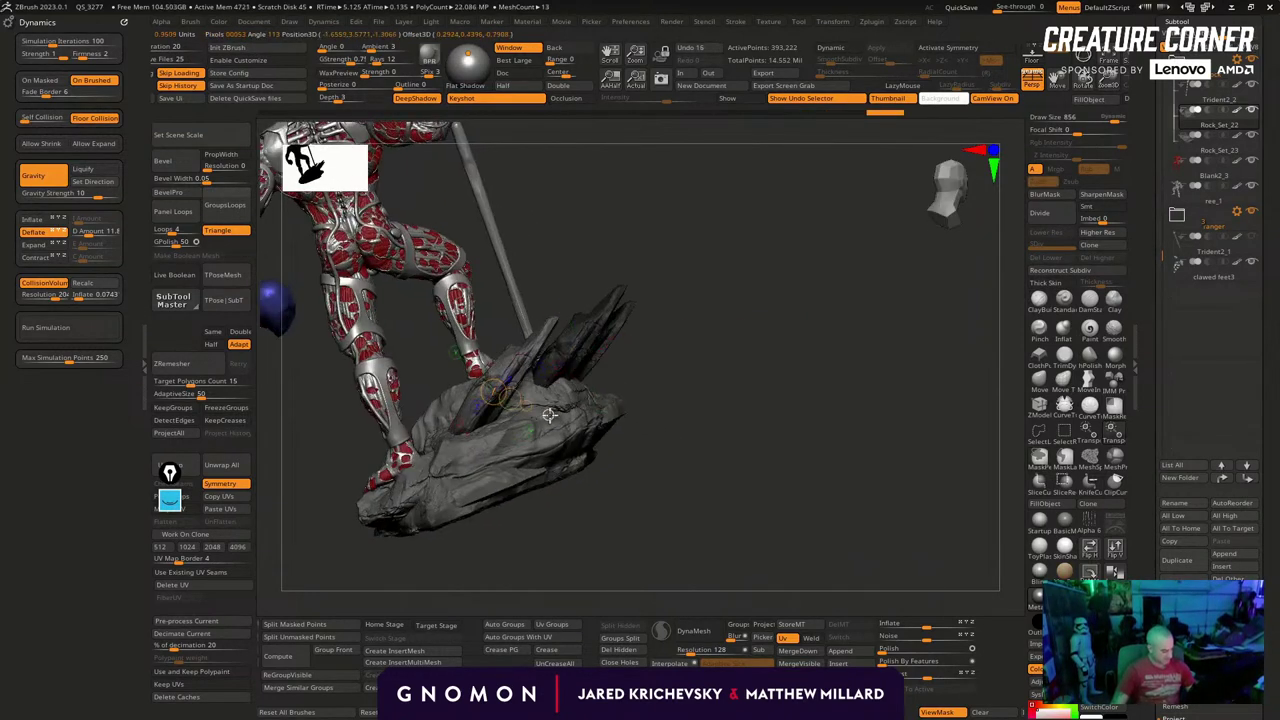
Duplicate a fourth rock shard and reposition it along the rear of the base with the gizmo.
{"action": "mouse_move", "coordinate": [609, 440]}
{"action": "left_mouse_down", "text": "ctrl"}
{"action": "mouse_move", "coordinate": [634, 454]}
{"action": "mouse_move", "coordinate": [629, 445]}
{"action": "left_mouse_up", "text": "ctrl"}
{"action": "key", "text": "y"}
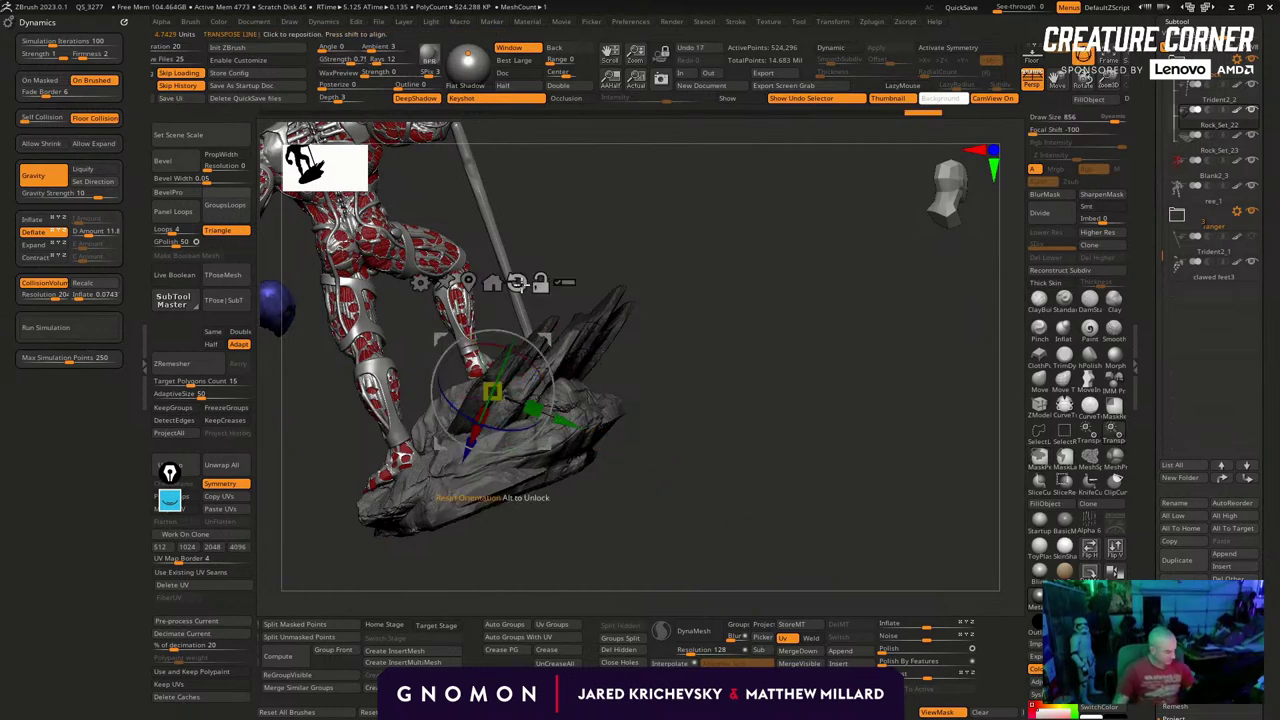
{"action": "left_click_drag", "start_coordinate": [700, 406], "coordinate": [648, 436]}
{"action": "left_click_drag", "start_coordinate": [530, 445], "coordinate": [610, 220]}
{"action": "left_click_drag", "start_coordinate": [538, 351], "coordinate": [712, 336]}
{"action": "left_click_drag", "start_coordinate": [528, 391], "coordinate": [627, 382]}
{"action": "left_click_drag", "start_coordinate": [730, 388], "coordinate": [826, 410]}
Resize the fourth shard to fit the rock base, clear the mask and return to draw mode.
{"action": "left_click_drag", "start_coordinate": [647, 328], "coordinate": [633, 328]}
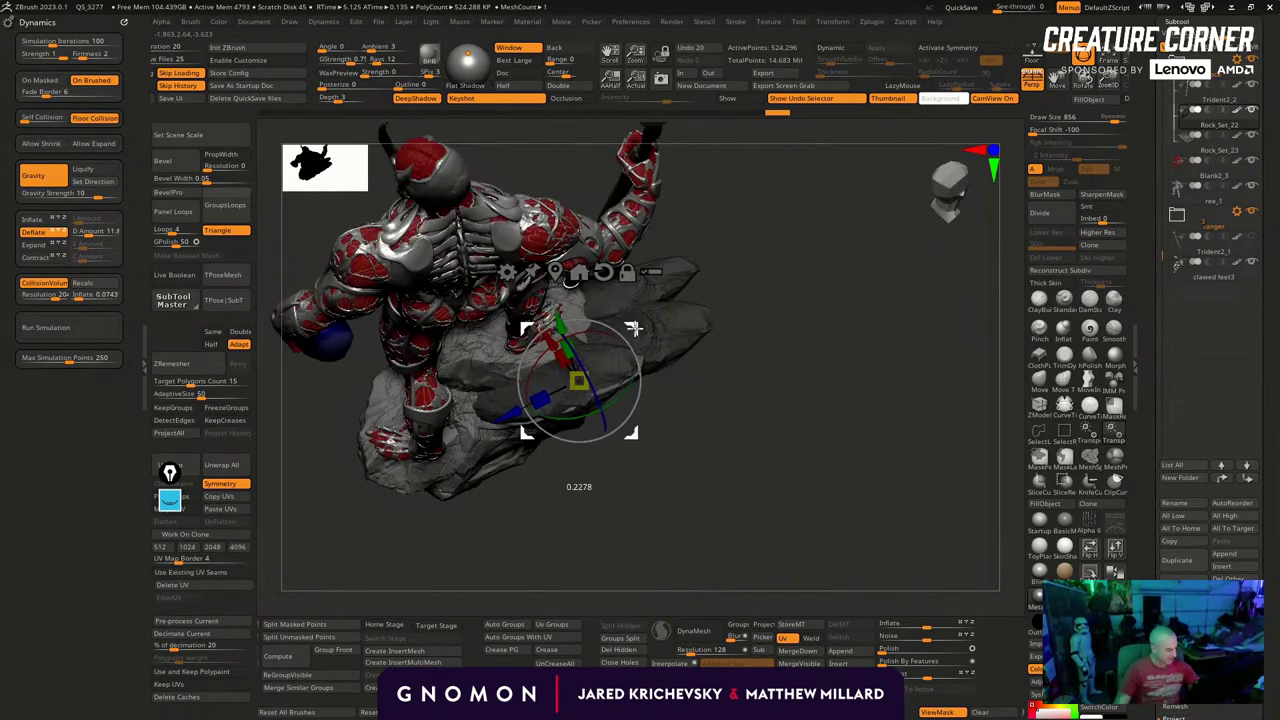
{"action": "left_click_drag", "start_coordinate": [820, 367], "coordinate": [720, 285]}
{"action": "mouse_move", "coordinate": [628, 325]}
{"action": "left_mouse_down"}
{"action": "mouse_move", "coordinate": [628, 353]}
{"action": "mouse_move", "coordinate": [734, 360]}
{"action": "mouse_move", "coordinate": [634, 392]}
{"action": "mouse_move", "coordinate": [639, 373]}
{"action": "mouse_move", "coordinate": [618, 352]}
{"action": "left_mouse_up"}
{"action": "key", "text": "ctrl+h"}
{"action": "key", "text": "q"}
{"action": "left_click_drag", "start_coordinate": [769, 536], "coordinate": [396, 343], "text": "alt"}
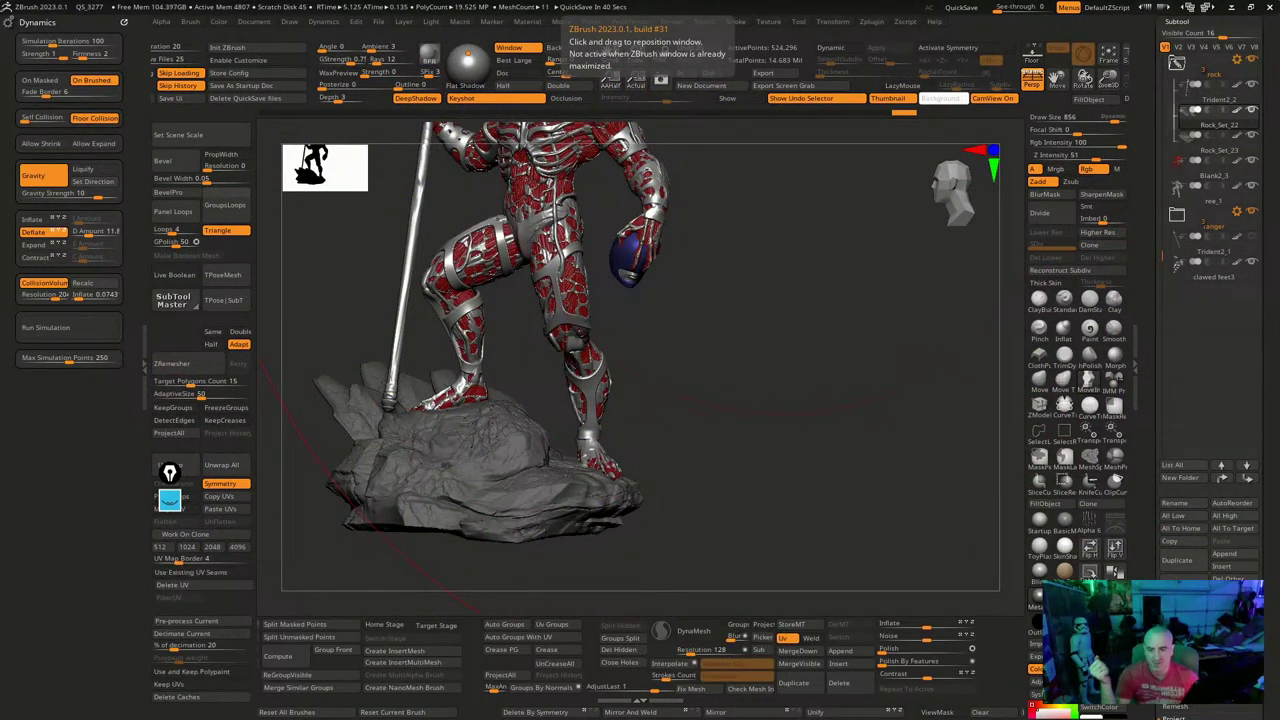
Reduce the draw size to about 140, auto-group the rock pieces and mask everything except the shard beside the trident.
{"action": "mouse_move", "coordinate": [735, 330]}
{"action": "left_mouse_down"}
{"action": "mouse_move", "coordinate": [729, 346]}
{"action": "mouse_move", "coordinate": [760, 400]}
{"action": "mouse_move", "coordinate": [751, 411]}
{"action": "mouse_move", "coordinate": [763, 363]}
{"action": "mouse_move", "coordinate": [800, 500]}
{"action": "mouse_move", "coordinate": [784, 513]}
{"action": "mouse_move", "coordinate": [769, 426]}
{"action": "mouse_move", "coordinate": [762, 486]}
{"action": "mouse_move", "coordinate": [674, 443]}
{"action": "mouse_move", "coordinate": [780, 366]}
{"action": "mouse_move", "coordinate": [886, 434]}
{"action": "mouse_move", "coordinate": [585, 364]}
{"action": "left_mouse_up"}
{"action": "key", "text": "s"}
{"action": "key", "text": "w"}
{"action": "left_click", "coordinate": [538, 375], "text": "alt"}
{"action": "left_click_drag", "start_coordinate": [623, 286], "coordinate": [618, 290]}
{"action": "left_click", "coordinate": [496, 629]}
{"action": "left_click", "coordinate": [561, 405], "text": "ctrl"}
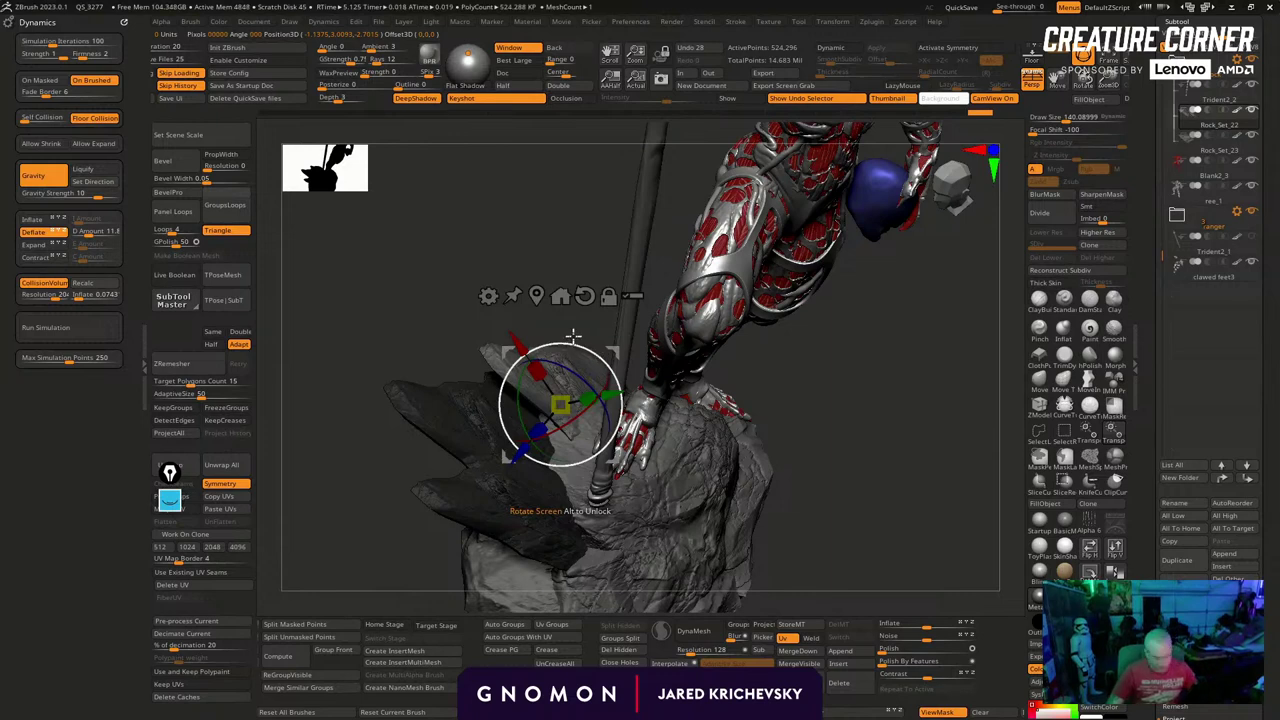
Rotate and move the unmasked shard near the trident's foot with the transpose line, then clear the mask.
{"action": "key", "text": "y"}
{"action": "left_click_drag", "start_coordinate": [543, 380], "coordinate": [694, 231]}
{"action": "mouse_move", "coordinate": [931, 426]}
{"action": "left_mouse_down"}
{"action": "mouse_move", "coordinate": [1006, 497]}
{"action": "mouse_move", "coordinate": [908, 492]}
{"action": "mouse_move", "coordinate": [911, 503]}
{"action": "left_mouse_up"}
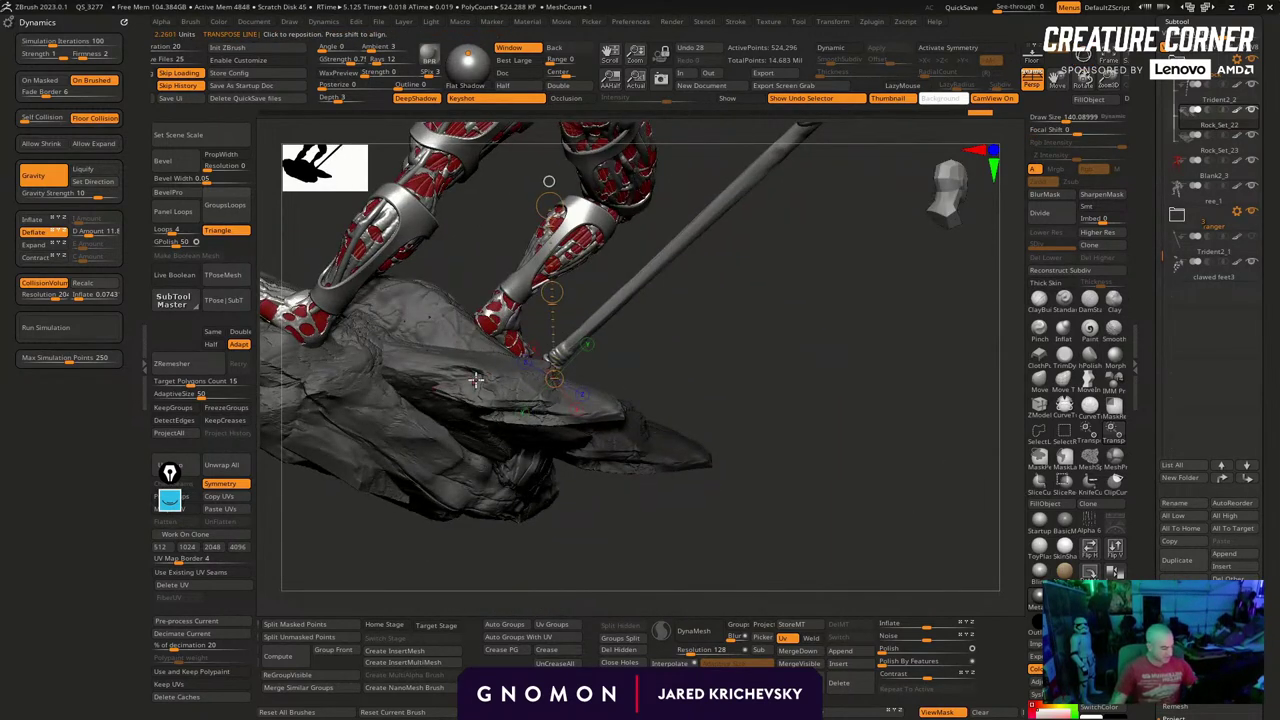
{"action": "left_click_drag", "start_coordinate": [471, 145], "coordinate": [475, 97]}
{"action": "mouse_move", "coordinate": [474, 307]}
{"action": "left_mouse_down"}
{"action": "mouse_move", "coordinate": [447, 332]}
{"action": "mouse_move", "coordinate": [460, 313]}
{"action": "left_mouse_up"}
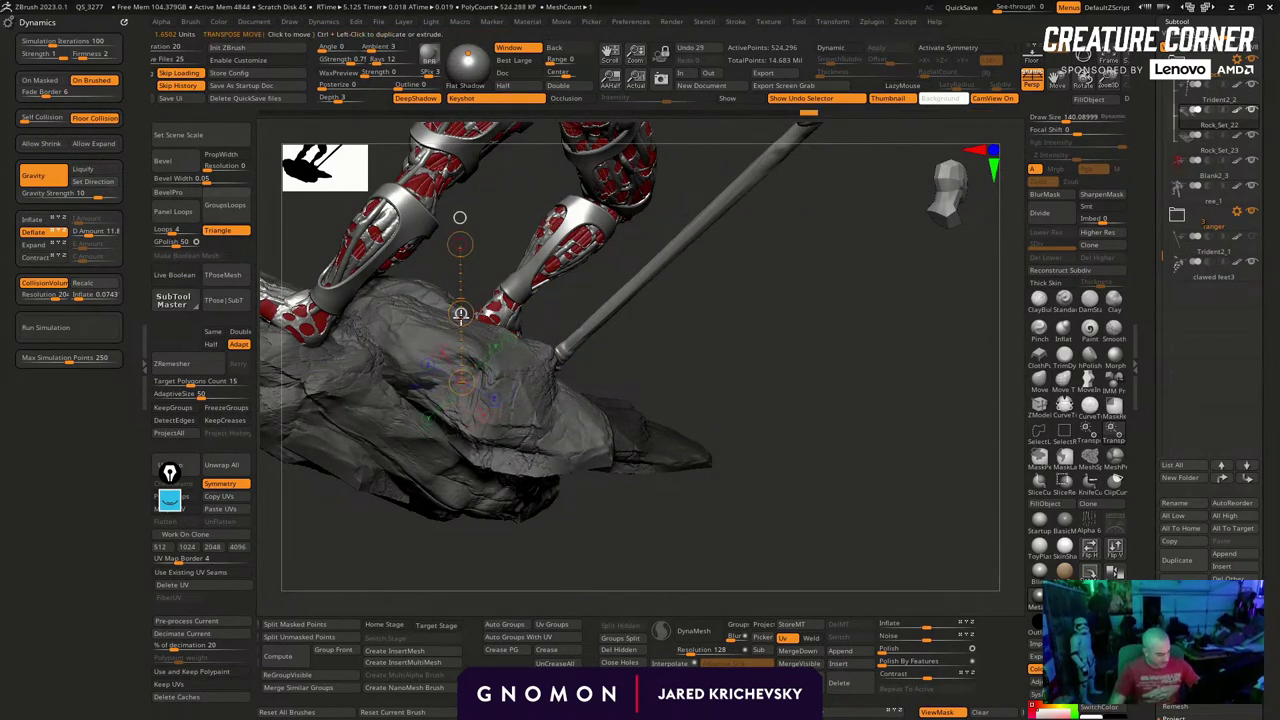
{"action": "left_click_drag", "start_coordinate": [839, 495], "coordinate": [820, 340]}
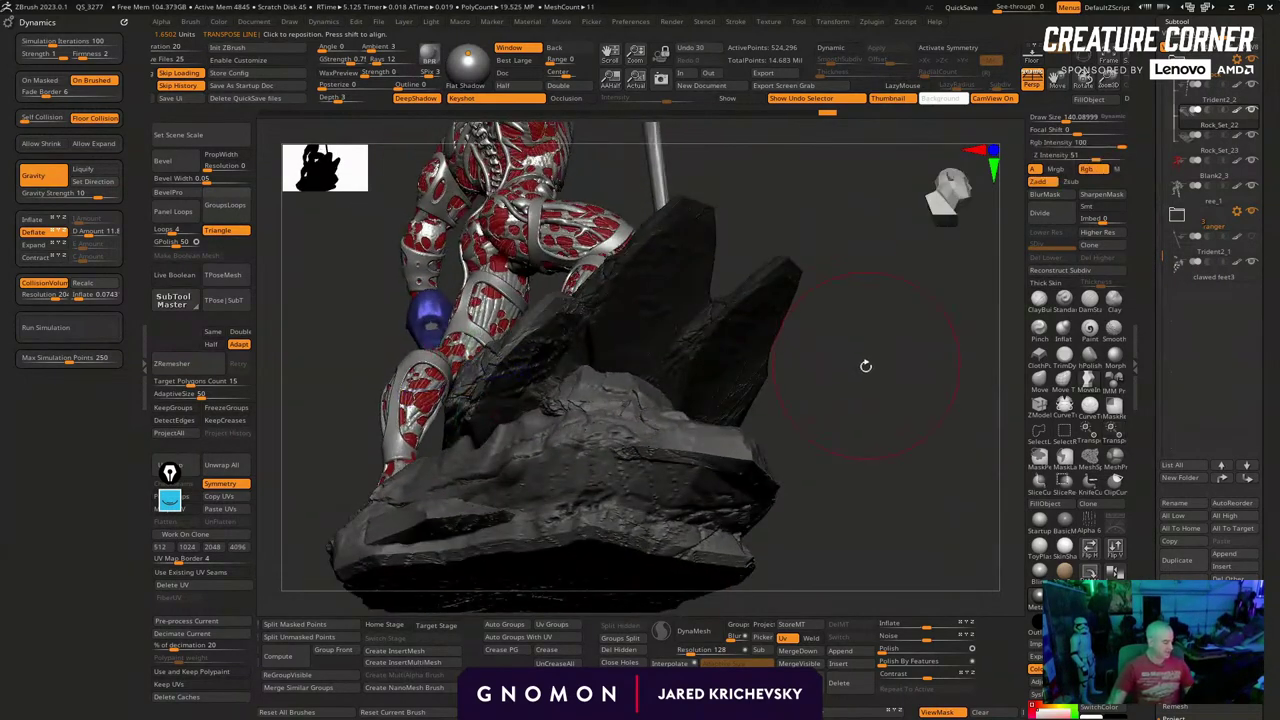
{"action": "mouse_move", "coordinate": [860, 449]}
{"action": "left_mouse_down"}
{"action": "mouse_move", "coordinate": [775, 360]}
{"action": "mouse_move", "coordinate": [886, 429]}
{"action": "mouse_move", "coordinate": [803, 409]}
{"action": "mouse_move", "coordinate": [849, 391]}
{"action": "mouse_move", "coordinate": [663, 380]}
{"action": "mouse_move", "coordinate": [717, 420]}
{"action": "mouse_move", "coordinate": [723, 406]}
{"action": "mouse_move", "coordinate": [626, 380]}
{"action": "mouse_move", "coordinate": [703, 491]}
{"action": "mouse_move", "coordinate": [751, 483]}
{"action": "mouse_move", "coordinate": [857, 517]}
{"action": "mouse_move", "coordinate": [824, 427]}
{"action": "mouse_move", "coordinate": [806, 443]}
{"action": "mouse_move", "coordinate": [866, 442]}
{"action": "left_mouse_up"}
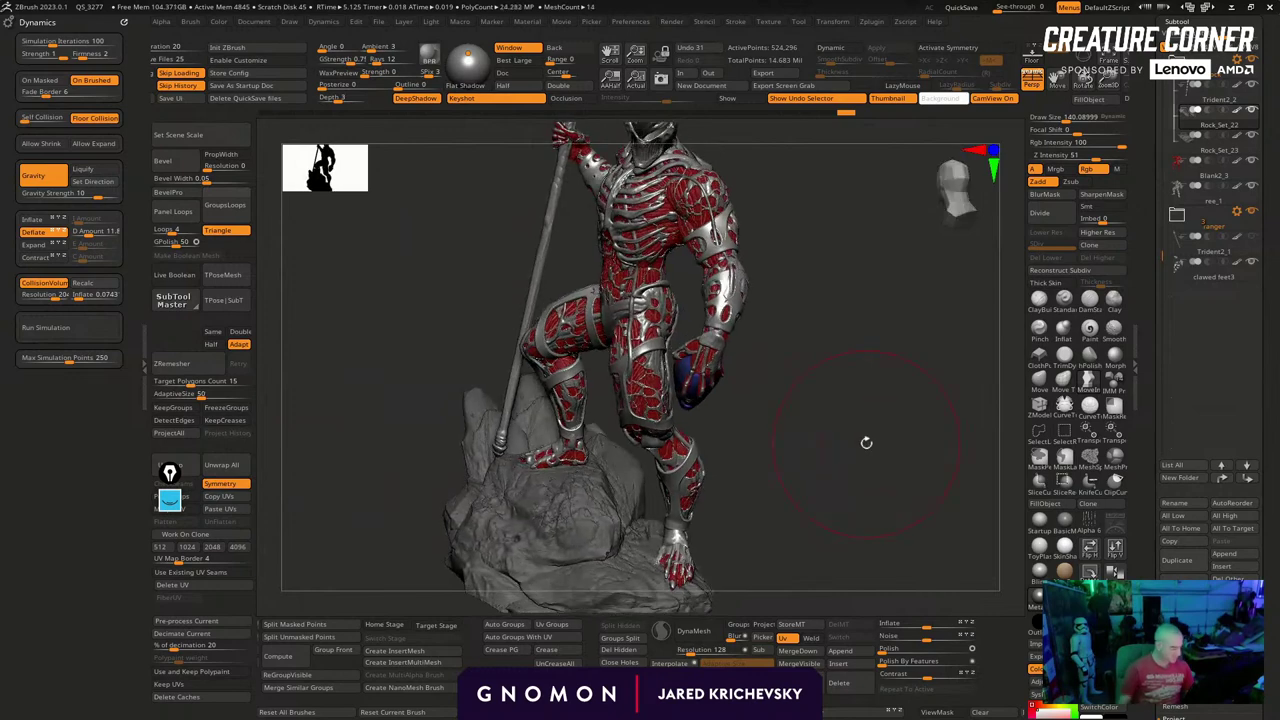
{"action": "left_click", "coordinate": [1039, 328]}
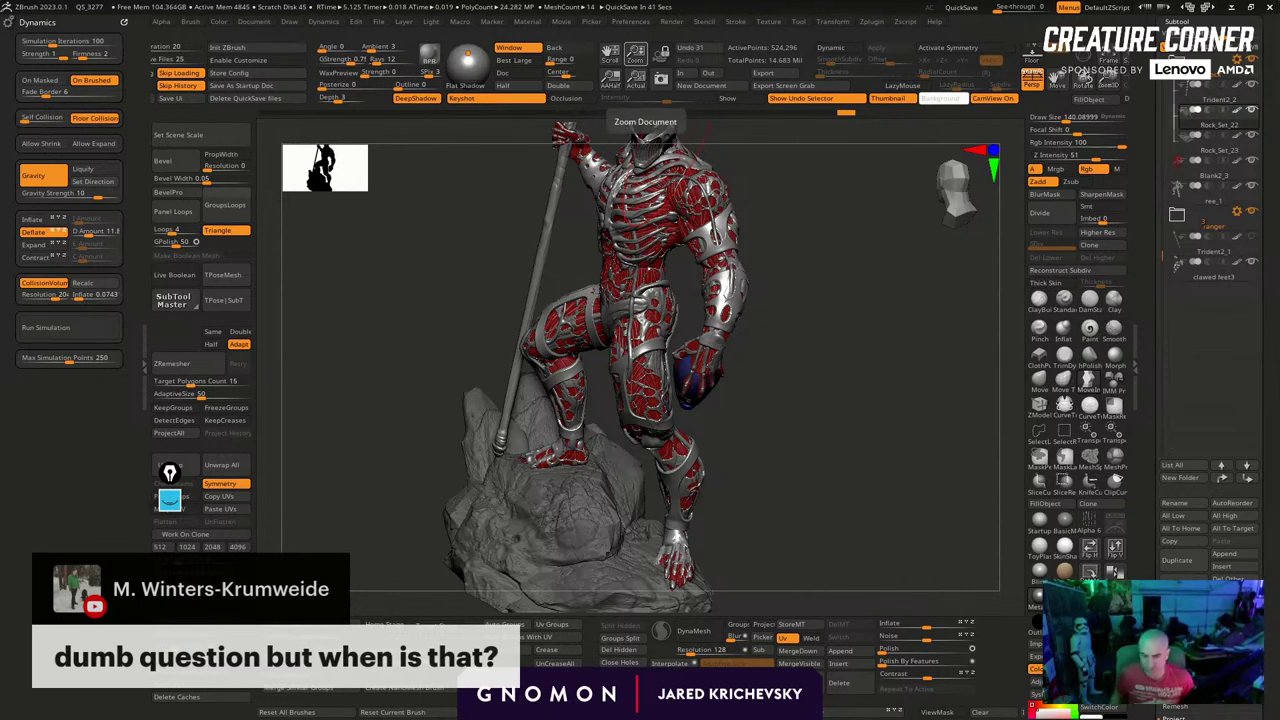
{"action": "left_click_drag", "start_coordinate": [930, 430], "coordinate": [878, 424]}
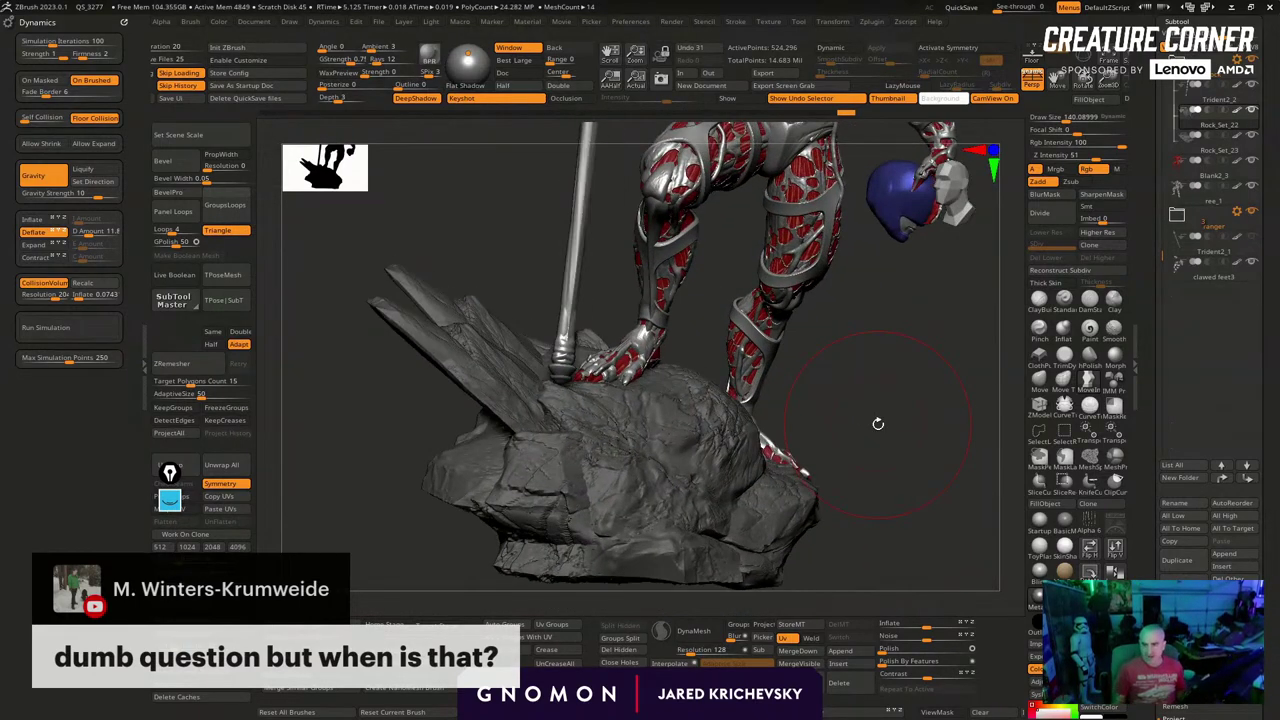
Isolate one jagged shard on the trident side of the rock base with a mask and reposition it with the transpose line.
{"action": "mouse_move", "coordinate": [901, 375]}
{"action": "left_mouse_down"}
{"action": "mouse_move", "coordinate": [903, 405]}
{"action": "mouse_move", "coordinate": [866, 423]}
{"action": "mouse_move", "coordinate": [850, 485]}
{"action": "mouse_move", "coordinate": [848, 455]}
{"action": "left_mouse_up"}
{"action": "key", "text": "w"}
{"action": "left_click", "coordinate": [440, 451], "text": "ctrl"}
{"action": "left_click_drag", "start_coordinate": [926, 512], "coordinate": [938, 447]}
{"action": "left_click_drag", "start_coordinate": [511, 378], "coordinate": [557, 336]}
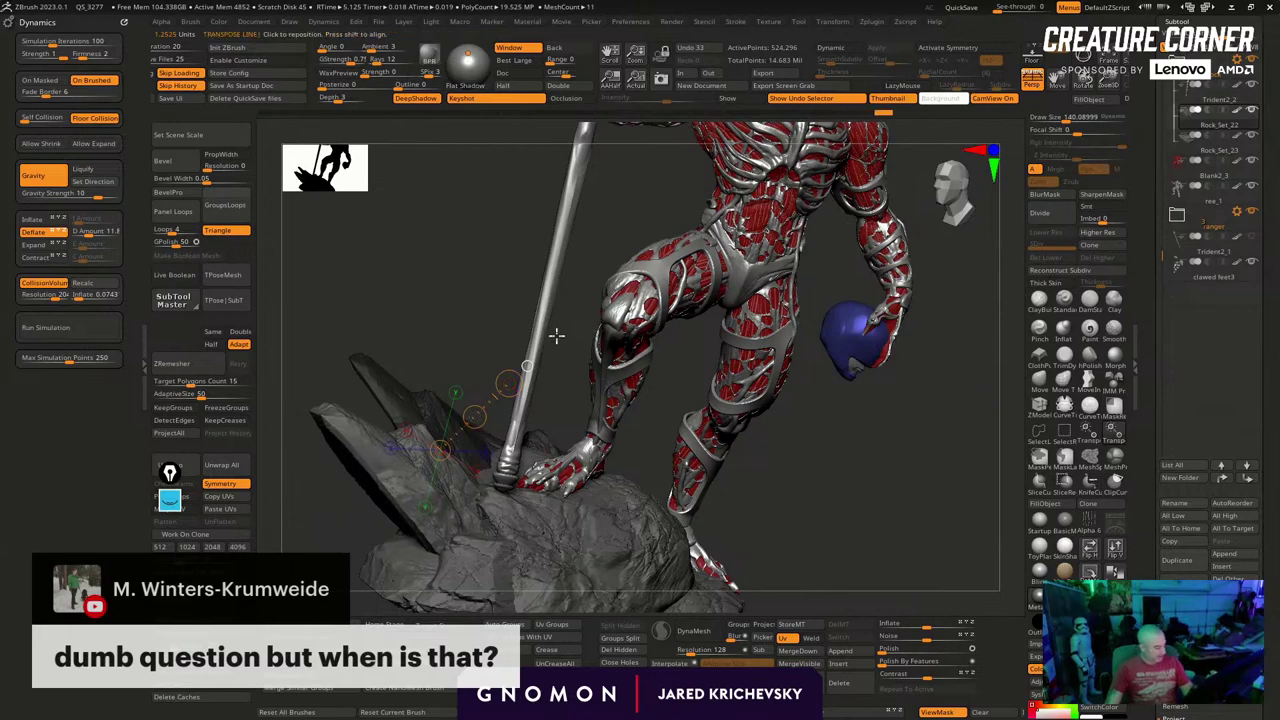
{"action": "key", "text": "q"}
Select the figure's ree_1 subtool and shrink its surface slightly with the Inflate deformation, undoing the first adjustment.
{"action": "mouse_move", "coordinate": [940, 437]}
{"action": "left_mouse_down"}
{"action": "mouse_move", "coordinate": [843, 500]}
{"action": "mouse_move", "coordinate": [891, 482]}
{"action": "left_mouse_up"}
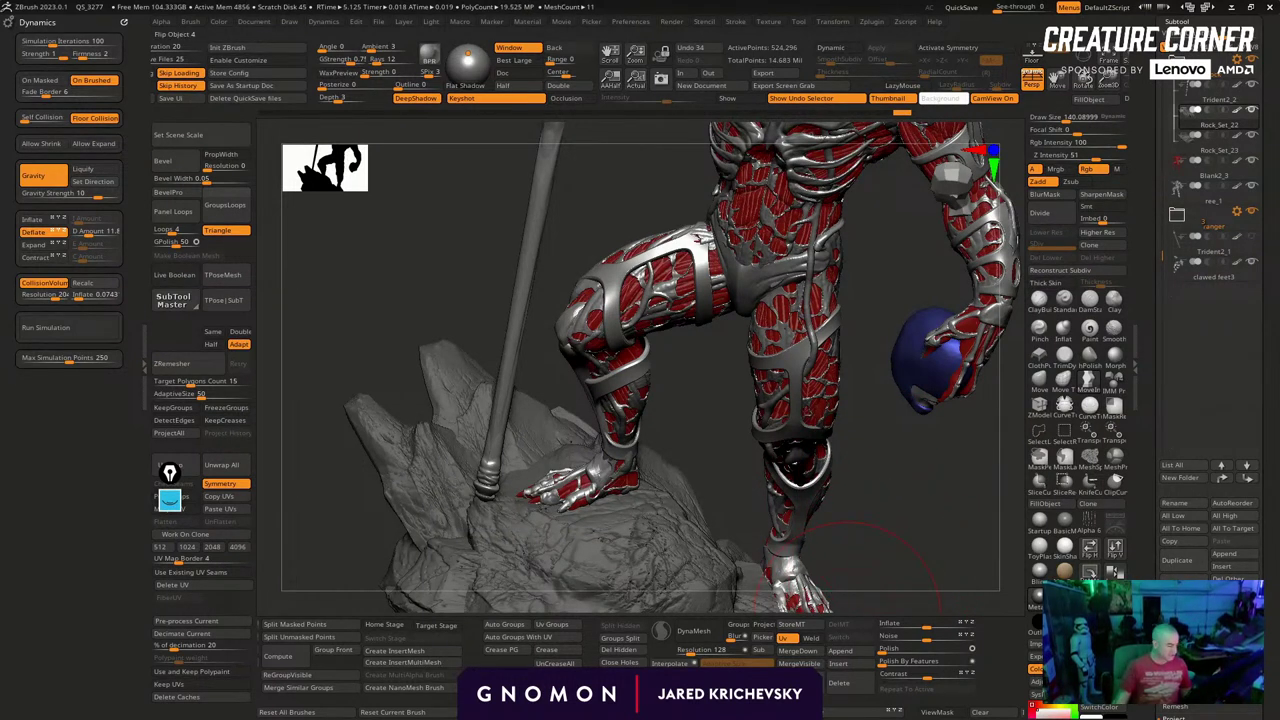
{"action": "mouse_move", "coordinate": [900, 493]}
{"action": "left_mouse_down"}
{"action": "mouse_move", "coordinate": [834, 477]}
{"action": "mouse_move", "coordinate": [843, 463]}
{"action": "mouse_move", "coordinate": [771, 476]}
{"action": "mouse_move", "coordinate": [780, 434]}
{"action": "mouse_move", "coordinate": [788, 529]}
{"action": "left_mouse_up"}
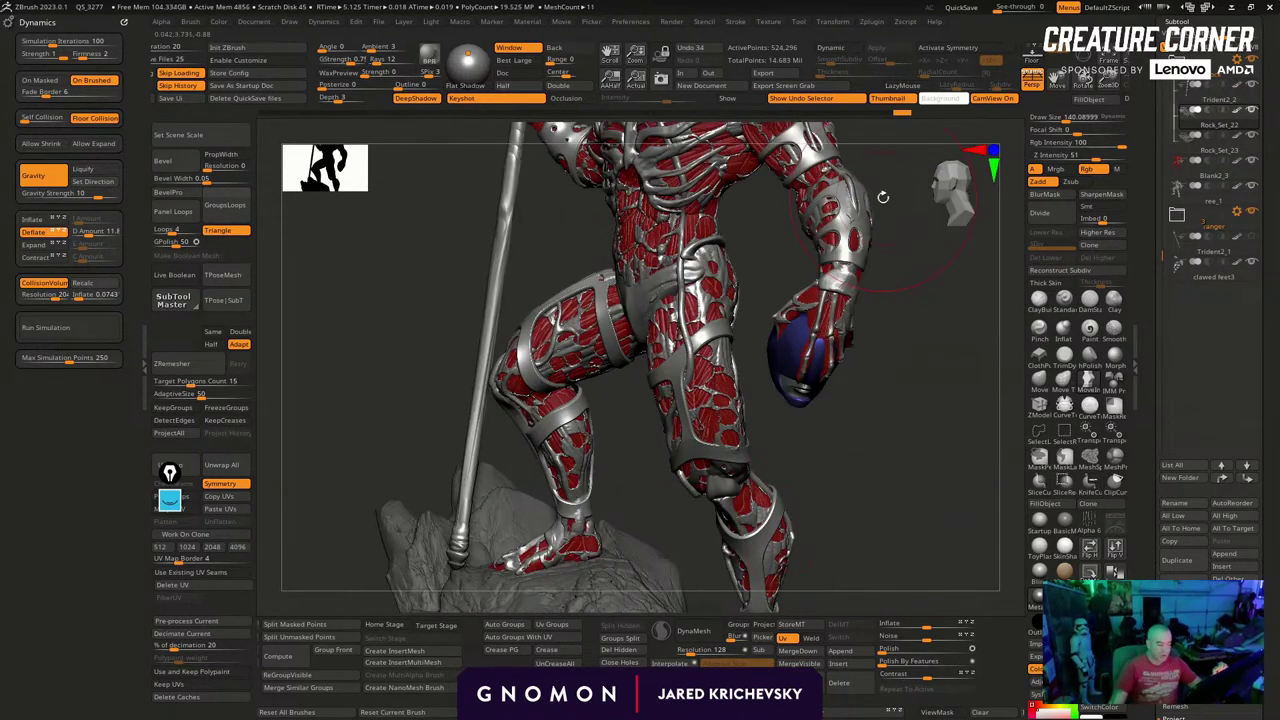
{"action": "left_click_drag", "start_coordinate": [953, 323], "coordinate": [740, 365]}
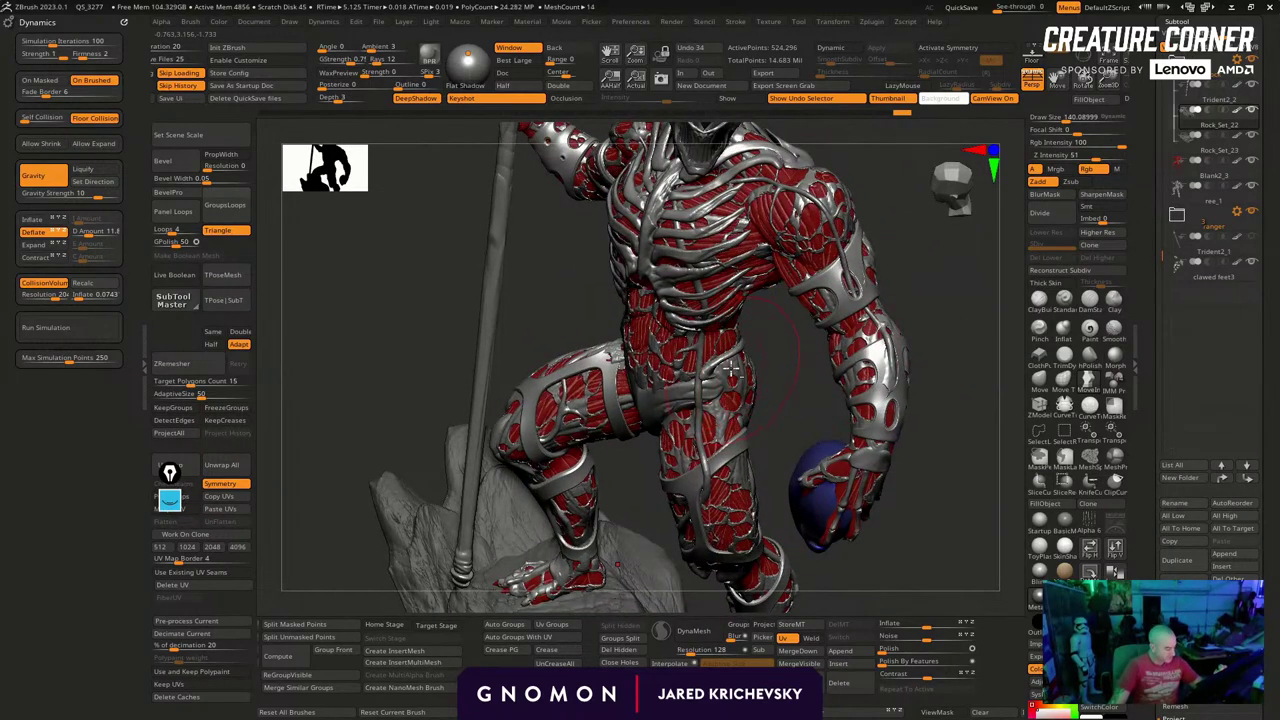
{"action": "left_click", "coordinate": [777, 416], "text": "alt"}
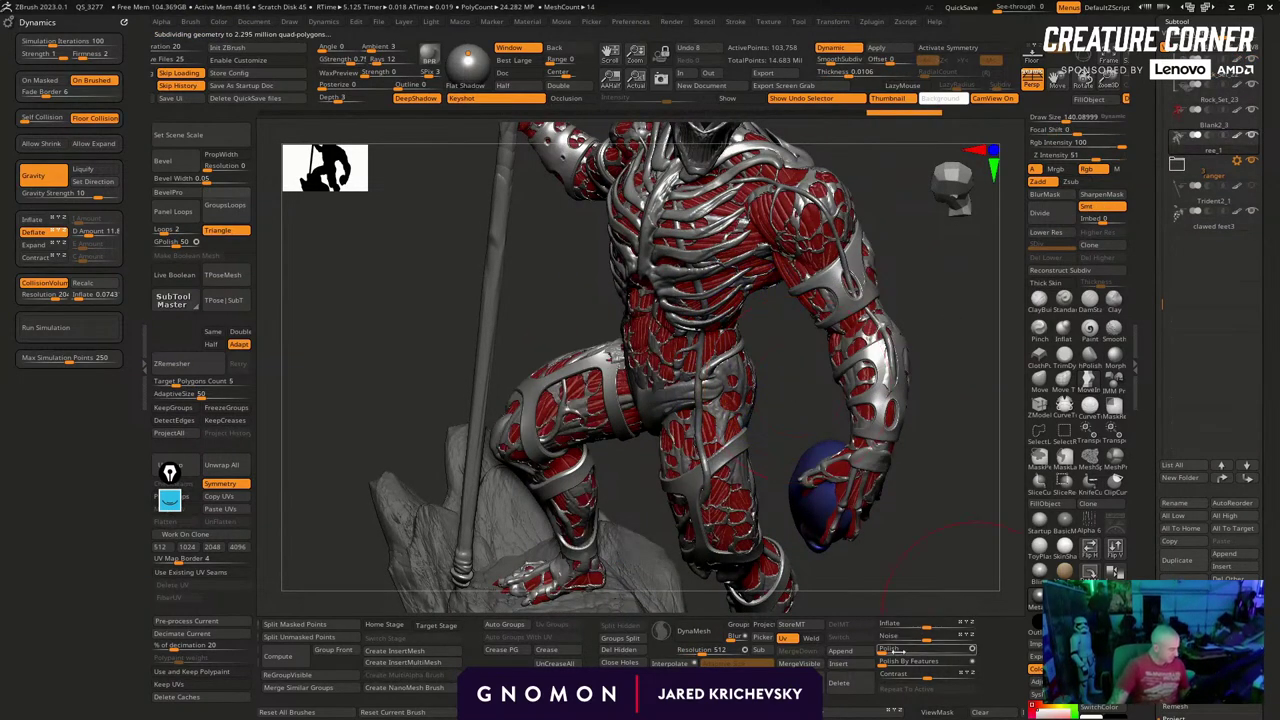
{"action": "mouse_move", "coordinate": [949, 575]}
{"action": "left_mouse_down"}
{"action": "mouse_move", "coordinate": [962, 541]}
{"action": "mouse_move", "coordinate": [949, 586]}
{"action": "left_mouse_up"}
{"action": "key", "text": "ctrl+z"}
{"action": "mouse_move", "coordinate": [926, 540]}
{"action": "left_mouse_down"}
{"action": "mouse_move", "coordinate": [912, 527]}
{"action": "mouse_move", "coordinate": [920, 537]}
{"action": "left_mouse_up"}
{"action": "key", "text": "f"}
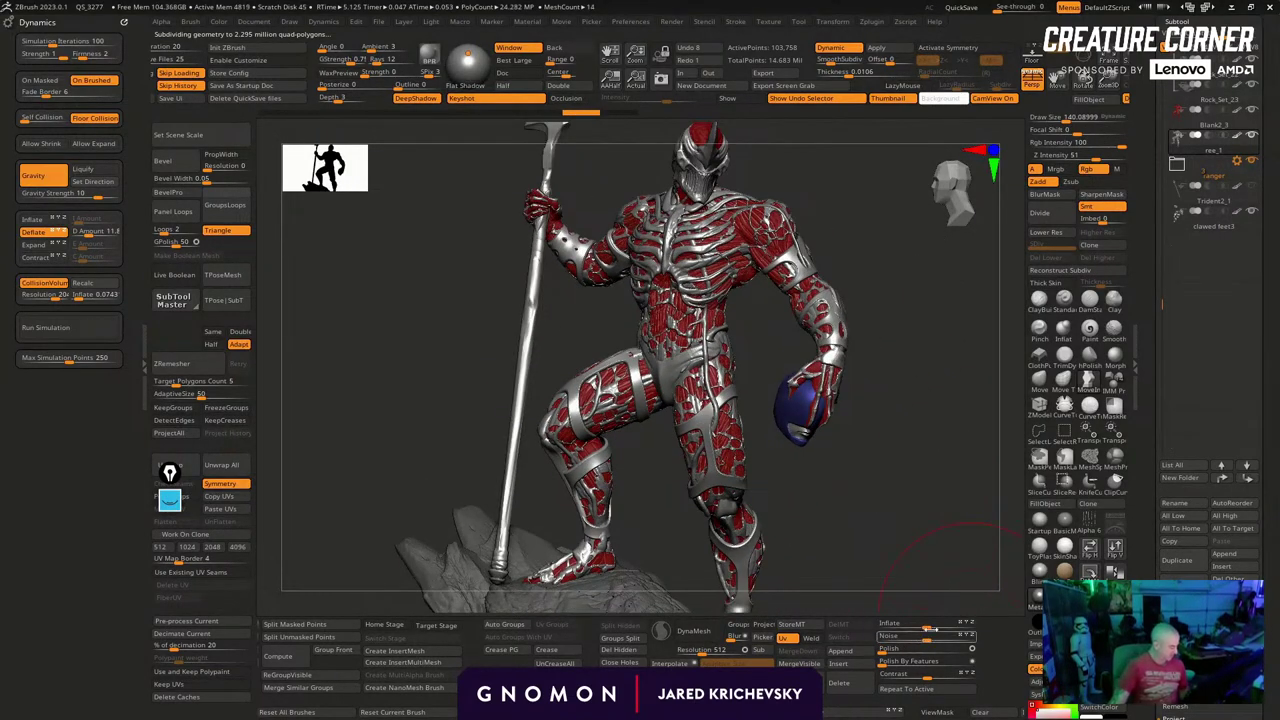
{"action": "left_click_drag", "start_coordinate": [925, 627], "coordinate": [921, 626]}
{"action": "left_click_drag", "start_coordinate": [891, 531], "coordinate": [800, 493]}
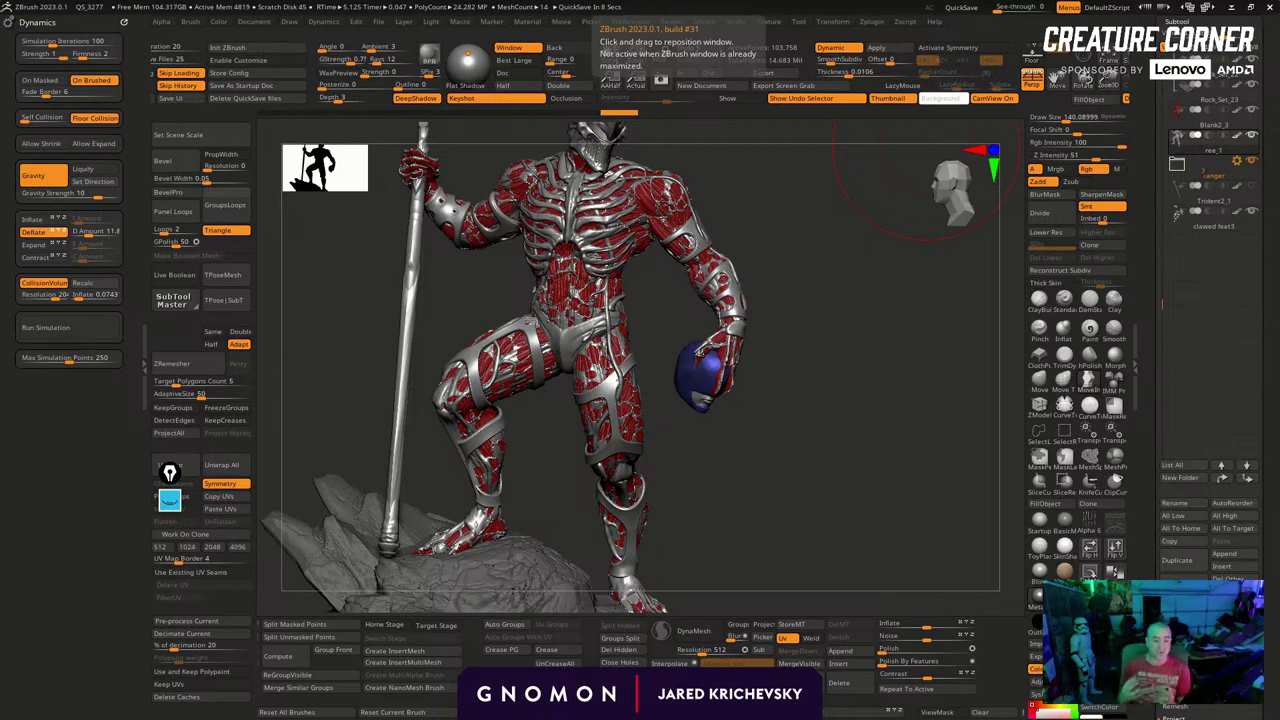
{"action": "mouse_move", "coordinate": [849, 463]}
{"action": "left_mouse_down"}
{"action": "mouse_move", "coordinate": [966, 480]}
{"action": "mouse_move", "coordinate": [954, 483]}
{"action": "left_mouse_up"}
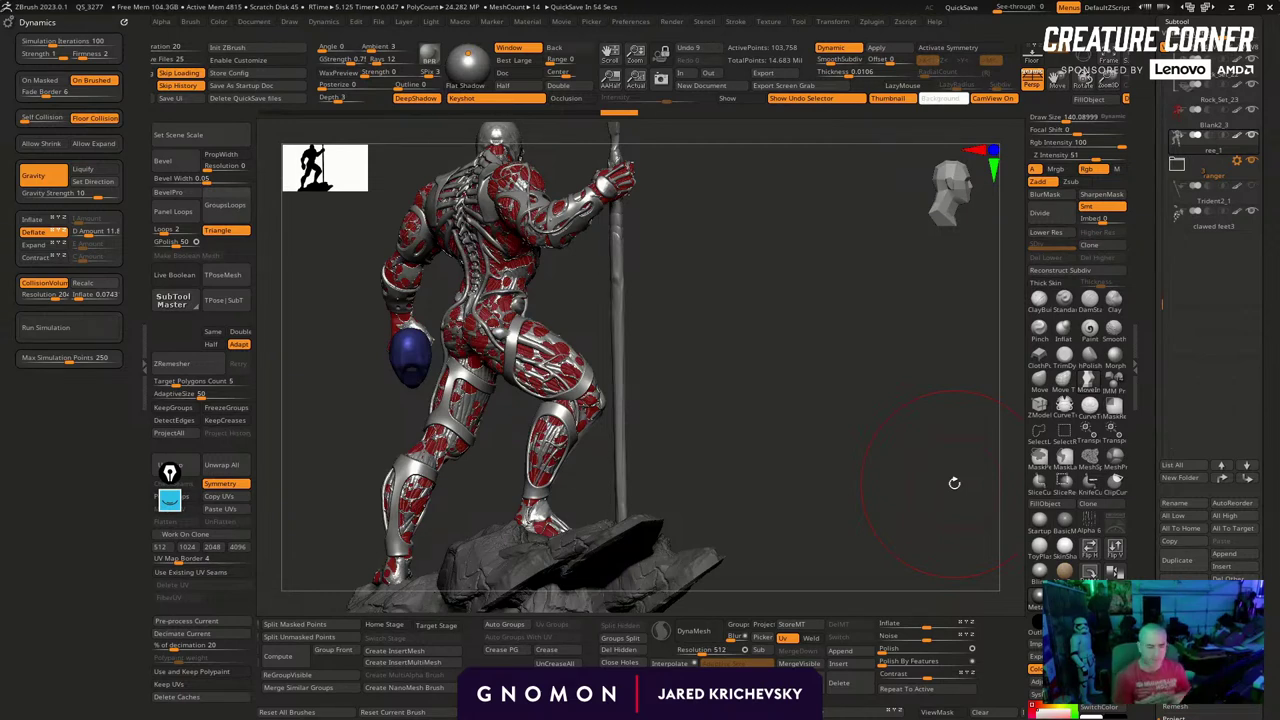
{"action": "mouse_move", "coordinate": [800, 451]}
{"action": "left_mouse_down"}
{"action": "mouse_move", "coordinate": [729, 460]}
{"action": "mouse_move", "coordinate": [803, 460]}
{"action": "mouse_move", "coordinate": [792, 455]}
{"action": "left_mouse_up"}
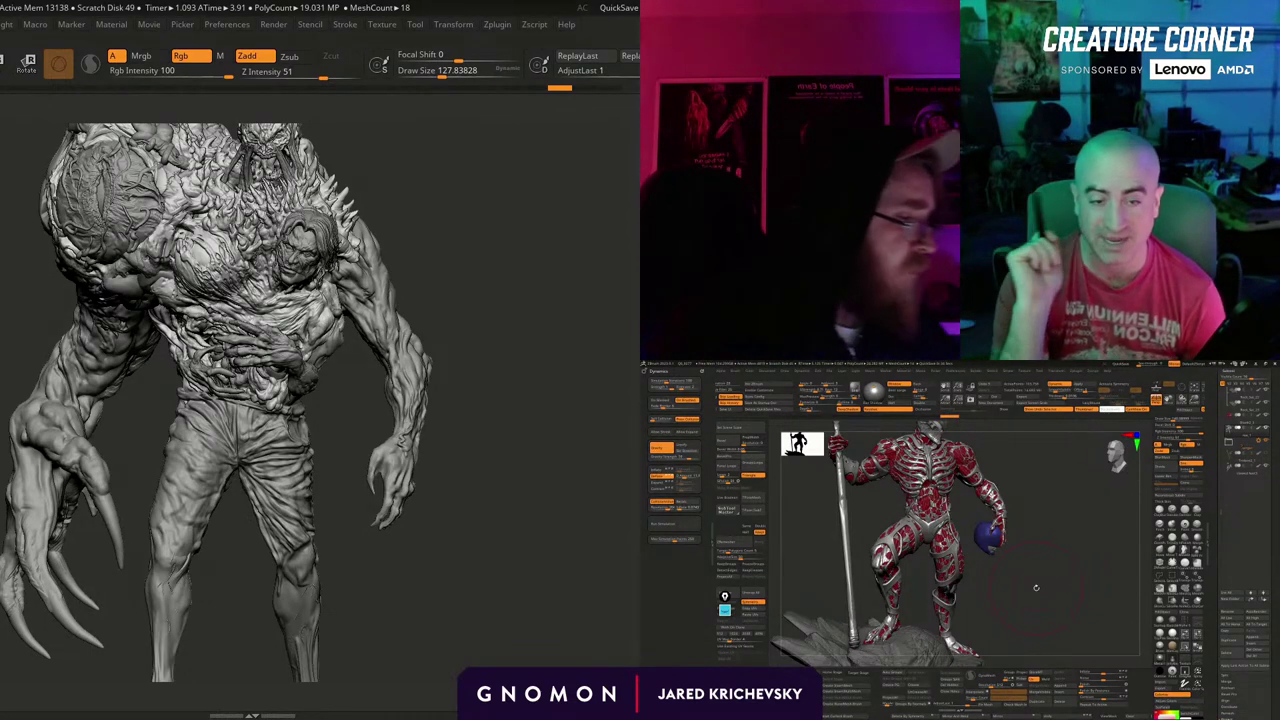
Select the giant shoulder eye on the Birkin creature and nudge the area around its pupil with the Move brush.
{"action": "left_click_drag", "start_coordinate": [334, 380], "coordinate": [508, 368]}
{"action": "left_click", "coordinate": [166, 289], "text": "alt"}
{"action": "left_click_drag", "start_coordinate": [50, 235], "coordinate": [165, 395], "text": "alt"}
{"action": "left_click", "coordinate": [198, 392], "text": "alt"}
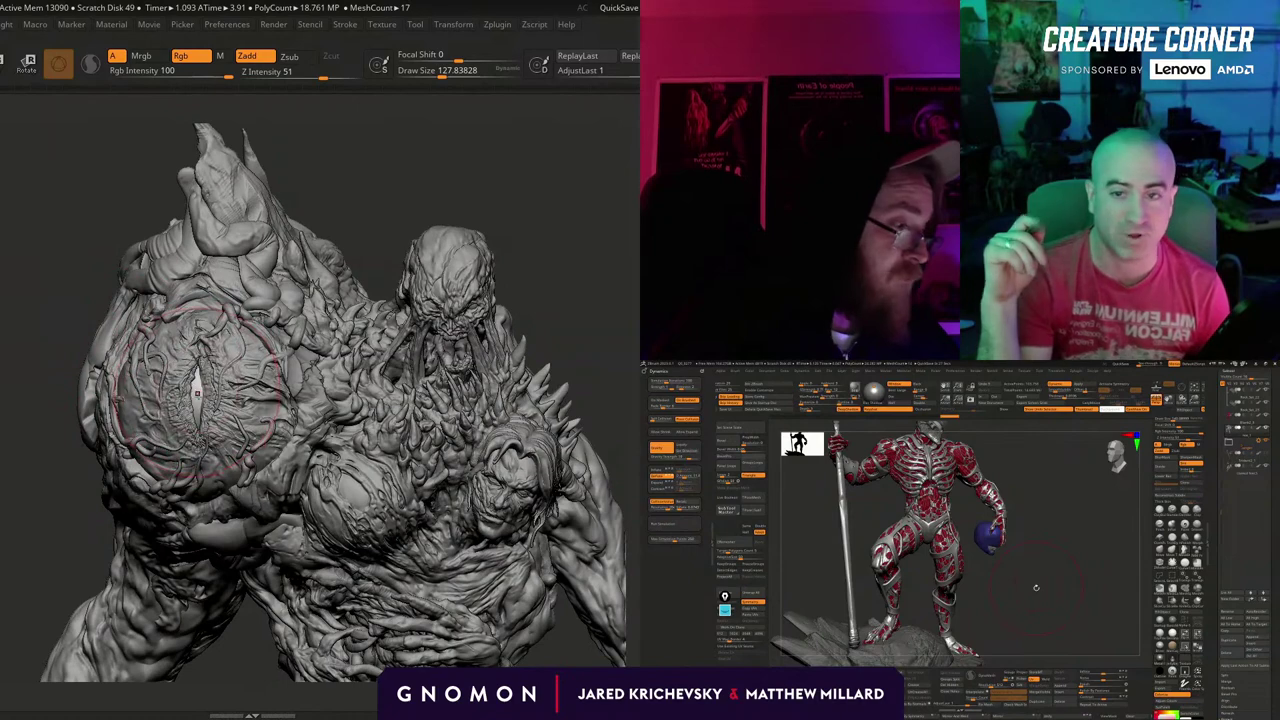
{"action": "key", "text": "b"}
{"action": "key", "text": "m"}
{"action": "key", "text": "v"}
{"action": "left_click_drag", "start_coordinate": [197, 399], "coordinate": [200, 390]}
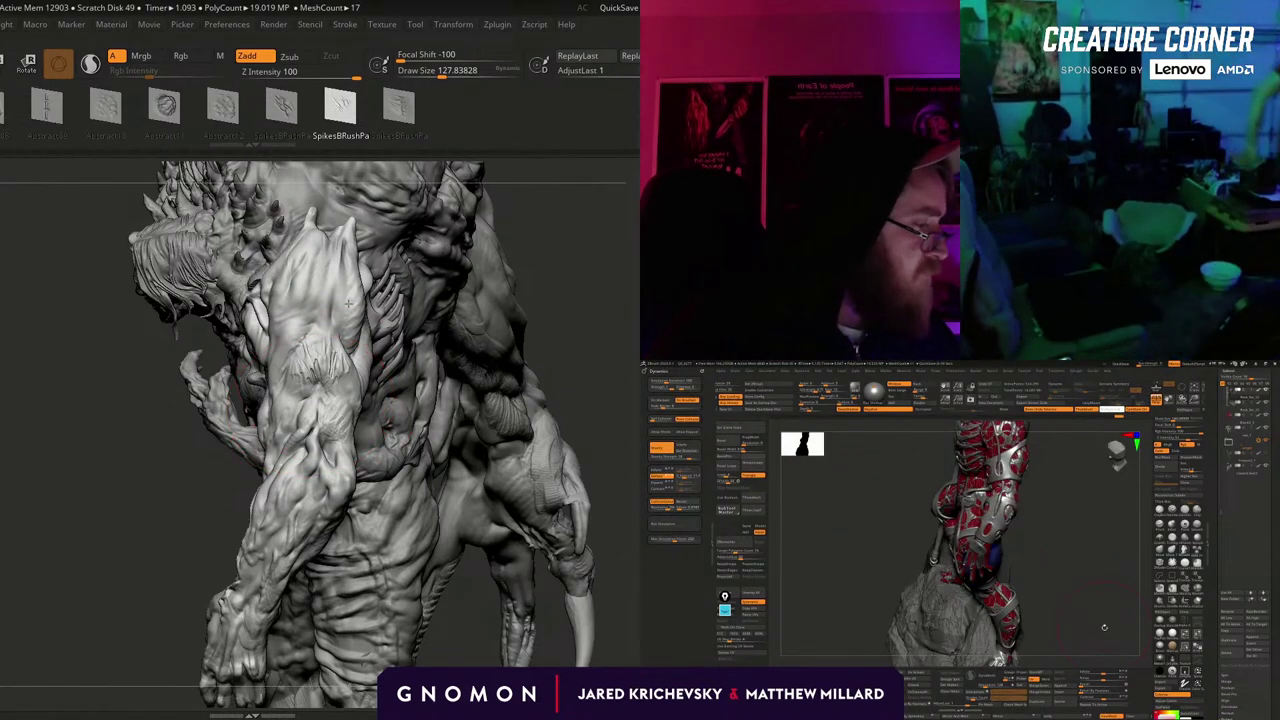
Examine the creature's smaller arm, shoulder and side of the torso from several angles.
{"action": "left_click_drag", "start_coordinate": [505, 363], "coordinate": [521, 398]}
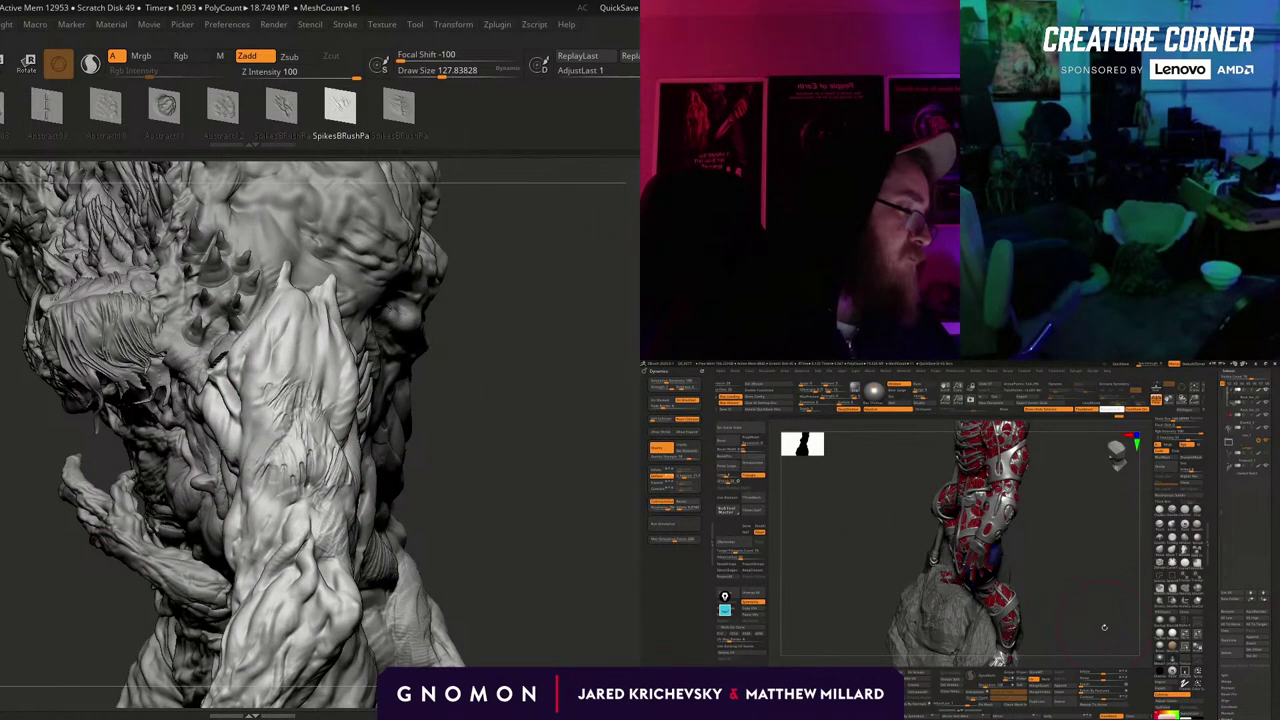
{"action": "left_click_drag", "start_coordinate": [454, 406], "coordinate": [545, 400]}
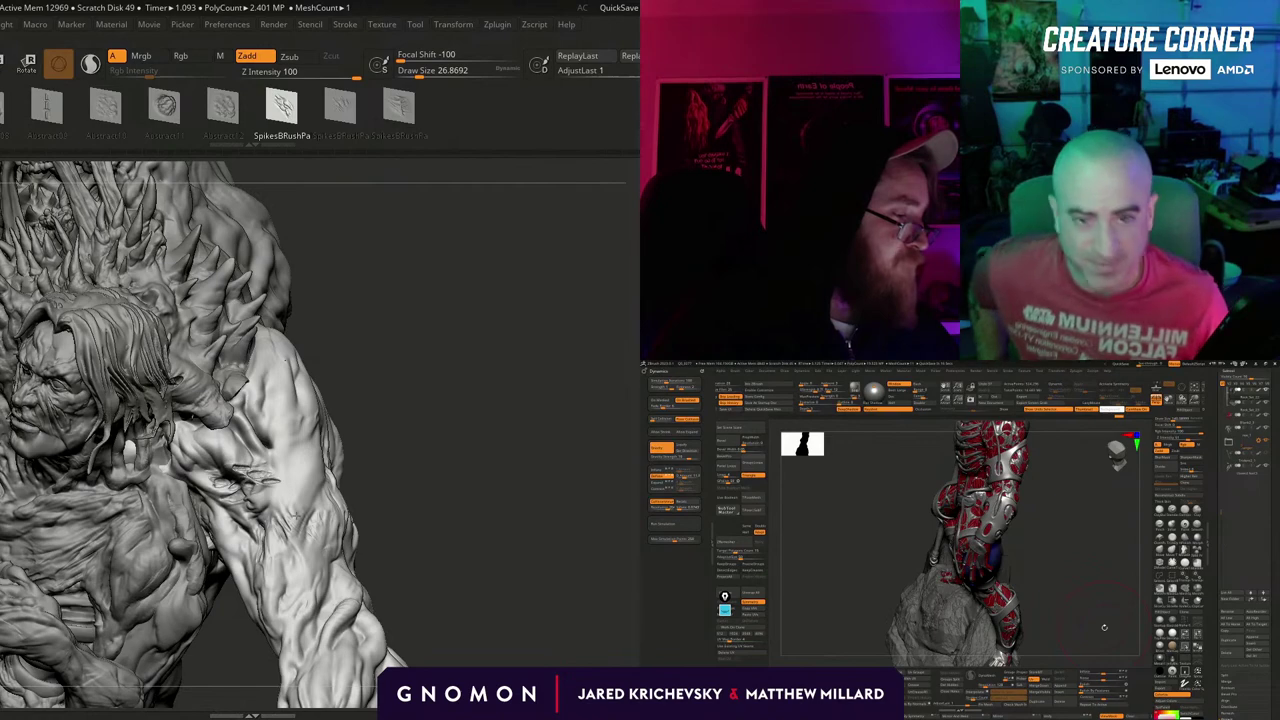
{"action": "left_click_drag", "start_coordinate": [405, 452], "coordinate": [343, 367], "text": "alt"}
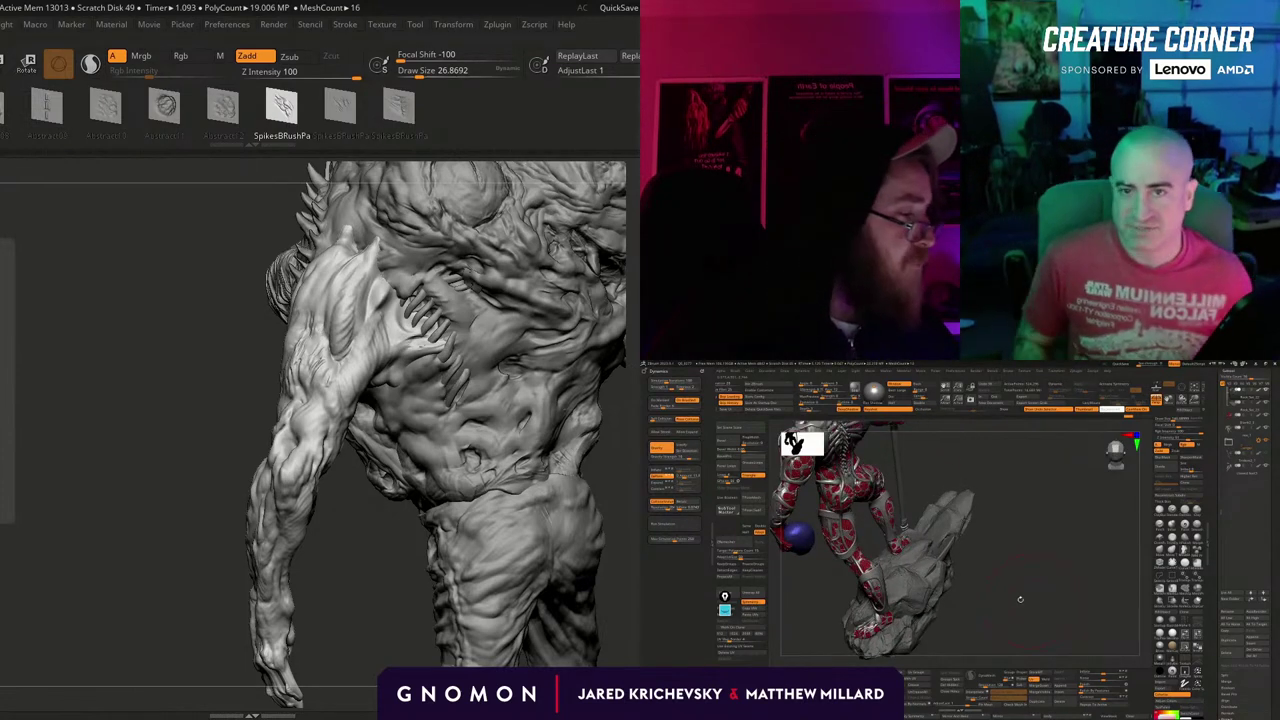
{"action": "left_click_drag", "start_coordinate": [148, 384], "coordinate": [236, 414]}
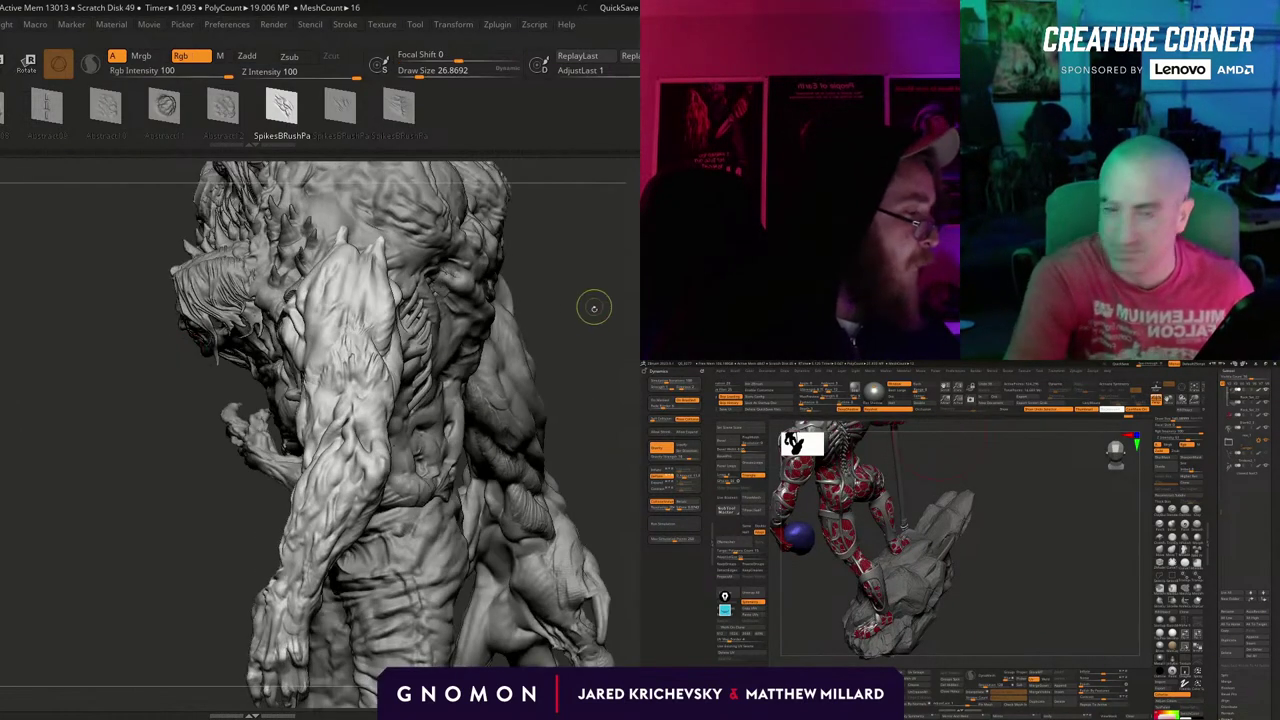
{"action": "left_click_drag", "start_coordinate": [590, 308], "coordinate": [450, 340]}
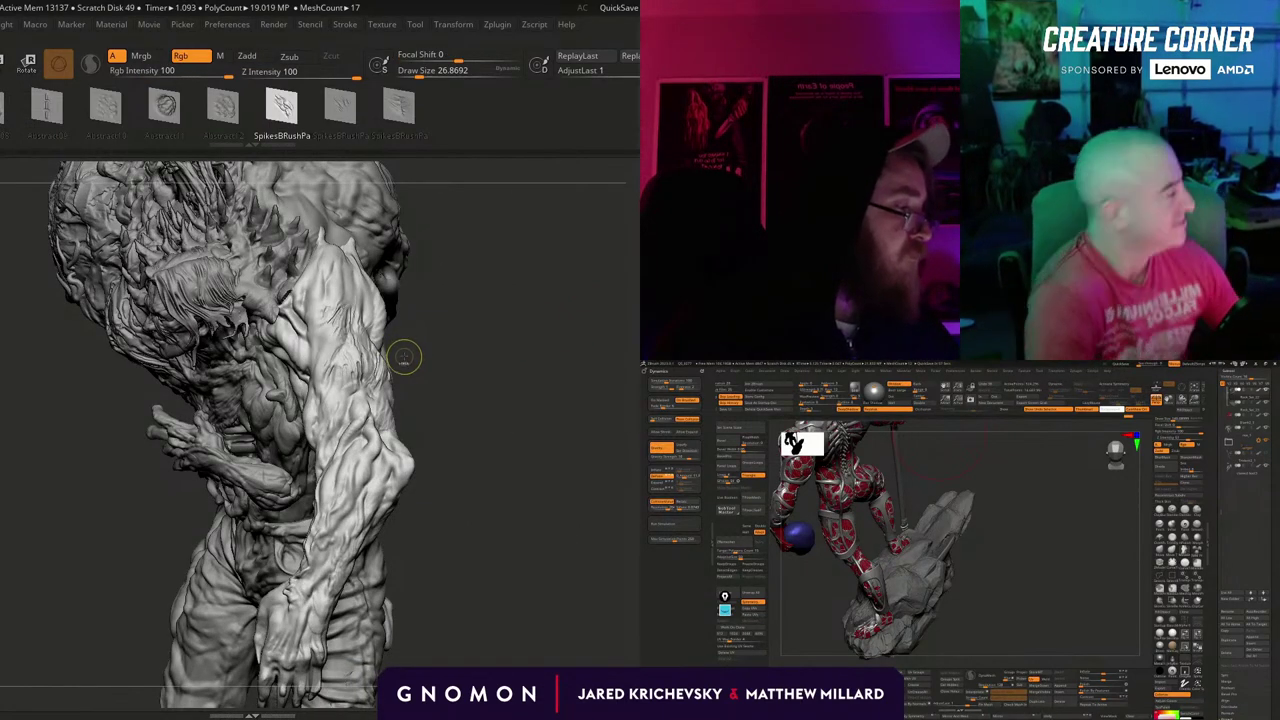
{"action": "left_click", "coordinate": [440, 388], "text": "ctrl"}
{"action": "left_click_drag", "start_coordinate": [440, 388], "coordinate": [454, 366]}
{"action": "left_click", "coordinate": [526, 351], "text": "ctrl"}
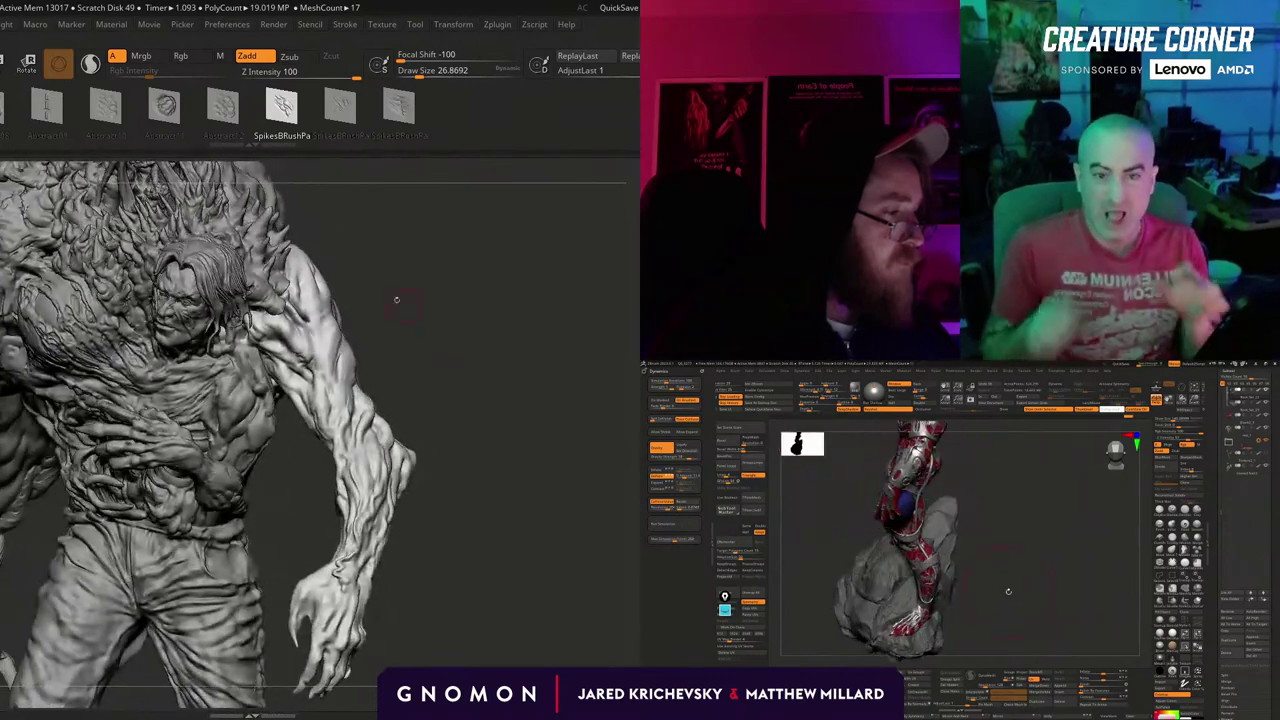
{"action": "left_click_drag", "start_coordinate": [397, 300], "coordinate": [595, 359], "text": "alt"}
{"action": "left_click_drag", "start_coordinate": [7, 339], "coordinate": [45, 347]}
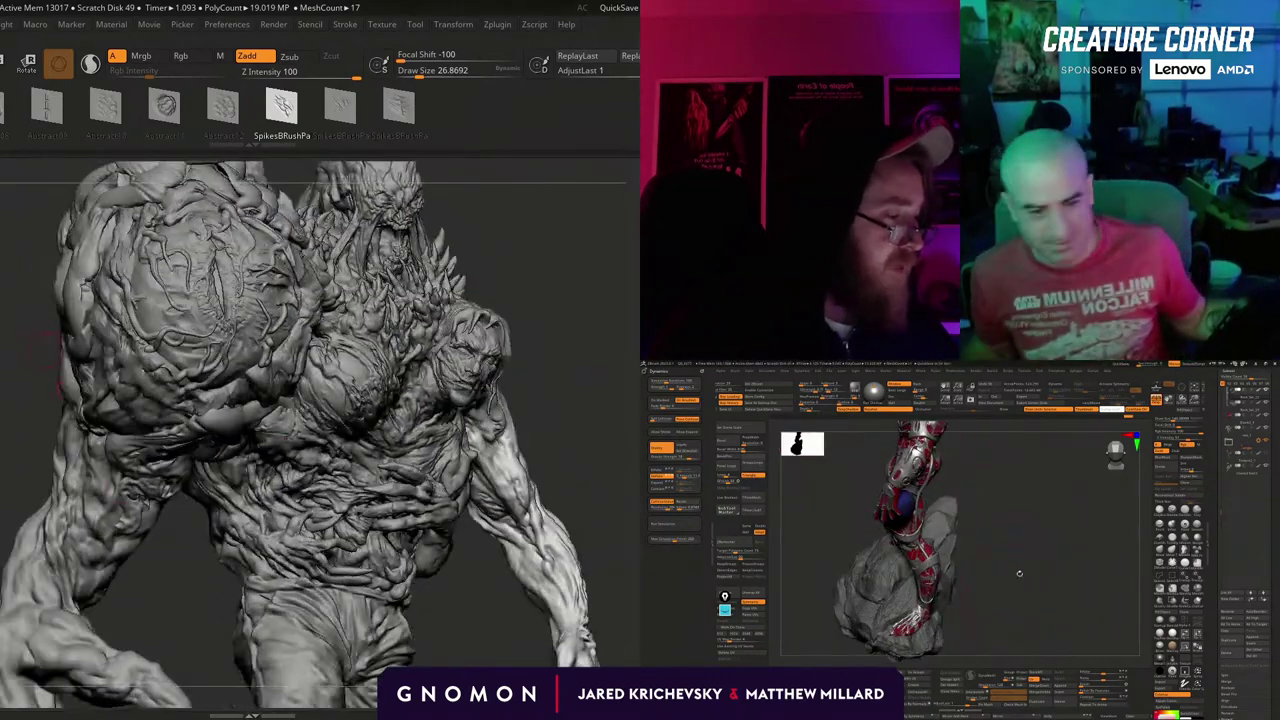
Browse the sculpted torn-flesh planes to compare source patches for the spikes brush.
{"action": "left_click_drag", "start_coordinate": [185, 589], "coordinate": [155, 581], "text": "alt"}
{"action": "key", "text": "f"}
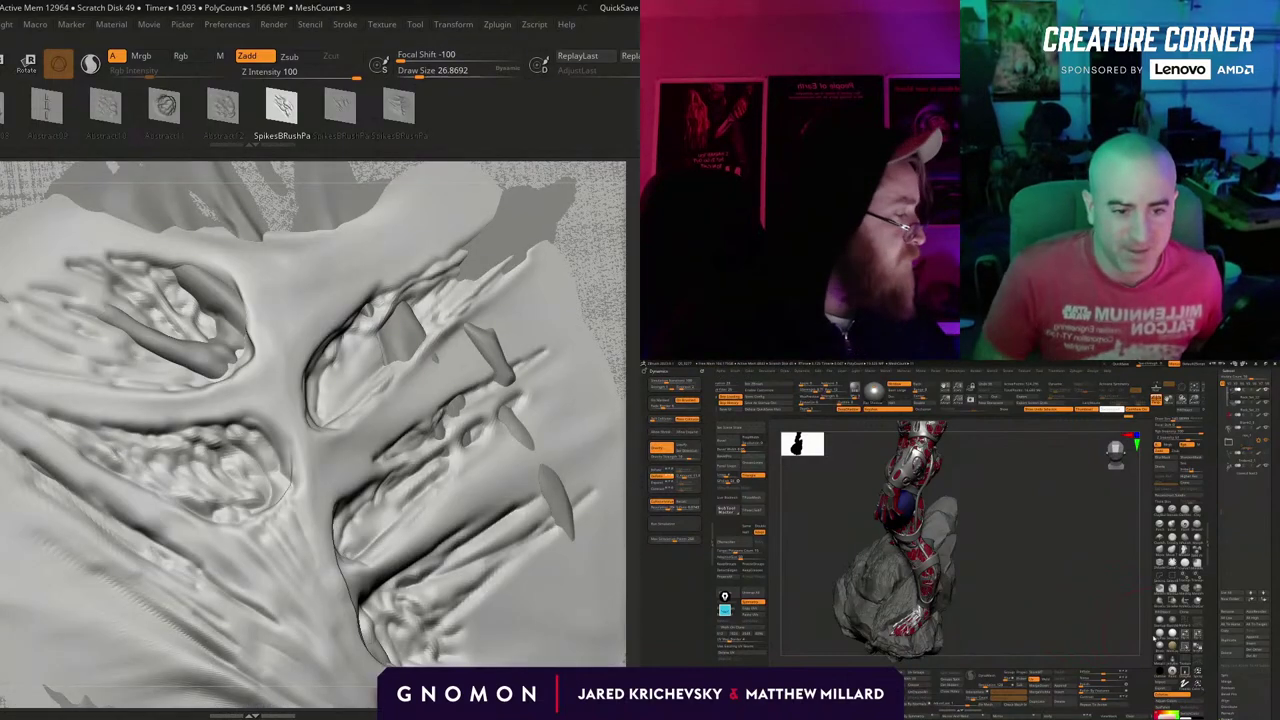
{"action": "left_click_drag", "start_coordinate": [632, 420], "coordinate": [598, 414], "text": "shift"}
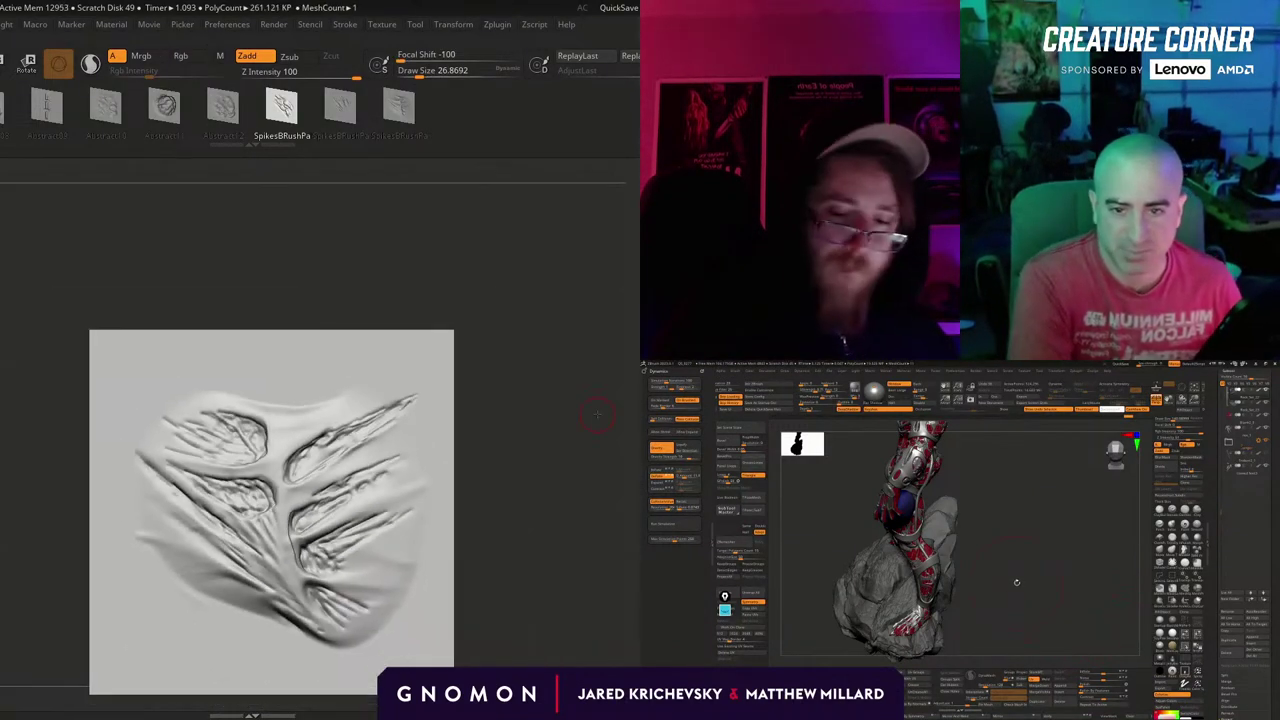
{"action": "key", "text": "Down"}
{"action": "key", "text": "Down"}
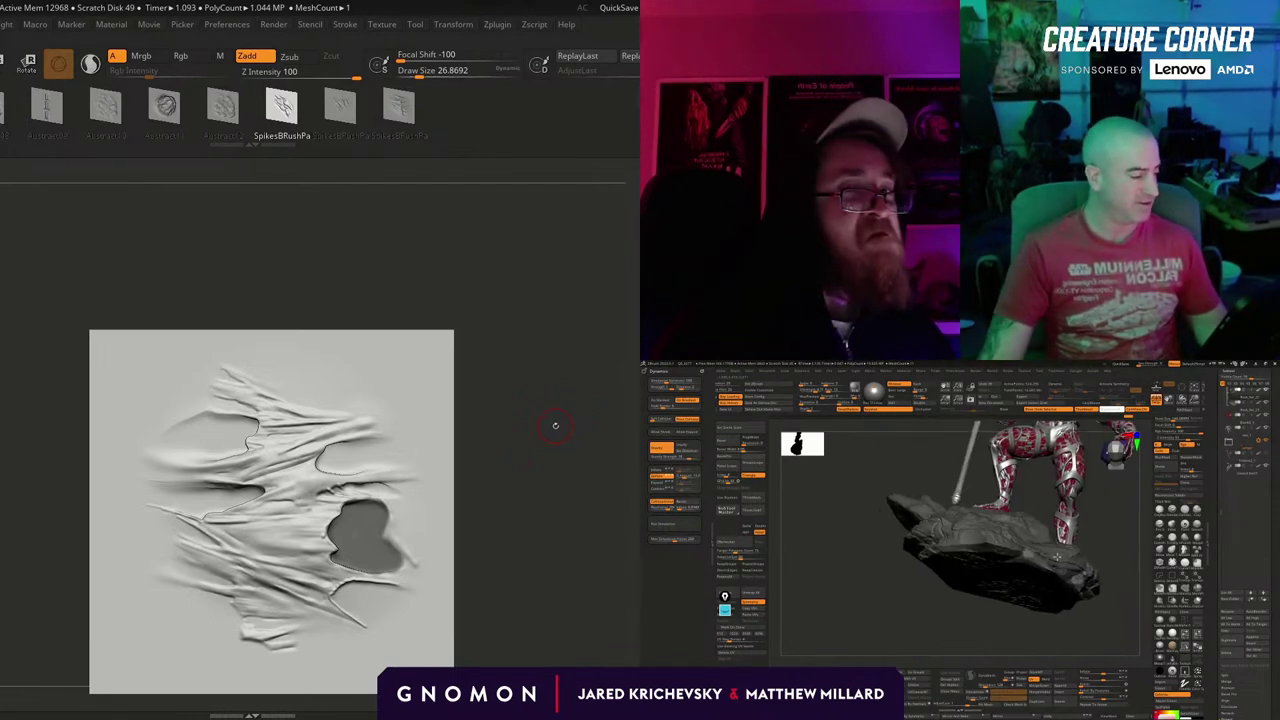
{"action": "key", "text": "ctrl+z"}
{"action": "key", "text": "ctrl+z"}
{"action": "key", "text": "ctrl+z"}
{"action": "key", "text": "ctrl+z"}
{"action": "key", "text": "ctrl+z"}
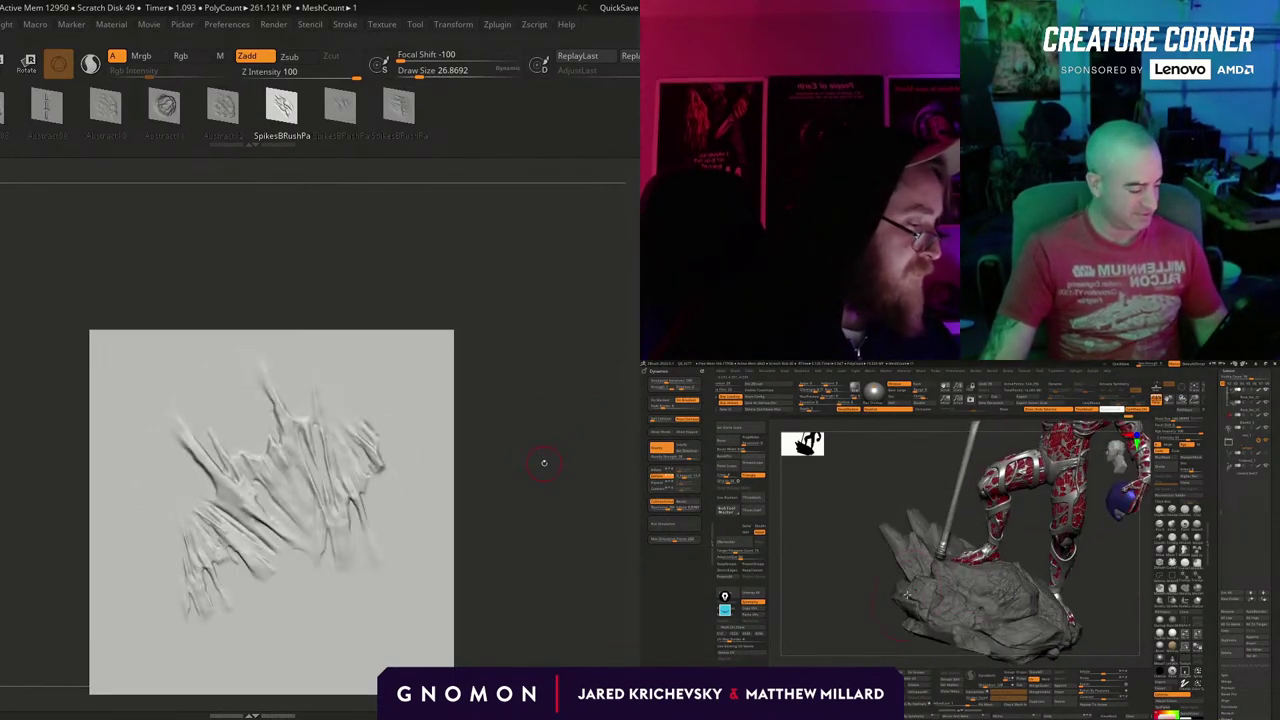
{"action": "key", "text": "ctrl+z"}
{"action": "key", "text": "ctrl+z"}
{"action": "key", "text": "ctrl+z"}
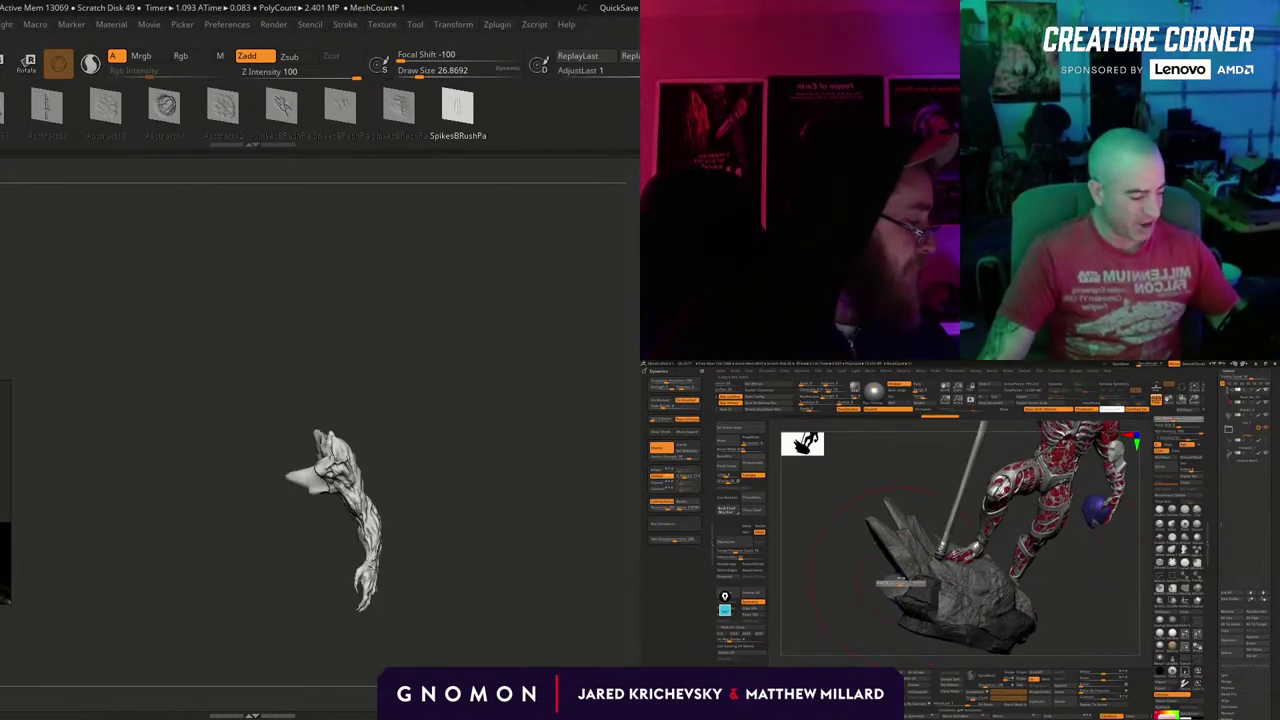
Try the newly added spikes-brush patch on the smaller arm near the shoulder and undo the last stamp.
{"action": "left_click_drag", "start_coordinate": [458, 415], "coordinate": [414, 408]}
{"action": "left_click_drag", "start_coordinate": [338, 430], "coordinate": [514, 440]}
{"action": "left_click_drag", "start_coordinate": [486, 397], "coordinate": [525, 345]}
{"action": "left_click_drag", "start_coordinate": [343, 434], "coordinate": [488, 371]}
{"action": "key", "text": "ctrl+z"}
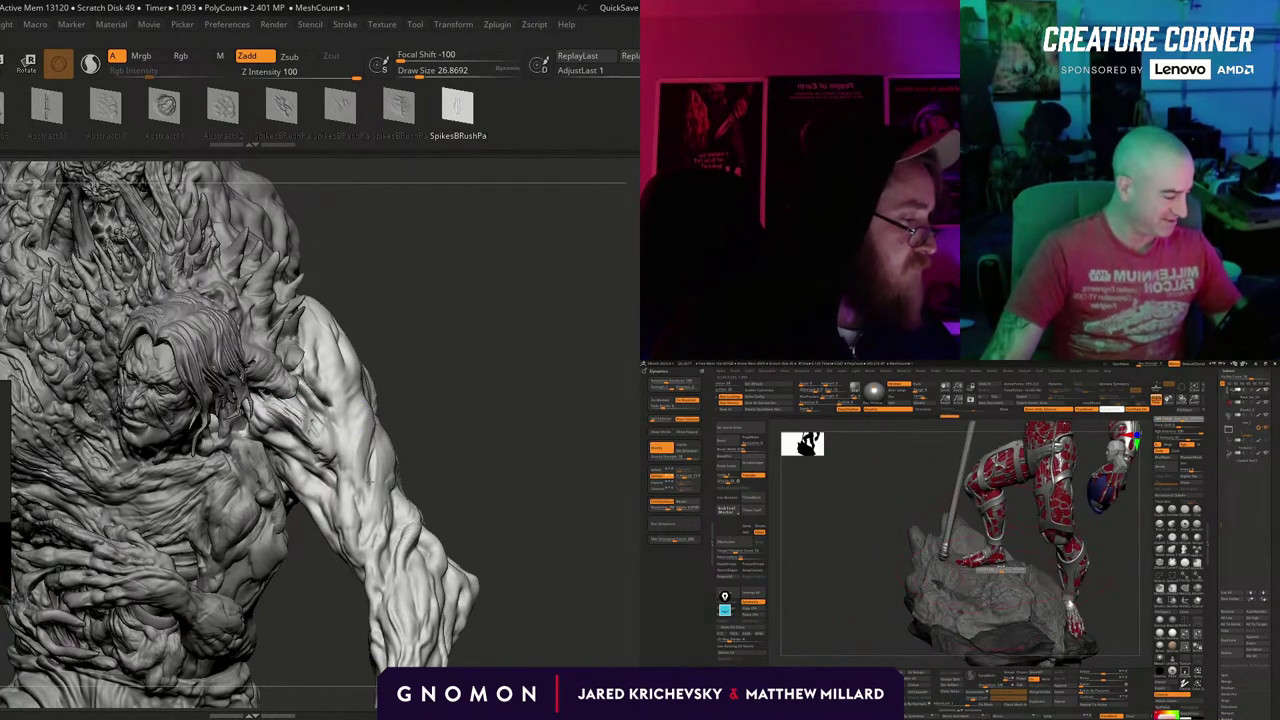
Select the large clawed arm and work the new spikes-brush patch over its upper arm and forearm.
{"action": "left_click_drag", "start_coordinate": [497, 391], "coordinate": [471, 426]}
{"action": "right_click_drag", "start_coordinate": [471, 426], "coordinate": [446, 406], "text": "ctrl"}
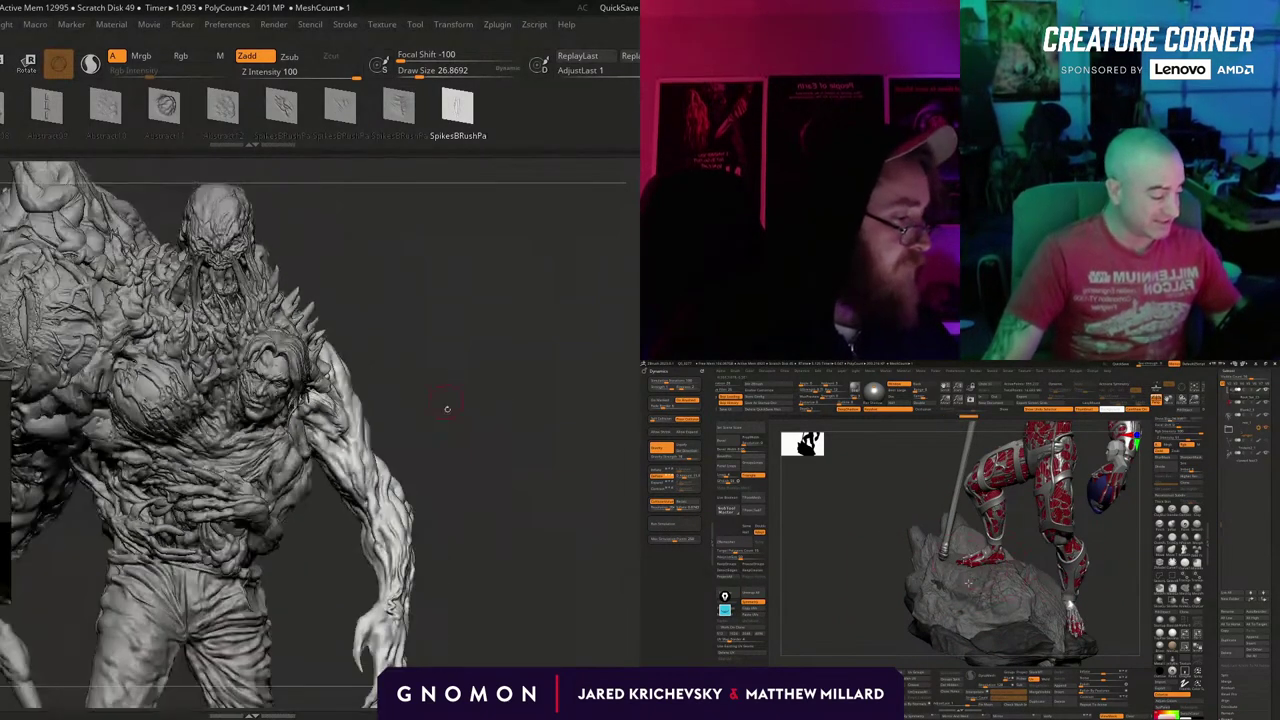
{"action": "left_click_drag", "start_coordinate": [436, 422], "coordinate": [621, 377], "text": "alt"}
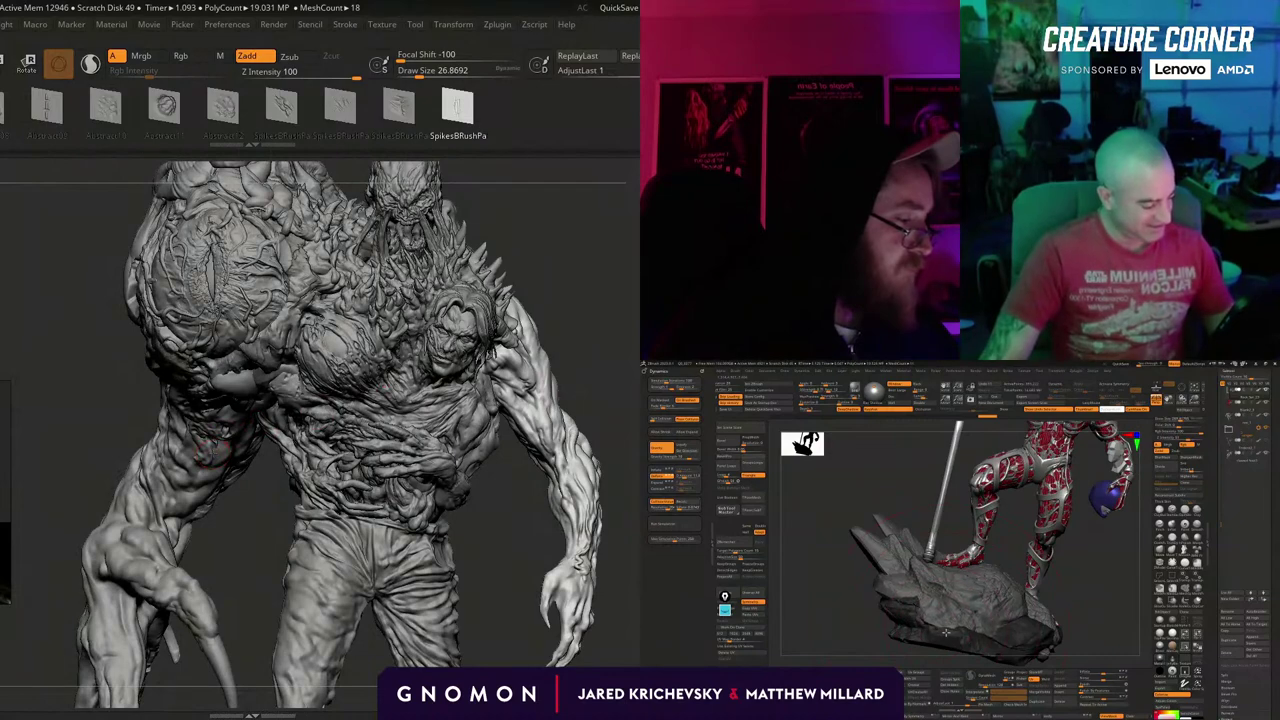
{"action": "left_click", "coordinate": [210, 453], "text": "alt"}
{"action": "left_click_drag", "start_coordinate": [148, 452], "coordinate": [189, 456]}
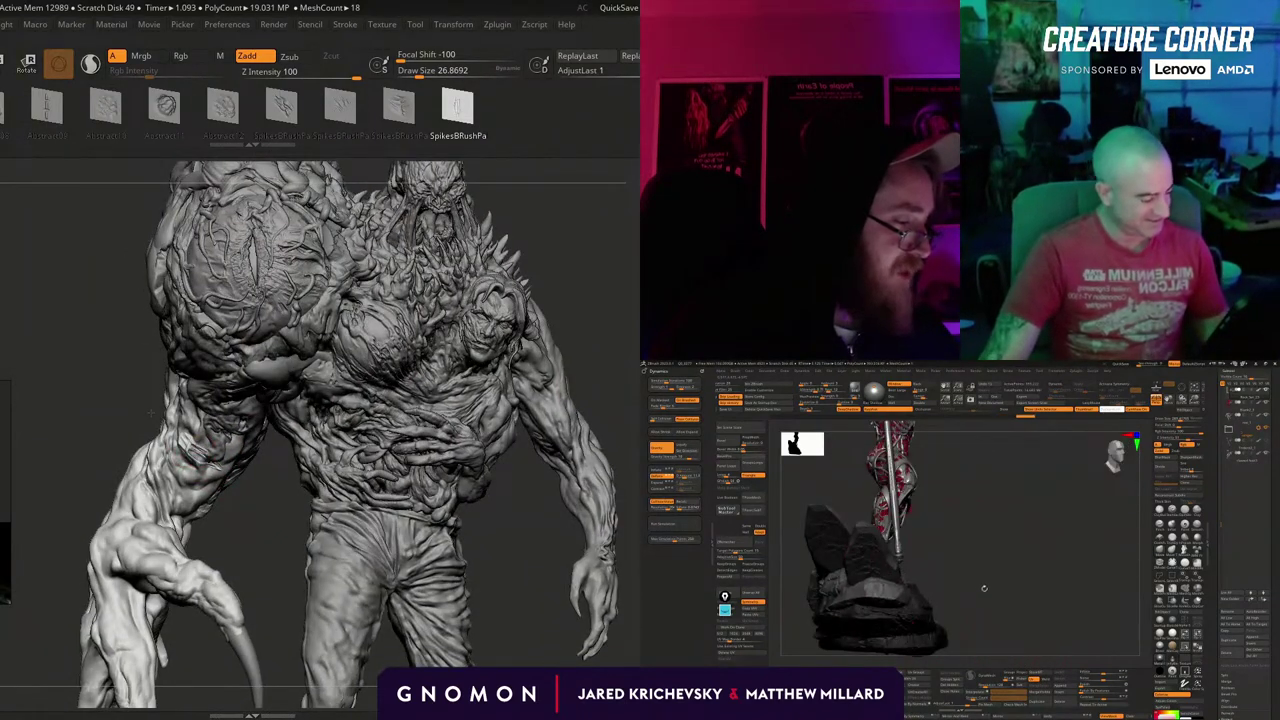
{"action": "mouse_move", "coordinate": [150, 412]}
{"action": "left_mouse_down"}
{"action": "mouse_move", "coordinate": [190, 406]}
{"action": "mouse_move", "coordinate": [202, 472]}
{"action": "left_mouse_up"}
{"action": "left_click_drag", "start_coordinate": [247, 518], "coordinate": [195, 505]}
{"action": "left_click_drag", "start_coordinate": [137, 438], "coordinate": [143, 410]}
{"action": "left_click_drag", "start_coordinate": [205, 500], "coordinate": [245, 498]}
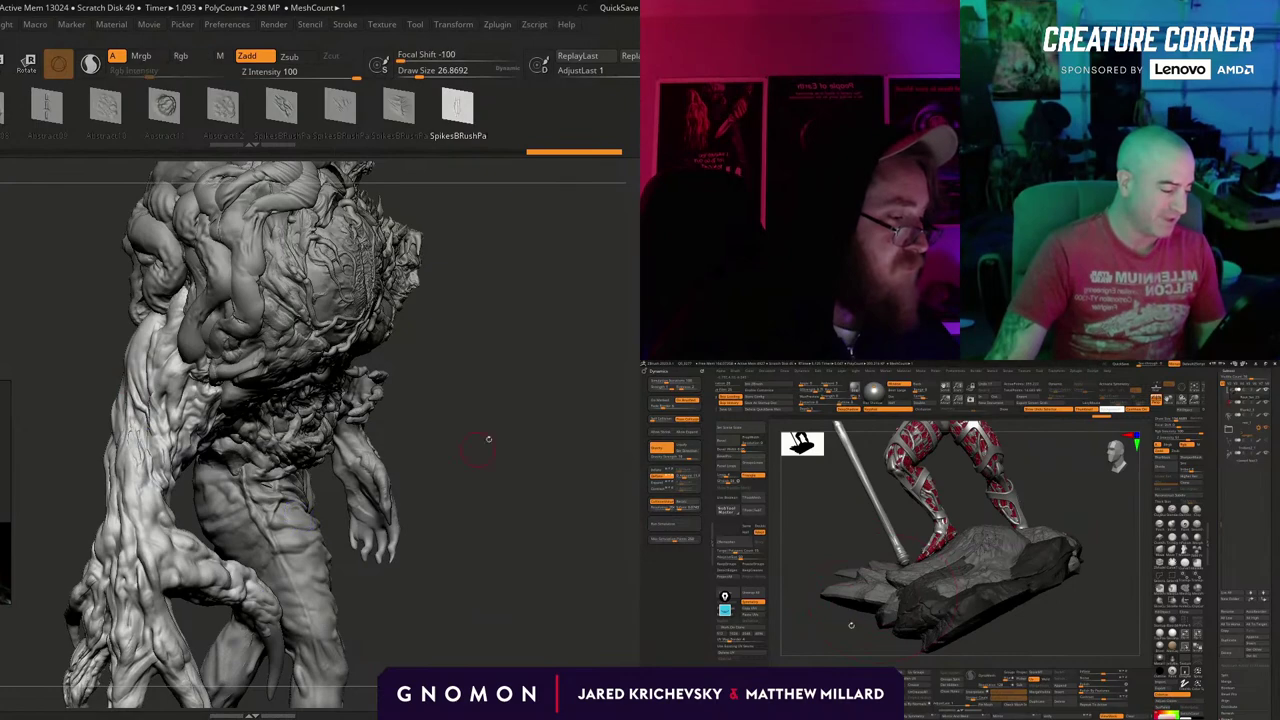
{"action": "left_click_drag", "start_coordinate": [139, 430], "coordinate": [142, 417]}
{"action": "mouse_move", "coordinate": [438, 444]}
{"action": "left_mouse_down"}
{"action": "mouse_move", "coordinate": [385, 446]}
{"action": "mouse_move", "coordinate": [246, 523]}
{"action": "mouse_move", "coordinate": [215, 515]}
{"action": "left_mouse_up"}
{"action": "left_click_drag", "start_coordinate": [480, 350], "coordinate": [505, 340]}
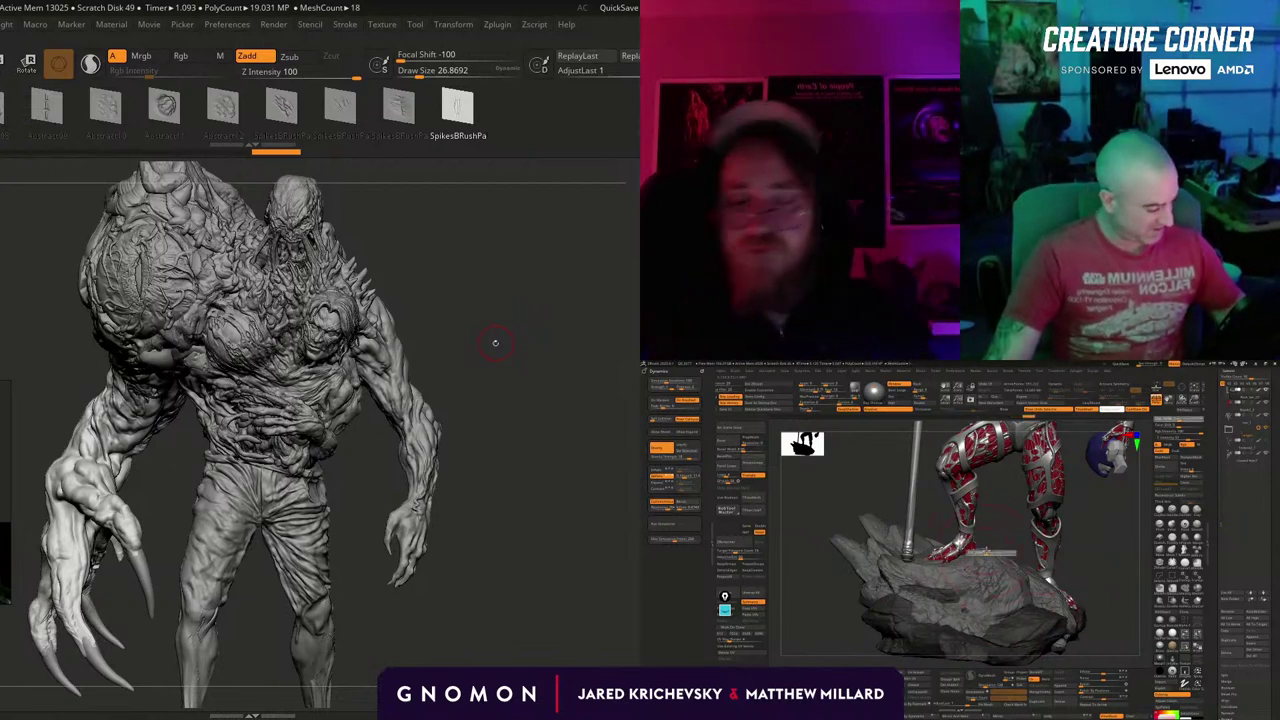
Carve creases where the flesh meets a claw on the large hand with the DamStandard brush.
{"action": "key", "text": "b"}
{"action": "key", "text": "d"}
{"action": "key", "text": "s"}
{"action": "key", "text": "alt+shift+s"}
{"action": "left_click_drag", "start_coordinate": [520, 606], "coordinate": [533, 529]}
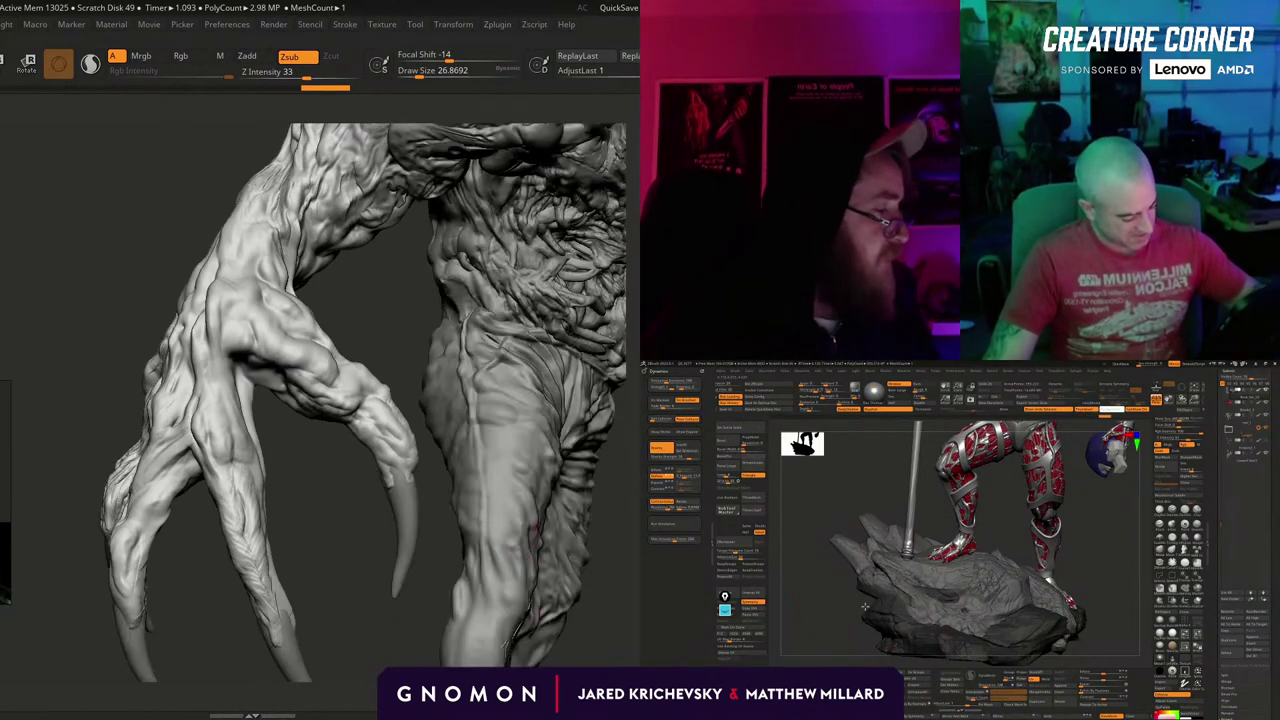
{"action": "mouse_move", "coordinate": [345, 565]}
{"action": "left_mouse_down"}
{"action": "mouse_move", "coordinate": [351, 543]}
{"action": "mouse_move", "coordinate": [388, 545]}
{"action": "mouse_move", "coordinate": [331, 555]}
{"action": "left_mouse_up"}
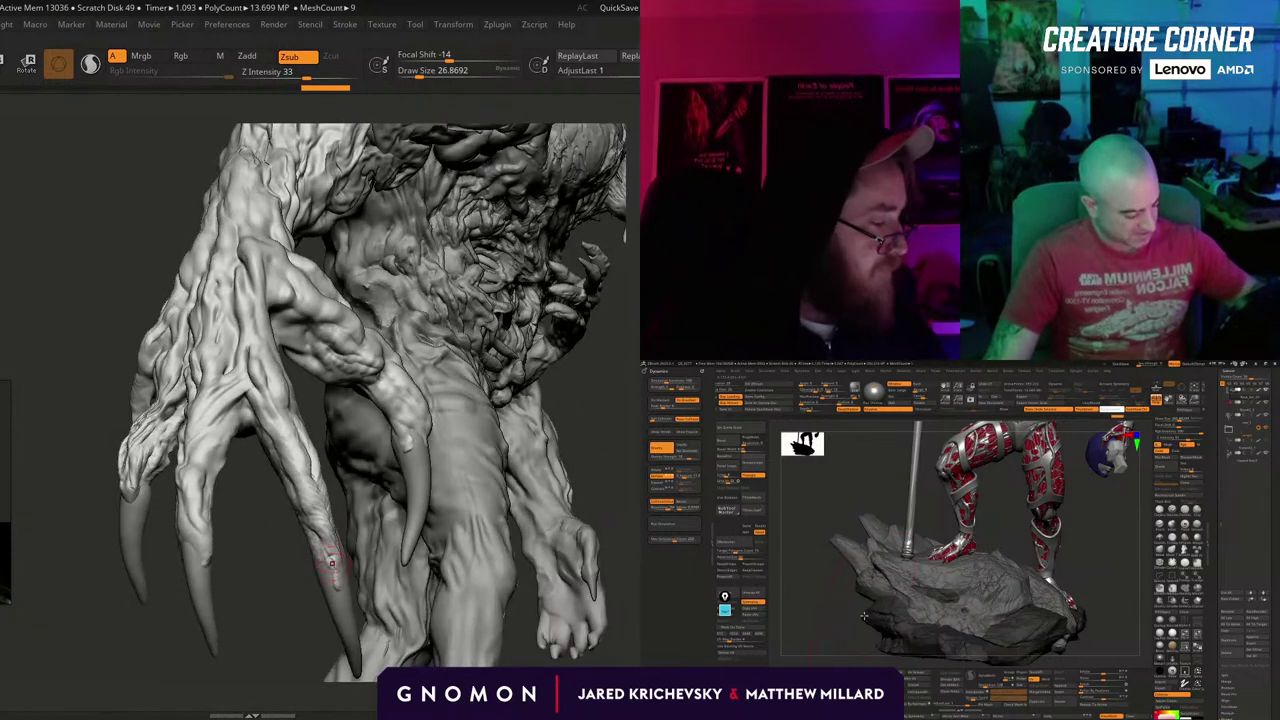
{"action": "left_click_drag", "start_coordinate": [293, 603], "coordinate": [341, 573]}
Build up raised flesh around the base of the large hand's claw with the ClayBuildup brush.
{"action": "key", "text": "b"}
{"action": "key", "text": "c"}
{"action": "key", "text": "b"}
{"action": "left_click_drag", "start_coordinate": [353, 530], "coordinate": [328, 551]}
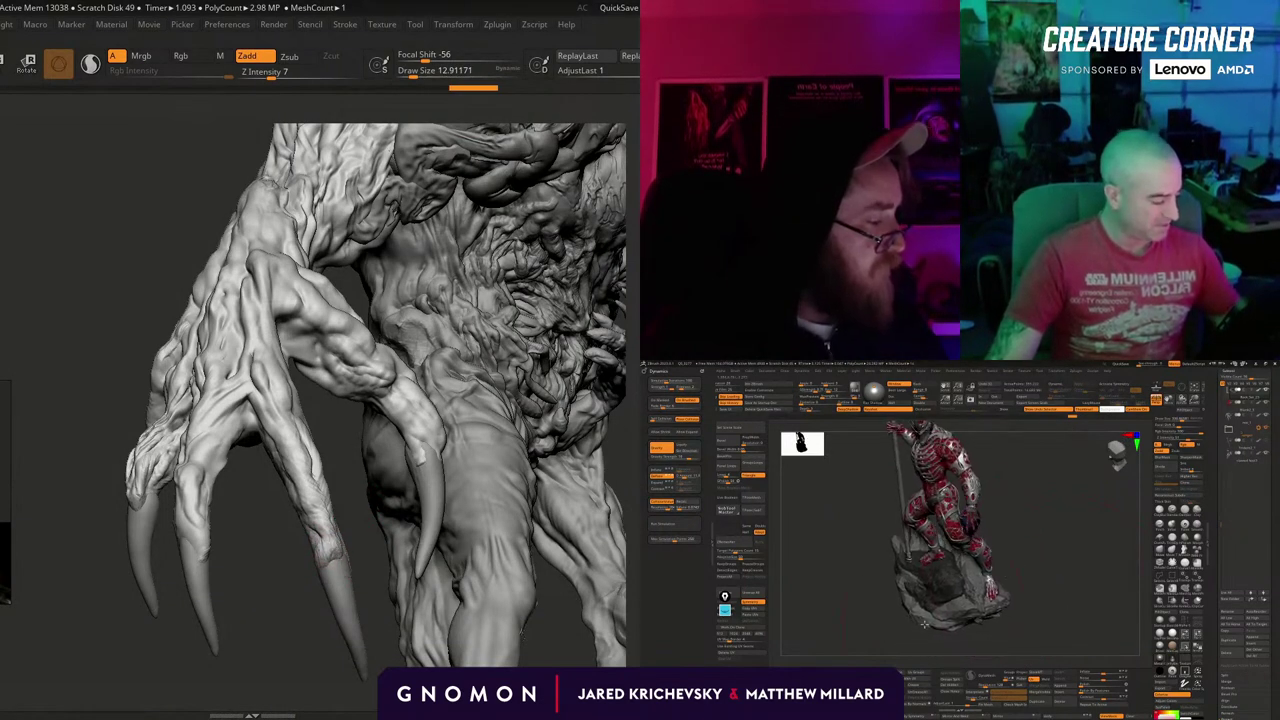
Set the brush's Z Intensity to 21 and a small draw size, and work the flesh at the large hand's claw base.
{"action": "left_click_drag", "start_coordinate": [188, 539], "coordinate": [268, 554]}
{"action": "key", "text": "s"}
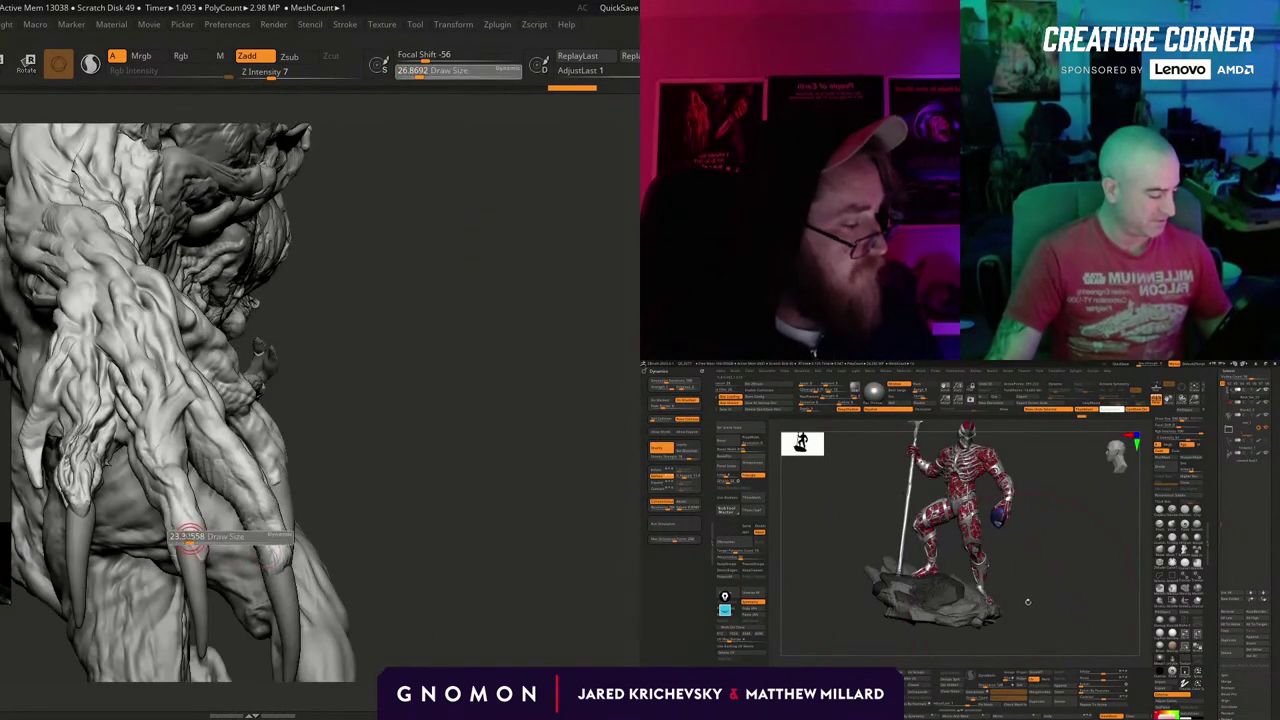
{"action": "left_click", "coordinate": [289, 75]}
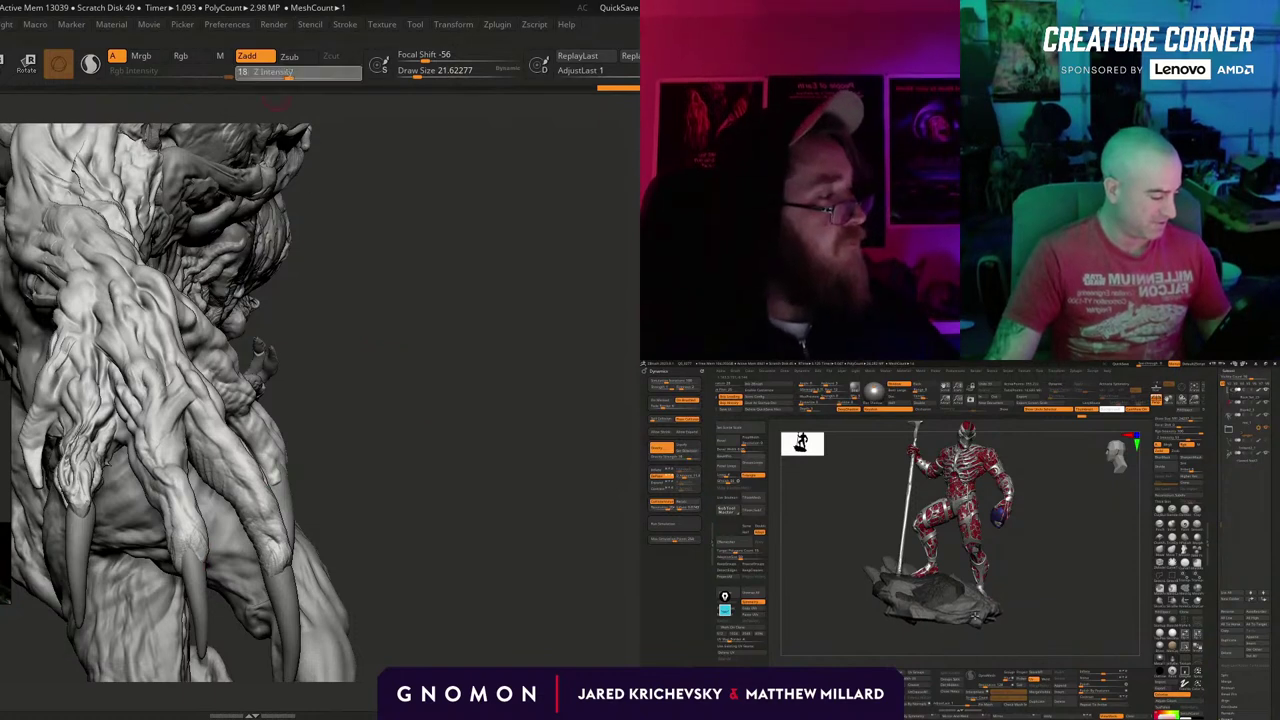
{"action": "key", "text": "s"}
{"action": "left_click", "coordinate": [196, 541]}
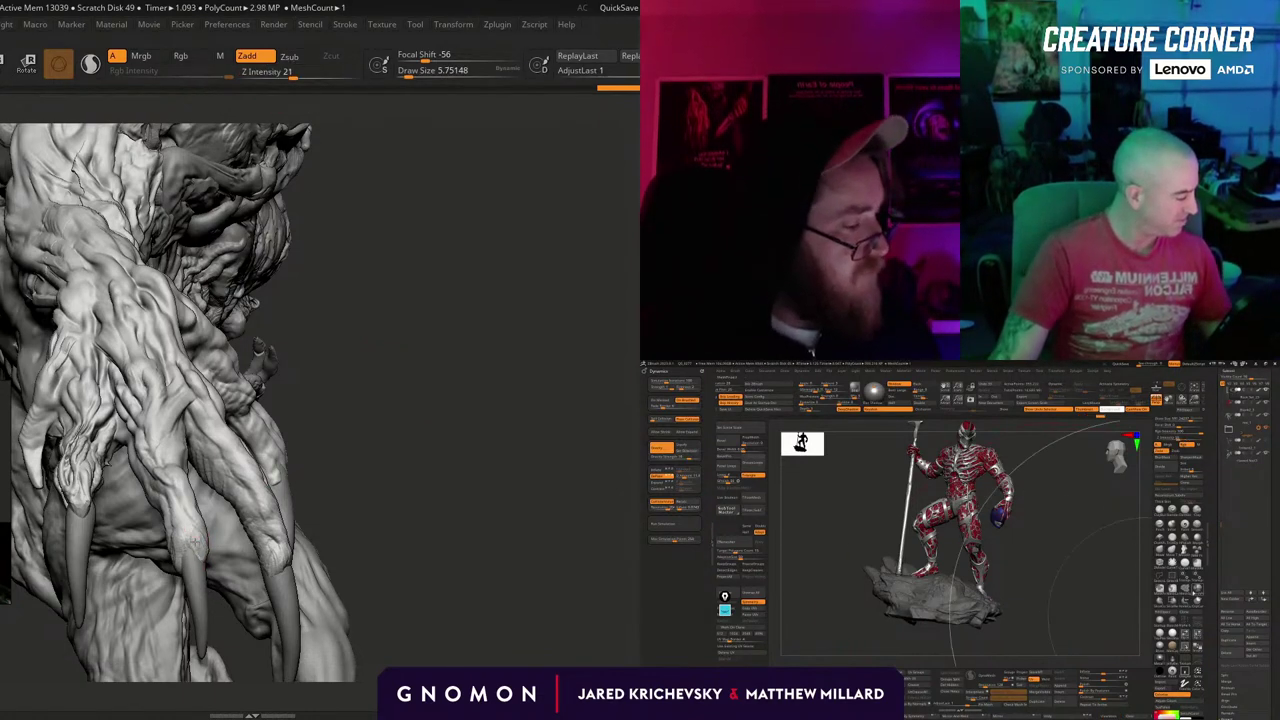
{"action": "key", "text": "bracketright"}
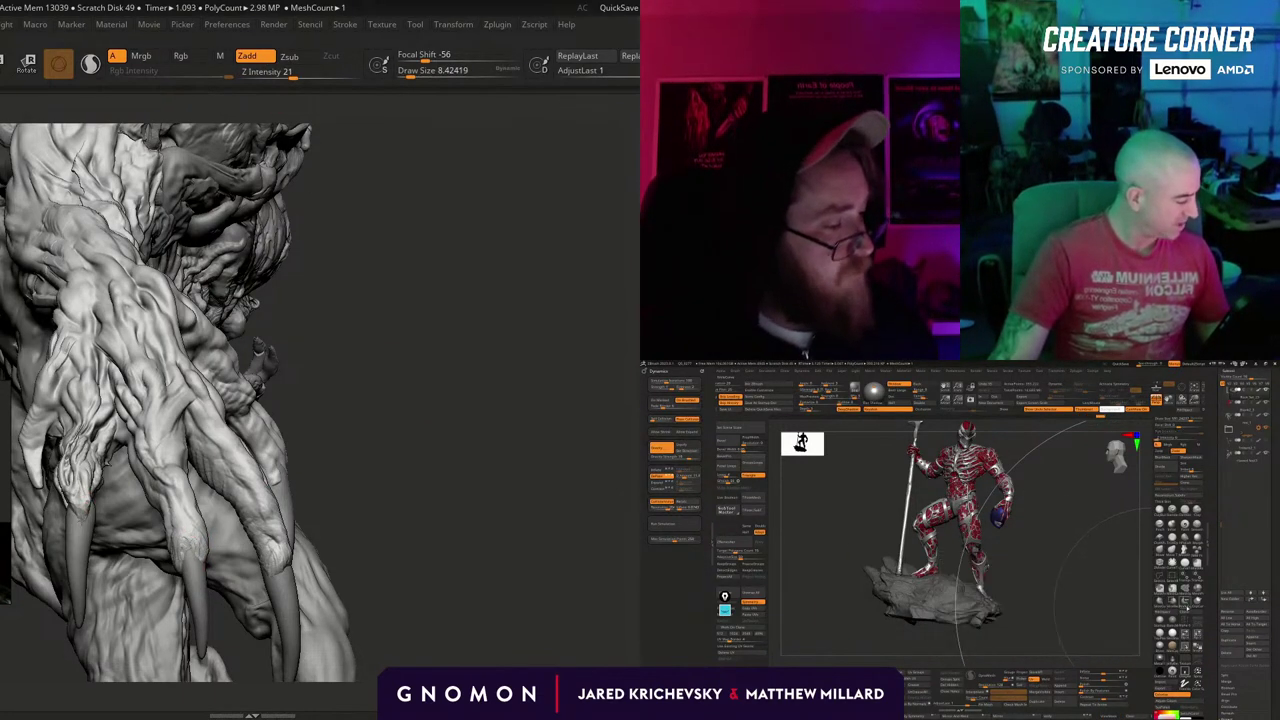
{"action": "mouse_move", "coordinate": [437, 406]}
{"action": "left_mouse_down", "text": "alt"}
{"action": "mouse_move", "coordinate": [424, 470]}
{"action": "mouse_move", "coordinate": [490, 470]}
{"action": "left_mouse_up", "text": "alt"}
Carve fine creases around the claw bases and along the large hand's fingers with the DamStandard brush.
{"action": "key", "text": "b"}
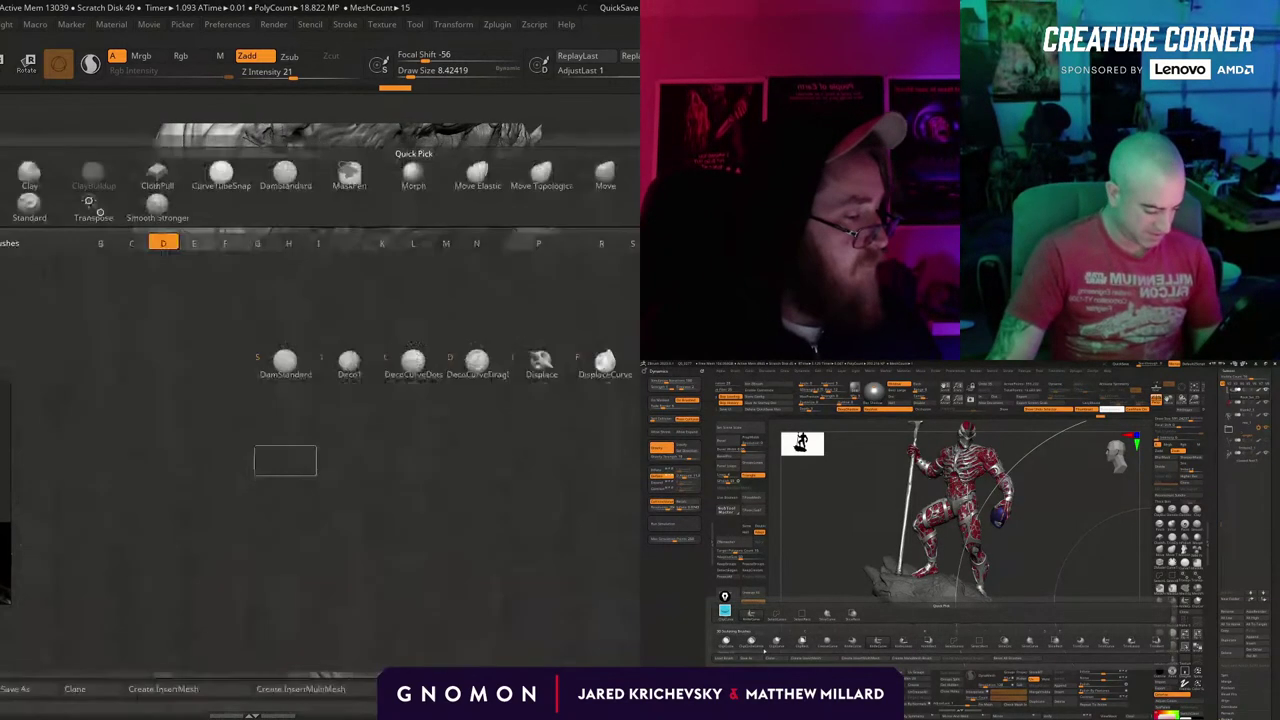
{"action": "key", "text": "d"}
{"action": "key", "text": "s"}
{"action": "left_click_drag", "start_coordinate": [203, 546], "coordinate": [355, 437]}
{"action": "mouse_move", "coordinate": [168, 467]}
{"action": "left_mouse_down"}
{"action": "mouse_move", "coordinate": [184, 460]}
{"action": "mouse_move", "coordinate": [169, 500]}
{"action": "left_mouse_up"}
{"action": "mouse_move", "coordinate": [196, 557]}
{"action": "left_mouse_down", "text": "alt"}
{"action": "mouse_move", "coordinate": [203, 517]}
{"action": "mouse_move", "coordinate": [204, 564]}
{"action": "left_mouse_up", "text": "alt"}
{"action": "left_click_drag", "start_coordinate": [185, 550], "coordinate": [282, 459]}
{"action": "left_click_drag", "start_coordinate": [340, 495], "coordinate": [303, 514]}
{"action": "left_click_drag", "start_coordinate": [266, 474], "coordinate": [266, 451]}
{"action": "left_click_drag", "start_coordinate": [280, 512], "coordinate": [298, 592]}
Enlarge the DamStandard brush to a draw size of about 37 and deepen the grooves between the large hand's knuckles and fingers.
{"action": "key", "text": "s"}
{"action": "left_click_drag", "start_coordinate": [230, 460], "coordinate": [238, 512]}
{"action": "left_click_drag", "start_coordinate": [263, 560], "coordinate": [288, 542]}
{"action": "key", "text": "s"}
{"action": "left_click_drag", "start_coordinate": [217, 426], "coordinate": [189, 390]}
{"action": "key", "text": "s"}
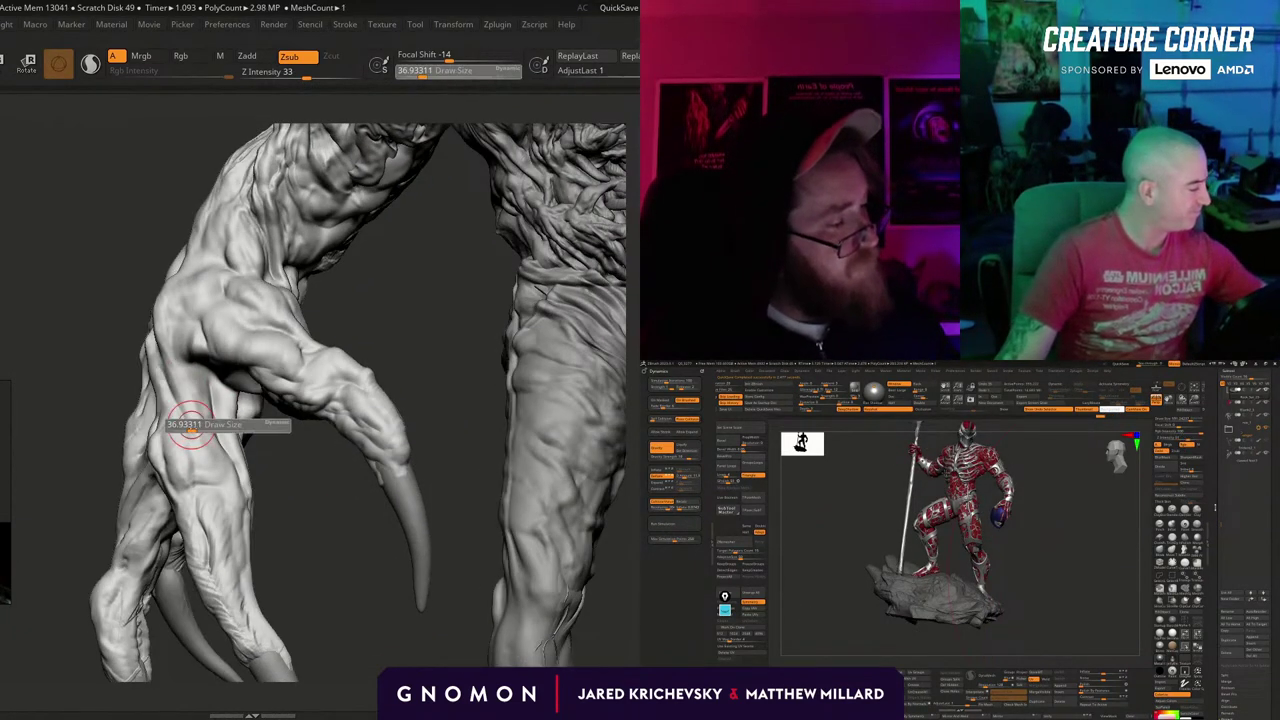
{"action": "left_click_drag", "start_coordinate": [210, 469], "coordinate": [227, 440]}
{"action": "mouse_move", "coordinate": [276, 492]}
{"action": "left_mouse_down"}
{"action": "mouse_move", "coordinate": [274, 457]}
{"action": "mouse_move", "coordinate": [290, 490]}
{"action": "left_mouse_up"}
Build up a thin tendon strand across the back of the large hand with the ClayBuildup brush and smooth it.
{"action": "key", "text": "b"}
{"action": "key", "text": "c"}
{"action": "key", "text": "b"}
{"action": "key", "text": "s"}
{"action": "left_click_drag", "start_coordinate": [176, 362], "coordinate": [172, 362]}
{"action": "left_click", "coordinate": [168, 360]}
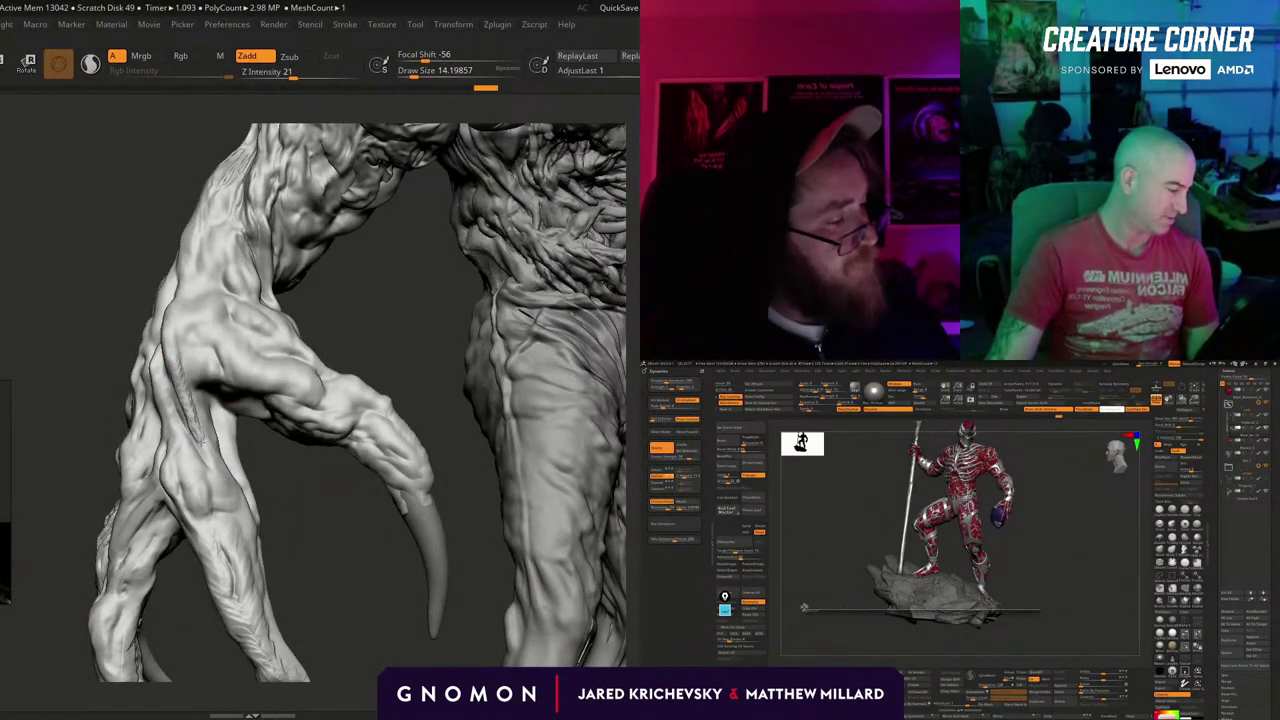
{"action": "left_click_drag", "start_coordinate": [197, 430], "coordinate": [203, 442]}
{"action": "mouse_move", "coordinate": [286, 474]}
{"action": "left_mouse_down", "text": "alt"}
{"action": "mouse_move", "coordinate": [291, 490]}
{"action": "mouse_move", "coordinate": [285, 455]}
{"action": "left_mouse_up", "text": "alt"}
{"action": "left_click_drag", "start_coordinate": [200, 405], "coordinate": [222, 469], "text": "shift"}
Add larger ClayBuildup volume along the large hand's fingers and save the second artist's project.
{"action": "key", "text": "b"}
{"action": "key", "text": "c"}
{"action": "key", "text": "b"}
{"action": "left_click_drag", "start_coordinate": [289, 430], "coordinate": [286, 506], "text": "alt"}
{"action": "key", "text": "s"}
{"action": "left_click_drag", "start_coordinate": [206, 500], "coordinate": [206, 506]}
{"action": "key", "text": "s"}
{"action": "left_click", "coordinate": [1122, 365]}
{"action": "mouse_move", "coordinate": [213, 560]}
{"action": "left_mouse_down"}
{"action": "mouse_move", "coordinate": [222, 582]}
{"action": "mouse_move", "coordinate": [263, 495]}
{"action": "mouse_move", "coordinate": [314, 463]}
{"action": "left_mouse_up"}
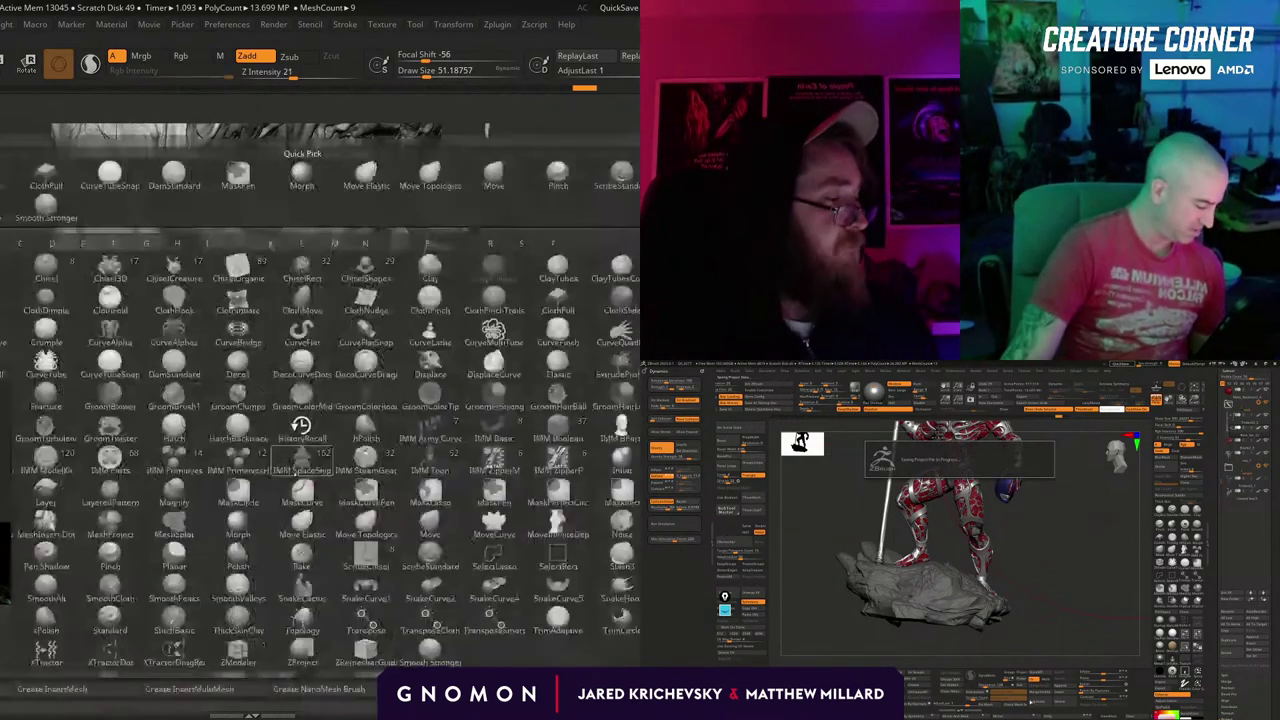
Build up fleshy ridges over the large hand's wrist and knuckles with the ClayBuildup brush and smooth them.
{"action": "left_click_drag", "start_coordinate": [514, 403], "coordinate": [580, 412]}
{"action": "key", "text": "s"}
{"action": "left_click_drag", "start_coordinate": [164, 448], "coordinate": [145, 446]}
{"action": "left_click", "coordinate": [1187, 602]}
{"action": "right_click_drag", "start_coordinate": [377, 396], "coordinate": [318, 352]}
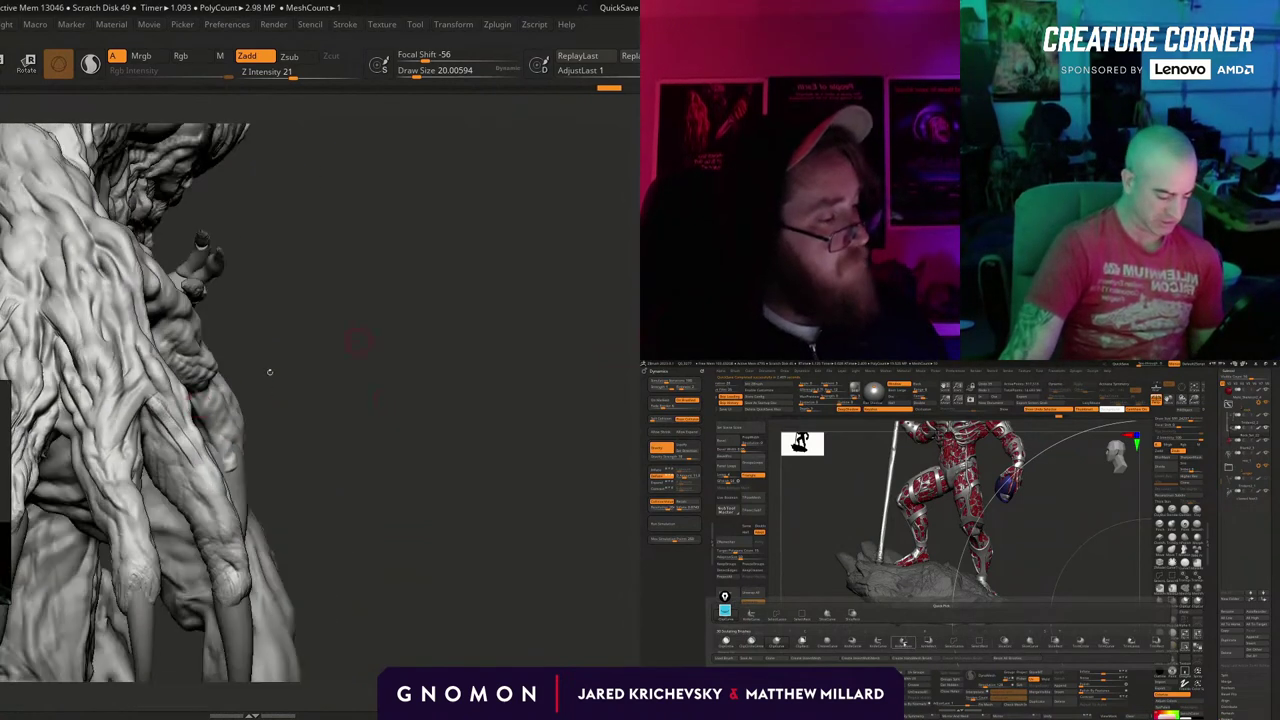
{"action": "mouse_move", "coordinate": [377, 396]}
{"action": "right_mouse_down"}
{"action": "mouse_move", "coordinate": [484, 384]}
{"action": "mouse_move", "coordinate": [417, 386]}
{"action": "mouse_move", "coordinate": [517, 420]}
{"action": "mouse_move", "coordinate": [587, 420]}
{"action": "mouse_move", "coordinate": [575, 535]}
{"action": "right_mouse_up"}
{"action": "key", "text": "s"}
{"action": "left_click_drag", "start_coordinate": [152, 394], "coordinate": [166, 457]}
{"action": "right_click_drag", "start_coordinate": [543, 400], "coordinate": [450, 400]}
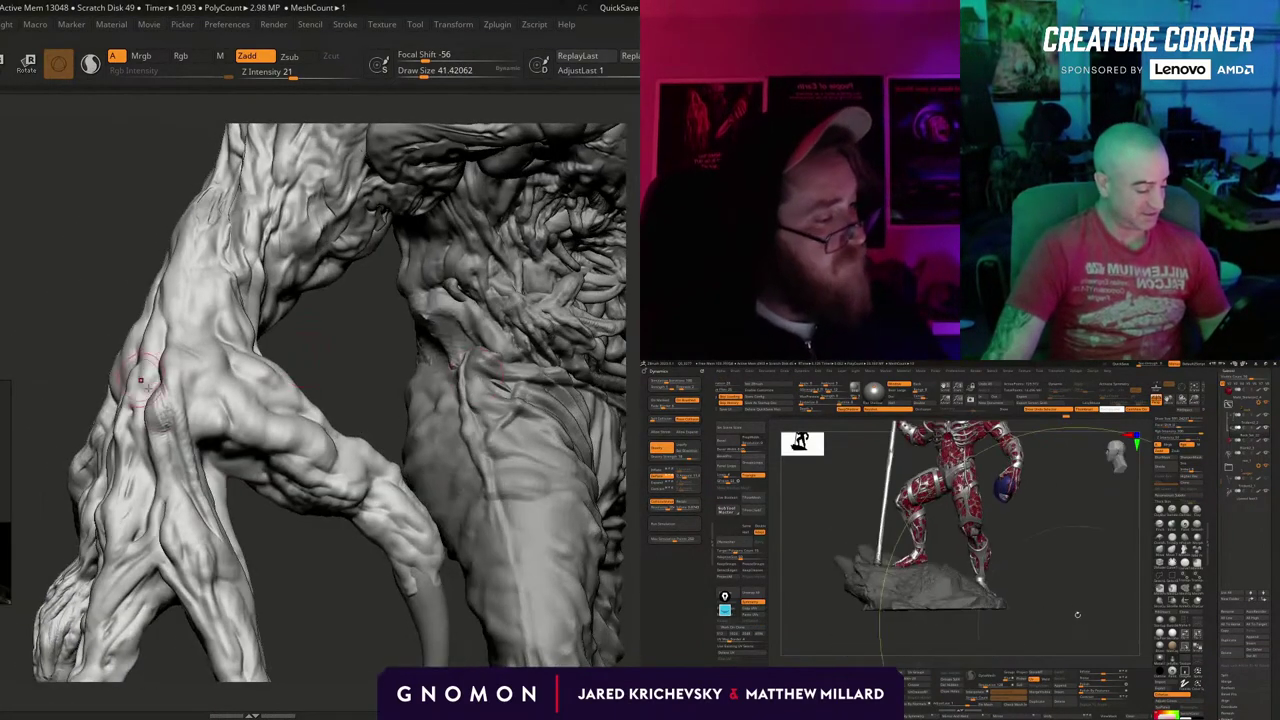
{"action": "left_click_drag", "start_coordinate": [145, 376], "coordinate": [165, 435], "text": "shift"}
Choose a mesh action for the rock base and draw a straight cutting line across its underside.
{"action": "right_click_drag", "start_coordinate": [277, 491], "coordinate": [309, 571]}
{"action": "mouse_move", "coordinate": [500, 371]}
{"action": "right_mouse_down"}
{"action": "mouse_move", "coordinate": [482, 371]}
{"action": "mouse_move", "coordinate": [481, 414]}
{"action": "mouse_move", "coordinate": [477, 370]}
{"action": "right_mouse_up"}
{"action": "key", "text": "b"}
{"action": "right_click_drag", "start_coordinate": [332, 400], "coordinate": [396, 440]}
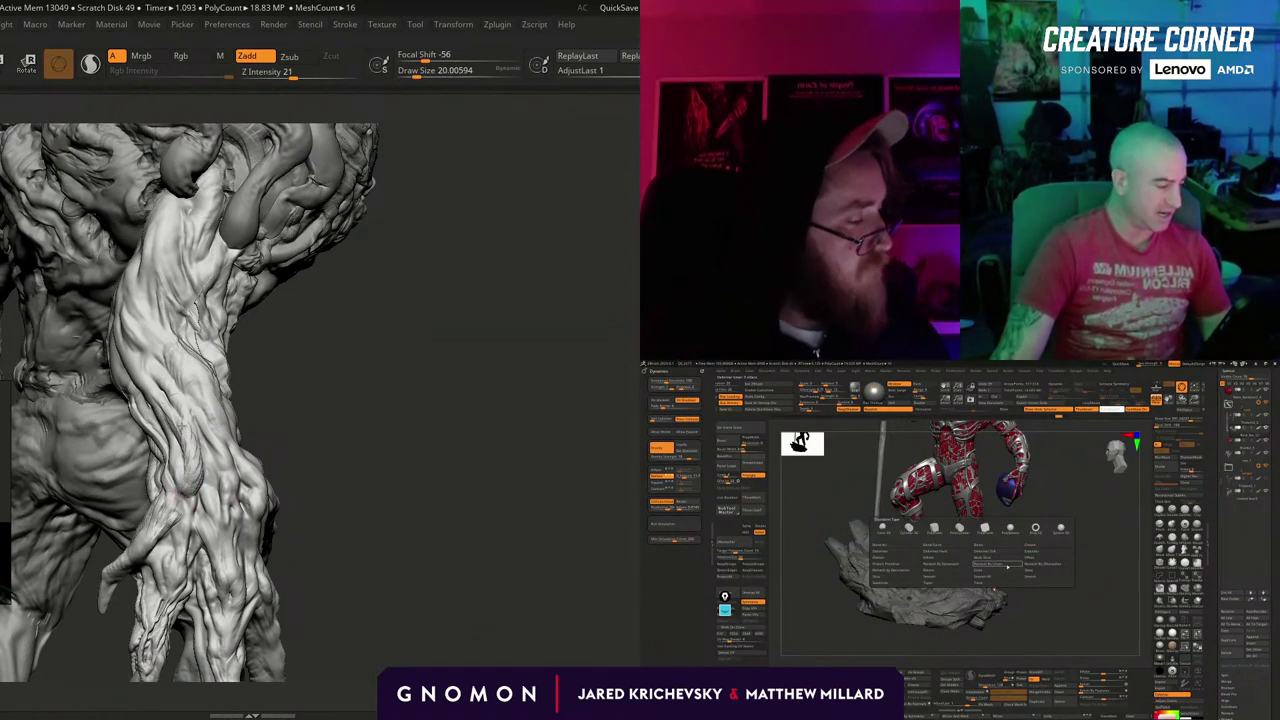
{"action": "left_click", "coordinate": [1007, 567]}
{"action": "mouse_move", "coordinate": [368, 400]}
{"action": "left_mouse_down"}
{"action": "mouse_move", "coordinate": [471, 426]}
{"action": "mouse_move", "coordinate": [514, 471]}
{"action": "mouse_move", "coordinate": [520, 510]}
{"action": "mouse_move", "coordinate": [559, 520]}
{"action": "left_mouse_up"}
{"action": "key", "text": "b"}
{"action": "mouse_move", "coordinate": [1054, 634]}
{"action": "left_mouse_down"}
{"action": "mouse_move", "coordinate": [1061, 625]}
{"action": "mouse_move", "coordinate": [823, 607]}
{"action": "mouse_move", "coordinate": [795, 593]}
{"action": "left_mouse_up"}
Build up and smooth sinew strands along the large clawed arm, switching the second artist's screen to the KeyShot render.
{"action": "key", "text": "s"}
{"action": "left_click", "coordinate": [143, 371]}
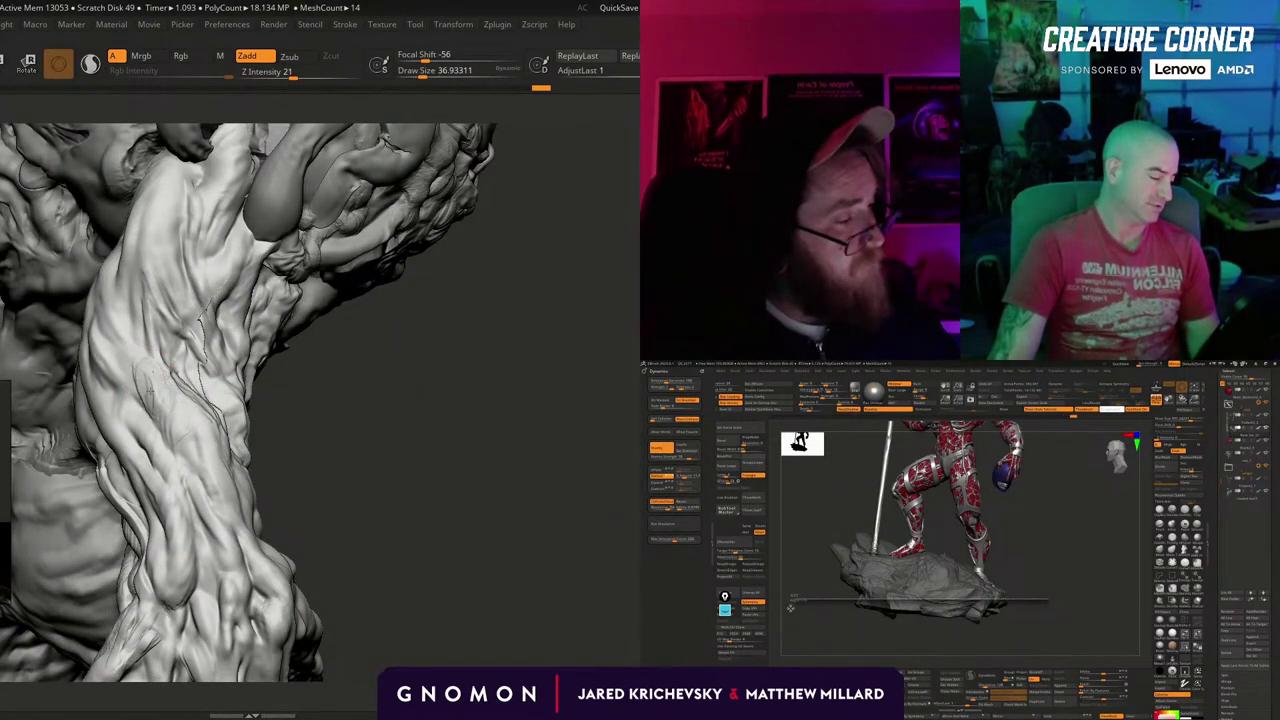
{"action": "key", "text": "alt+Tab"}
{"action": "left_click_drag", "start_coordinate": [209, 457], "coordinate": [230, 512]}
{"action": "left_click_drag", "start_coordinate": [300, 488], "coordinate": [186, 403]}
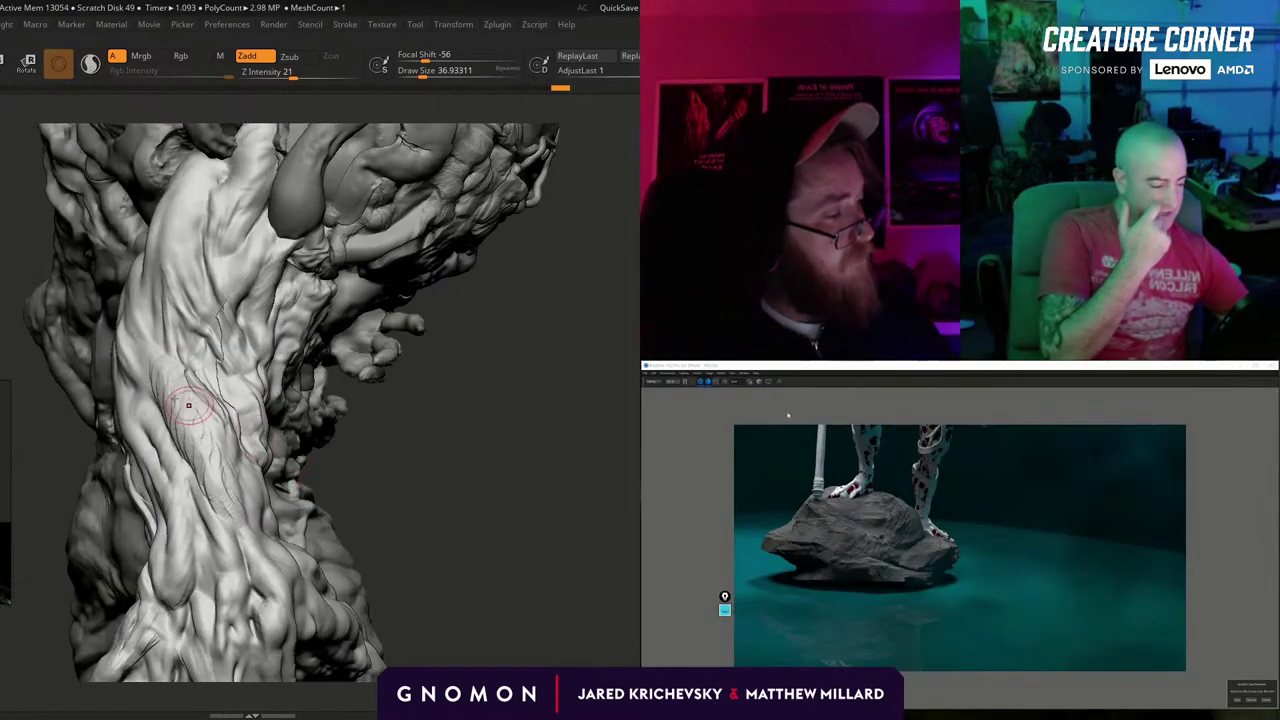
{"action": "mouse_move", "coordinate": [484, 461]}
{"action": "left_mouse_down"}
{"action": "mouse_move", "coordinate": [531, 511]}
{"action": "mouse_move", "coordinate": [534, 486]}
{"action": "mouse_move", "coordinate": [460, 490]}
{"action": "left_mouse_up"}
{"action": "mouse_move", "coordinate": [152, 335]}
{"action": "left_mouse_down"}
{"action": "mouse_move", "coordinate": [120, 296]}
{"action": "mouse_move", "coordinate": [126, 332]}
{"action": "left_mouse_up"}
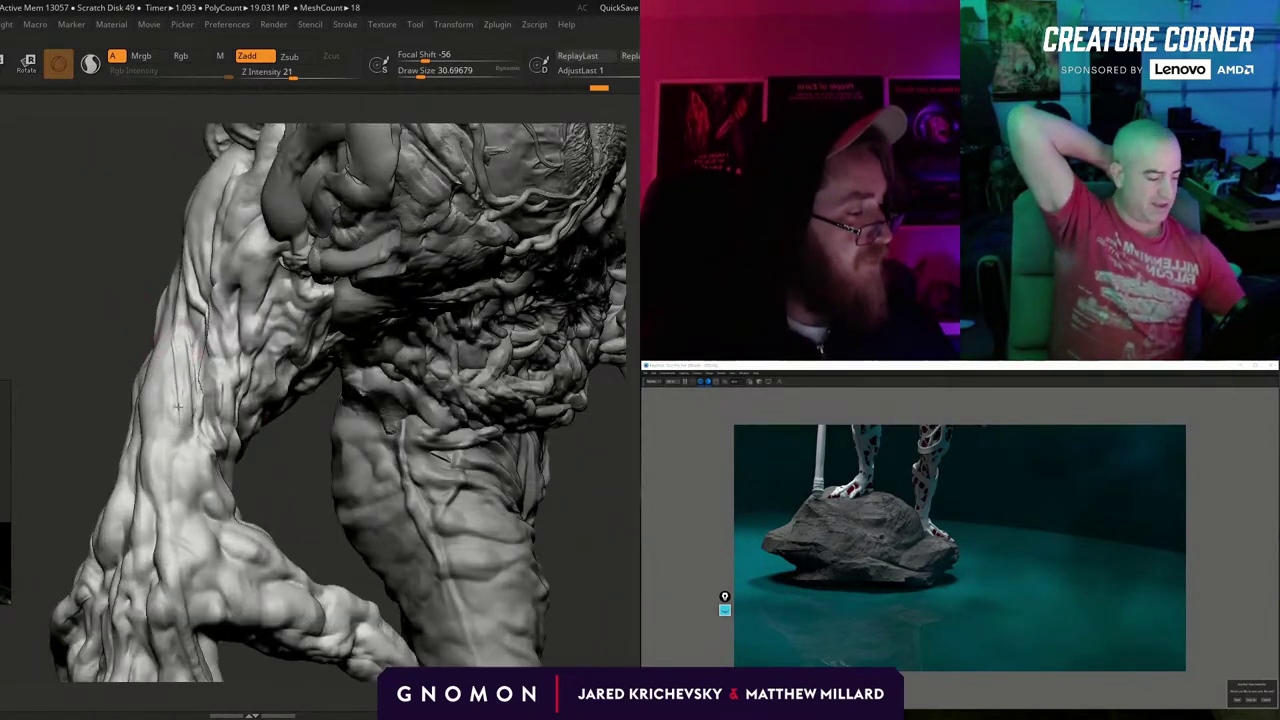
{"action": "left_click_drag", "start_coordinate": [178, 406], "coordinate": [169, 372], "text": "shift"}
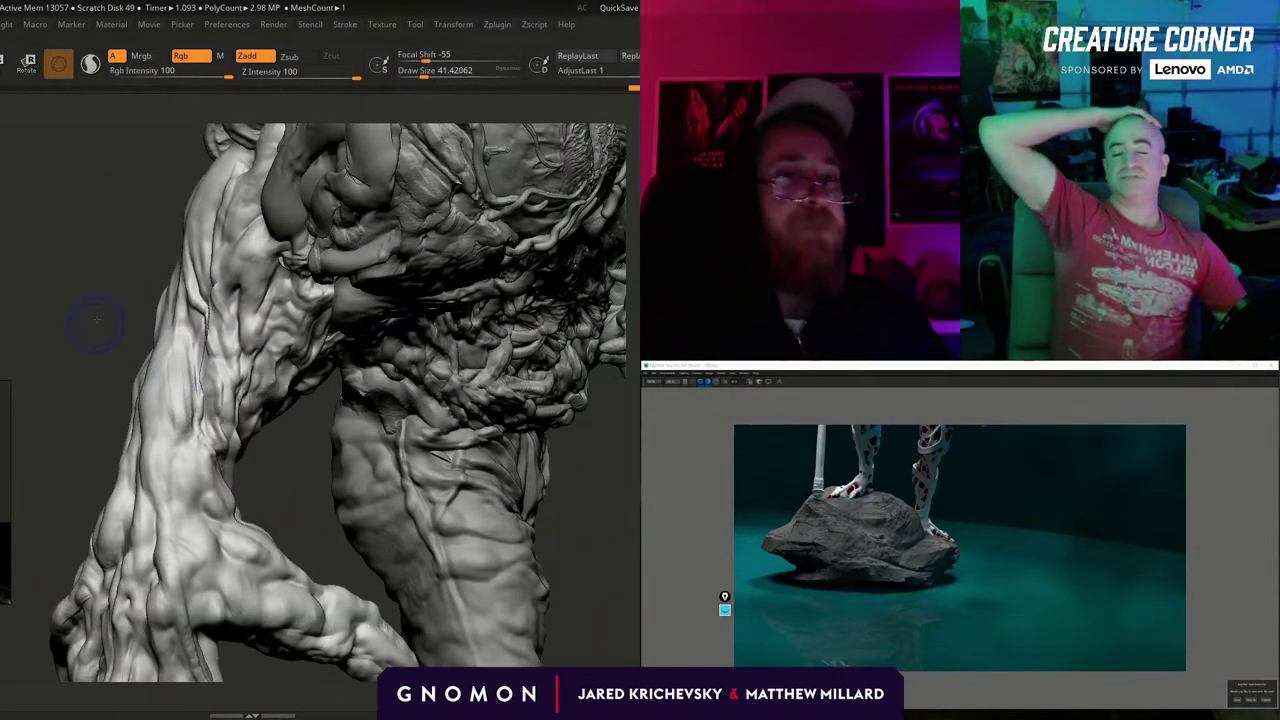
Layer ClayBuildup strands from the large arm's elbow toward the shoulder, and bring the rock scene back up in KeyShot.
{"action": "left_click_drag", "start_coordinate": [97, 320], "coordinate": [94, 277]}
{"action": "key", "text": "b"}
{"action": "key", "text": "c"}
{"action": "key", "text": "b"}
{"action": "mouse_move", "coordinate": [580, 506]}
{"action": "left_mouse_down"}
{"action": "mouse_move", "coordinate": [534, 415]}
{"action": "mouse_move", "coordinate": [503, 463]}
{"action": "left_mouse_up"}
{"action": "left_click", "coordinate": [1012, 568]}
{"action": "left_click_drag", "start_coordinate": [540, 395], "coordinate": [463, 387]}
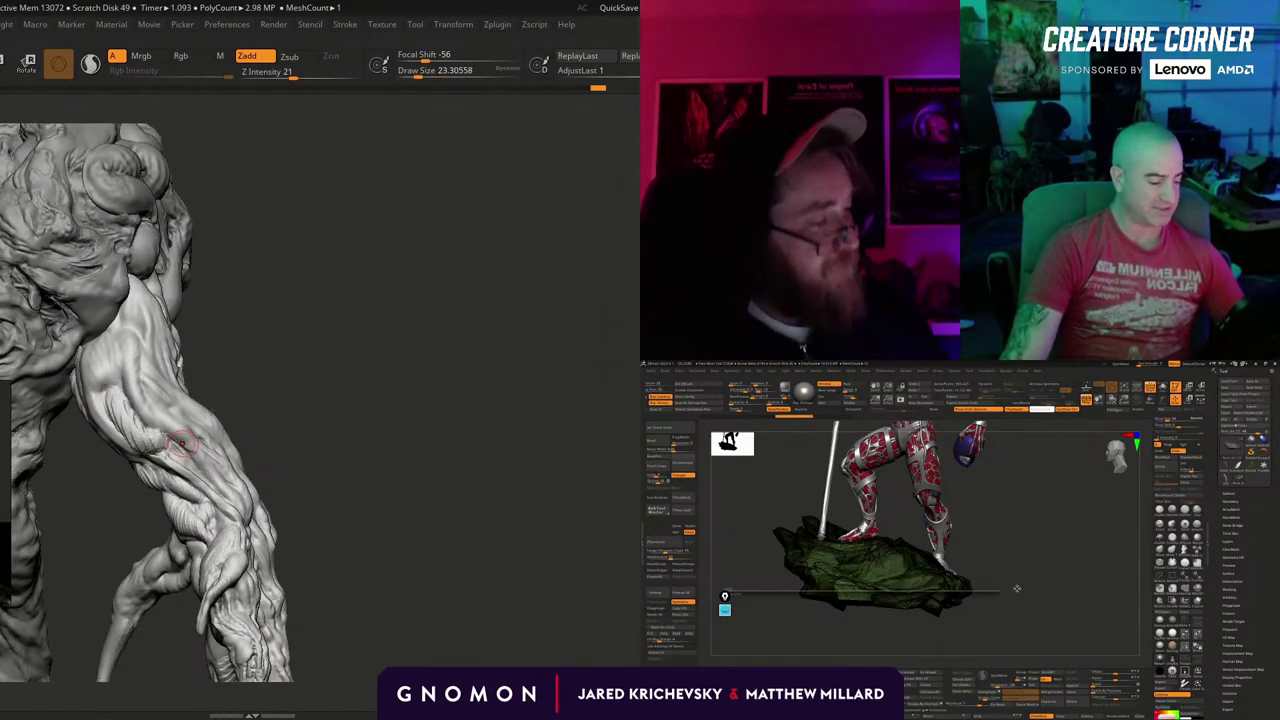
{"action": "key", "text": "alt+Tab"}
{"action": "mouse_move", "coordinate": [366, 405]}
{"action": "left_mouse_down"}
{"action": "mouse_move", "coordinate": [400, 408]}
{"action": "mouse_move", "coordinate": [351, 422]}
{"action": "left_mouse_up"}
{"action": "left_click_drag", "start_coordinate": [300, 346], "coordinate": [245, 325]}
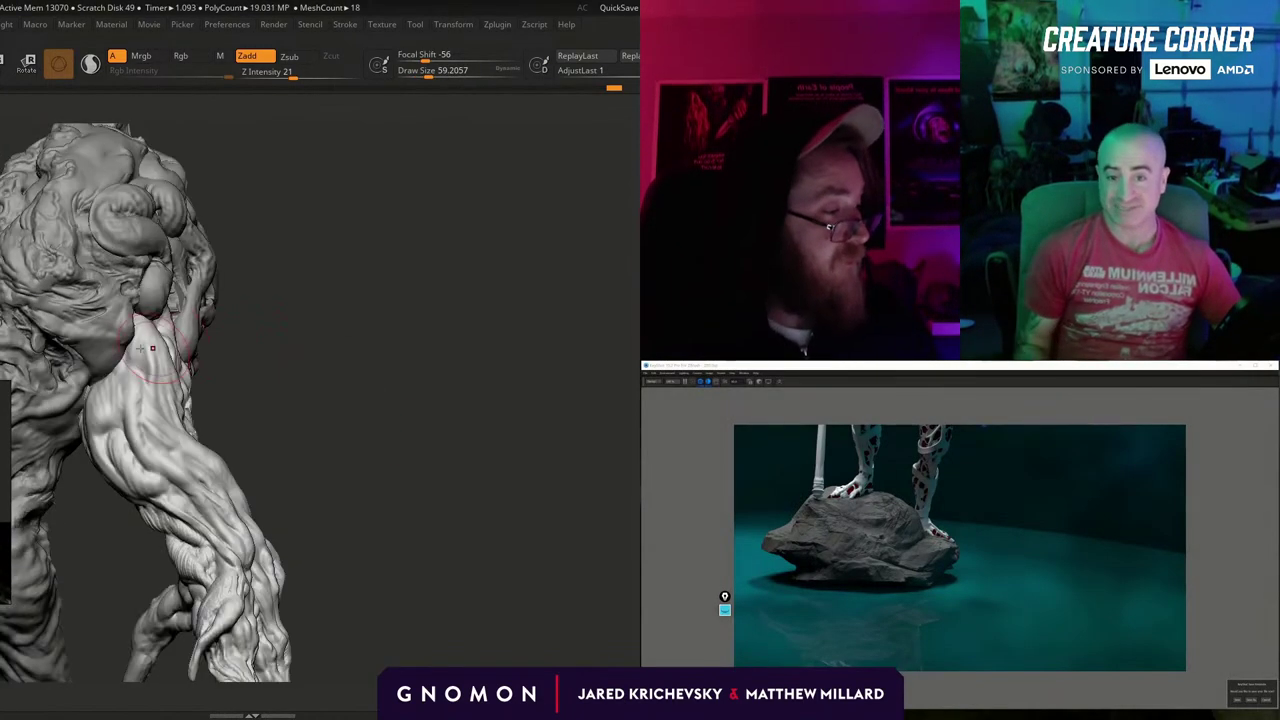
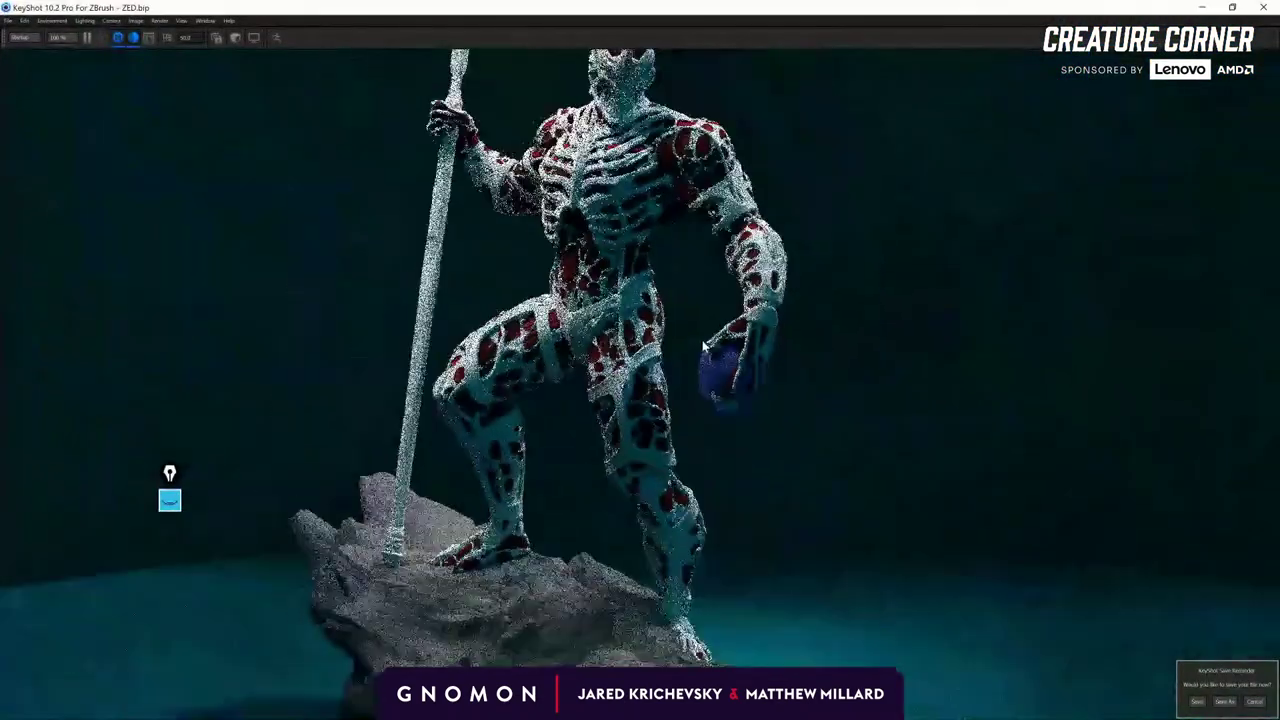
Select all the ZBrush model parts in the KeyShot scene tree and lower them toward the ground with the Move tool.
{"action": "scroll", "coordinate": [690, 370], "scroll_direction": "down", "scroll_amount": 3}
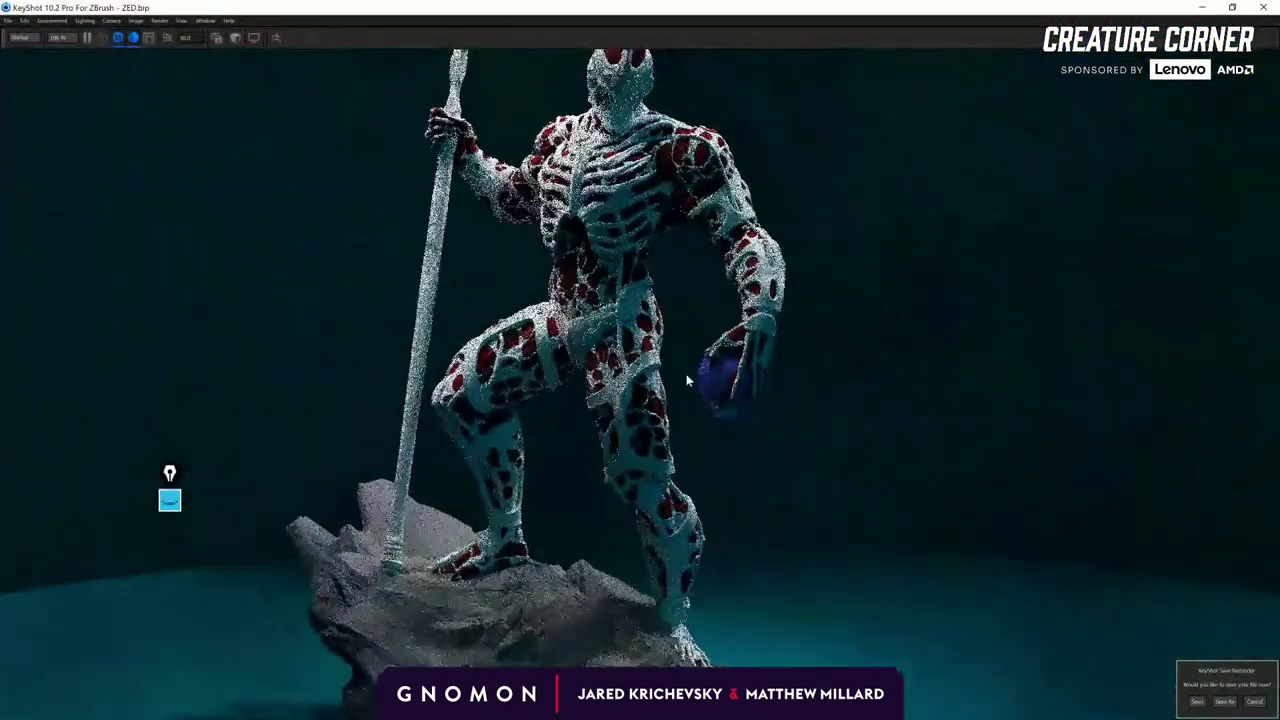
{"action": "left_click_drag", "start_coordinate": [664, 355], "coordinate": [654, 362]}
{"action": "scroll", "coordinate": [654, 362], "scroll_direction": "down", "scroll_amount": 5}
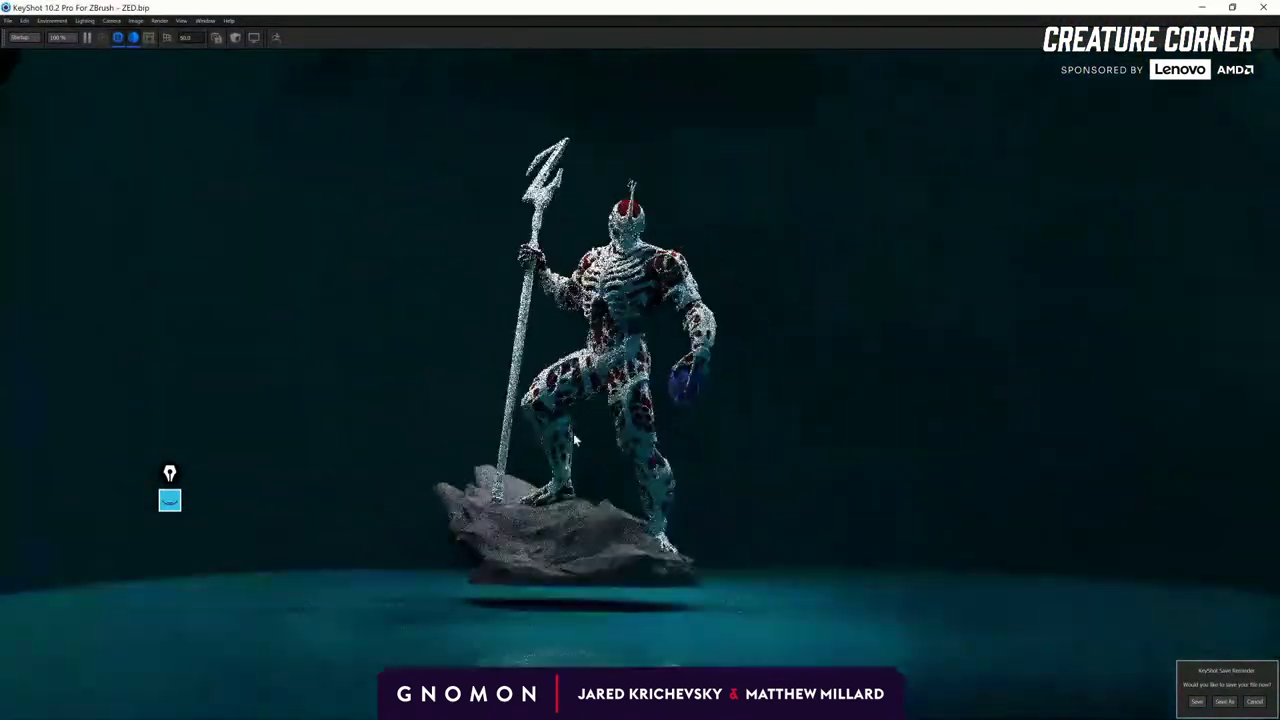
{"action": "left_click_drag", "start_coordinate": [591, 430], "coordinate": [449, 397]}
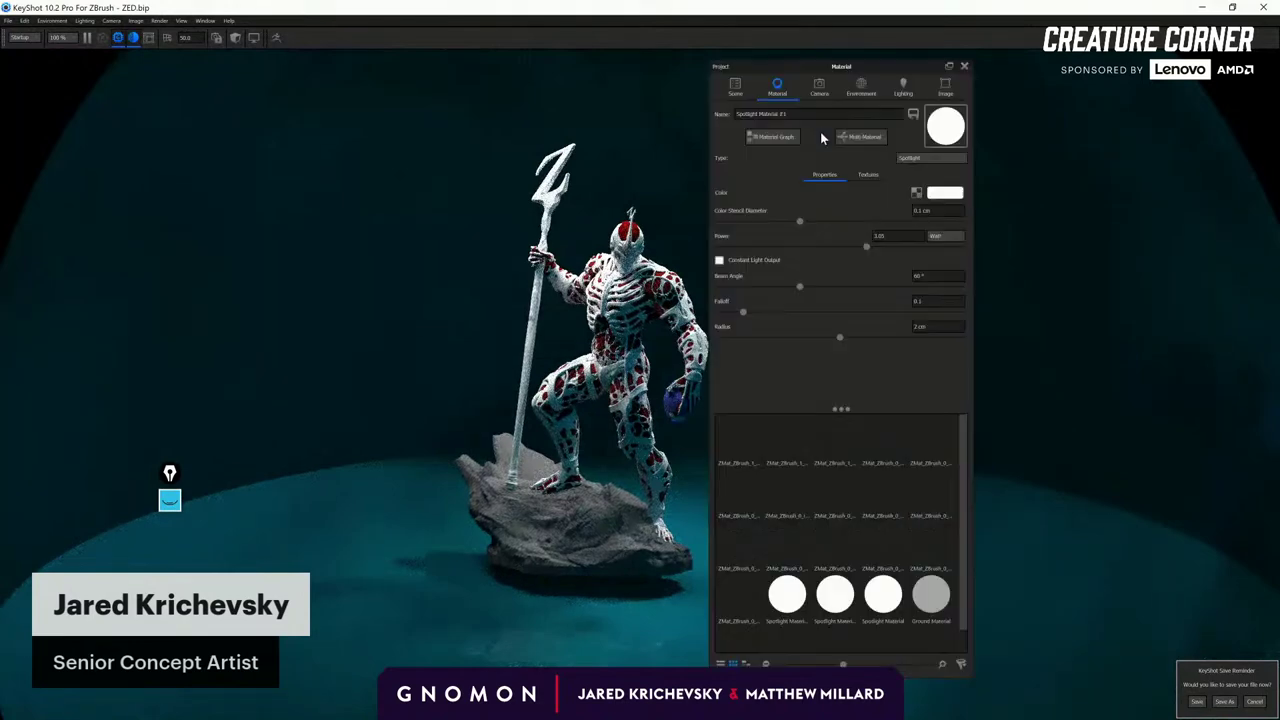
{"action": "key", "text": "space"}
{"action": "left_click", "coordinate": [738, 90]}
{"action": "left_click", "coordinate": [826, 271]}
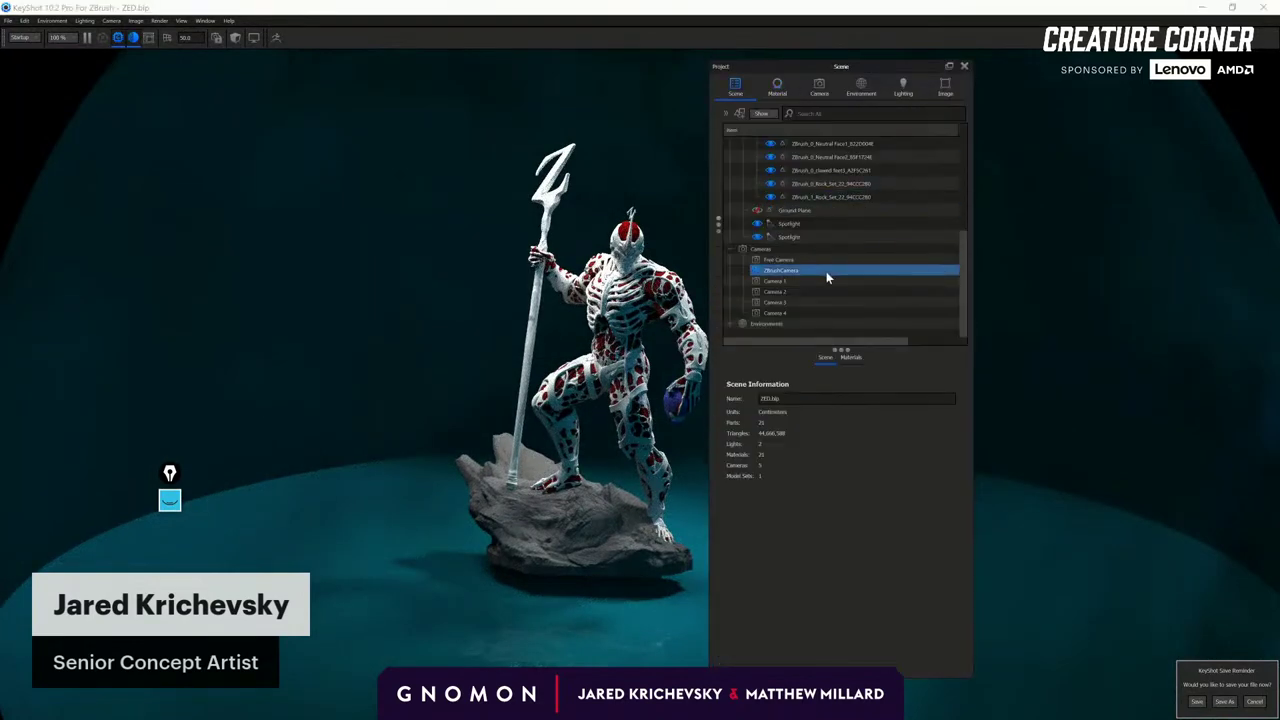
{"action": "scroll", "coordinate": [826, 271], "scroll_direction": "up", "scroll_amount": 5}
{"action": "left_click", "coordinate": [813, 207]}
{"action": "scroll", "coordinate": [821, 318], "scroll_direction": "down", "scroll_amount": 4}
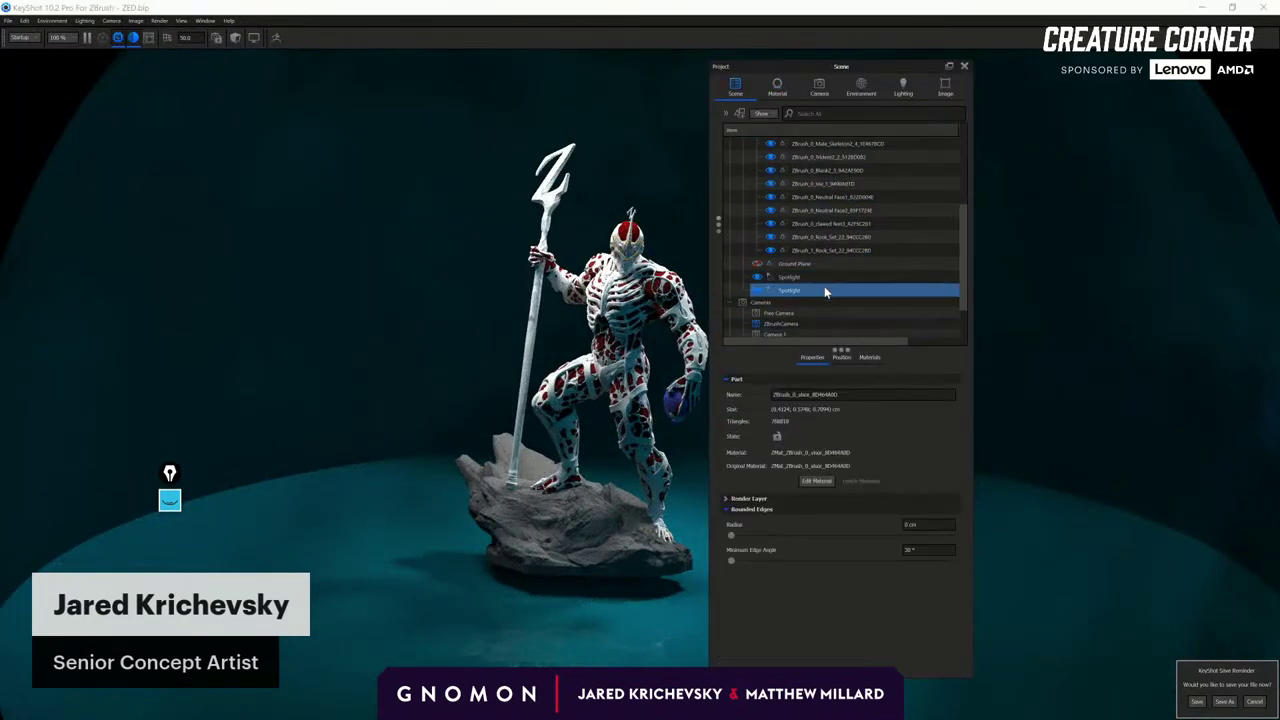
{"action": "left_click", "coordinate": [826, 250], "text": "shift"}
{"action": "right_click", "coordinate": [826, 250]}
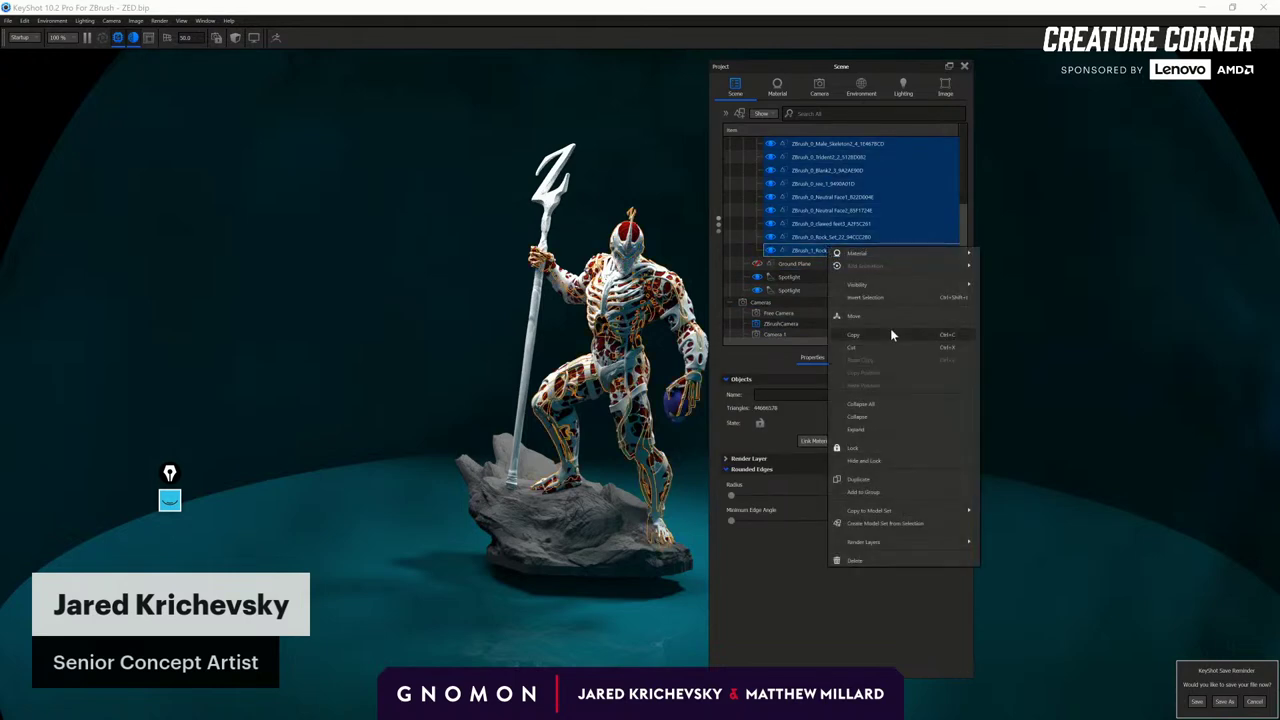
{"action": "left_click", "coordinate": [860, 316]}
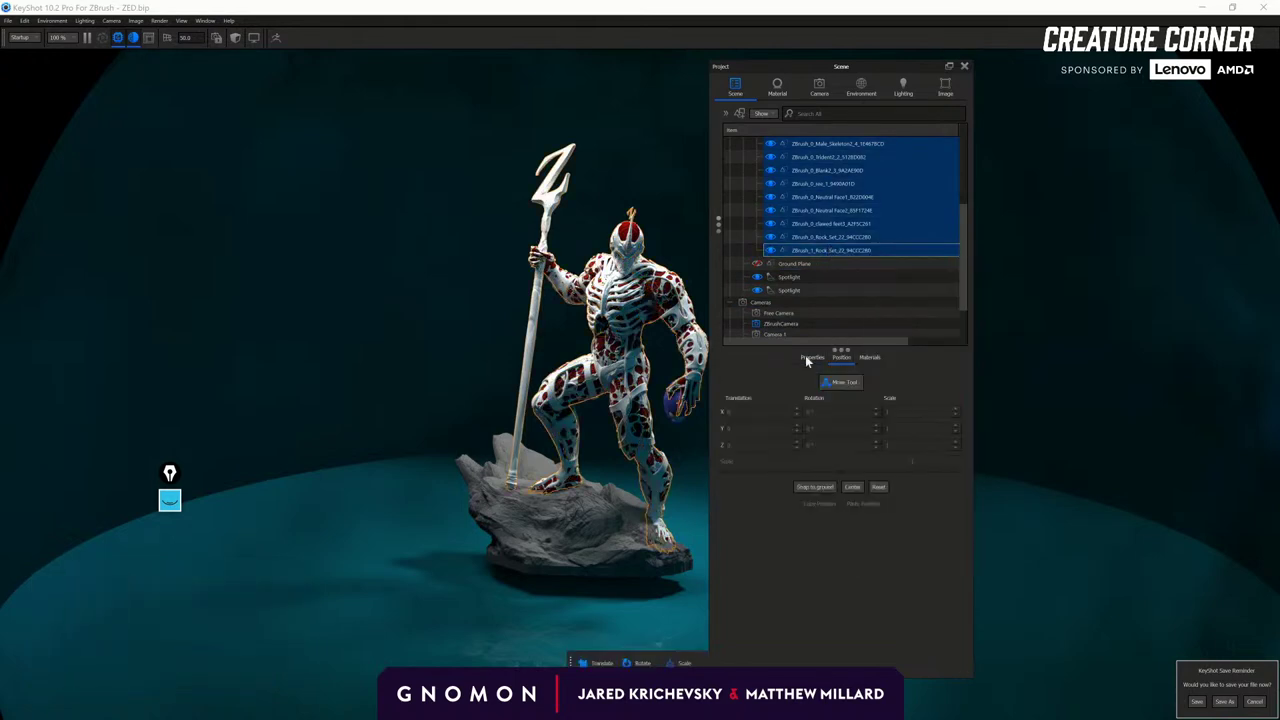
{"action": "left_click_drag", "start_coordinate": [576, 313], "coordinate": [574, 332]}
{"action": "left_click", "coordinate": [964, 66]}
Apply the Human Skin 2 50mm translucent material to the figure's red muscle areas at the abdomen and thigh.
{"action": "left_click_drag", "start_coordinate": [897, 240], "coordinate": [777, 303]}
{"action": "scroll", "coordinate": [854, 318], "scroll_direction": "up", "scroll_amount": 5}
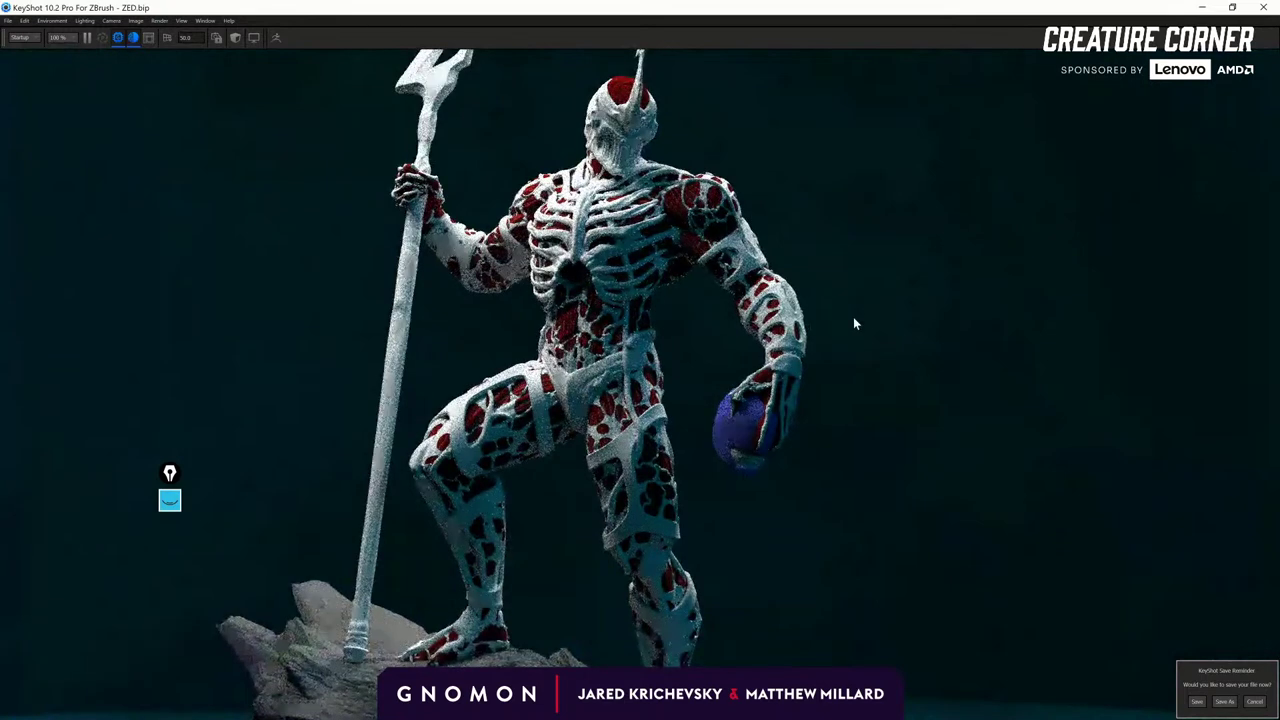
{"action": "key", "text": "m"}
{"action": "key", "text": "space"}
{"action": "left_click", "coordinate": [894, 266]}
{"action": "left_click", "coordinate": [777, 86]}
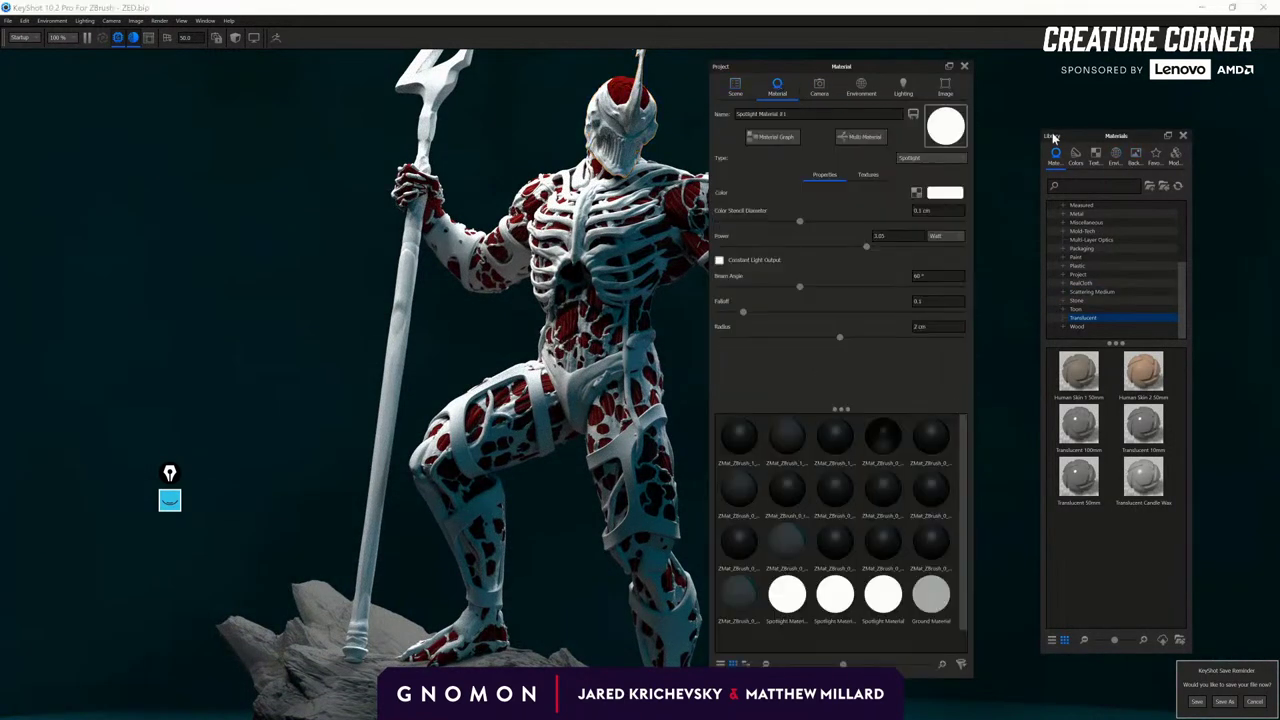
{"action": "scroll", "coordinate": [1100, 273], "scroll_direction": "up", "scroll_amount": 4}
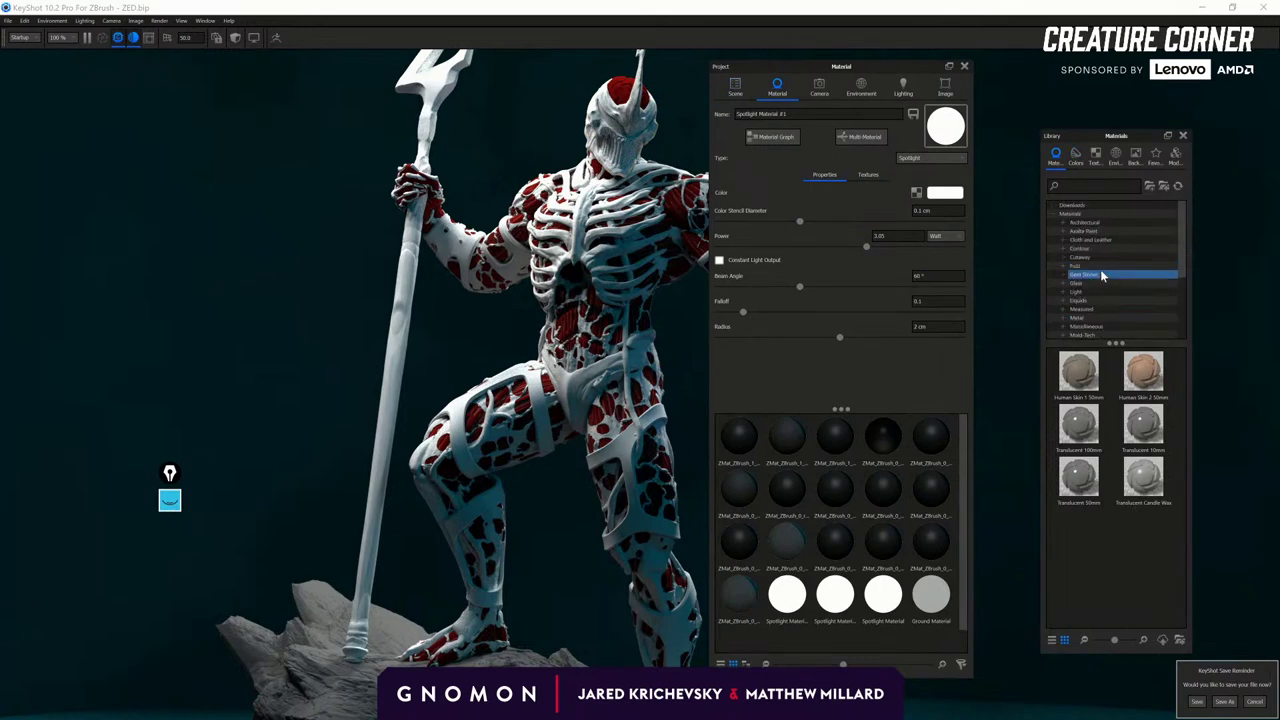
{"action": "left_click_drag", "start_coordinate": [1143, 372], "coordinate": [572, 322]}
{"action": "left_click_drag", "start_coordinate": [1143, 375], "coordinate": [643, 384]}
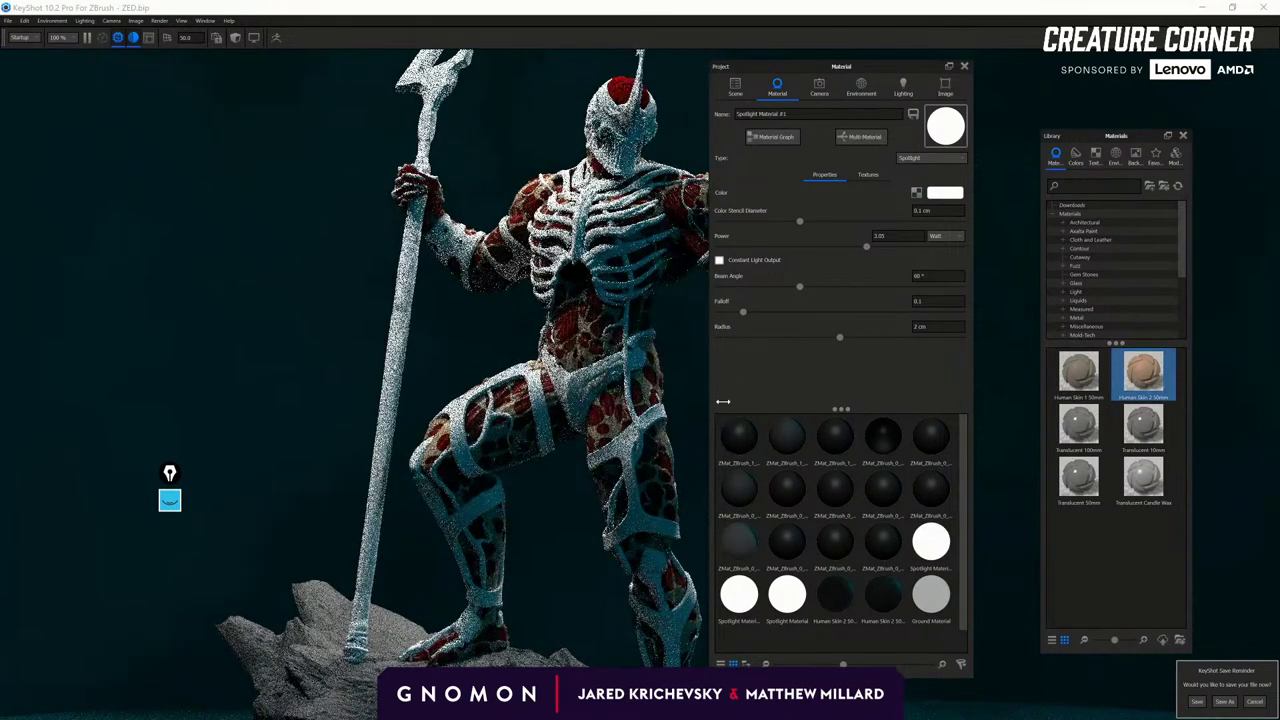
Apply the Matte Grey material from the Miscellaneous category to the figure's pelvis.
{"action": "scroll", "coordinate": [1093, 275], "scroll_direction": "down", "scroll_amount": 4}
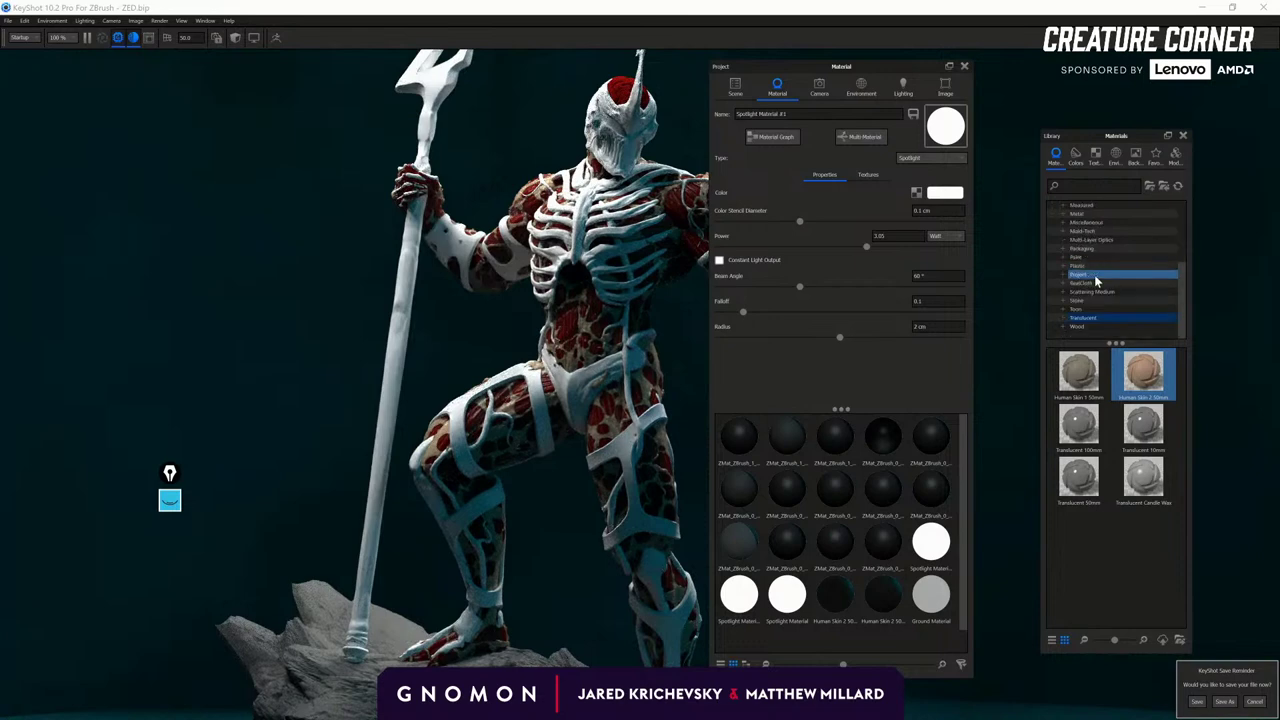
{"action": "left_click", "coordinate": [1110, 222]}
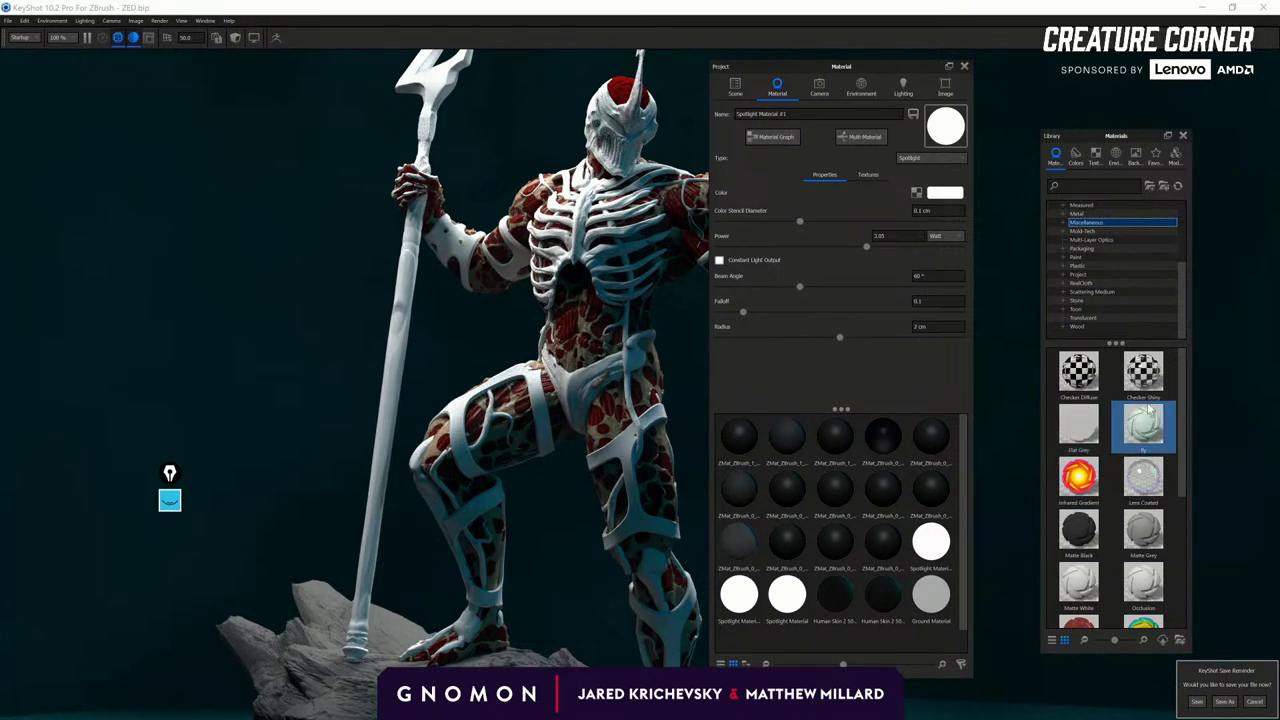
{"action": "left_click_drag", "start_coordinate": [1133, 540], "coordinate": [601, 375]}
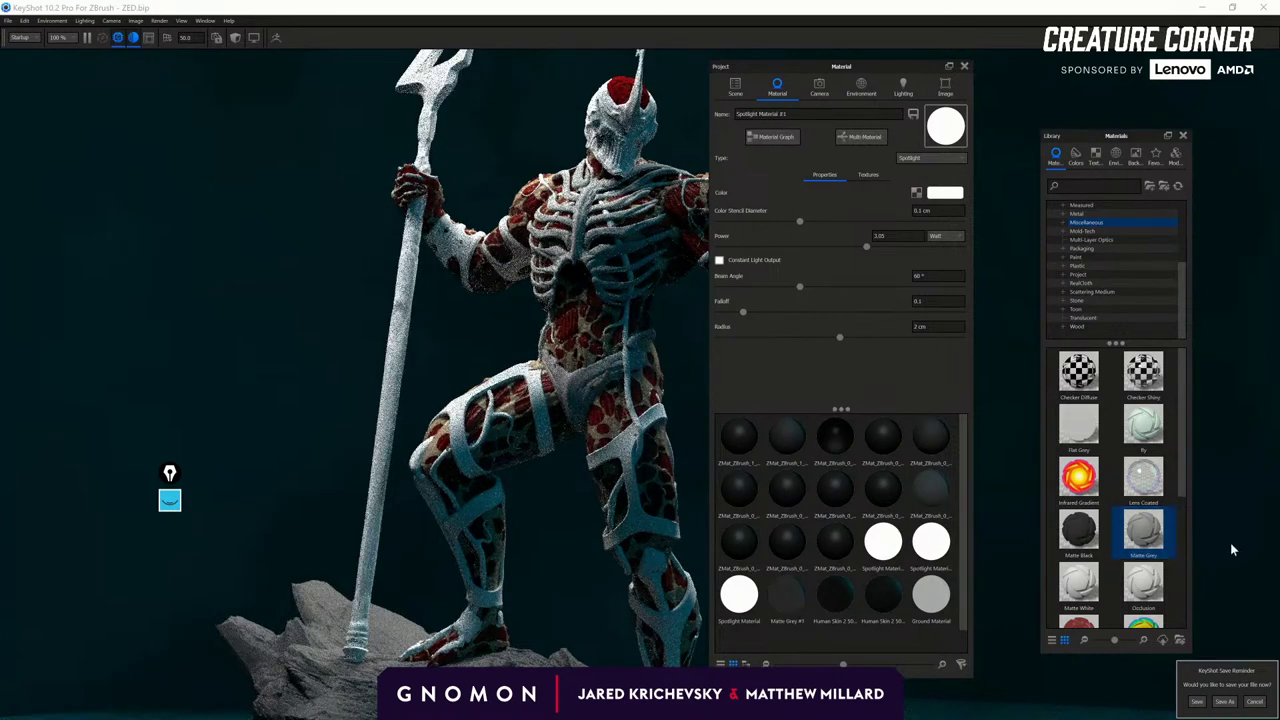
Browse the material library's categories, including Toon and Downloads with its ZBrush clay materials, for a finish for the figure.
{"action": "left_click", "coordinate": [1113, 293]}
{"action": "left_click", "coordinate": [1079, 327]}
{"action": "left_click", "coordinate": [1080, 311]}
{"action": "scroll", "coordinate": [1084, 311], "scroll_direction": "up", "scroll_amount": 4}
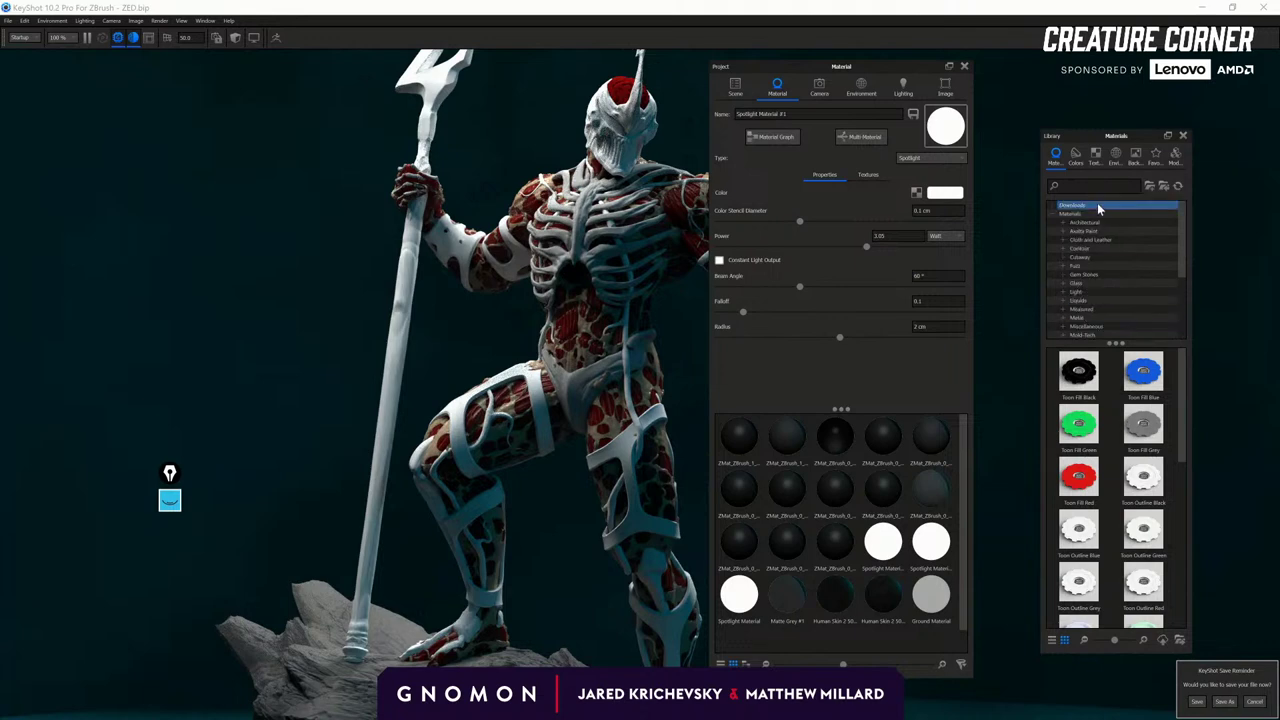
{"action": "left_click", "coordinate": [1097, 207]}
{"action": "scroll", "coordinate": [1172, 462], "scroll_direction": "down", "scroll_amount": 6}
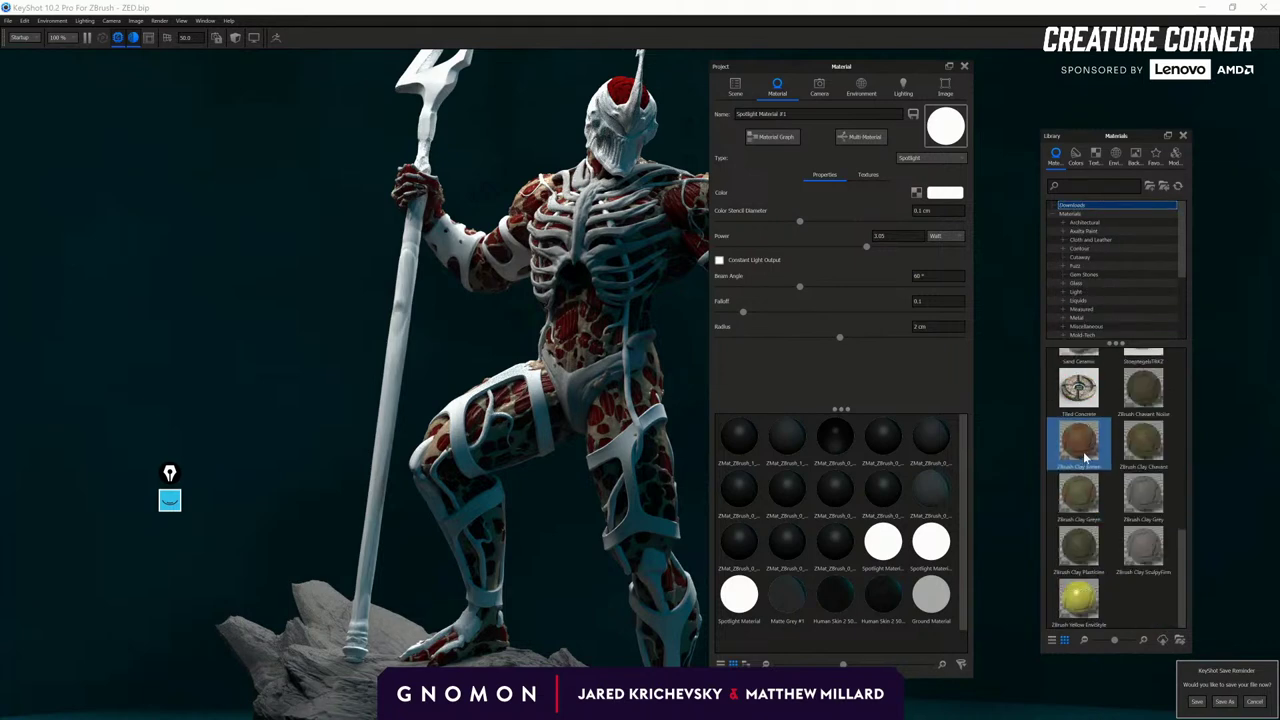
{"action": "right_click", "coordinate": [1145, 513]}
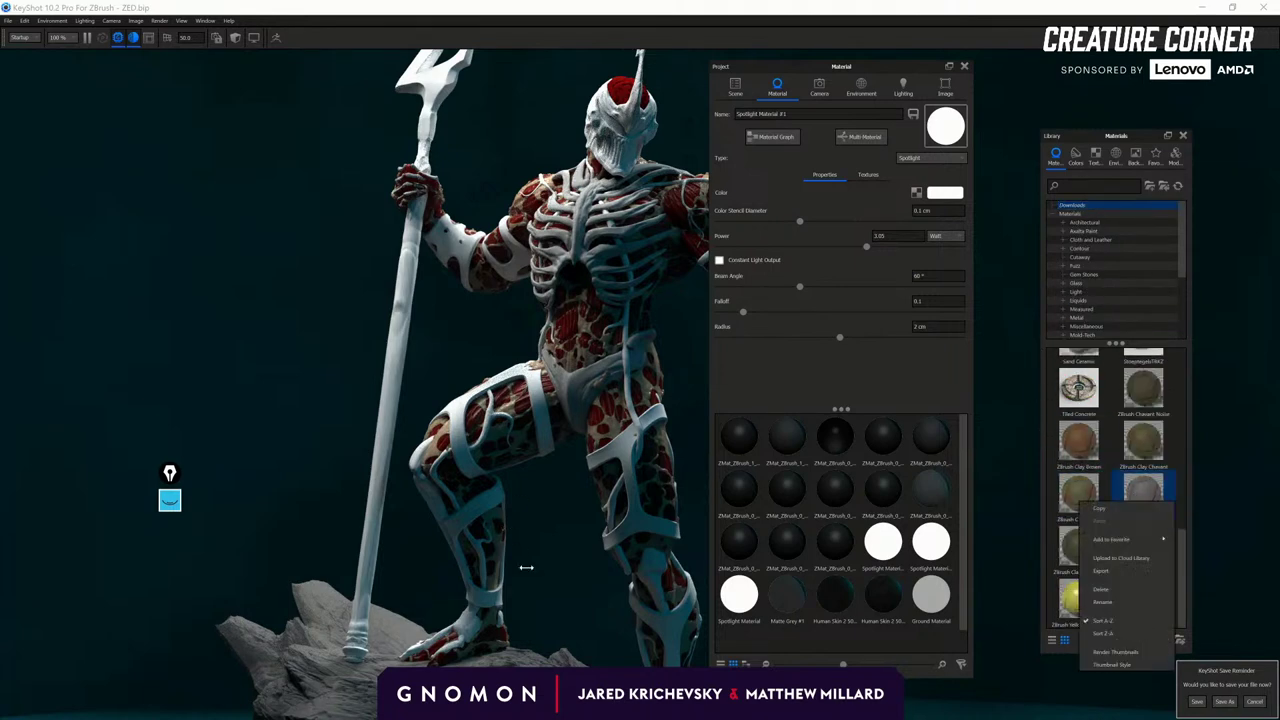
{"action": "left_click", "coordinate": [314, 602]}
{"action": "left_click_drag", "start_coordinate": [314, 602], "coordinate": [573, 554]}
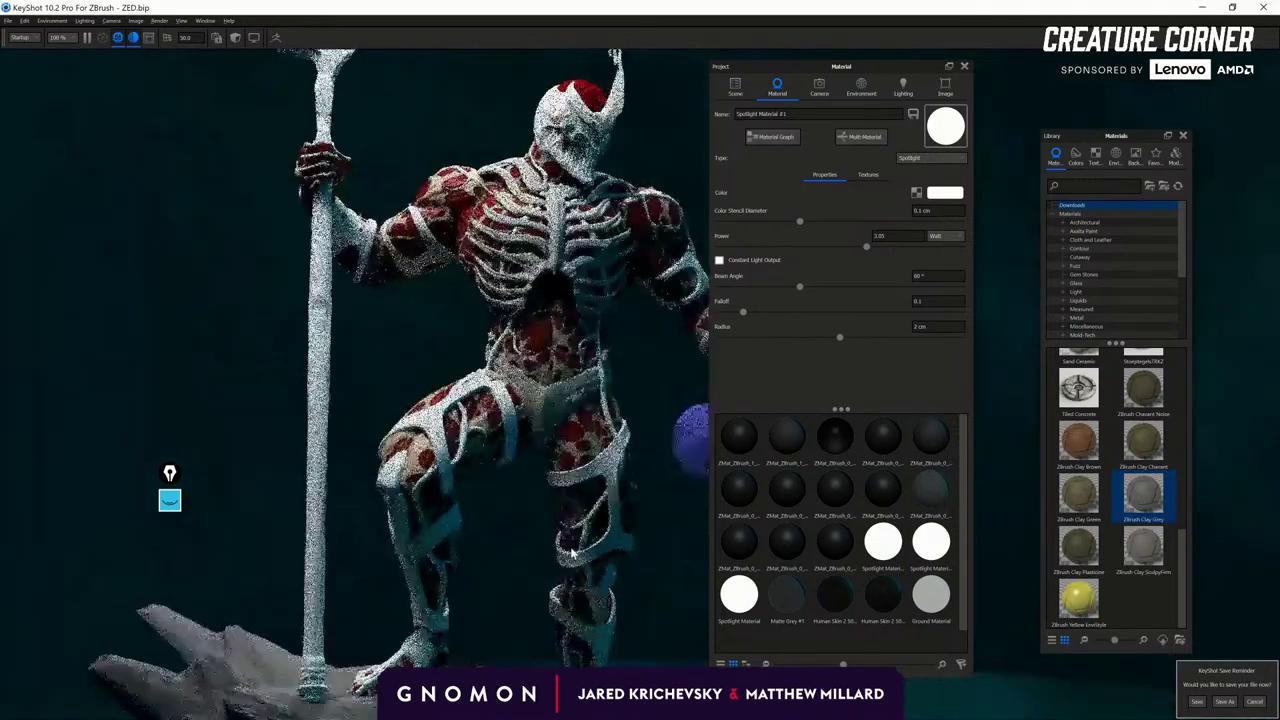
{"action": "scroll", "coordinate": [573, 554], "scroll_direction": "down", "scroll_amount": 4}
{"action": "middle_click_drag", "start_coordinate": [573, 554], "coordinate": [546, 551]}
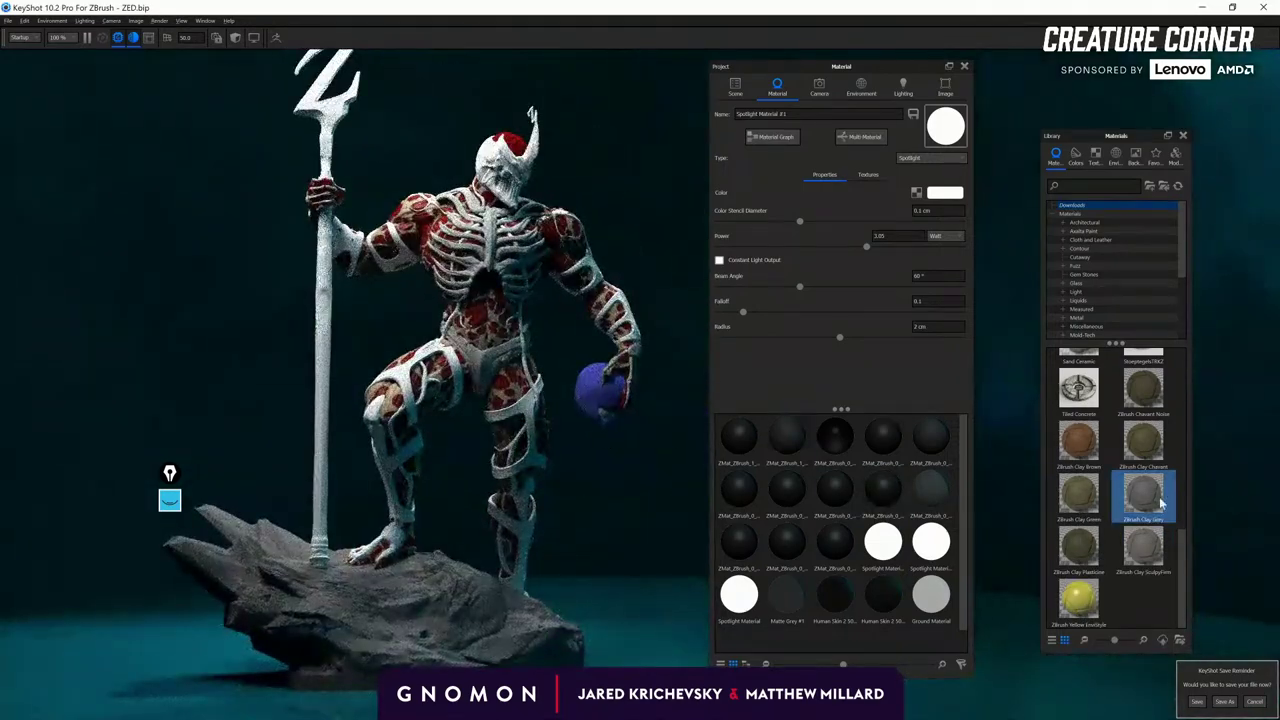
Apply the Silver Leaf_745529 material from the Axalta Paint category to the figure's ribcage.
{"action": "left_click", "coordinate": [1108, 231]}
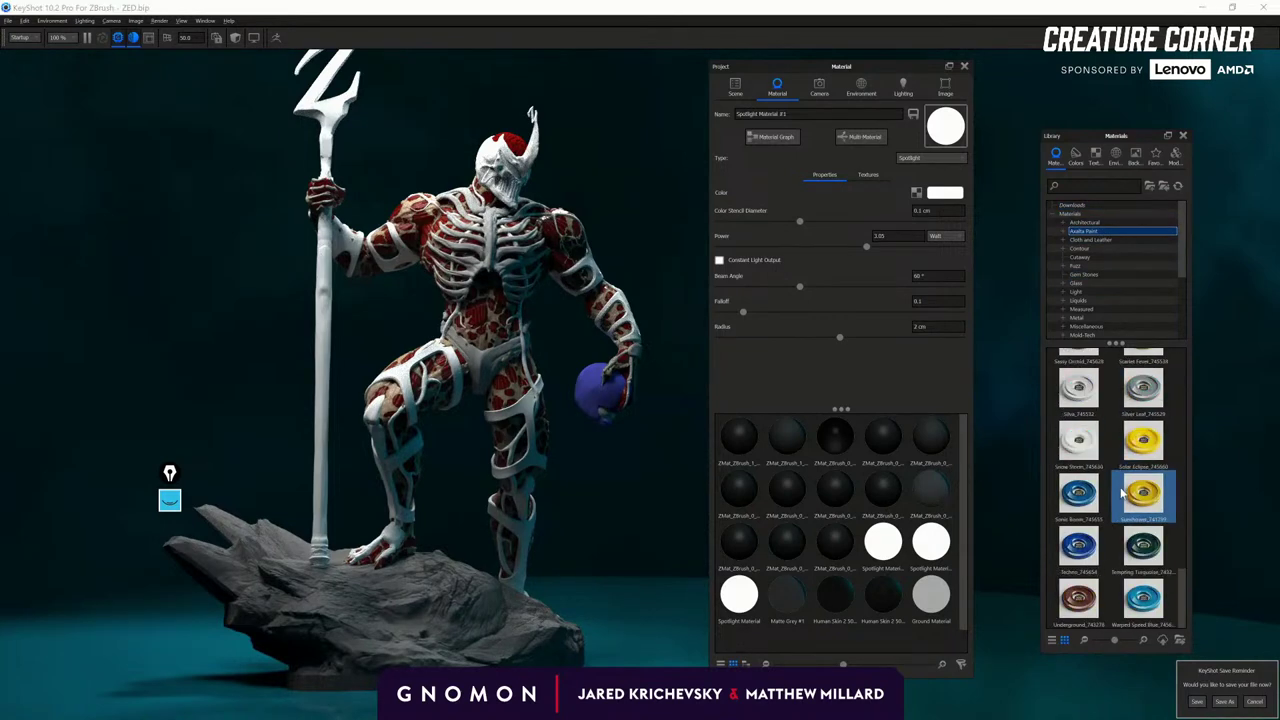
{"action": "scroll", "coordinate": [1131, 518], "scroll_direction": "up", "scroll_amount": 5}
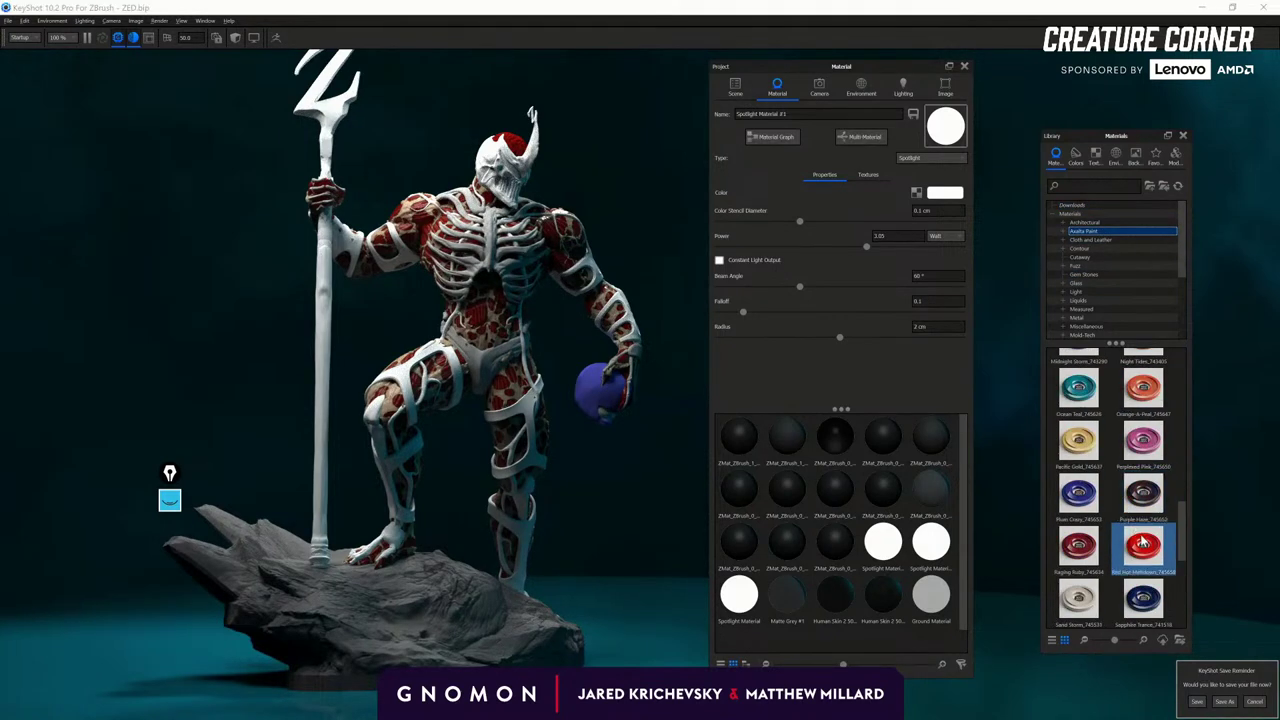
{"action": "scroll", "coordinate": [1143, 541], "scroll_direction": "down", "scroll_amount": 3}
{"action": "left_click_drag", "start_coordinate": [941, 384], "coordinate": [494, 290]}
{"action": "left_click_drag", "start_coordinate": [500, 475], "coordinate": [466, 426]}
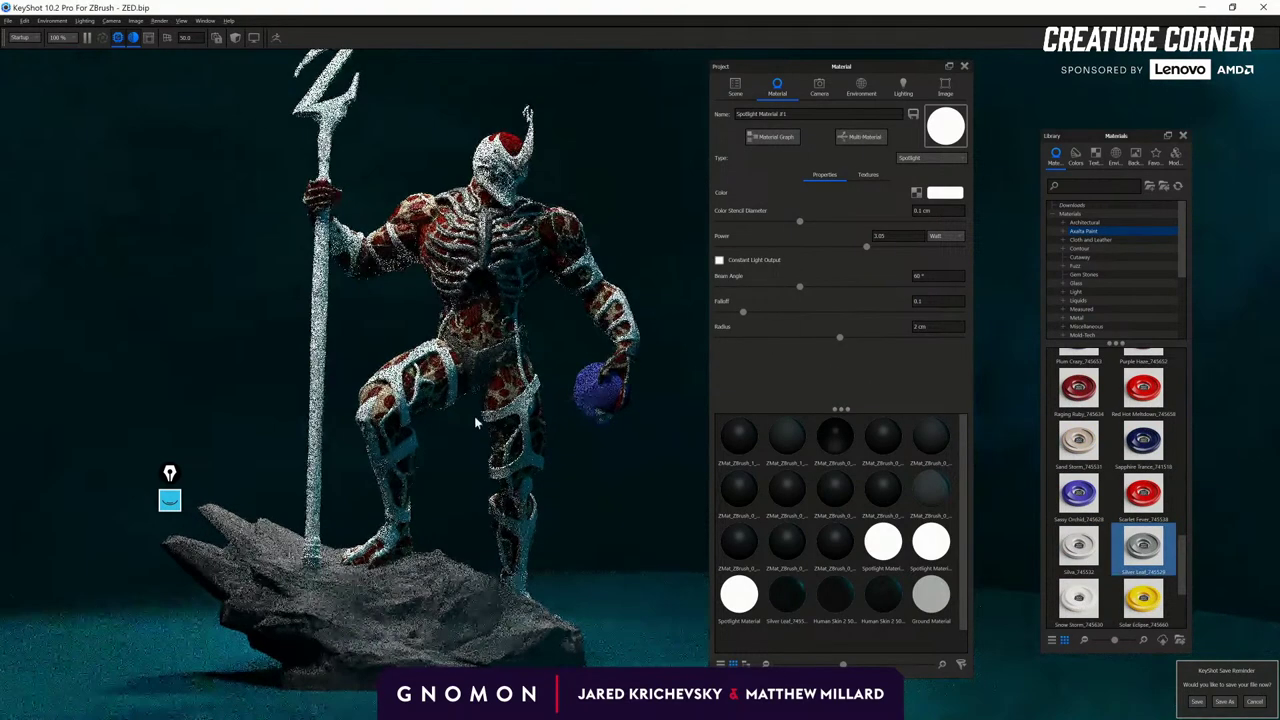
Apply the scene's Silver Leaf material to the armor band on the standing leg's thigh.
{"action": "scroll", "coordinate": [520, 463], "scroll_direction": "down", "scroll_amount": 3}
{"action": "scroll", "coordinate": [520, 463], "scroll_direction": "up", "scroll_amount": 5}
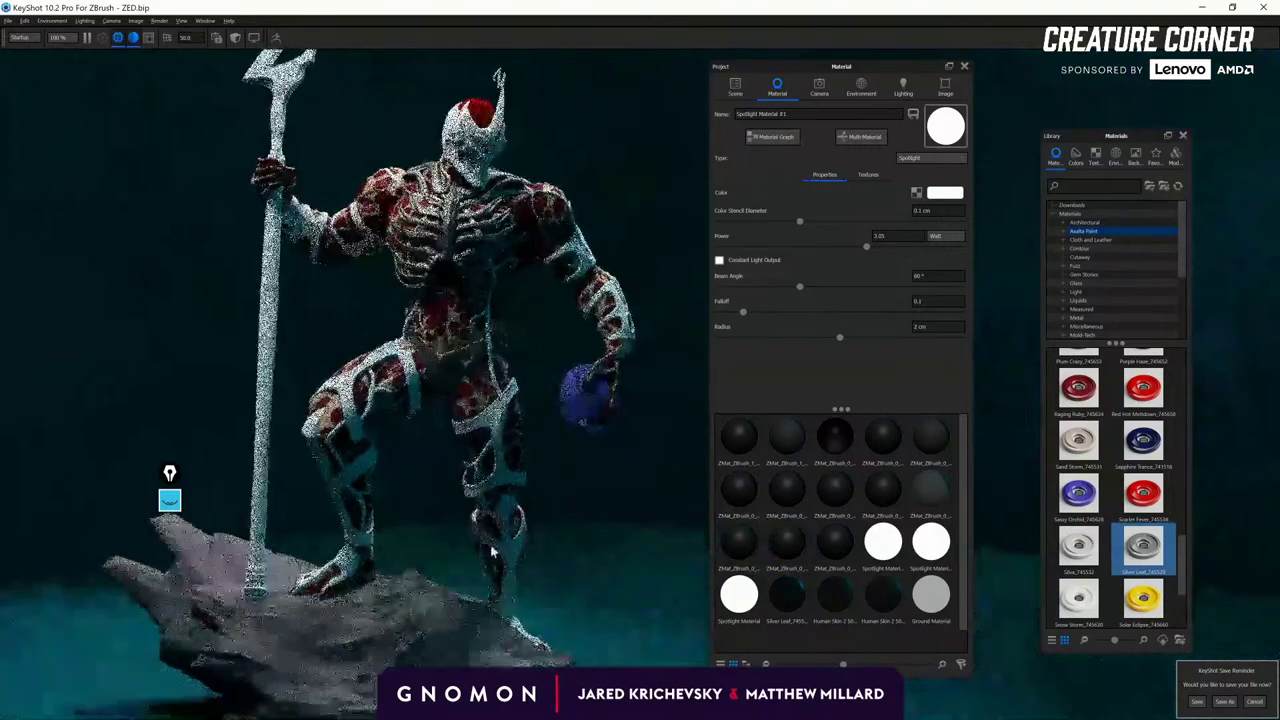
{"action": "scroll", "coordinate": [549, 551], "scroll_direction": "up", "scroll_amount": 5}
{"action": "left_click_drag", "start_coordinate": [784, 600], "coordinate": [440, 464]}
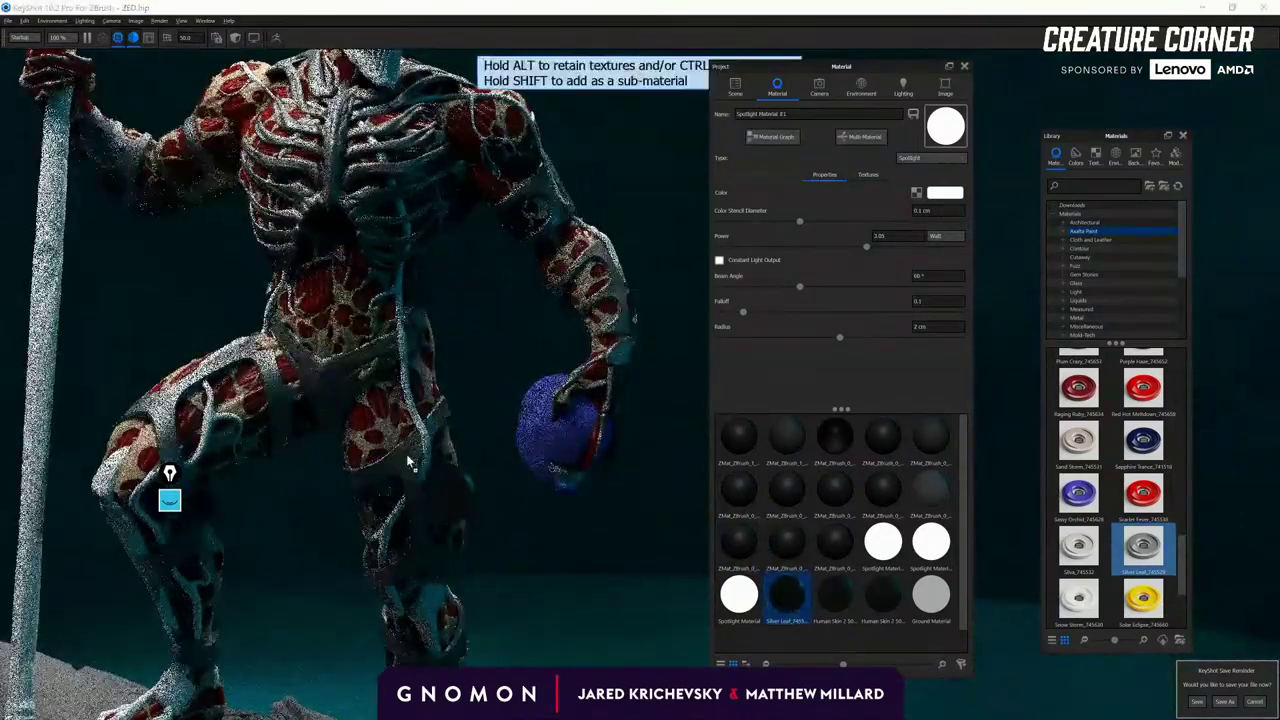
{"action": "left_click_drag", "start_coordinate": [390, 490], "coordinate": [368, 463]}
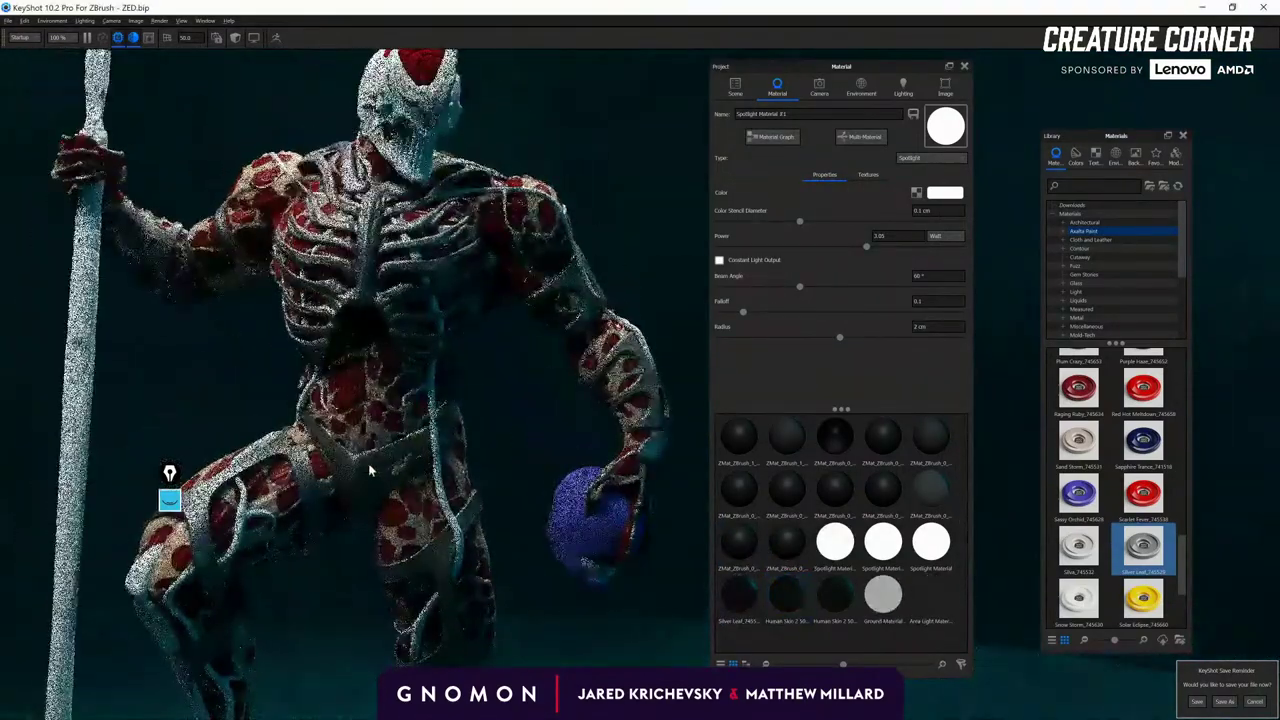
Set the pelvis's Silver Leaf material to refraction index 3.66, roughness 0.11, 179 samples and flake density 0.37.
{"action": "double_click", "coordinate": [368, 463]}
{"action": "left_click_drag", "start_coordinate": [792, 264], "coordinate": [941, 263]}
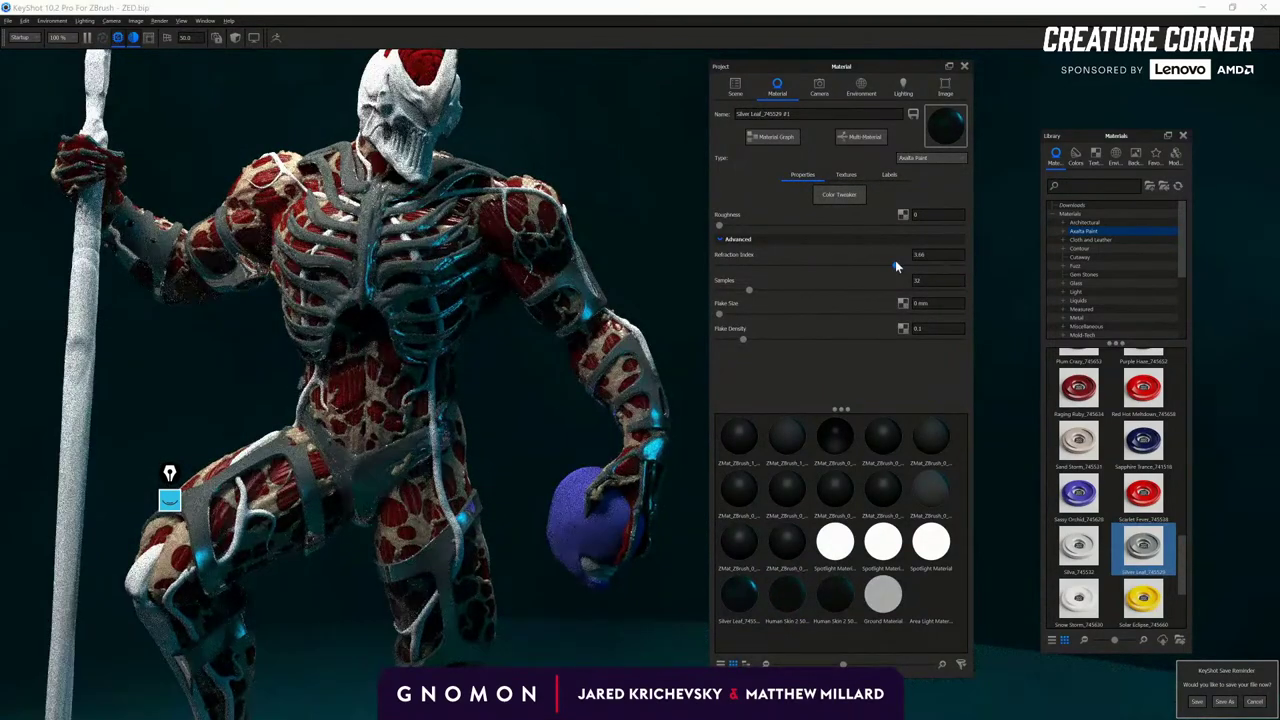
{"action": "left_click", "coordinate": [719, 226]}
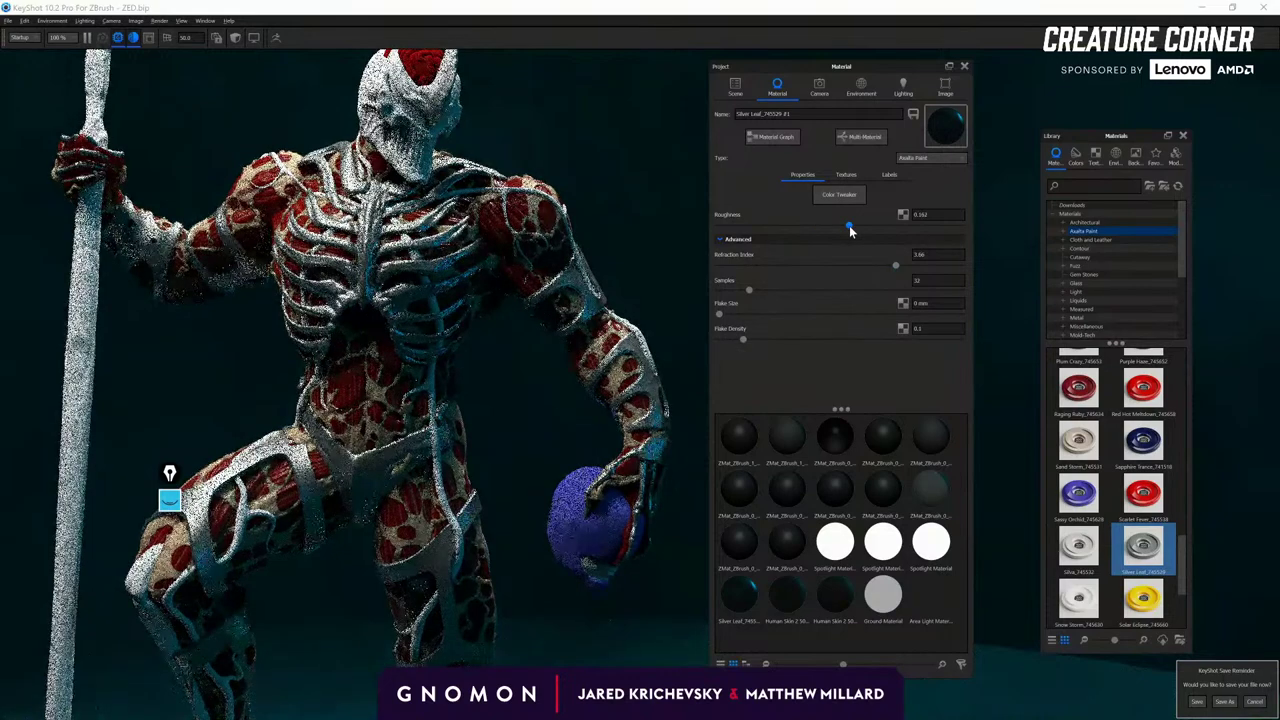
{"action": "left_click_drag", "start_coordinate": [849, 225], "coordinate": [807, 226]}
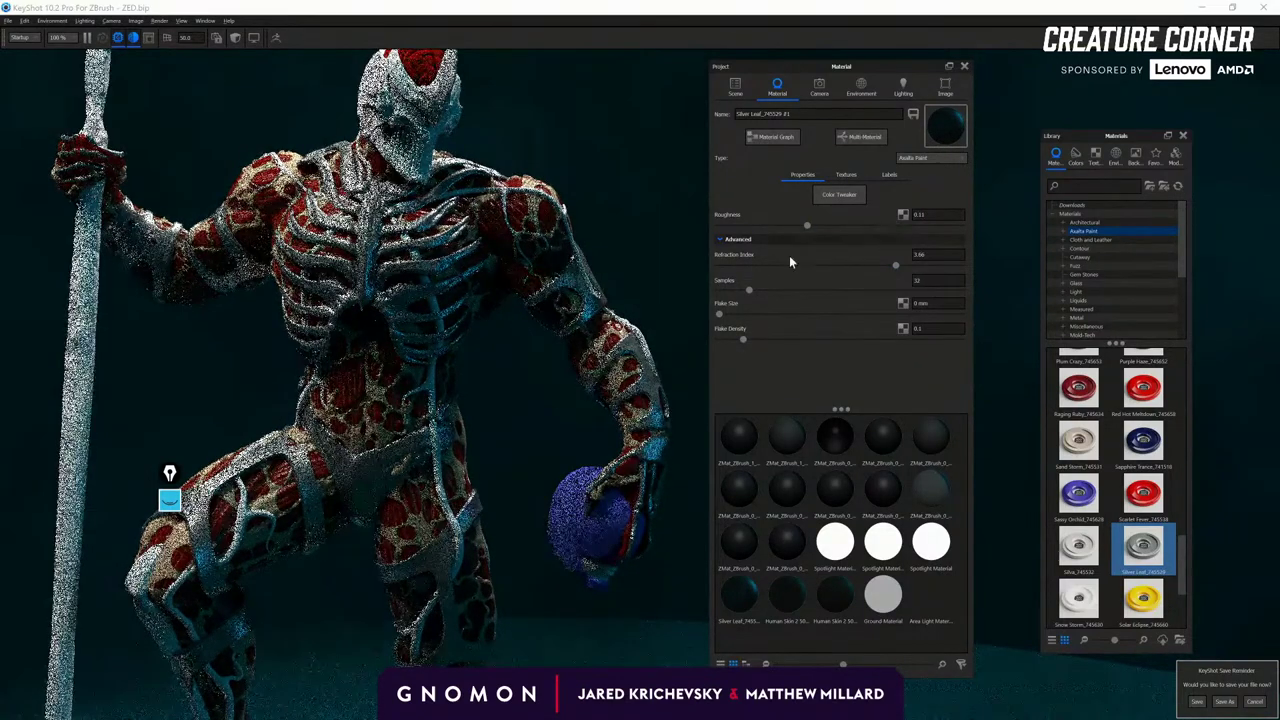
{"action": "left_click_drag", "start_coordinate": [748, 290], "coordinate": [889, 290]}
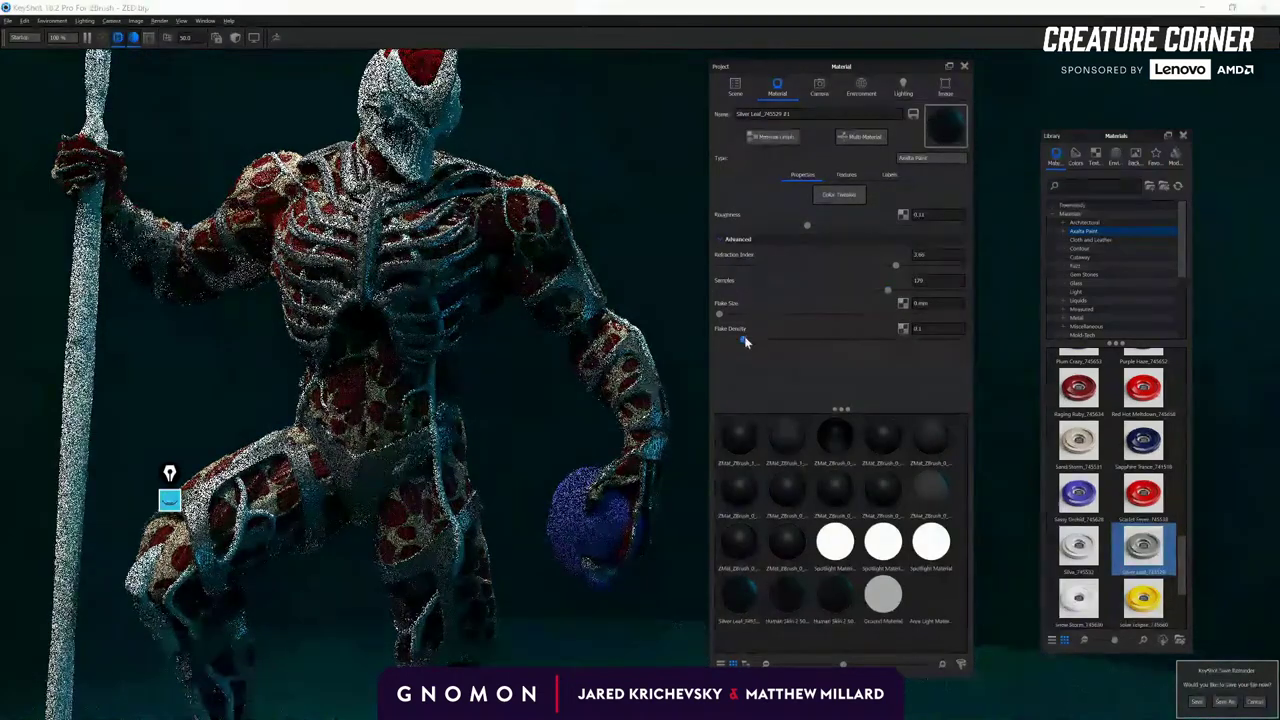
{"action": "left_click", "coordinate": [743, 341]}
{"action": "left_click_drag", "start_coordinate": [744, 341], "coordinate": [809, 352]}
Change the Silver Leaf material's type to Metallic Paint and set its clear-coat roughness to 0.0597.
{"action": "scroll", "coordinate": [1113, 540], "scroll_direction": "up", "scroll_amount": 10}
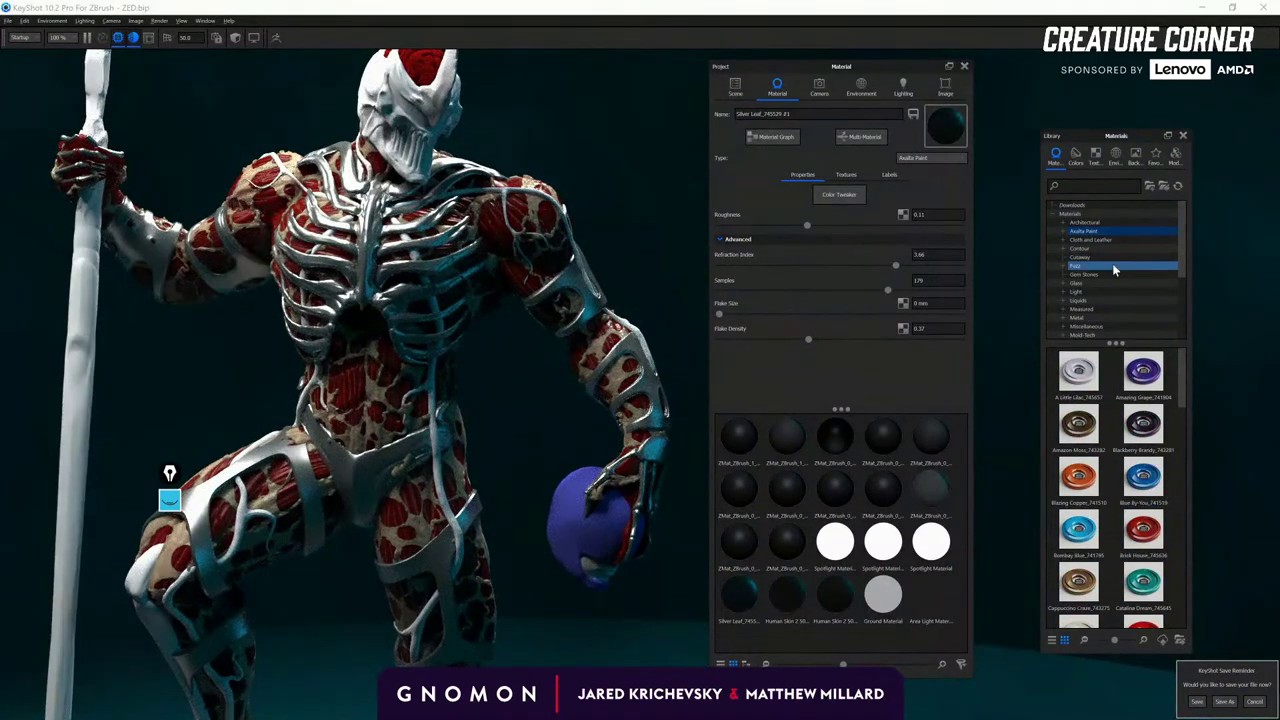
{"action": "scroll", "coordinate": [1109, 280], "scroll_direction": "down", "scroll_amount": 2}
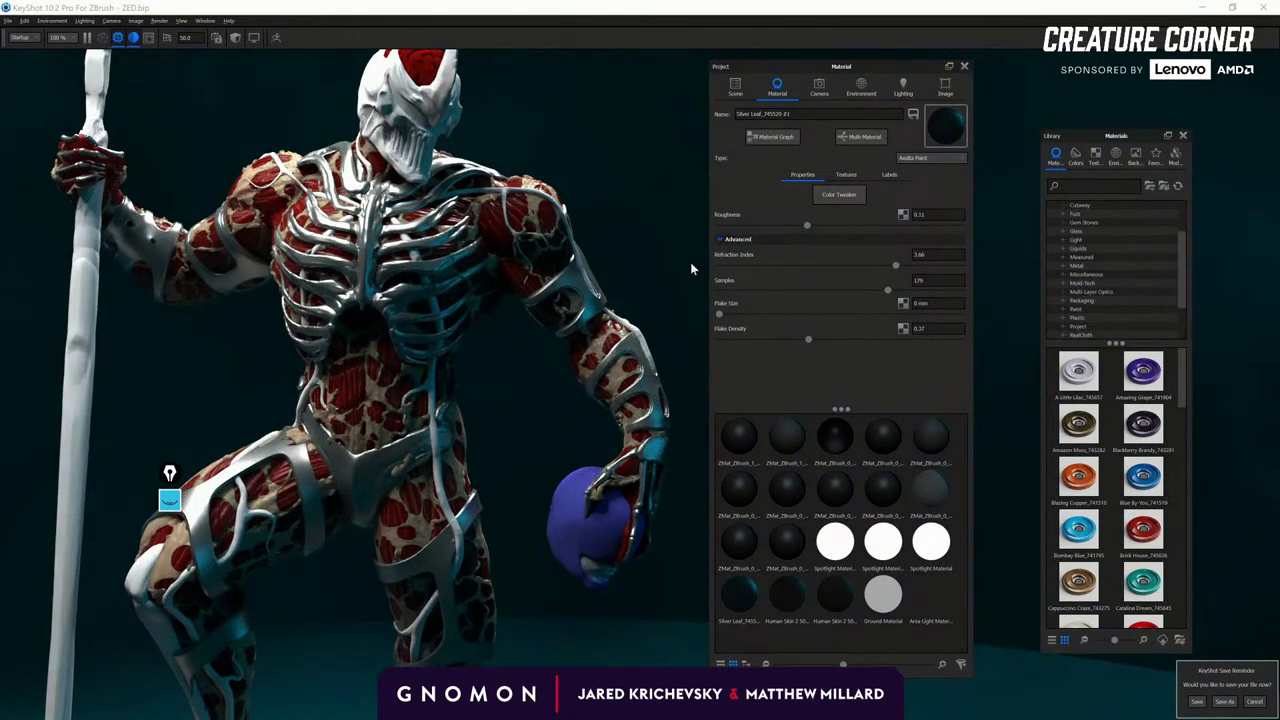
{"action": "left_click", "coordinate": [947, 157]}
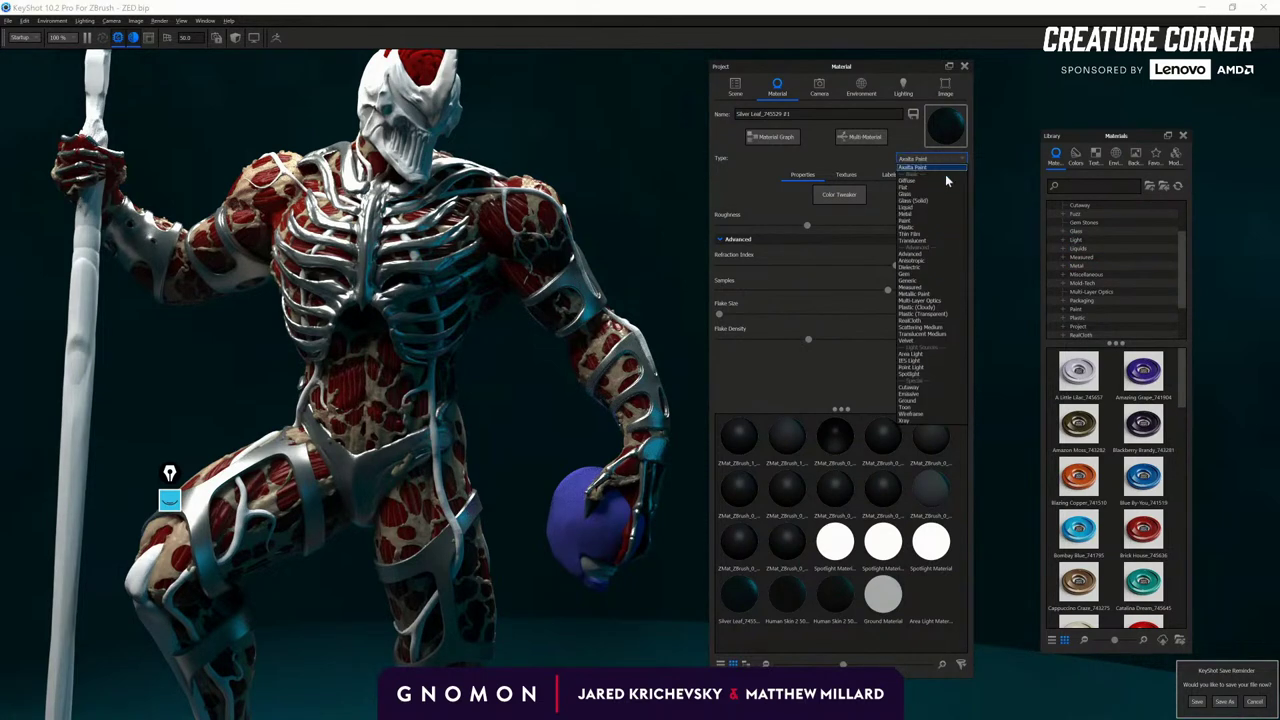
{"action": "left_click", "coordinate": [936, 295]}
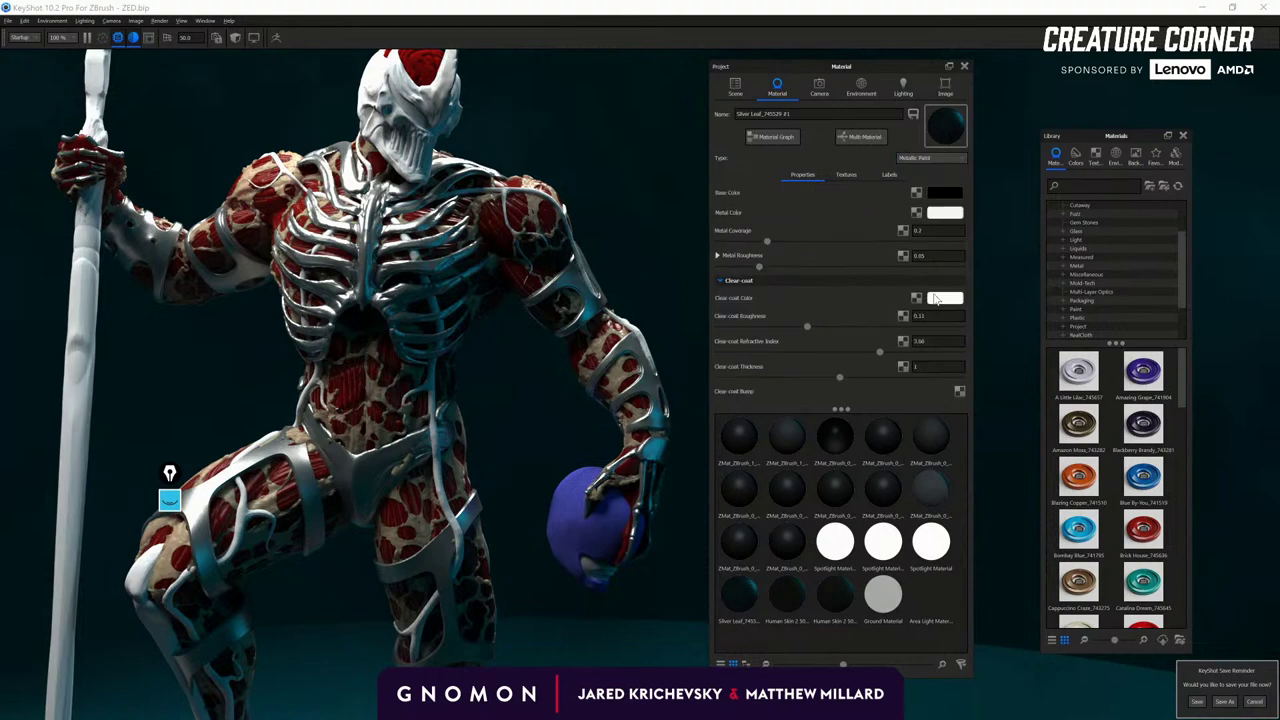
{"action": "scroll", "coordinate": [676, 318], "scroll_direction": "down", "scroll_amount": 1}
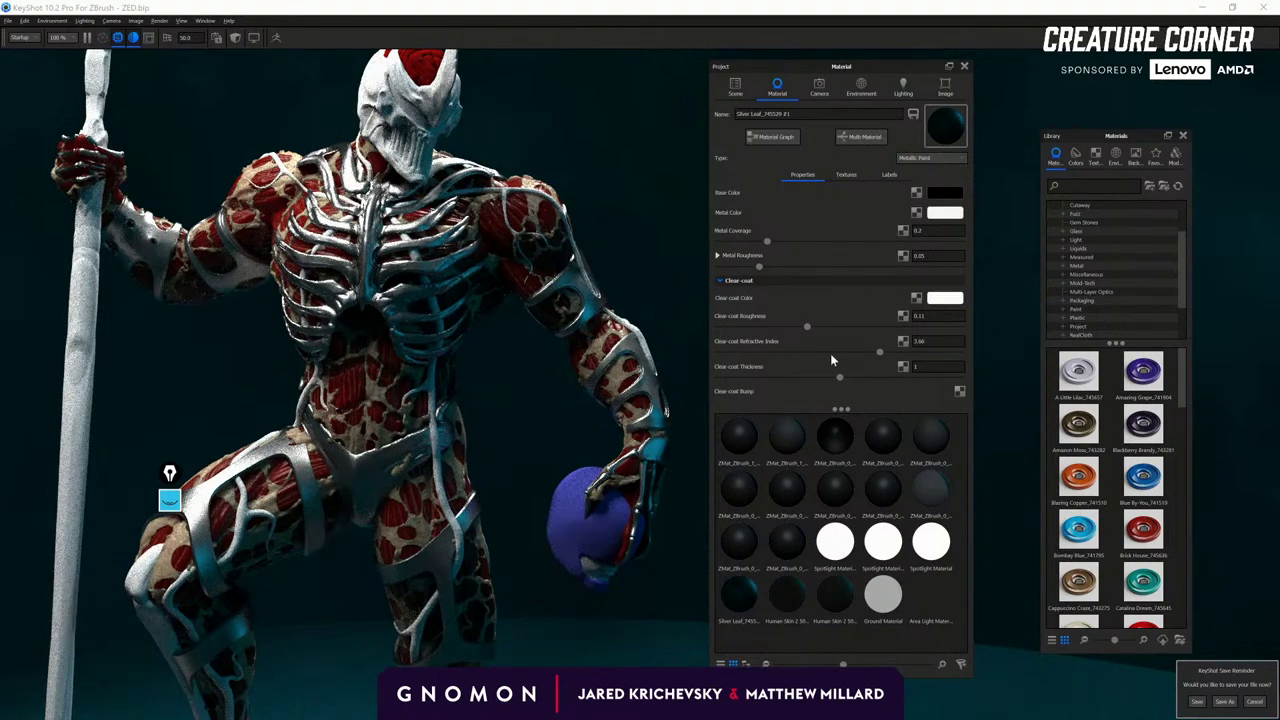
{"action": "left_click_drag", "start_coordinate": [808, 326], "coordinate": [728, 326]}
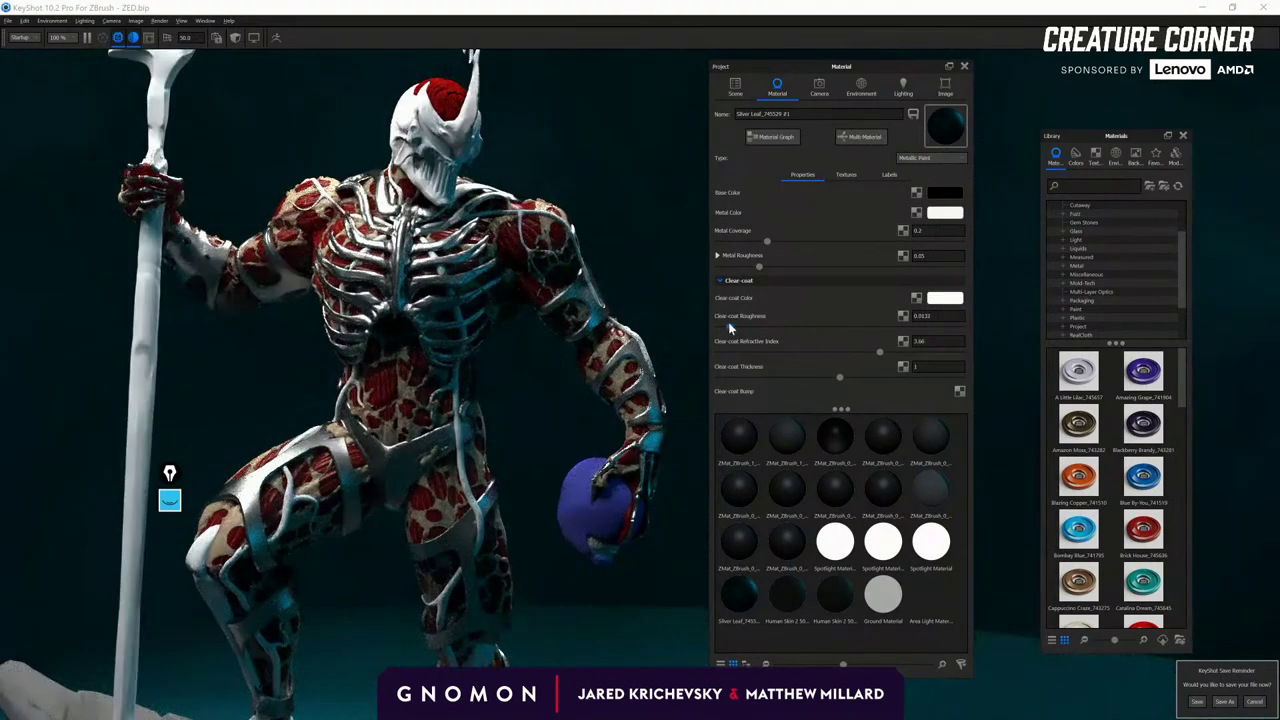
{"action": "left_click", "coordinate": [767, 327]}
Keep black as the Silver Leaf material's base color and set its metal coverage to 0.182.
{"action": "left_click", "coordinate": [946, 193]}
{"action": "left_click_drag", "start_coordinate": [714, 140], "coordinate": [634, 194]}
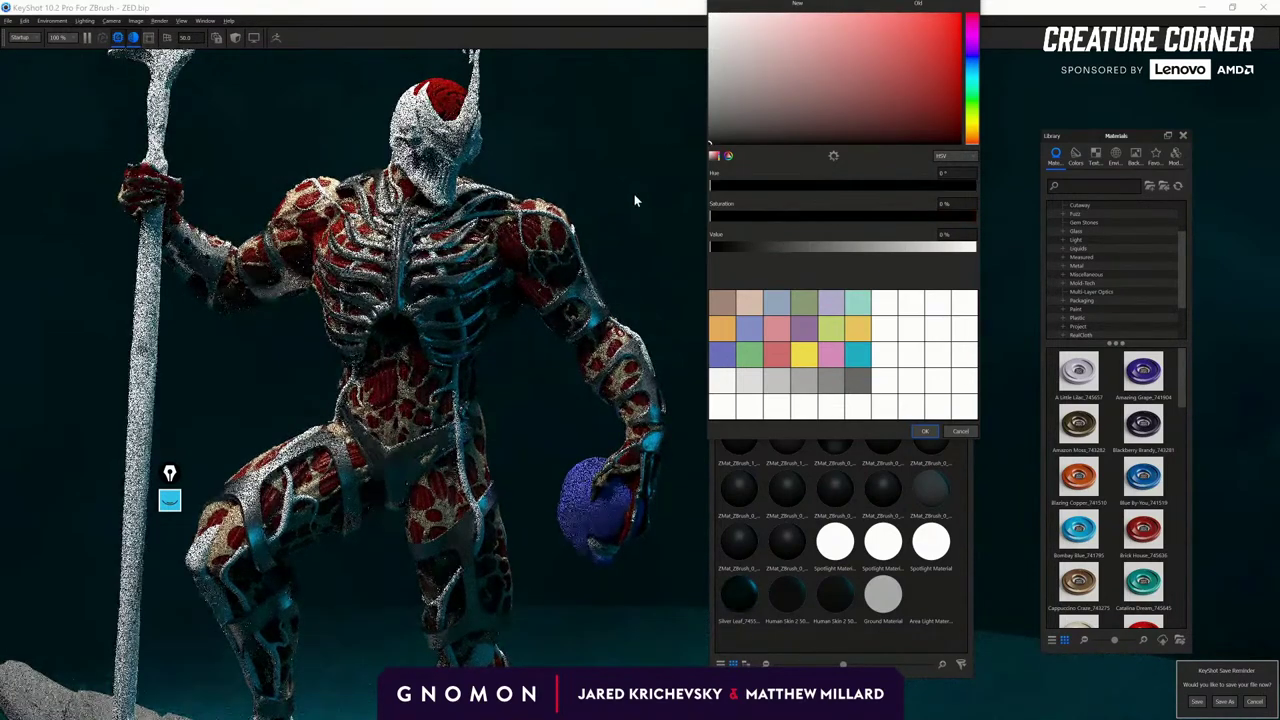
{"action": "left_click", "coordinate": [924, 431]}
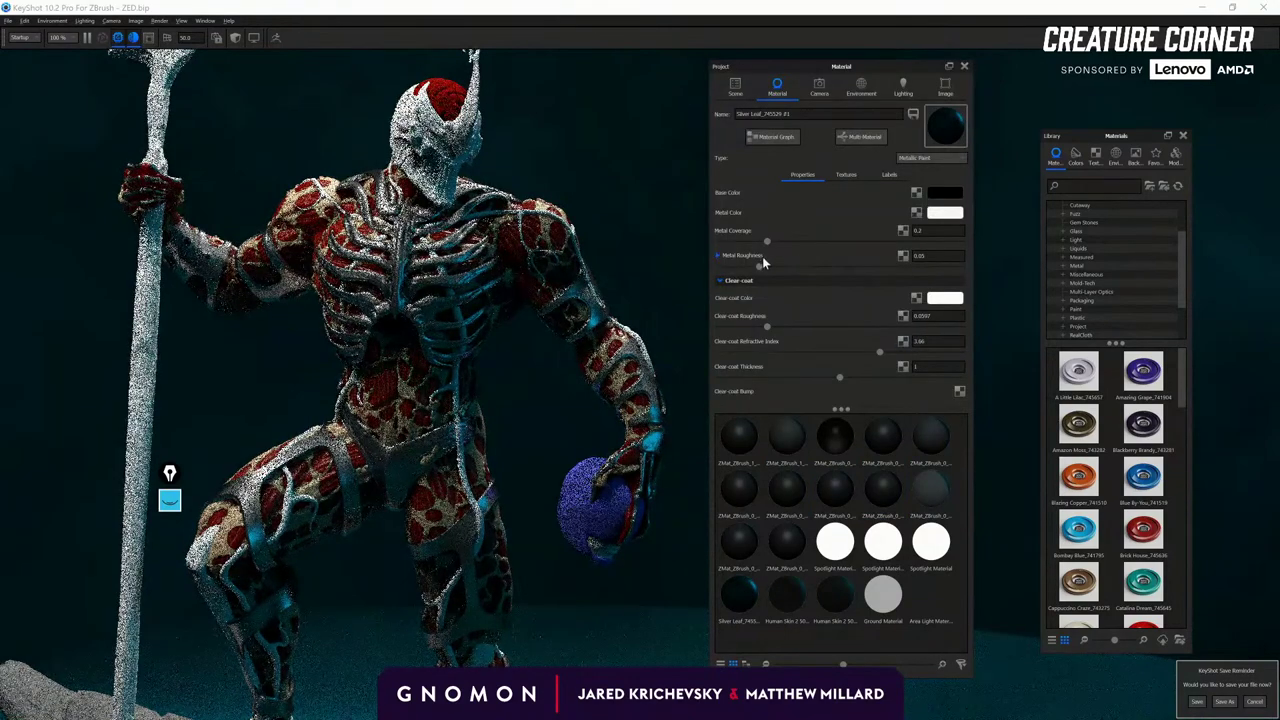
{"action": "mouse_move", "coordinate": [763, 236]}
{"action": "left_mouse_down"}
{"action": "mouse_move", "coordinate": [716, 238]}
{"action": "mouse_move", "coordinate": [882, 249]}
{"action": "mouse_move", "coordinate": [761, 242]}
{"action": "left_mouse_up"}
Apply the edited Silver Leaf material to the strand running down the hip of the standing leg.
{"action": "scroll", "coordinate": [556, 405], "scroll_direction": "down", "scroll_amount": 4}
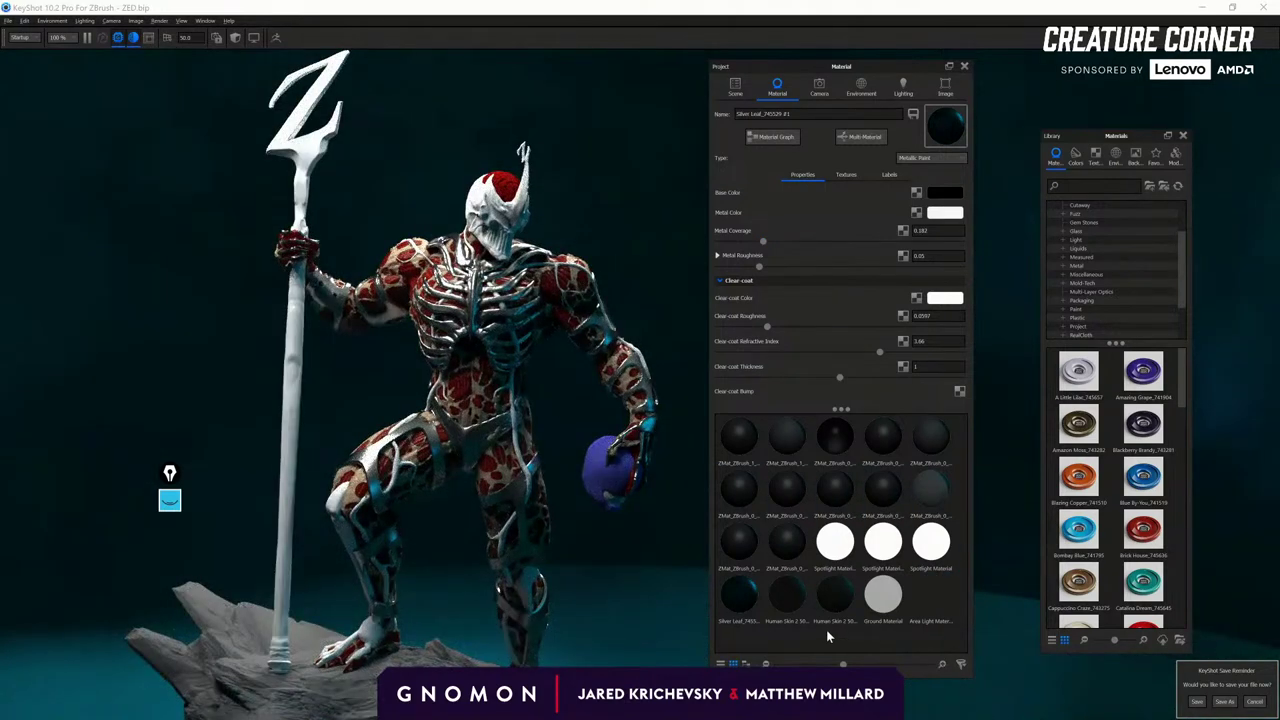
{"action": "left_click_drag", "start_coordinate": [738, 595], "coordinate": [514, 447]}
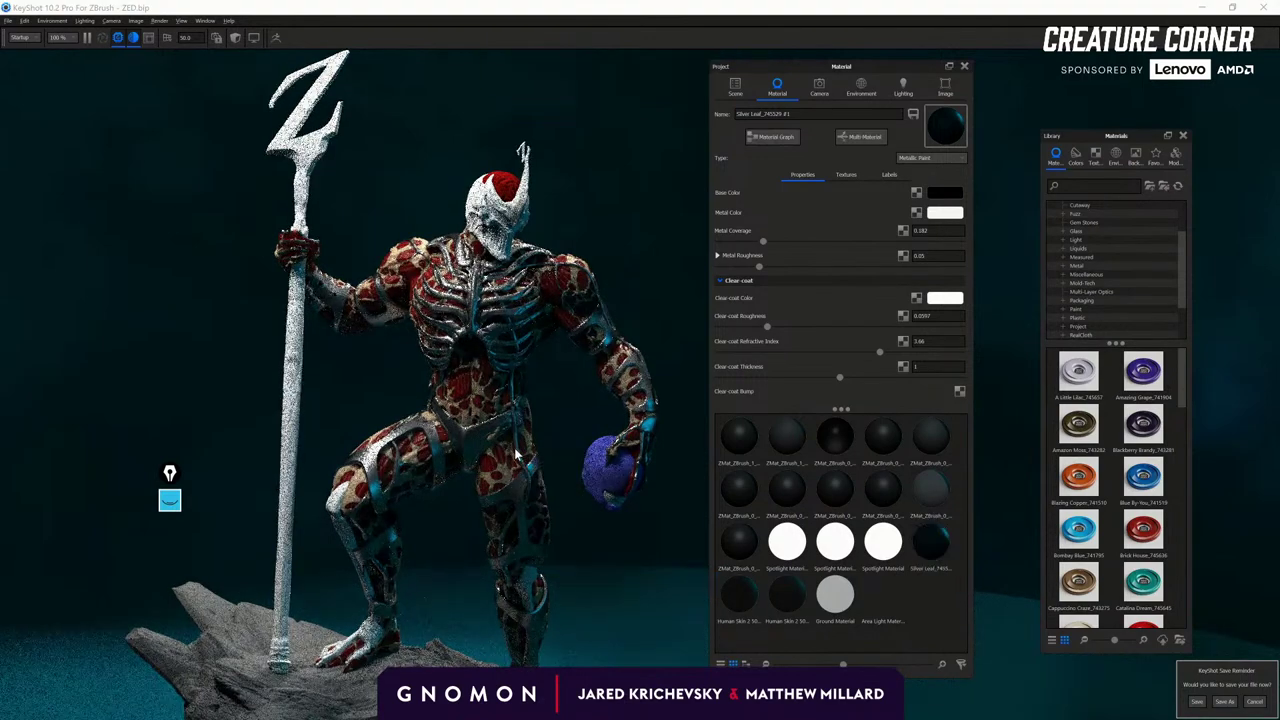
{"action": "left_click_drag", "start_coordinate": [597, 560], "coordinate": [525, 537]}
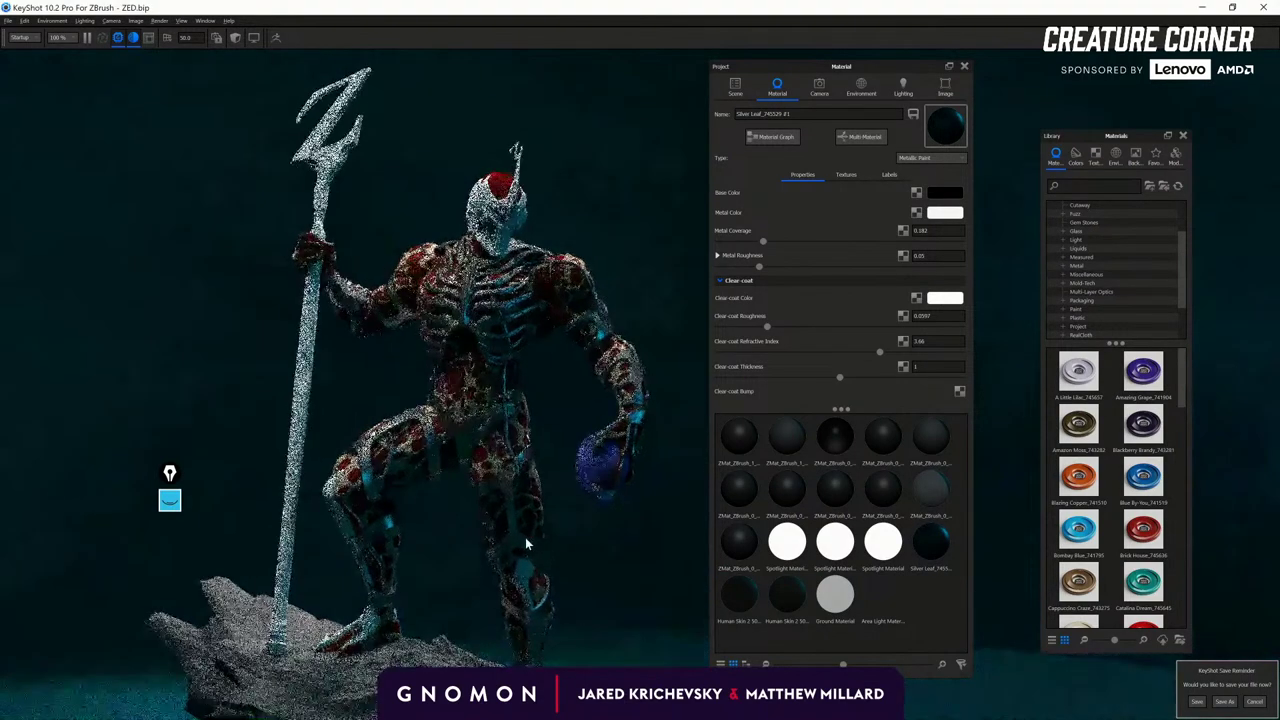
Change the purple ball's material to Metallic Paint with metal roughness 0.127 and clear-coat roughness 0.168.
{"action": "double_click", "coordinate": [592, 473]}
{"action": "left_click", "coordinate": [950, 161]}
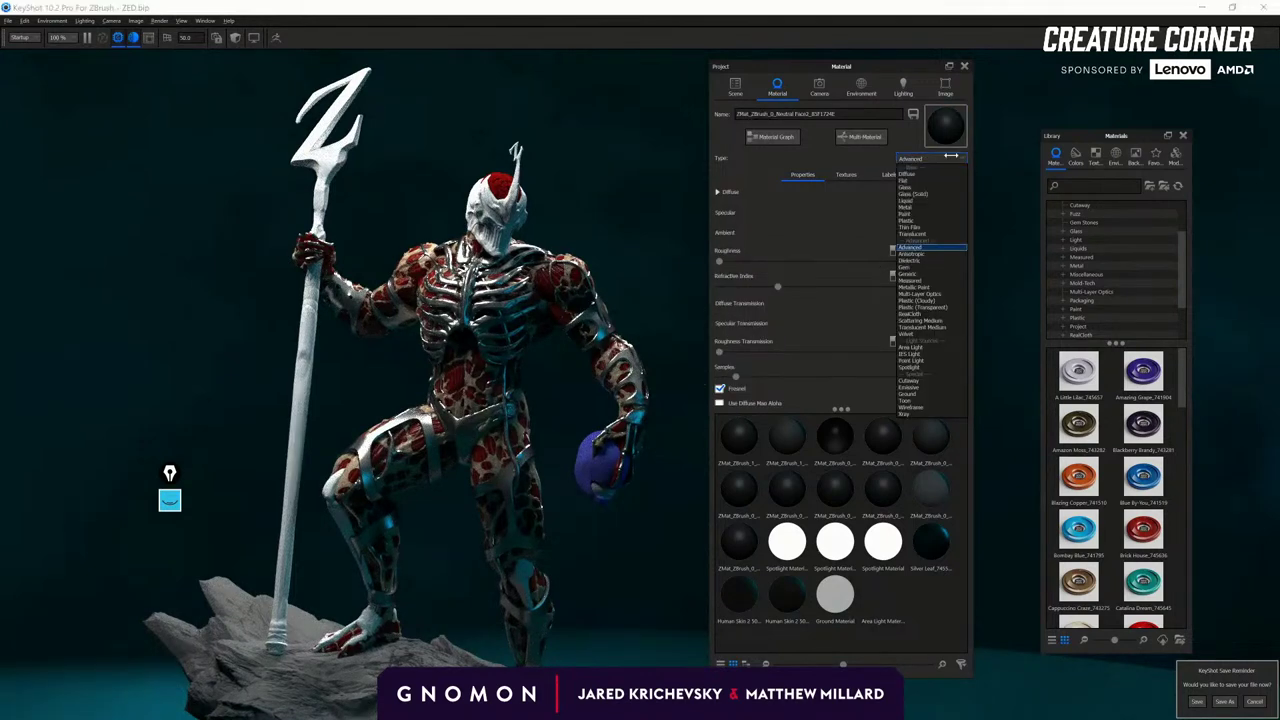
{"action": "left_click", "coordinate": [916, 286]}
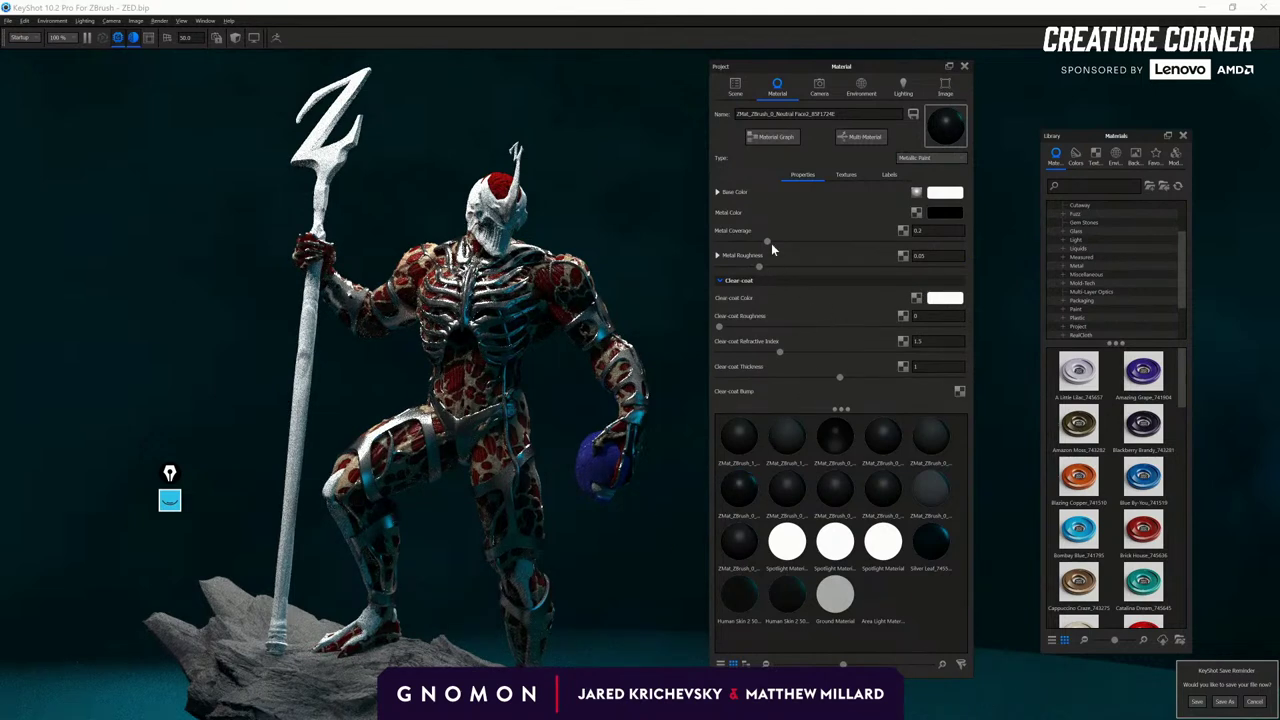
{"action": "left_click_drag", "start_coordinate": [759, 266], "coordinate": [821, 268]}
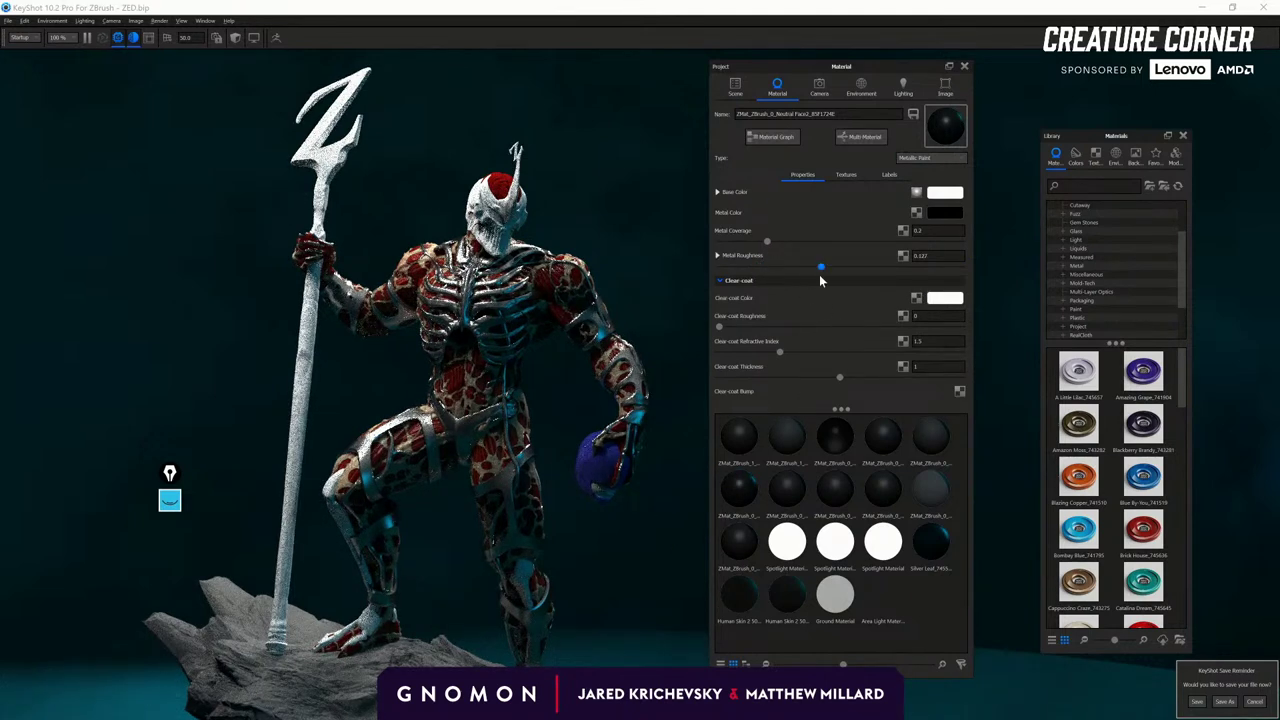
{"action": "left_click_drag", "start_coordinate": [719, 326], "coordinate": [855, 332]}
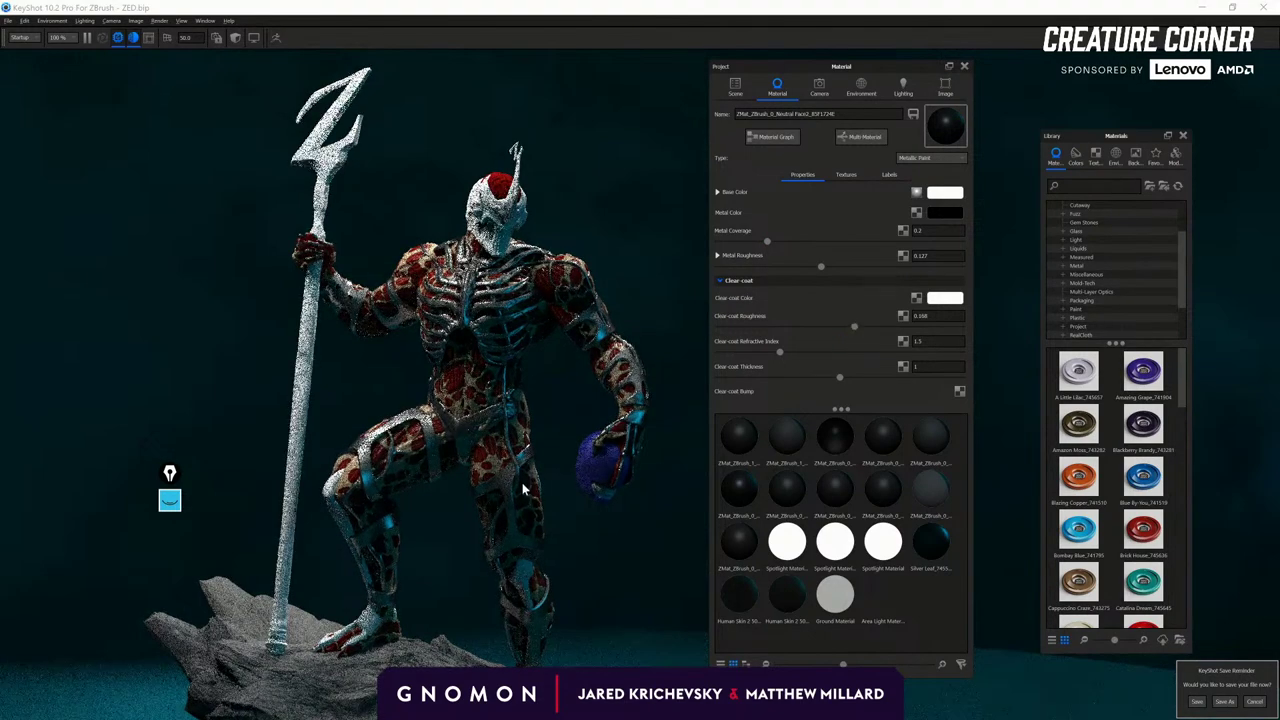
Apply the Silver Leaf material to the raised leg's shin and foot and to the staff.
{"action": "scroll", "coordinate": [522, 481], "scroll_direction": "down", "scroll_amount": 3}
{"action": "scroll", "coordinate": [504, 575], "scroll_direction": "up", "scroll_amount": 5}
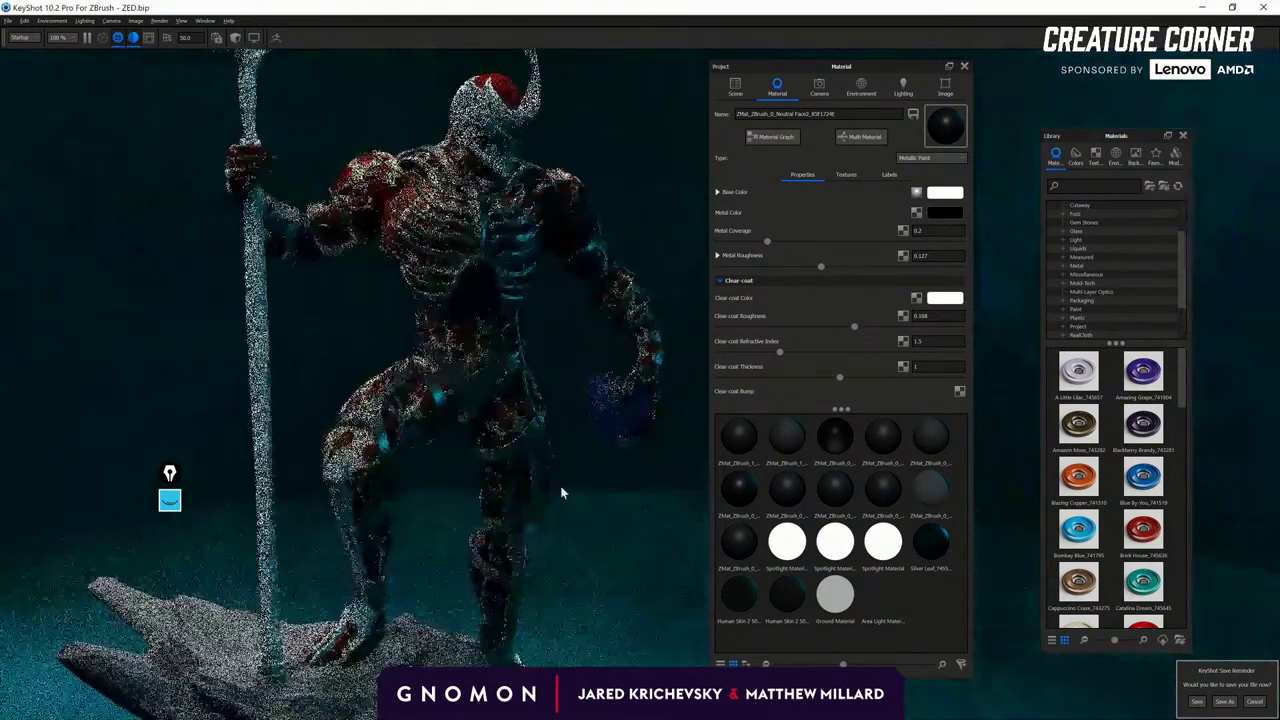
{"action": "left_click_drag", "start_coordinate": [930, 540], "coordinate": [352, 550]}
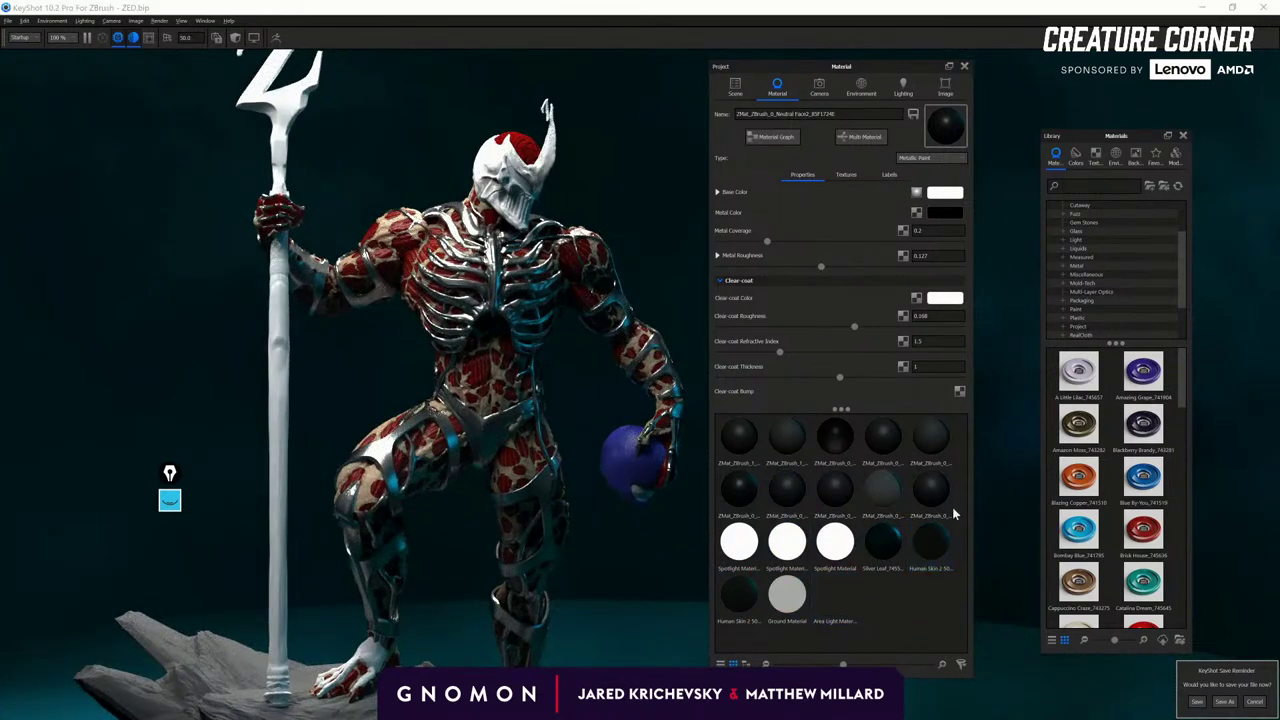
{"action": "left_click", "coordinate": [902, 552]}
{"action": "left_click_drag", "start_coordinate": [904, 553], "coordinate": [378, 662]}
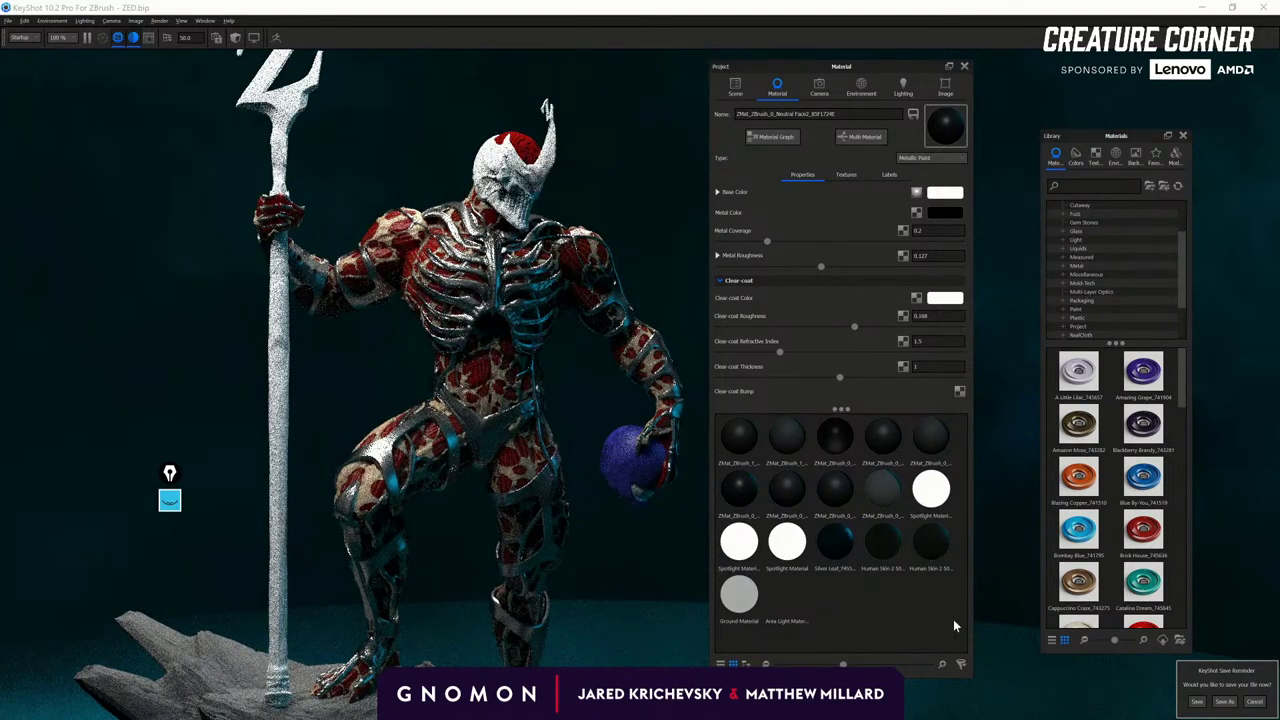
{"action": "left_click_drag", "start_coordinate": [838, 543], "coordinate": [269, 466]}
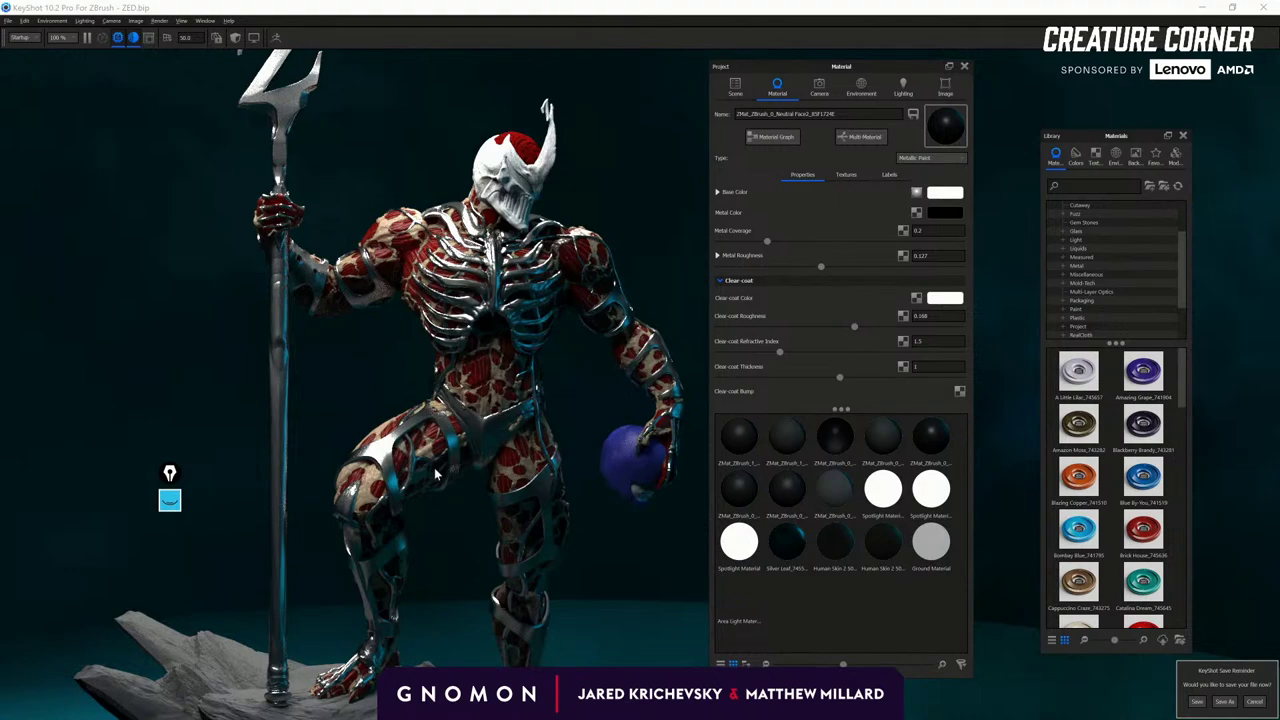
Apply the Silver Leaf material to the figure's horned skull mask and view it from another angle.
{"action": "middle_click_drag", "start_coordinate": [432, 525], "coordinate": [440, 570]}
{"action": "scroll", "coordinate": [440, 570], "scroll_direction": "up", "scroll_amount": 3}
{"action": "left_click_drag", "start_coordinate": [790, 541], "coordinate": [512, 175]}
{"action": "left_click_drag", "start_coordinate": [368, 207], "coordinate": [501, 314]}
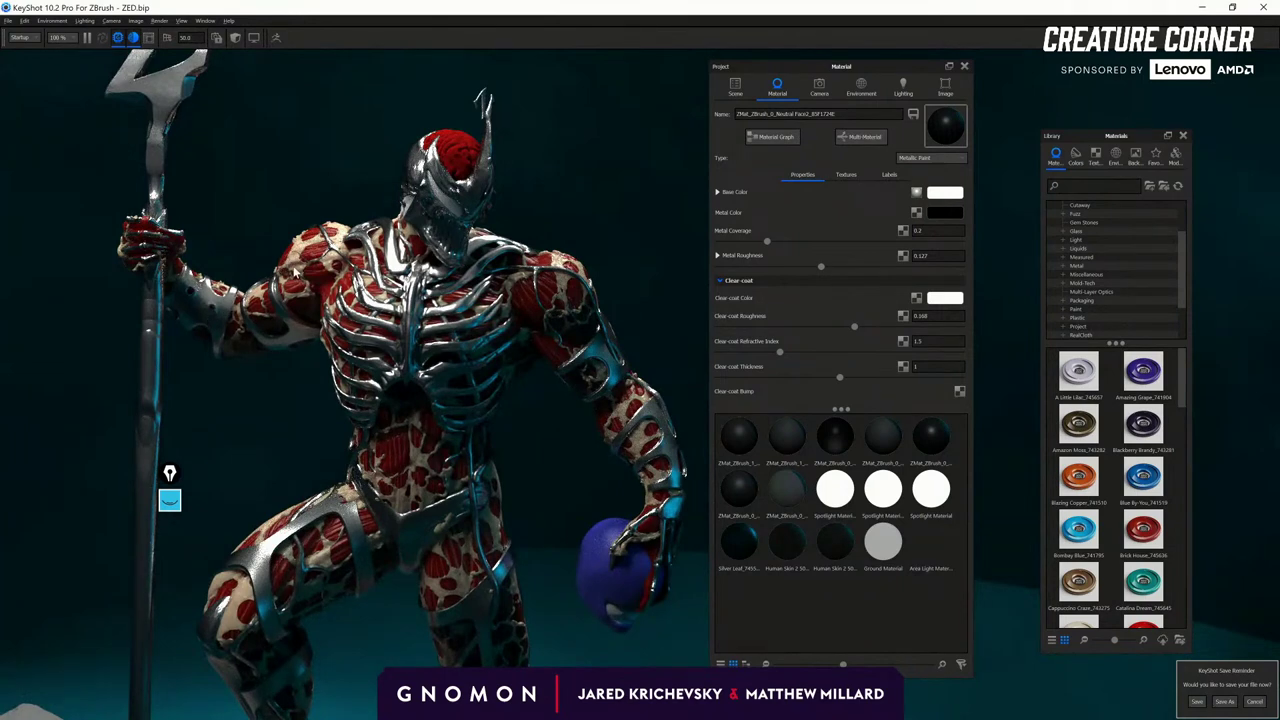
Set the translucency of the skin material on the pale tissue between the muscles to 20 cm.
{"action": "double_click", "coordinate": [296, 273]}
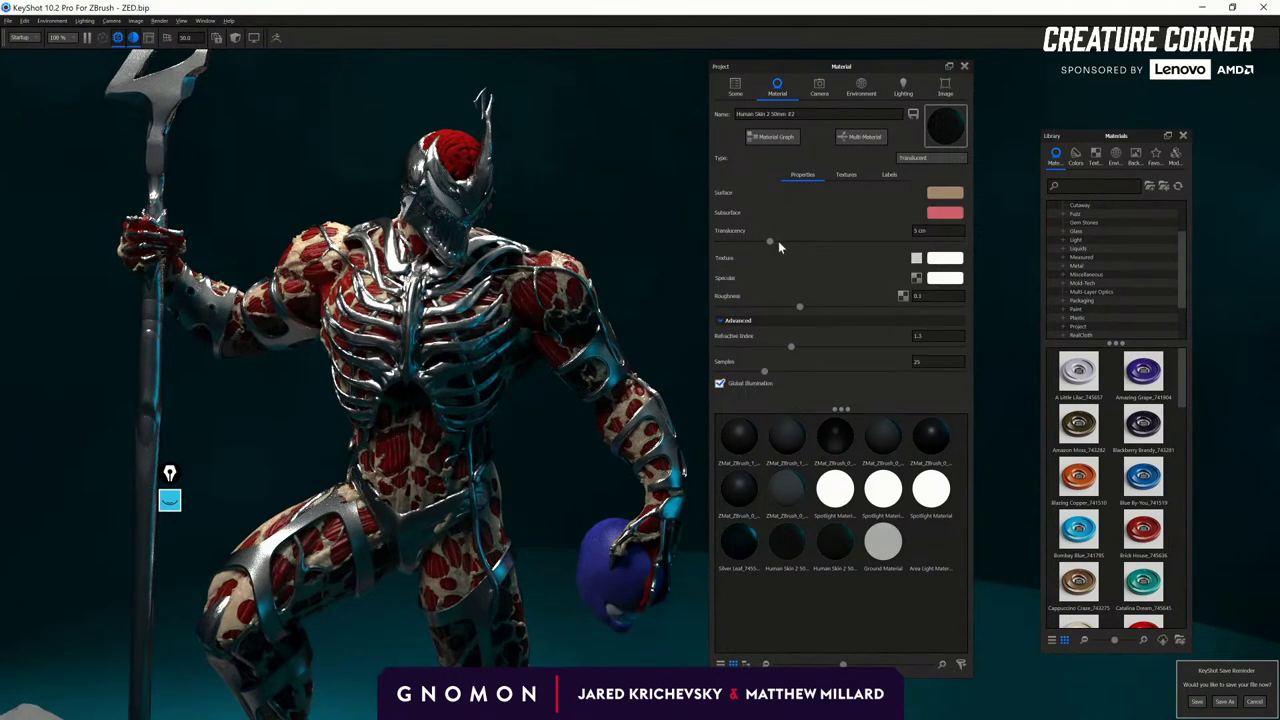
{"action": "left_click_drag", "start_coordinate": [768, 244], "coordinate": [936, 242]}
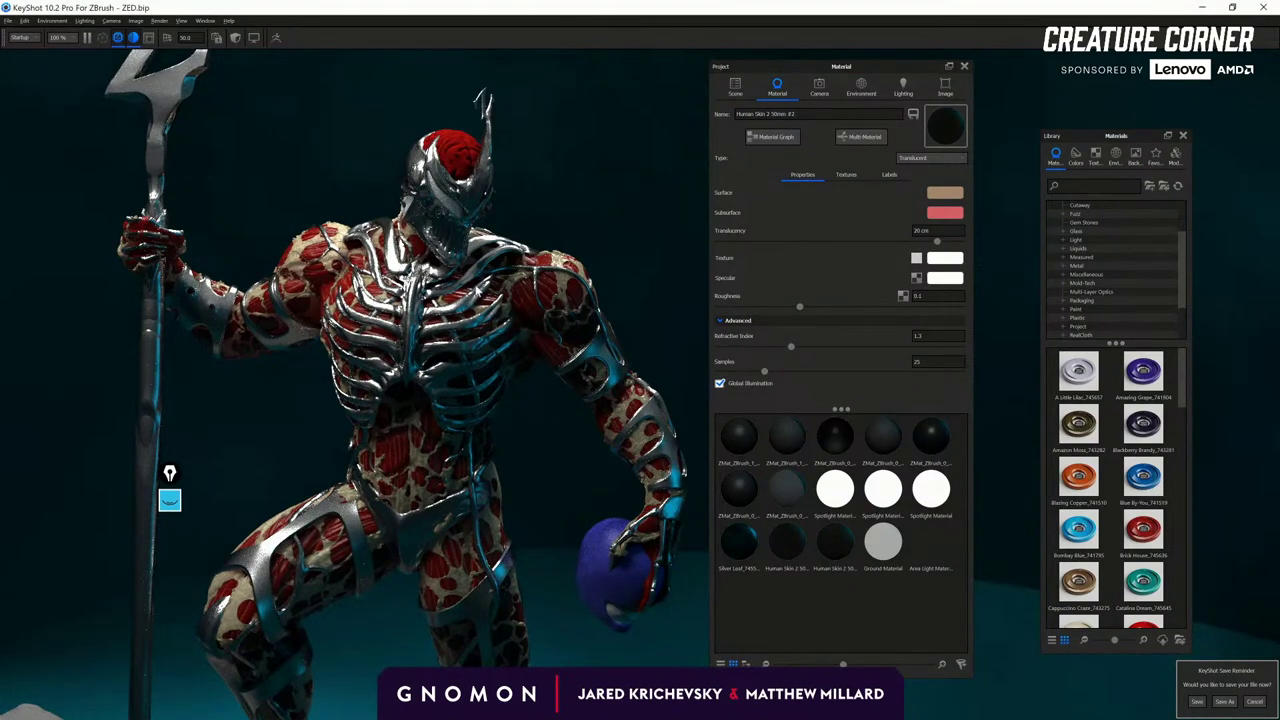
{"action": "left_click_drag", "start_coordinate": [430, 330], "coordinate": [513, 323]}
{"action": "left_click_drag", "start_coordinate": [586, 460], "coordinate": [707, 481]}
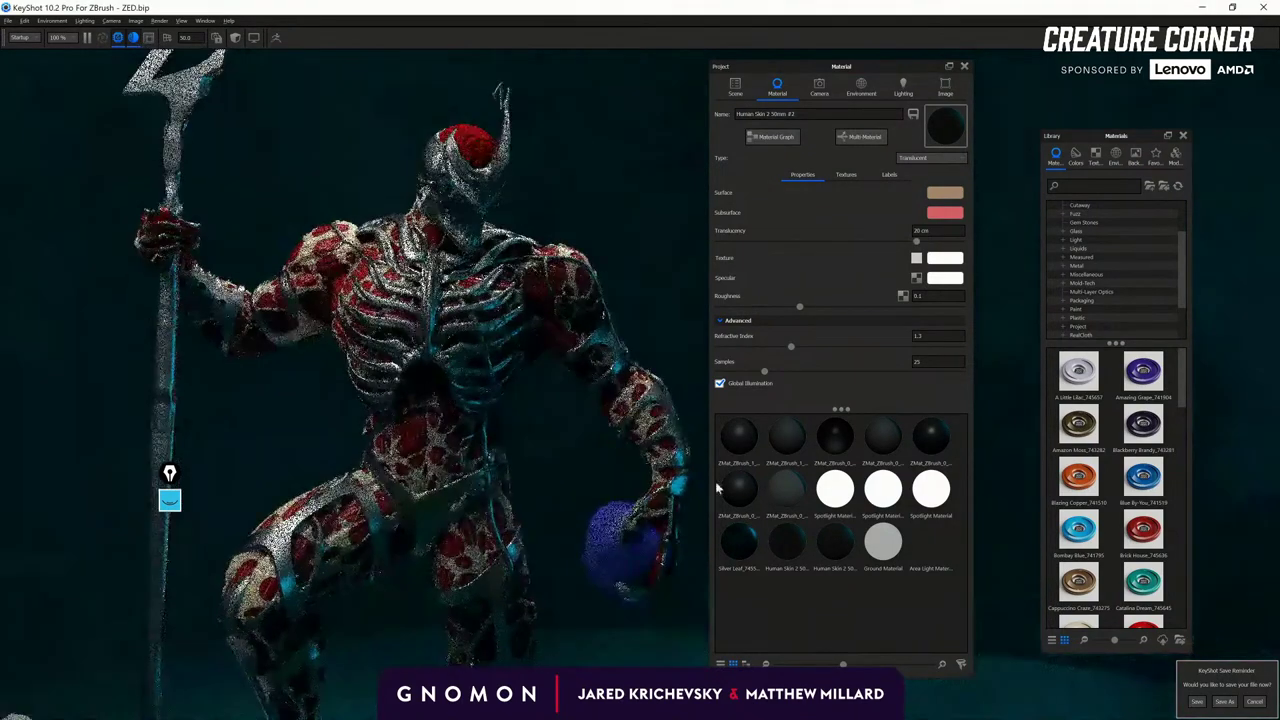
Apply the Human Skin 2 50mm material to the exposed brain on top of the skull mask.
{"action": "left_click_drag", "start_coordinate": [787, 540], "coordinate": [808, 602]}
{"action": "left_click_drag", "start_coordinate": [843, 557], "coordinate": [483, 152]}
{"action": "left_click_drag", "start_coordinate": [151, 366], "coordinate": [1, 396]}
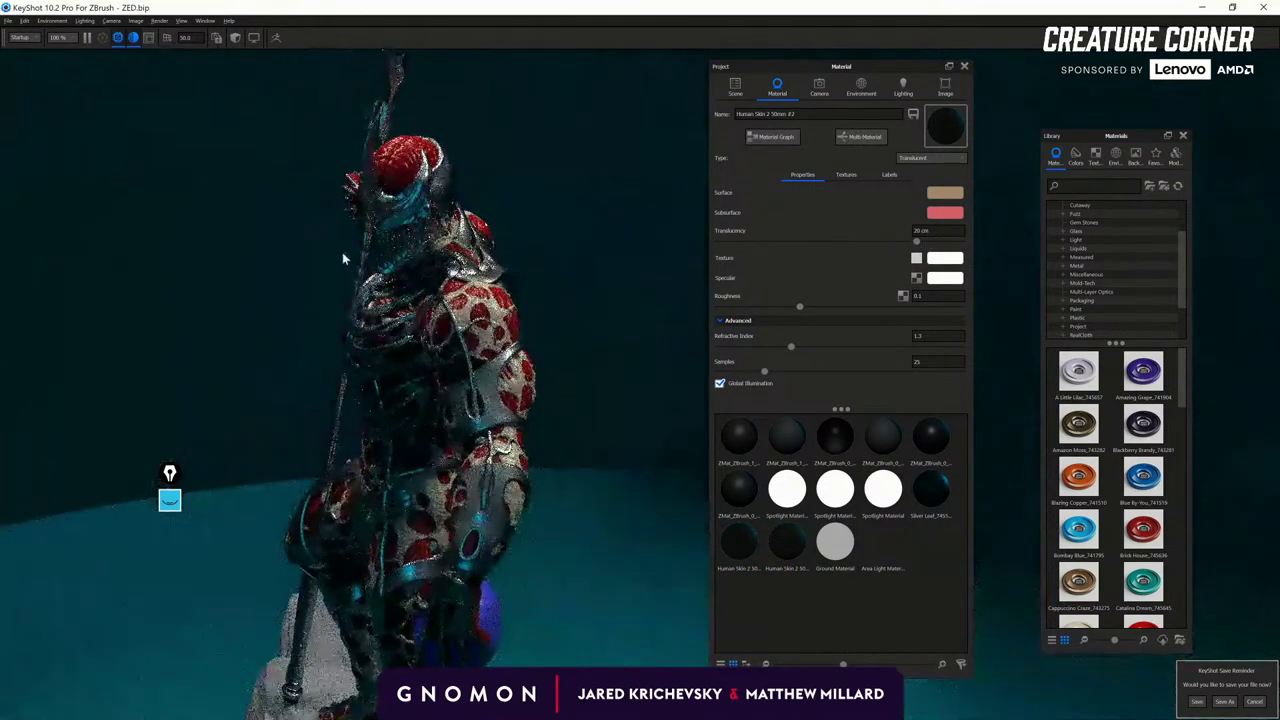
{"action": "left_click_drag", "start_coordinate": [342, 252], "coordinate": [700, 420]}
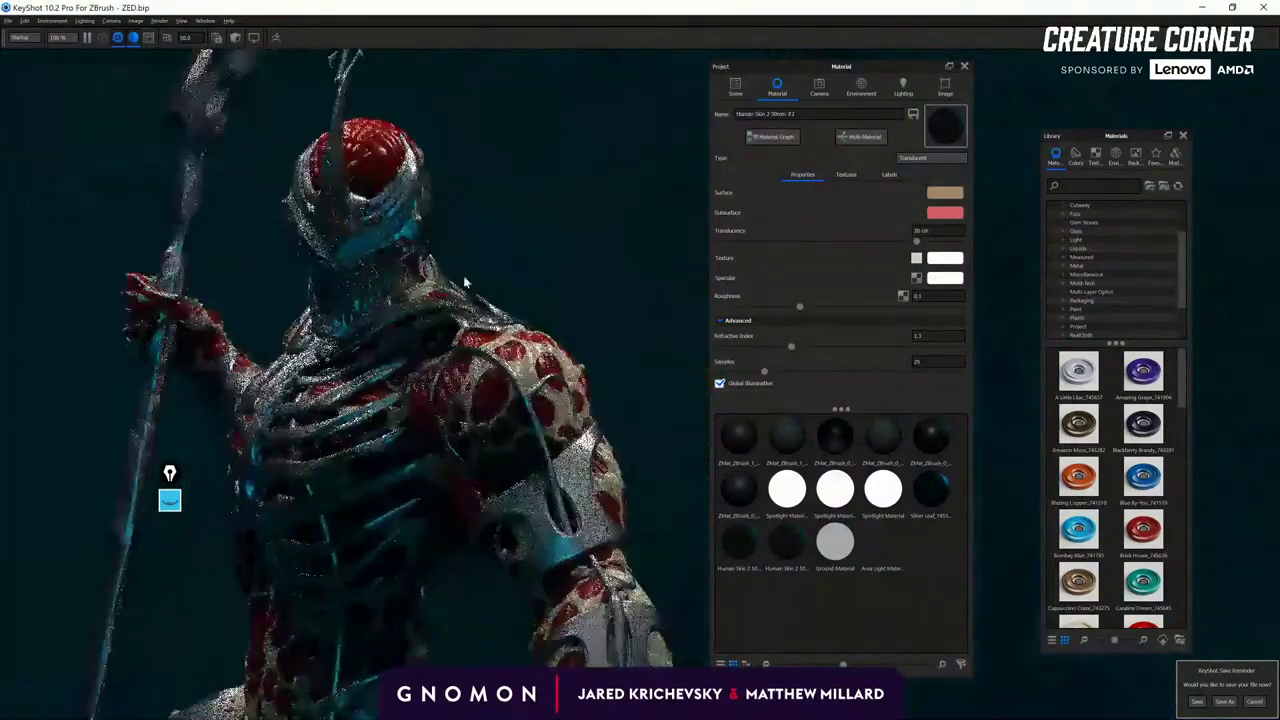
Set the roughness of the brain's Human Skin material to 0.0579.
{"action": "double_click", "coordinate": [369, 156]}
{"action": "left_click_drag", "start_coordinate": [799, 306], "coordinate": [725, 310]}
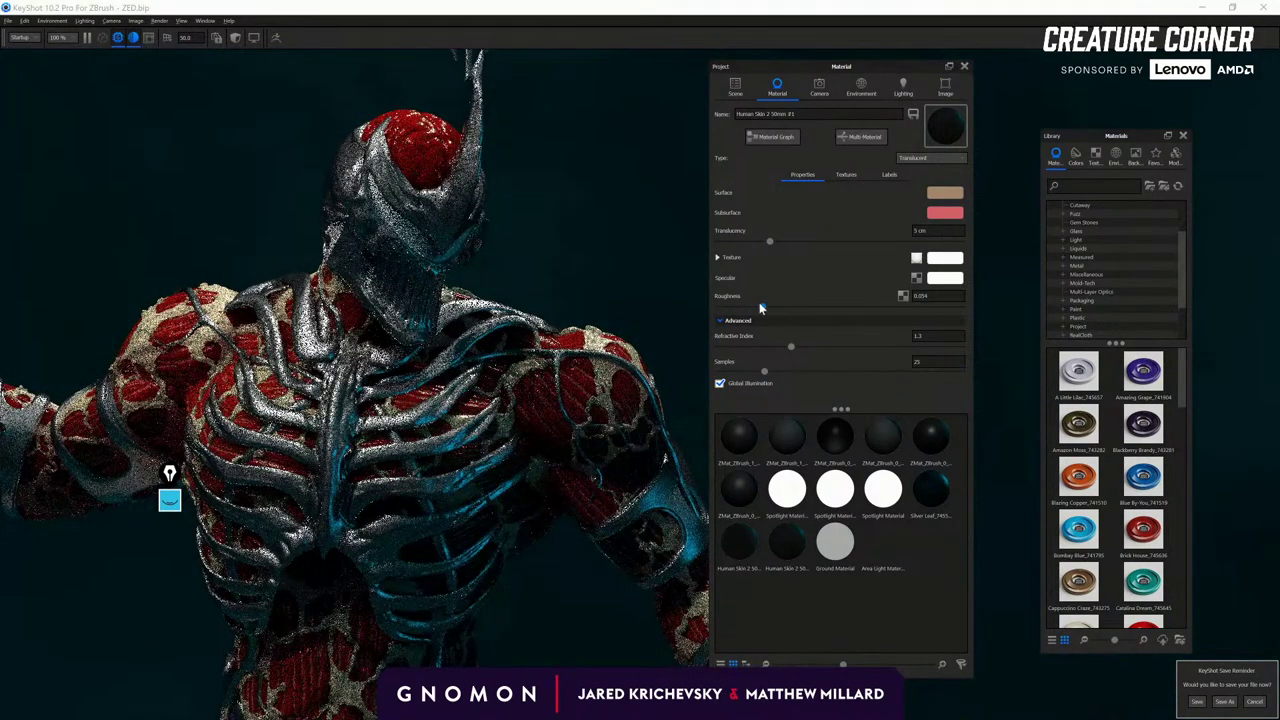
{"action": "mouse_move", "coordinate": [760, 309]}
{"action": "left_mouse_down"}
{"action": "mouse_move", "coordinate": [795, 317]}
{"action": "mouse_move", "coordinate": [763, 319]}
{"action": "left_mouse_up"}
{"action": "left_click_drag", "start_coordinate": [680, 314], "coordinate": [706, 232]}
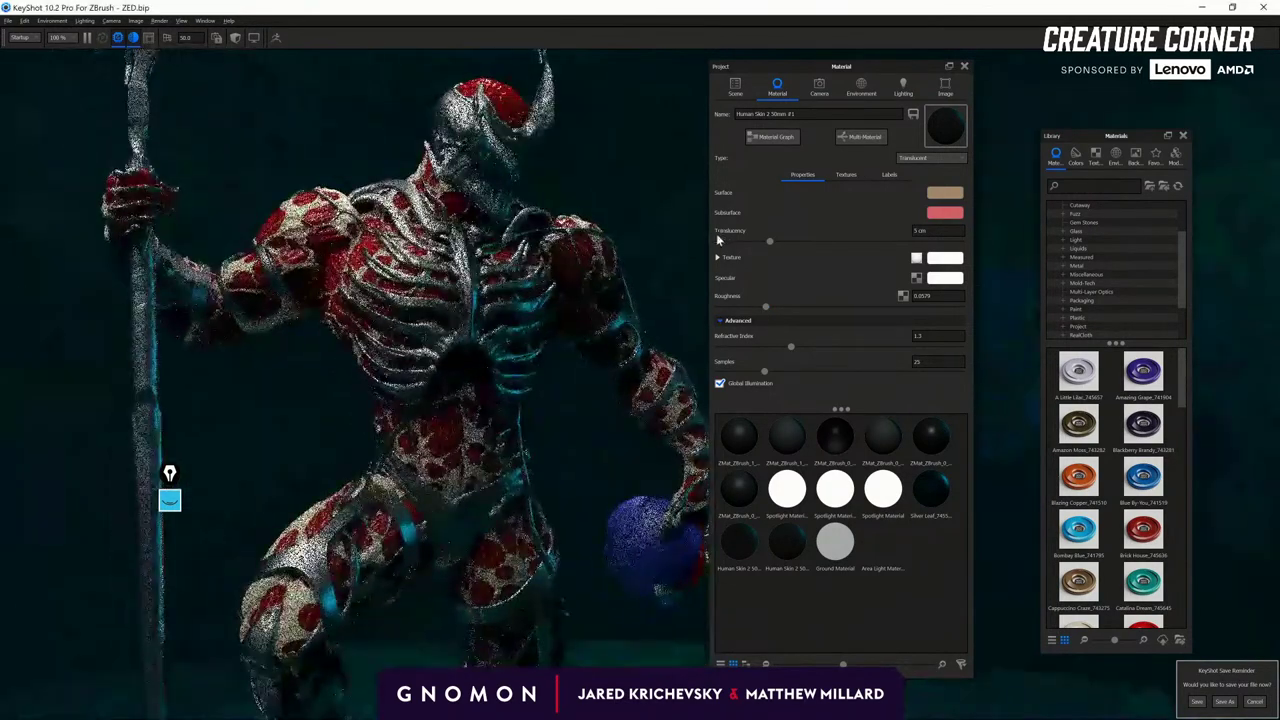
{"action": "mouse_move", "coordinate": [716, 233]}
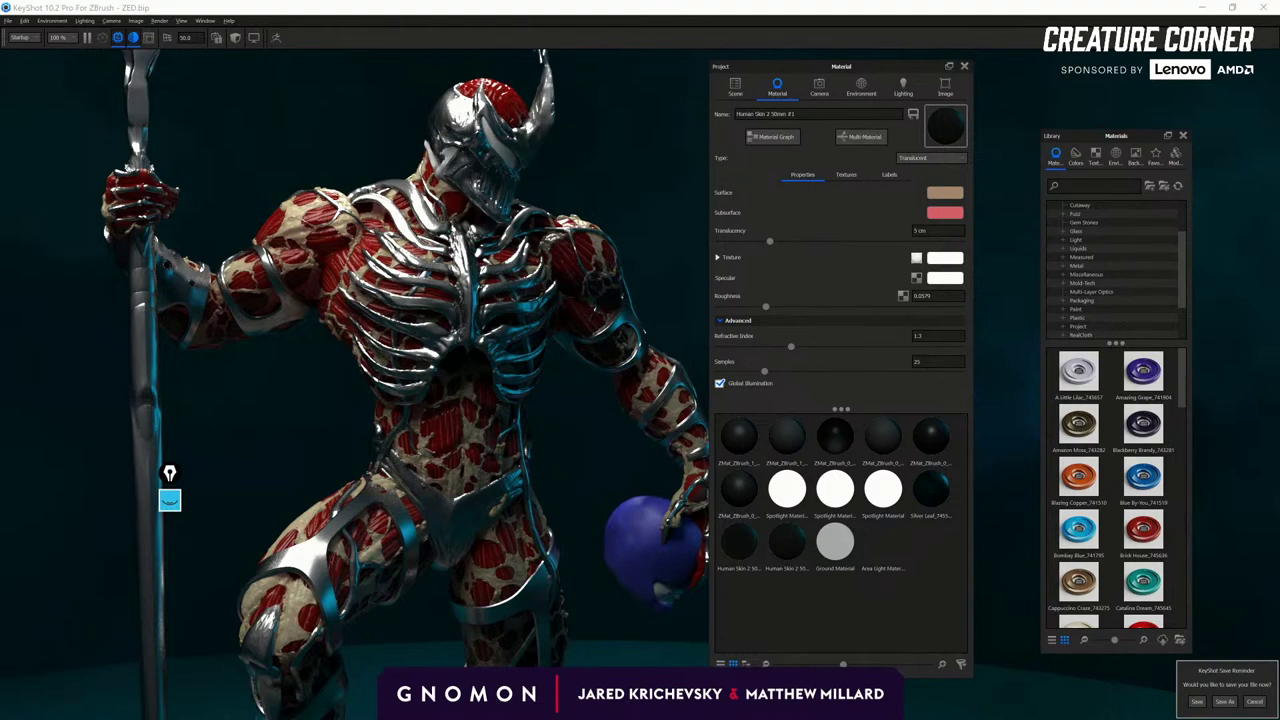
Raise the translucency of the pale tissue's Human Skin material to 40 cm.
{"action": "left_click_drag", "start_coordinate": [409, 351], "coordinate": [451, 411]}
{"action": "scroll", "coordinate": [350, 232], "scroll_direction": "down", "scroll_amount": 5}
{"action": "middle_click_drag", "start_coordinate": [350, 232], "coordinate": [372, 60]}
{"action": "left_click_drag", "start_coordinate": [500, 420], "coordinate": [428, 302]}
{"action": "scroll", "coordinate": [424, 297], "scroll_direction": "up", "scroll_amount": 3}
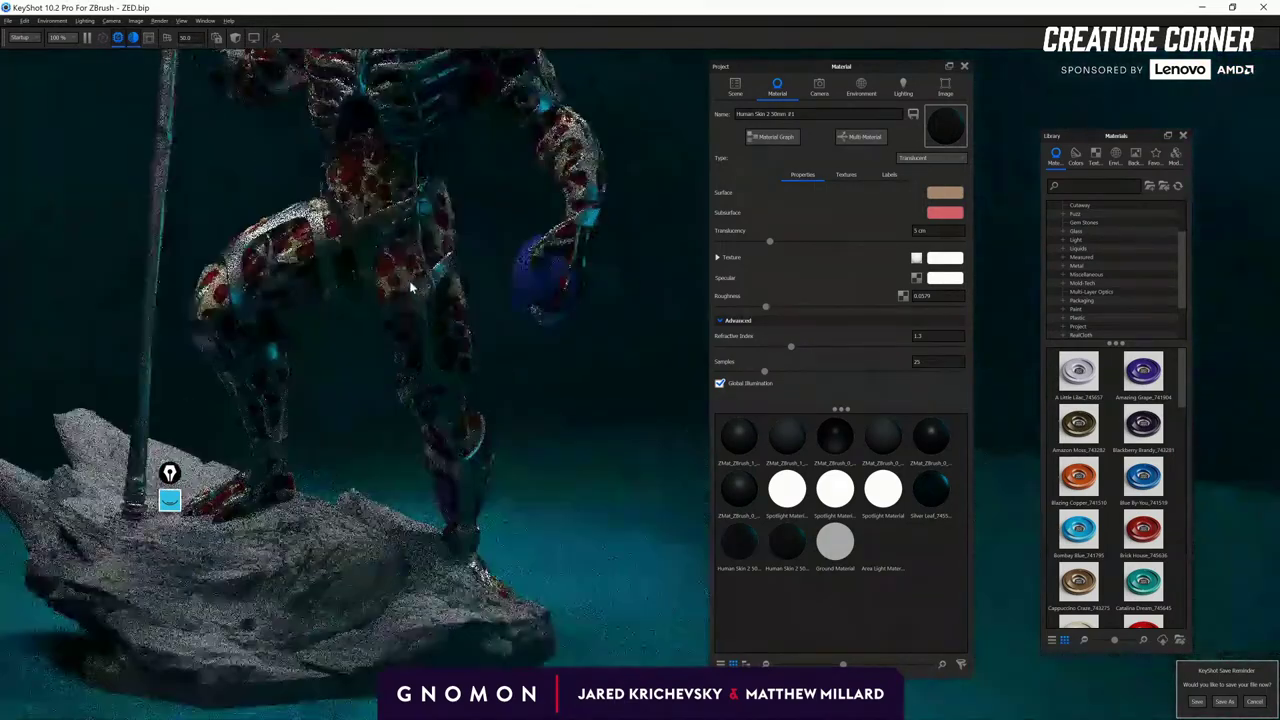
{"action": "middle_click_drag", "start_coordinate": [411, 286], "coordinate": [523, 566]}
{"action": "scroll", "coordinate": [560, 303], "scroll_direction": "up", "scroll_amount": 4}
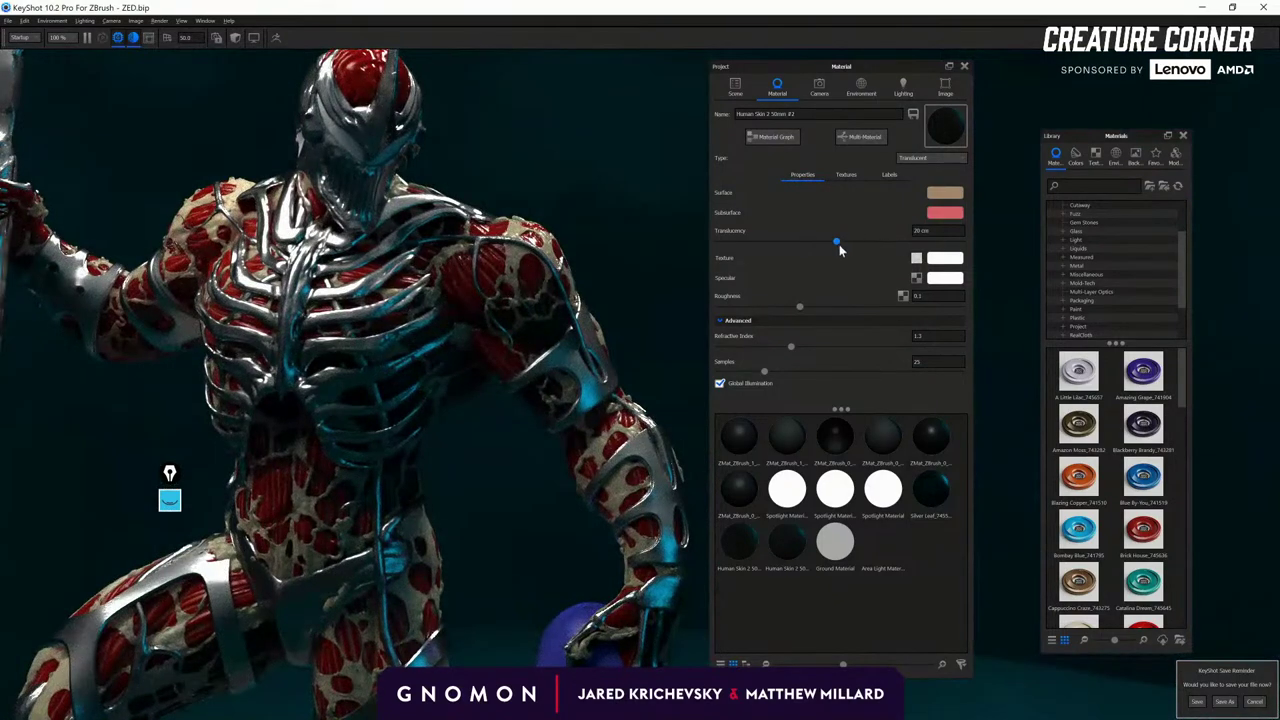
{"action": "left_click_drag", "start_coordinate": [837, 242], "coordinate": [929, 236]}
{"action": "left_click_drag", "start_coordinate": [929, 232], "coordinate": [952, 238]}
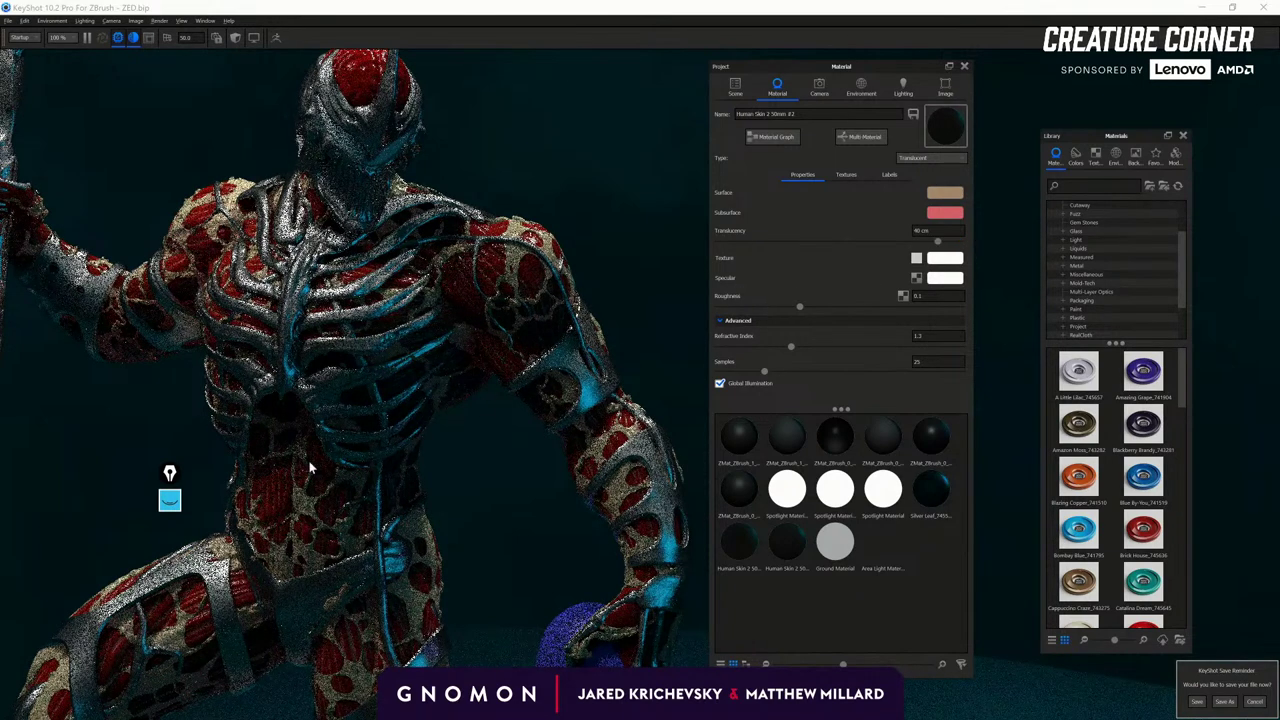
Set the roughness of the red muscles' Human Skin material to 0.129.
{"action": "double_click", "coordinate": [268, 486]}
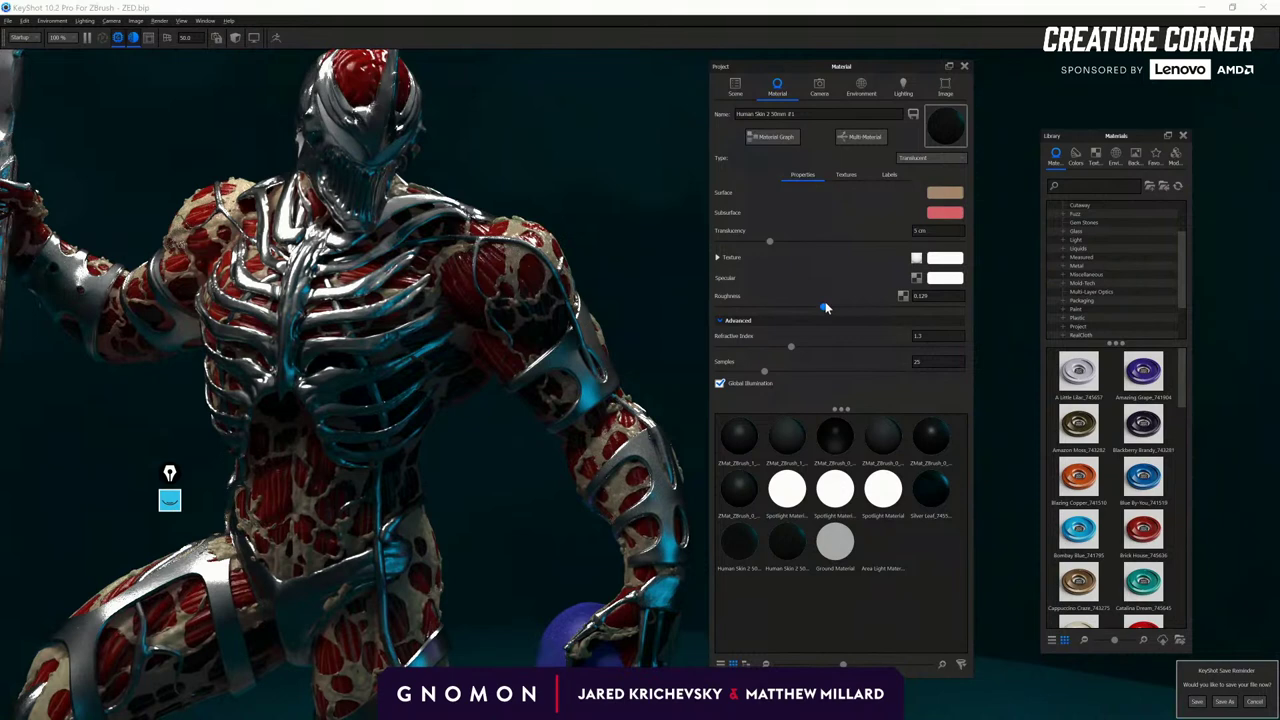
{"action": "left_click_drag", "start_coordinate": [766, 308], "coordinate": [823, 309]}
Try a green surface color with an 83° hue on the pale tissue's skin material.
{"action": "double_click", "coordinate": [512, 258]}
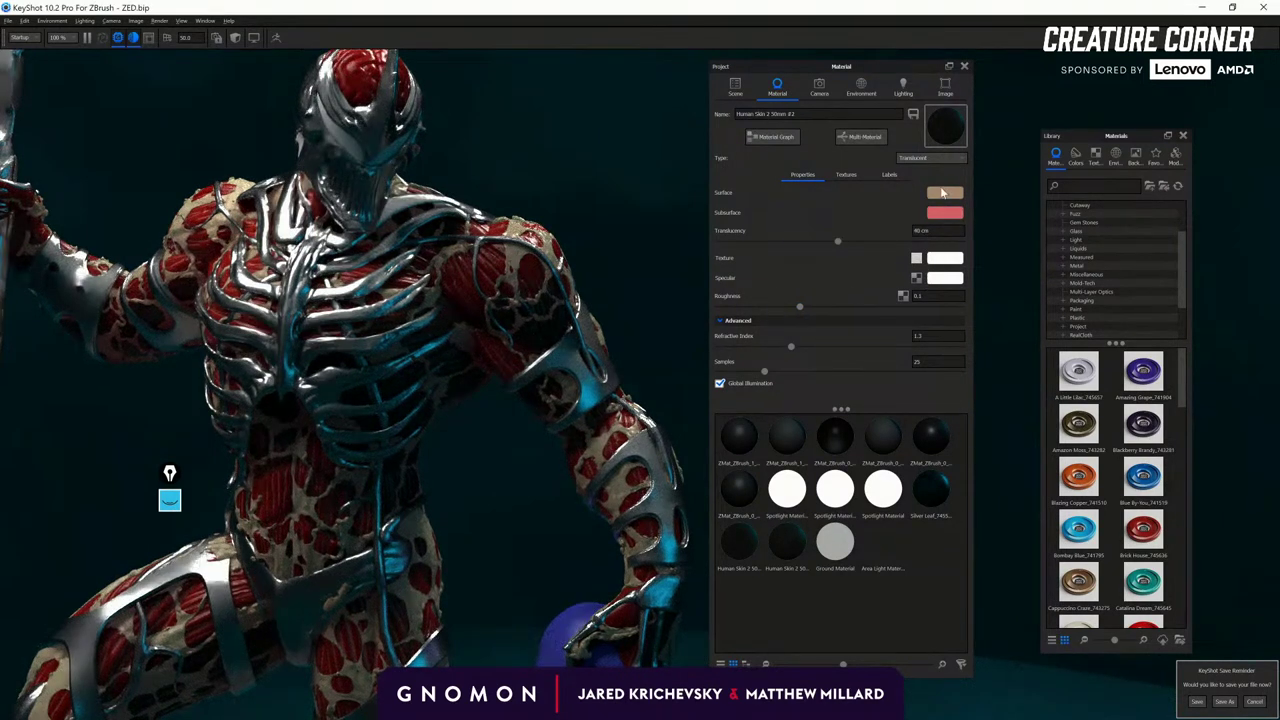
{"action": "left_click", "coordinate": [943, 193]}
{"action": "left_click_drag", "start_coordinate": [741, 188], "coordinate": [770, 188]}
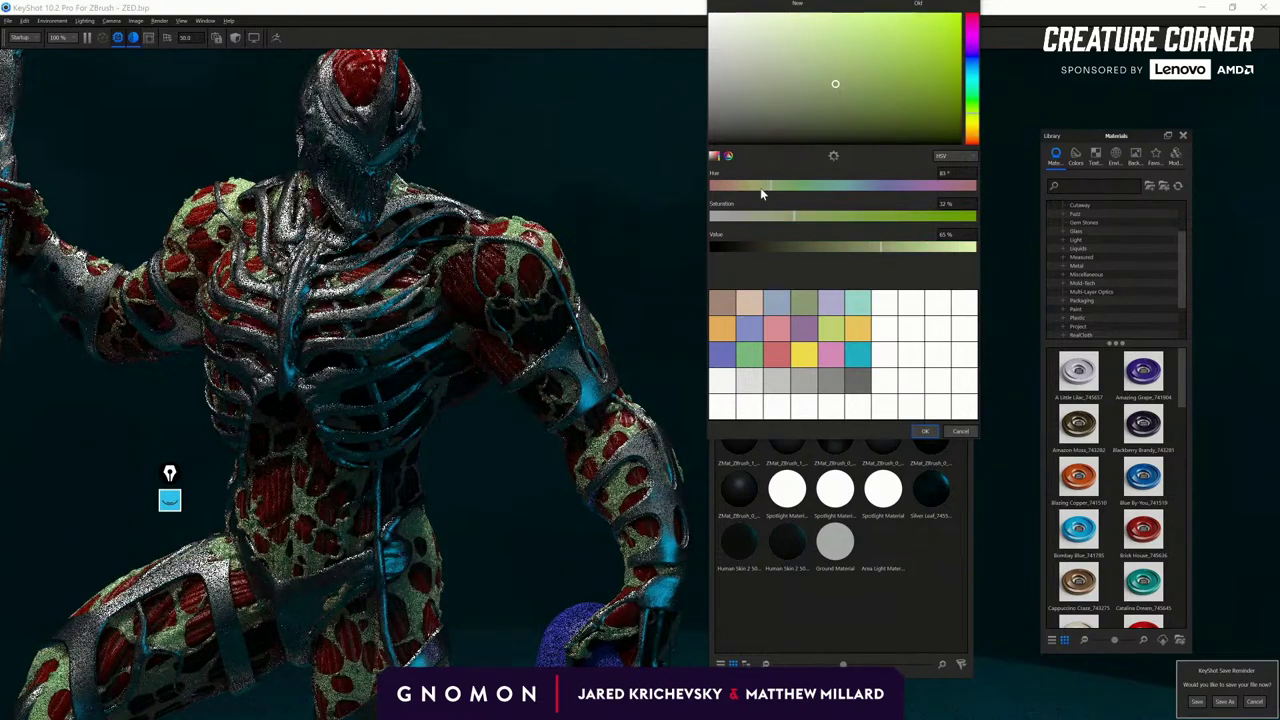
{"action": "scroll", "coordinate": [520, 430], "scroll_direction": "down", "scroll_amount": 3}
{"action": "left_click_drag", "start_coordinate": [505, 417], "coordinate": [640, 285]}
Change the pale tissue's surface color to a dark orange-brown with 100% saturation and 19% value.
{"action": "left_click", "coordinate": [973, 136]}
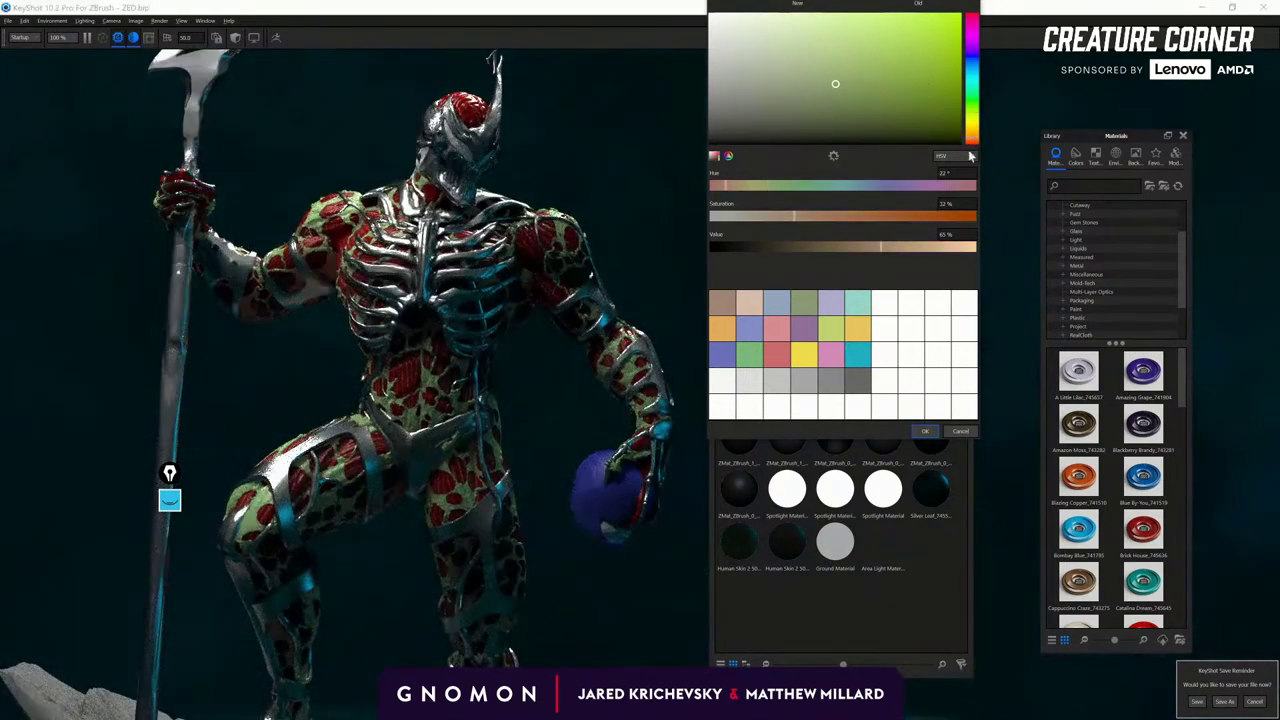
{"action": "mouse_move", "coordinate": [921, 128]}
{"action": "left_mouse_down"}
{"action": "mouse_move", "coordinate": [944, 145]}
{"action": "mouse_move", "coordinate": [960, 118]}
{"action": "mouse_move", "coordinate": [958, 139]}
{"action": "mouse_move", "coordinate": [969, 133]}
{"action": "mouse_move", "coordinate": [943, 120]}
{"action": "mouse_move", "coordinate": [964, 122]}
{"action": "mouse_move", "coordinate": [970, 142]}
{"action": "left_mouse_up"}
{"action": "left_click", "coordinate": [973, 140]}
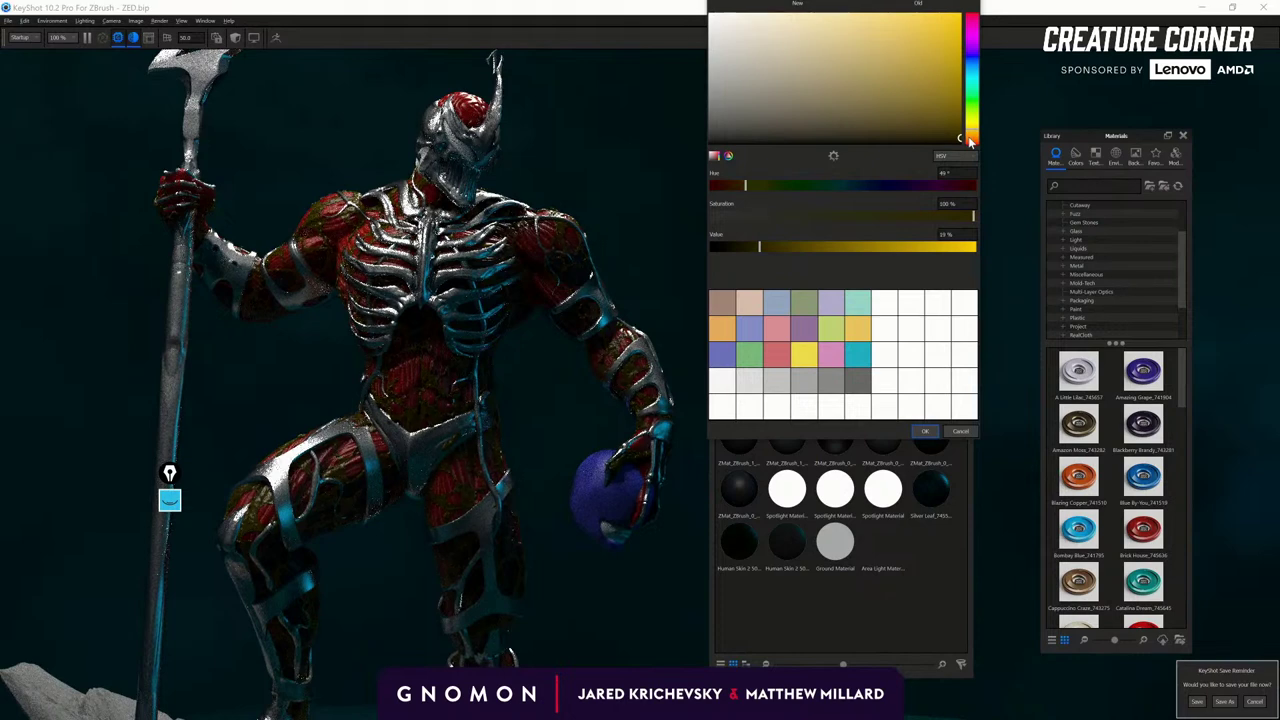
{"action": "left_click_drag", "start_coordinate": [758, 193], "coordinate": [728, 190]}
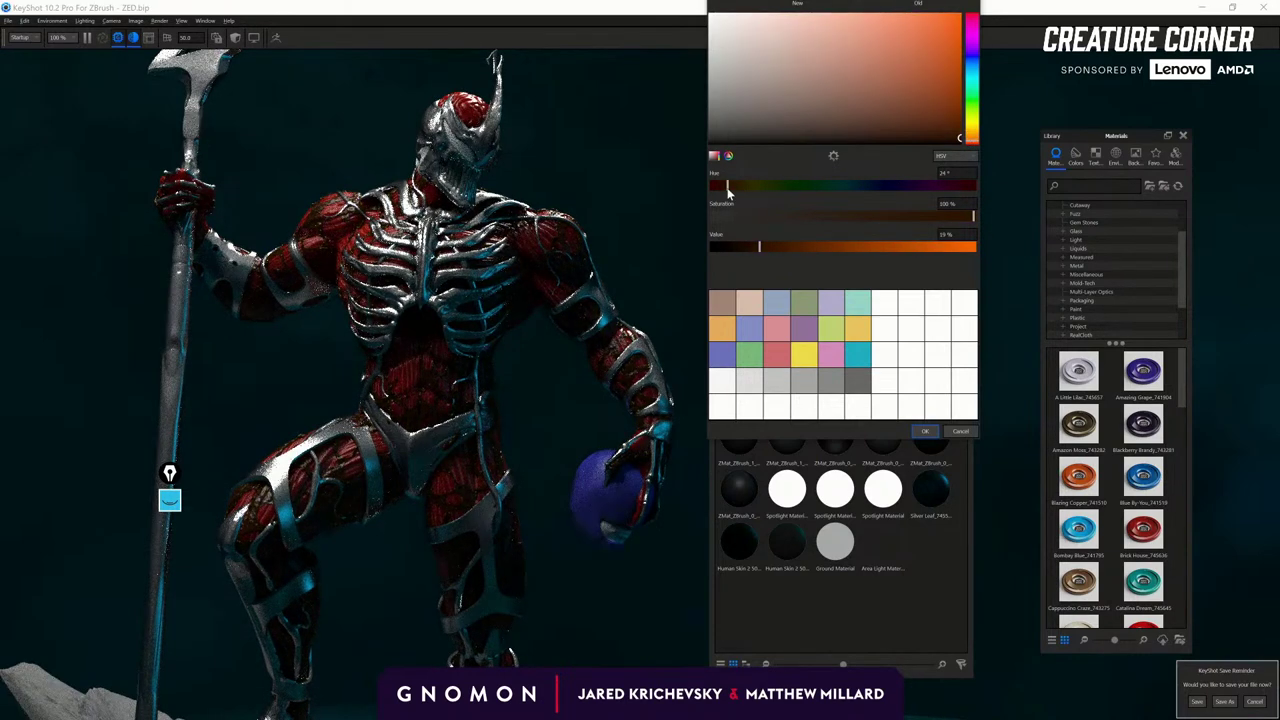
{"action": "left_click_drag", "start_coordinate": [728, 190], "coordinate": [733, 190]}
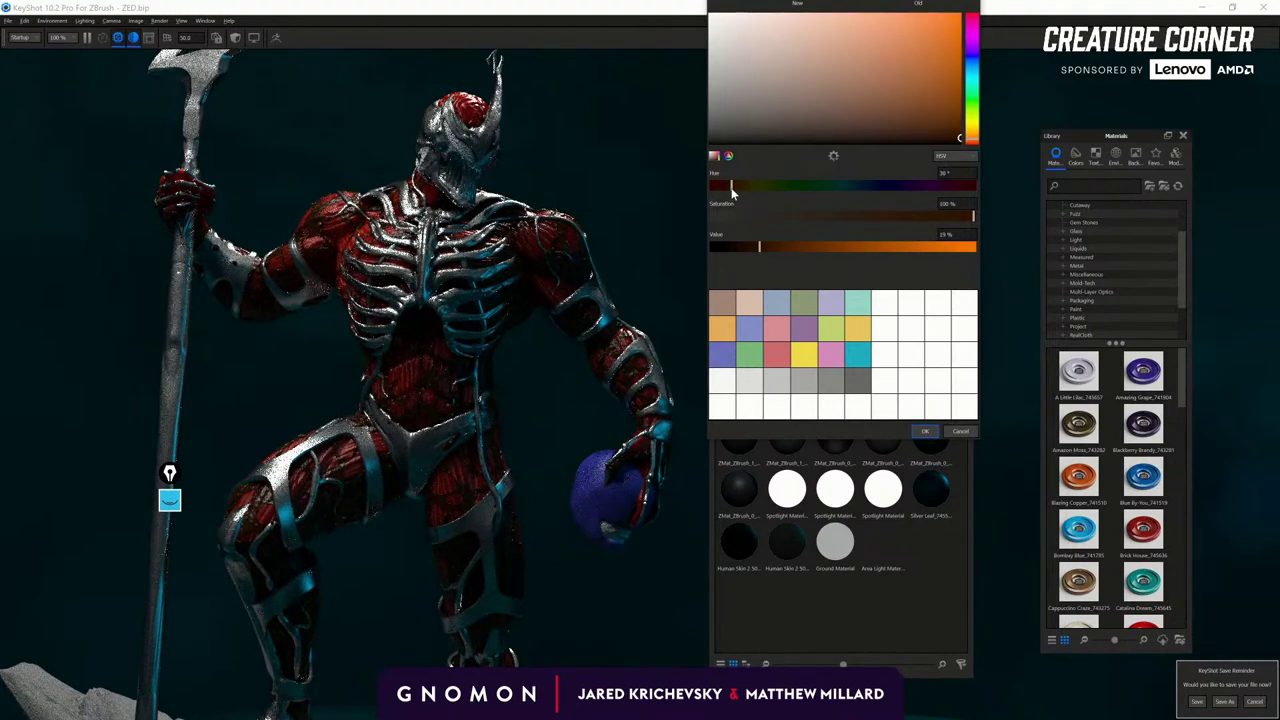
{"action": "left_click", "coordinate": [925, 431]}
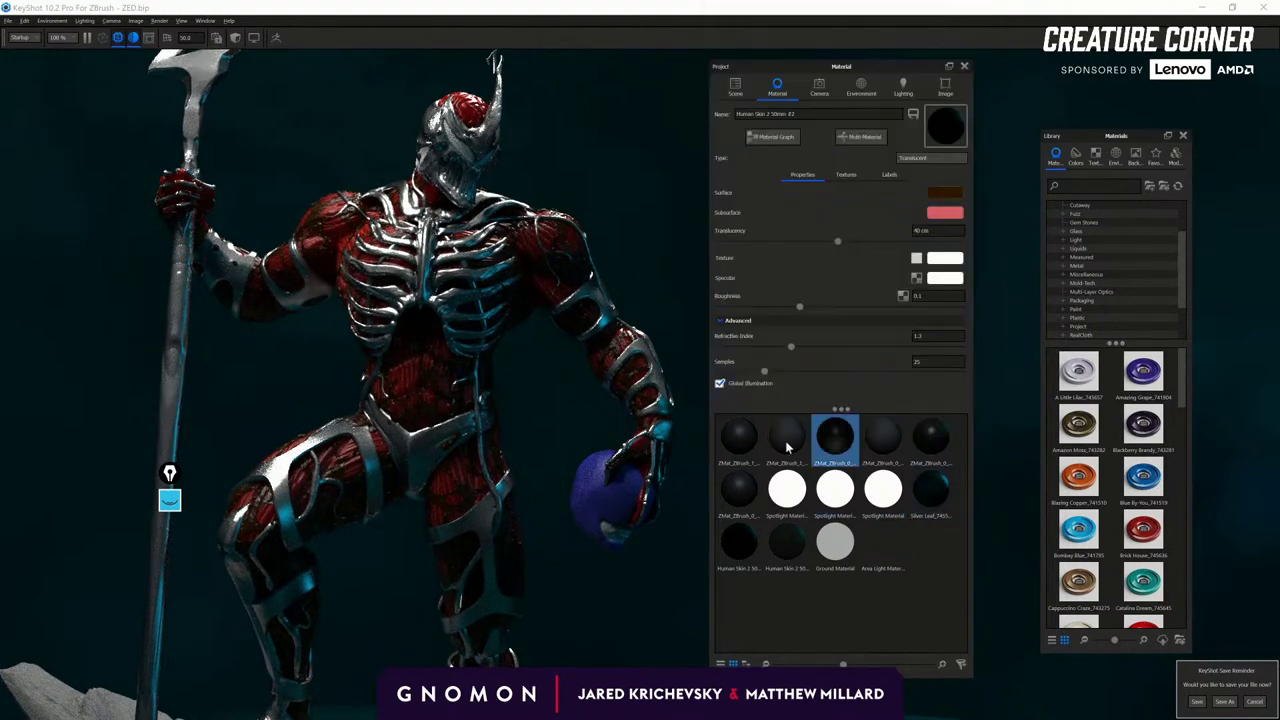
Apply the Silver Leaf material to the unassigned piece at the jaw of the skull mask.
{"action": "scroll", "coordinate": [517, 469], "scroll_direction": "down", "scroll_amount": 5}
{"action": "left_click_drag", "start_coordinate": [517, 469], "coordinate": [575, 455]}
{"action": "scroll", "coordinate": [449, 389], "scroll_direction": "up", "scroll_amount": 6}
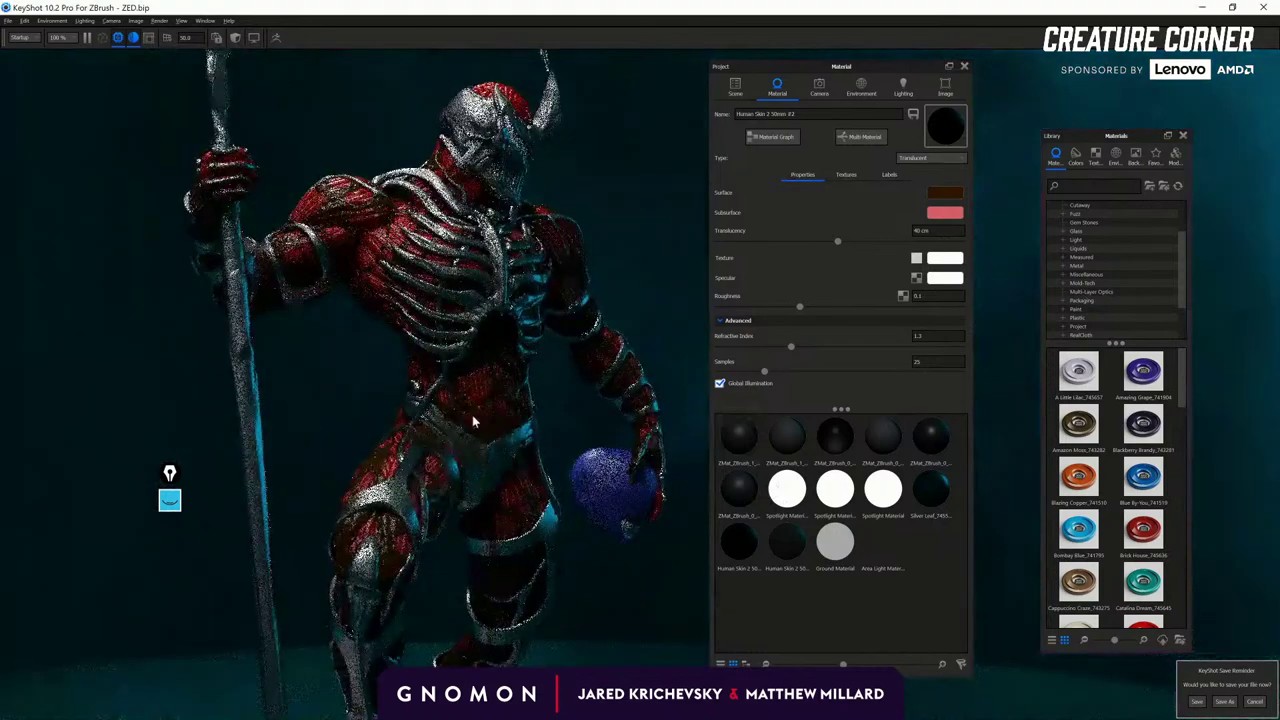
{"action": "left_click_drag", "start_coordinate": [449, 389], "coordinate": [520, 368]}
{"action": "scroll", "coordinate": [266, 341], "scroll_direction": "up", "scroll_amount": 4}
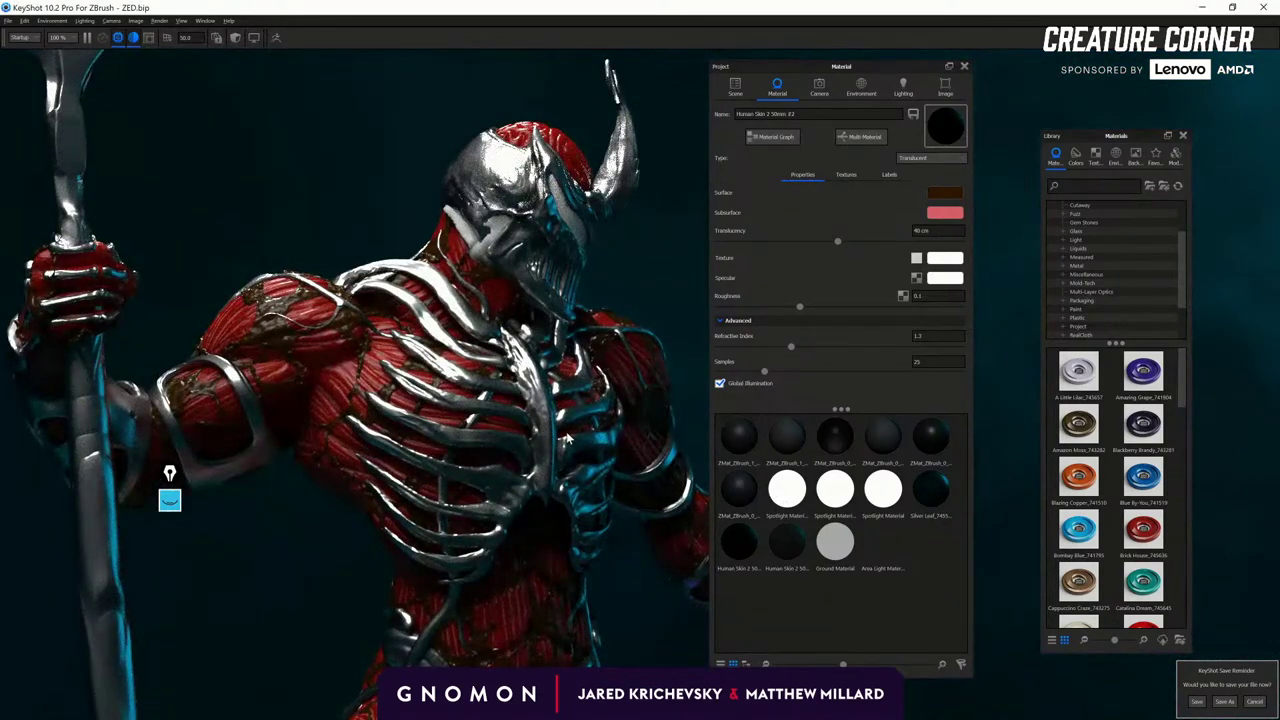
{"action": "scroll", "coordinate": [590, 460], "scroll_direction": "down", "scroll_amount": 3}
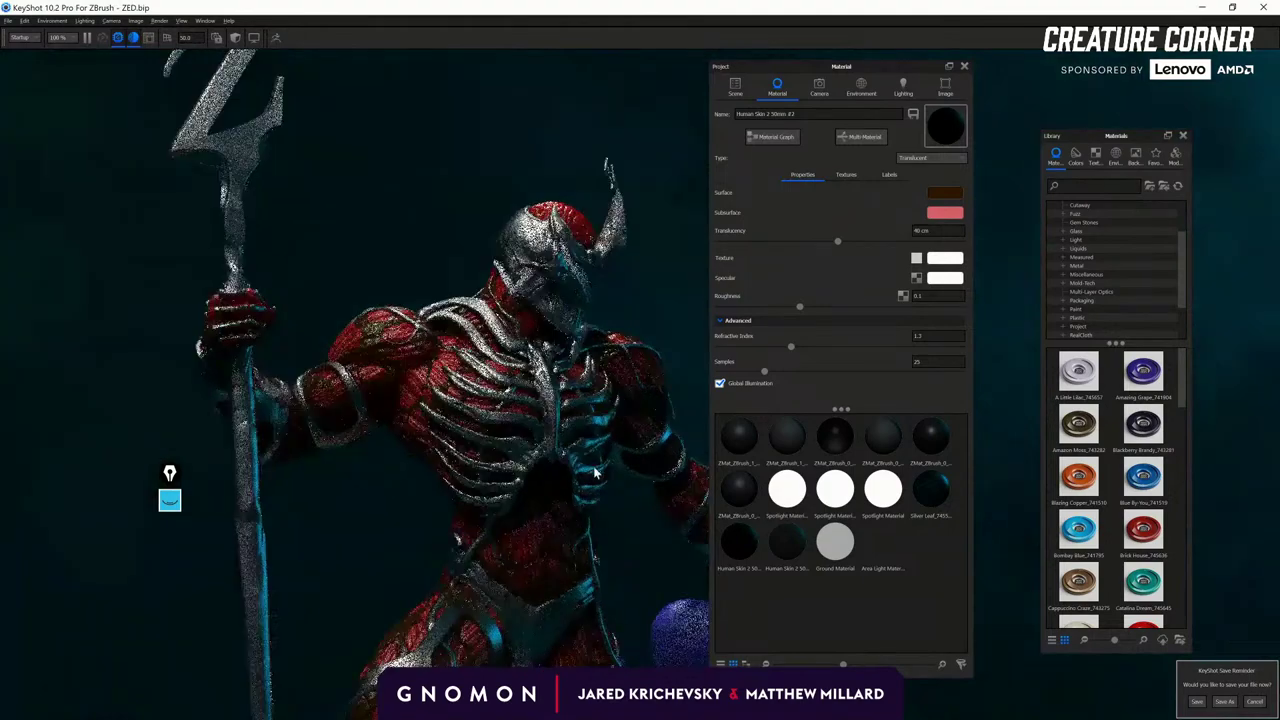
{"action": "left_click_drag", "start_coordinate": [930, 489], "coordinate": [505, 285]}
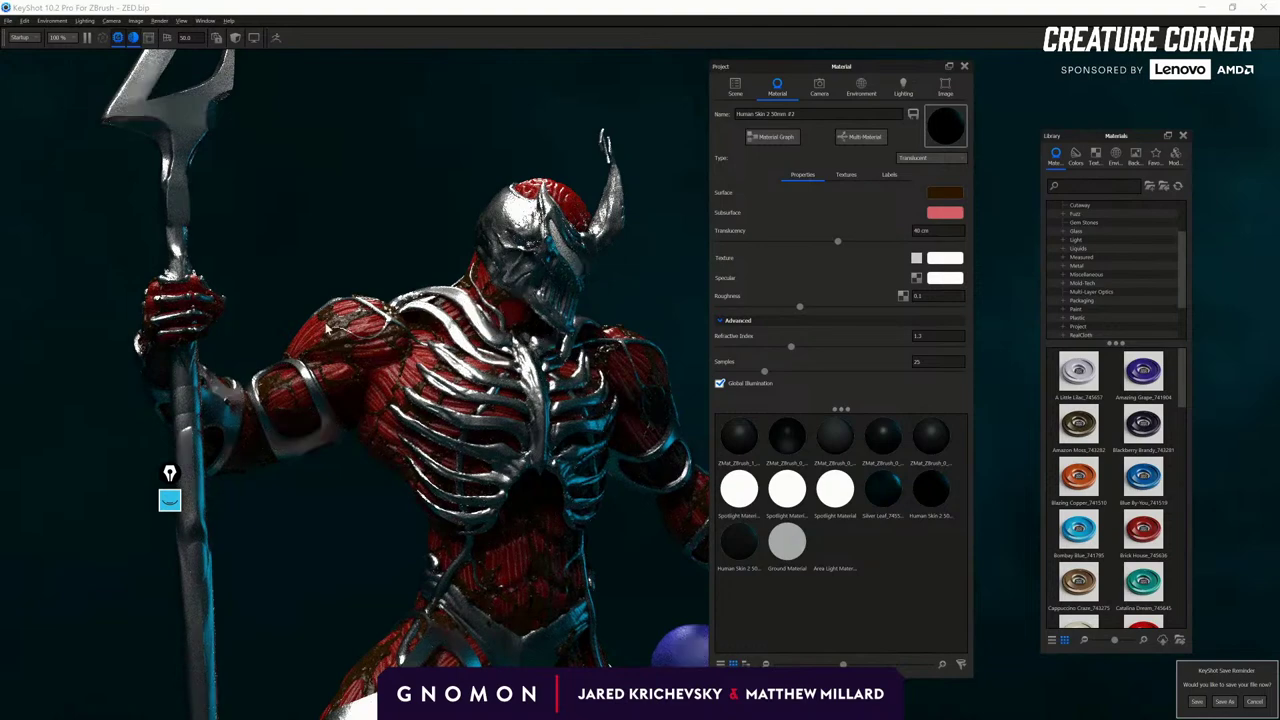
Set the translucency of the brown tissue's skin material to 40.5 cm.
{"action": "scroll", "coordinate": [449, 446], "scroll_direction": "up", "scroll_amount": 4}
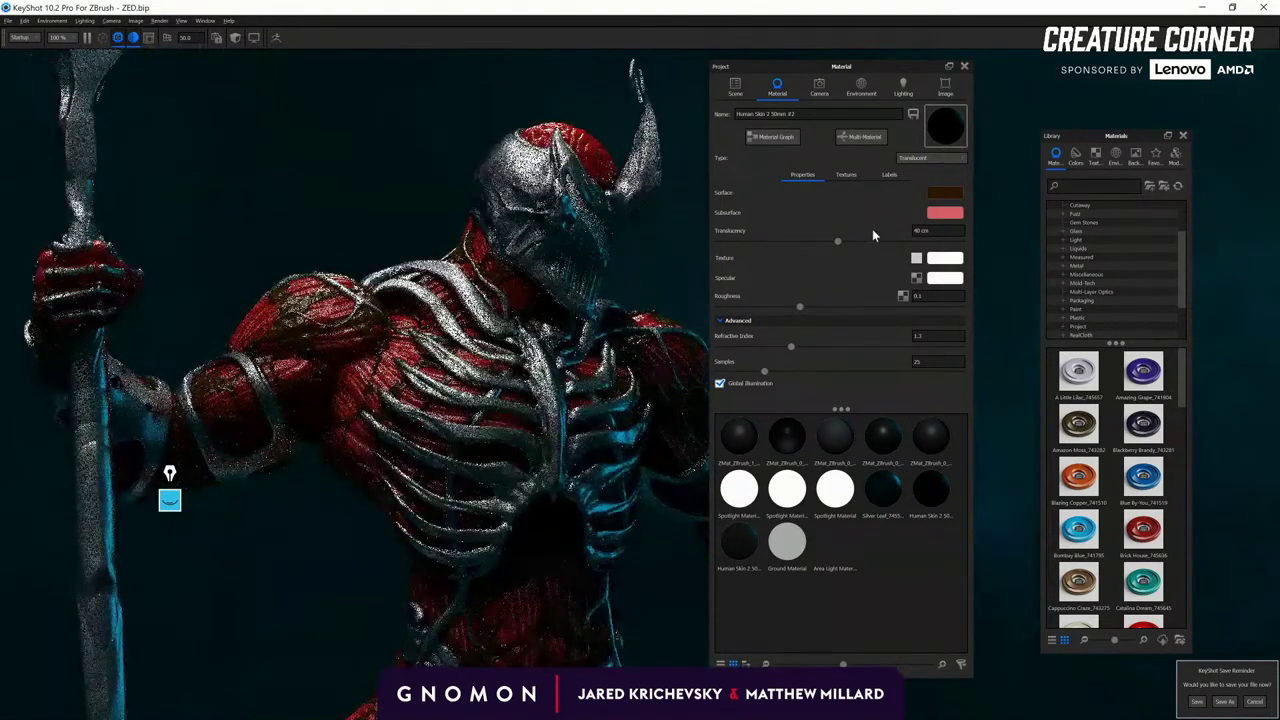
{"action": "mouse_move", "coordinate": [837, 241]}
{"action": "left_mouse_down"}
{"action": "mouse_move", "coordinate": [709, 240]}
{"action": "mouse_move", "coordinate": [840, 250]}
{"action": "left_mouse_up"}
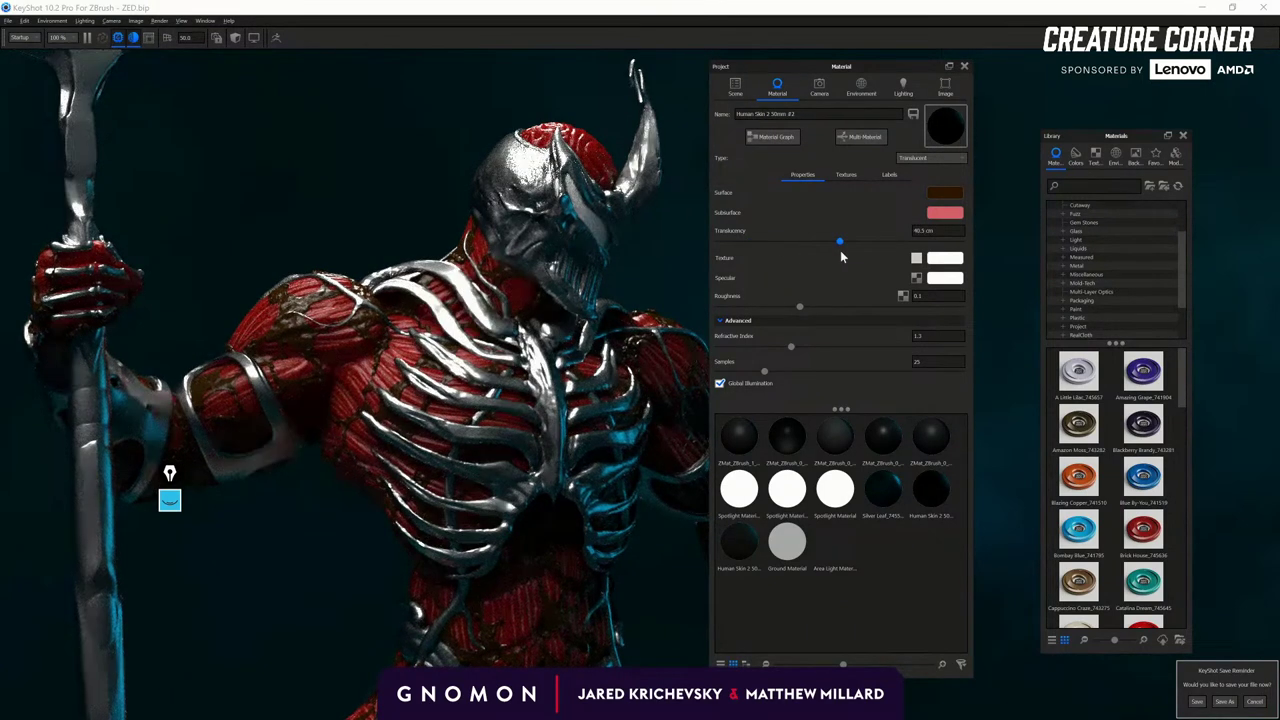
Apply the Liquid Beer Bubbles material to the tissue between the muscles and set its transparency distance to 0.01 cm.
{"action": "left_click", "coordinate": [1108, 248]}
{"action": "left_click_drag", "start_coordinate": [1143, 478], "coordinate": [311, 330]}
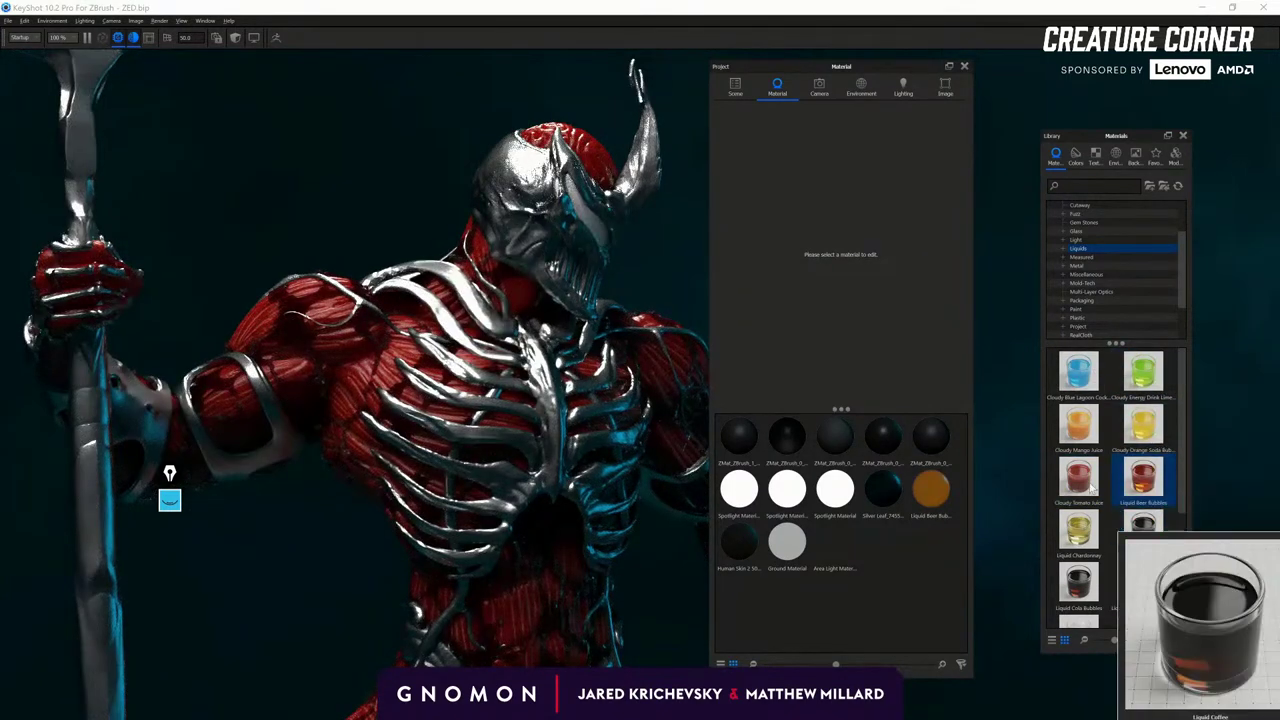
{"action": "double_click", "coordinate": [302, 333]}
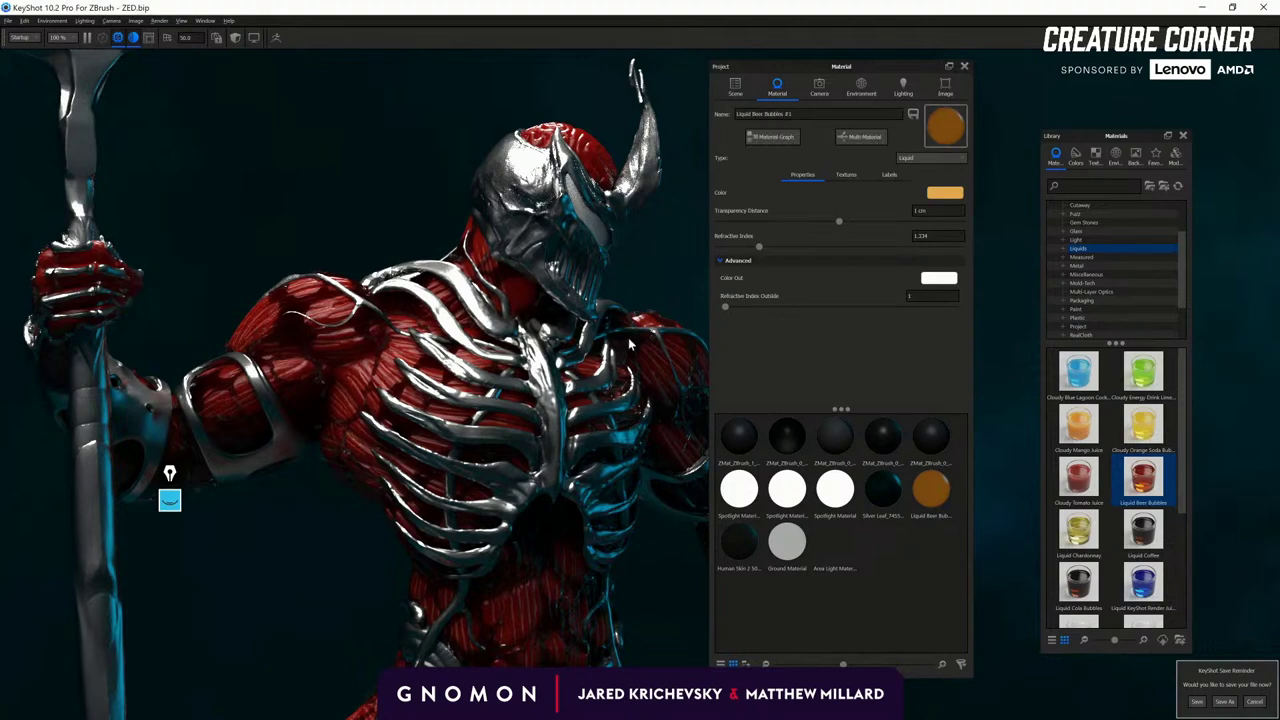
{"action": "left_click_drag", "start_coordinate": [841, 221], "coordinate": [704, 223]}
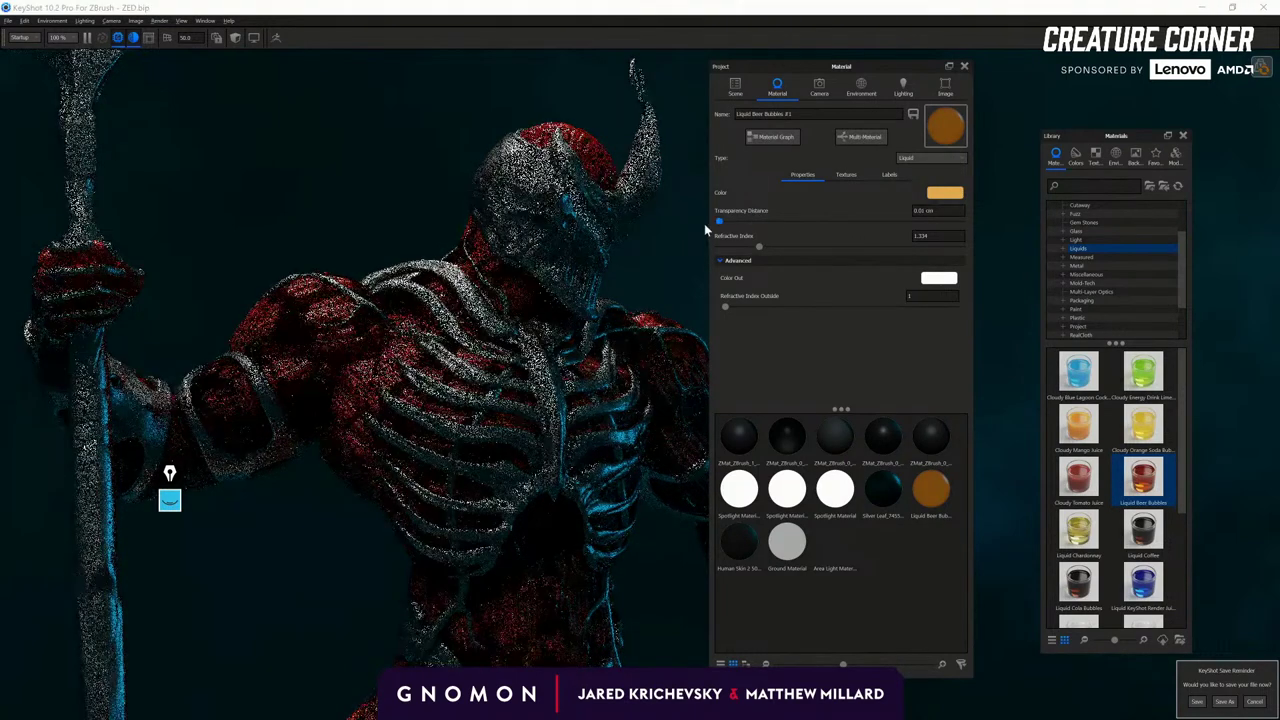
{"action": "scroll", "coordinate": [509, 342], "scroll_direction": "down", "scroll_amount": 6}
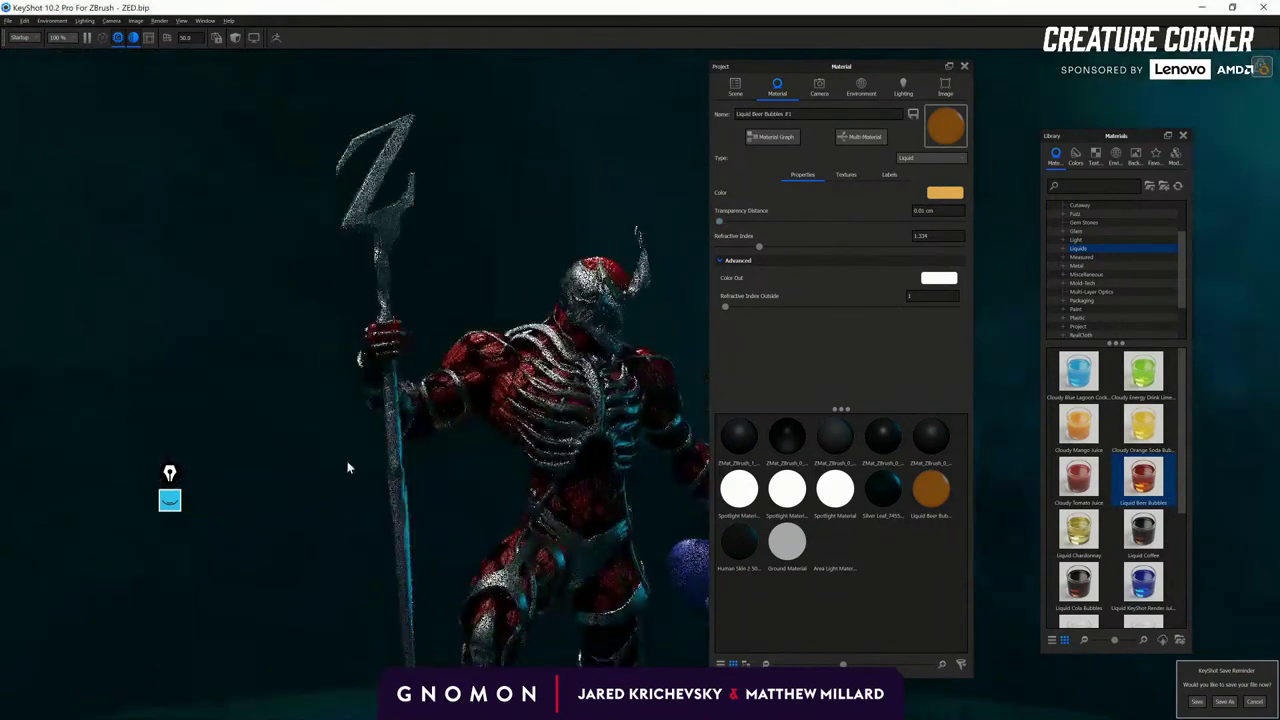
{"action": "middle_click_drag", "start_coordinate": [422, 481], "coordinate": [415, 348]}
{"action": "left_click_drag", "start_coordinate": [502, 368], "coordinate": [228, 392]}
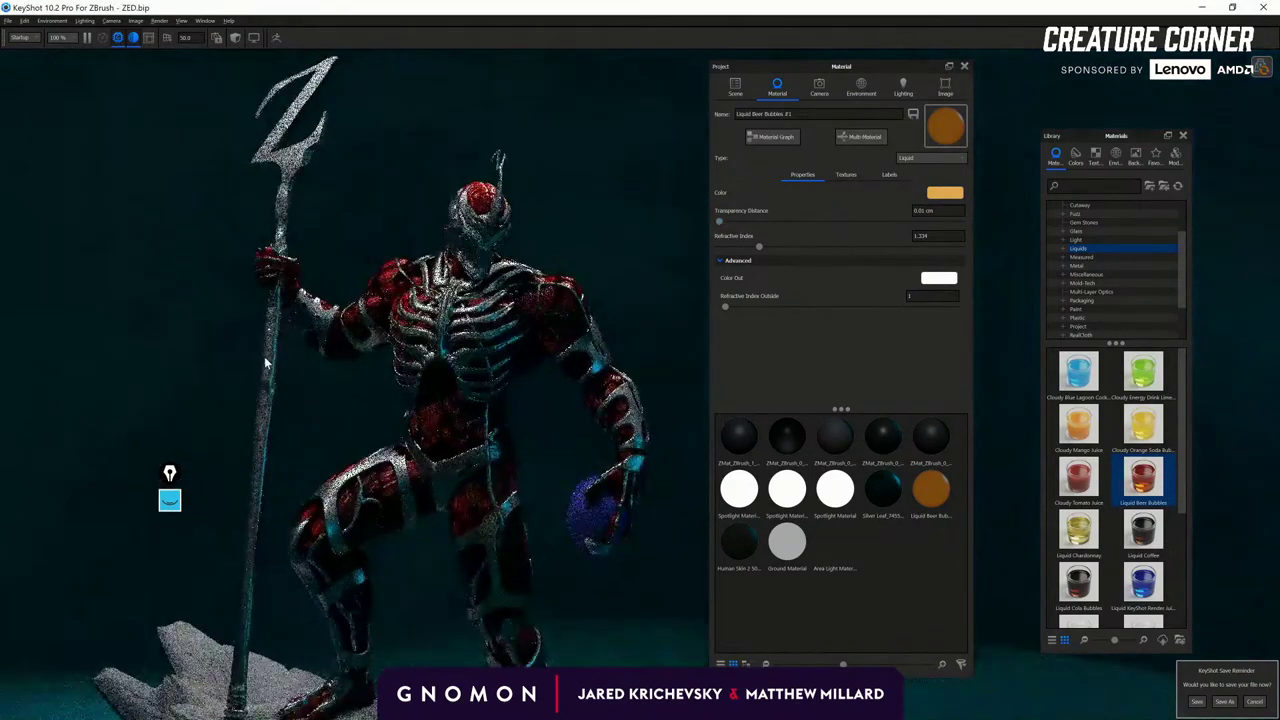
{"action": "scroll", "coordinate": [264, 356], "scroll_direction": "up", "scroll_amount": 5}
Examine the scene's parts and materials, and check the figure's shading from the front and the back.
{"action": "mouse_move", "coordinate": [1143, 425]}
{"action": "left_mouse_down"}
{"action": "mouse_move", "coordinate": [654, 337]}
{"action": "mouse_move", "coordinate": [637, 357]}
{"action": "mouse_move", "coordinate": [494, 378]}
{"action": "mouse_move", "coordinate": [630, 350]}
{"action": "mouse_move", "coordinate": [1138, 405]}
{"action": "mouse_move", "coordinate": [1141, 423]}
{"action": "left_mouse_up"}
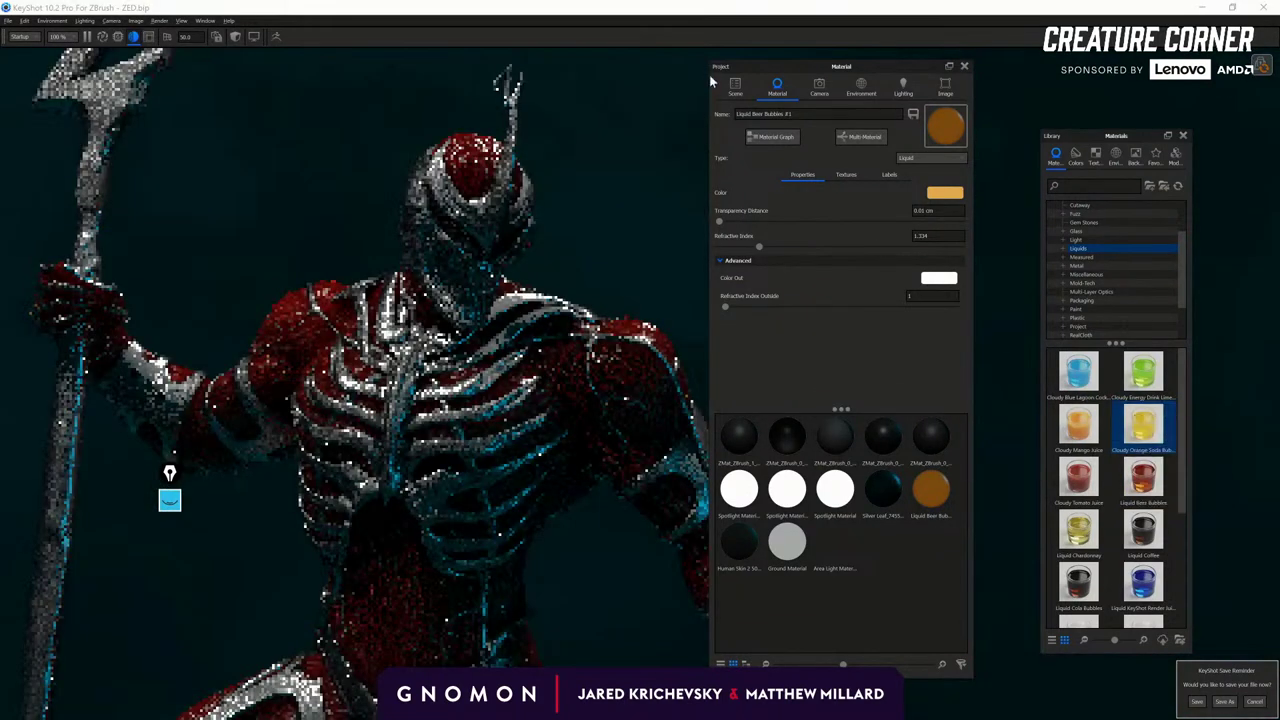
{"action": "left_click", "coordinate": [735, 86]}
{"action": "scroll", "coordinate": [883, 278], "scroll_direction": "up", "scroll_amount": 5}
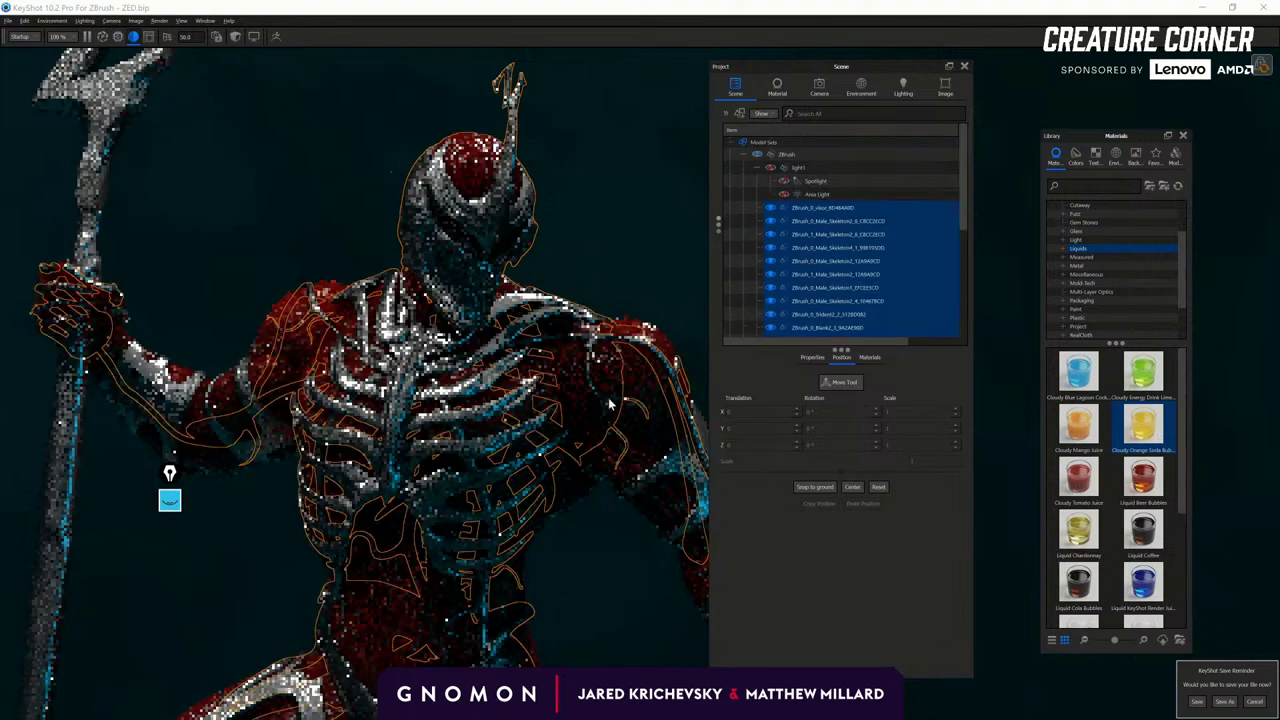
{"action": "left_click_drag", "start_coordinate": [650, 550], "coordinate": [588, 470]}
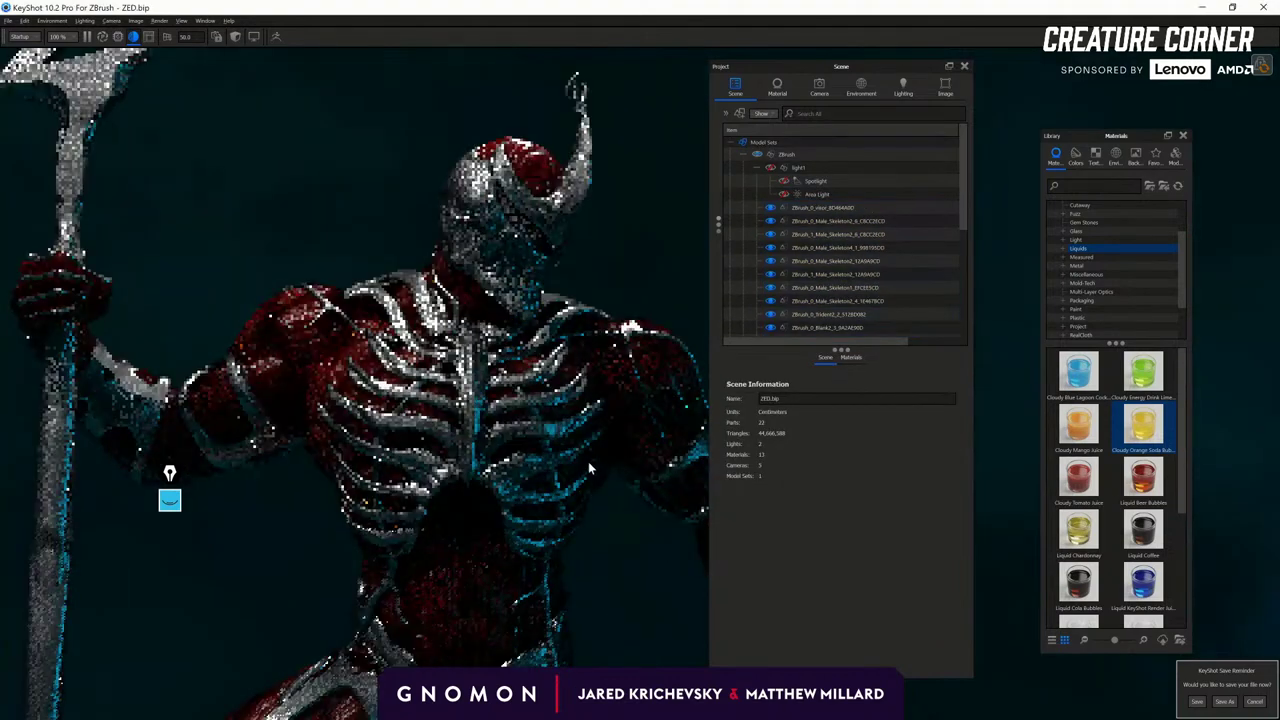
{"action": "left_click", "coordinate": [850, 357]}
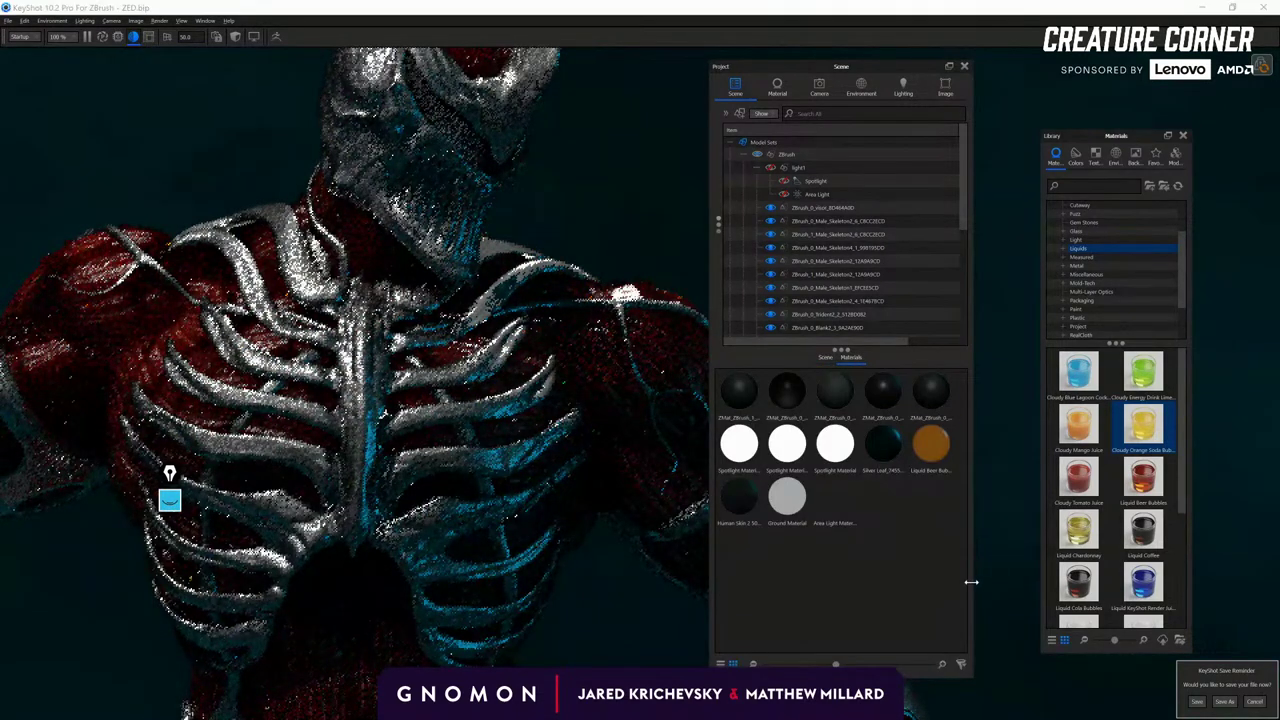
{"action": "middle_click_drag", "start_coordinate": [453, 405], "coordinate": [440, 571]}
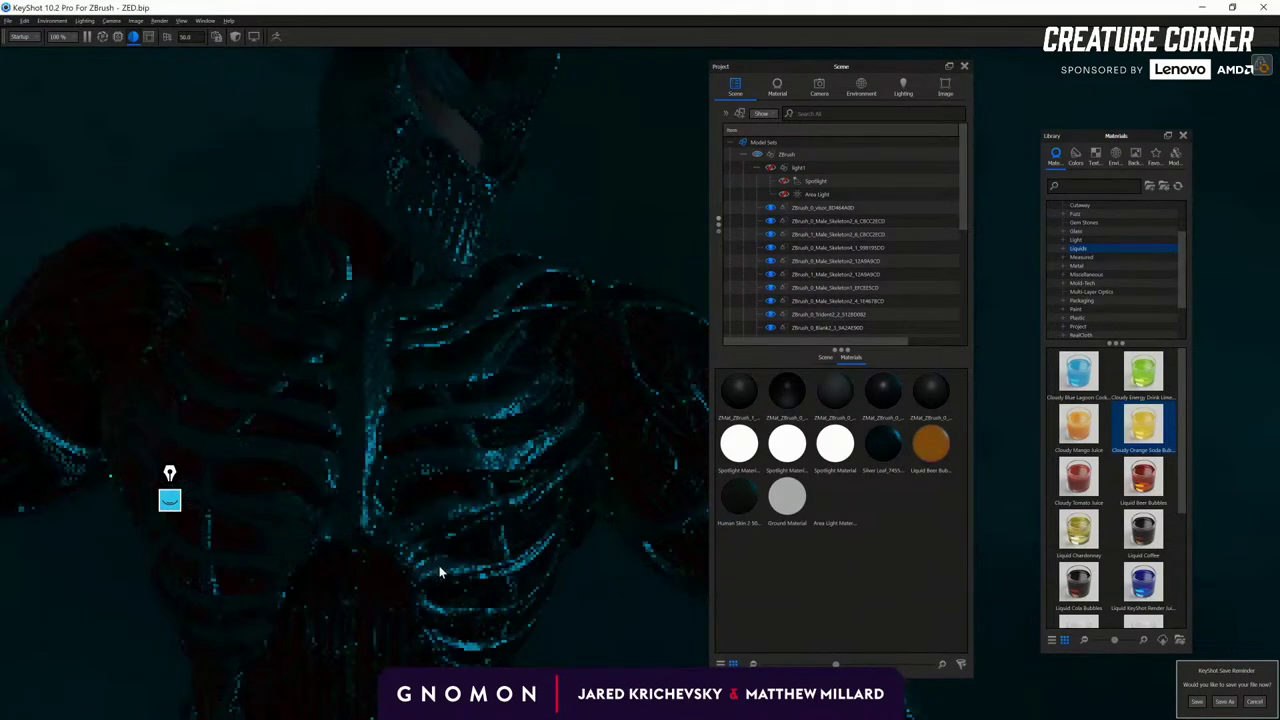
{"action": "mouse_move", "coordinate": [557, 494]}
{"action": "left_mouse_down"}
{"action": "mouse_move", "coordinate": [220, 554]}
{"action": "mouse_move", "coordinate": [9, 517]}
{"action": "mouse_move", "coordinate": [360, 494]}
{"action": "mouse_move", "coordinate": [2, 472]}
{"action": "mouse_move", "coordinate": [474, 471]}
{"action": "left_mouse_up"}
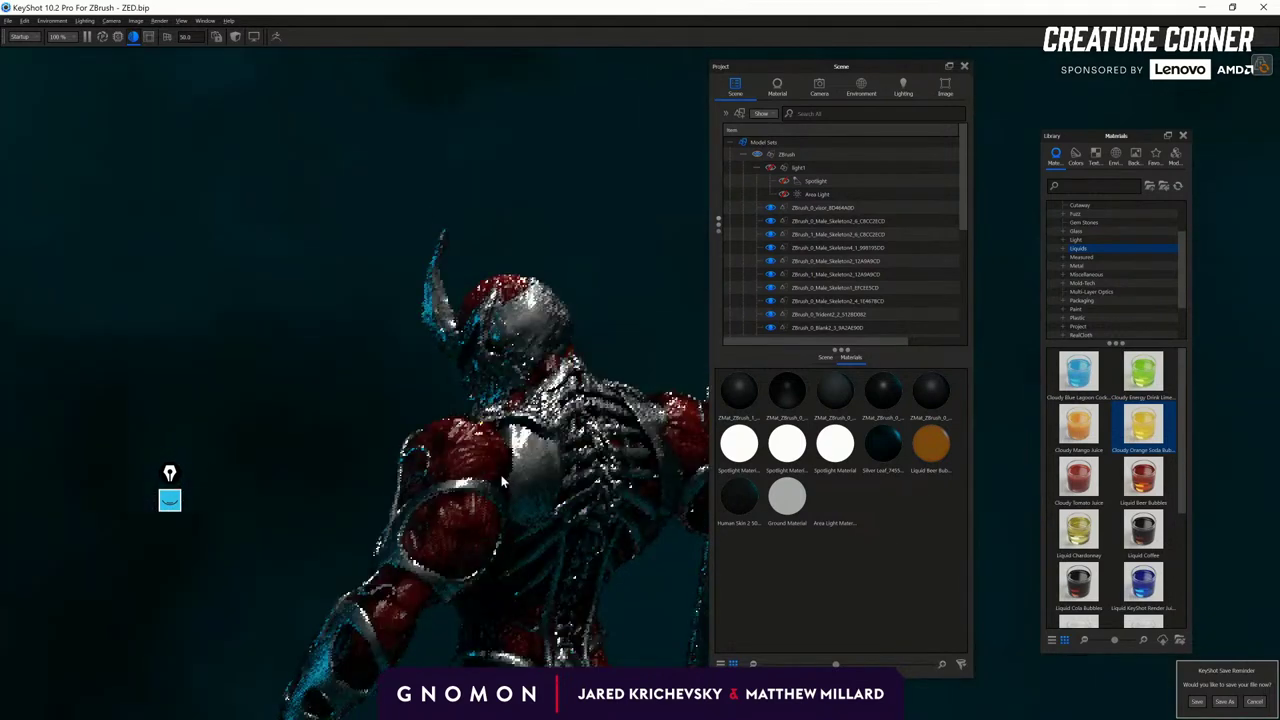
{"action": "middle_click_drag", "start_coordinate": [490, 322], "coordinate": [373, 170]}
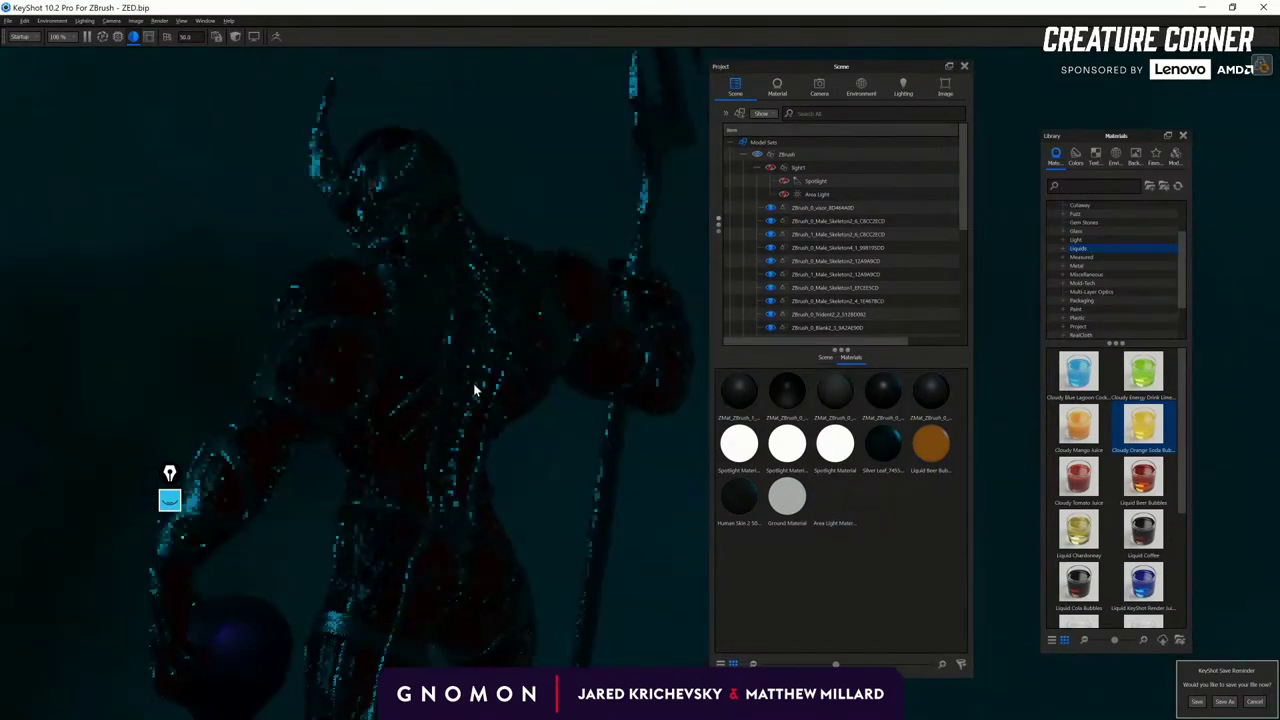
Set the silver armour's Metallic Paint material to a metal roughness of 0.0306 and a metal coverage of 0.243.
{"action": "double_click", "coordinate": [415, 307]}
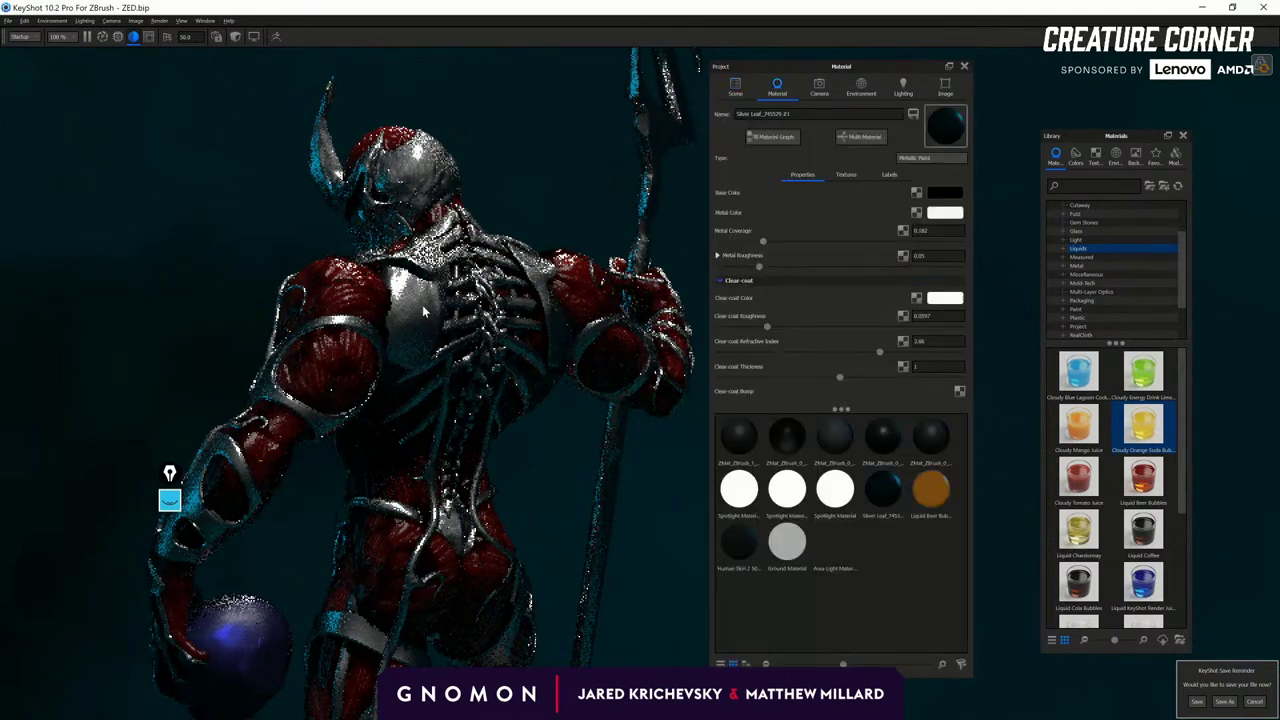
{"action": "mouse_move", "coordinate": [759, 266]}
{"action": "left_mouse_down"}
{"action": "mouse_move", "coordinate": [862, 266]}
{"action": "mouse_move", "coordinate": [748, 288]}
{"action": "left_mouse_up"}
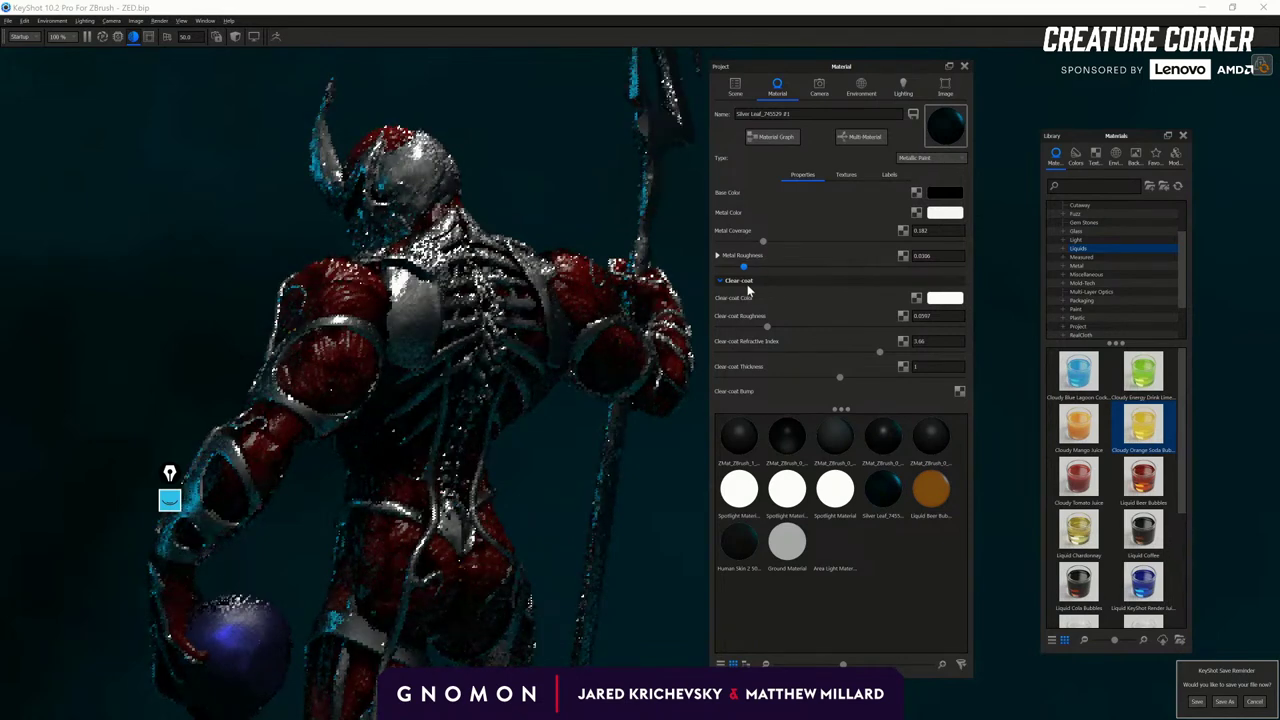
{"action": "left_click_drag", "start_coordinate": [767, 245], "coordinate": [782, 245]}
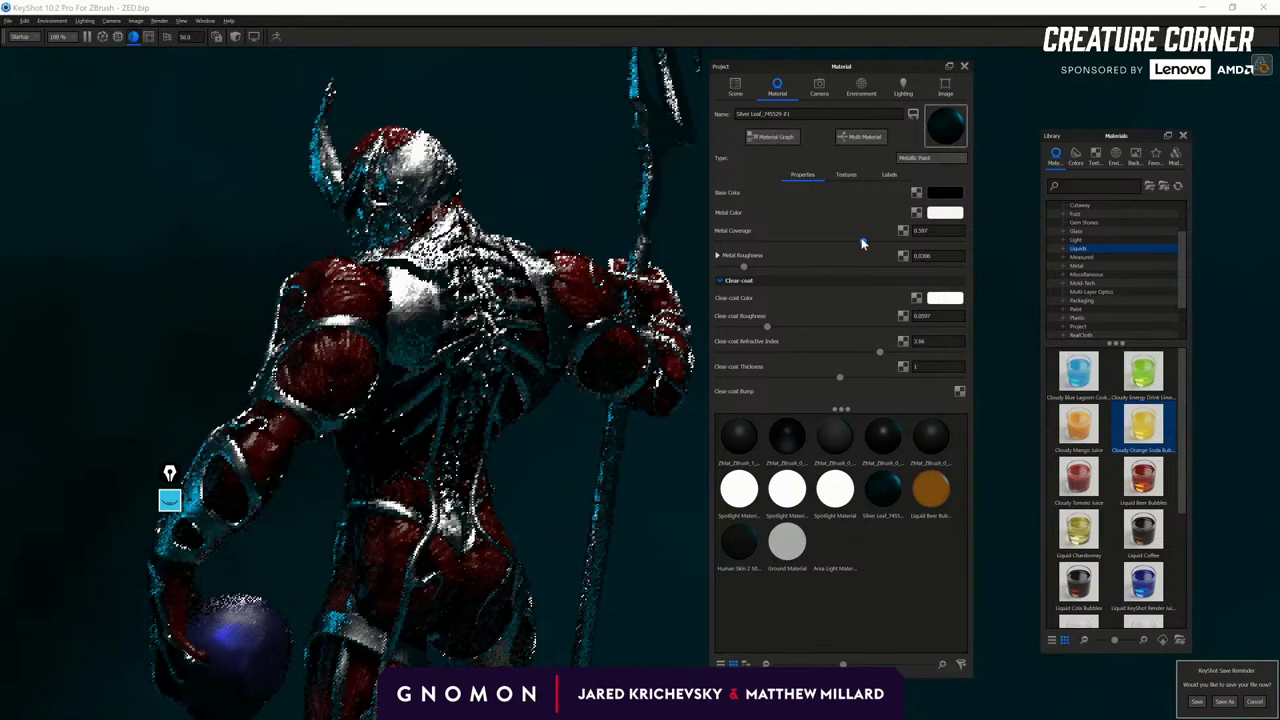
{"action": "left_click_drag", "start_coordinate": [855, 244], "coordinate": [736, 254]}
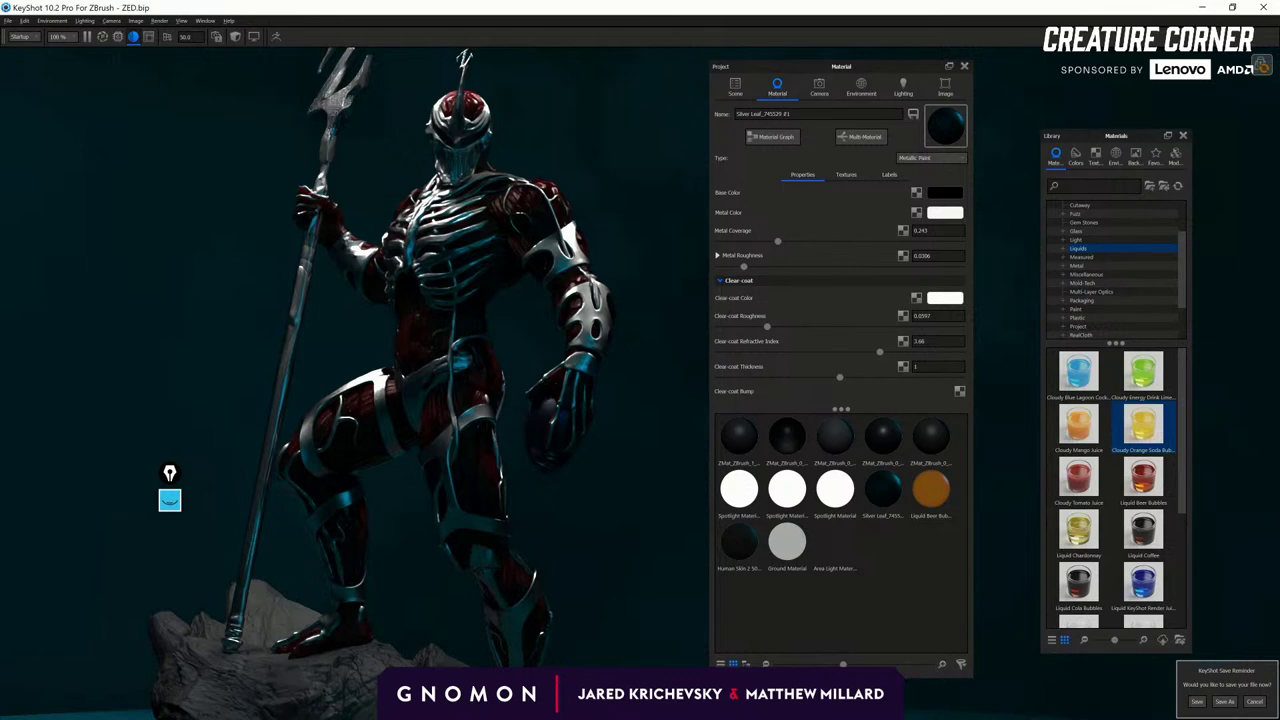
Remove the diffuse texture map from the visor's material and save the scene.
{"action": "left_click_drag", "start_coordinate": [509, 392], "coordinate": [634, 384]}
{"action": "middle_click_drag", "start_coordinate": [396, 345], "coordinate": [402, 590]}
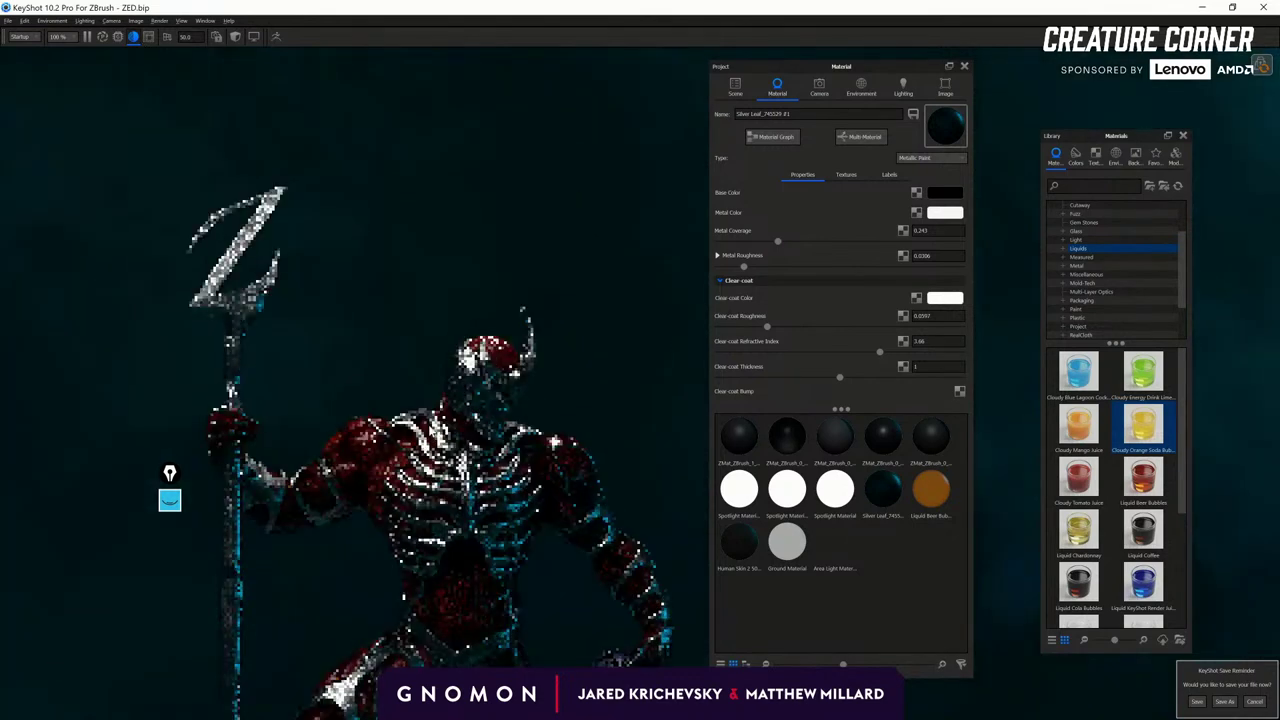
{"action": "scroll", "coordinate": [435, 429], "scroll_direction": "up", "scroll_amount": 4}
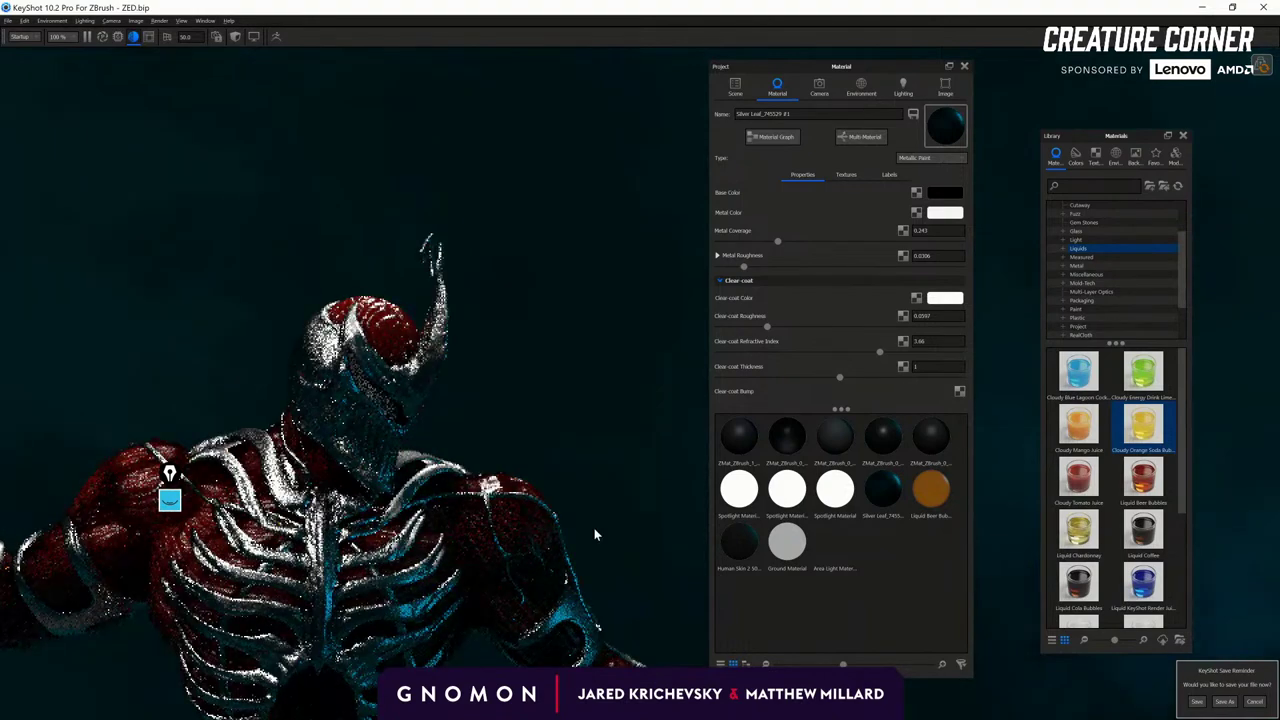
{"action": "left_click_drag", "start_coordinate": [372, 538], "coordinate": [693, 497]}
{"action": "left_click_drag", "start_coordinate": [291, 434], "coordinate": [449, 269]}
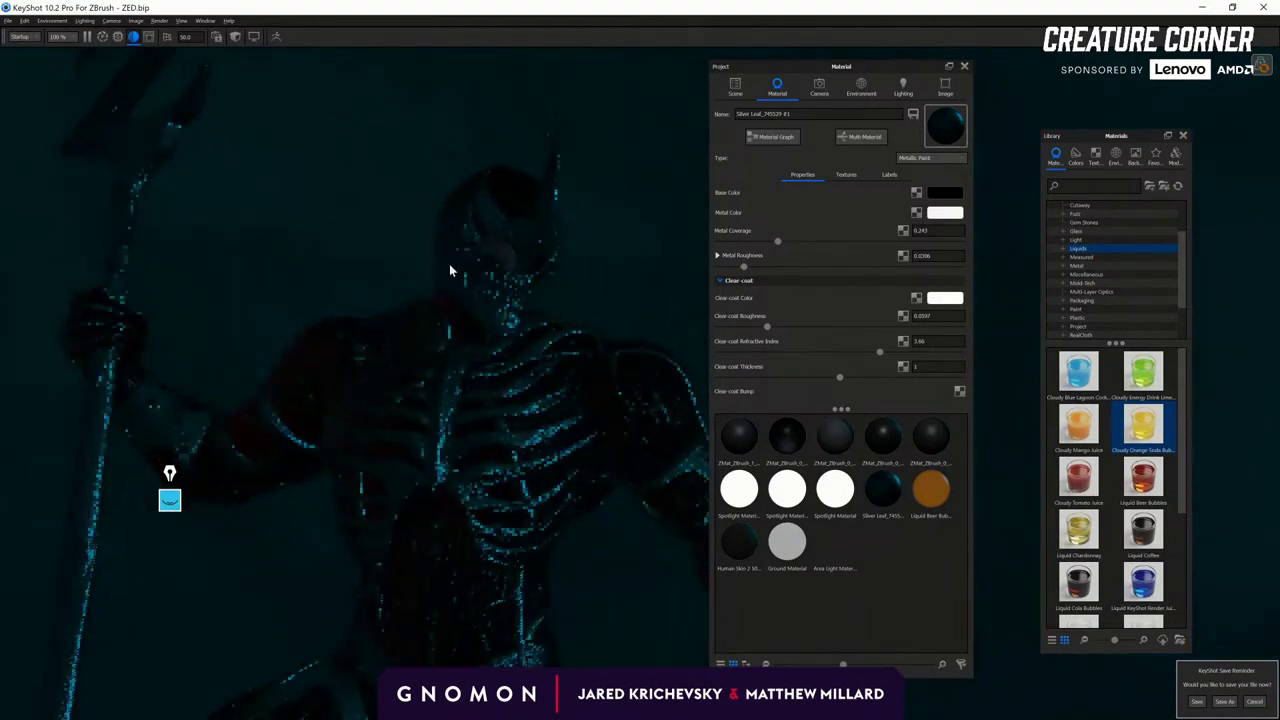
{"action": "double_click", "coordinate": [518, 261]}
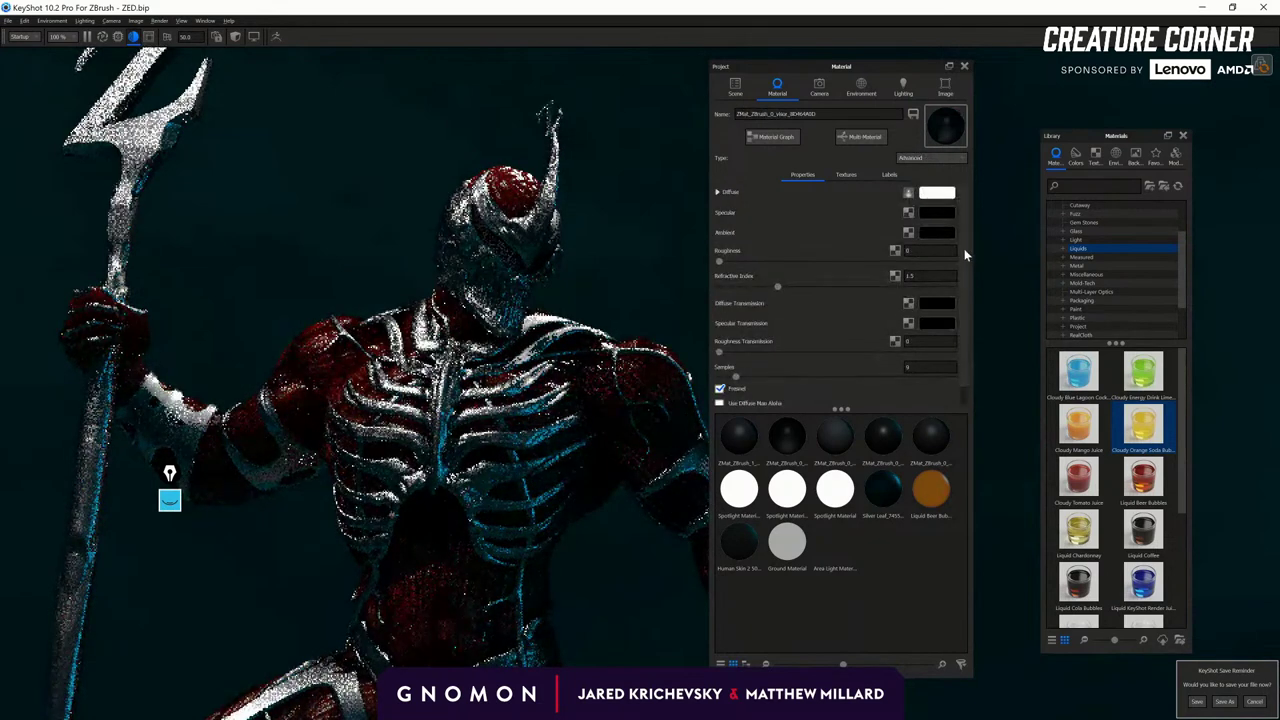
{"action": "left_click", "coordinate": [845, 175]}
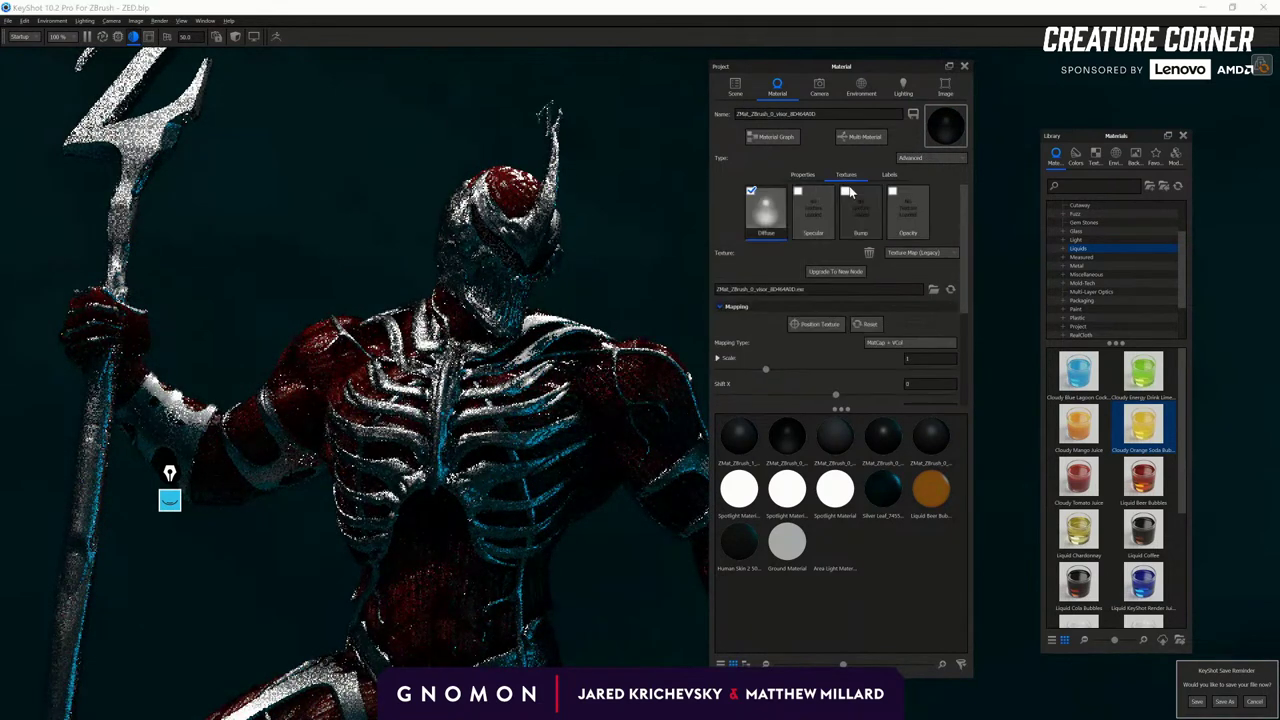
{"action": "left_click", "coordinate": [870, 252]}
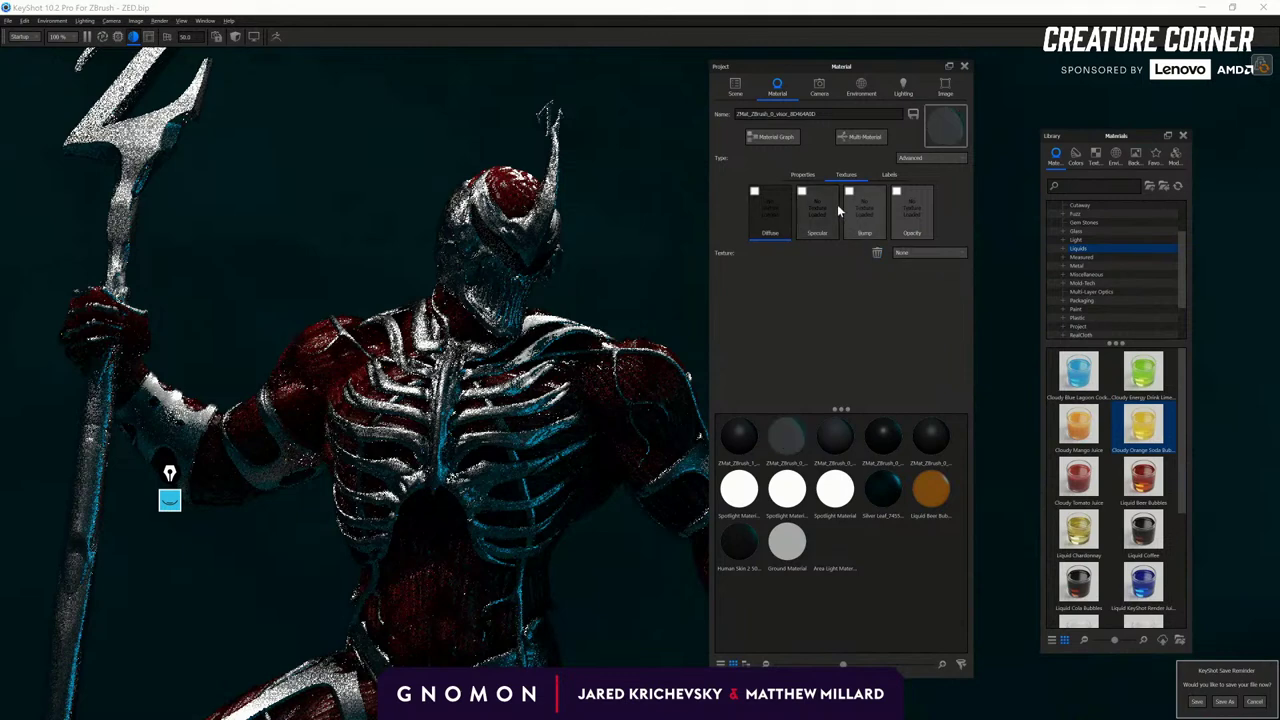
{"action": "left_click", "coordinate": [9, 20]}
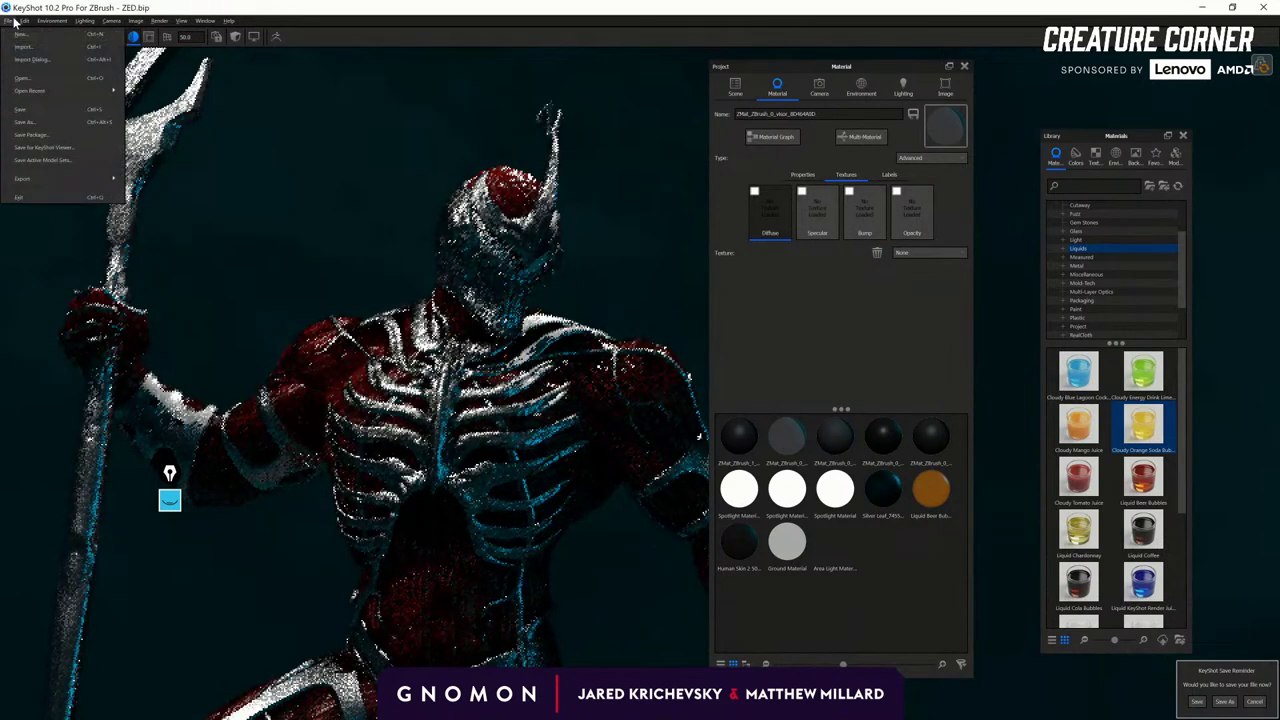
{"action": "left_click", "coordinate": [45, 112]}
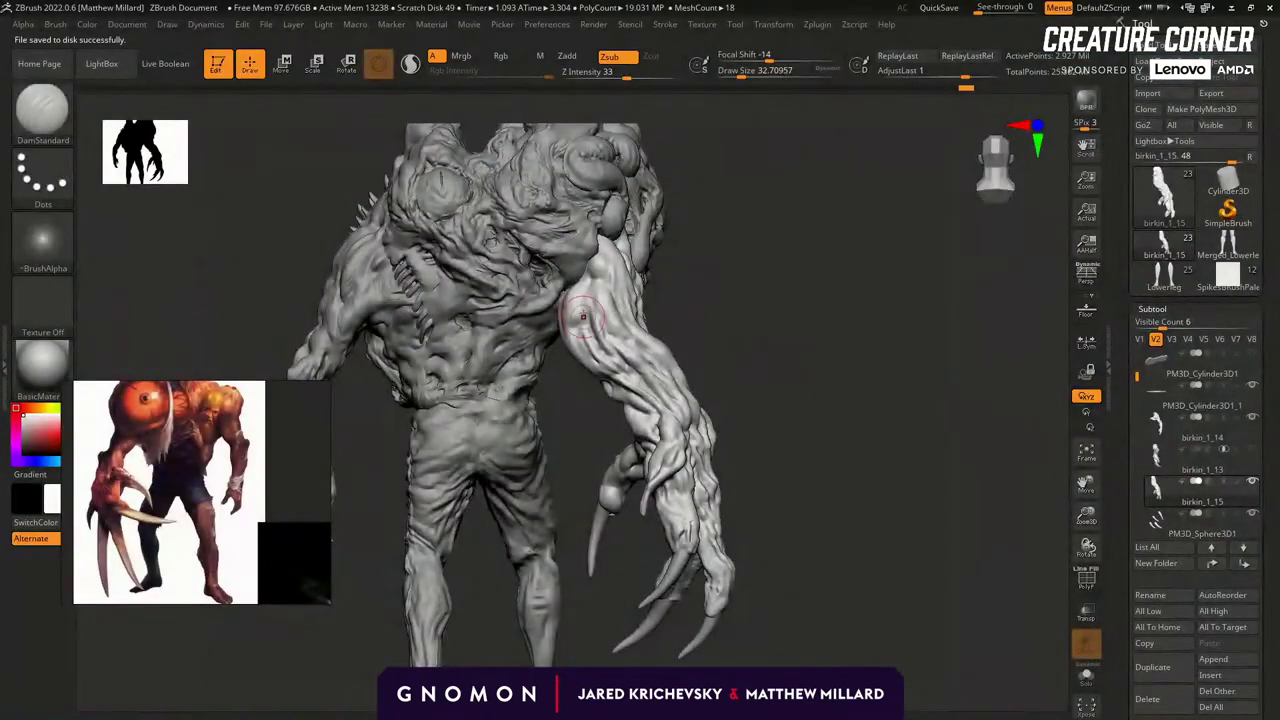
Switch to ZBrush and stamp organic wrinkle detail on the clawed arm with the ChiselOrganic brush and a SpikesBrush shape, smoothing its upper part.
{"action": "key", "text": "b"}
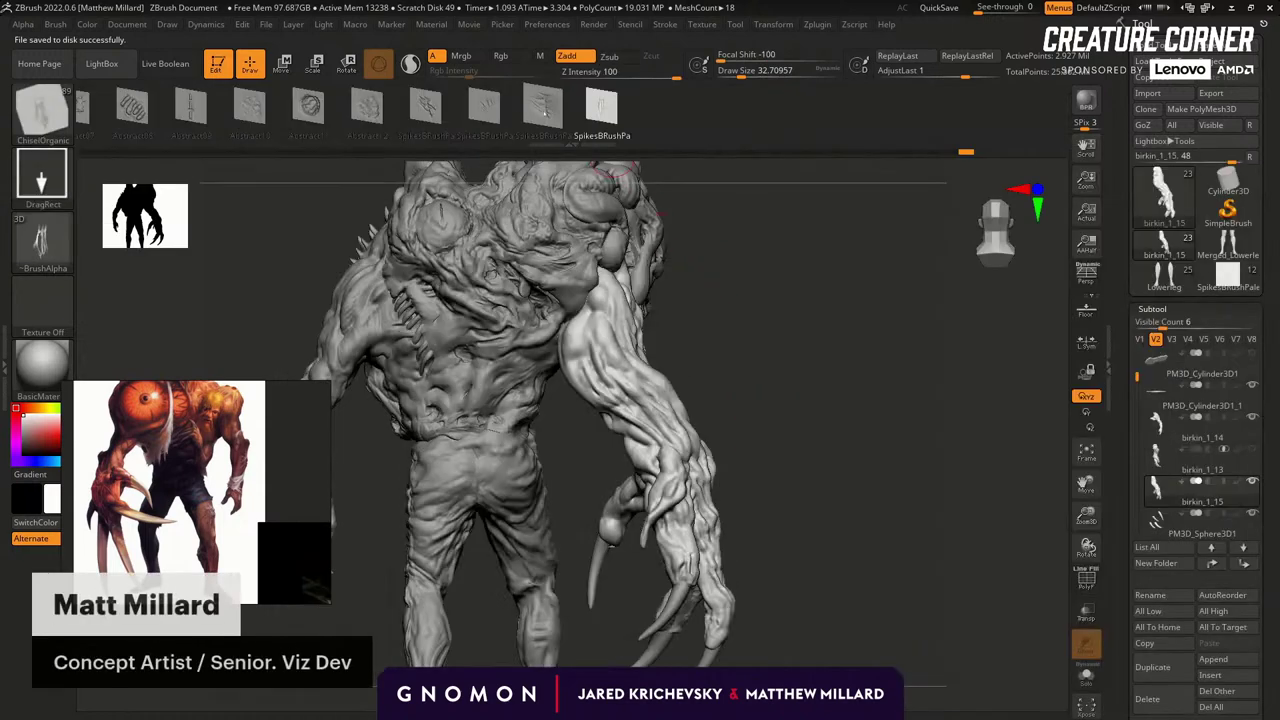
{"action": "left_click", "coordinate": [484, 105]}
{"action": "mouse_move", "coordinate": [606, 358]}
{"action": "left_mouse_down"}
{"action": "mouse_move", "coordinate": [591, 366]}
{"action": "mouse_move", "coordinate": [611, 365]}
{"action": "left_mouse_up"}
{"action": "mouse_move", "coordinate": [703, 314]}
{"action": "left_mouse_down"}
{"action": "mouse_move", "coordinate": [686, 331]}
{"action": "mouse_move", "coordinate": [706, 343]}
{"action": "mouse_move", "coordinate": [672, 346]}
{"action": "left_mouse_up"}
{"action": "left_click_drag", "start_coordinate": [574, 354], "coordinate": [565, 364], "text": "shift"}
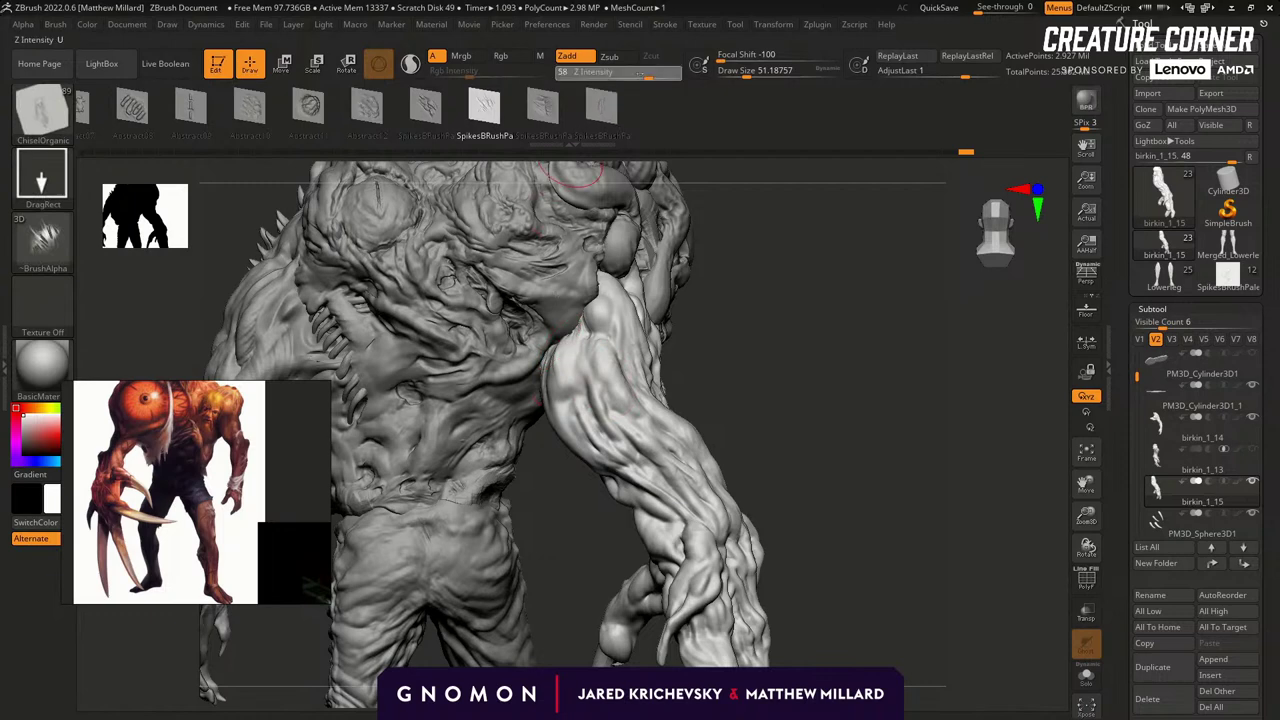
Set the chisel brush's Z Intensity to 52 and stamp larger wrinkle patches along the clawed arm.
{"action": "left_click_drag", "start_coordinate": [798, 349], "coordinate": [788, 372], "text": "alt"}
{"action": "left_click_drag", "start_coordinate": [788, 372], "coordinate": [720, 337]}
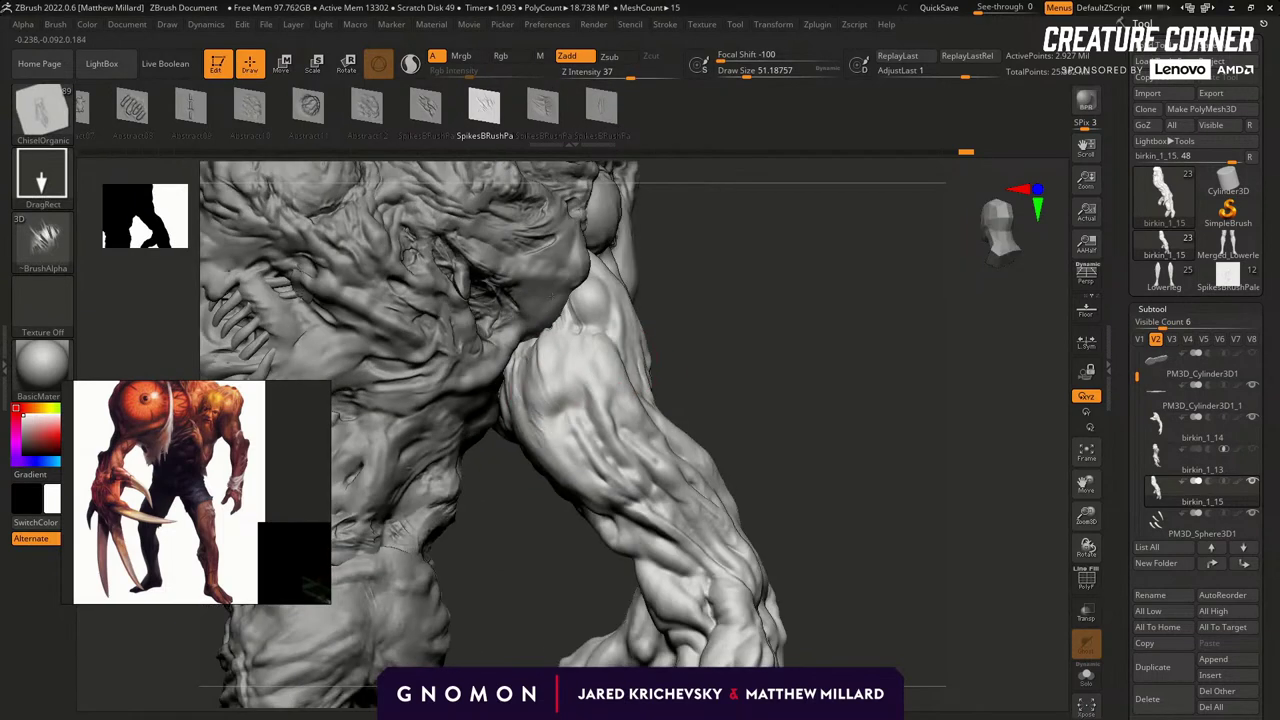
{"action": "left_click_drag", "start_coordinate": [639, 72], "coordinate": [636, 72]}
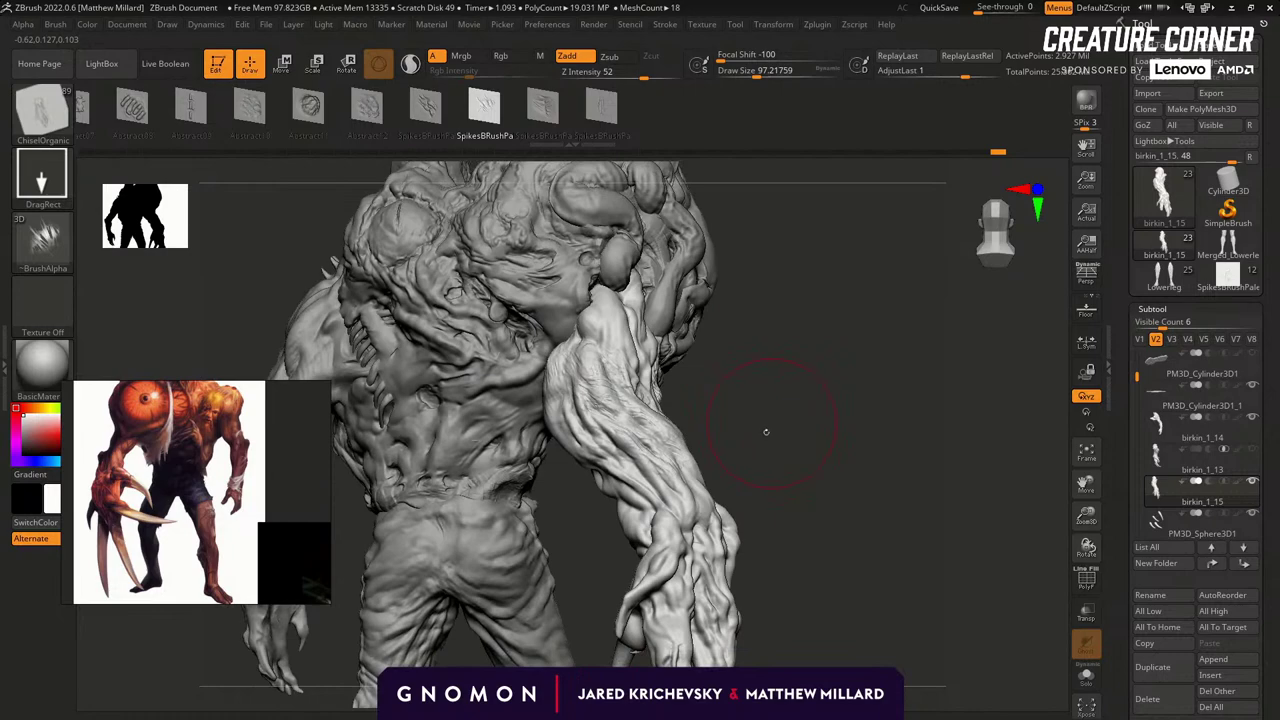
{"action": "left_click_drag", "start_coordinate": [766, 432], "coordinate": [826, 413]}
{"action": "left_click_drag", "start_coordinate": [706, 402], "coordinate": [663, 369], "text": "shift"}
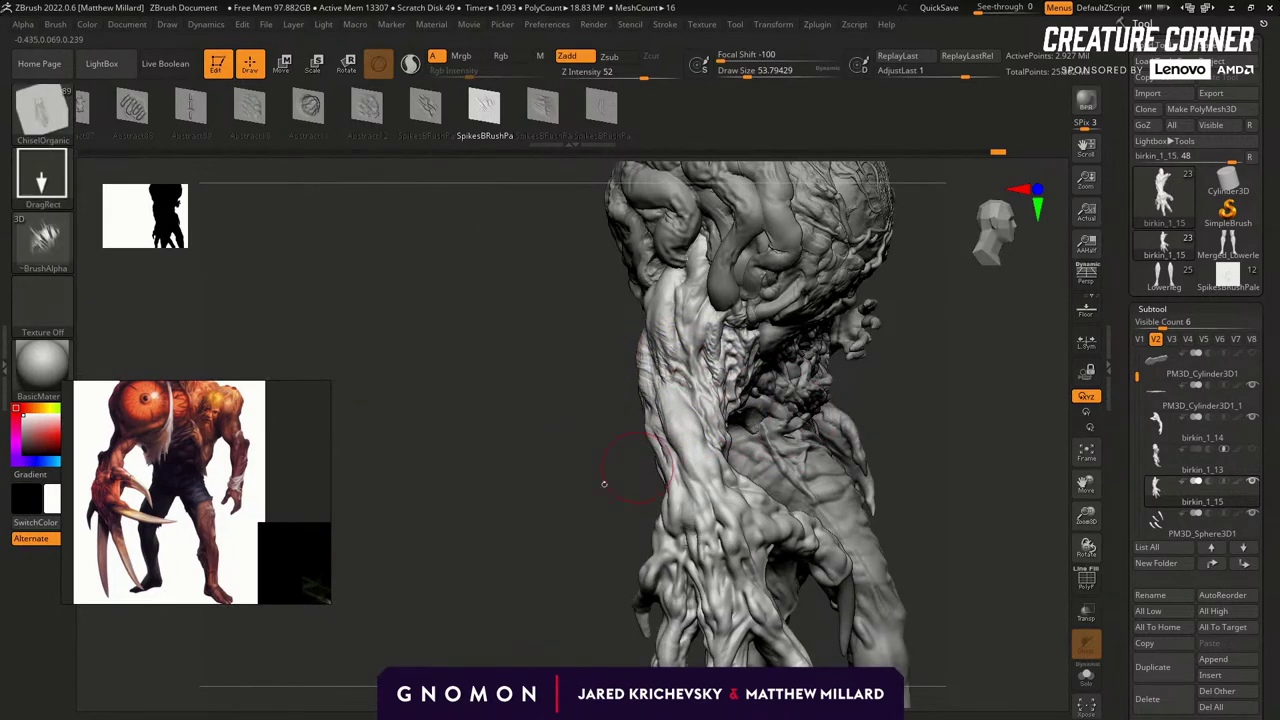
Stamp more wrinkle texture around the forearm and down to the wrist at a draw size of about 77.
{"action": "left_click_drag", "start_coordinate": [619, 473], "coordinate": [649, 437]}
{"action": "right_click_drag", "start_coordinate": [640, 434], "coordinate": [783, 420]}
{"action": "left_click_drag", "start_coordinate": [708, 466], "coordinate": [712, 470]}
{"action": "mouse_move", "coordinate": [777, 423]}
{"action": "left_mouse_down"}
{"action": "mouse_move", "coordinate": [772, 407]}
{"action": "mouse_move", "coordinate": [755, 418]}
{"action": "left_mouse_up"}
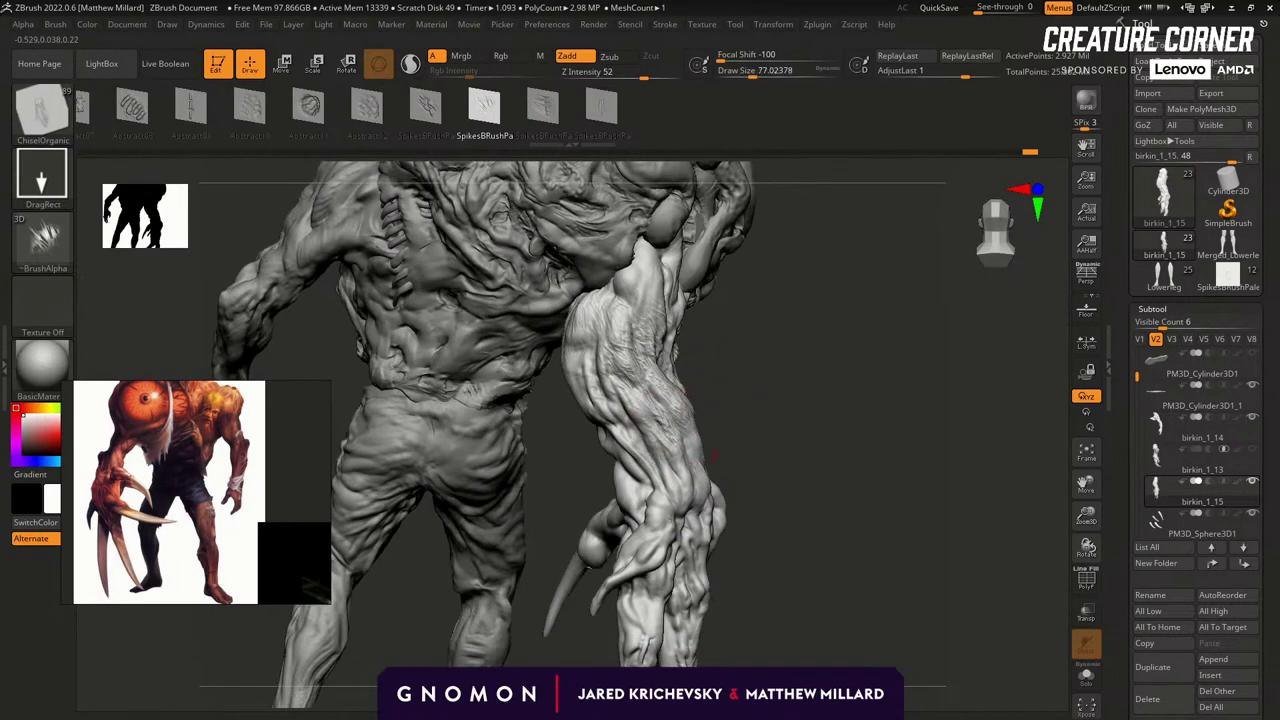
{"action": "mouse_move", "coordinate": [796, 456]}
{"action": "left_mouse_down"}
{"action": "mouse_move", "coordinate": [703, 452]}
{"action": "mouse_move", "coordinate": [722, 452]}
{"action": "mouse_move", "coordinate": [730, 416]}
{"action": "mouse_move", "coordinate": [742, 450]}
{"action": "left_mouse_up"}
{"action": "left_click_drag", "start_coordinate": [792, 484], "coordinate": [816, 498]}
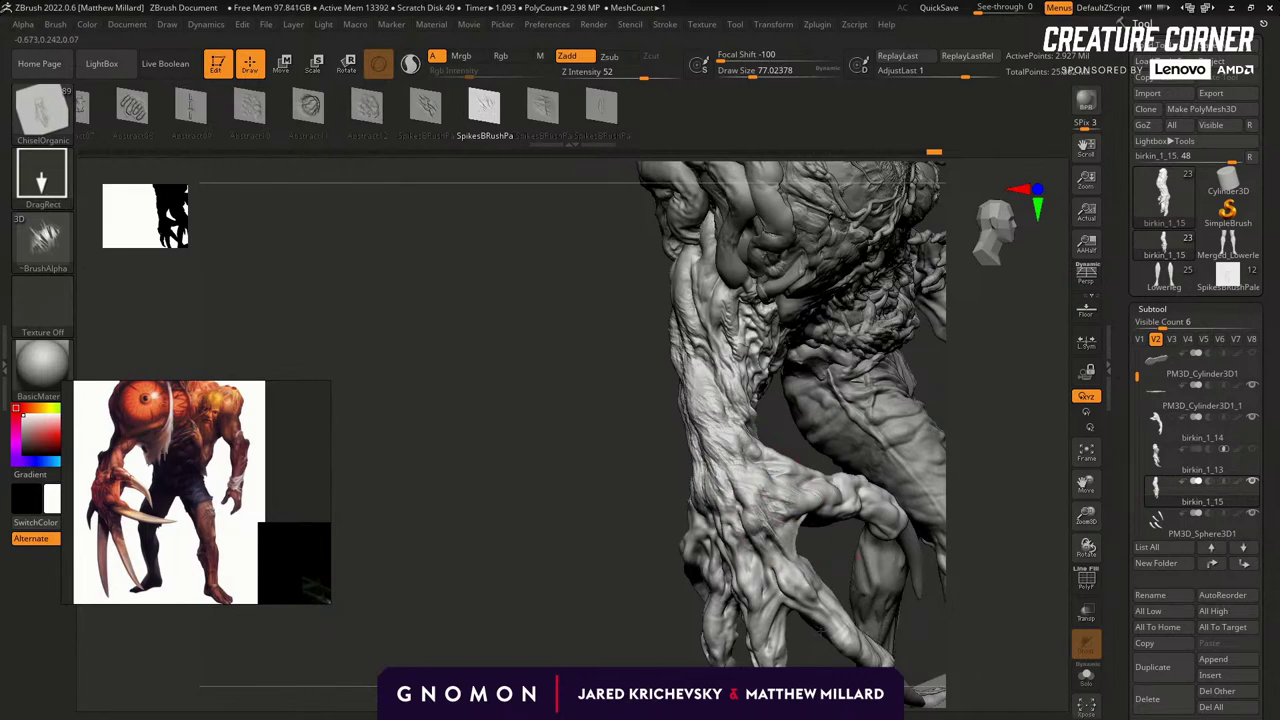
Soften the stamped texture on the front of the forearm with the Smooth Stronger brush at a draw size of about 56.
{"action": "left_click_drag", "start_coordinate": [646, 596], "coordinate": [523, 517]}
{"action": "key", "text": "shift"}
{"action": "mouse_move", "coordinate": [600, 562]}
{"action": "left_mouse_down"}
{"action": "mouse_move", "coordinate": [560, 535]}
{"action": "mouse_move", "coordinate": [575, 520]}
{"action": "mouse_move", "coordinate": [605, 545]}
{"action": "mouse_move", "coordinate": [744, 562]}
{"action": "mouse_move", "coordinate": [618, 572]}
{"action": "mouse_move", "coordinate": [630, 500]}
{"action": "left_mouse_up"}
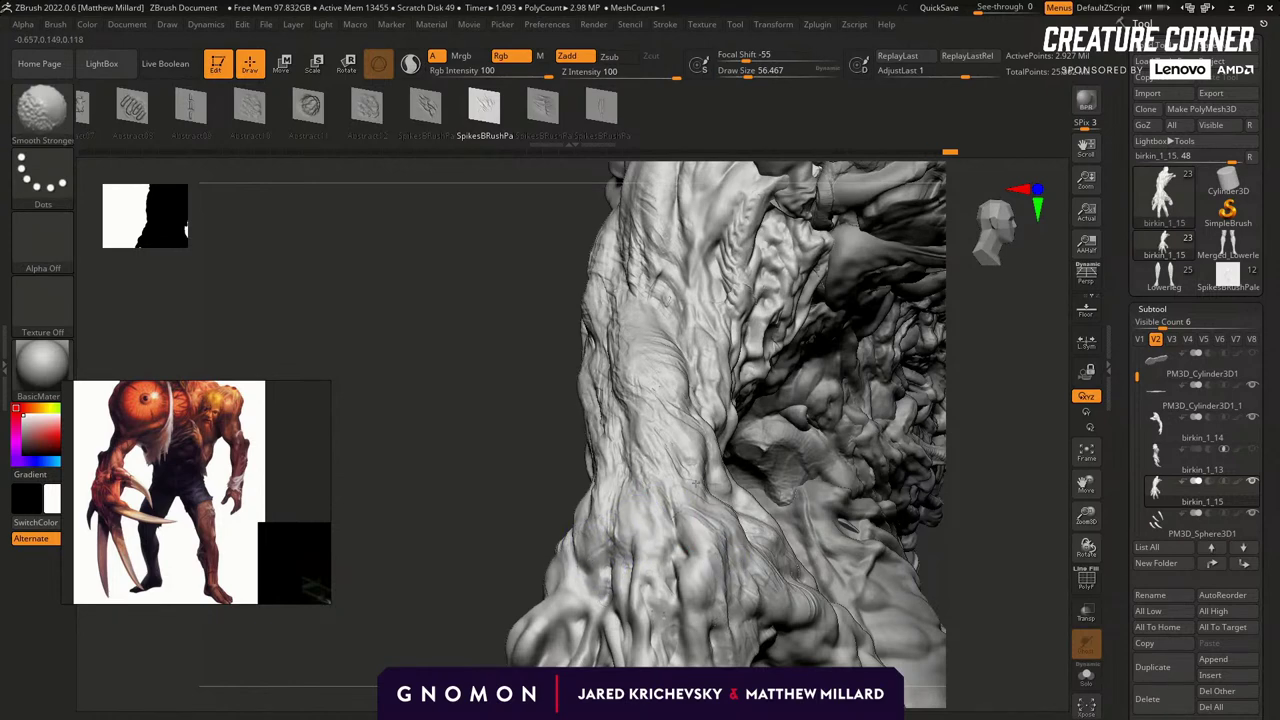
{"action": "mouse_move", "coordinate": [529, 514]}
{"action": "left_mouse_down"}
{"action": "mouse_move", "coordinate": [514, 490]}
{"action": "mouse_move", "coordinate": [530, 468]}
{"action": "left_mouse_up"}
{"action": "left_click_drag", "start_coordinate": [600, 540], "coordinate": [595, 510], "text": "shift"}
{"action": "mouse_move", "coordinate": [818, 478]}
{"action": "left_mouse_down"}
{"action": "mouse_move", "coordinate": [842, 537]}
{"action": "mouse_move", "coordinate": [905, 530]}
{"action": "left_mouse_up"}
{"action": "mouse_move", "coordinate": [577, 377]}
{"action": "left_mouse_down", "text": "shift"}
{"action": "mouse_move", "coordinate": [598, 360]}
{"action": "mouse_move", "coordinate": [614, 382]}
{"action": "left_mouse_up", "text": "shift"}
{"action": "left_click_drag", "start_coordinate": [771, 446], "coordinate": [808, 442]}
{"action": "left_click_drag", "start_coordinate": [554, 336], "coordinate": [529, 335], "text": "shift"}
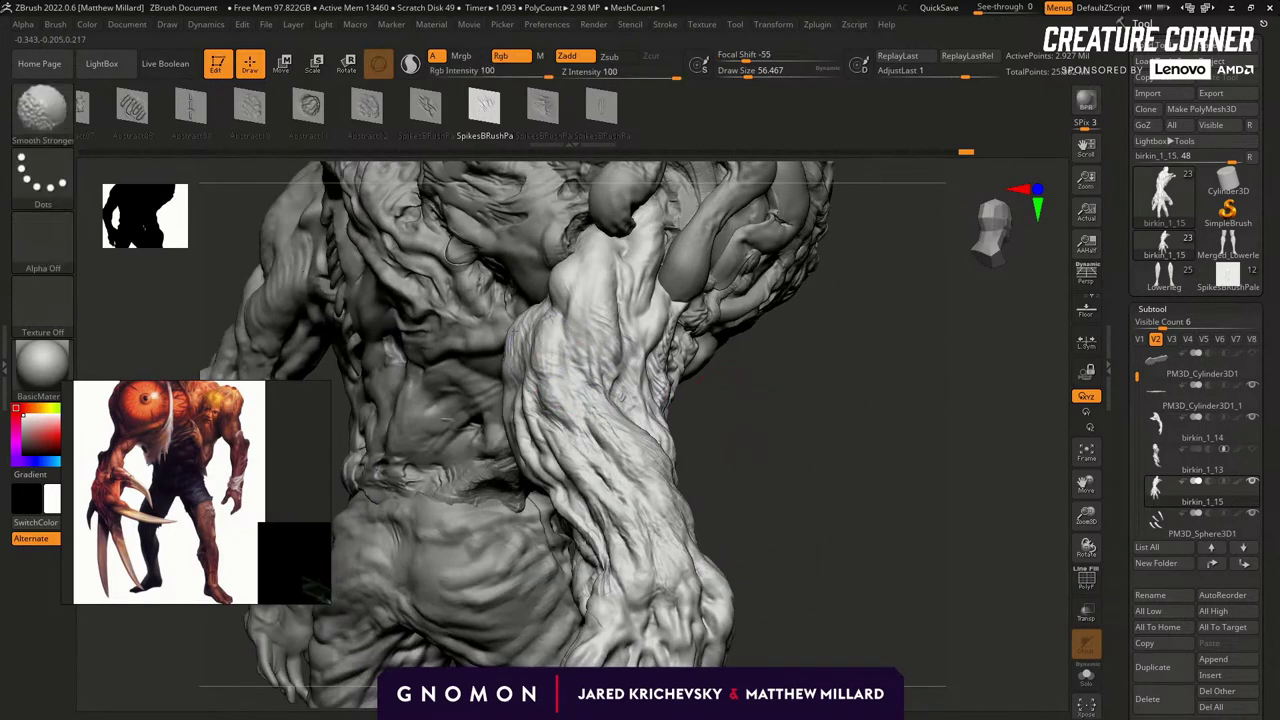
Smooth the harsh stamp edges on the outer side of the arm between the shoulder and wrist.
{"action": "mouse_move", "coordinate": [775, 407]}
{"action": "left_mouse_down"}
{"action": "mouse_move", "coordinate": [811, 466]}
{"action": "mouse_move", "coordinate": [840, 455]}
{"action": "left_mouse_up"}
{"action": "left_click_drag", "start_coordinate": [605, 488], "coordinate": [622, 522], "text": "shift"}
{"action": "mouse_move", "coordinate": [775, 425]}
{"action": "left_mouse_down"}
{"action": "mouse_move", "coordinate": [788, 440]}
{"action": "mouse_move", "coordinate": [832, 442]}
{"action": "left_mouse_up"}
{"action": "left_click_drag", "start_coordinate": [684, 352], "coordinate": [690, 388], "text": "shift"}
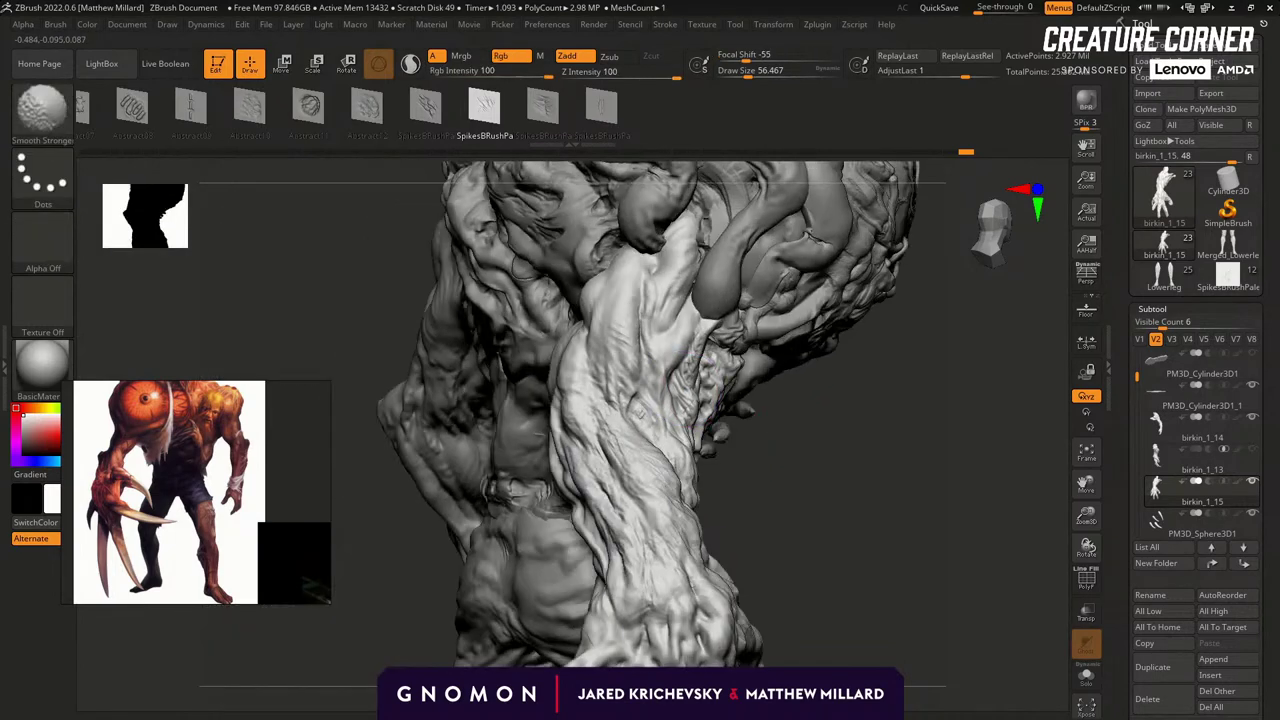
{"action": "mouse_move", "coordinate": [814, 457]}
{"action": "left_mouse_down"}
{"action": "mouse_move", "coordinate": [863, 449]}
{"action": "mouse_move", "coordinate": [873, 429]}
{"action": "mouse_move", "coordinate": [820, 427]}
{"action": "left_mouse_up"}
{"action": "left_click_drag", "start_coordinate": [680, 400], "coordinate": [668, 345], "text": "shift"}
{"action": "left_click_drag", "start_coordinate": [525, 487], "coordinate": [477, 500]}
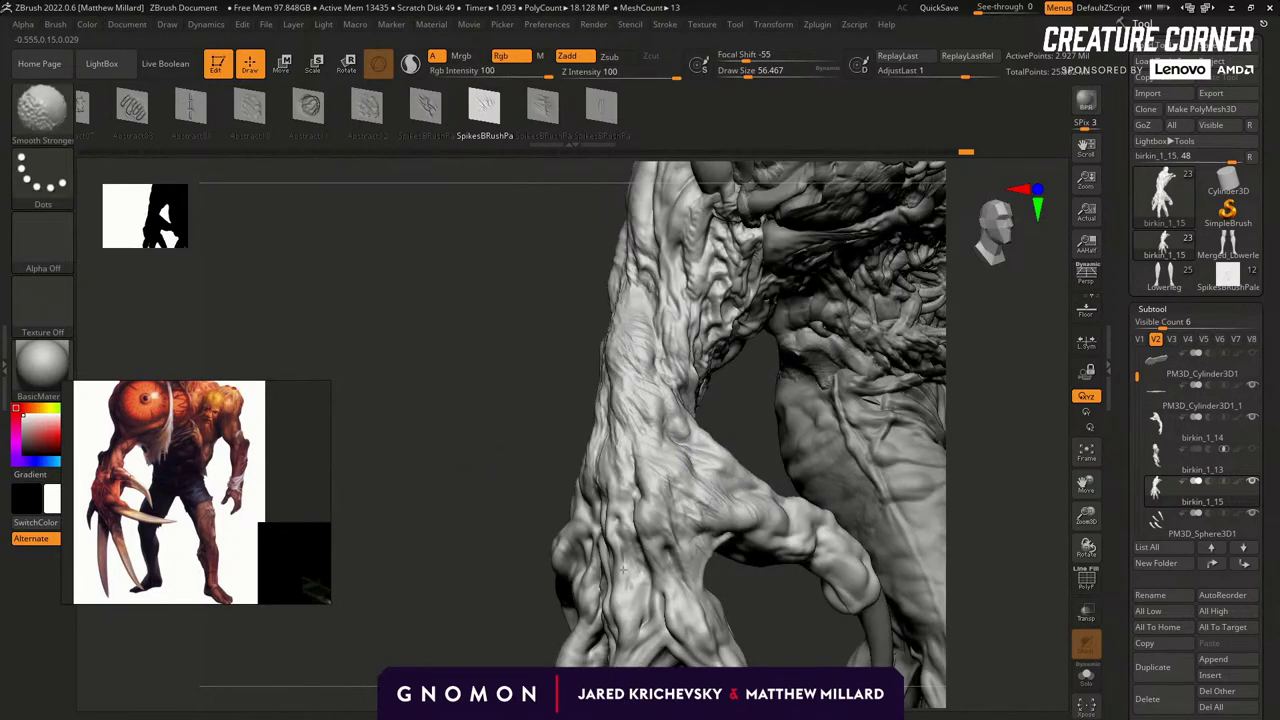
Blend the stamped wrinkles into the back of the clawed hand and the middle of the forearm by smoothing.
{"action": "left_click_drag", "start_coordinate": [627, 563], "coordinate": [622, 588], "text": "shift"}
{"action": "left_click_drag", "start_coordinate": [435, 538], "coordinate": [491, 526]}
{"action": "left_click_drag", "start_coordinate": [626, 346], "coordinate": [634, 372], "text": "shift"}
{"action": "mouse_move", "coordinate": [897, 440]}
{"action": "left_mouse_down"}
{"action": "mouse_move", "coordinate": [958, 428]}
{"action": "mouse_move", "coordinate": [846, 438]}
{"action": "left_mouse_up"}
Isolate the textured forearm with an inverted mask and apply the Contrast deformation at 92.
{"action": "mouse_move", "coordinate": [690, 516]}
{"action": "left_mouse_down", "text": "ctrl"}
{"action": "mouse_move", "coordinate": [646, 490]}
{"action": "mouse_move", "coordinate": [592, 268]}
{"action": "left_mouse_up", "text": "ctrl"}
{"action": "mouse_move", "coordinate": [585, 330]}
{"action": "left_mouse_down", "text": "ctrl"}
{"action": "mouse_move", "coordinate": [600, 520]}
{"action": "mouse_move", "coordinate": [570, 380]}
{"action": "left_mouse_up", "text": "ctrl"}
{"action": "left_click", "coordinate": [505, 398], "text": "ctrl"}
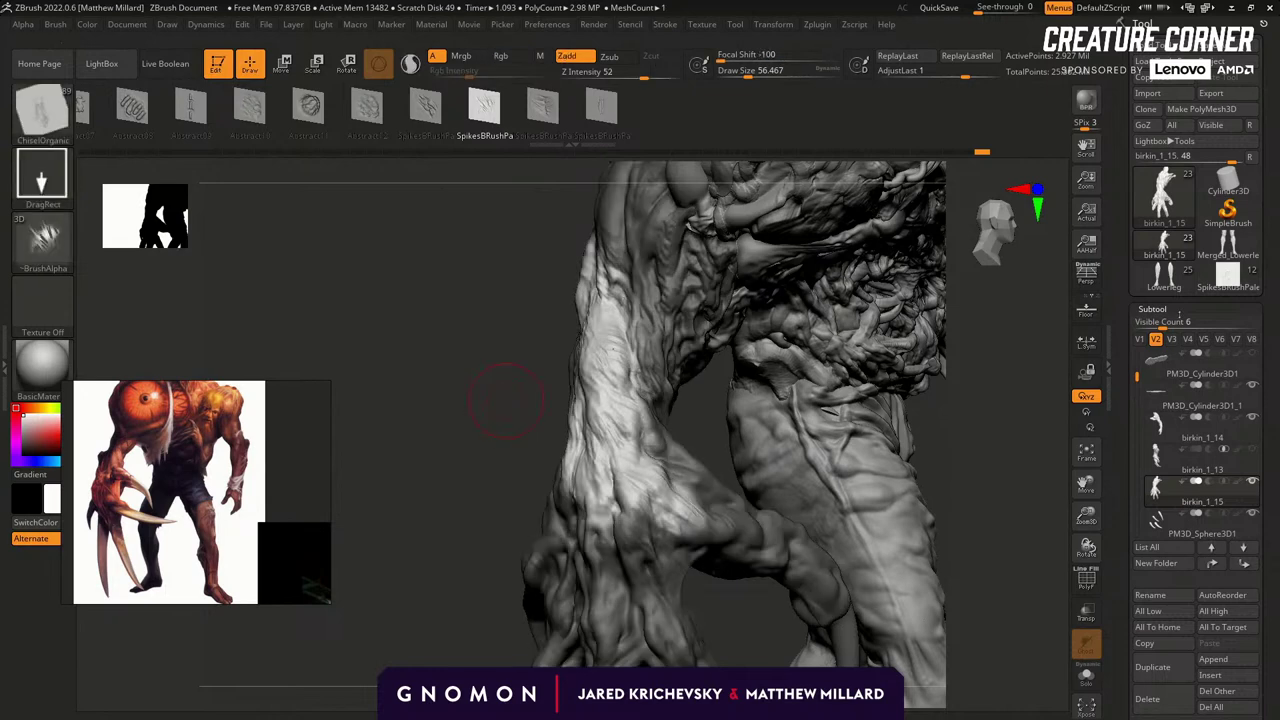
{"action": "left_click", "coordinate": [1179, 313]}
{"action": "left_click", "coordinate": [1162, 364]}
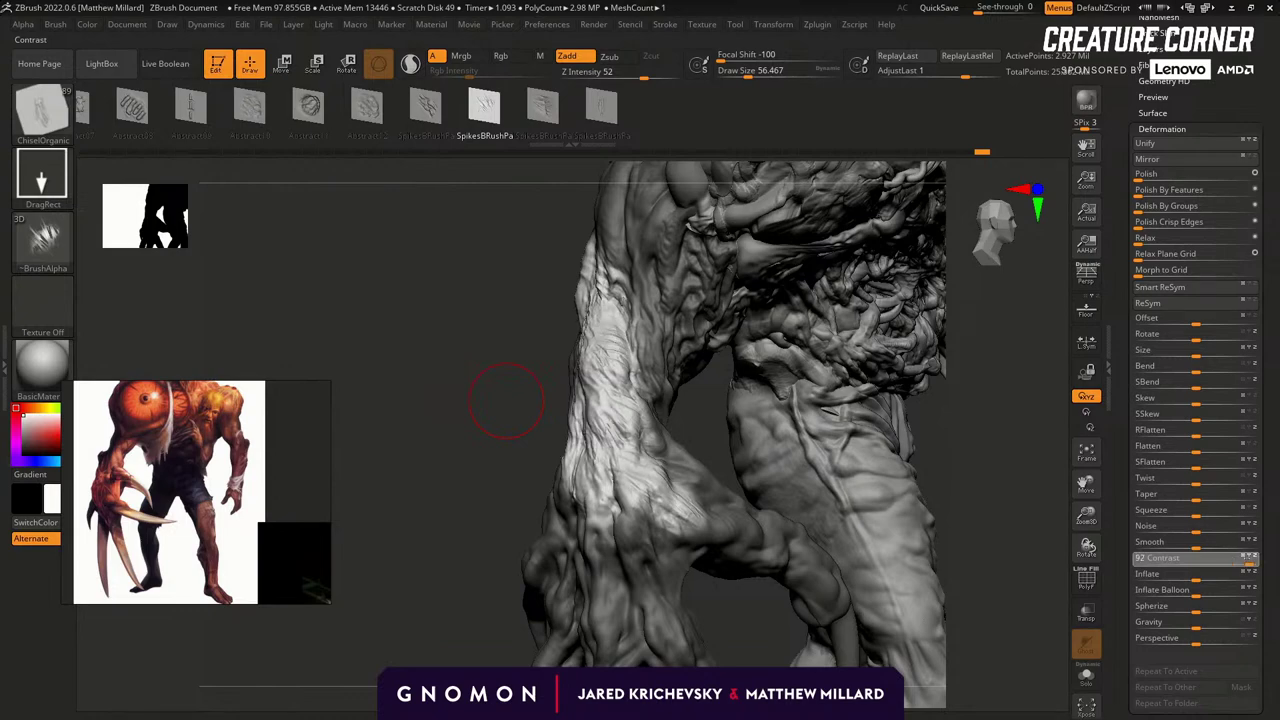
{"action": "mouse_move", "coordinate": [443, 508]}
{"action": "left_mouse_down"}
{"action": "mouse_move", "coordinate": [737, 477]}
{"action": "mouse_move", "coordinate": [760, 519]}
{"action": "left_mouse_up"}
{"action": "key", "text": "ctrl+shift"}
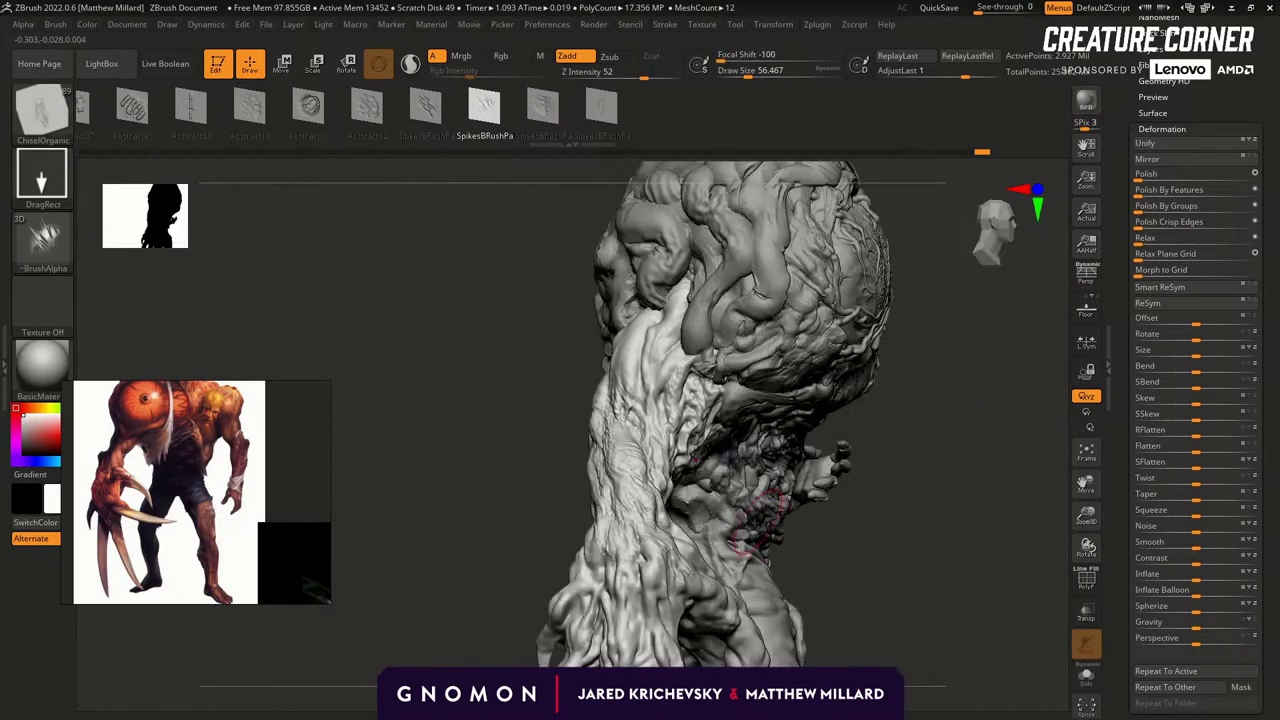
Smooth the sharpened wrinkles on the front of the forearm at a draw size of about 20.
{"action": "mouse_move", "coordinate": [886, 580]}
{"action": "left_mouse_down"}
{"action": "mouse_move", "coordinate": [715, 505]}
{"action": "mouse_move", "coordinate": [643, 451]}
{"action": "mouse_move", "coordinate": [663, 422]}
{"action": "left_mouse_up"}
{"action": "key", "text": "shift"}
{"action": "left_click_drag", "start_coordinate": [822, 514], "coordinate": [805, 468]}
{"action": "key", "text": "shift"}
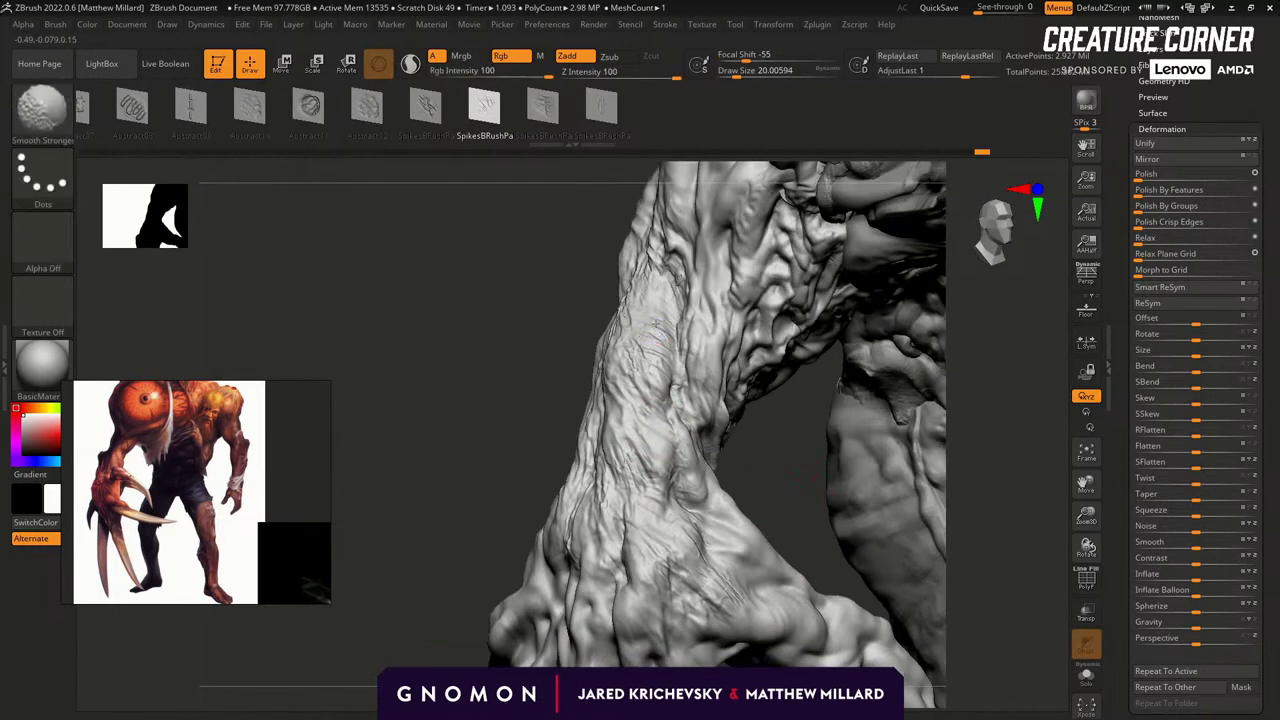
{"action": "mouse_move", "coordinate": [648, 303]}
{"action": "left_mouse_down"}
{"action": "mouse_move", "coordinate": [774, 474]}
{"action": "mouse_move", "coordinate": [706, 382]}
{"action": "left_mouse_up"}
{"action": "key", "text": "shift"}
Blend the remaining rough creases along the forearm's outer edge with small smoothing strokes.
{"action": "left_click_drag", "start_coordinate": [455, 516], "coordinate": [570, 490]}
{"action": "left_click_drag", "start_coordinate": [660, 380], "coordinate": [650, 337], "text": "shift"}
{"action": "mouse_move", "coordinate": [400, 398]}
{"action": "left_mouse_down"}
{"action": "mouse_move", "coordinate": [356, 377]}
{"action": "mouse_move", "coordinate": [357, 363]}
{"action": "left_mouse_up"}
{"action": "mouse_move", "coordinate": [427, 508]}
{"action": "left_mouse_down", "text": "alt"}
{"action": "mouse_move", "coordinate": [434, 530]}
{"action": "mouse_move", "coordinate": [409, 534]}
{"action": "mouse_move", "coordinate": [641, 474]}
{"action": "mouse_move", "coordinate": [620, 436]}
{"action": "left_mouse_up", "text": "alt"}
{"action": "key", "text": "shift"}
{"action": "left_click", "coordinate": [323, 24]}
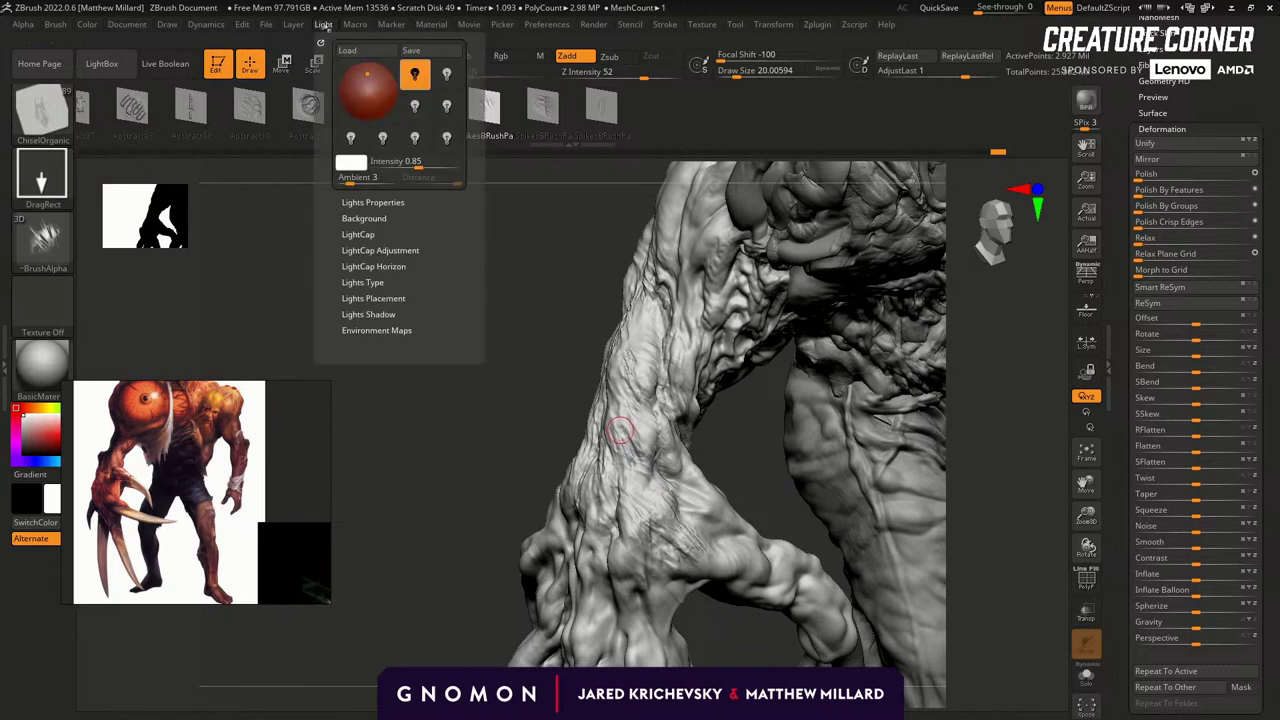
Smooth the rough wrinkles on the arm around the elbow as seen from below.
{"action": "mouse_move", "coordinate": [751, 470]}
{"action": "left_mouse_down"}
{"action": "mouse_move", "coordinate": [700, 478]}
{"action": "mouse_move", "coordinate": [646, 457]}
{"action": "mouse_move", "coordinate": [766, 429]}
{"action": "mouse_move", "coordinate": [775, 441]}
{"action": "mouse_move", "coordinate": [592, 324]}
{"action": "left_mouse_up"}
{"action": "key", "text": "shift"}
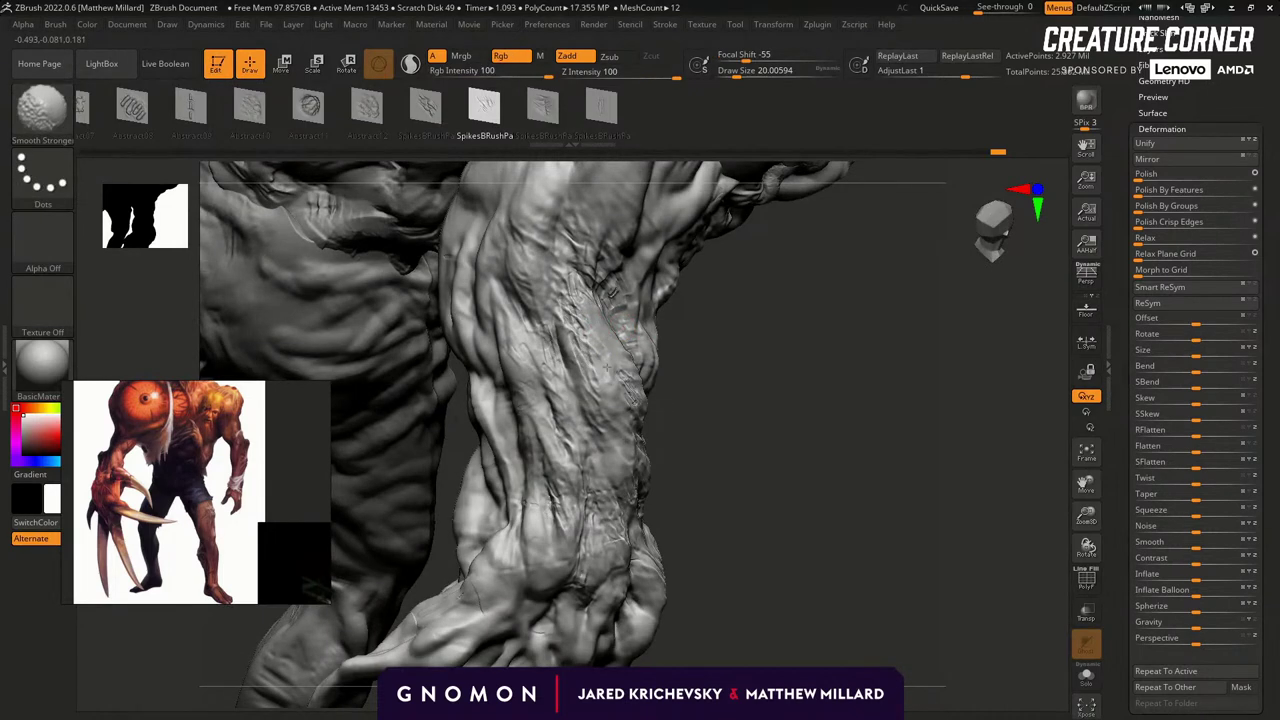
{"action": "left_click_drag", "start_coordinate": [748, 429], "coordinate": [553, 347]}
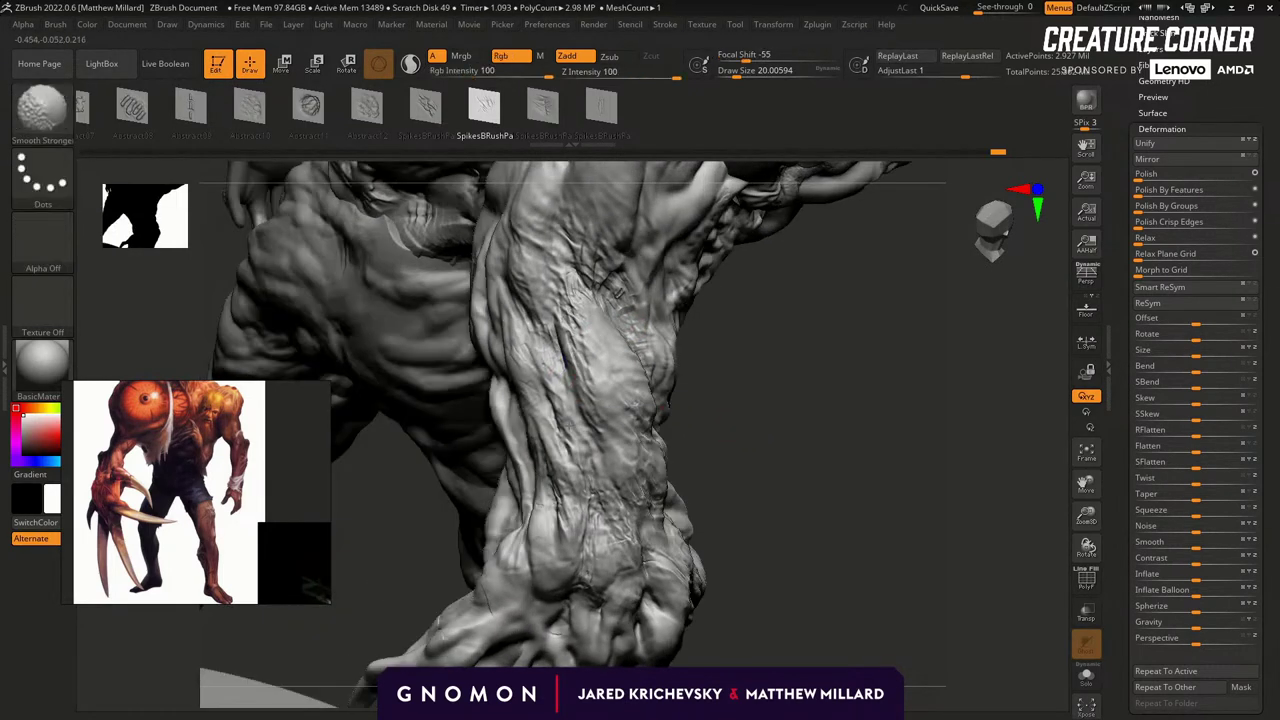
{"action": "left_click_drag", "start_coordinate": [694, 436], "coordinate": [744, 446]}
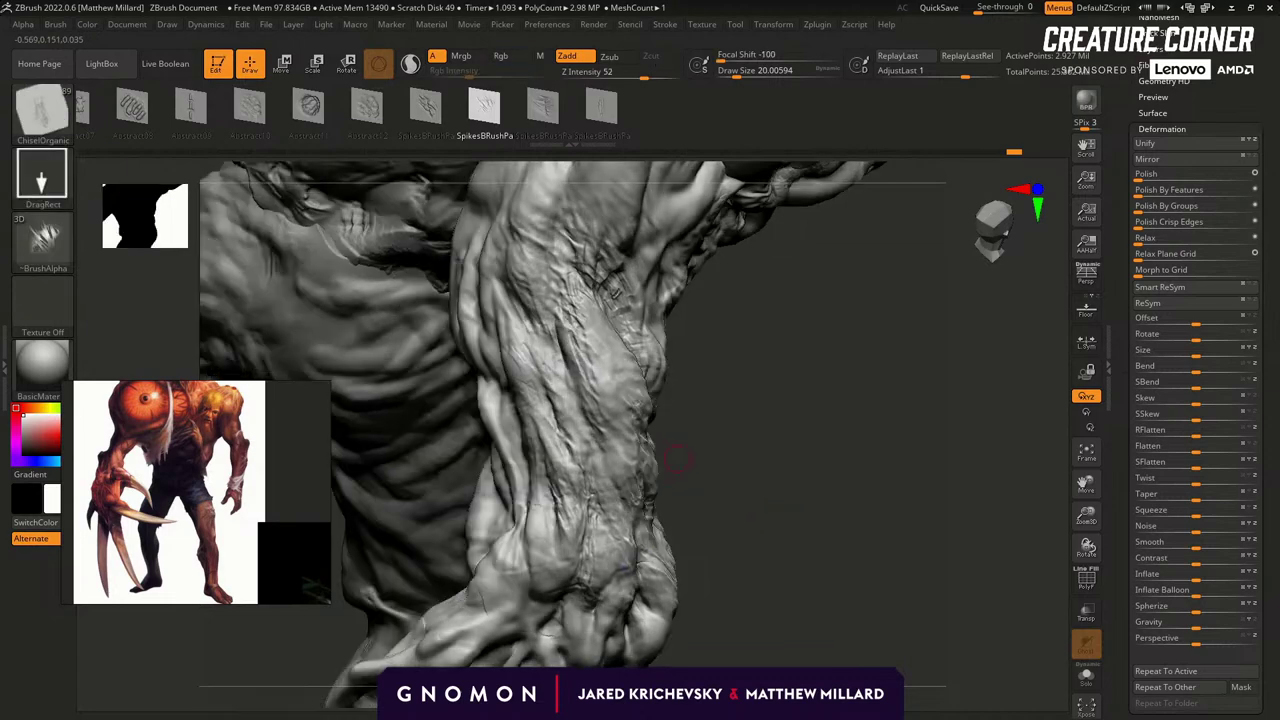
{"action": "left_click_drag", "start_coordinate": [535, 392], "coordinate": [549, 302], "text": "shift"}
{"action": "mouse_move", "coordinate": [800, 405]}
{"action": "left_mouse_down"}
{"action": "mouse_move", "coordinate": [766, 437]}
{"action": "mouse_move", "coordinate": [590, 380]}
{"action": "left_mouse_up"}
Enlarge the brush to a draw size of about 25 and smooth the wrinkles from the upper arm to the wrist.
{"action": "key", "text": "s"}
{"action": "left_click_drag", "start_coordinate": [466, 430], "coordinate": [630, 424]}
{"action": "left_click_drag", "start_coordinate": [551, 364], "coordinate": [572, 362], "text": "shift"}
{"action": "mouse_move", "coordinate": [748, 449]}
{"action": "left_mouse_down"}
{"action": "mouse_move", "coordinate": [748, 470]}
{"action": "mouse_move", "coordinate": [609, 449]}
{"action": "left_mouse_up"}
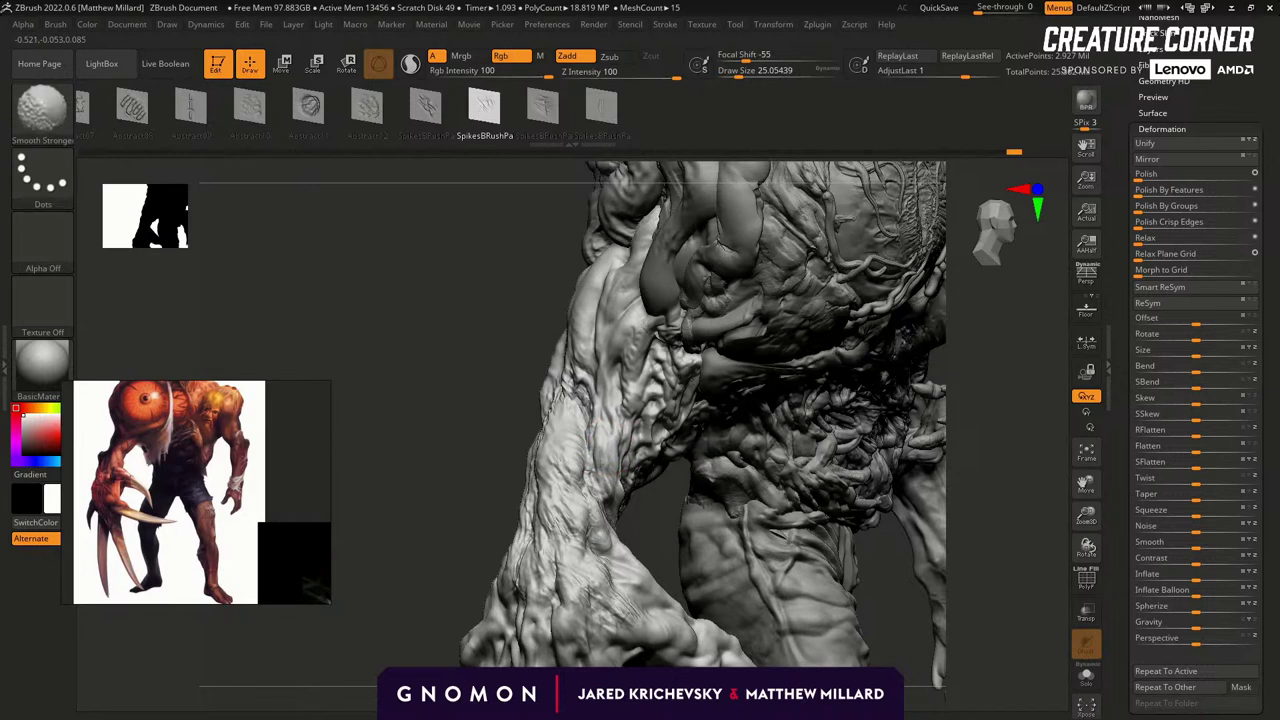
{"action": "mouse_move", "coordinate": [646, 520]}
{"action": "left_mouse_down"}
{"action": "mouse_move", "coordinate": [634, 470]}
{"action": "mouse_move", "coordinate": [615, 467]}
{"action": "left_mouse_up"}
{"action": "left_click_drag", "start_coordinate": [613, 525], "coordinate": [617, 539]}
{"action": "key", "text": "shift"}
Smooth the rough wrinkles along the forearm of the clawed arm at a draw size of about 25.
{"action": "left_click_drag", "start_coordinate": [638, 614], "coordinate": [553, 477]}
{"action": "key", "text": "shift"}
{"action": "mouse_move", "coordinate": [936, 432]}
{"action": "left_mouse_down"}
{"action": "mouse_move", "coordinate": [934, 443]}
{"action": "mouse_move", "coordinate": [911, 423]}
{"action": "left_mouse_up"}
{"action": "key", "text": "shift"}
{"action": "left_click_drag", "start_coordinate": [553, 468], "coordinate": [524, 428], "text": "shift"}
{"action": "mouse_move", "coordinate": [771, 451]}
{"action": "left_mouse_down"}
{"action": "mouse_move", "coordinate": [680, 448]}
{"action": "mouse_move", "coordinate": [800, 445]}
{"action": "left_mouse_up"}
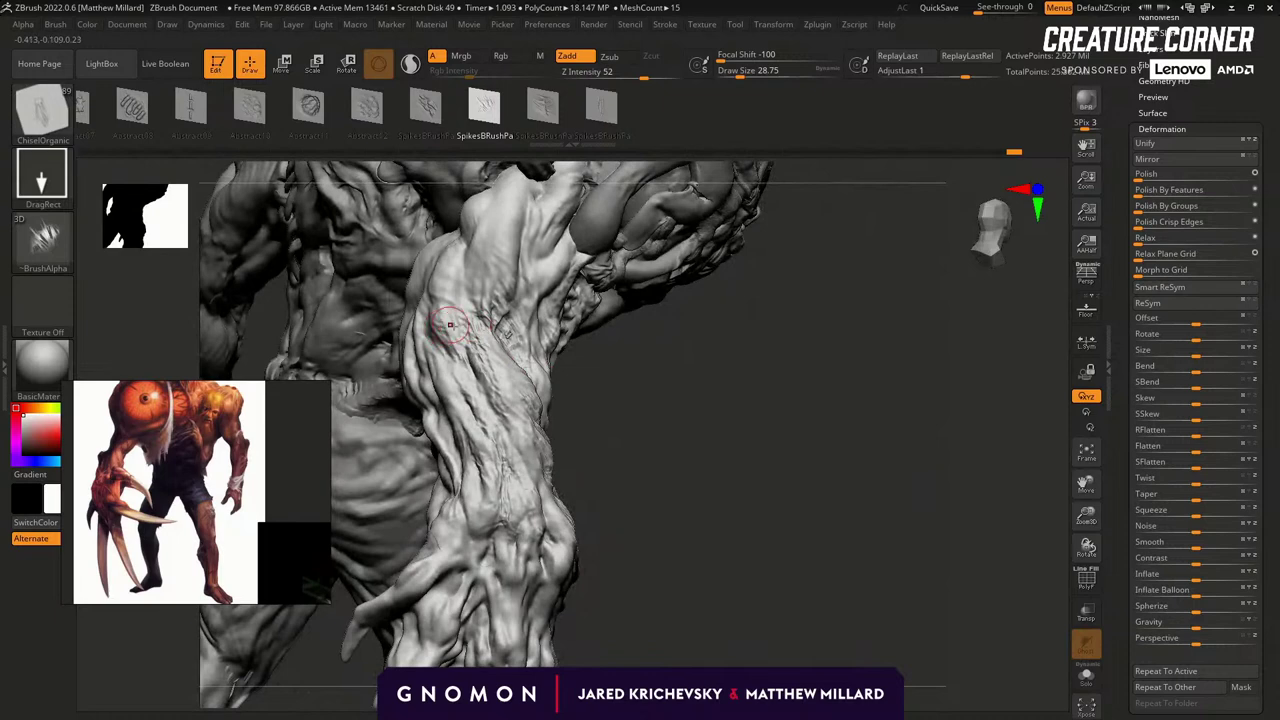
Soften the creases on the forearm down to the wrist at a draw size of about 29.
{"action": "key", "text": "shift"}
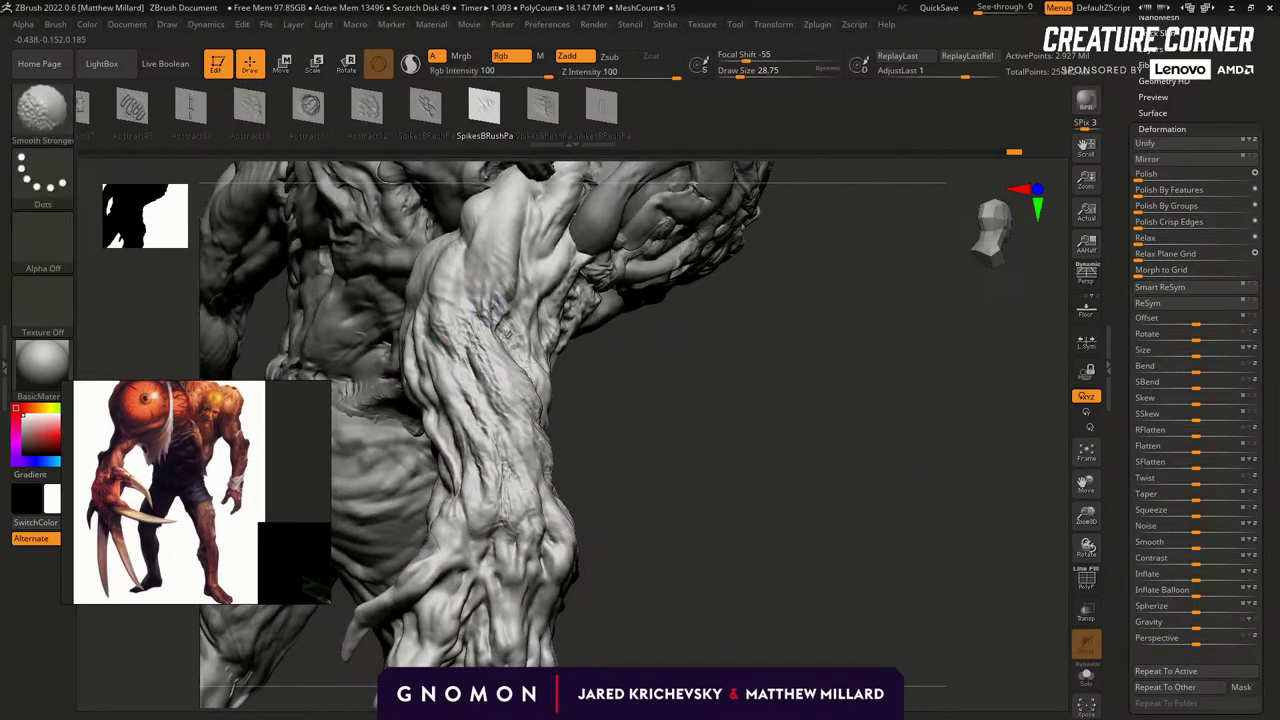
{"action": "left_click_drag", "start_coordinate": [711, 453], "coordinate": [709, 446]}
{"action": "key", "text": "shift"}
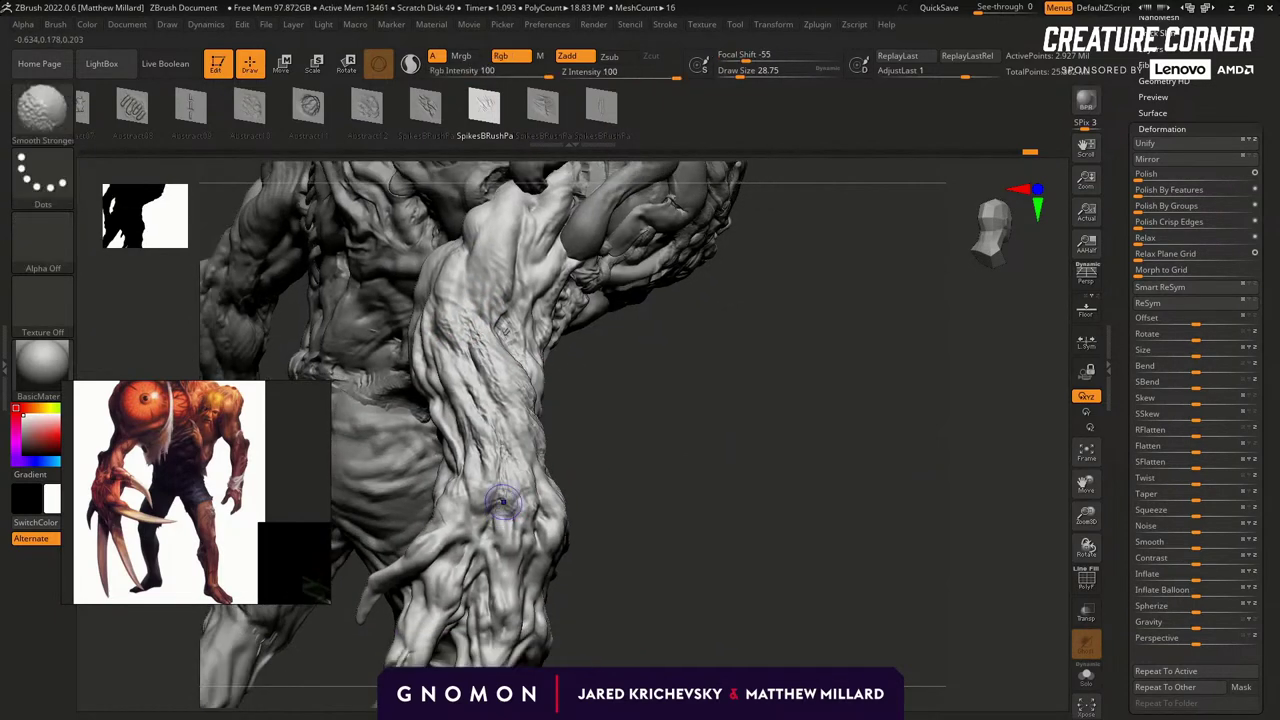
{"action": "left_click_drag", "start_coordinate": [477, 478], "coordinate": [461, 536], "text": "shift"}
{"action": "left_click_drag", "start_coordinate": [690, 372], "coordinate": [677, 457], "text": "alt"}
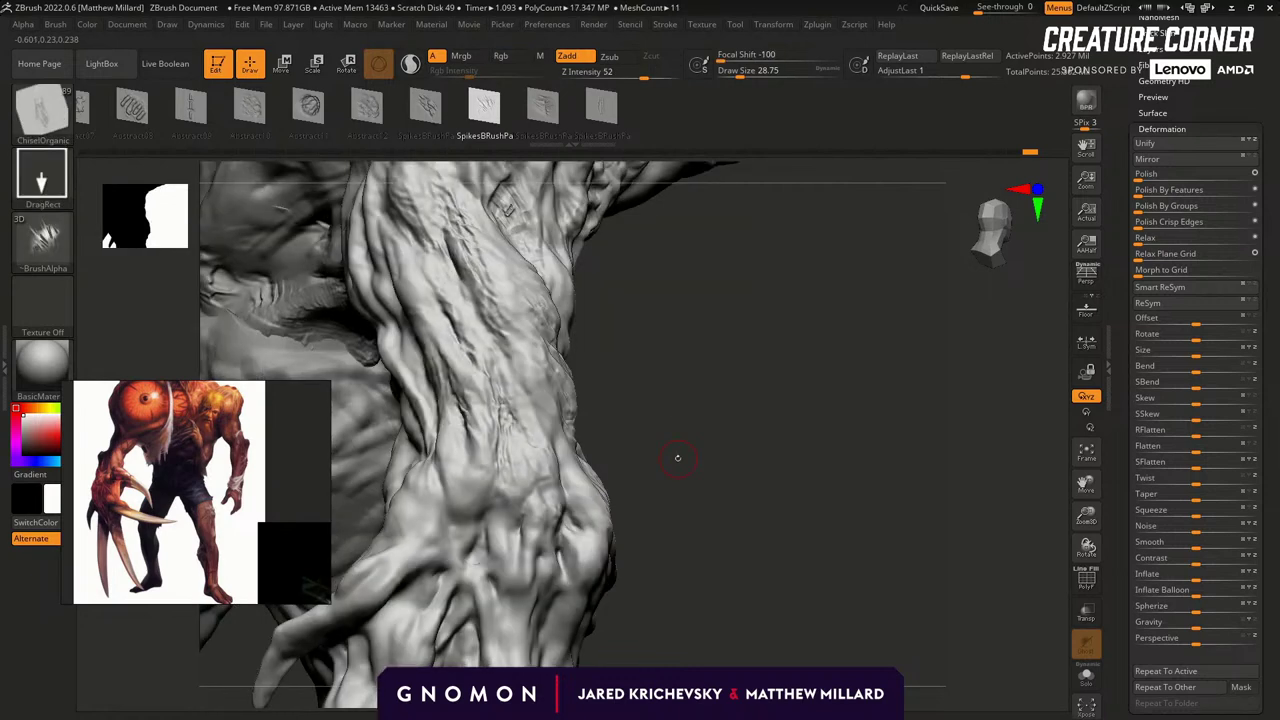
Switch to the Standard brush and sculpt fine wrinkles on the forearm at a draw size of about 8.
{"action": "key", "text": "b"}
{"action": "key", "text": "s"}
{"action": "key", "text": "t"}
{"action": "left_click_drag", "start_coordinate": [708, 403], "coordinate": [724, 460], "text": "alt"}
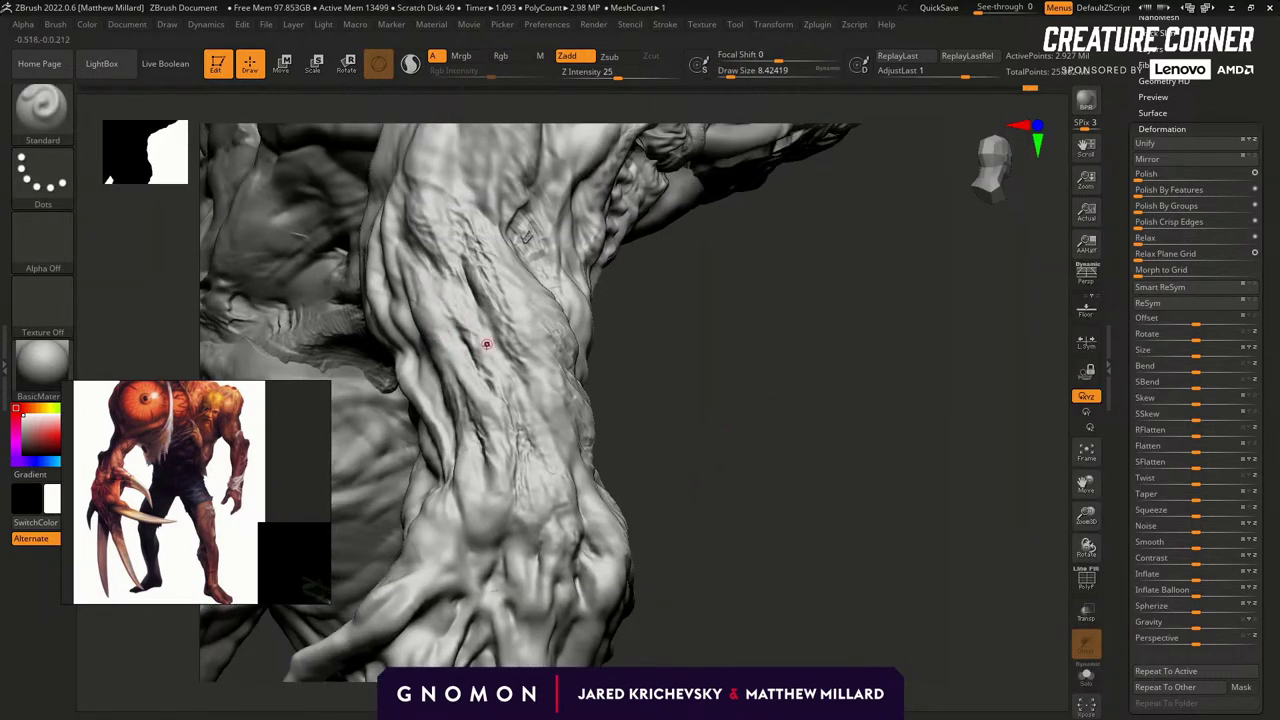
{"action": "left_click_drag", "start_coordinate": [642, 388], "coordinate": [725, 412]}
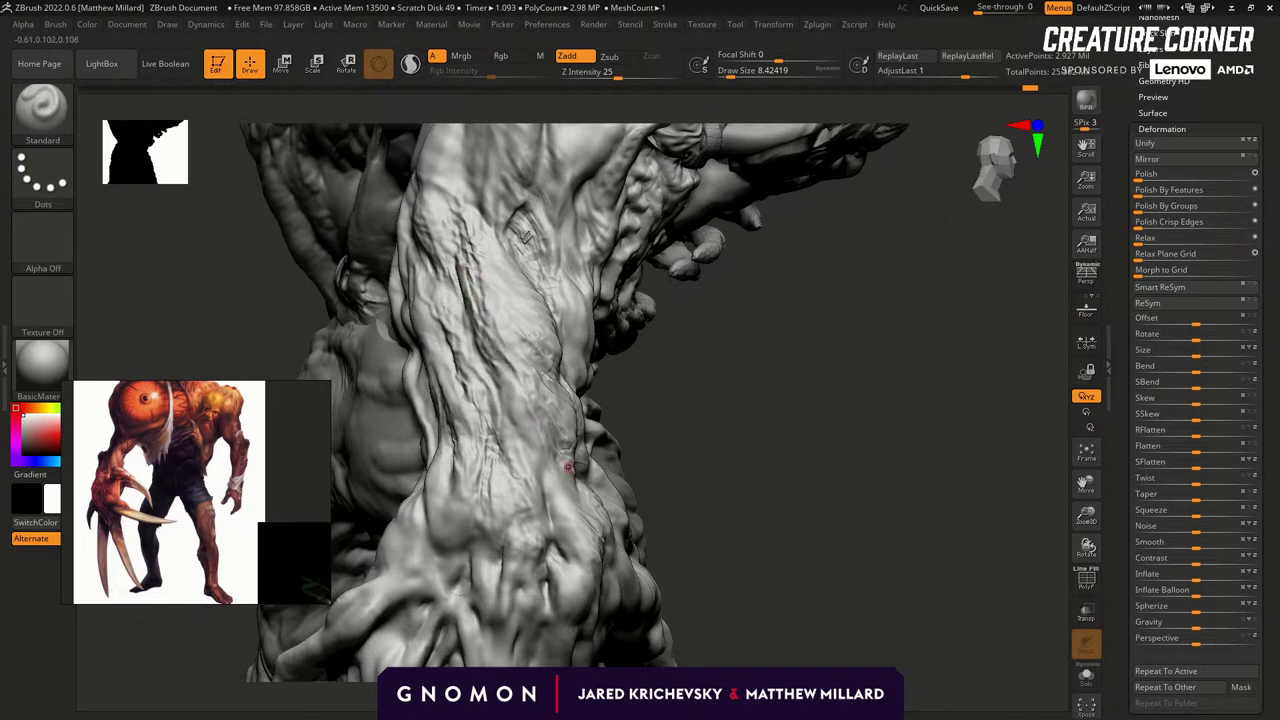
Set the Z intensity to 41 and sculpt stronger fine wrinkles along the front and inner side of the forearm.
{"action": "left_click_drag", "start_coordinate": [709, 428], "coordinate": [694, 423]}
{"action": "left_click", "coordinate": [634, 75]}
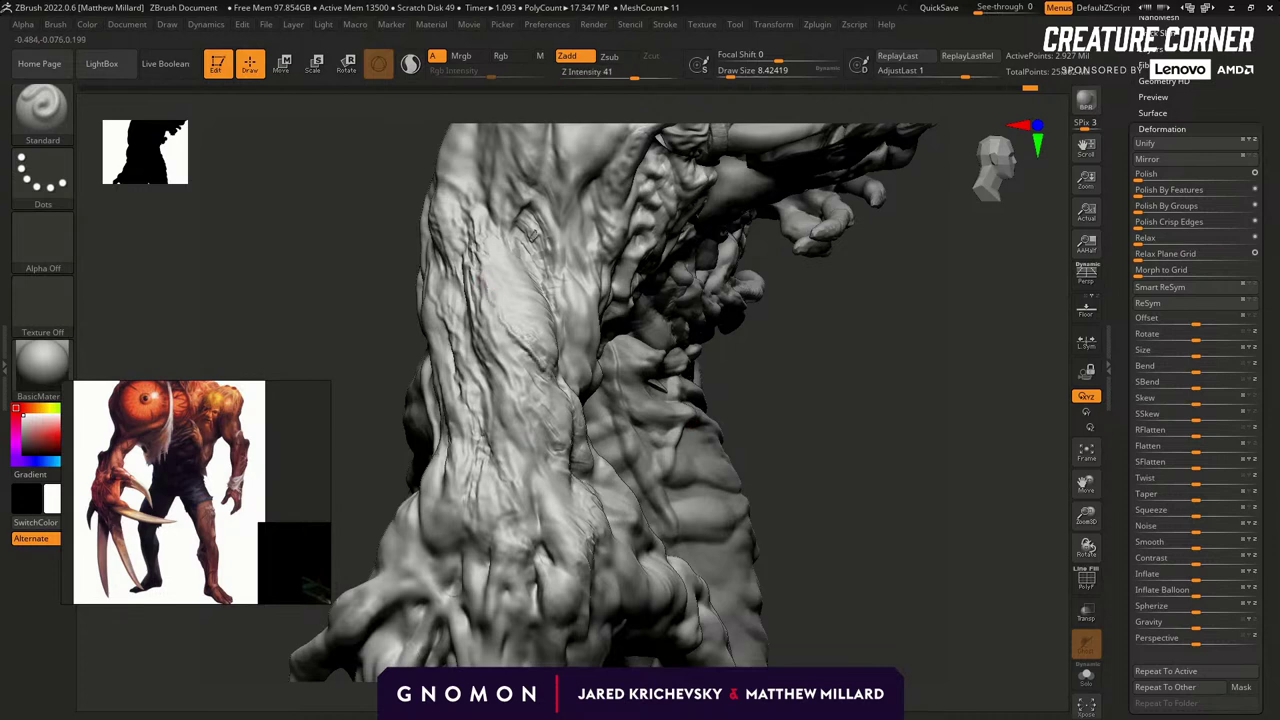
{"action": "left_click_drag", "start_coordinate": [777, 434], "coordinate": [525, 348]}
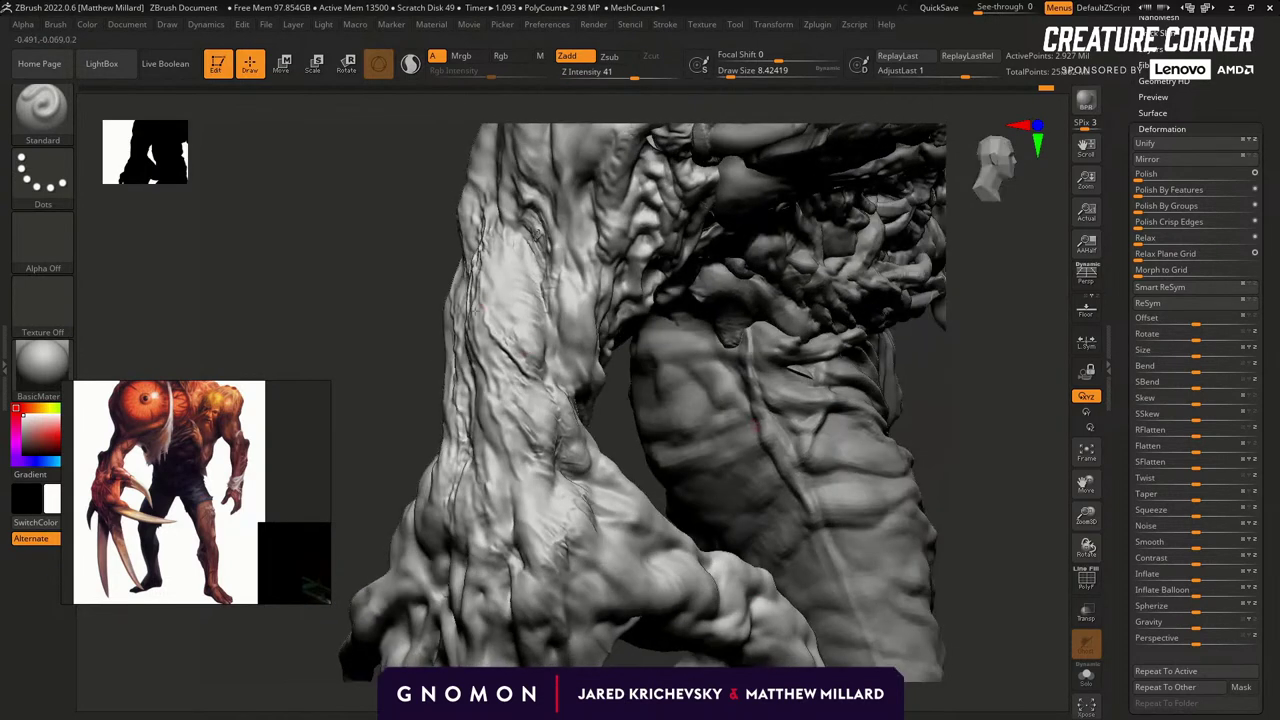
{"action": "right_click_drag", "start_coordinate": [448, 392], "coordinate": [510, 370]}
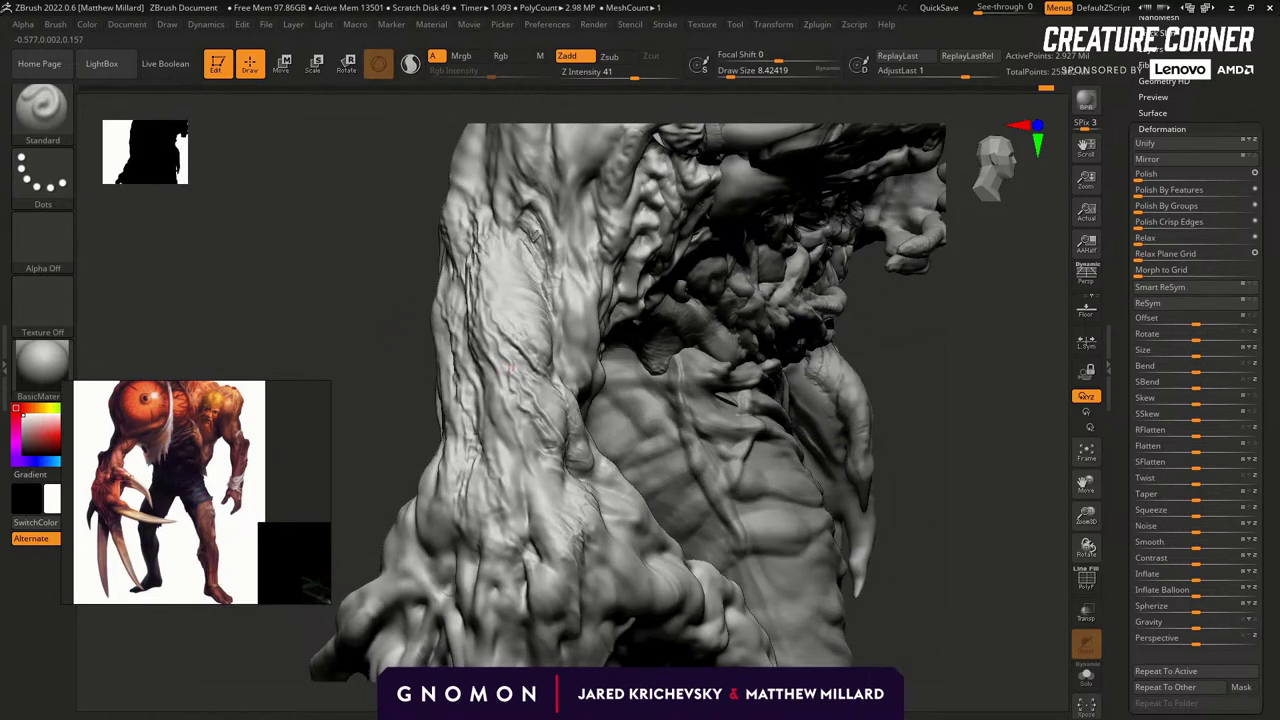
{"action": "left_click_drag", "start_coordinate": [555, 430], "coordinate": [904, 379]}
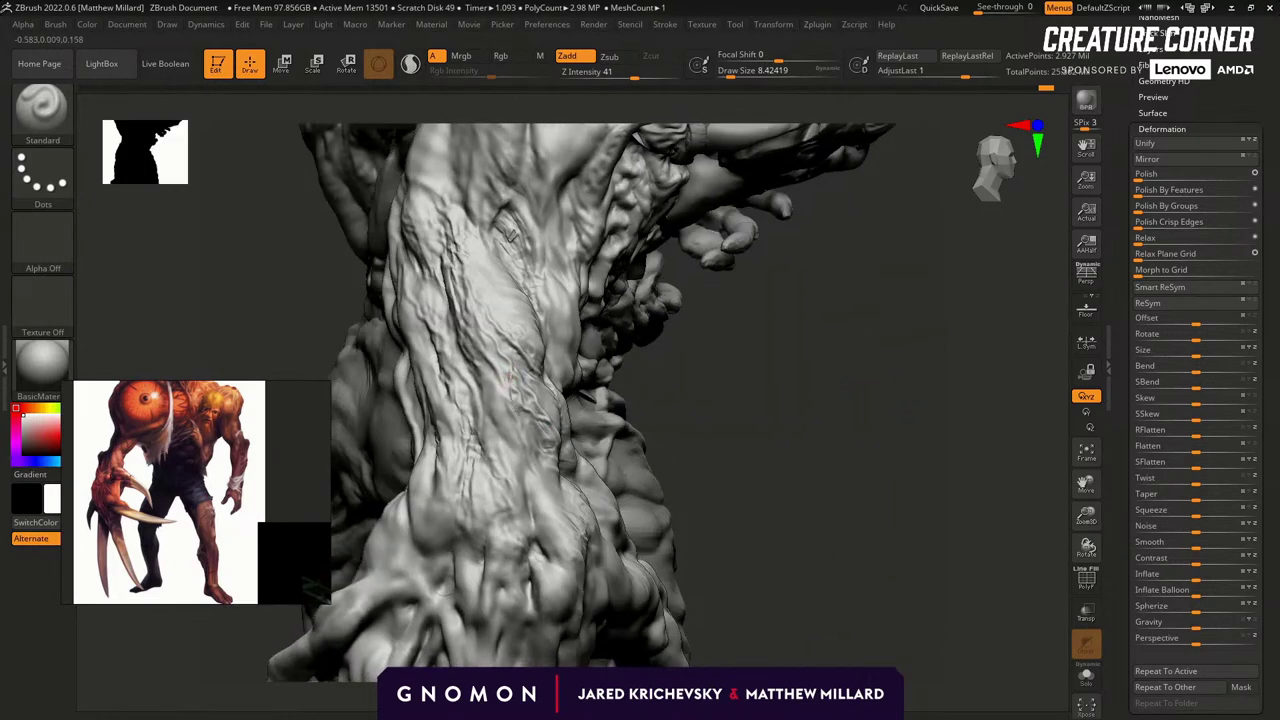
{"action": "mouse_move", "coordinate": [759, 416]}
{"action": "left_mouse_down"}
{"action": "mouse_move", "coordinate": [693, 410]}
{"action": "mouse_move", "coordinate": [666, 423]}
{"action": "mouse_move", "coordinate": [763, 442]}
{"action": "left_mouse_up"}
{"action": "left_click_drag", "start_coordinate": [383, 419], "coordinate": [485, 315]}
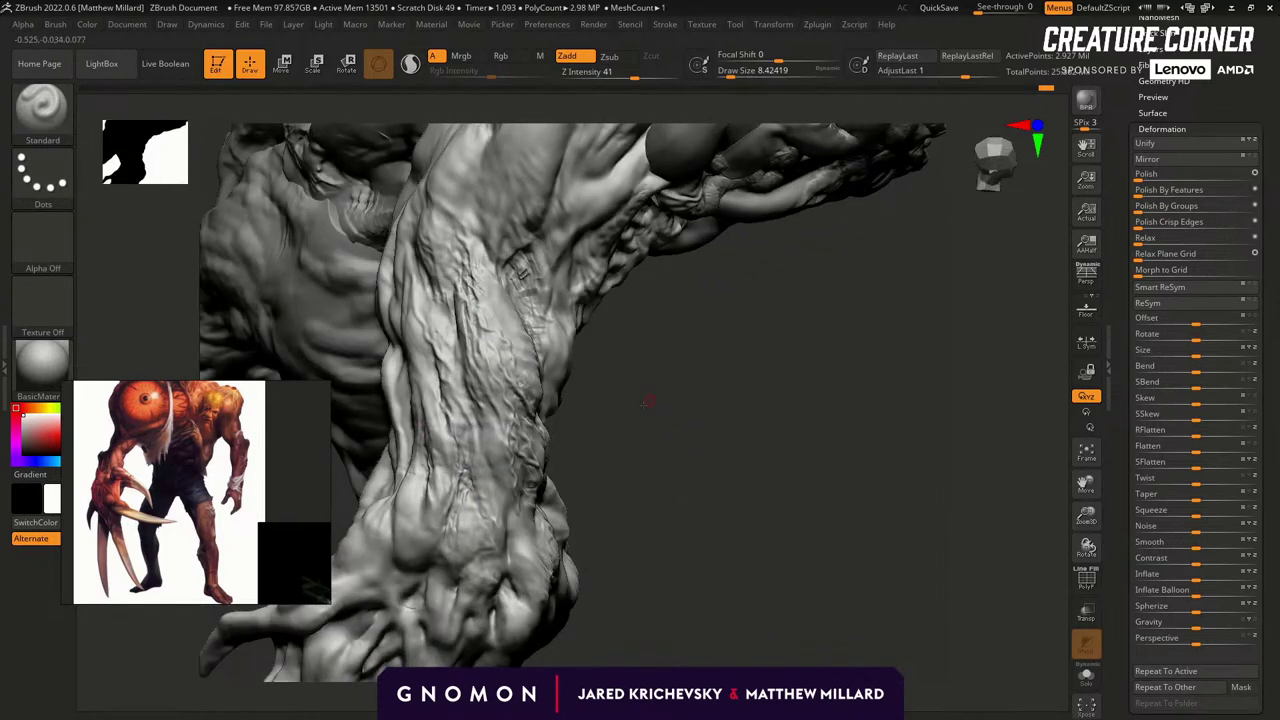
Add fine ridges and creases between the folds along the middle and outer side of the forearm.
{"action": "left_click_drag", "start_coordinate": [531, 376], "coordinate": [495, 334]}
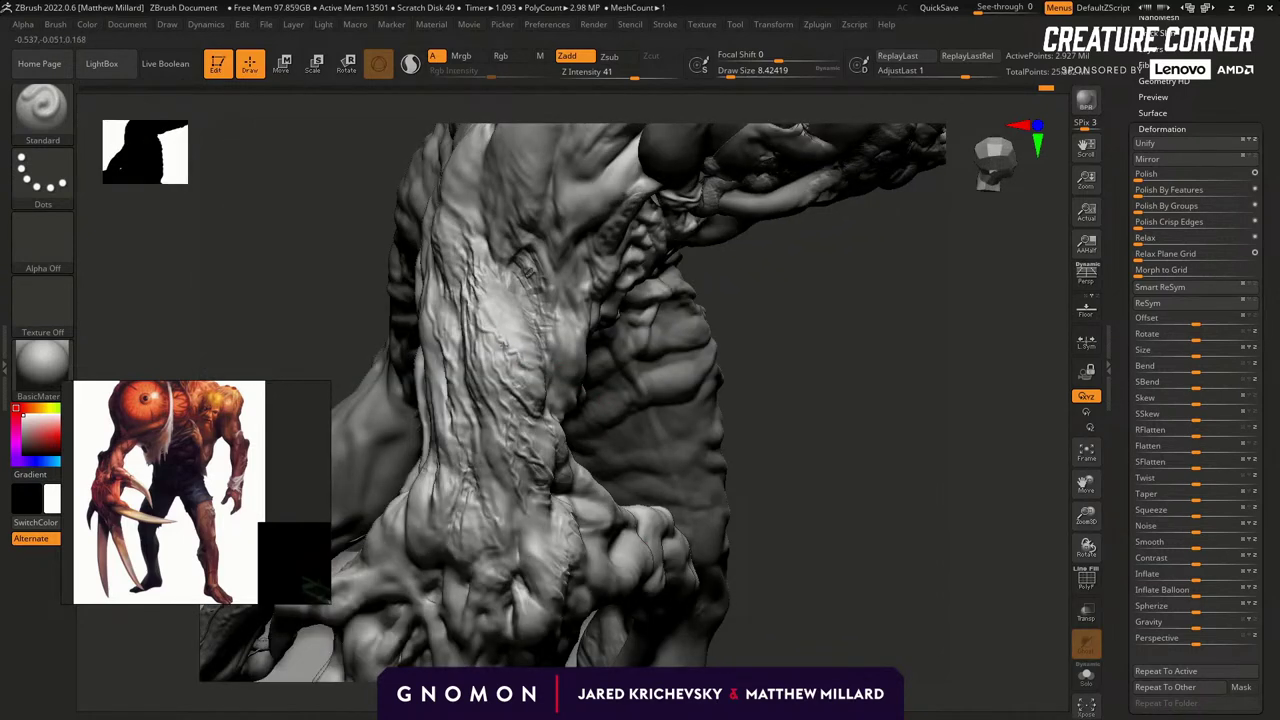
{"action": "left_click_drag", "start_coordinate": [745, 368], "coordinate": [872, 366]}
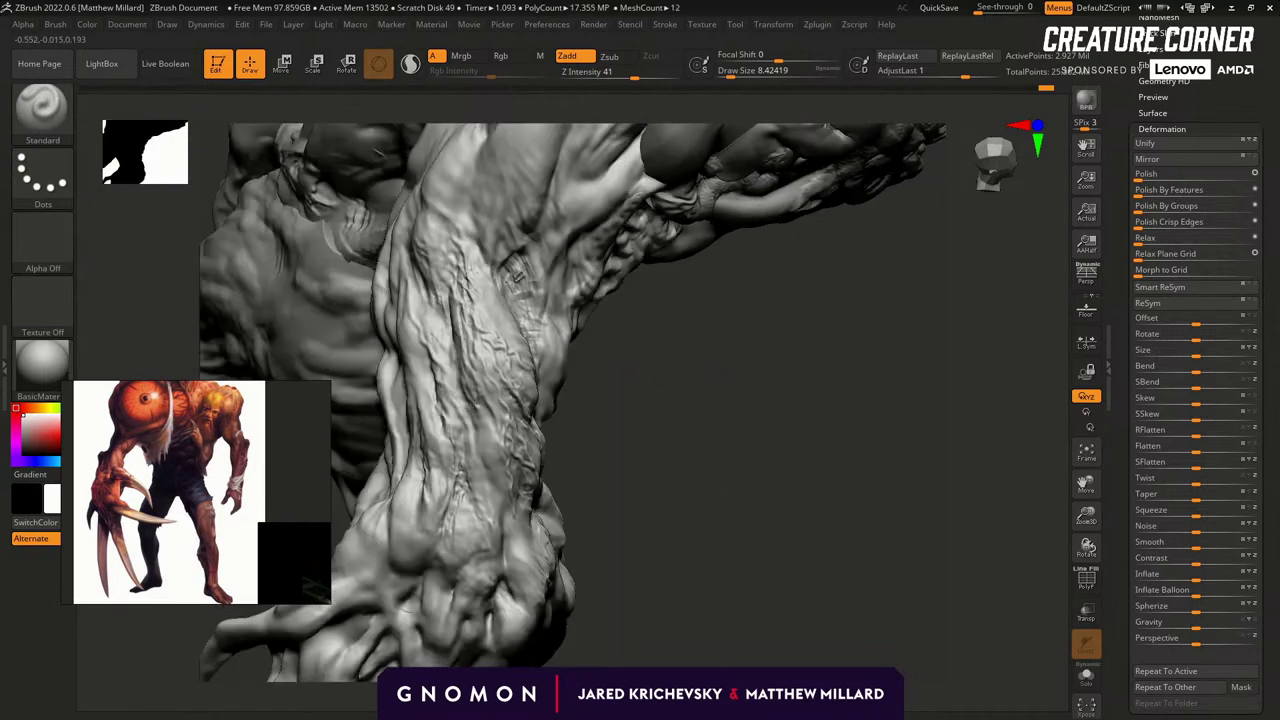
{"action": "right_click_drag", "start_coordinate": [485, 436], "coordinate": [465, 308]}
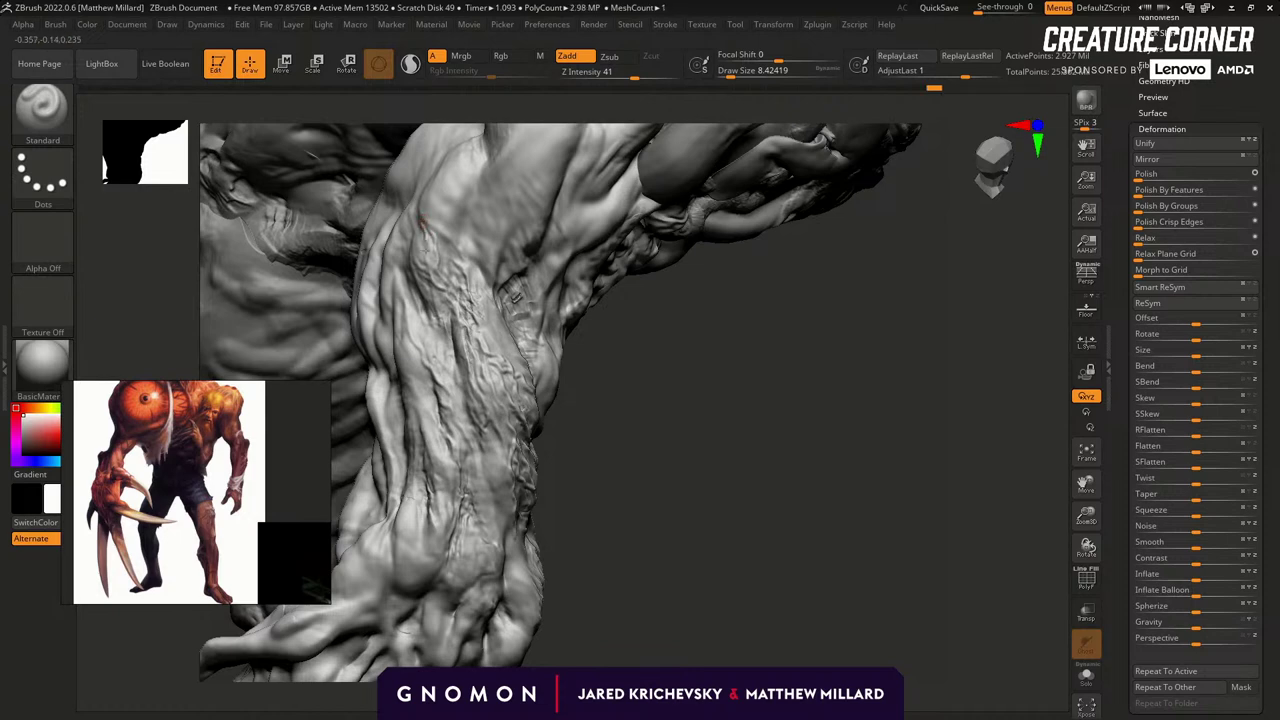
{"action": "mouse_move", "coordinate": [459, 164]}
{"action": "right_mouse_down"}
{"action": "mouse_move", "coordinate": [766, 371]}
{"action": "mouse_move", "coordinate": [470, 384]}
{"action": "right_mouse_up"}
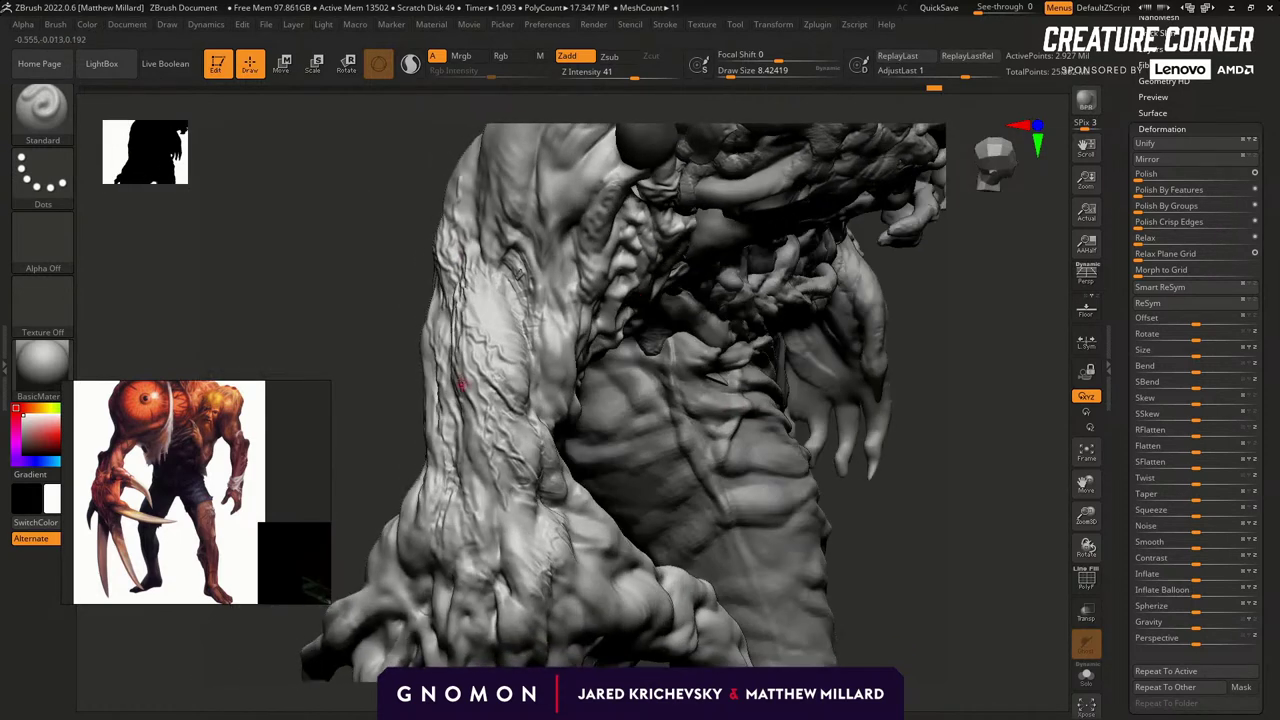
{"action": "right_click_drag", "start_coordinate": [467, 443], "coordinate": [427, 387]}
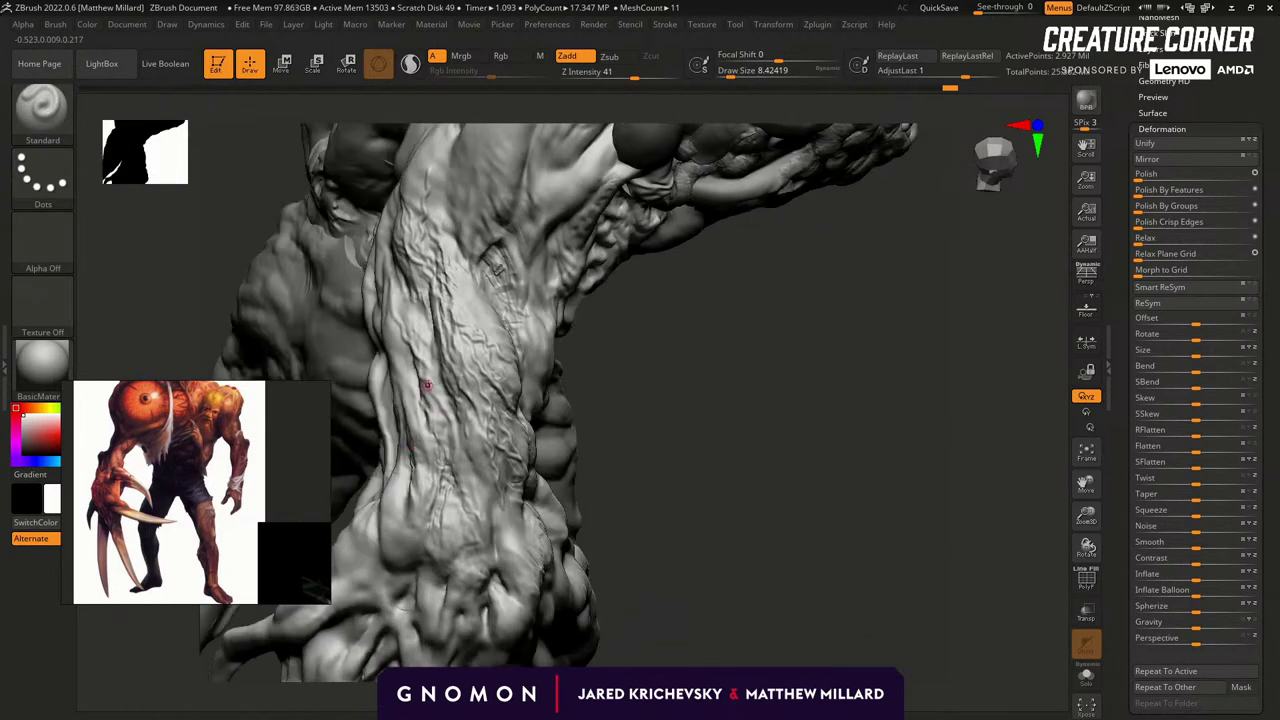
{"action": "right_click_drag", "start_coordinate": [722, 404], "coordinate": [423, 392]}
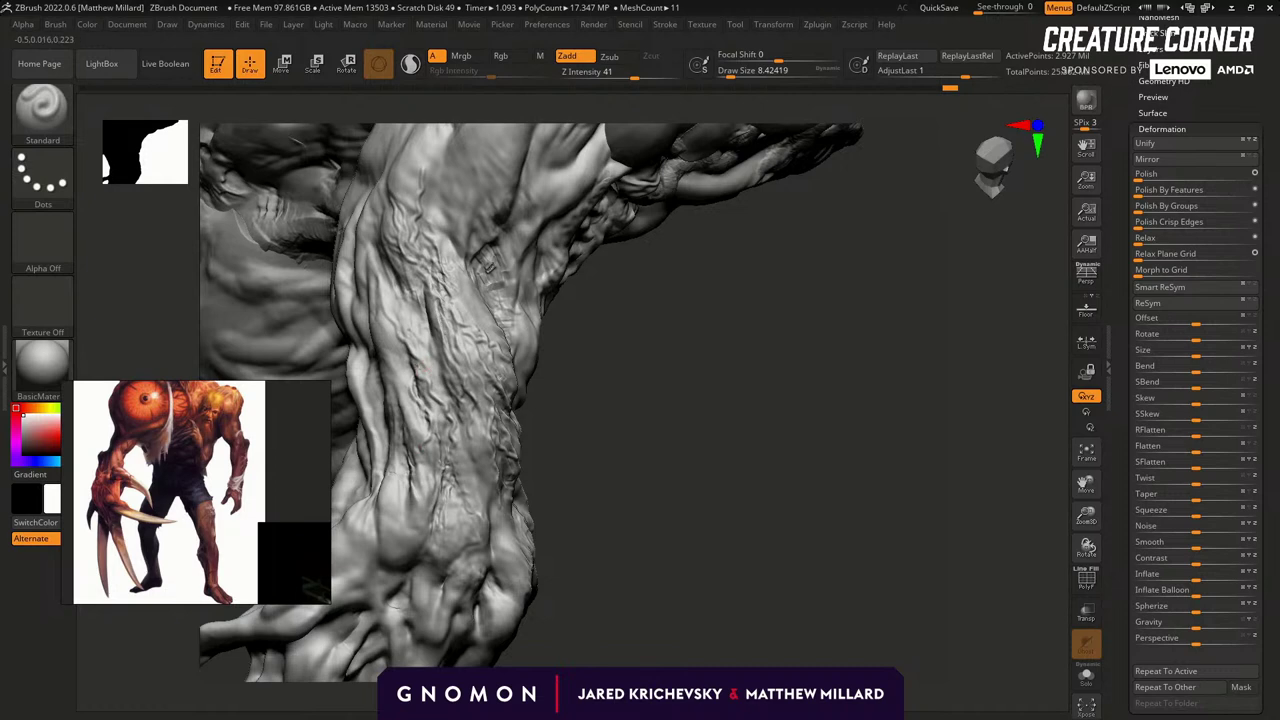
Extend the fine wrinkles from the upper forearm to the inner wrist above the large claw finger.
{"action": "mouse_move", "coordinate": [391, 280]}
{"action": "right_mouse_down"}
{"action": "mouse_move", "coordinate": [656, 370]}
{"action": "mouse_move", "coordinate": [394, 318]}
{"action": "right_mouse_up"}
{"action": "mouse_move", "coordinate": [374, 244]}
{"action": "right_mouse_down"}
{"action": "mouse_move", "coordinate": [640, 503]}
{"action": "mouse_move", "coordinate": [634, 551]}
{"action": "mouse_move", "coordinate": [678, 425]}
{"action": "mouse_move", "coordinate": [604, 483]}
{"action": "mouse_move", "coordinate": [583, 443]}
{"action": "mouse_move", "coordinate": [564, 474]}
{"action": "right_mouse_up"}
{"action": "right_click_drag", "start_coordinate": [635, 501], "coordinate": [583, 437]}
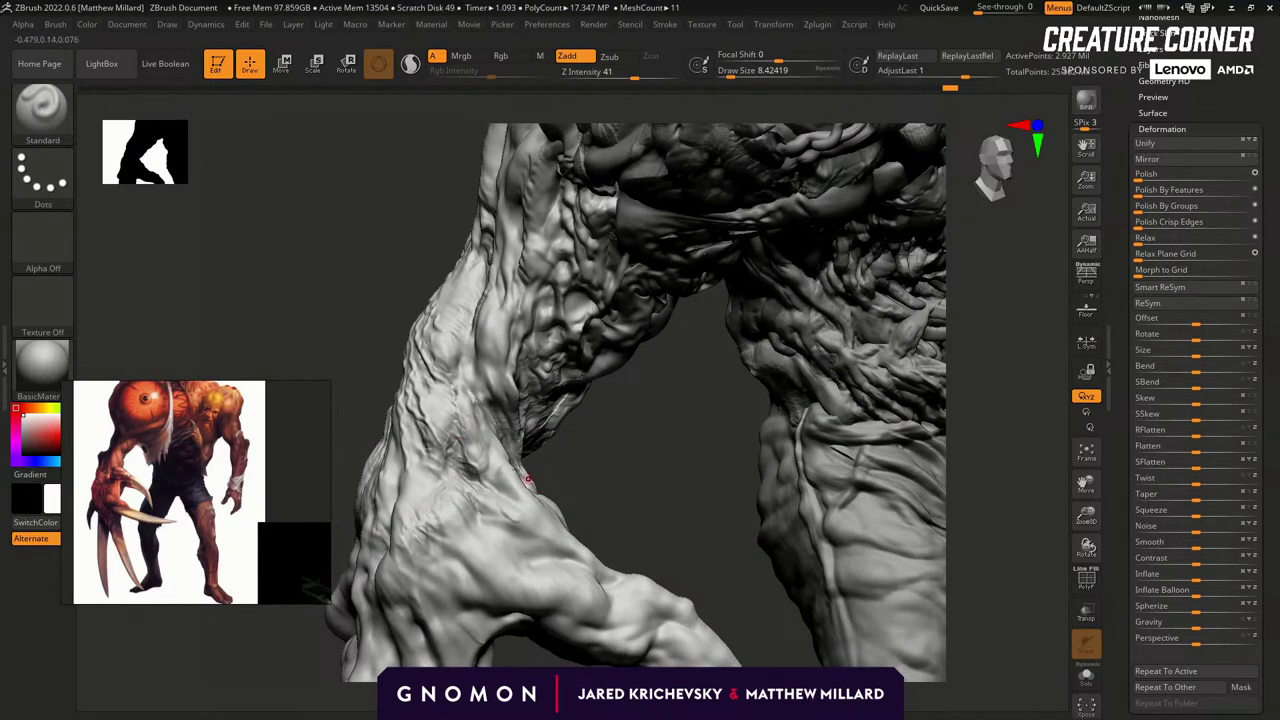
{"action": "left_click_drag", "start_coordinate": [474, 464], "coordinate": [511, 484]}
{"action": "right_click_drag", "start_coordinate": [436, 370], "coordinate": [490, 514]}
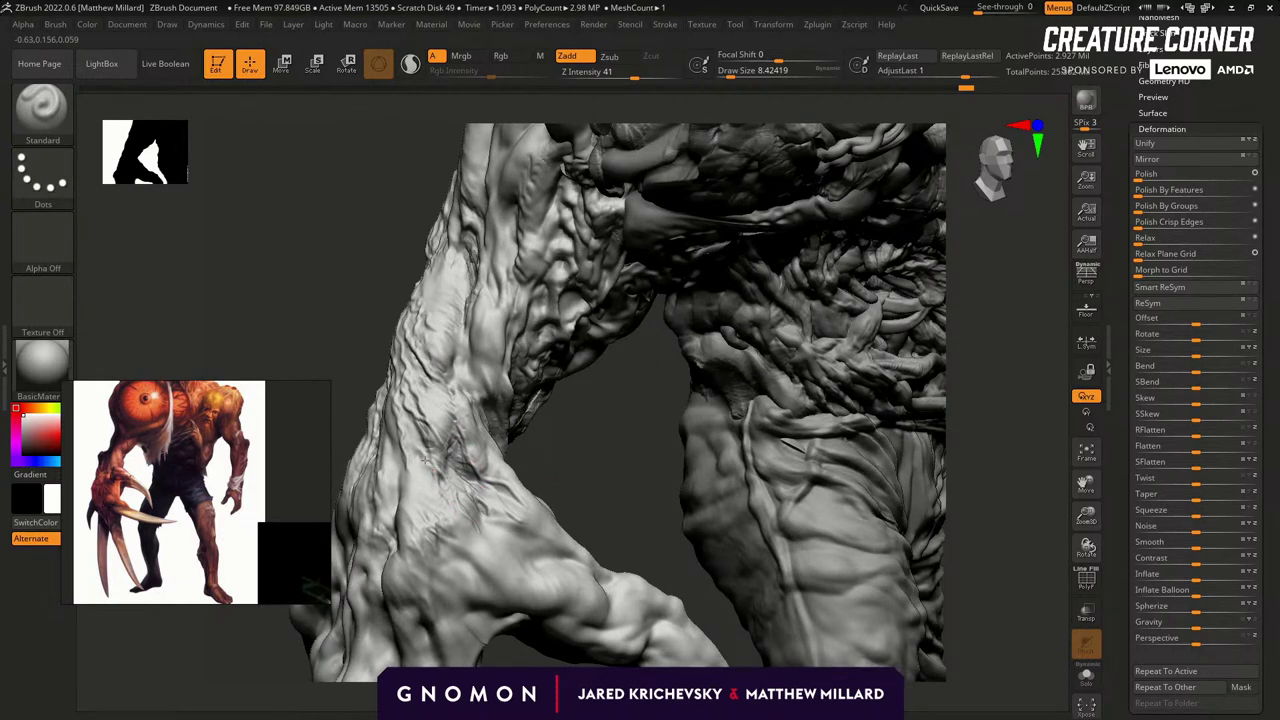
Refine the inner wrist wrinkles and check the detail against the whole arm and torso.
{"action": "right_click_drag", "start_coordinate": [575, 465], "coordinate": [600, 457], "text": "shift"}
{"action": "right_click_drag", "start_coordinate": [797, 526], "coordinate": [660, 470], "text": "ctrl"}
{"action": "left_click_drag", "start_coordinate": [570, 485], "coordinate": [497, 426]}
{"action": "left_click_drag", "start_coordinate": [608, 523], "coordinate": [548, 395]}
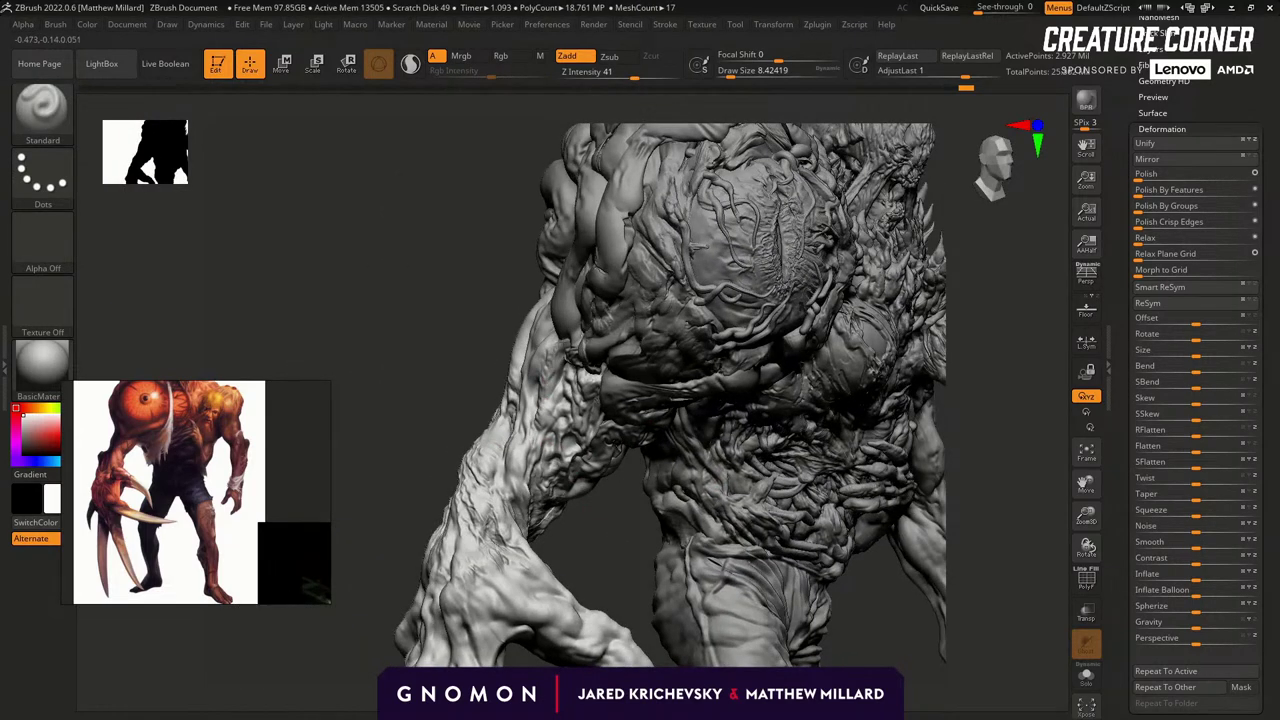
{"action": "left_click_drag", "start_coordinate": [590, 547], "coordinate": [571, 343]}
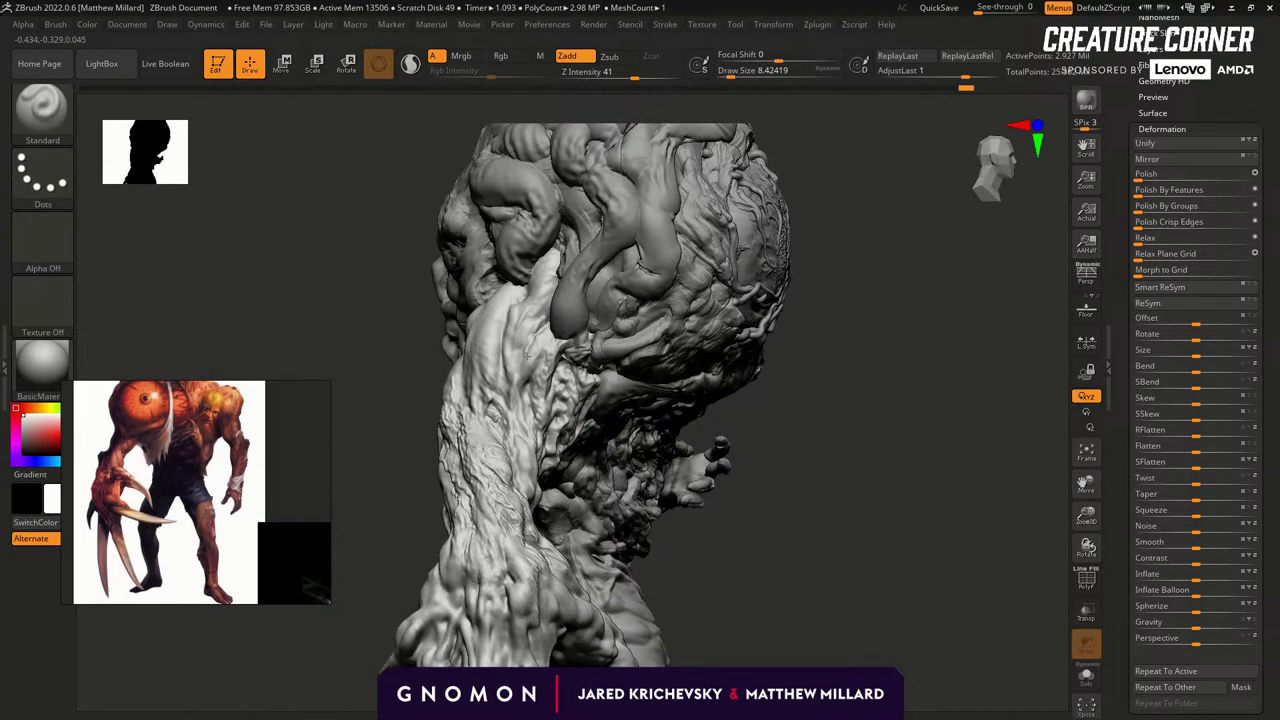
Sculpt fine wrinkles on the upper arm where it meets the tentacles below the shoulder.
{"action": "mouse_move", "coordinate": [815, 500]}
{"action": "left_mouse_down", "text": "alt"}
{"action": "mouse_move", "coordinate": [790, 535]}
{"action": "mouse_move", "coordinate": [848, 526]}
{"action": "mouse_move", "coordinate": [835, 490]}
{"action": "left_mouse_up", "text": "alt"}
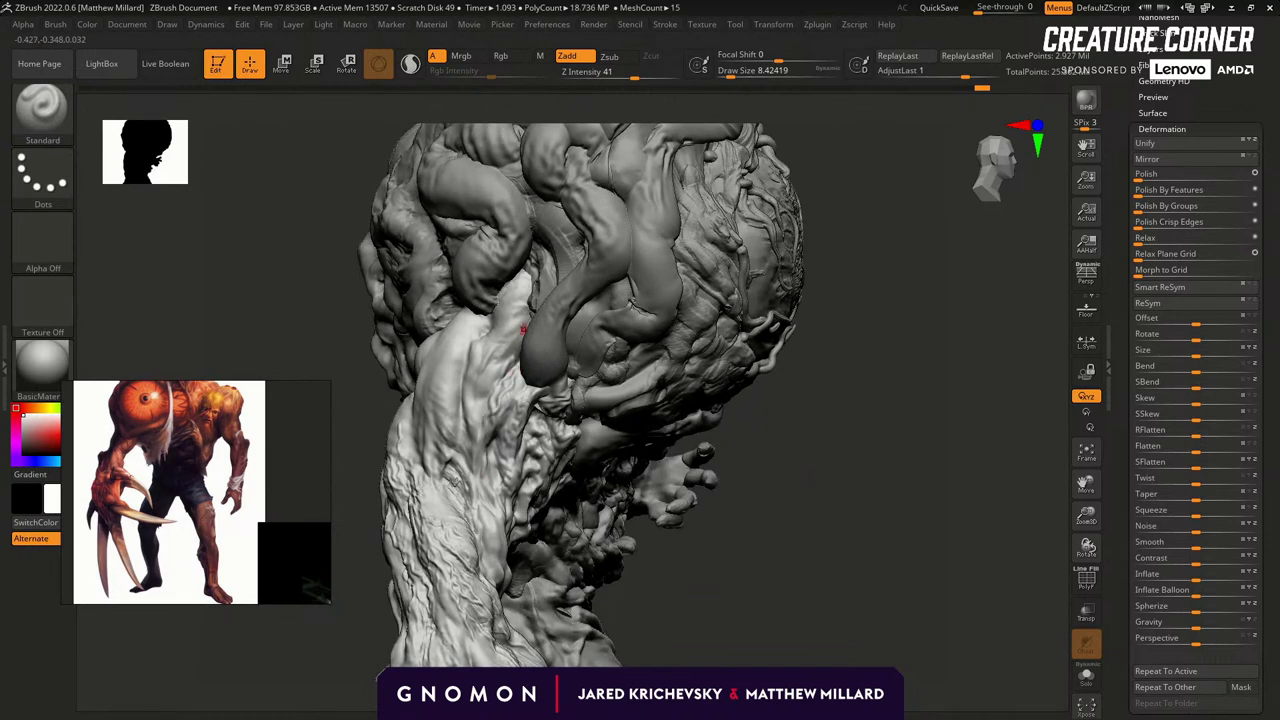
{"action": "left_click_drag", "start_coordinate": [472, 422], "coordinate": [476, 459]}
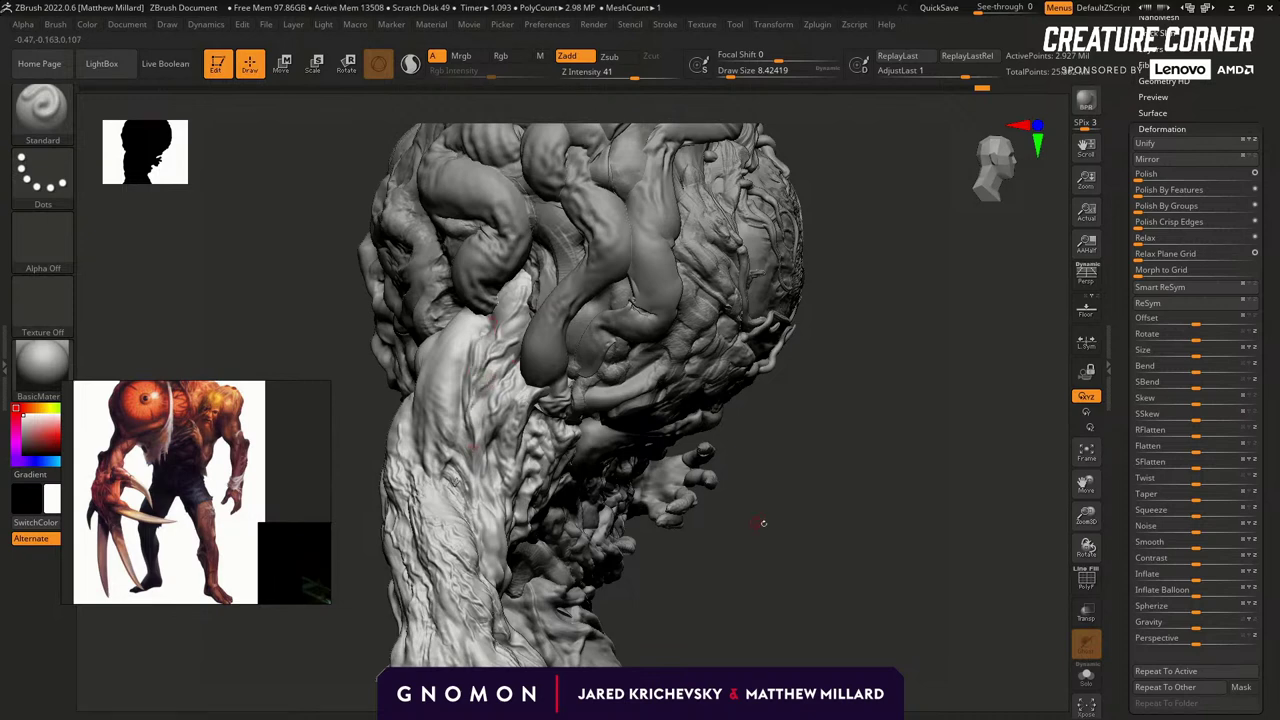
{"action": "left_click_drag", "start_coordinate": [758, 521], "coordinate": [475, 402]}
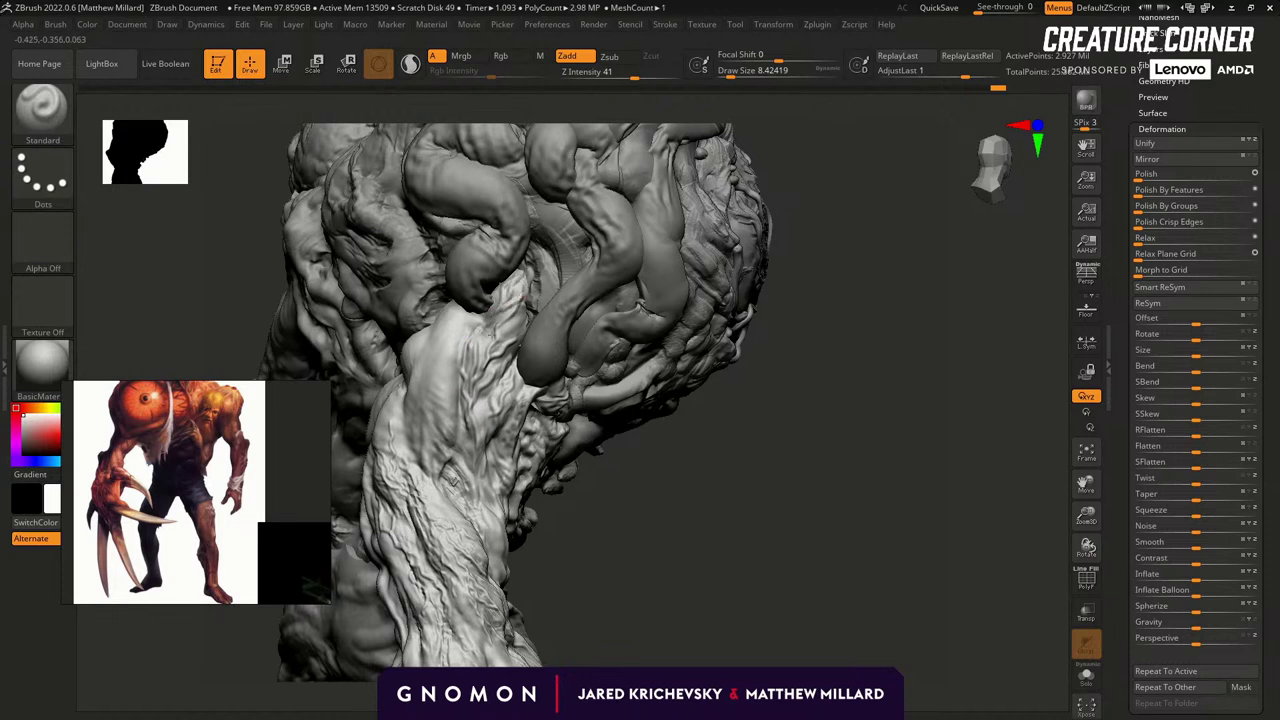
{"action": "right_click_drag", "start_coordinate": [570, 287], "coordinate": [513, 557]}
{"action": "mouse_move", "coordinate": [862, 529]}
{"action": "right_mouse_down", "text": "ctrl"}
{"action": "mouse_move", "coordinate": [864, 458]}
{"action": "mouse_move", "coordinate": [871, 529]}
{"action": "mouse_move", "coordinate": [820, 504]}
{"action": "right_mouse_up", "text": "ctrl"}
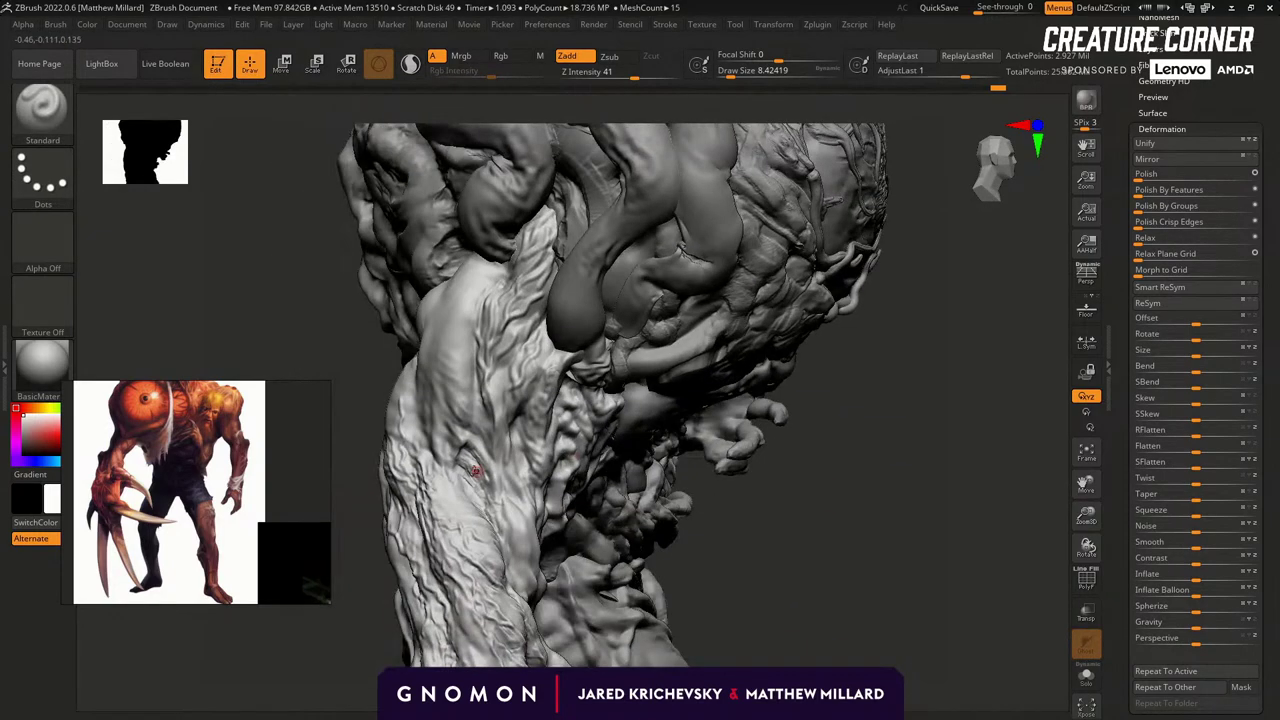
Sculpt small creases across the elbow area to blend the upper arm's folds into the forearm wrinkles.
{"action": "left_click_drag", "start_coordinate": [476, 471], "coordinate": [482, 467]}
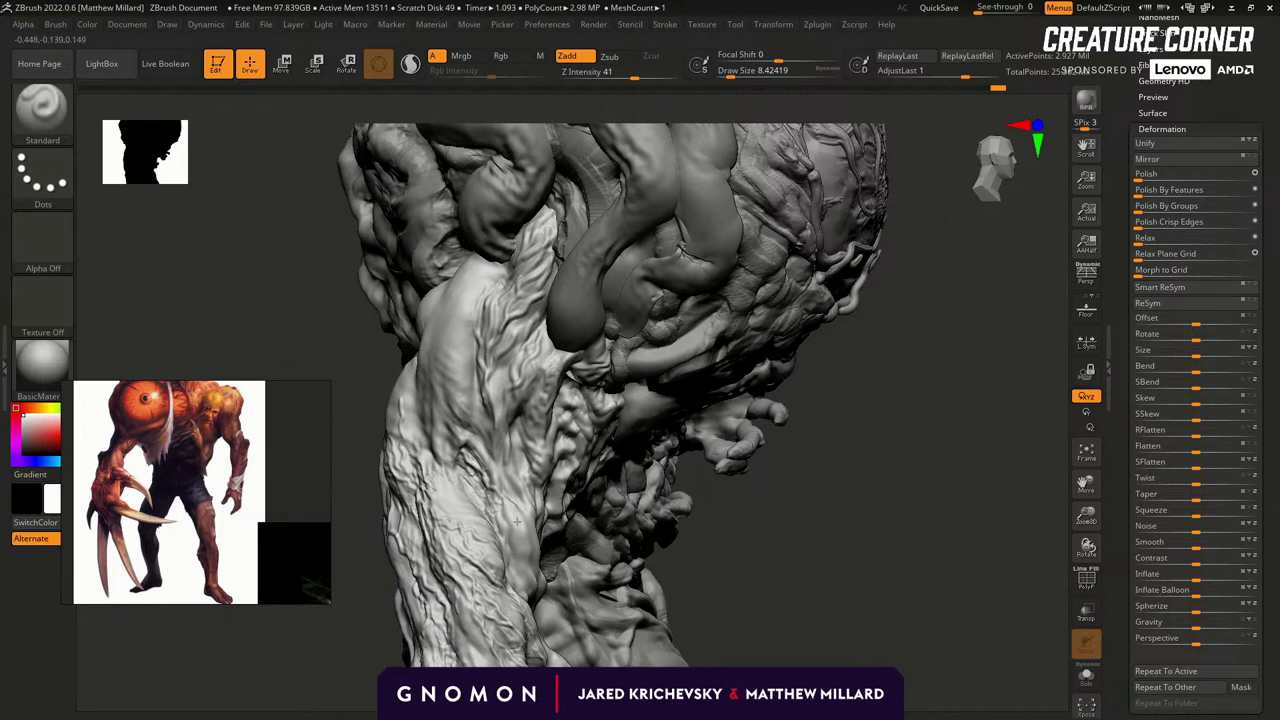
{"action": "left_click_drag", "start_coordinate": [805, 537], "coordinate": [520, 488]}
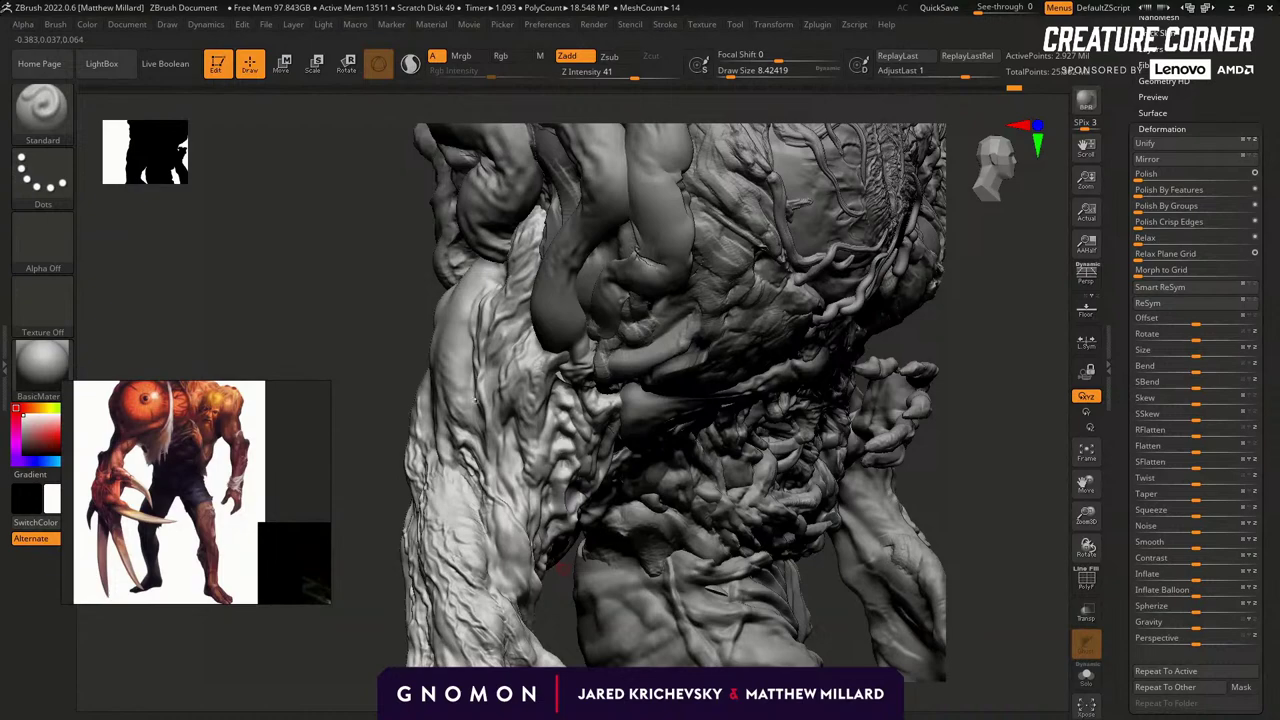
{"action": "left_click_drag", "start_coordinate": [395, 304], "coordinate": [449, 362]}
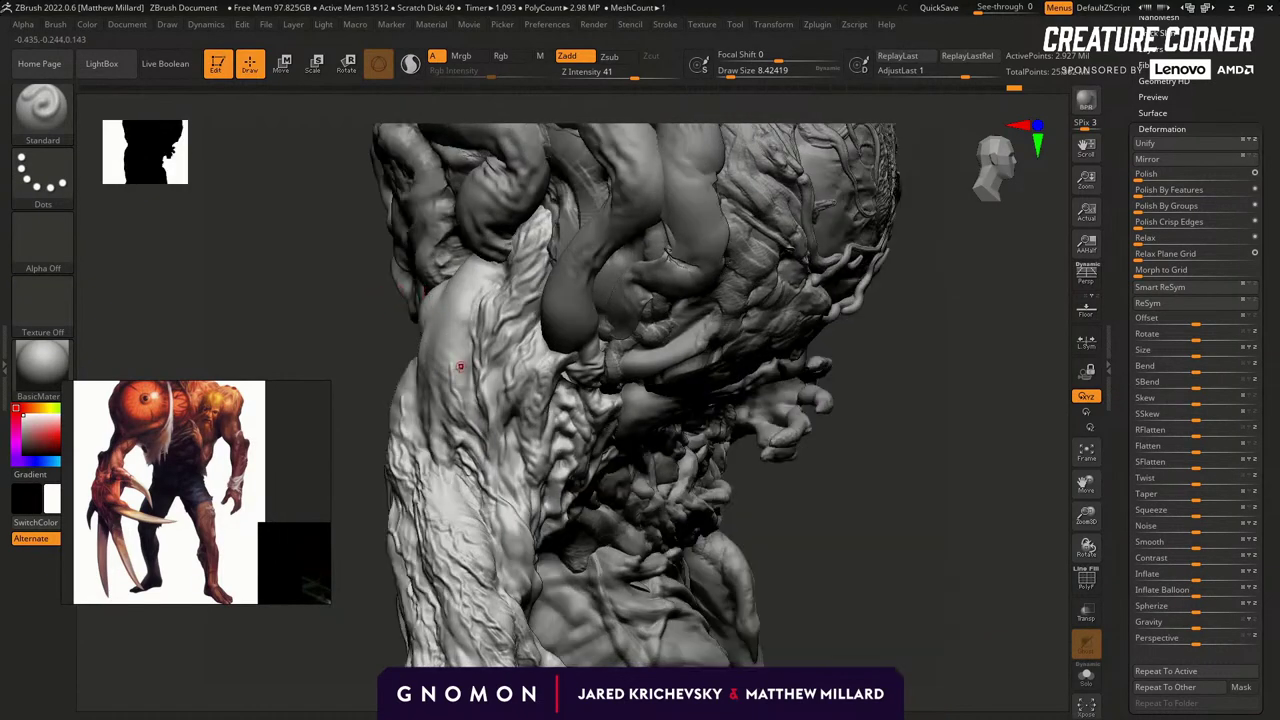
Set the draw size to about 14 and sculpt thicker, vein-like folds along the back of the arm.
{"action": "key", "text": "shift"}
{"action": "mouse_move", "coordinate": [849, 440]}
{"action": "left_mouse_down", "text": "alt"}
{"action": "mouse_move", "coordinate": [914, 534]}
{"action": "mouse_move", "coordinate": [869, 460]}
{"action": "mouse_move", "coordinate": [837, 477]}
{"action": "mouse_move", "coordinate": [876, 478]}
{"action": "mouse_move", "coordinate": [877, 463]}
{"action": "left_mouse_up", "text": "alt"}
{"action": "mouse_move", "coordinate": [700, 460]}
{"action": "left_mouse_down", "text": "alt"}
{"action": "mouse_move", "coordinate": [694, 477]}
{"action": "mouse_move", "coordinate": [728, 410]}
{"action": "left_mouse_up", "text": "alt"}
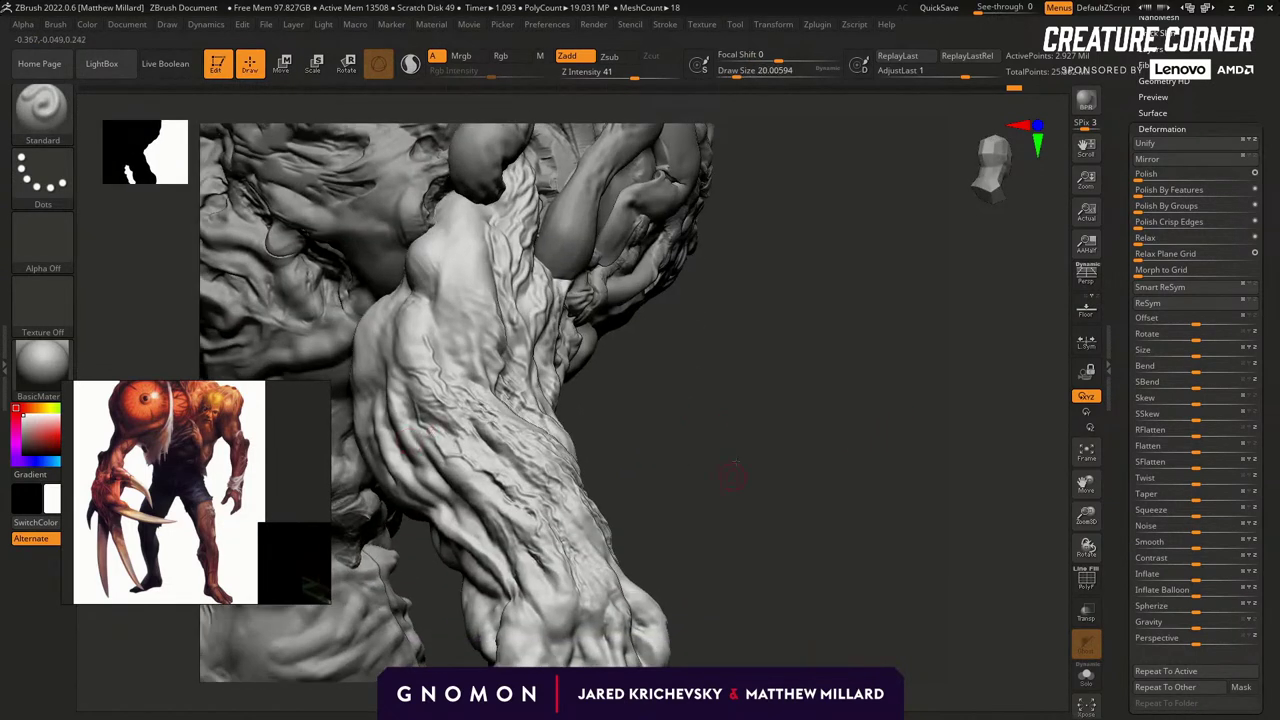
{"action": "left_click_drag", "start_coordinate": [731, 476], "coordinate": [640, 366]}
{"action": "key", "text": "s"}
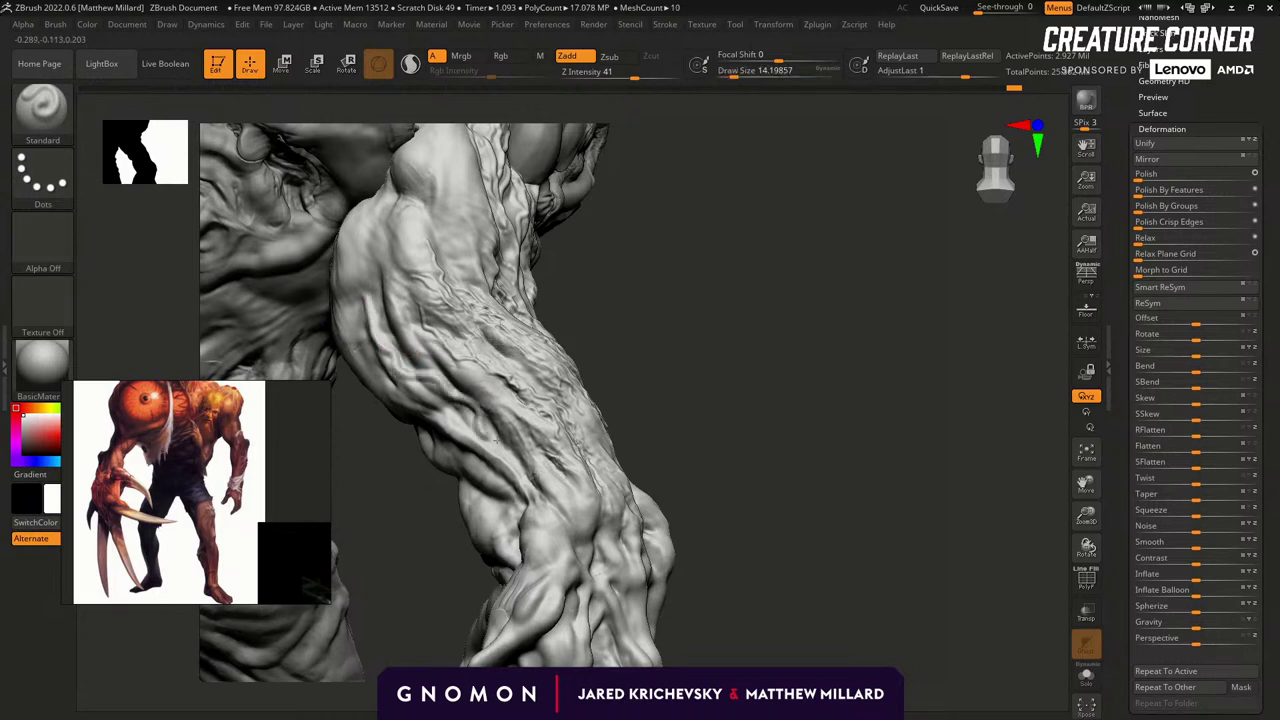
{"action": "left_click_drag", "start_coordinate": [726, 424], "coordinate": [692, 355]}
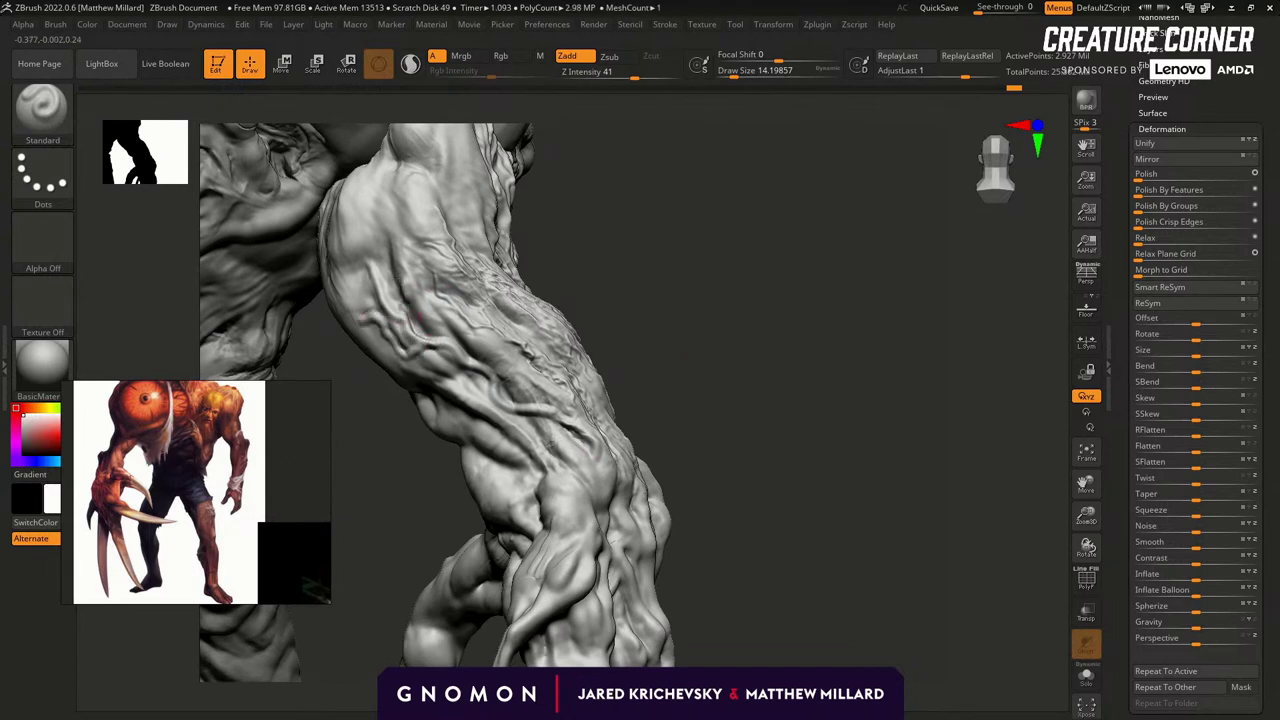
{"action": "mouse_move", "coordinate": [677, 331]}
{"action": "left_mouse_down"}
{"action": "mouse_move", "coordinate": [674, 297]}
{"action": "mouse_move", "coordinate": [622, 331]}
{"action": "left_mouse_up"}
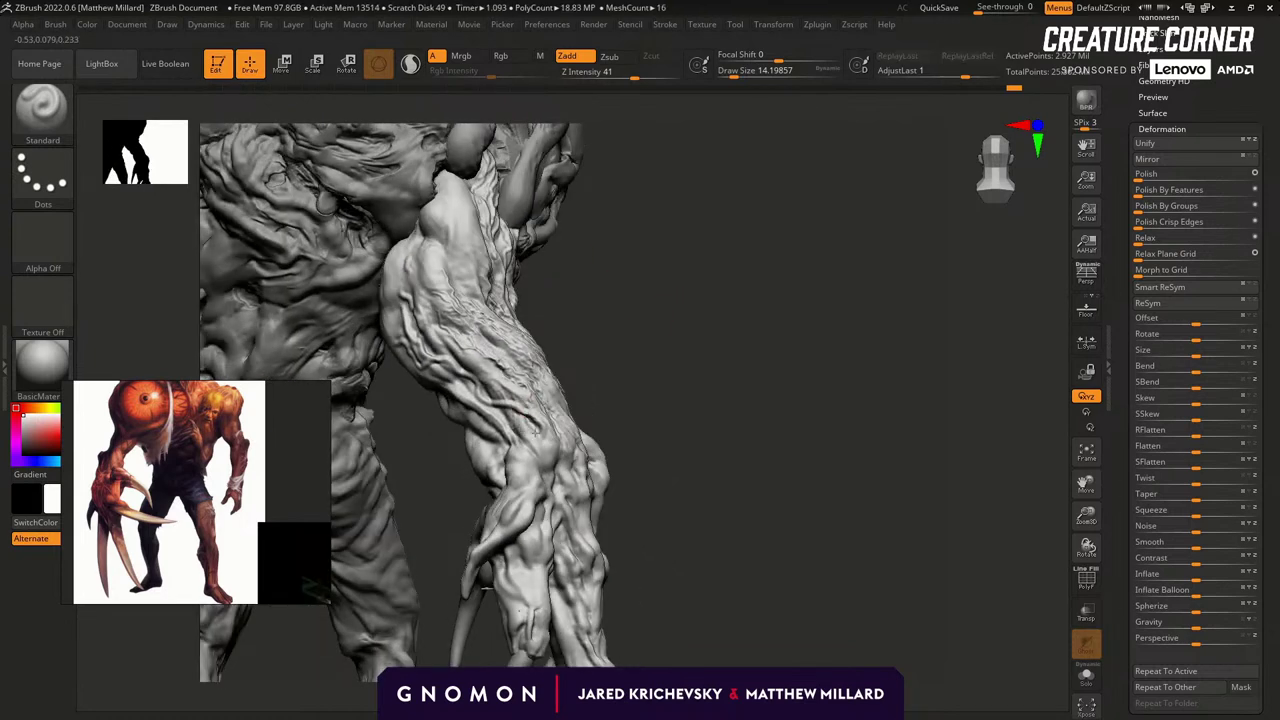
Add wrinkles to the smooth upper arm muscle below the shoulder and soften them with a smoothing stroke.
{"action": "mouse_move", "coordinate": [646, 390]}
{"action": "left_mouse_down"}
{"action": "mouse_move", "coordinate": [654, 354]}
{"action": "mouse_move", "coordinate": [663, 393]}
{"action": "mouse_move", "coordinate": [640, 388]}
{"action": "mouse_move", "coordinate": [692, 374]}
{"action": "mouse_move", "coordinate": [665, 397]}
{"action": "left_mouse_up"}
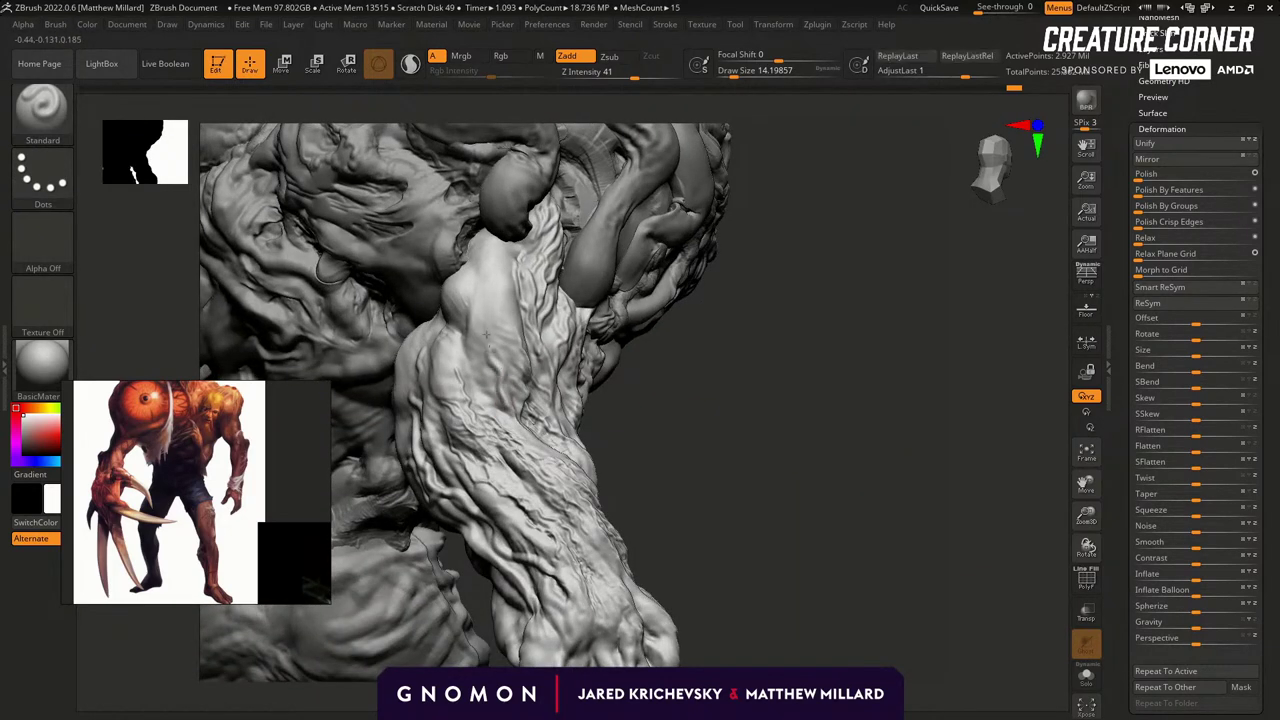
{"action": "left_click_drag", "start_coordinate": [640, 403], "coordinate": [692, 404]}
{"action": "left_click_drag", "start_coordinate": [501, 350], "coordinate": [522, 380], "text": "shift"}
Adjust the main light's direction to check the sculpted arm detail on the whole creature.
{"action": "mouse_move", "coordinate": [771, 484]}
{"action": "left_mouse_down", "text": "alt"}
{"action": "mouse_move", "coordinate": [764, 446]}
{"action": "mouse_move", "coordinate": [750, 448]}
{"action": "left_mouse_up", "text": "alt"}
{"action": "right_click_drag", "start_coordinate": [750, 448], "coordinate": [720, 455]}
{"action": "left_click", "coordinate": [323, 24]}
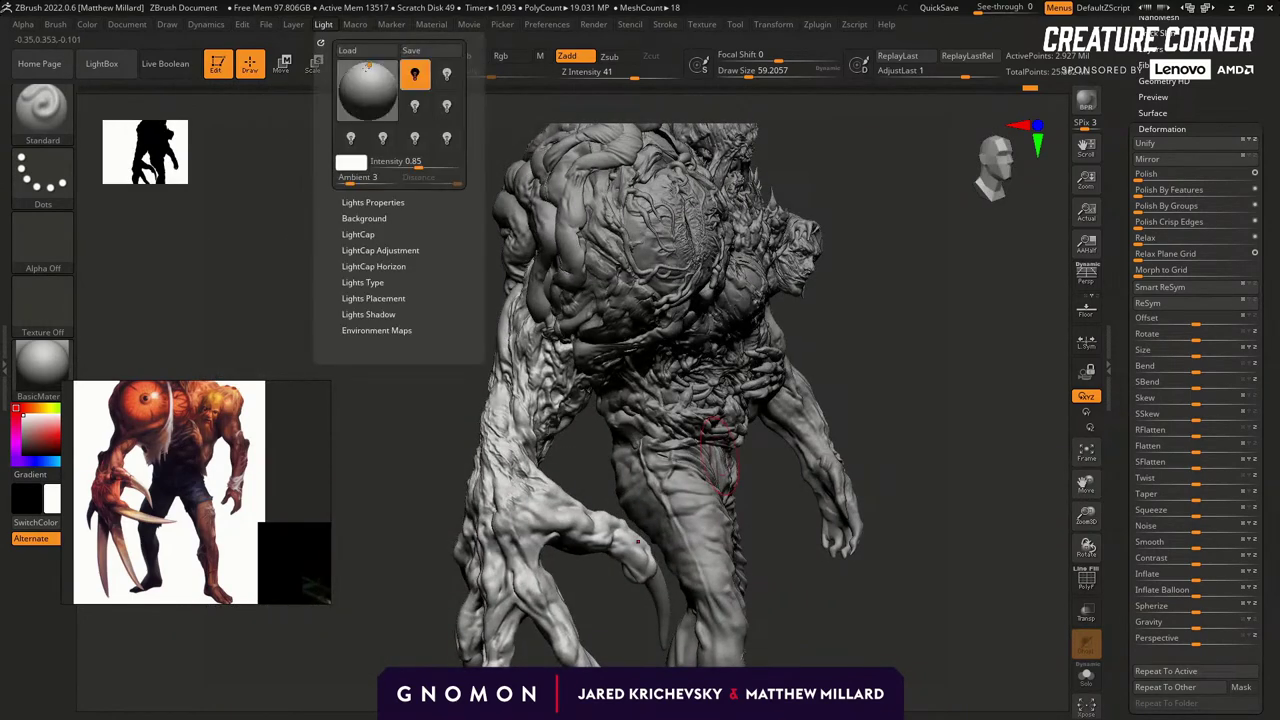
{"action": "left_click_drag", "start_coordinate": [360, 80], "coordinate": [369, 86]}
{"action": "right_click_drag", "start_coordinate": [906, 360], "coordinate": [885, 362]}
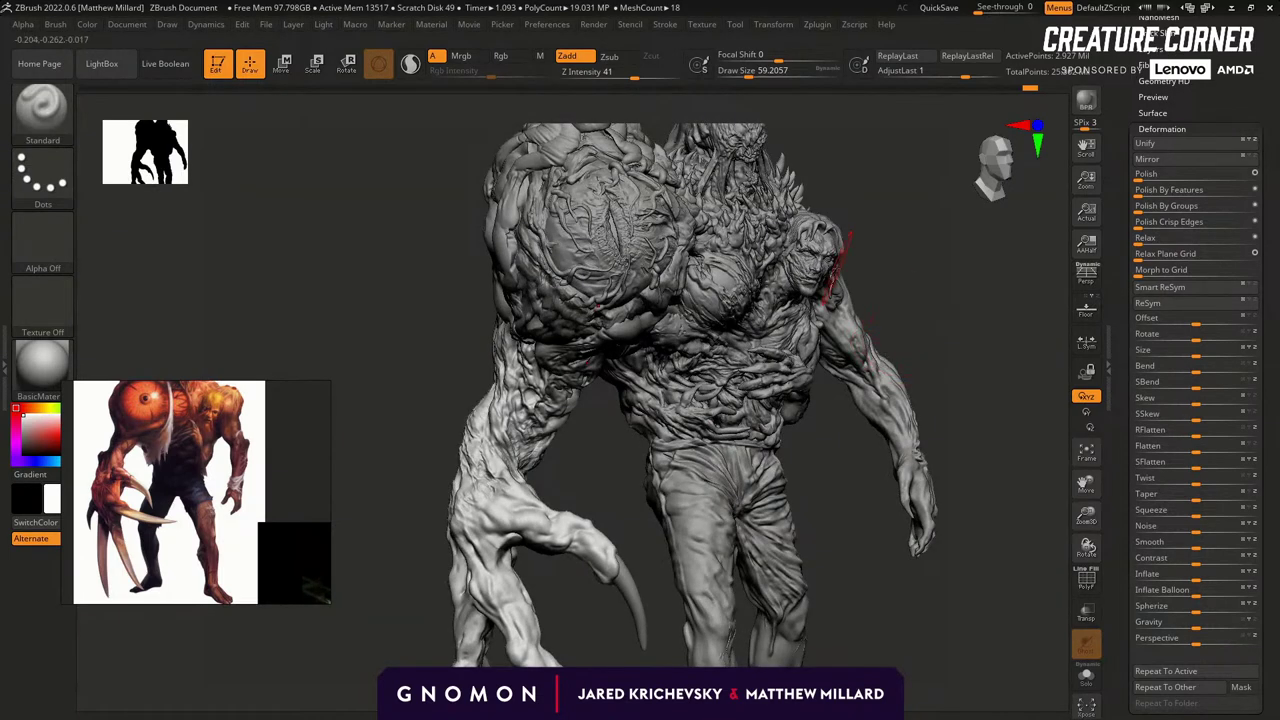
Preview the creature with the MatCap Gray material and check the clawed arm's wrinkles from behind.
{"action": "left_click", "coordinate": [42, 365]}
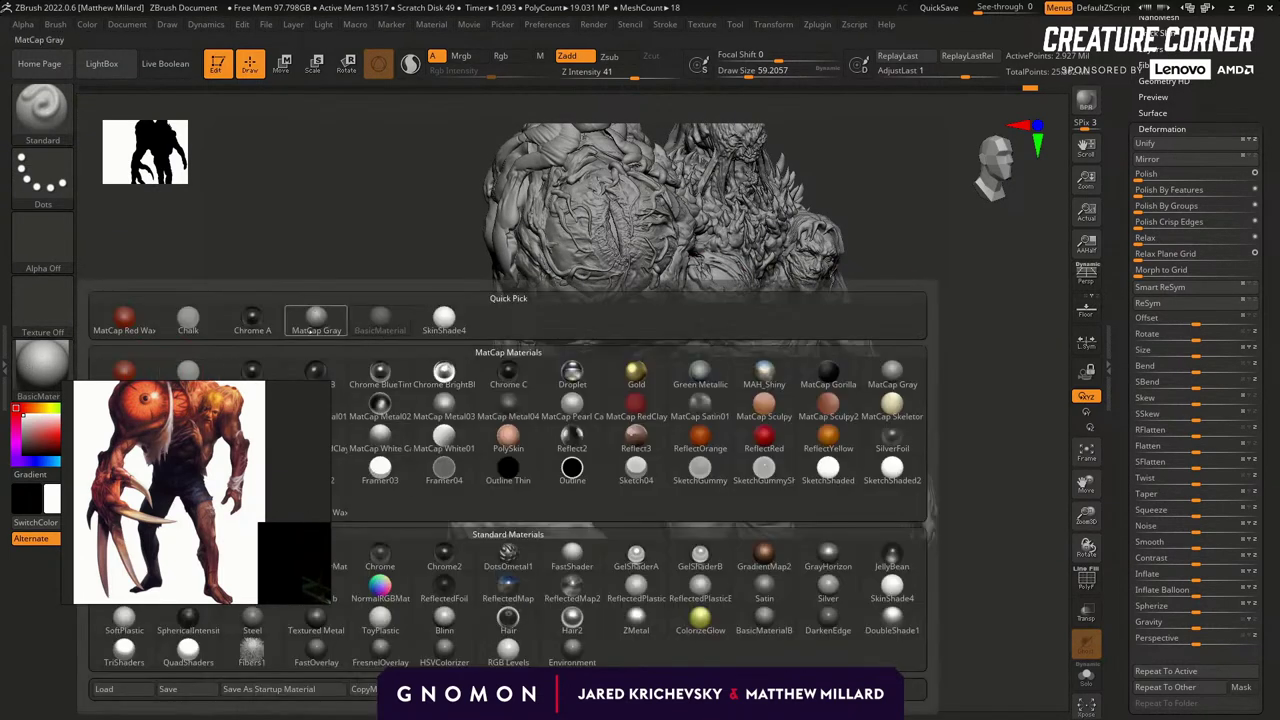
{"action": "left_click", "coordinate": [311, 325]}
{"action": "right_click_drag", "start_coordinate": [222, 490], "coordinate": [217, 307]}
{"action": "left_click_drag", "start_coordinate": [770, 440], "coordinate": [897, 437]}
{"action": "mouse_move", "coordinate": [880, 376]}
{"action": "left_mouse_down", "text": "alt"}
{"action": "mouse_move", "coordinate": [838, 429]}
{"action": "mouse_move", "coordinate": [925, 425]}
{"action": "mouse_move", "coordinate": [950, 405]}
{"action": "left_mouse_up", "text": "alt"}
{"action": "left_click_drag", "start_coordinate": [829, 400], "coordinate": [820, 470], "text": "alt"}
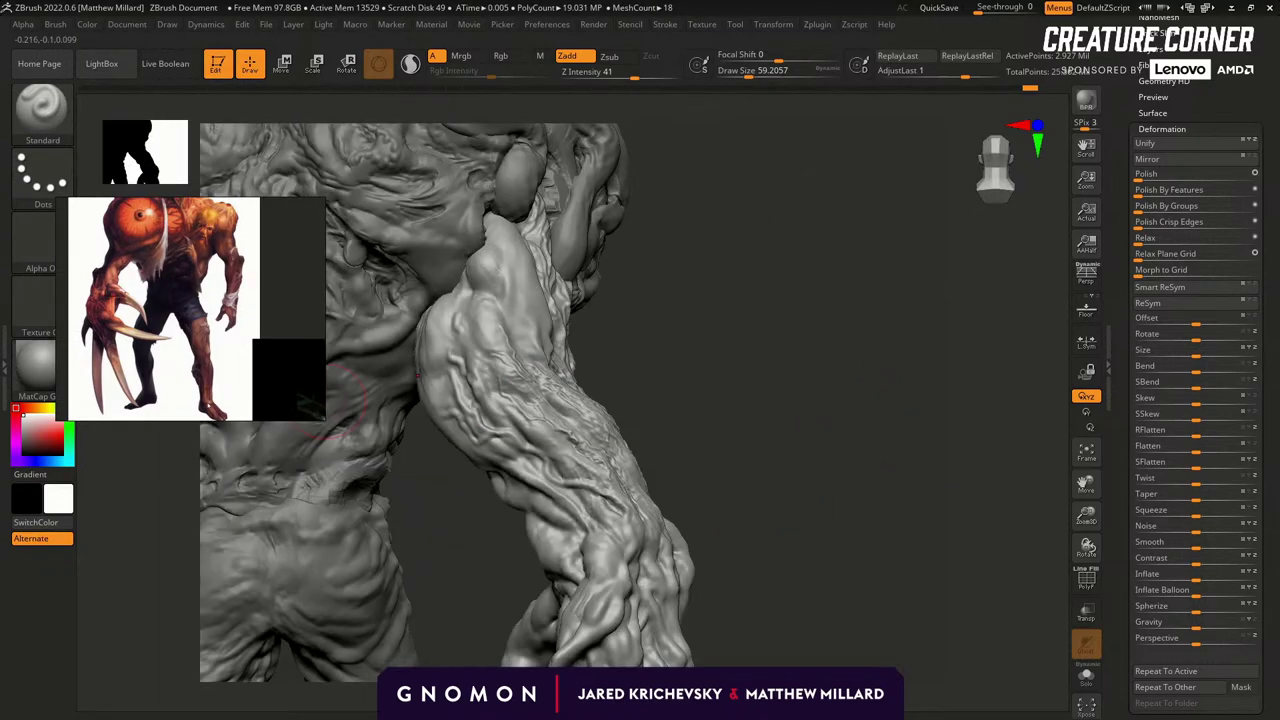
Preview the creature with the PolySkin material from the back and the front.
{"action": "left_click", "coordinate": [38, 365]}
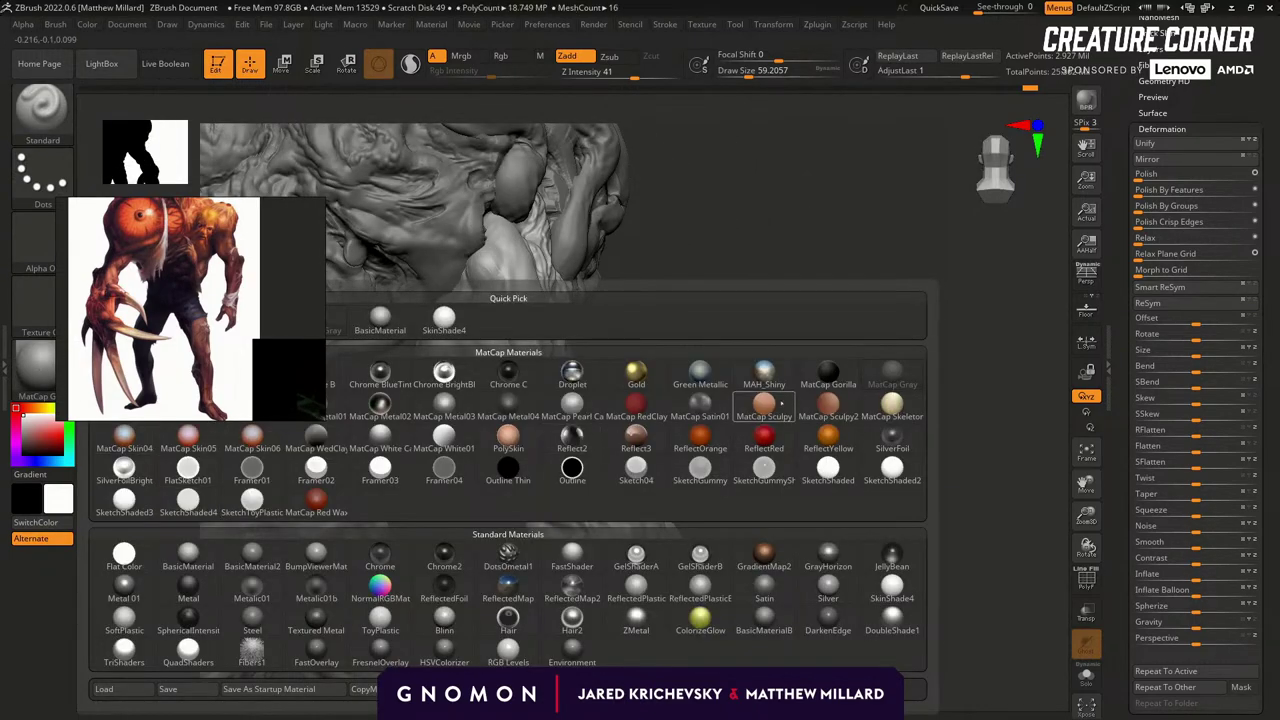
{"action": "left_click", "coordinate": [508, 440]}
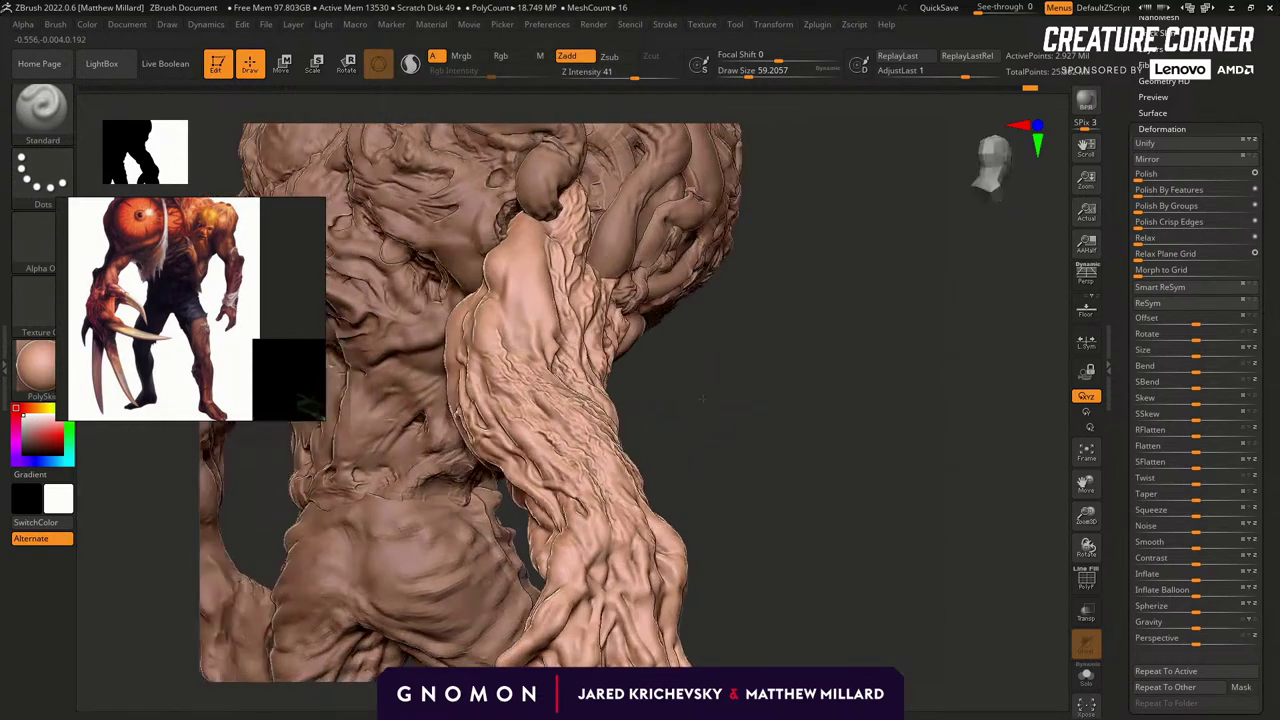
{"action": "mouse_move", "coordinate": [600, 470]}
{"action": "left_mouse_down"}
{"action": "mouse_move", "coordinate": [660, 480]}
{"action": "mouse_move", "coordinate": [537, 538]}
{"action": "left_mouse_up"}
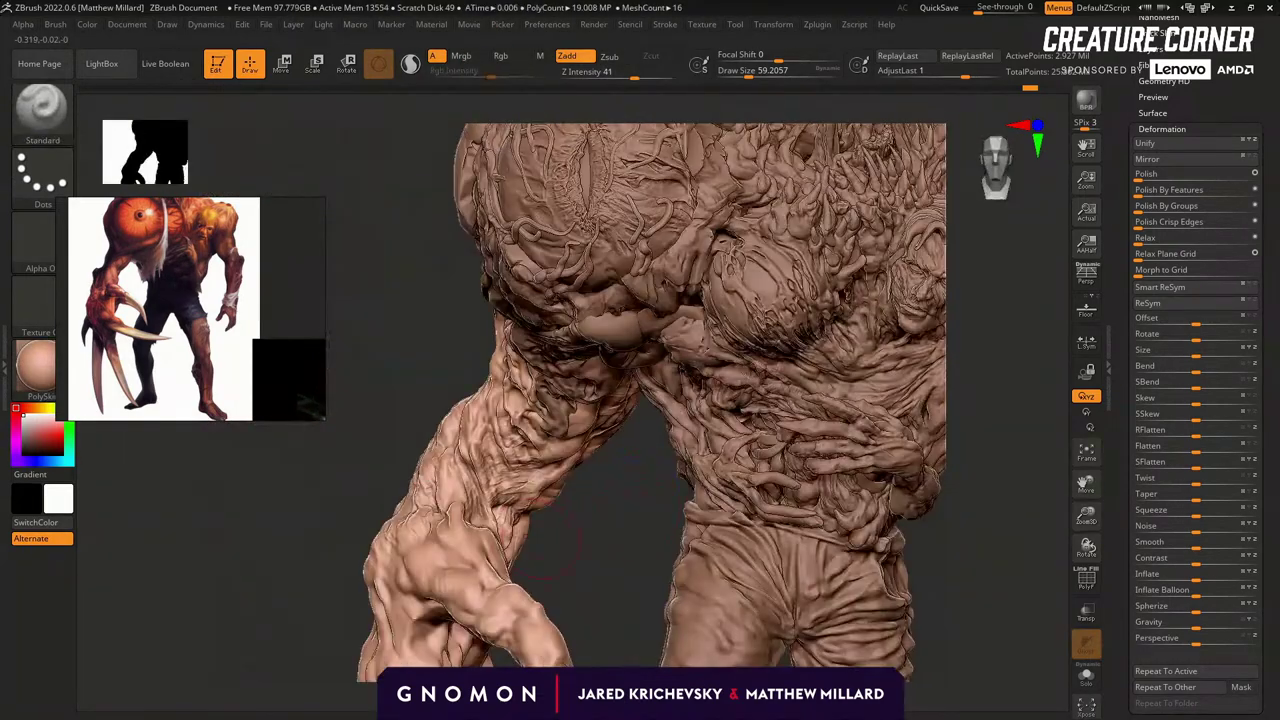
Try a mid-grey current colour with the PolySkin material to darken the creature.
{"action": "left_click", "coordinate": [50, 438]}
{"action": "left_click", "coordinate": [32, 408]}
{"action": "left_click", "coordinate": [24, 434]}
{"action": "left_click", "coordinate": [69, 461]}
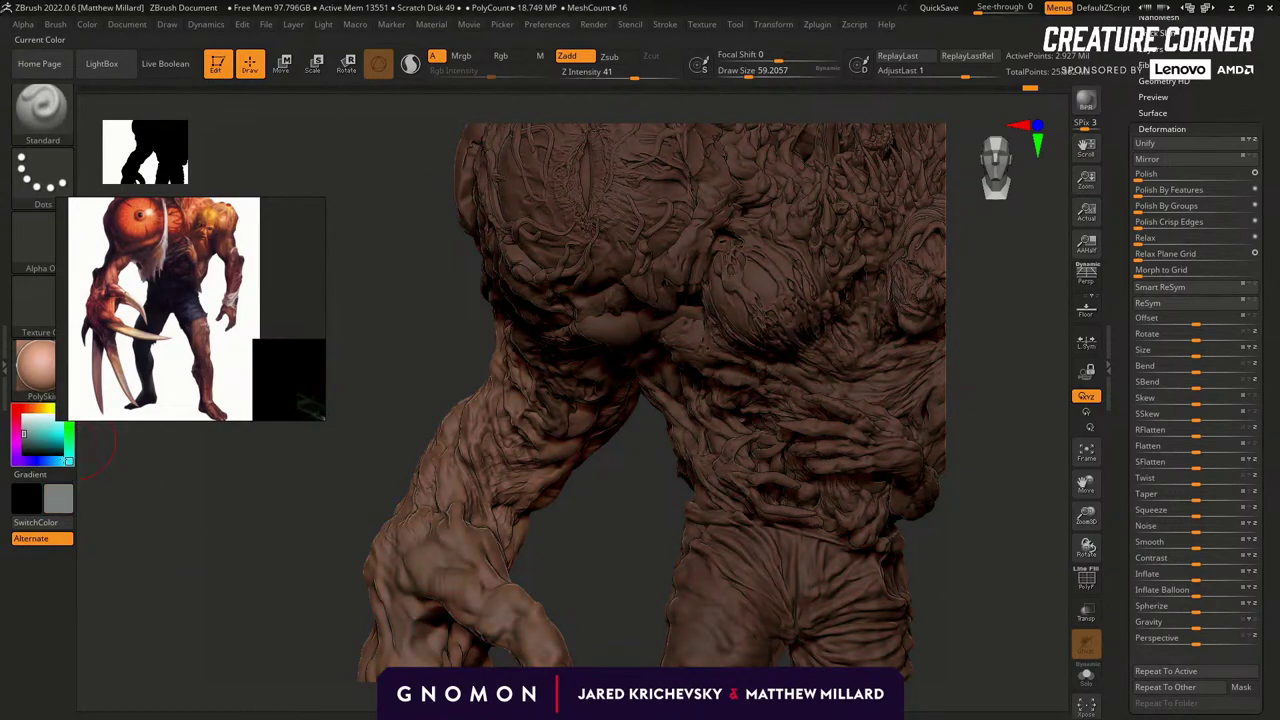
{"action": "left_click", "coordinate": [32, 423]}
{"action": "mouse_move", "coordinate": [340, 405]}
{"action": "left_mouse_down"}
{"action": "mouse_move", "coordinate": [431, 349]}
{"action": "mouse_move", "coordinate": [376, 437]}
{"action": "mouse_move", "coordinate": [424, 268]}
{"action": "mouse_move", "coordinate": [451, 281]}
{"action": "mouse_move", "coordinate": [383, 298]}
{"action": "left_mouse_up"}
Return the creature to BasicMaterial with a white colour and frame the model.
{"action": "left_click", "coordinate": [35, 368]}
{"action": "left_click", "coordinate": [190, 554]}
{"action": "left_click_drag", "start_coordinate": [290, 478], "coordinate": [430, 470]}
{"action": "left_click", "coordinate": [36, 432]}
{"action": "left_click", "coordinate": [23, 415]}
{"action": "key", "text": "f"}
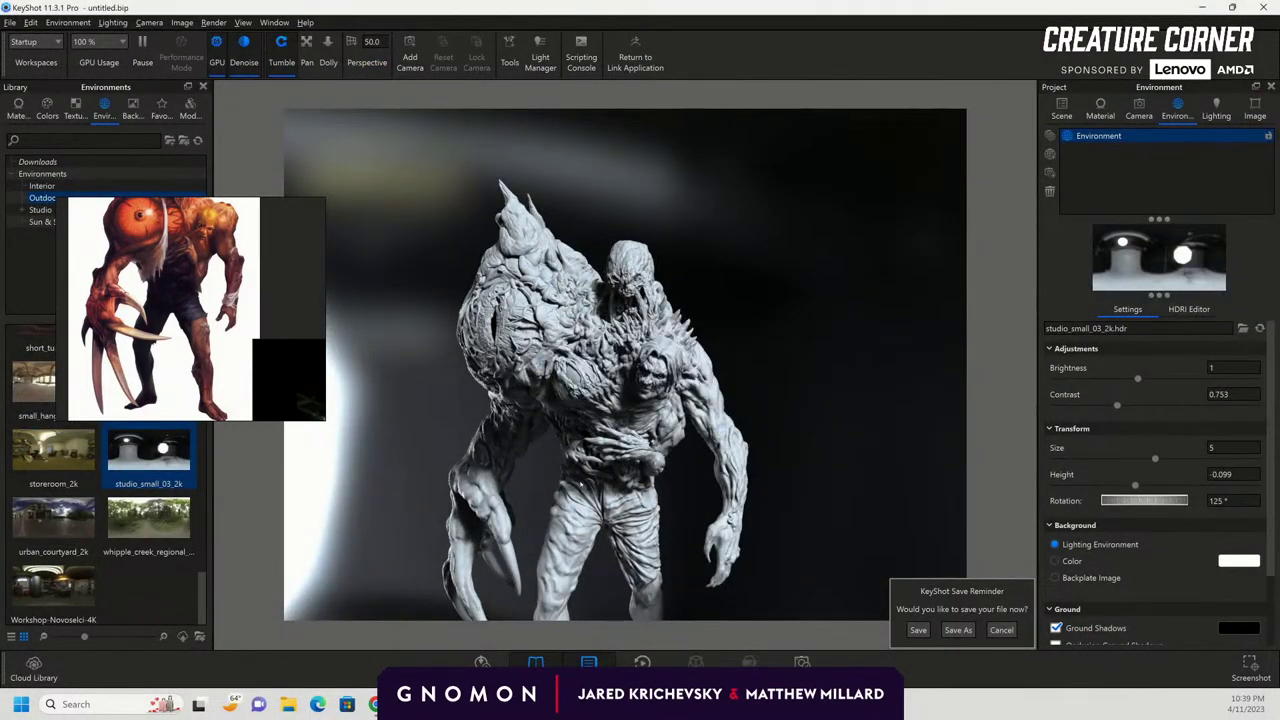
Switch to KeyShot and examine the rendered creature from several sides, closing in on the clawed arm's wrinkles.
{"action": "left_click_drag", "start_coordinate": [584, 480], "coordinate": [760, 469]}
{"action": "middle_click_drag", "start_coordinate": [760, 469], "coordinate": [768, 294]}
{"action": "left_click_drag", "start_coordinate": [768, 294], "coordinate": [900, 345]}
{"action": "middle_click_drag", "start_coordinate": [900, 345], "coordinate": [822, 415]}
{"action": "scroll", "coordinate": [790, 415], "scroll_direction": "up", "scroll_amount": 5}
{"action": "left_click_drag", "start_coordinate": [740, 415], "coordinate": [551, 421]}
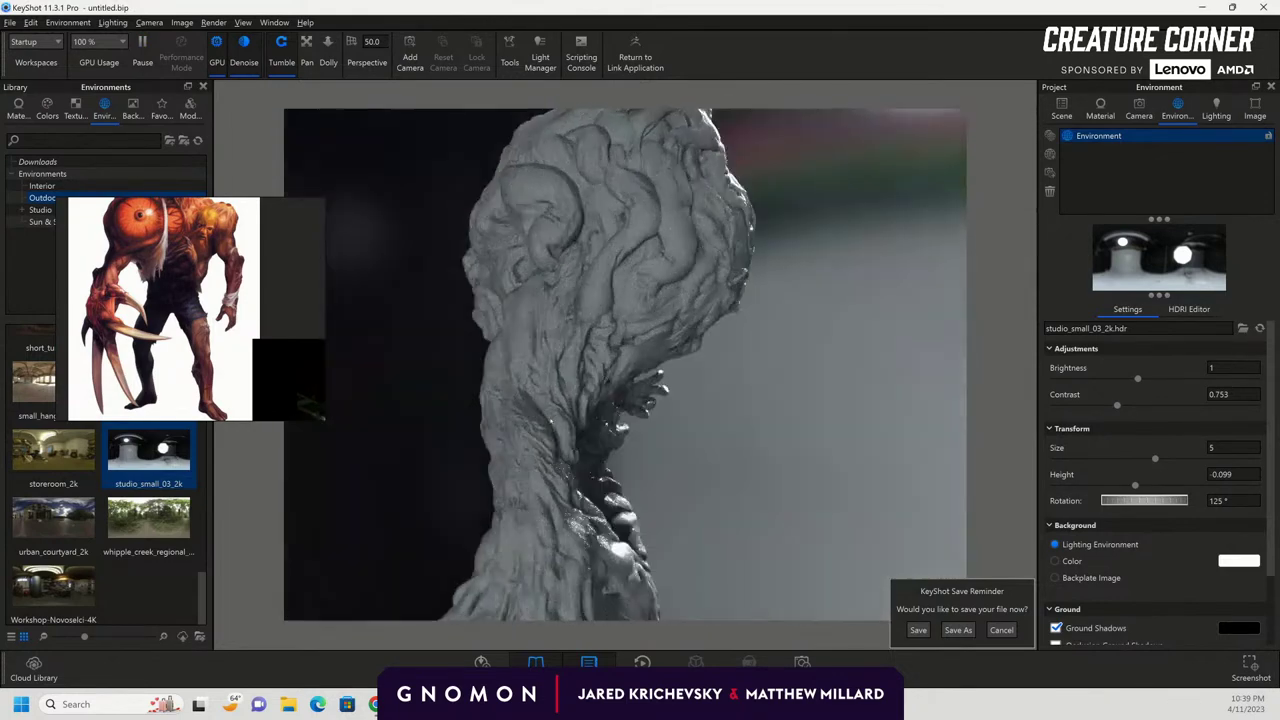
{"action": "middle_click_drag", "start_coordinate": [745, 420], "coordinate": [808, 320]}
{"action": "left_click_drag", "start_coordinate": [808, 320], "coordinate": [590, 352]}
{"action": "middle_click_drag", "start_coordinate": [590, 352], "coordinate": [608, 385]}
Turn off denoising and rotate the studio_small_03_2k lighting environment to 266°.
{"action": "scroll", "coordinate": [608, 385], "scroll_direction": "down", "scroll_amount": 3}
{"action": "left_click", "coordinate": [240, 46]}
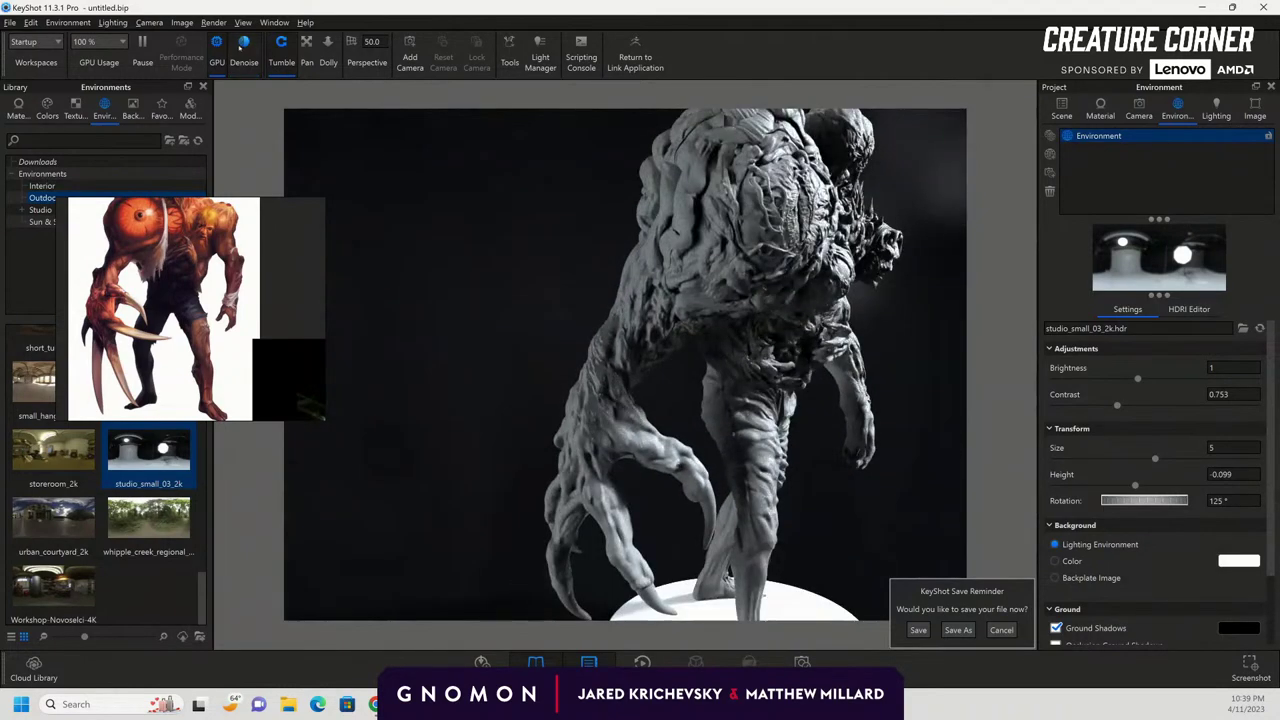
{"action": "mouse_move", "coordinate": [1138, 503]}
{"action": "left_mouse_down"}
{"action": "mouse_move", "coordinate": [1168, 490]}
{"action": "mouse_move", "coordinate": [1155, 500]}
{"action": "left_mouse_up"}
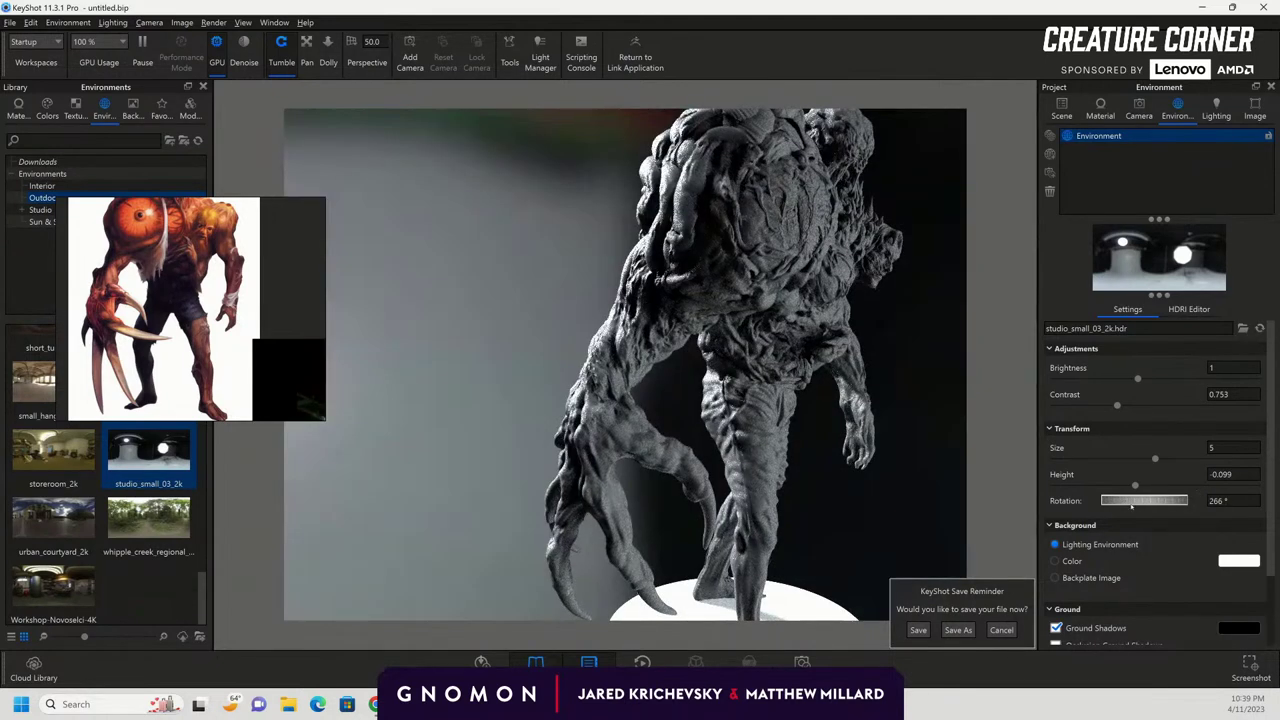
Replace the environment backdrop with a solid dark grey background colour, hex 444444.
{"action": "left_click", "coordinate": [1072, 561]}
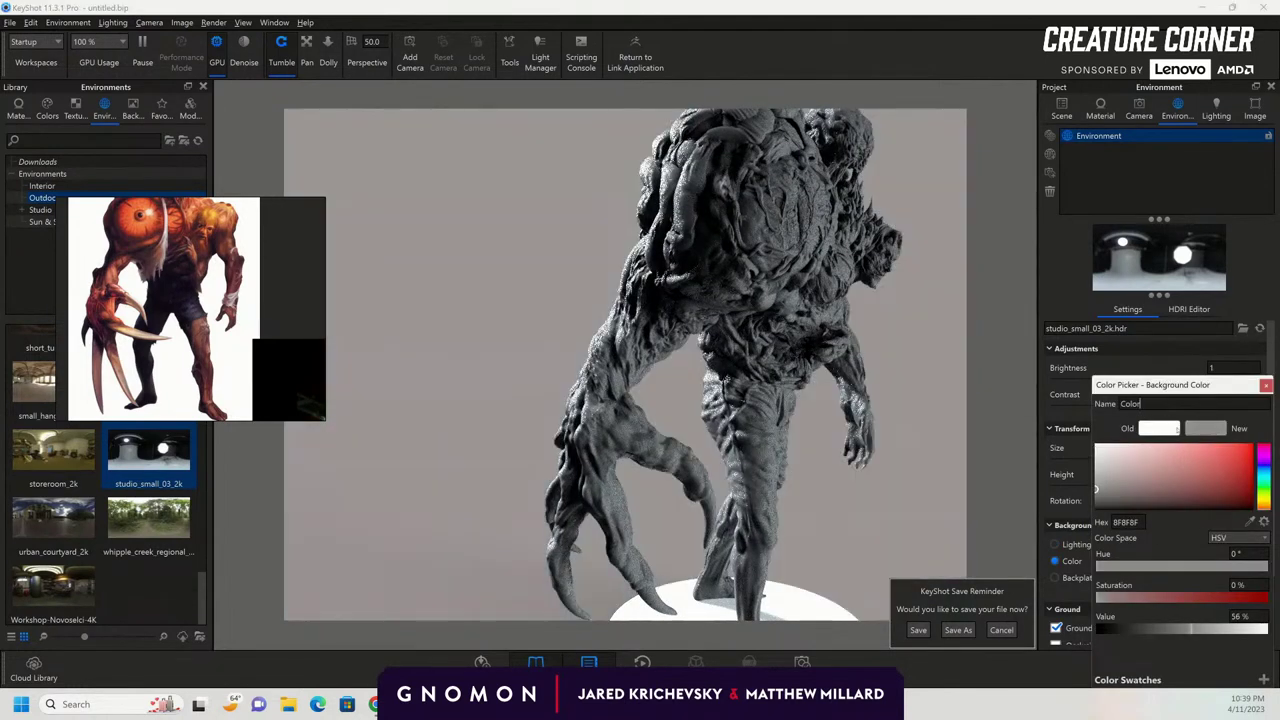
{"action": "left_click_drag", "start_coordinate": [1096, 490], "coordinate": [1092, 504]}
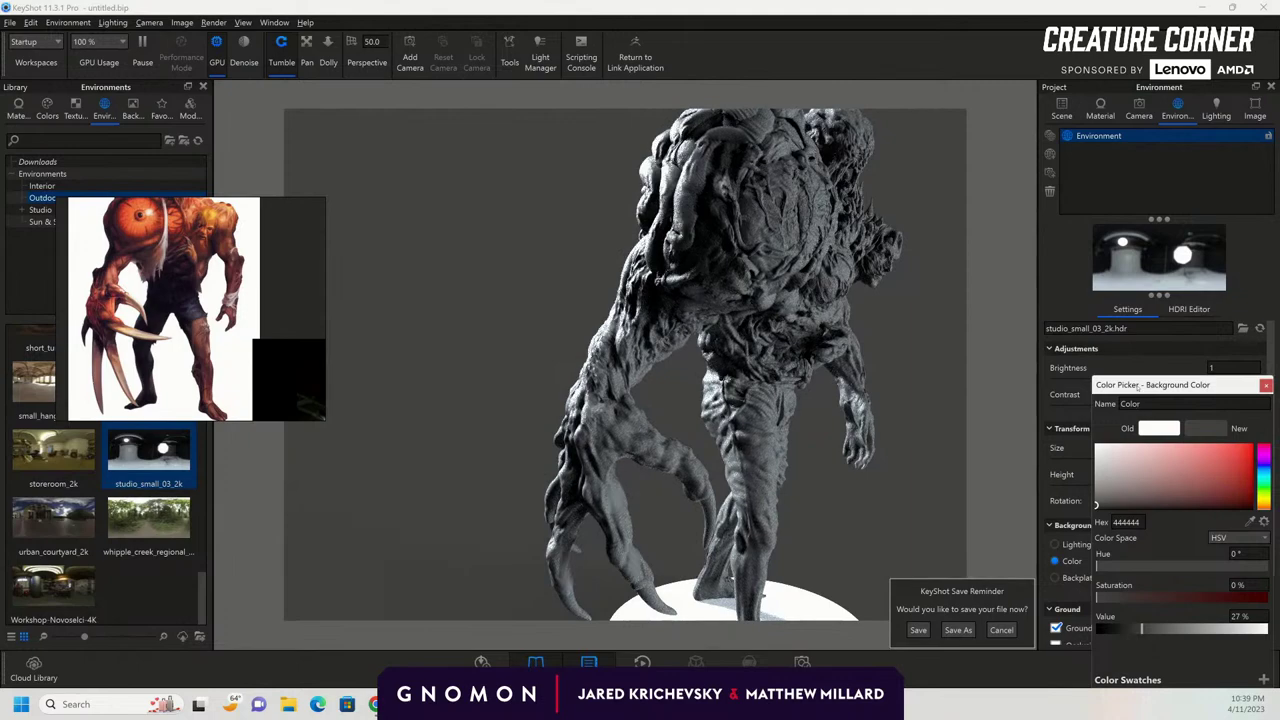
{"action": "left_click_drag", "start_coordinate": [1138, 388], "coordinate": [1101, 172]}
{"action": "left_click", "coordinate": [1170, 603]}
Rotate the lighting environment to 356° and check the creature's lighting from the back and the front.
{"action": "left_click_drag", "start_coordinate": [928, 480], "coordinate": [911, 363]}
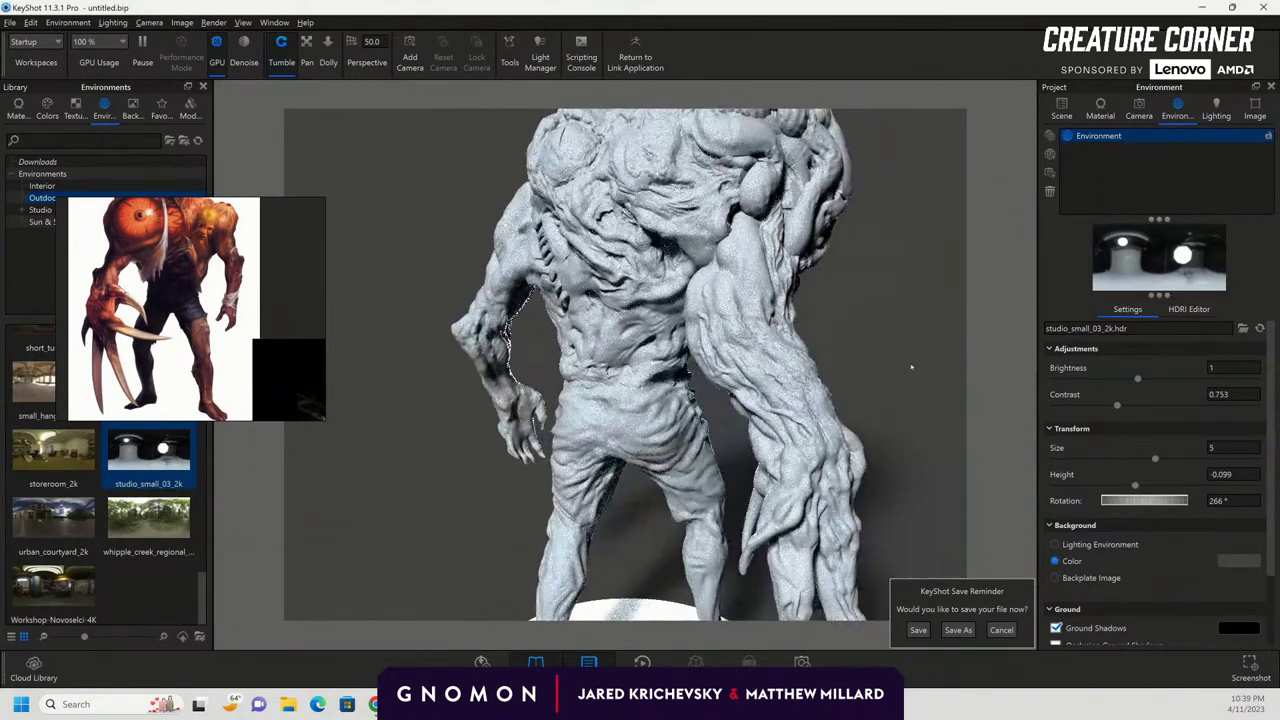
{"action": "left_click_drag", "start_coordinate": [1150, 501], "coordinate": [1215, 500]}
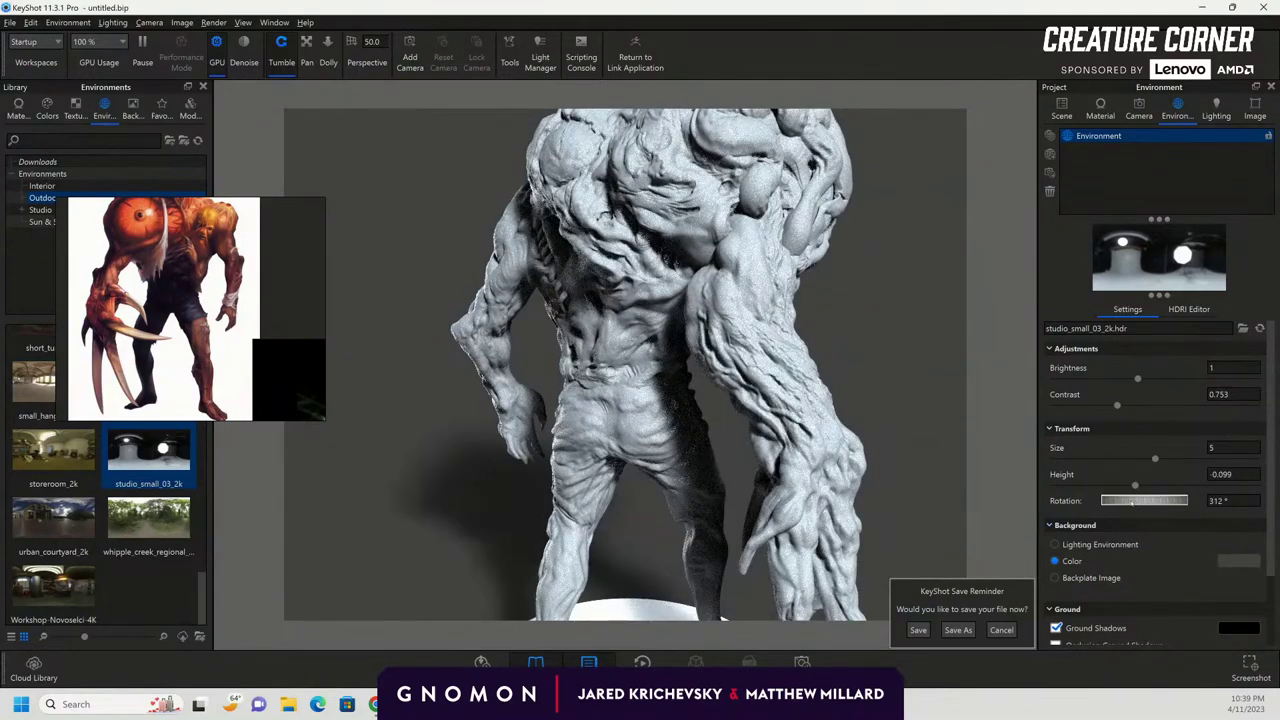
{"action": "left_click_drag", "start_coordinate": [1106, 502], "coordinate": [1129, 503]}
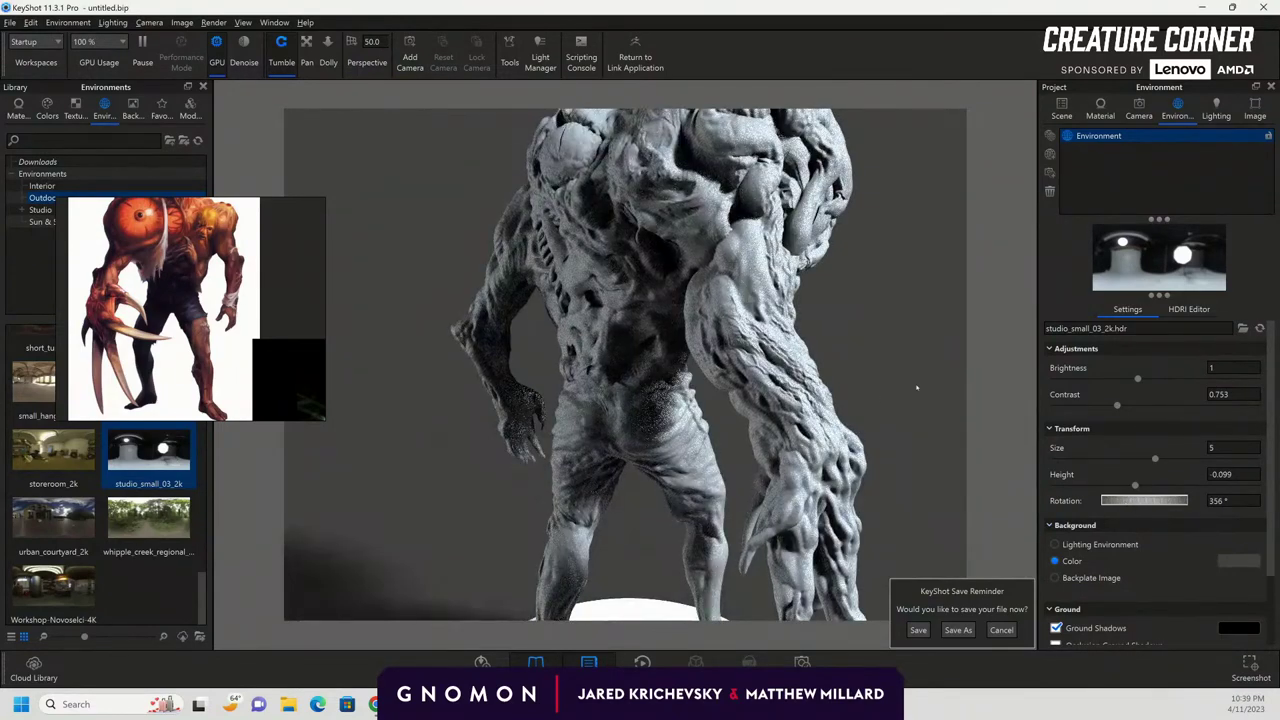
{"action": "left_click_drag", "start_coordinate": [899, 370], "coordinate": [690, 376]}
{"action": "scroll", "coordinate": [760, 374], "scroll_direction": "down", "scroll_amount": 3}
{"action": "left_click_drag", "start_coordinate": [620, 335], "coordinate": [461, 320]}
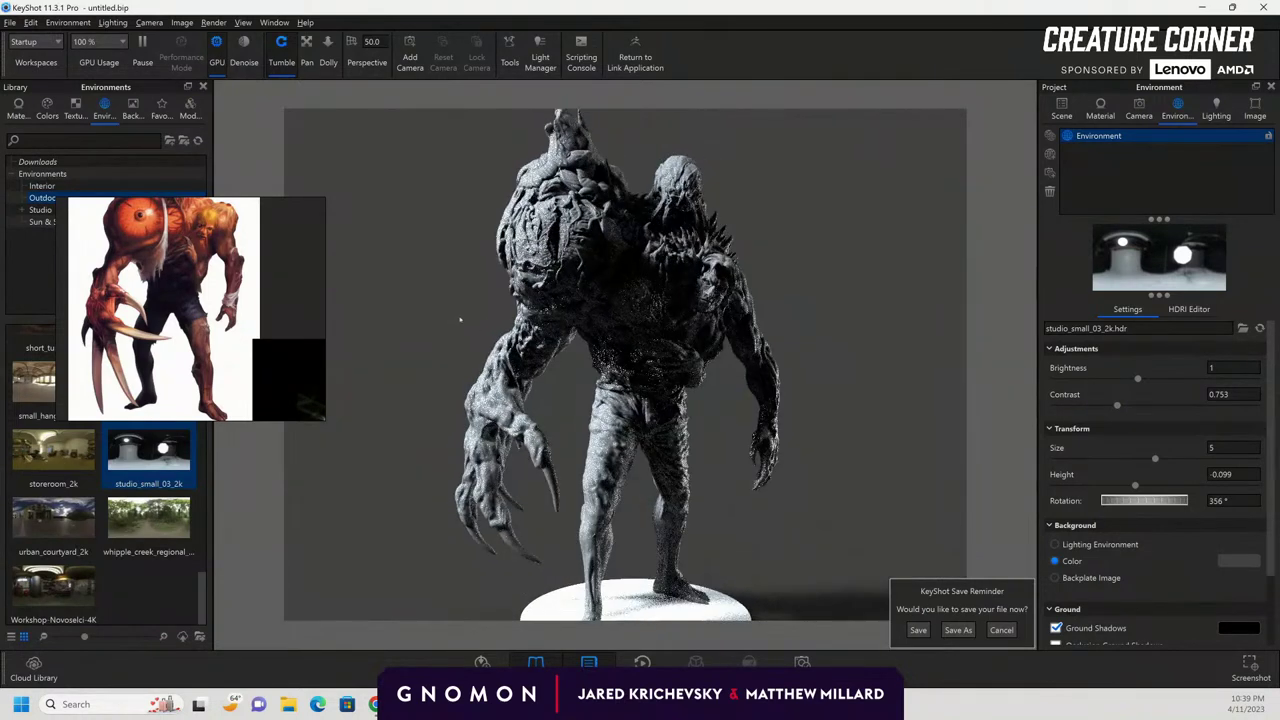
Light the creature with the whipple_creek_regional_park_04_2k environment and rotate it to 289.5°.
{"action": "left_click_drag", "start_coordinate": [148, 515], "coordinate": [400, 508]}
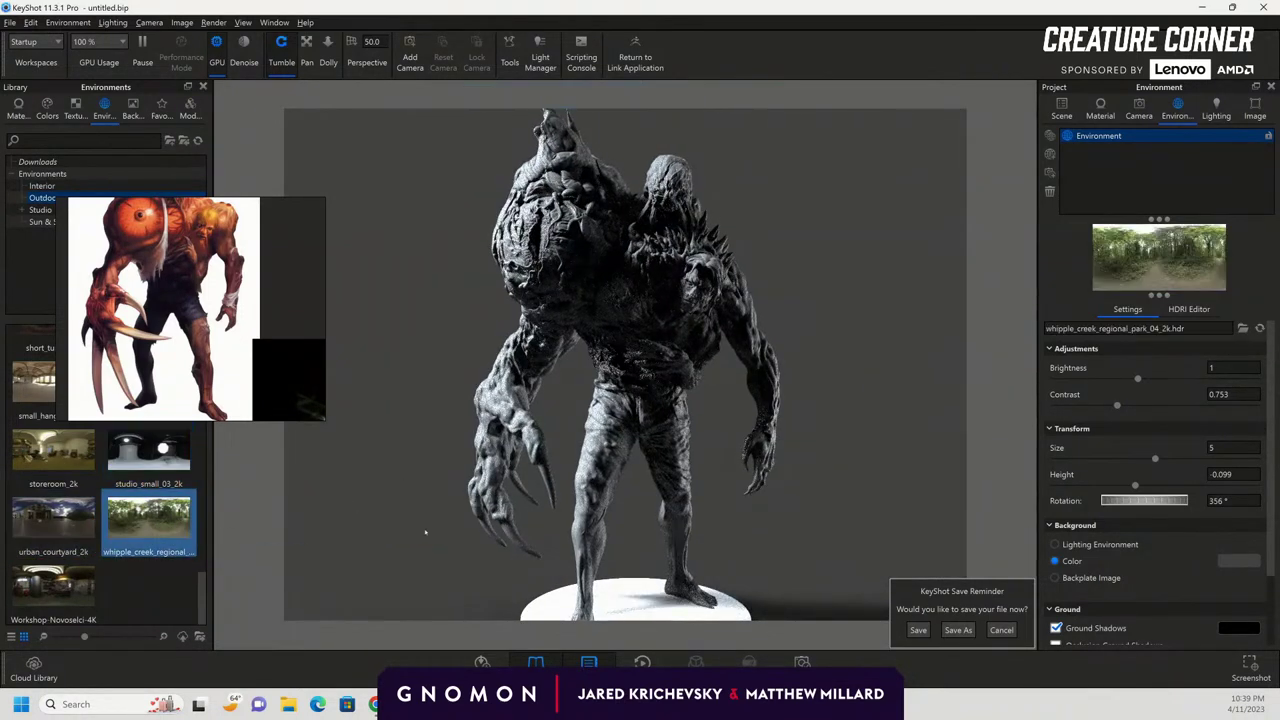
{"action": "mouse_move", "coordinate": [510, 375]}
{"action": "left_mouse_down"}
{"action": "mouse_move", "coordinate": [814, 414]}
{"action": "mouse_move", "coordinate": [617, 405]}
{"action": "left_mouse_up"}
{"action": "left_click_drag", "start_coordinate": [446, 379], "coordinate": [659, 381]}
{"action": "mouse_move", "coordinate": [887, 371]}
{"action": "left_mouse_down"}
{"action": "mouse_move", "coordinate": [846, 368]}
{"action": "mouse_move", "coordinate": [903, 328]}
{"action": "mouse_move", "coordinate": [851, 351]}
{"action": "mouse_move", "coordinate": [870, 335]}
{"action": "mouse_move", "coordinate": [886, 345]}
{"action": "mouse_move", "coordinate": [860, 318]}
{"action": "mouse_move", "coordinate": [884, 346]}
{"action": "left_mouse_up"}
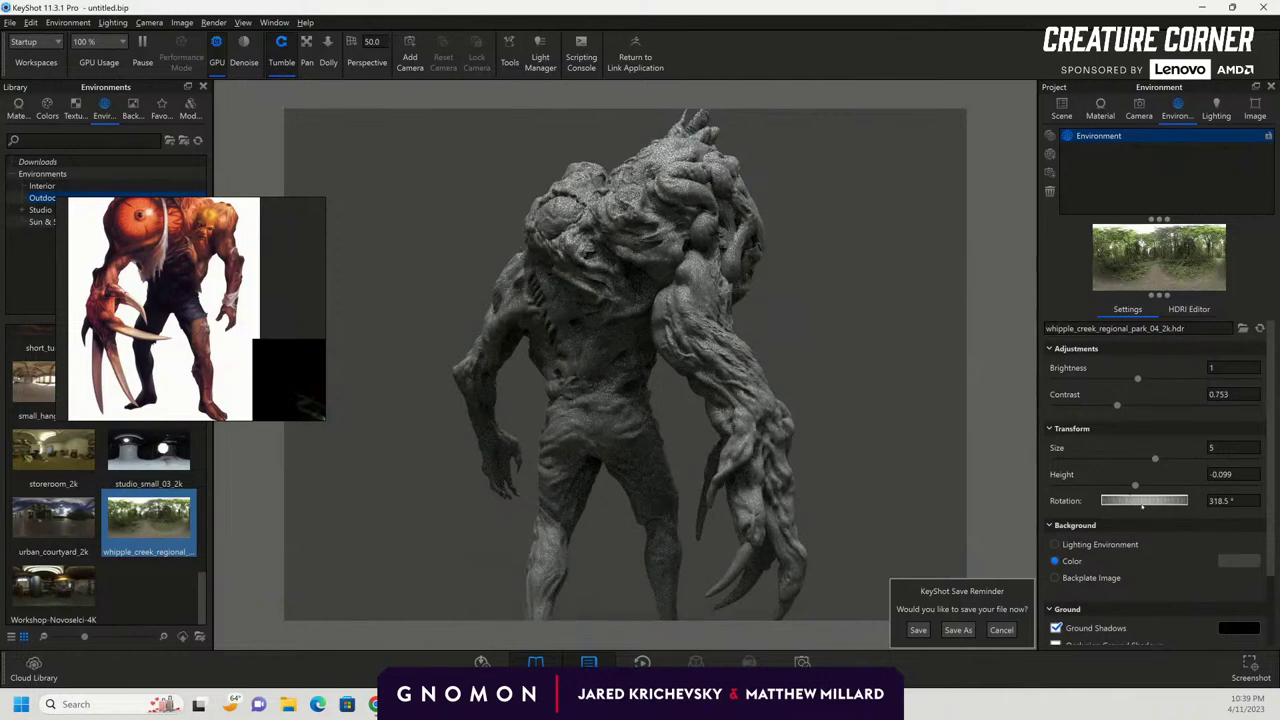
{"action": "left_click_drag", "start_coordinate": [1163, 505], "coordinate": [1158, 507]}
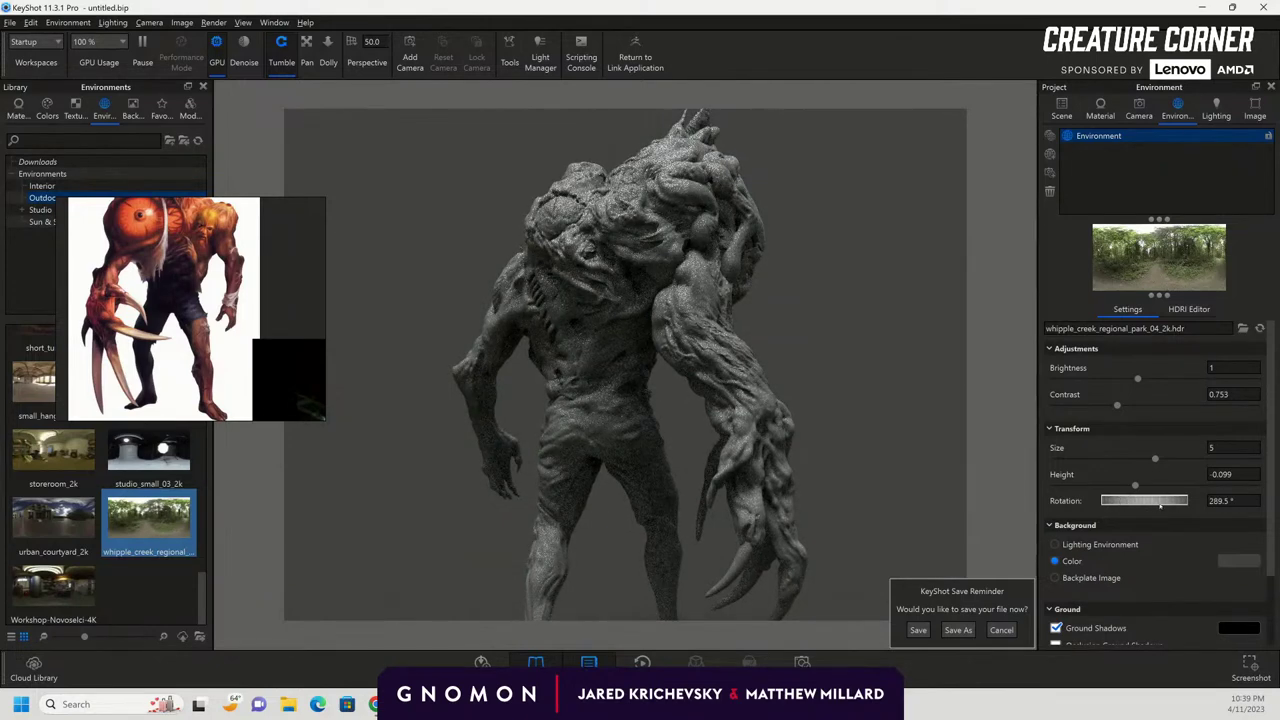
Open the scene's camera settings.
{"action": "left_click", "coordinate": [1137, 113]}
{"action": "left_click", "coordinate": [1051, 135]}
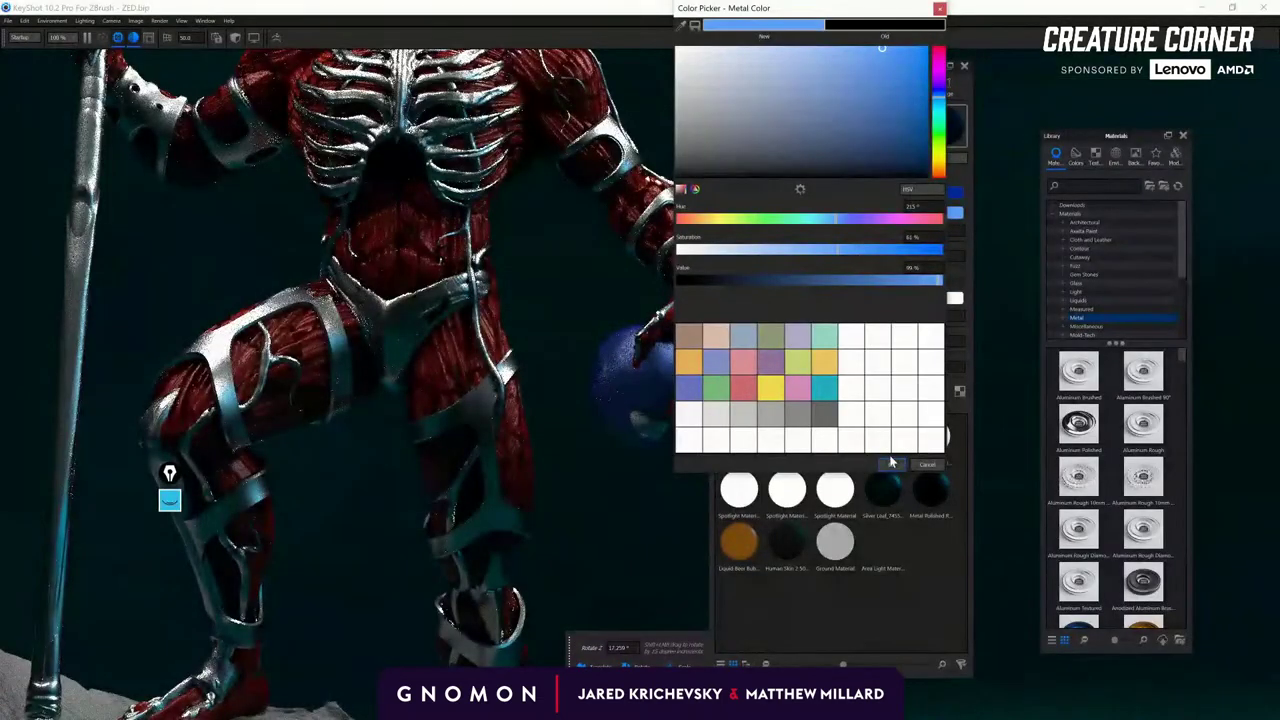
In the ZED scene, accept the light blue metal colour for the sphere's metallic paint and lower its metal roughness to about 0.04.
{"action": "left_click", "coordinate": [892, 466]}
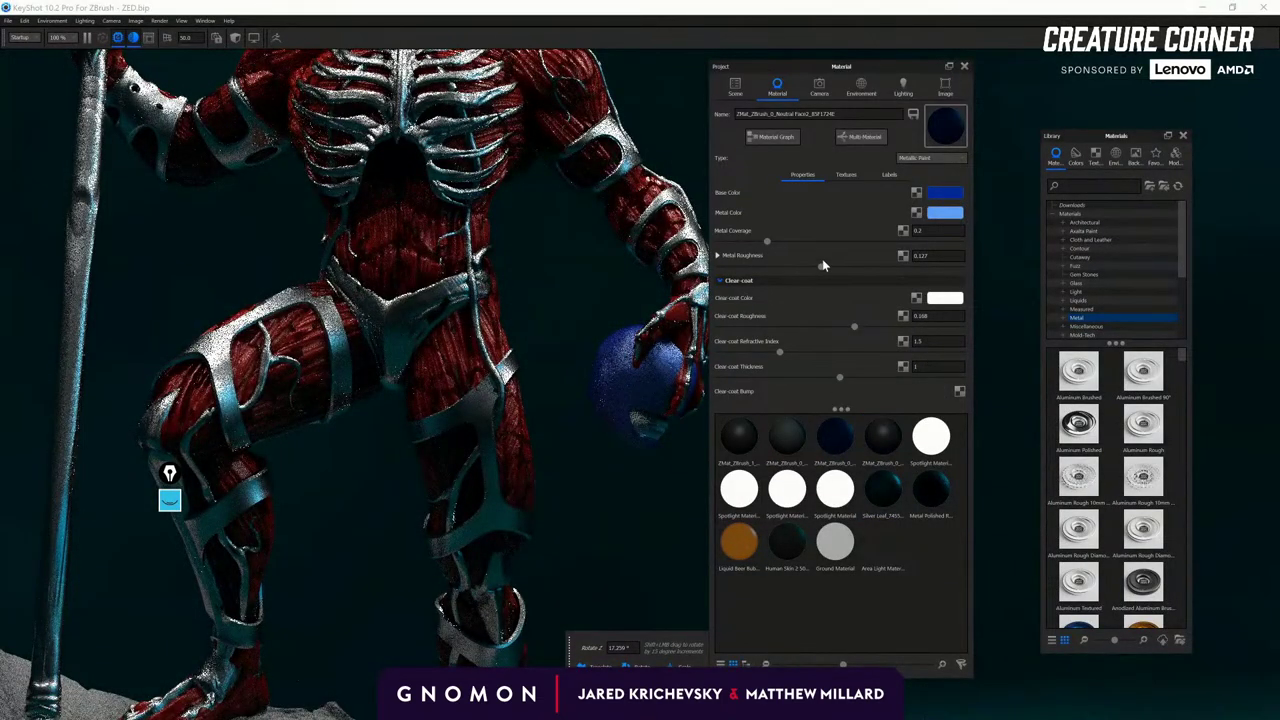
{"action": "left_click_drag", "start_coordinate": [822, 266], "coordinate": [740, 270]}
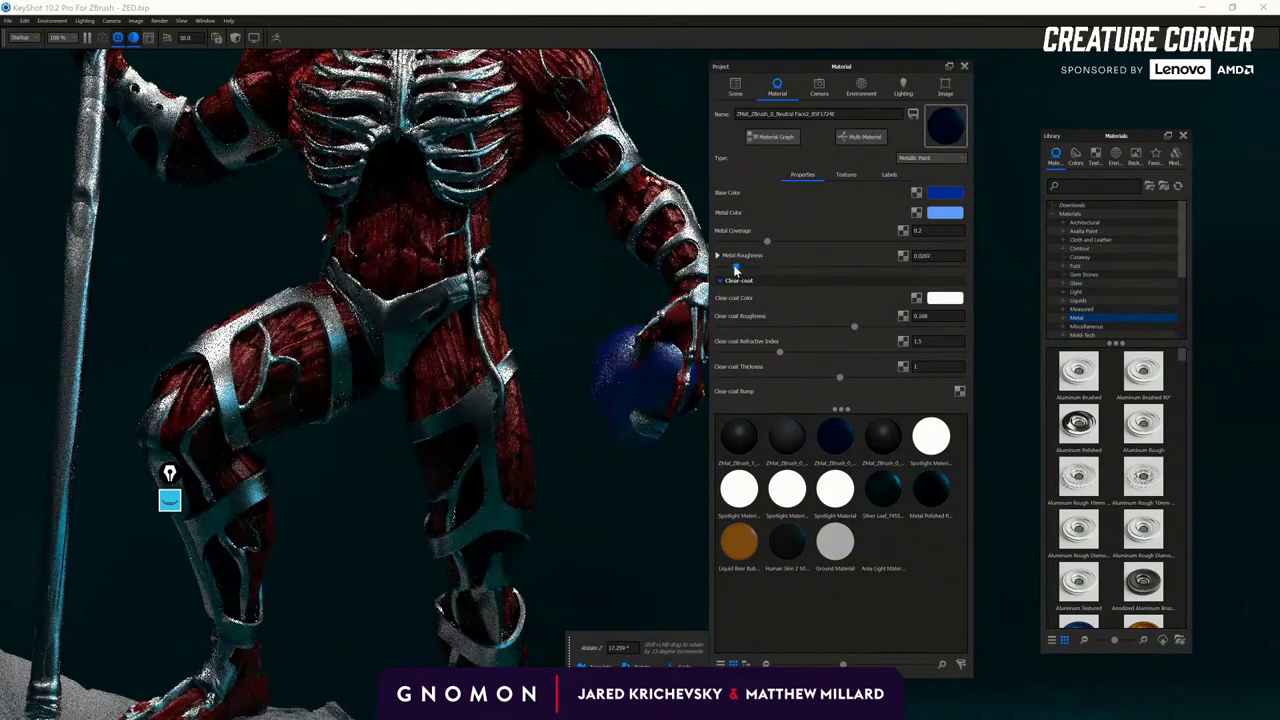
Try the Black Slate and Bronze Patina materials from the Downloads library on the rock base.
{"action": "scroll", "coordinate": [569, 434], "scroll_direction": "down", "scroll_amount": 5}
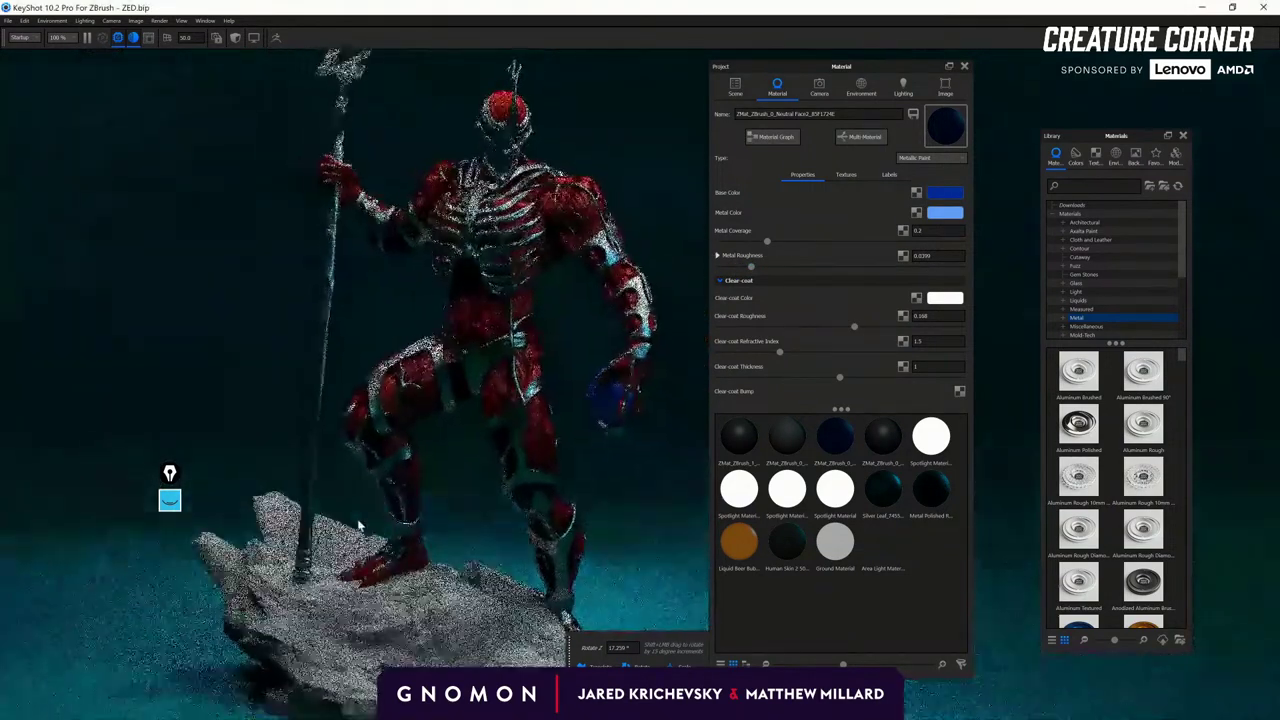
{"action": "double_click", "coordinate": [360, 525]}
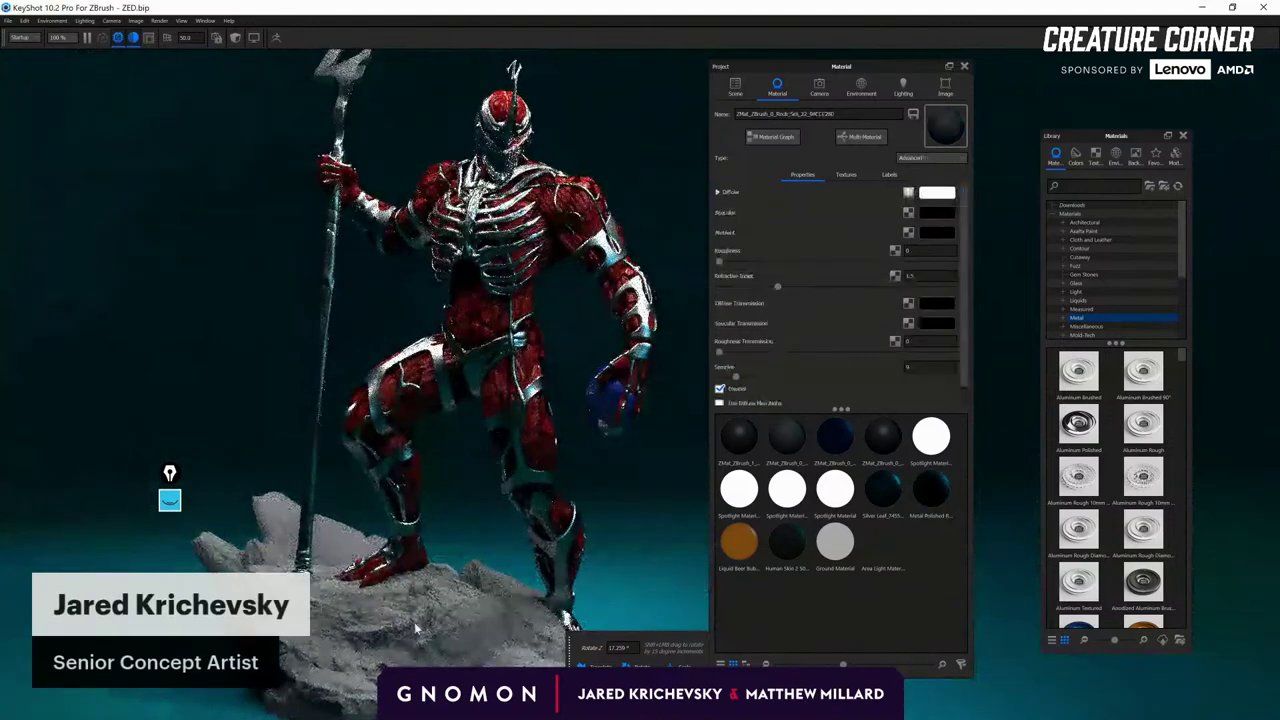
{"action": "left_click", "coordinate": [1093, 205]}
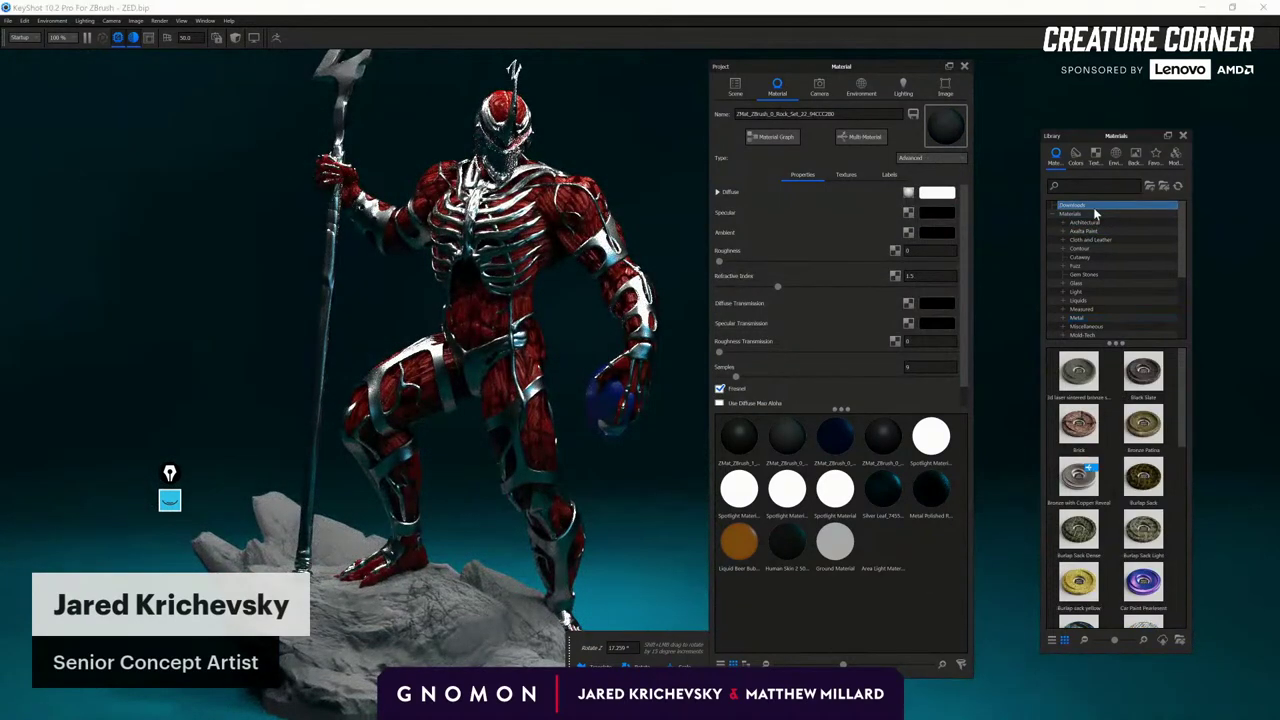
{"action": "left_click_drag", "start_coordinate": [1143, 372], "coordinate": [478, 56]}
{"action": "left_click_drag", "start_coordinate": [384, 662], "coordinate": [384, 662]}
{"action": "left_click_drag", "start_coordinate": [1143, 425], "coordinate": [272, 668]}
Try the Bronze with Copper Reveal material on the rock base and browse the downloaded materials for alternatives.
{"action": "scroll", "coordinate": [1143, 540], "scroll_direction": "down", "scroll_amount": 5}
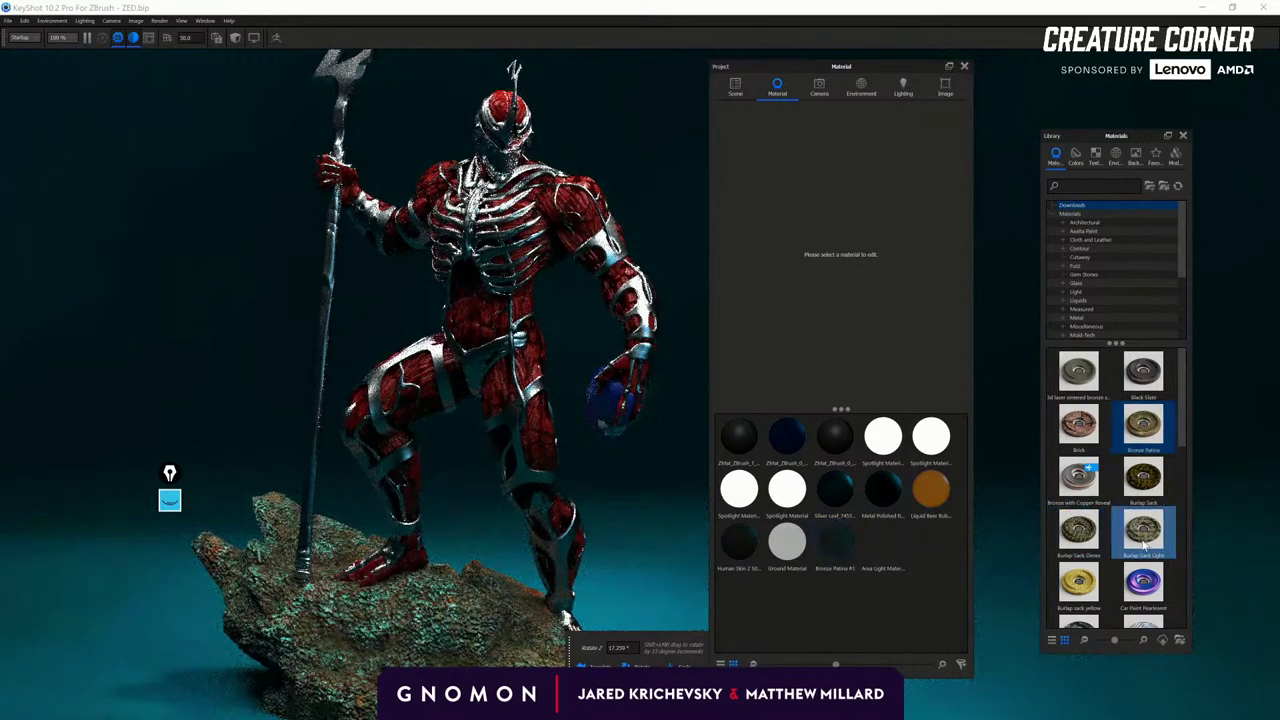
{"action": "scroll", "coordinate": [1143, 540], "scroll_direction": "up", "scroll_amount": 5}
{"action": "left_click_drag", "start_coordinate": [1078, 476], "coordinate": [424, 642]}
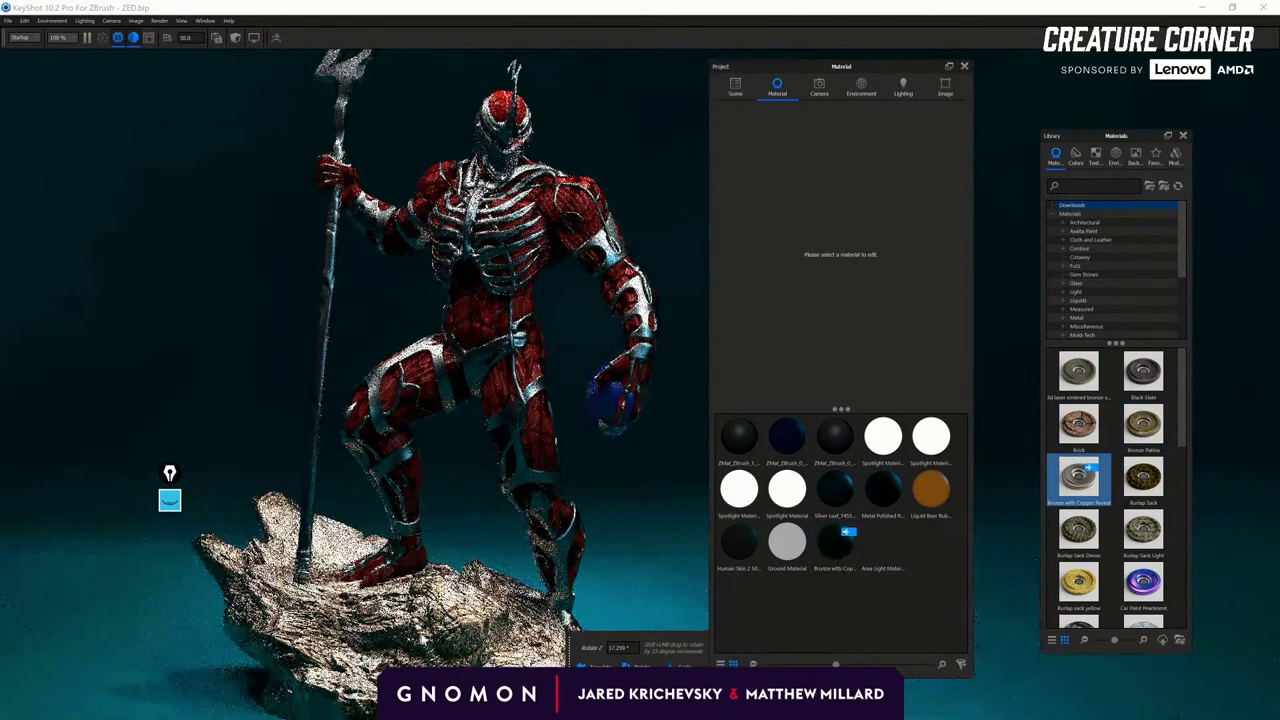
{"action": "scroll", "coordinate": [1160, 540], "scroll_direction": "down", "scroll_amount": 6}
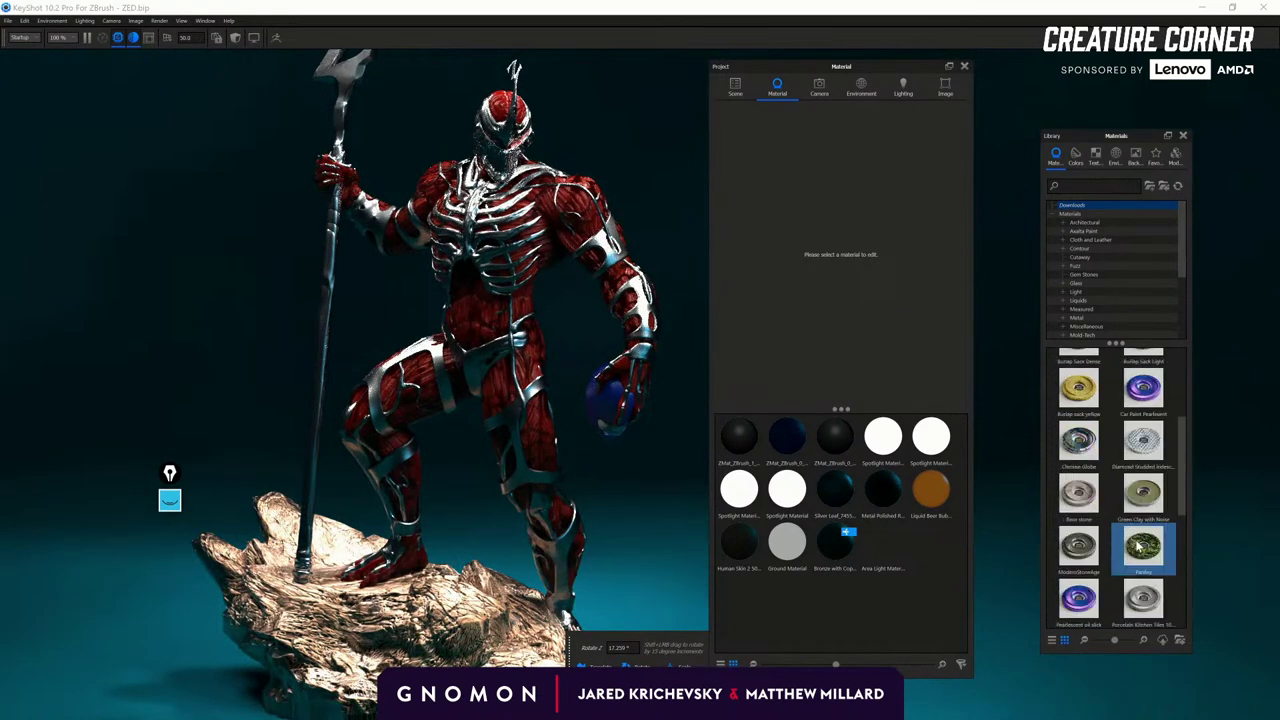
{"action": "scroll", "coordinate": [1109, 486], "scroll_direction": "up", "scroll_amount": 6}
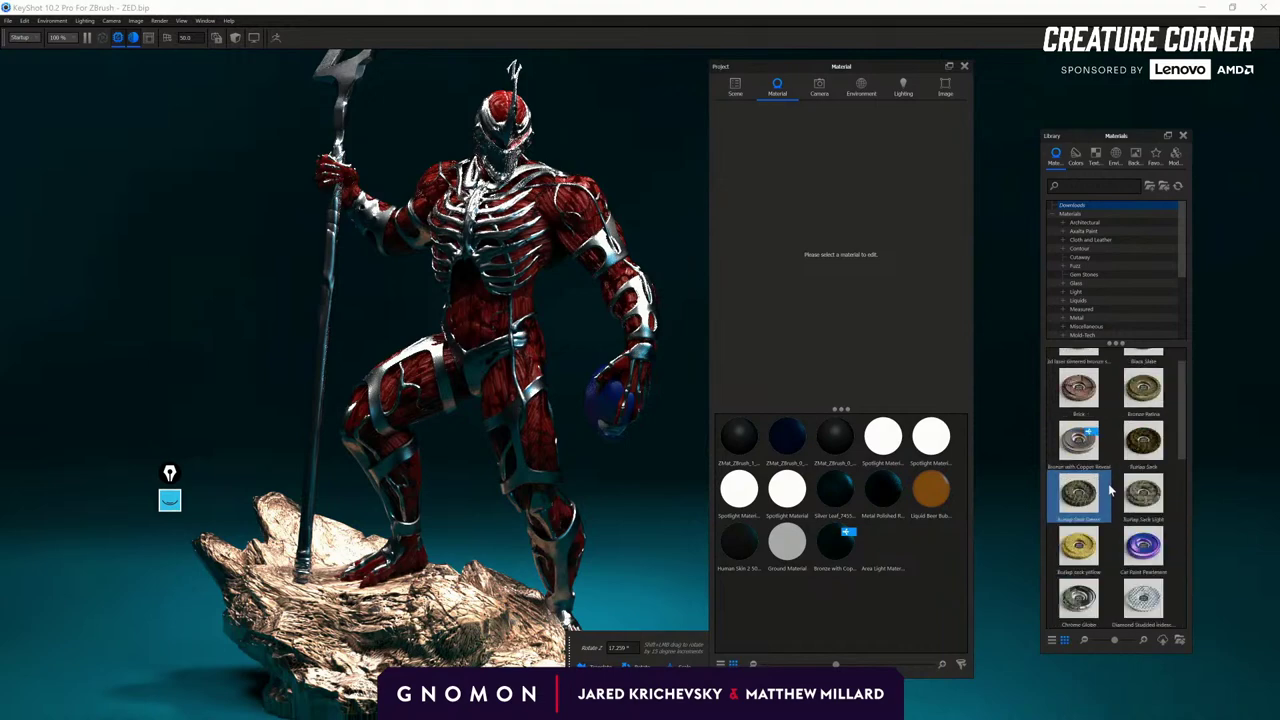
{"action": "scroll", "coordinate": [1130, 468], "scroll_direction": "up", "scroll_amount": 1}
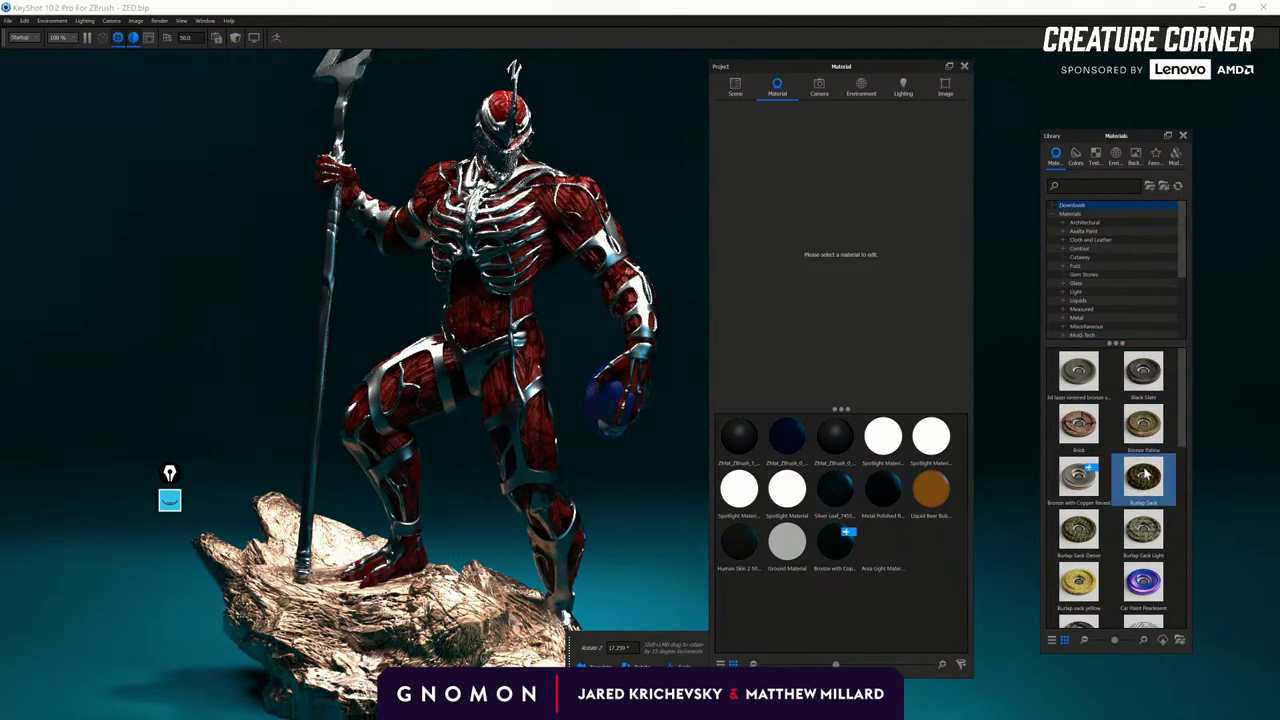
Apply the 3d laser sintered bronze material to the rock base and check it from different angles.
{"action": "left_click_drag", "start_coordinate": [614, 395], "coordinate": [529, 488]}
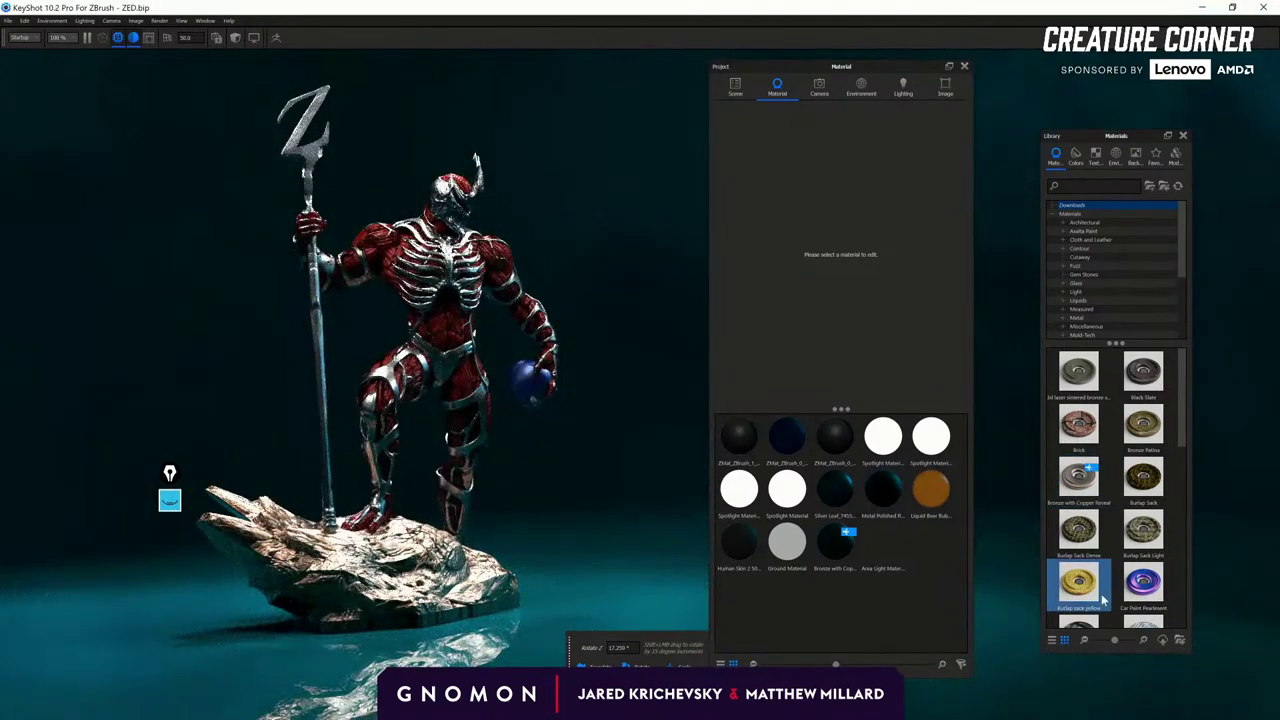
{"action": "left_click_drag", "start_coordinate": [1078, 372], "coordinate": [400, 612]}
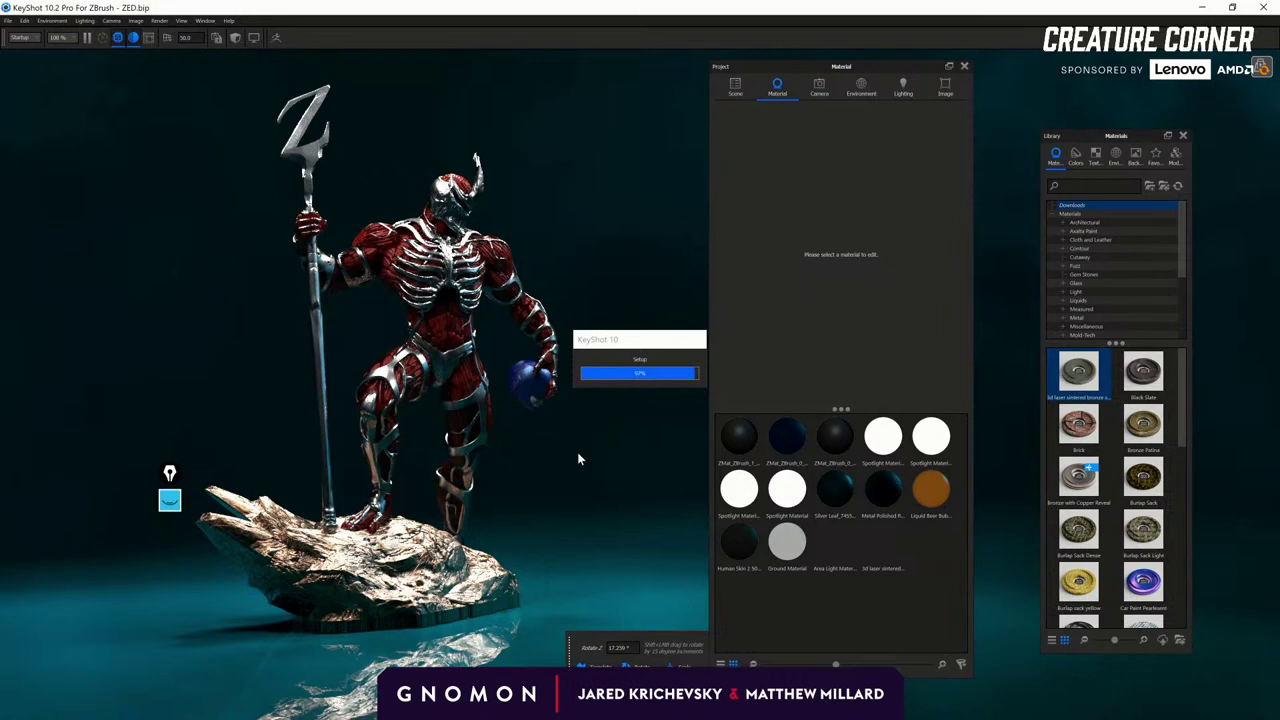
{"action": "left_click_drag", "start_coordinate": [570, 462], "coordinate": [434, 457]}
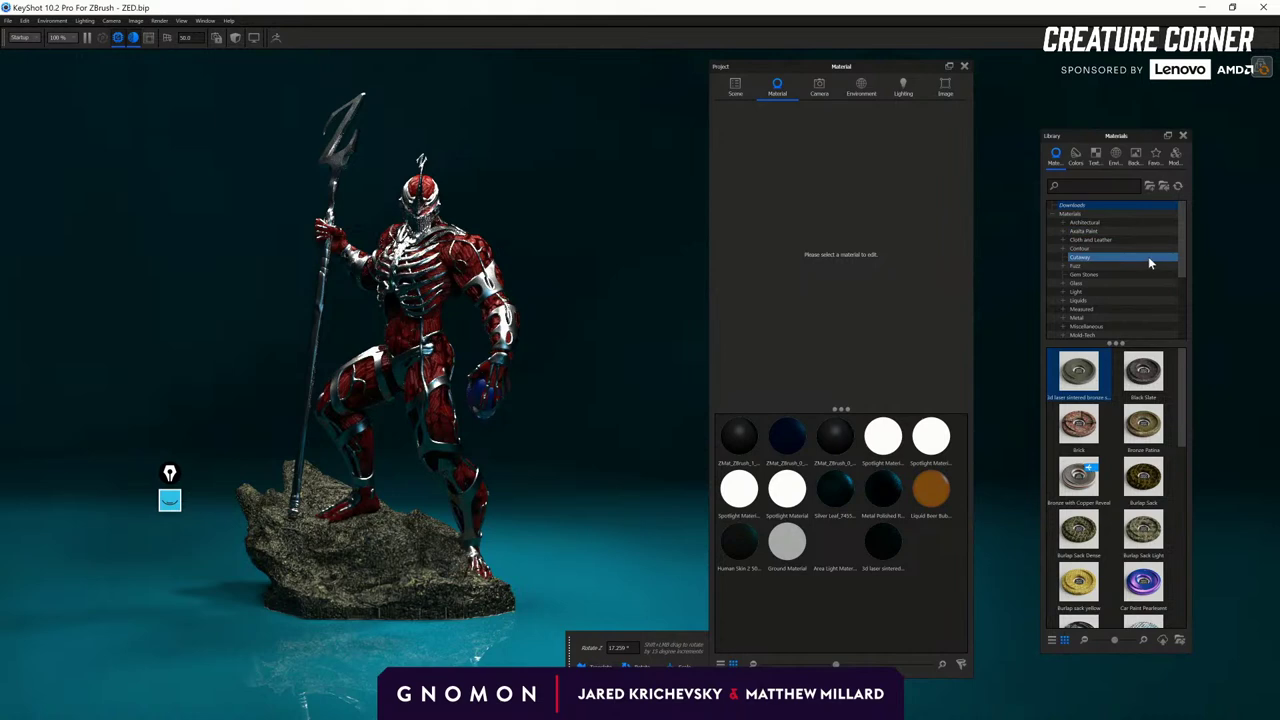
Browse the Stone materials for rock alternatives and review the armoured character and its rock base up close.
{"action": "scroll", "coordinate": [1153, 274], "scroll_direction": "down", "scroll_amount": 2}
{"action": "scroll", "coordinate": [1142, 294], "scroll_direction": "down", "scroll_amount": 2}
{"action": "left_click", "coordinate": [1141, 302]}
{"action": "scroll", "coordinate": [1142, 489], "scroll_direction": "down", "scroll_amount": 2}
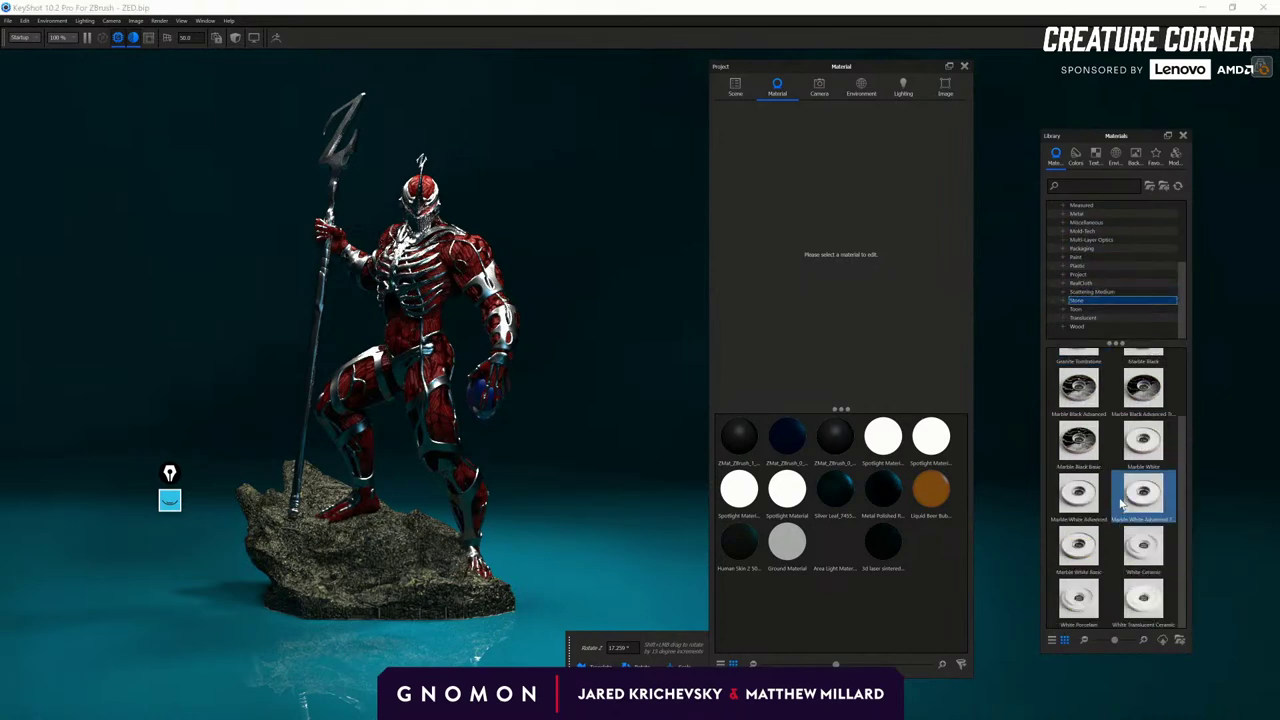
{"action": "left_click", "coordinate": [700, 594]}
{"action": "left_click_drag", "start_coordinate": [699, 593], "coordinate": [905, 455]}
{"action": "scroll", "coordinate": [620, 428], "scroll_direction": "up", "scroll_amount": 4}
{"action": "left_click_drag", "start_coordinate": [620, 430], "coordinate": [280, 523]}
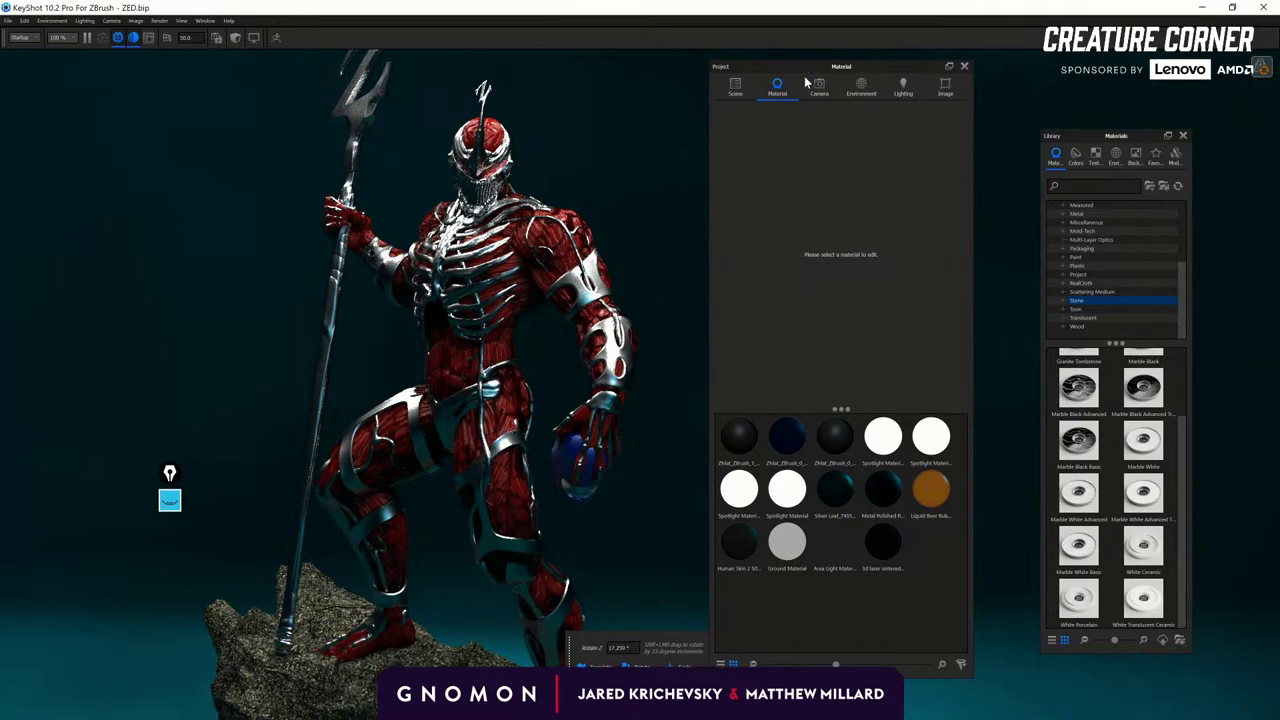
Lower the brightness of the Dreamy environment to 0.056 and check the armoured character under the dimmer light.
{"action": "left_click", "coordinate": [860, 86]}
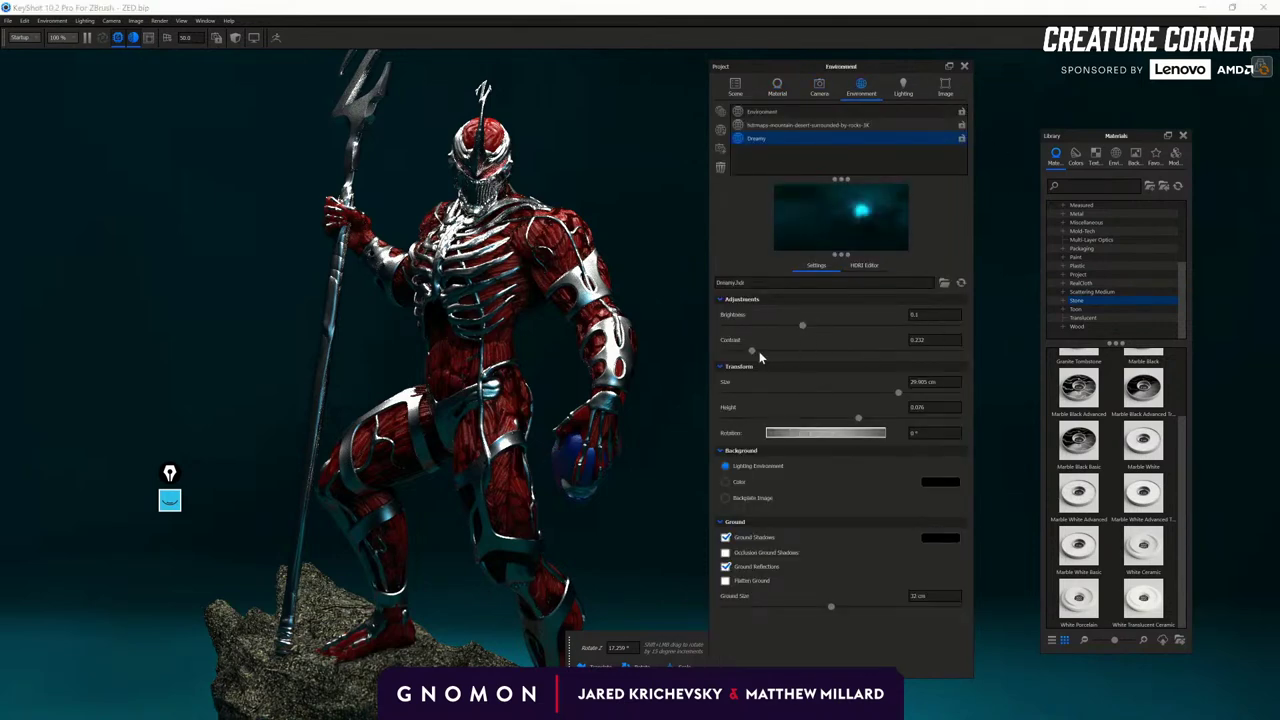
{"action": "left_click_drag", "start_coordinate": [802, 328], "coordinate": [768, 336]}
{"action": "left_click_drag", "start_coordinate": [636, 504], "coordinate": [921, 479]}
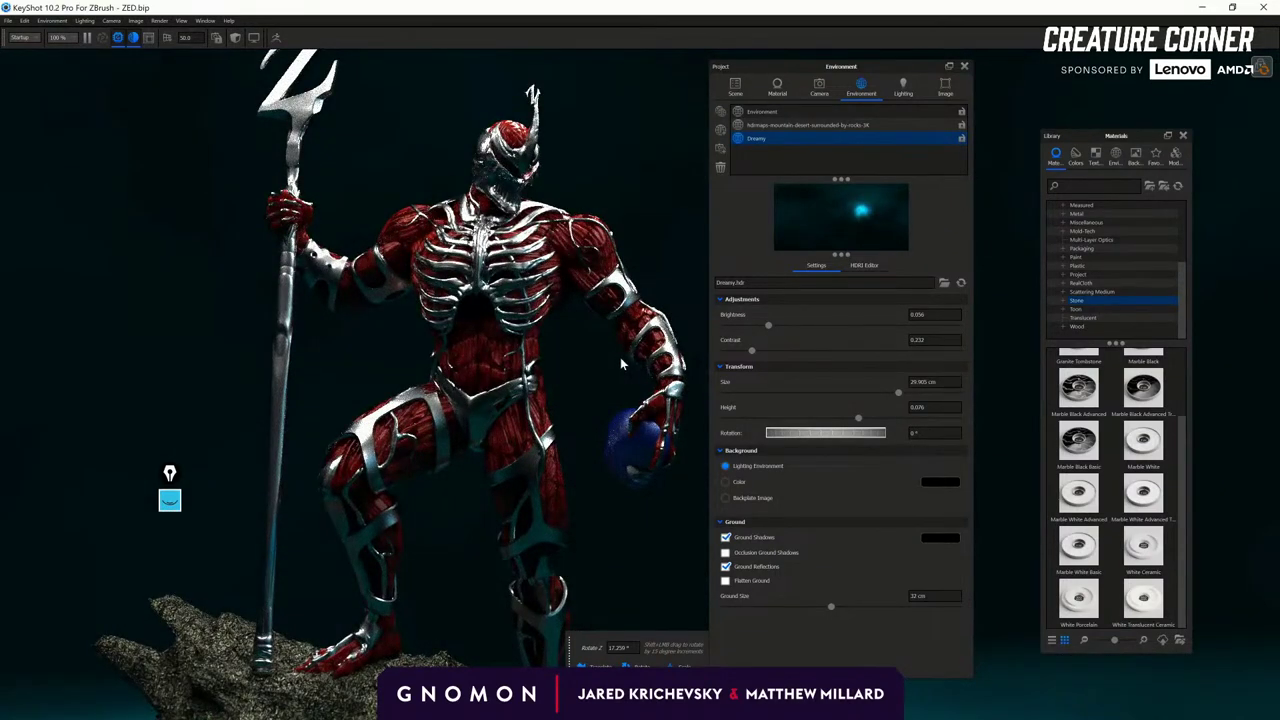
Mark the character's brain, abdomen, raised leg, shoulder and blue sphere with yellow freehand annotation strokes.
{"action": "left_click", "coordinate": [178, 502]}
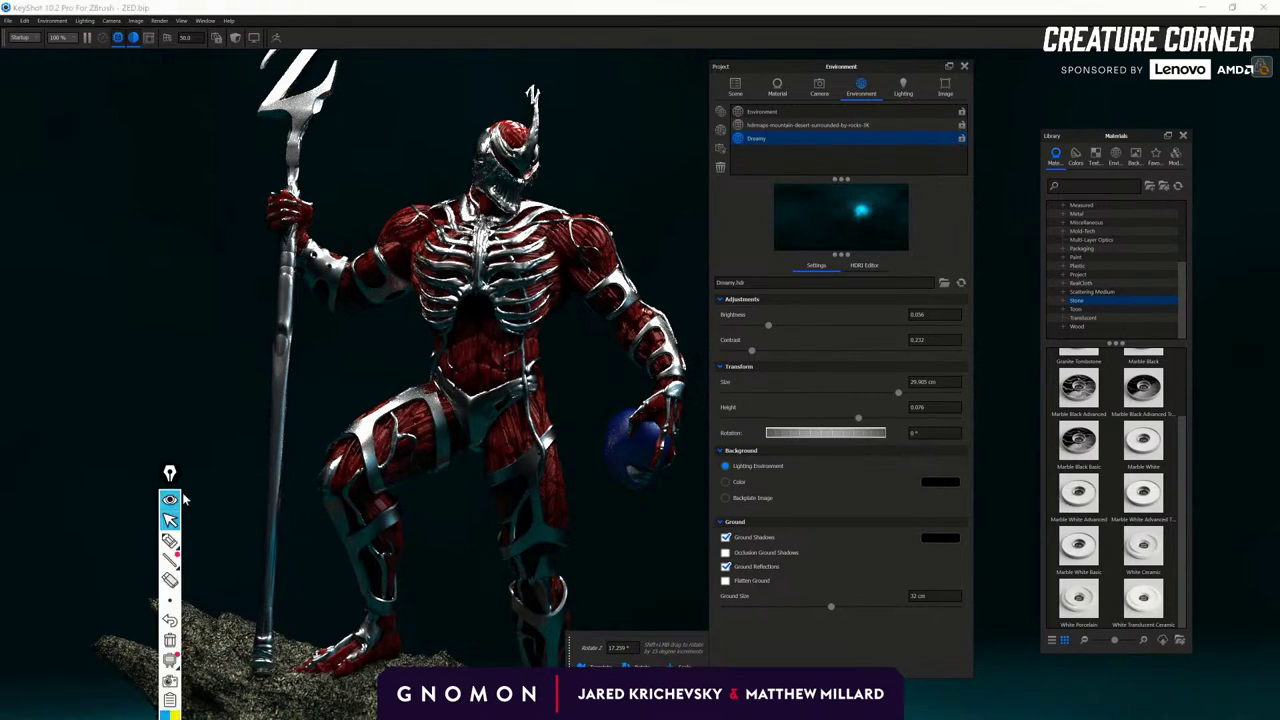
{"action": "left_click", "coordinate": [180, 537]}
{"action": "mouse_move", "coordinate": [506, 146]}
{"action": "left_mouse_down"}
{"action": "mouse_move", "coordinate": [522, 132]}
{"action": "mouse_move", "coordinate": [524, 144]}
{"action": "mouse_move", "coordinate": [503, 138]}
{"action": "mouse_move", "coordinate": [532, 142]}
{"action": "mouse_move", "coordinate": [488, 137]}
{"action": "mouse_move", "coordinate": [522, 122]}
{"action": "left_mouse_up"}
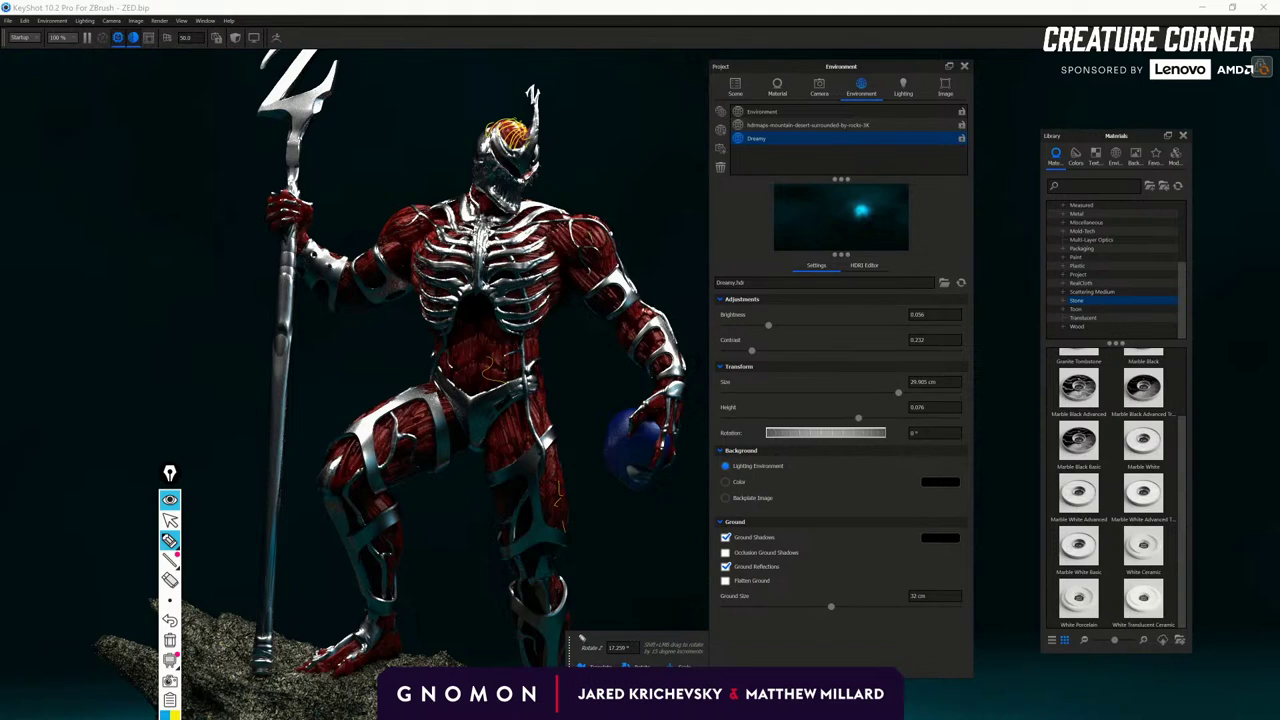
{"action": "mouse_move", "coordinate": [404, 429]}
{"action": "left_mouse_down"}
{"action": "mouse_move", "coordinate": [371, 535]}
{"action": "mouse_move", "coordinate": [373, 615]}
{"action": "left_mouse_up"}
{"action": "left_click_drag", "start_coordinate": [577, 221], "coordinate": [612, 252]}
{"action": "mouse_move", "coordinate": [617, 437]}
{"action": "left_mouse_down"}
{"action": "mouse_move", "coordinate": [670, 462]}
{"action": "mouse_move", "coordinate": [626, 446]}
{"action": "left_mouse_up"}
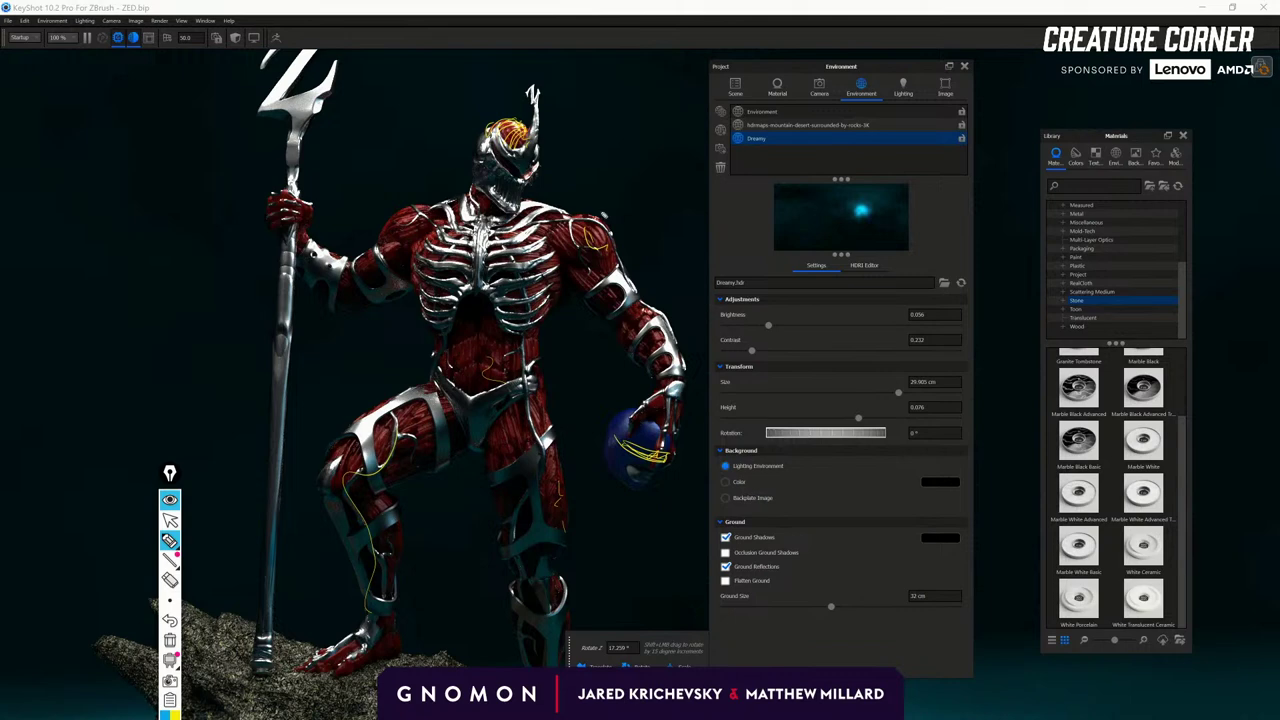
Draw loose yellow annotation curves across the rock base, lower legs and the empty background beside the spear.
{"action": "mouse_move", "coordinate": [321, 632]}
{"action": "left_mouse_down"}
{"action": "mouse_move", "coordinate": [296, 598]}
{"action": "mouse_move", "coordinate": [356, 592]}
{"action": "mouse_move", "coordinate": [384, 608]}
{"action": "left_mouse_up"}
{"action": "mouse_move", "coordinate": [419, 628]}
{"action": "left_mouse_down"}
{"action": "mouse_move", "coordinate": [422, 614]}
{"action": "mouse_move", "coordinate": [510, 663]}
{"action": "left_mouse_up"}
{"action": "mouse_move", "coordinate": [214, 609]}
{"action": "left_mouse_down"}
{"action": "mouse_move", "coordinate": [192, 538]}
{"action": "mouse_move", "coordinate": [257, 589]}
{"action": "left_mouse_up"}
{"action": "left_click_drag", "start_coordinate": [320, 614], "coordinate": [449, 659]}
{"action": "left_click_drag", "start_coordinate": [212, 552], "coordinate": [152, 532]}
{"action": "mouse_move", "coordinate": [136, 602]}
{"action": "left_mouse_down"}
{"action": "mouse_move", "coordinate": [55, 540]}
{"action": "mouse_move", "coordinate": [110, 535]}
{"action": "mouse_move", "coordinate": [130, 605]}
{"action": "left_mouse_up"}
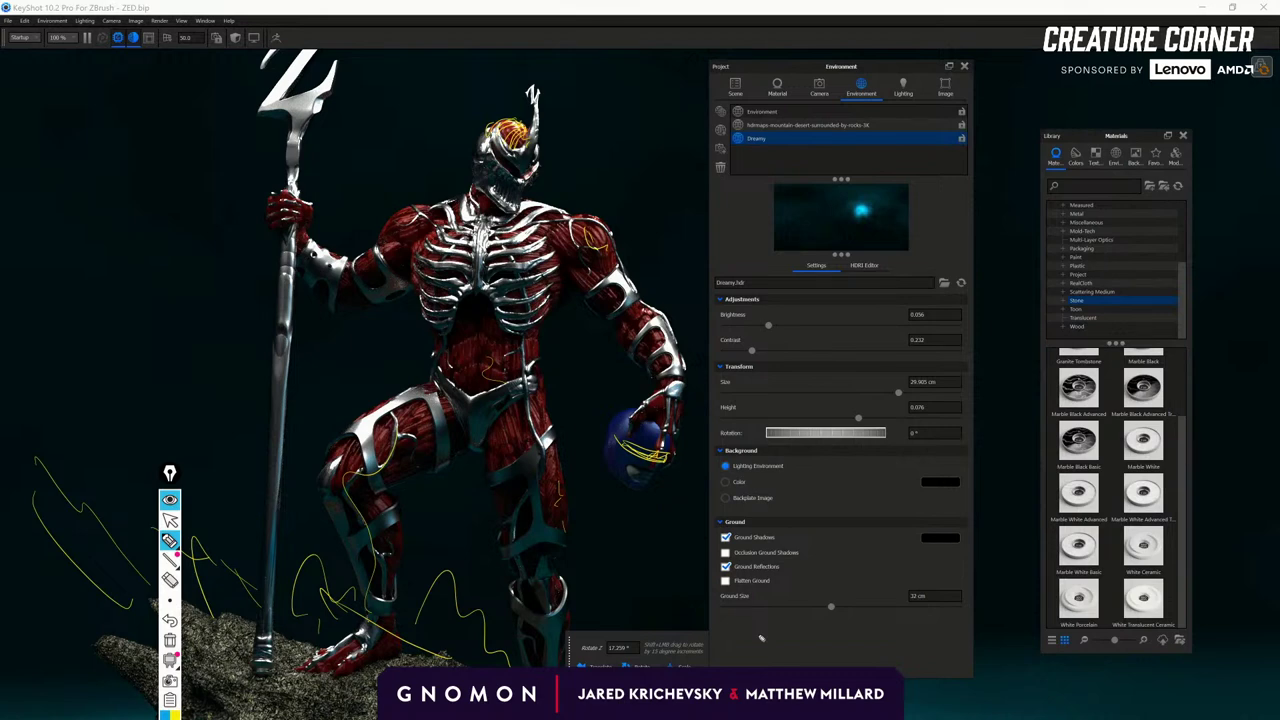
Sketch a looping creature shape around the spear, clear all the screen annotations and return to the pointer.
{"action": "mouse_move", "coordinate": [166, 206]}
{"action": "left_mouse_down"}
{"action": "mouse_move", "coordinate": [112, 275]}
{"action": "mouse_move", "coordinate": [156, 240]}
{"action": "left_mouse_up"}
{"action": "mouse_move", "coordinate": [205, 180]}
{"action": "left_mouse_down"}
{"action": "mouse_move", "coordinate": [174, 188]}
{"action": "mouse_move", "coordinate": [219, 215]}
{"action": "mouse_move", "coordinate": [152, 236]}
{"action": "mouse_move", "coordinate": [189, 170]}
{"action": "mouse_move", "coordinate": [229, 215]}
{"action": "mouse_move", "coordinate": [216, 182]}
{"action": "mouse_move", "coordinate": [229, 212]}
{"action": "left_mouse_up"}
{"action": "left_click_drag", "start_coordinate": [138, 188], "coordinate": [168, 179]}
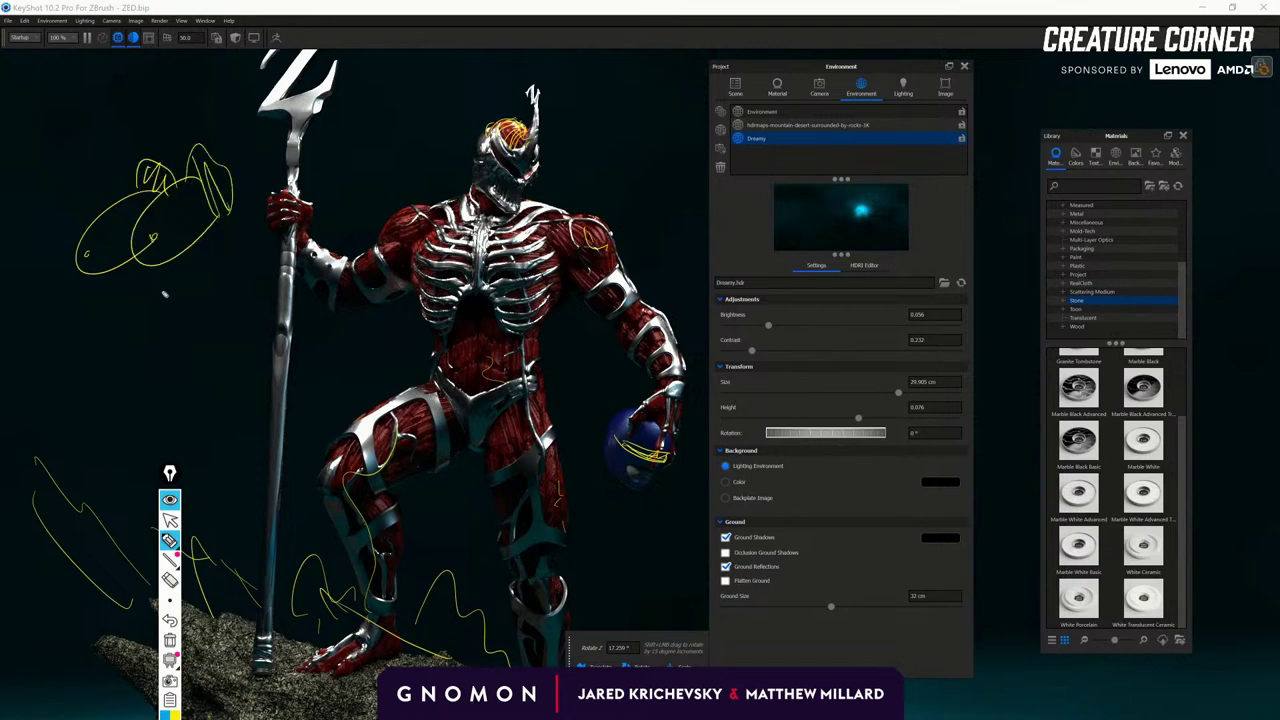
{"action": "mouse_move", "coordinate": [157, 273]}
{"action": "left_mouse_down"}
{"action": "mouse_move", "coordinate": [108, 336]}
{"action": "mouse_move", "coordinate": [166, 315]}
{"action": "mouse_move", "coordinate": [214, 345]}
{"action": "mouse_move", "coordinate": [152, 350]}
{"action": "mouse_move", "coordinate": [170, 380]}
{"action": "mouse_move", "coordinate": [195, 365]}
{"action": "mouse_move", "coordinate": [181, 347]}
{"action": "mouse_move", "coordinate": [226, 370]}
{"action": "mouse_move", "coordinate": [218, 328]}
{"action": "mouse_move", "coordinate": [240, 320]}
{"action": "mouse_move", "coordinate": [242, 288]}
{"action": "mouse_move", "coordinate": [244, 320]}
{"action": "mouse_move", "coordinate": [272, 274]}
{"action": "mouse_move", "coordinate": [280, 300]}
{"action": "mouse_move", "coordinate": [322, 280]}
{"action": "mouse_move", "coordinate": [294, 242]}
{"action": "left_mouse_up"}
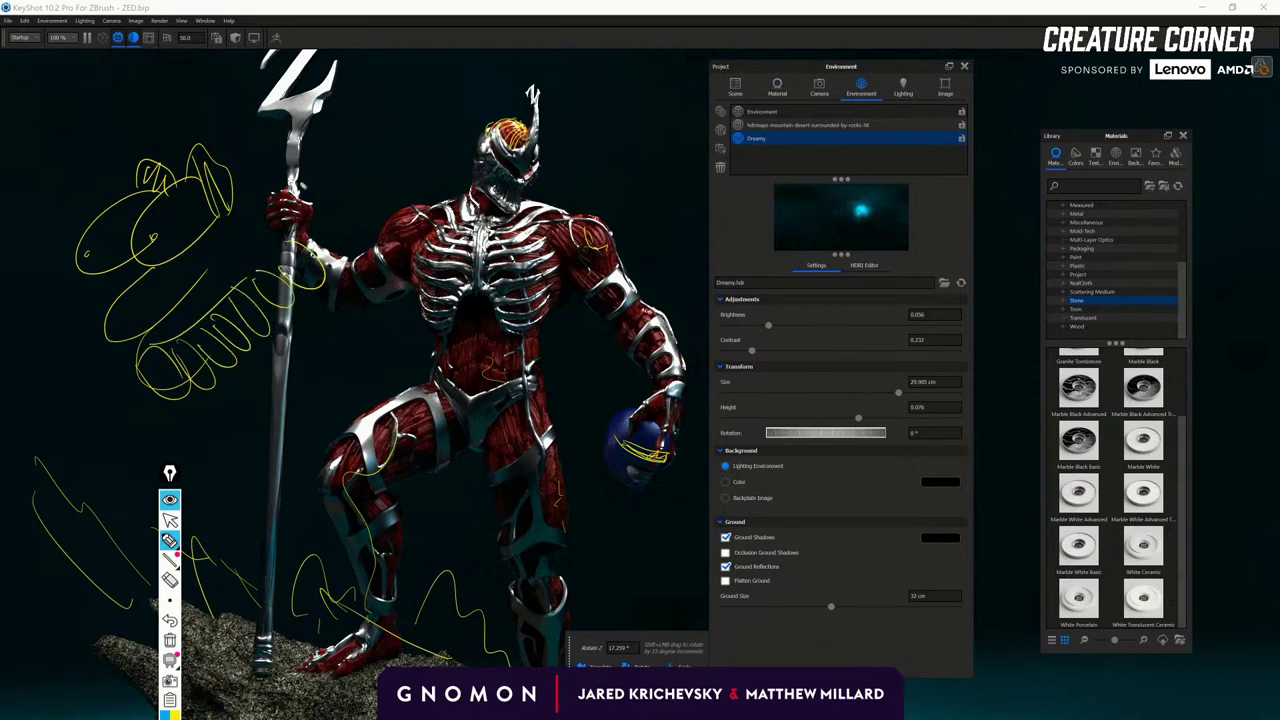
{"action": "mouse_move", "coordinate": [244, 280]}
{"action": "left_mouse_down"}
{"action": "mouse_move", "coordinate": [278, 192]}
{"action": "mouse_move", "coordinate": [290, 210]}
{"action": "mouse_move", "coordinate": [256, 142]}
{"action": "mouse_move", "coordinate": [232, 142]}
{"action": "mouse_move", "coordinate": [248, 140]}
{"action": "left_mouse_up"}
{"action": "left_click_drag", "start_coordinate": [248, 88], "coordinate": [300, 108]}
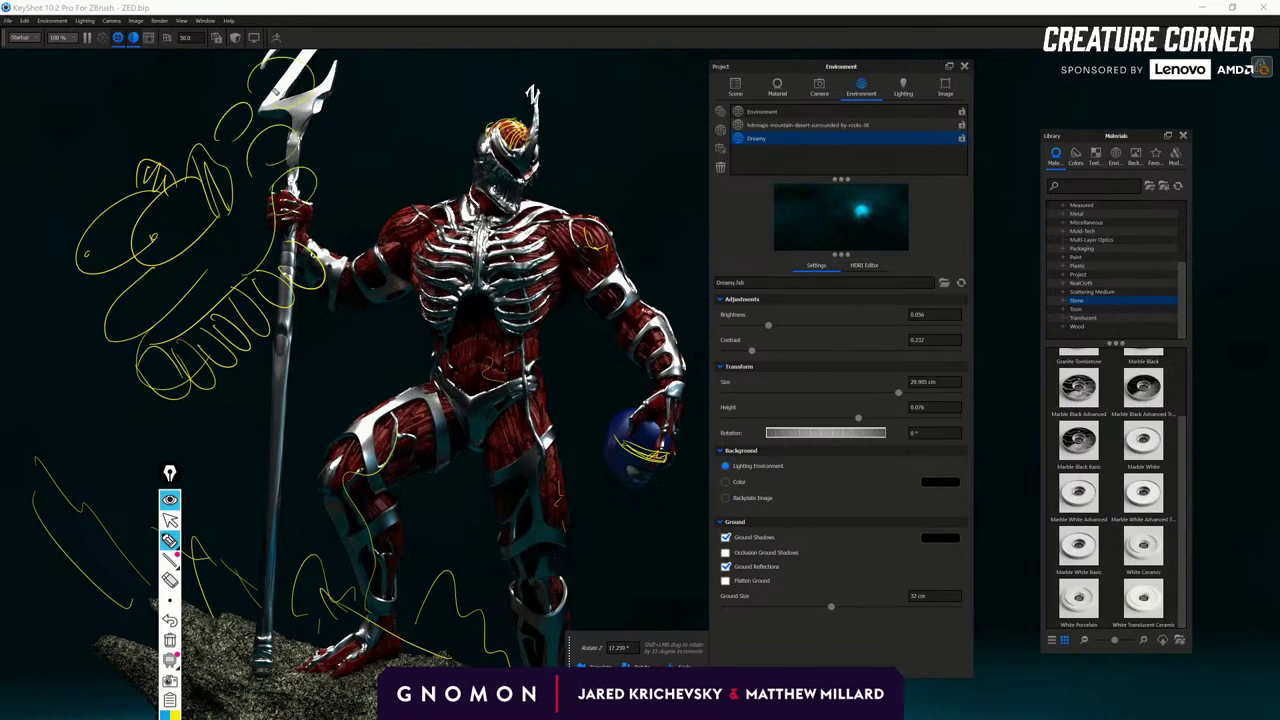
{"action": "mouse_move", "coordinate": [139, 181]}
{"action": "left_mouse_down"}
{"action": "mouse_move", "coordinate": [120, 143]}
{"action": "mouse_move", "coordinate": [174, 222]}
{"action": "mouse_move", "coordinate": [213, 208]}
{"action": "mouse_move", "coordinate": [175, 237]}
{"action": "mouse_move", "coordinate": [165, 212]}
{"action": "mouse_move", "coordinate": [120, 215]}
{"action": "mouse_move", "coordinate": [128, 222]}
{"action": "mouse_move", "coordinate": [99, 258]}
{"action": "left_mouse_up"}
{"action": "mouse_move", "coordinate": [251, 356]}
{"action": "left_mouse_down"}
{"action": "mouse_move", "coordinate": [276, 420]}
{"action": "mouse_move", "coordinate": [236, 458]}
{"action": "mouse_move", "coordinate": [274, 425]}
{"action": "mouse_move", "coordinate": [292, 384]}
{"action": "mouse_move", "coordinate": [318, 388]}
{"action": "mouse_move", "coordinate": [330, 302]}
{"action": "mouse_move", "coordinate": [350, 290]}
{"action": "mouse_move", "coordinate": [273, 458]}
{"action": "mouse_move", "coordinate": [380, 376]}
{"action": "mouse_move", "coordinate": [300, 172]}
{"action": "left_mouse_up"}
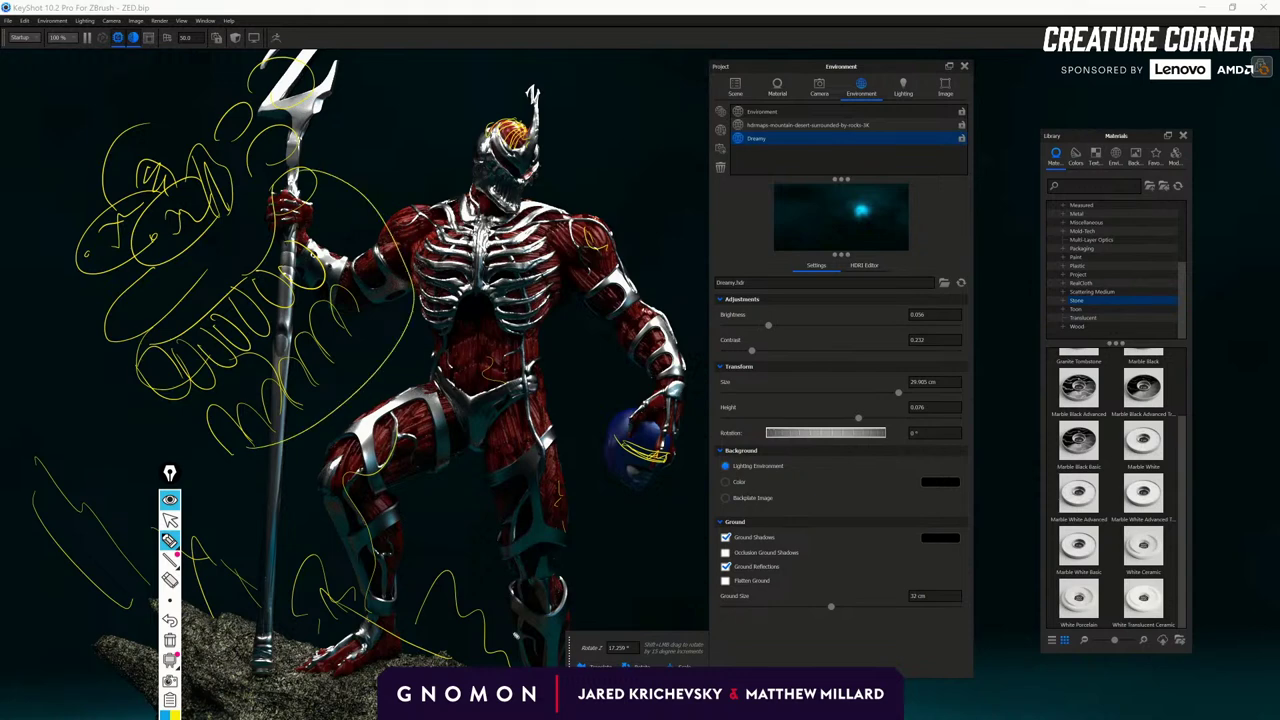
{"action": "left_click", "coordinate": [170, 640]}
{"action": "left_click", "coordinate": [170, 519]}
Try the Glass Basic Orange material on the Liquid Beer Bubbles fluid layer covering the character's muscles.
{"action": "left_click_drag", "start_coordinate": [687, 547], "coordinate": [749, 587]}
{"action": "middle_click_drag", "start_coordinate": [501, 276], "coordinate": [624, 443]}
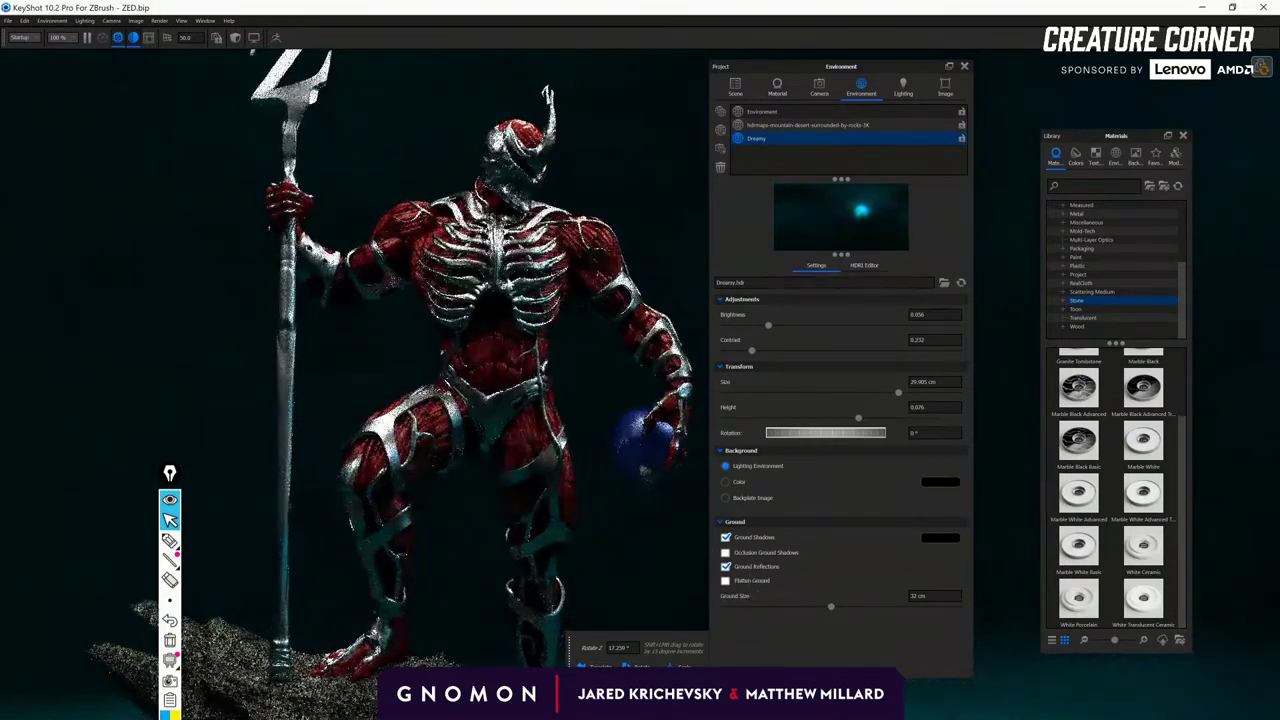
{"action": "scroll", "coordinate": [530, 557], "scroll_direction": "up", "scroll_amount": 10}
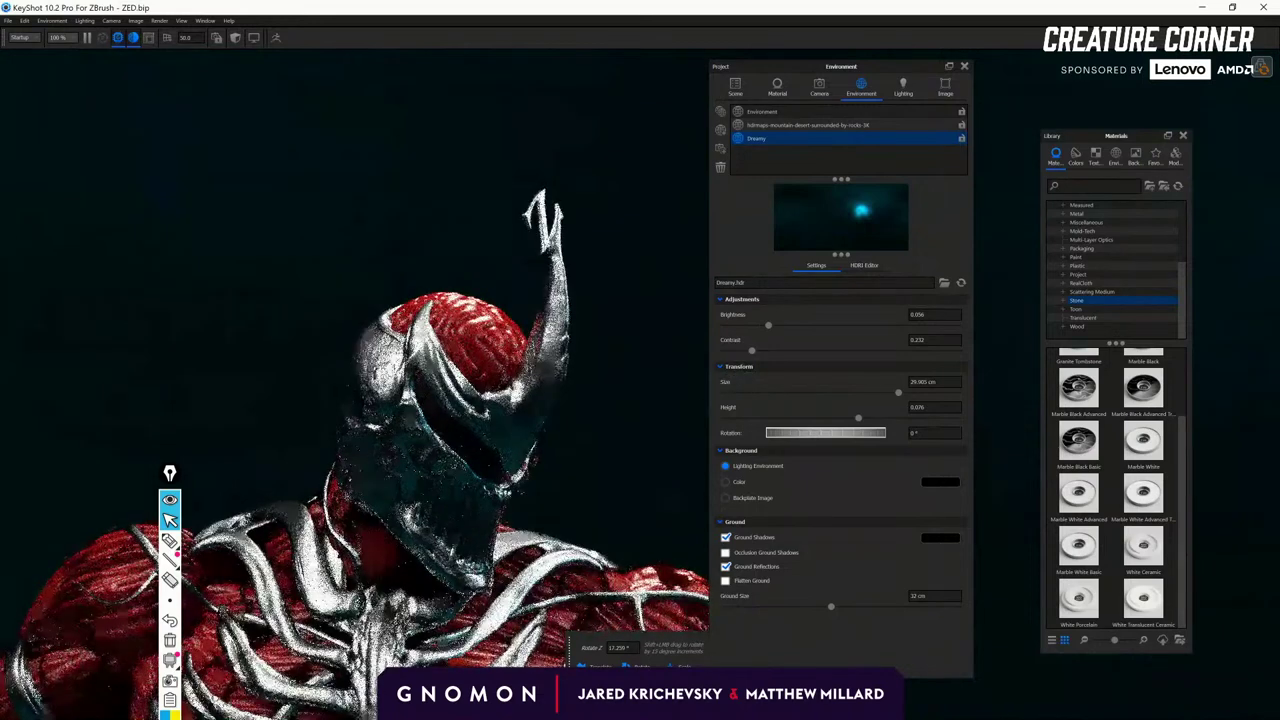
{"action": "left_click", "coordinate": [678, 704]}
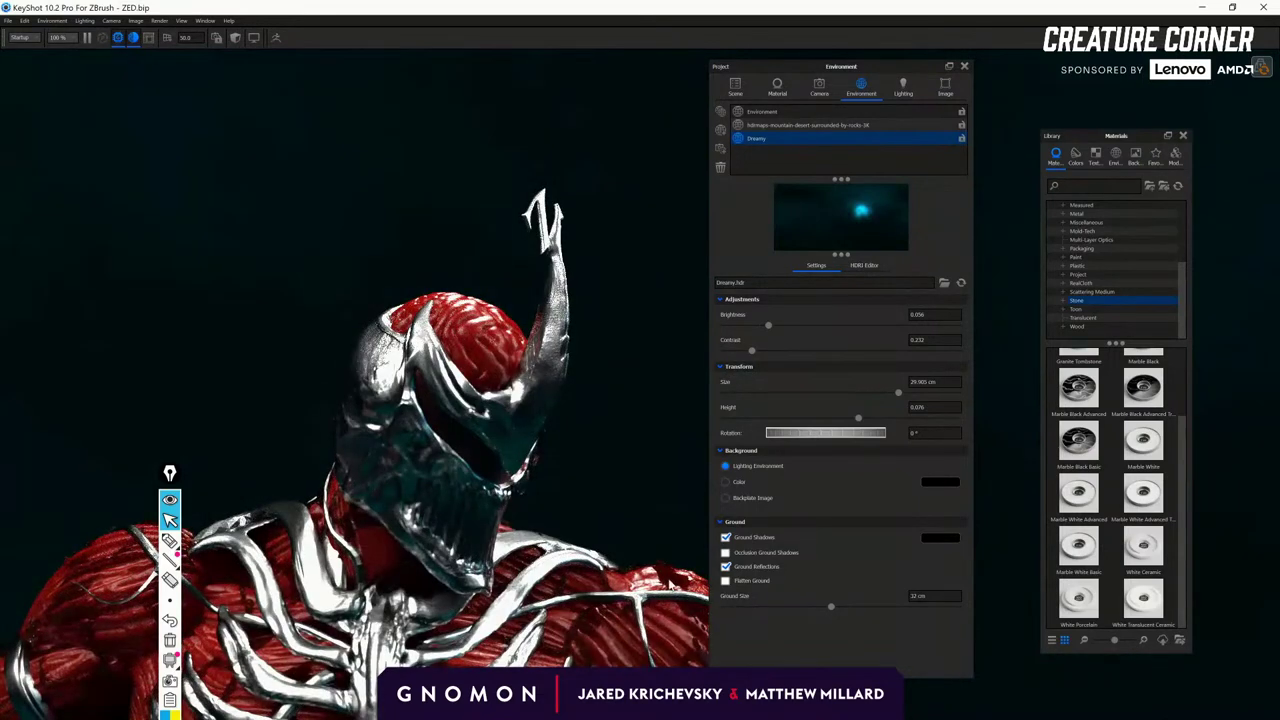
{"action": "double_click", "coordinate": [671, 584]}
{"action": "left_click", "coordinate": [1085, 248]}
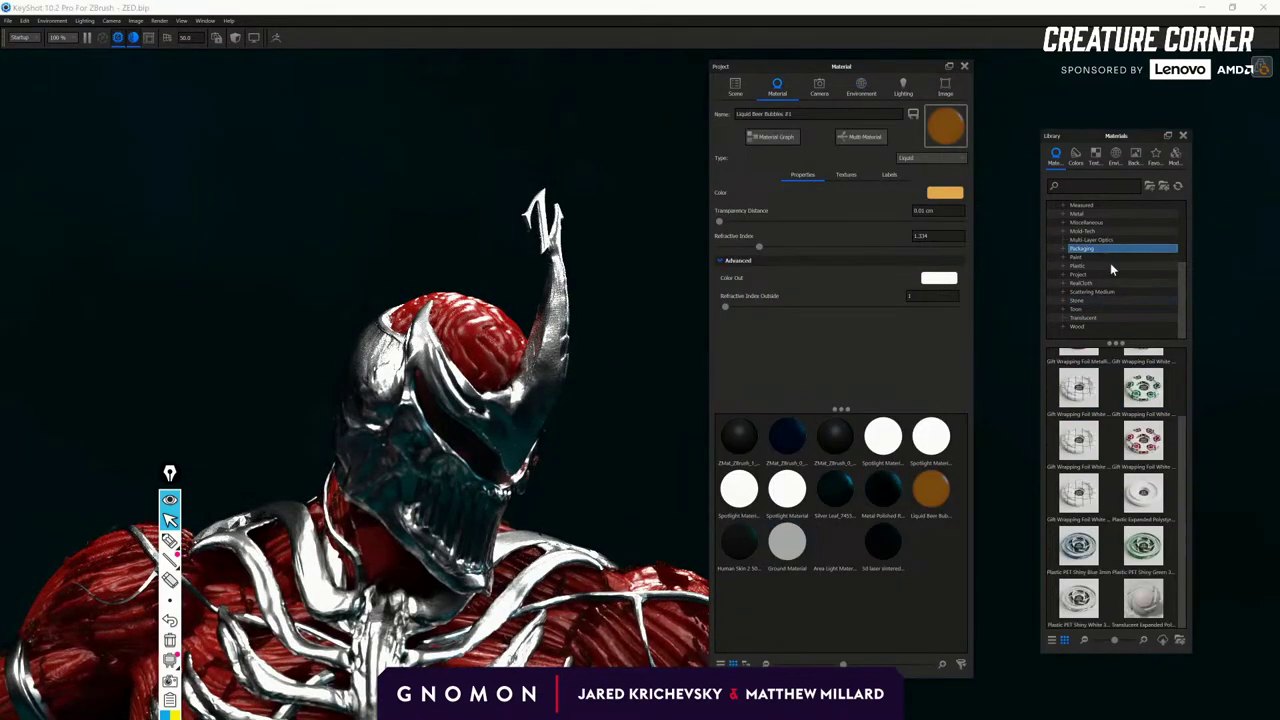
{"action": "scroll", "coordinate": [1100, 275], "scroll_direction": "up", "scroll_amount": 3}
{"action": "left_click", "coordinate": [1099, 274]}
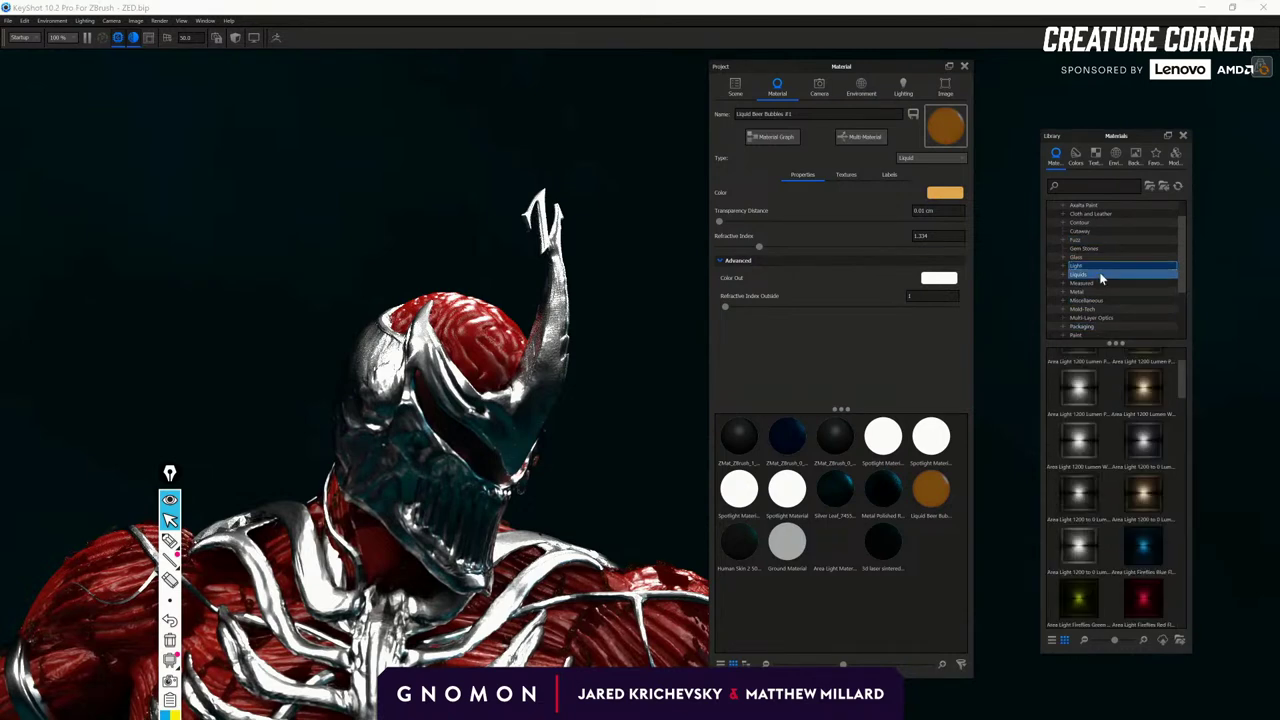
{"action": "left_click", "coordinate": [1094, 258]}
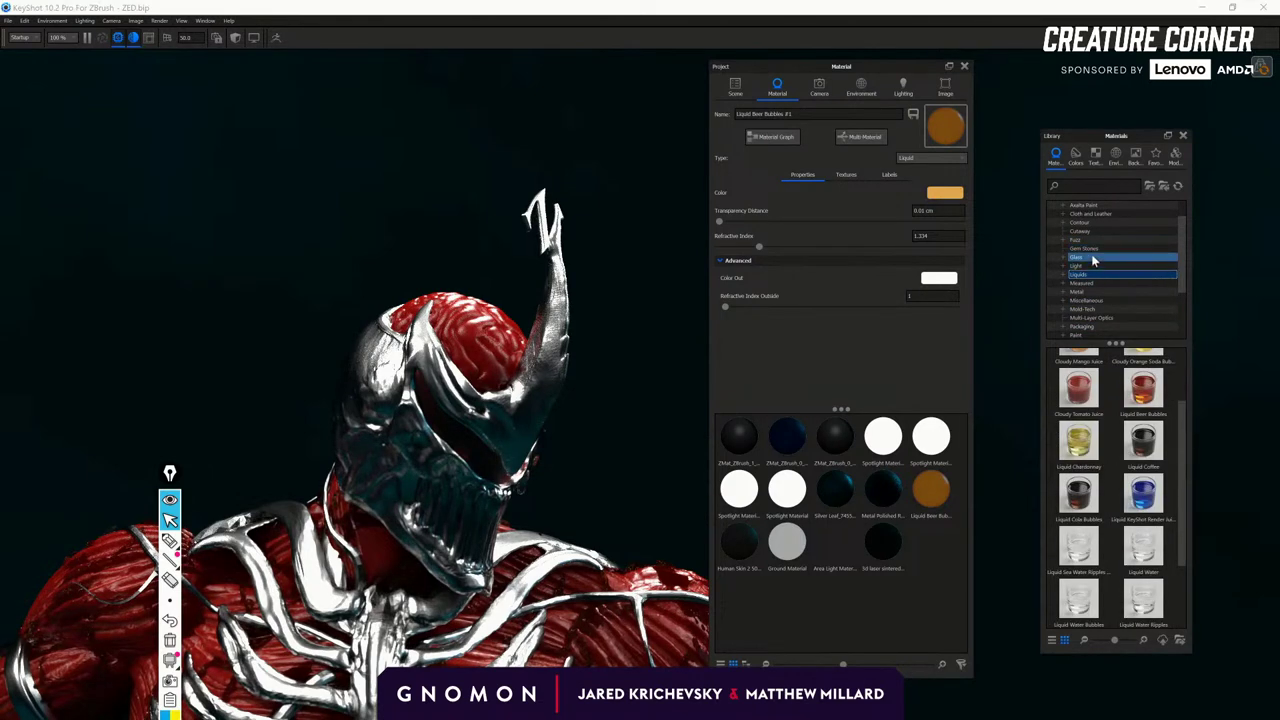
{"action": "left_click_drag", "start_coordinate": [1076, 494], "coordinate": [672, 584]}
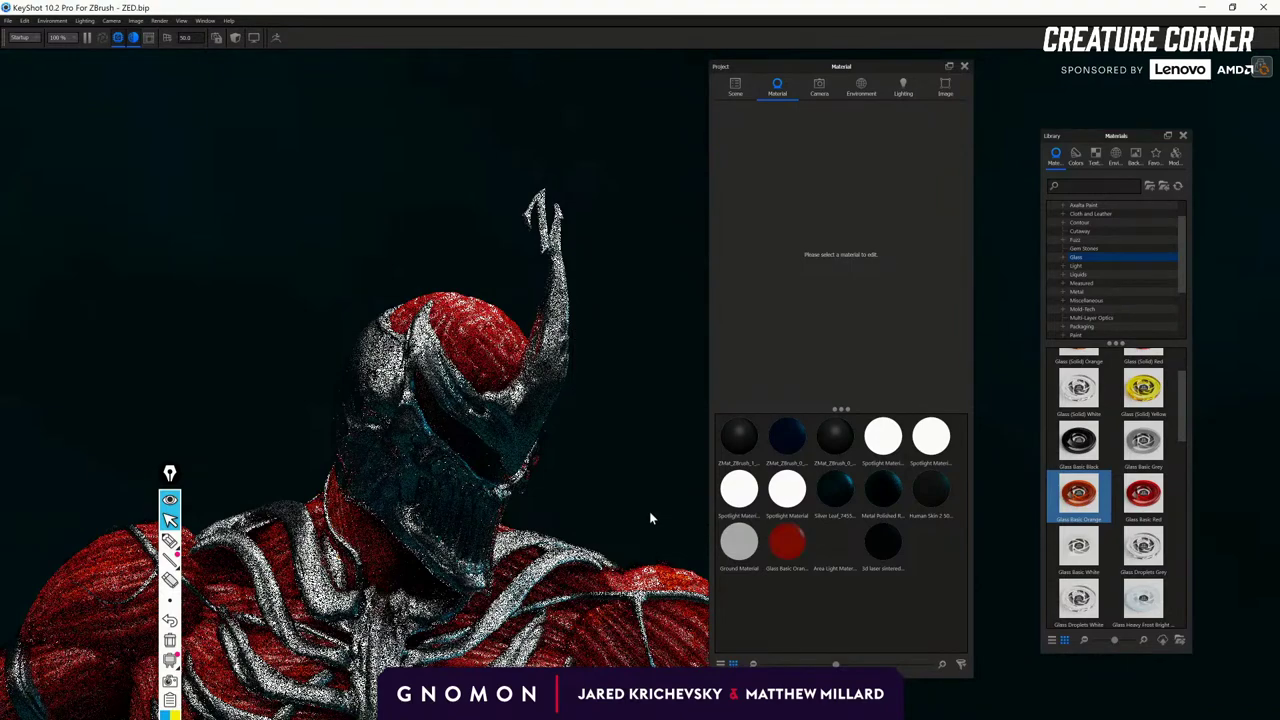
Try the Glass (Solid) Orange and Glass (Solid) Yellow materials on the fluid layer over the muscles.
{"action": "middle_click_drag", "start_coordinate": [460, 565], "coordinate": [337, 409]}
{"action": "left_click_drag", "start_coordinate": [337, 409], "coordinate": [385, 415]}
{"action": "scroll", "coordinate": [397, 421], "scroll_direction": "up", "scroll_amount": 5}
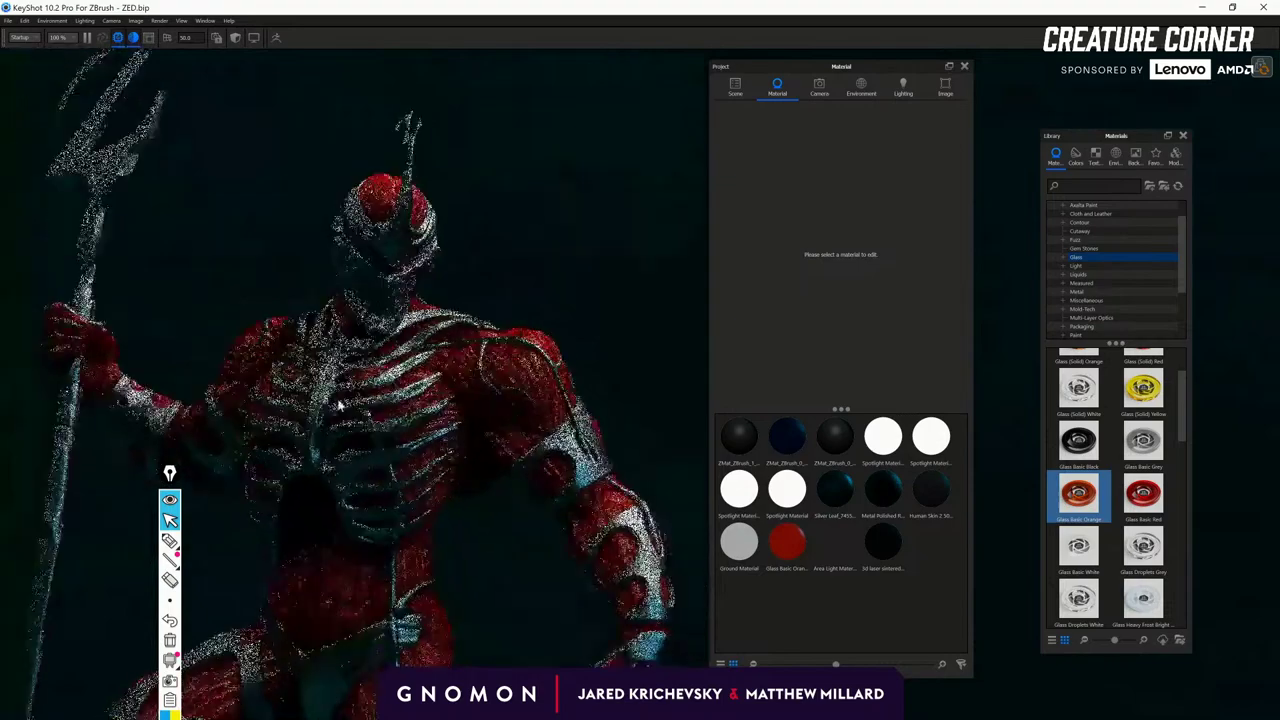
{"action": "scroll", "coordinate": [397, 422], "scroll_direction": "up", "scroll_amount": 5}
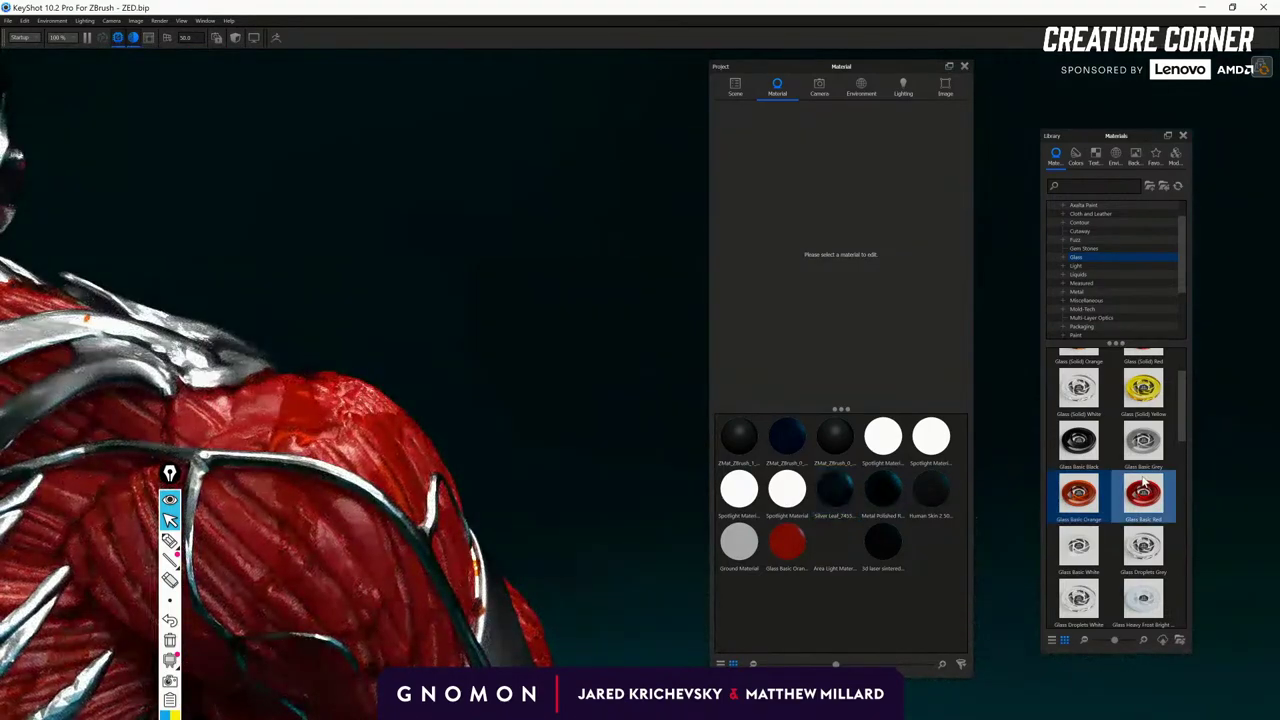
{"action": "scroll", "coordinate": [1206, 400], "scroll_direction": "up", "scroll_amount": 2}
{"action": "left_click_drag", "start_coordinate": [1078, 425], "coordinate": [309, 415]}
{"action": "left_click_drag", "start_coordinate": [1143, 477], "coordinate": [303, 412]}
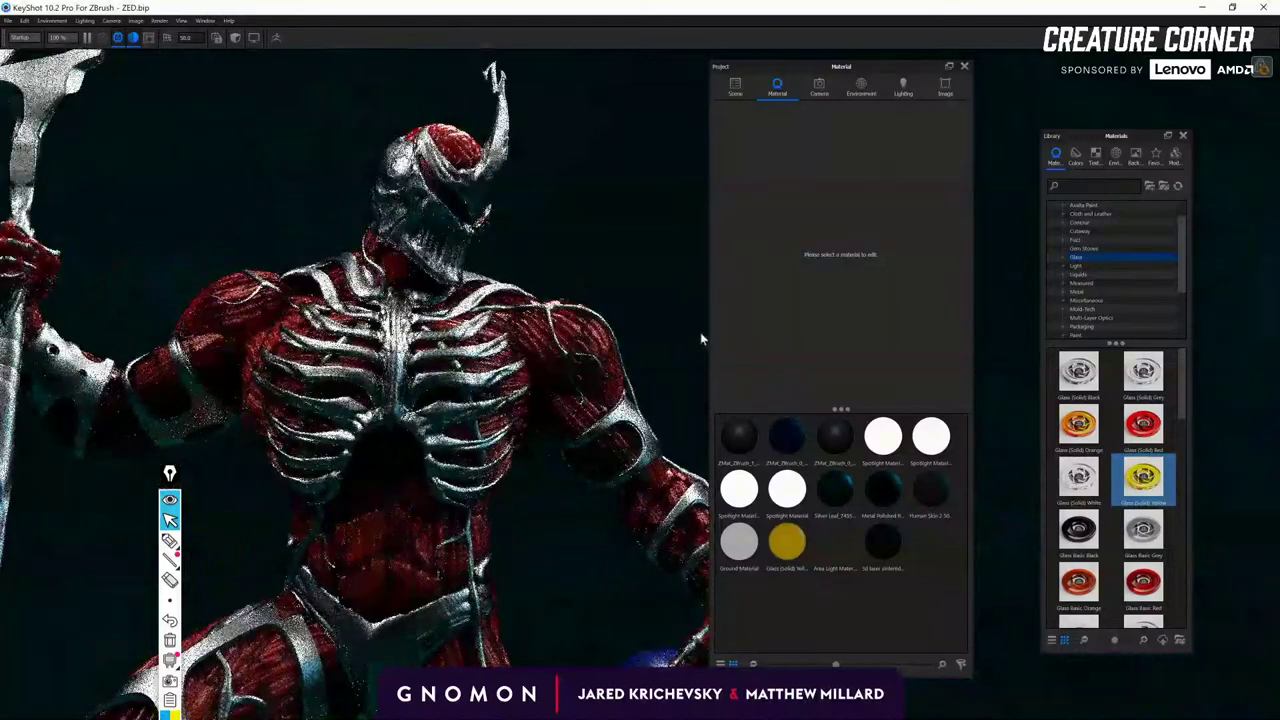
{"action": "left_click_drag", "start_coordinate": [540, 405], "coordinate": [925, 377]}
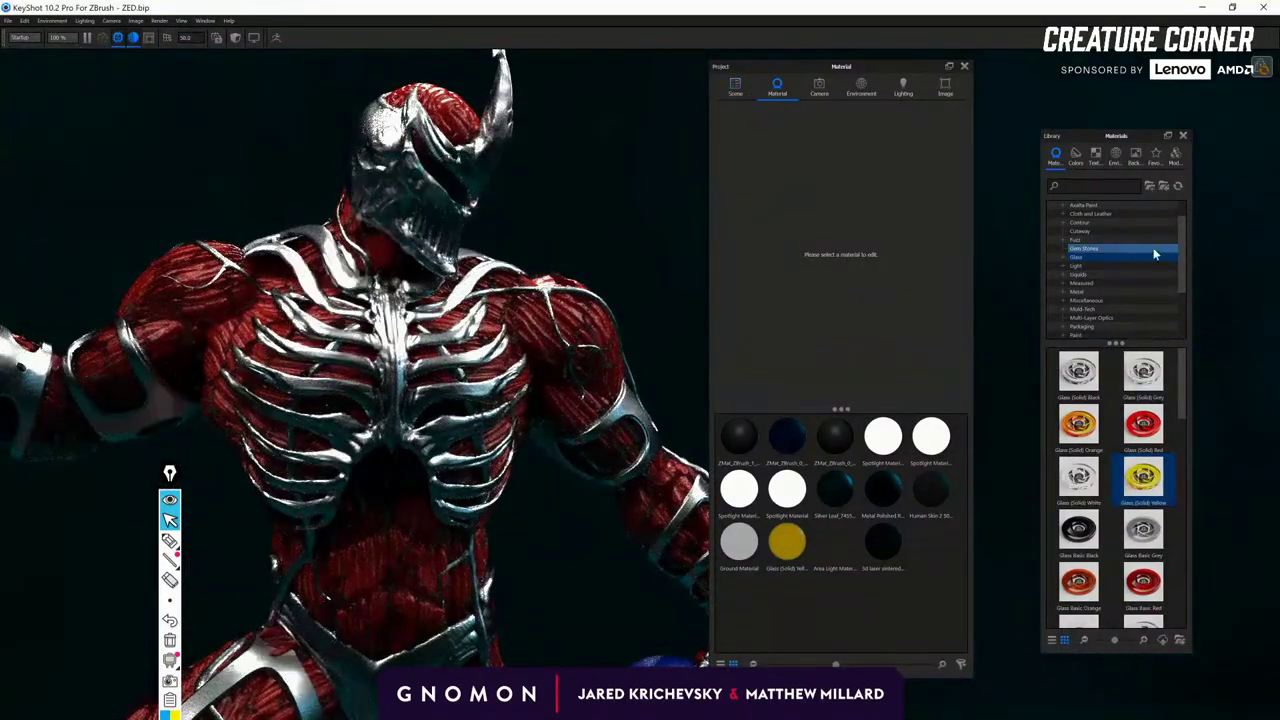
Apply the Human Skin 2 50mm material from the Translucent category to the fluid layer over the muscles.
{"action": "scroll", "coordinate": [1139, 268], "scroll_direction": "down", "scroll_amount": 3}
{"action": "left_click", "coordinate": [1090, 318]}
{"action": "left_click_drag", "start_coordinate": [1143, 372], "coordinate": [623, 342]}
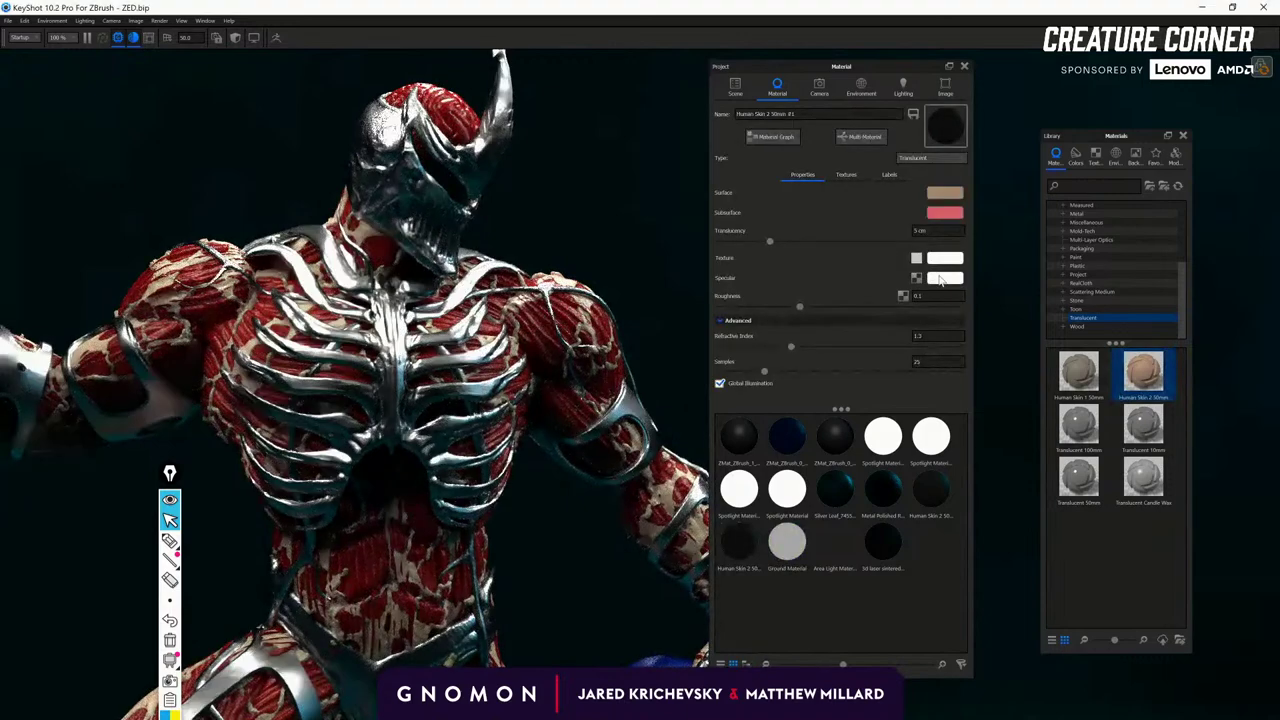
Change the skin material's surface color to a dark red with hue 13° and saturation 100%.
{"action": "left_click", "coordinate": [943, 193]}
{"action": "mouse_move", "coordinate": [910, 176]}
{"action": "left_mouse_down"}
{"action": "mouse_move", "coordinate": [930, 140]}
{"action": "mouse_move", "coordinate": [930, 161]}
{"action": "left_mouse_up"}
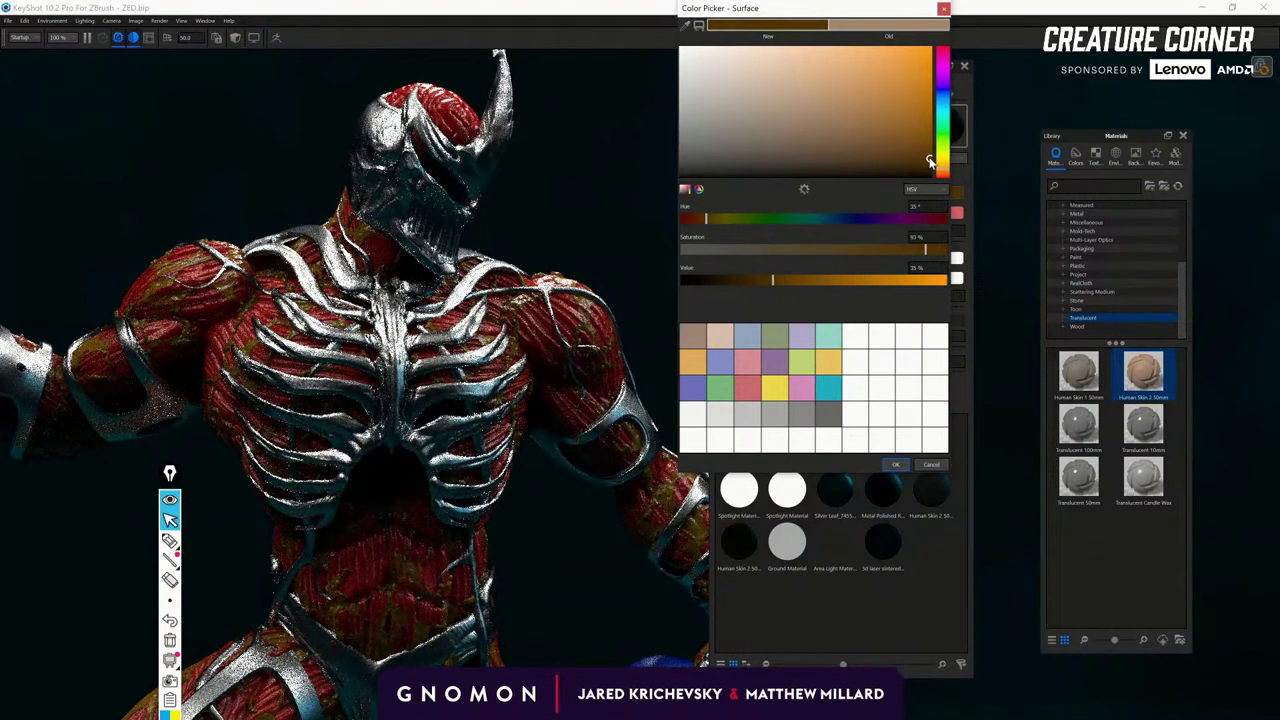
{"action": "left_click", "coordinate": [691, 220]}
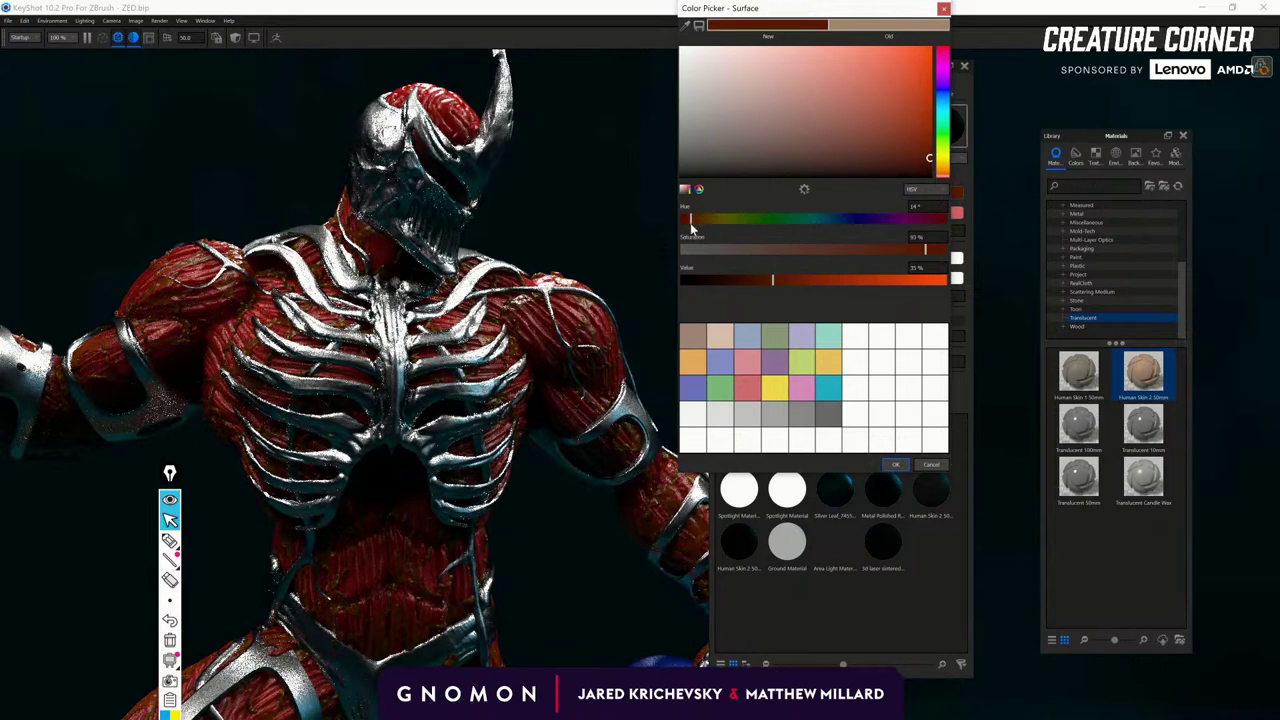
{"action": "mouse_move", "coordinate": [845, 160]}
{"action": "left_mouse_down"}
{"action": "mouse_move", "coordinate": [981, 114]}
{"action": "mouse_move", "coordinate": [976, 168]}
{"action": "mouse_move", "coordinate": [945, 100]}
{"action": "mouse_move", "coordinate": [965, 95]}
{"action": "left_mouse_up"}
{"action": "left_click_drag", "start_coordinate": [909, 121], "coordinate": [967, 170]}
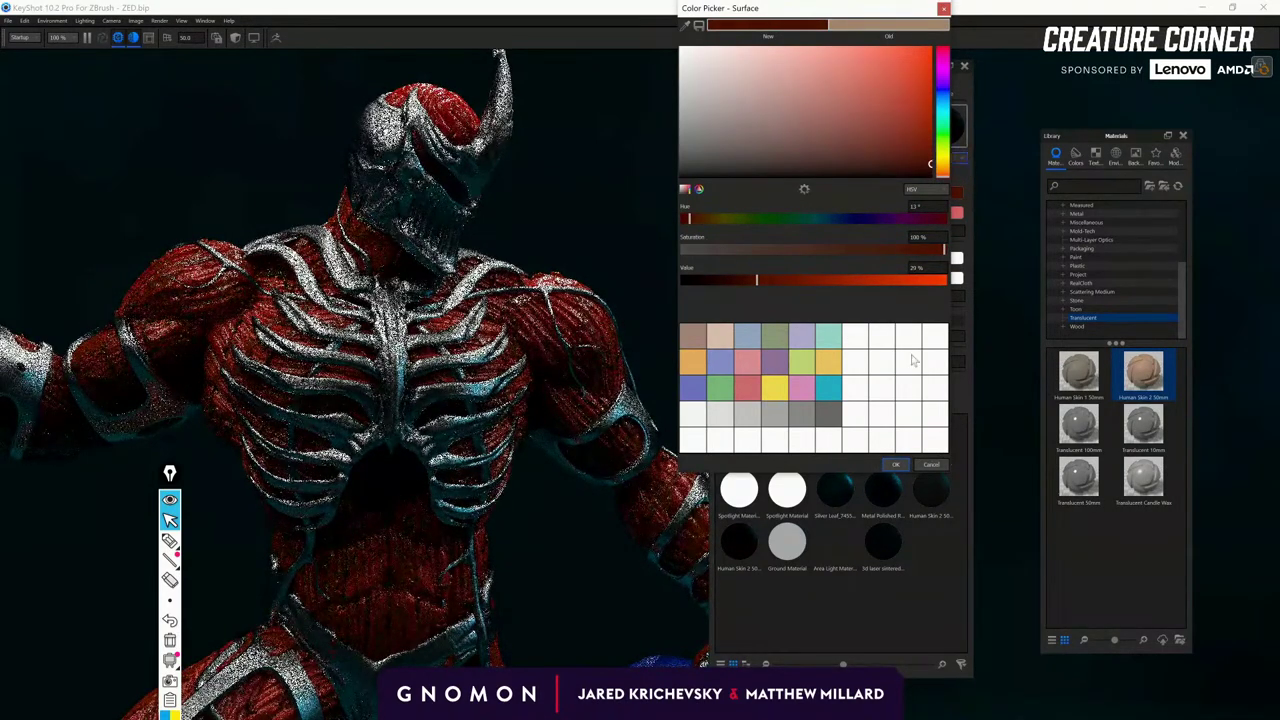
{"action": "left_click", "coordinate": [896, 464]}
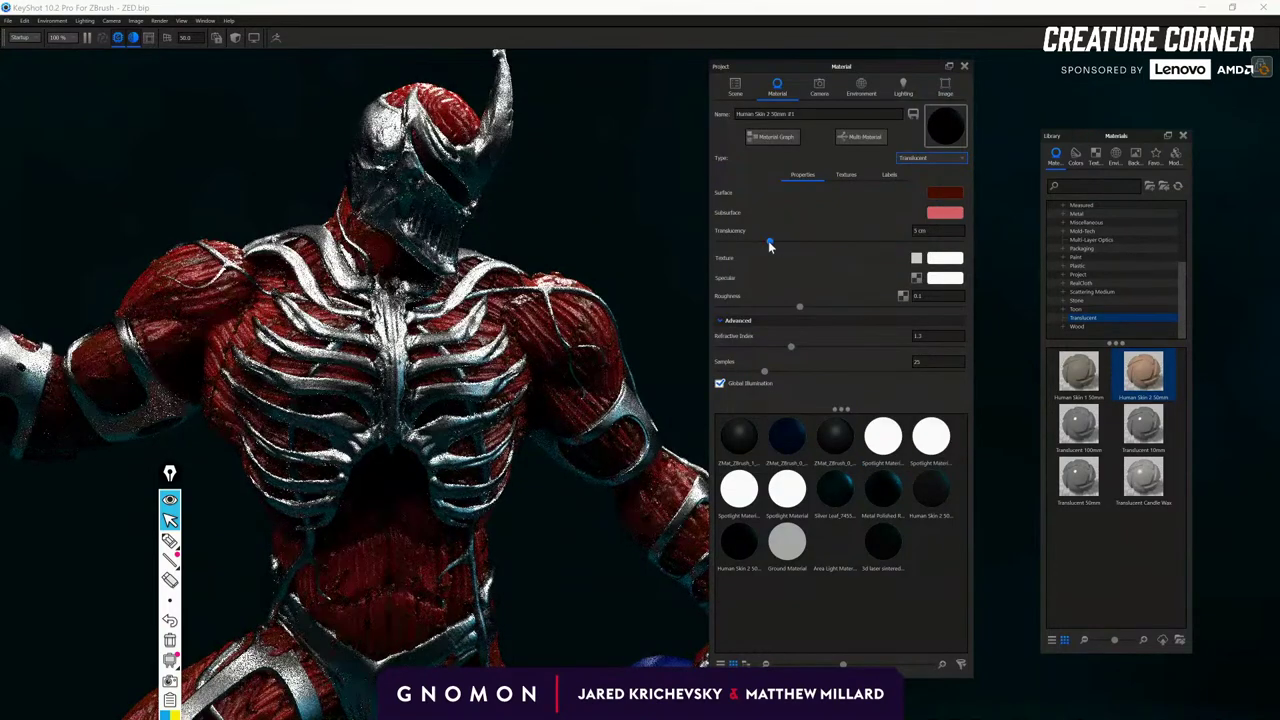
Set the skin material's translucency to about 15.4 cm, roughness to 0.0192 and refractive index to 1.961.
{"action": "left_click_drag", "start_coordinate": [770, 246], "coordinate": [877, 244]}
{"action": "left_click_drag", "start_coordinate": [800, 308], "coordinate": [736, 308]}
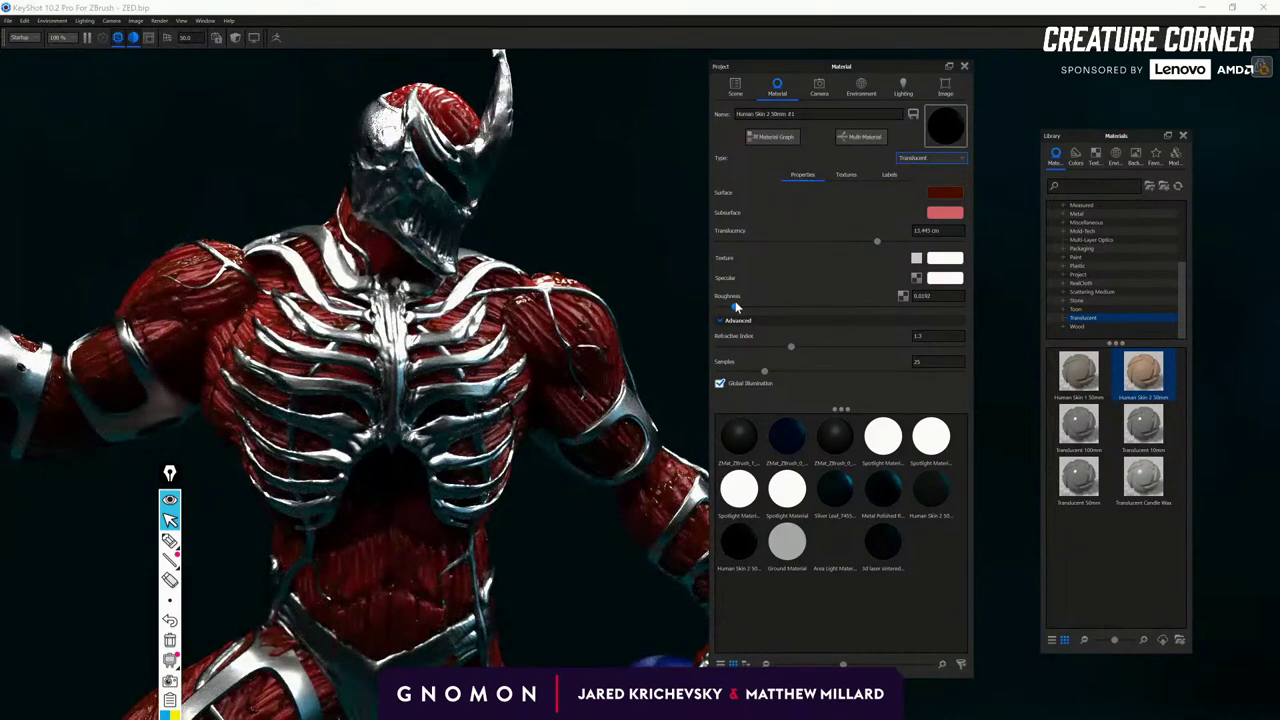
{"action": "left_click_drag", "start_coordinate": [799, 349], "coordinate": [800, 352]}
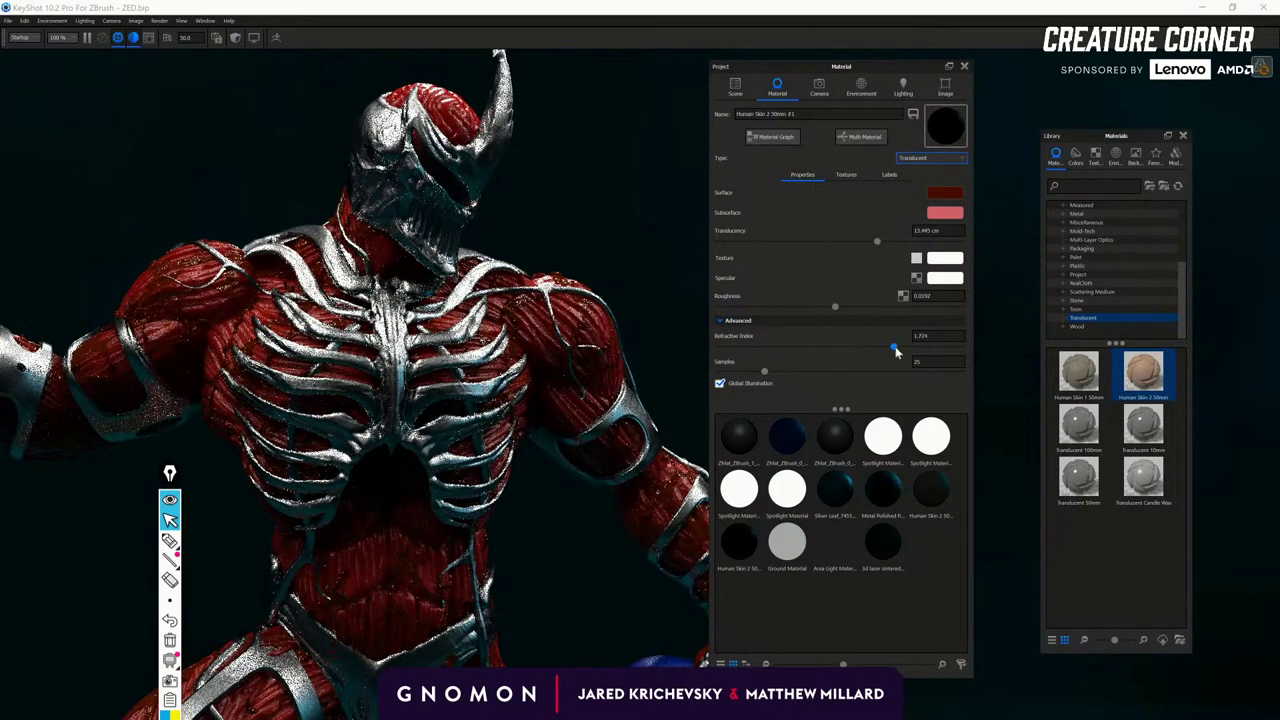
{"action": "left_click_drag", "start_coordinate": [953, 356], "coordinate": [953, 355]}
{"action": "scroll", "coordinate": [621, 596], "scroll_direction": "down", "scroll_amount": 5}
{"action": "left_click_drag", "start_coordinate": [620, 589], "coordinate": [500, 576]}
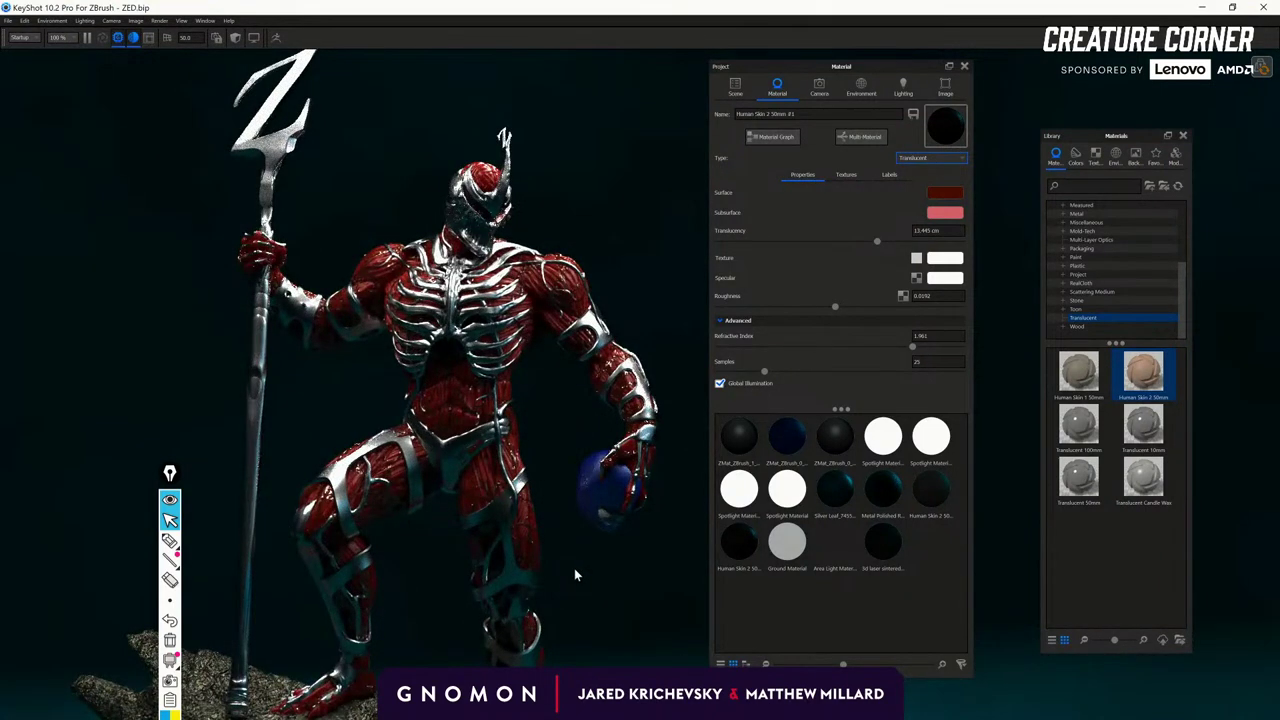
Raise the skin material's roughness to 0.0345 and check the muscle surface on the chest and shoulder up close.
{"action": "left_click_drag", "start_coordinate": [835, 308], "coordinate": [929, 311]}
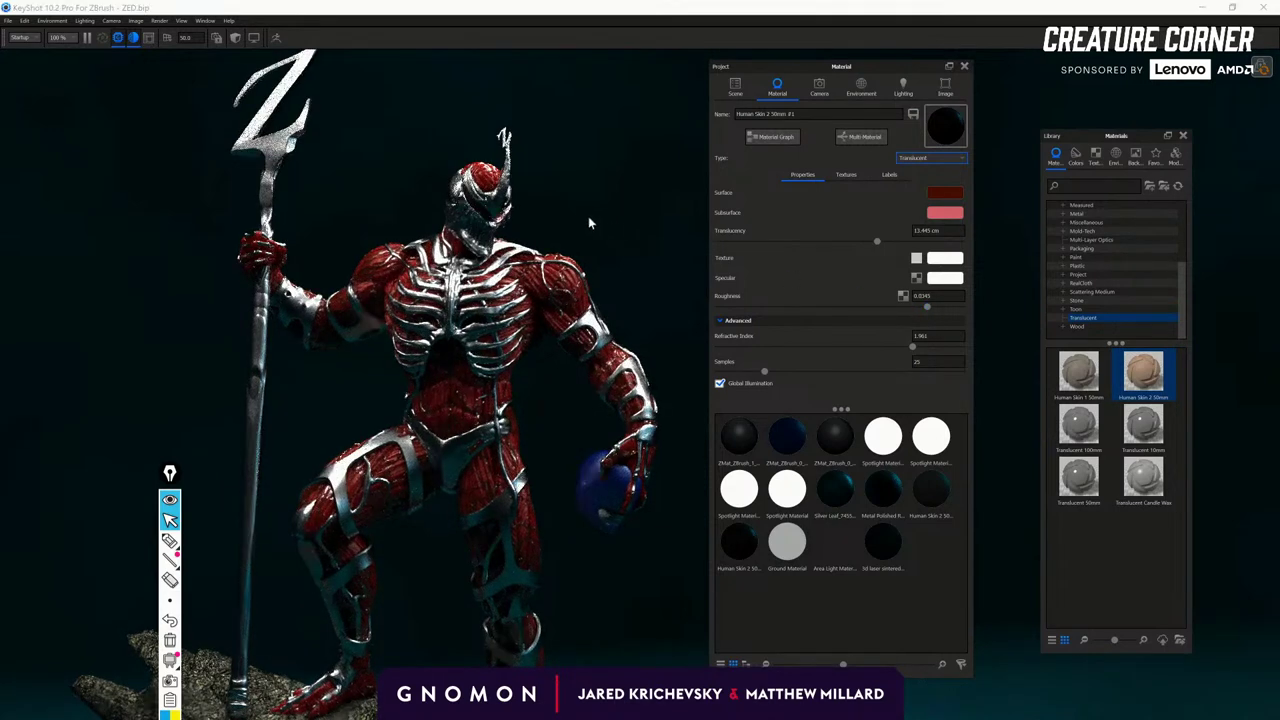
{"action": "scroll", "coordinate": [545, 170], "scroll_direction": "up", "scroll_amount": 4}
{"action": "middle_click_drag", "start_coordinate": [545, 170], "coordinate": [634, 286]}
{"action": "scroll", "coordinate": [634, 288], "scroll_direction": "up", "scroll_amount": 7}
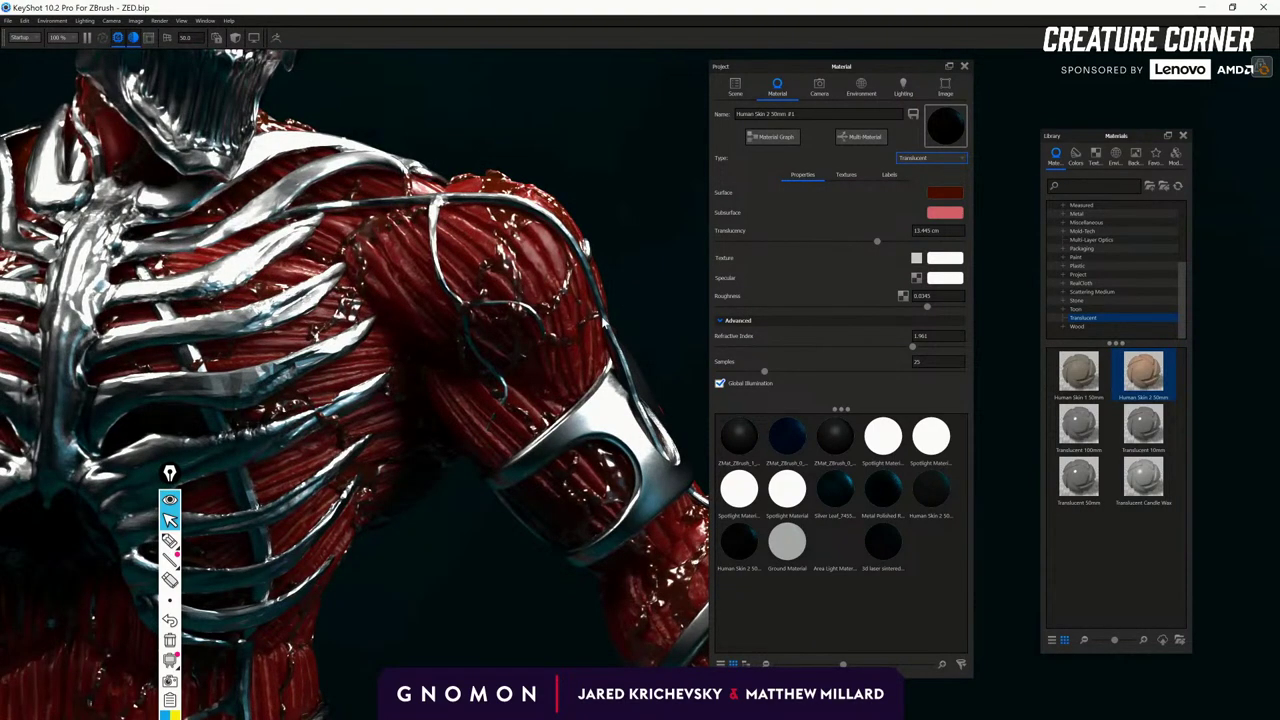
{"action": "scroll", "coordinate": [486, 406], "scroll_direction": "down", "scroll_amount": 5}
{"action": "left_click_drag", "start_coordinate": [486, 406], "coordinate": [414, 414]}
{"action": "scroll", "coordinate": [410, 410], "scroll_direction": "up", "scroll_amount": 3}
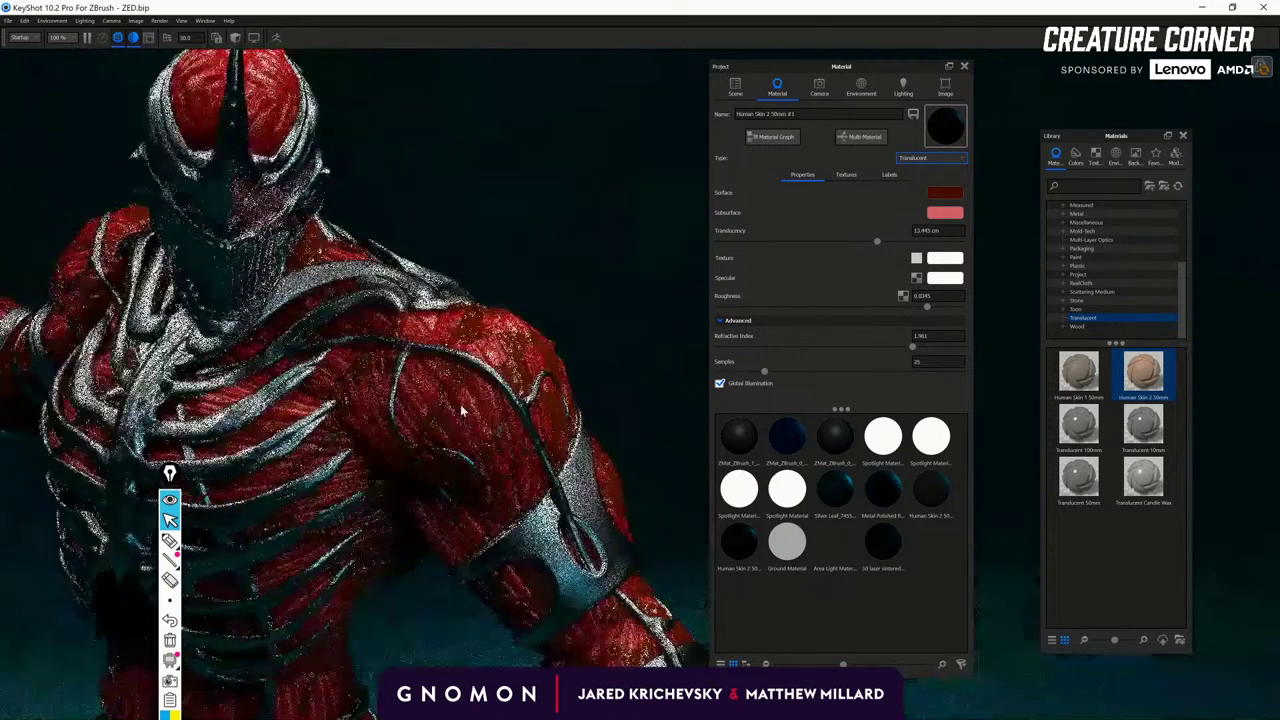
Try the Translucent Orange Juice material from the Liquids category on the fluid layer over the muscles.
{"action": "left_click", "coordinate": [1135, 291]}
{"action": "left_click", "coordinate": [1135, 230]}
{"action": "scroll", "coordinate": [1140, 228], "scroll_direction": "up", "scroll_amount": 3}
{"action": "scroll", "coordinate": [1143, 222], "scroll_direction": "up", "scroll_amount": 2}
{"action": "left_click", "coordinate": [1127, 222]}
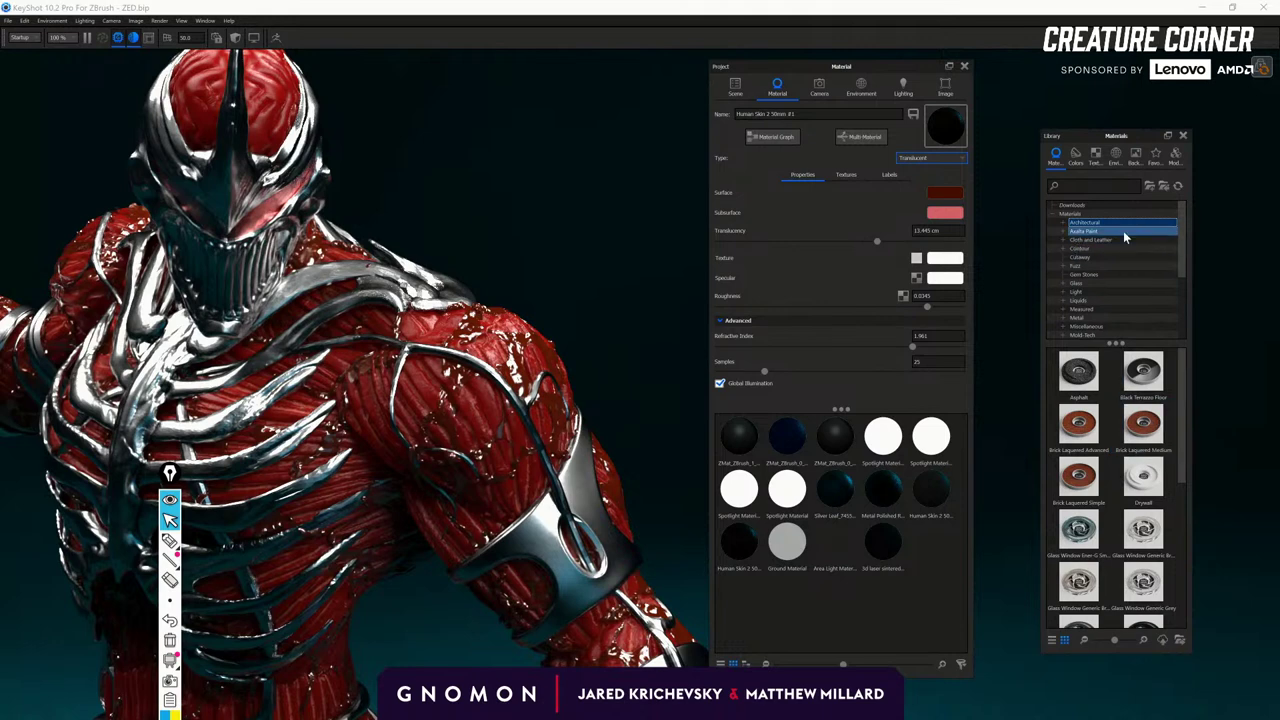
{"action": "left_click", "coordinate": [1098, 300]}
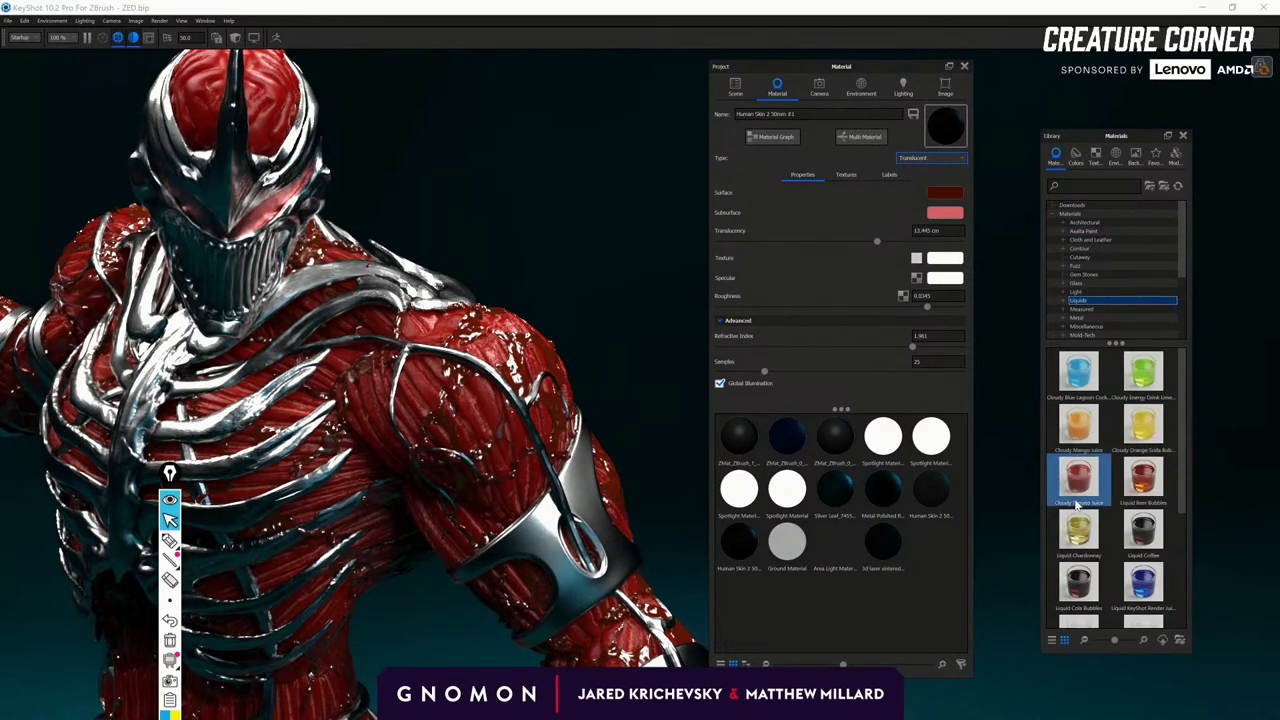
{"action": "scroll", "coordinate": [1076, 486], "scroll_direction": "down", "scroll_amount": 3}
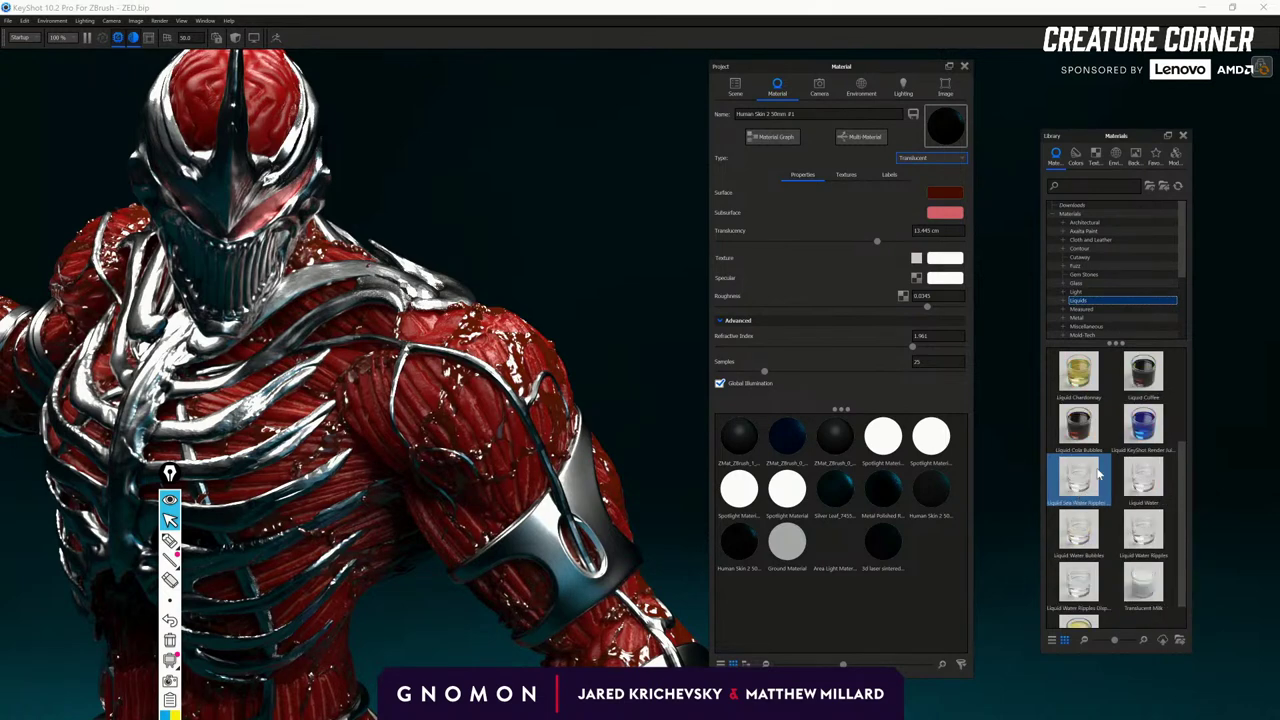
{"action": "scroll", "coordinate": [1098, 478], "scroll_direction": "up", "scroll_amount": 3}
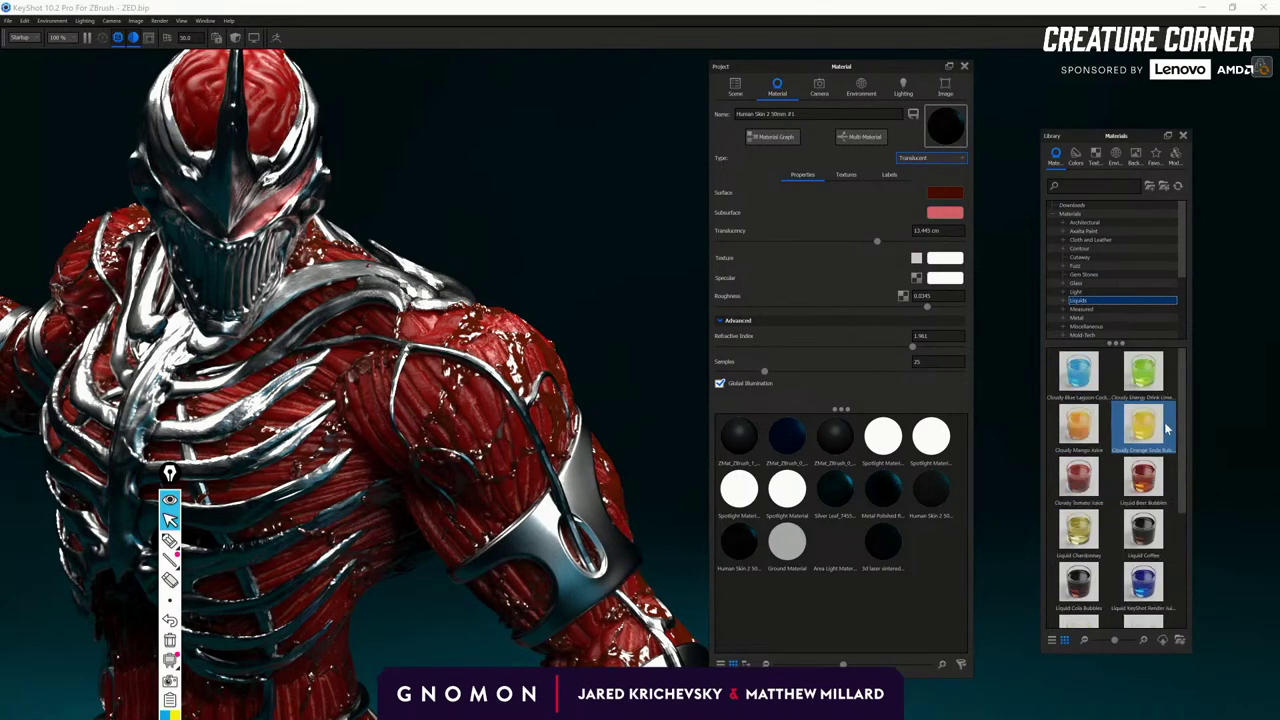
{"action": "mouse_move", "coordinate": [1080, 383]}
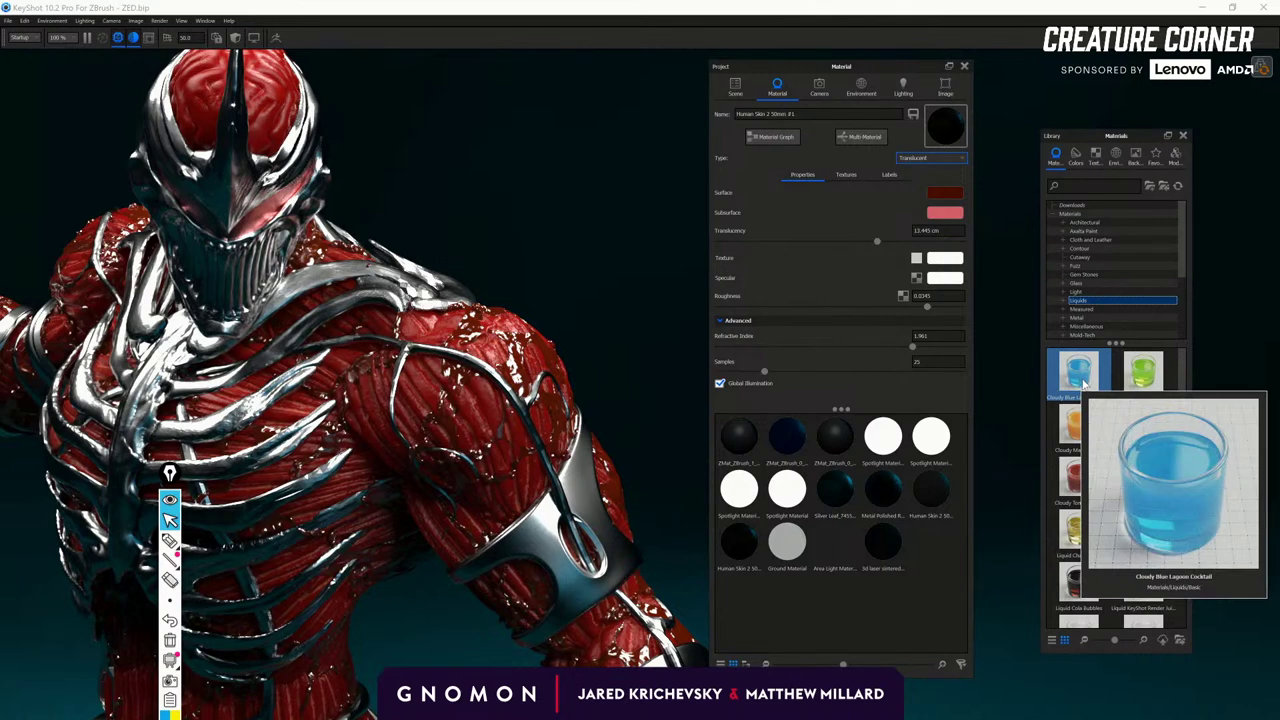
{"action": "scroll", "coordinate": [1150, 600], "scroll_direction": "down", "scroll_amount": 5}
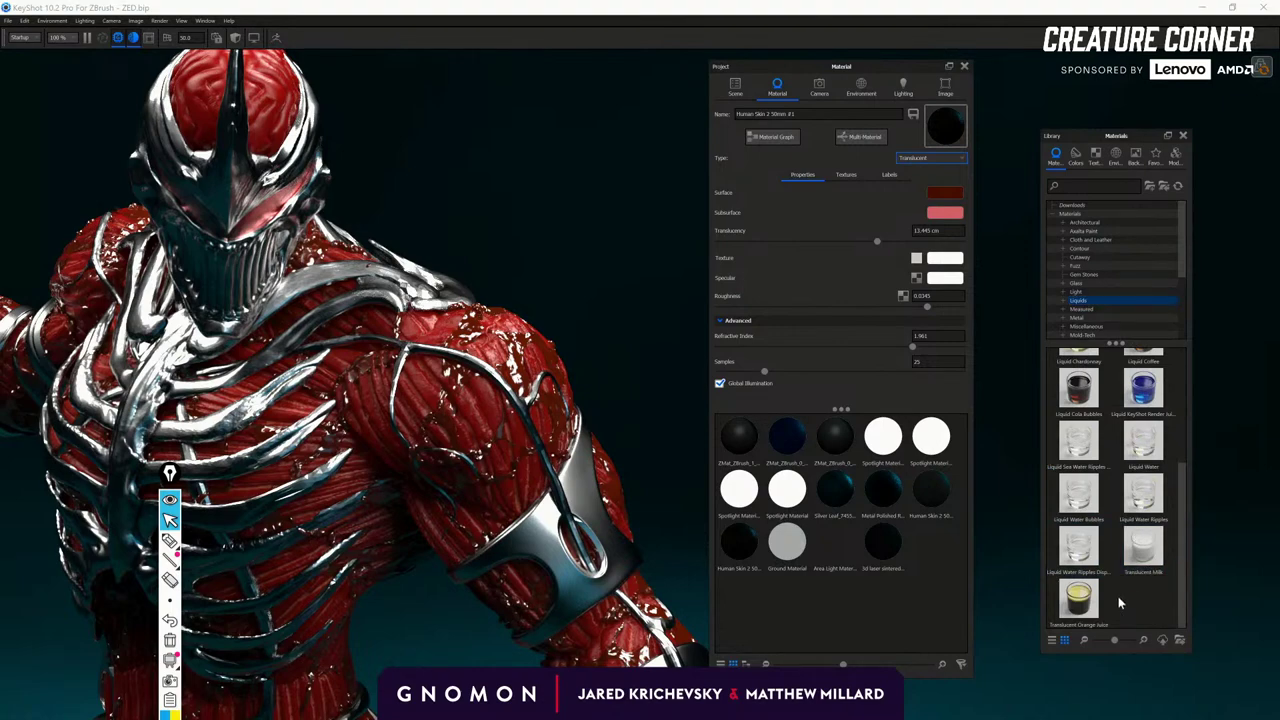
{"action": "left_click_drag", "start_coordinate": [1078, 598], "coordinate": [535, 385]}
{"action": "scroll", "coordinate": [665, 443], "scroll_direction": "down", "scroll_amount": 5}
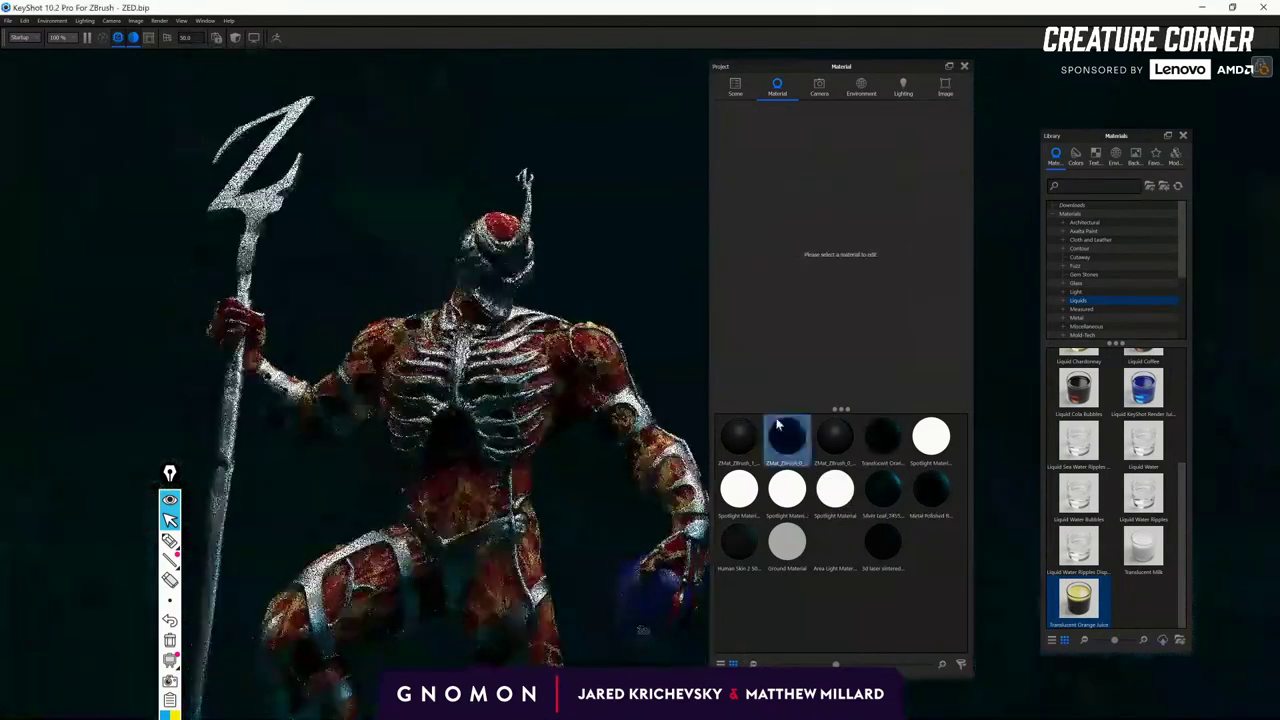
{"action": "scroll", "coordinate": [692, 450], "scroll_direction": "up", "scroll_amount": 5}
Apply the Glass Basic Red material to the fluid layer, enable its Refractive option and check the torso.
{"action": "scroll", "coordinate": [1110, 480], "scroll_direction": "up", "scroll_amount": 5}
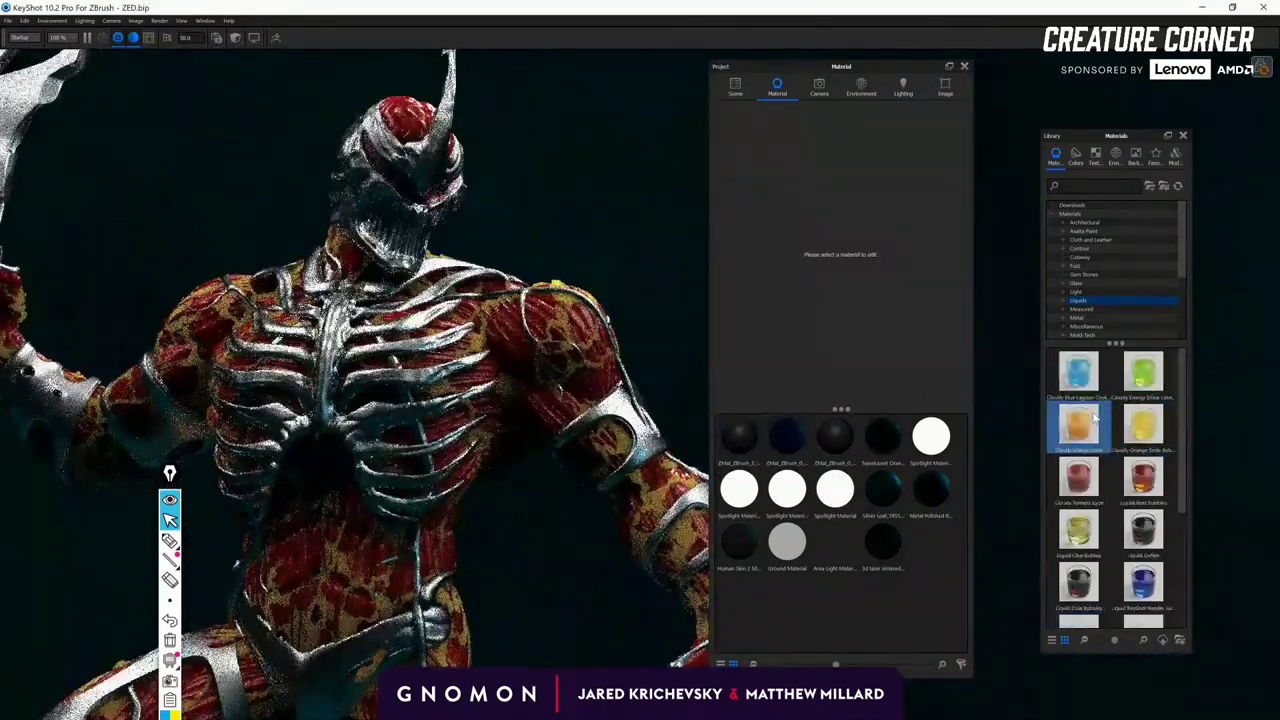
{"action": "left_click", "coordinate": [1104, 286]}
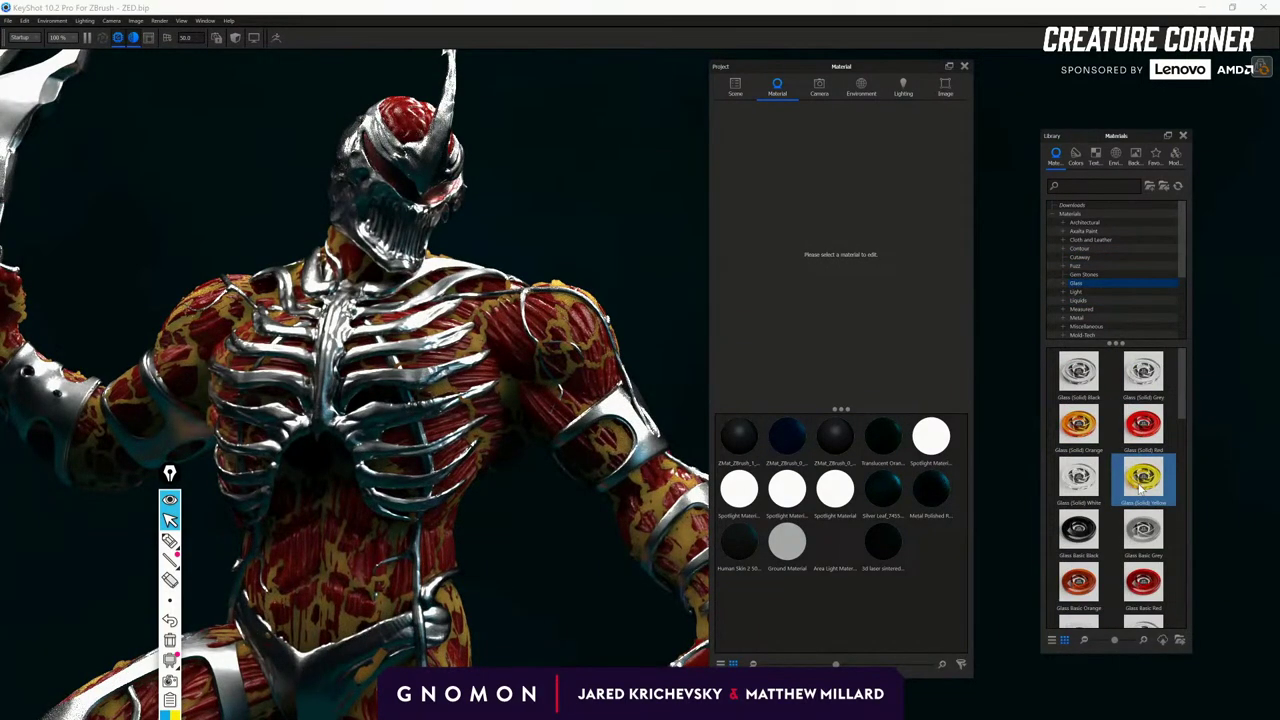
{"action": "left_click_drag", "start_coordinate": [1143, 583], "coordinate": [558, 326]}
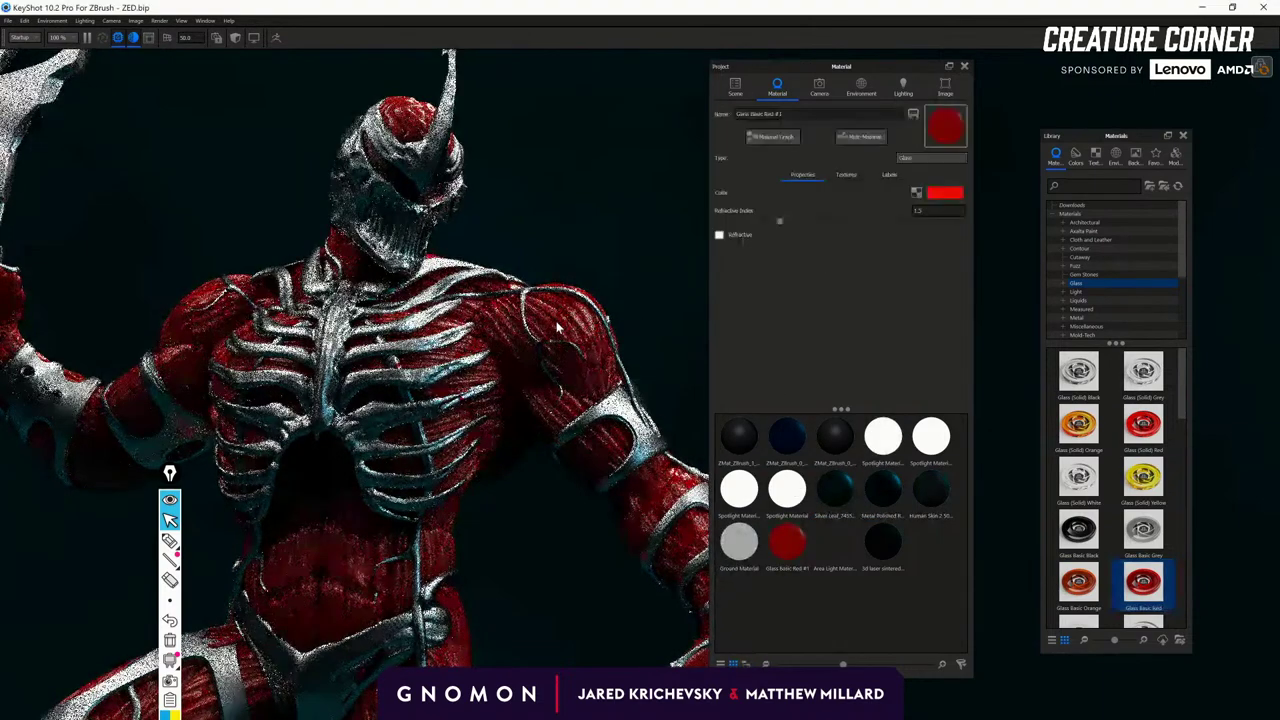
{"action": "left_click", "coordinate": [719, 235]}
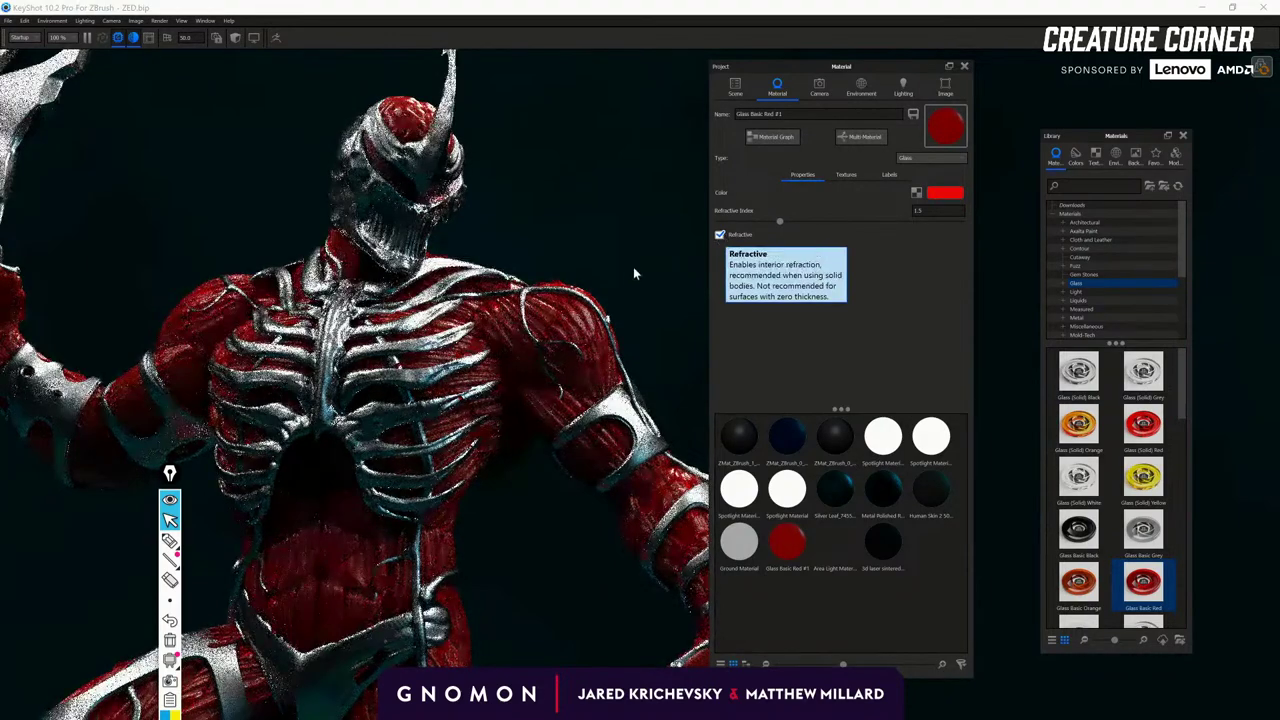
{"action": "scroll", "coordinate": [521, 569], "scroll_direction": "down", "scroll_amount": 2}
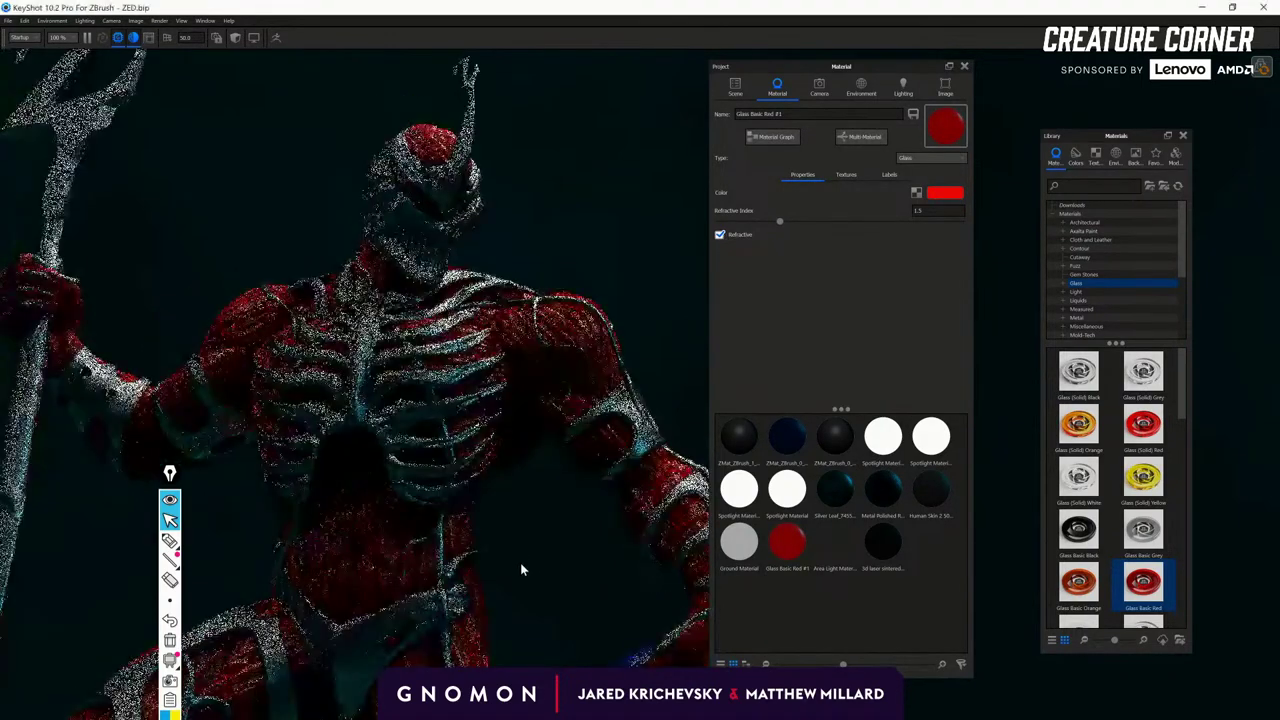
{"action": "left_click_drag", "start_coordinate": [521, 570], "coordinate": [613, 601]}
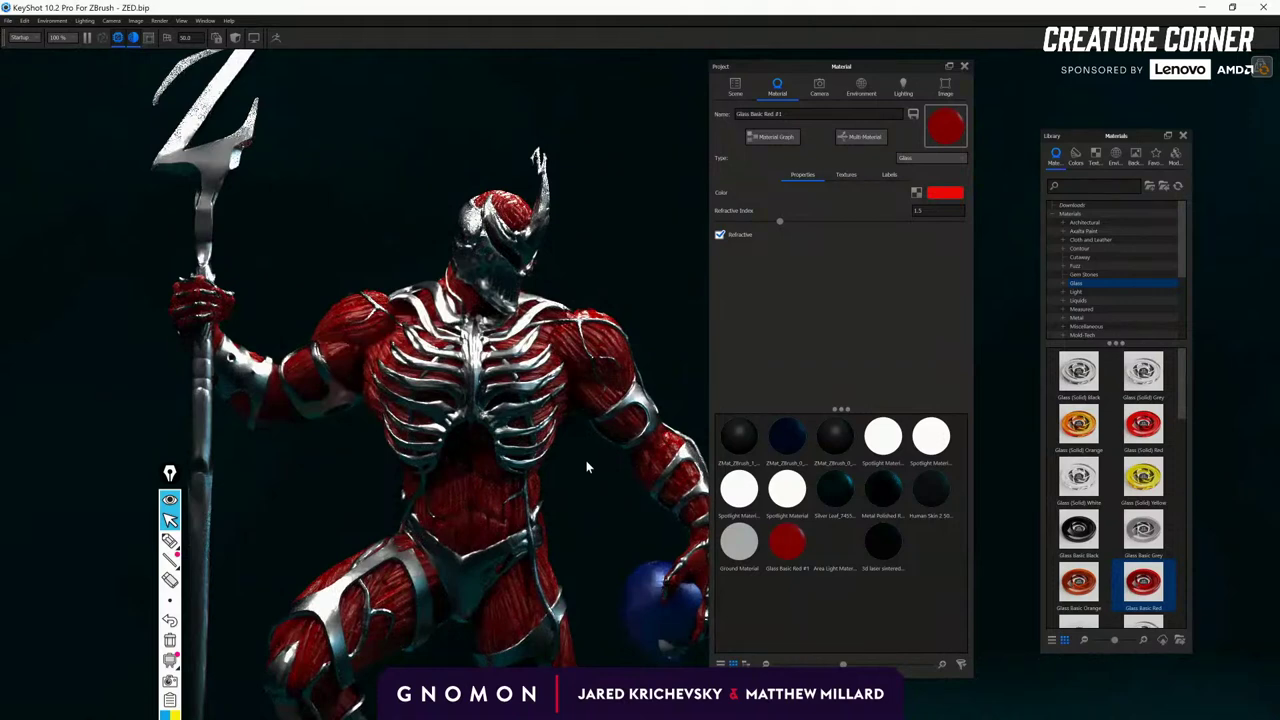
Apply the Glass (Solid) Yellow material to the fluid layer and examine the character from the front and back.
{"action": "scroll", "coordinate": [1115, 535], "scroll_direction": "down", "scroll_amount": 10}
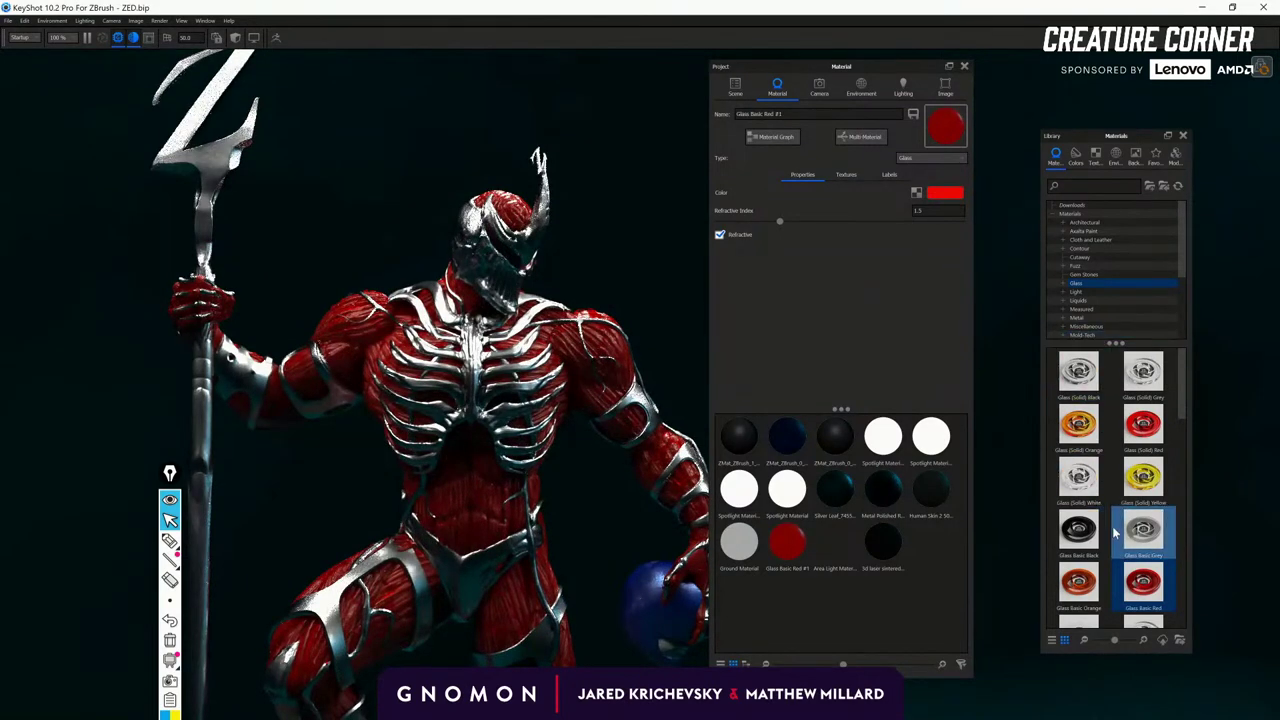
{"action": "scroll", "coordinate": [1115, 535], "scroll_direction": "up", "scroll_amount": 8}
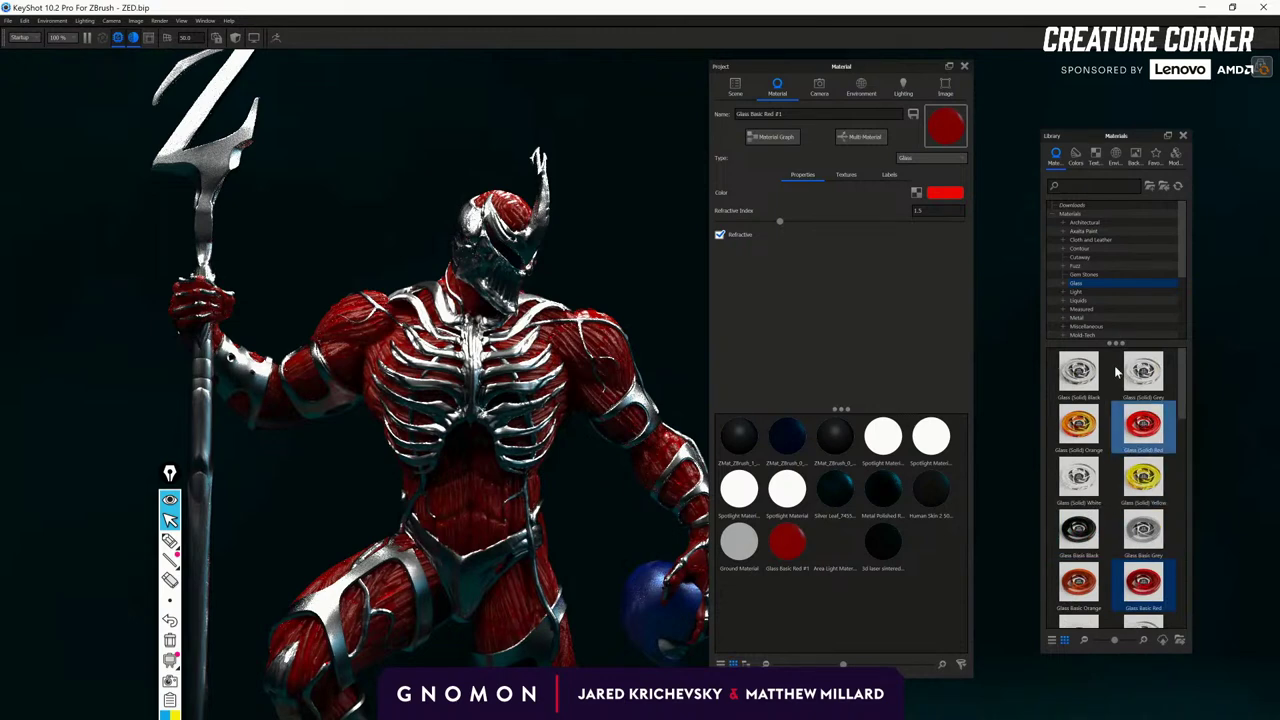
{"action": "left_click", "coordinate": [1075, 205]}
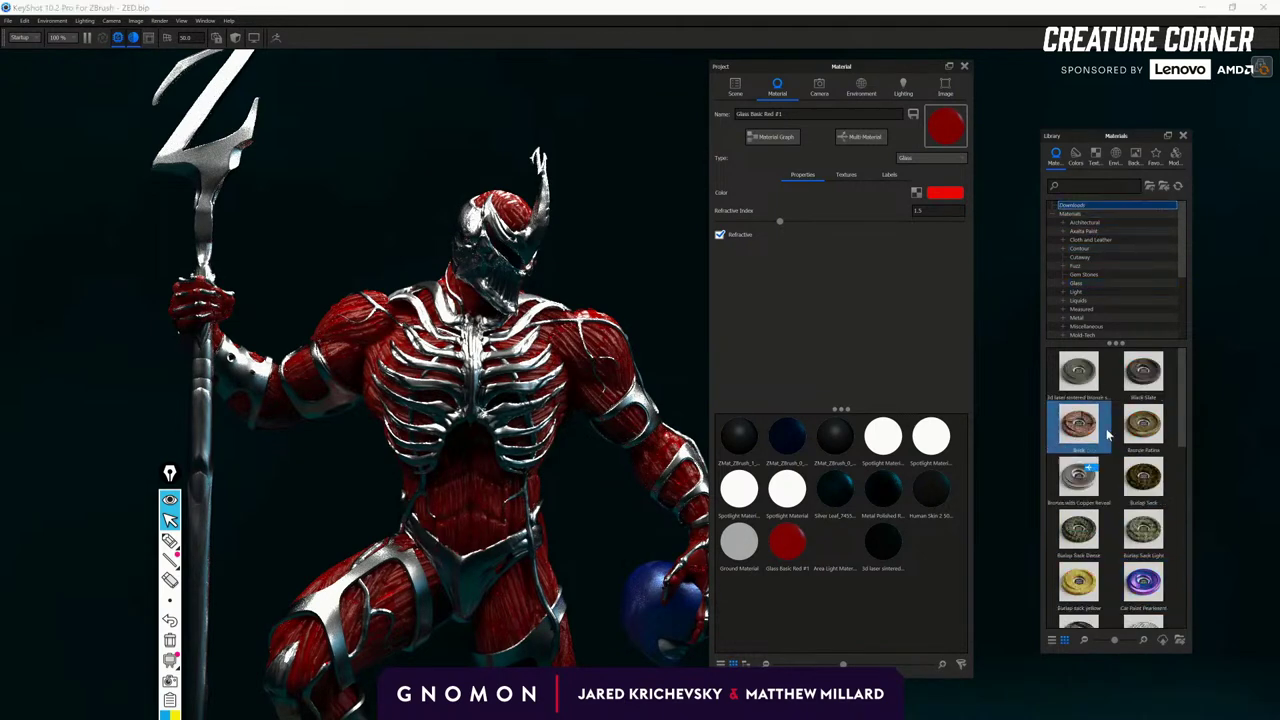
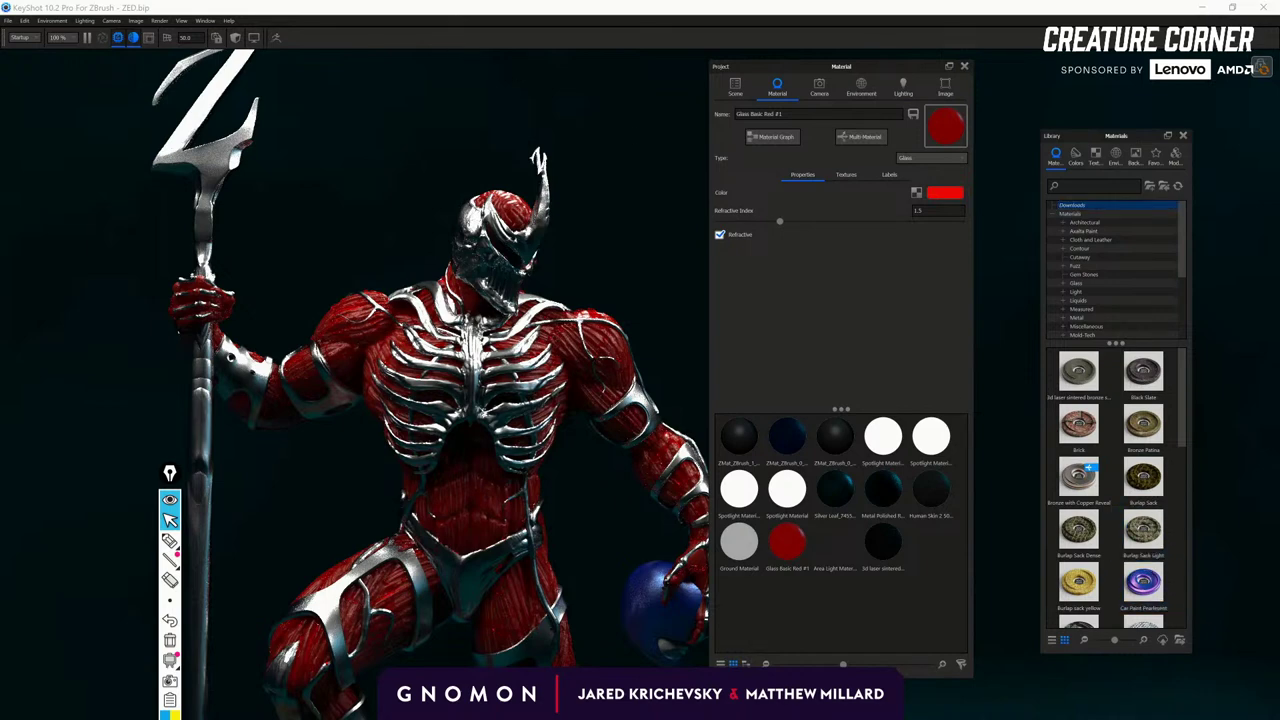
{"action": "scroll", "coordinate": [1095, 312], "scroll_direction": "down", "scroll_amount": 4}
{"action": "left_click", "coordinate": [1091, 318]}
{"action": "scroll", "coordinate": [1091, 316], "scroll_direction": "up", "scroll_amount": 3}
{"action": "left_click", "coordinate": [1082, 258]}
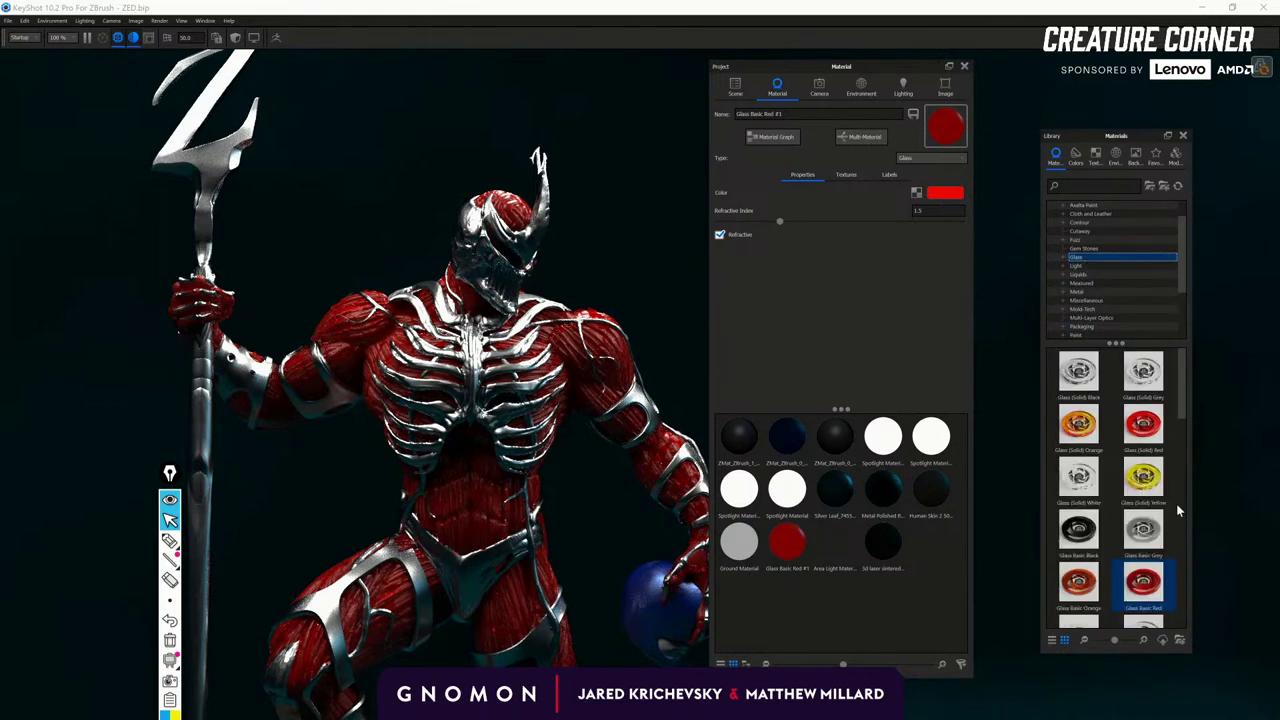
{"action": "left_click_drag", "start_coordinate": [1136, 488], "coordinate": [595, 319]}
{"action": "scroll", "coordinate": [593, 549], "scroll_direction": "down", "scroll_amount": 5}
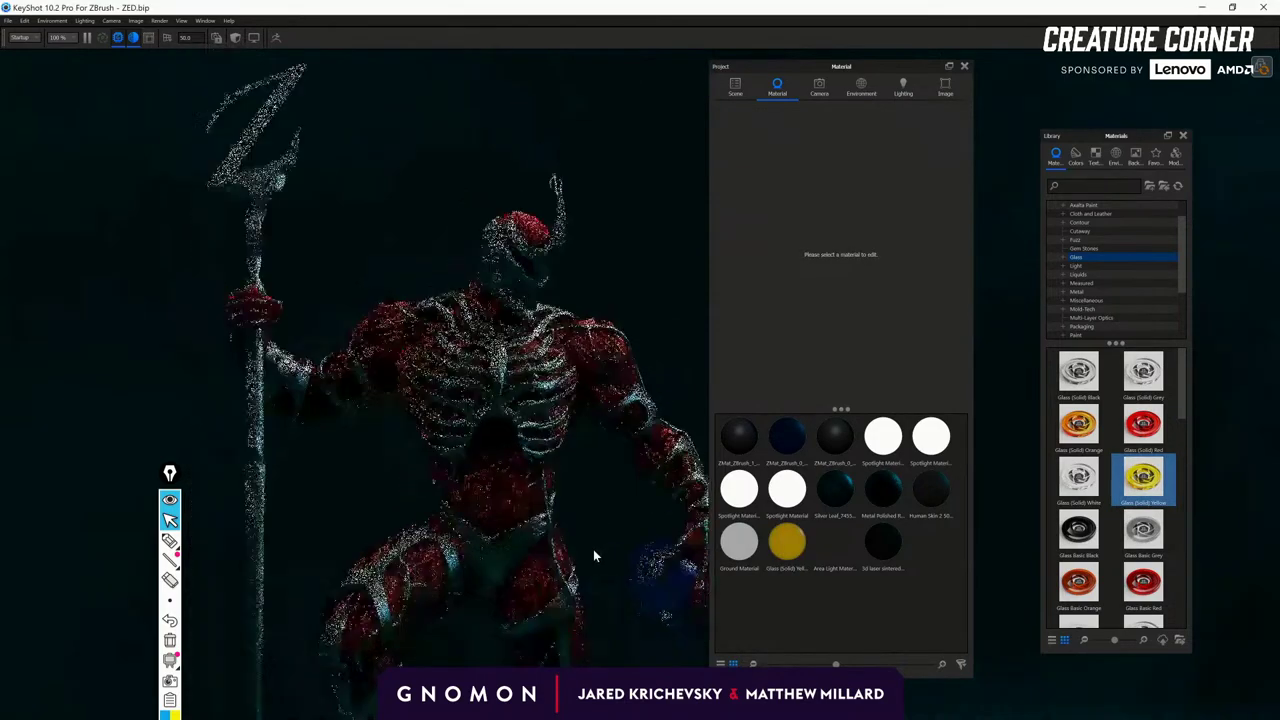
{"action": "middle_click_drag", "start_coordinate": [494, 467], "coordinate": [453, 358]}
{"action": "left_click_drag", "start_coordinate": [453, 354], "coordinate": [248, 478]}
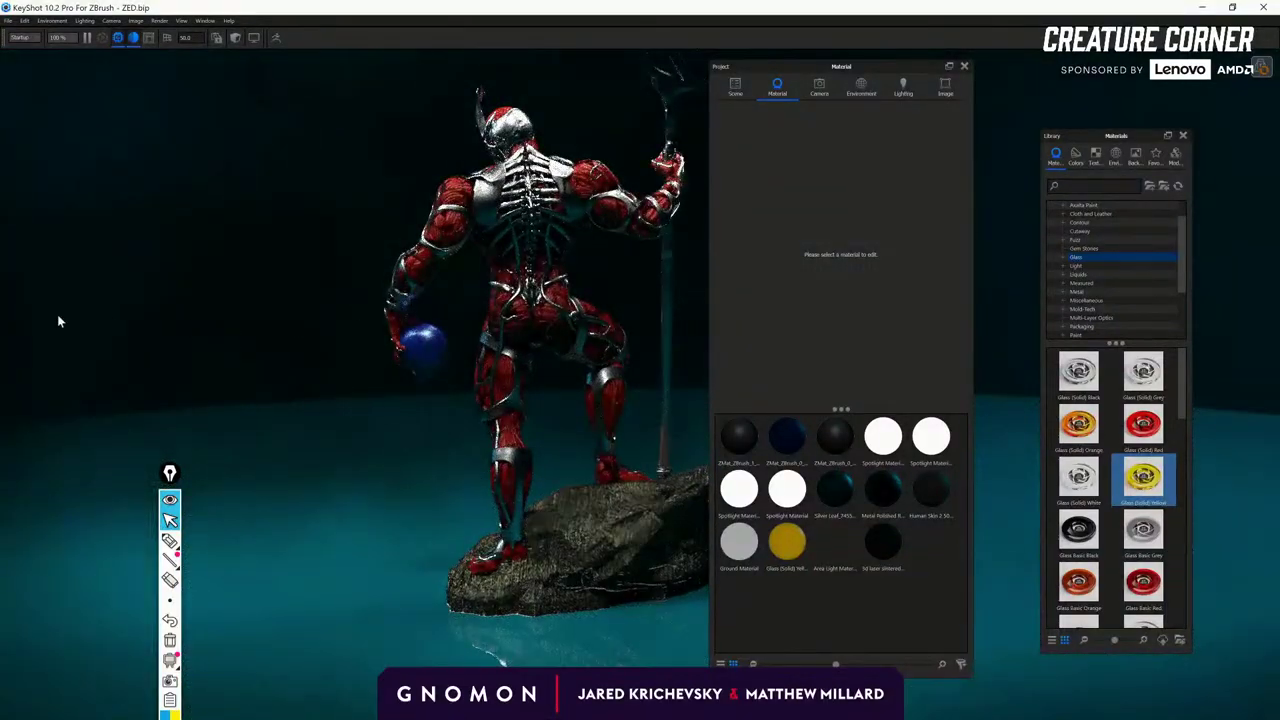
{"action": "left_click_drag", "start_coordinate": [420, 480], "coordinate": [1035, 445]}
{"action": "left_click_drag", "start_coordinate": [497, 503], "coordinate": [1026, 491]}
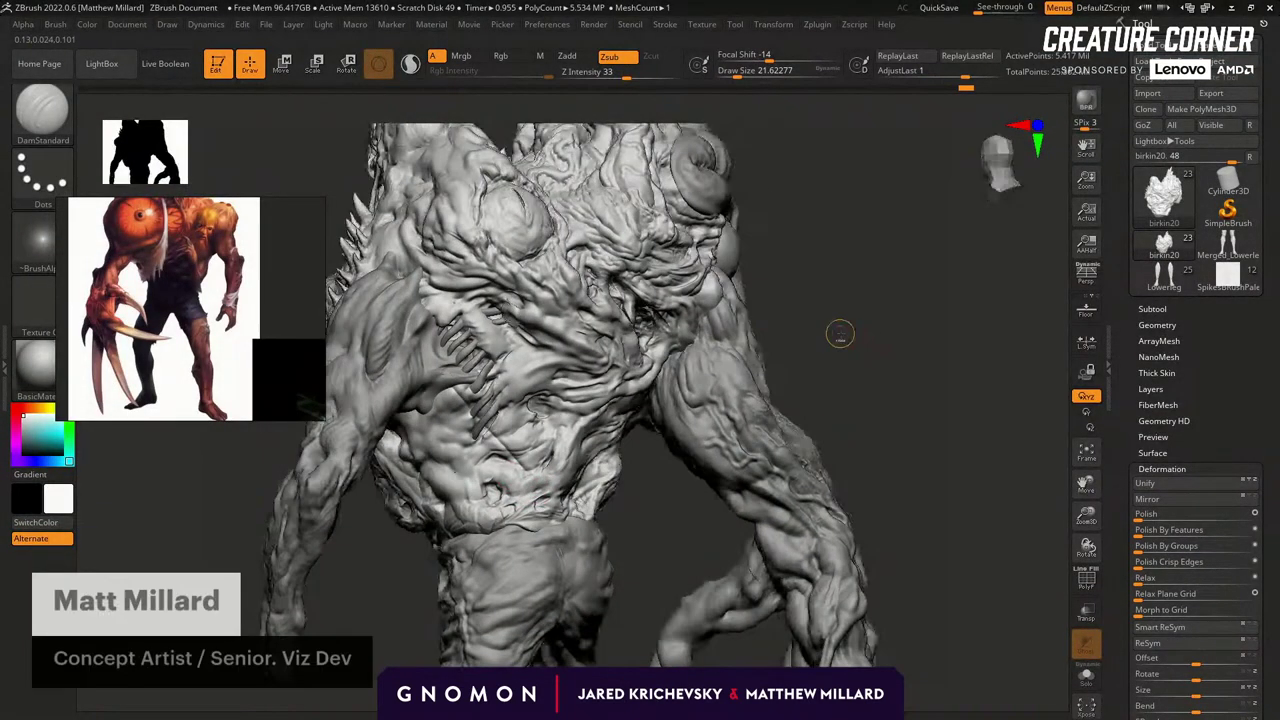
Switch to the creature sculpt in ZBrush, rework the DamStandard creases on the lower abdomen and smooth them.
{"action": "key", "text": "ctrl"}
{"action": "key", "text": "ctrl+z"}
{"action": "left_click_drag", "start_coordinate": [534, 474], "coordinate": [500, 430]}
{"action": "key", "text": "ctrl+z"}
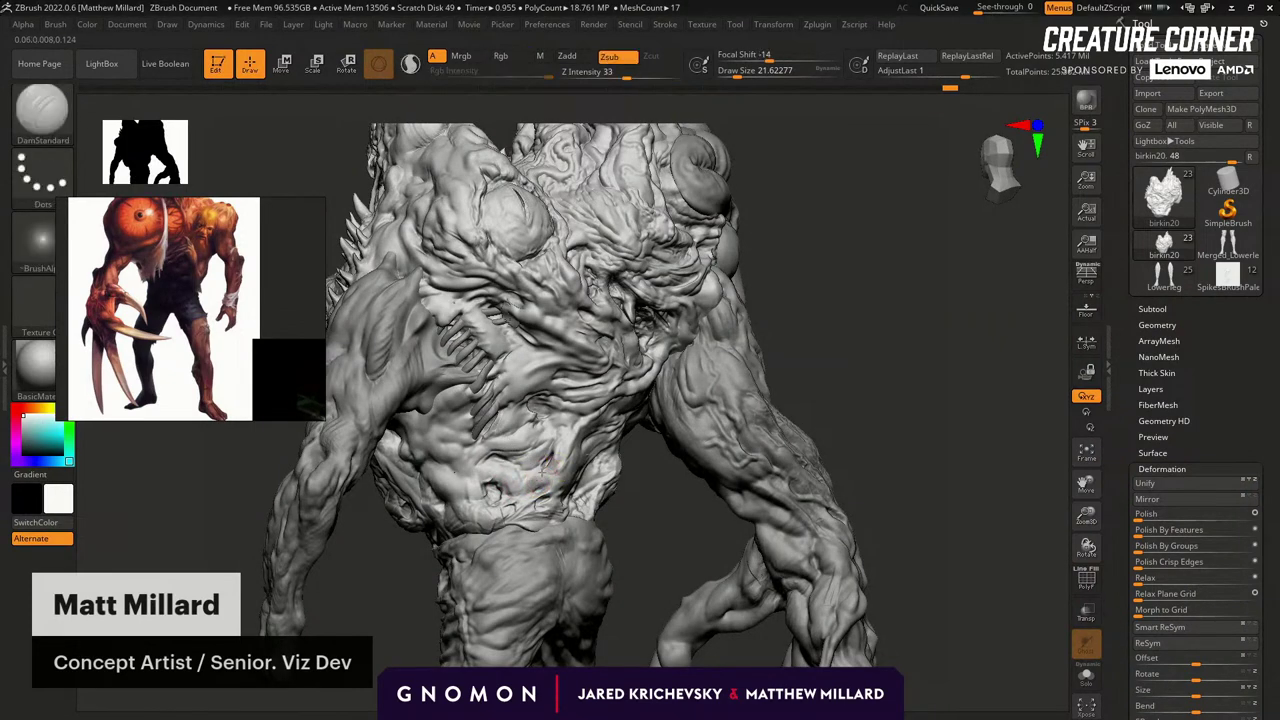
{"action": "mouse_move", "coordinate": [530, 478]}
{"action": "left_mouse_down"}
{"action": "mouse_move", "coordinate": [492, 472]}
{"action": "mouse_move", "coordinate": [488, 497]}
{"action": "left_mouse_up"}
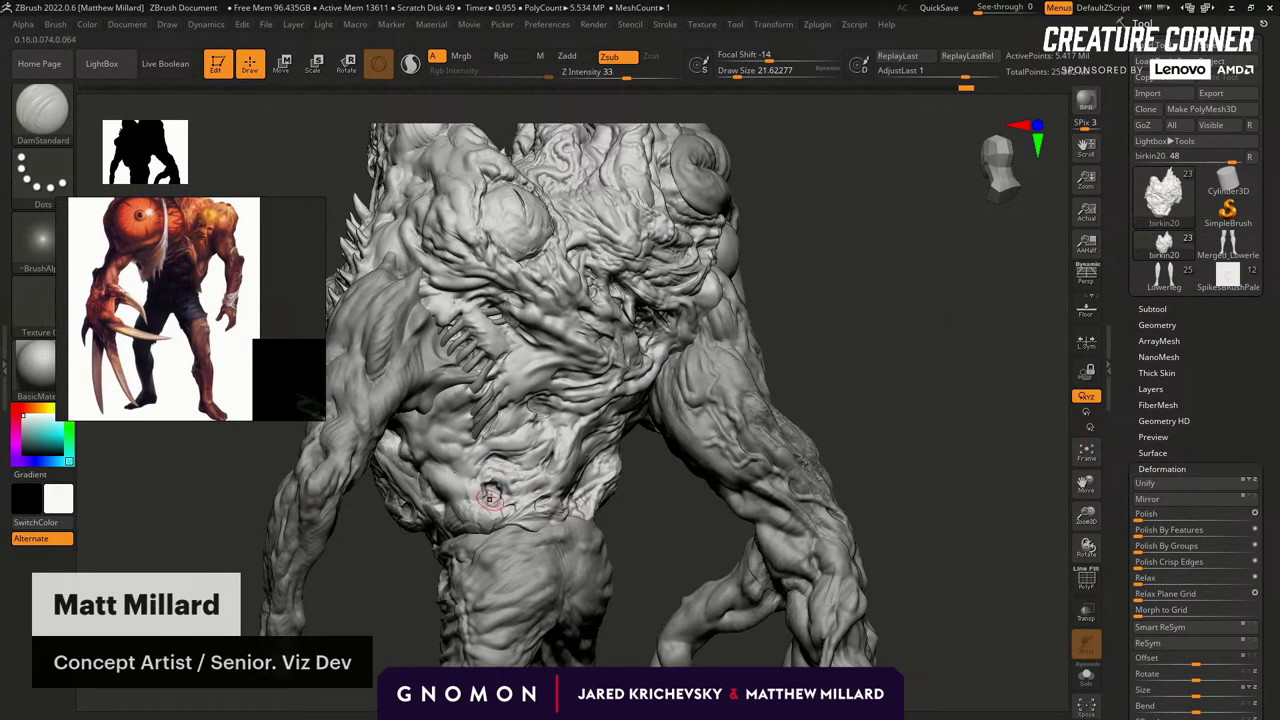
{"action": "left_click_drag", "start_coordinate": [690, 500], "coordinate": [610, 512]}
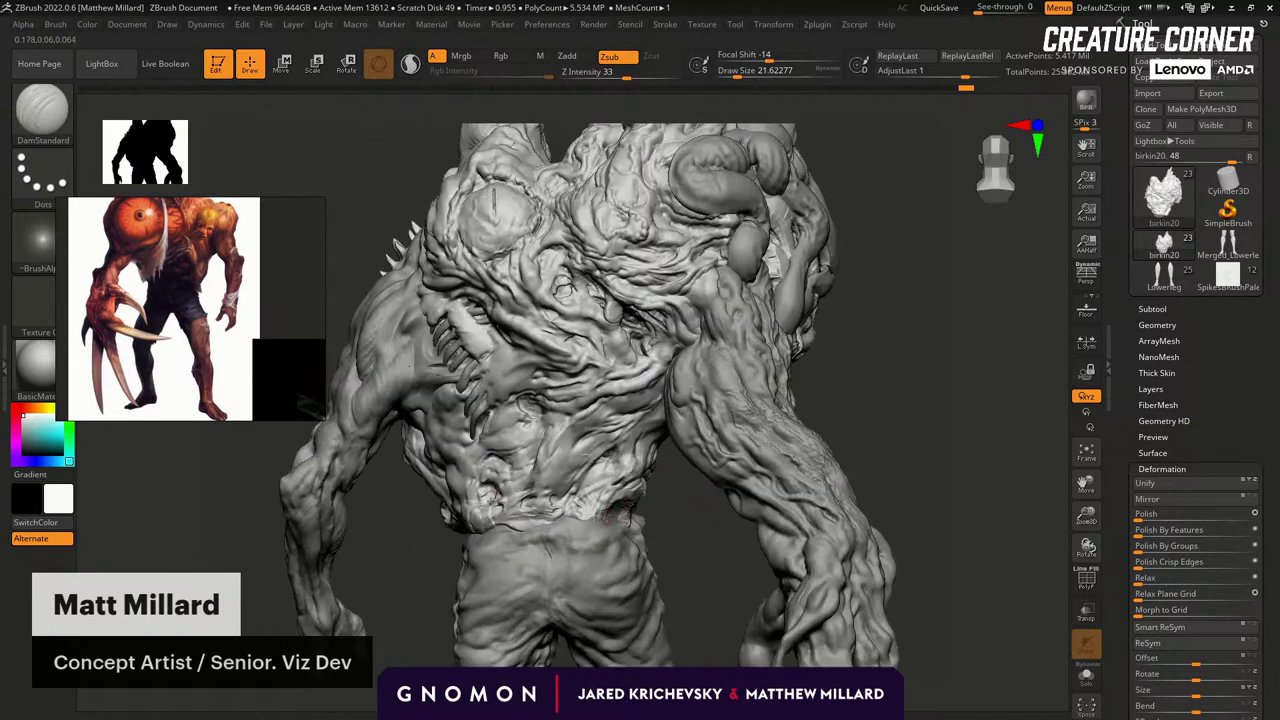
{"action": "key", "text": "shift"}
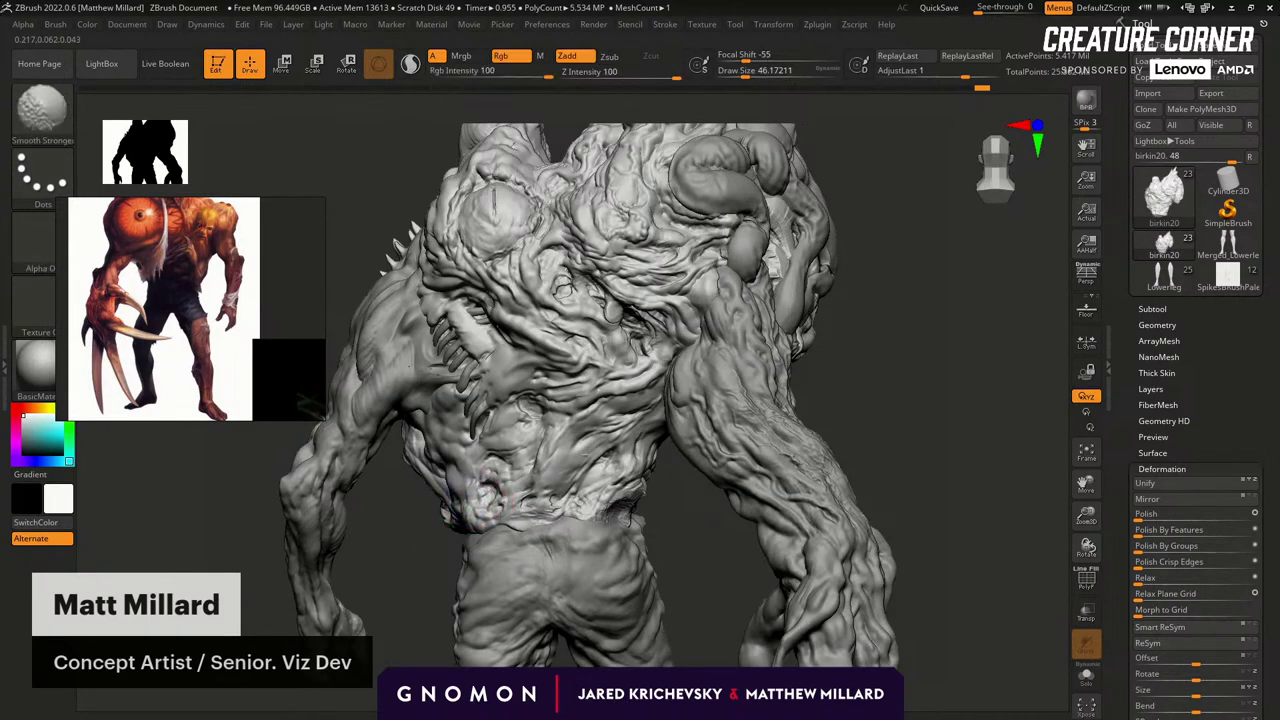
{"action": "left_click_drag", "start_coordinate": [678, 540], "coordinate": [683, 546]}
Select the Standard brush and keep the active mesh in 3D mode.
{"action": "key", "text": "b"}
{"action": "key", "text": "s"}
{"action": "key", "text": "t"}
{"action": "key", "text": "t"}
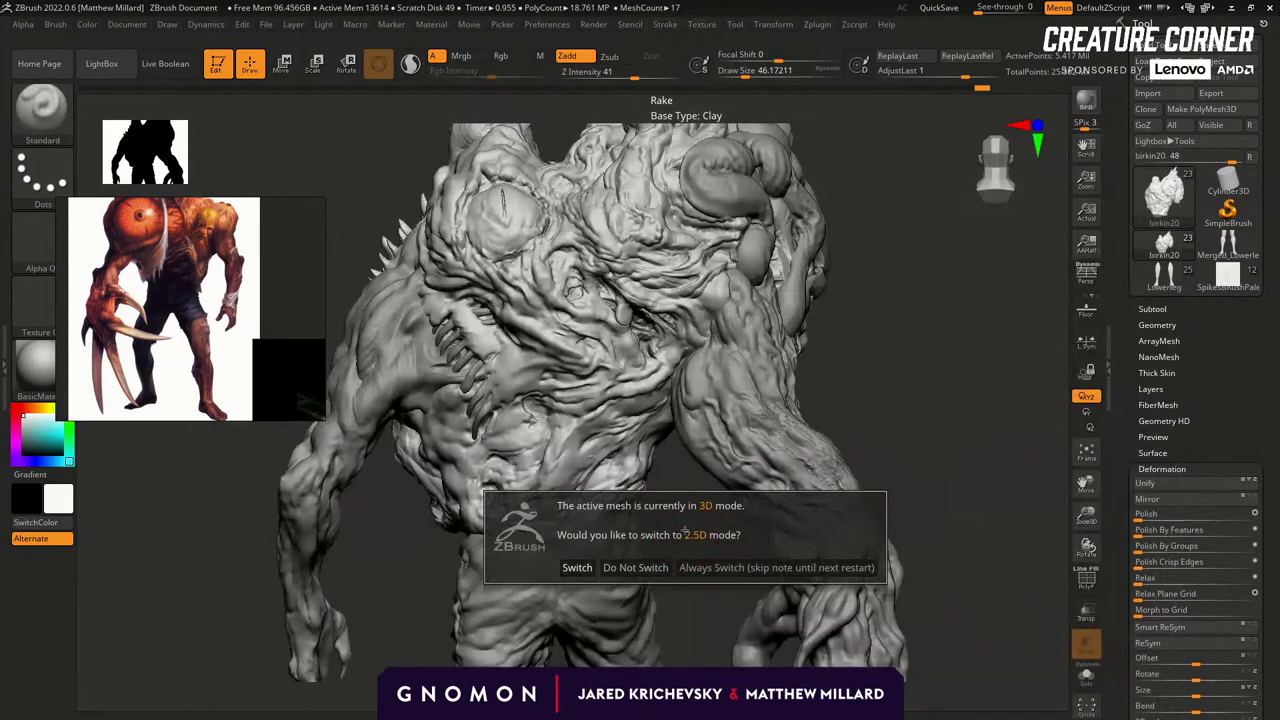
{"action": "left_click", "coordinate": [645, 567]}
{"action": "key", "text": "b"}
{"action": "key", "text": "s"}
{"action": "key", "text": "t"}
Sculpt small folds across the creature's abdomen with the Standard brush at draw sizes from about 16 to 33.
{"action": "left_click_drag", "start_coordinate": [666, 533], "coordinate": [693, 485]}
{"action": "key", "text": "s"}
{"action": "left_click_drag", "start_coordinate": [536, 434], "coordinate": [584, 420]}
{"action": "key", "text": "bracketright"}
{"action": "key", "text": "bracketright"}
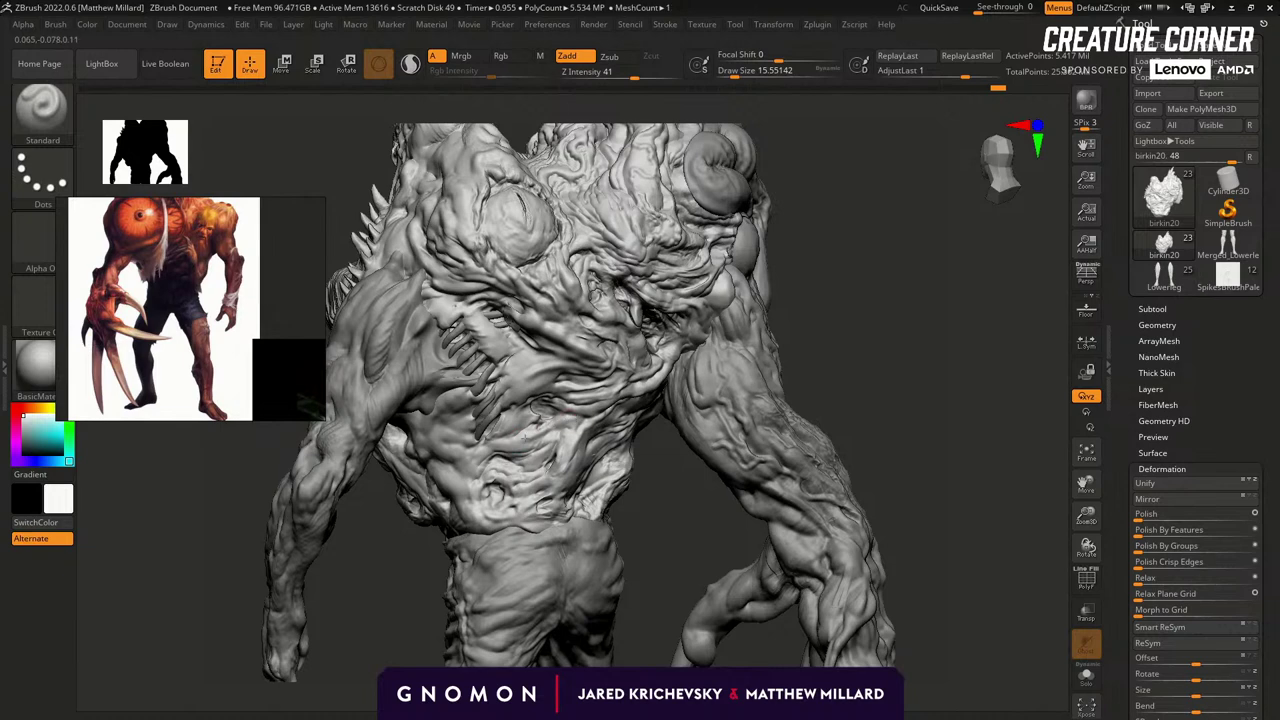
{"action": "left_click_drag", "start_coordinate": [656, 553], "coordinate": [686, 516]}
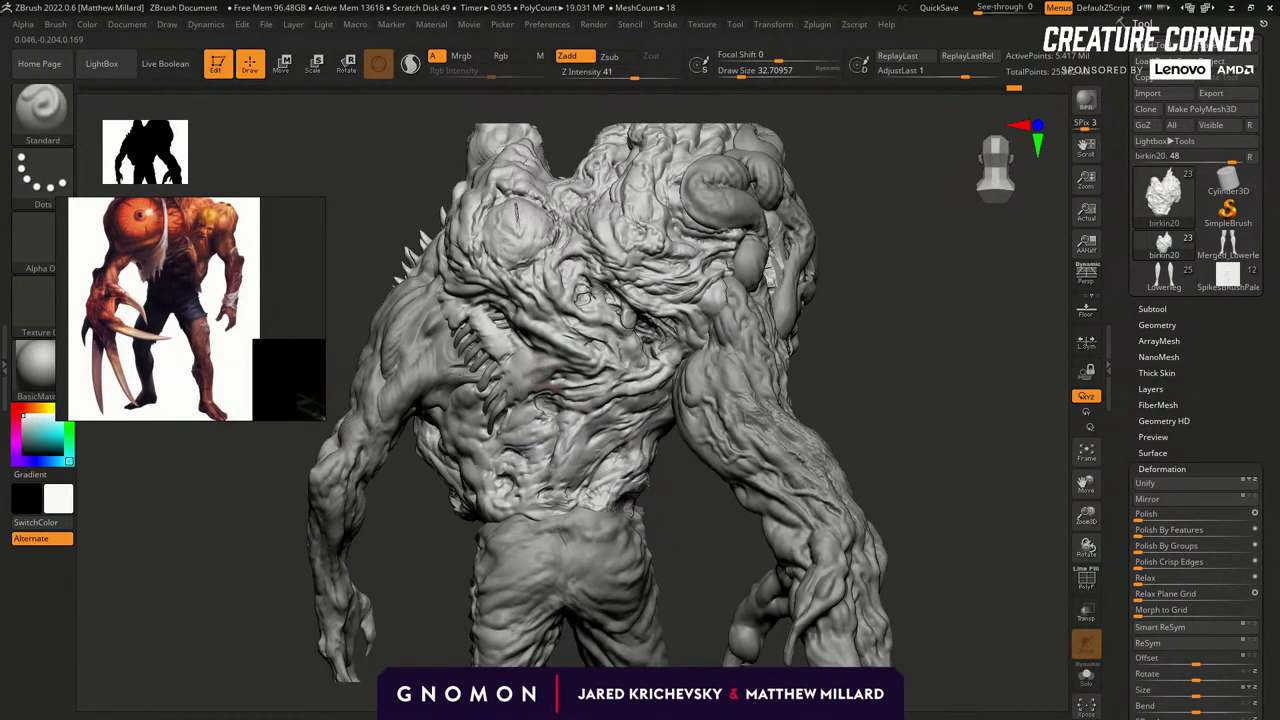
Build up broader skin folds on the waist below the large arm with a draw size of about 65.
{"action": "mouse_move", "coordinate": [683, 544]}
{"action": "right_mouse_down"}
{"action": "mouse_move", "coordinate": [675, 497]}
{"action": "mouse_move", "coordinate": [691, 538]}
{"action": "right_mouse_up"}
{"action": "left_click_drag", "start_coordinate": [691, 538], "coordinate": [690, 560]}
{"action": "right_click_drag", "start_coordinate": [590, 488], "coordinate": [620, 430]}
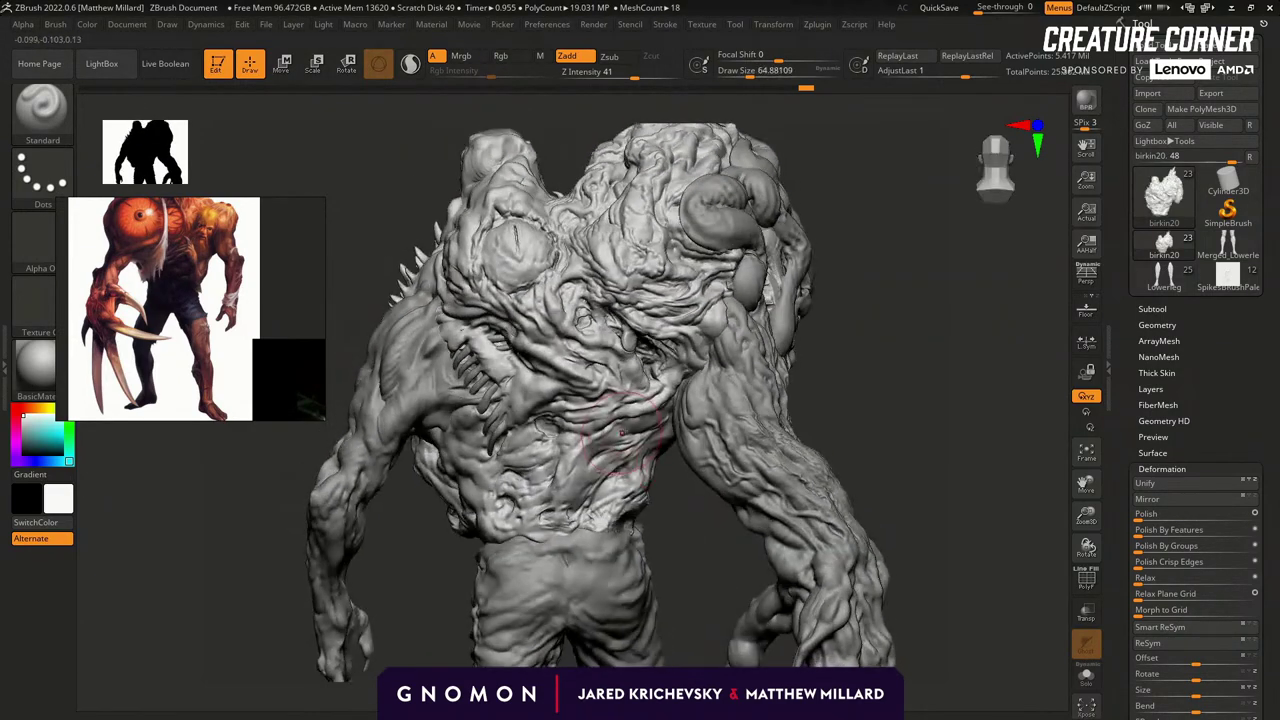
{"action": "mouse_move", "coordinate": [582, 452]}
{"action": "left_mouse_down"}
{"action": "mouse_move", "coordinate": [606, 440]}
{"action": "mouse_move", "coordinate": [596, 466]}
{"action": "left_mouse_up"}
{"action": "right_click_drag", "start_coordinate": [600, 462], "coordinate": [616, 470]}
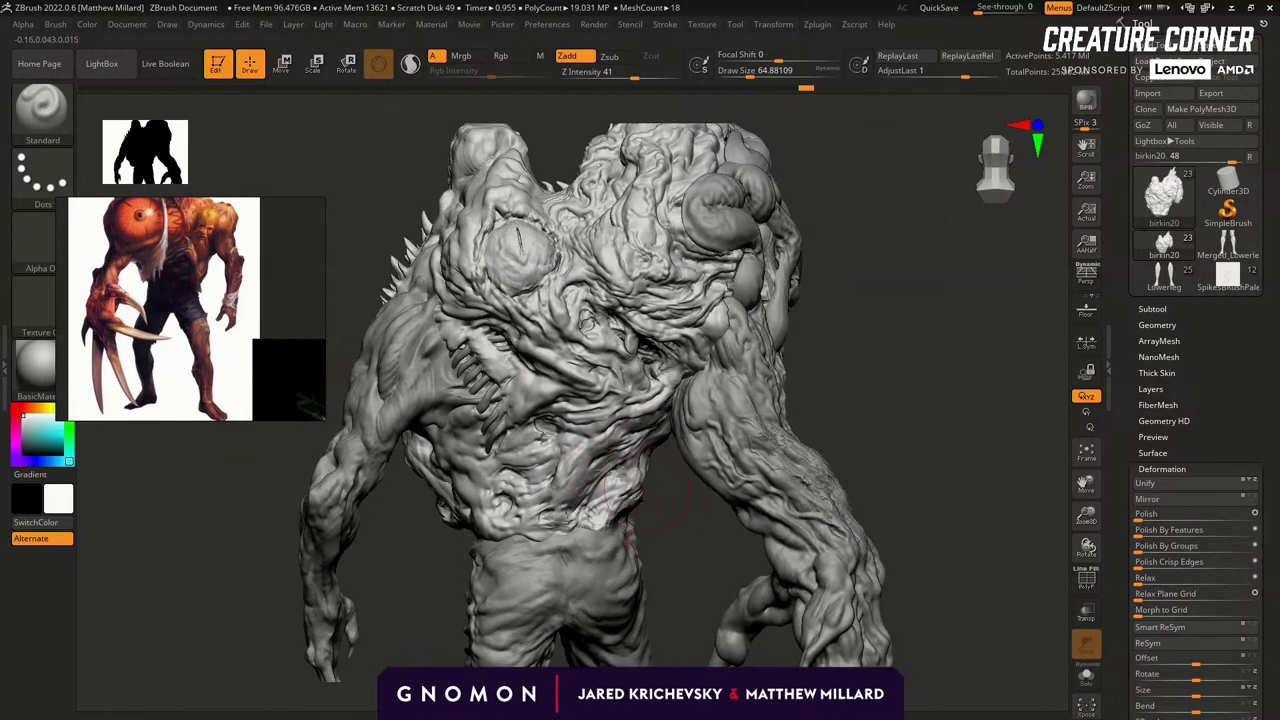
{"action": "left_click_drag", "start_coordinate": [620, 454], "coordinate": [594, 486]}
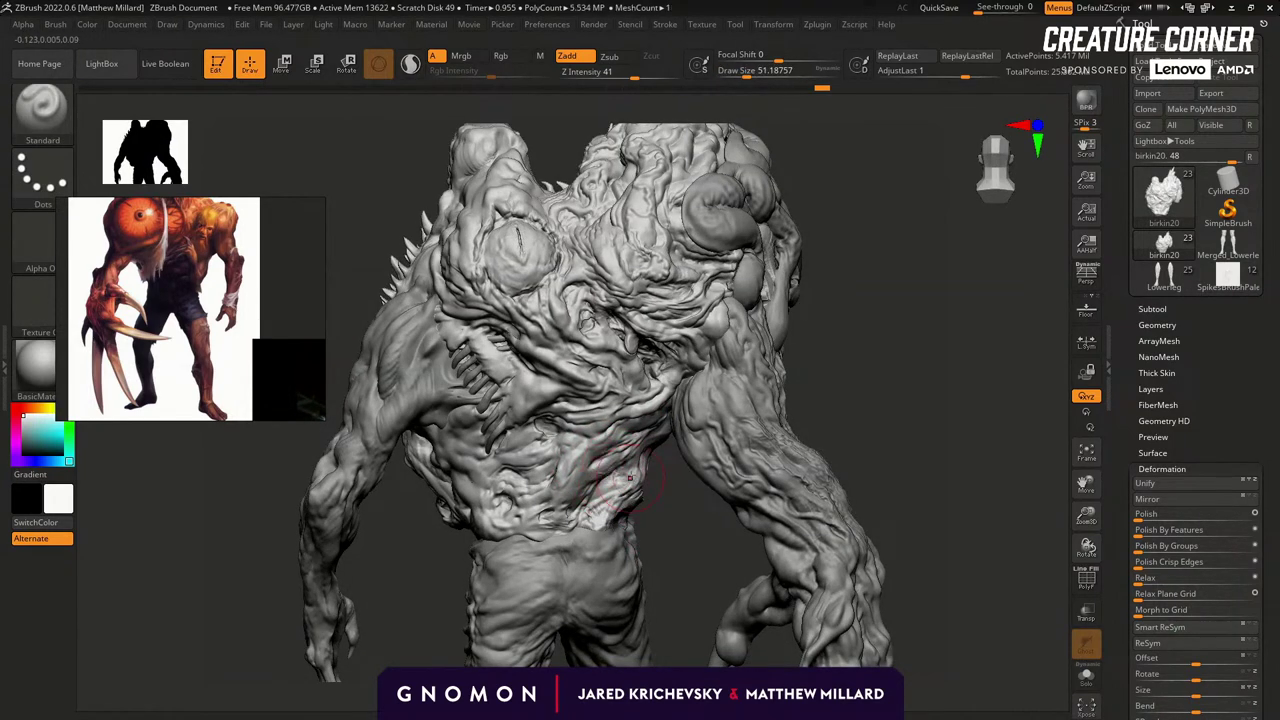
Set the draw size to about 23 and refine the folds on the abdomen beneath the row of teeth.
{"action": "left_click_drag", "start_coordinate": [664, 508], "coordinate": [690, 526]}
{"action": "key", "text": "s"}
{"action": "left_click_drag", "start_coordinate": [539, 454], "coordinate": [530, 454]}
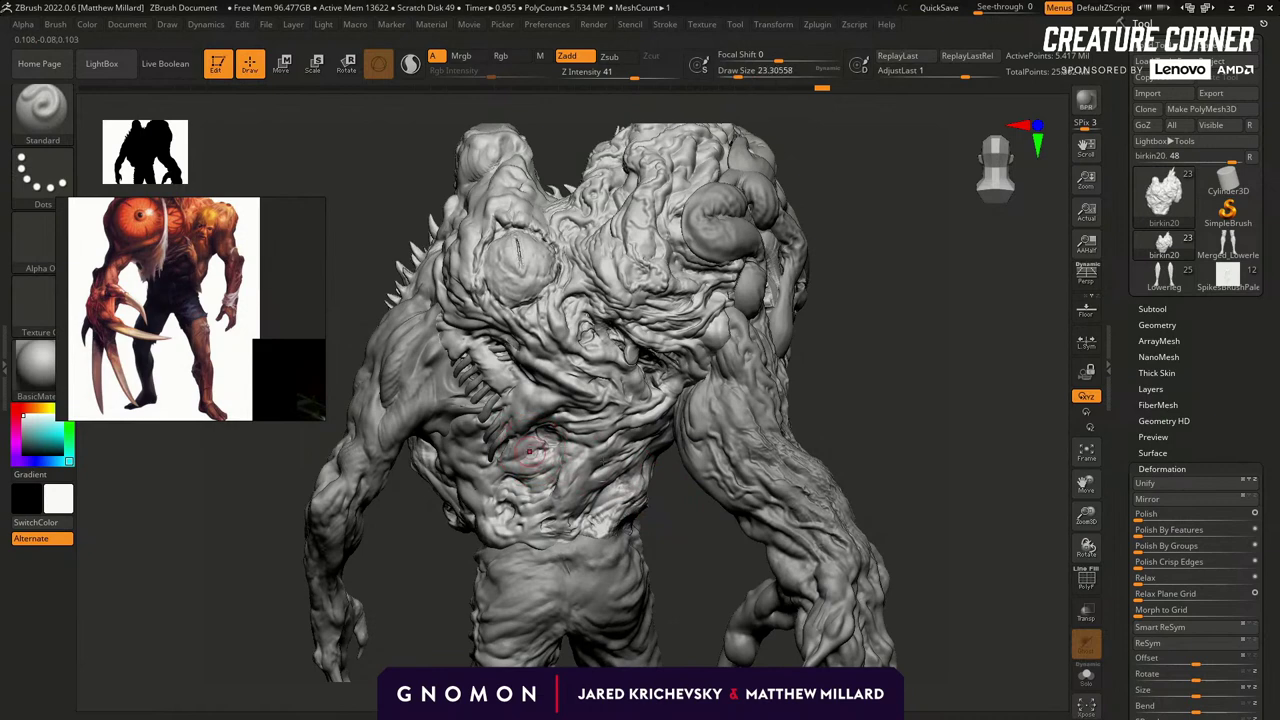
{"action": "left_click_drag", "start_coordinate": [696, 527], "coordinate": [652, 503]}
{"action": "right_click_drag", "start_coordinate": [540, 438], "coordinate": [652, 500]}
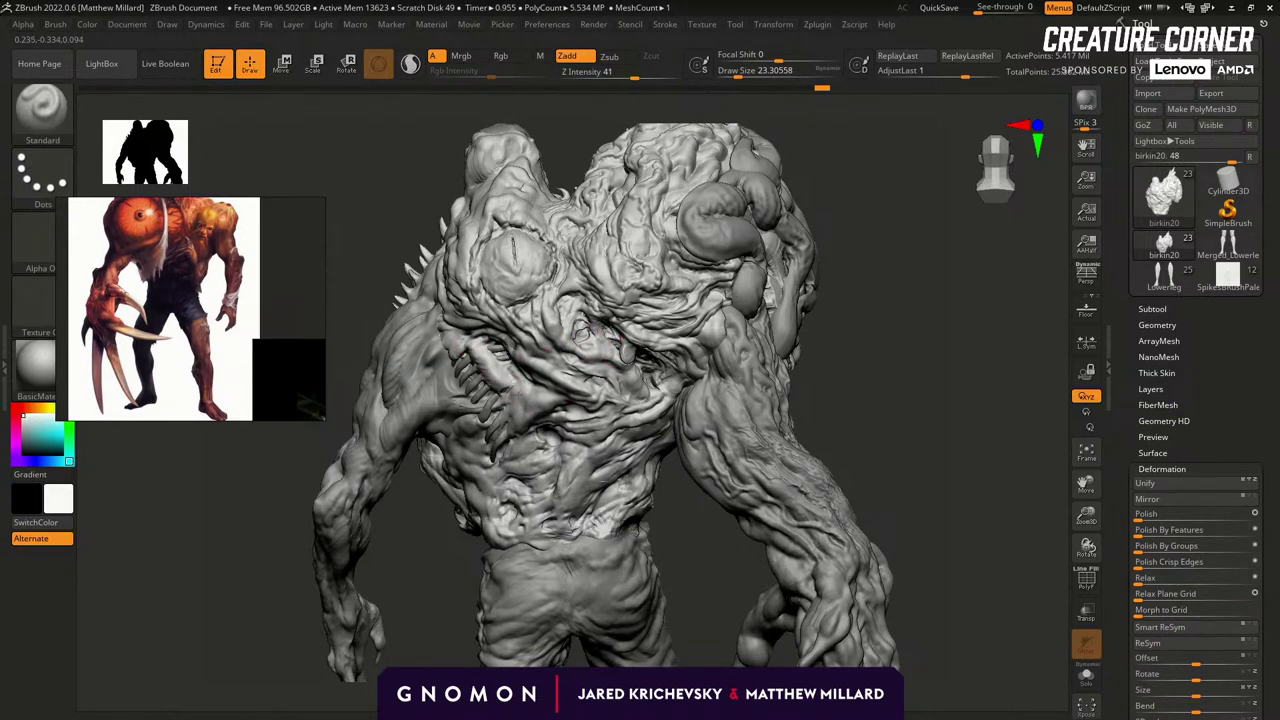
{"action": "left_click_drag", "start_coordinate": [522, 433], "coordinate": [494, 474]}
{"action": "mouse_move", "coordinate": [697, 546]}
{"action": "left_mouse_down"}
{"action": "mouse_move", "coordinate": [680, 525]}
{"action": "mouse_move", "coordinate": [654, 545]}
{"action": "left_mouse_up"}
Sculpt broader skin folds across the abdomen with the Standard brush at draw sizes from about 62 down to 44.
{"action": "key", "text": "s"}
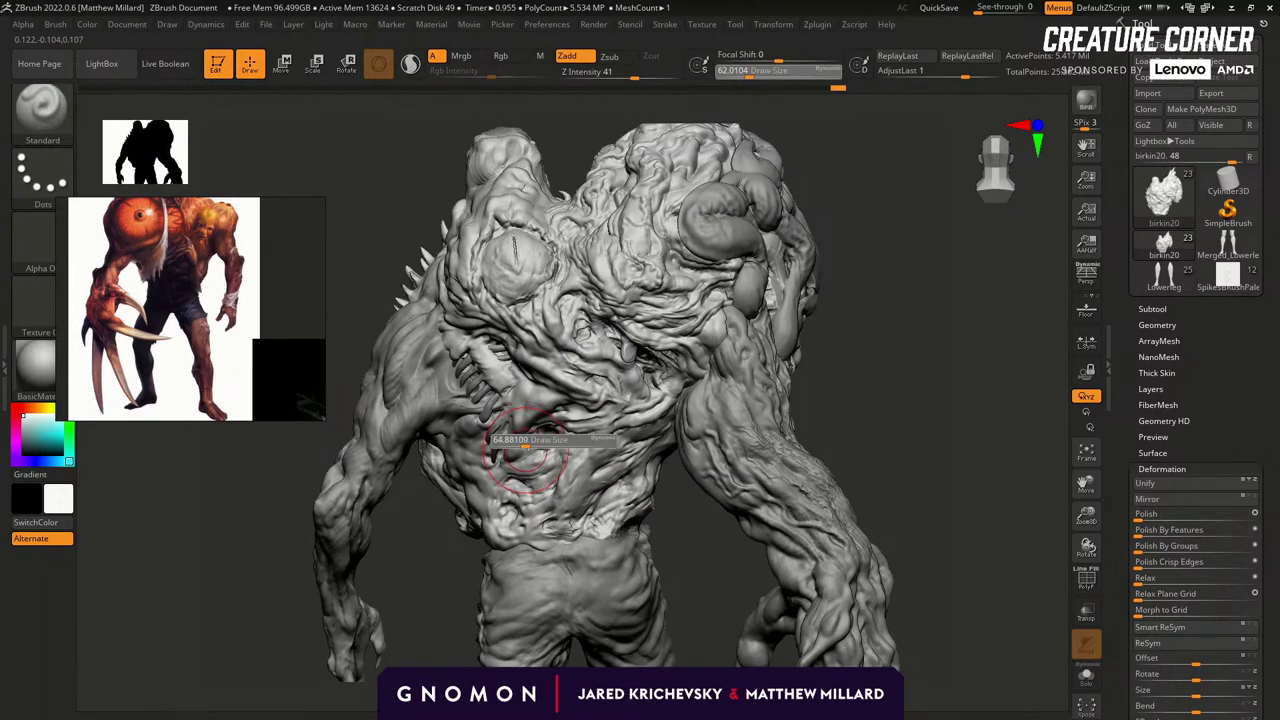
{"action": "left_click_drag", "start_coordinate": [525, 451], "coordinate": [528, 451]}
{"action": "right_click_drag", "start_coordinate": [546, 489], "coordinate": [512, 485]}
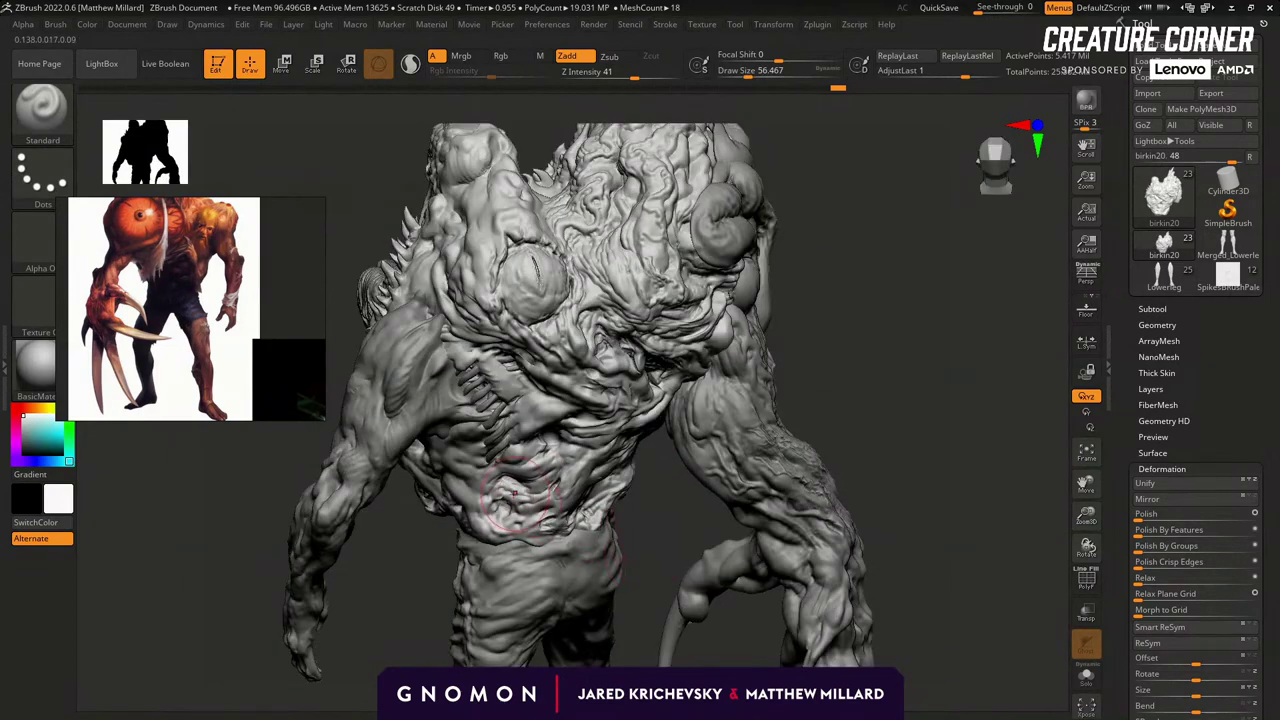
{"action": "right_click_drag", "start_coordinate": [648, 517], "coordinate": [515, 456]}
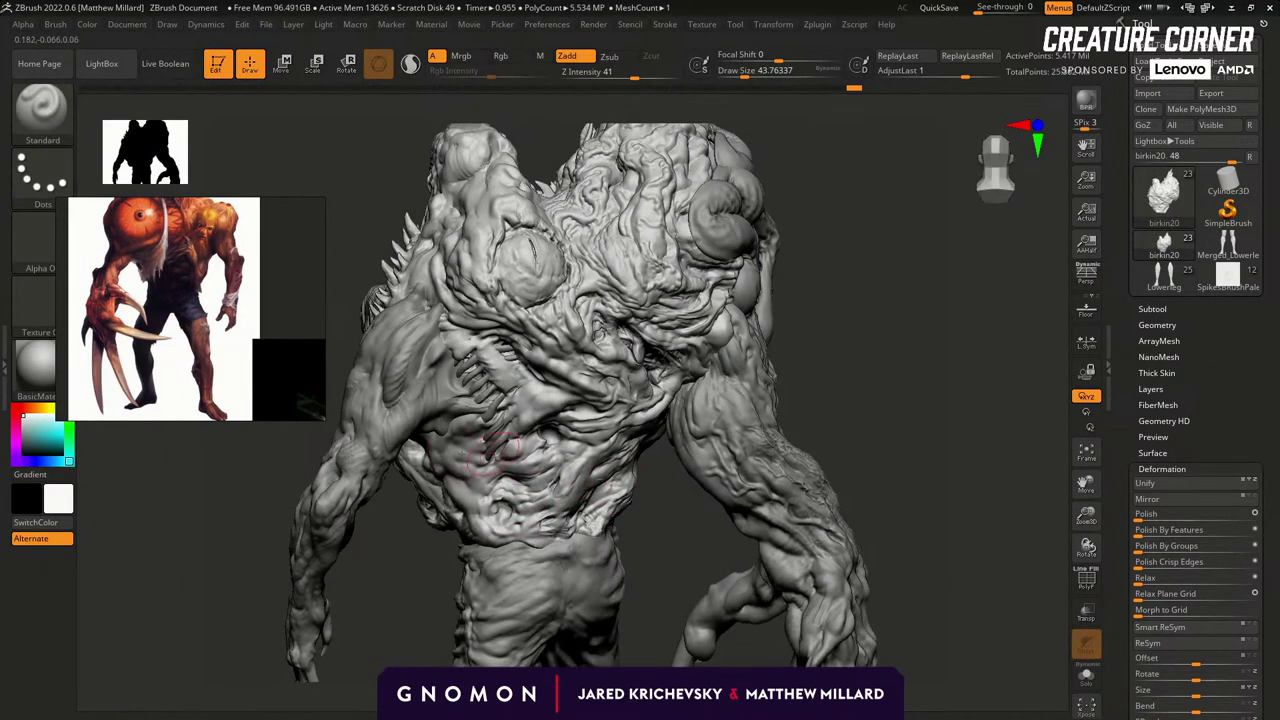
{"action": "right_click_drag", "start_coordinate": [662, 527], "coordinate": [648, 461]}
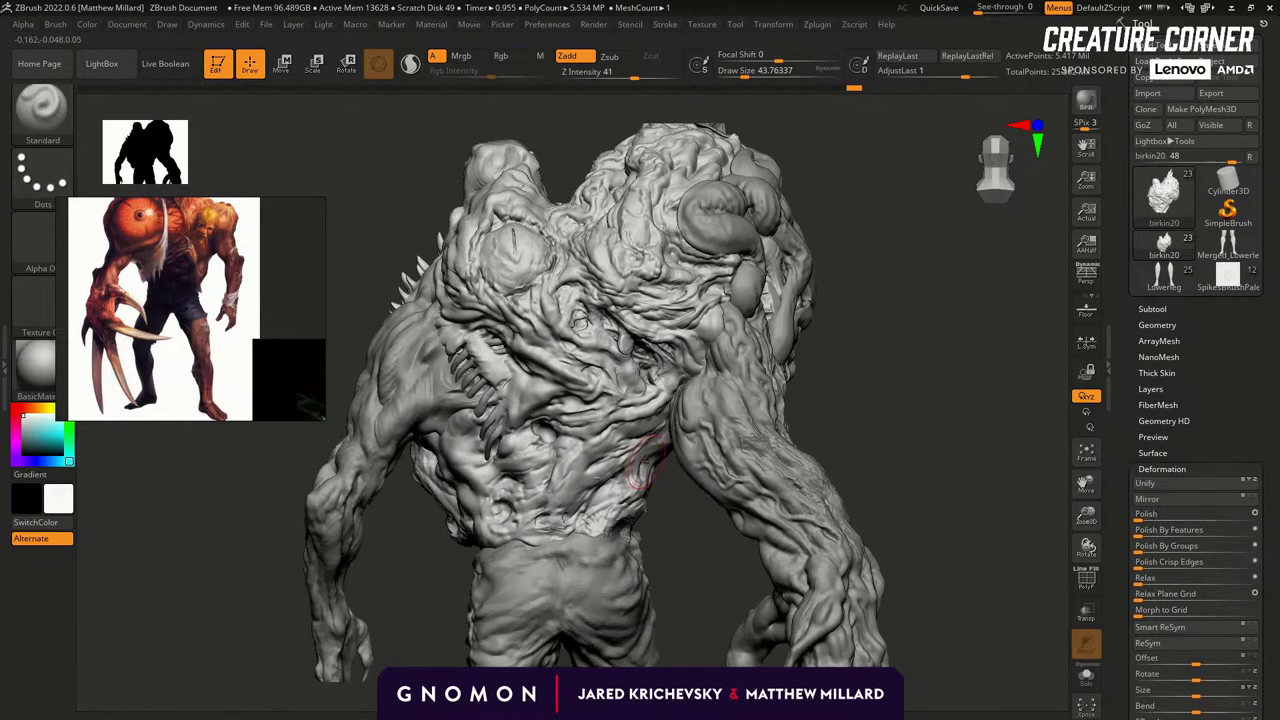
{"action": "mouse_move", "coordinate": [869, 377]}
{"action": "right_mouse_down"}
{"action": "mouse_move", "coordinate": [838, 353]}
{"action": "mouse_move", "coordinate": [880, 361]}
{"action": "right_mouse_up"}
{"action": "mouse_move", "coordinate": [882, 362]}
{"action": "left_mouse_down"}
{"action": "mouse_move", "coordinate": [858, 360]}
{"action": "mouse_move", "coordinate": [867, 400]}
{"action": "left_mouse_up"}
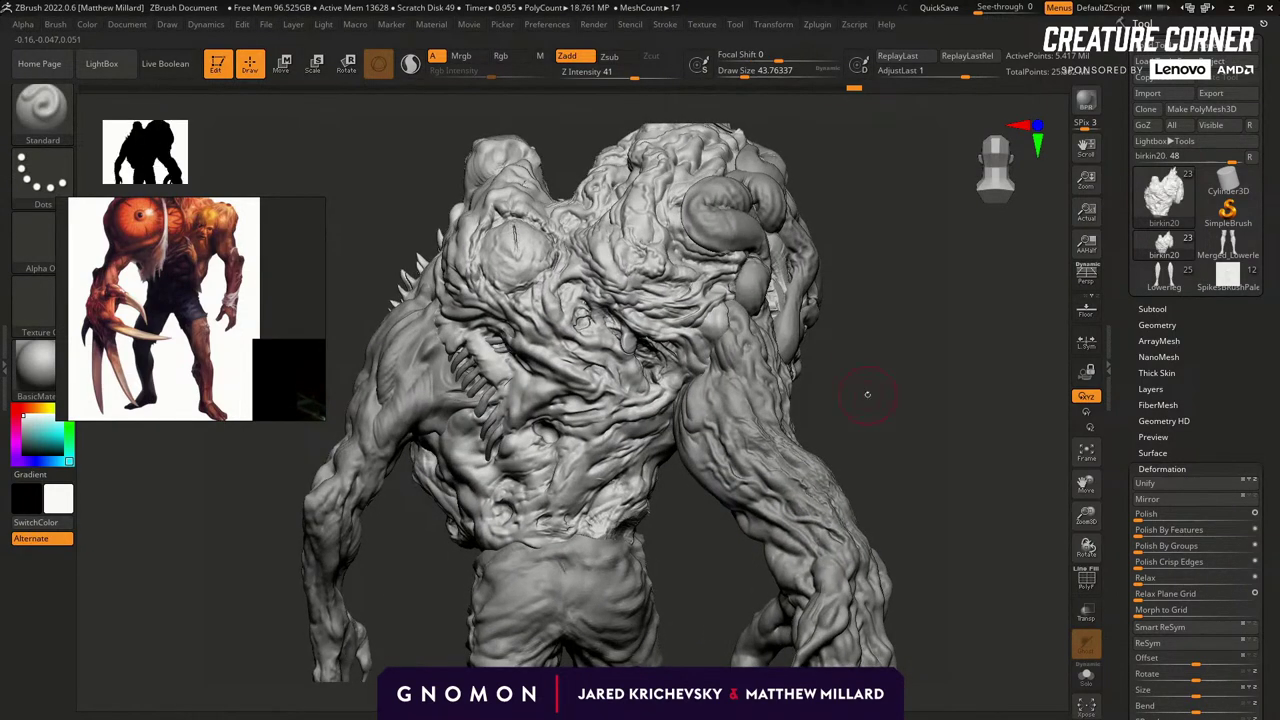
Insert a sphere as a new subtool below the torso mesh.
{"action": "left_click", "coordinate": [1152, 309]}
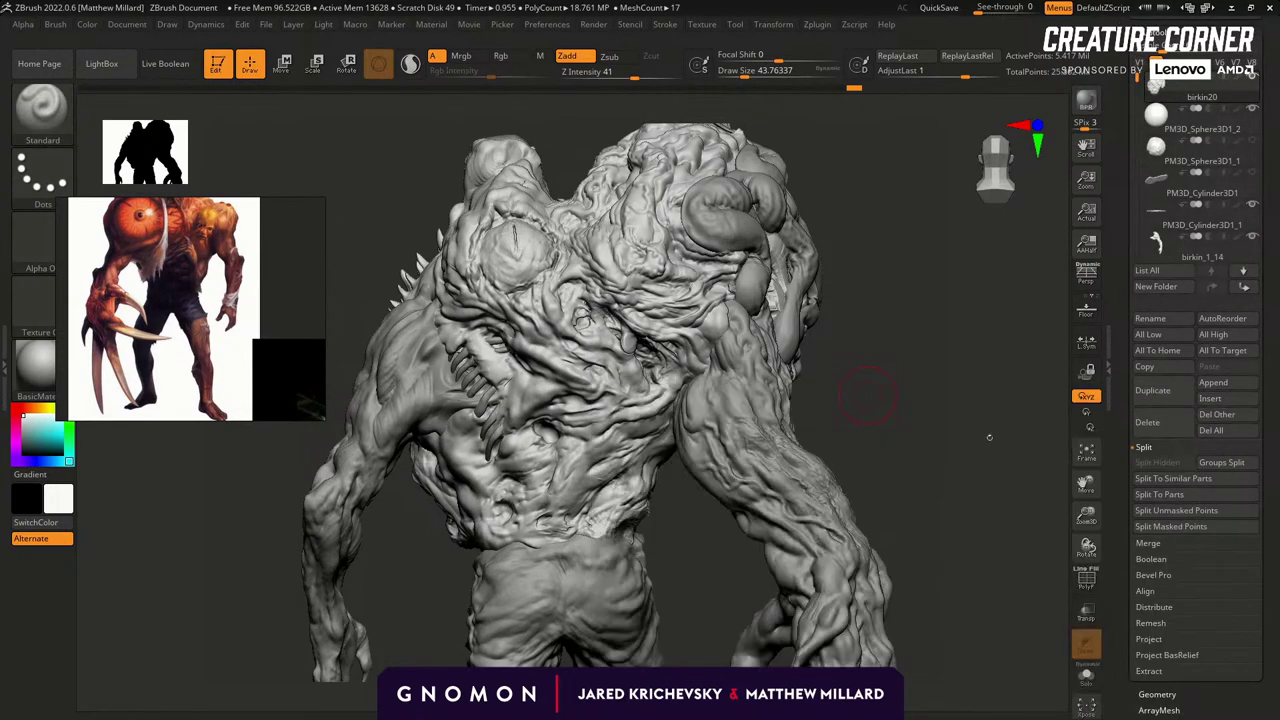
{"action": "left_click", "coordinate": [1208, 398]}
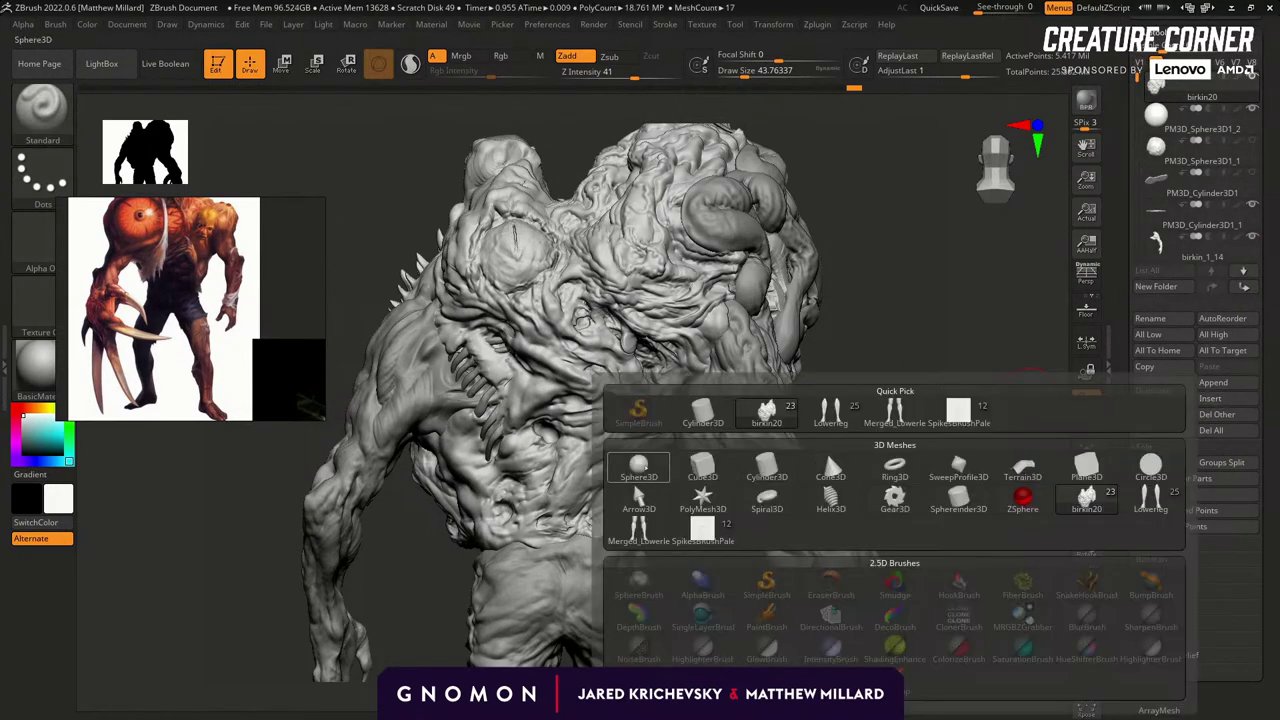
{"action": "left_click", "coordinate": [766, 468]}
Scale the inserted sphere down to eyeball size and place it on the abdomen beside the row of teeth.
{"action": "key", "text": "r"}
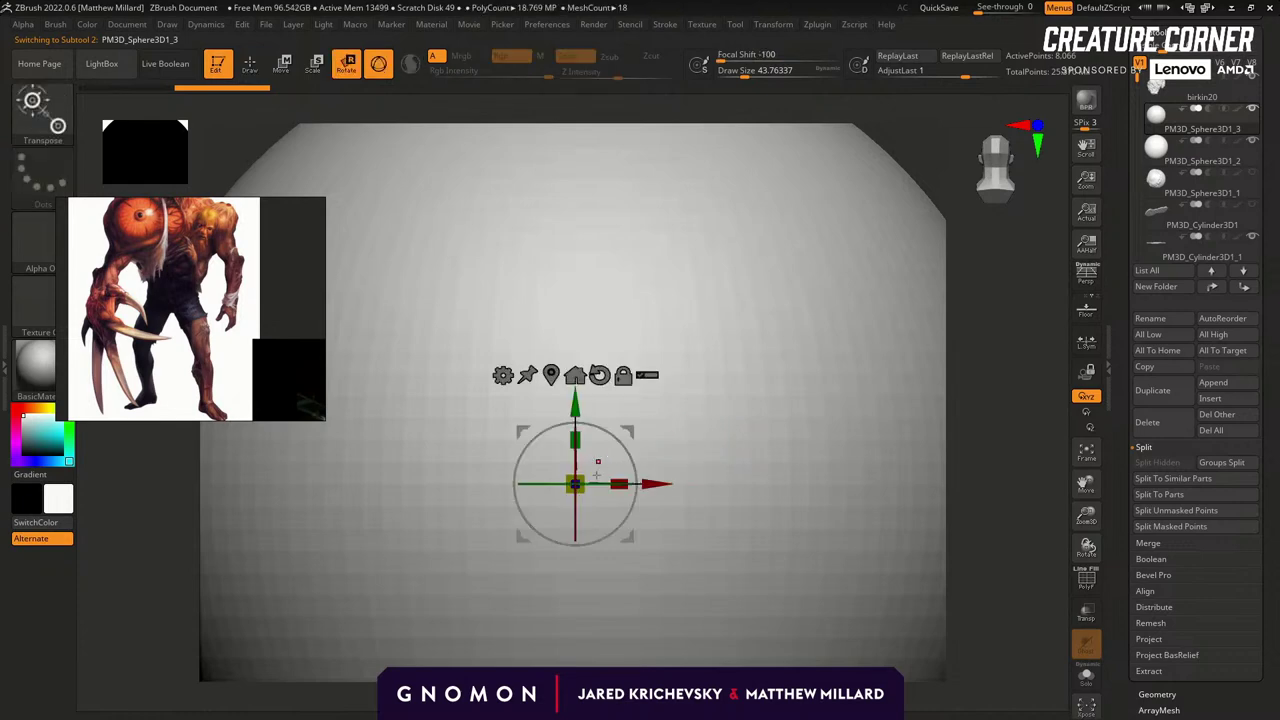
{"action": "left_click_drag", "start_coordinate": [543, 509], "coordinate": [548, 537]}
{"action": "left_click_drag", "start_coordinate": [575, 484], "coordinate": [564, 563]}
{"action": "left_click_drag", "start_coordinate": [630, 431], "coordinate": [609, 370]}
{"action": "left_click_drag", "start_coordinate": [880, 382], "coordinate": [817, 378]}
{"action": "left_click_drag", "start_coordinate": [480, 425], "coordinate": [527, 425]}
{"action": "left_click_drag", "start_coordinate": [850, 410], "coordinate": [745, 412]}
{"action": "left_click_drag", "start_coordinate": [560, 438], "coordinate": [548, 443]}
{"action": "mouse_move", "coordinate": [740, 400]}
{"action": "left_mouse_down", "text": "alt"}
{"action": "mouse_move", "coordinate": [740, 460]}
{"action": "mouse_move", "coordinate": [730, 385]}
{"action": "left_mouse_up", "text": "alt"}
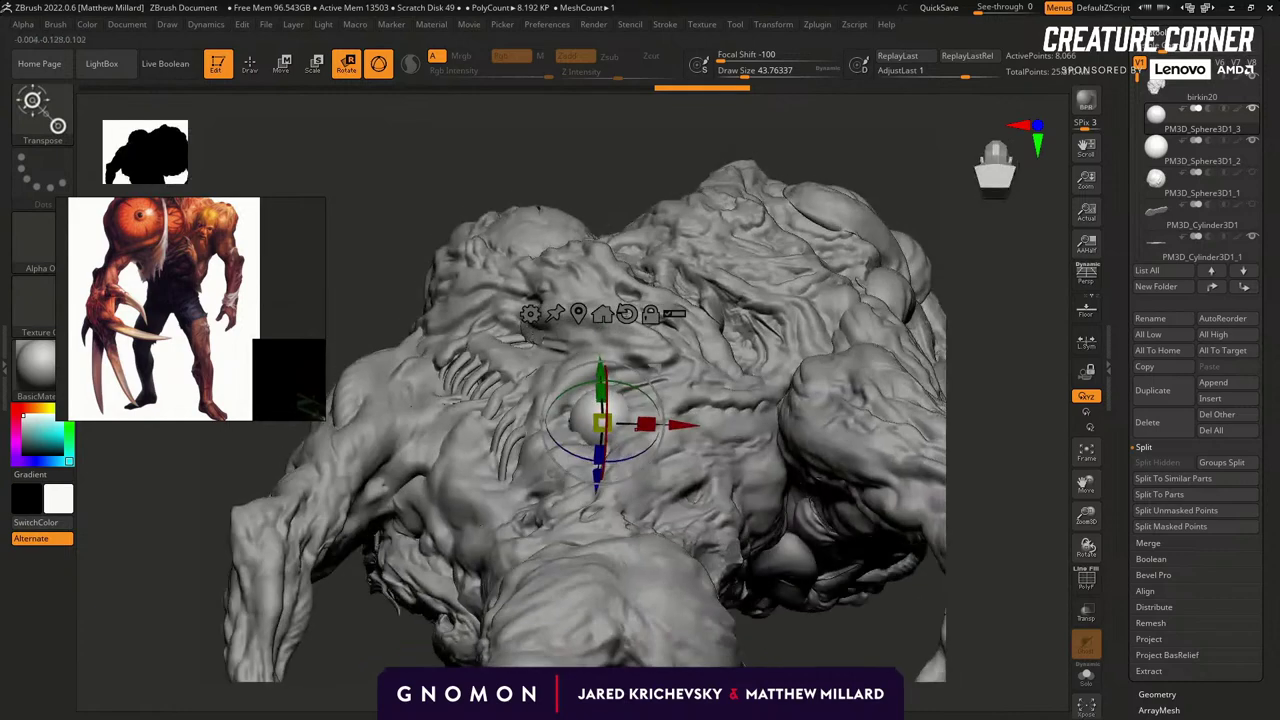
Sink the small sphere into the abdomen so only part of it protrudes from the flesh.
{"action": "left_click_drag", "start_coordinate": [598, 480], "coordinate": [596, 497]}
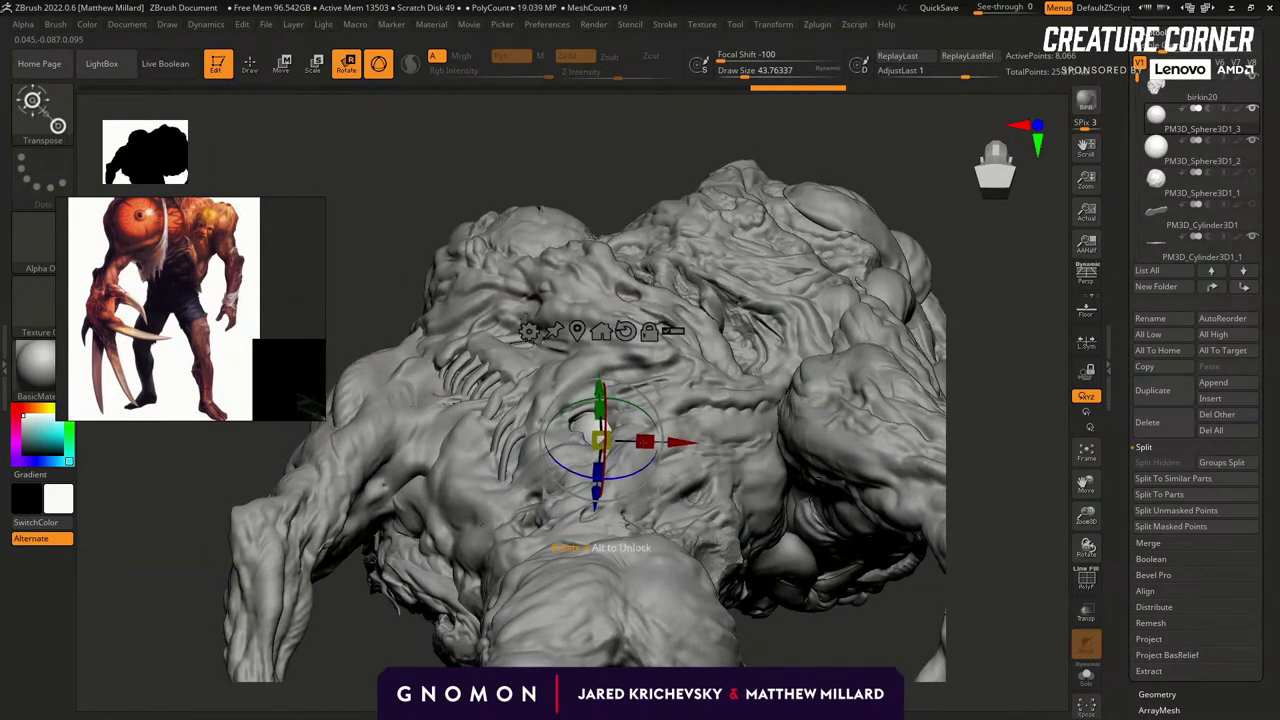
{"action": "left_click_drag", "start_coordinate": [625, 421], "coordinate": [614, 416]}
{"action": "left_click_drag", "start_coordinate": [675, 445], "coordinate": [650, 496]}
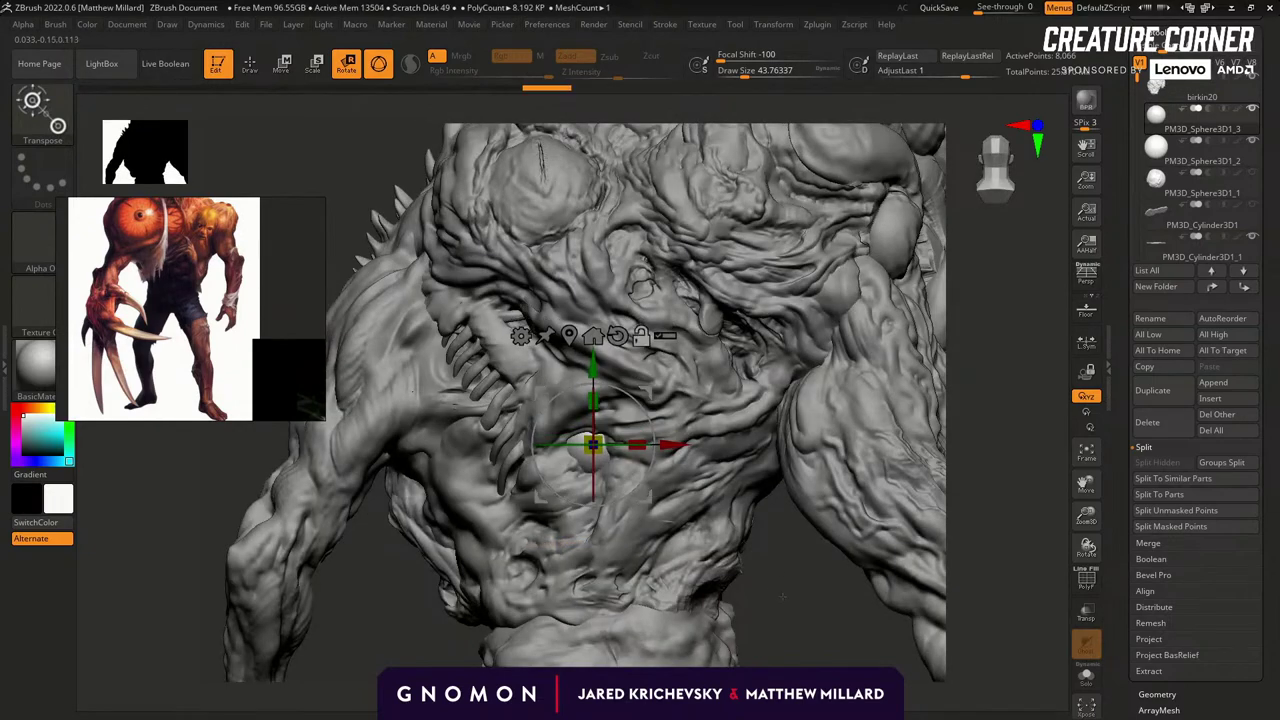
{"action": "left_click_drag", "start_coordinate": [752, 590], "coordinate": [754, 520], "text": "alt"}
Return to the torso mesh and sculpt the flesh around the embedded sphere, finishing with the Standard brush at draw size about 10.5.
{"action": "key", "text": "q"}
{"action": "mouse_move", "coordinate": [871, 386]}
{"action": "left_mouse_down"}
{"action": "mouse_move", "coordinate": [841, 378]}
{"action": "mouse_move", "coordinate": [830, 440]}
{"action": "mouse_move", "coordinate": [726, 532]}
{"action": "mouse_move", "coordinate": [700, 516]}
{"action": "left_mouse_up"}
{"action": "key", "text": "b"}
{"action": "key", "text": "c"}
{"action": "key", "text": "b"}
{"action": "key", "text": "b"}
{"action": "key", "text": "s"}
{"action": "key", "text": "t"}
{"action": "left_click_drag", "start_coordinate": [839, 318], "coordinate": [796, 316]}
{"action": "key", "text": "s"}
{"action": "left_click_drag", "start_coordinate": [536, 346], "coordinate": [523, 345]}
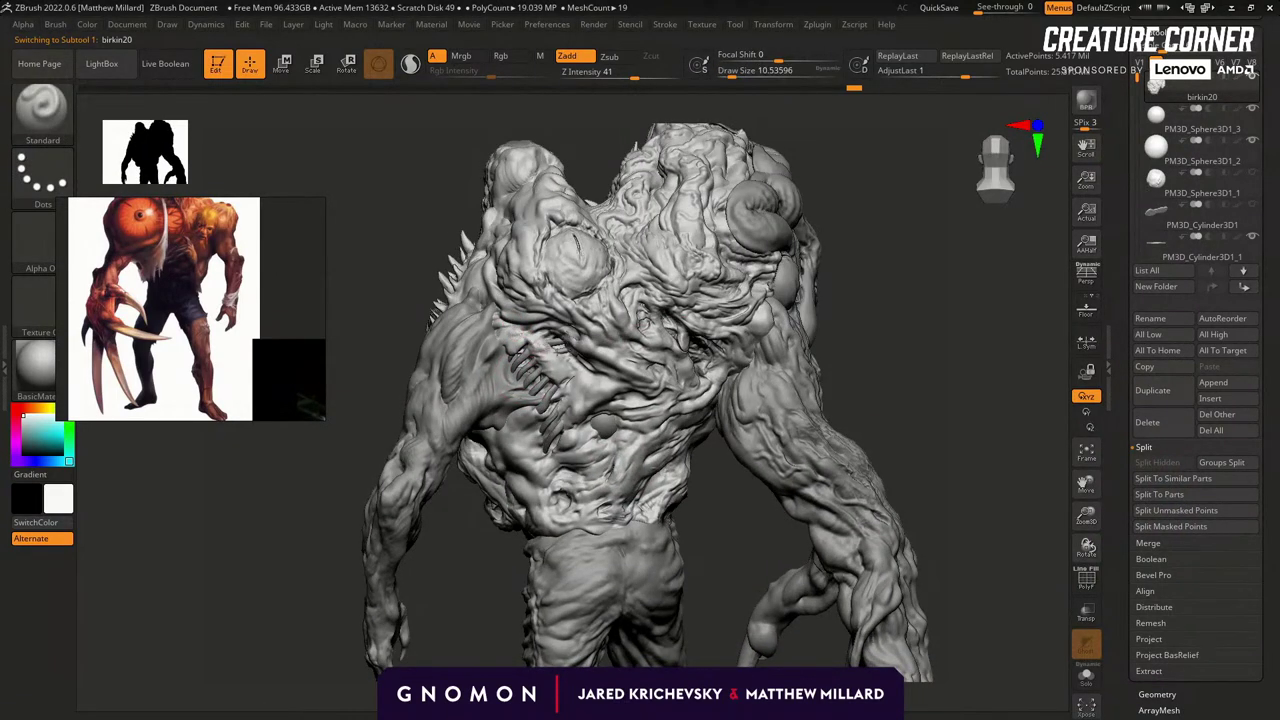
{"action": "left_click_drag", "start_coordinate": [849, 314], "coordinate": [932, 330], "text": "alt"}
{"action": "right_click_drag", "start_coordinate": [689, 348], "coordinate": [706, 271]}
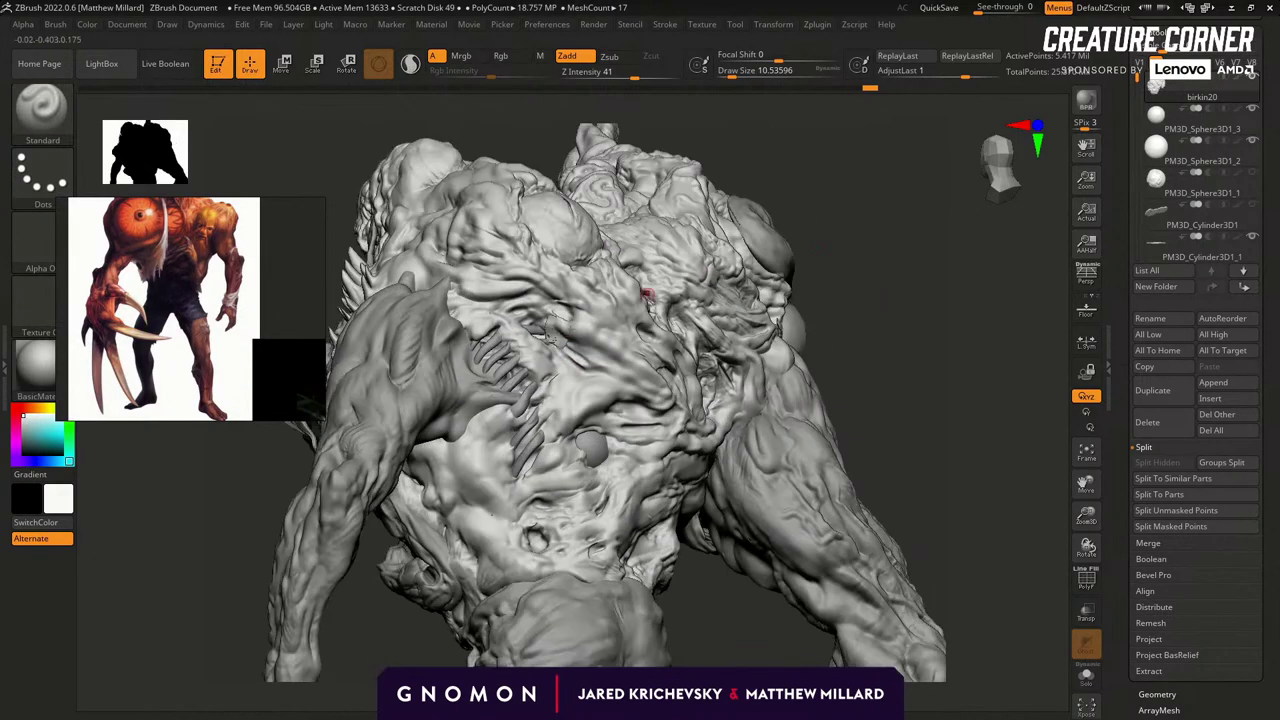
Set the Standard brush draw size to about 71 and isolate the torso to check its folds.
{"action": "key", "text": "s"}
{"action": "left_click_drag", "start_coordinate": [567, 338], "coordinate": [577, 338]}
{"action": "mouse_move", "coordinate": [872, 338]}
{"action": "left_mouse_down"}
{"action": "mouse_move", "coordinate": [894, 403]}
{"action": "mouse_move", "coordinate": [864, 443]}
{"action": "left_mouse_up"}
{"action": "left_click", "coordinate": [895, 403]}
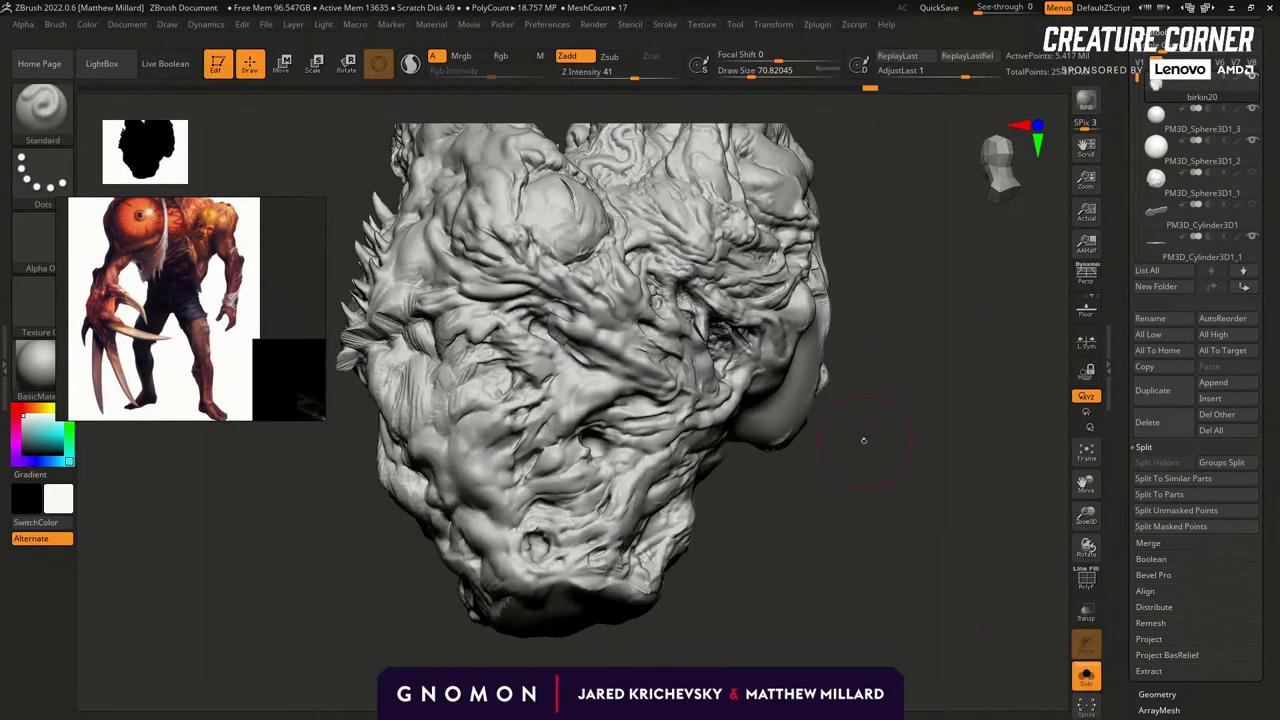
{"action": "left_click", "coordinate": [865, 441]}
Select the abdomen sphere with the DamStandard brush active and subdivide it twice.
{"action": "mouse_move", "coordinate": [940, 672]}
{"action": "left_mouse_down"}
{"action": "mouse_move", "coordinate": [880, 660]}
{"action": "mouse_move", "coordinate": [770, 570]}
{"action": "mouse_move", "coordinate": [792, 560]}
{"action": "left_mouse_up"}
{"action": "key", "text": "b"}
{"action": "key", "text": "d"}
{"action": "key", "text": "s"}
{"action": "left_click", "coordinate": [608, 445], "text": "alt"}
{"action": "key", "text": "ctrl+d"}
{"action": "key", "text": "ctrl+d"}
Try to carve a pupil slit into the abdomen sphere with the DamStandard brush.
{"action": "key", "text": "b"}
{"action": "key", "text": "d"}
{"action": "key", "text": "s"}
{"action": "left_click_drag", "start_coordinate": [609, 434], "coordinate": [603, 445]}
{"action": "key", "text": "ctrl+z"}
{"action": "mouse_move", "coordinate": [784, 601]}
{"action": "left_mouse_down"}
{"action": "mouse_move", "coordinate": [731, 548]}
{"action": "mouse_move", "coordinate": [746, 552]}
{"action": "left_mouse_up"}
{"action": "left_click", "coordinate": [668, 482], "text": "alt"}
{"action": "left_click", "coordinate": [605, 455], "text": "alt"}
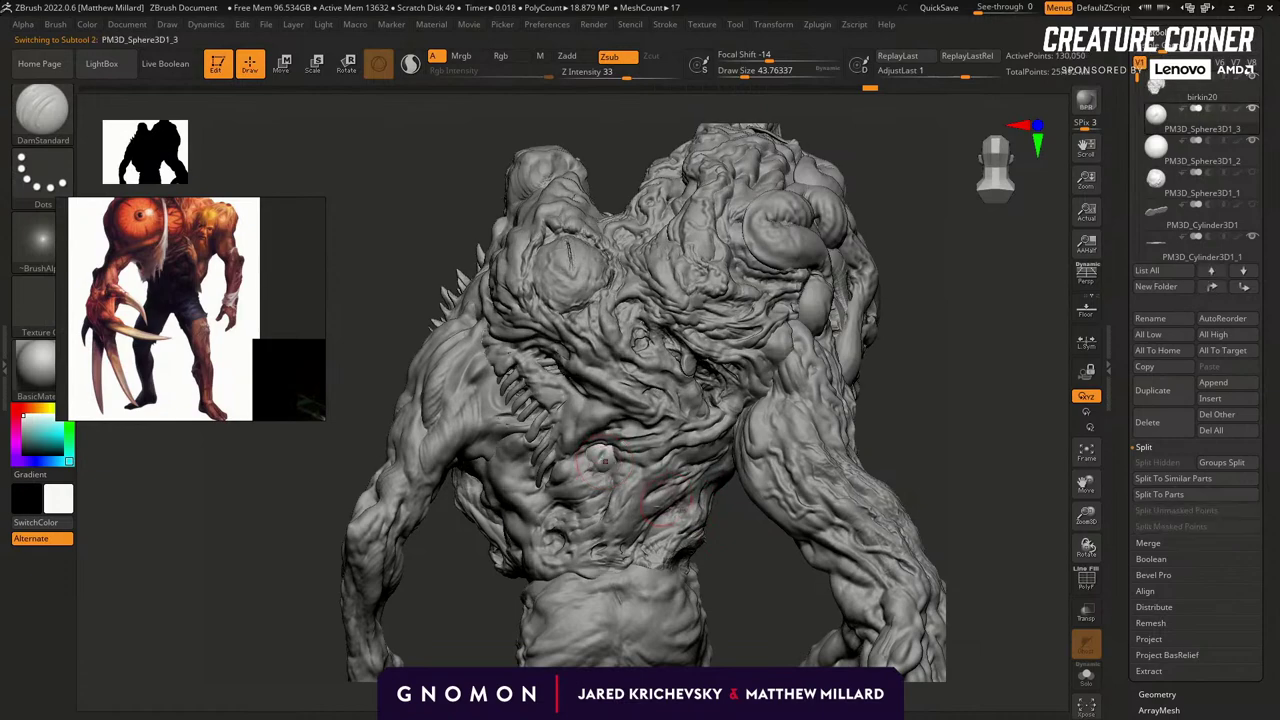
{"action": "right_click_drag", "start_coordinate": [605, 455], "coordinate": [742, 542]}
Select the smaller arm and build up flesh toward the row of teeth with ClayBuildup at draw size about 18.
{"action": "left_click", "coordinate": [492, 400], "text": "alt"}
{"action": "key", "text": "b"}
{"action": "key", "text": "c"}
{"action": "key", "text": "b"}
{"action": "key", "text": "s"}
{"action": "left_click_drag", "start_coordinate": [516, 388], "coordinate": [500, 388]}
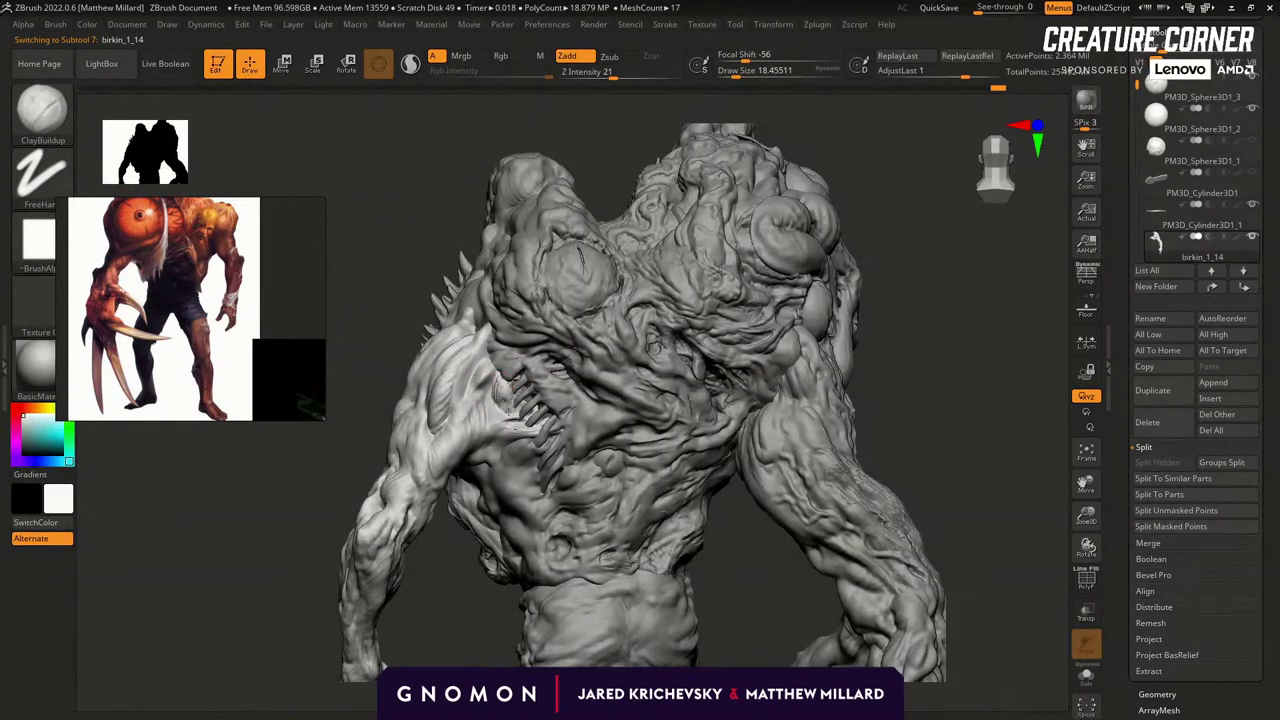
{"action": "mouse_move", "coordinate": [428, 590]}
{"action": "left_mouse_down"}
{"action": "mouse_move", "coordinate": [490, 611]}
{"action": "mouse_move", "coordinate": [397, 586]}
{"action": "mouse_move", "coordinate": [295, 528]}
{"action": "left_mouse_up"}
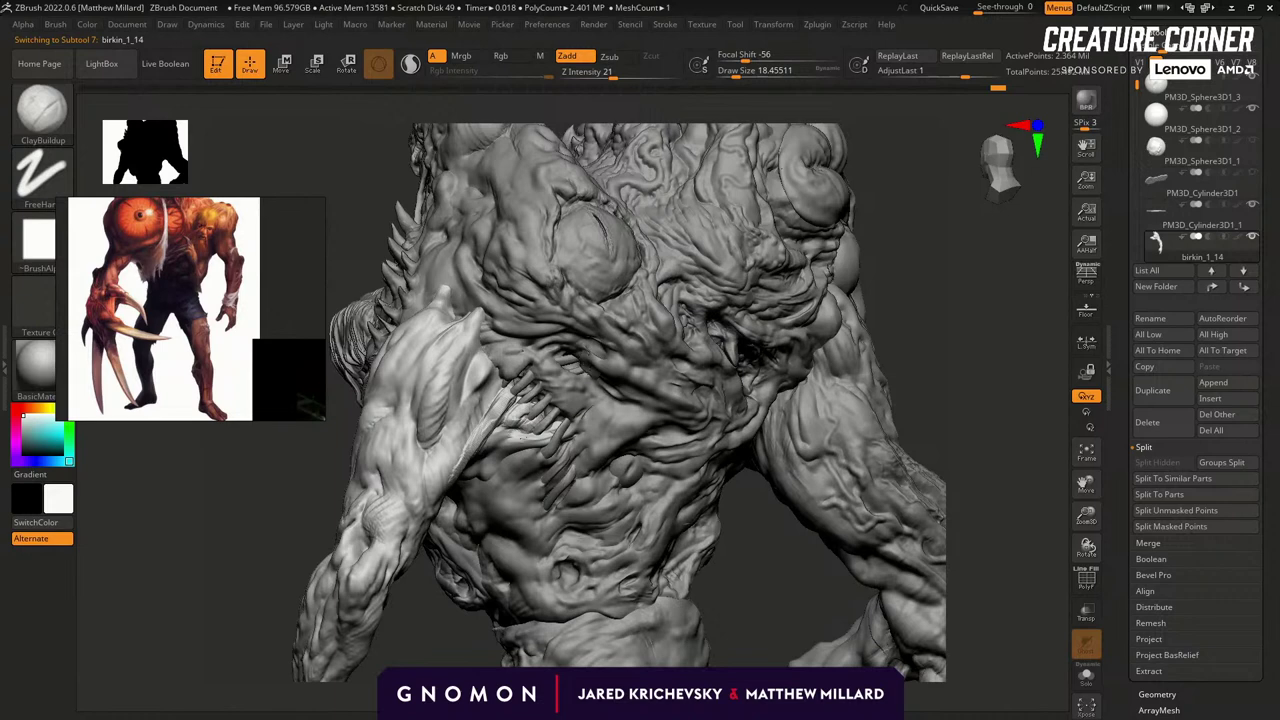
Build up and smooth the smaller arm's armpit area with ClayBuildup at draw sizes of about 59 and 9.
{"action": "right_click_drag", "start_coordinate": [900, 350], "coordinate": [848, 325]}
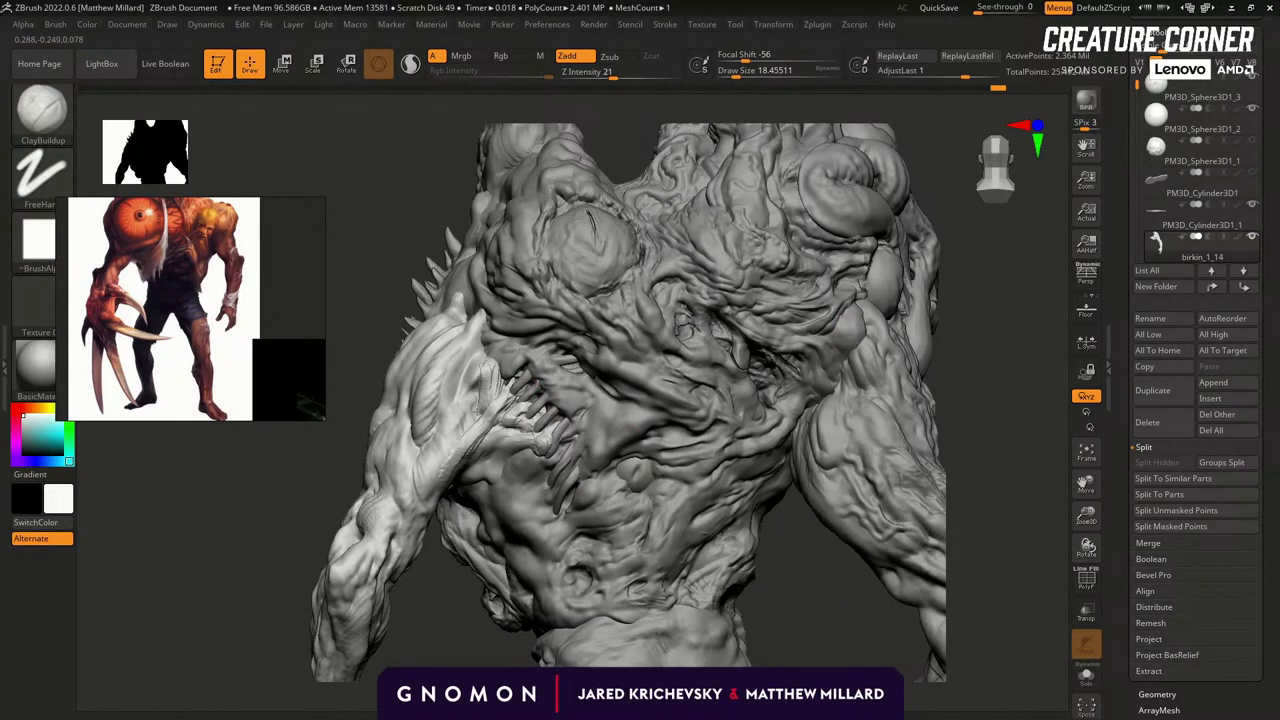
{"action": "right_click_drag", "start_coordinate": [535, 382], "coordinate": [472, 390]}
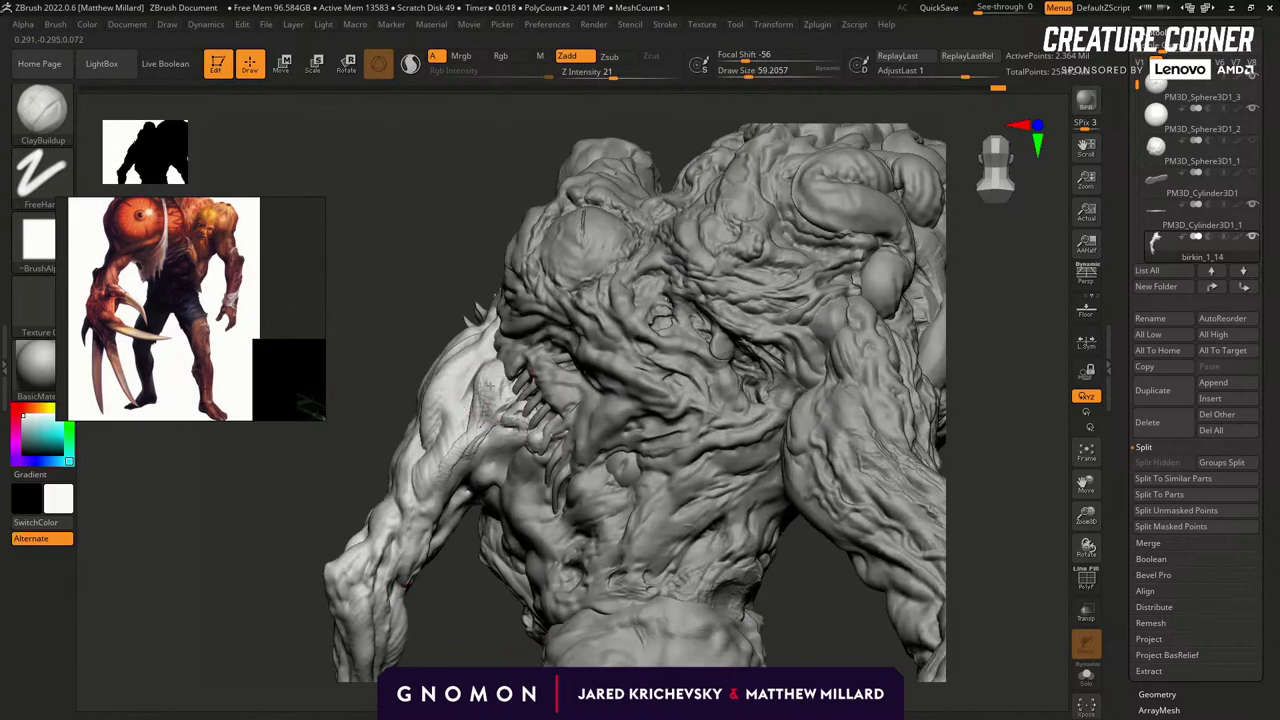
{"action": "right_click_drag", "start_coordinate": [440, 585], "coordinate": [435, 632]}
{"action": "left_click_drag", "start_coordinate": [503, 376], "coordinate": [510, 349], "text": "shift"}
{"action": "right_click_drag", "start_coordinate": [472, 650], "coordinate": [535, 560], "text": "ctrl"}
{"action": "mouse_move", "coordinate": [803, 400]}
{"action": "right_mouse_down"}
{"action": "mouse_move", "coordinate": [871, 409]}
{"action": "mouse_move", "coordinate": [840, 408]}
{"action": "right_mouse_up"}
{"action": "key", "text": "shift"}
{"action": "key", "text": "s"}
{"action": "left_click_drag", "start_coordinate": [530, 397], "coordinate": [510, 396]}
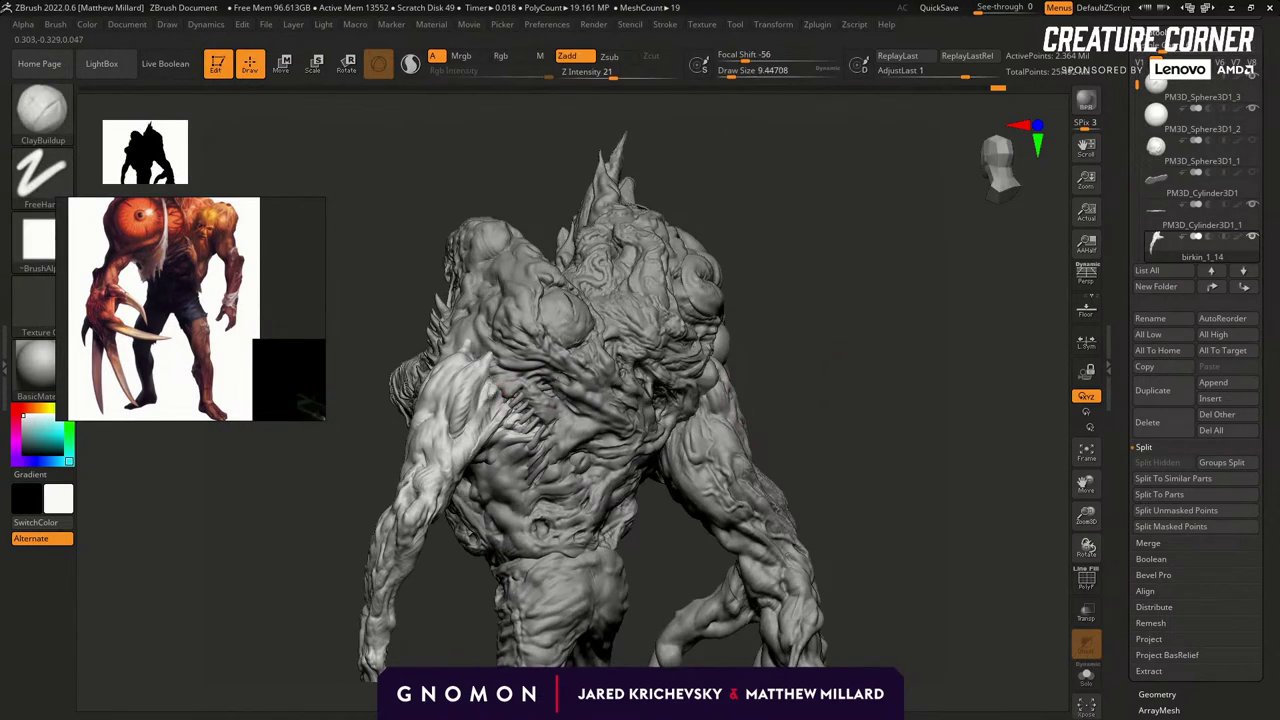
Refine the tissue joining the smaller arm to the chest teeth with ClayBuildup, raising the draw size to about 31.
{"action": "right_click_drag", "start_coordinate": [800, 350], "coordinate": [760, 373]}
{"action": "key", "text": "s"}
{"action": "left_click_drag", "start_coordinate": [530, 391], "coordinate": [539, 392]}
{"action": "right_click_drag", "start_coordinate": [600, 340], "coordinate": [688, 322]}
{"action": "key", "text": "s"}
{"action": "left_click_drag", "start_coordinate": [484, 402], "coordinate": [497, 420]}
{"action": "mouse_move", "coordinate": [690, 340]}
{"action": "right_mouse_down"}
{"action": "mouse_move", "coordinate": [798, 336]}
{"action": "mouse_move", "coordinate": [808, 349]}
{"action": "mouse_move", "coordinate": [757, 351]}
{"action": "mouse_move", "coordinate": [828, 370]}
{"action": "mouse_move", "coordinate": [778, 378]}
{"action": "right_mouse_up"}
{"action": "left_click", "coordinate": [586, 457], "text": "alt"}
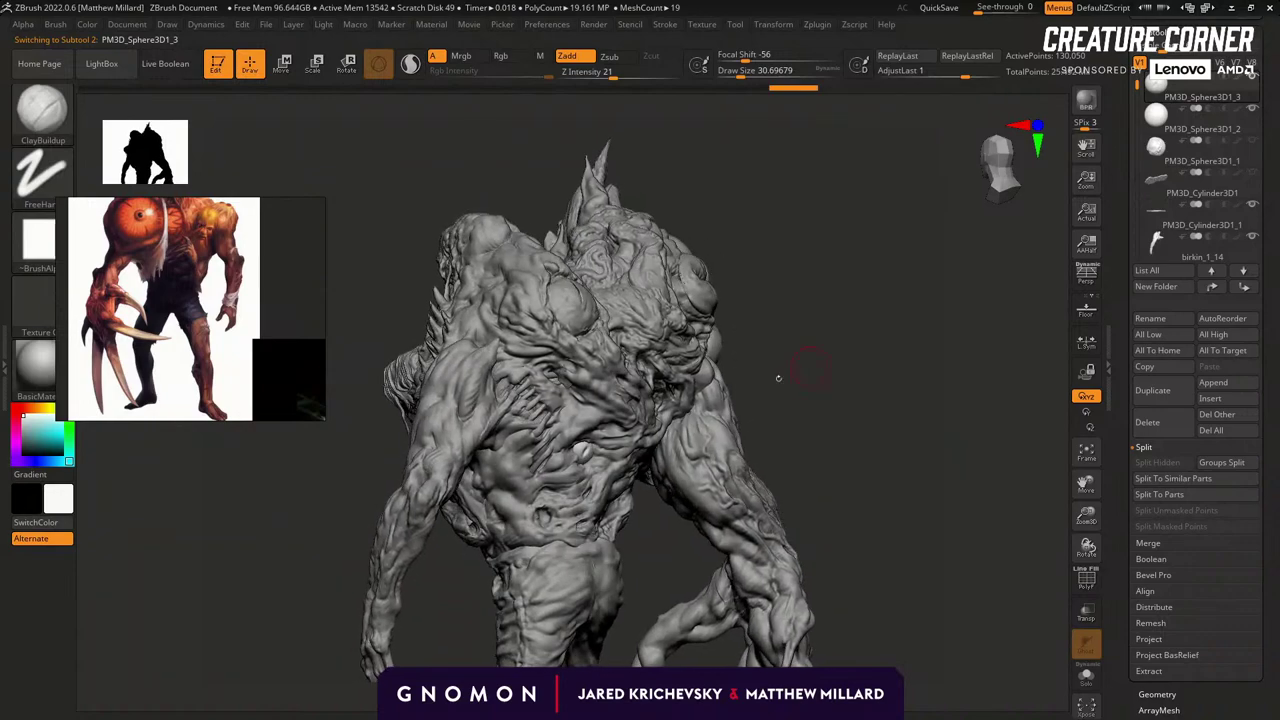
{"action": "left_click", "coordinate": [493, 405], "text": "alt"}
{"action": "mouse_move", "coordinate": [843, 351]}
{"action": "right_mouse_down"}
{"action": "mouse_move", "coordinate": [814, 423]}
{"action": "mouse_move", "coordinate": [797, 425]}
{"action": "right_mouse_up"}
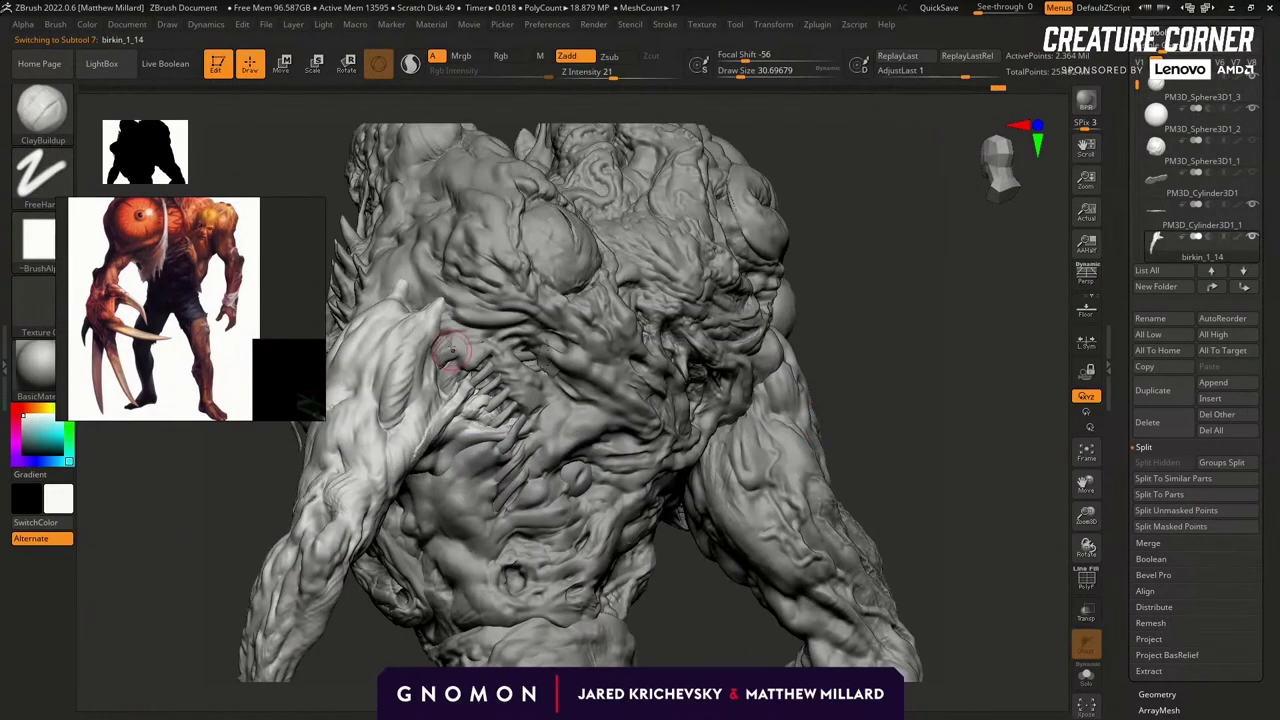
Select the torso mesh and carve creases around the row of teeth with DamStandard at draw size about 17.
{"action": "left_click", "coordinate": [469, 361], "text": "alt"}
{"action": "key", "text": "b"}
{"action": "key", "text": "d"}
{"action": "key", "text": "s"}
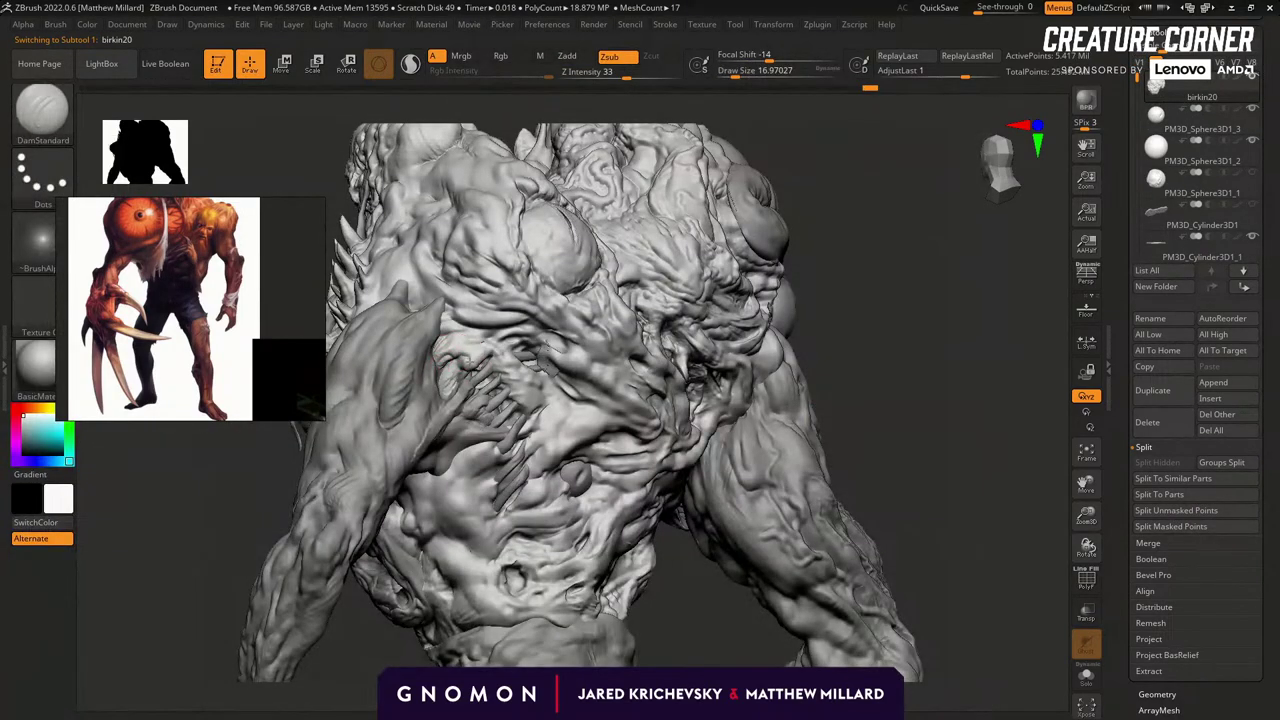
{"action": "right_click_drag", "start_coordinate": [808, 305], "coordinate": [814, 357], "text": "alt"}
{"action": "mouse_move", "coordinate": [491, 408]}
{"action": "left_mouse_down"}
{"action": "mouse_move", "coordinate": [530, 431]}
{"action": "mouse_move", "coordinate": [525, 443]}
{"action": "left_mouse_up"}
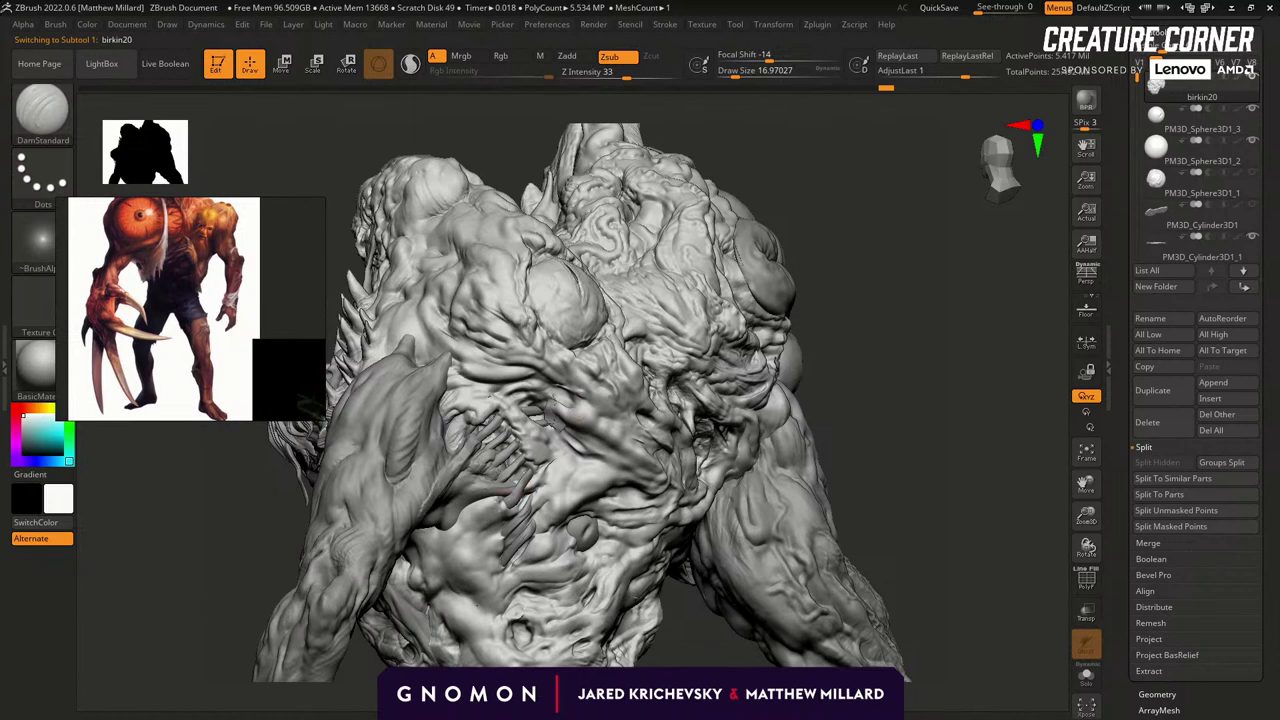
{"action": "left_click_drag", "start_coordinate": [484, 498], "coordinate": [495, 540]}
Cut creases into the chest folds below the large eye with DamStandard at draw sizes of about 27 and 13.
{"action": "right_click_drag", "start_coordinate": [475, 549], "coordinate": [858, 400]}
{"action": "left_click_drag", "start_coordinate": [559, 391], "coordinate": [541, 390]}
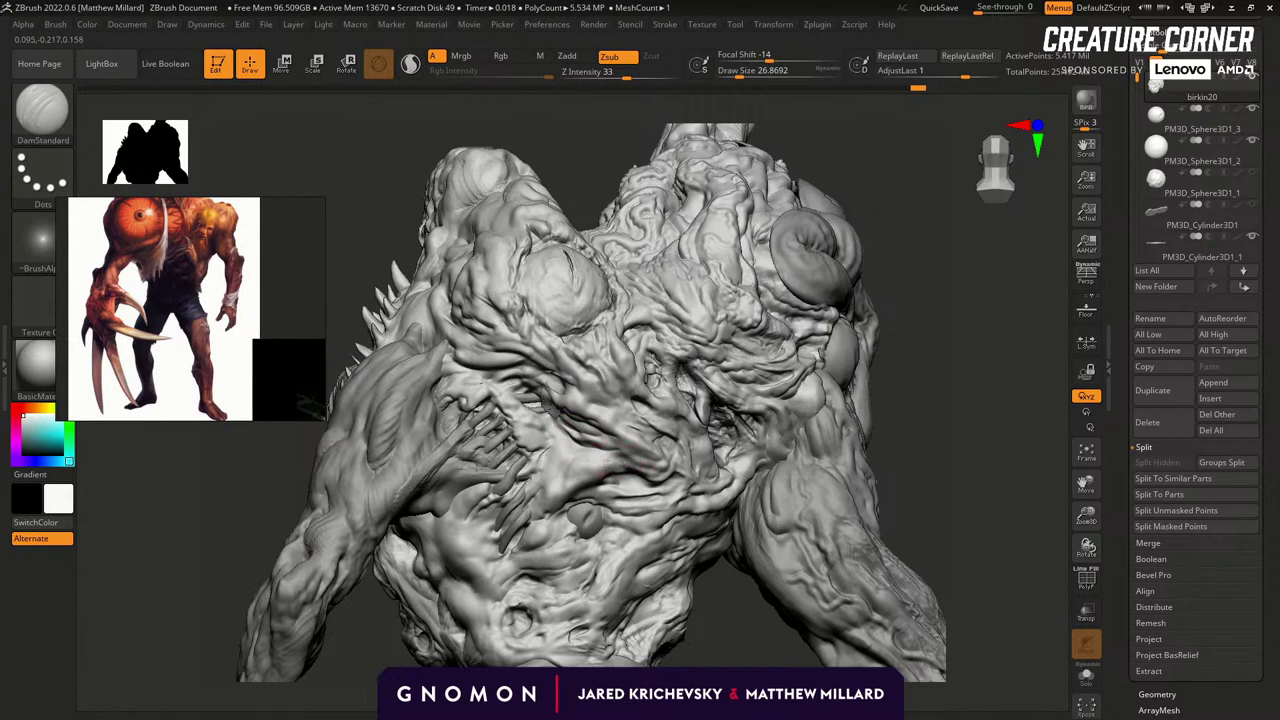
{"action": "mouse_move", "coordinate": [890, 490]}
{"action": "left_mouse_down"}
{"action": "mouse_move", "coordinate": [931, 437]}
{"action": "mouse_move", "coordinate": [903, 463]}
{"action": "mouse_move", "coordinate": [871, 437]}
{"action": "left_mouse_up"}
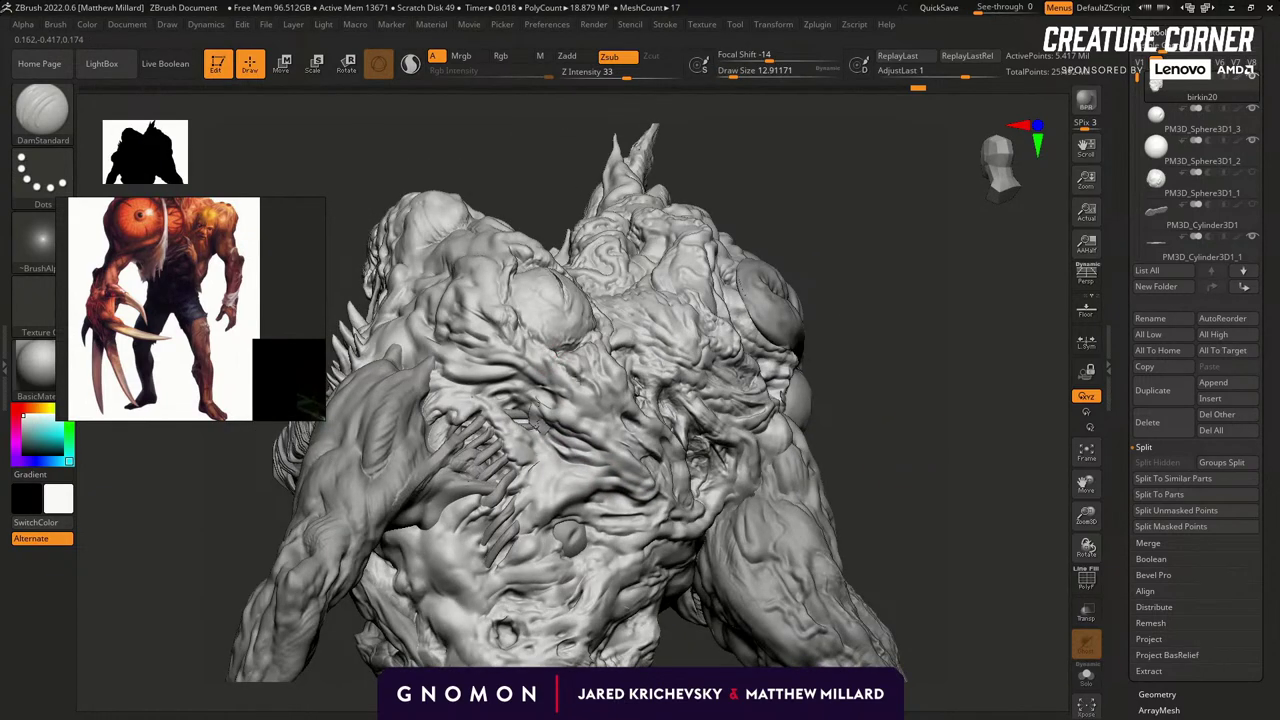
{"action": "left_click_drag", "start_coordinate": [843, 266], "coordinate": [759, 304]}
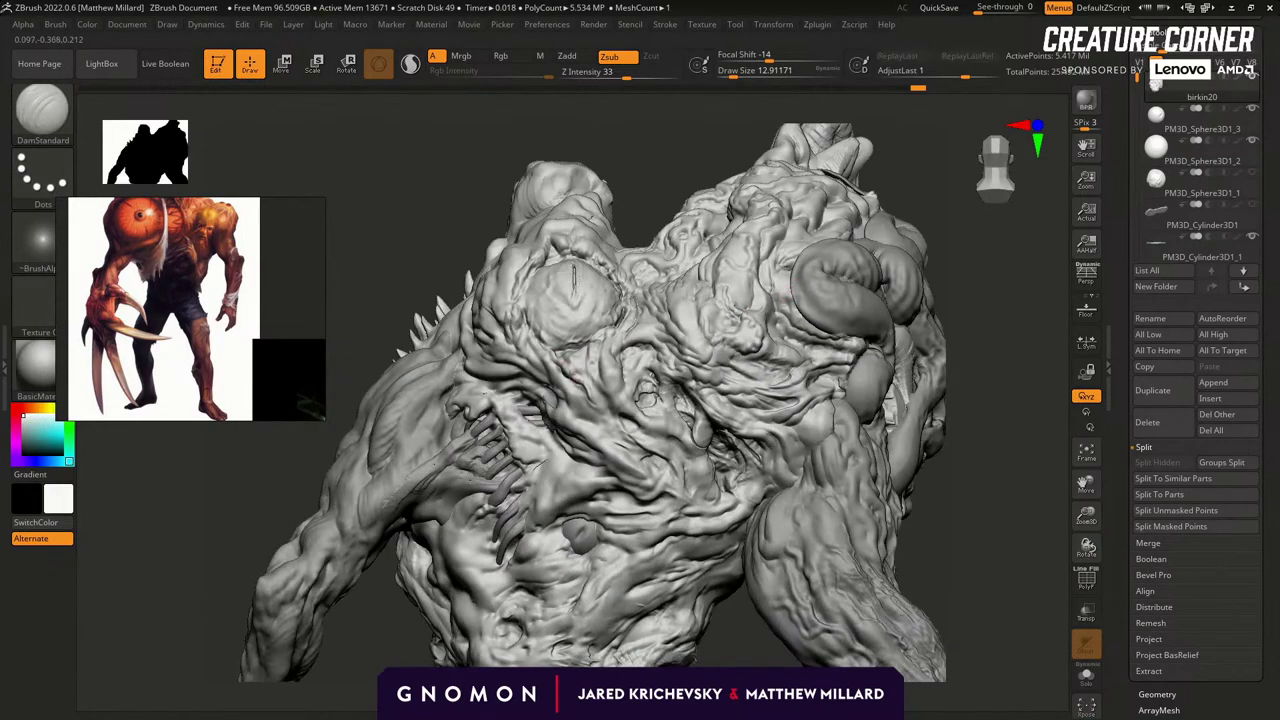
{"action": "left_click_drag", "start_coordinate": [573, 362], "coordinate": [578, 350]}
{"action": "left_click_drag", "start_coordinate": [651, 206], "coordinate": [656, 207]}
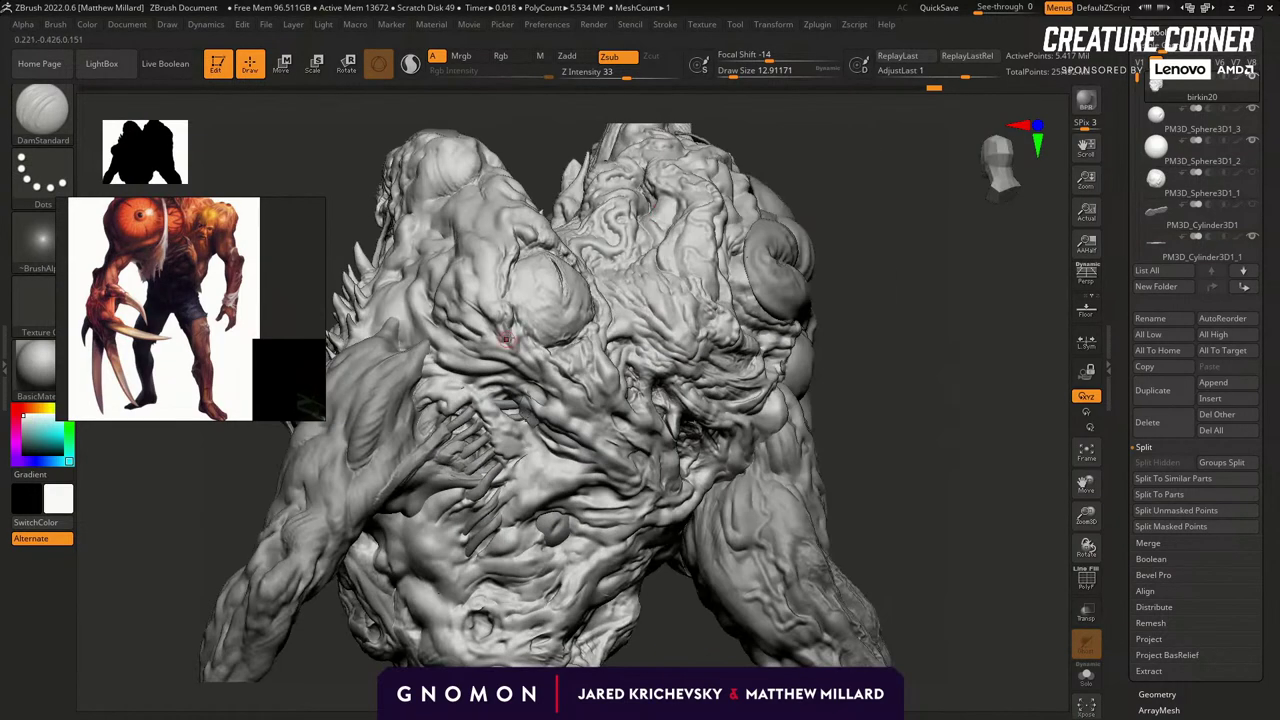
Carve fine wrinkles around the rim of the large chest eye with DamStandard at draw size about 13.
{"action": "left_click_drag", "start_coordinate": [903, 351], "coordinate": [590, 350]}
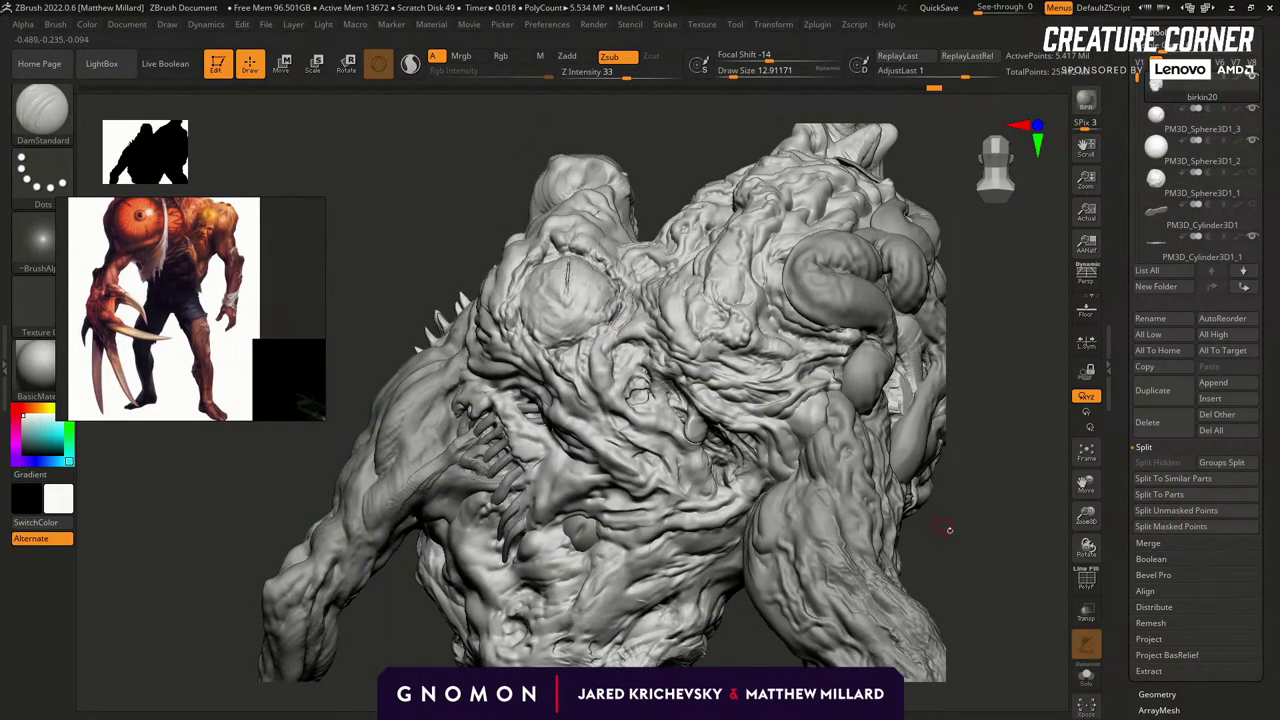
{"action": "left_click_drag", "start_coordinate": [946, 526], "coordinate": [843, 452]}
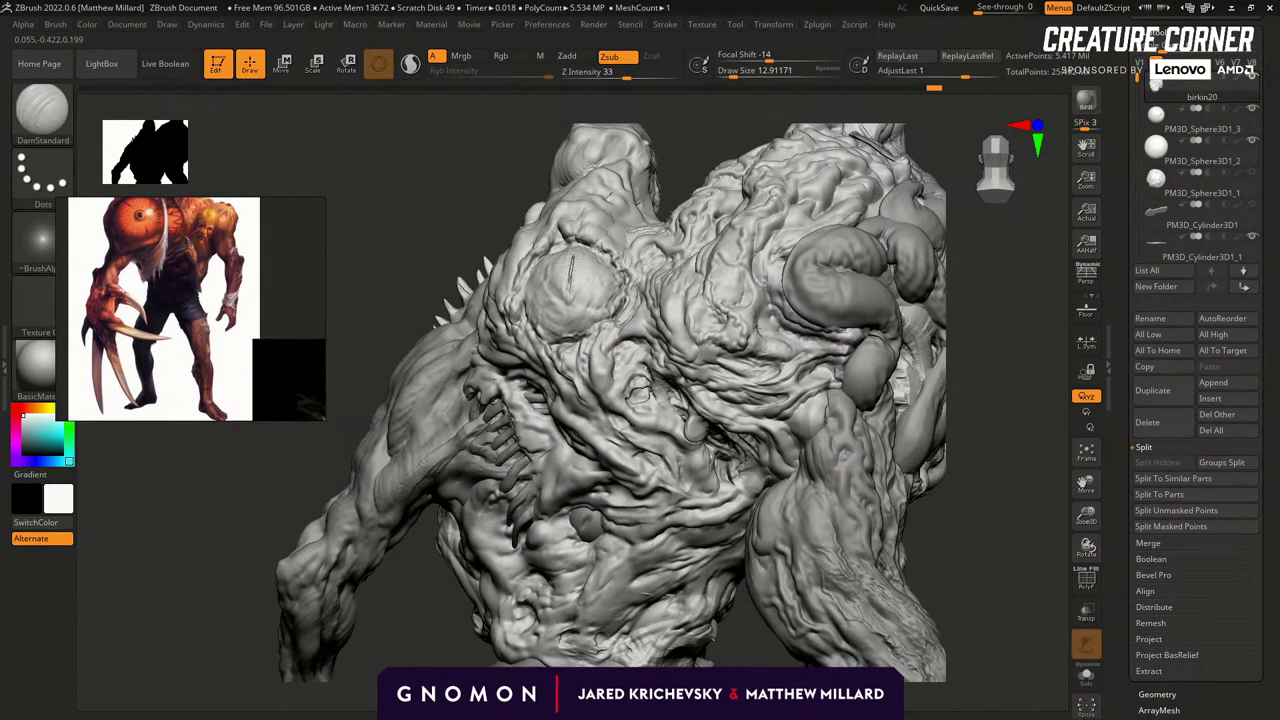
{"action": "left_click_drag", "start_coordinate": [639, 313], "coordinate": [530, 312]}
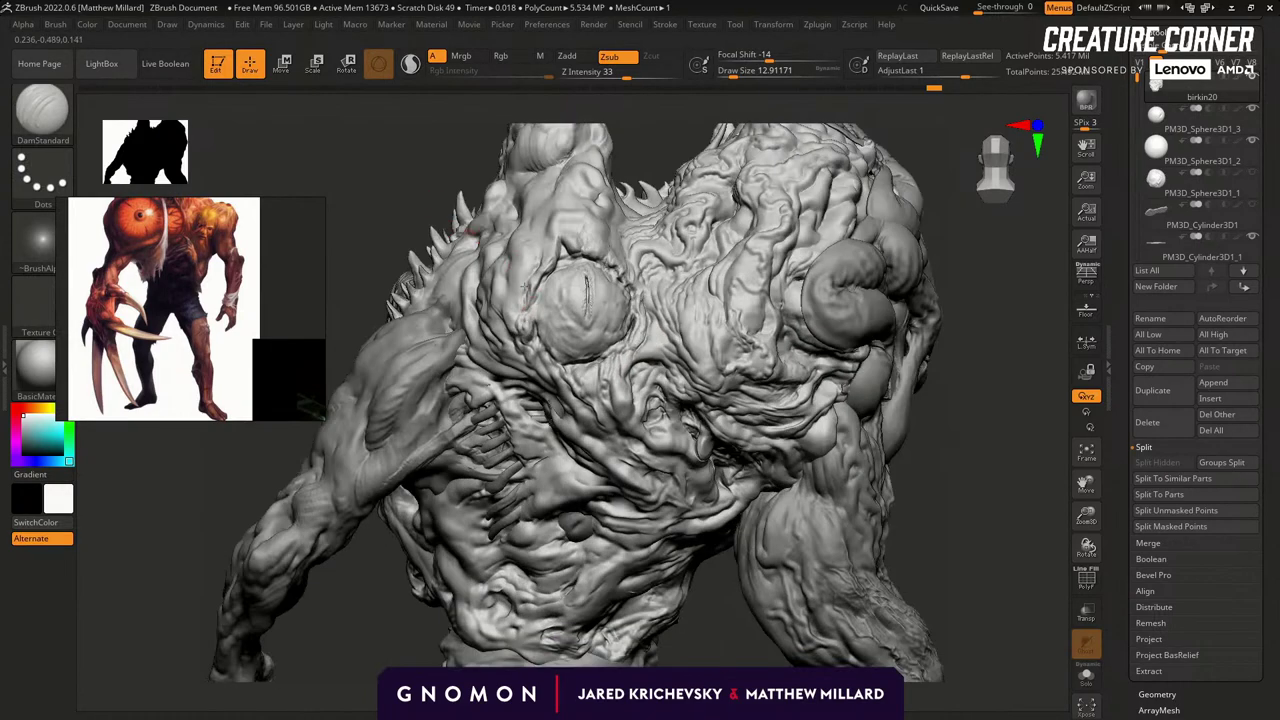
{"action": "left_click_drag", "start_coordinate": [949, 522], "coordinate": [882, 450], "text": "alt"}
{"action": "left_click_drag", "start_coordinate": [906, 497], "coordinate": [900, 459], "text": "alt"}
{"action": "mouse_move", "coordinate": [663, 473]}
{"action": "left_mouse_down", "text": "alt"}
{"action": "mouse_move", "coordinate": [746, 562]}
{"action": "mouse_move", "coordinate": [748, 517]}
{"action": "left_mouse_up", "text": "alt"}
{"action": "left_click_drag", "start_coordinate": [465, 551], "coordinate": [873, 370]}
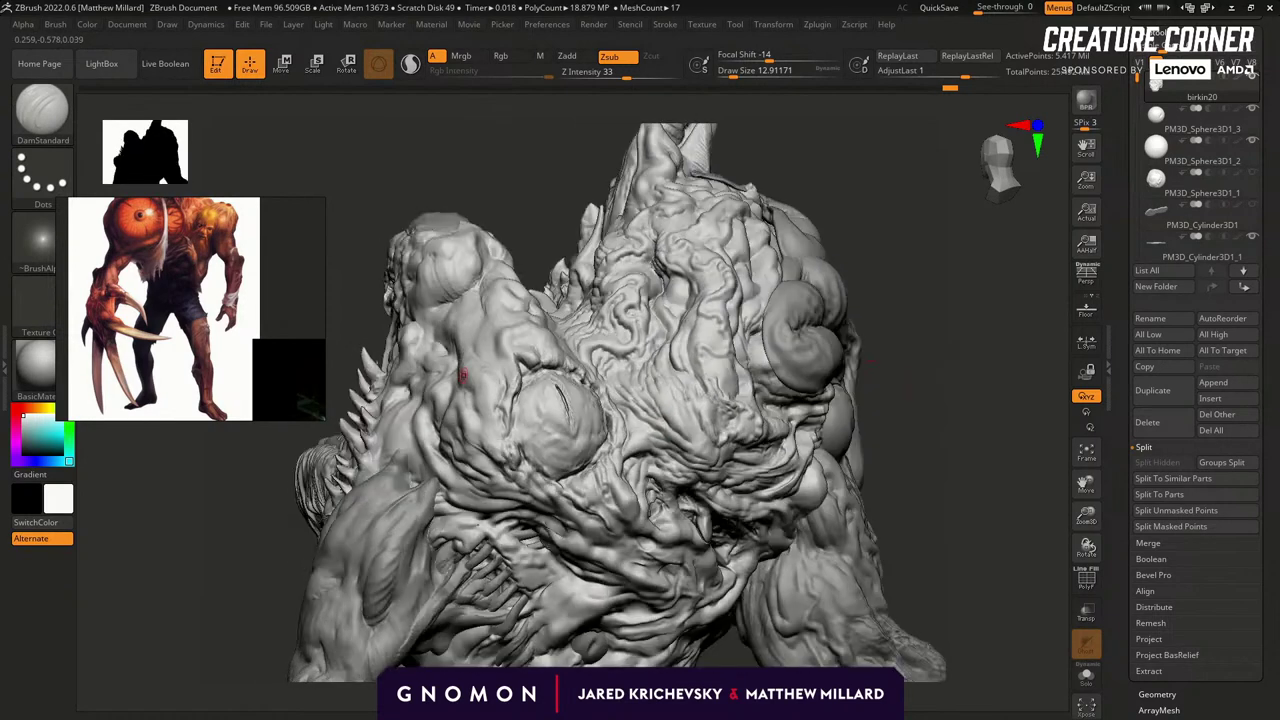
Deepen the creases on the shoulder flesh beside the large eye with DamStandard at draw sizes of about 35 and 33.
{"action": "key", "text": "s"}
{"action": "mouse_move", "coordinate": [472, 392]}
{"action": "left_mouse_down"}
{"action": "mouse_move", "coordinate": [475, 409]}
{"action": "mouse_move", "coordinate": [508, 368]}
{"action": "left_mouse_up"}
{"action": "key", "text": "s"}
{"action": "left_click_drag", "start_coordinate": [494, 363], "coordinate": [499, 363]}
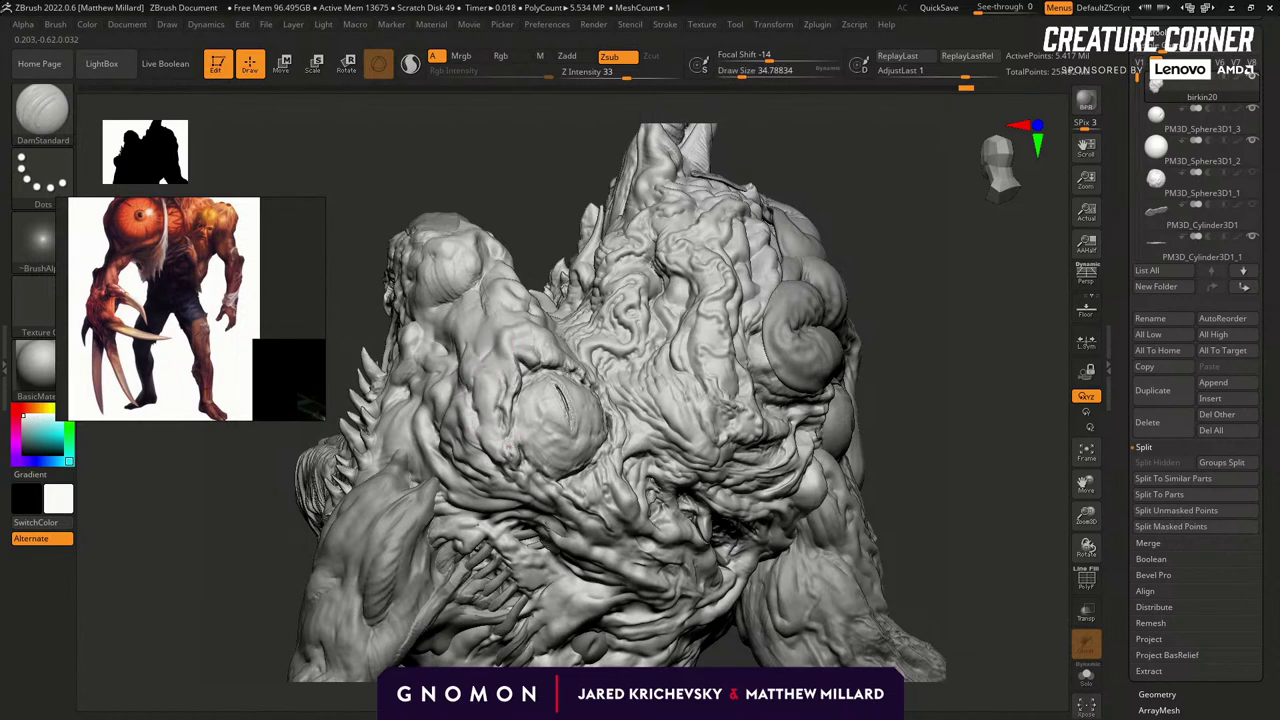
{"action": "left_click_drag", "start_coordinate": [538, 212], "coordinate": [562, 242], "text": "alt"}
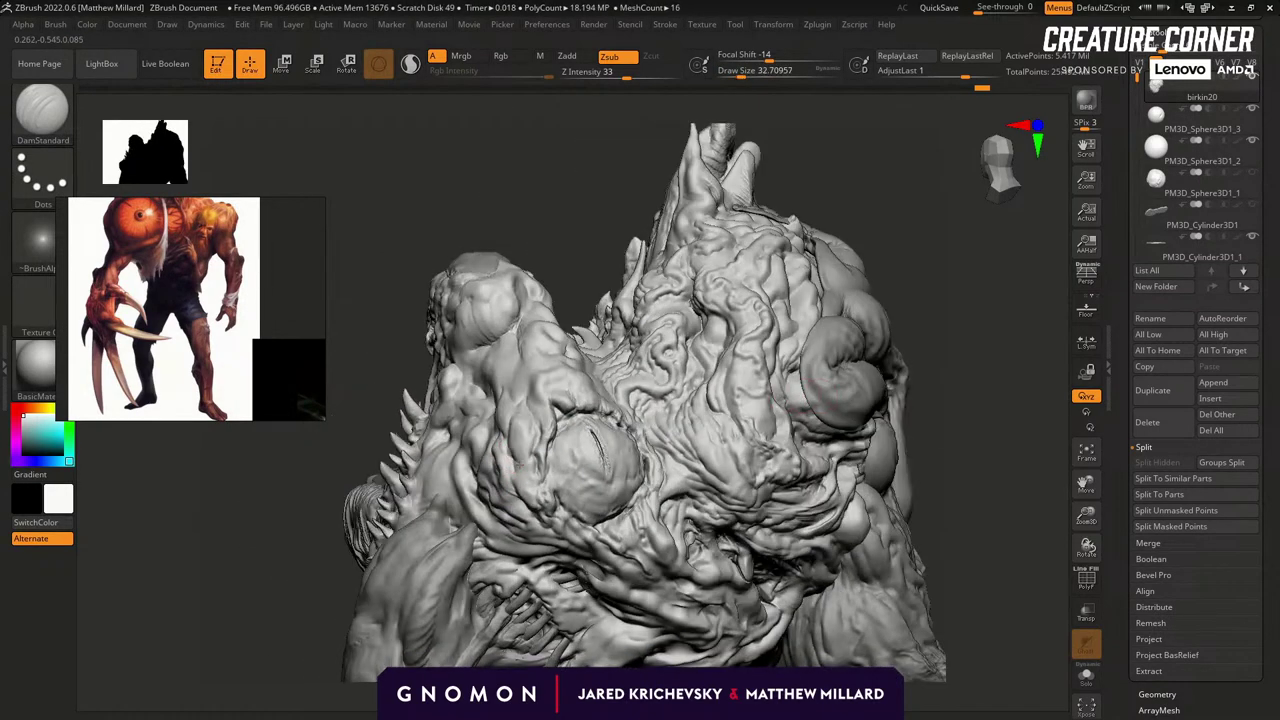
{"action": "right_click_drag", "start_coordinate": [661, 414], "coordinate": [601, 442]}
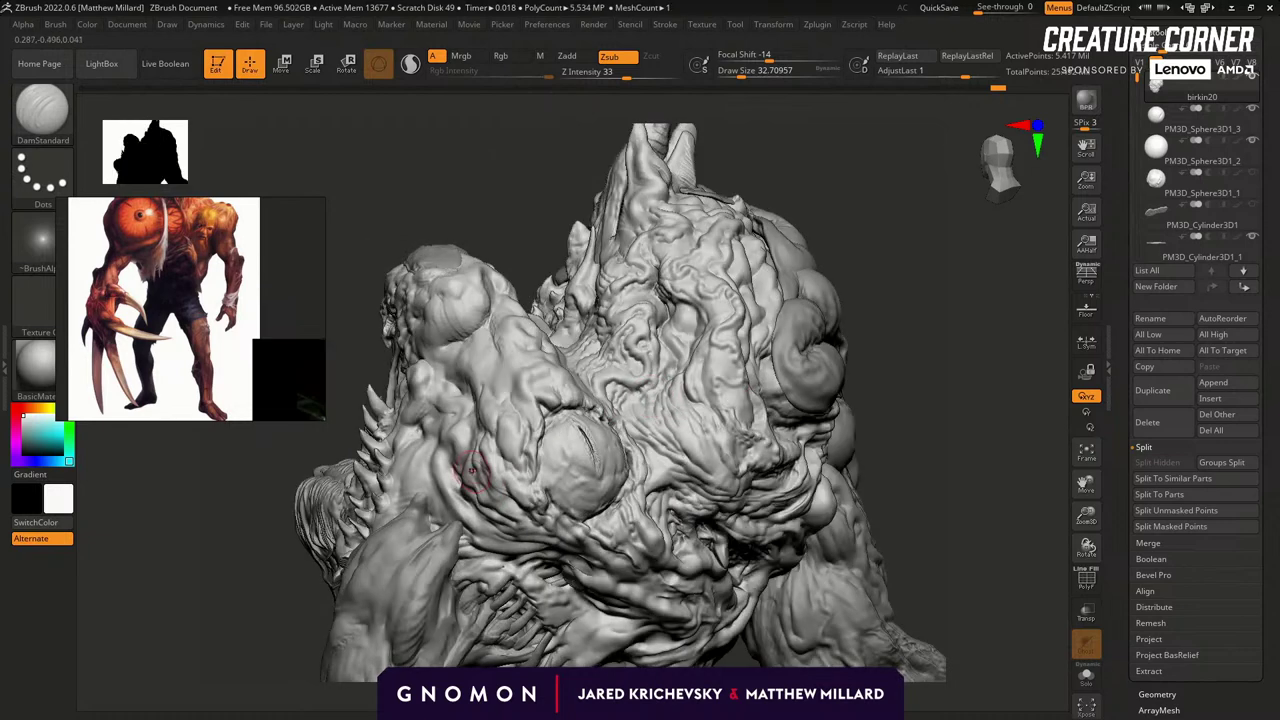
Carve creases into the shoulder flesh between the large eye and the upper arm with DamStandard at draw size about 33.
{"action": "left_click_drag", "start_coordinate": [932, 456], "coordinate": [478, 418]}
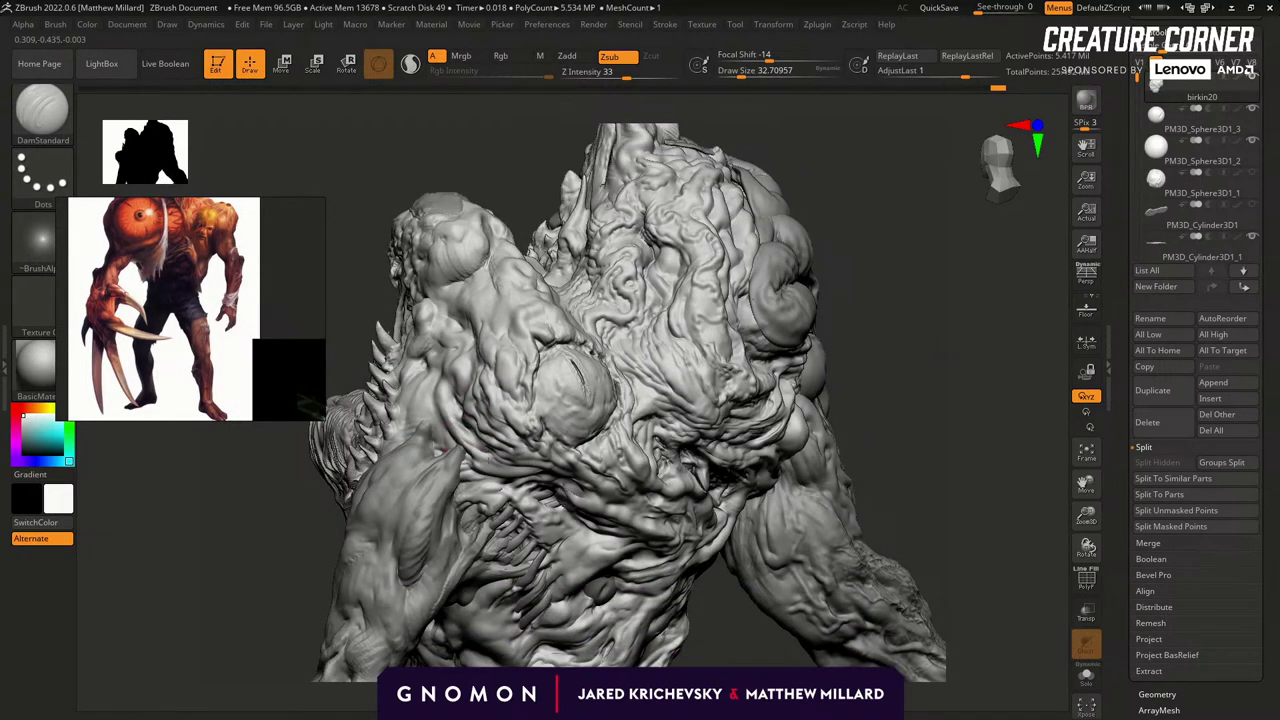
{"action": "mouse_move", "coordinate": [874, 386]}
{"action": "left_mouse_down"}
{"action": "mouse_move", "coordinate": [842, 425]}
{"action": "mouse_move", "coordinate": [675, 398]}
{"action": "left_mouse_up"}
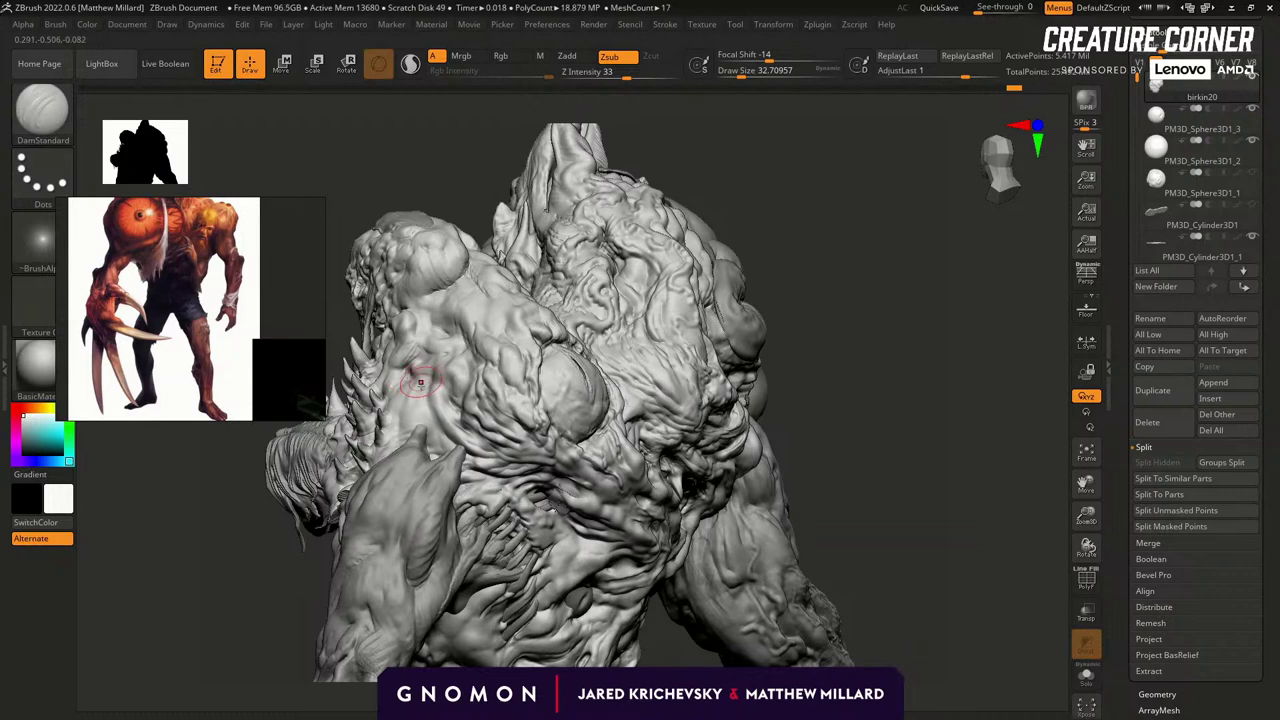
{"action": "left_click_drag", "start_coordinate": [431, 426], "coordinate": [455, 456]}
{"action": "left_click_drag", "start_coordinate": [785, 354], "coordinate": [784, 390]}
{"action": "left_click_drag", "start_coordinate": [470, 392], "coordinate": [461, 438]}
{"action": "mouse_move", "coordinate": [775, 325]}
{"action": "left_mouse_down"}
{"action": "mouse_move", "coordinate": [820, 345]}
{"action": "mouse_move", "coordinate": [460, 390]}
{"action": "mouse_move", "coordinate": [463, 402]}
{"action": "mouse_move", "coordinate": [800, 322]}
{"action": "left_mouse_up"}
{"action": "left_click_drag", "start_coordinate": [444, 414], "coordinate": [434, 464]}
{"action": "left_click_drag", "start_coordinate": [703, 344], "coordinate": [748, 382]}
{"action": "left_click_drag", "start_coordinate": [437, 406], "coordinate": [437, 424]}
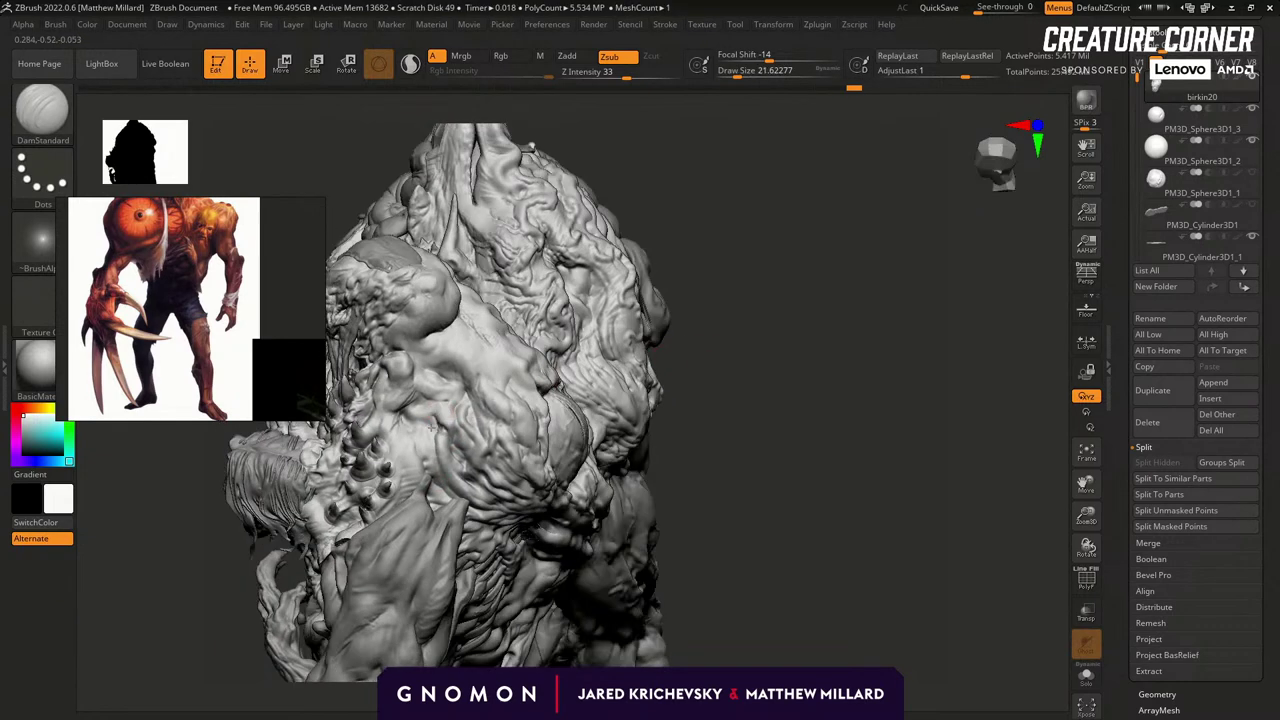
Cut finer creases into the shoulder below the round growth with DamStandard at draw sizes of about 22 and 25.
{"action": "left_click_drag", "start_coordinate": [790, 401], "coordinate": [524, 400]}
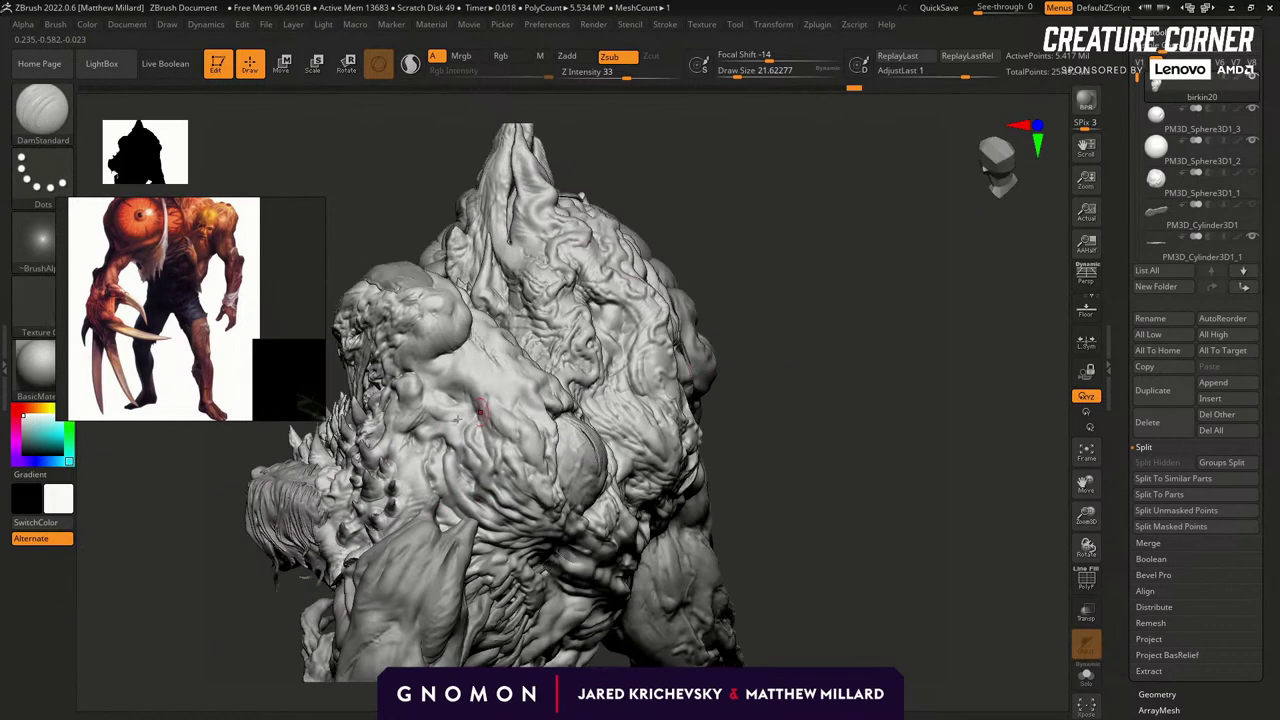
{"action": "left_click_drag", "start_coordinate": [429, 412], "coordinate": [422, 437]}
{"action": "left_click_drag", "start_coordinate": [797, 377], "coordinate": [769, 330]}
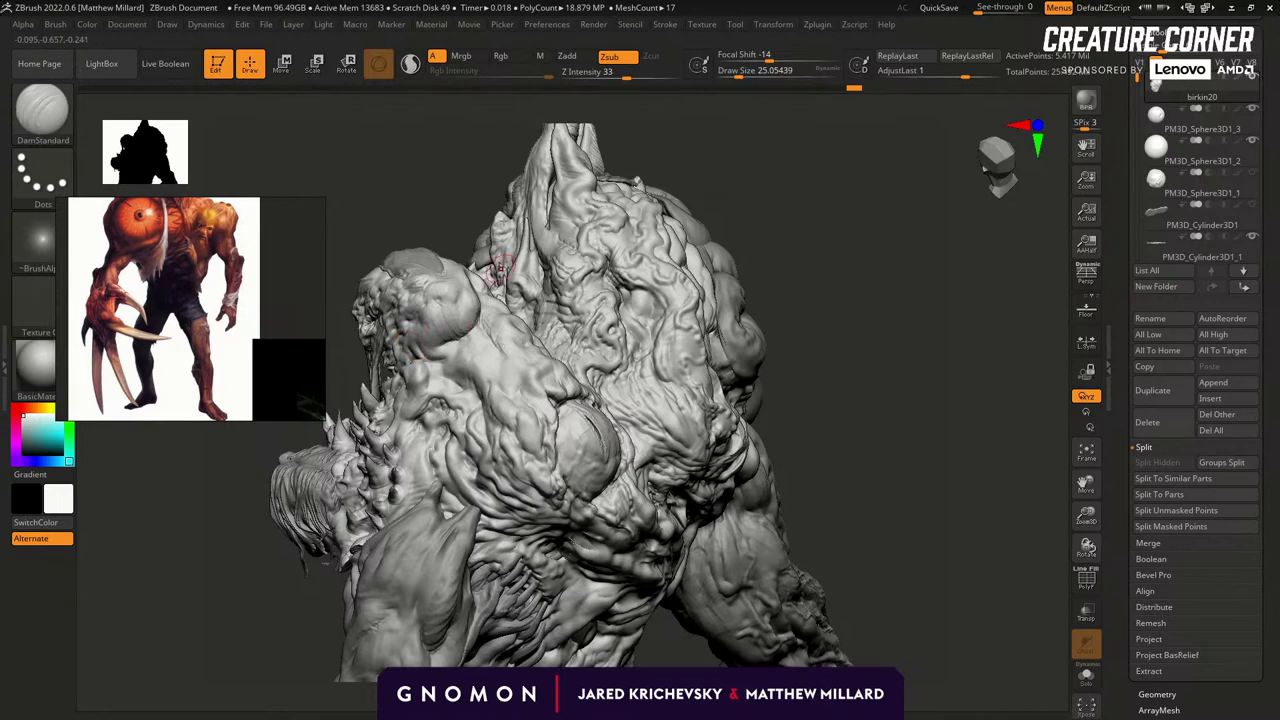
{"action": "left_click_drag", "start_coordinate": [490, 292], "coordinate": [330, 295]}
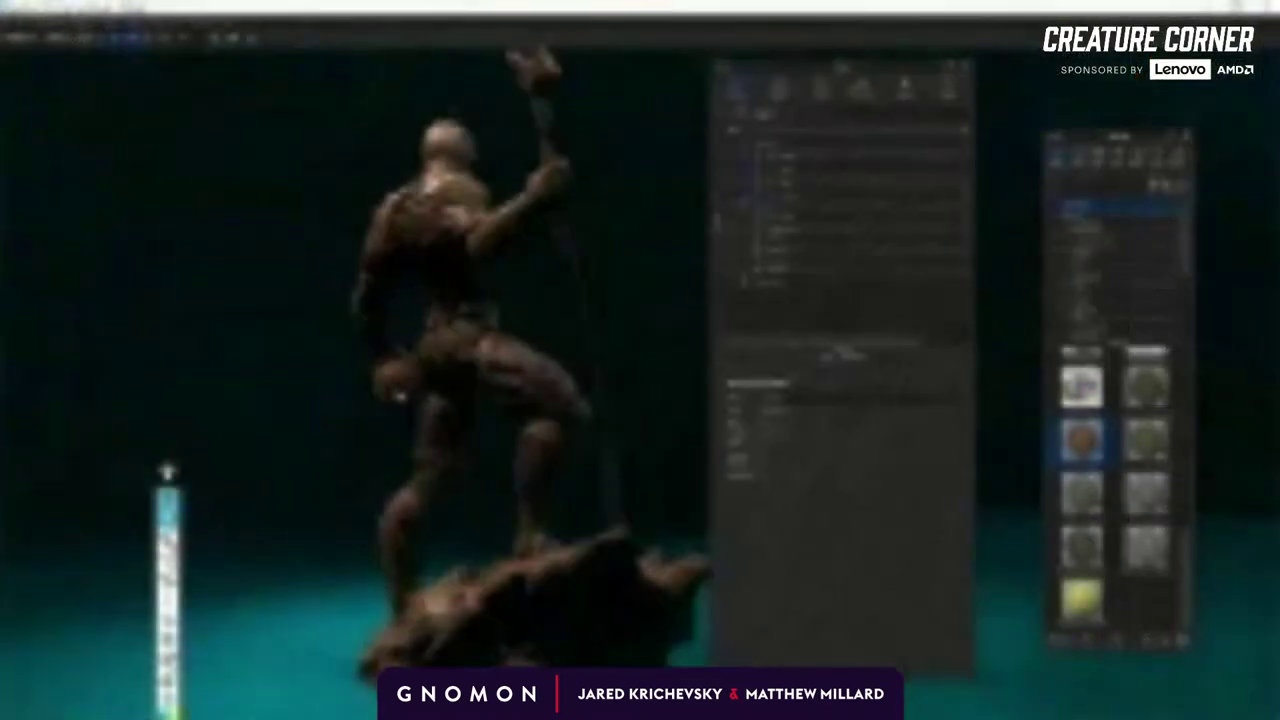
Switch to KeyShot with ZED.bip and examine the brown clay render of the armoured statue from several angles and distances.
{"action": "left_click_drag", "start_coordinate": [412, 390], "coordinate": [438, 303]}
{"action": "left_click_drag", "start_coordinate": [229, 351], "coordinate": [557, 334]}
{"action": "scroll", "coordinate": [557, 334], "scroll_direction": "down", "scroll_amount": 3}
{"action": "scroll", "coordinate": [606, 330], "scroll_direction": "up", "scroll_amount": 5}
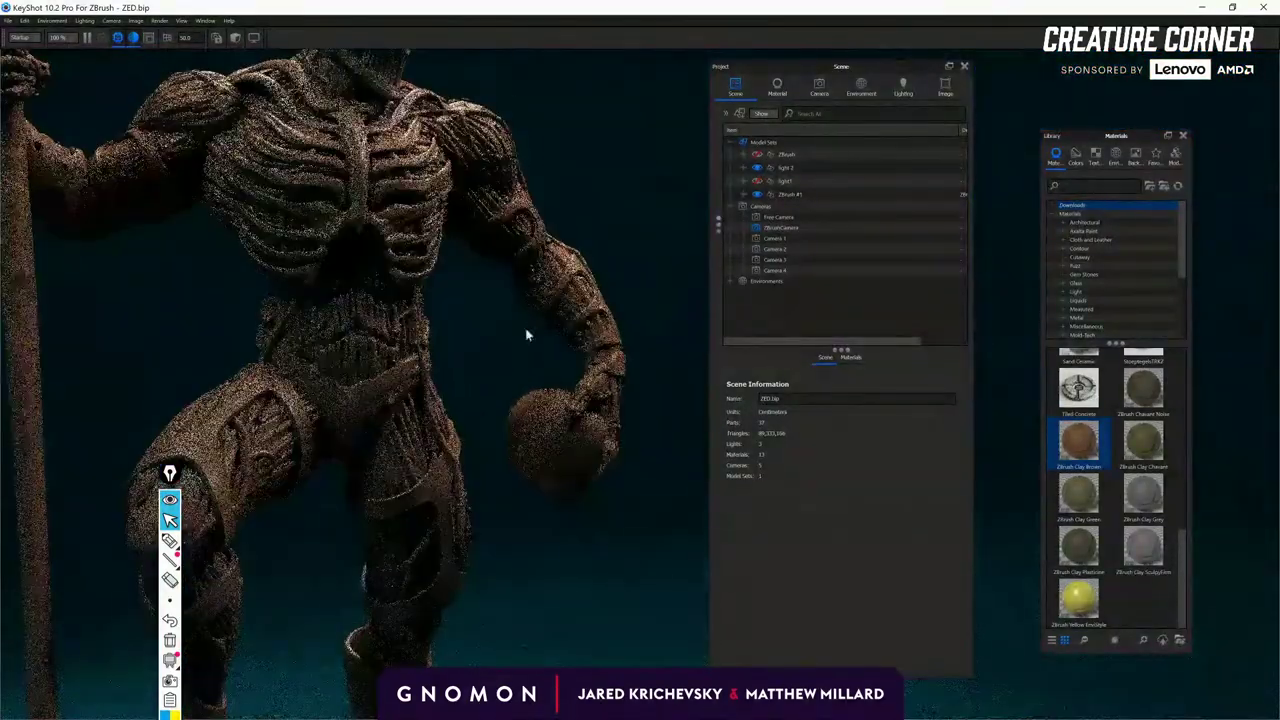
{"action": "middle_click_drag", "start_coordinate": [526, 329], "coordinate": [606, 440]}
{"action": "left_click_drag", "start_coordinate": [565, 378], "coordinate": [590, 386]}
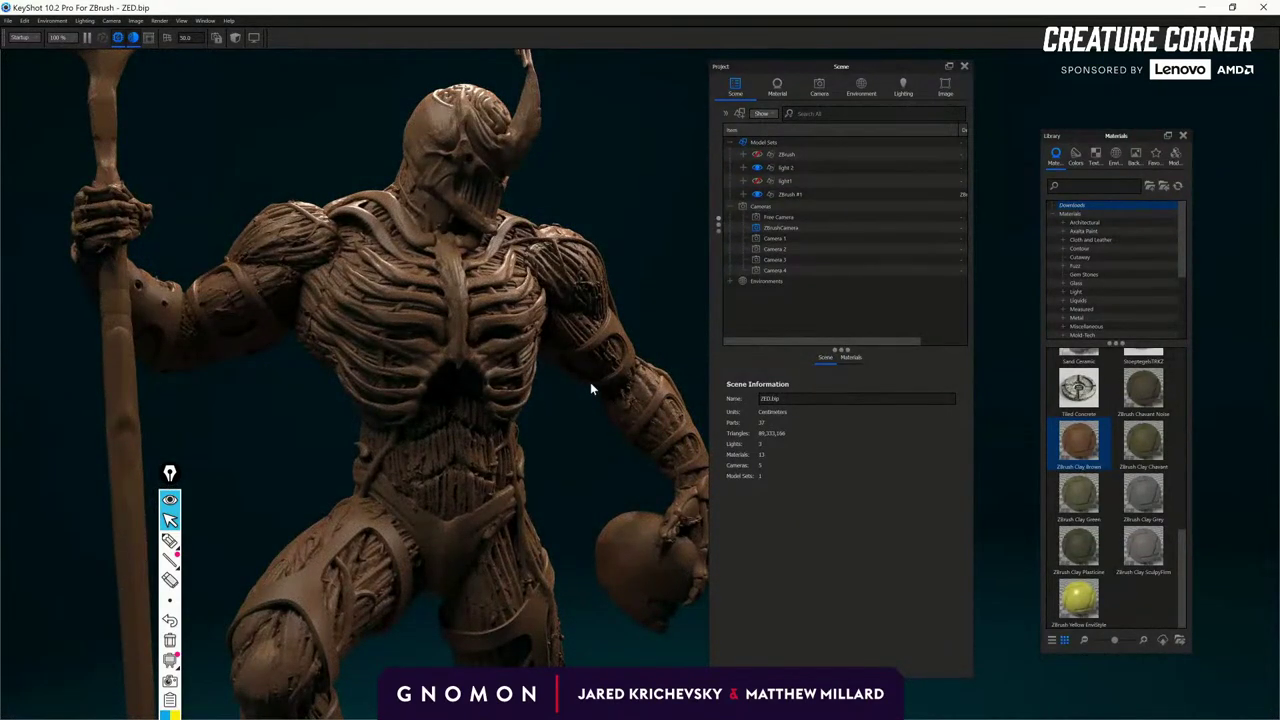
{"action": "left_click_drag", "start_coordinate": [590, 388], "coordinate": [210, 408]}
{"action": "scroll", "coordinate": [210, 408], "scroll_direction": "down", "scroll_amount": 4}
{"action": "middle_click_drag", "start_coordinate": [221, 409], "coordinate": [377, 407]}
{"action": "left_click_drag", "start_coordinate": [377, 408], "coordinate": [483, 376]}
{"action": "scroll", "coordinate": [323, 345], "scroll_direction": "up", "scroll_amount": 3}
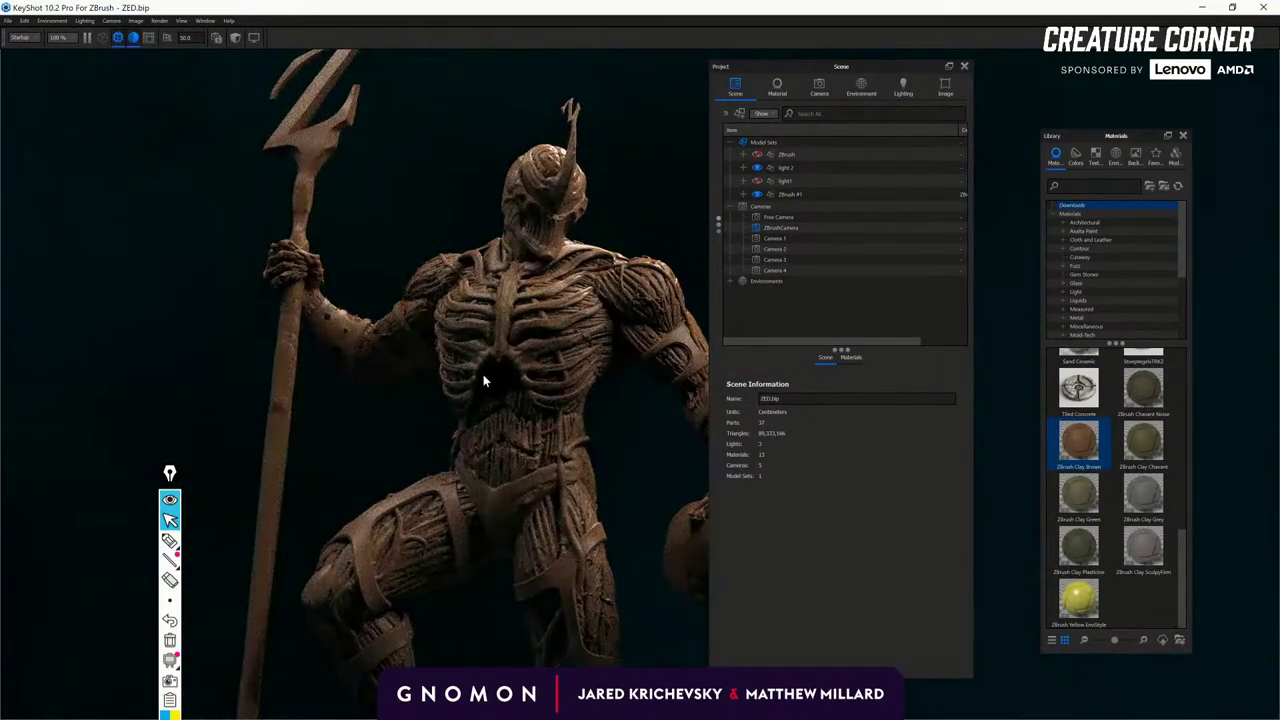
{"action": "left_click_drag", "start_coordinate": [483, 374], "coordinate": [348, 365]}
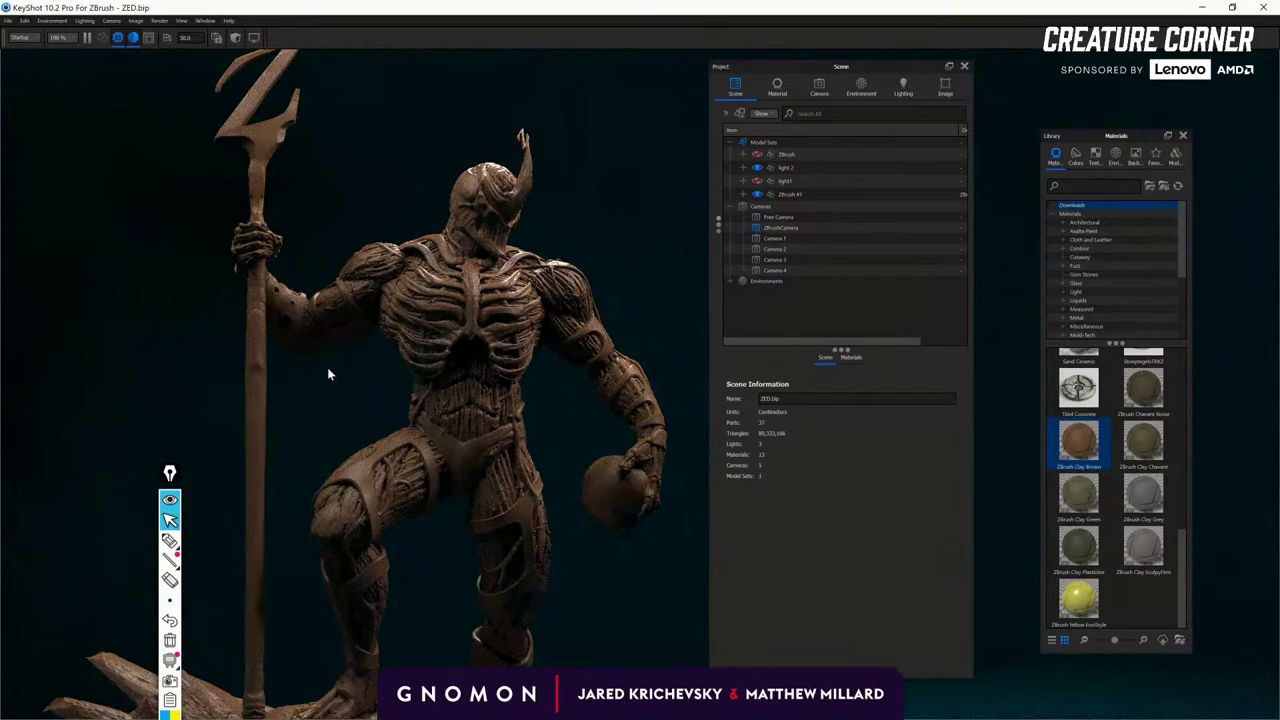
{"action": "left_click_drag", "start_coordinate": [349, 417], "coordinate": [270, 421]}
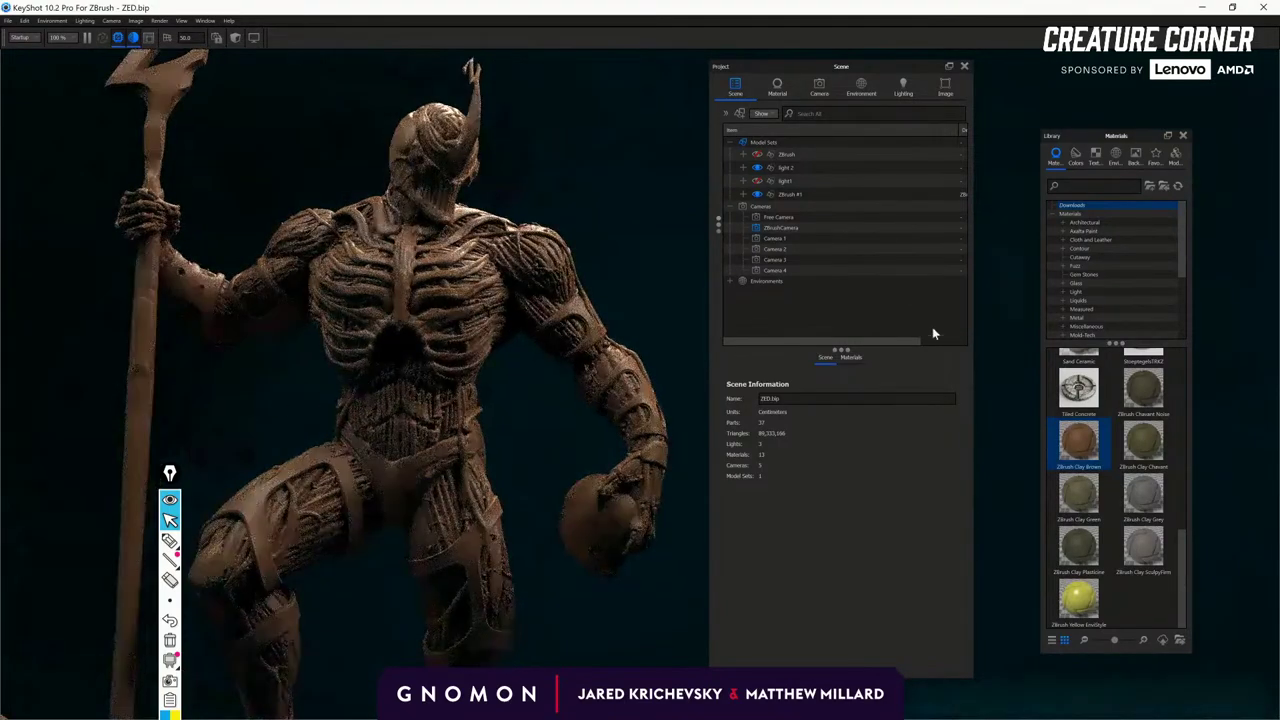
Apply the ZBrush Clay Grey material to the statue and check it from several angles.
{"action": "left_click_drag", "start_coordinate": [1143, 493], "coordinate": [452, 379]}
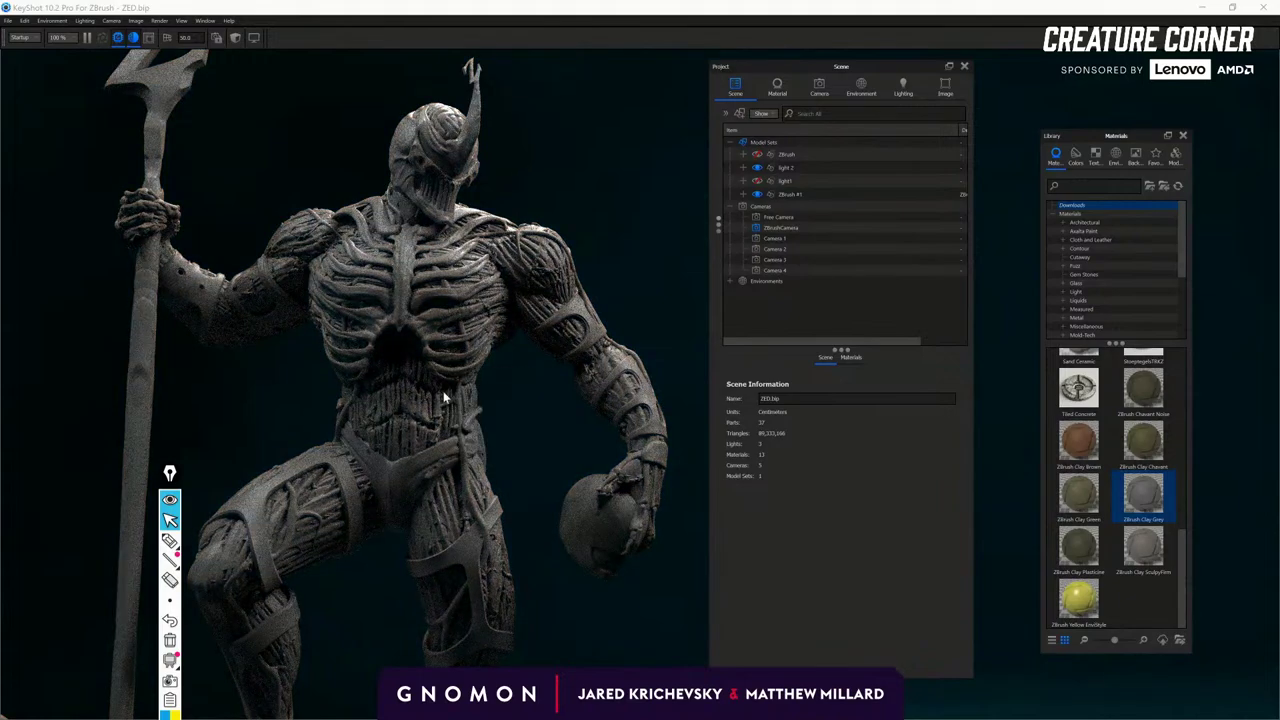
{"action": "left_click_drag", "start_coordinate": [328, 395], "coordinate": [514, 406]}
{"action": "scroll", "coordinate": [490, 450], "scroll_direction": "down", "scroll_amount": 4}
{"action": "left_click_drag", "start_coordinate": [466, 494], "coordinate": [640, 362]}
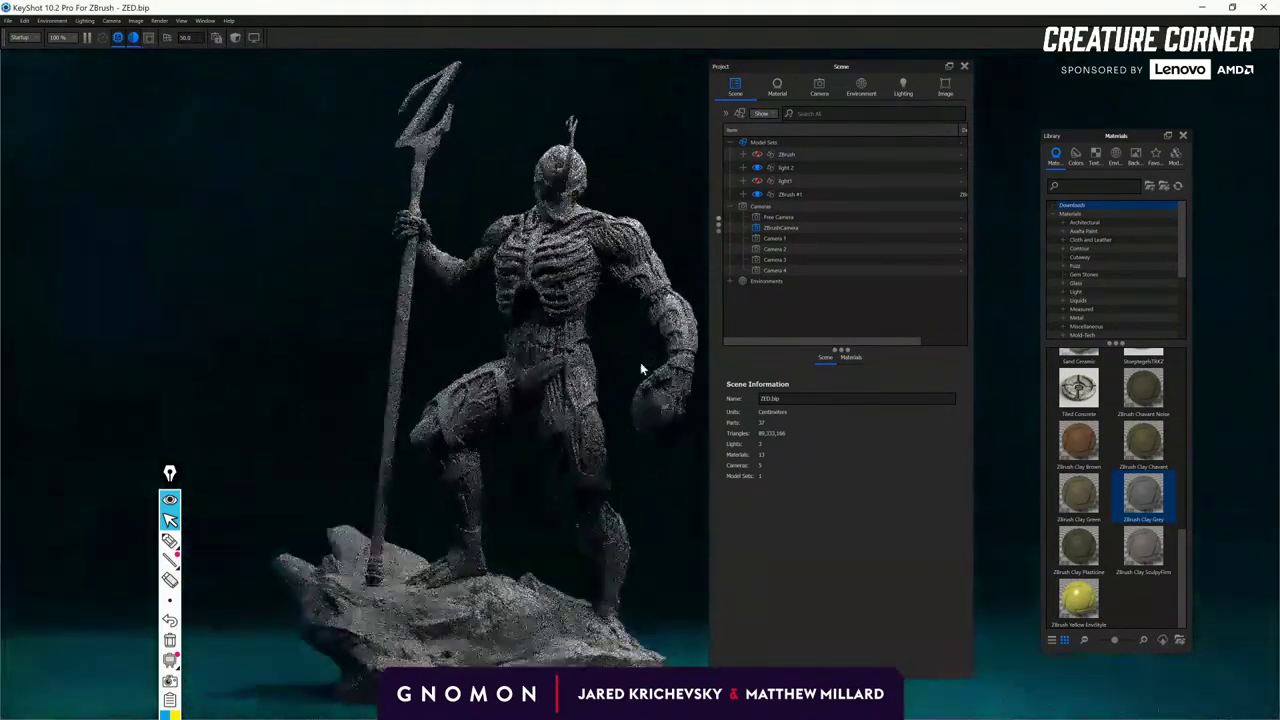
{"action": "scroll", "coordinate": [643, 367], "scroll_direction": "up", "scroll_amount": 2}
{"action": "left_click_drag", "start_coordinate": [546, 363], "coordinate": [510, 277]}
{"action": "scroll", "coordinate": [504, 363], "scroll_direction": "up", "scroll_amount": 4}
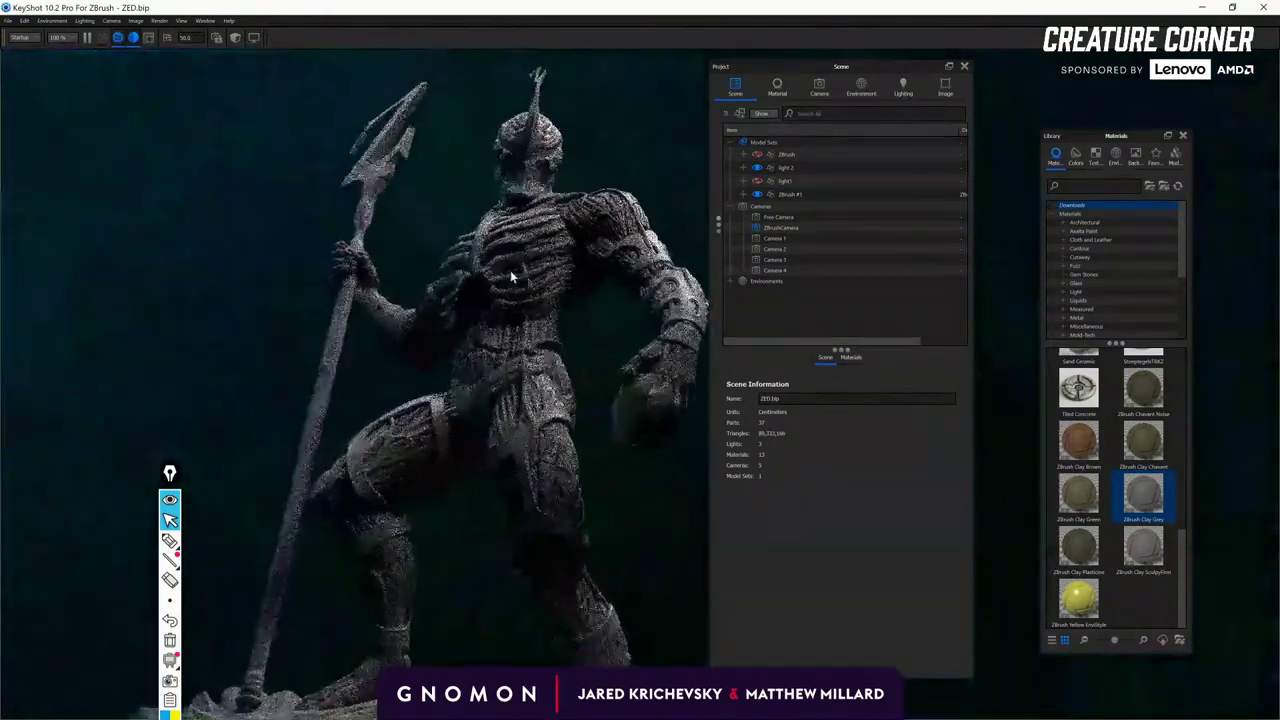
{"action": "left_click_drag", "start_coordinate": [300, 346], "coordinate": [178, 453]}
Hide the ZBrush #1 model and show the coloured ZBrush model in its place.
{"action": "left_click", "coordinate": [757, 196]}
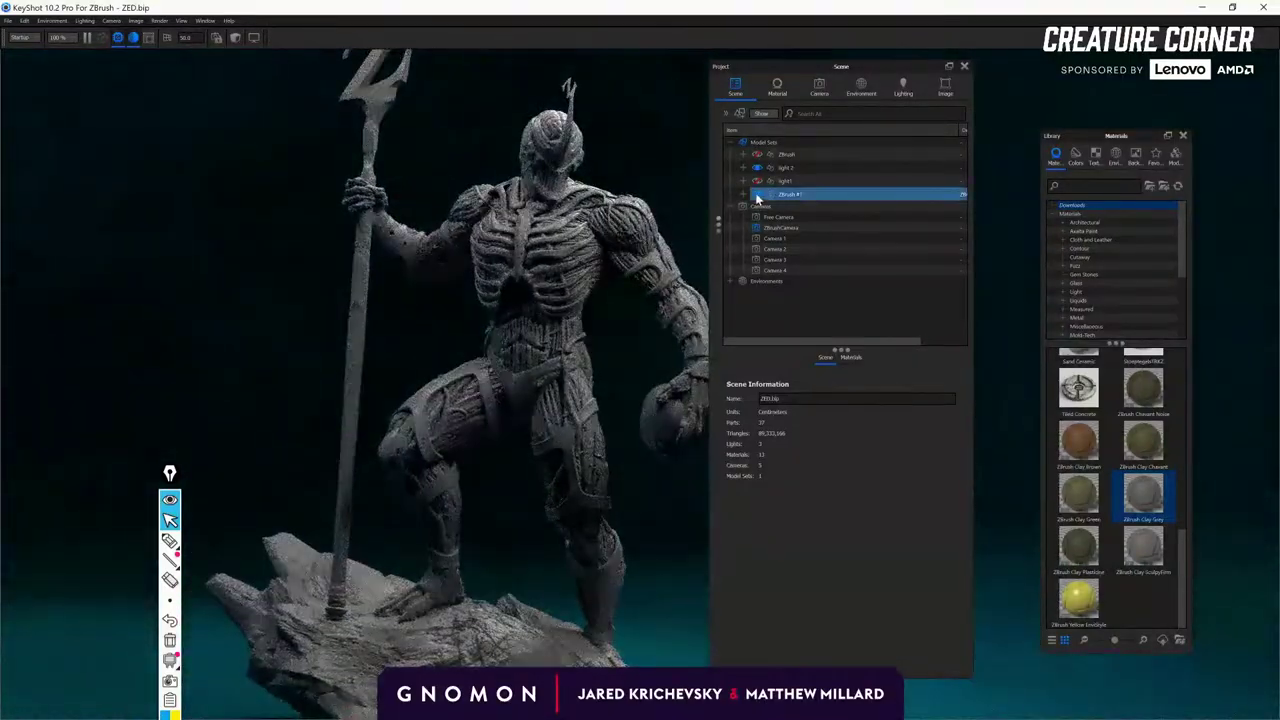
{"action": "left_click", "coordinate": [758, 196]}
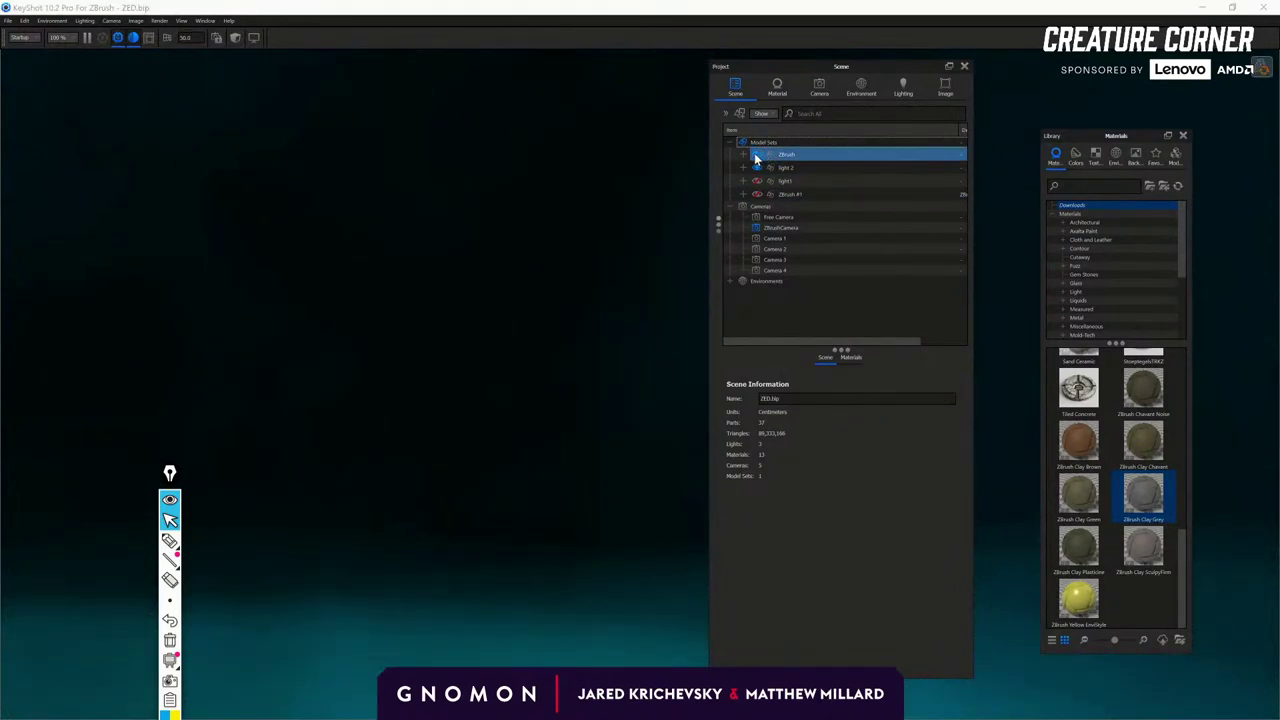
{"action": "left_click", "coordinate": [757, 156]}
{"action": "left_click", "coordinate": [660, 314]}
{"action": "left_click", "coordinate": [762, 156]}
{"action": "left_click", "coordinate": [758, 153]}
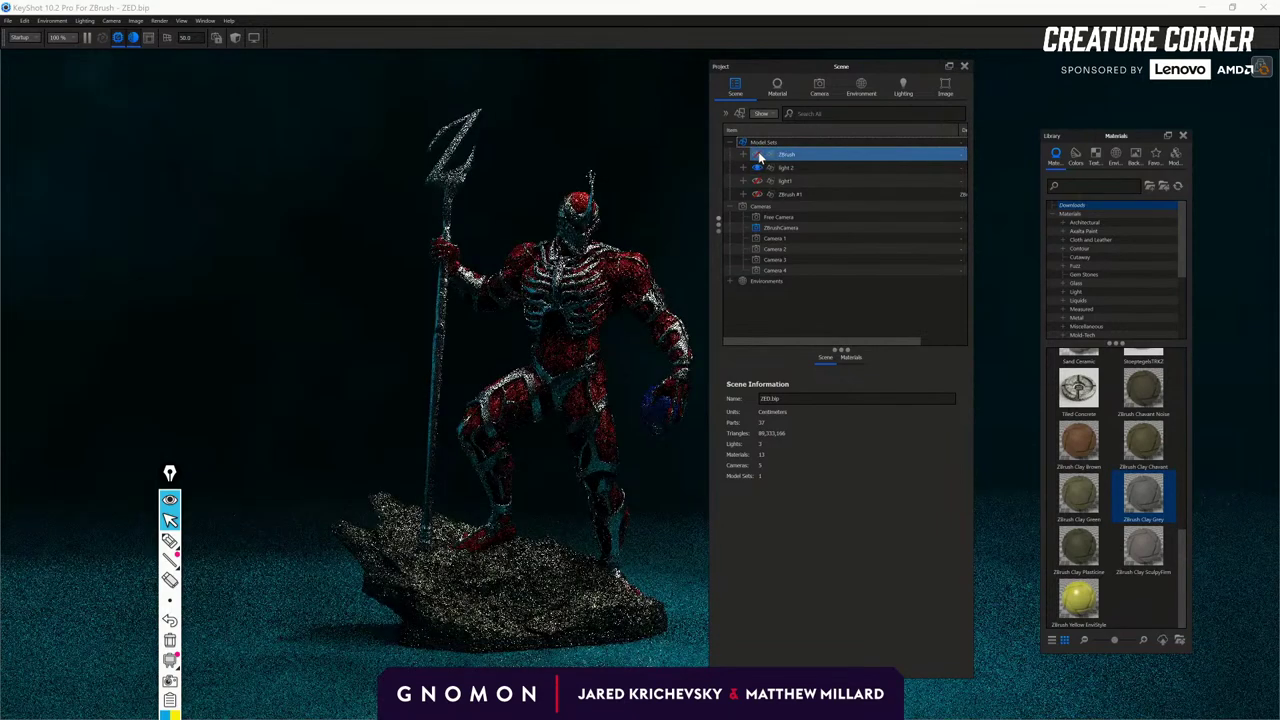
{"action": "left_click", "coordinate": [459, 312]}
{"action": "scroll", "coordinate": [468, 317], "scroll_direction": "down", "scroll_amount": 2}
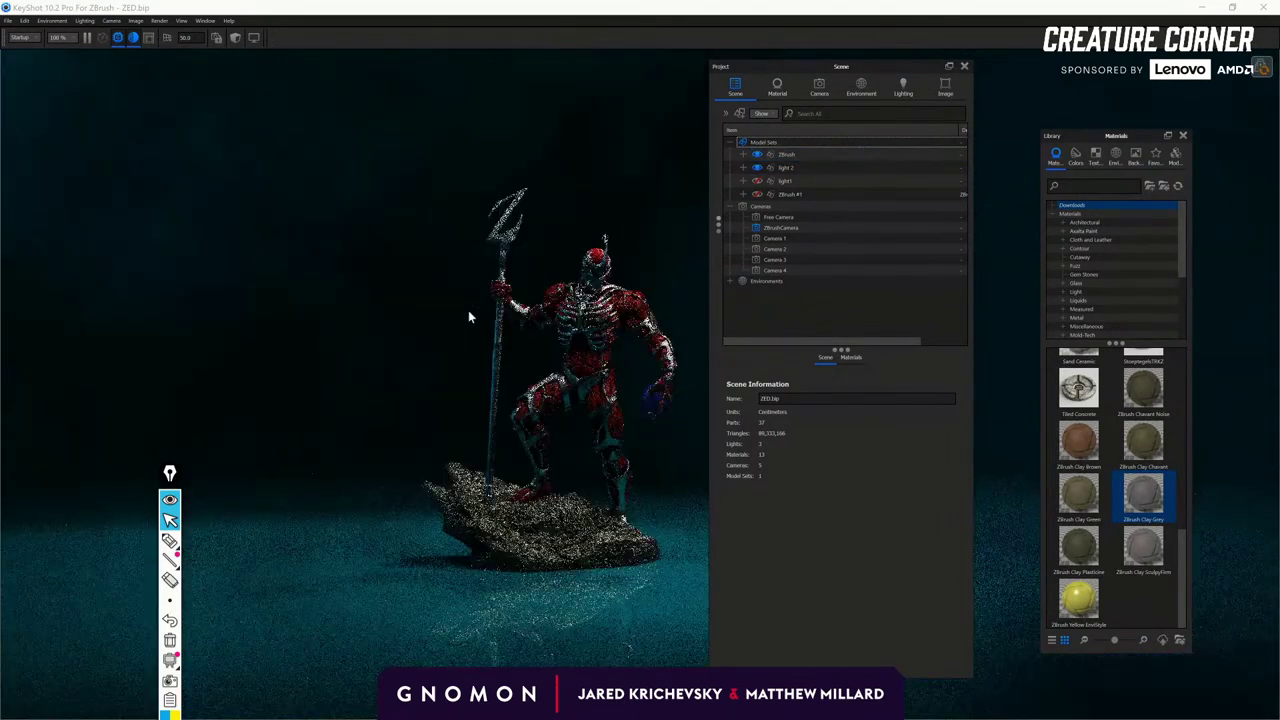
{"action": "scroll", "coordinate": [468, 313], "scroll_direction": "up", "scroll_amount": 2}
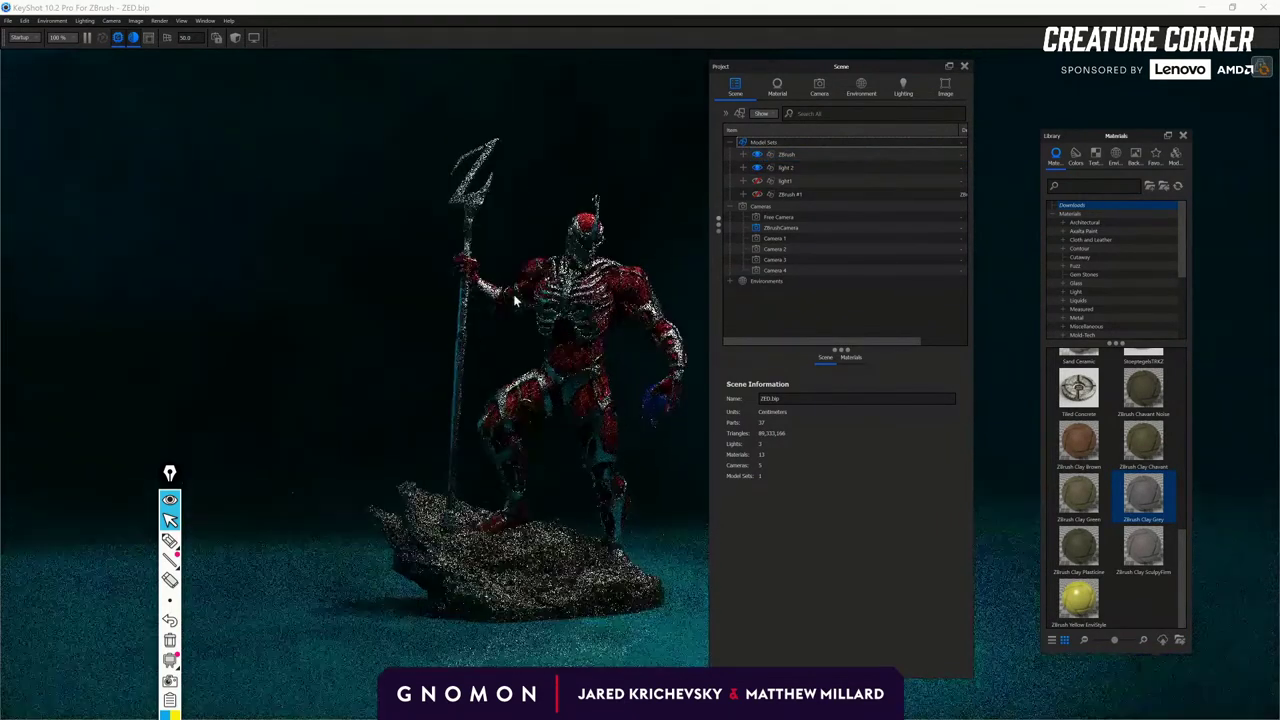
{"action": "left_click_drag", "start_coordinate": [526, 295], "coordinate": [297, 294]}
Select light 2 and add a sphere as new geometry to the statue scene.
{"action": "left_click", "coordinate": [795, 169]}
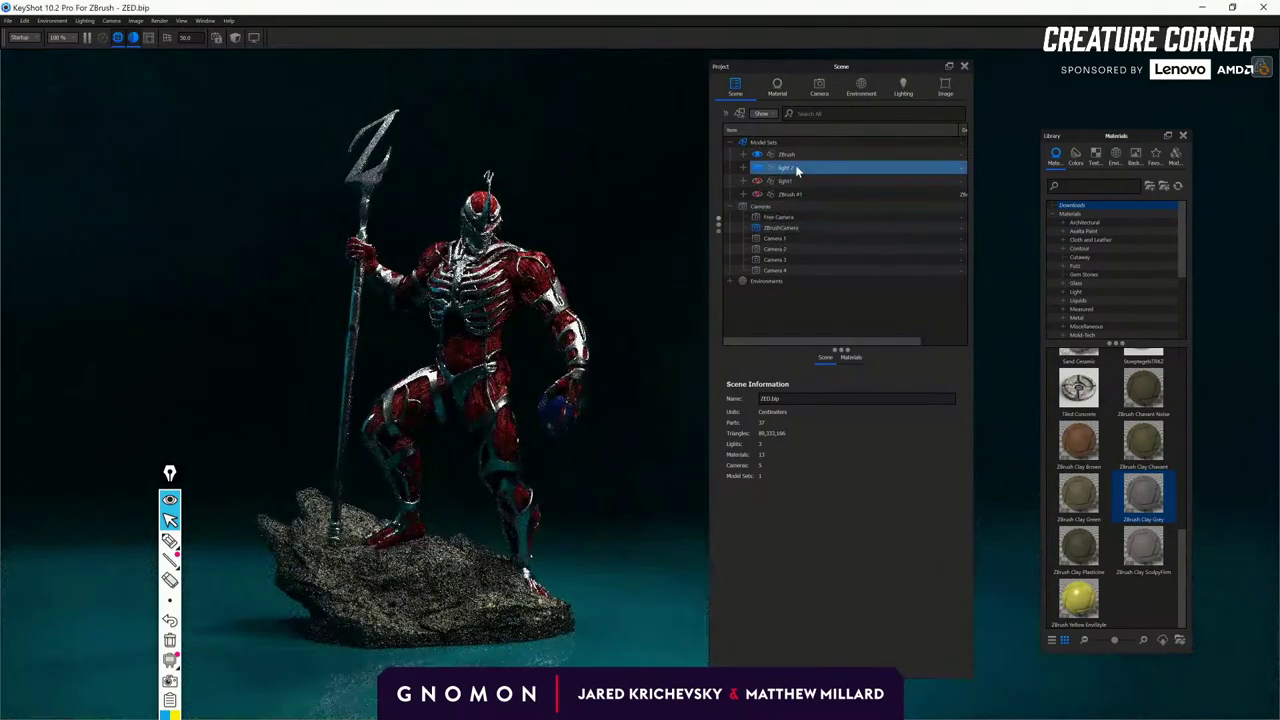
{"action": "left_click", "coordinate": [8, 20]}
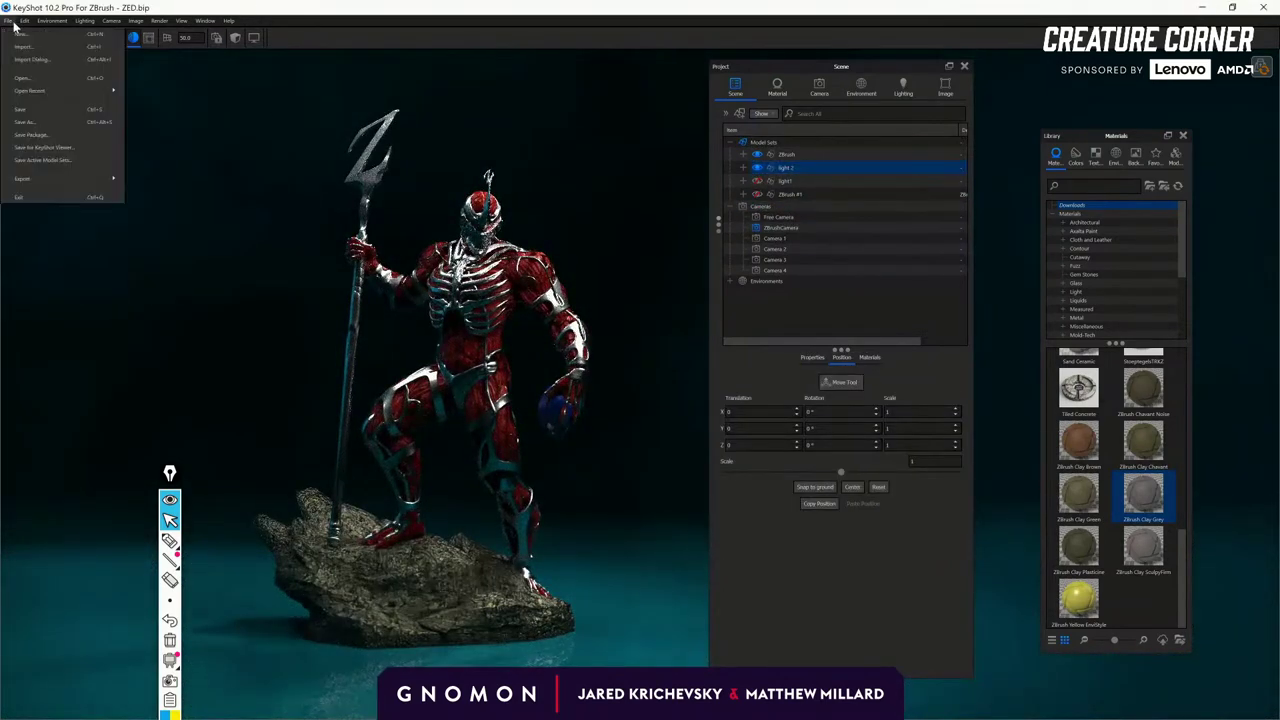
{"action": "left_click", "coordinate": [24, 21]}
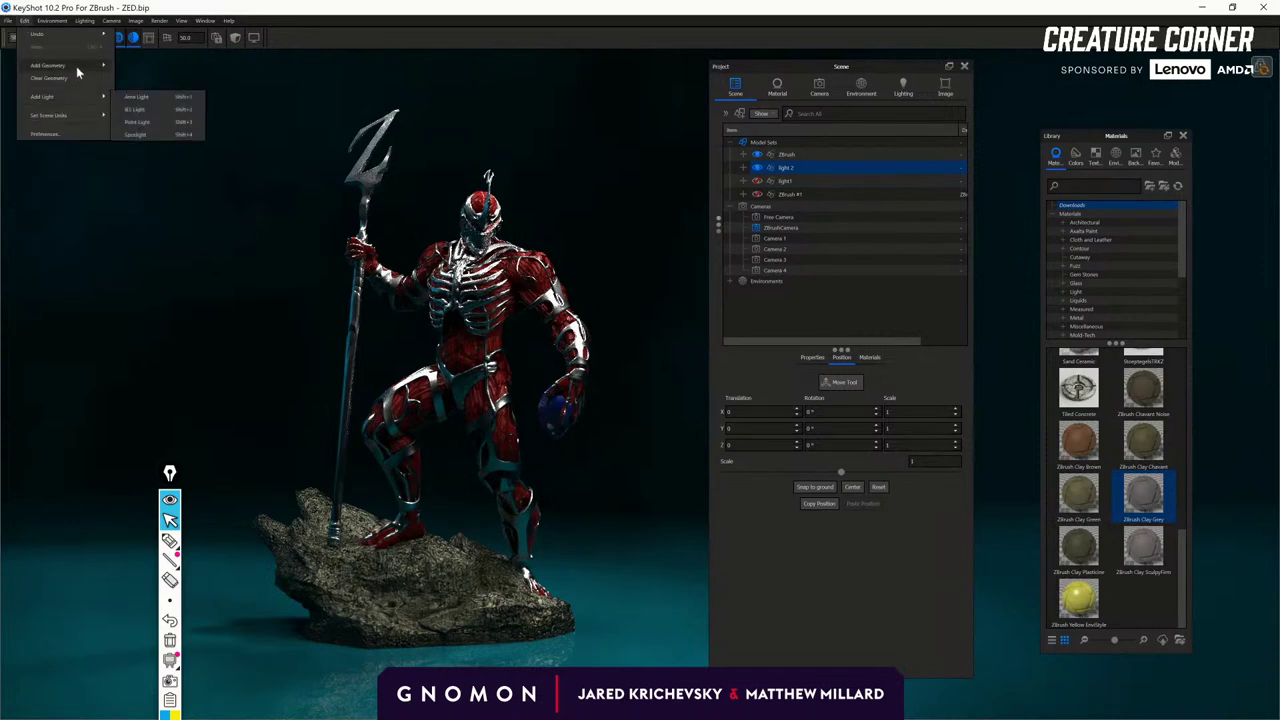
{"action": "mouse_move", "coordinate": [76, 66]}
{"action": "left_click", "coordinate": [175, 187]}
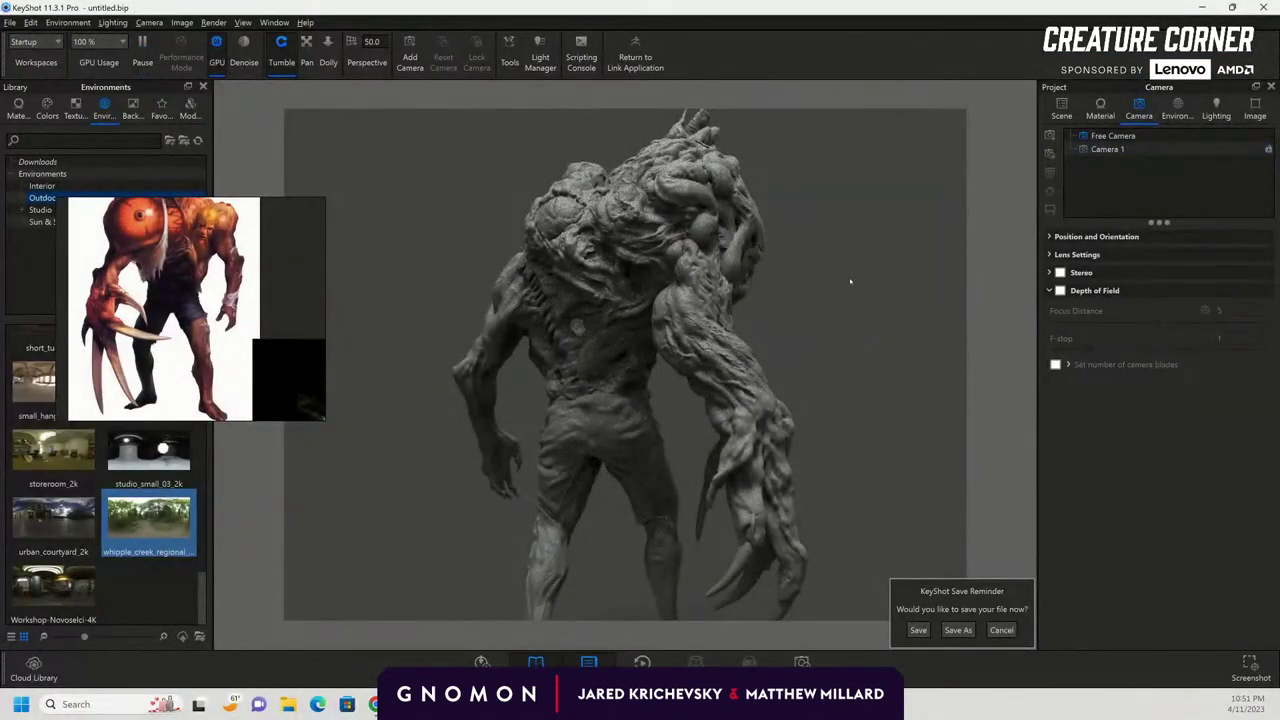
Switch to the creature's untitled.bip scene in KeyShot and inspect its Human Skin Almond 50mm #2 material from the back.
{"action": "left_click", "coordinate": [1100, 110]}
{"action": "left_click_drag", "start_coordinate": [1235, 548], "coordinate": [580, 333]}
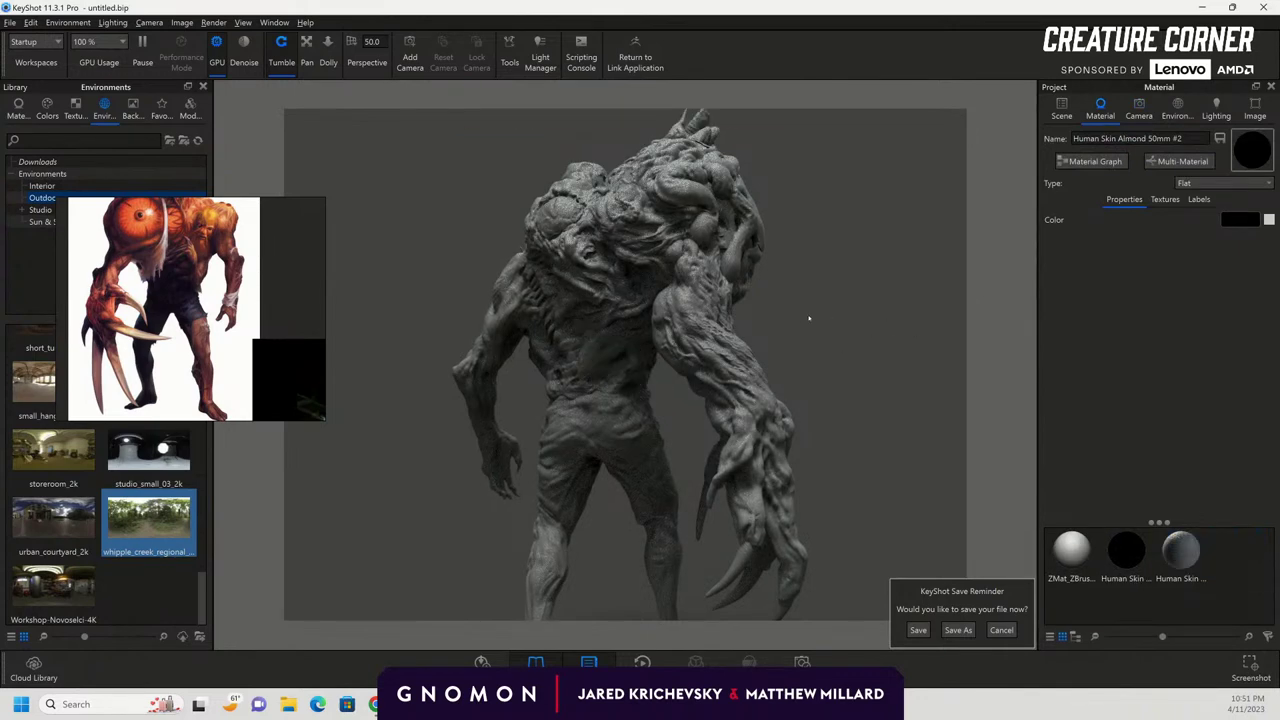
{"action": "left_click_drag", "start_coordinate": [807, 323], "coordinate": [867, 338]}
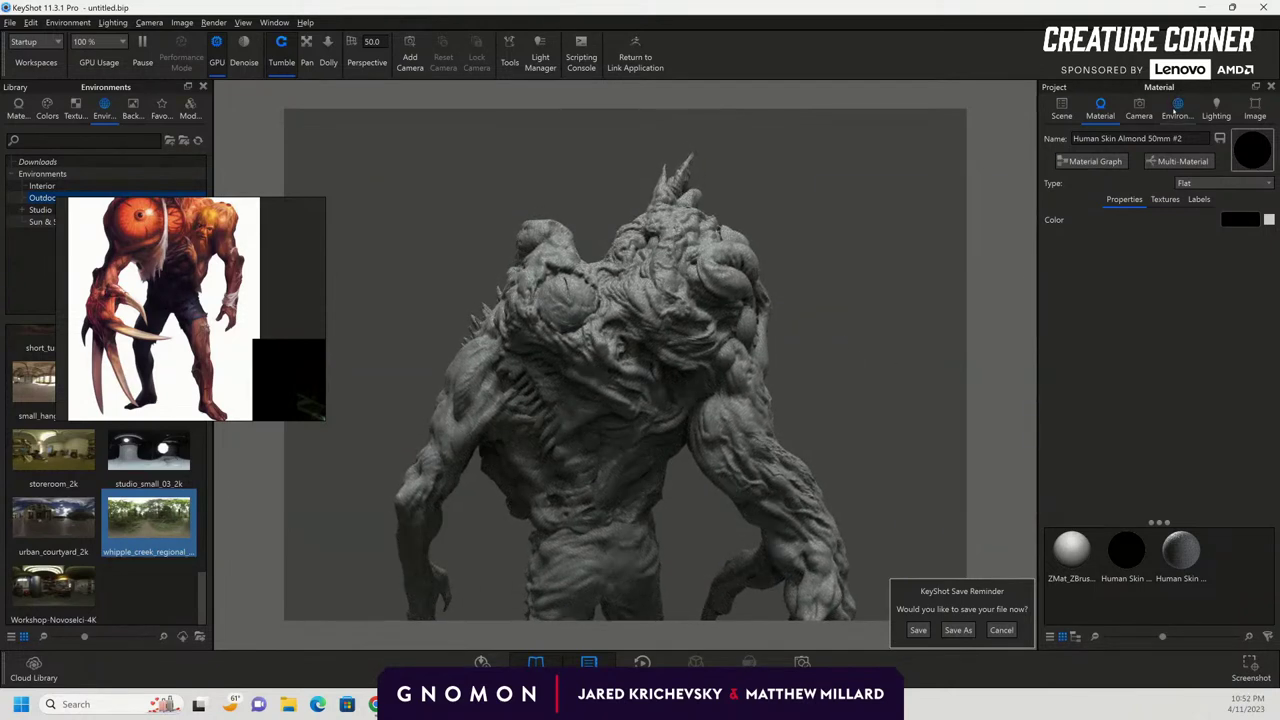
Try environment rotations of 122.5° and 193° to compare the lighting on the creature's front.
{"action": "left_click", "coordinate": [1176, 108]}
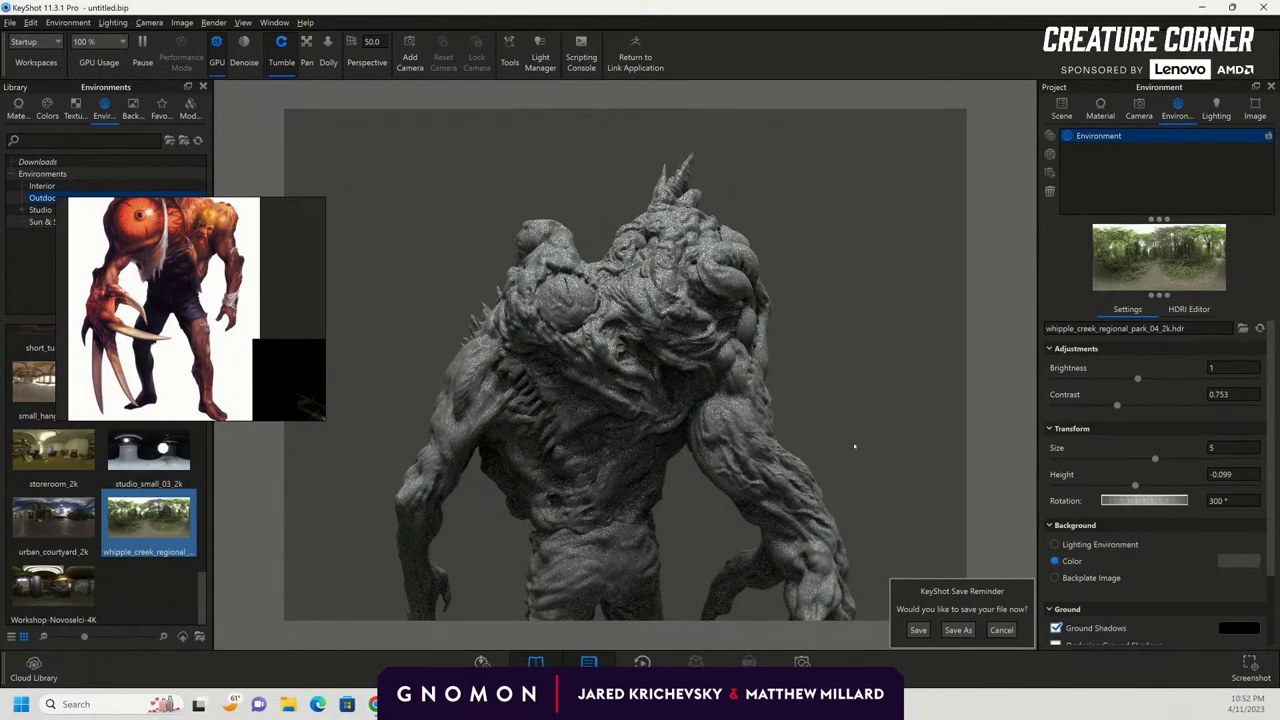
{"action": "left_click_drag", "start_coordinate": [872, 416], "coordinate": [558, 444]}
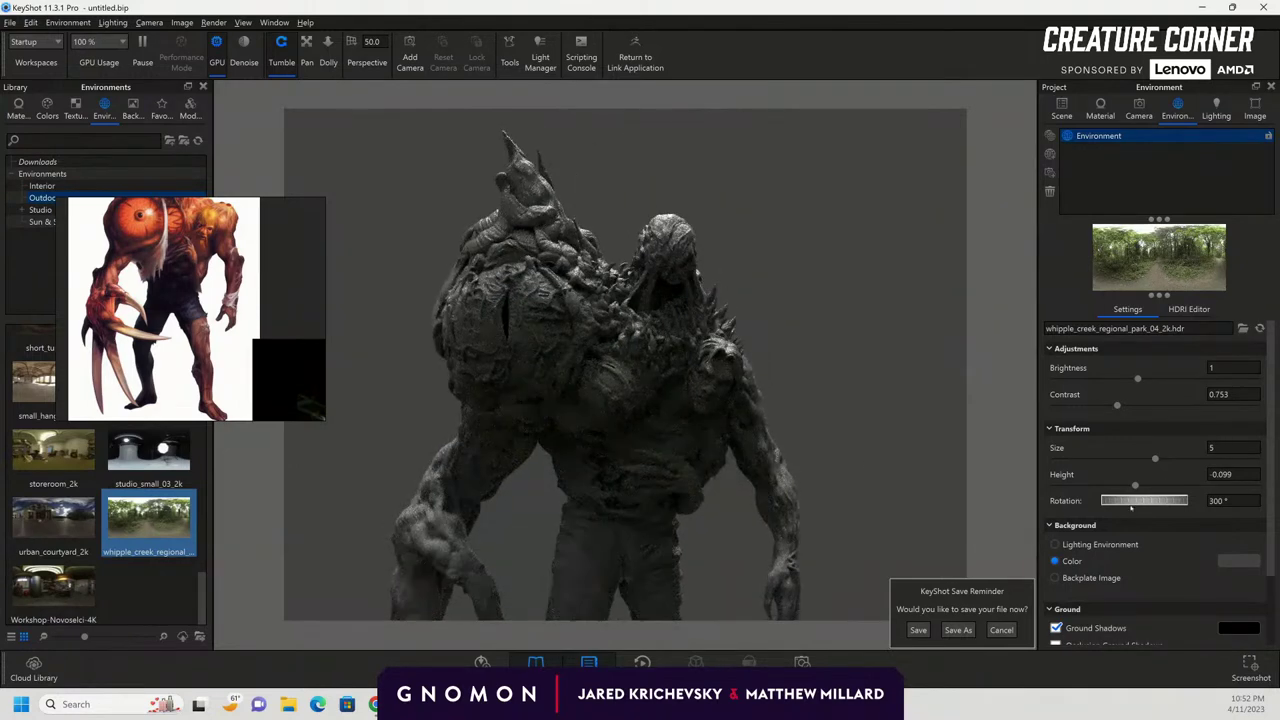
{"action": "mouse_move", "coordinate": [1187, 500]}
{"action": "left_mouse_down"}
{"action": "mouse_move", "coordinate": [1113, 508]}
{"action": "mouse_move", "coordinate": [1137, 500]}
{"action": "left_mouse_up"}
{"action": "left_click_drag", "start_coordinate": [843, 347], "coordinate": [875, 349]}
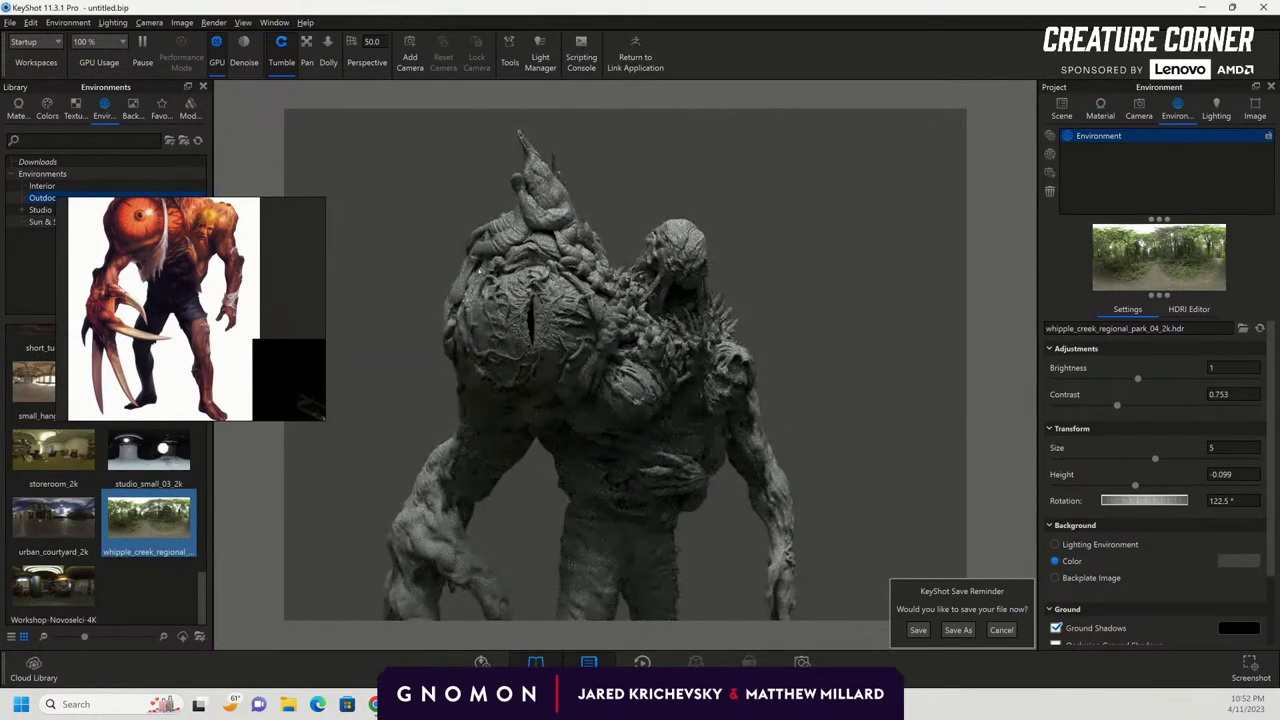
{"action": "left_click_drag", "start_coordinate": [478, 268], "coordinate": [645, 183]}
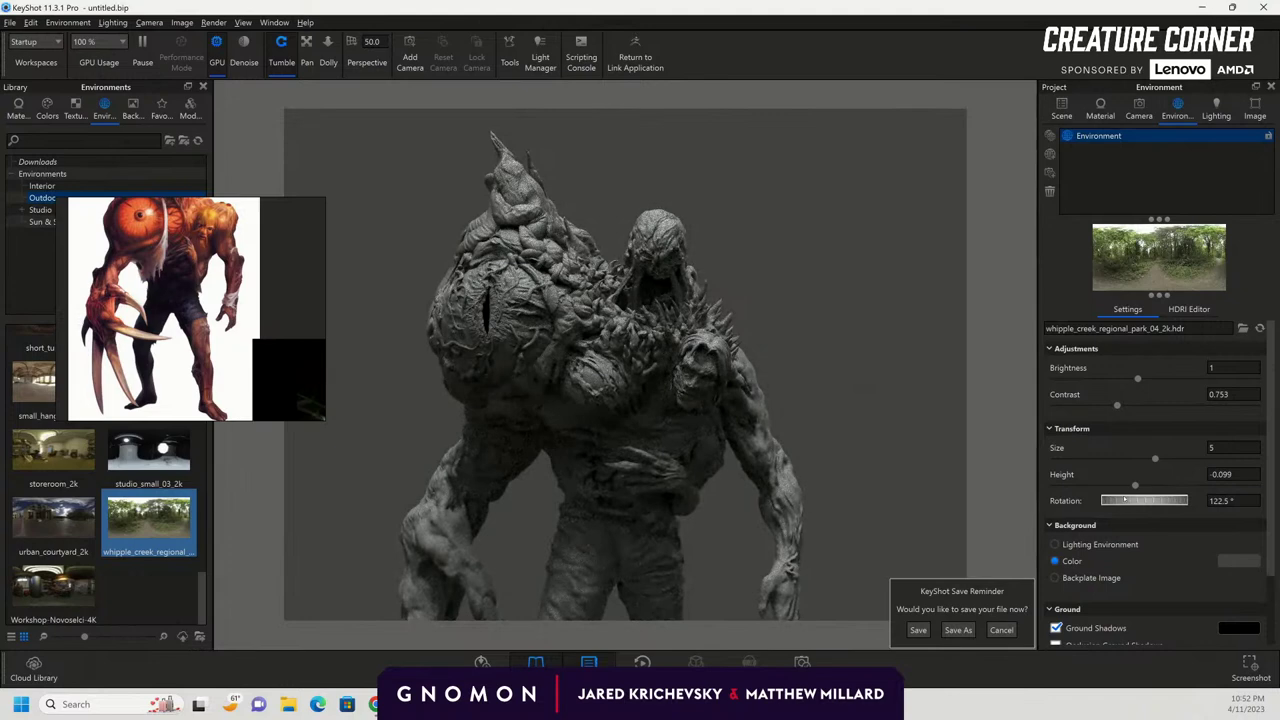
{"action": "left_click_drag", "start_coordinate": [866, 428], "coordinate": [846, 402]}
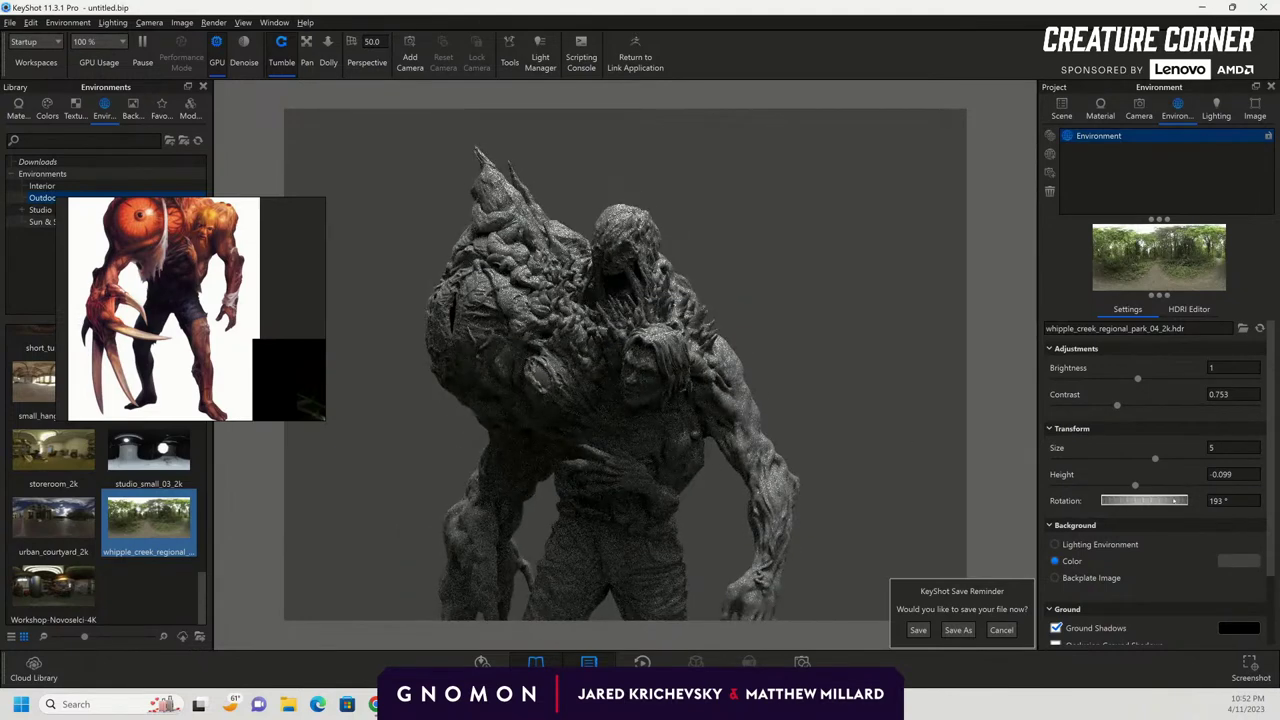
Set the environment rotation to 259° and check the lighting on the creature from back and front.
{"action": "left_click_drag", "start_coordinate": [1003, 503], "coordinate": [784, 390]}
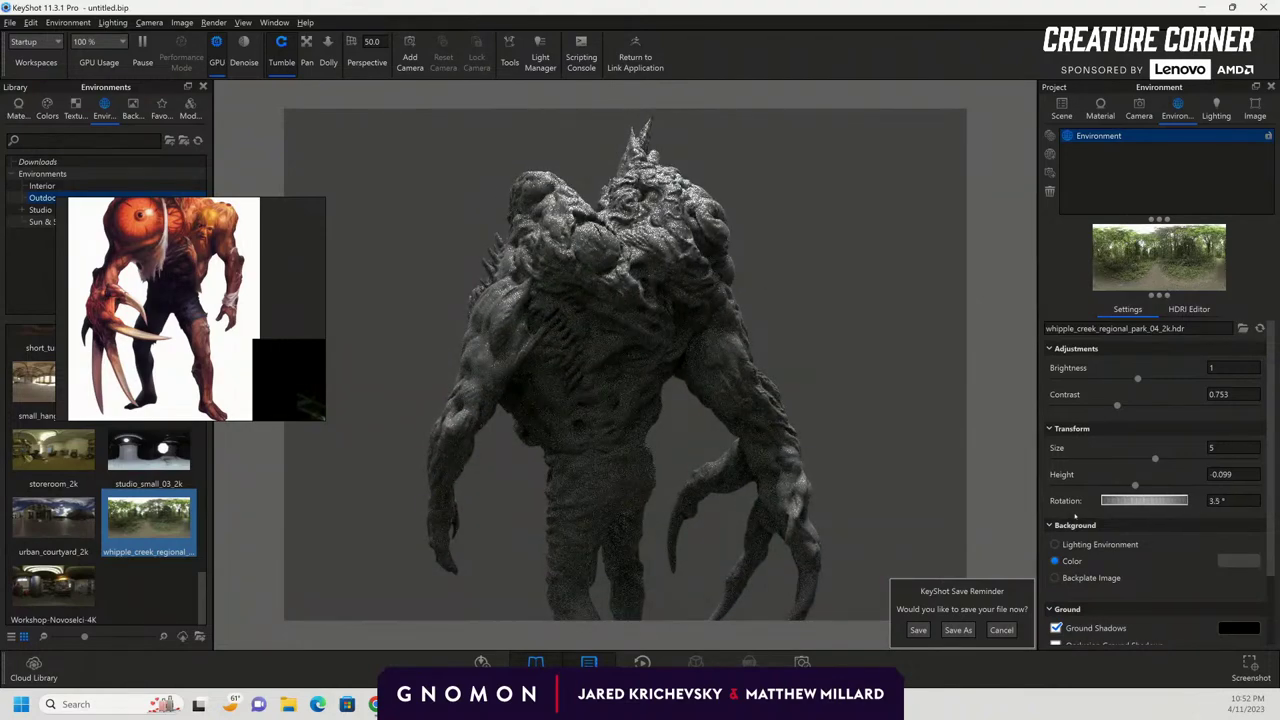
{"action": "left_click_drag", "start_coordinate": [1085, 513], "coordinate": [1175, 515]}
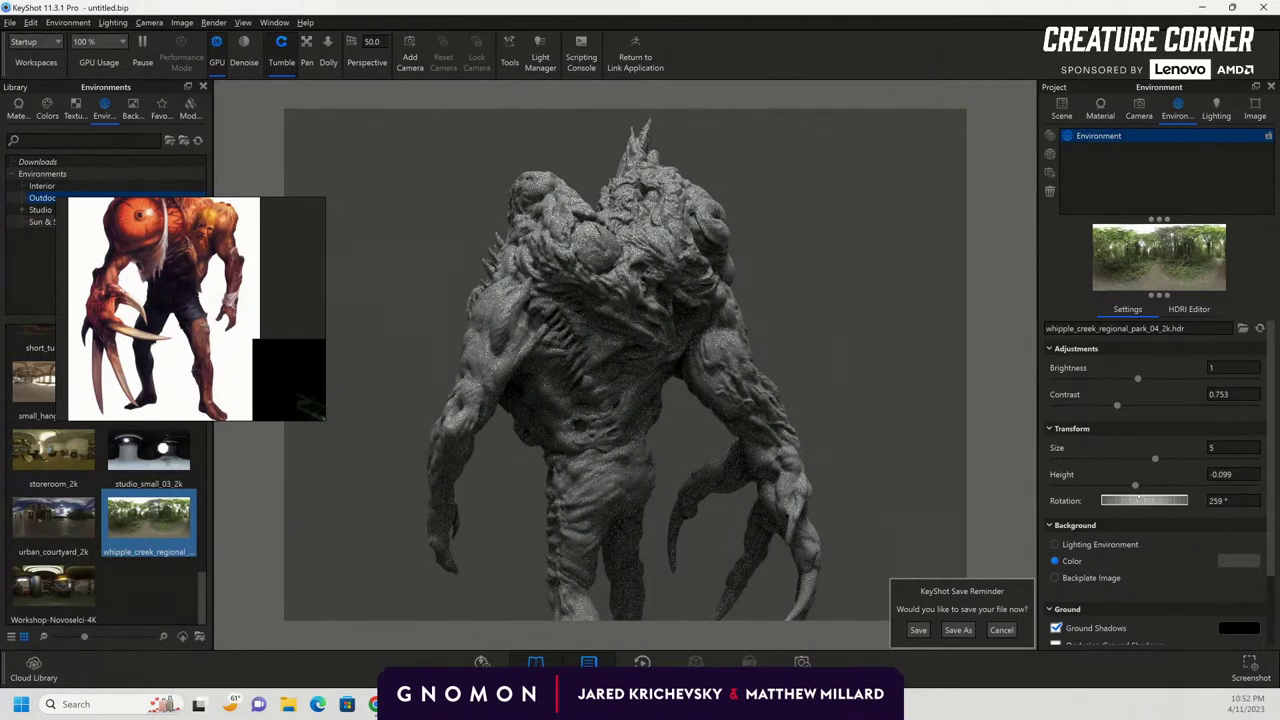
{"action": "left_click_drag", "start_coordinate": [817, 300], "coordinate": [856, 338]}
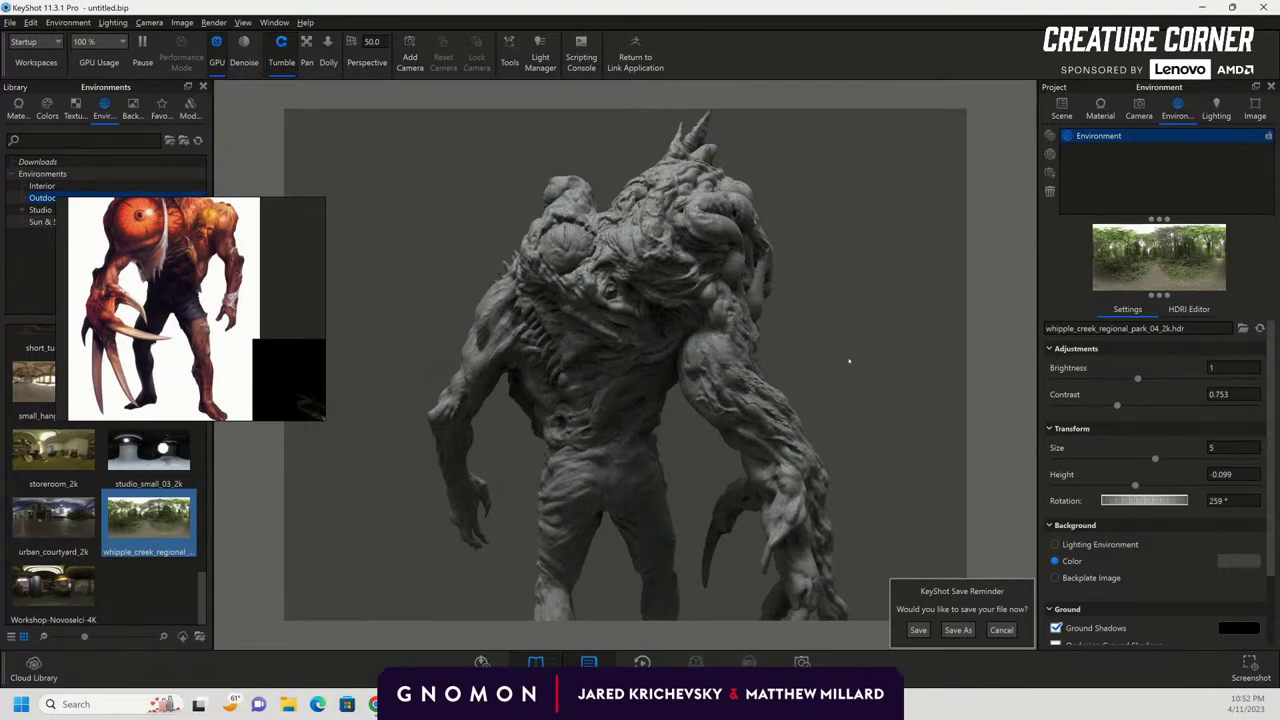
{"action": "left_click_drag", "start_coordinate": [456, 333], "coordinate": [915, 325]}
{"action": "left_click_drag", "start_coordinate": [497, 426], "coordinate": [706, 402]}
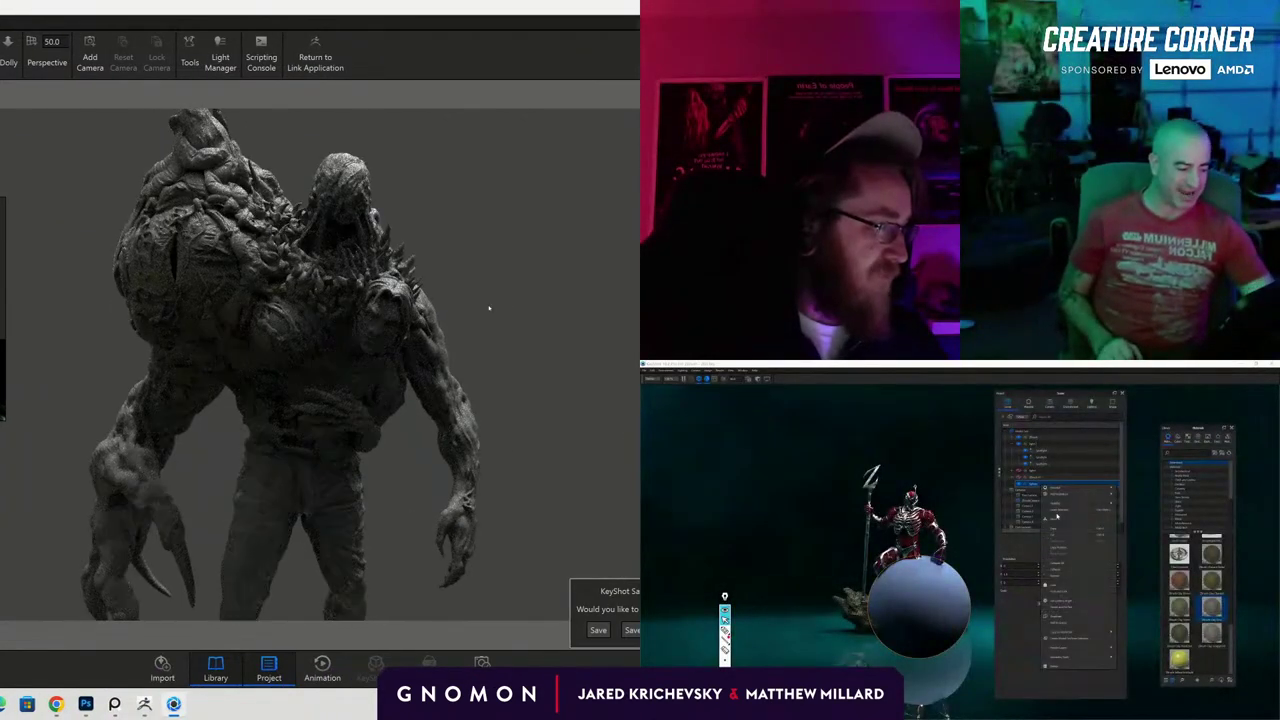
{"action": "left_click_drag", "start_coordinate": [489, 306], "coordinate": [503, 331]}
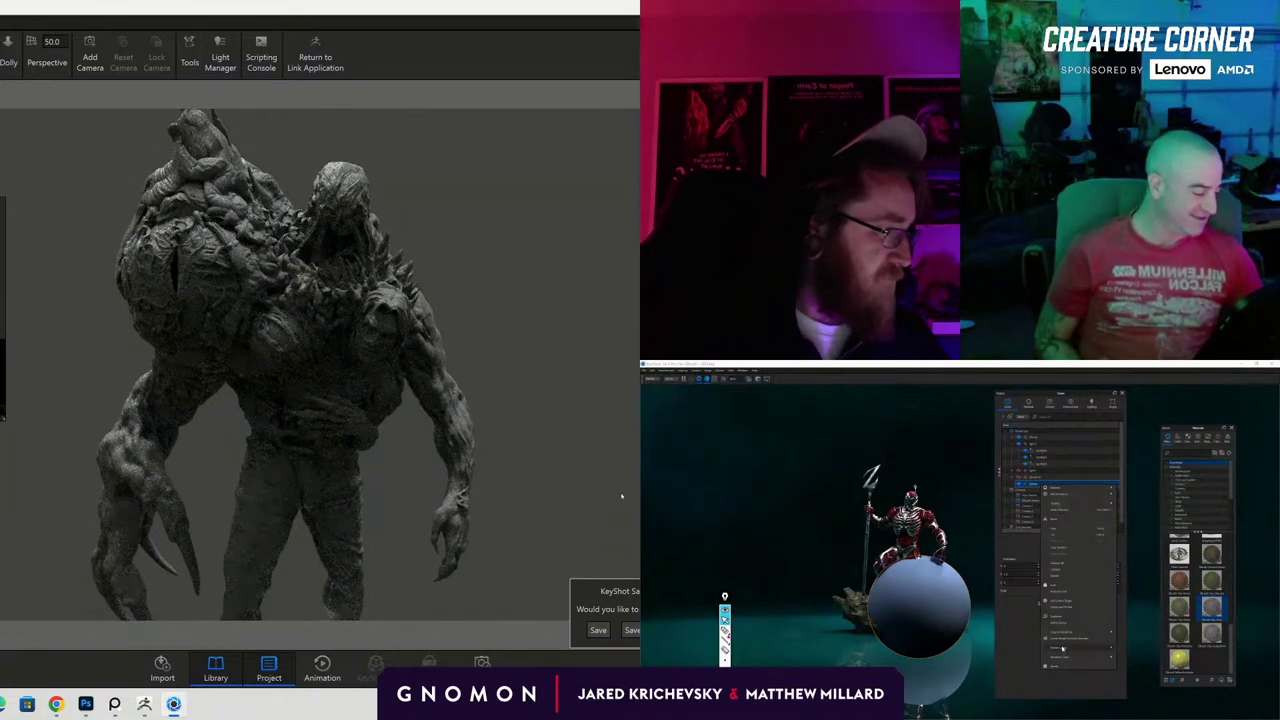
Try further environment lighting directions on the grey creature and inspect its front and side.
{"action": "left_click_drag", "start_coordinate": [575, 431], "coordinate": [583, 449]}
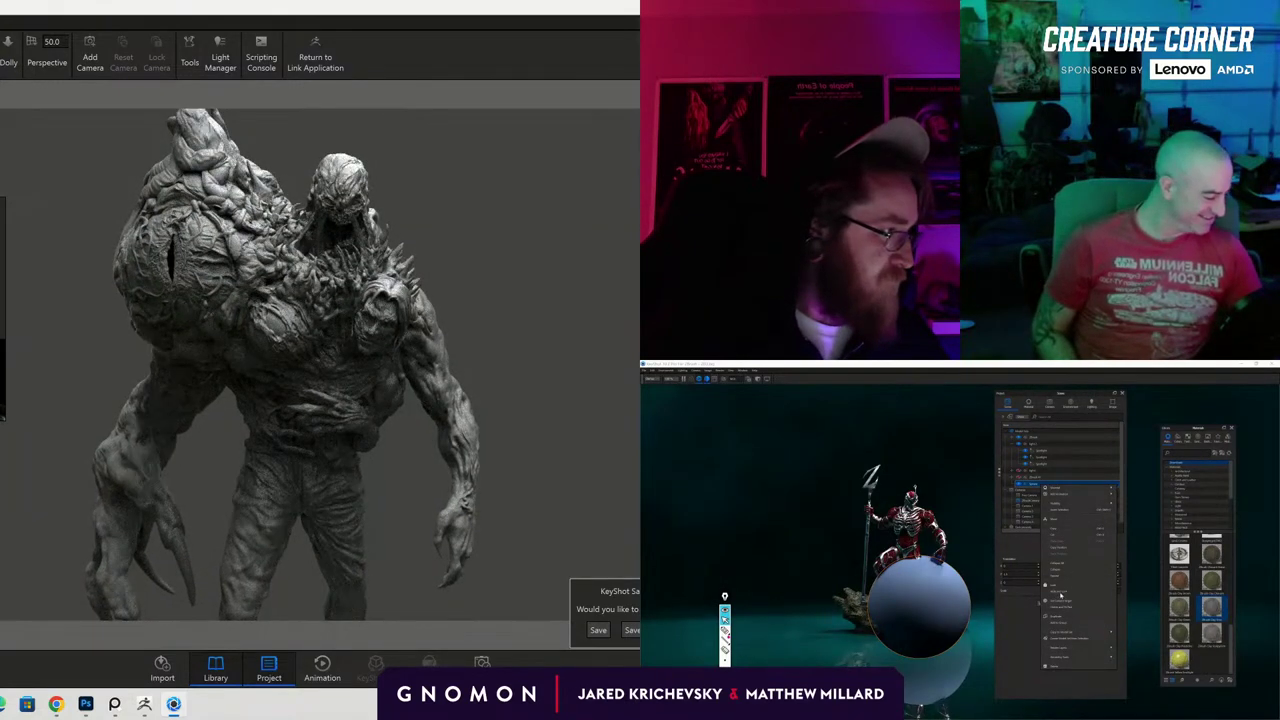
{"action": "left_click_drag", "start_coordinate": [534, 357], "coordinate": [537, 323]}
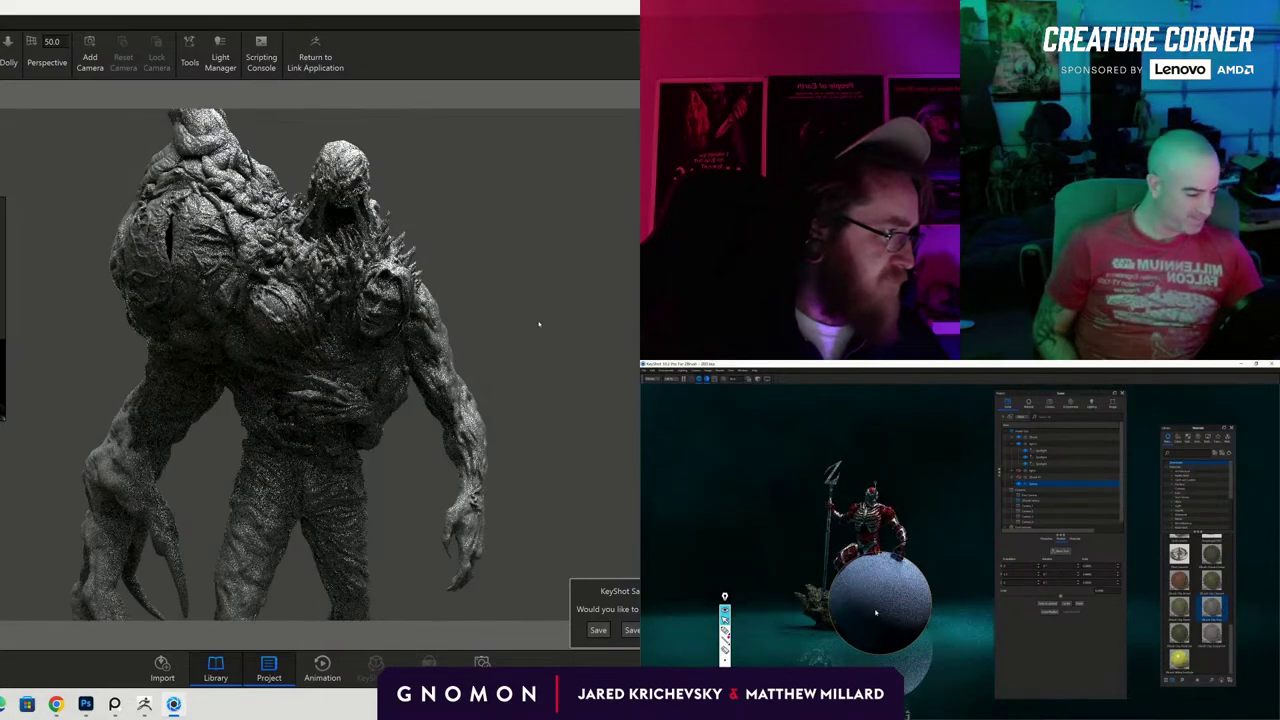
{"action": "middle_click_drag", "start_coordinate": [532, 298], "coordinate": [534, 386]}
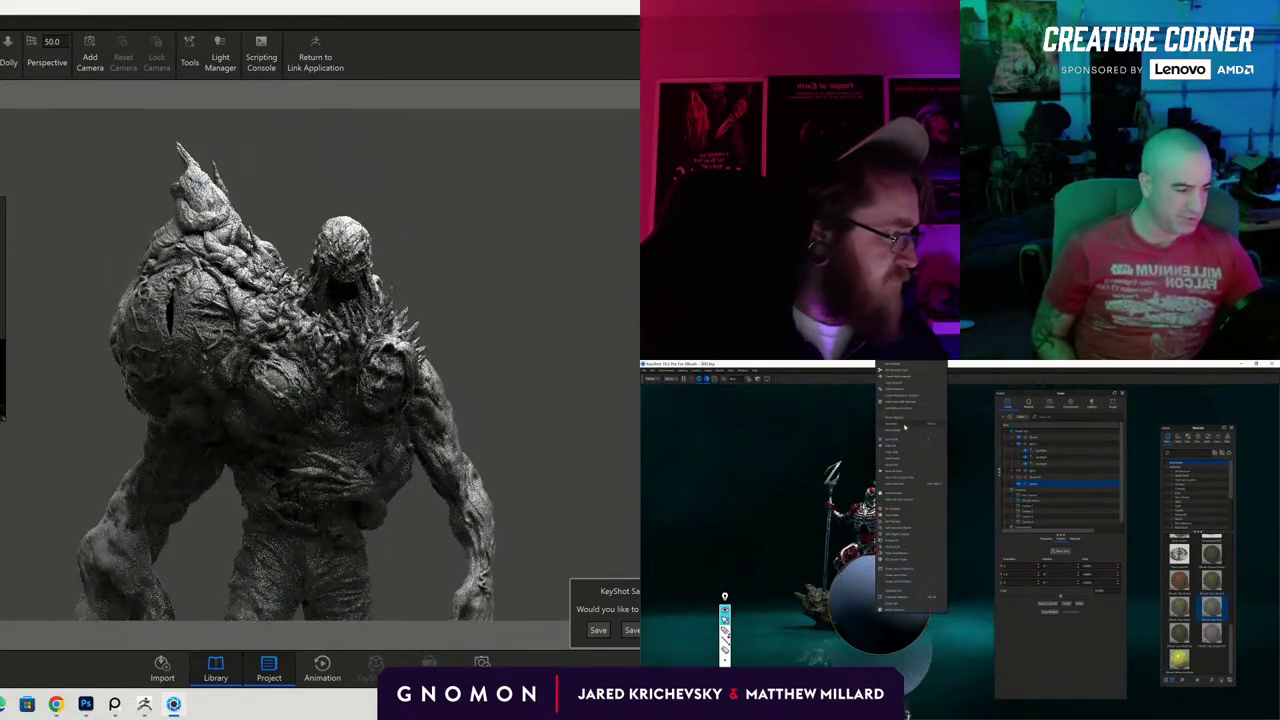
{"action": "left_click_drag", "start_coordinate": [450, 260], "coordinate": [283, 236]}
Enlarge the sphere in the statue scene and start moving the area light under the creature.
{"action": "left_click_drag", "start_coordinate": [880, 604], "coordinate": [1272, 412]}
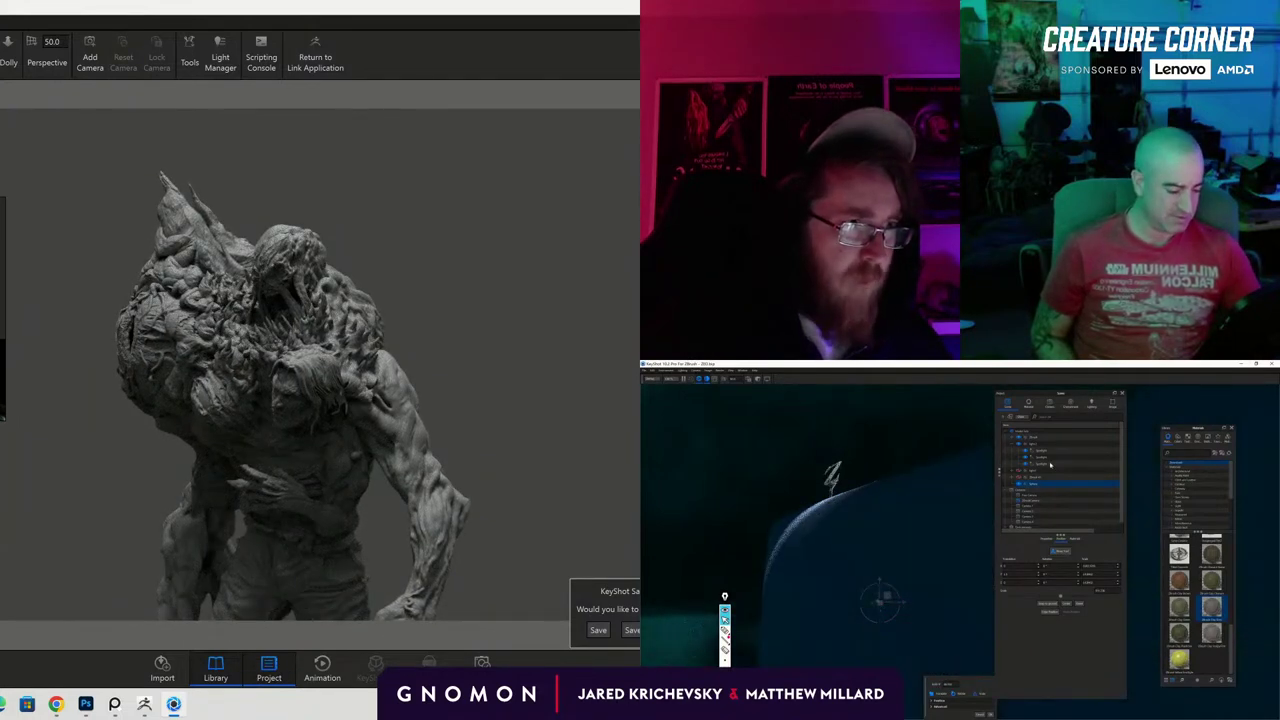
{"action": "scroll", "coordinate": [920, 569], "scroll_direction": "up", "scroll_amount": 5}
{"action": "key", "text": "ctrl+d"}
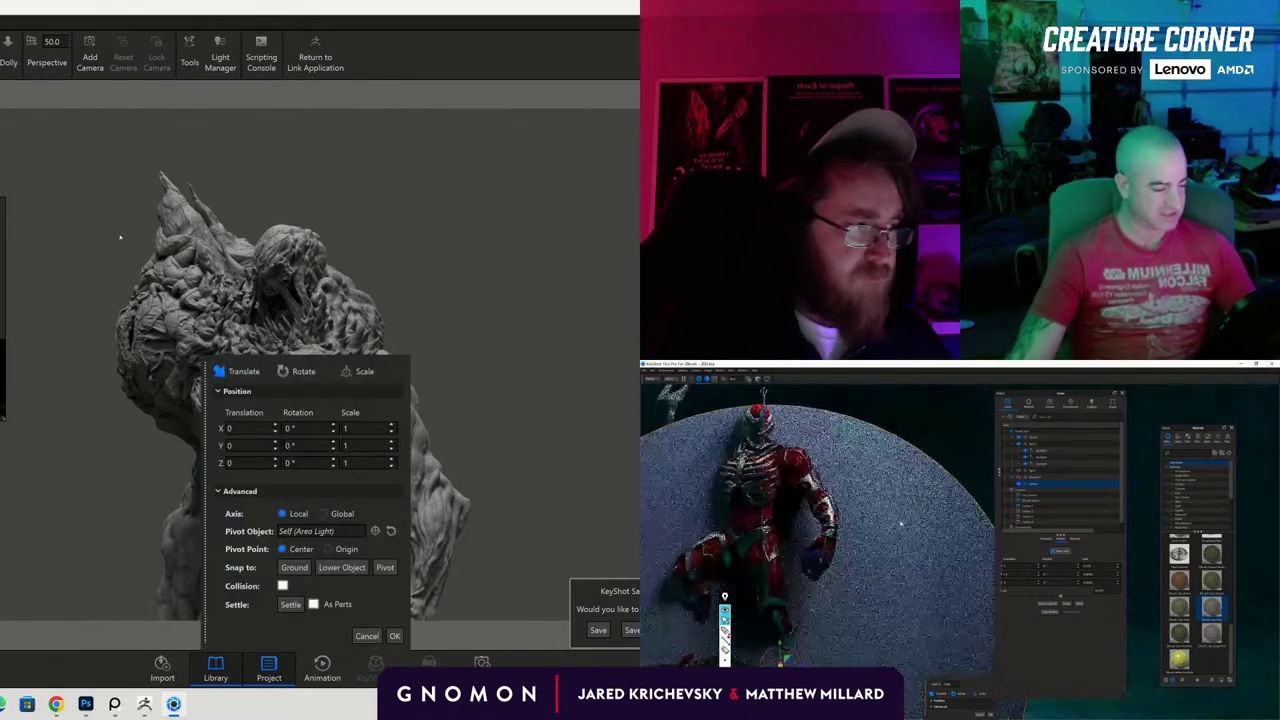
{"action": "scroll", "coordinate": [973, 482], "scroll_direction": "down", "scroll_amount": 7}
{"action": "left_click_drag", "start_coordinate": [204, 474], "coordinate": [380, 388]}
{"action": "scroll", "coordinate": [380, 388], "scroll_direction": "down", "scroll_amount": 8}
Move the area light beside the creature to about Y 0.628, Z -1.349, and reopen the move tool on the statue scene's sphere to enlarge it.
{"action": "right_click", "coordinate": [798, 521]}
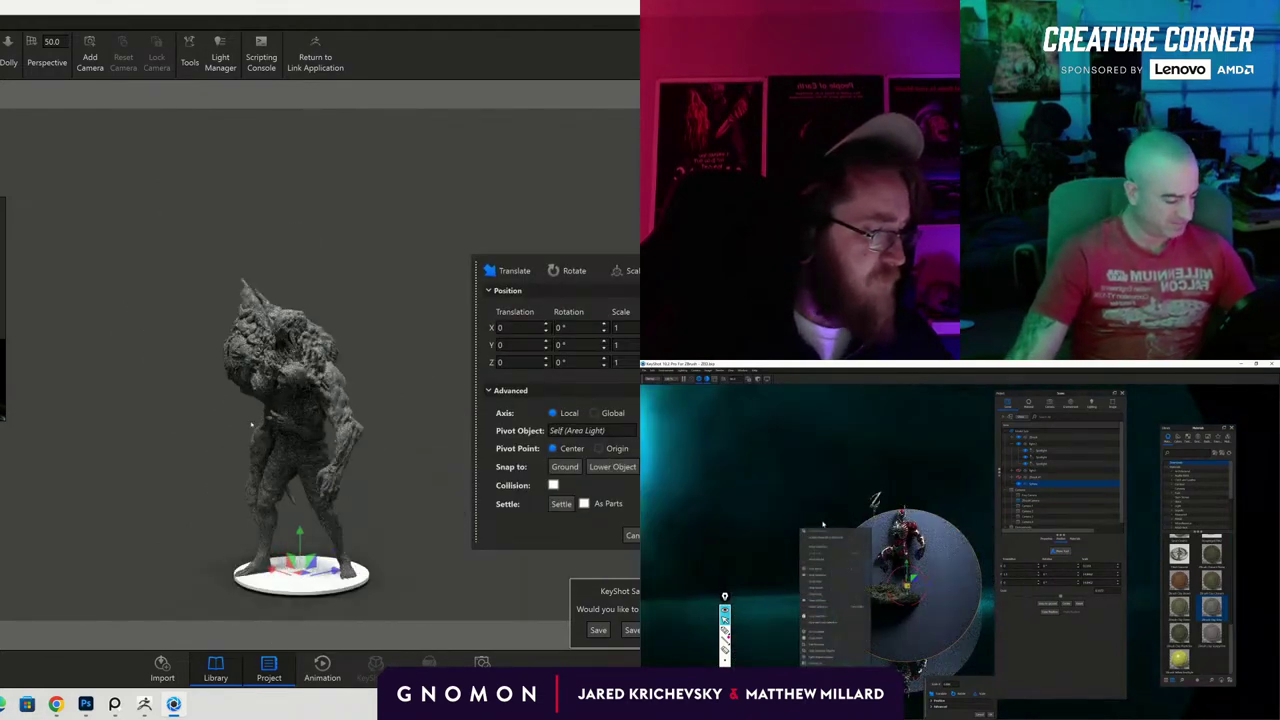
{"action": "middle_click_drag", "start_coordinate": [300, 500], "coordinate": [298, 418]}
{"action": "left_click", "coordinate": [812, 640]}
{"action": "left_click_drag", "start_coordinate": [307, 486], "coordinate": [194, 443]}
{"action": "left_click_drag", "start_coordinate": [798, 498], "coordinate": [674, 523]}
{"action": "left_click_drag", "start_coordinate": [194, 443], "coordinate": [126, 414]}
{"action": "left_click_drag", "start_coordinate": [674, 523], "coordinate": [668, 530]}
{"action": "left_click_drag", "start_coordinate": [907, 588], "coordinate": [1134, 434]}
Rotate the area light to face the creature and scale the sphere until it encloses the statue.
{"action": "left_click", "coordinate": [555, 297]}
{"action": "left_click_drag", "start_coordinate": [907, 588], "coordinate": [1063, 471]}
{"action": "left_click_drag", "start_coordinate": [444, 322], "coordinate": [425, 360]}
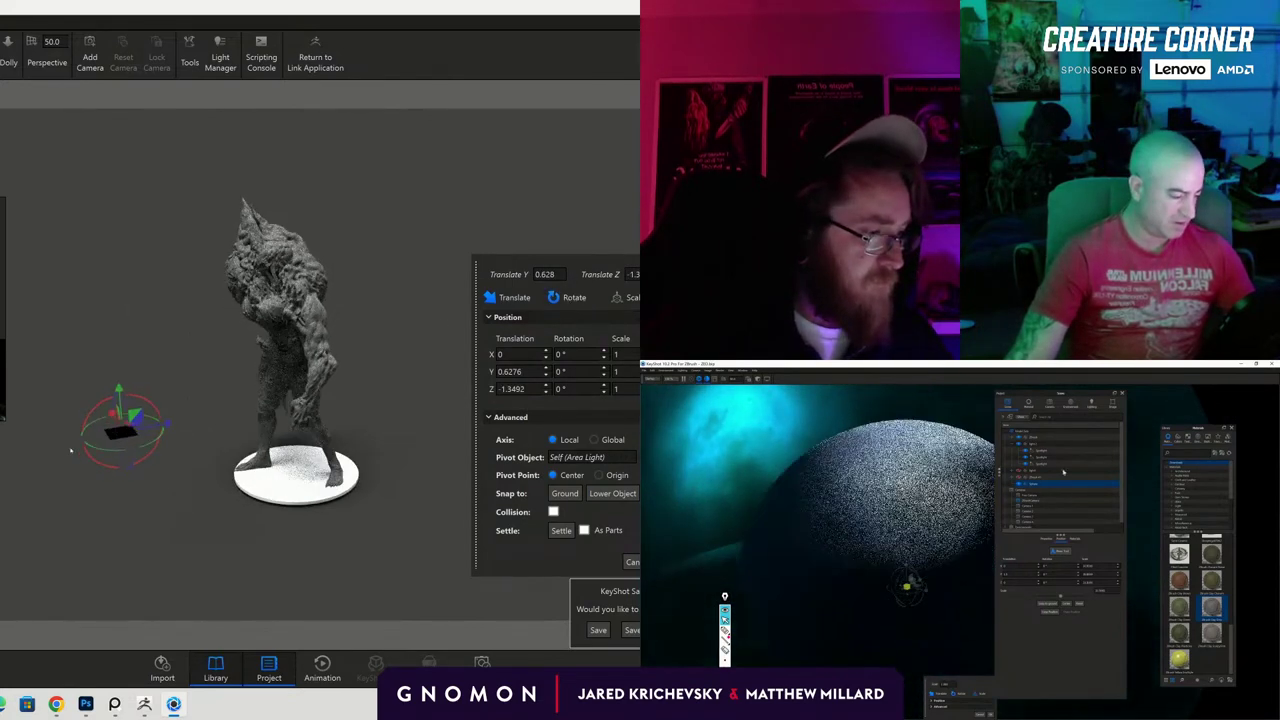
{"action": "left_click_drag", "start_coordinate": [1063, 471], "coordinate": [1208, 417]}
{"action": "left_click_drag", "start_coordinate": [89, 410], "coordinate": [87, 413]}
{"action": "left_click_drag", "start_coordinate": [1208, 417], "coordinate": [1210, 414]}
{"action": "left_click_drag", "start_coordinate": [87, 413], "coordinate": [104, 518]}
{"action": "left_click", "coordinate": [991, 711]}
{"action": "left_click", "coordinate": [639, 570]}
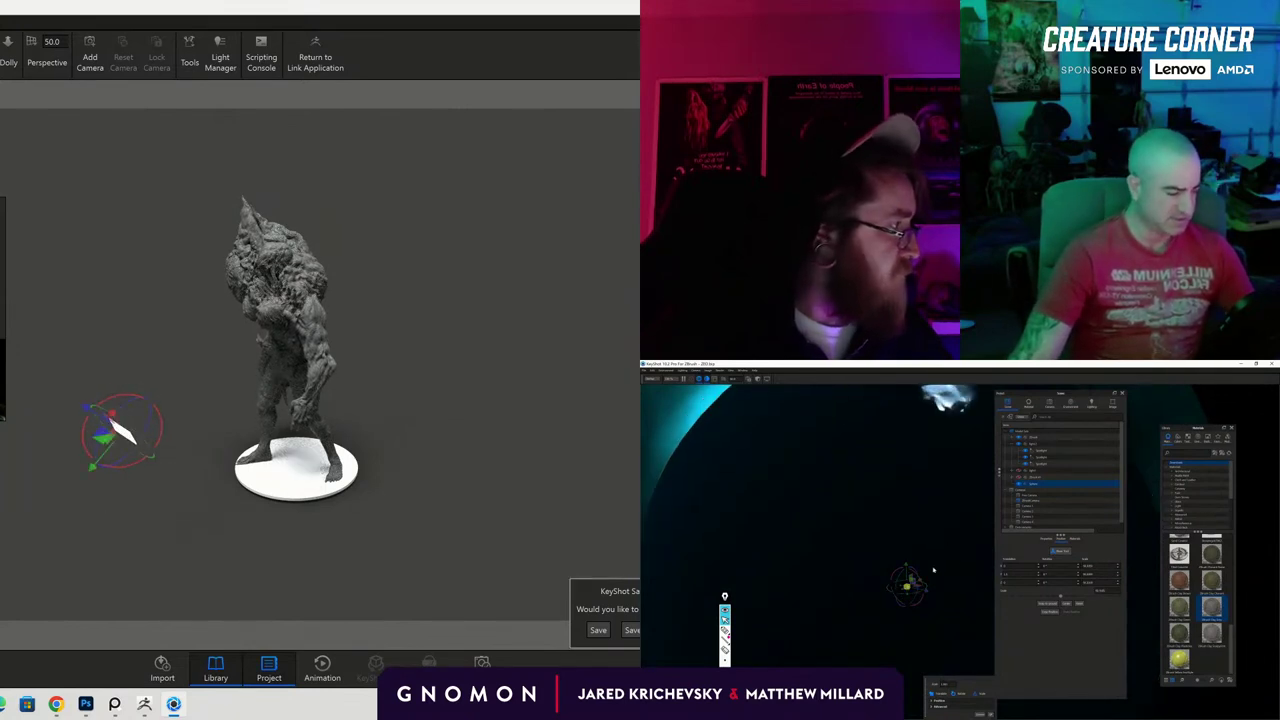
{"action": "left_click", "coordinate": [991, 716]}
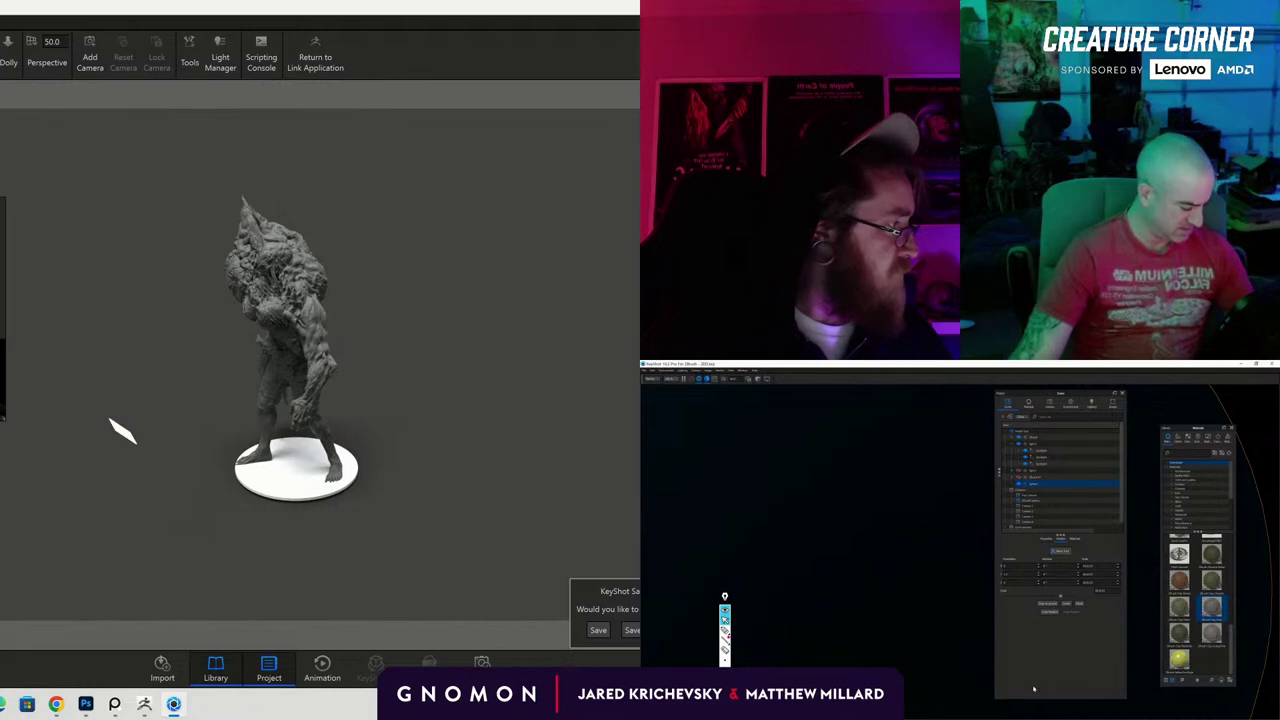
Inspect the area-lit creature up close from the front and browse the library's material categories for the sphere.
{"action": "left_click_drag", "start_coordinate": [500, 313], "coordinate": [634, 323]}
{"action": "scroll", "coordinate": [1204, 499], "scroll_direction": "down", "scroll_amount": 5}
{"action": "left_click", "coordinate": [1196, 515]}
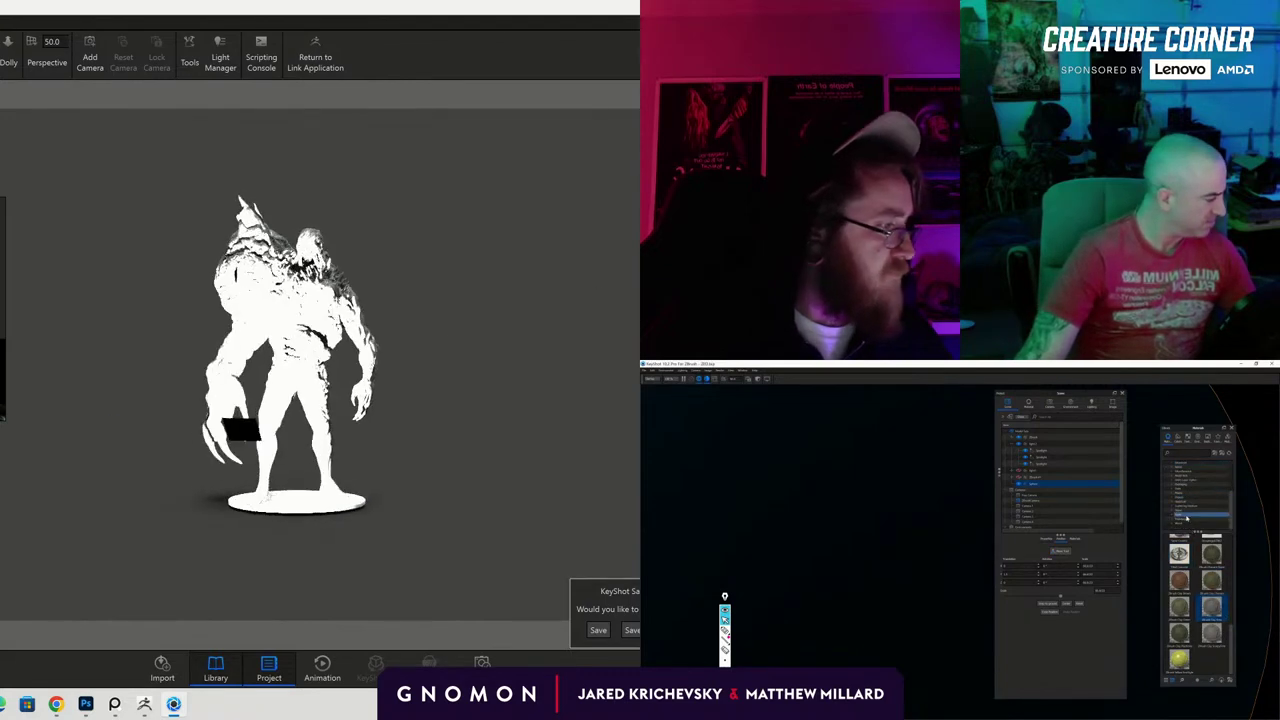
{"action": "left_click", "coordinate": [1195, 502]}
{"action": "left_click", "coordinate": [1194, 494]}
{"action": "scroll", "coordinate": [1194, 494], "scroll_direction": "up", "scroll_amount": 2}
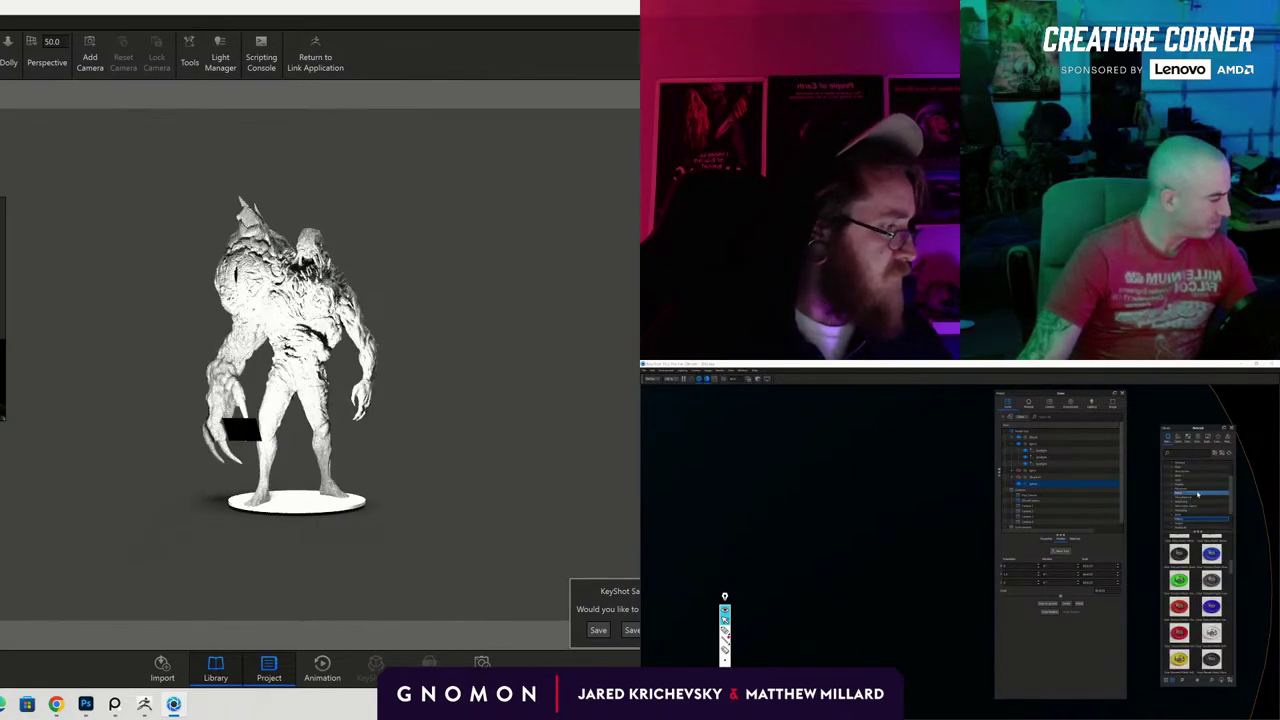
{"action": "left_click", "coordinate": [1200, 476]}
{"action": "scroll", "coordinate": [1213, 515], "scroll_direction": "down", "scroll_amount": 2}
{"action": "left_click_drag", "start_coordinate": [494, 298], "coordinate": [352, 271]}
{"action": "scroll", "coordinate": [413, 389], "scroll_direction": "up", "scroll_amount": 5}
{"action": "scroll", "coordinate": [413, 389], "scroll_direction": "up", "scroll_amount": 3}
Apply a cloud-like volumetric material from the library to the sphere enclosing the statue.
{"action": "left_click", "coordinate": [1212, 506]}
{"action": "left_click", "coordinate": [1216, 571]}
{"action": "left_click", "coordinate": [1213, 624]}
{"action": "left_click_drag", "start_coordinate": [1213, 651], "coordinate": [866, 577]}
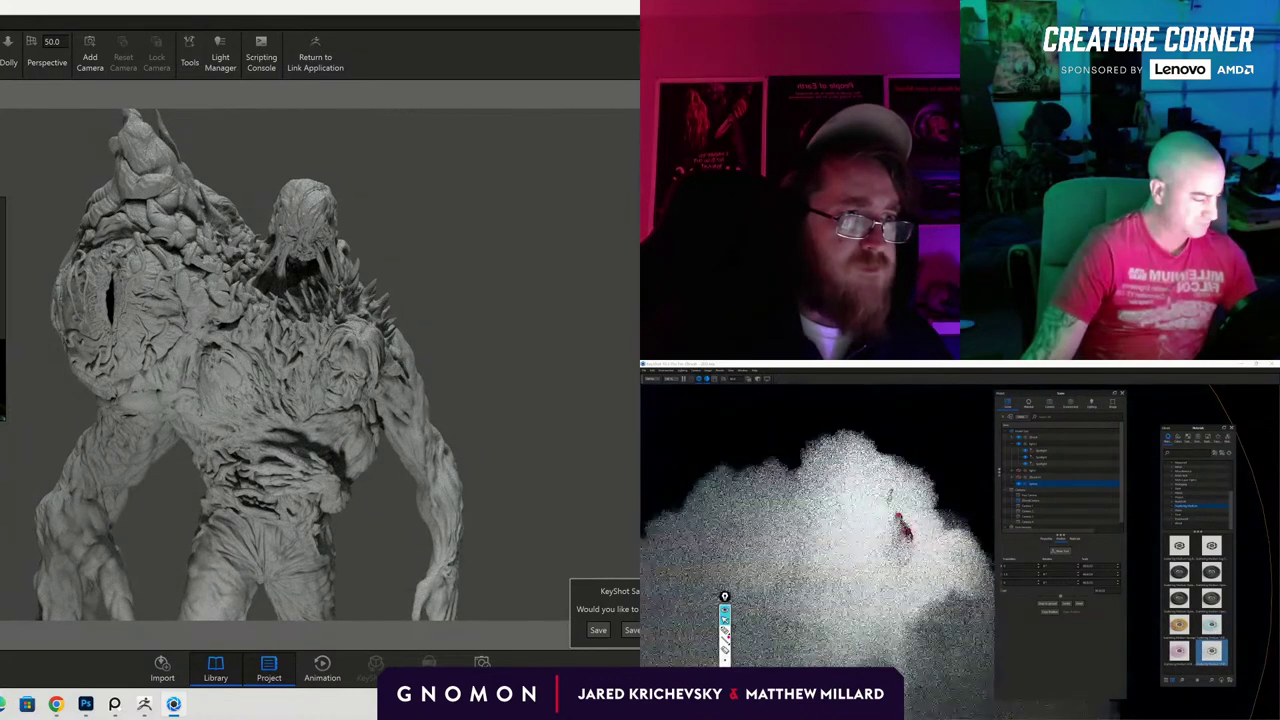
Open the recent creature scene theBirk4.bip in KeyShot.
{"action": "mouse_move", "coordinate": [2, 151]}
{"action": "scroll", "coordinate": [818, 545], "scroll_direction": "up", "scroll_amount": 2}
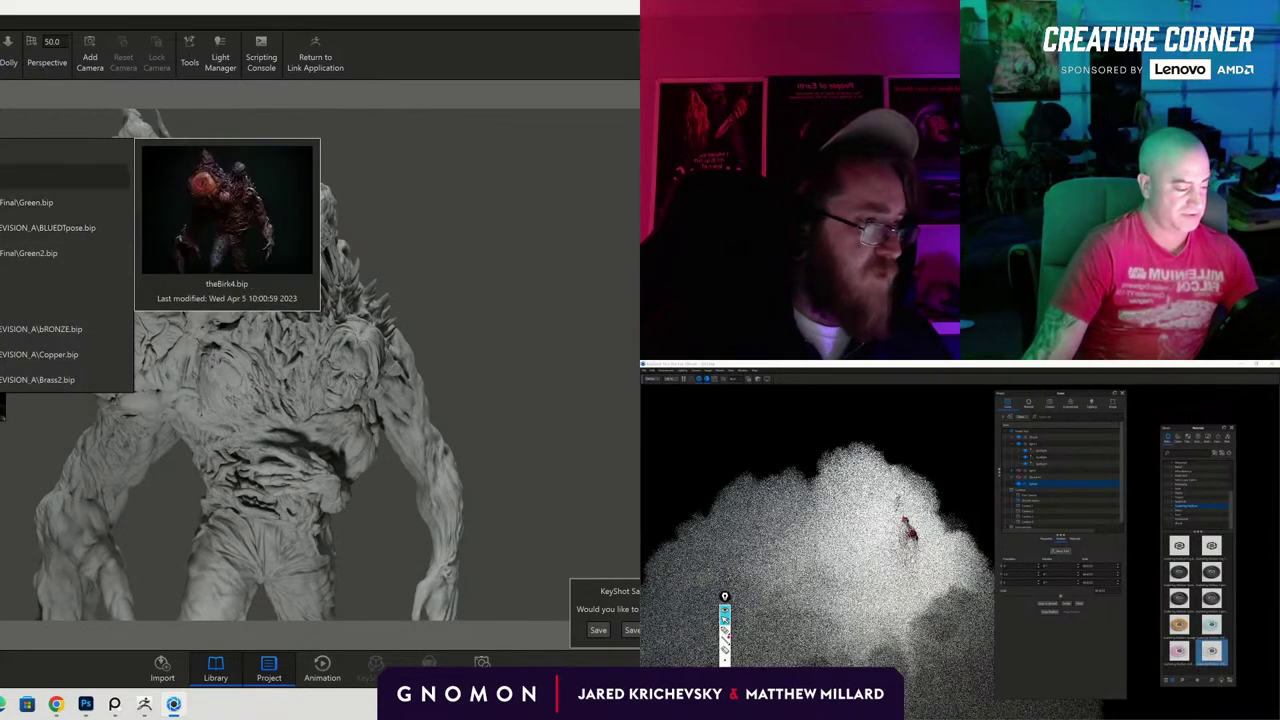
{"action": "left_click", "coordinate": [62, 177]}
{"action": "scroll", "coordinate": [818, 545], "scroll_direction": "up", "scroll_amount": 2}
{"action": "left_click", "coordinate": [348, 376]}
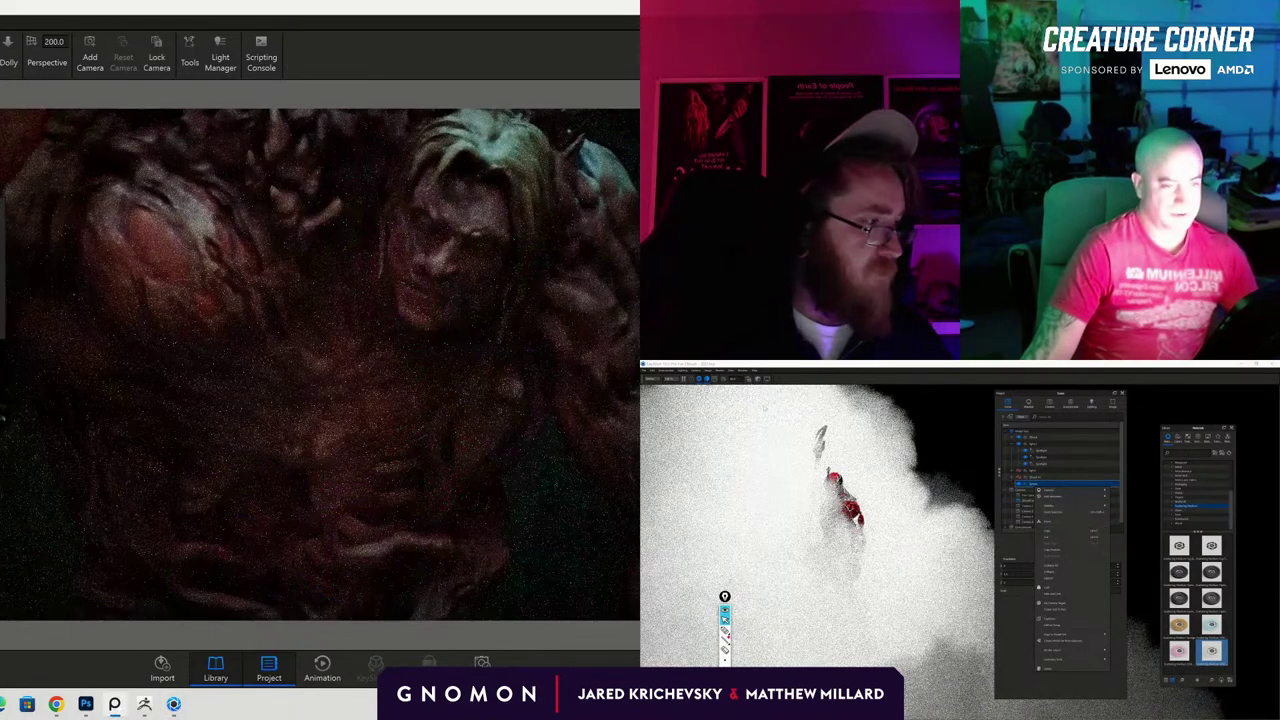
Switch to ZBrush and turn the creature around to show its painted front.
{"action": "left_click", "coordinate": [145, 704]}
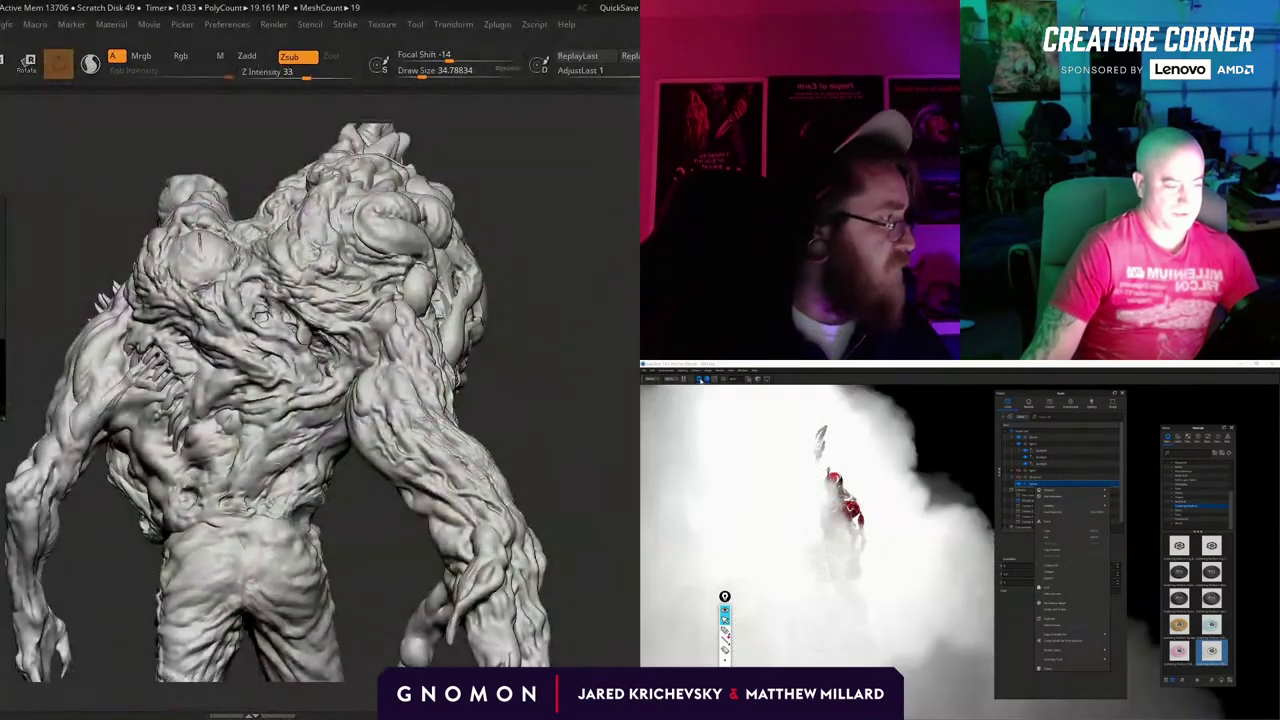
{"action": "mouse_move", "coordinate": [583, 306]}
{"action": "left_mouse_down"}
{"action": "mouse_move", "coordinate": [590, 288]}
{"action": "mouse_move", "coordinate": [566, 258]}
{"action": "mouse_move", "coordinate": [320, 300]}
{"action": "mouse_move", "coordinate": [514, 291]}
{"action": "left_mouse_up"}
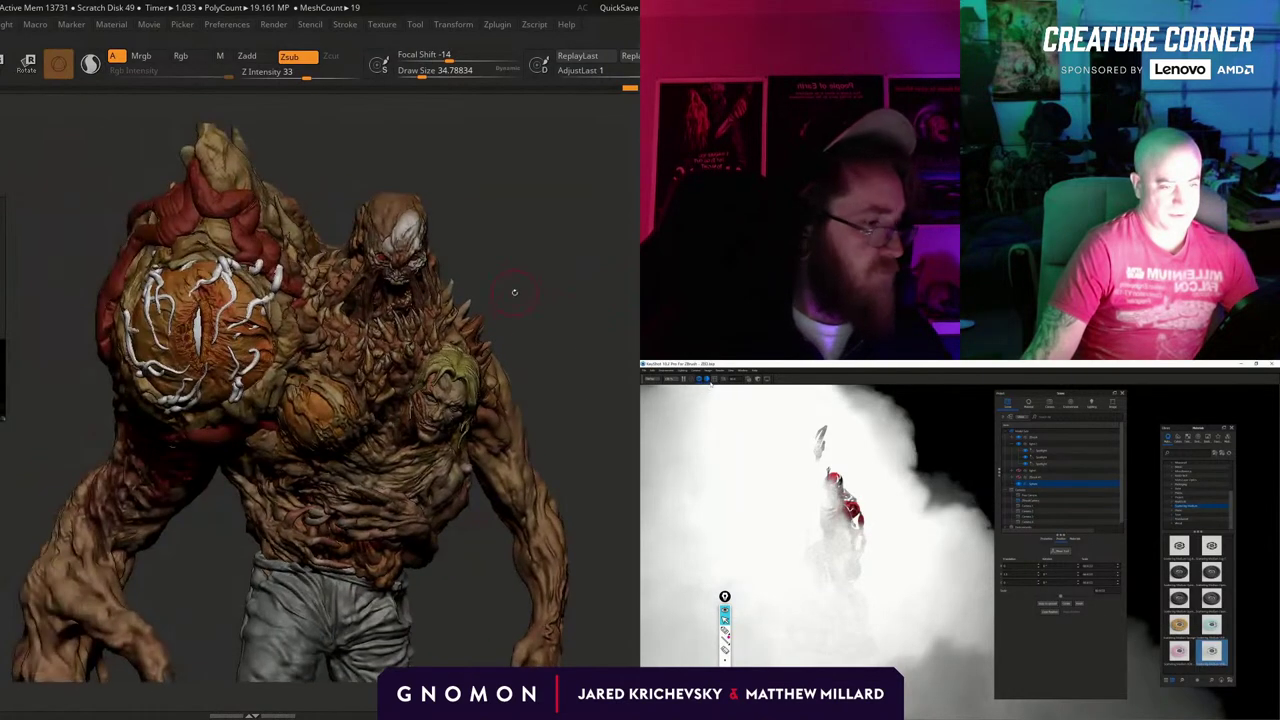
{"action": "key", "text": "alt+Tab"}
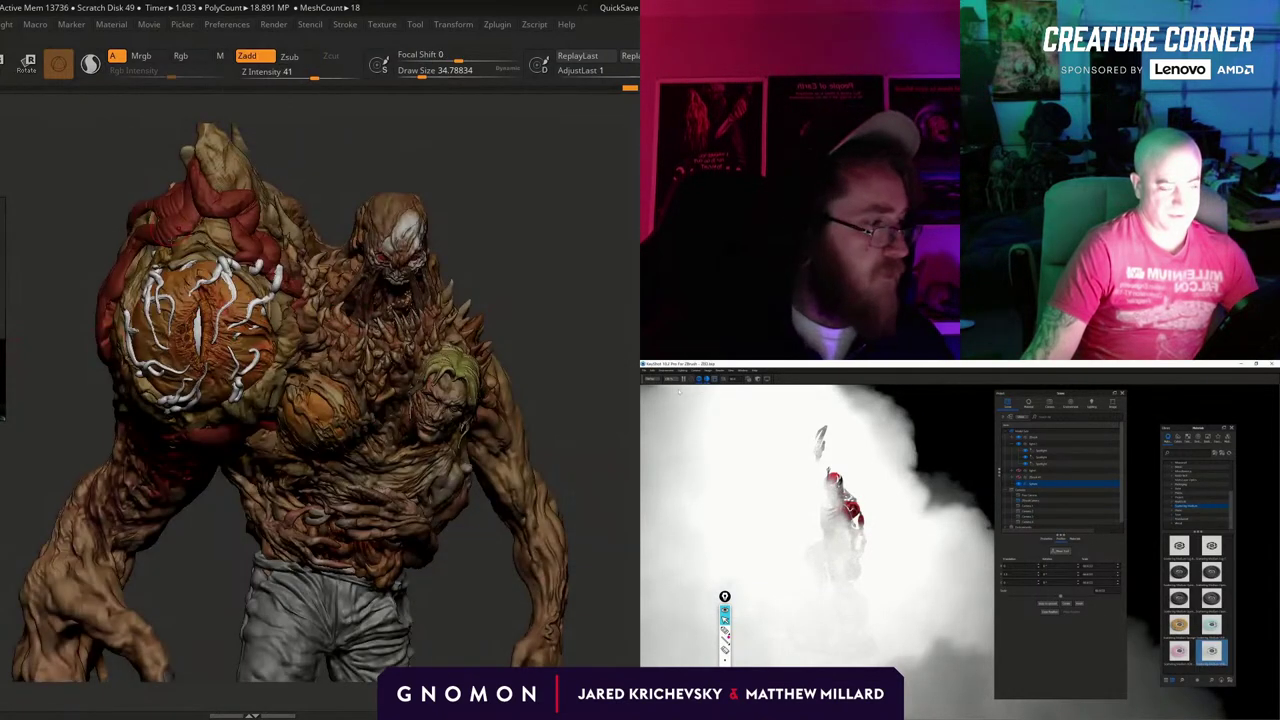
Recolour the white veins on the shoulder eye with Rgb at intensity 26, Zadd off and draw size about 120.
{"action": "left_click", "coordinate": [707, 379]}
{"action": "key", "text": "bracketright"}
{"action": "left_click", "coordinate": [195, 57]}
{"action": "left_click", "coordinate": [264, 62]}
{"action": "mouse_move", "coordinate": [152, 345]}
{"action": "left_mouse_down"}
{"action": "mouse_move", "coordinate": [258, 298]}
{"action": "mouse_move", "coordinate": [165, 305]}
{"action": "mouse_move", "coordinate": [210, 278]}
{"action": "mouse_move", "coordinate": [152, 295]}
{"action": "left_mouse_up"}
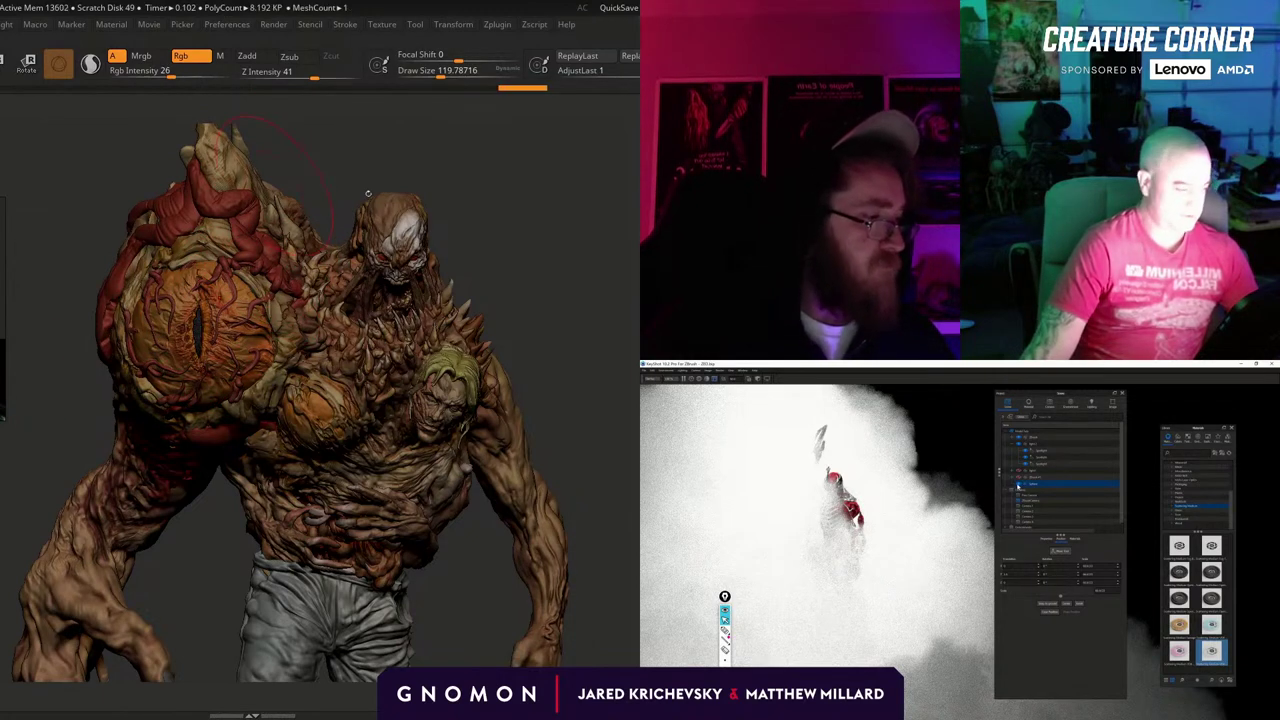
{"action": "mouse_move", "coordinate": [515, 310]}
{"action": "left_mouse_down", "text": "alt"}
{"action": "mouse_move", "coordinate": [535, 310]}
{"action": "mouse_move", "coordinate": [557, 229]}
{"action": "left_mouse_up", "text": "alt"}
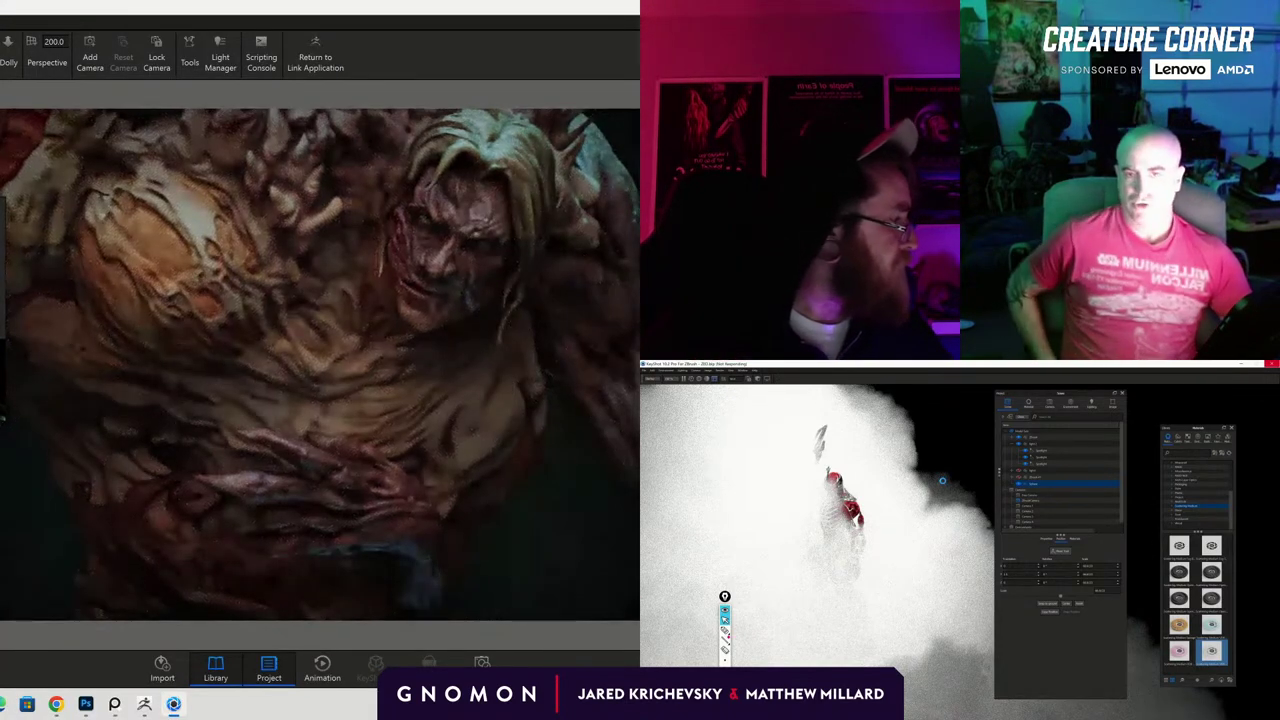
Switch to the theBirk4.bip scene in KeyShot and compare lighting directions on the textured creature's torso and full body.
{"action": "scroll", "coordinate": [430, 362], "scroll_direction": "down", "scroll_amount": 5}
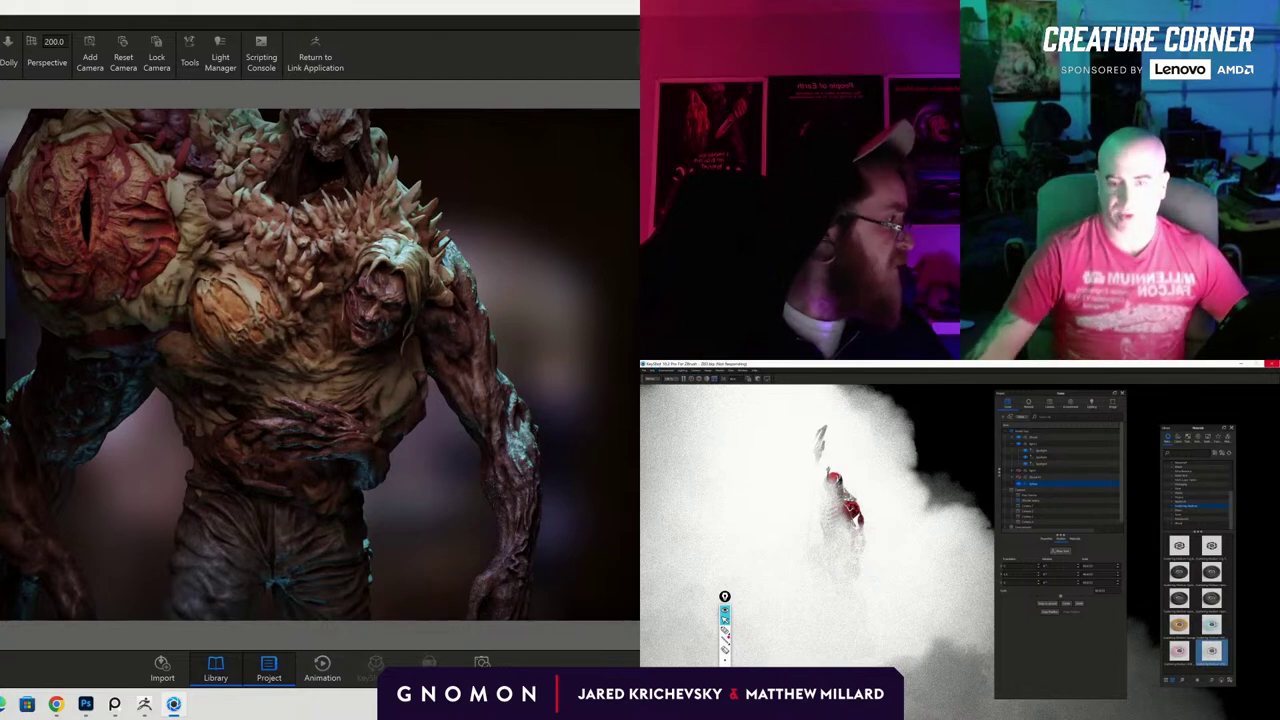
{"action": "left_click_drag", "start_coordinate": [2, 400], "coordinate": [382, 375]}
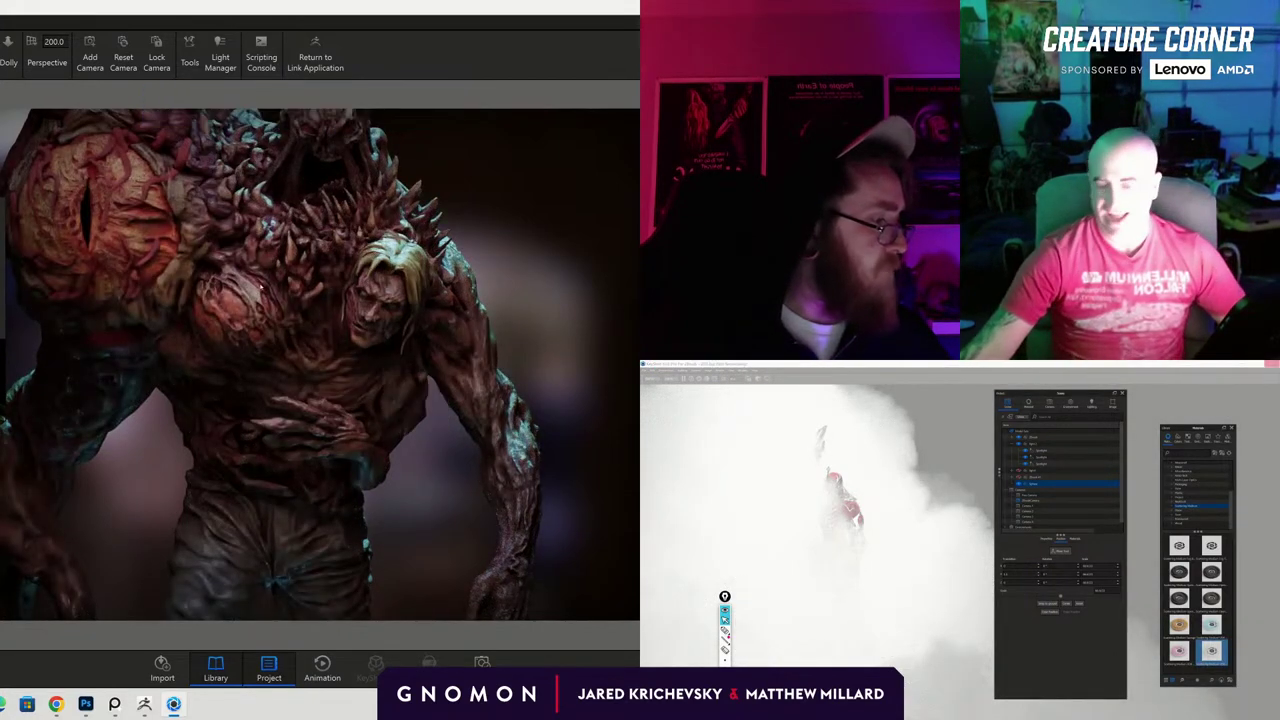
{"action": "middle_click_drag", "start_coordinate": [382, 375], "coordinate": [437, 452]}
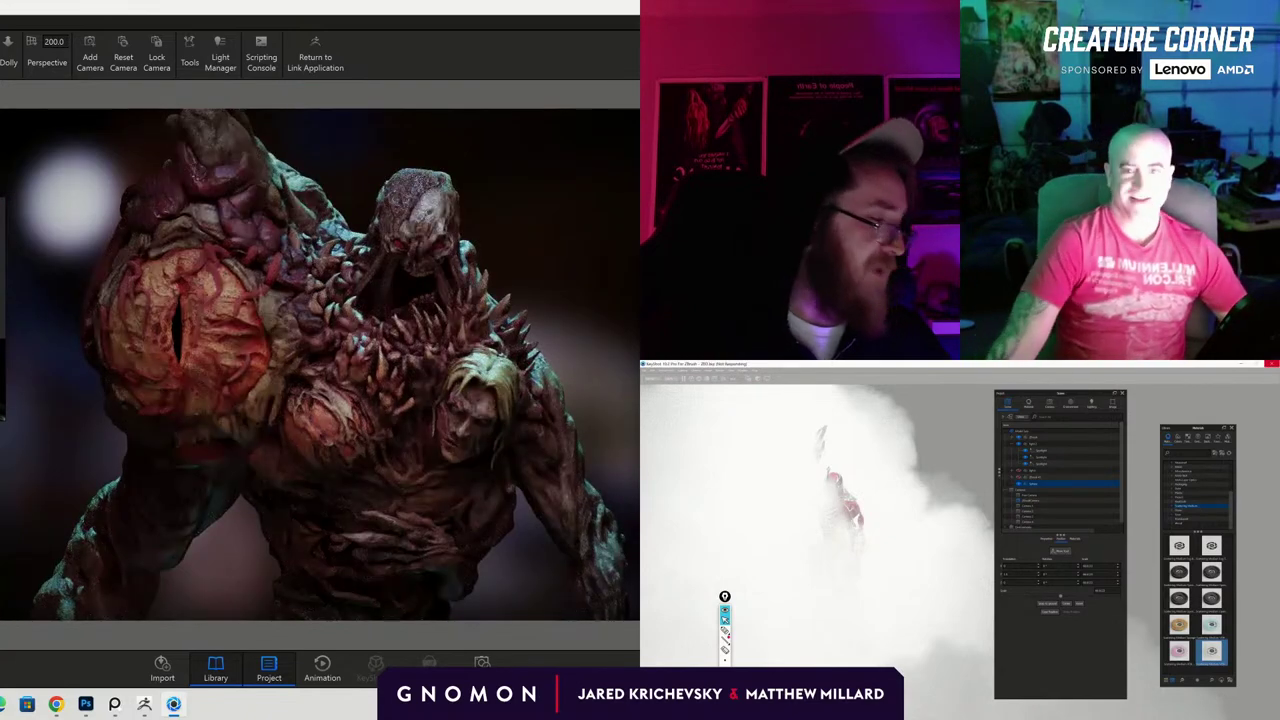
{"action": "left_click_drag", "start_coordinate": [2, 370], "coordinate": [195, 329]}
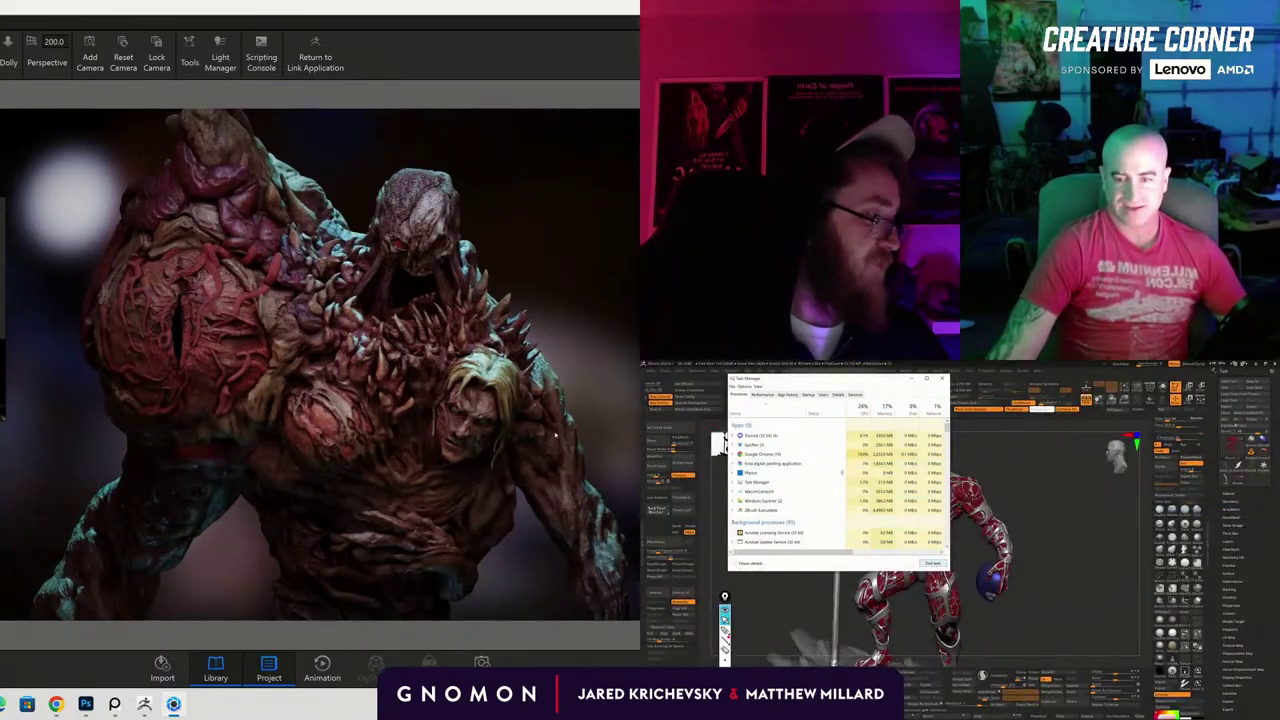
{"action": "scroll", "coordinate": [556, 435], "scroll_direction": "down", "scroll_amount": 4}
{"action": "middle_click_drag", "start_coordinate": [400, 500], "coordinate": [392, 350]}
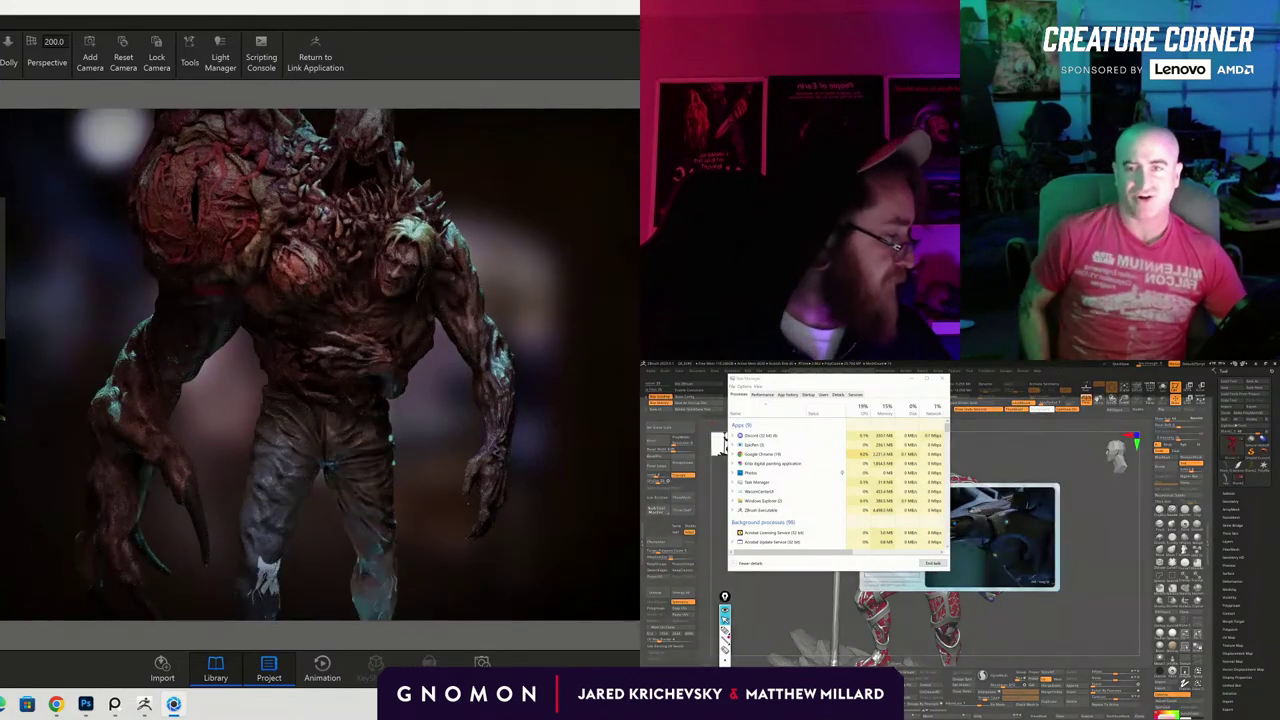
{"action": "left_click_drag", "start_coordinate": [4, 570], "coordinate": [275, 578]}
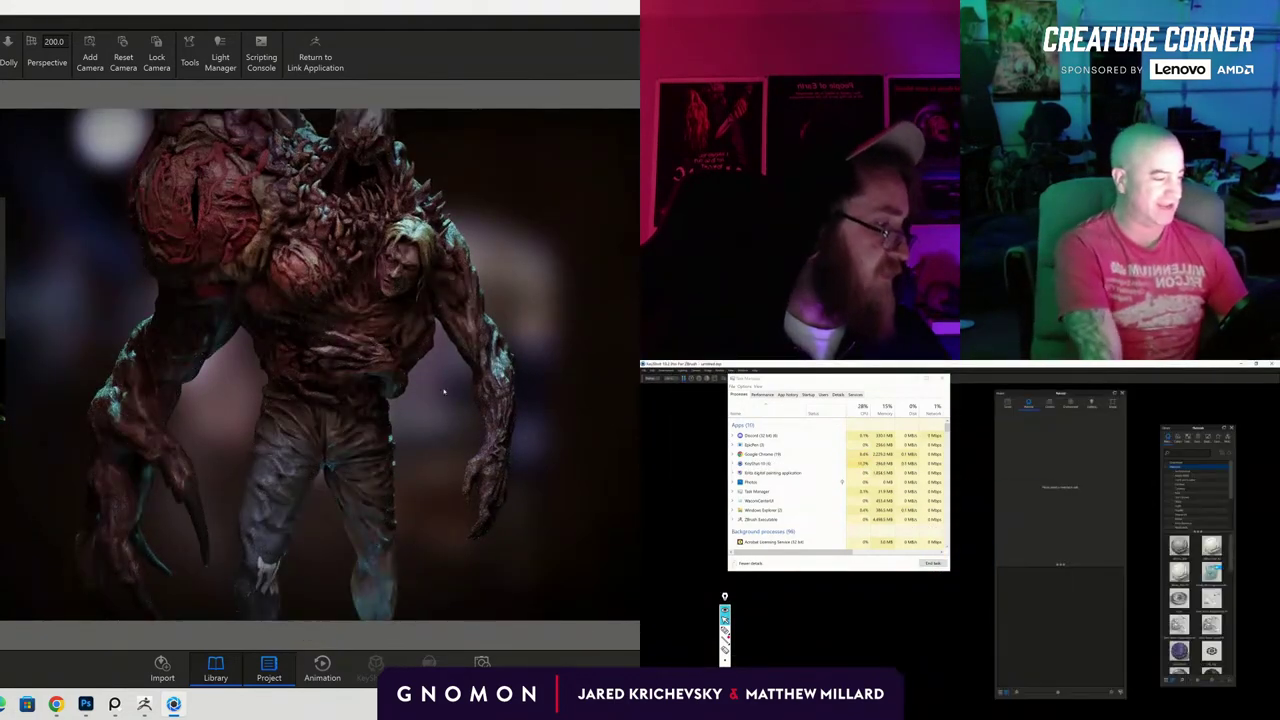
Adjust the lighting direction on the textured creature and reopen the statue scene ZED.bip.
{"action": "left_click_drag", "start_coordinate": [447, 406], "coordinate": [86, 369]}
{"action": "left_click_drag", "start_coordinate": [520, 371], "coordinate": [153, 427]}
{"action": "left_click", "coordinate": [645, 373]}
{"action": "left_click_drag", "start_coordinate": [410, 420], "coordinate": [131, 420]}
{"action": "left_click_drag", "start_coordinate": [460, 450], "coordinate": [299, 452]}
{"action": "mouse_move", "coordinate": [686, 406]}
{"action": "left_click", "coordinate": [747, 408]}
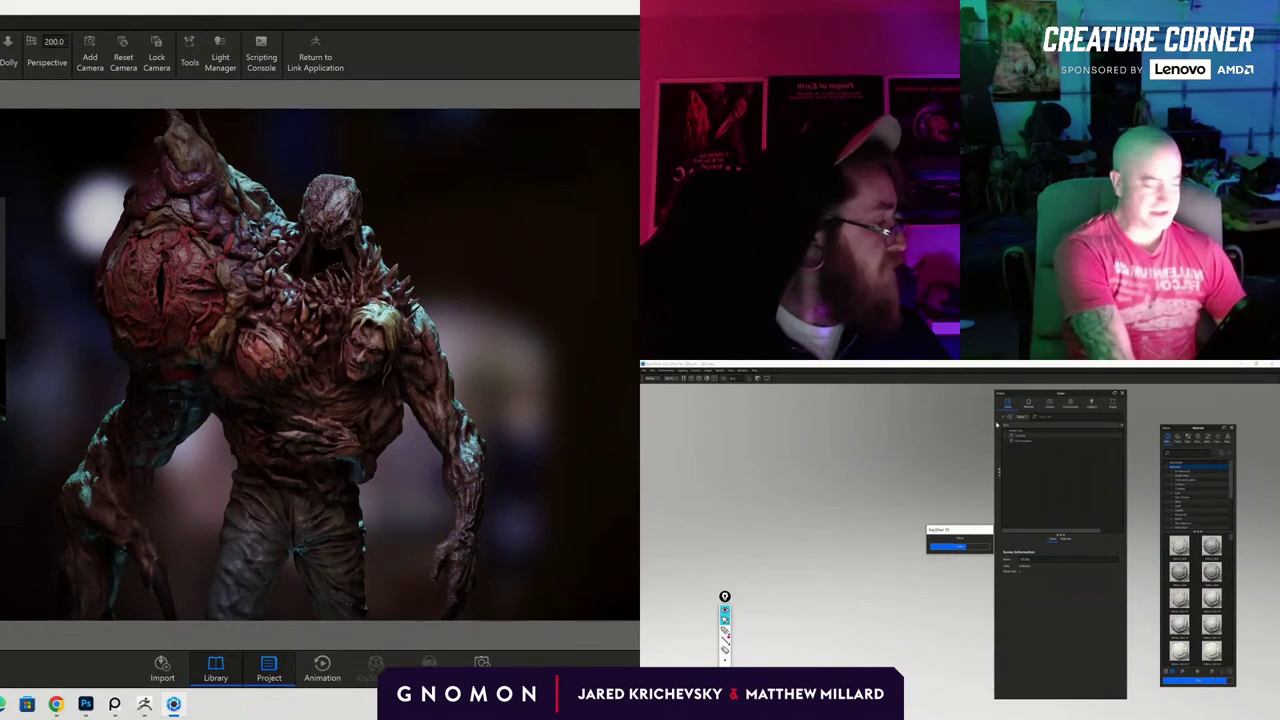
{"action": "left_click_drag", "start_coordinate": [3, 380], "coordinate": [169, 318]}
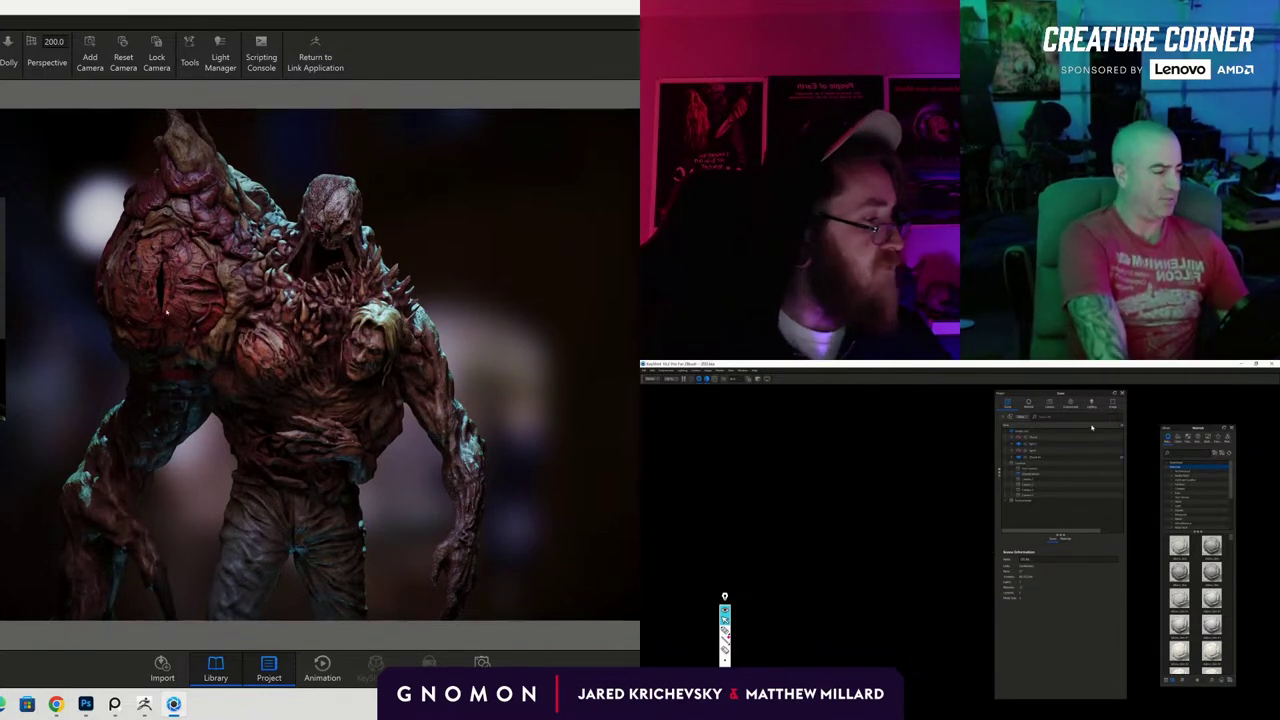
Hide the brown version of the statue and show the red-and-silver one in the ZED.bip scene.
{"action": "left_click", "coordinate": [1068, 443]}
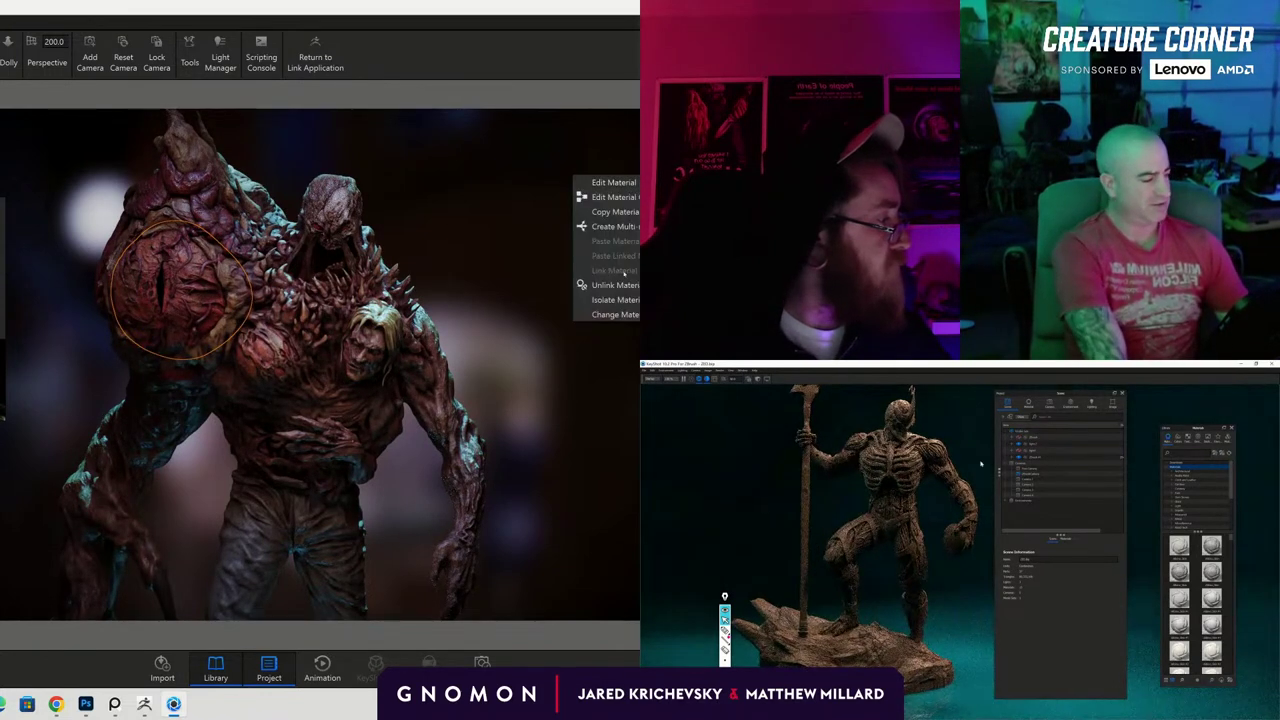
{"action": "left_click", "coordinate": [1020, 458]}
{"action": "left_click", "coordinate": [1020, 446]}
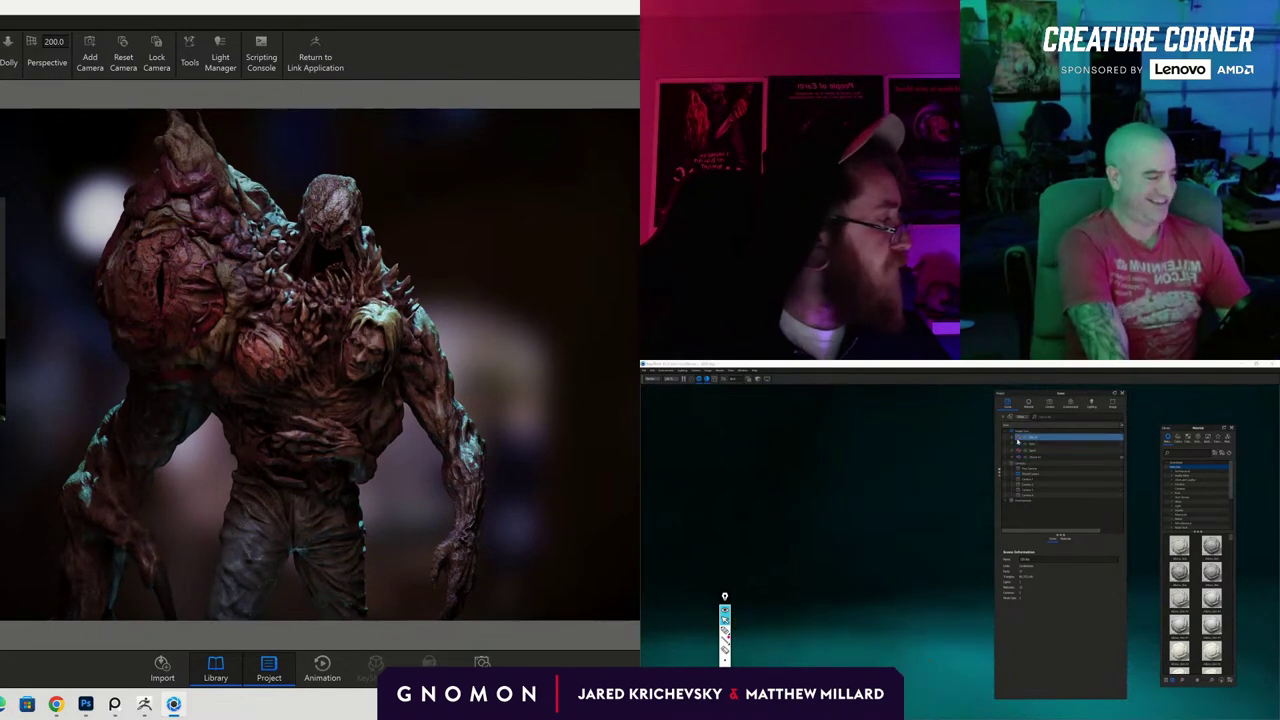
{"action": "scroll", "coordinate": [962, 468], "scroll_direction": "down", "scroll_amount": 5}
{"action": "scroll", "coordinate": [927, 447], "scroll_direction": "up", "scroll_amount": 3}
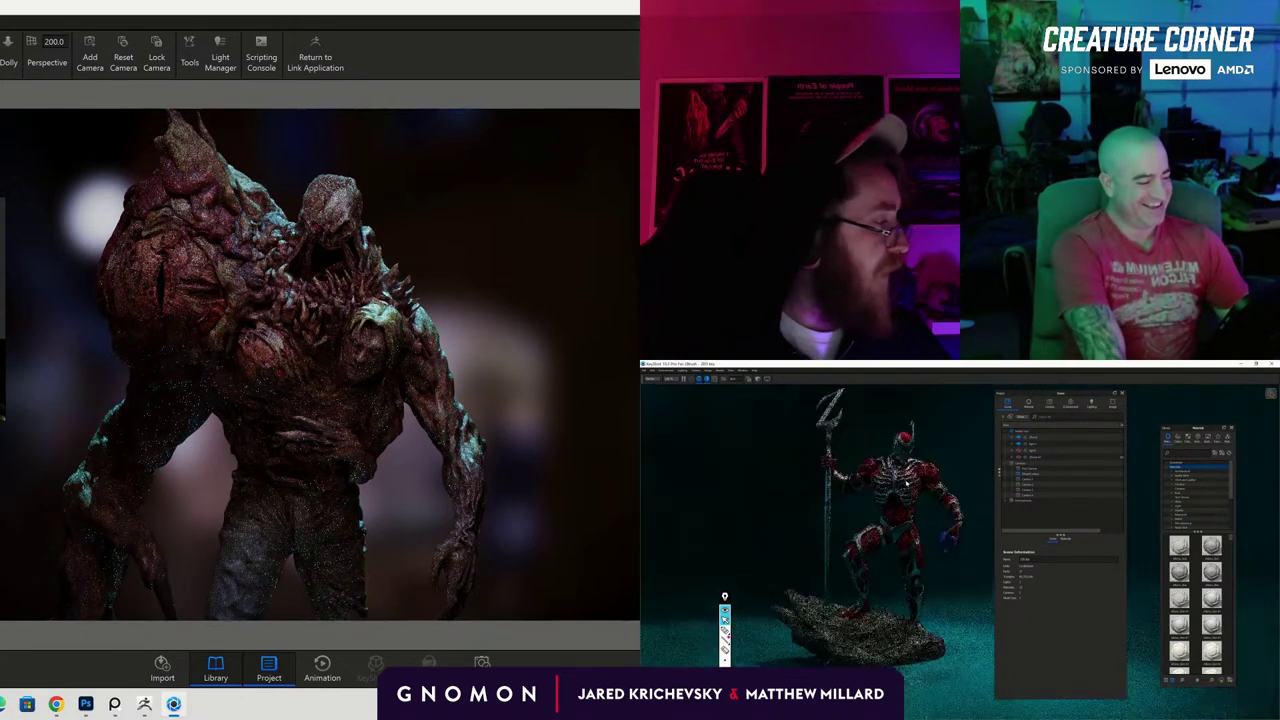
Add new geometry to the statue scene and view the textured creature's full body and upper torso.
{"action": "left_click", "coordinate": [656, 374]}
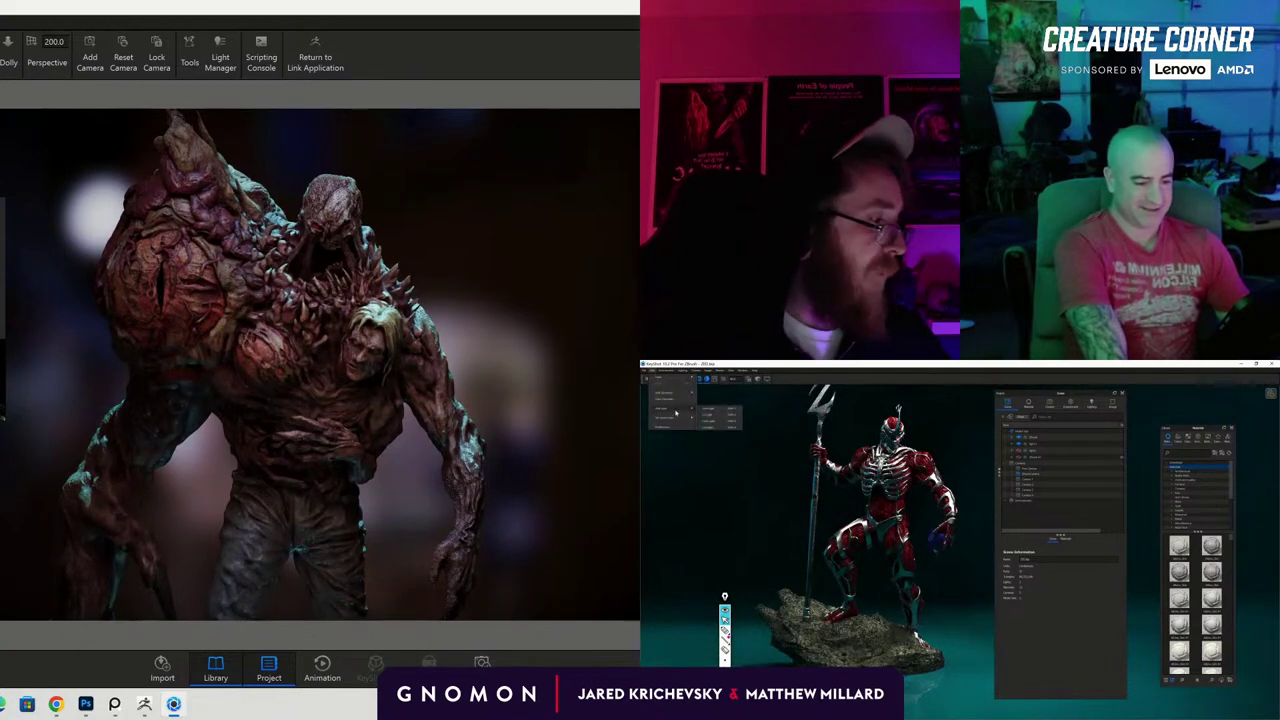
{"action": "left_click_drag", "start_coordinate": [493, 362], "coordinate": [468, 312]}
{"action": "scroll", "coordinate": [468, 330], "scroll_direction": "down", "scroll_amount": 3}
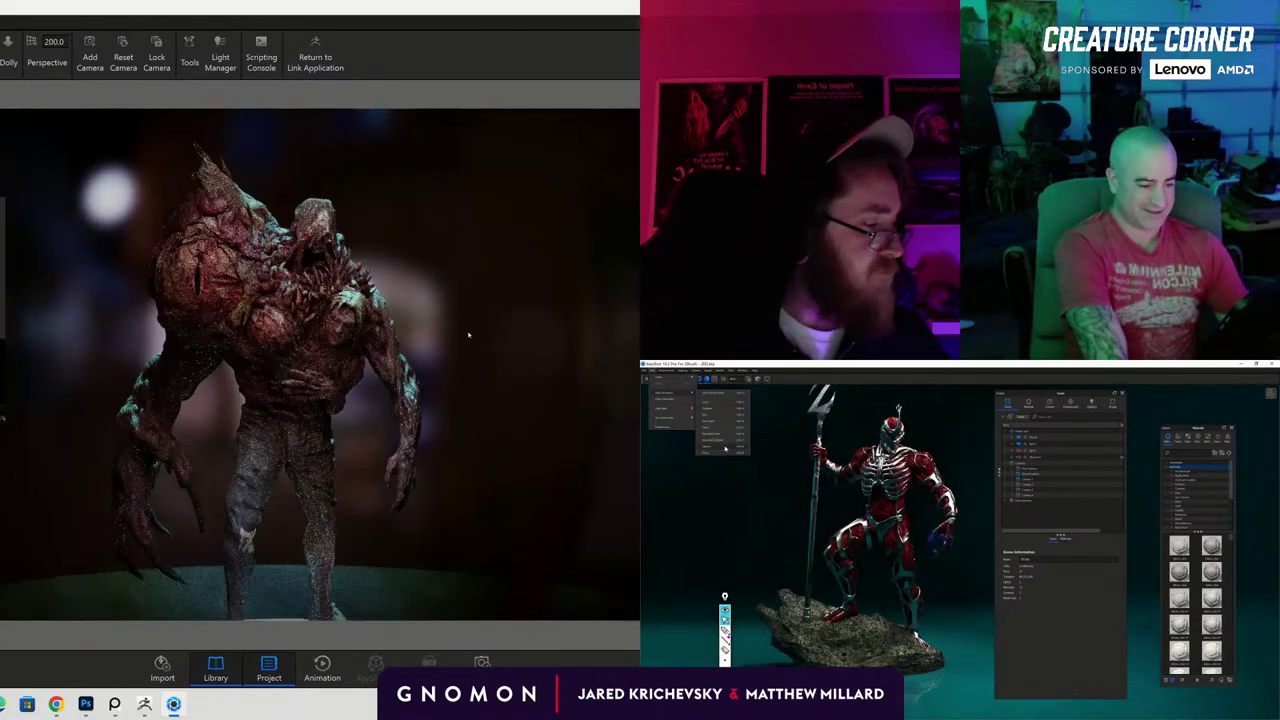
{"action": "scroll", "coordinate": [466, 250], "scroll_direction": "up", "scroll_amount": 3}
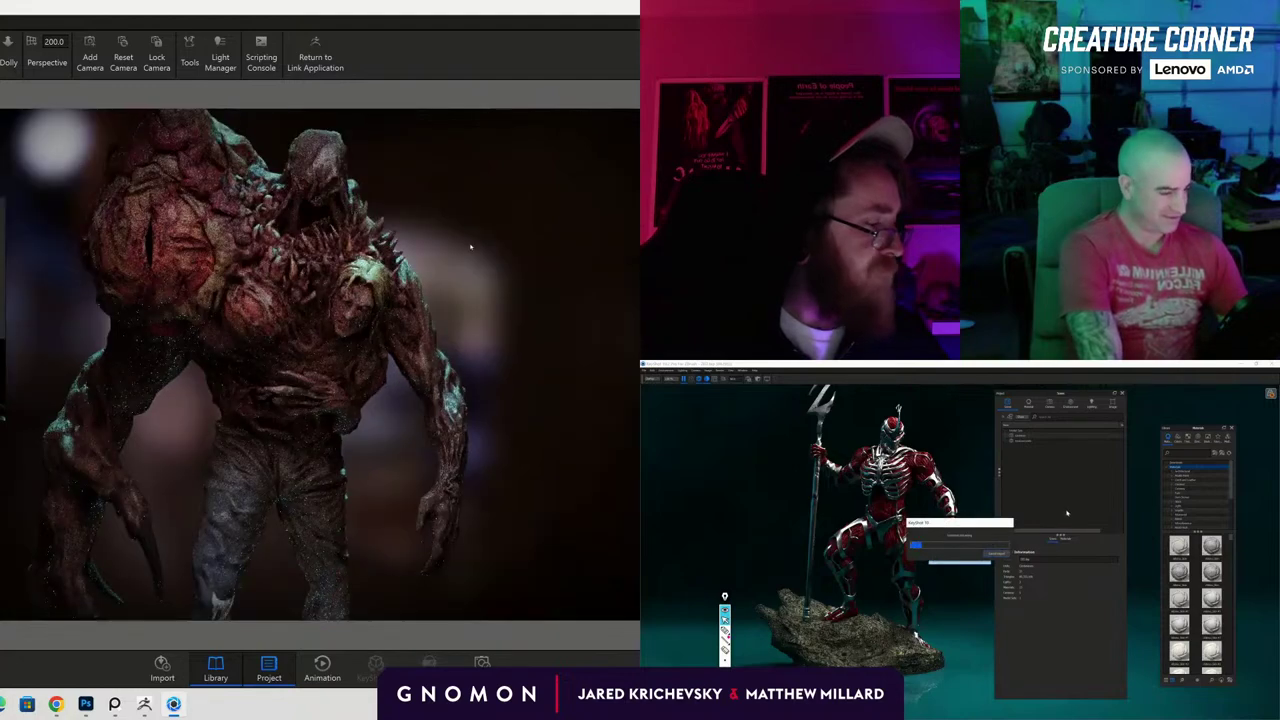
{"action": "left_click_drag", "start_coordinate": [471, 246], "coordinate": [494, 253]}
Change the lighting direction on the textured creature and toggle off a spotlight in its scene.
{"action": "left_click_drag", "start_coordinate": [2, 540], "coordinate": [200, 395]}
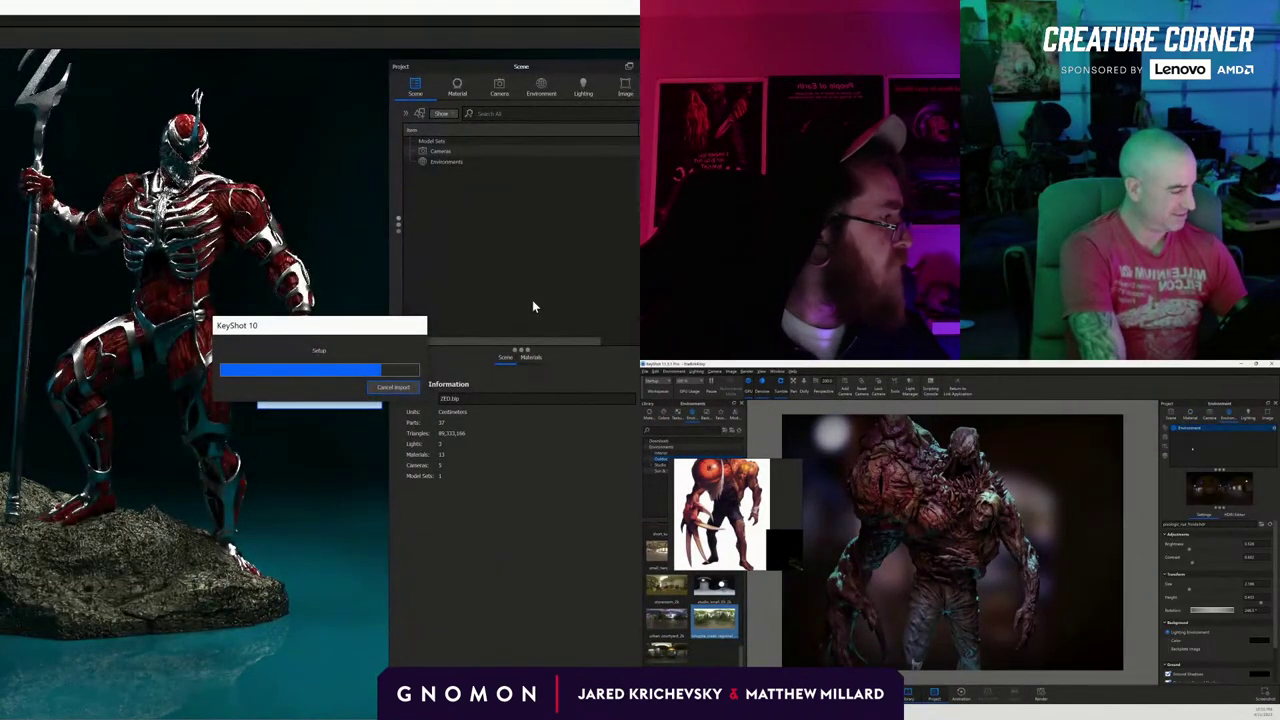
{"action": "left_click", "coordinate": [1185, 519]}
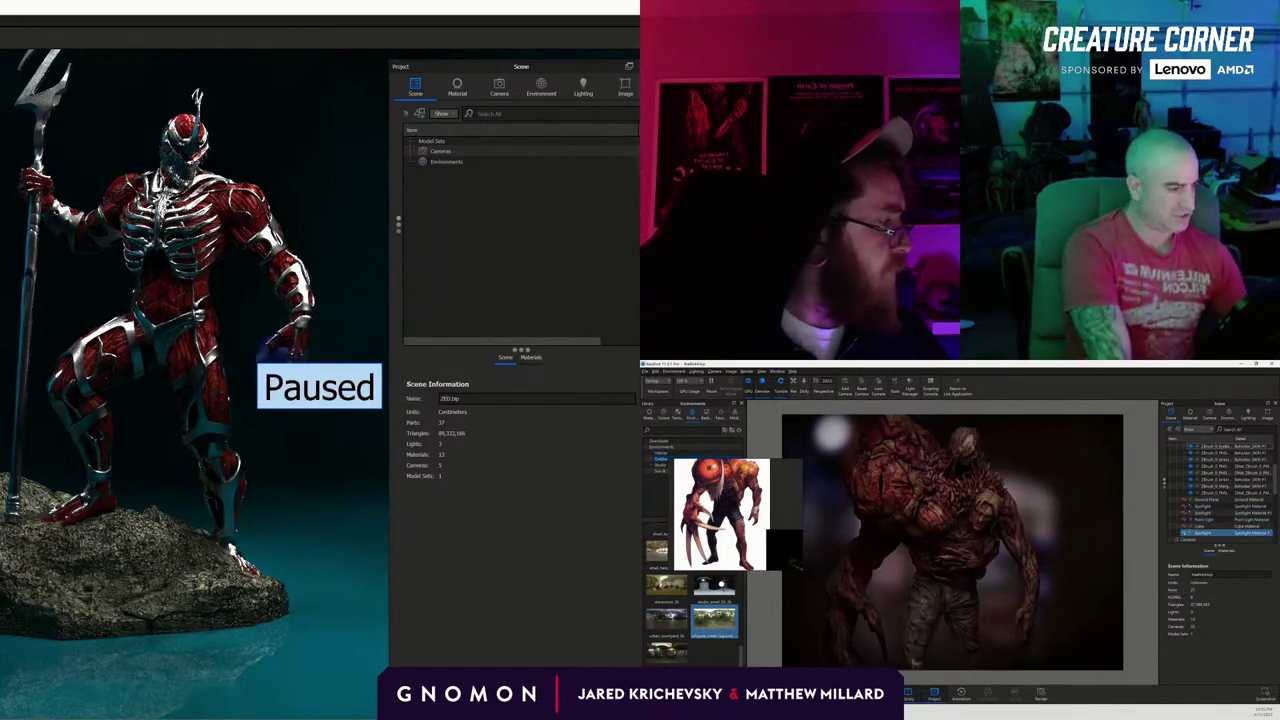
Toggle the creature scene's lights and enlarge the statue scene's sphere to a scale of 55.
{"action": "left_click", "coordinate": [1184, 526]}
{"action": "left_click", "coordinate": [1184, 519]}
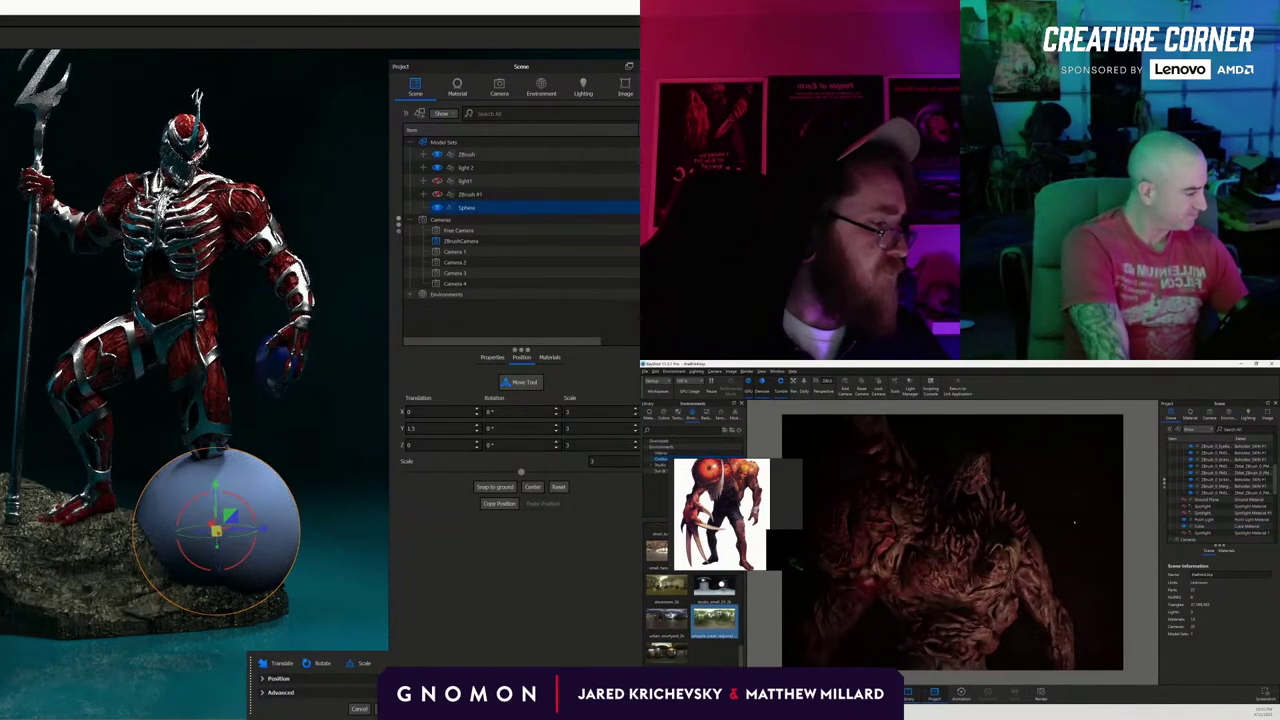
{"action": "left_click_drag", "start_coordinate": [600, 530], "coordinate": [639, 465]}
{"action": "scroll", "coordinate": [208, 480], "scroll_direction": "up", "scroll_amount": 4}
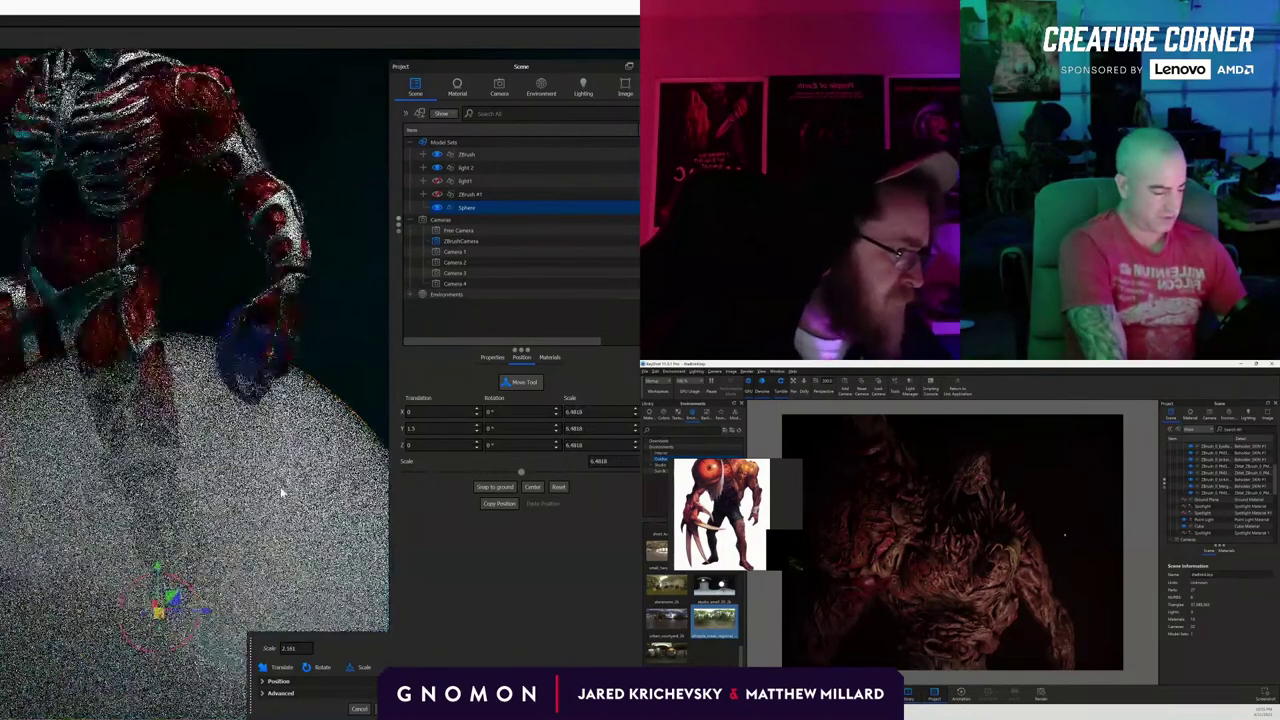
{"action": "scroll", "coordinate": [275, 500], "scroll_direction": "down", "scroll_amount": 4}
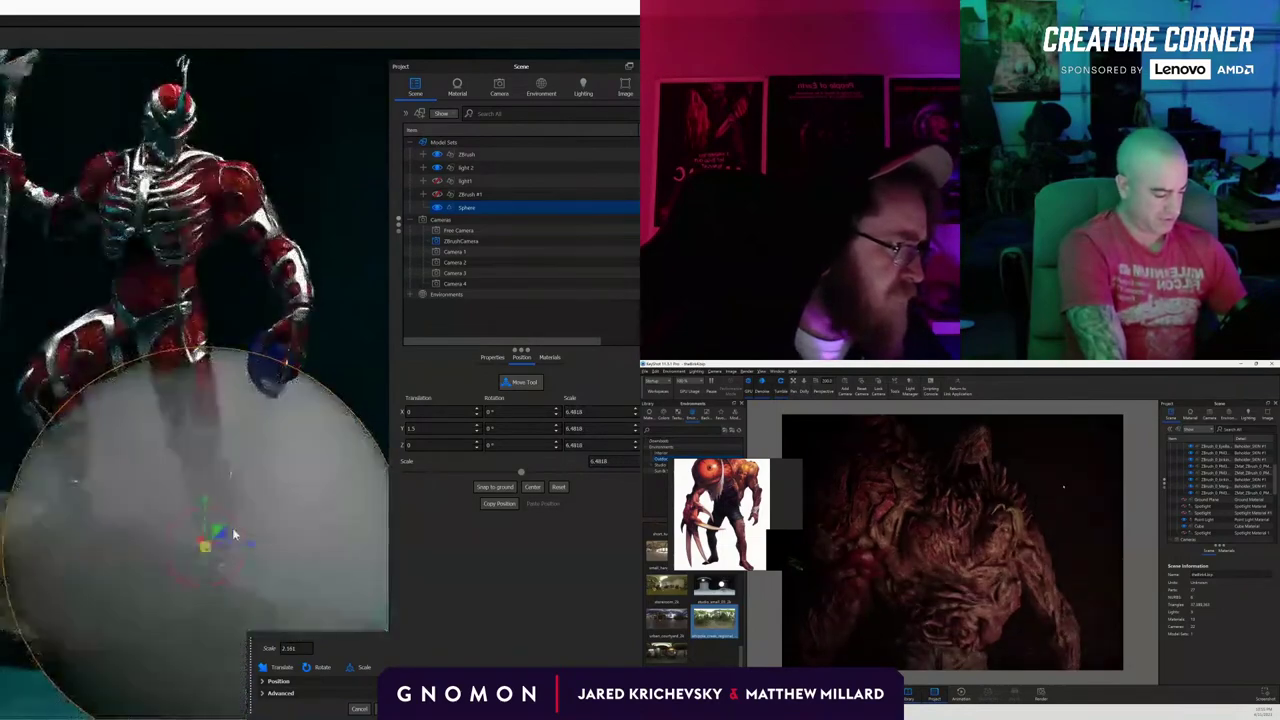
{"action": "left_click_drag", "start_coordinate": [208, 543], "coordinate": [332, 493]}
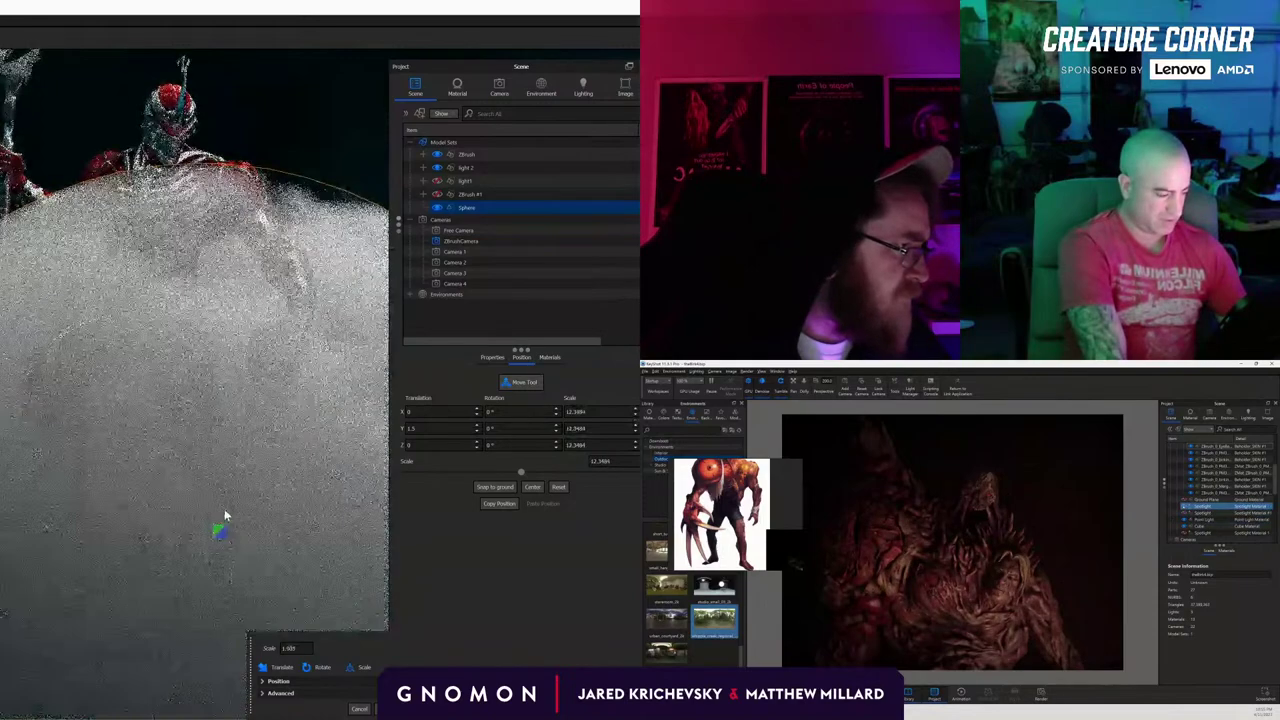
{"action": "scroll", "coordinate": [227, 498], "scroll_direction": "up", "scroll_amount": 3}
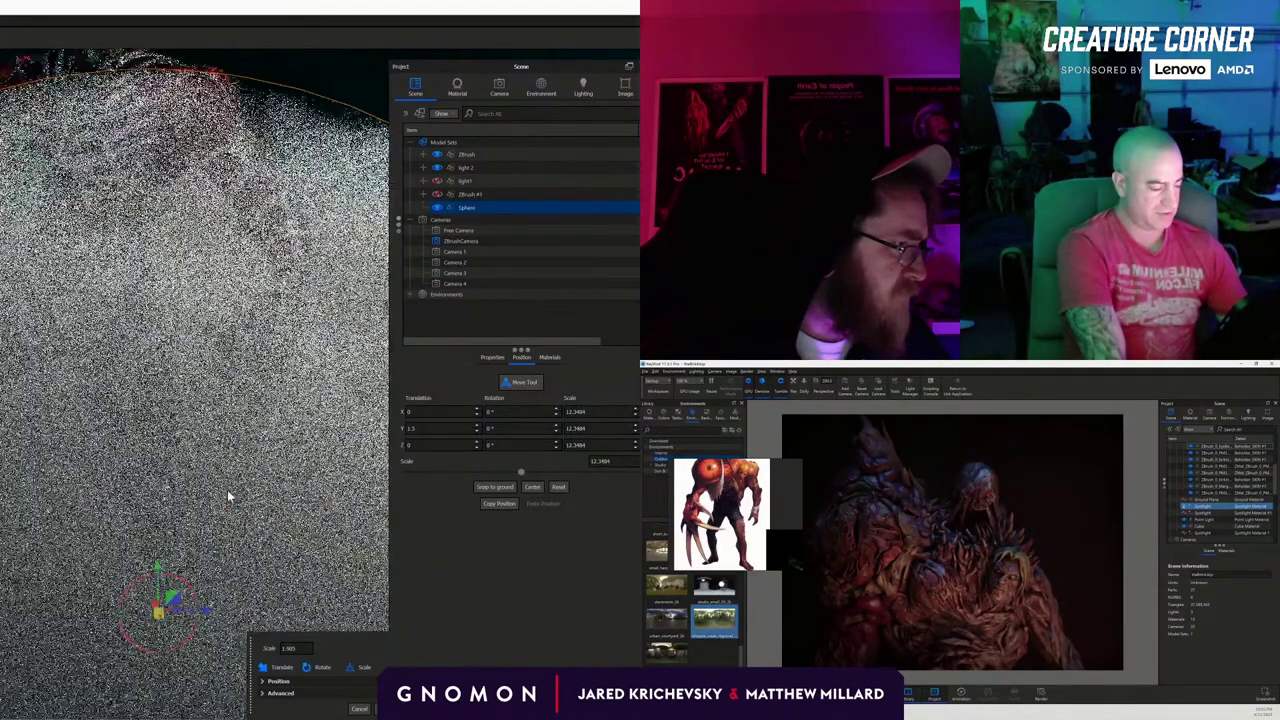
{"action": "scroll", "coordinate": [227, 497], "scroll_direction": "down", "scroll_amount": 4}
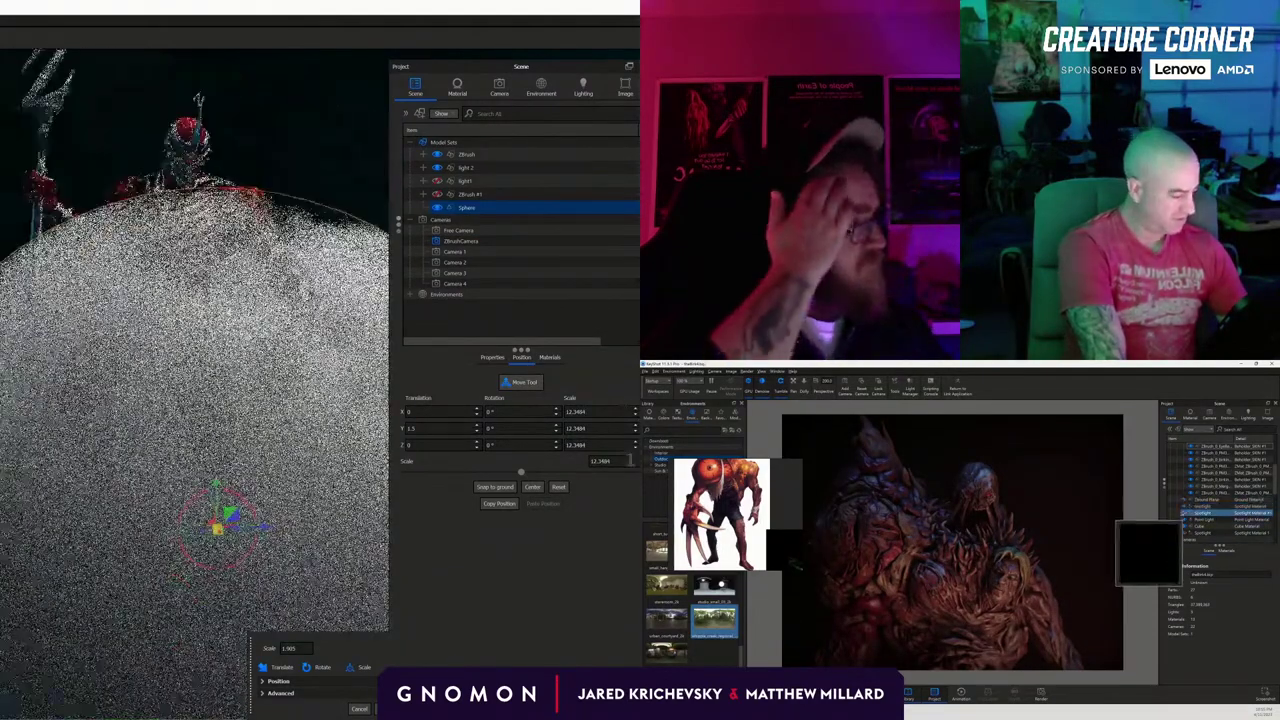
{"action": "type", "text": "55"}
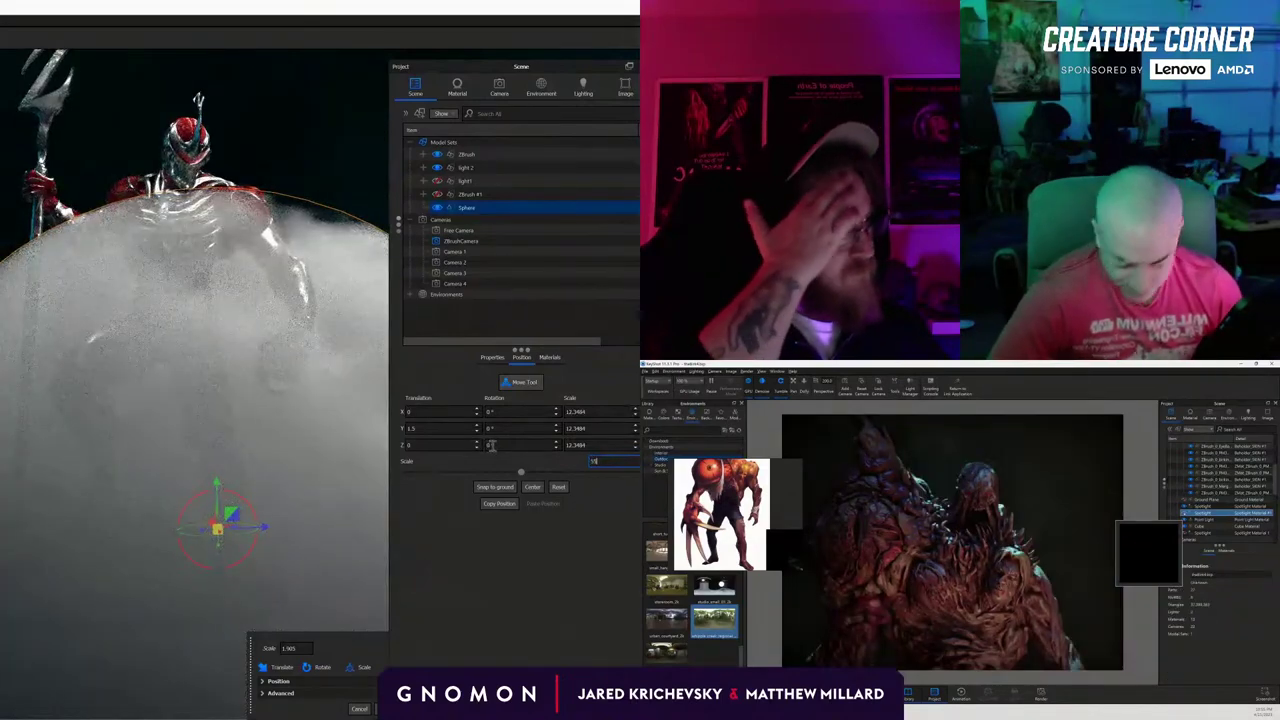
{"action": "key", "text": "Return"}
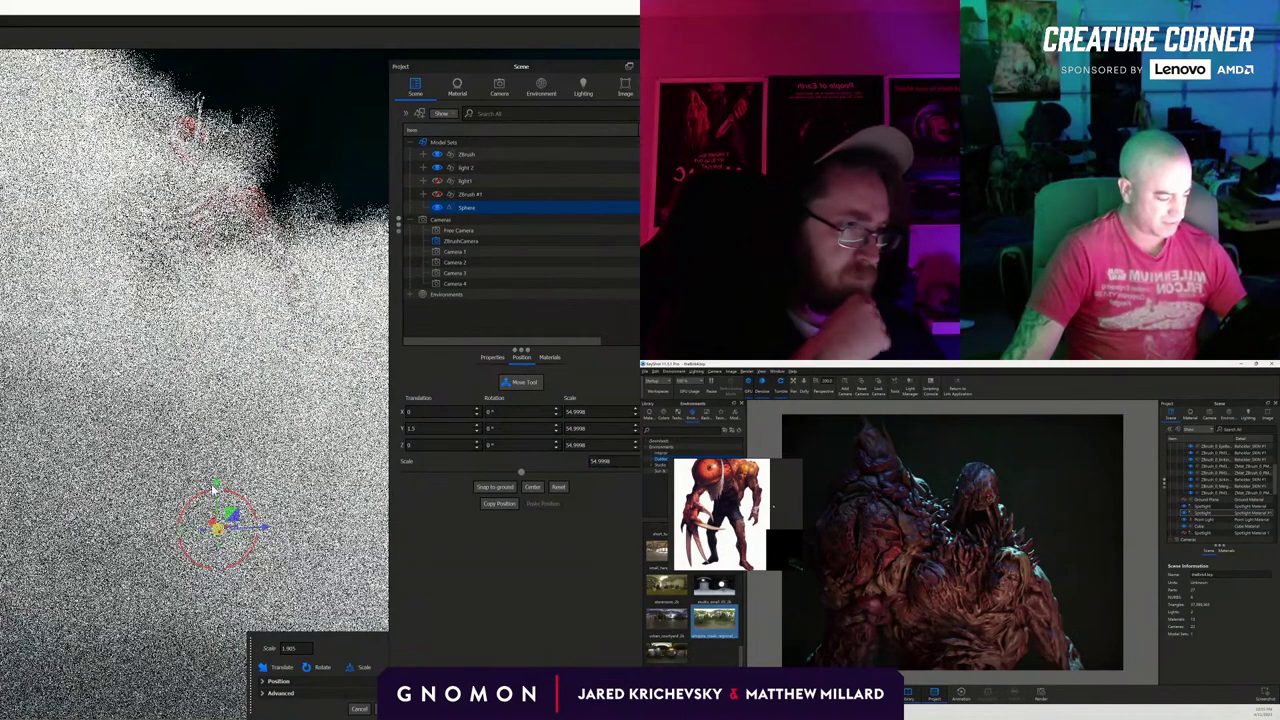
Lower the statue scene's sphere to about -2.73 on Y and switch between saved cameras in the creature scene.
{"action": "left_click_drag", "start_coordinate": [215, 484], "coordinate": [222, 538]}
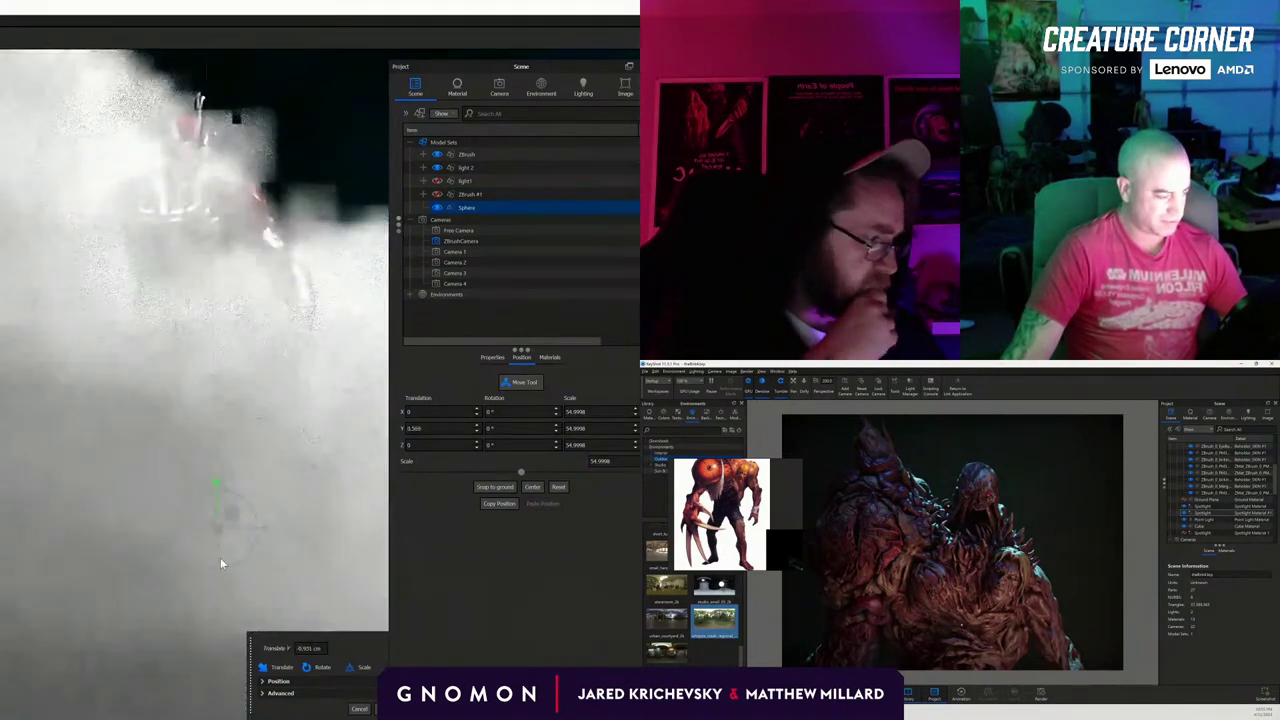
{"action": "left_click_drag", "start_coordinate": [222, 608], "coordinate": [219, 719]}
{"action": "left_click", "coordinate": [1208, 415]}
{"action": "left_click", "coordinate": [1197, 455]}
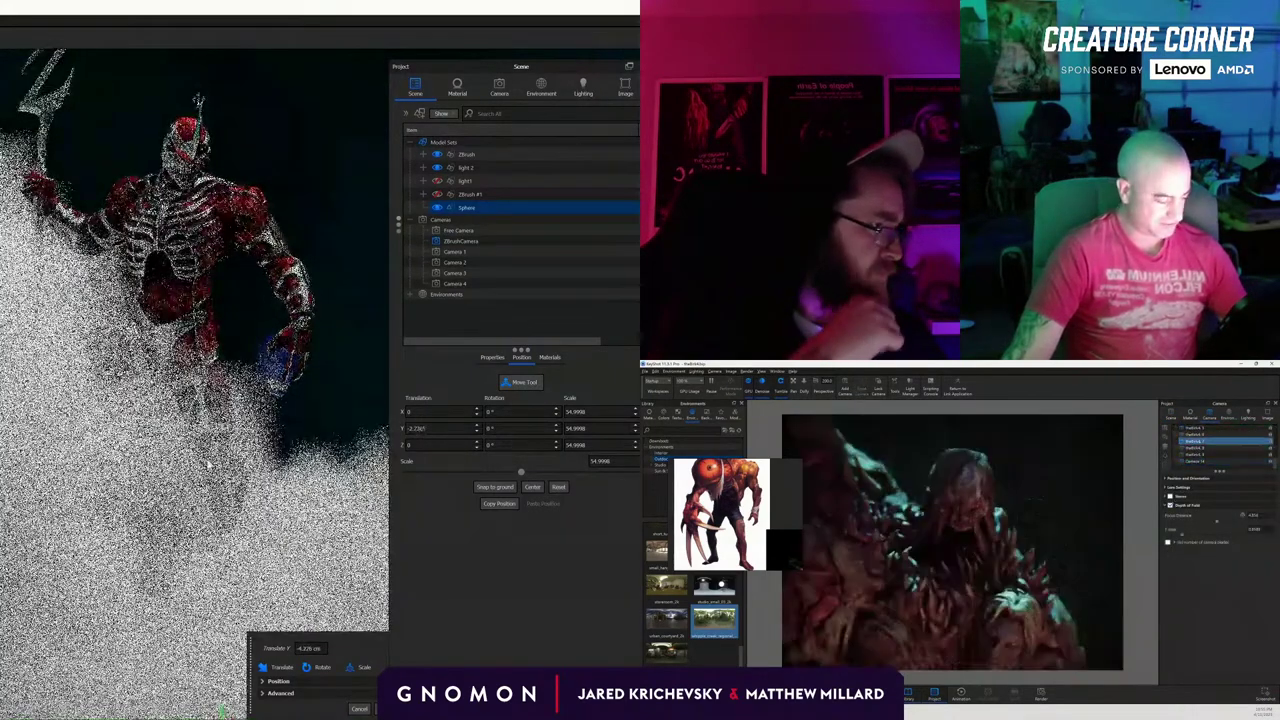
{"action": "left_click_drag", "start_coordinate": [183, 425], "coordinate": [196, 441]}
{"action": "left_click", "coordinate": [1197, 448]}
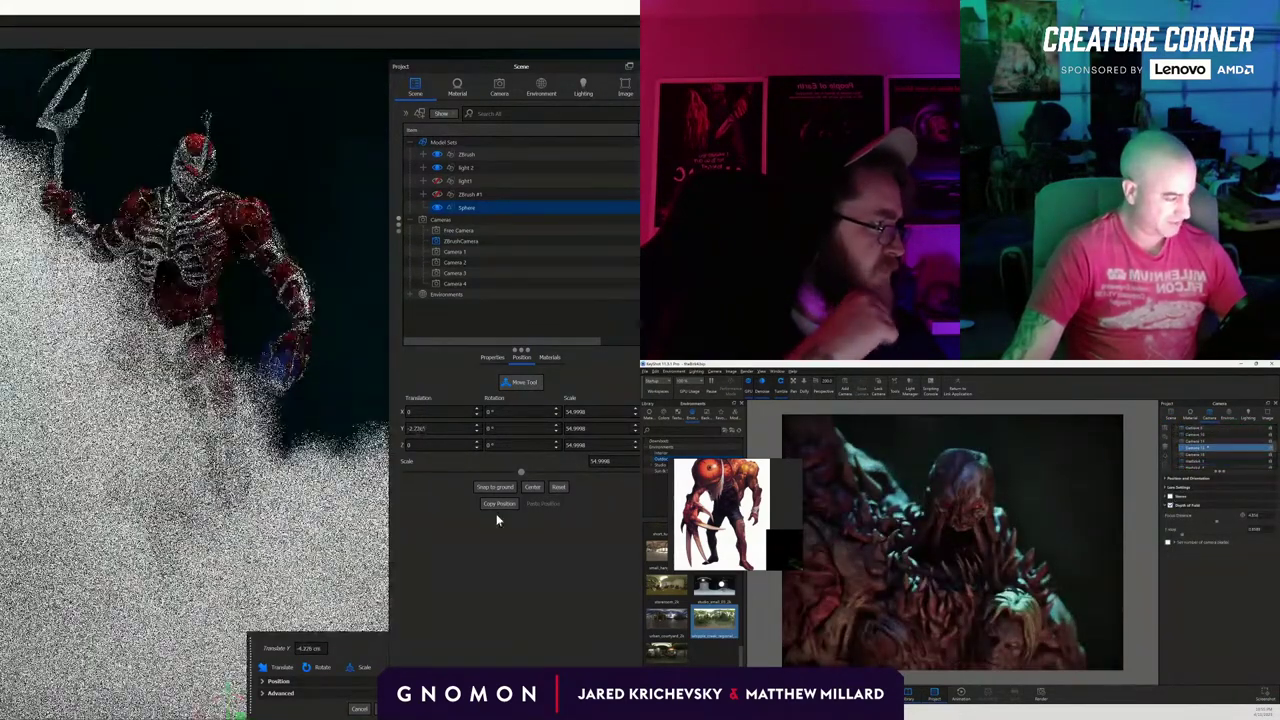
Set the sphere's Y translation to -5 in the statue scene.
{"action": "left_click", "coordinate": [275, 693]}
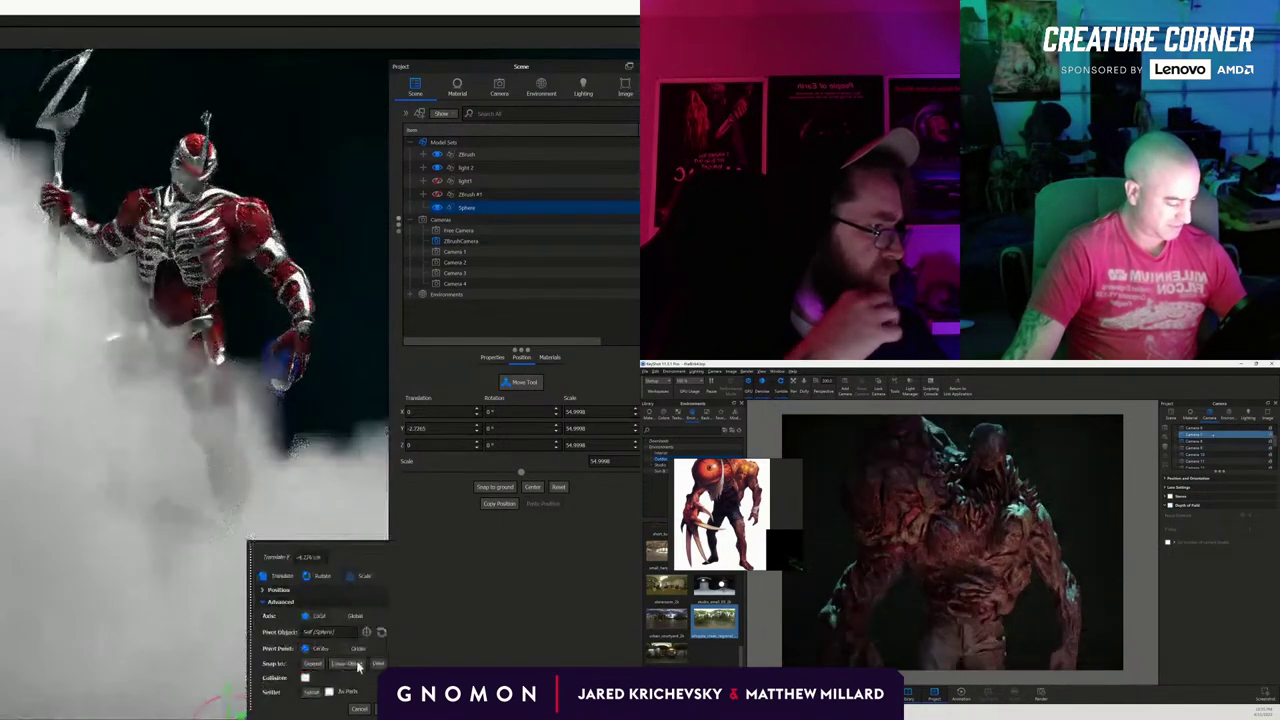
{"action": "left_click", "coordinate": [275, 590]}
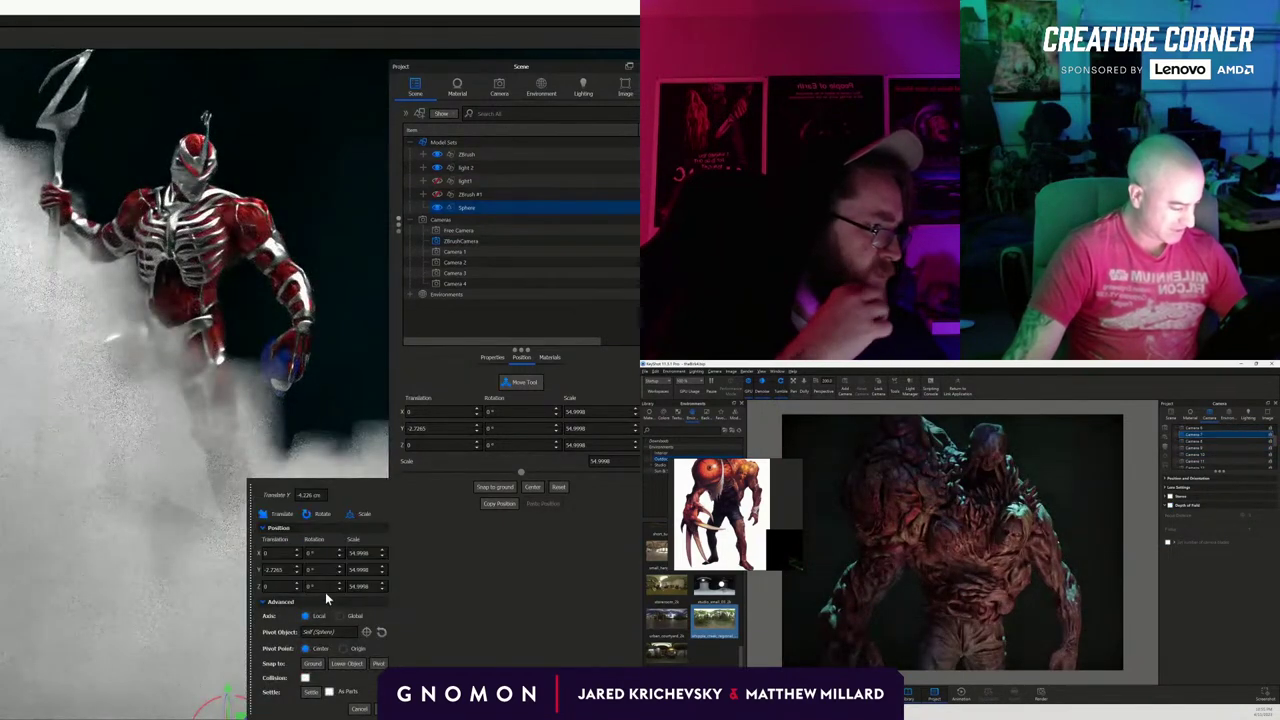
{"action": "left_click", "coordinate": [290, 570]}
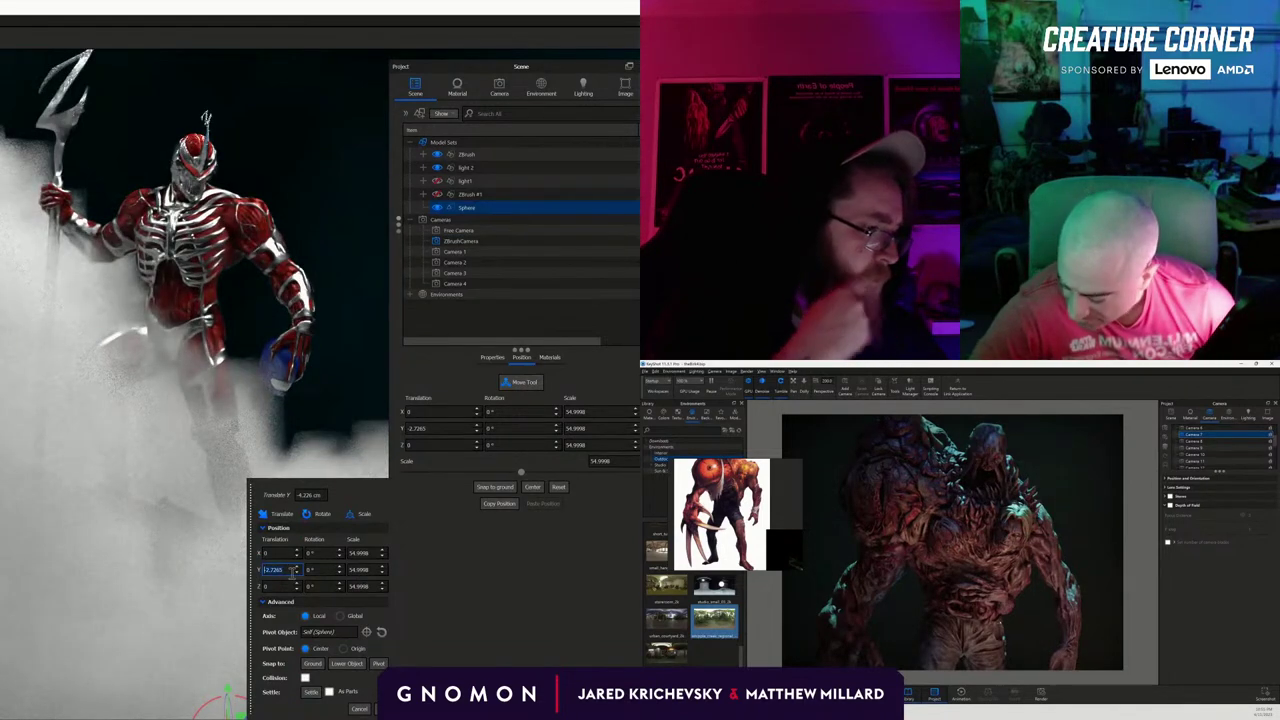
{"action": "type", "text": "-5"}
{"action": "scroll", "coordinate": [998, 566], "scroll_direction": "down", "scroll_amount": 4}
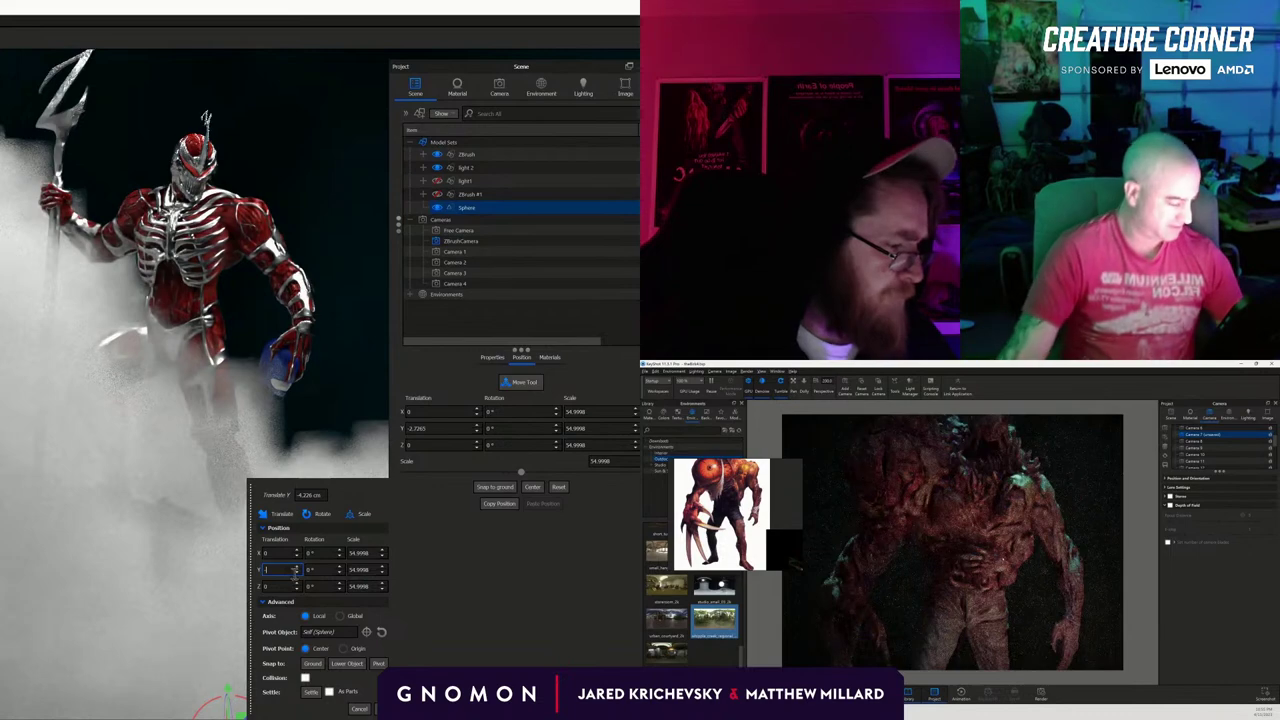
{"action": "key", "text": "Return"}
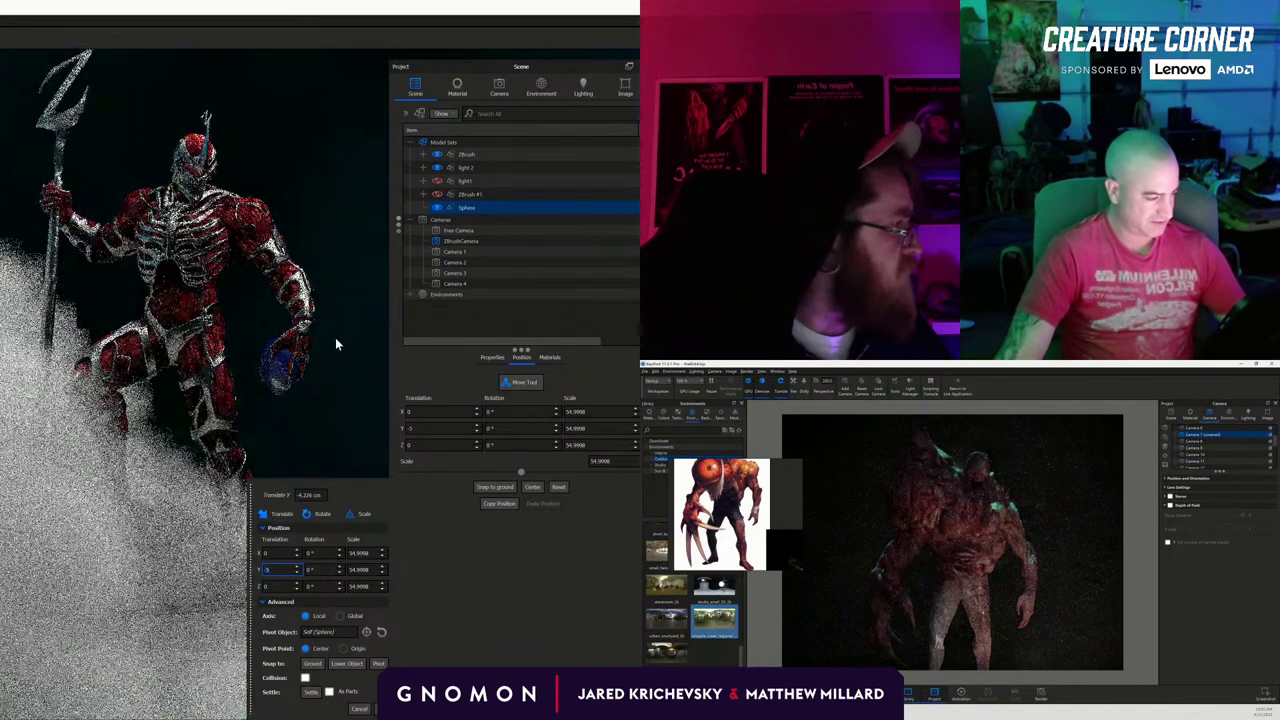
Hide the cube around the textured creature and finish moving the statue scene's sphere.
{"action": "double_click", "coordinate": [1010, 595]}
{"action": "left_click", "coordinate": [1171, 415]}
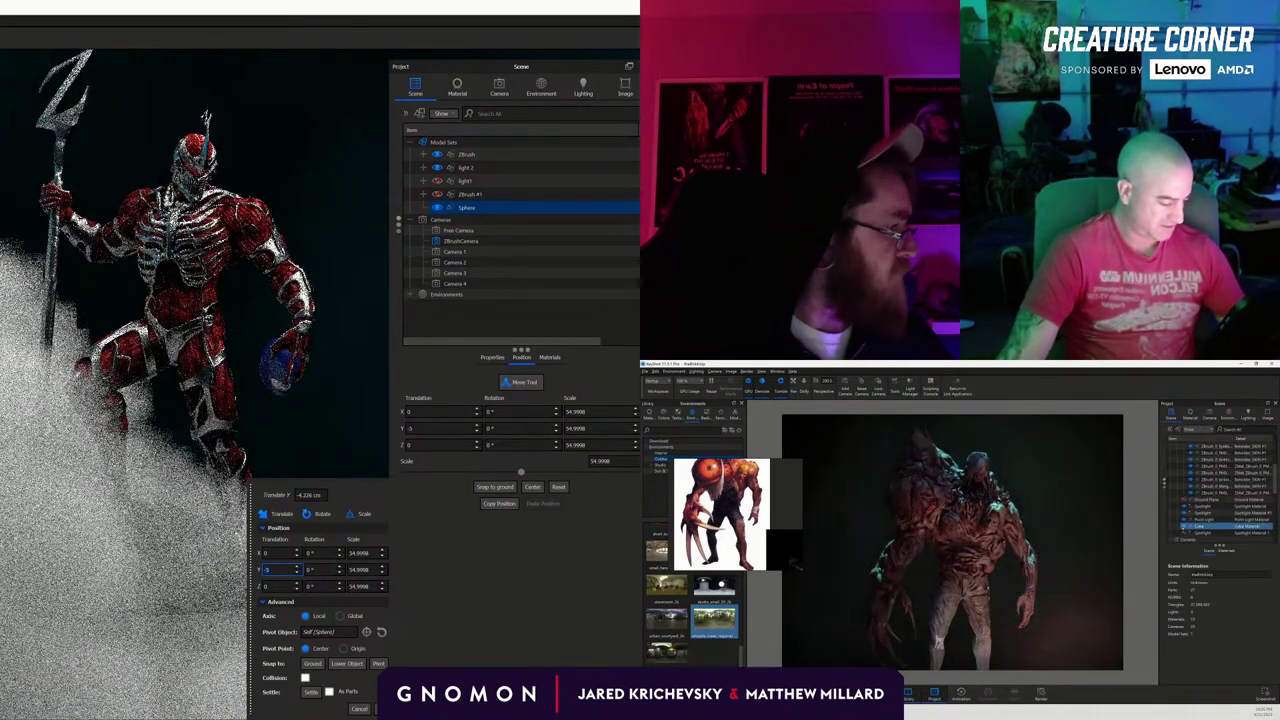
{"action": "left_click", "coordinate": [1183, 525]}
{"action": "key", "text": "Return"}
{"action": "double_click", "coordinate": [985, 540]}
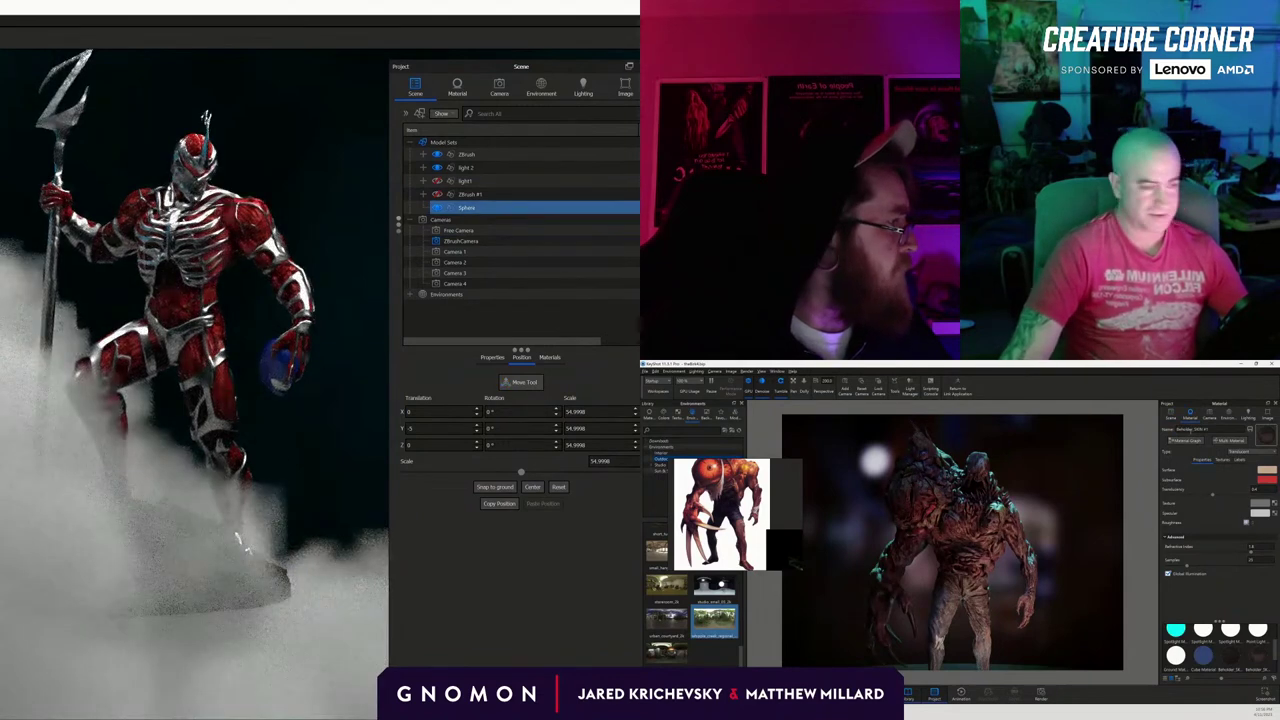
{"action": "left_click", "coordinate": [1171, 415]}
{"action": "left_click", "coordinate": [1076, 518]}
{"action": "scroll", "coordinate": [1076, 518], "scroll_direction": "up", "scroll_amount": 4}
{"action": "middle_click_drag", "start_coordinate": [1076, 518], "coordinate": [1074, 535]}
{"action": "left_click_drag", "start_coordinate": [1074, 535], "coordinate": [1060, 536]}
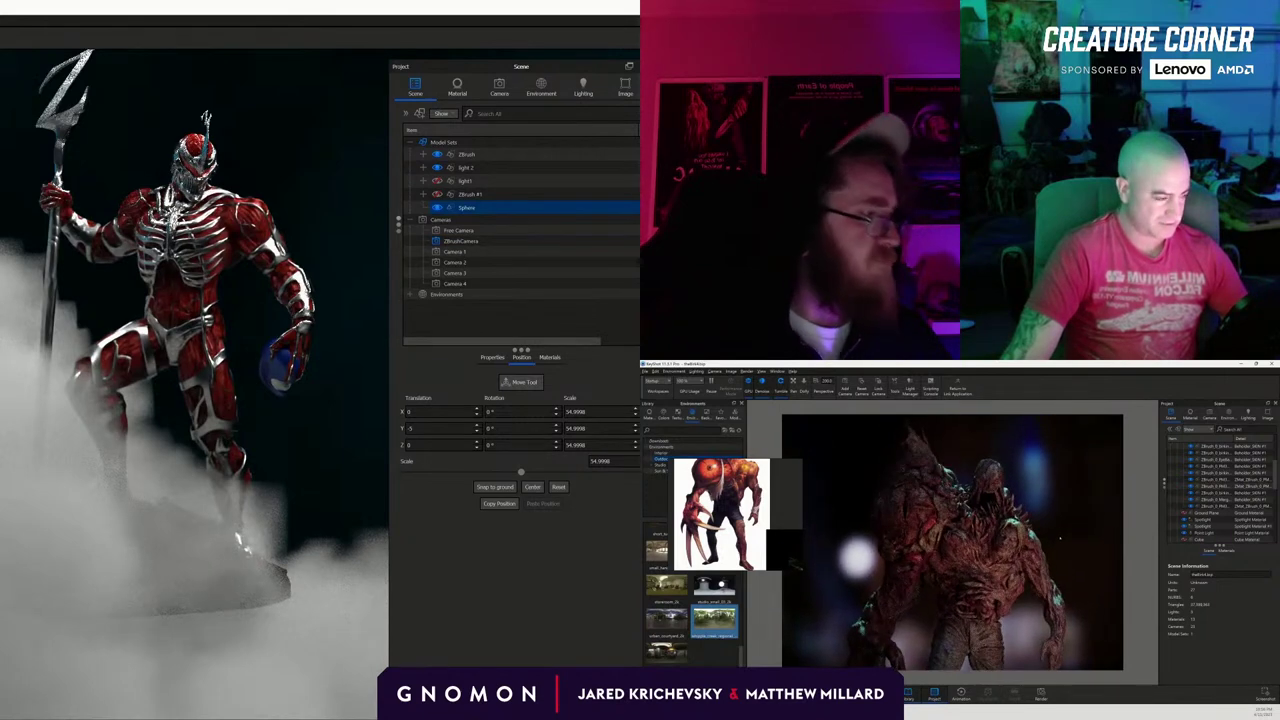
Add a ground plane to the statue scene, hide it, and toggle the fog sphere off and on again.
{"action": "key", "text": "ctrl+g"}
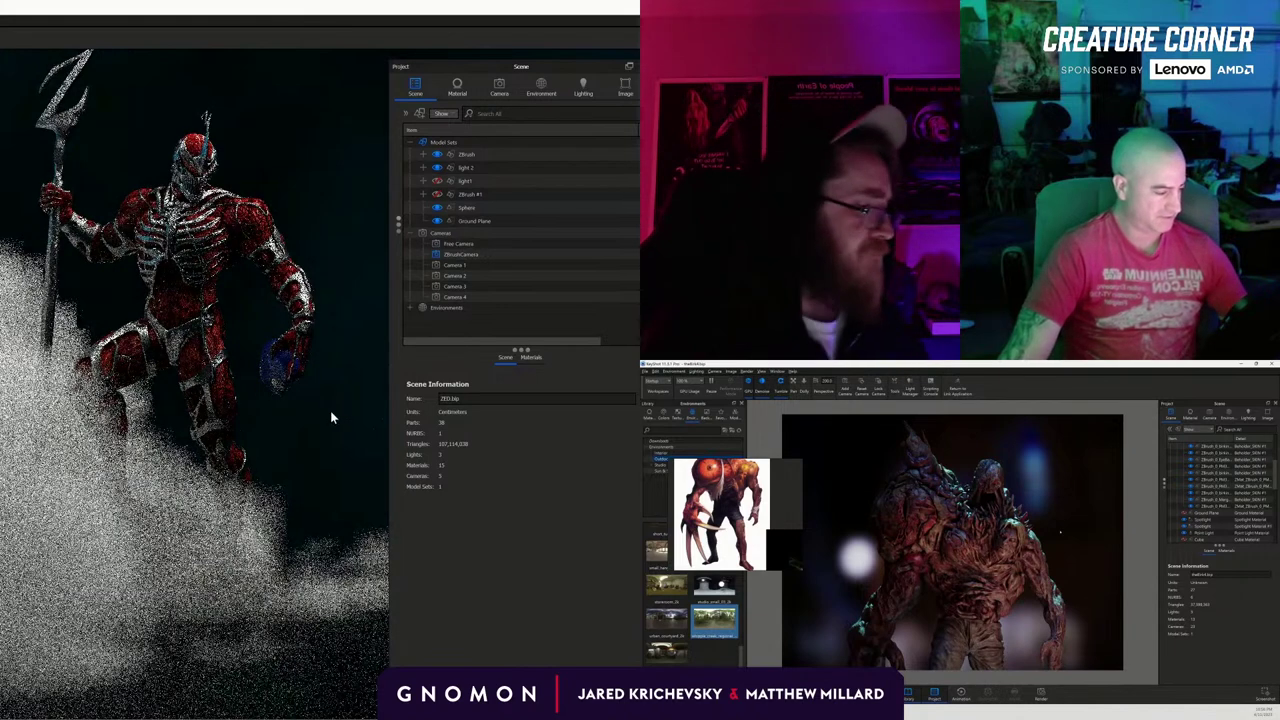
{"action": "left_click", "coordinate": [440, 208]}
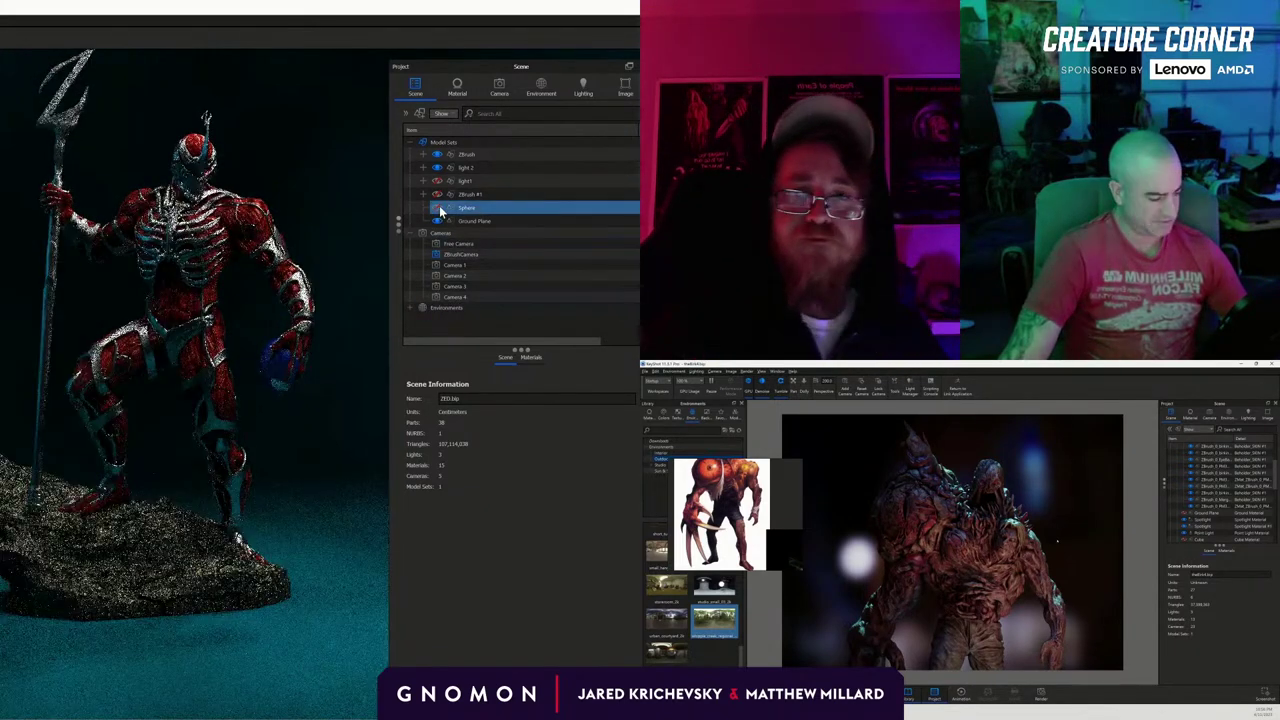
{"action": "left_click", "coordinate": [440, 220]}
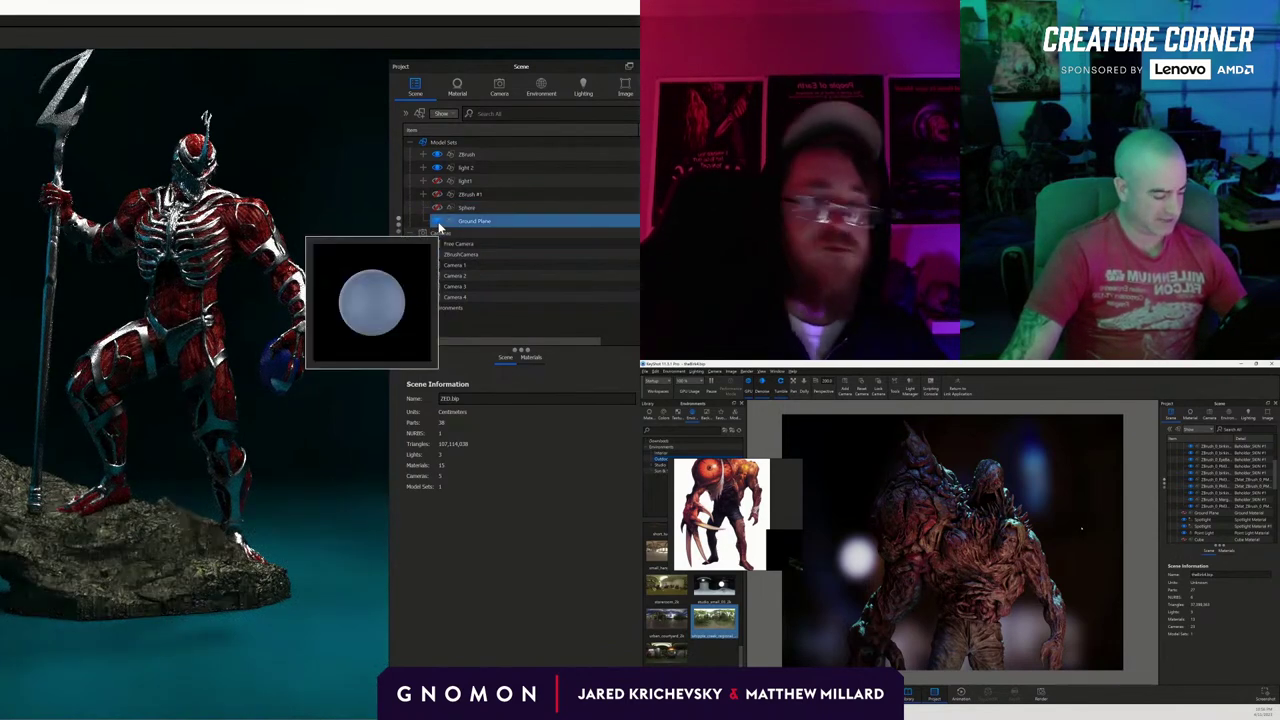
{"action": "left_click", "coordinate": [449, 207]}
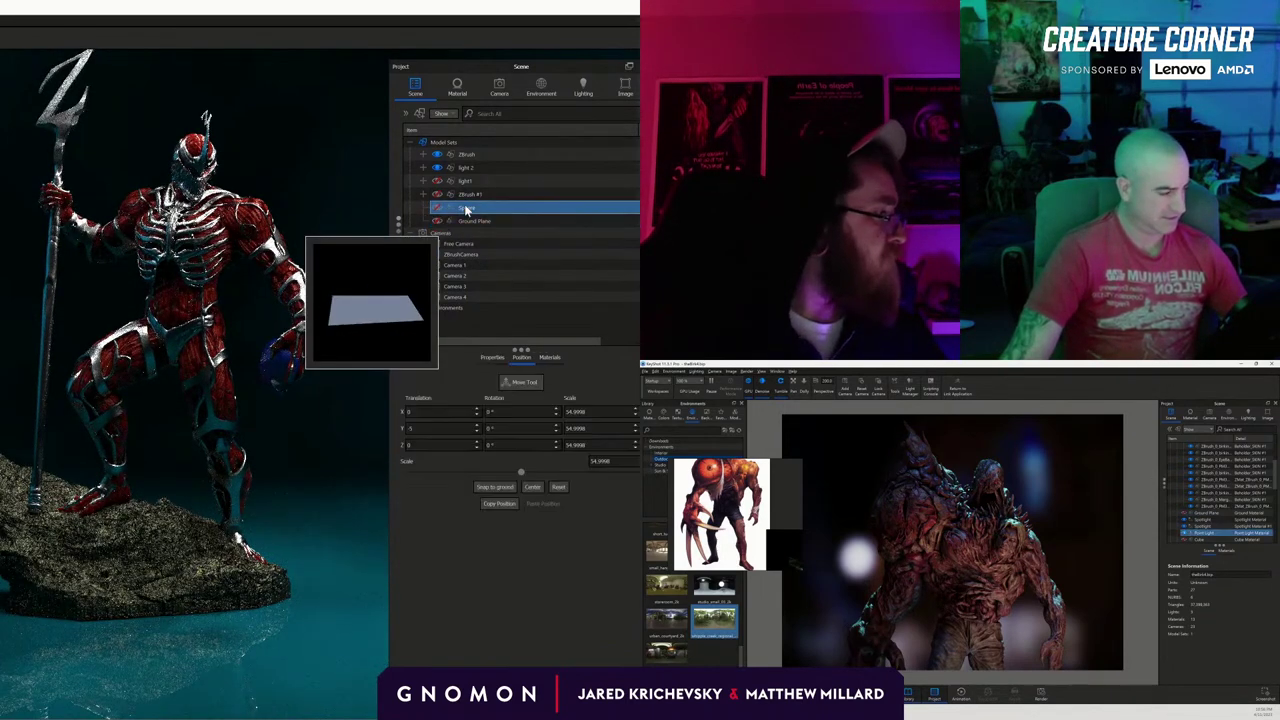
{"action": "left_click", "coordinate": [460, 254], "text": "ctrl"}
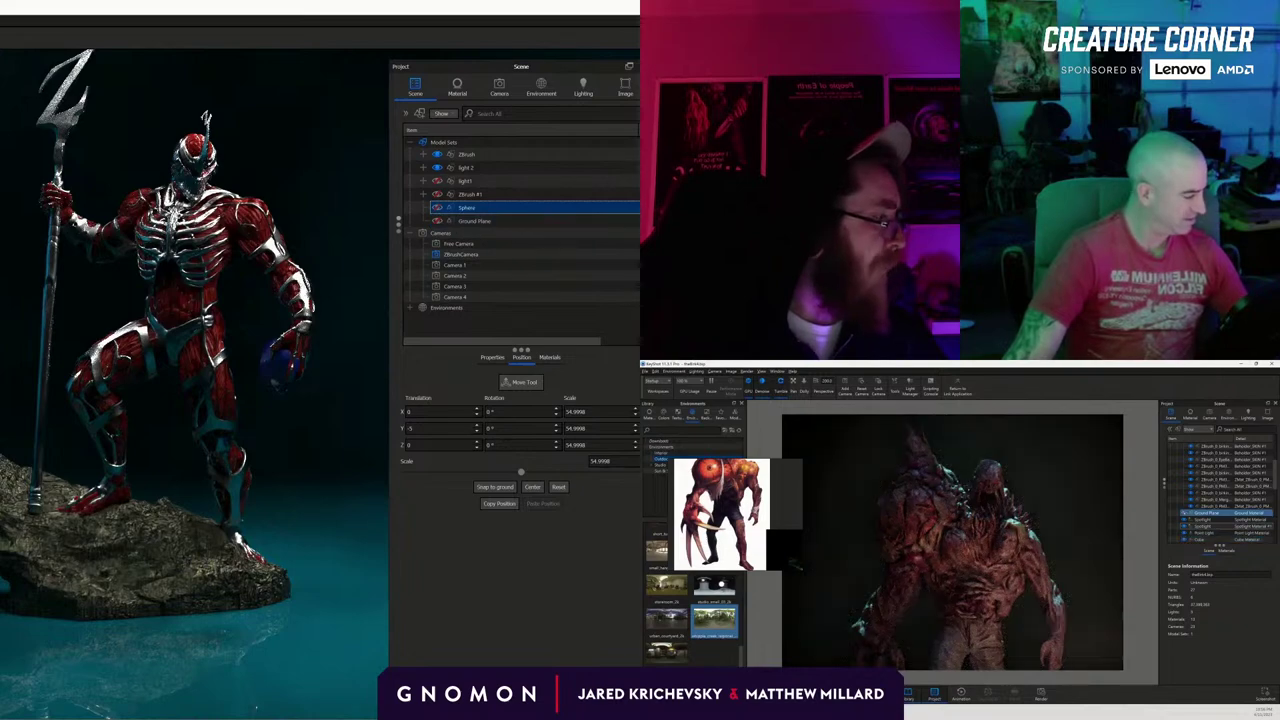
{"action": "mouse_move", "coordinate": [483, 211]}
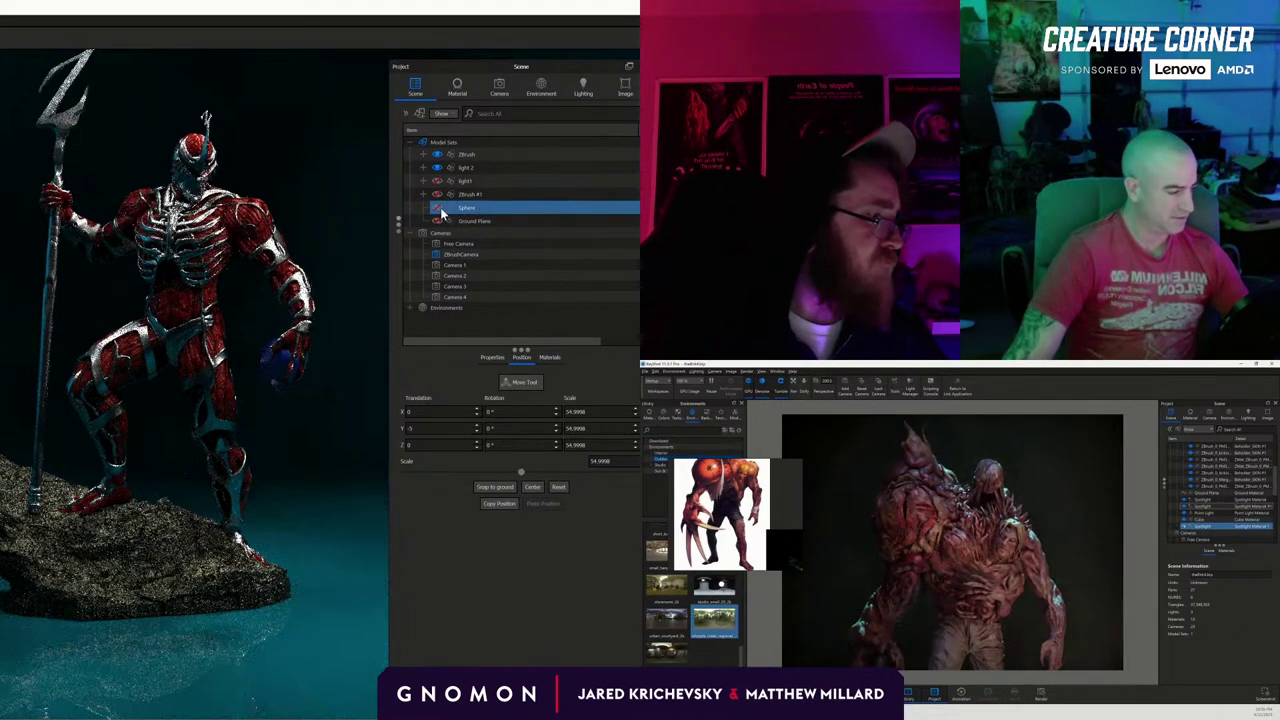
{"action": "left_click", "coordinate": [438, 211]}
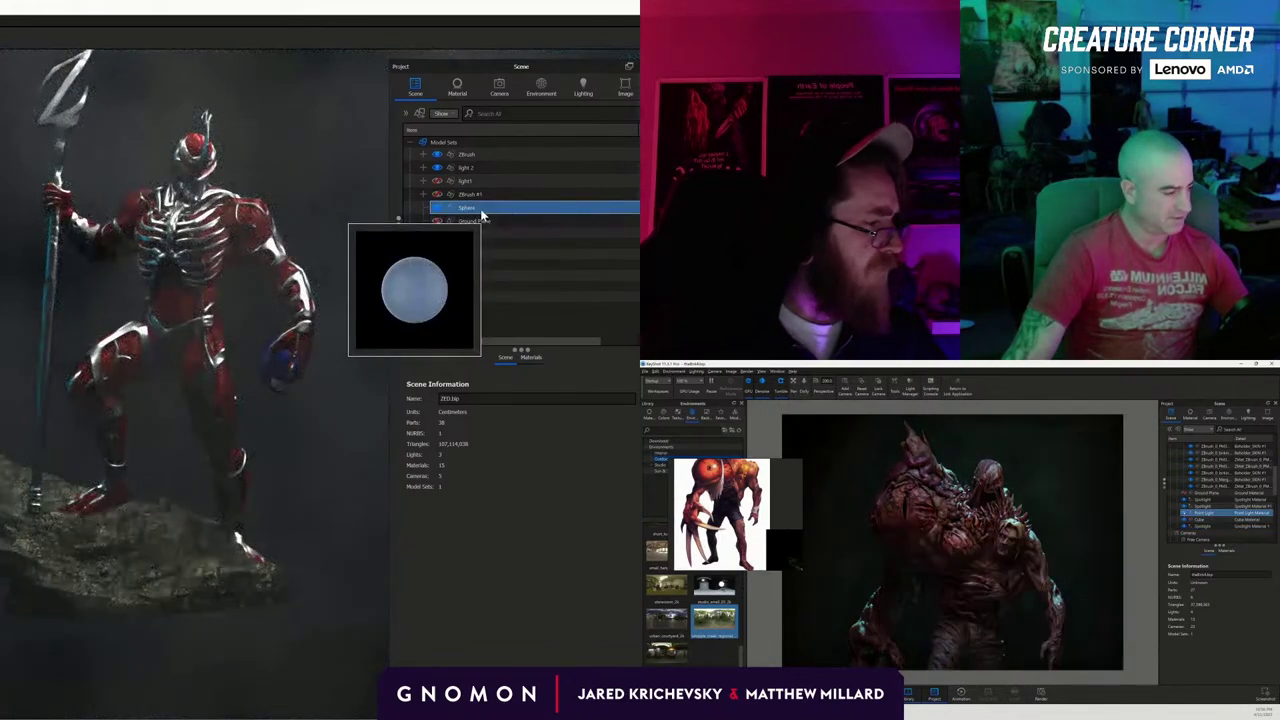
Set the fog sphere's transmission colour to a muted teal and adjust the power of the creature scene's spotlight.
{"action": "double_click", "coordinate": [481, 210]}
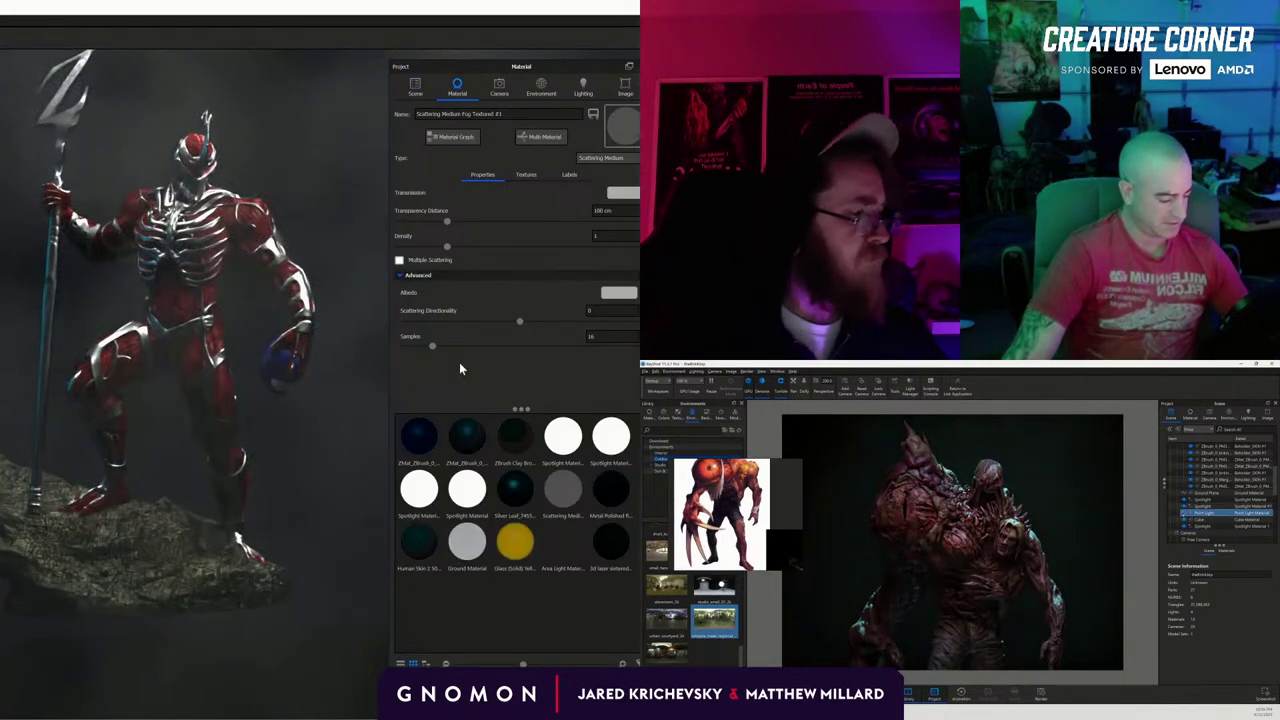
{"action": "double_click", "coordinate": [1202, 526]}
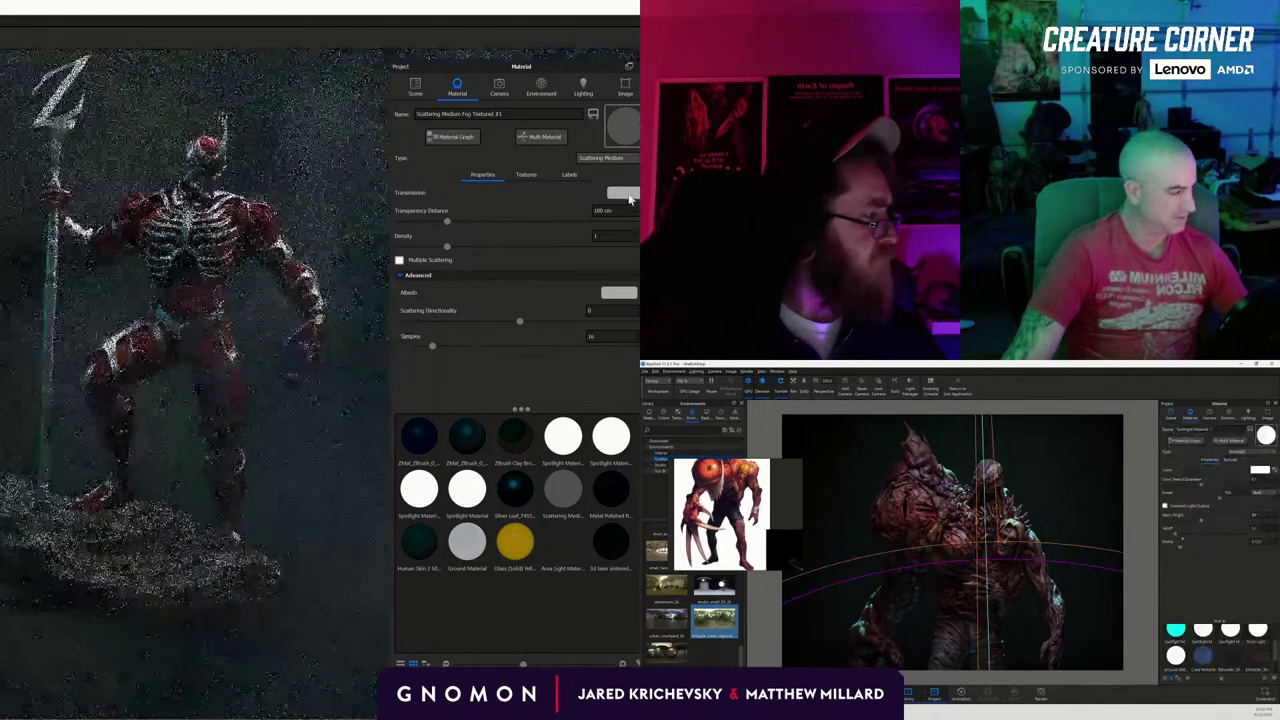
{"action": "left_click", "coordinate": [622, 194]}
{"action": "left_click_drag", "start_coordinate": [415, 57], "coordinate": [366, 87]}
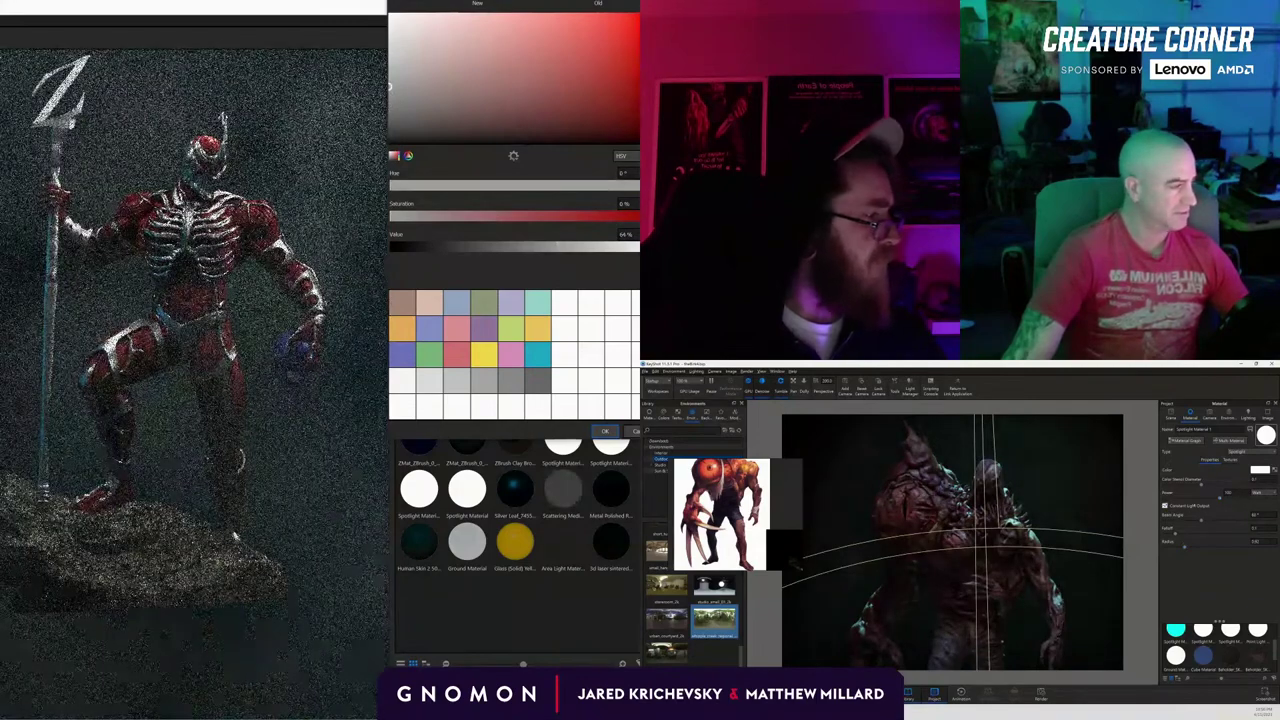
{"action": "left_click", "coordinate": [1165, 506]}
{"action": "left_click", "coordinate": [521, 76]}
{"action": "left_click_drag", "start_coordinate": [1220, 498], "coordinate": [1178, 500]}
{"action": "left_click", "coordinate": [504, 116]}
{"action": "left_click_drag", "start_coordinate": [504, 113], "coordinate": [588, 102]}
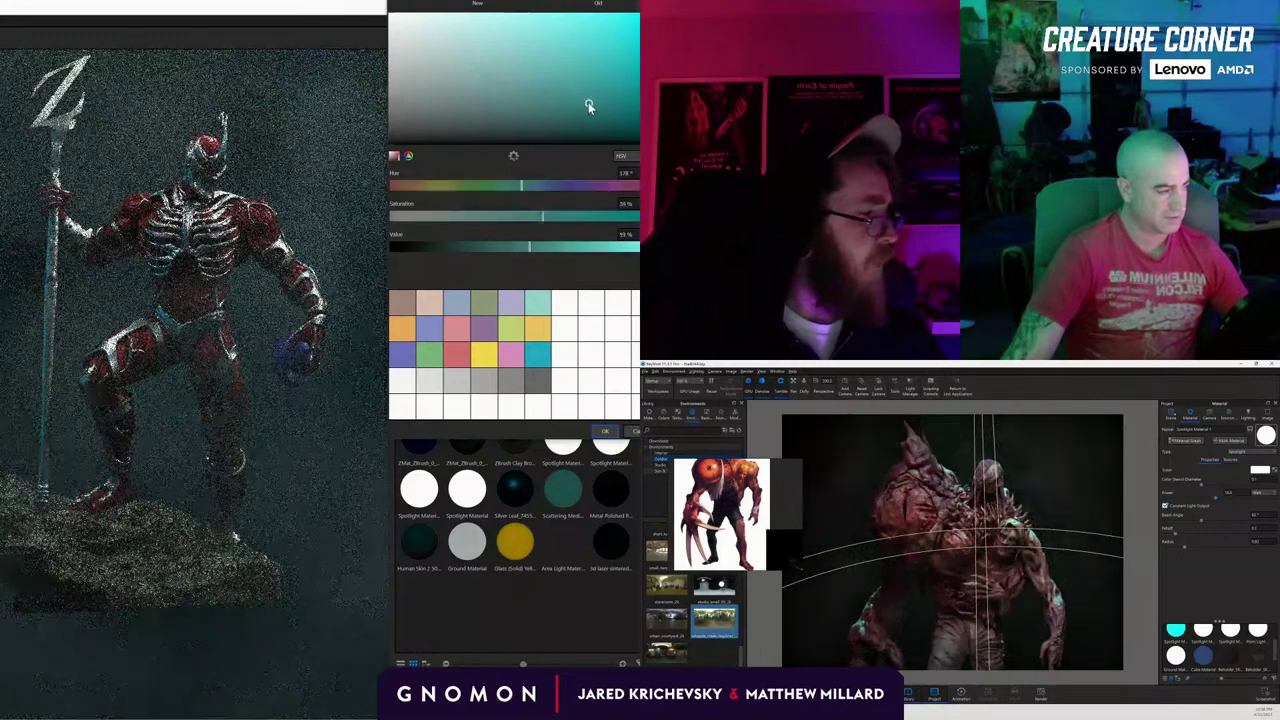
{"action": "left_click", "coordinate": [1184, 526]}
{"action": "left_click", "coordinate": [1184, 513]}
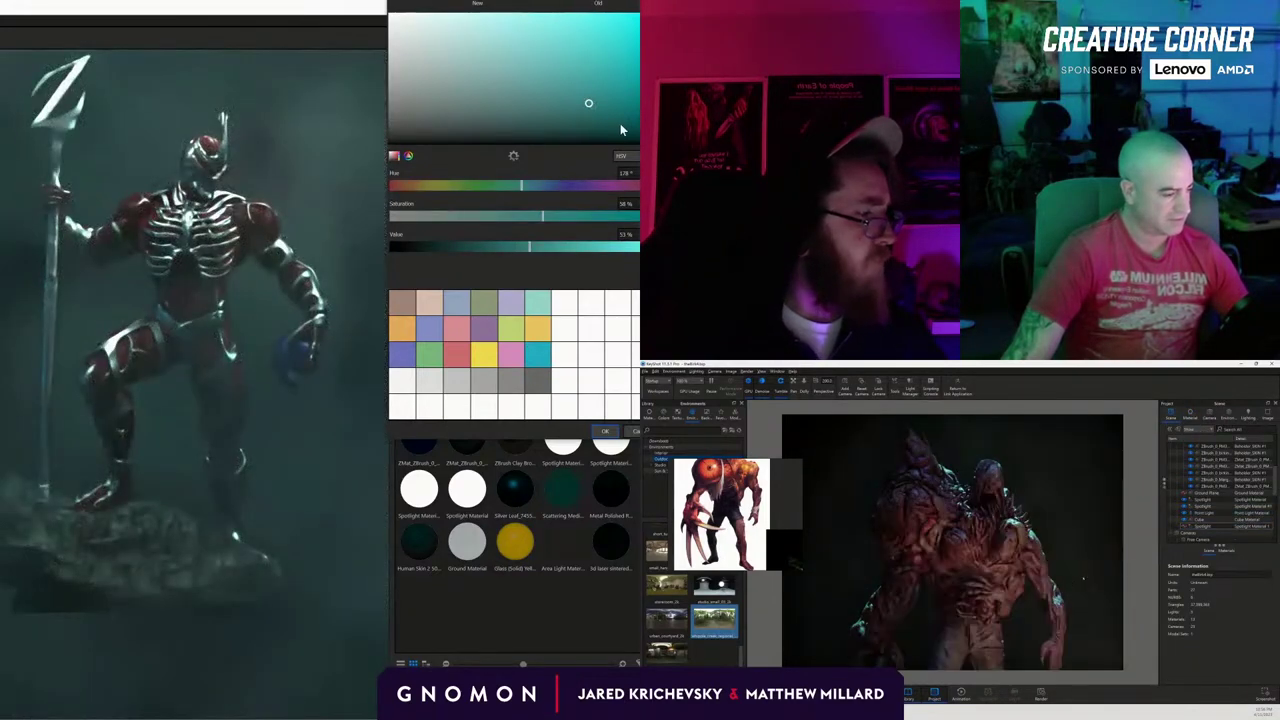
{"action": "left_click", "coordinate": [604, 431]}
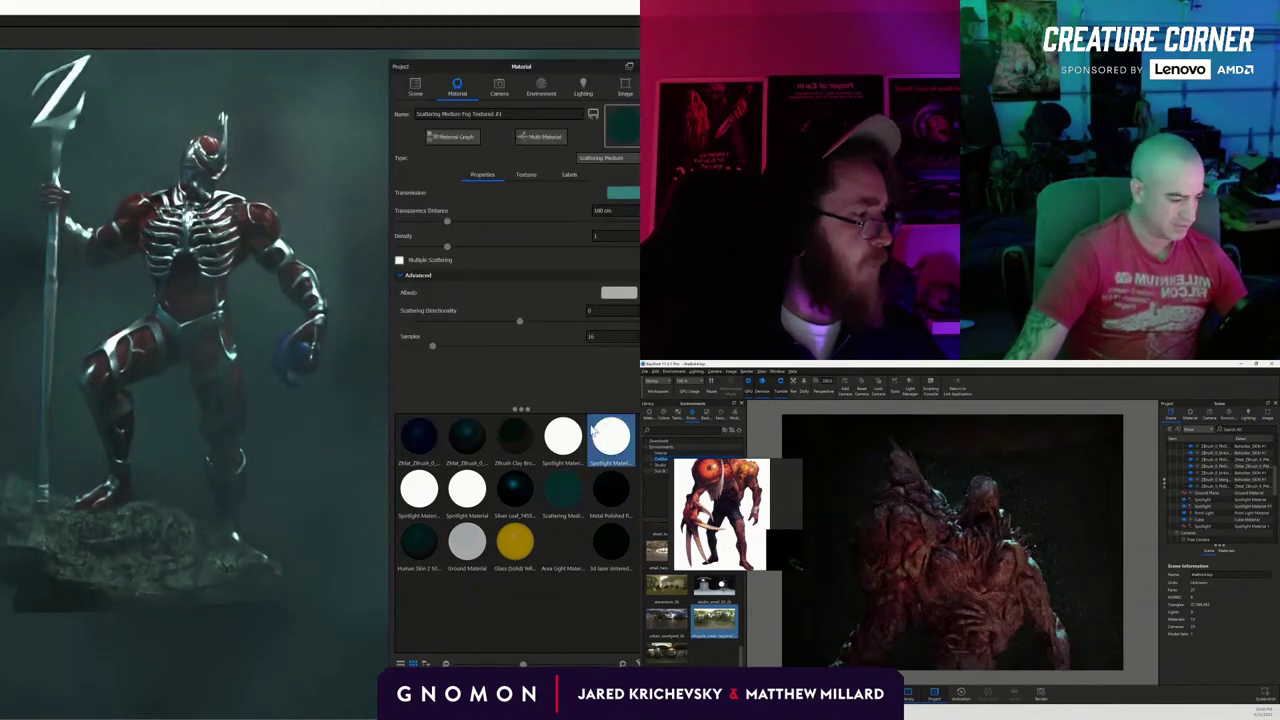
Show the ground plane in the statue scene together with the teal fog sphere.
{"action": "left_click", "coordinate": [342, 456]}
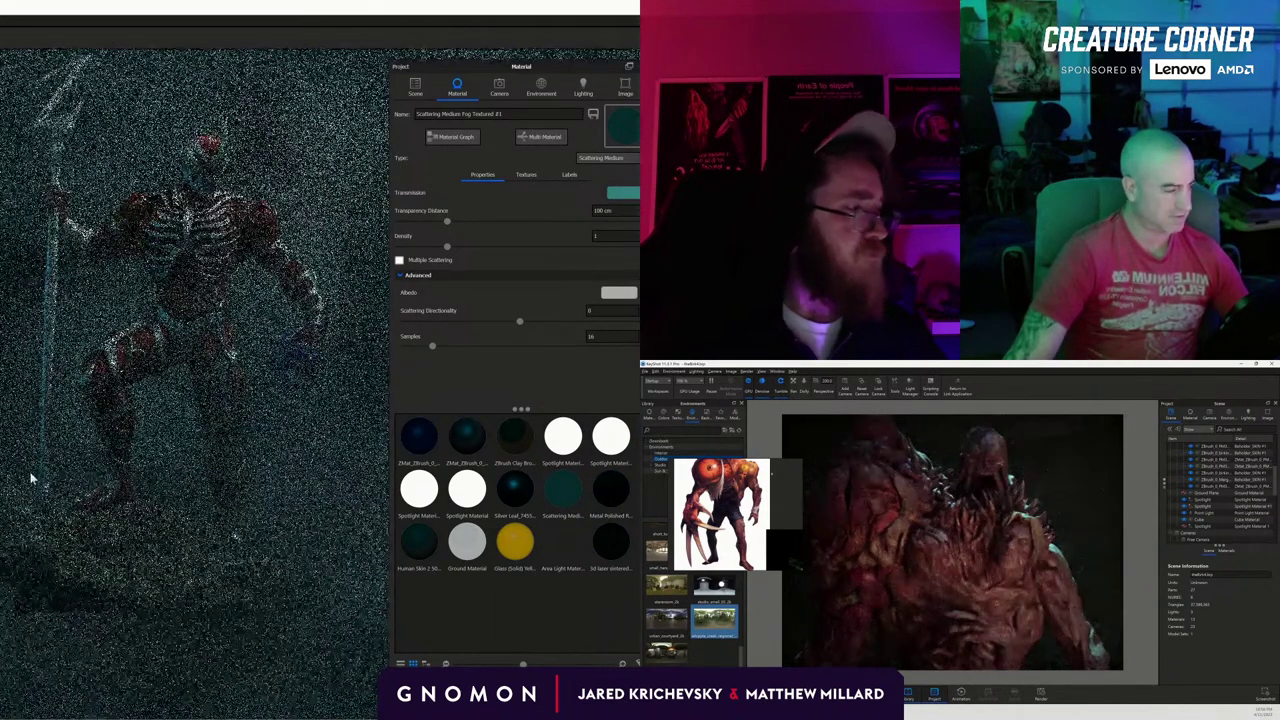
{"action": "scroll", "coordinate": [206, 300], "scroll_direction": "down", "scroll_amount": 5}
{"action": "left_click", "coordinate": [415, 87]}
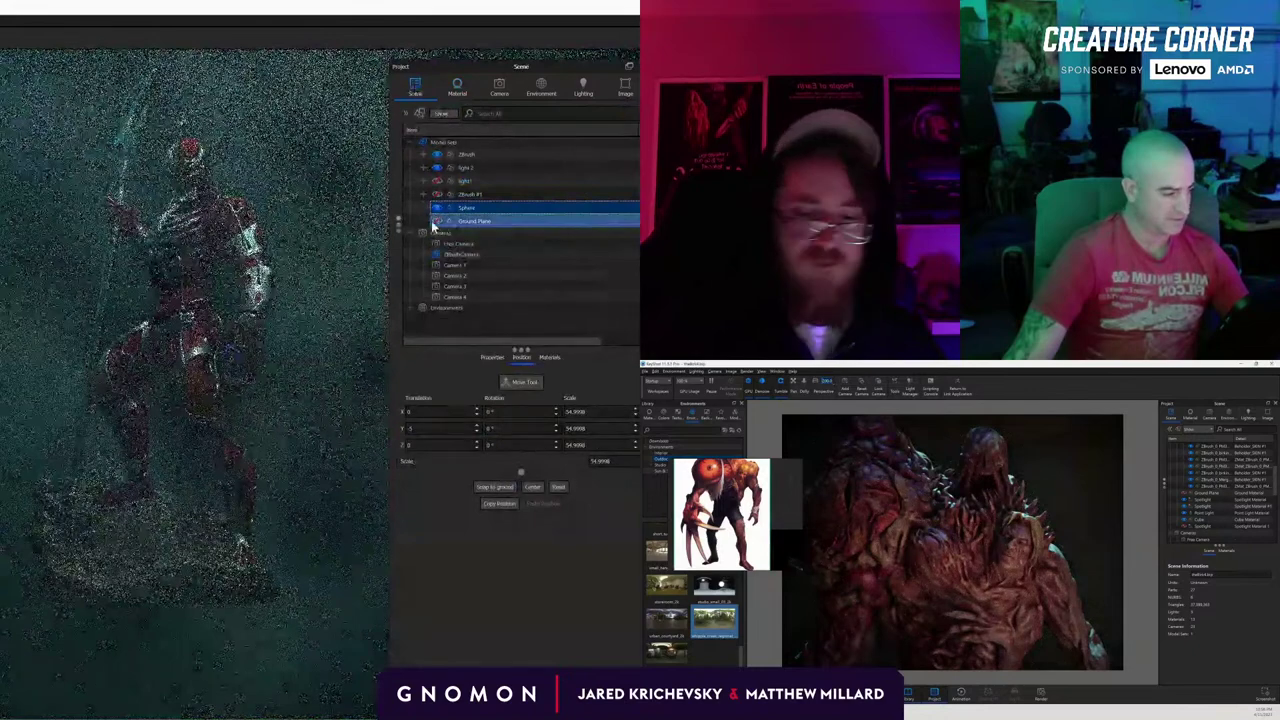
{"action": "left_click", "coordinate": [282, 335]}
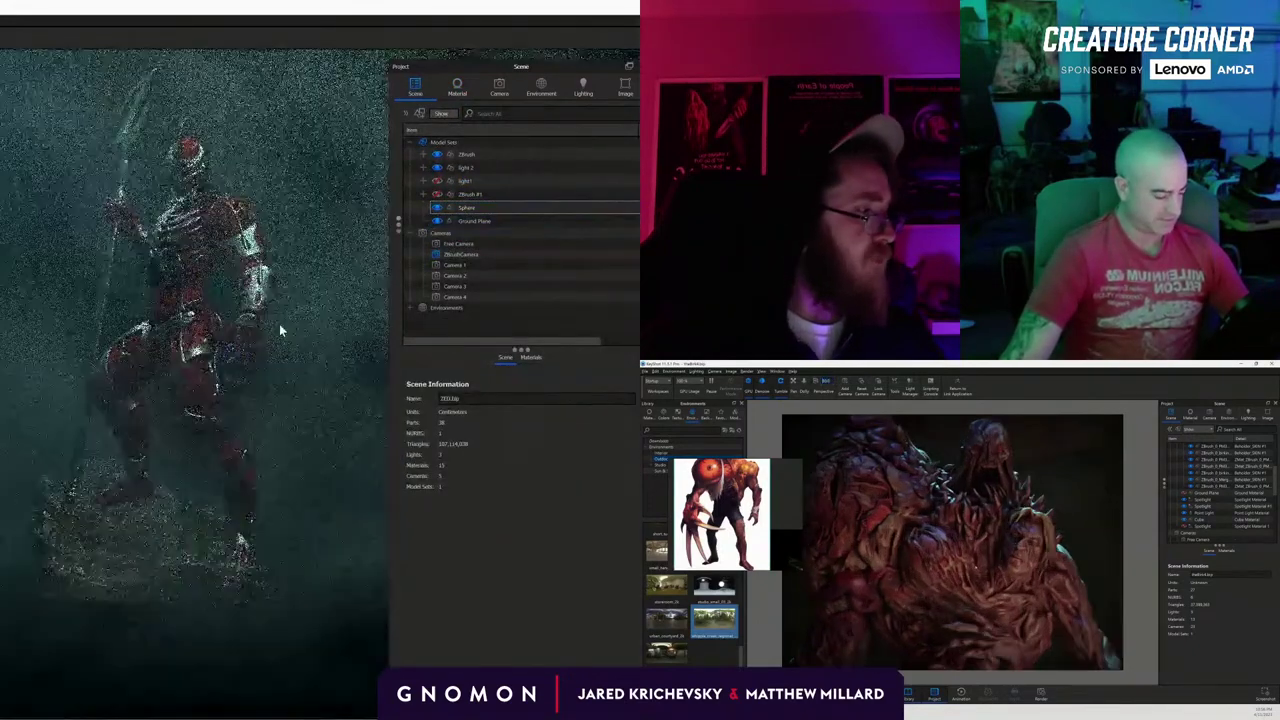
Set the fog material's transparency distance to 80.001 cm and its density to 0.69 in the statue scene.
{"action": "scroll", "coordinate": [276, 322], "scroll_direction": "up", "scroll_amount": 3}
{"action": "left_click_drag", "start_coordinate": [276, 322], "coordinate": [371, 423]}
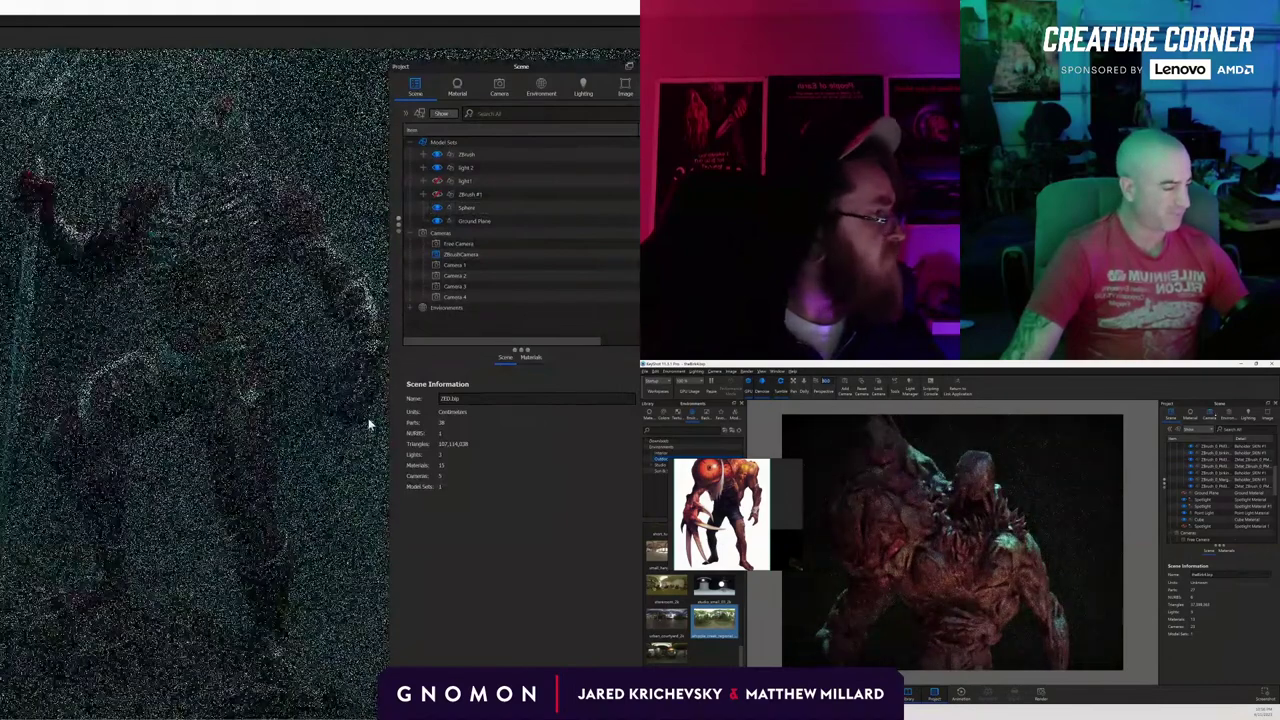
{"action": "left_click", "coordinate": [484, 221]}
{"action": "double_click", "coordinate": [483, 218]}
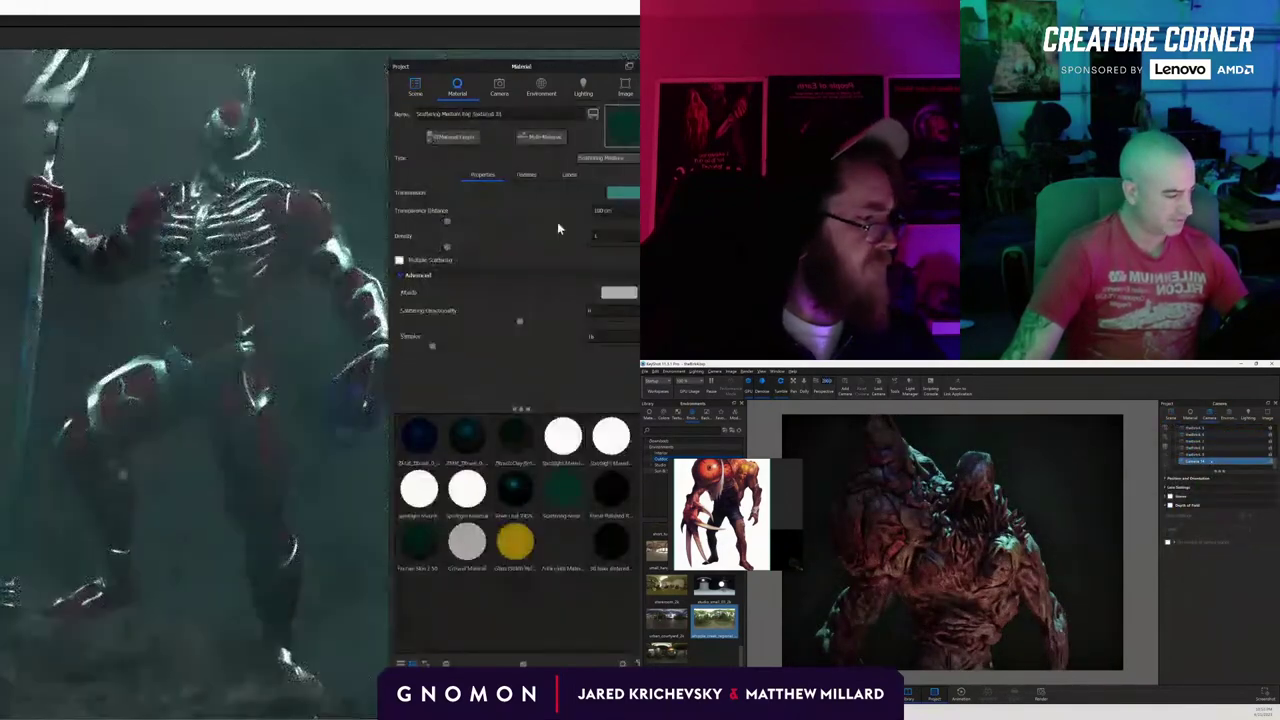
{"action": "mouse_move", "coordinate": [448, 247]}
{"action": "left_mouse_down"}
{"action": "mouse_move", "coordinate": [421, 248]}
{"action": "mouse_move", "coordinate": [581, 247]}
{"action": "mouse_move", "coordinate": [574, 258]}
{"action": "mouse_move", "coordinate": [433, 256]}
{"action": "mouse_move", "coordinate": [407, 230]}
{"action": "mouse_move", "coordinate": [557, 229]}
{"action": "mouse_move", "coordinate": [403, 230]}
{"action": "mouse_move", "coordinate": [436, 230]}
{"action": "left_mouse_up"}
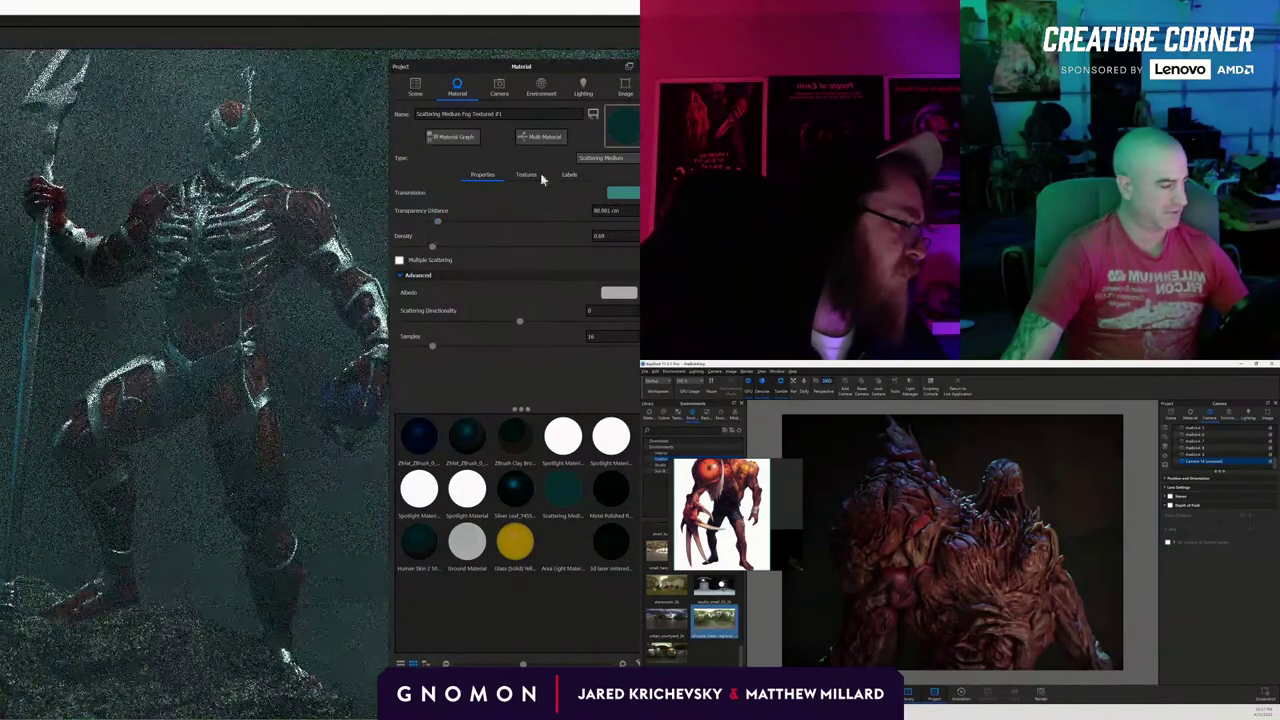
Change the fog material's transmission colour to a muted orange-red.
{"action": "left_click", "coordinate": [622, 193]}
{"action": "left_click", "coordinate": [396, 185]}
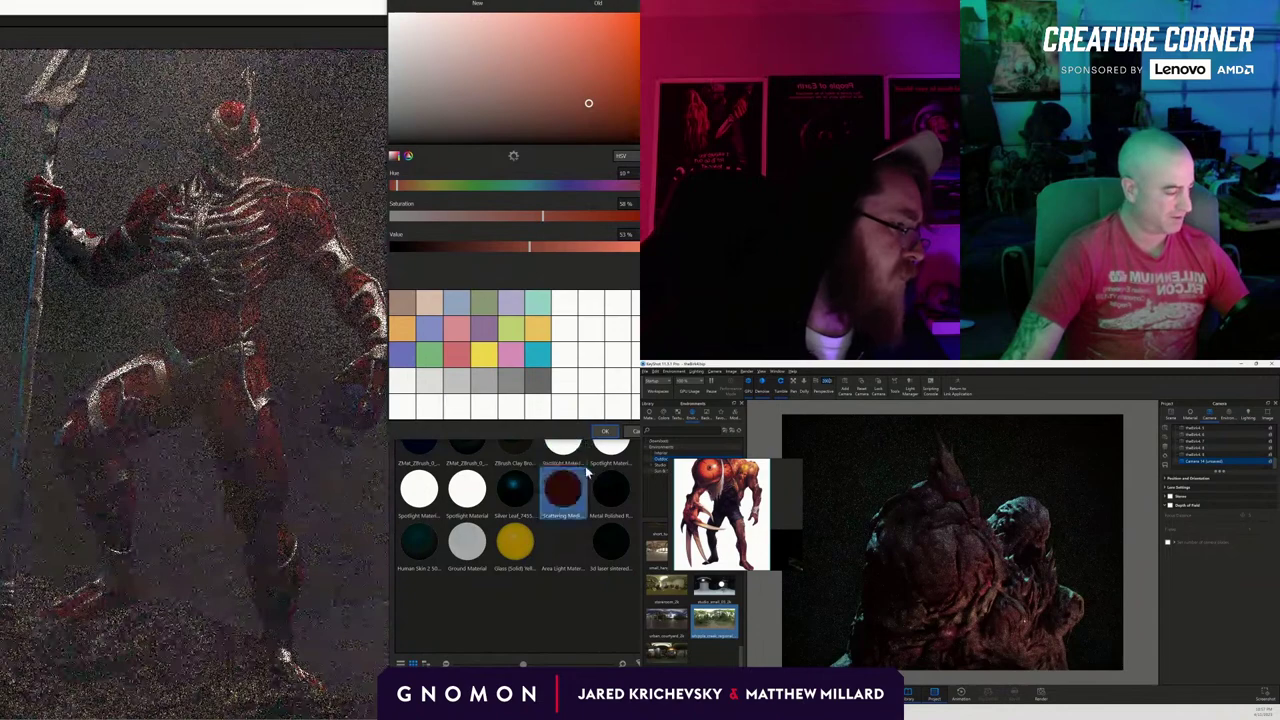
{"action": "left_click", "coordinate": [607, 432]}
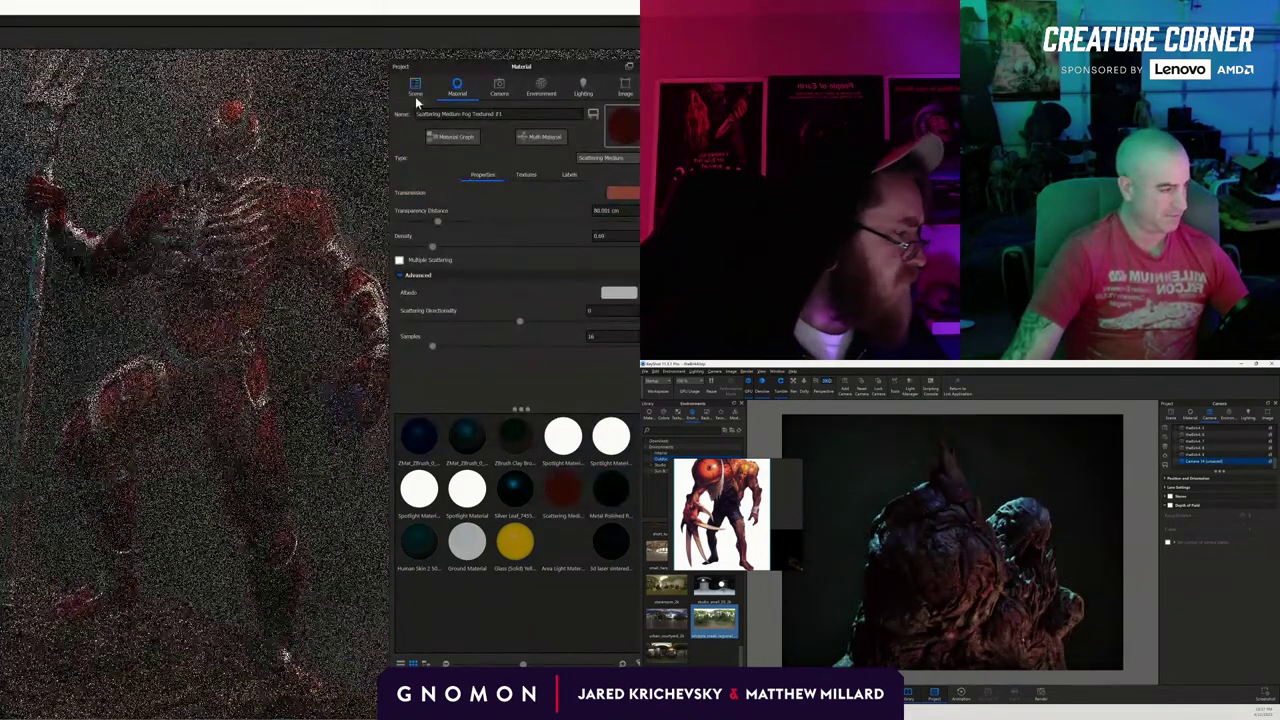
Hide the fog sphere in the statue scene and turn the view slightly around the statue.
{"action": "left_click", "coordinate": [415, 90]}
{"action": "left_click", "coordinate": [434, 208]}
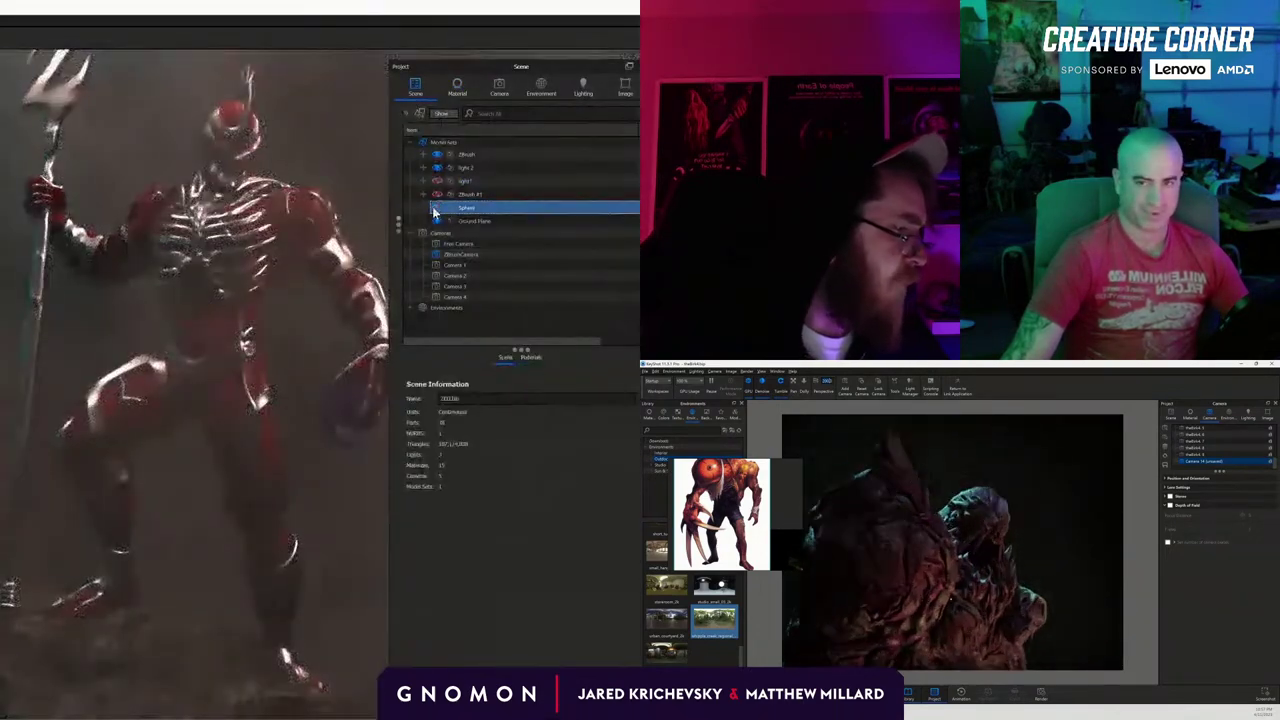
{"action": "left_click", "coordinate": [437, 207]}
{"action": "left_click_drag", "start_coordinate": [7, 429], "coordinate": [0, 430]}
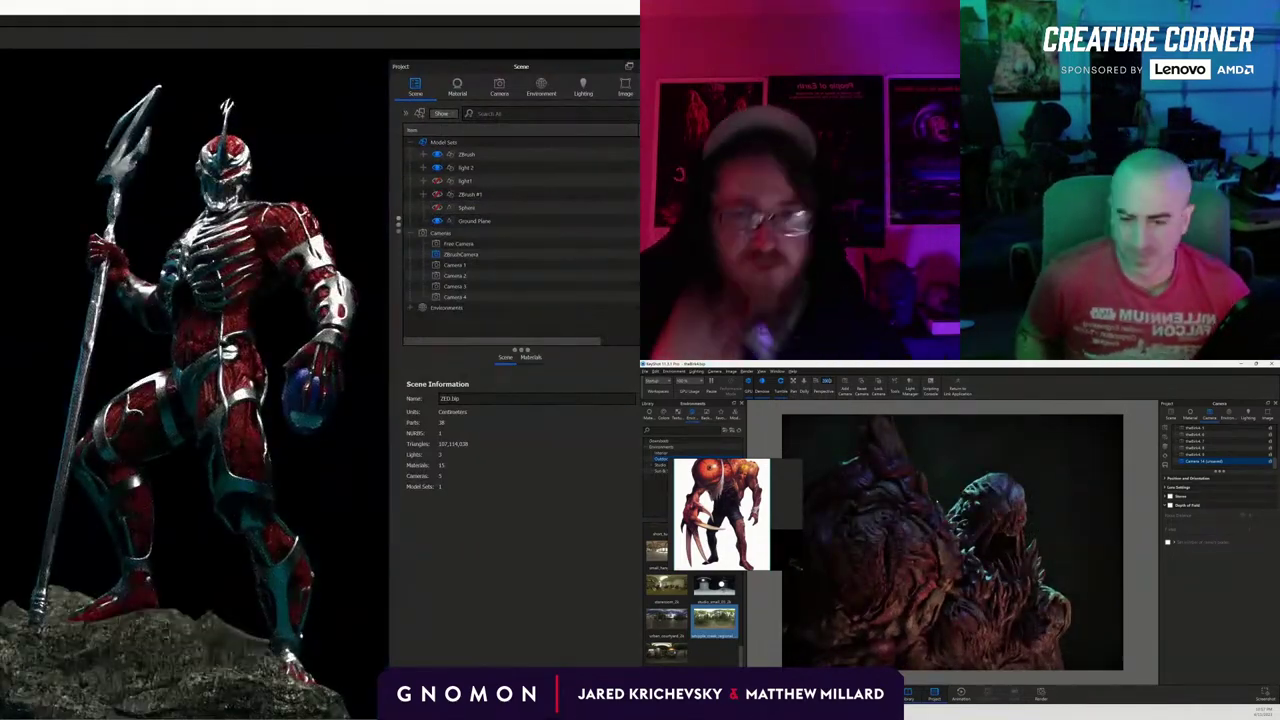
Switch to ZBrush, make the statue's rock base the active subtool, and turn off LazyMouse.
{"action": "key", "text": "alt+Tab"}
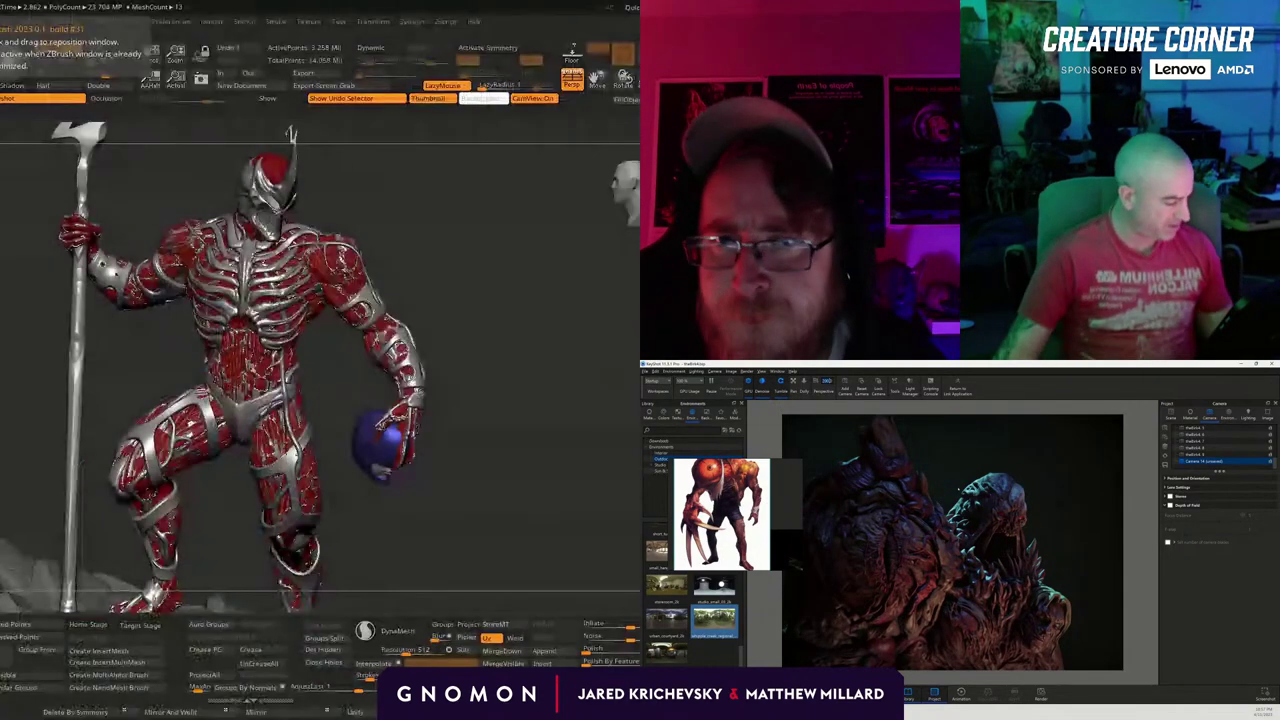
{"action": "left_click_drag", "start_coordinate": [475, 466], "coordinate": [410, 260], "text": "alt"}
{"action": "left_click_drag", "start_coordinate": [430, 440], "coordinate": [310, 440]}
{"action": "left_click", "coordinate": [229, 486], "text": "alt"}
{"action": "left_click_drag", "start_coordinate": [390, 445], "coordinate": [318, 438]}
{"action": "key", "text": "shift+f"}
{"action": "key", "text": "l"}
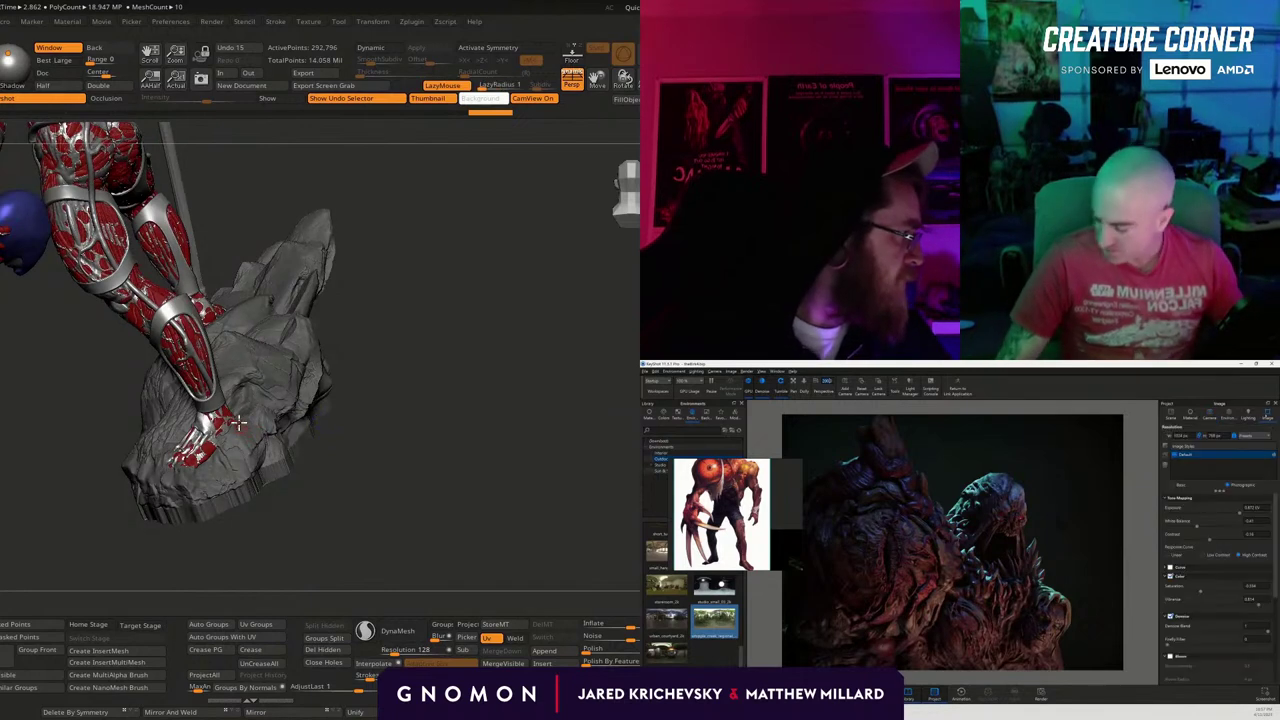
Sculpt the rock base around the statue's lower front foot.
{"action": "key", "text": "1"}
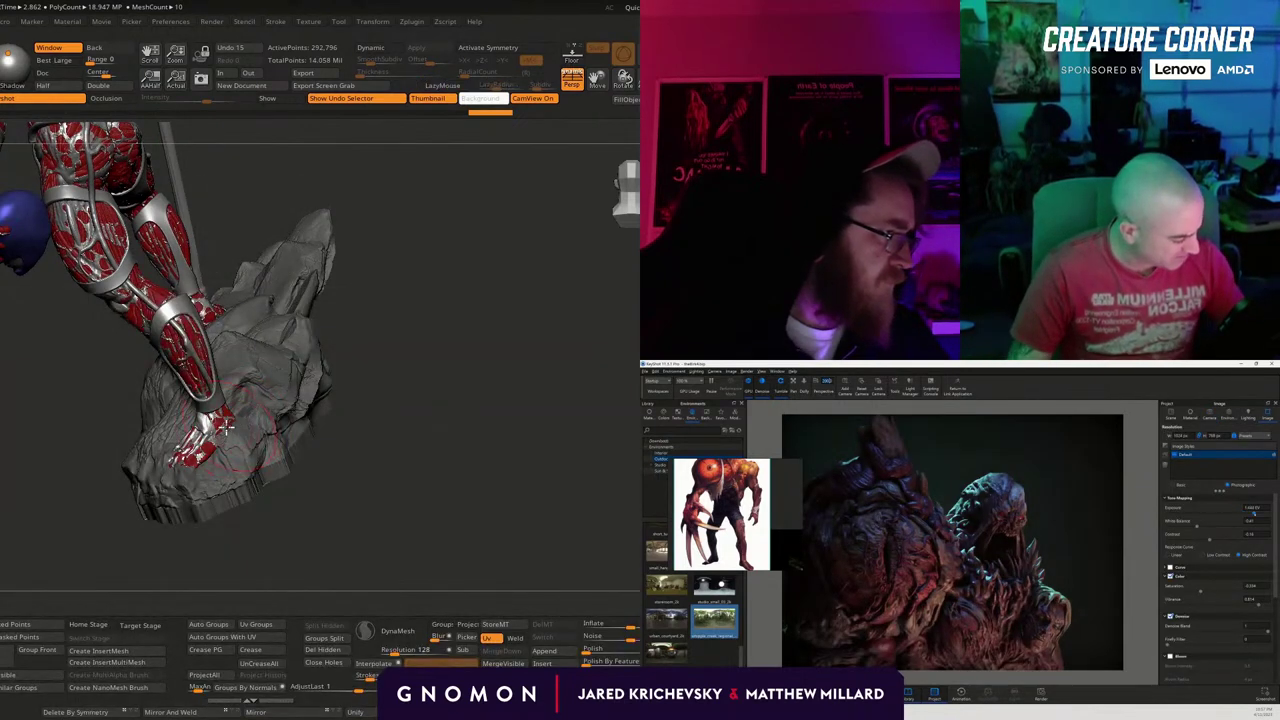
{"action": "left_click_drag", "start_coordinate": [362, 428], "coordinate": [255, 421]}
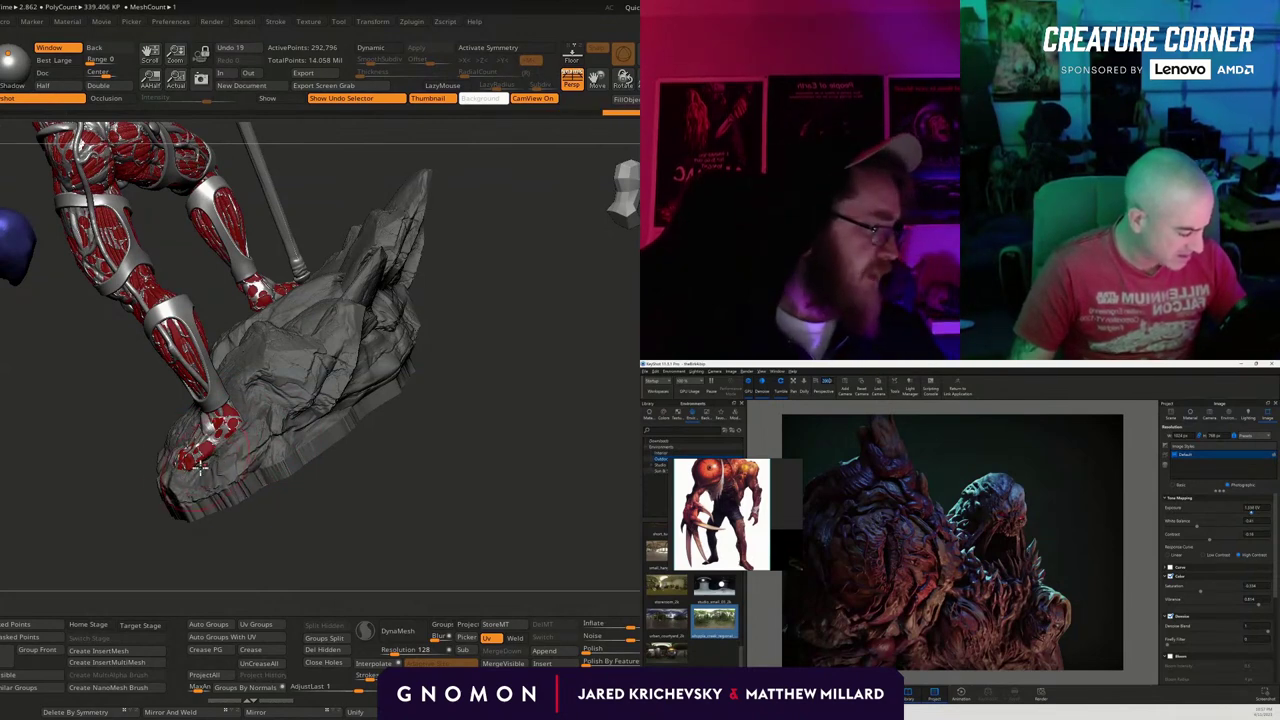
{"action": "right_click_drag", "start_coordinate": [190, 468], "coordinate": [155, 462]}
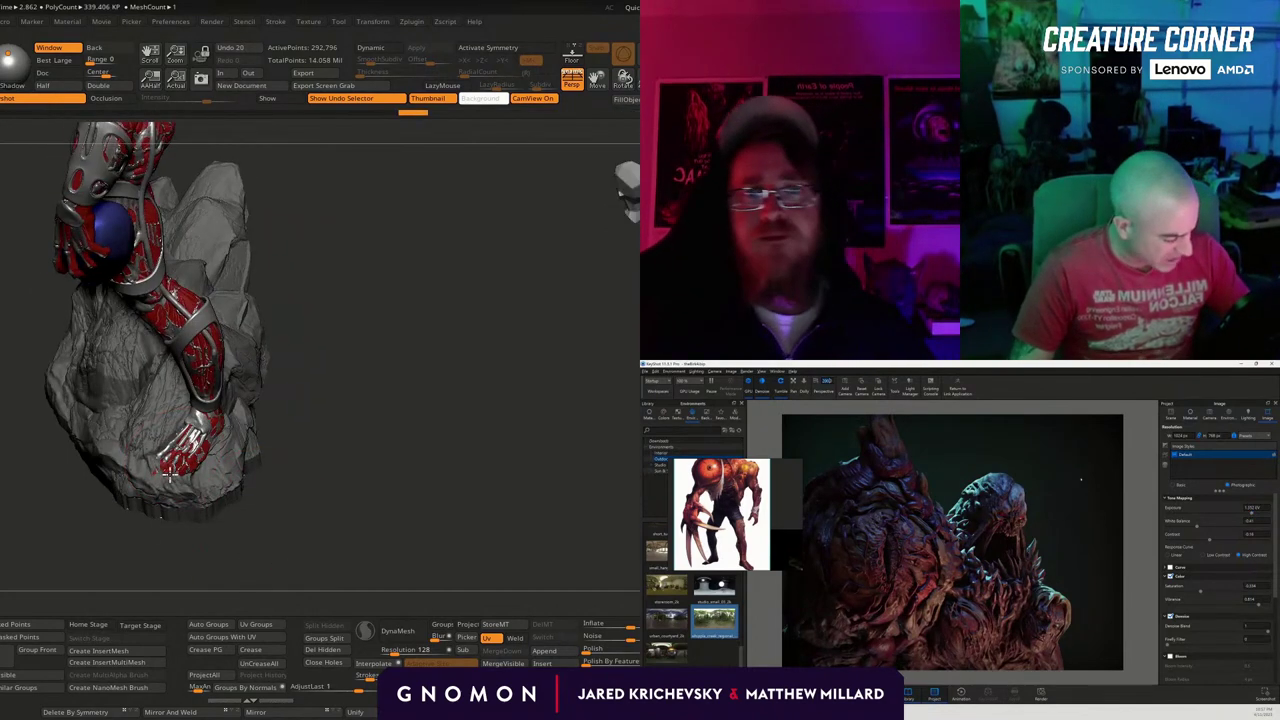
{"action": "left_click_drag", "start_coordinate": [155, 462], "coordinate": [152, 472]}
{"action": "left_click_drag", "start_coordinate": [368, 437], "coordinate": [326, 438]}
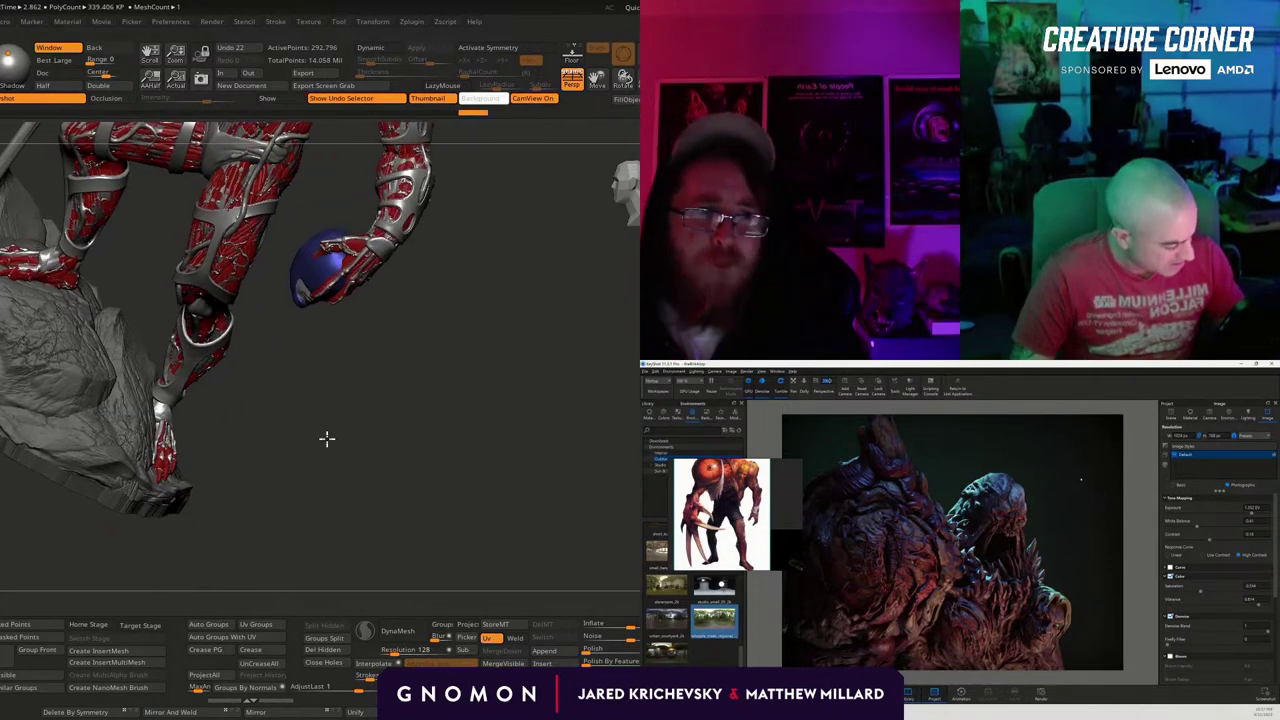
{"action": "left_click_drag", "start_coordinate": [138, 438], "coordinate": [128, 394]}
Resize the brush and reshape the rock beside the lower leg, undoing one unwanted stroke.
{"action": "key", "text": "s"}
{"action": "left_click_drag", "start_coordinate": [190, 447], "coordinate": [370, 430]}
{"action": "left_click_drag", "start_coordinate": [346, 352], "coordinate": [336, 343]}
{"action": "key", "text": "ctrl+z"}
{"action": "right_click_drag", "start_coordinate": [451, 386], "coordinate": [406, 434]}
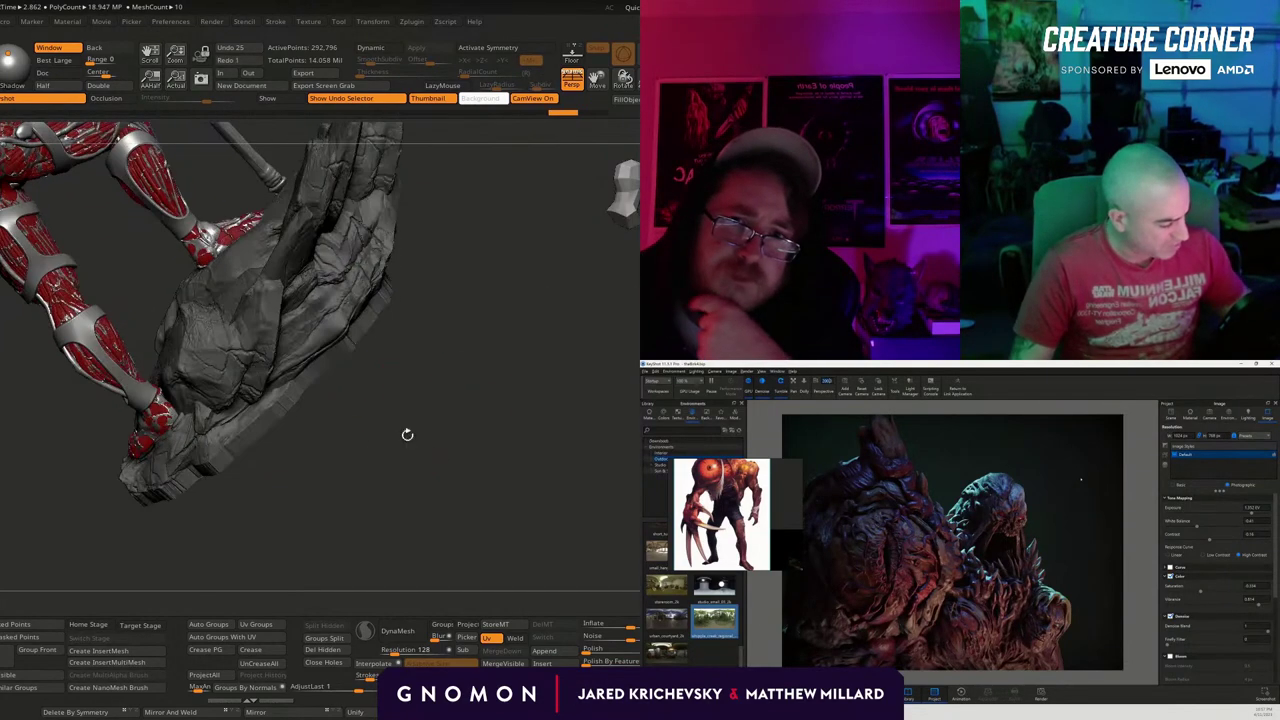
{"action": "key", "text": "s"}
{"action": "left_click_drag", "start_coordinate": [176, 366], "coordinate": [172, 375]}
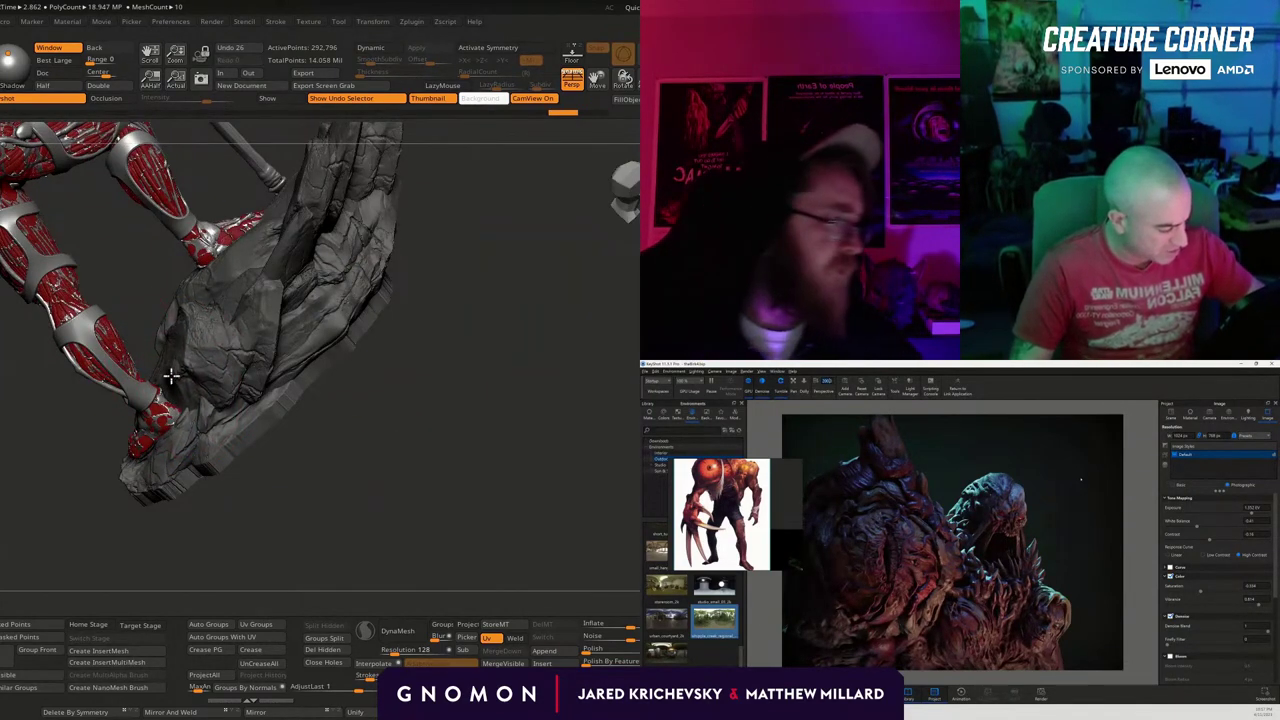
Rework the rock's outer edge beneath the toes of the lower foot with several brush sizes.
{"action": "right_click_drag", "start_coordinate": [311, 467], "coordinate": [45, 440]}
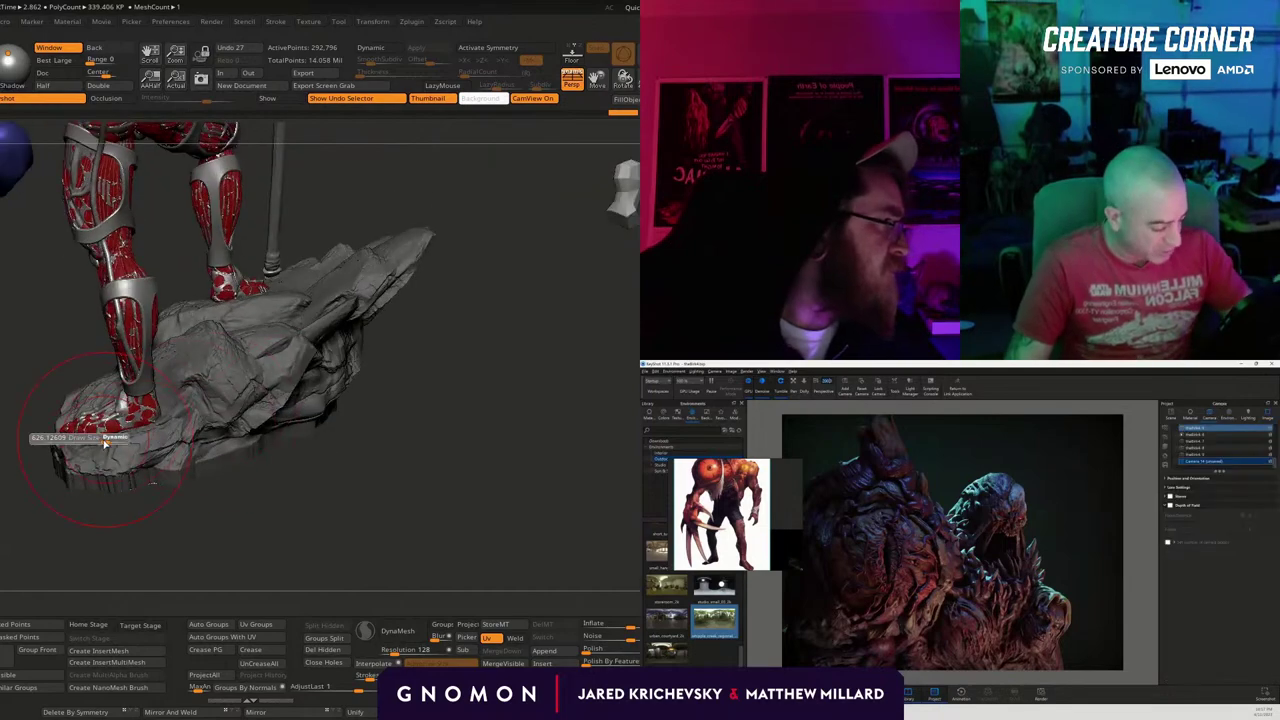
{"action": "left_click_drag", "start_coordinate": [93, 425], "coordinate": [96, 427]}
{"action": "left_click_drag", "start_coordinate": [191, 546], "coordinate": [262, 521]}
{"action": "key", "text": "s"}
{"action": "mouse_move", "coordinate": [98, 440]}
{"action": "left_mouse_down"}
{"action": "mouse_move", "coordinate": [106, 422]}
{"action": "mouse_move", "coordinate": [96, 446]}
{"action": "left_mouse_up"}
{"action": "left_click_drag", "start_coordinate": [142, 518], "coordinate": [258, 510]}
{"action": "key", "text": "s"}
{"action": "mouse_move", "coordinate": [40, 402]}
{"action": "left_mouse_down"}
{"action": "mouse_move", "coordinate": [54, 410]}
{"action": "mouse_move", "coordinate": [48, 398]}
{"action": "left_mouse_up"}
Sculpt the rock's front slope between the statue's two feet and adjust the brush size again.
{"action": "left_click_drag", "start_coordinate": [380, 398], "coordinate": [391, 380], "text": "alt"}
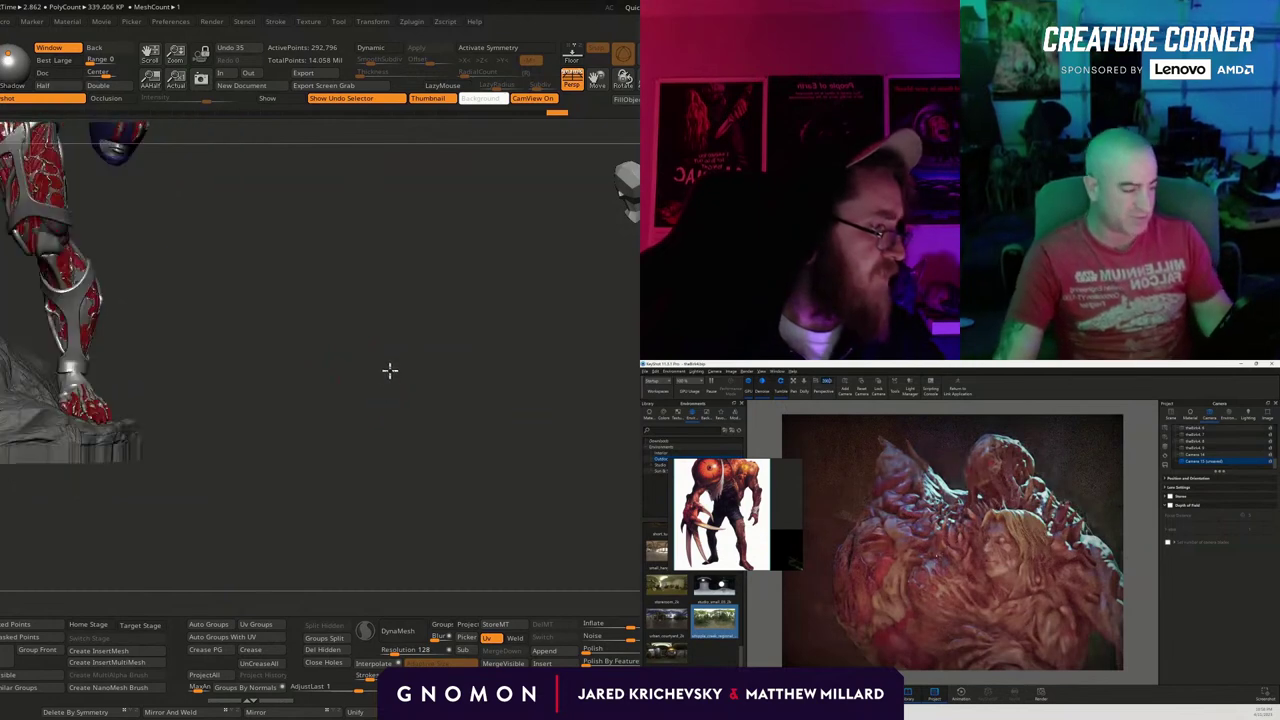
{"action": "left_click_drag", "start_coordinate": [255, 366], "coordinate": [454, 422], "text": "alt"}
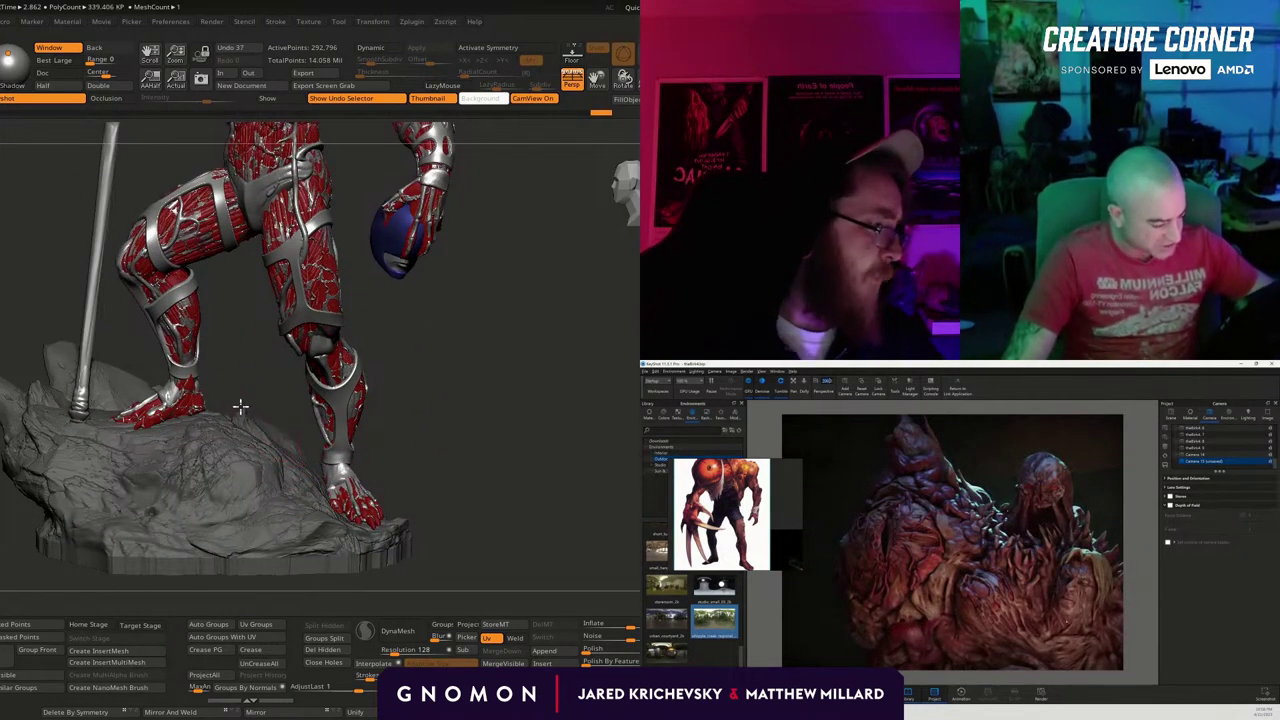
{"action": "right_click_drag", "start_coordinate": [528, 423], "coordinate": [263, 503]}
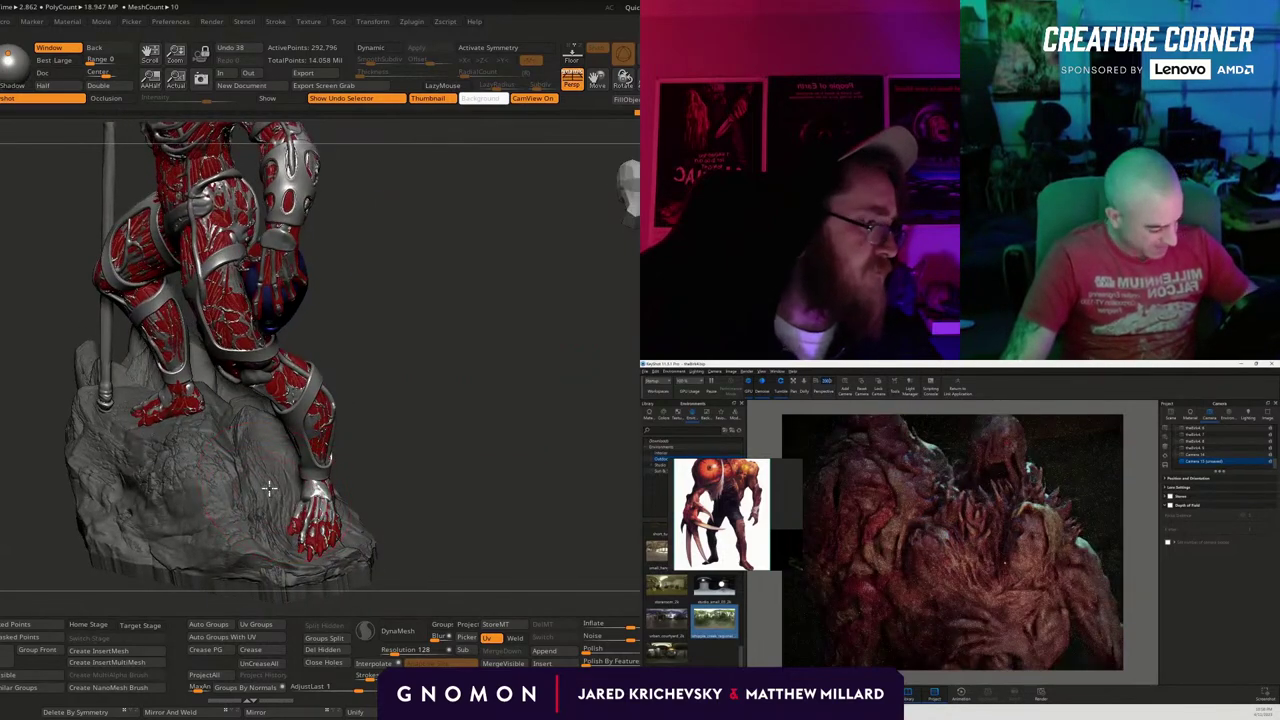
{"action": "left_click_drag", "start_coordinate": [261, 490], "coordinate": [275, 526]}
{"action": "left_click_drag", "start_coordinate": [443, 380], "coordinate": [491, 372], "text": "alt"}
{"action": "mouse_move", "coordinate": [491, 372]}
{"action": "right_mouse_down"}
{"action": "mouse_move", "coordinate": [506, 354]}
{"action": "mouse_move", "coordinate": [480, 377]}
{"action": "mouse_move", "coordinate": [491, 369]}
{"action": "right_mouse_up"}
{"action": "left_click_drag", "start_coordinate": [526, 396], "coordinate": [463, 351]}
{"action": "mouse_move", "coordinate": [431, 307]}
{"action": "left_mouse_down", "text": "alt"}
{"action": "mouse_move", "coordinate": [443, 363]}
{"action": "mouse_move", "coordinate": [425, 326]}
{"action": "left_mouse_up", "text": "alt"}
{"action": "key", "text": "s"}
{"action": "mouse_move", "coordinate": [420, 306]}
{"action": "right_mouse_down", "text": "ctrl"}
{"action": "mouse_move", "coordinate": [480, 406]}
{"action": "mouse_move", "coordinate": [497, 405]}
{"action": "right_mouse_up", "text": "ctrl"}
{"action": "key", "text": "s"}
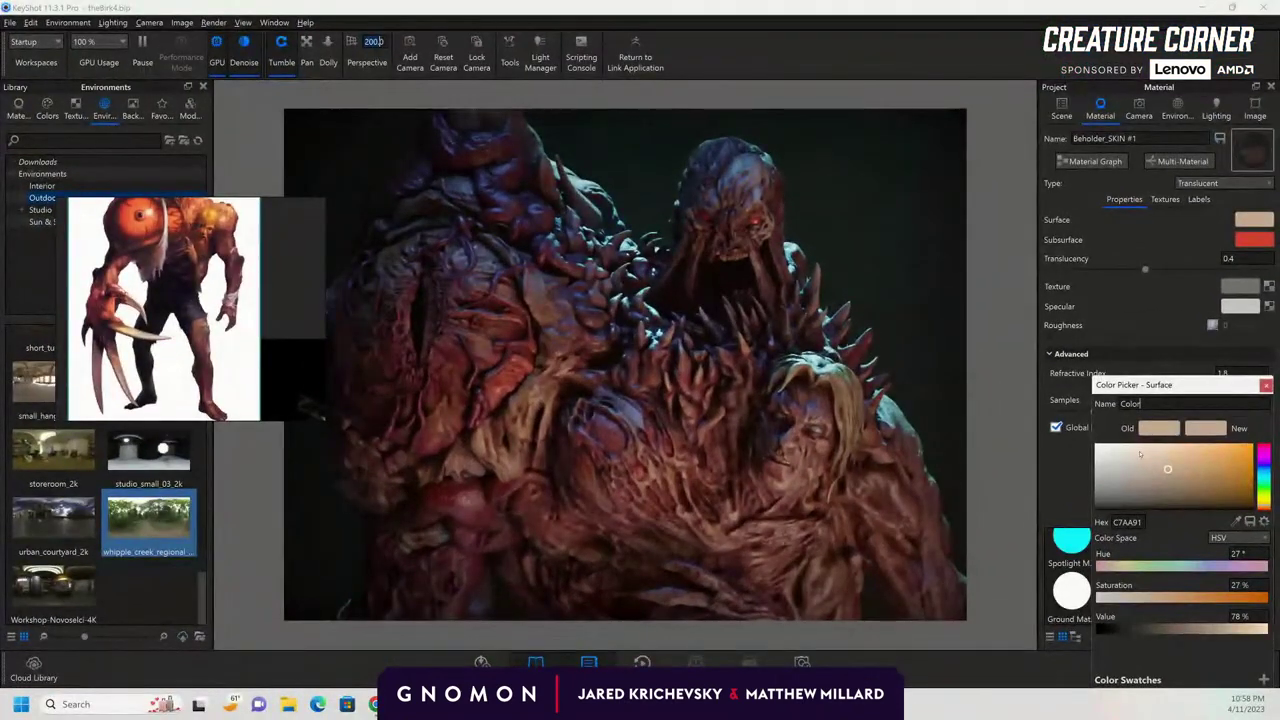
Lighten the surface colour of the Beholder_SKIN #1 material to hex EFDACA in the KeyShot creature scene.
{"action": "left_click", "coordinate": [1139, 452]}
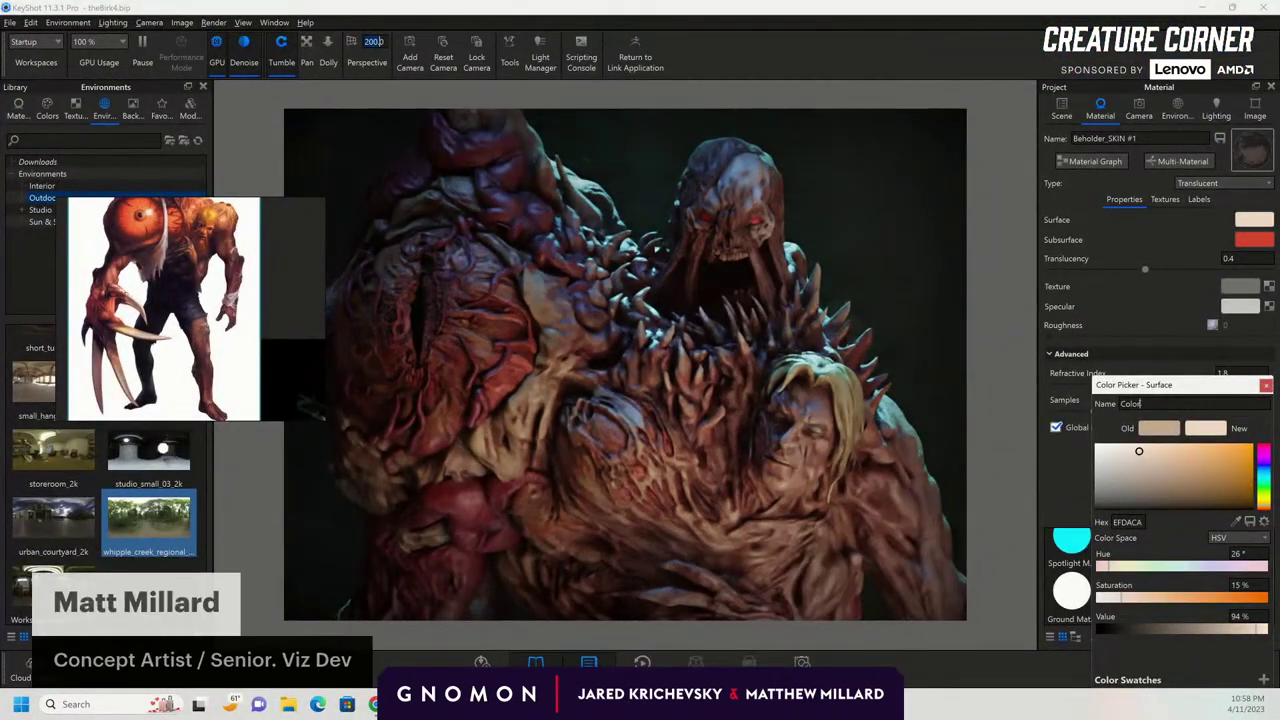
{"action": "left_click_drag", "start_coordinate": [1133, 389], "coordinate": [1081, 177]}
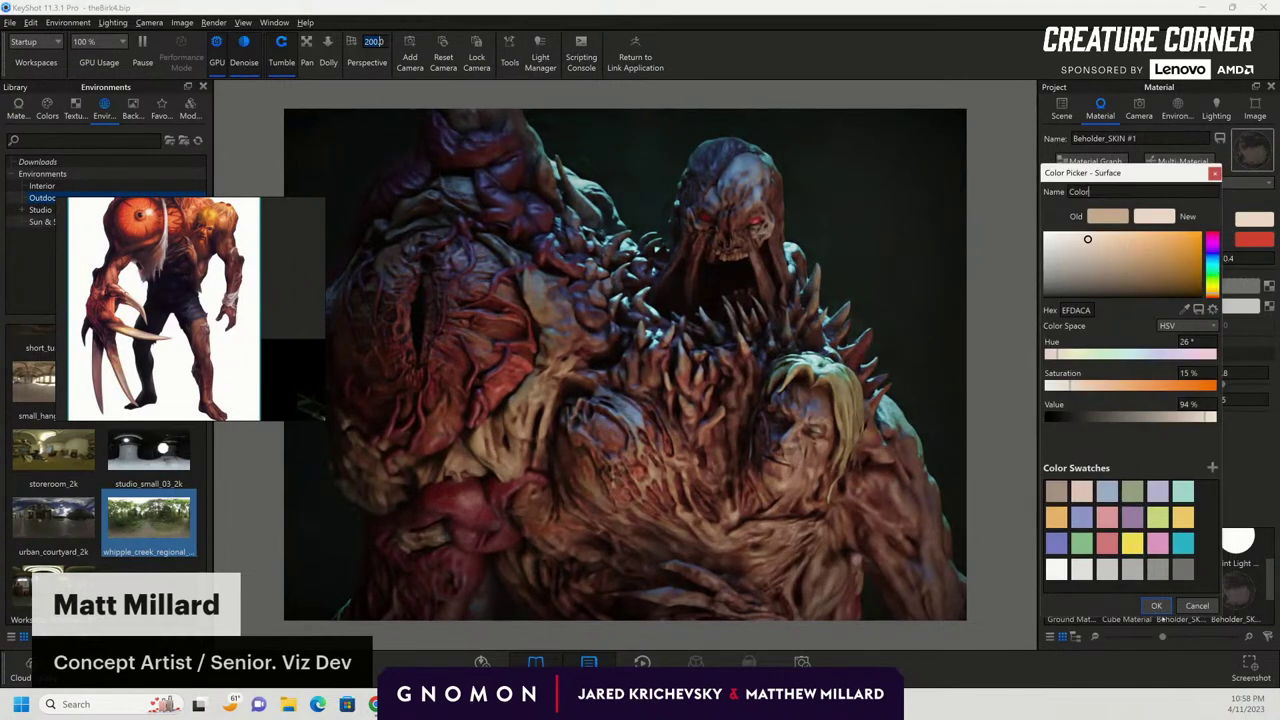
{"action": "left_click", "coordinate": [1157, 606]}
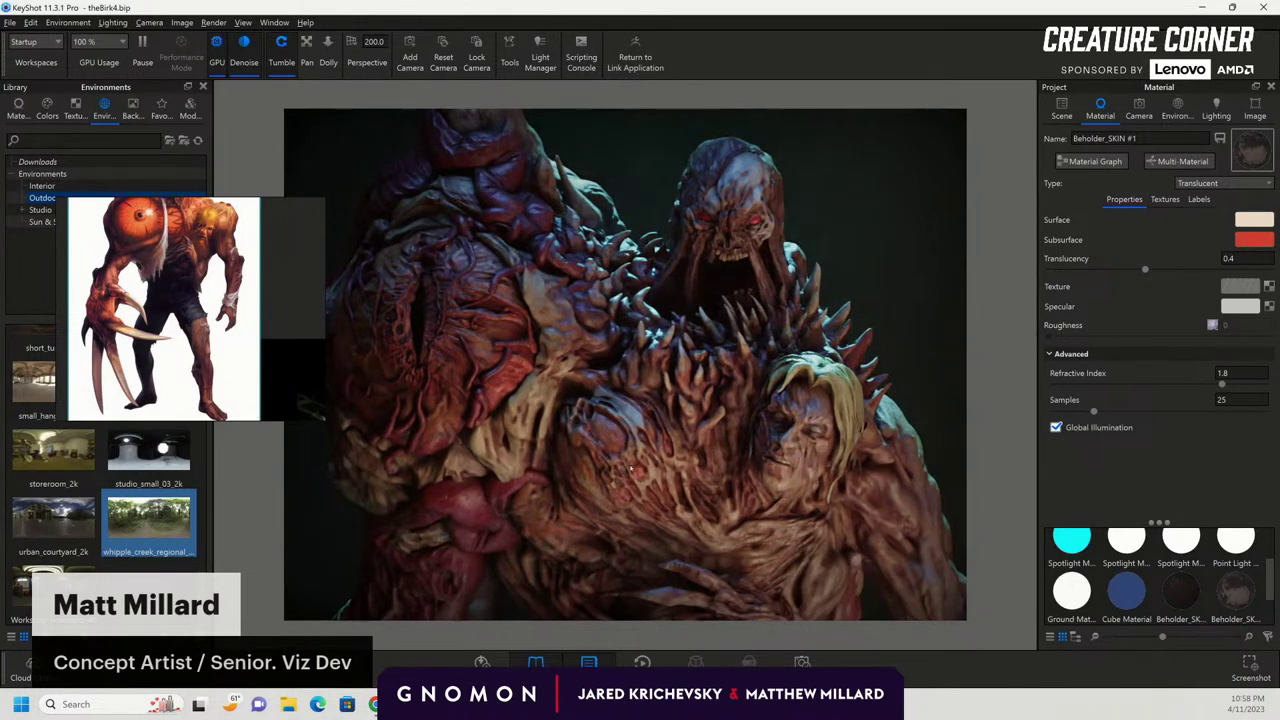
Try turning the whole ZBrush model set 180° about its vertical axis so the creature's back faces the camera.
{"action": "mouse_move", "coordinate": [465, 704]}
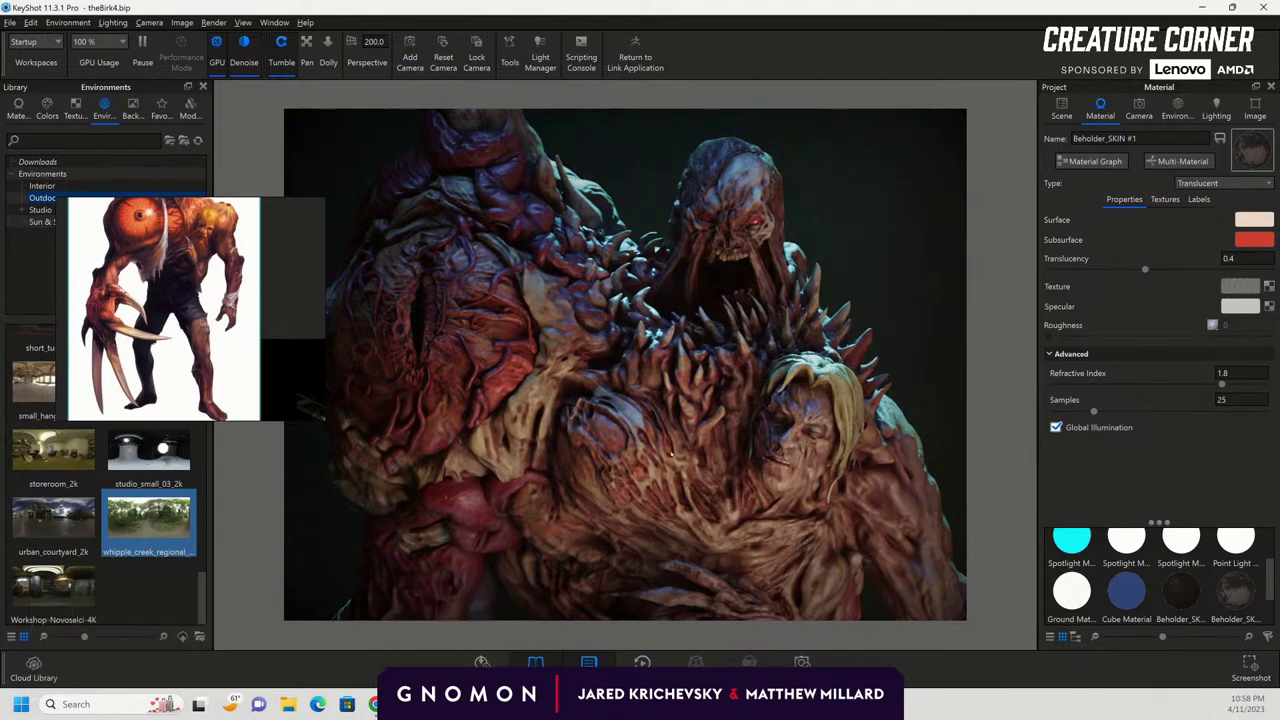
{"action": "left_click", "coordinate": [1140, 108]}
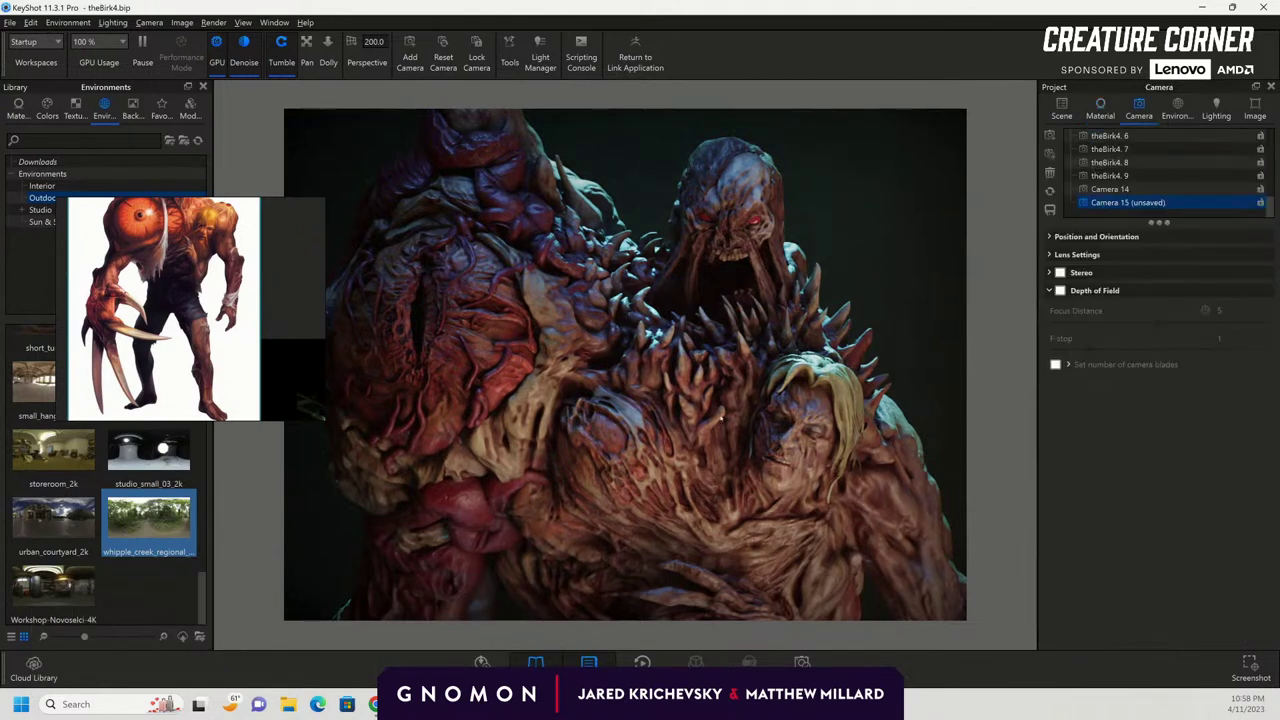
{"action": "scroll", "coordinate": [721, 418], "scroll_direction": "down", "scroll_amount": 4}
{"action": "middle_click_drag", "start_coordinate": [736, 400], "coordinate": [726, 372]}
{"action": "scroll", "coordinate": [795, 232], "scroll_direction": "down", "scroll_amount": 2}
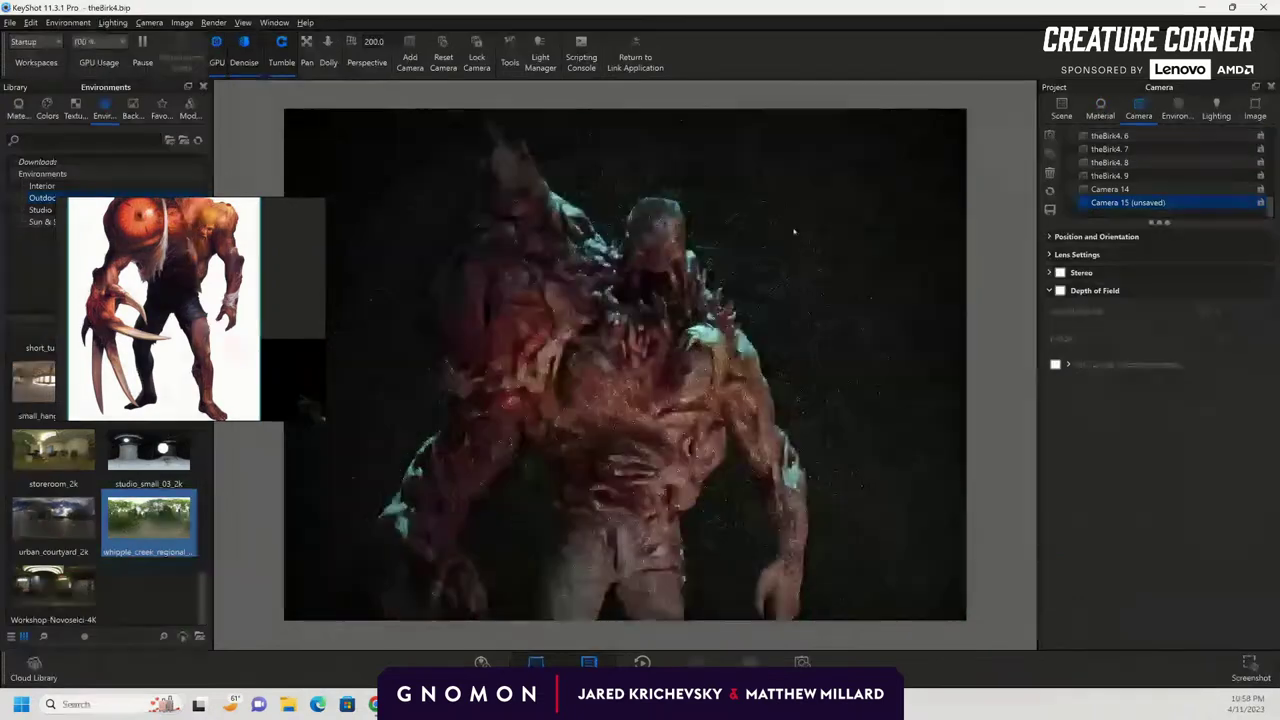
{"action": "left_click", "coordinate": [1061, 108]}
{"action": "left_click", "coordinate": [1138, 173]}
{"action": "scroll", "coordinate": [1136, 176], "scroll_direction": "up", "scroll_amount": 2}
{"action": "left_click", "coordinate": [1136, 186]}
{"action": "left_click", "coordinate": [1150, 227]}
{"action": "left_click", "coordinate": [1160, 382]}
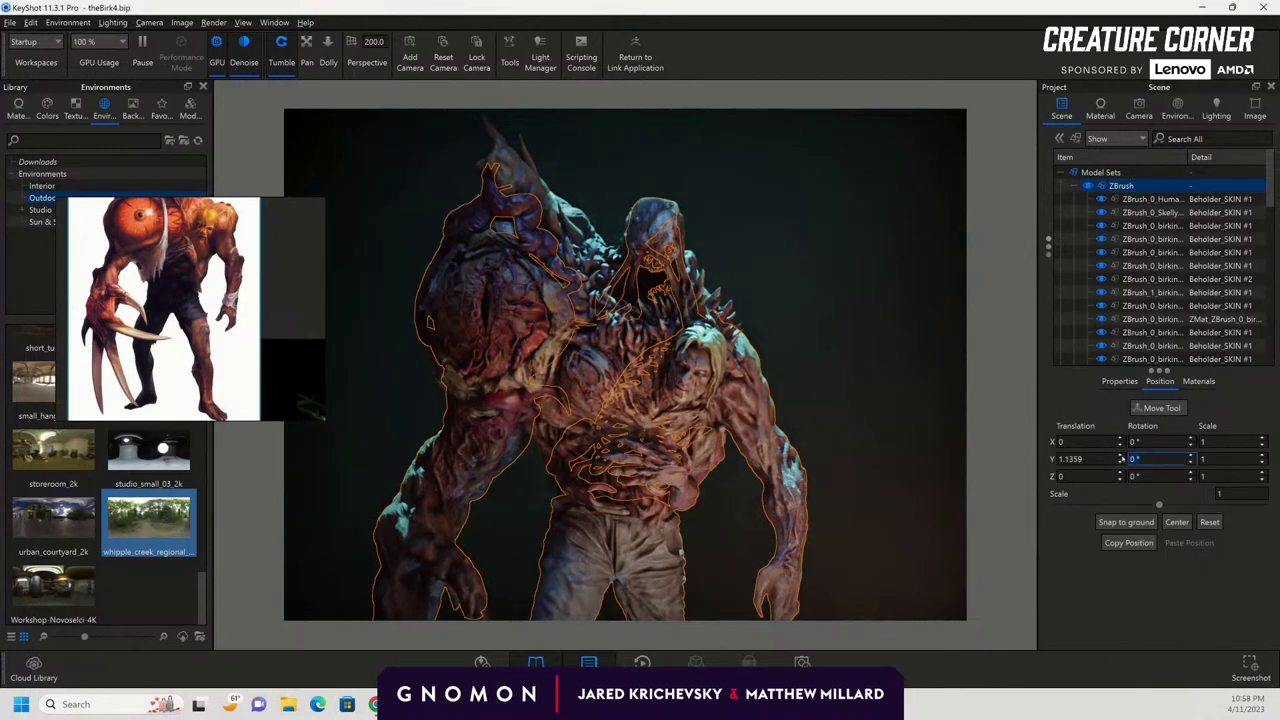
{"action": "double_click", "coordinate": [1134, 458]}
{"action": "key", "text": "Return"}
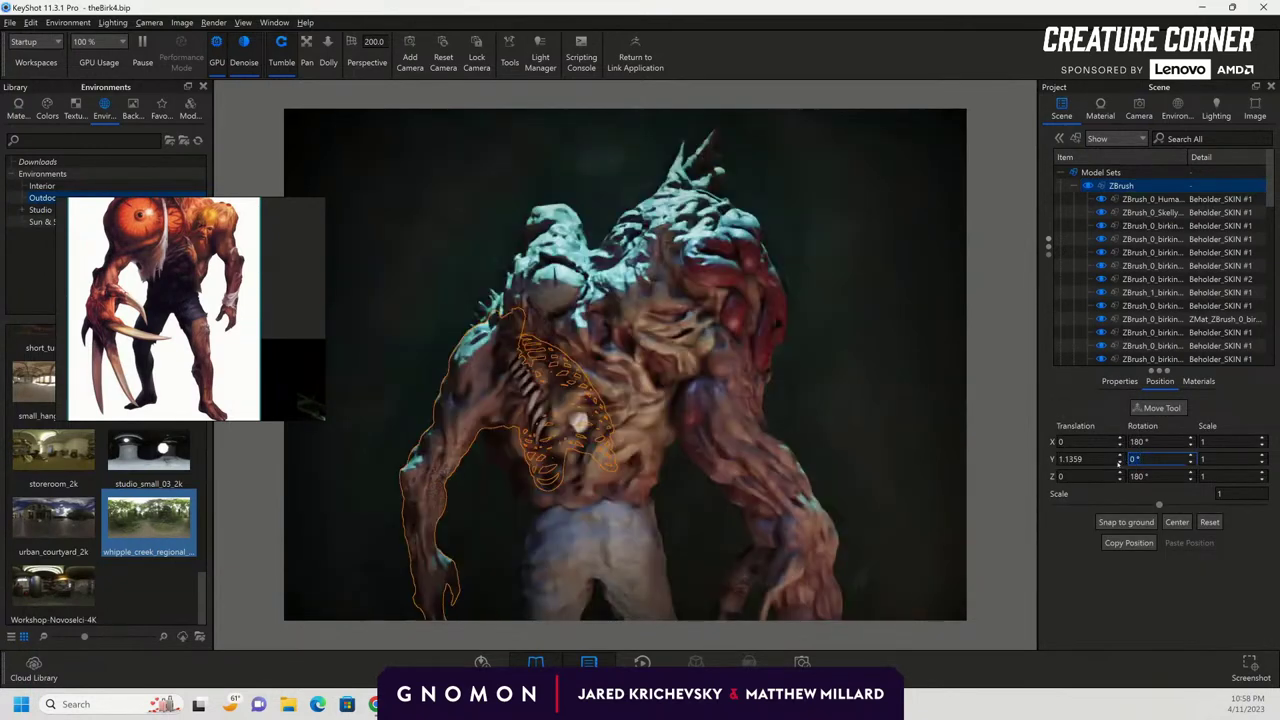
Hide the fog cube and try a Beholder skin material on the rib-like spikes of the creature's back.
{"action": "left_click", "coordinate": [874, 297]}
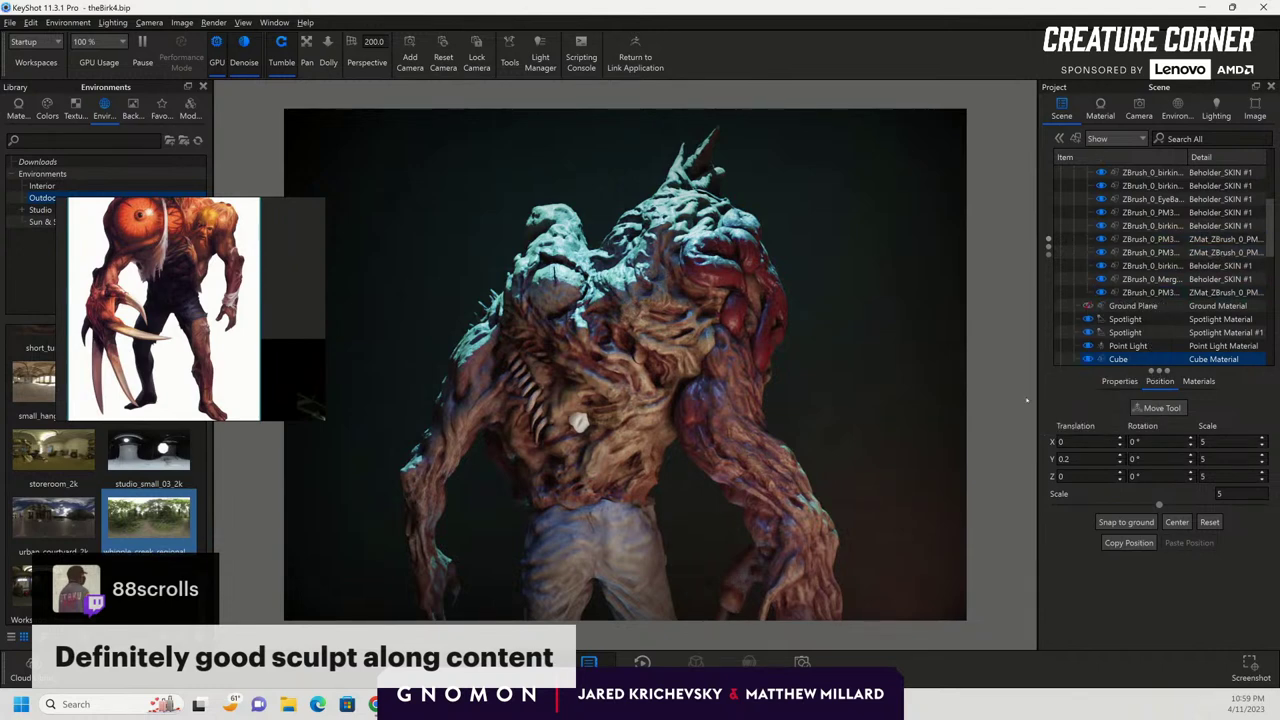
{"action": "left_click", "coordinate": [1088, 359]}
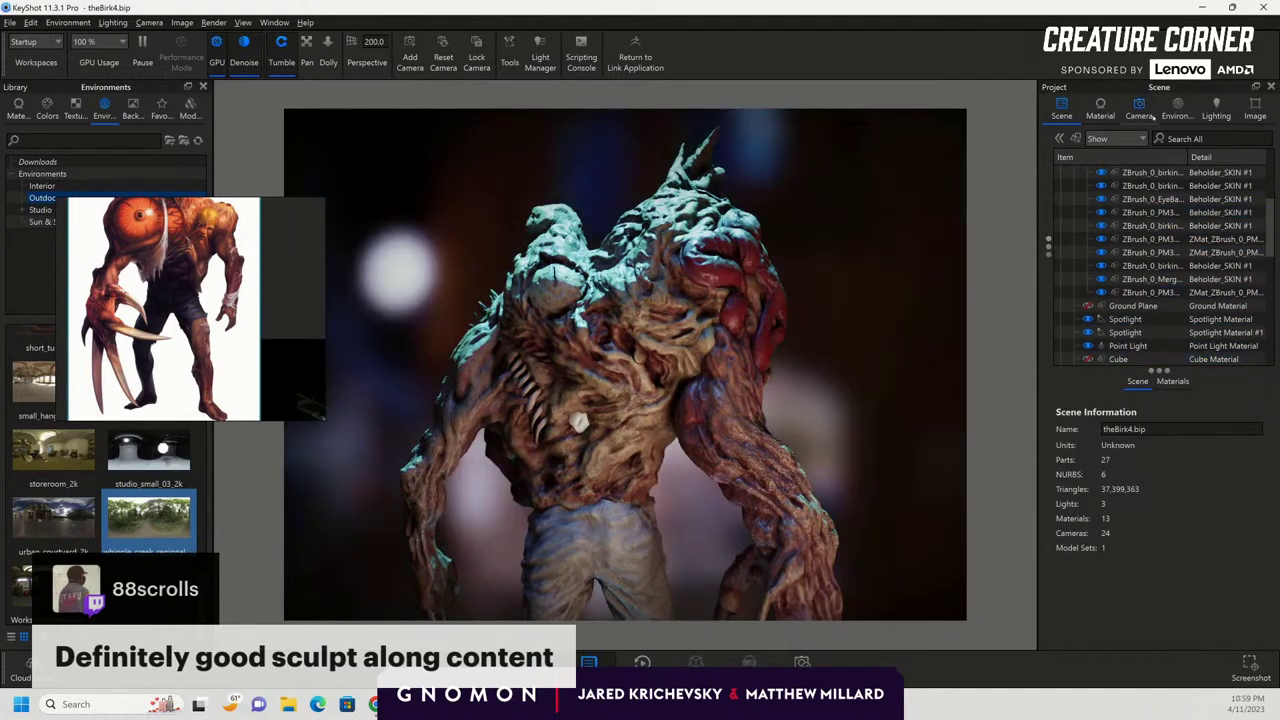
{"action": "left_click", "coordinate": [1100, 110]}
{"action": "left_click_drag", "start_coordinate": [1232, 583], "coordinate": [540, 400]}
{"action": "mouse_move", "coordinate": [645, 385]}
{"action": "left_mouse_down"}
{"action": "mouse_move", "coordinate": [670, 320]}
{"action": "mouse_move", "coordinate": [640, 385]}
{"action": "left_mouse_up"}
{"action": "scroll", "coordinate": [670, 320], "scroll_direction": "up", "scroll_amount": 5}
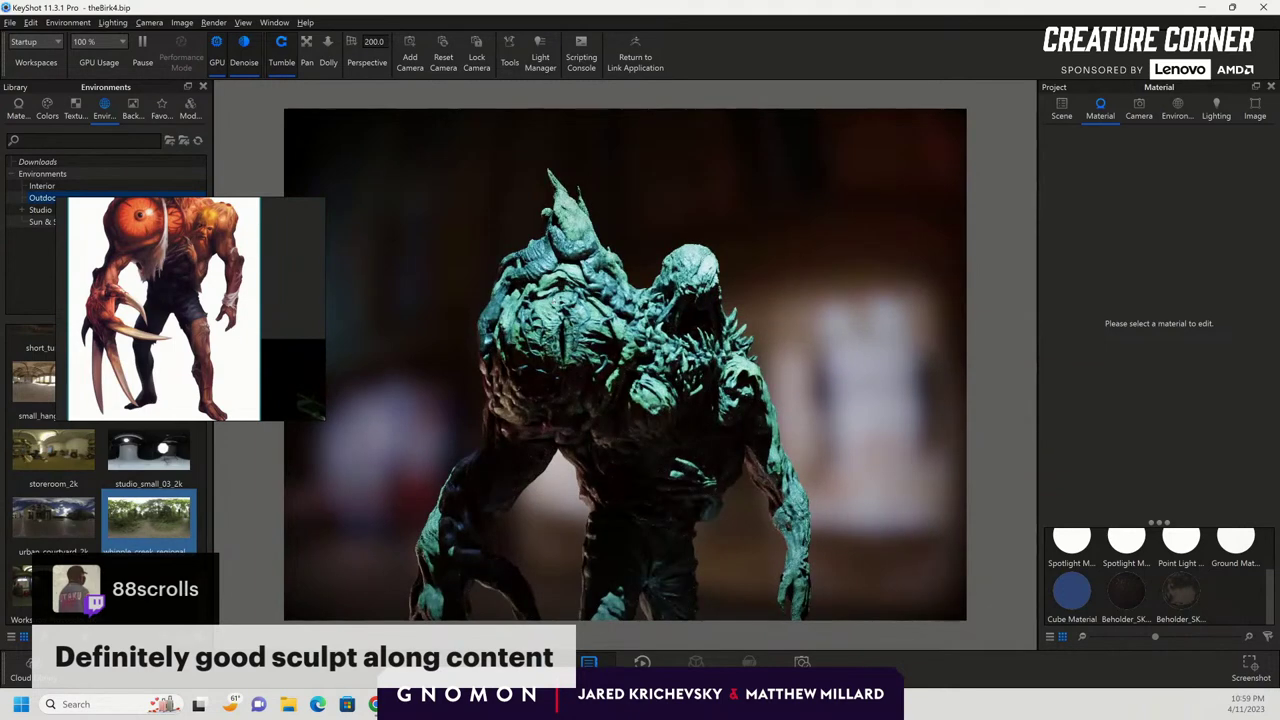
Reopen the recent scene D:\Prints_Vol2\Birkin\theBirk4.bip.
{"action": "left_click", "coordinate": [8, 22]}
{"action": "mouse_move", "coordinate": [150, 151]}
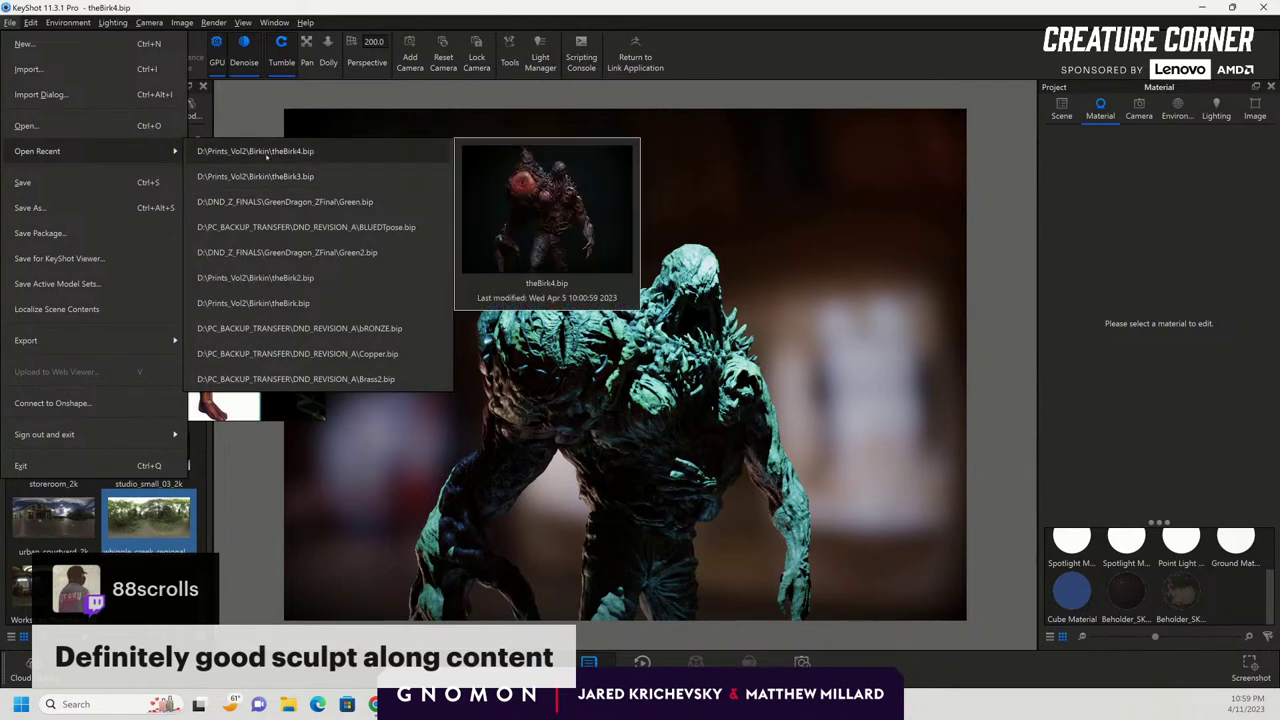
{"action": "left_click", "coordinate": [267, 152]}
{"action": "left_click", "coordinate": [664, 377]}
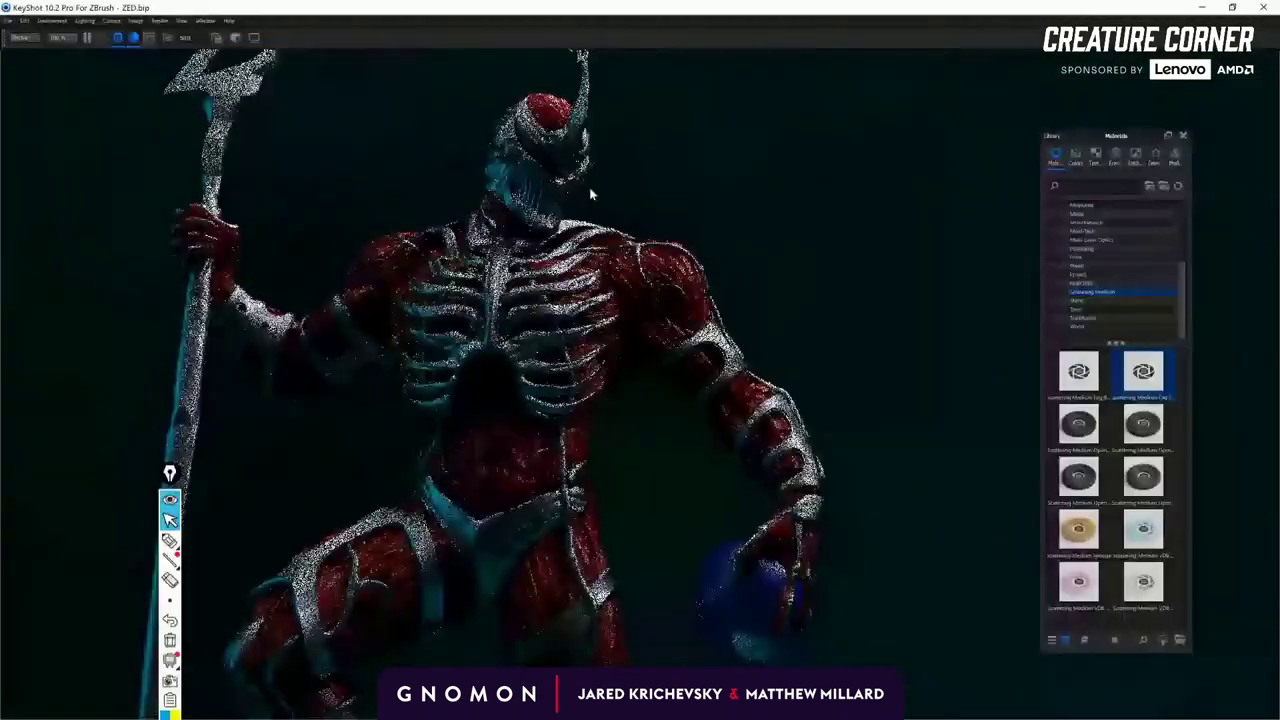
Examine the statue in the ZED.bip render from several angles, from the upper body to the full figure on its rock.
{"action": "left_click_drag", "start_coordinate": [590, 190], "coordinate": [654, 191]}
{"action": "scroll", "coordinate": [628, 190], "scroll_direction": "down", "scroll_amount": 2}
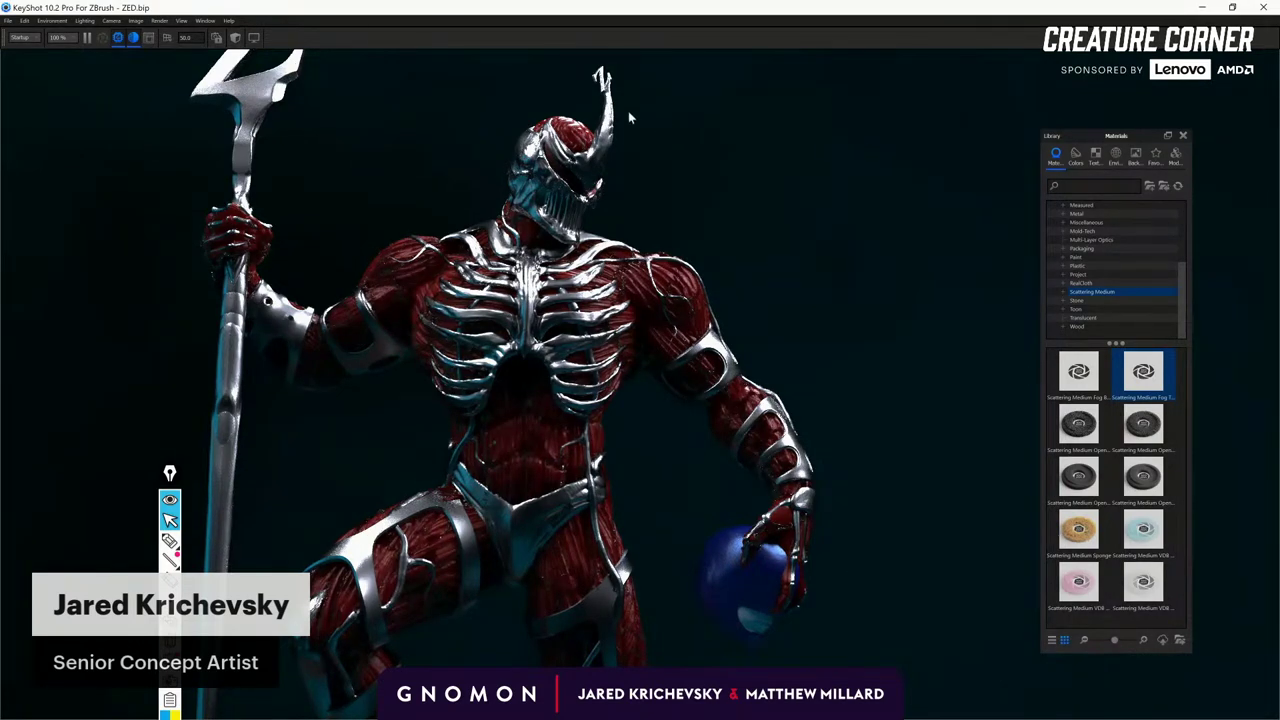
{"action": "scroll", "coordinate": [800, 268], "scroll_direction": "down", "scroll_amount": 4}
{"action": "scroll", "coordinate": [892, 525], "scroll_direction": "down", "scroll_amount": 3}
{"action": "left_click_drag", "start_coordinate": [902, 553], "coordinate": [854, 229]}
{"action": "left_click_drag", "start_coordinate": [801, 464], "coordinate": [746, 490]}
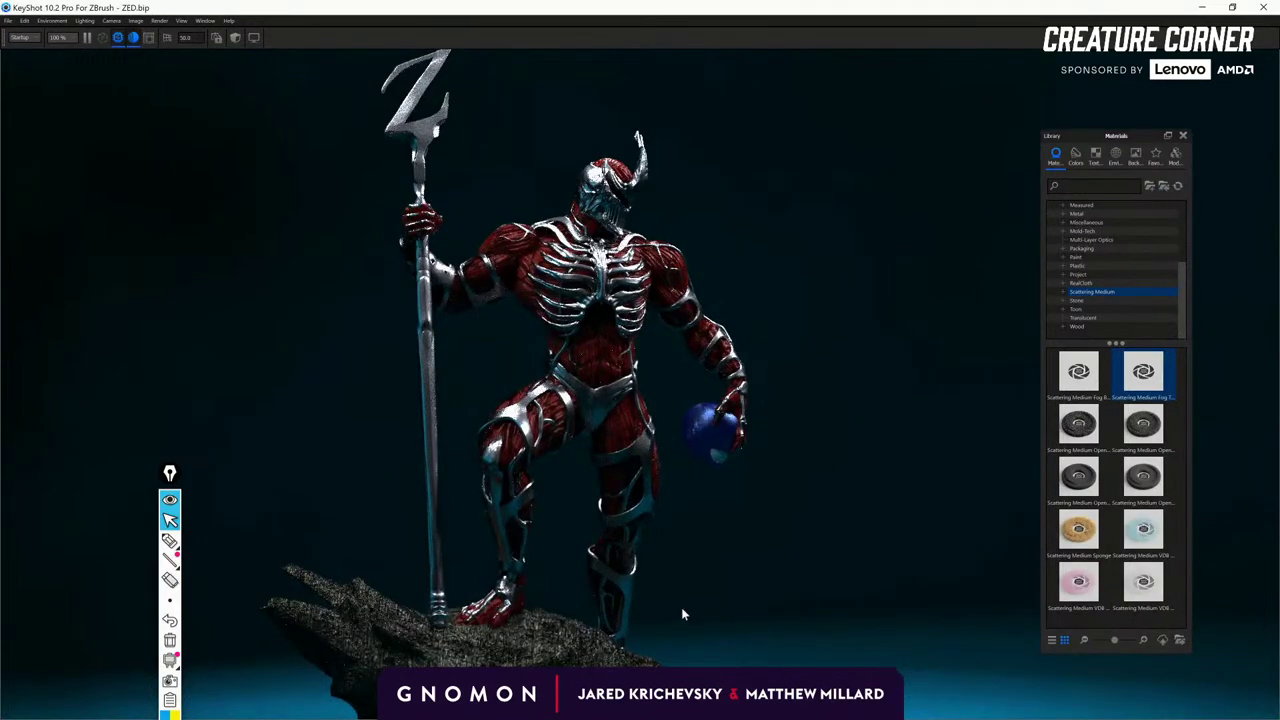
{"action": "left_click_drag", "start_coordinate": [727, 620], "coordinate": [388, 640]}
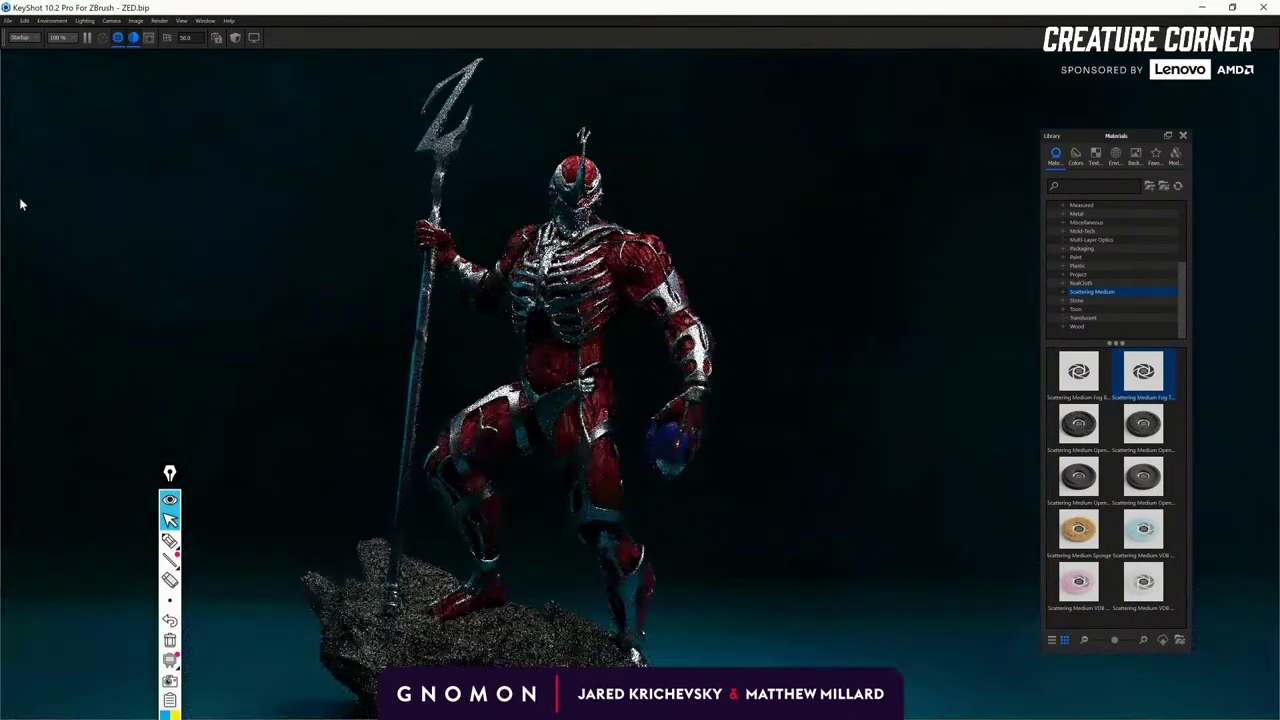
{"action": "left_click_drag", "start_coordinate": [229, 254], "coordinate": [94, 317]}
{"action": "left_click_drag", "start_coordinate": [409, 317], "coordinate": [746, 289]}
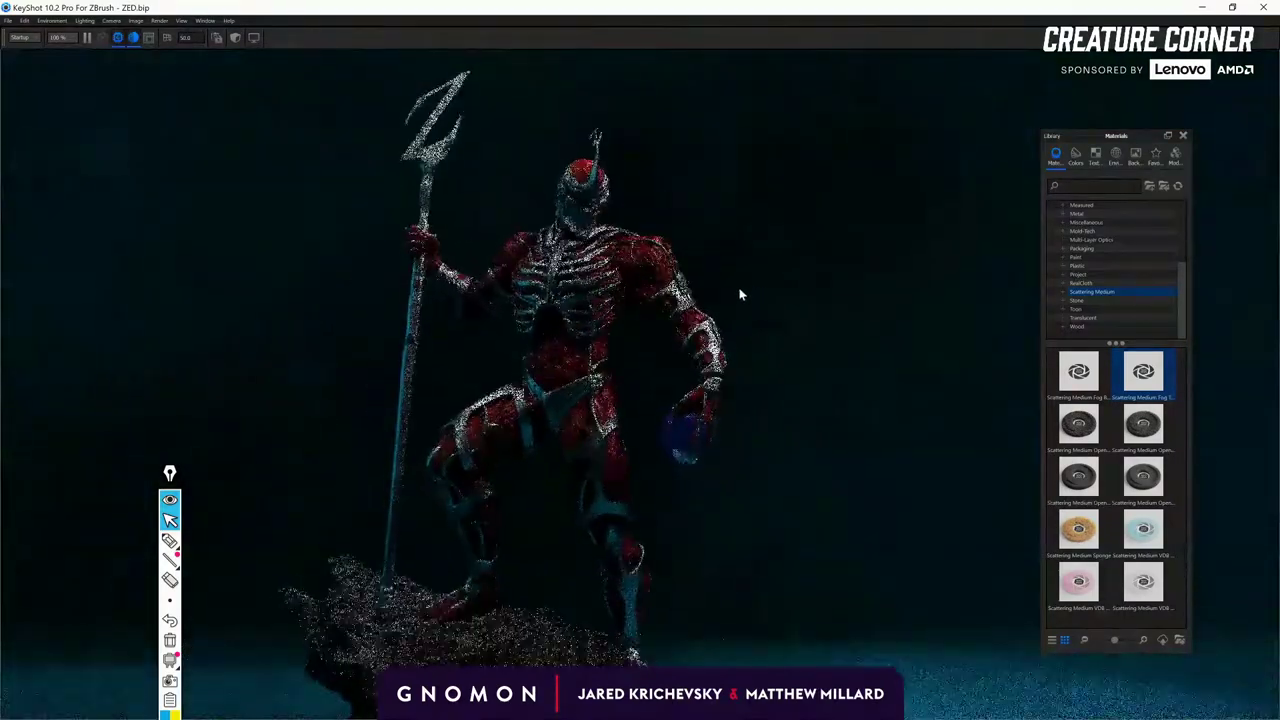
{"action": "scroll", "coordinate": [741, 288], "scroll_direction": "up", "scroll_amount": 1}
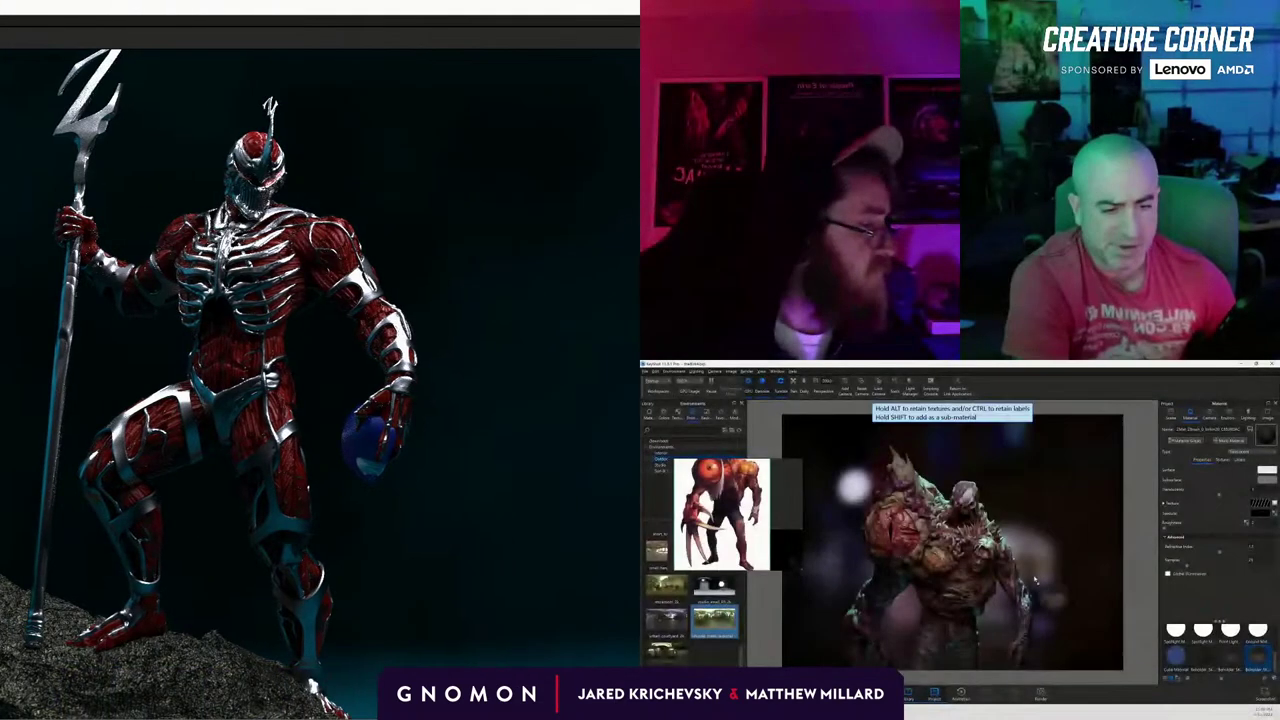
Assign Beholder skin materials from the scene's material list to parts of the creature's upper torso.
{"action": "left_click_drag", "start_coordinate": [950, 568], "coordinate": [946, 562]}
{"action": "left_click_drag", "start_coordinate": [1230, 657], "coordinate": [948, 558]}
{"action": "left_click_drag", "start_coordinate": [1203, 657], "coordinate": [948, 558]}
{"action": "left_click_drag", "start_coordinate": [1203, 657], "coordinate": [938, 535]}
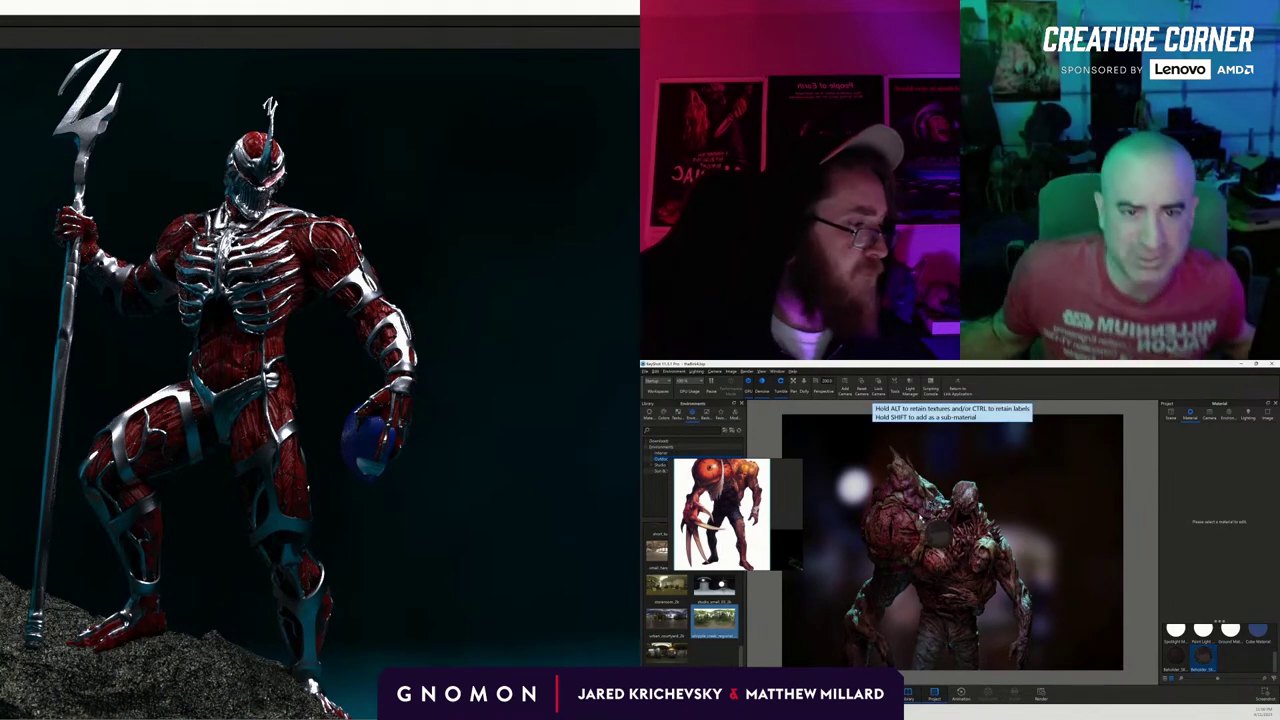